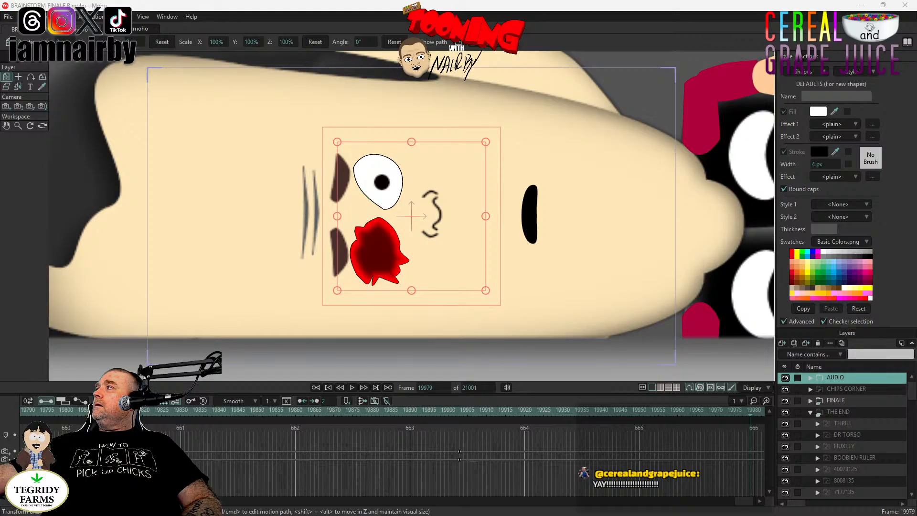
- Switch to the browser to view the finale setup video's title and description, and return to the Moho project
key(alt+Tab)
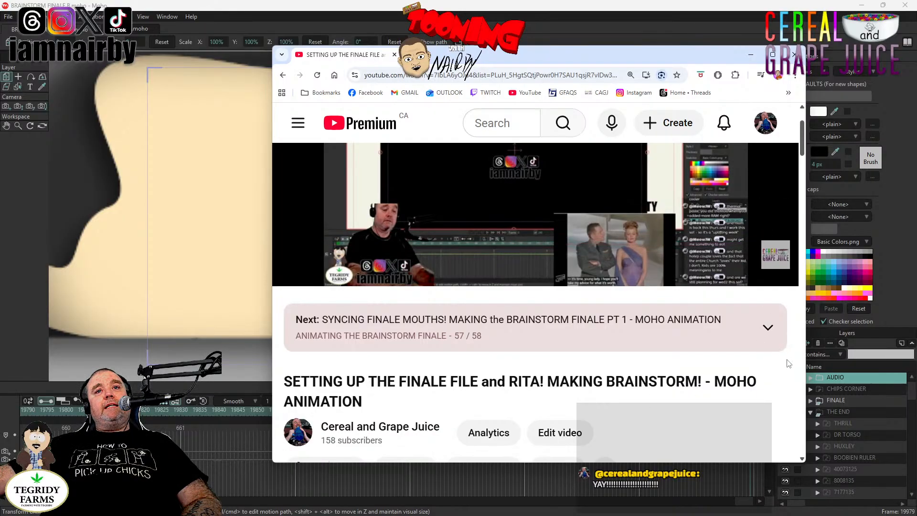
scroll(788, 364, down, 2)
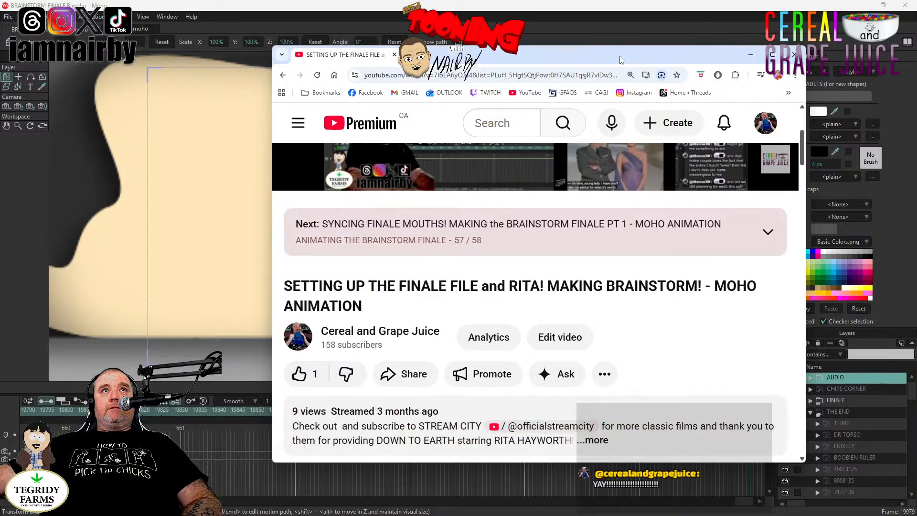
key(alt+Tab)
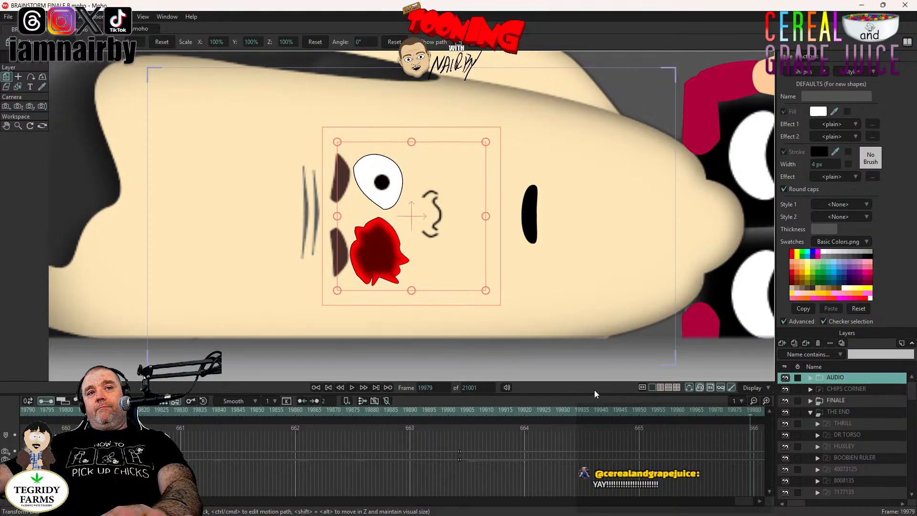
- Play back the finale from frame 18907 through the cut to black
key(ctrl+Right)
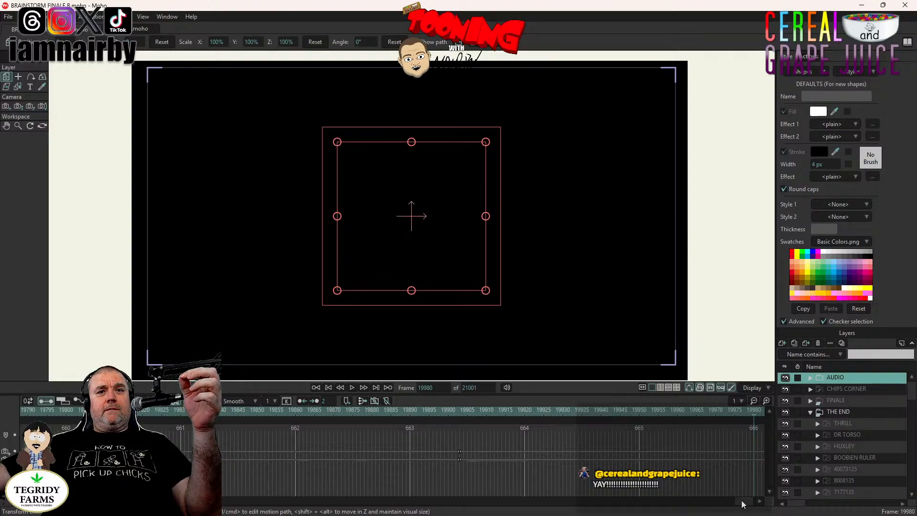
drag(742, 501, 717, 500)
click(309, 414)
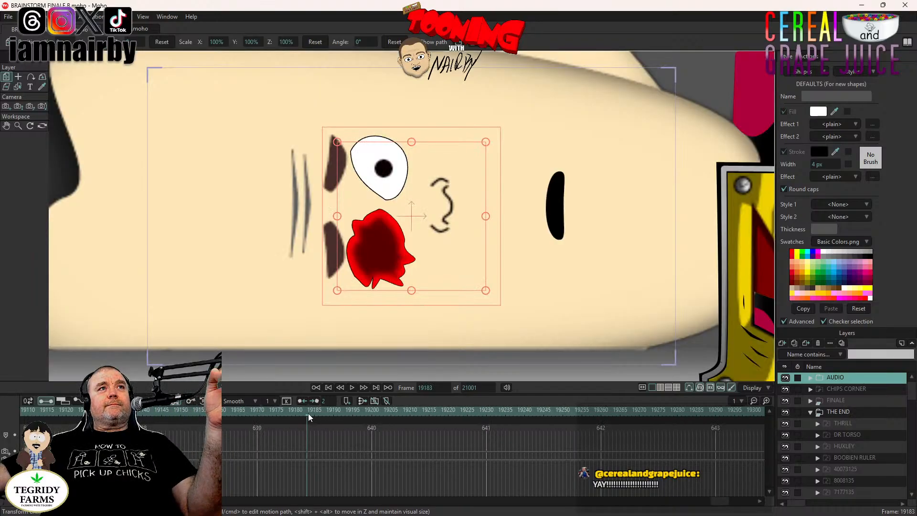
drag(713, 500, 711, 507)
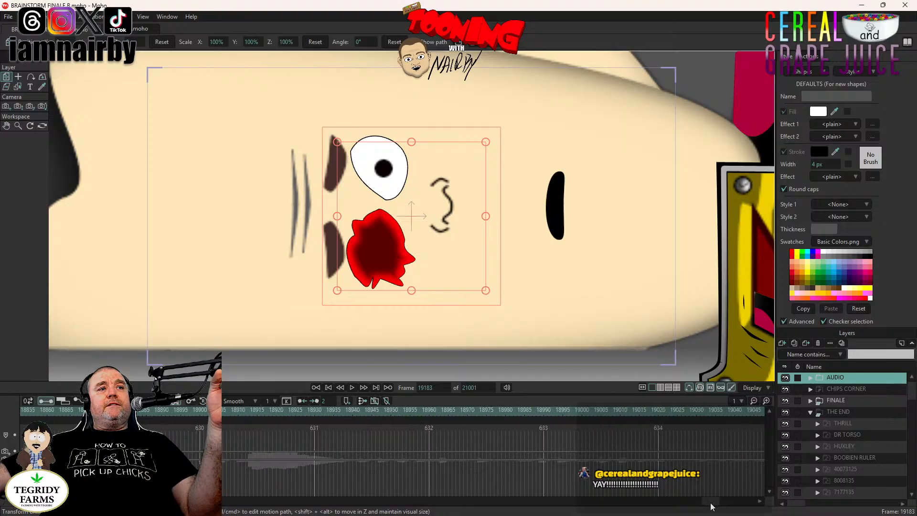
click(231, 411)
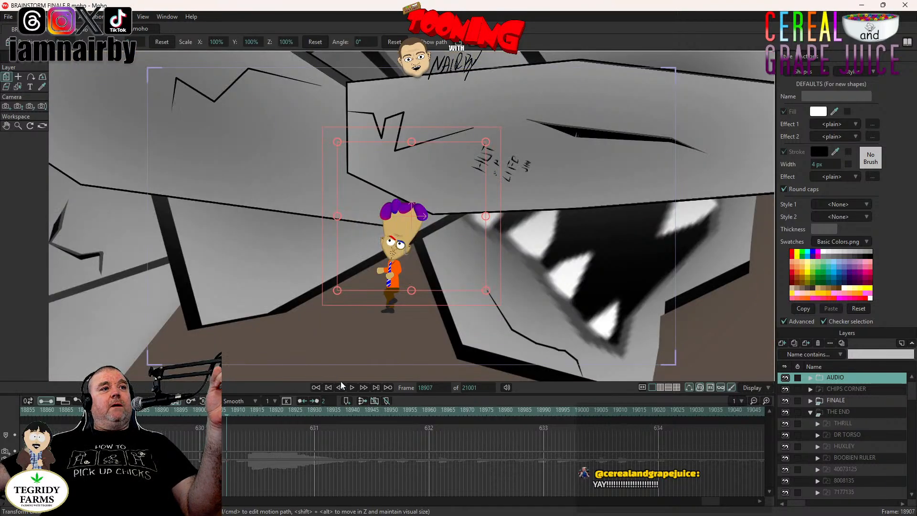
click(353, 387)
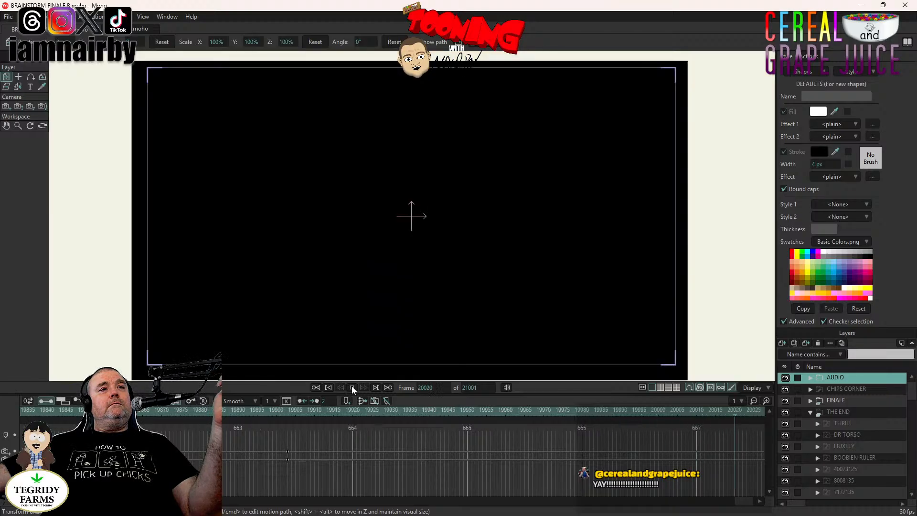
click(352, 387)
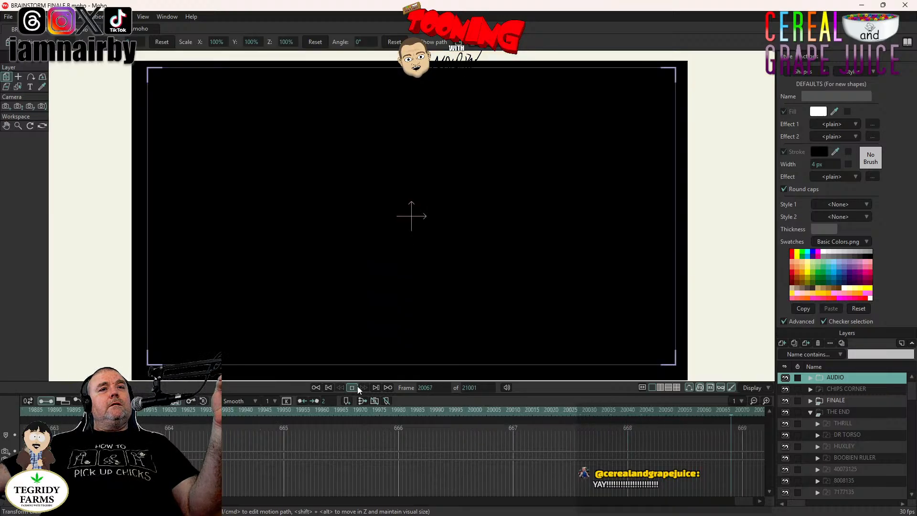
- Replay the closing shot from frame 19640 into the black section
drag(743, 505, 733, 505)
click(410, 411)
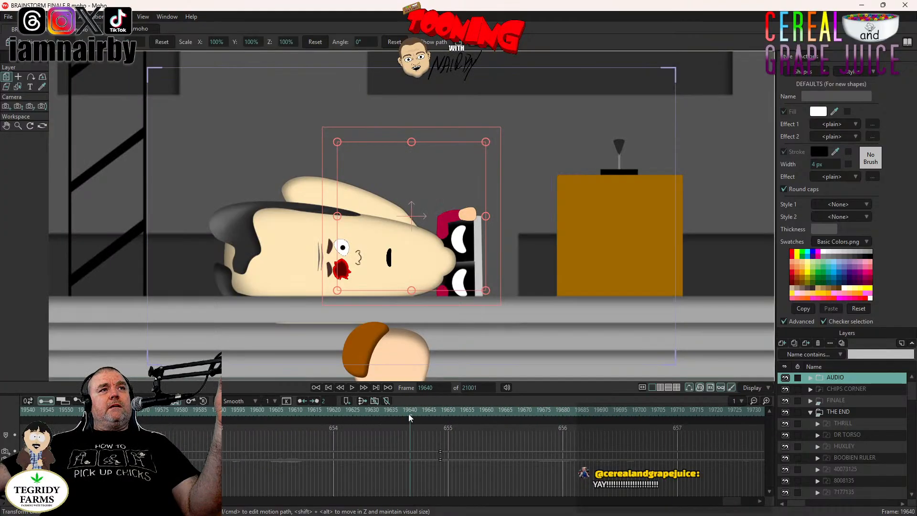
click(351, 388)
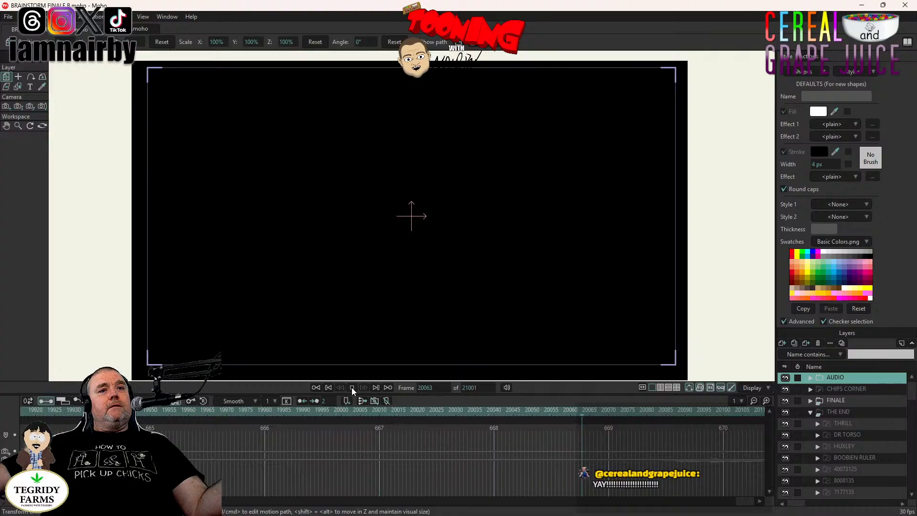
click(352, 388)
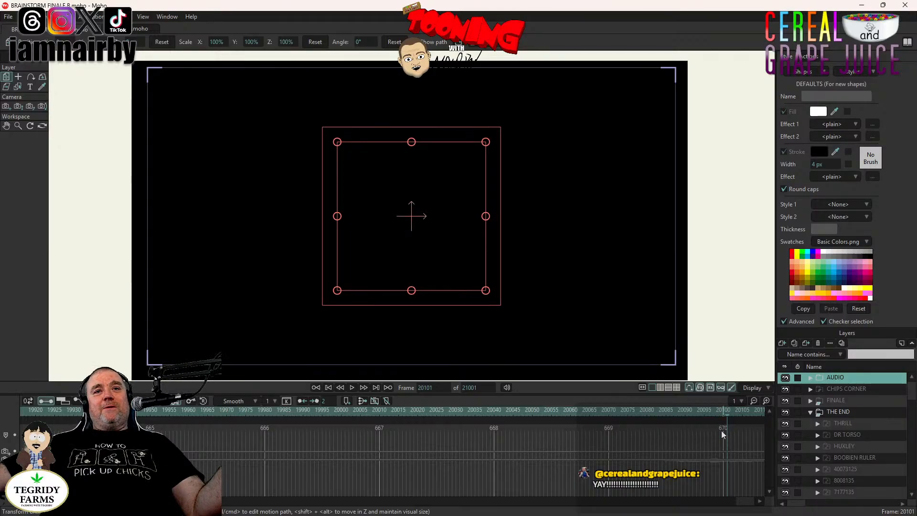
- Check the layers in THE END group, preview the black section from frame 20070, and return the playhead to that frame
click(667, 412)
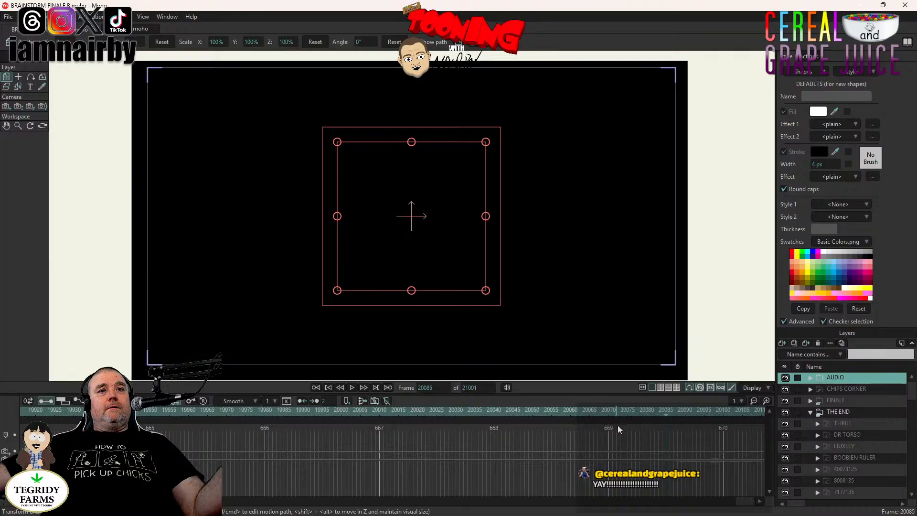
scroll(853, 422, down, 3)
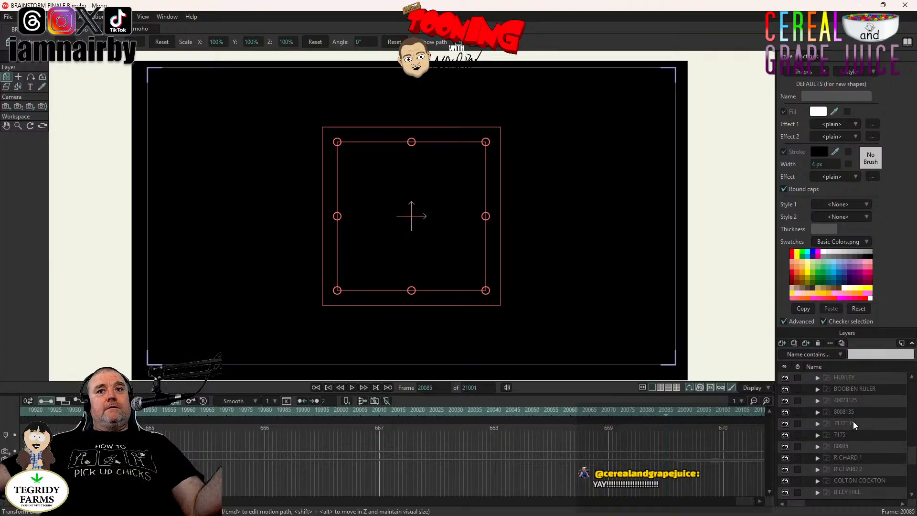
scroll(854, 422, up, 3)
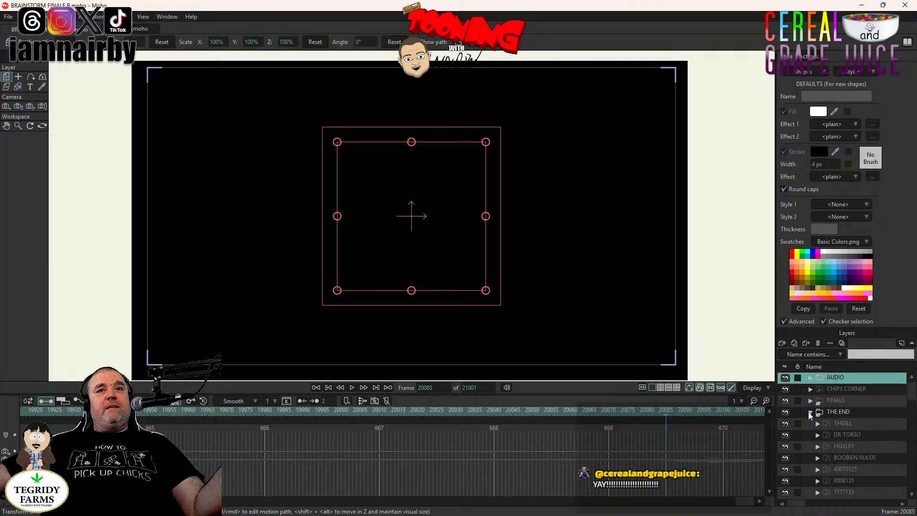
scroll(857, 415, down, 1)
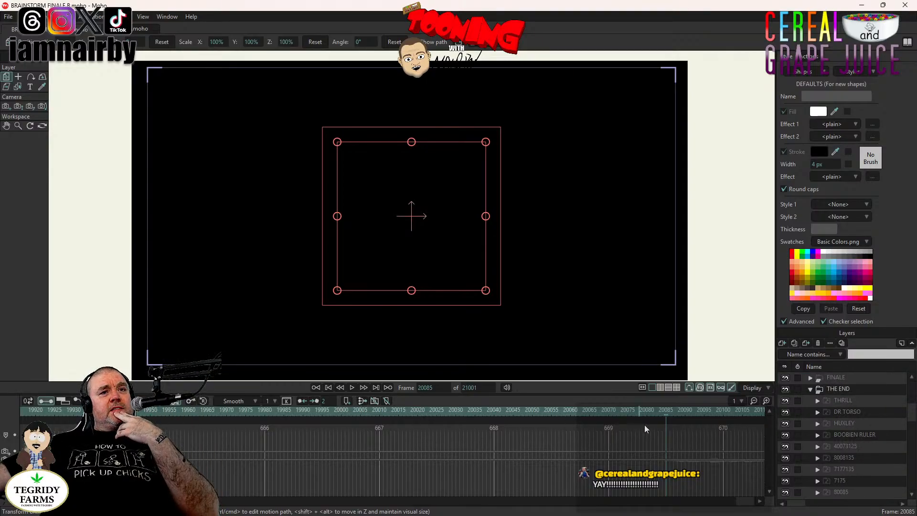
click(610, 412)
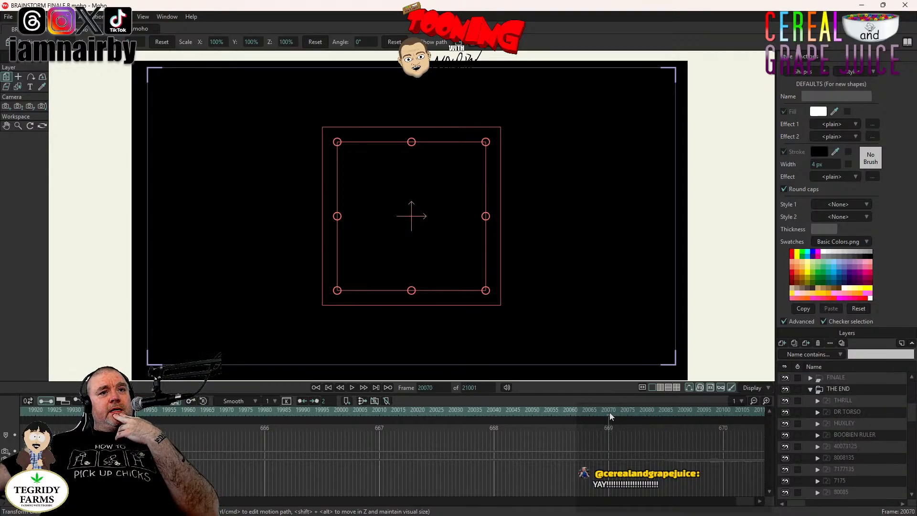
click(350, 387)
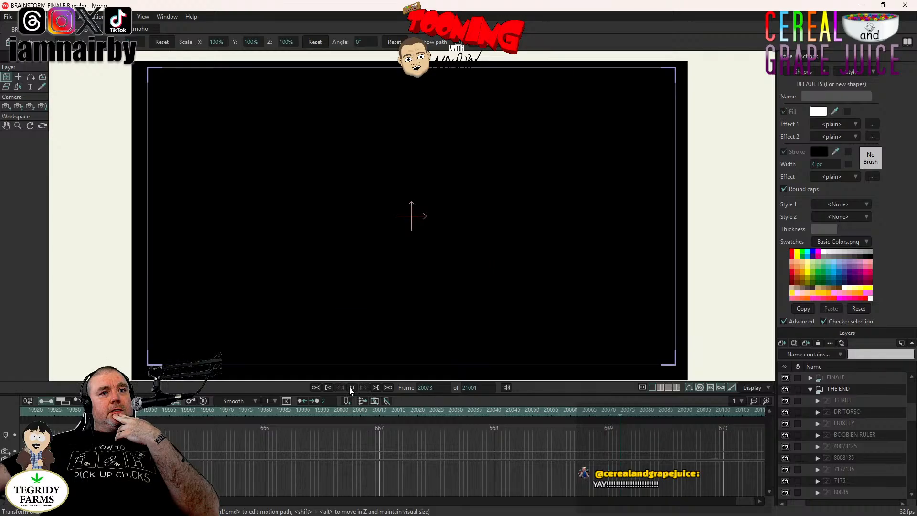
click(612, 413)
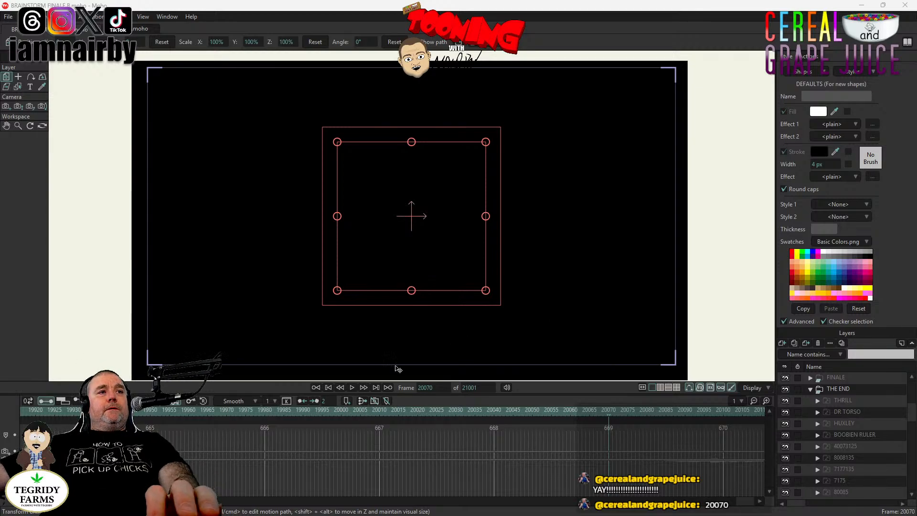
- Listen to the audio over the black section from frame 20070, replaying passages from frames 20370 and 20430
click(352, 388)
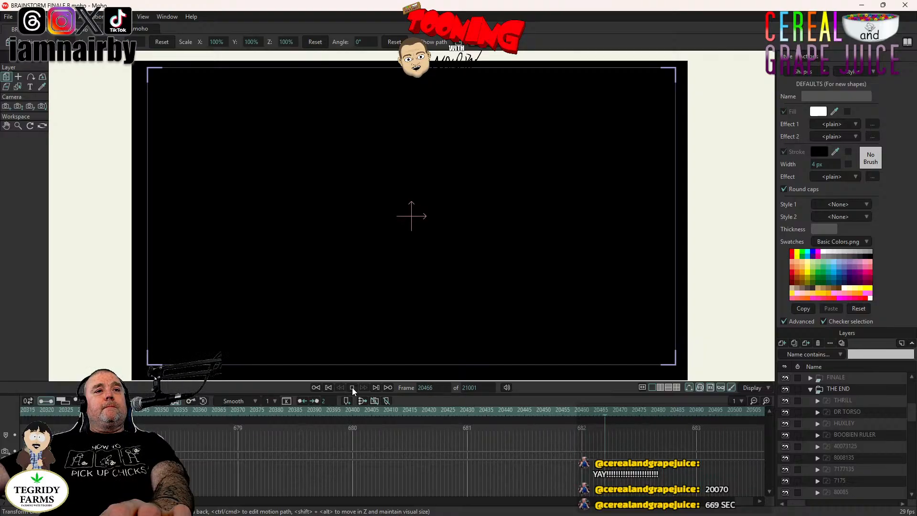
key(space)
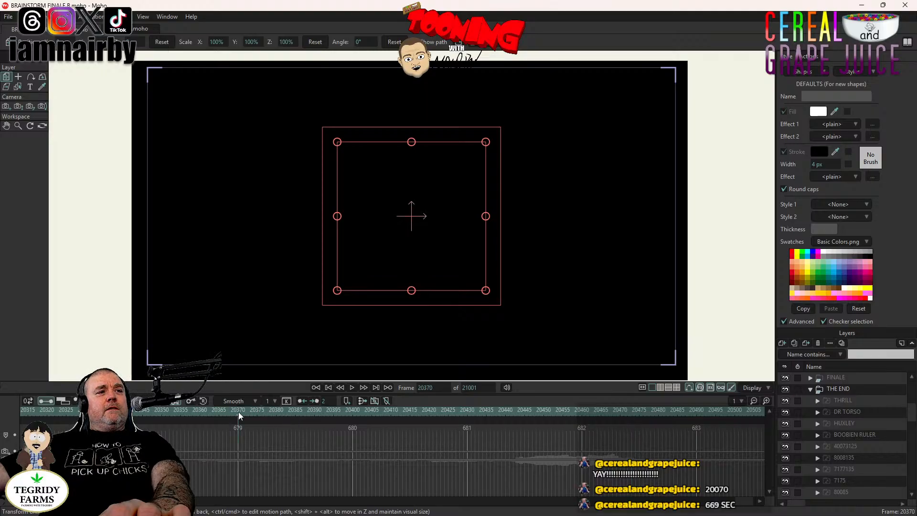
click(352, 388)
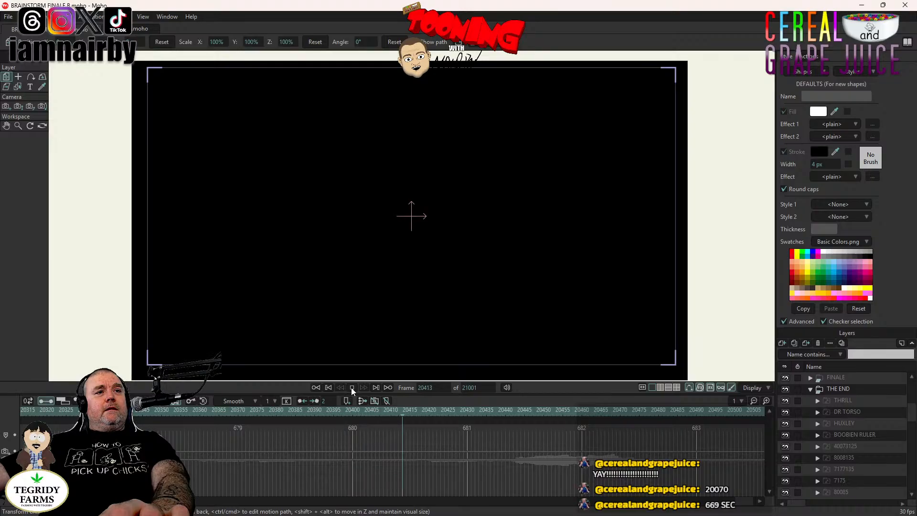
click(352, 388)
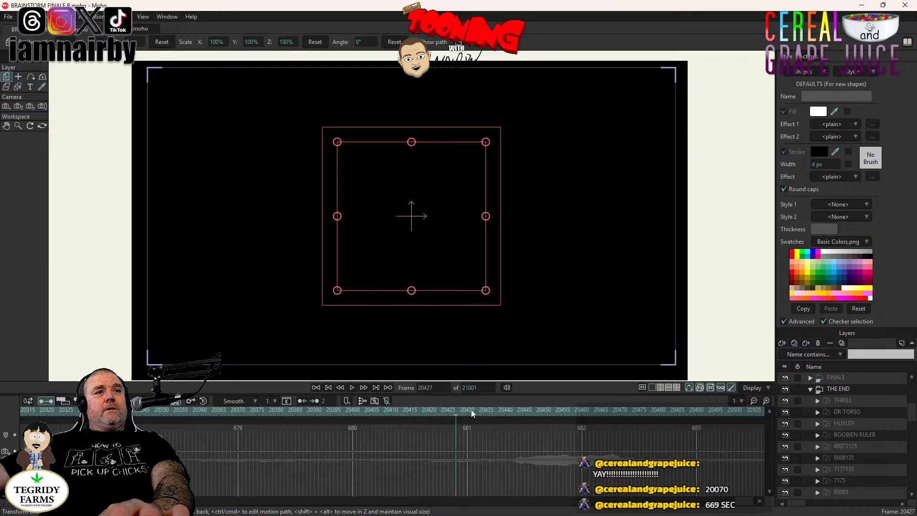
click(468, 410)
click(352, 387)
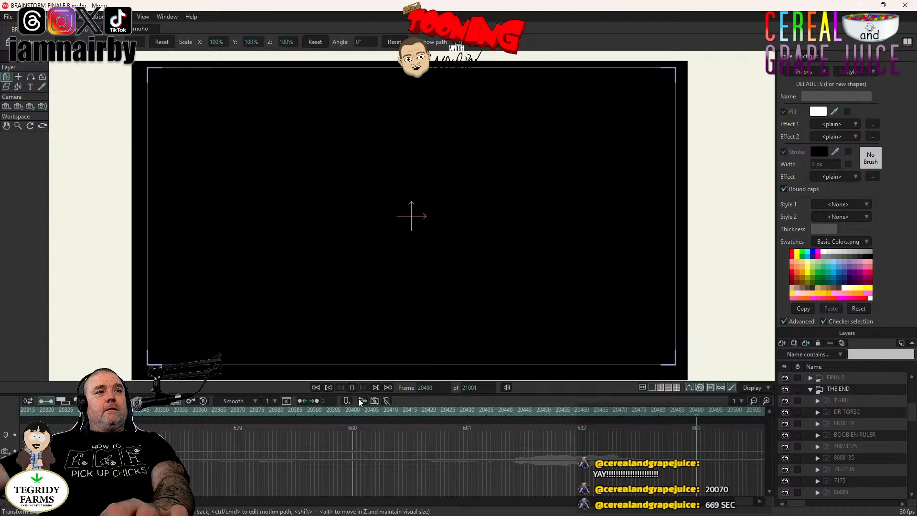
click(352, 388)
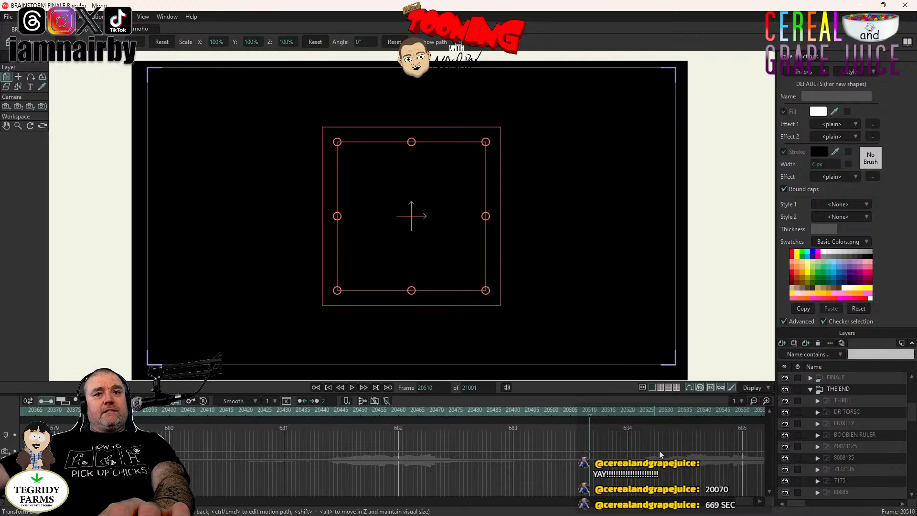
- Replay the transition from the face close-up at frame 19904 into the black section
drag(744, 505, 725, 508)
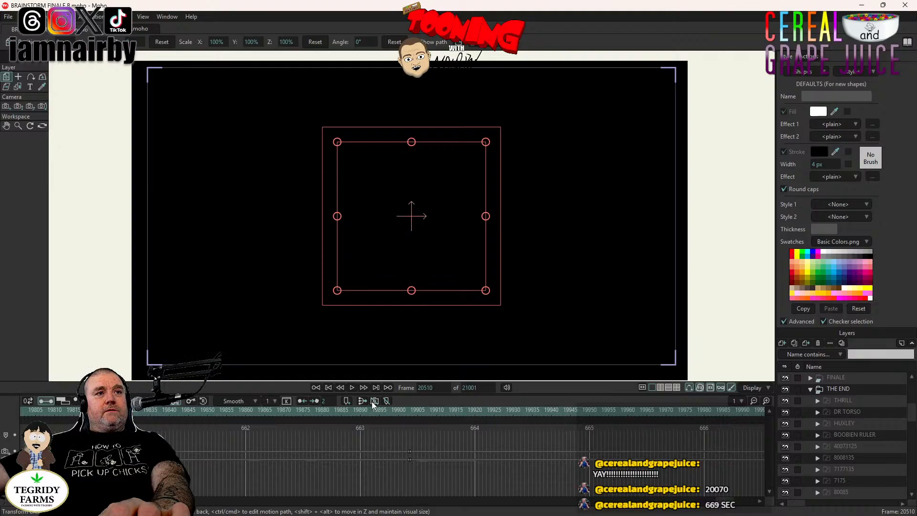
click(409, 413)
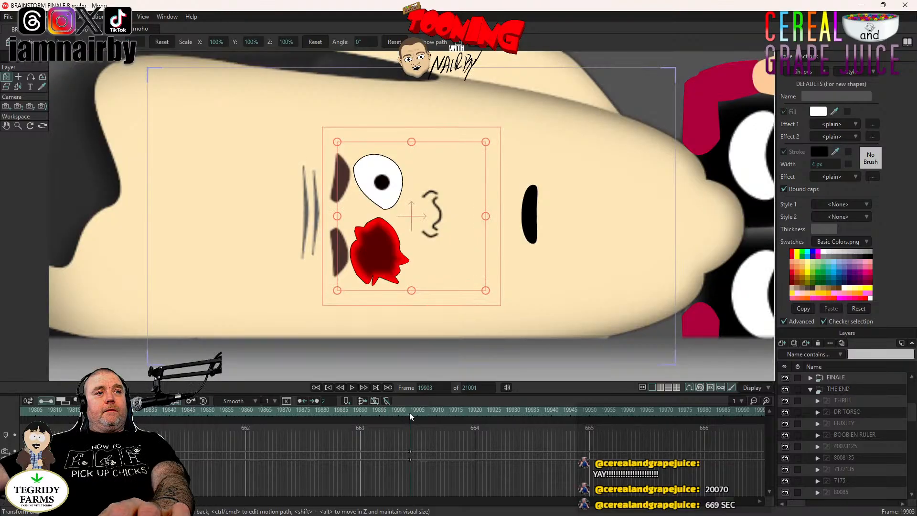
click(414, 412)
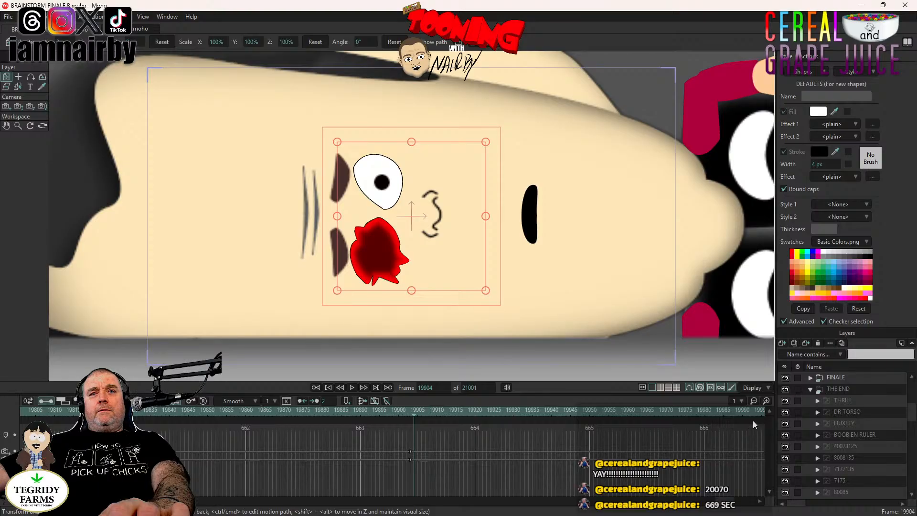
click(352, 386)
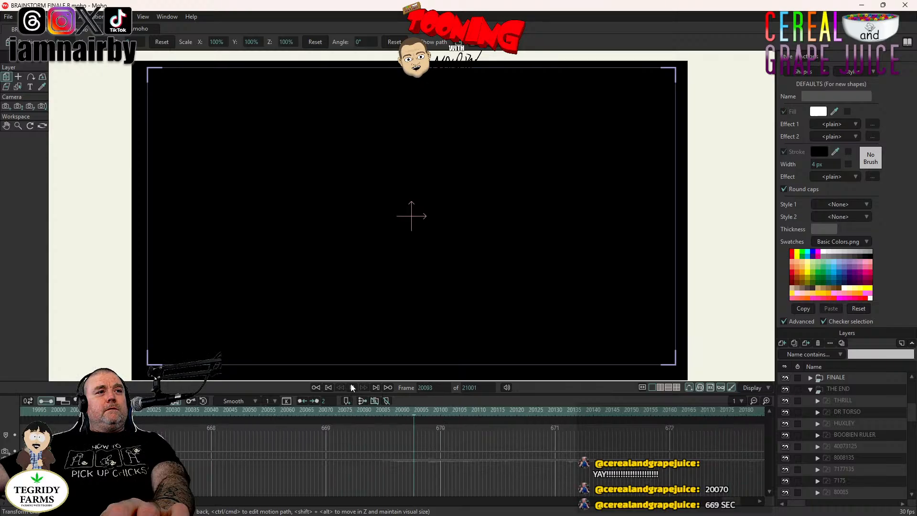
click(351, 386)
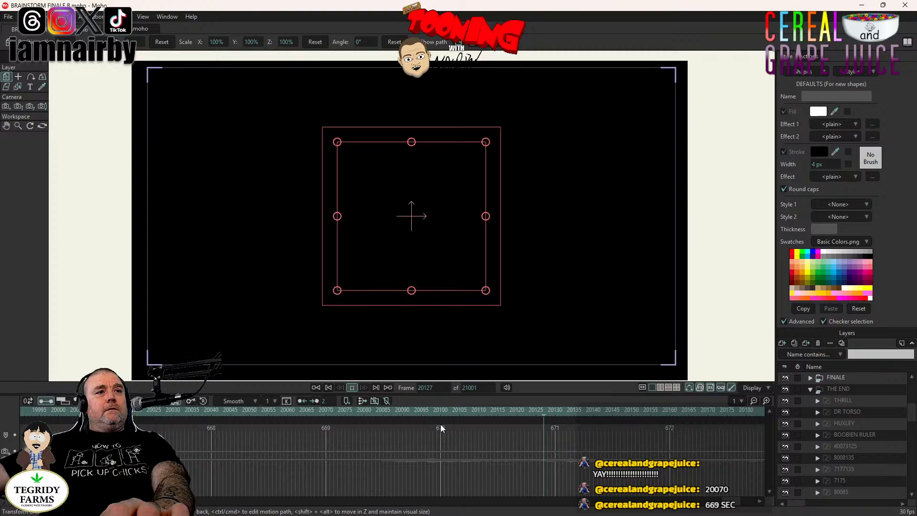
- Go to frame 20111 and select the RICHARD 1 layer in THE END group
click(484, 408)
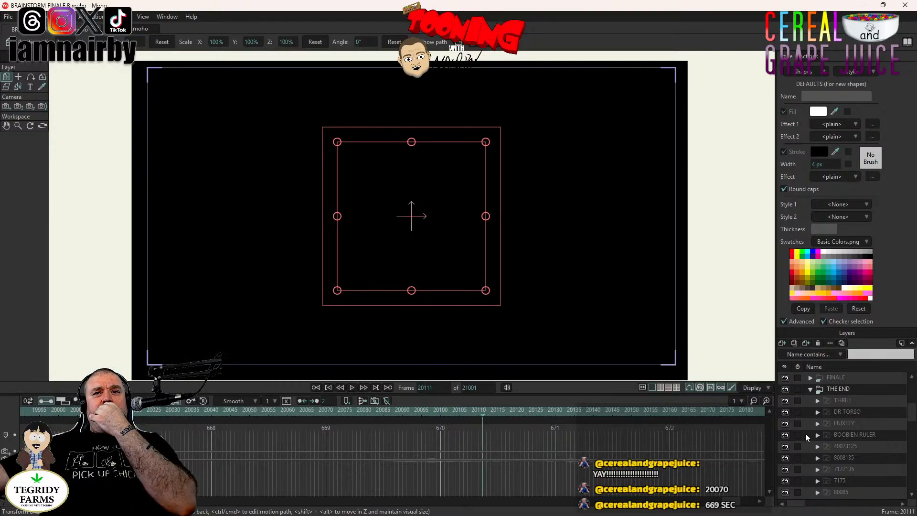
scroll(853, 419, down, 2)
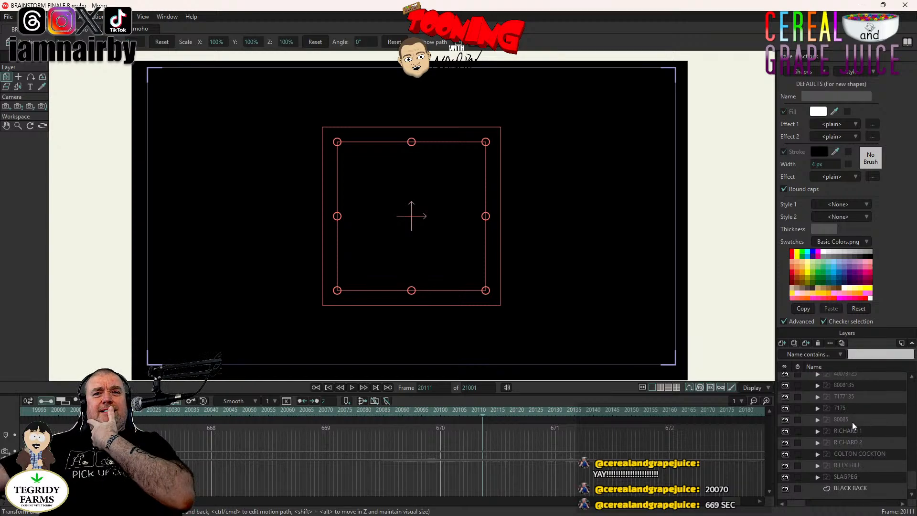
scroll(852, 422, up, 2)
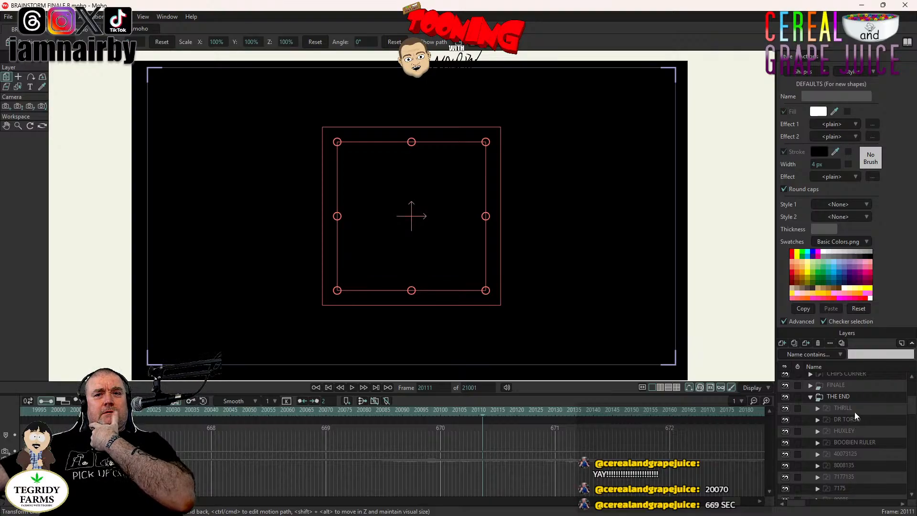
scroll(855, 412, down, 2)
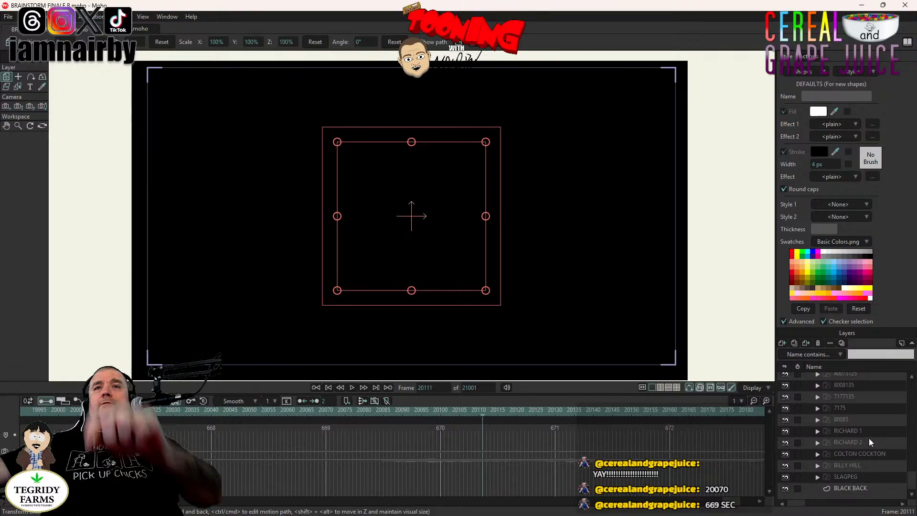
click(850, 432)
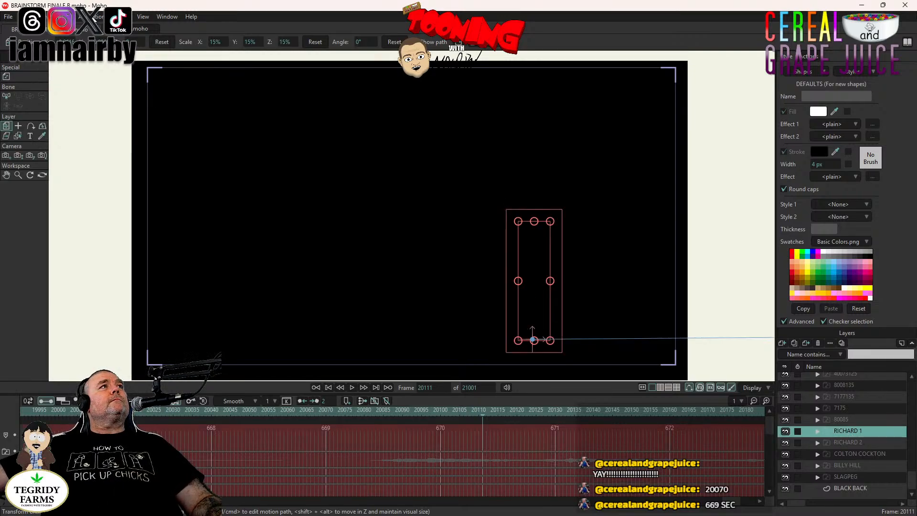
- Apply a 12-frame fade-in with a 16 px blur radius to the RICHARD 1 layer at frame 20111
click(119, 16)
mouse_move(156, 144)
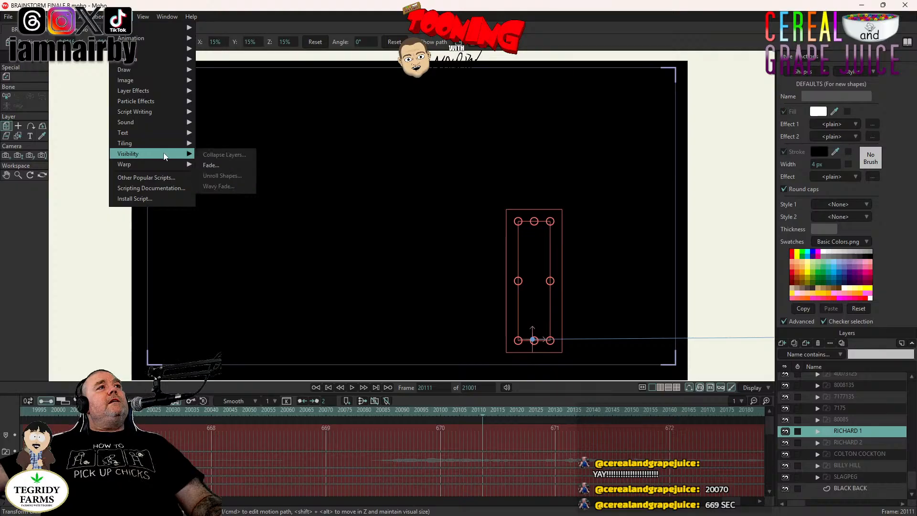
click(219, 164)
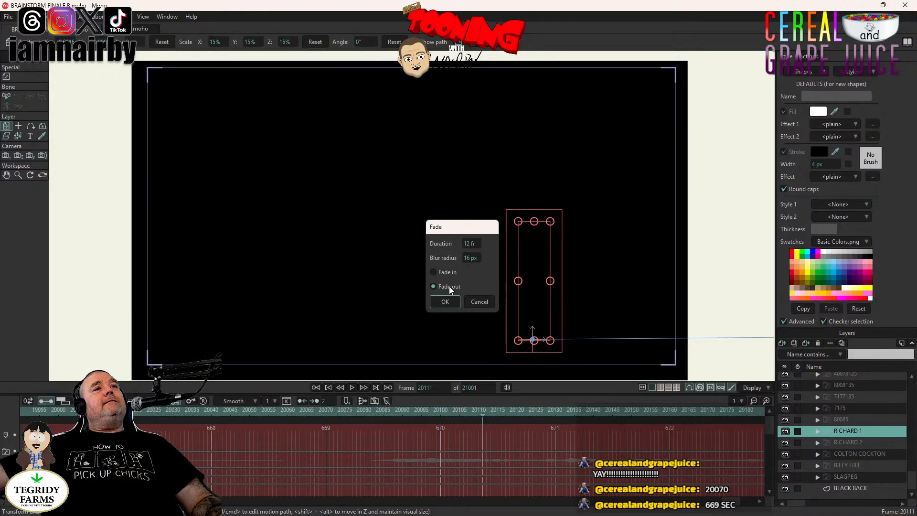
click(451, 274)
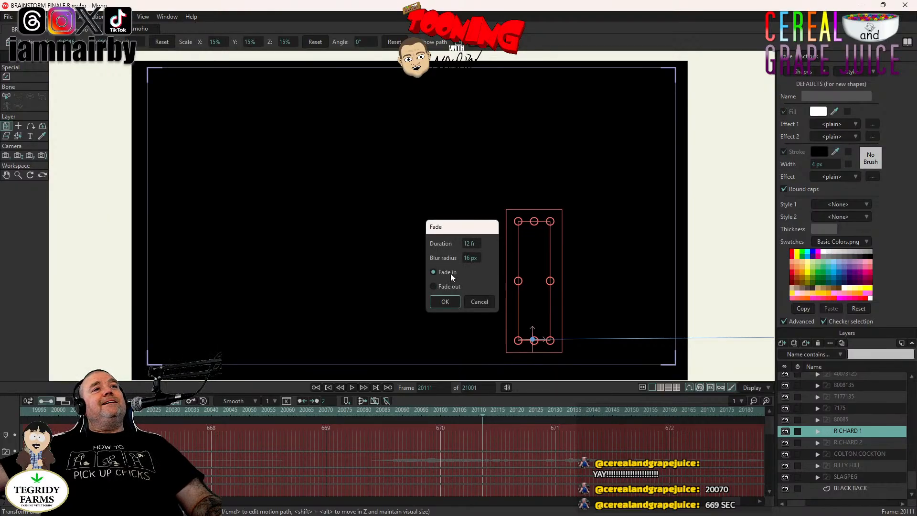
click(445, 303)
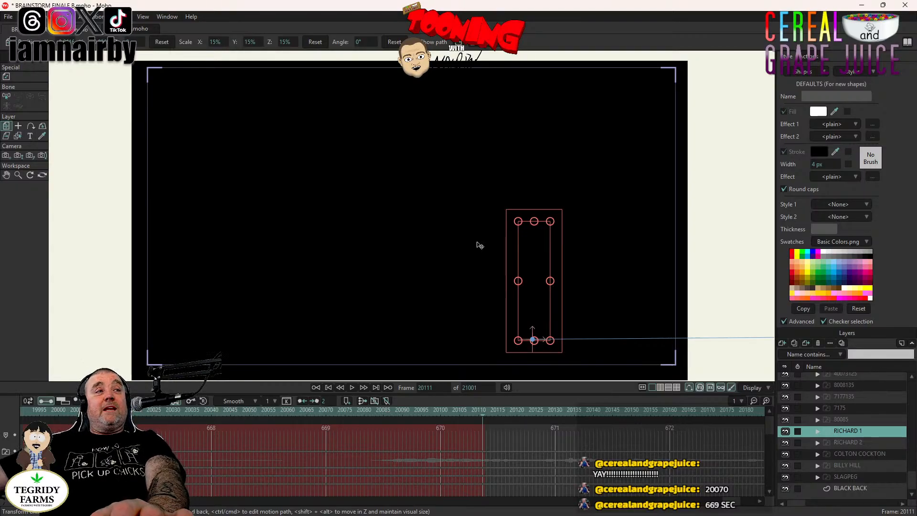
- Apply the same 12-frame fade-in with a 16 px blur radius to the RICHARD 2 layer at frame 20111
click(858, 444)
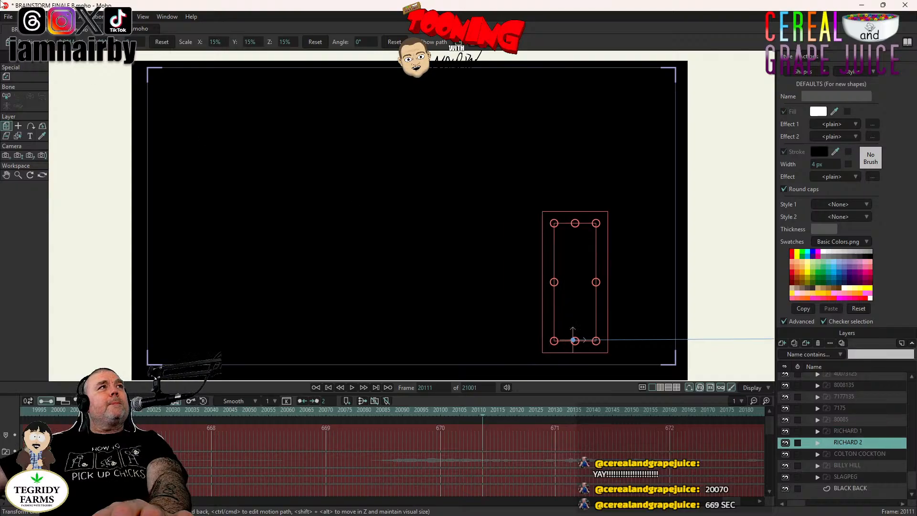
click(119, 16)
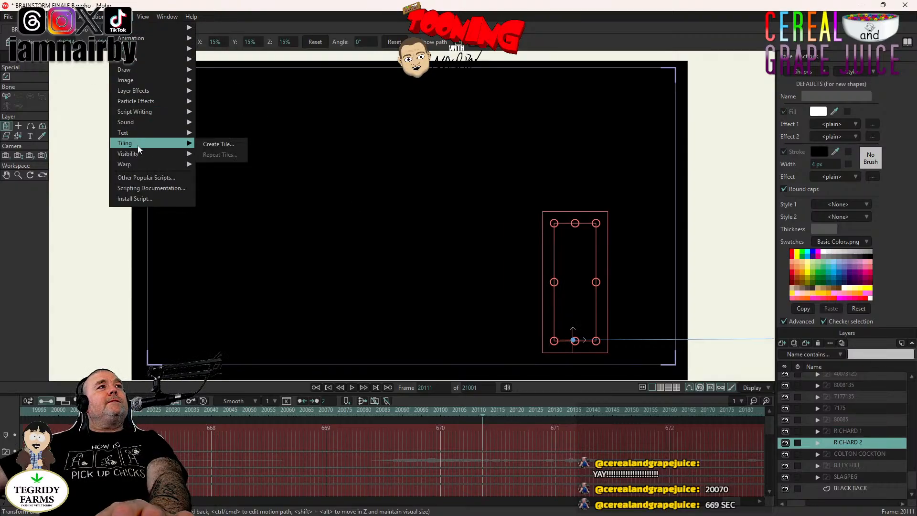
mouse_move(142, 124)
mouse_move(143, 156)
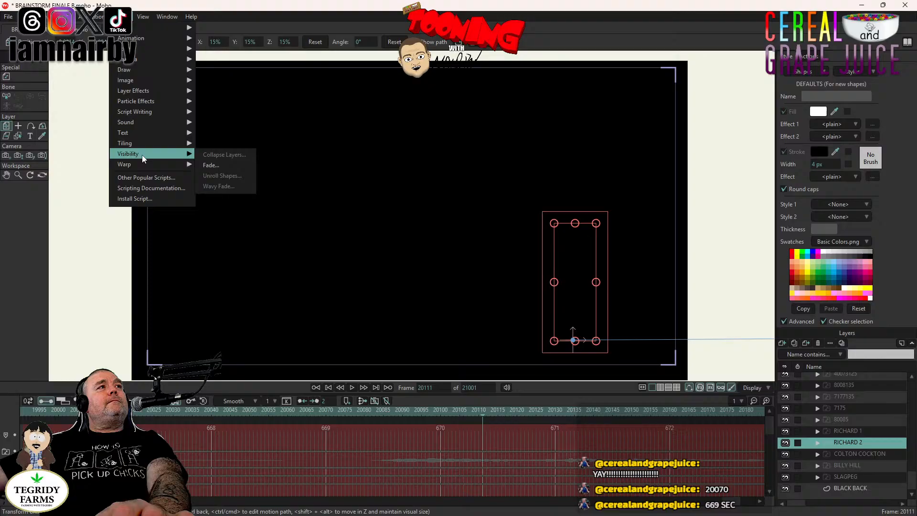
click(217, 165)
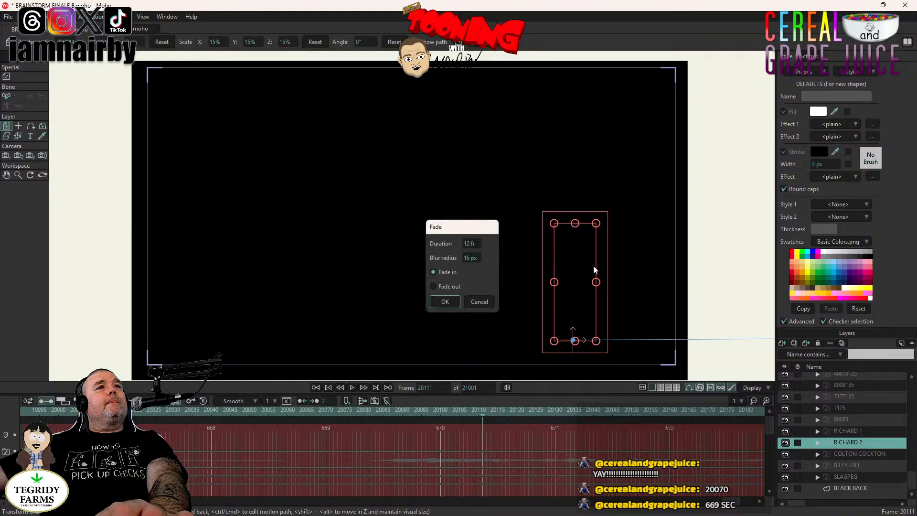
click(445, 300)
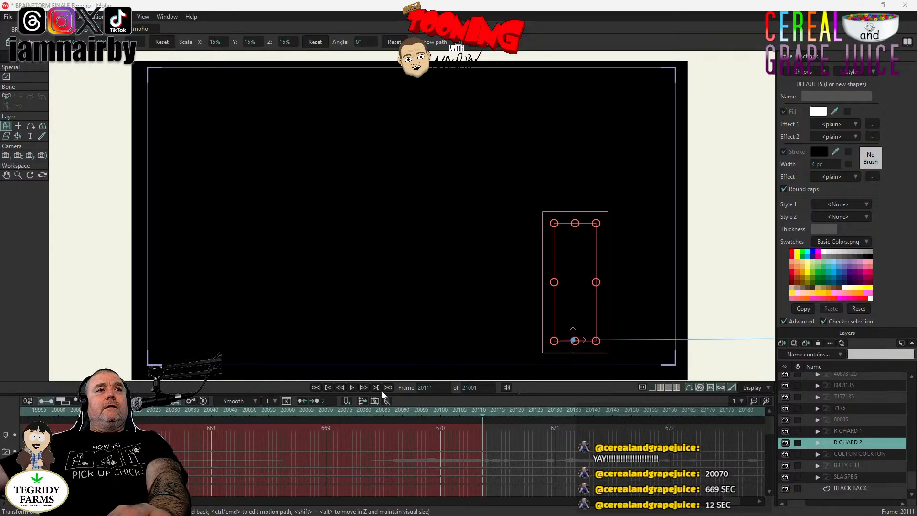
- Play the fade-in of both RICHARD characters twice from frame 20111
click(352, 387)
click(351, 388)
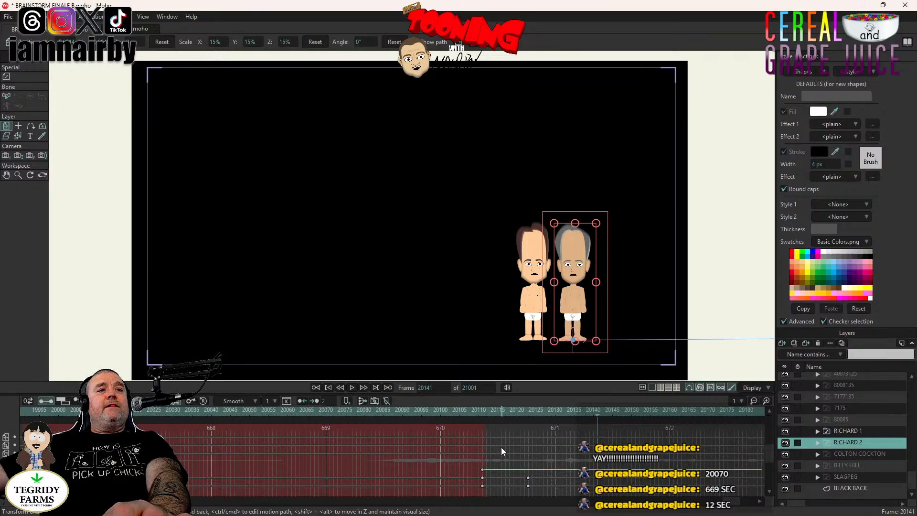
click(484, 410)
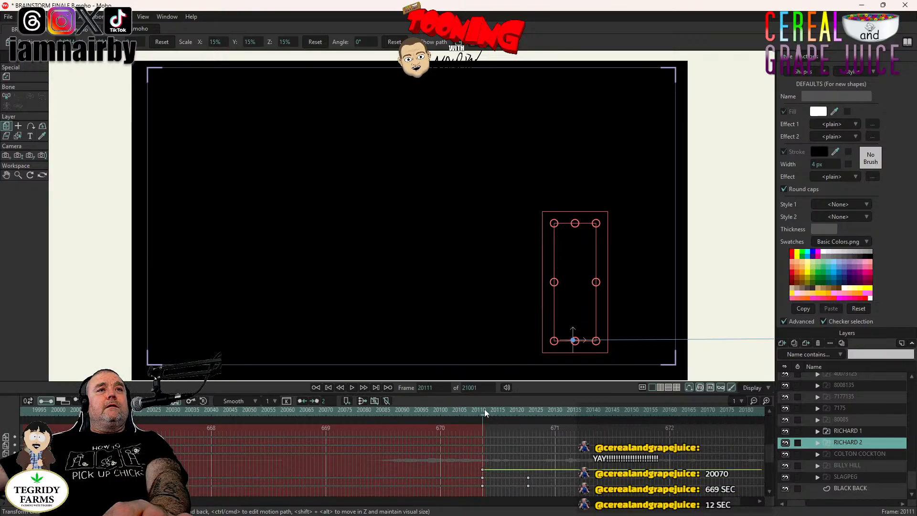
click(351, 387)
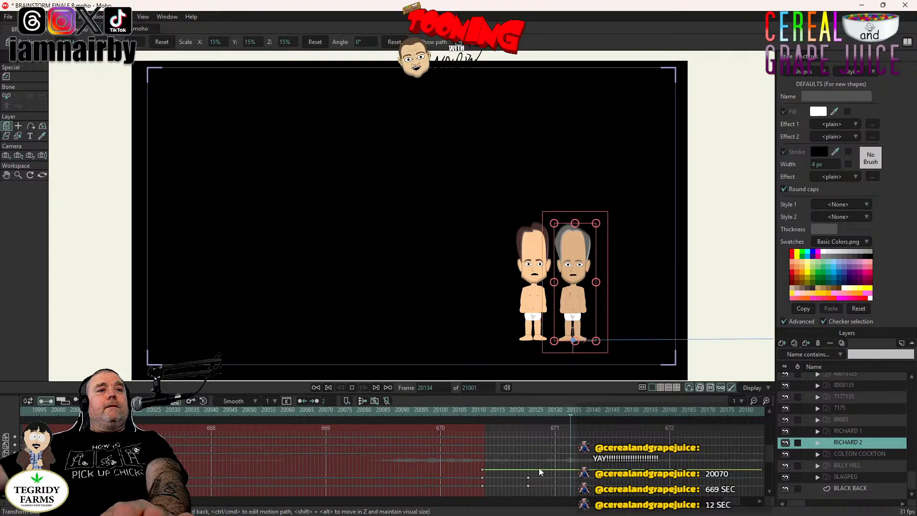
- Move the fade-in end keyframes of RICHARD 2 and RICHARD 1 to frame 20130 and save the project
drag(539, 468, 556, 484)
click(855, 431)
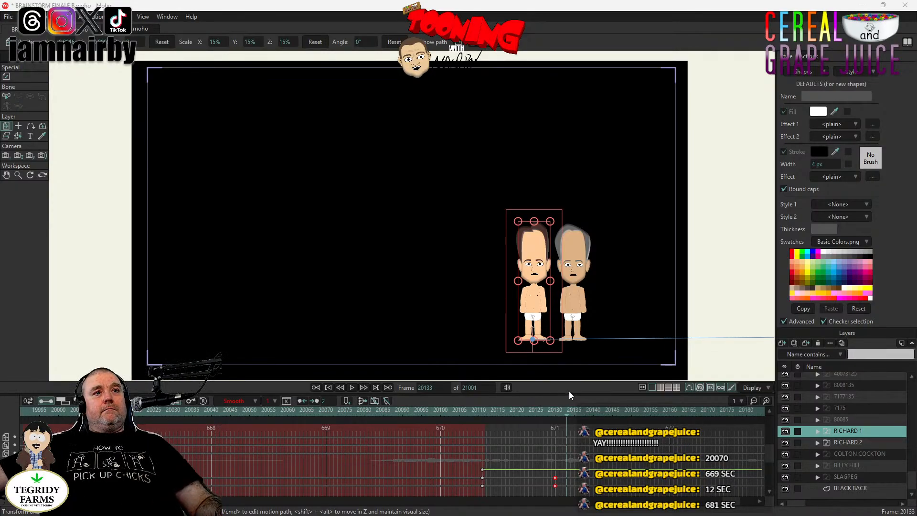
key(ctrl+s)
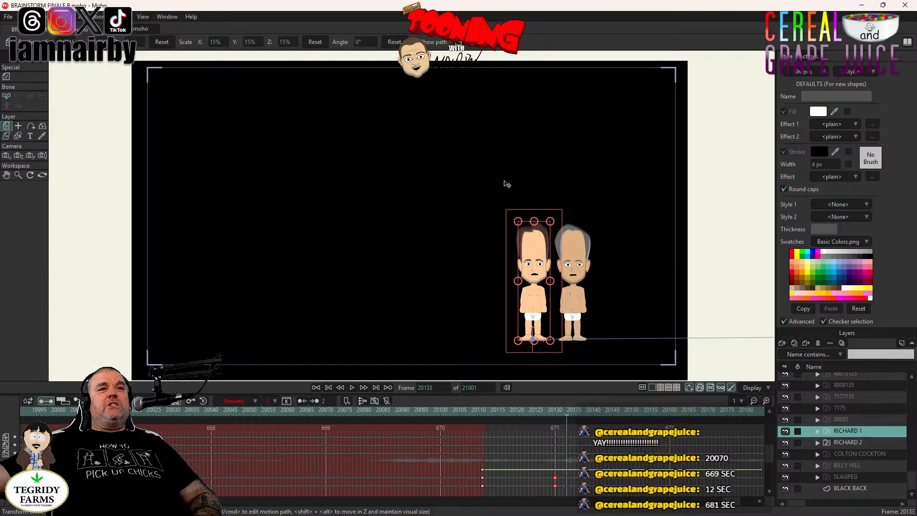
- Preview the lengthened fade-in of the two RICHARD characters from frame 20099
scroll(506, 185, up, 1)
scroll(506, 185, down, 2)
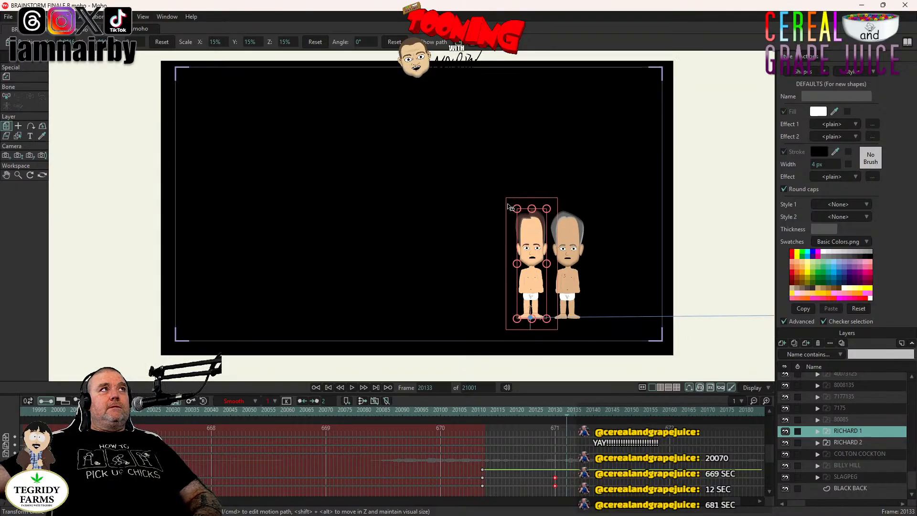
scroll(603, 258, up, 1)
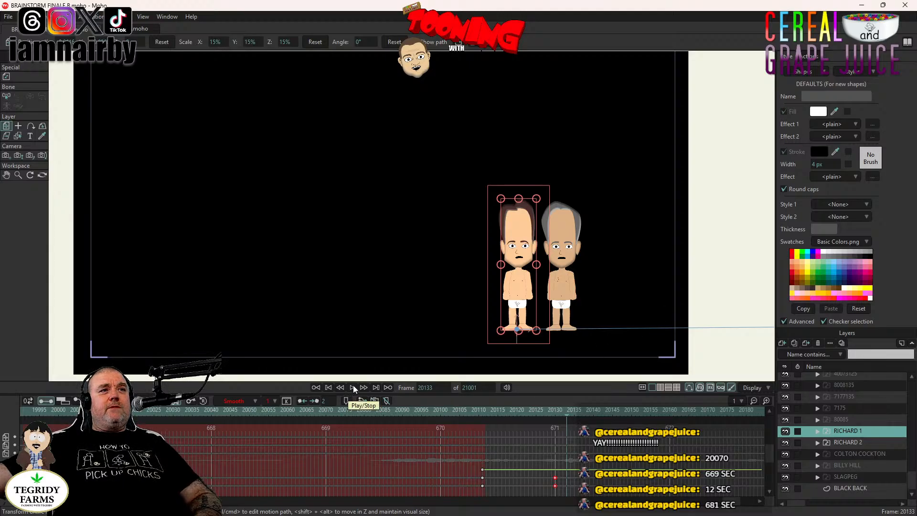
click(438, 411)
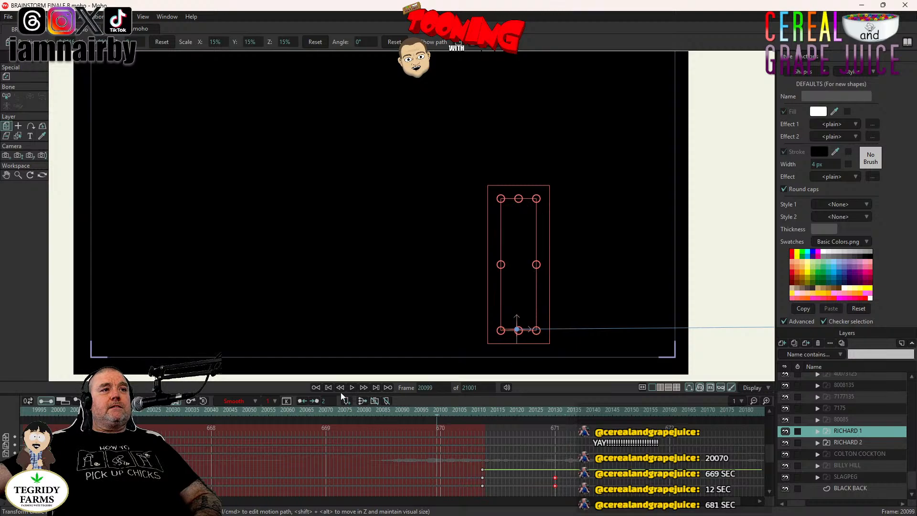
click(352, 388)
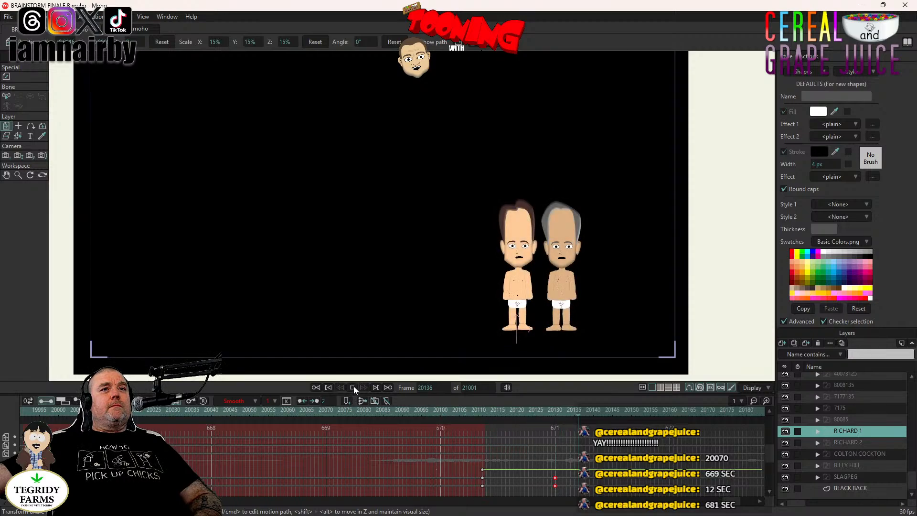
click(352, 387)
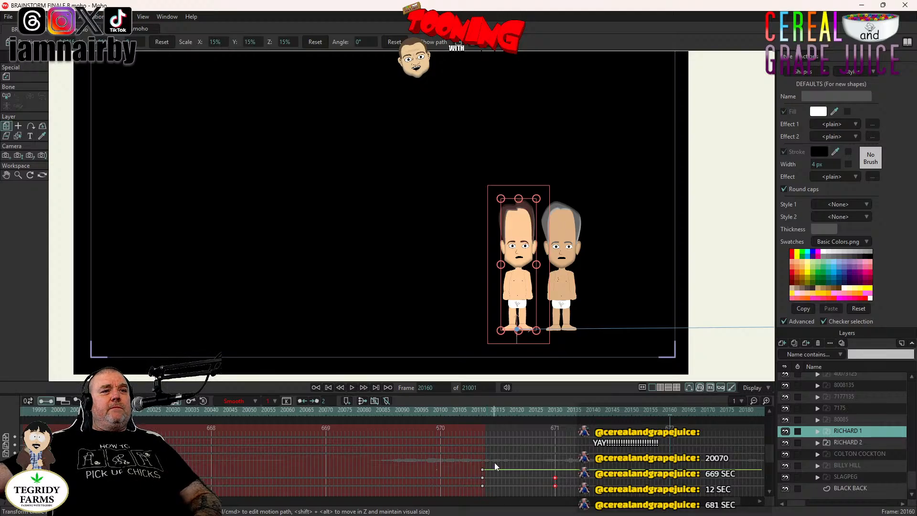
- Move the fade-in start keyframes of RICHARD 1 and RICHARD 2 to frame 20100
drag(482, 470, 441, 474)
click(440, 411)
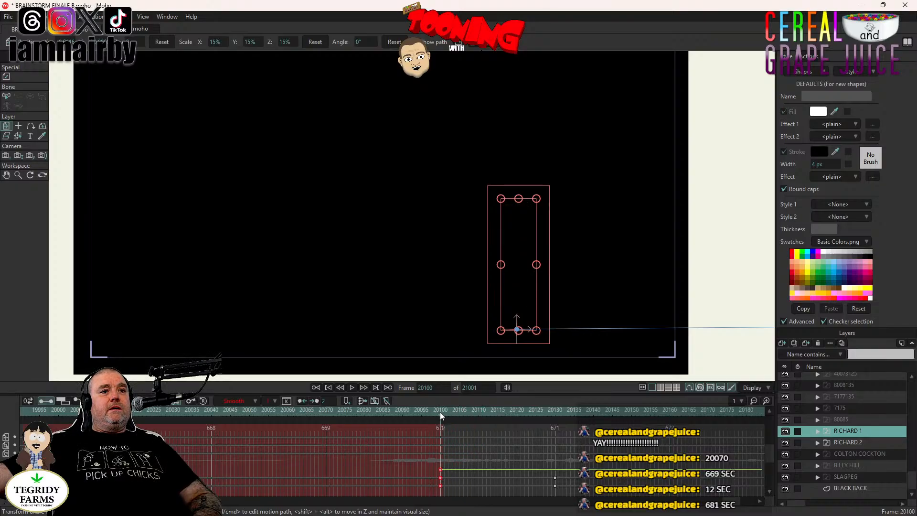
click(851, 443)
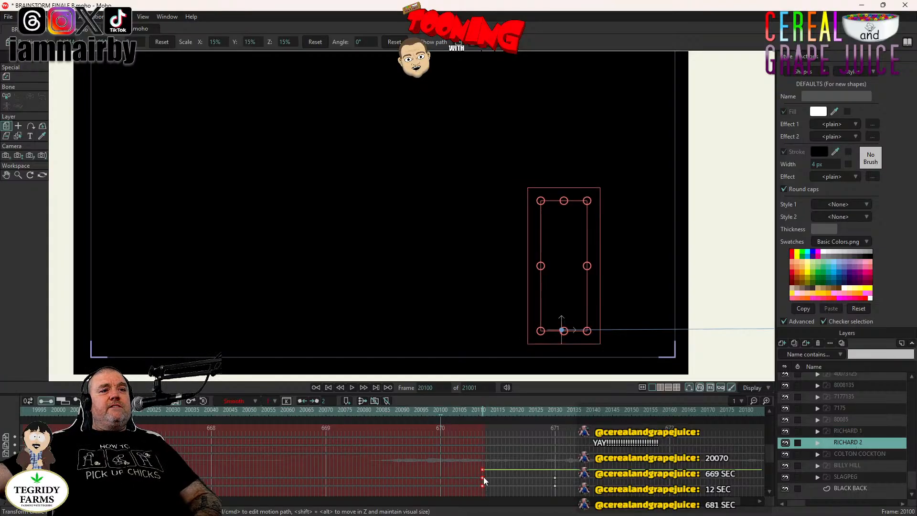
drag(482, 468, 440, 475)
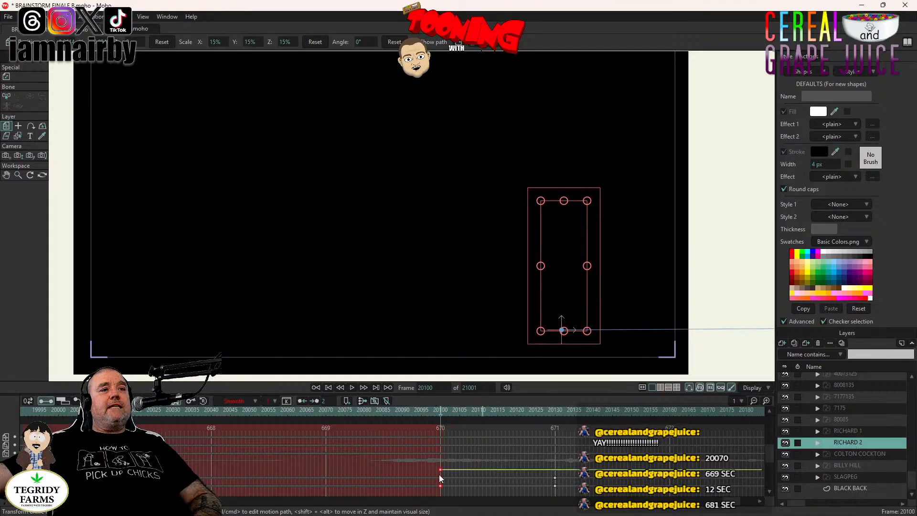
- Replay the black section from frame 20060 to check the retimed fade-in of both RICHARD characters
click(376, 414)
click(289, 414)
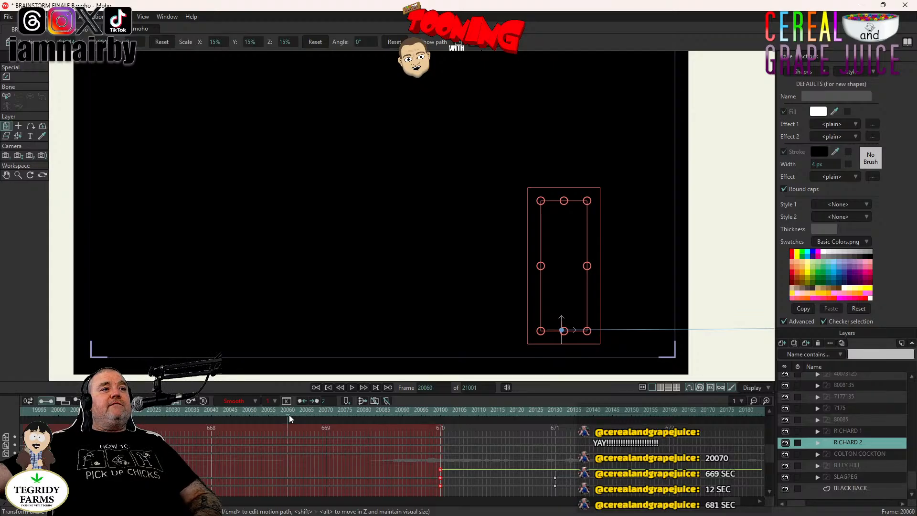
click(351, 387)
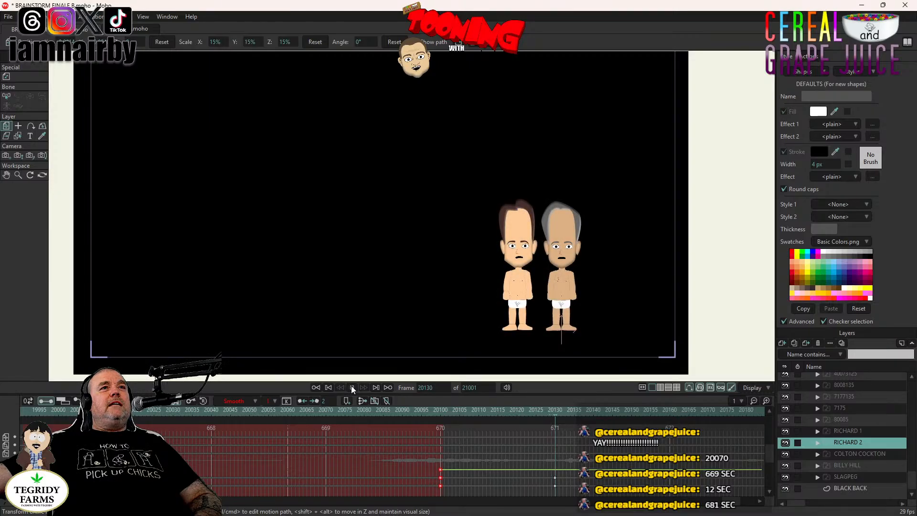
click(351, 388)
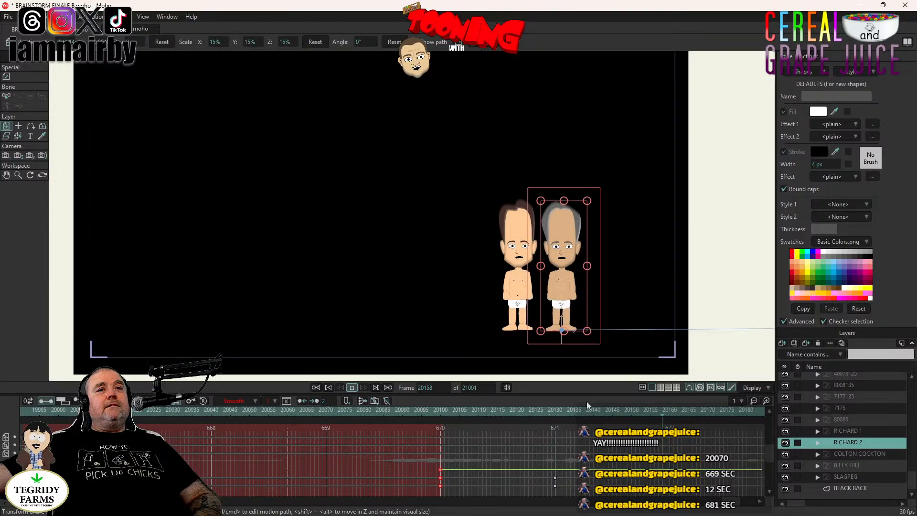
- Apply a 12-frame fade-in with a 16 px blur radius to the HUXLEY layer at frame 20160
click(671, 408)
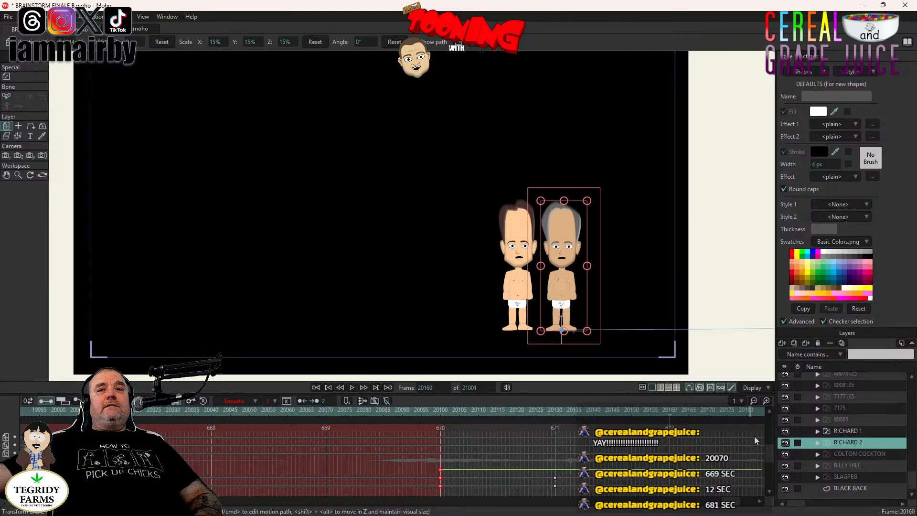
scroll(870, 449, up, 2)
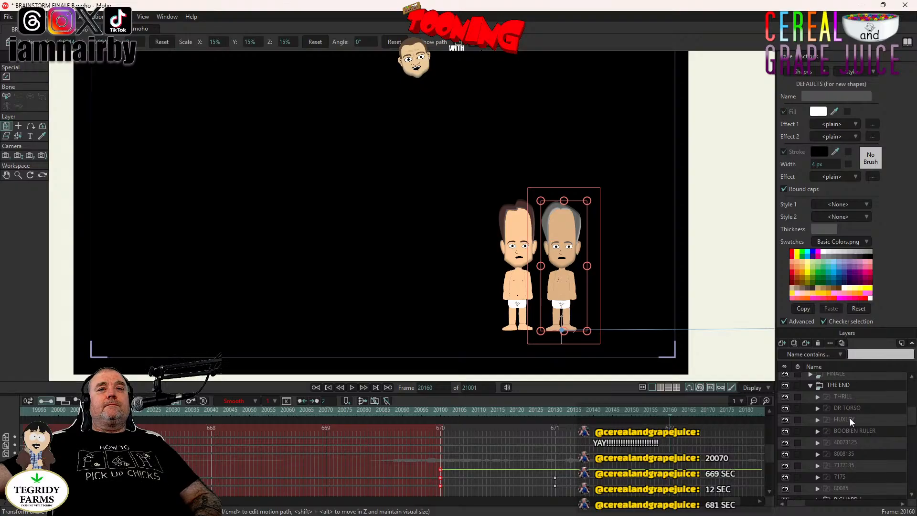
double_click(850, 419)
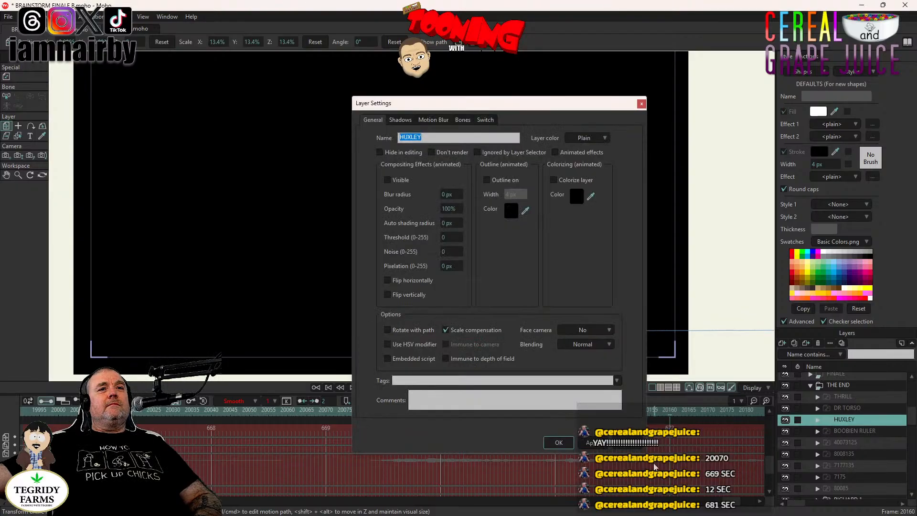
click(631, 443)
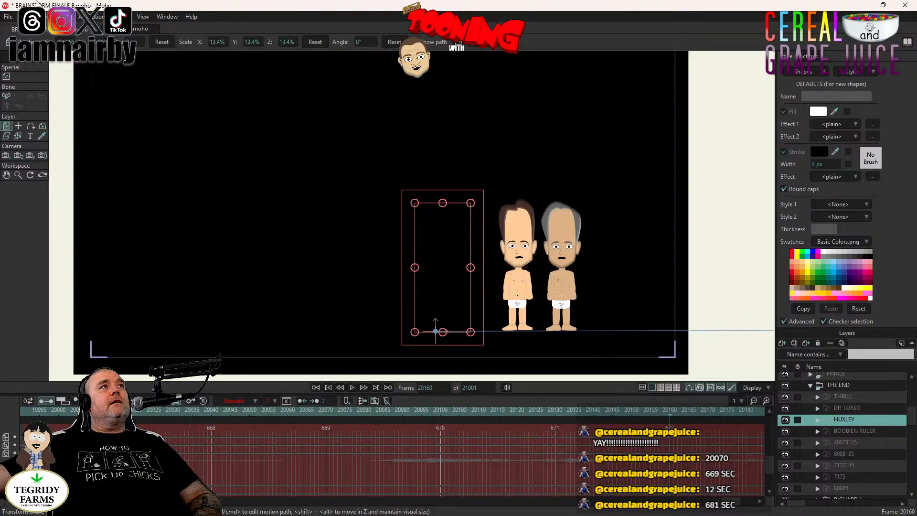
click(121, 16)
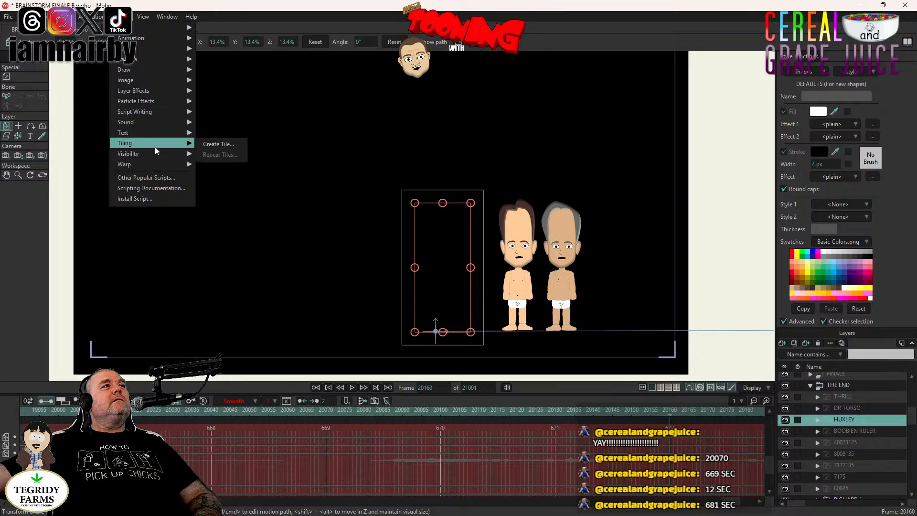
mouse_move(156, 157)
click(239, 165)
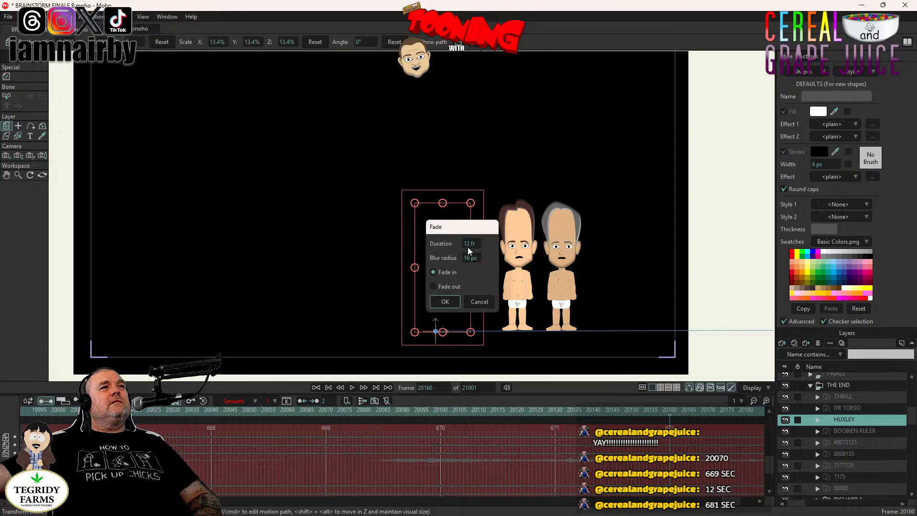
click(442, 305)
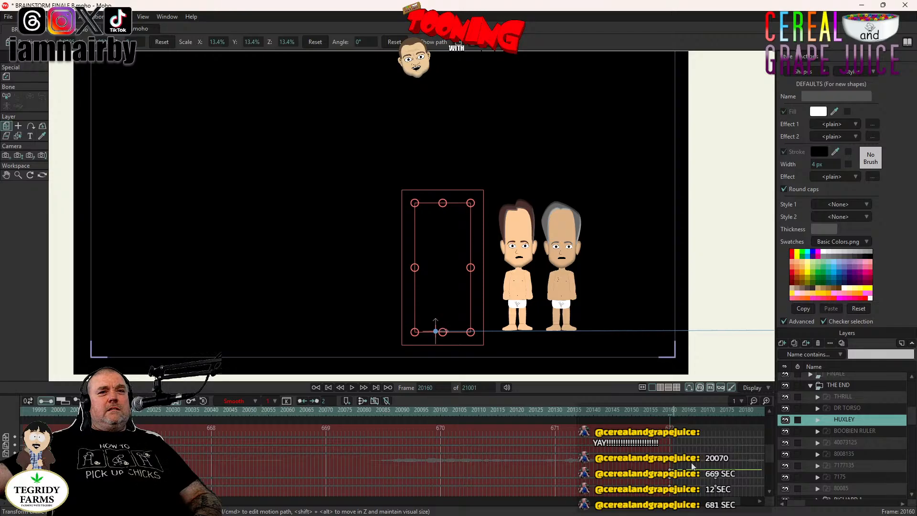
- Extend HUXLEY's fade-in by moving its end keyframes to frame 20190, previewing the fade before and after the change
click(354, 386)
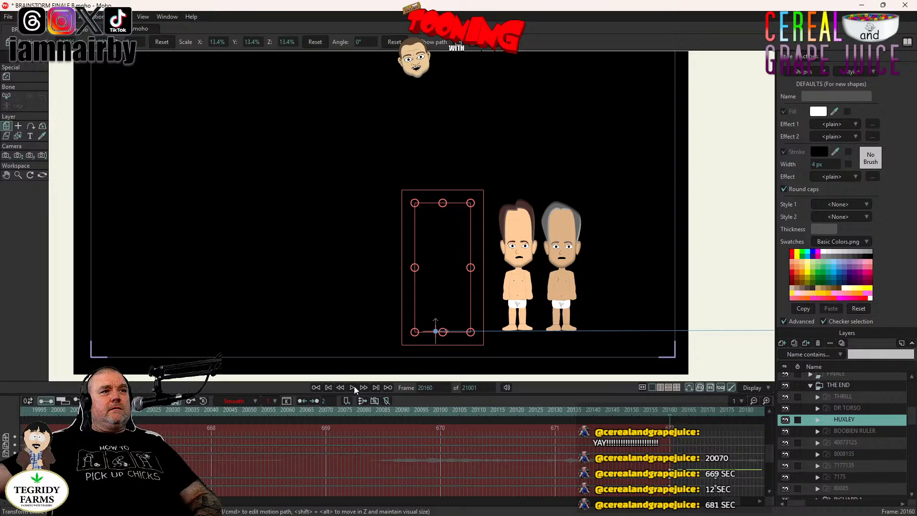
key(space)
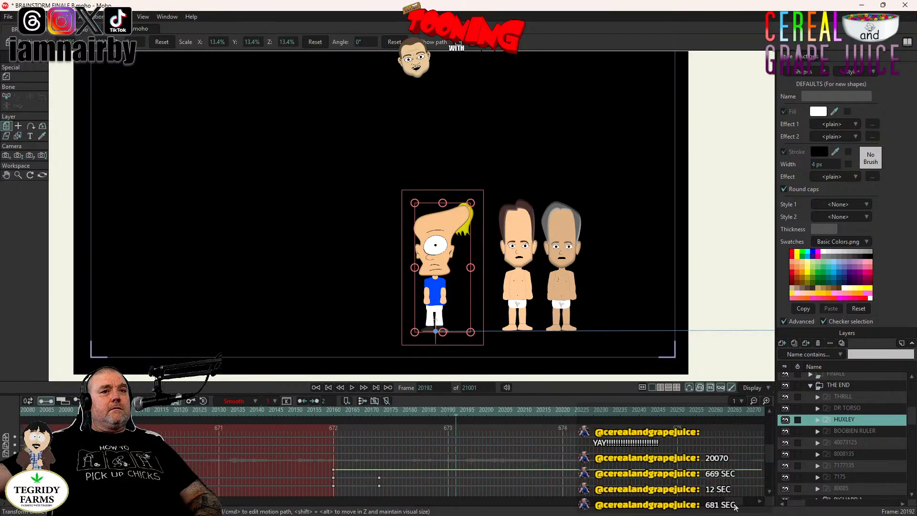
drag(369, 468, 448, 484)
click(268, 416)
click(353, 386)
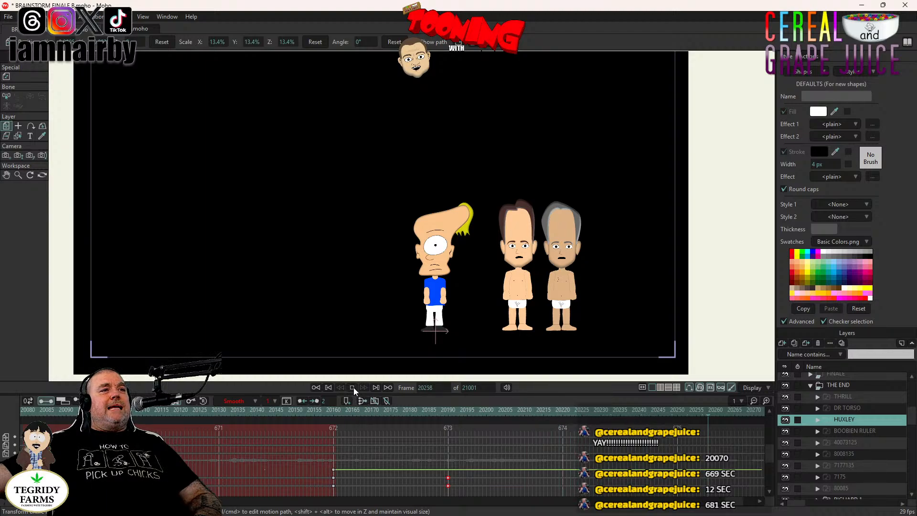
click(352, 387)
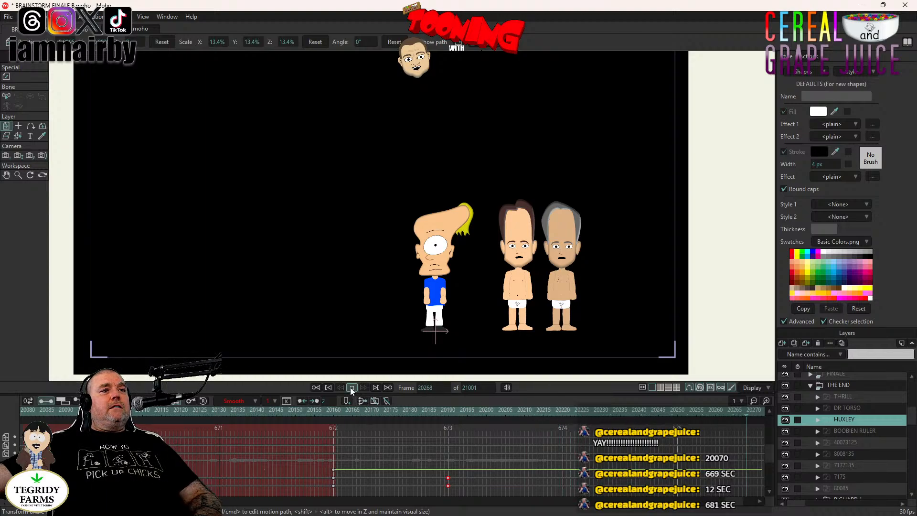
click(562, 413)
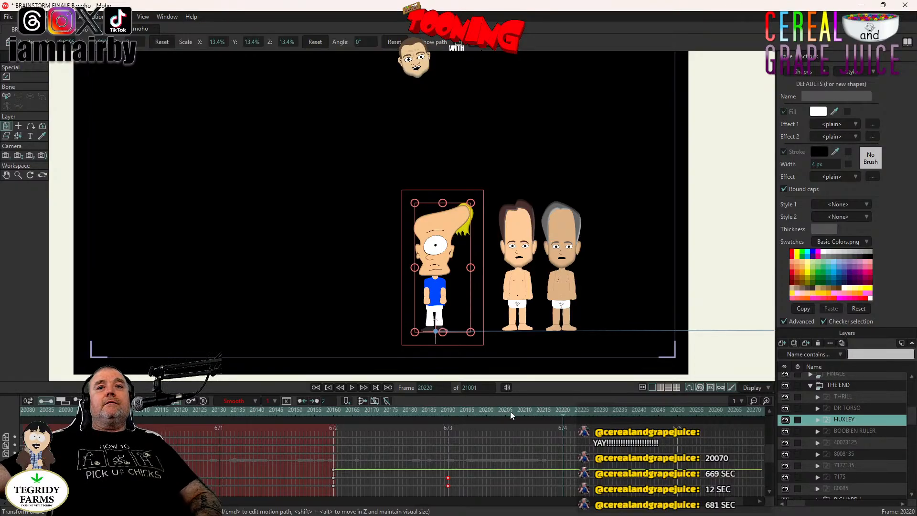
scroll(846, 465, down, 1)
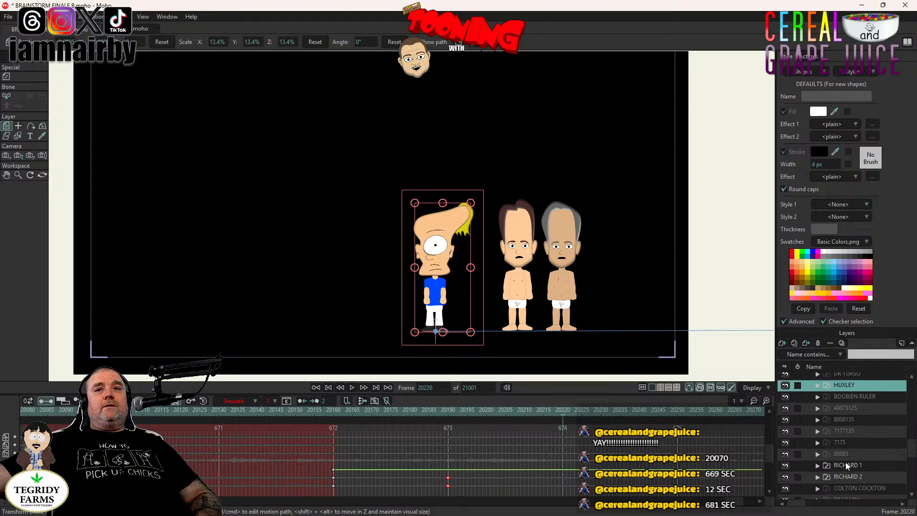
scroll(845, 462, down, 1)
click(852, 454)
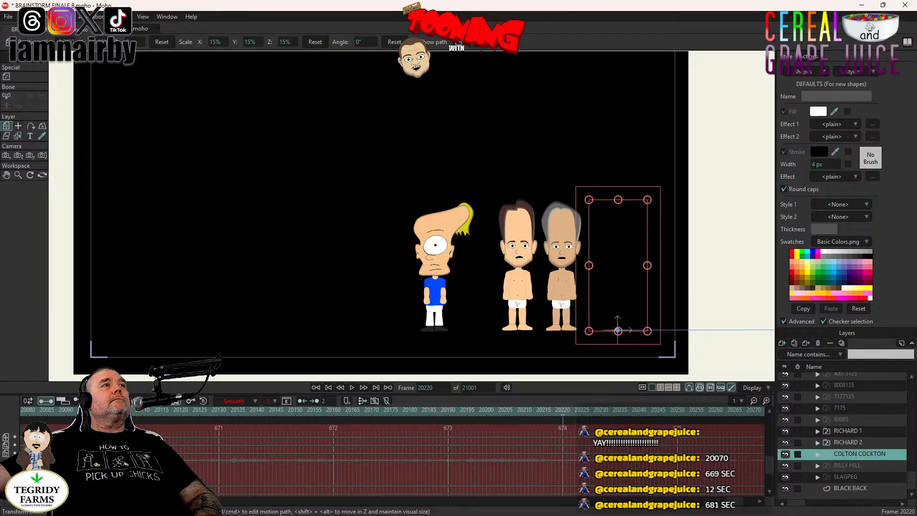
click(122, 16)
mouse_move(153, 155)
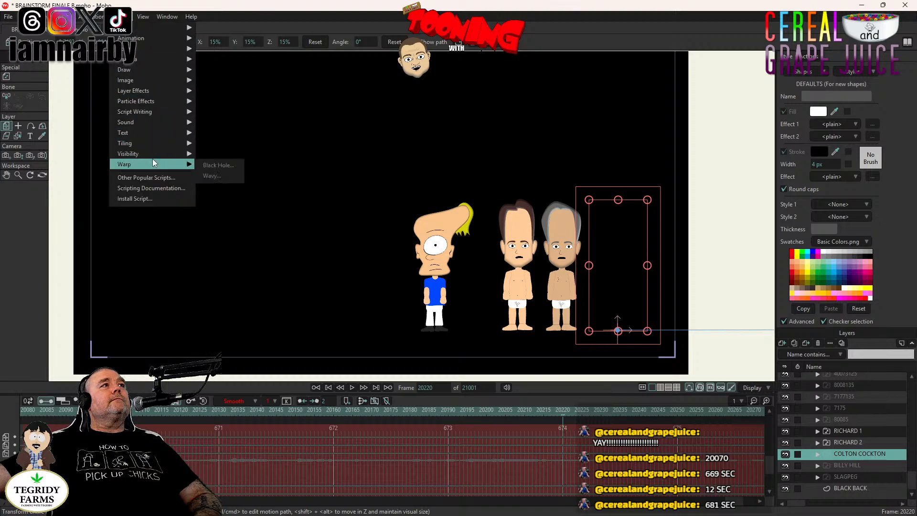
click(224, 166)
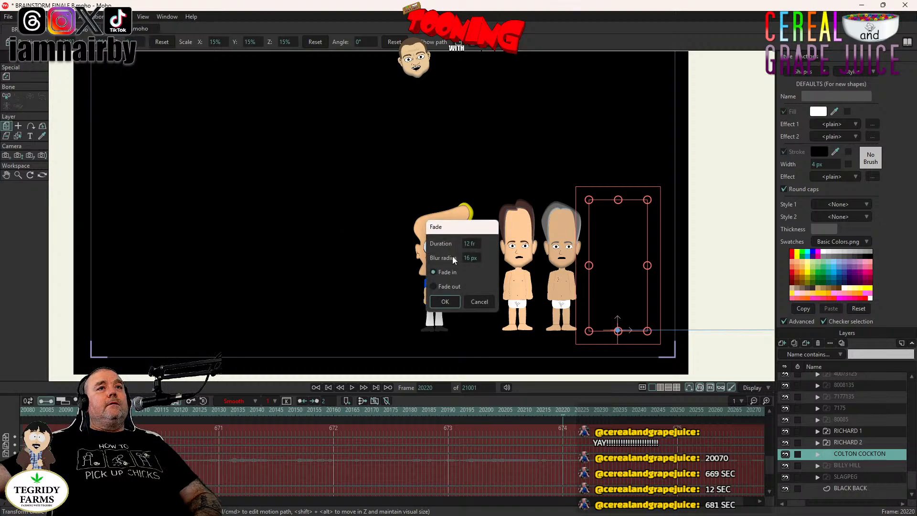
click(440, 301)
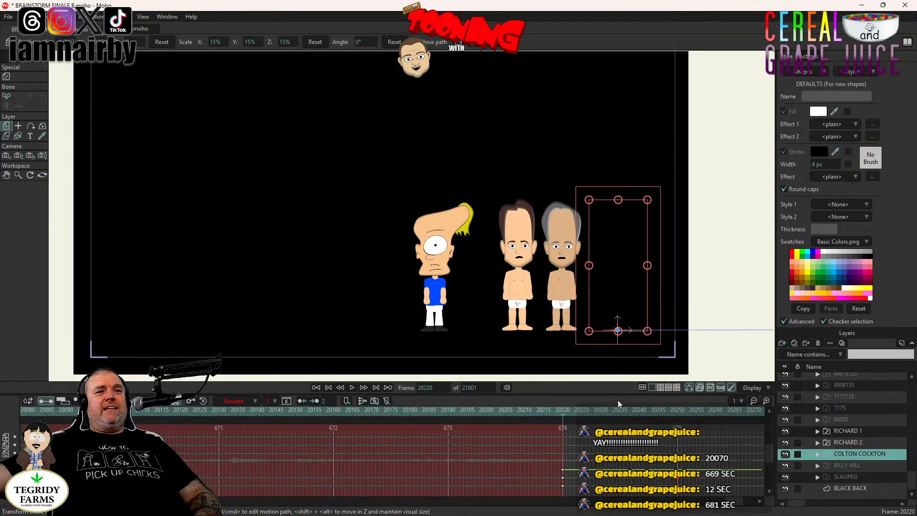
- Apply a fade-in to the BILLY HILL layer at frame 20250 and extend it by moving its end keyframes to frame 20280
click(678, 409)
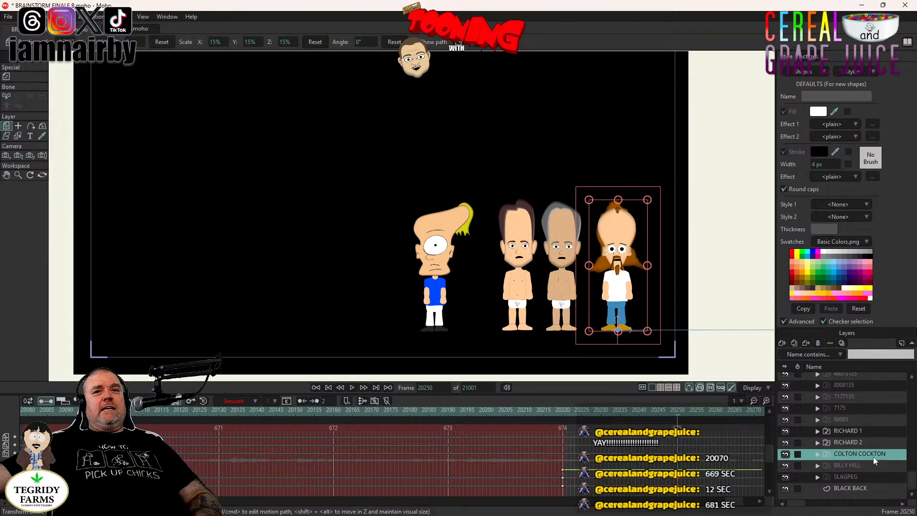
click(856, 465)
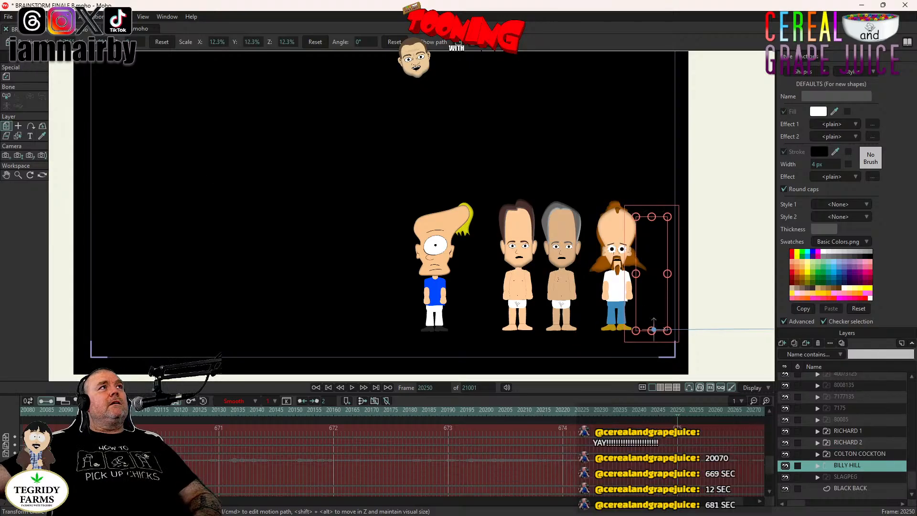
click(121, 16)
mouse_move(142, 153)
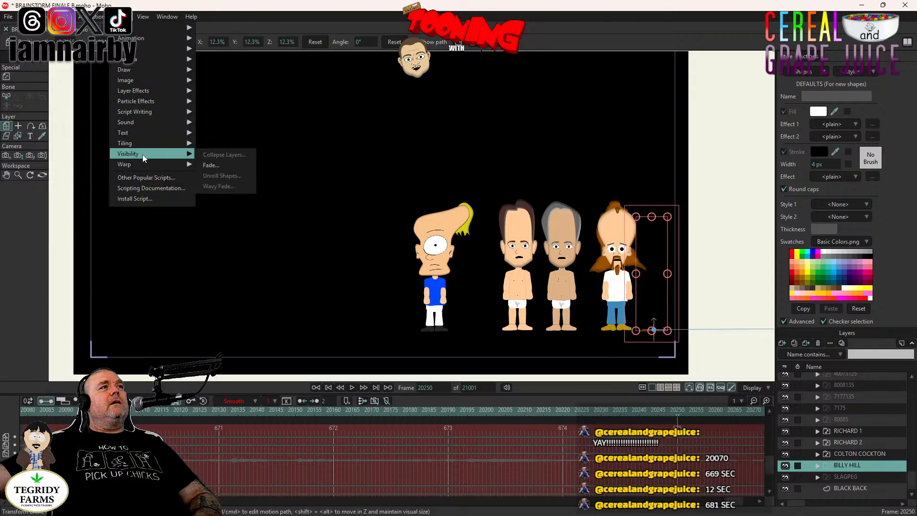
click(246, 177)
click(445, 302)
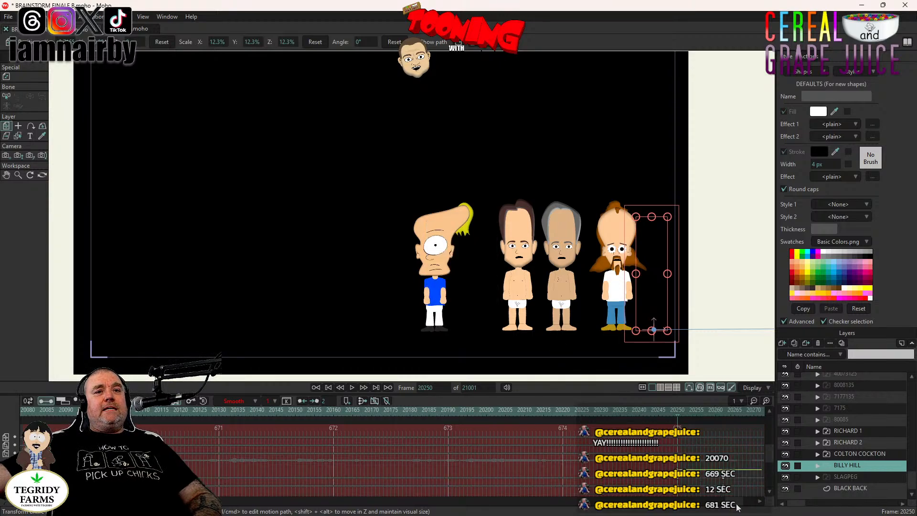
scroll(425, 479, right, 3)
mouse_move(369, 473)
mouse_down()
mouse_move(346, 500)
mouse_move(425, 480)
mouse_up()
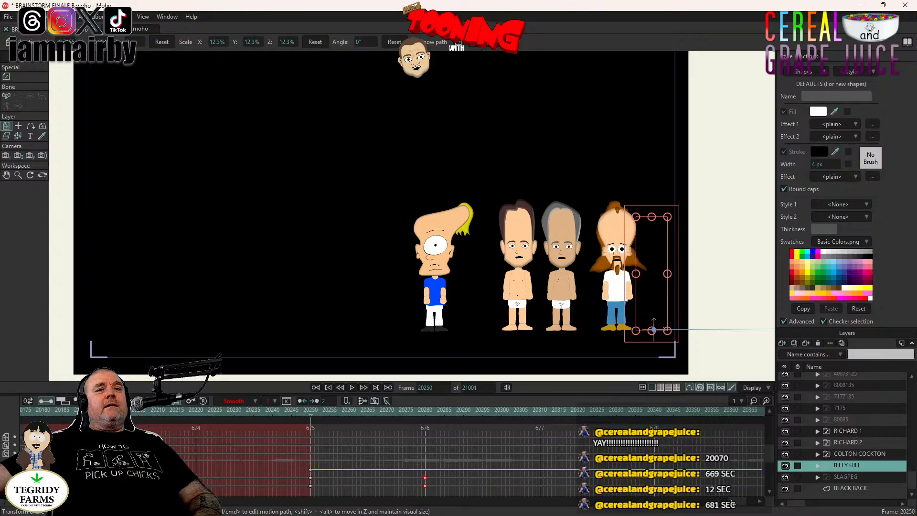
- Replay the black section from frame 19980 to check the fade-ins through BILLY HILL
scroll(487, 430, up, 3)
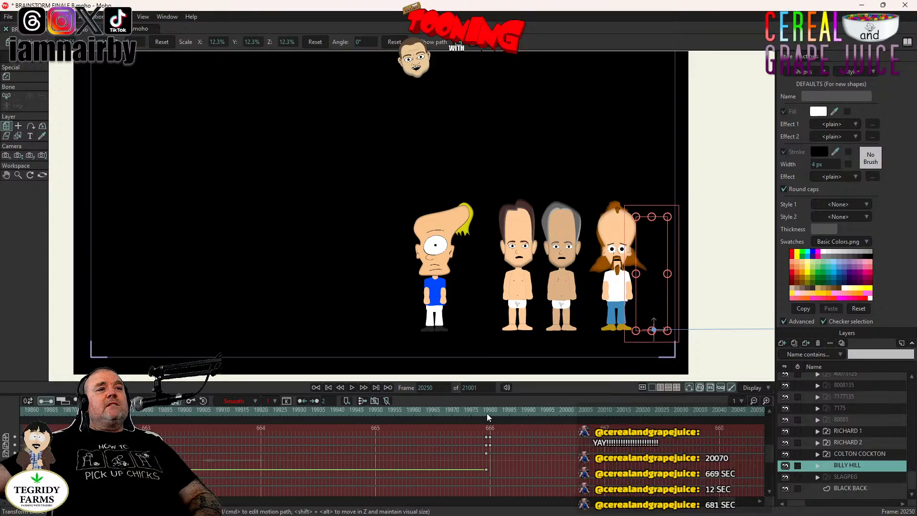
click(488, 414)
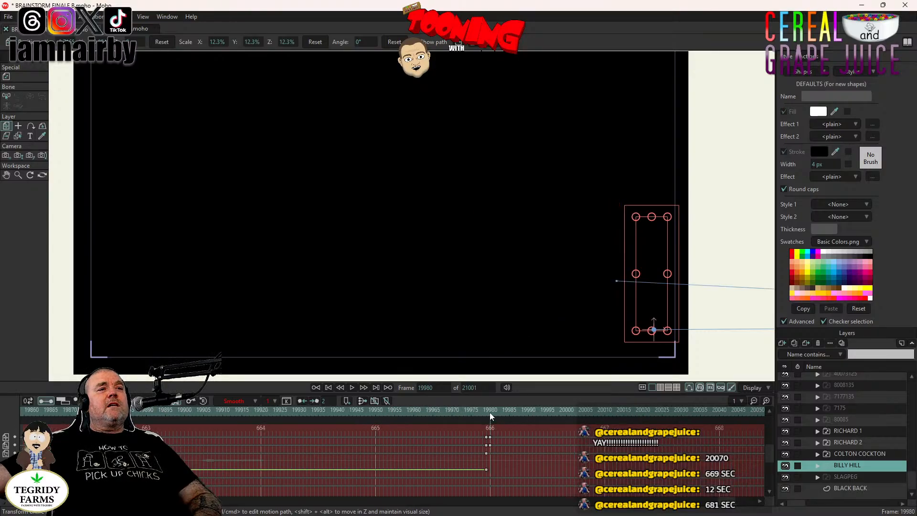
click(351, 388)
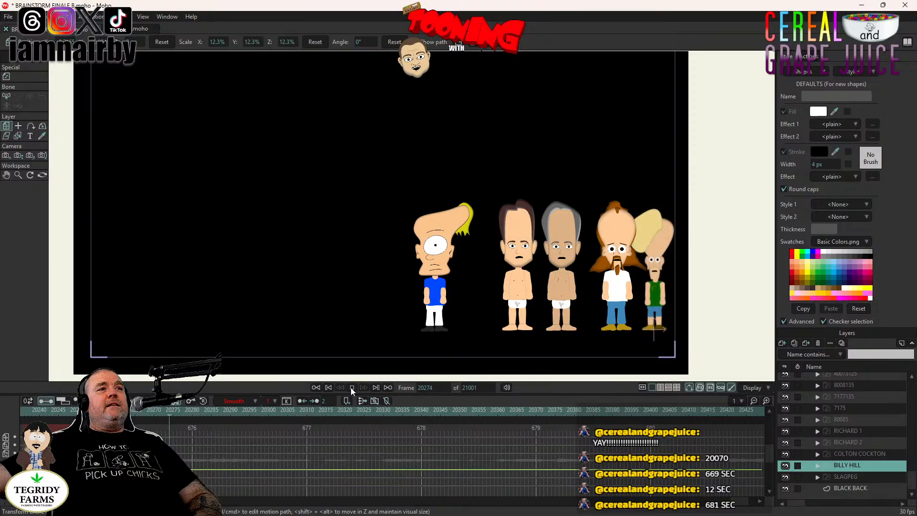
click(350, 388)
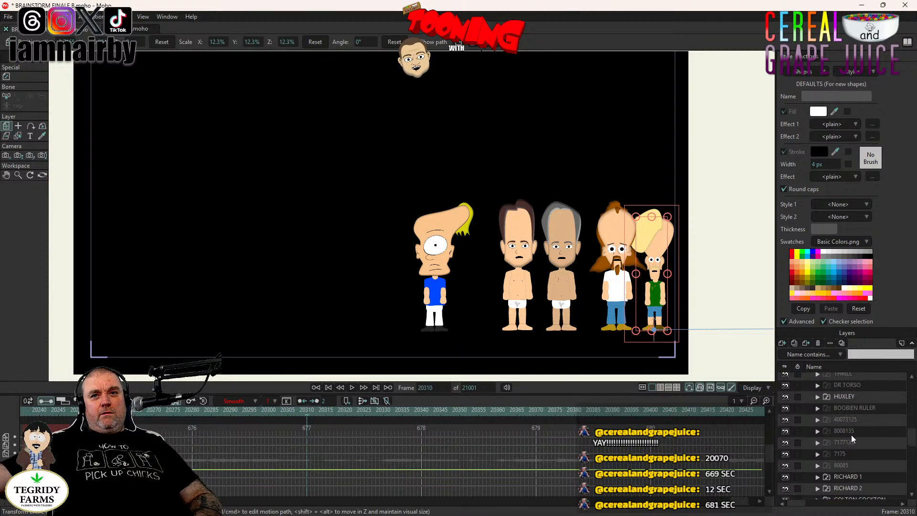
- Apply a fade-in with a 16 px blur radius to the BOOBIEN RULER layer at frame 20310, moving its end keyframes to frame 20340
scroll(851, 434, up, 2)
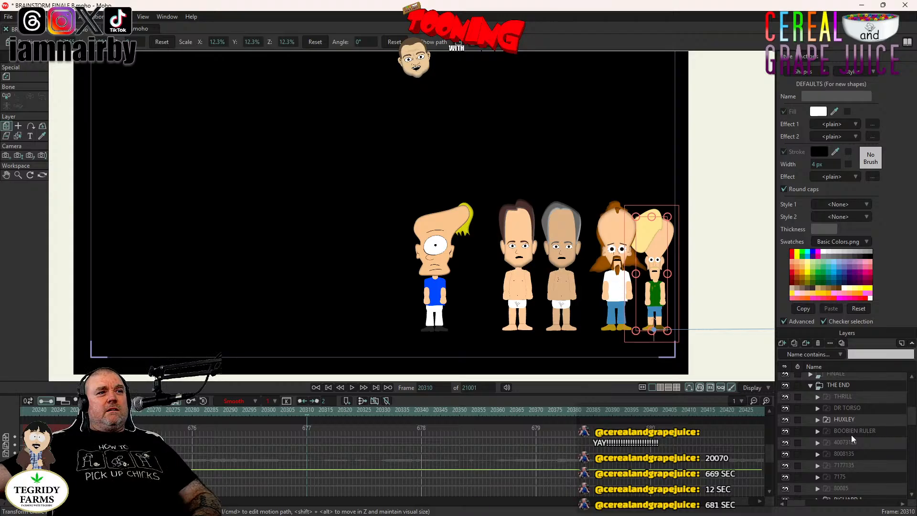
click(853, 432)
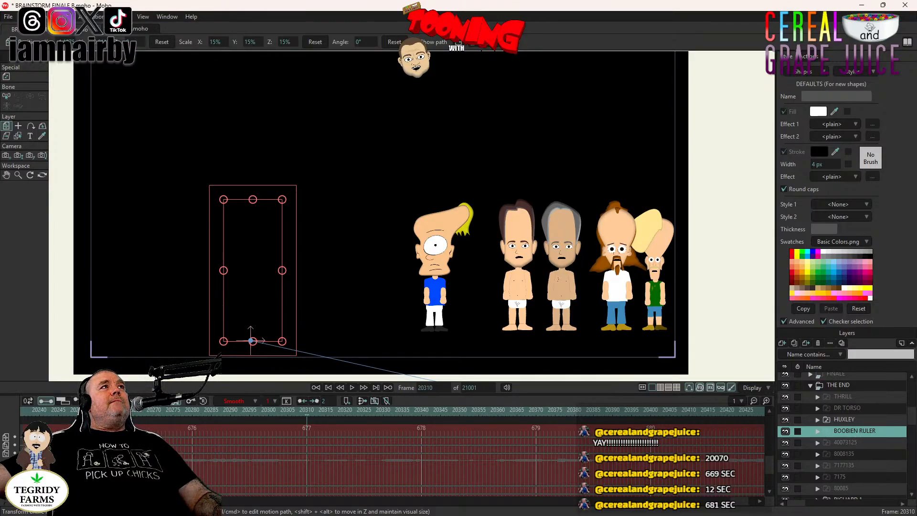
click(122, 17)
mouse_move(147, 157)
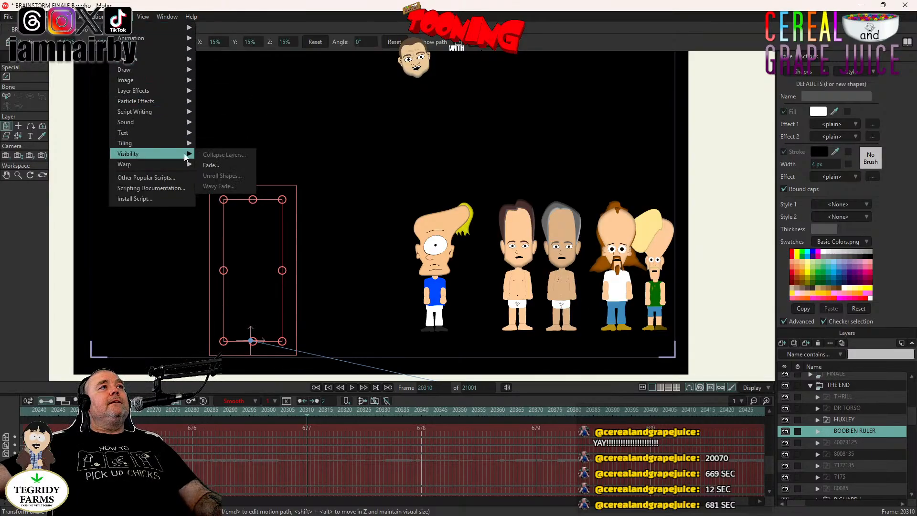
click(213, 164)
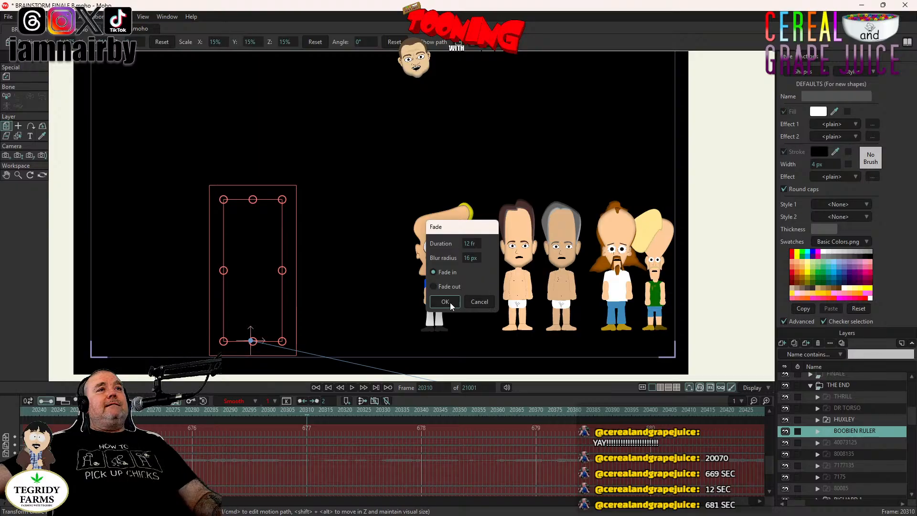
click(444, 301)
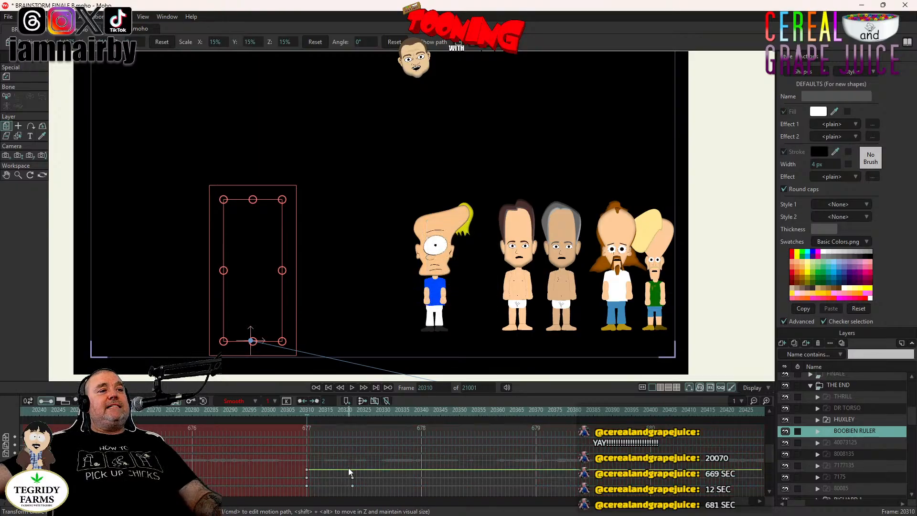
drag(349, 470, 421, 479)
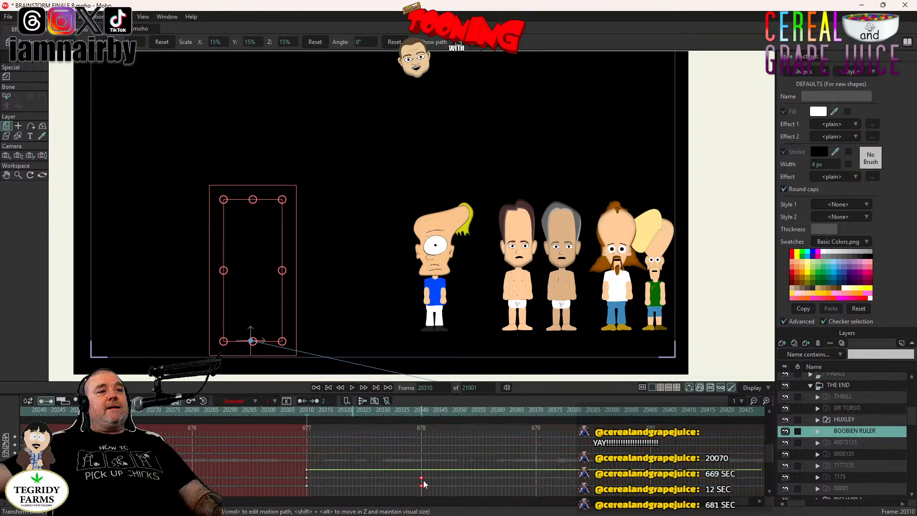
- Apply a fade-in with a 16 px blur radius to the 40073125 layer at frame 20310, moving its end keyframes to frame 20340
click(873, 442)
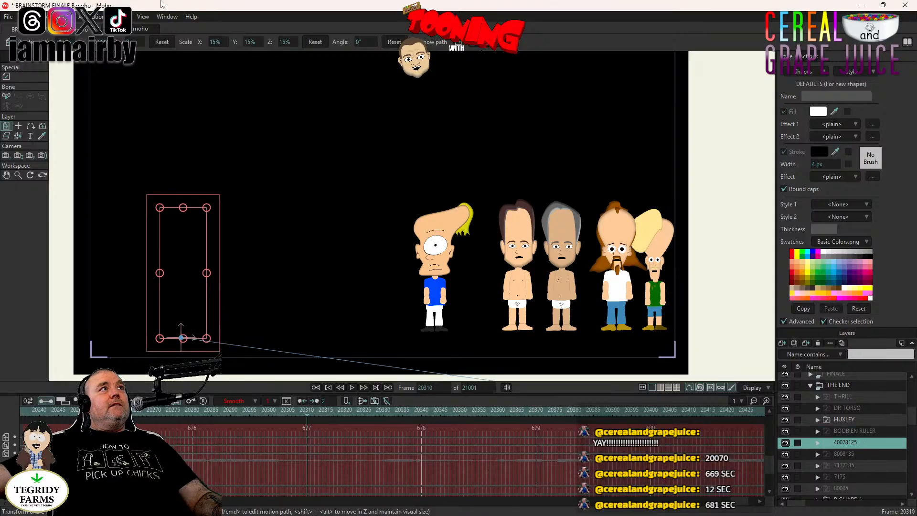
click(121, 16)
mouse_move(145, 158)
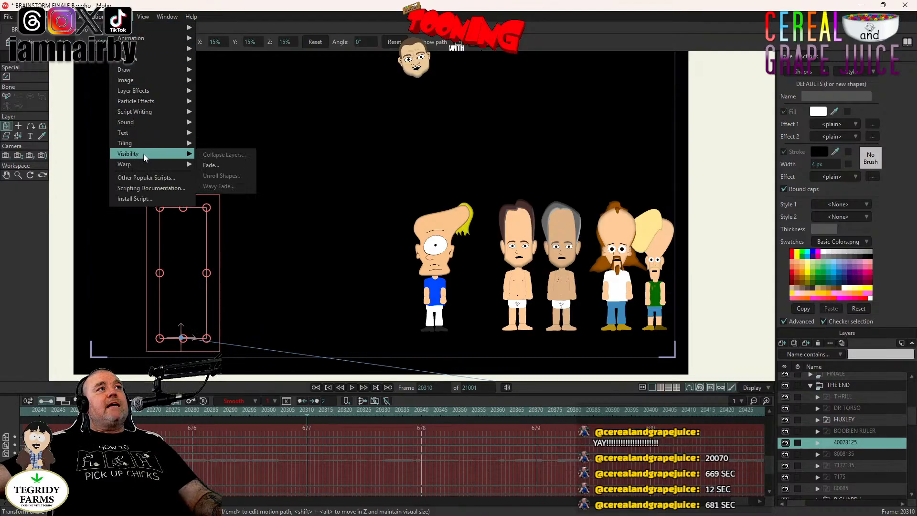
click(216, 166)
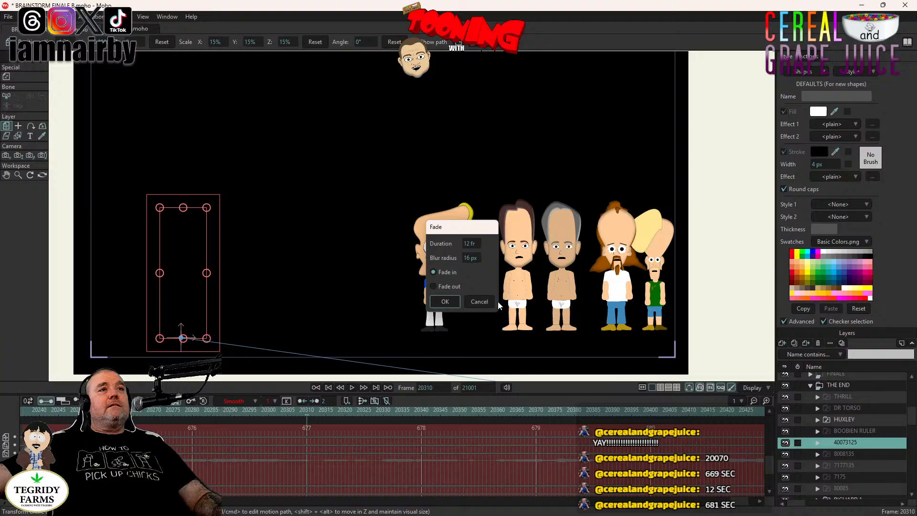
click(444, 301)
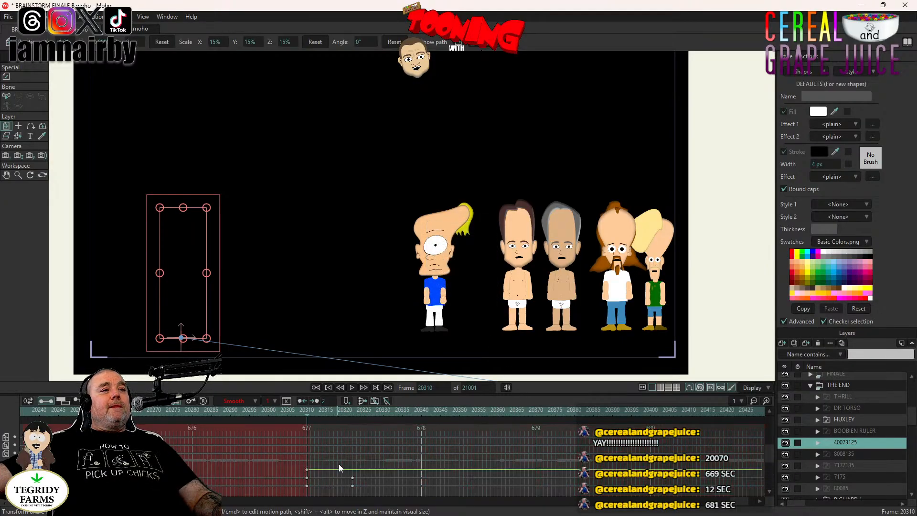
click(352, 479)
drag(352, 478, 421, 479)
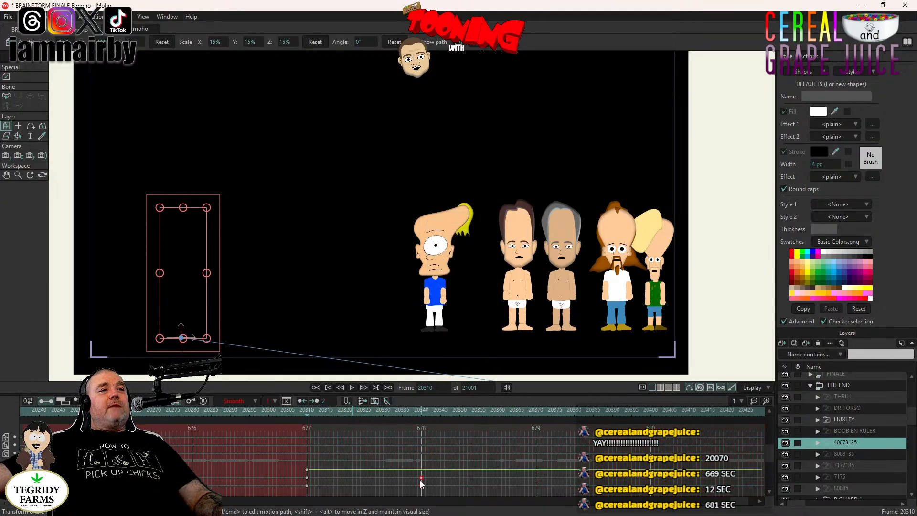
- Apply a fade-in to the 8008135 layer at frame 20310 and extend it by moving its end keyframes to frame 20340
click(847, 453)
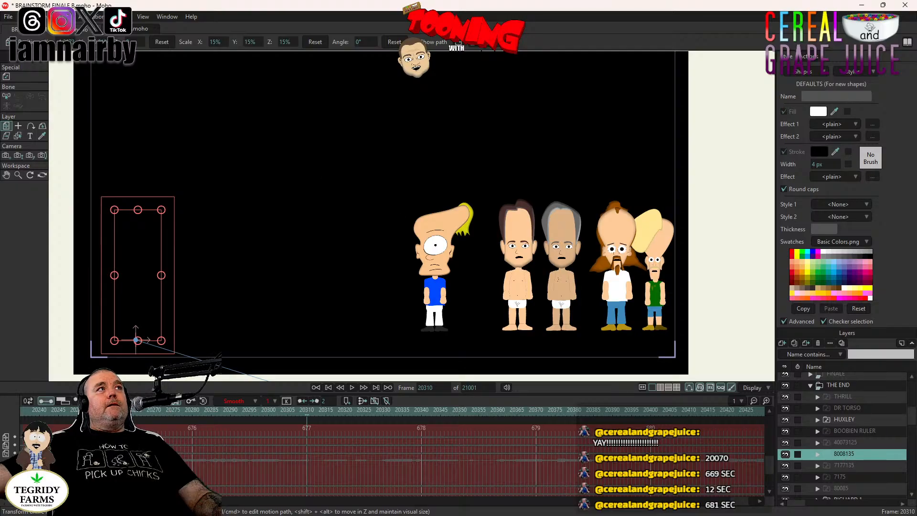
click(132, 18)
mouse_move(143, 132)
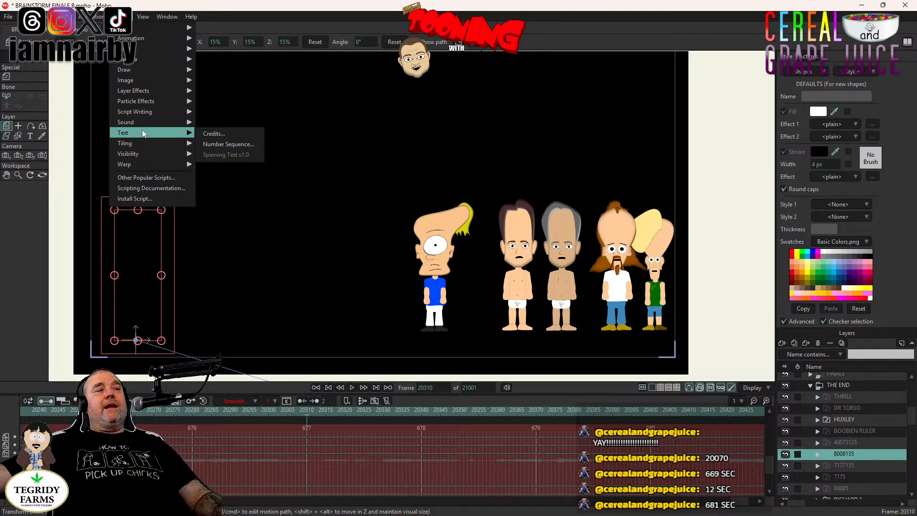
mouse_move(148, 153)
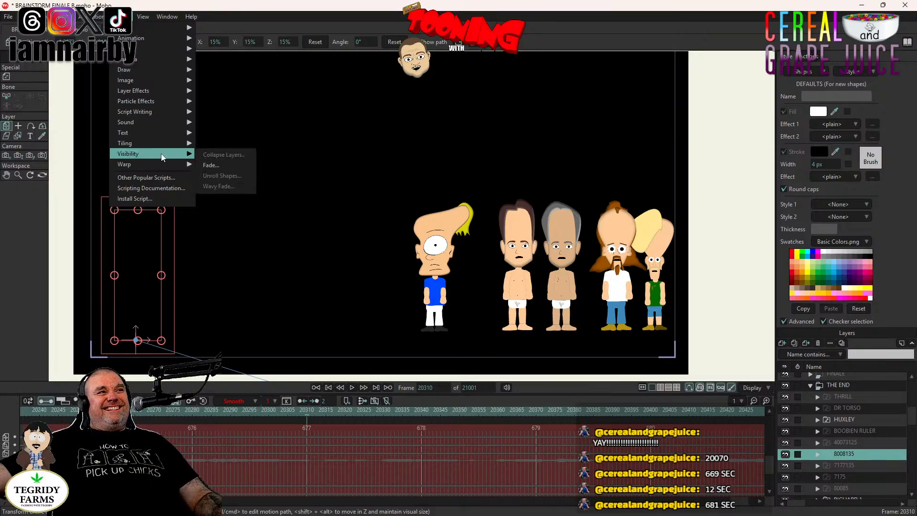
click(222, 164)
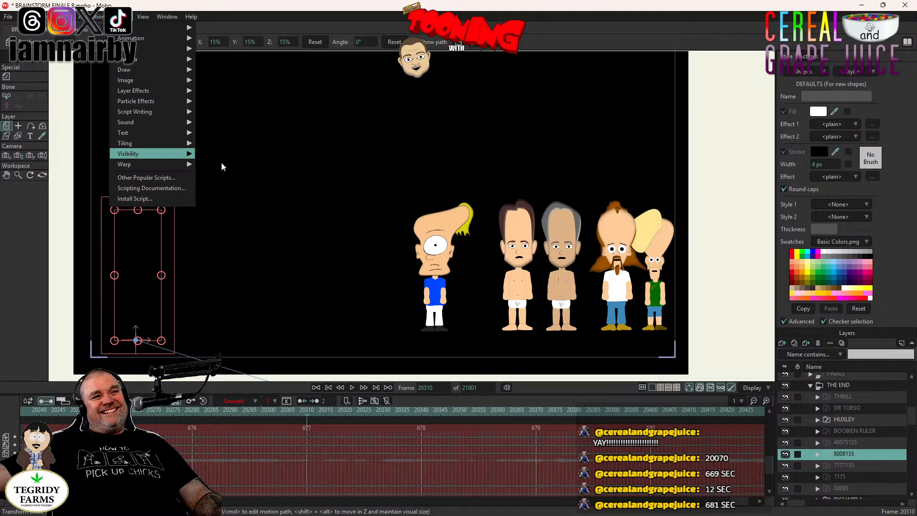
click(445, 301)
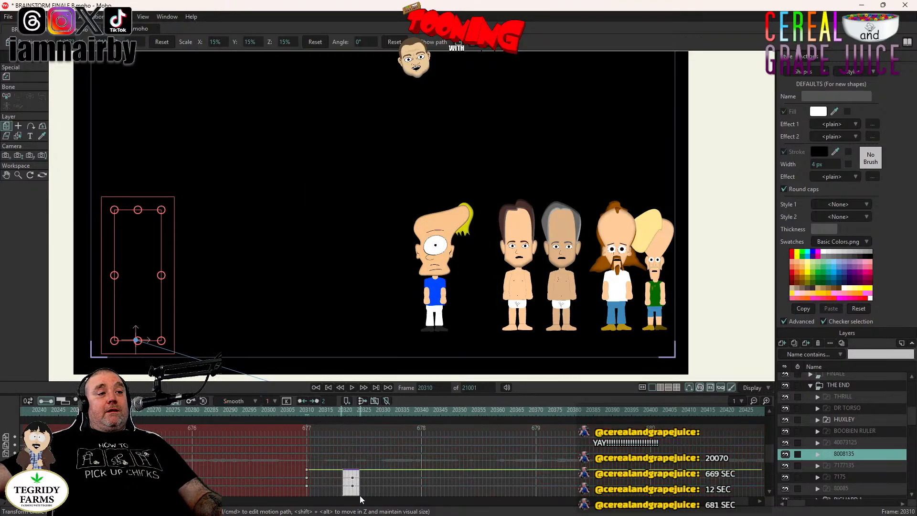
click(353, 478)
drag(353, 478, 421, 478)
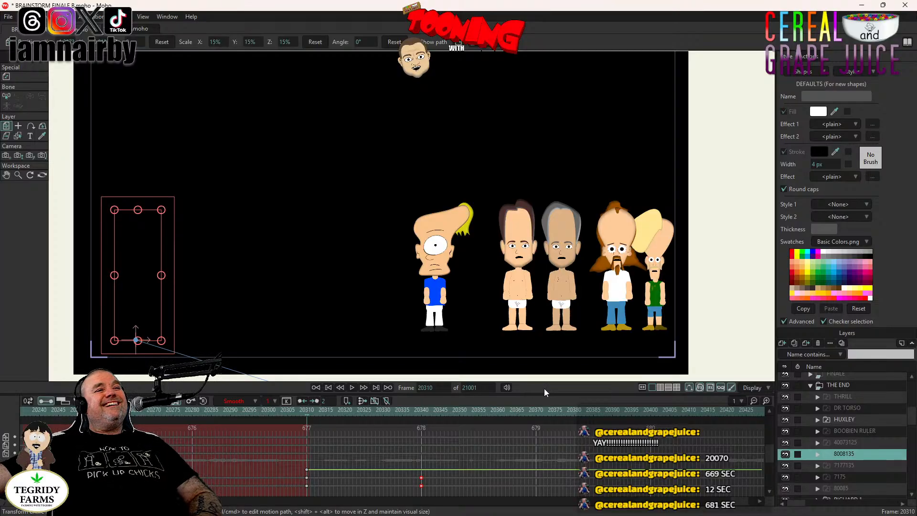
- Apply a fade-in with a 16 px blur radius to the 7177135 layer at frame 20310, moving its end keyframes to frame 20340
click(850, 466)
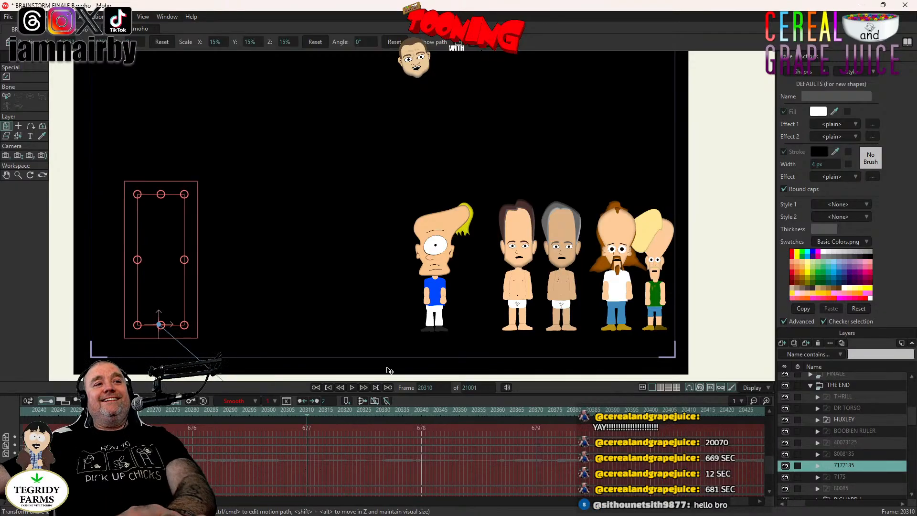
click(121, 16)
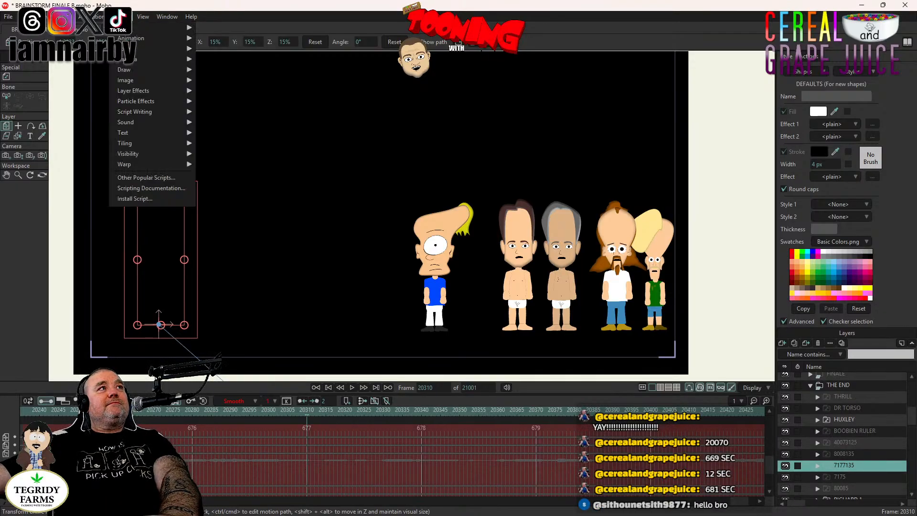
mouse_move(152, 162)
mouse_move(193, 151)
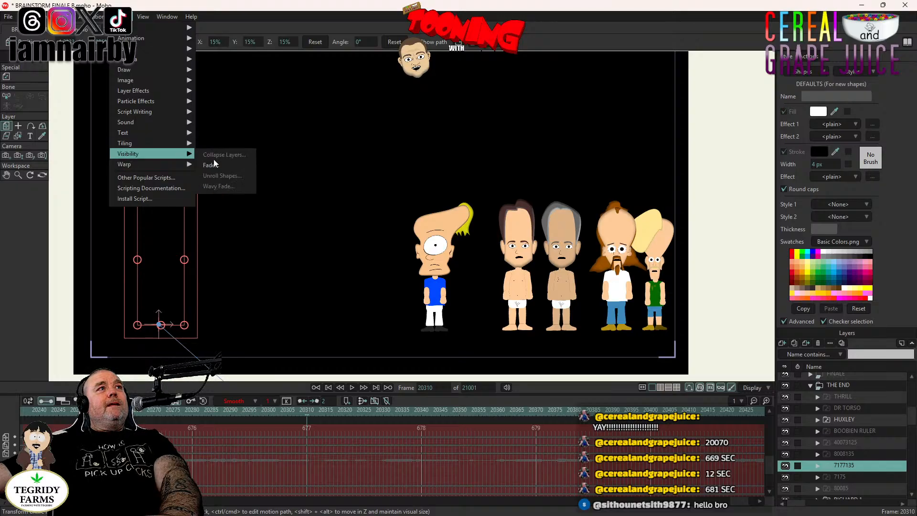
click(216, 167)
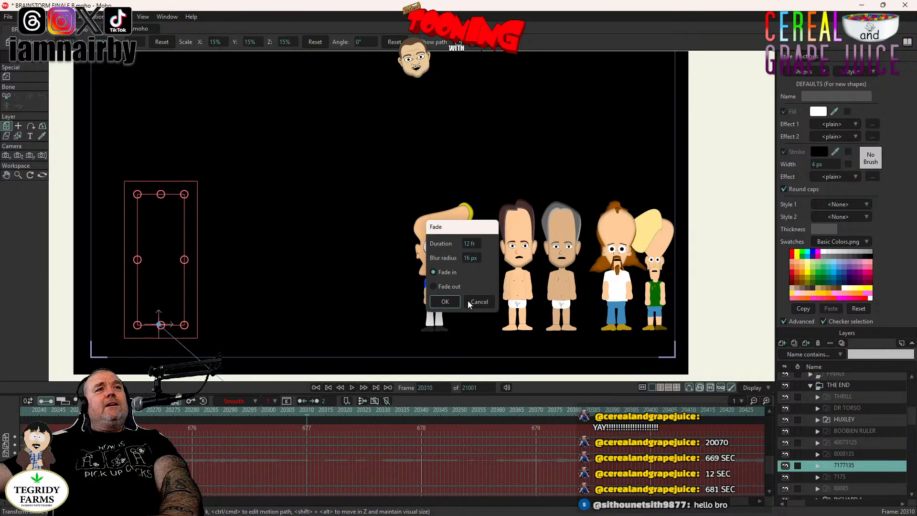
click(439, 304)
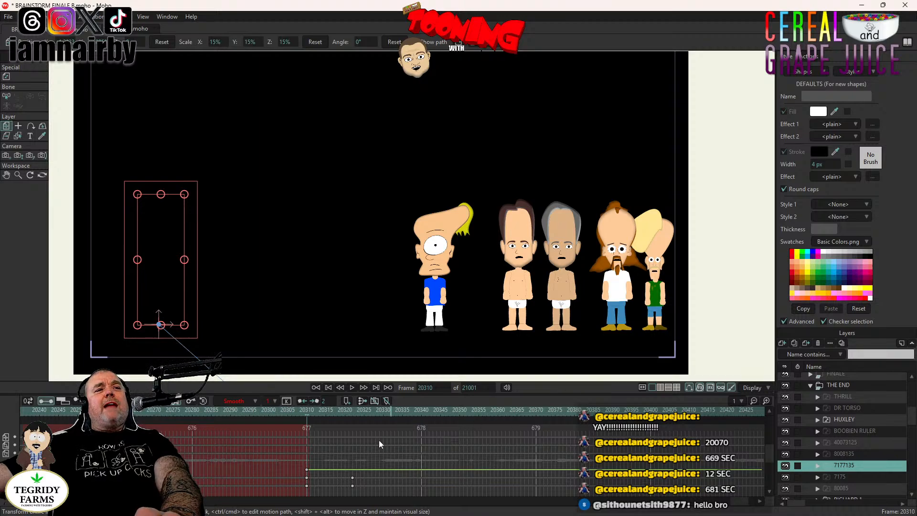
drag(349, 490, 422, 479)
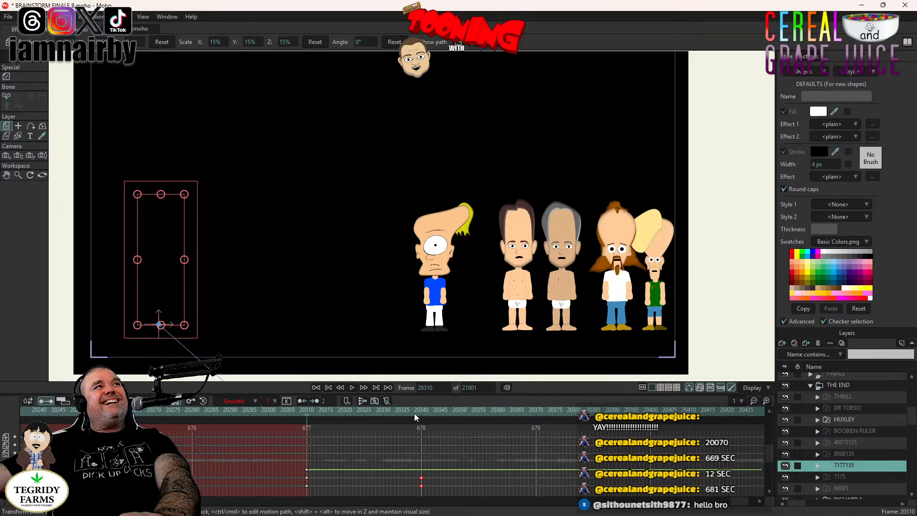
- Save the project, then fade in the 7175 layer at frame 20310 with a 16 px blur, moving its end keyframes to frame 20340
key(ctrl+s)
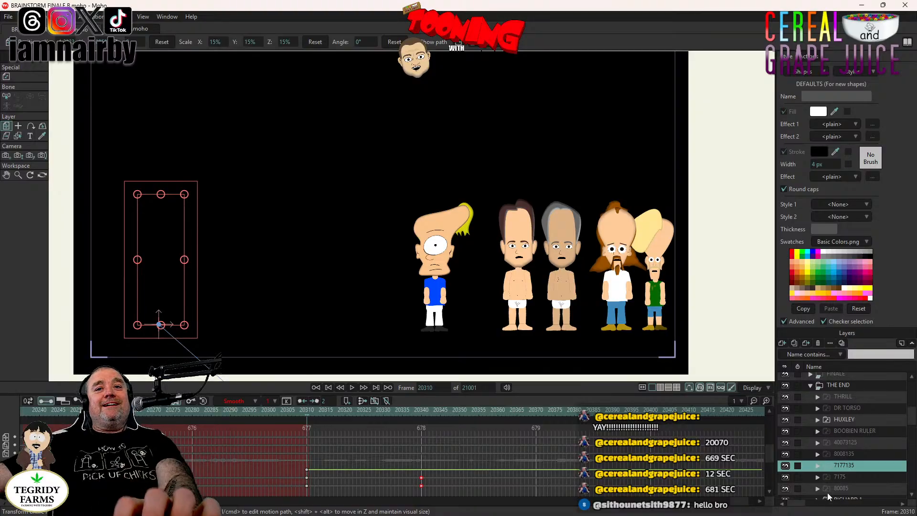
click(851, 476)
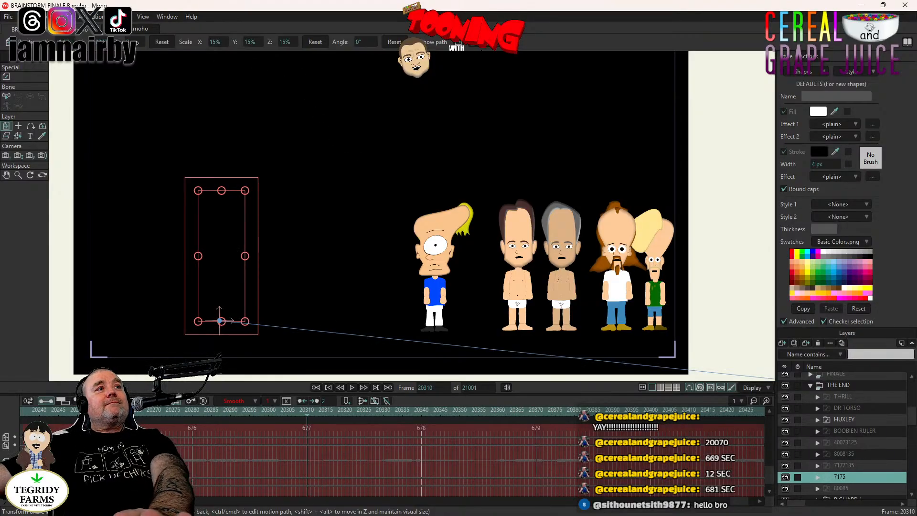
click(123, 16)
mouse_move(139, 152)
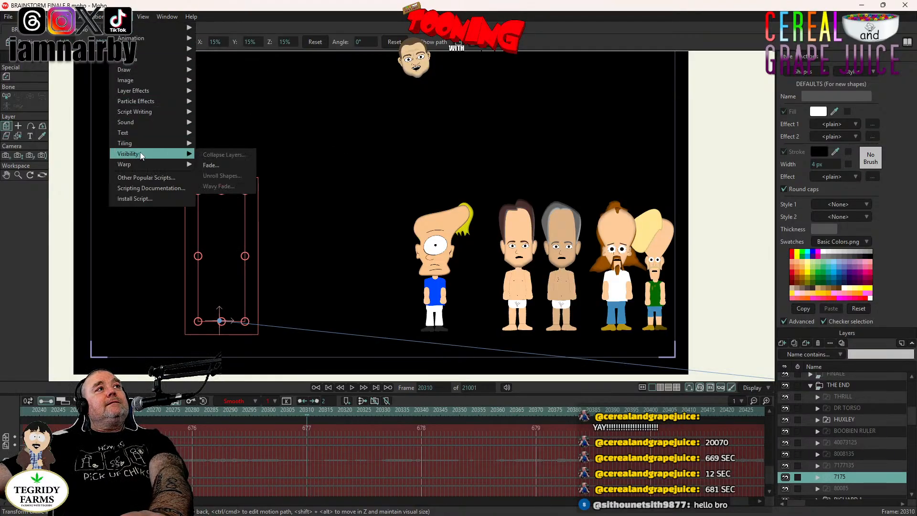
click(217, 166)
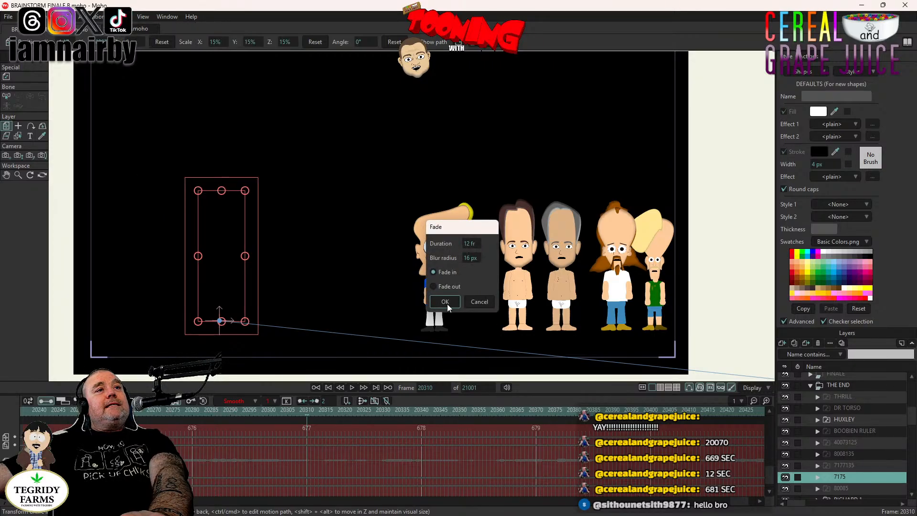
click(445, 302)
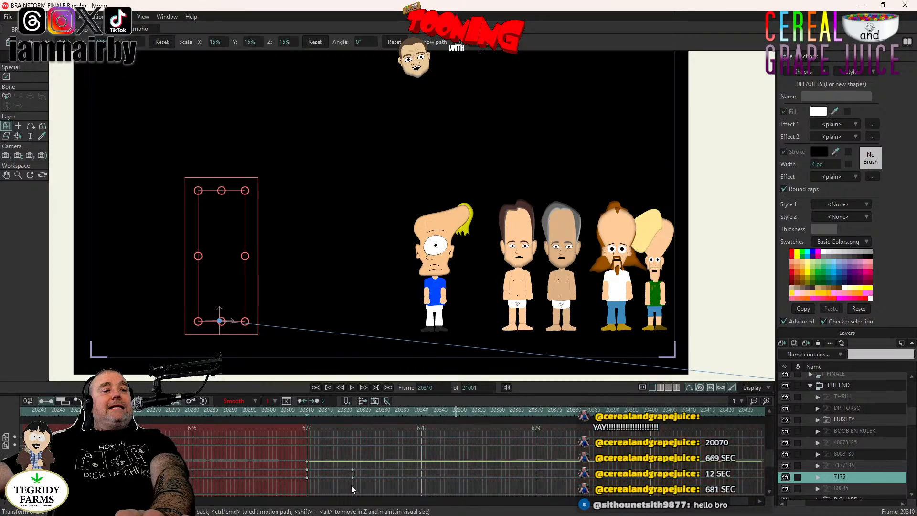
click(352, 470)
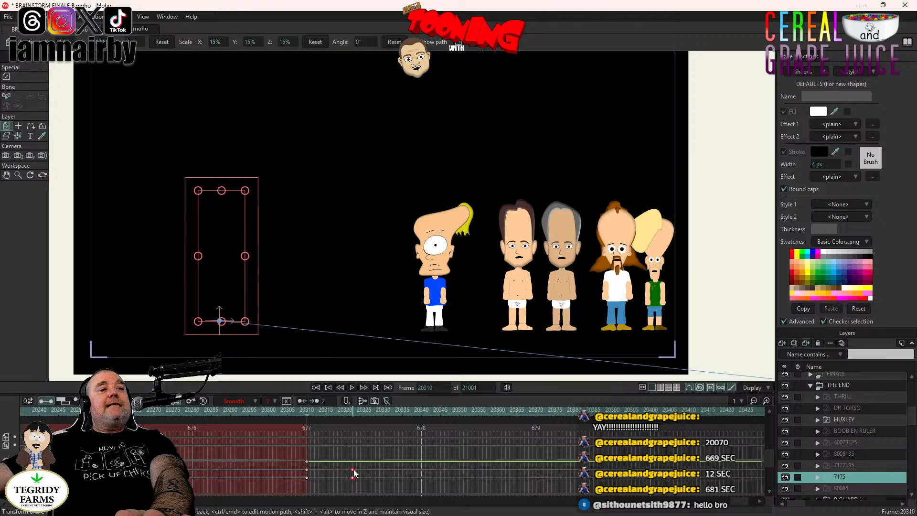
drag(352, 470, 426, 473)
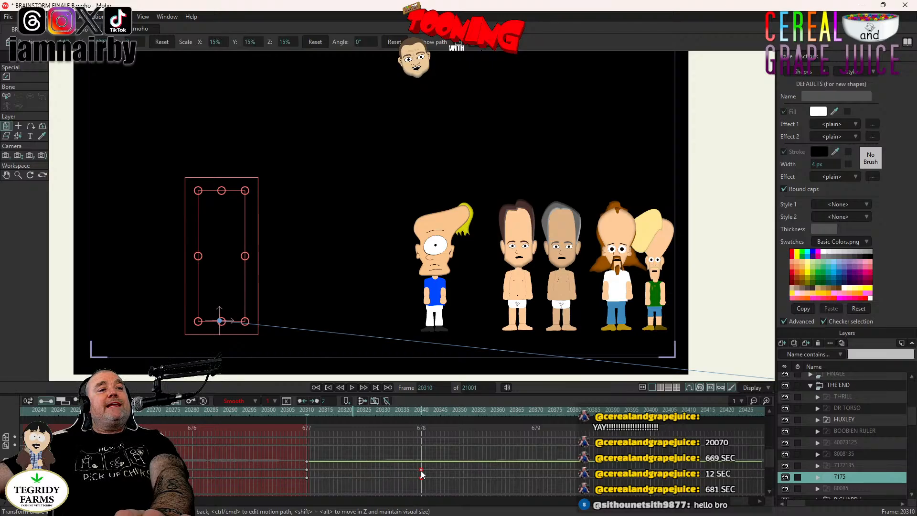
- Apply a fade-in with a 16 px blur radius to the 80085 layer at frame 20310, moving its end keyframes to frame 20340
click(843, 488)
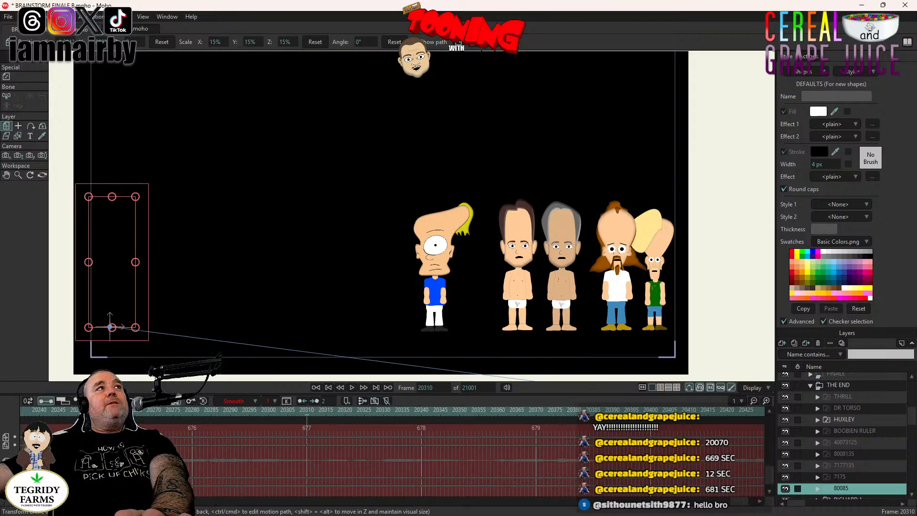
click(122, 16)
mouse_move(135, 154)
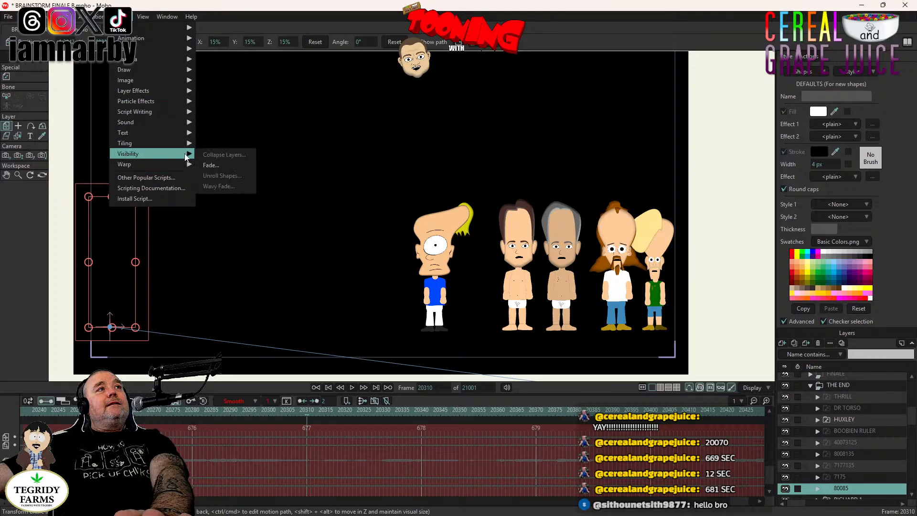
click(217, 164)
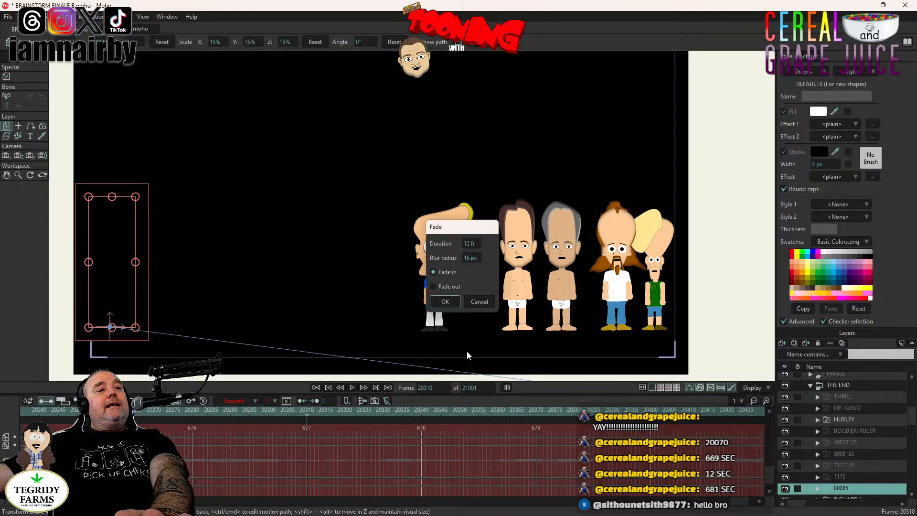
click(444, 302)
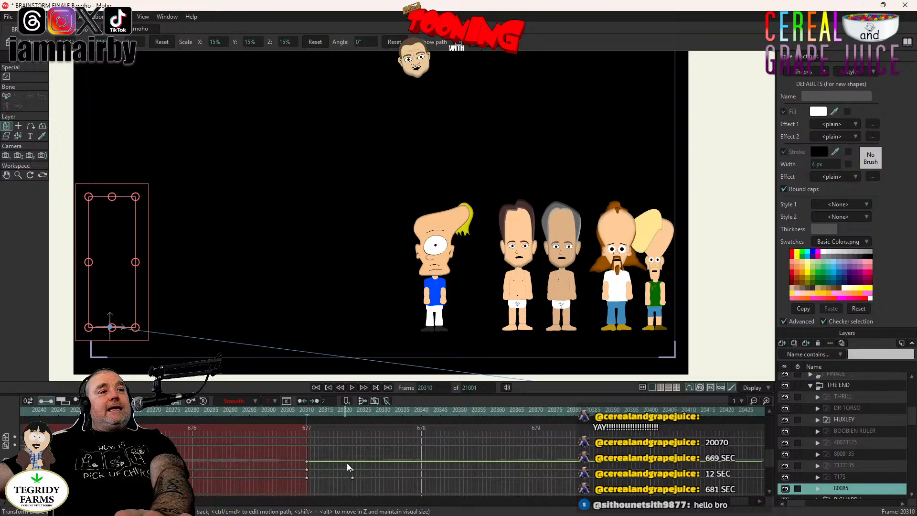
drag(352, 469, 425, 473)
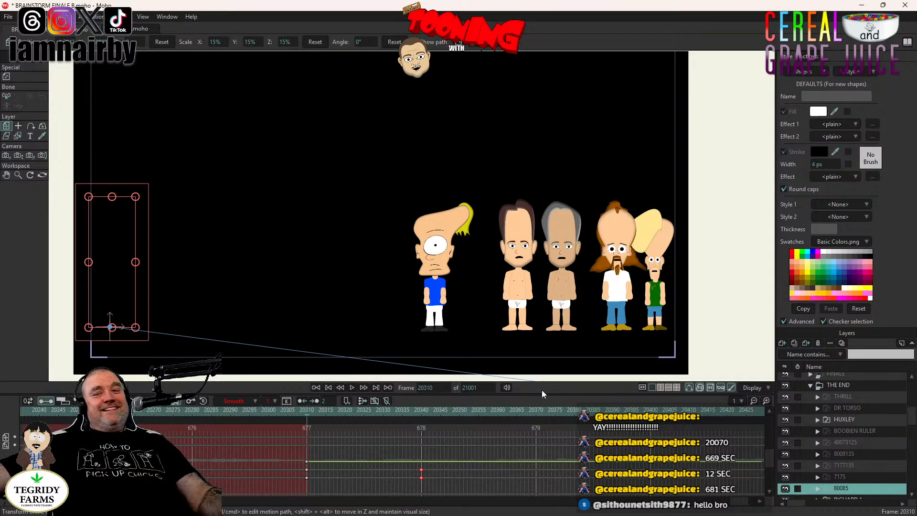
- Save the project and play the animation from frame 20310 to check the BOOBIEN RULER group's joint fade-in
key(ctrl+s)
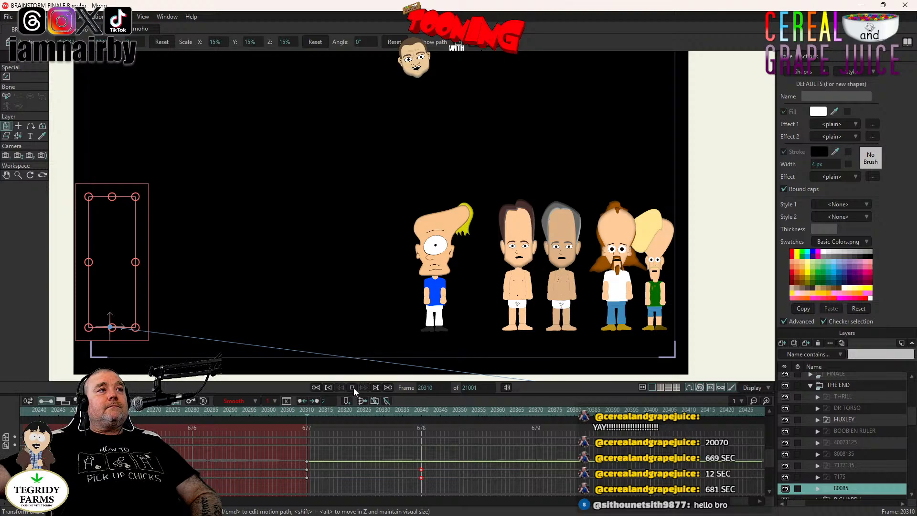
click(354, 388)
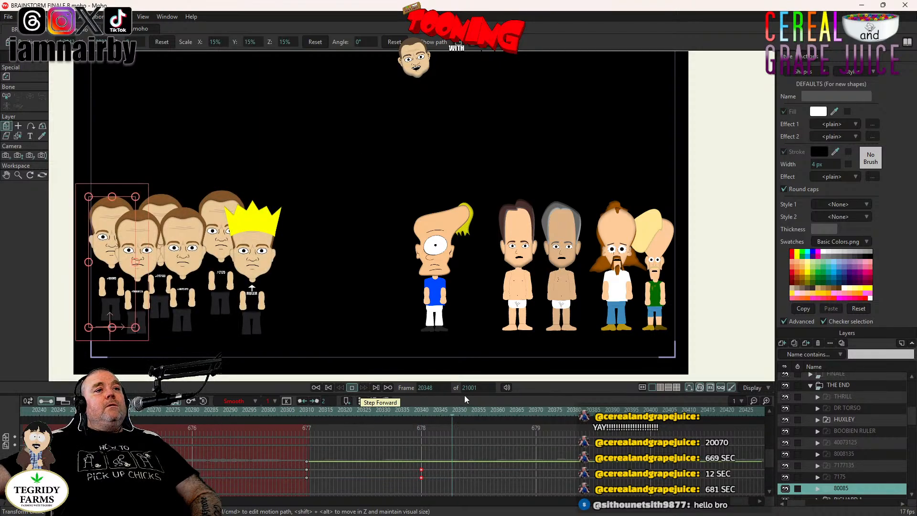
key(space)
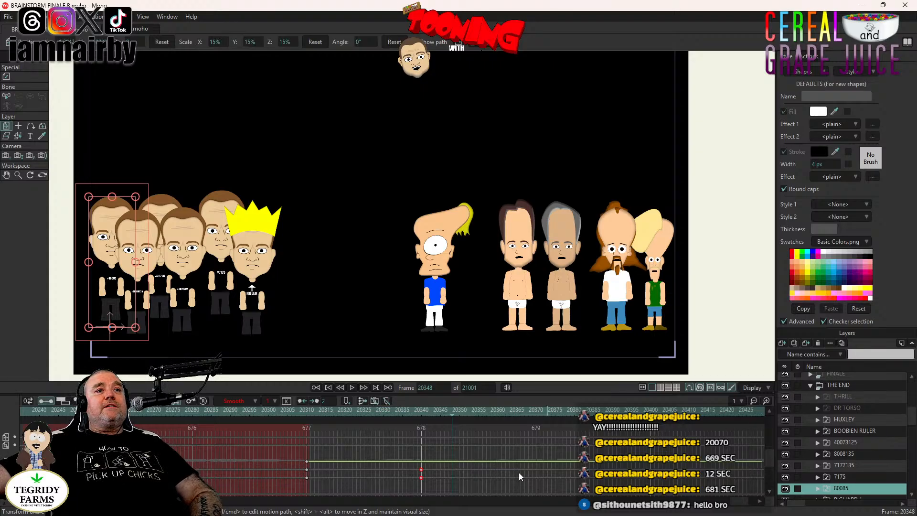
- Apply a fade-in with a 16 px blur radius to the DR TORSO layer at frame 20370, moving its end keyframes to frame 20400
click(535, 408)
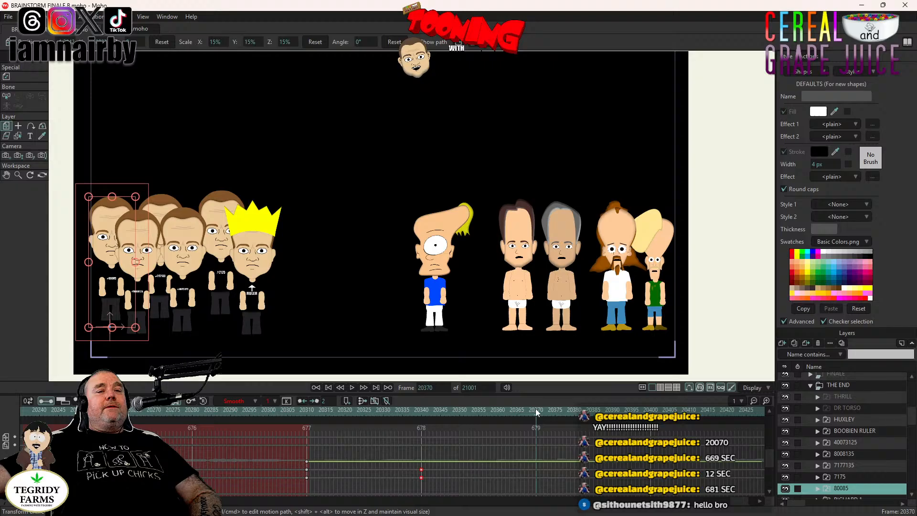
click(844, 409)
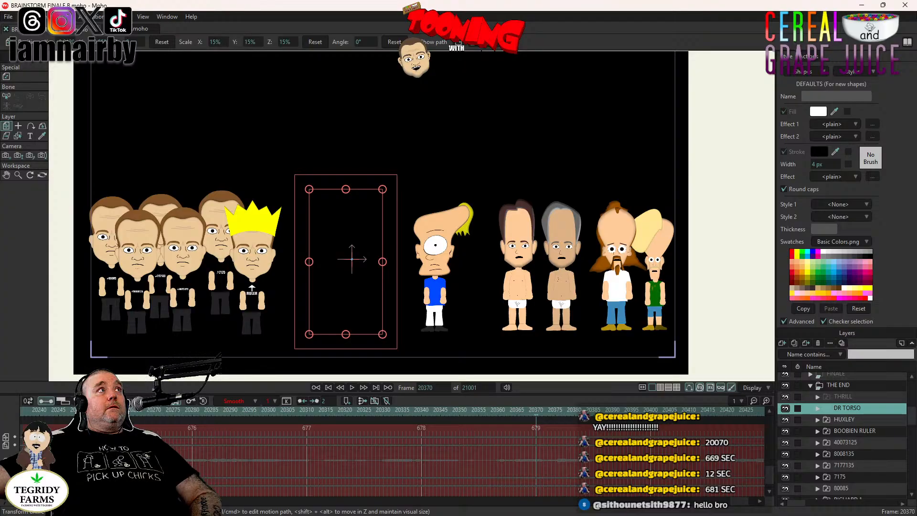
click(122, 16)
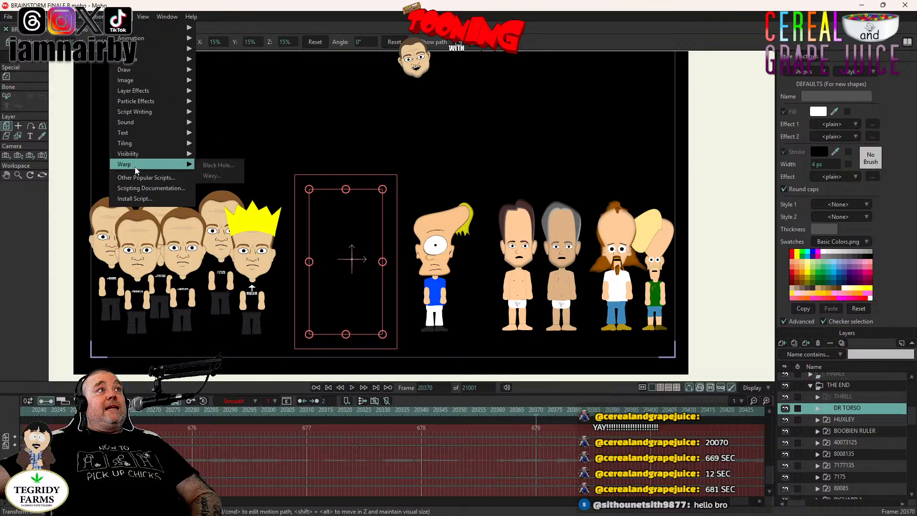
mouse_move(143, 153)
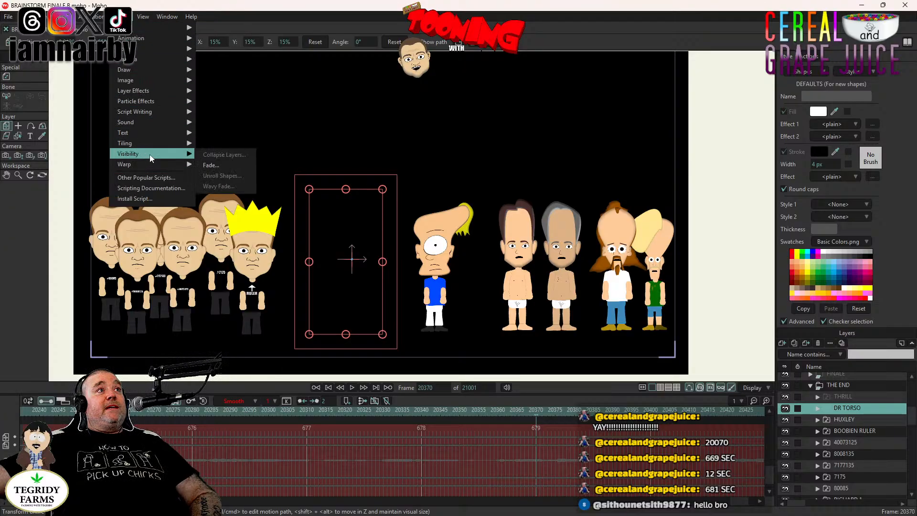
click(225, 168)
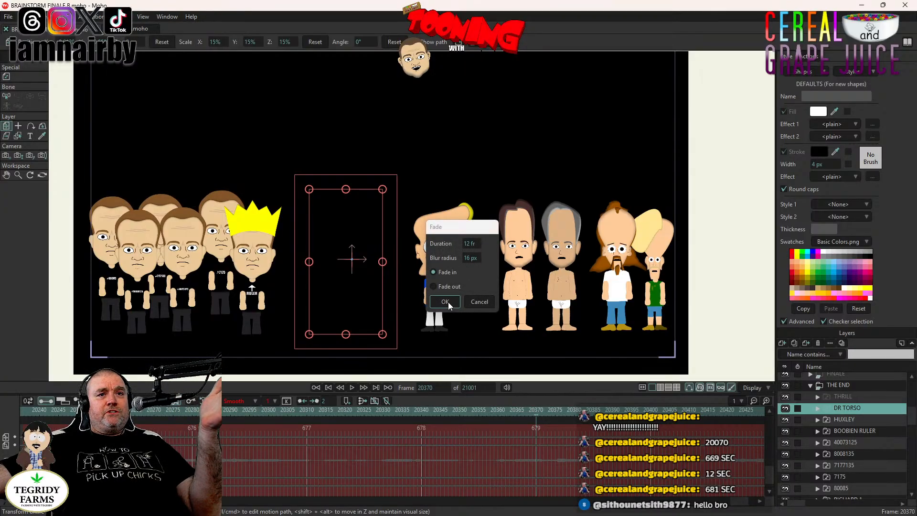
click(448, 302)
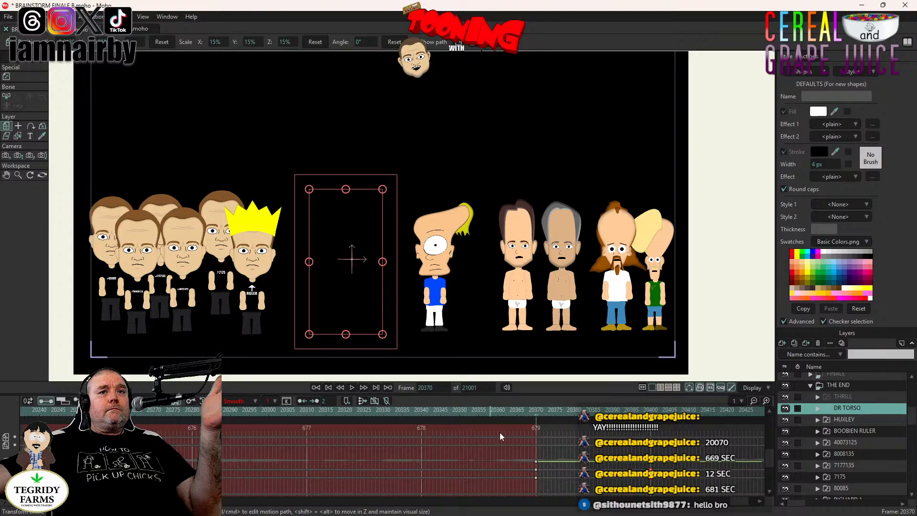
scroll(739, 507, up, 2)
scroll(740, 506, down, 5)
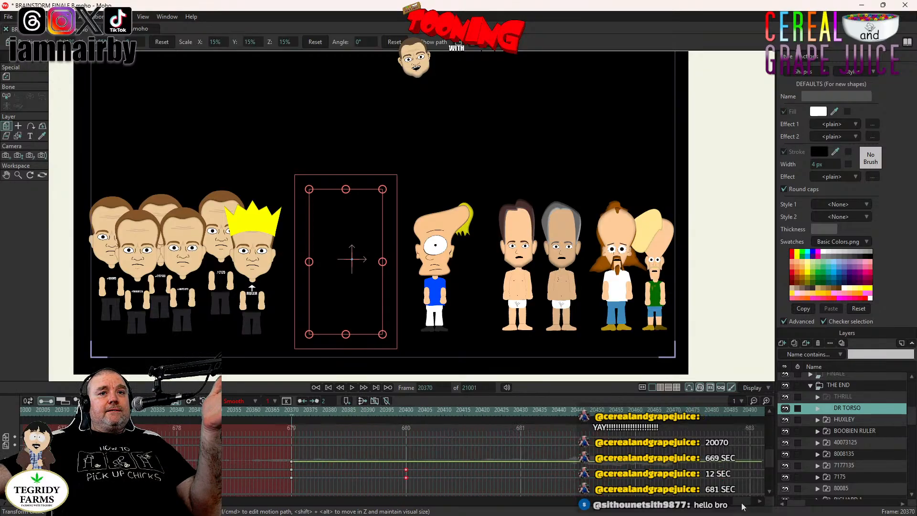
- Go to frame 20430 and select the SLAGPEG layer in THE END group
click(471, 411)
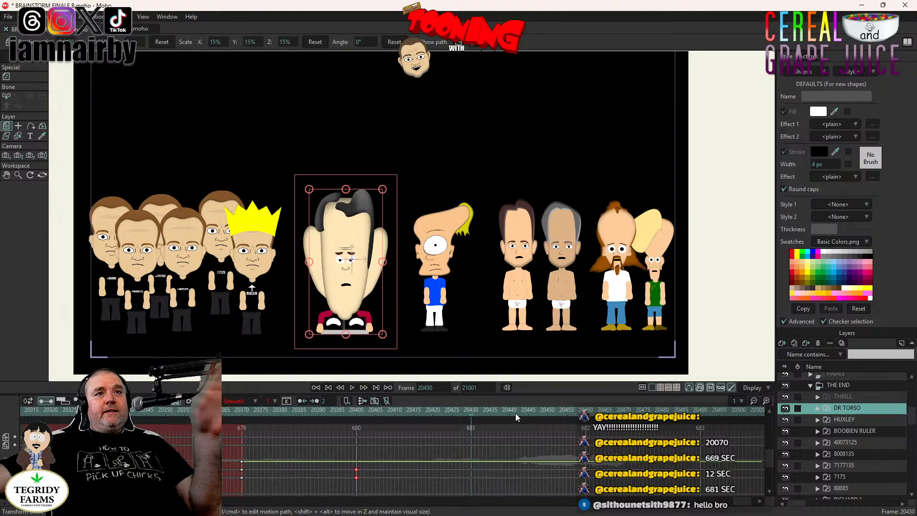
scroll(841, 455, down, 3)
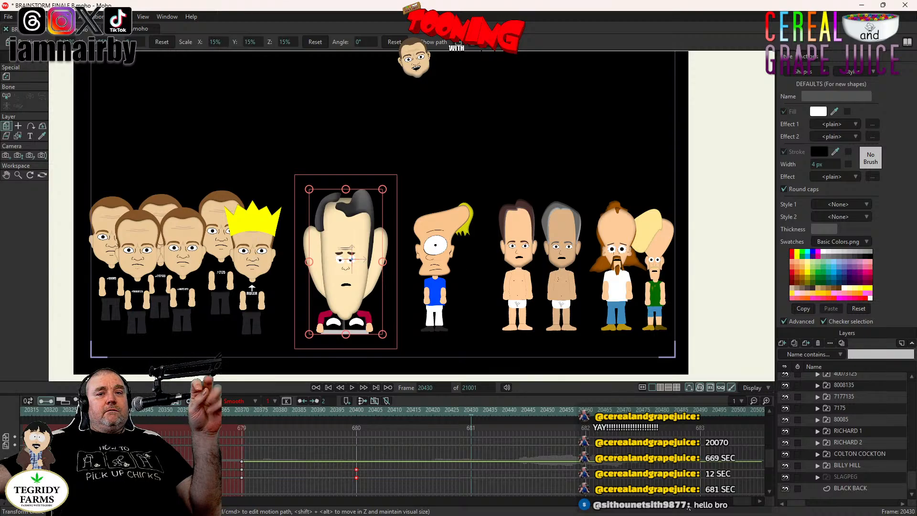
click(849, 477)
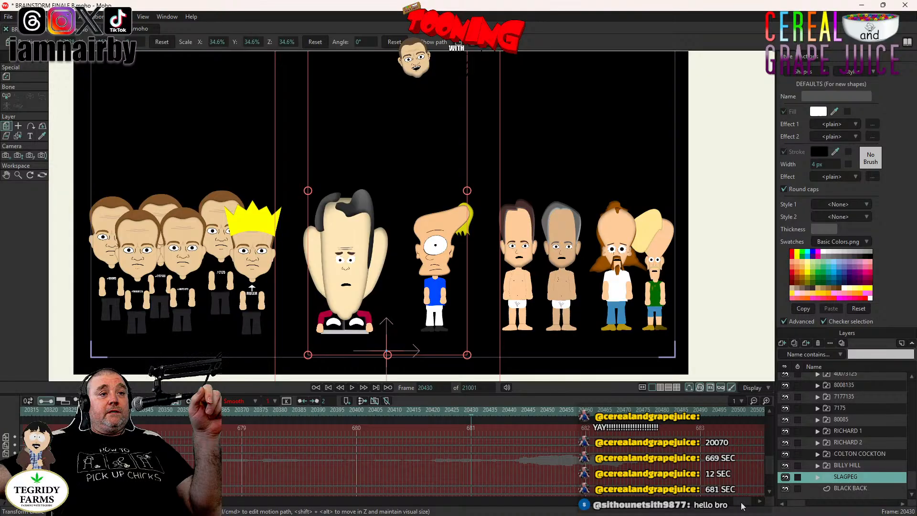
- Select the RICHARD 1 layer and examine its fade-in keyframes from frame 20100 on the timeline
scroll(848, 460, up, 2)
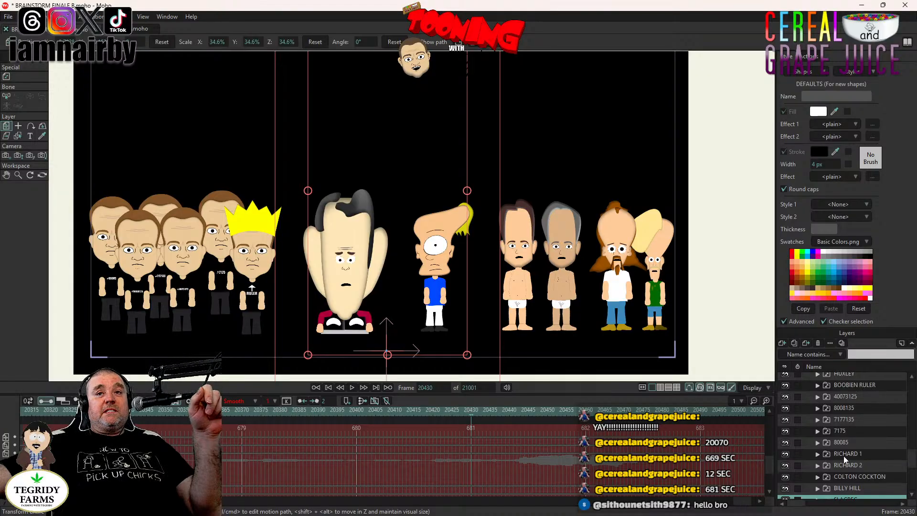
scroll(836, 454, down, 2)
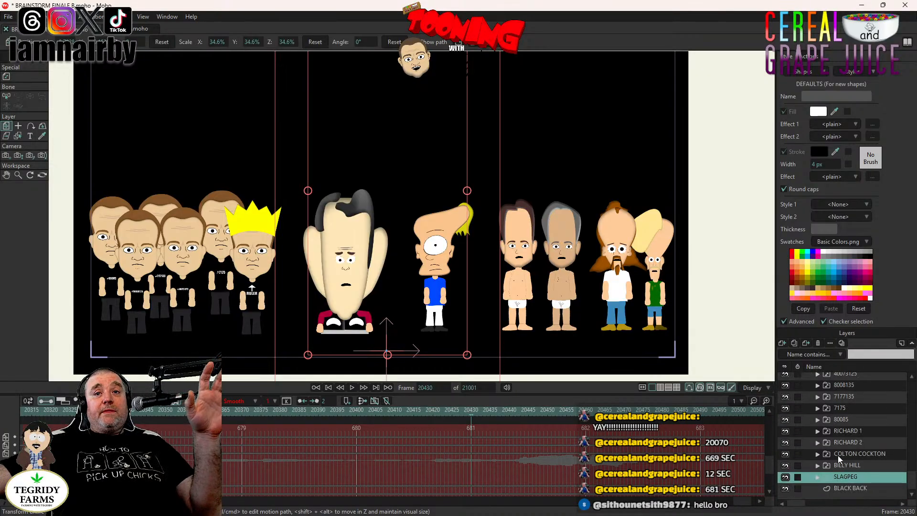
click(847, 431)
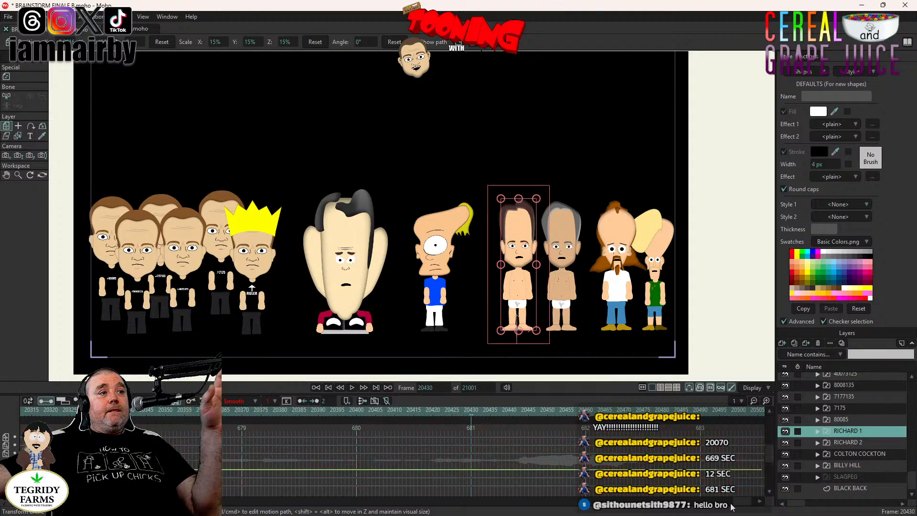
drag(744, 502, 733, 505)
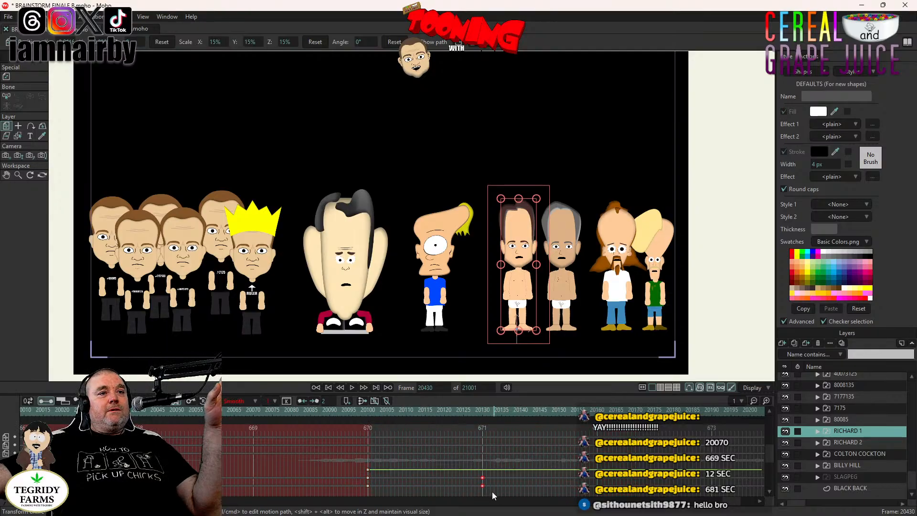
- Shorten the fade-ins of the RICHARD 1 and RICHARD 2 layers by moving their end keyframes to frame 20115
click(483, 477)
drag(482, 478, 425, 479)
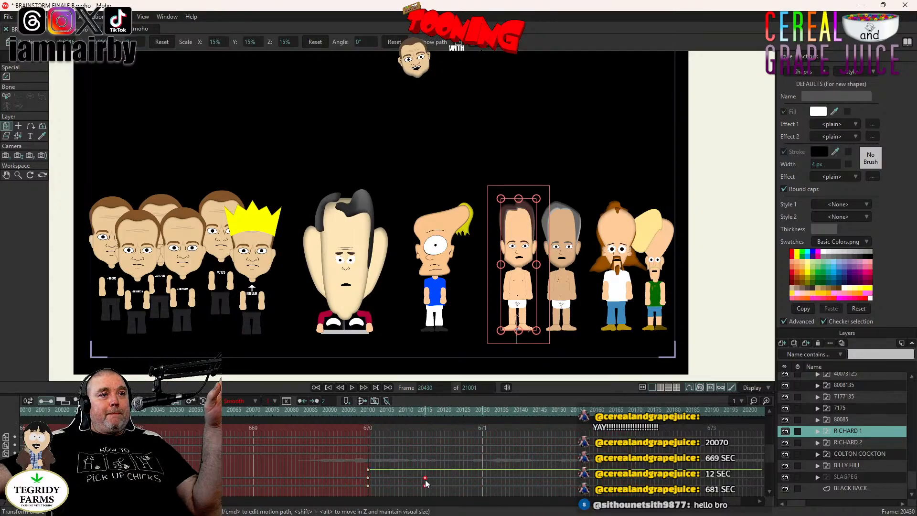
click(425, 411)
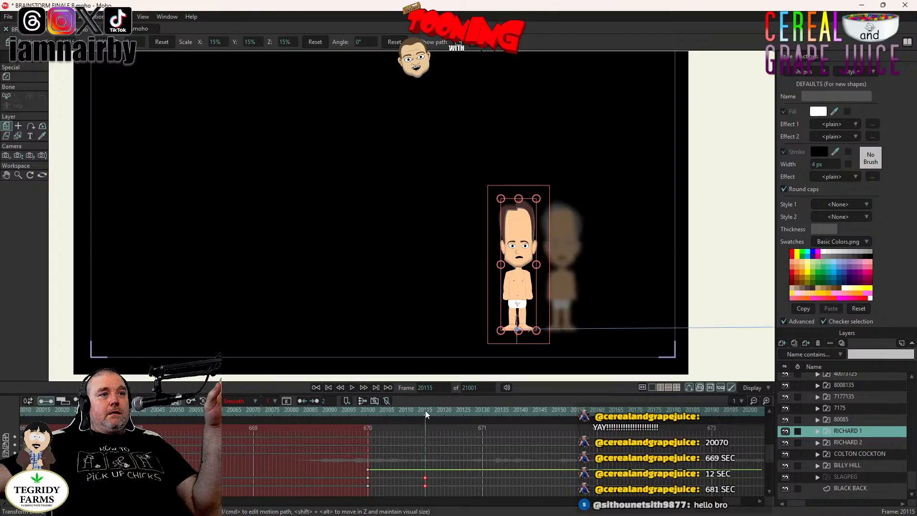
click(848, 443)
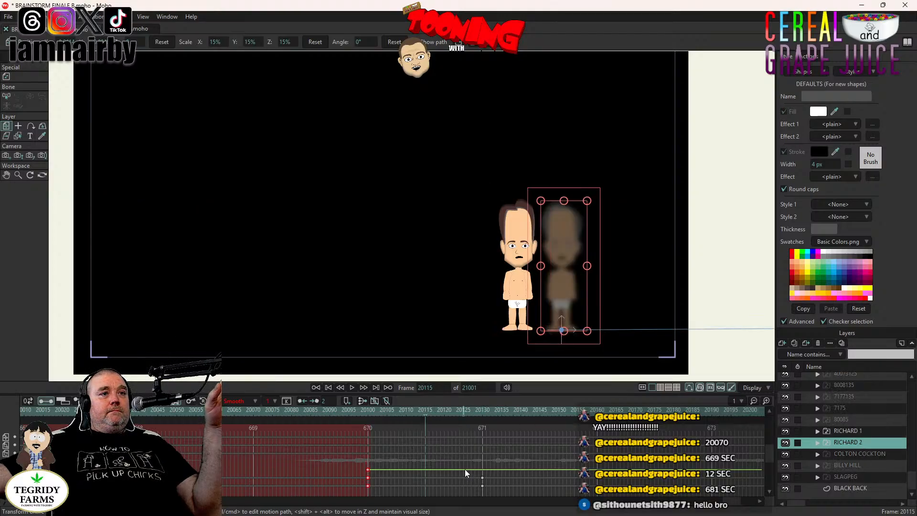
drag(465, 469, 424, 483)
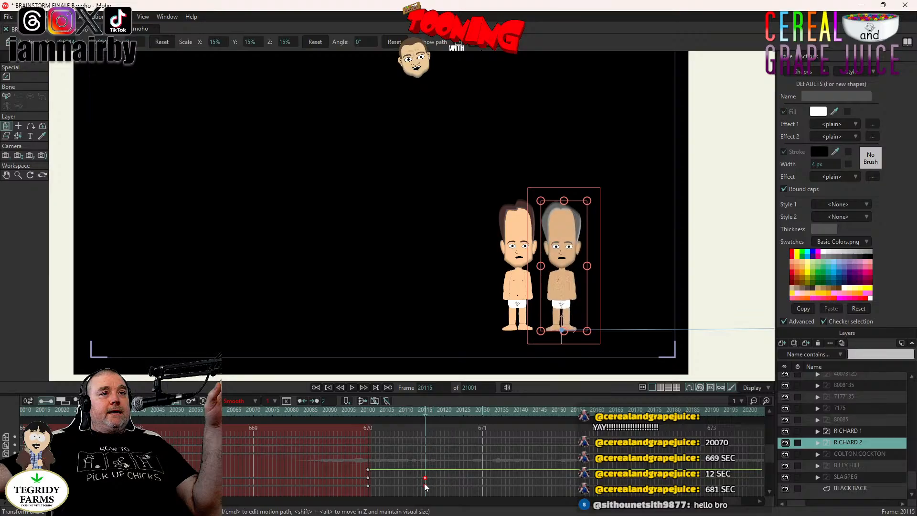
- Retime the HUXLEY layer's fade-in to start at frame 20130 and end at frame 20145
click(483, 411)
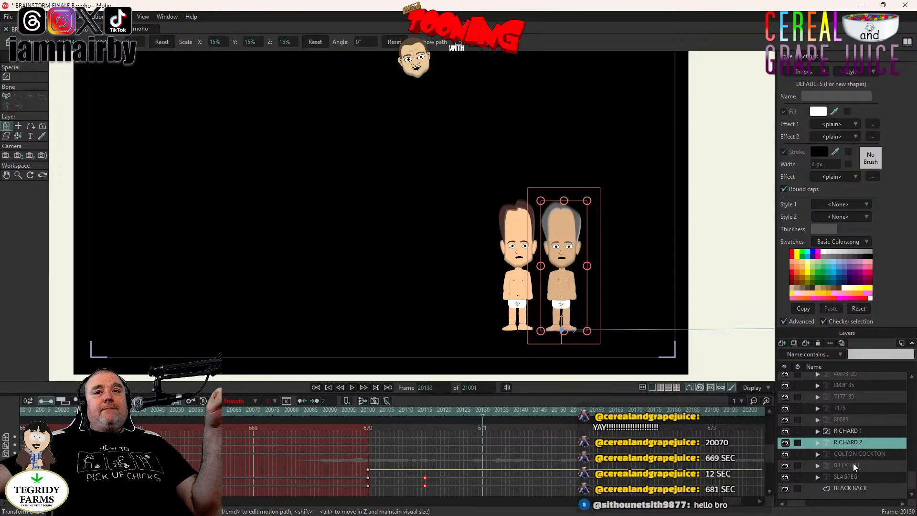
scroll(853, 463, up, 2)
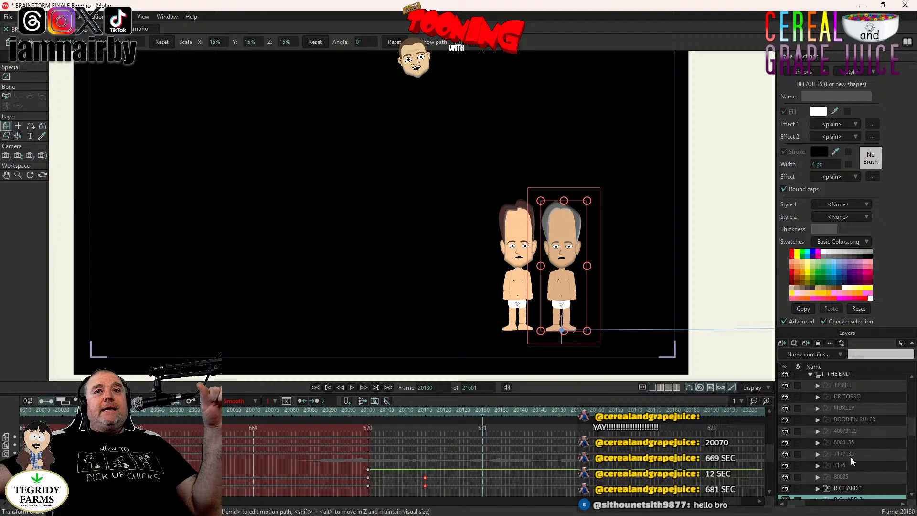
scroll(848, 430, up, 1)
click(846, 421)
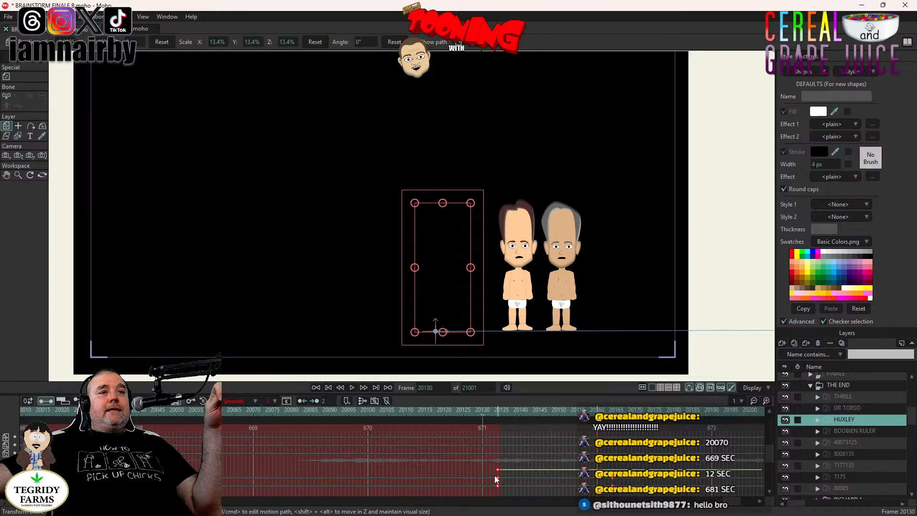
click(483, 480)
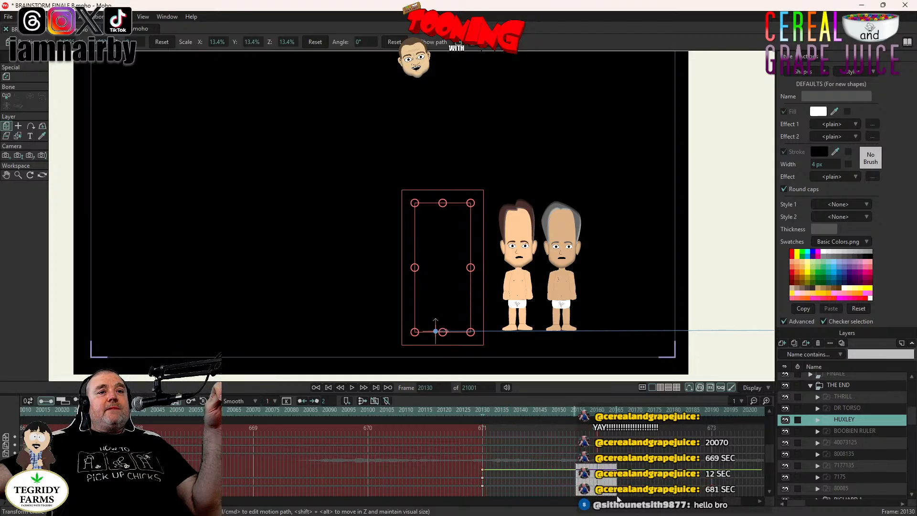
click(600, 481)
click(536, 479)
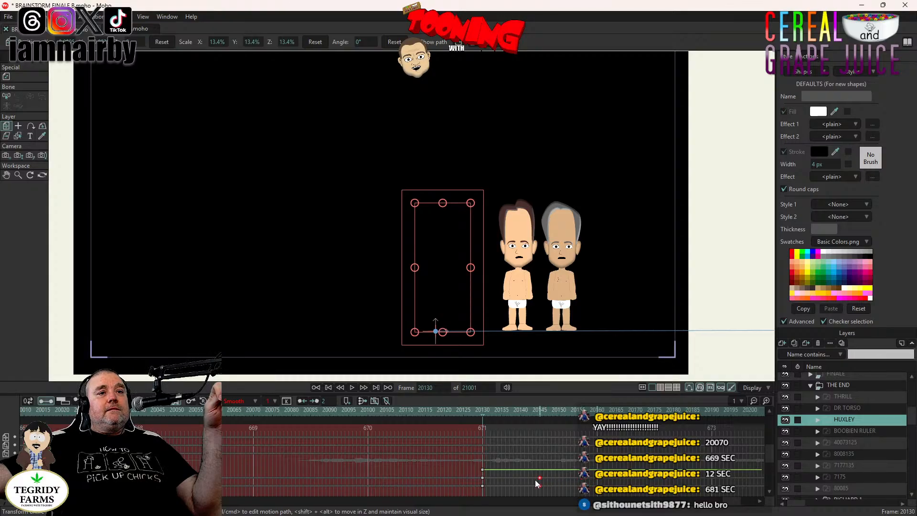
drag(539, 479, 539, 480)
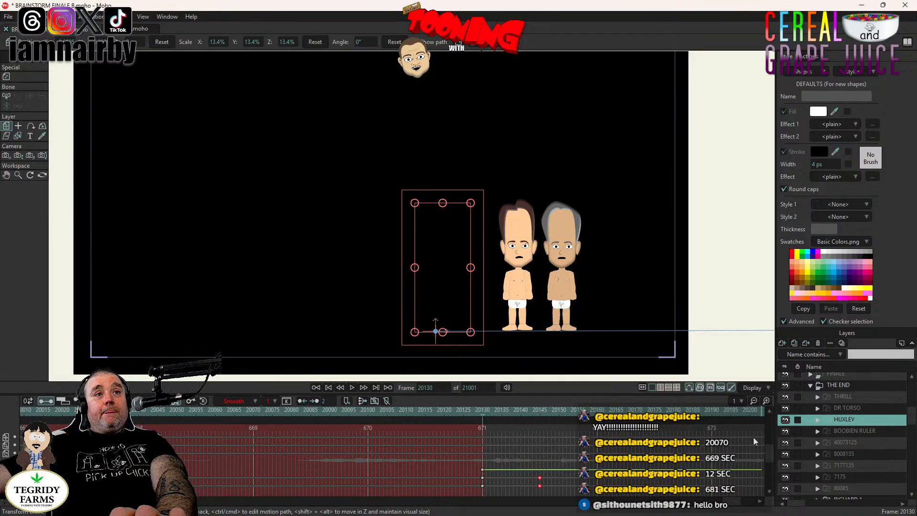
click(540, 409)
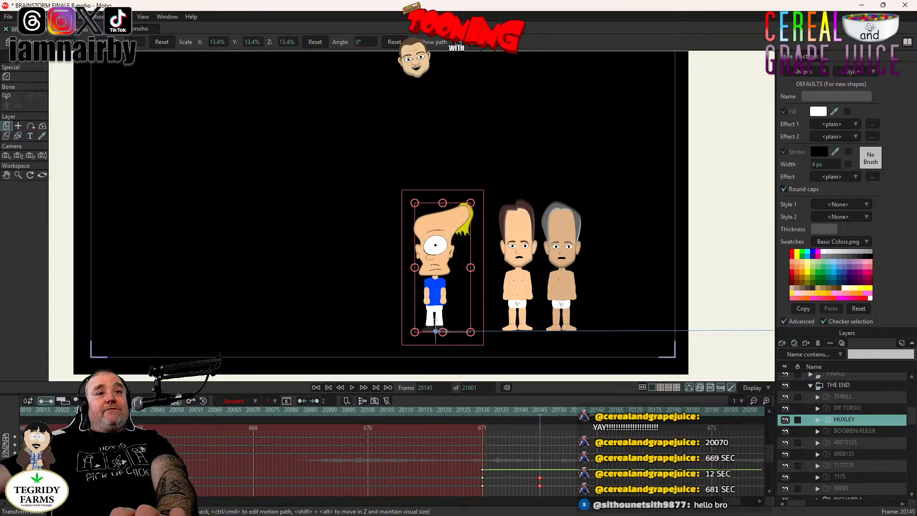
click(597, 410)
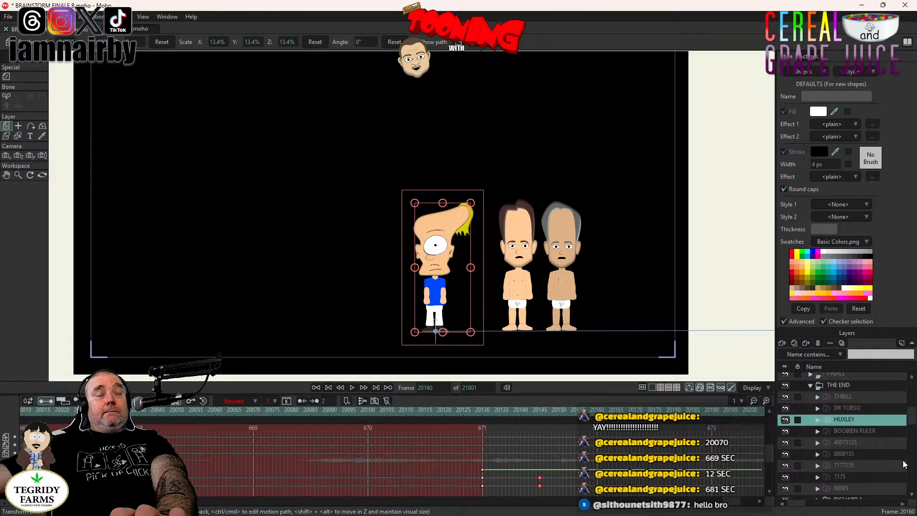
scroll(861, 452, down, 2)
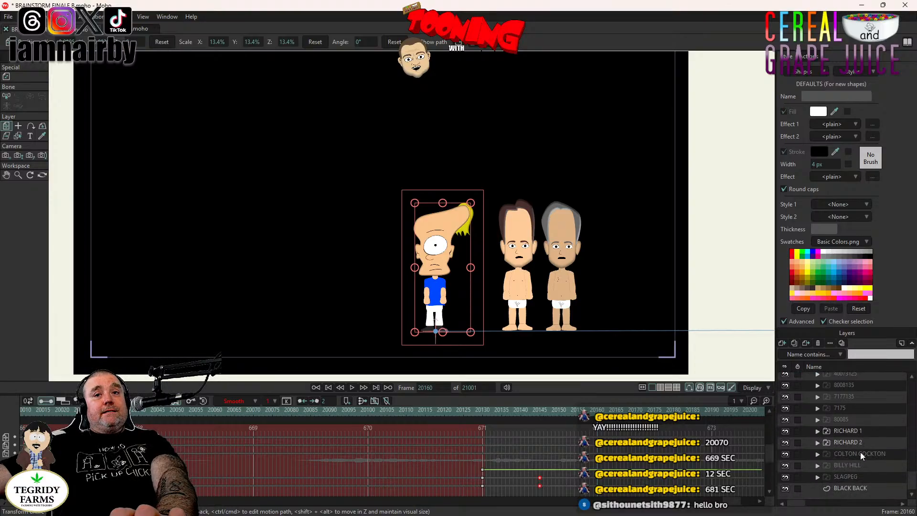
click(857, 454)
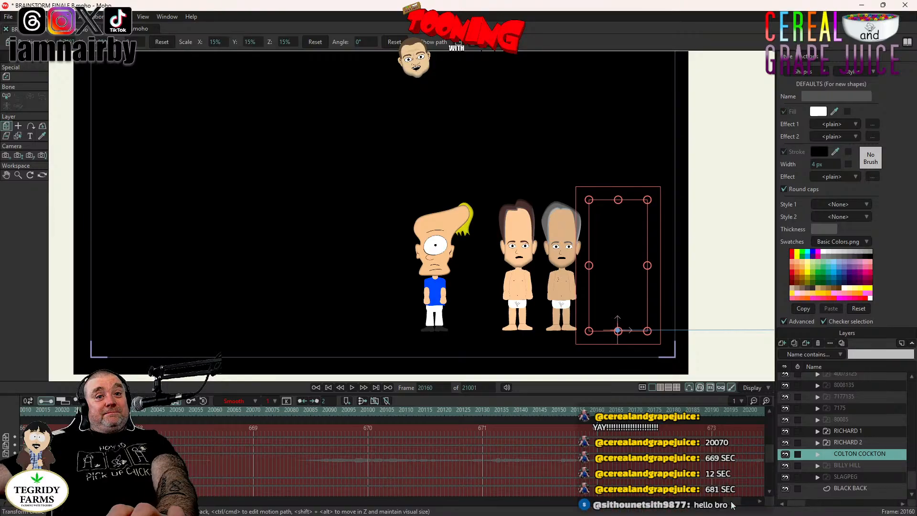
scroll(735, 505, right, 1)
scroll(735, 505, right, 4)
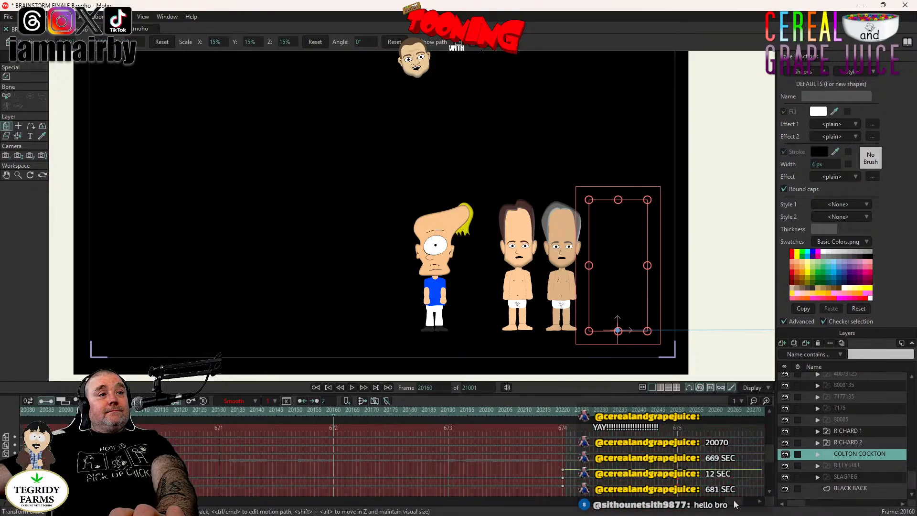
drag(555, 465, 335, 483)
click(458, 469)
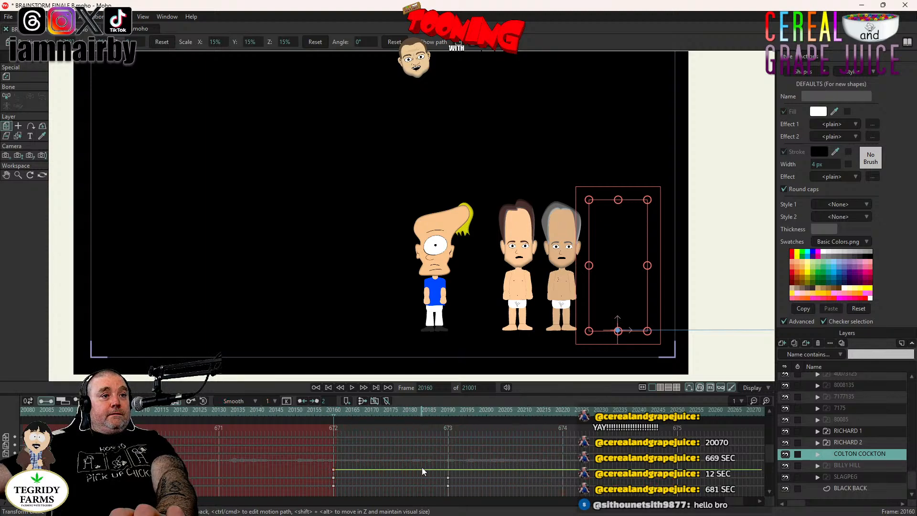
click(449, 479)
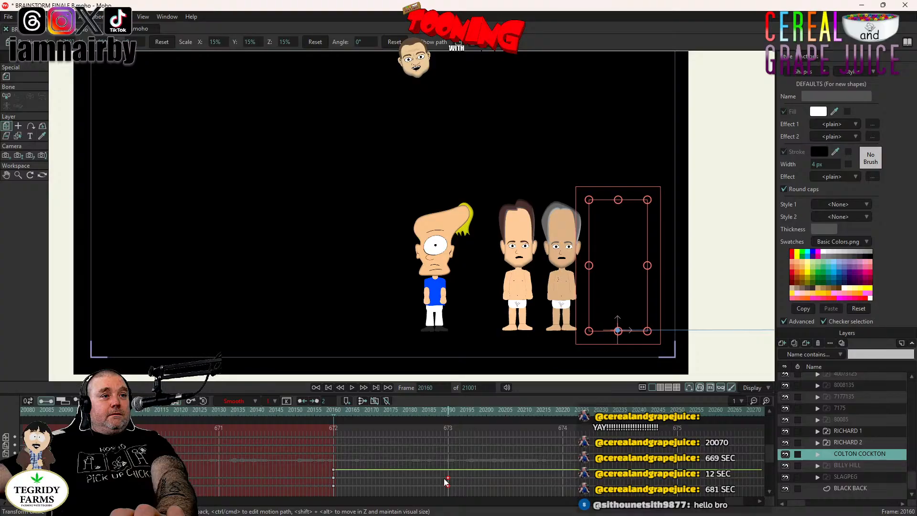
drag(445, 479, 391, 482)
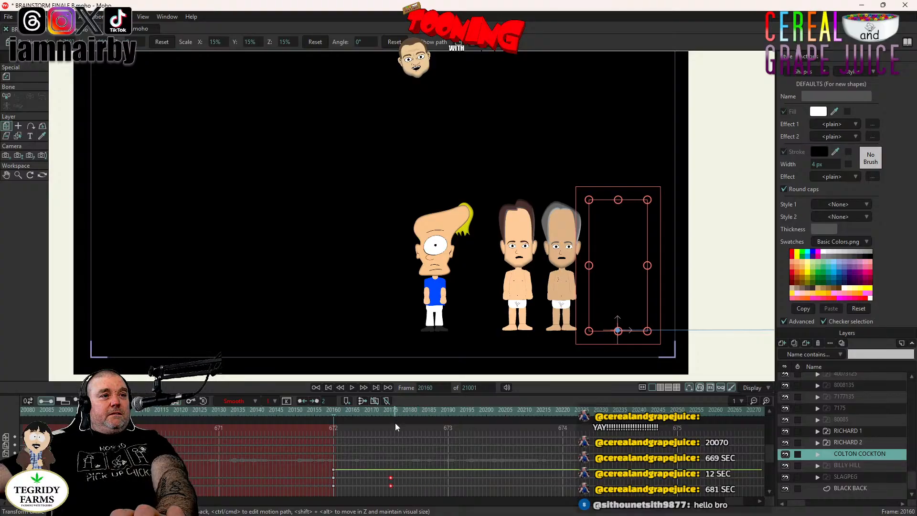
click(391, 410)
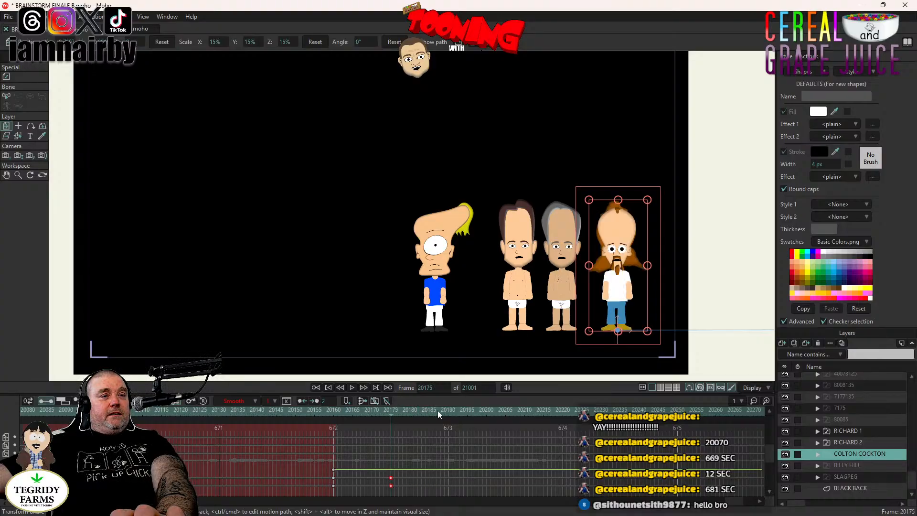
- Retime the BILLY HILL layer's fade-in to start at frame 20175 and end at frame 20190
click(868, 466)
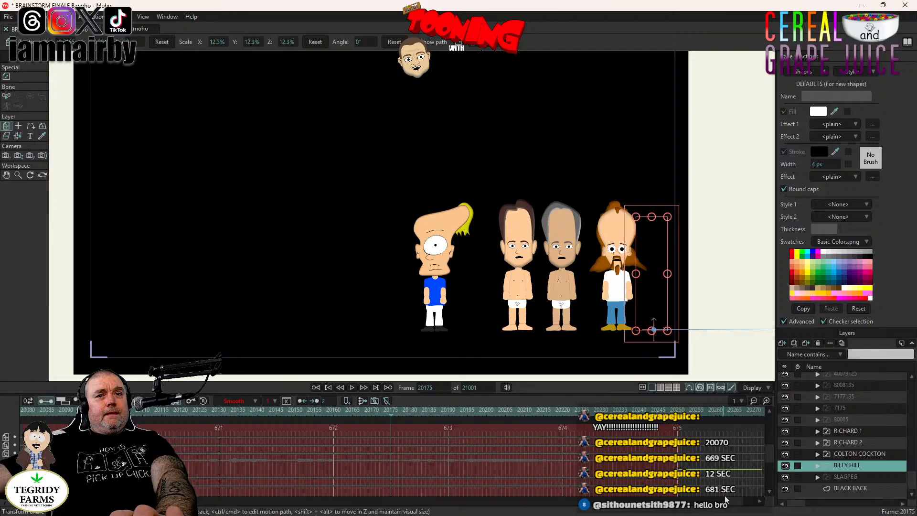
scroll(731, 502, right, 2)
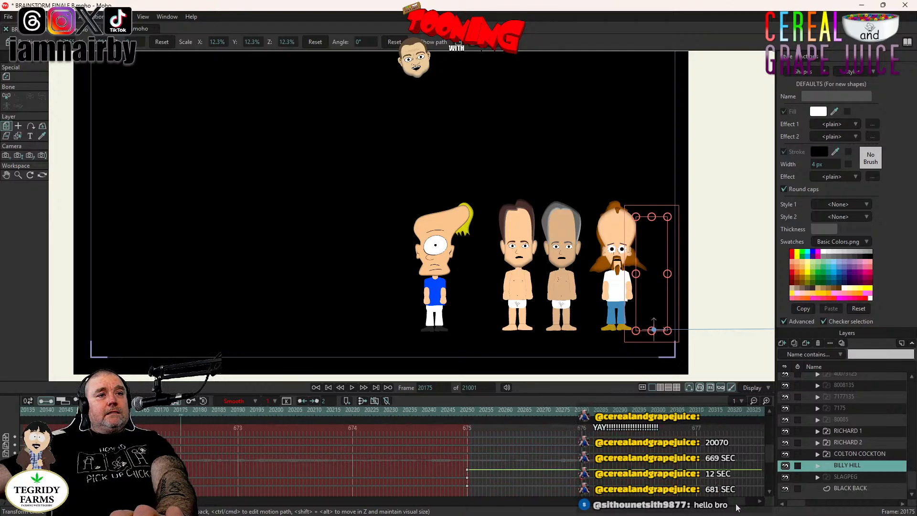
drag(454, 456, 181, 475)
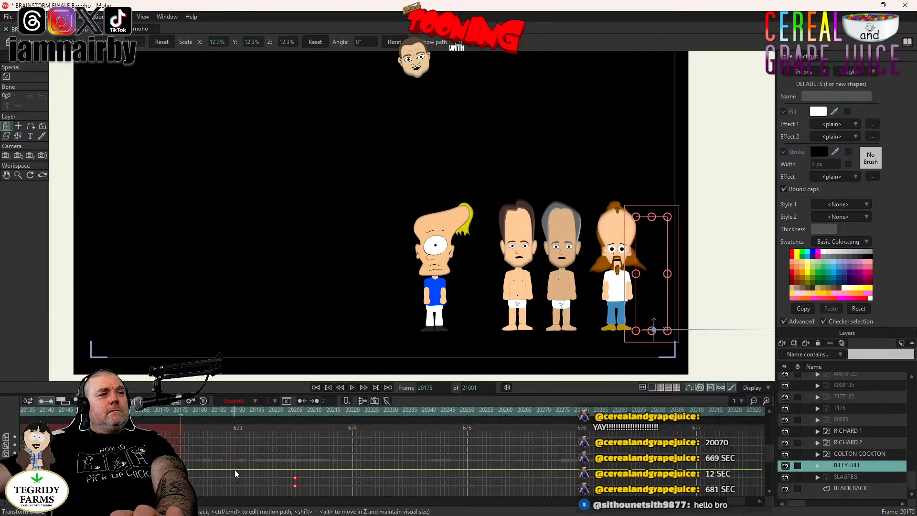
drag(295, 478, 239, 482)
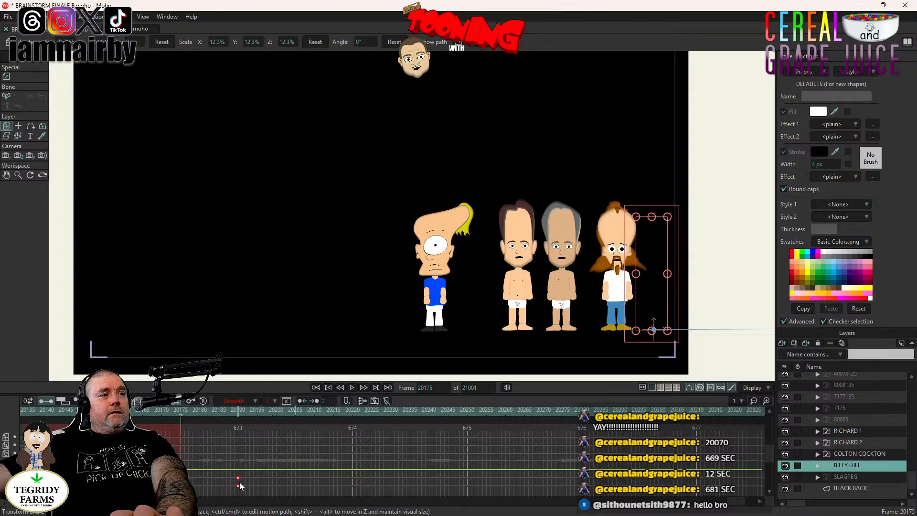
click(239, 412)
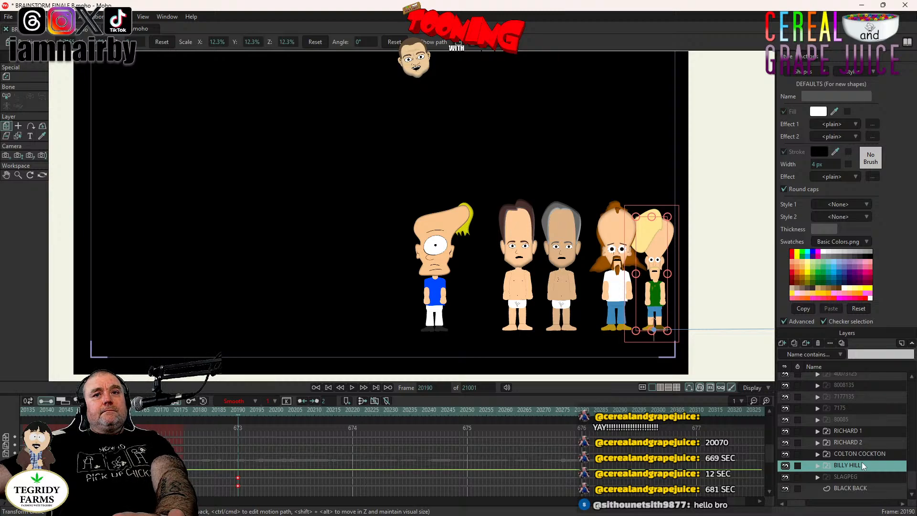
- Move the BOOBIEN RULER layer's fade-in keyframes to start at frame 20190 and end at frame 20205
scroll(862, 463, up, 2)
scroll(862, 462, down, 1)
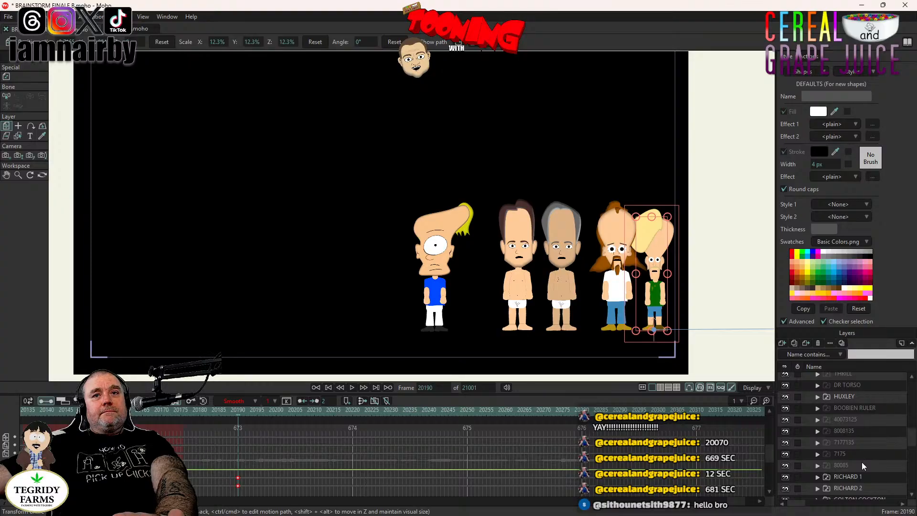
scroll(868, 460, up, 1)
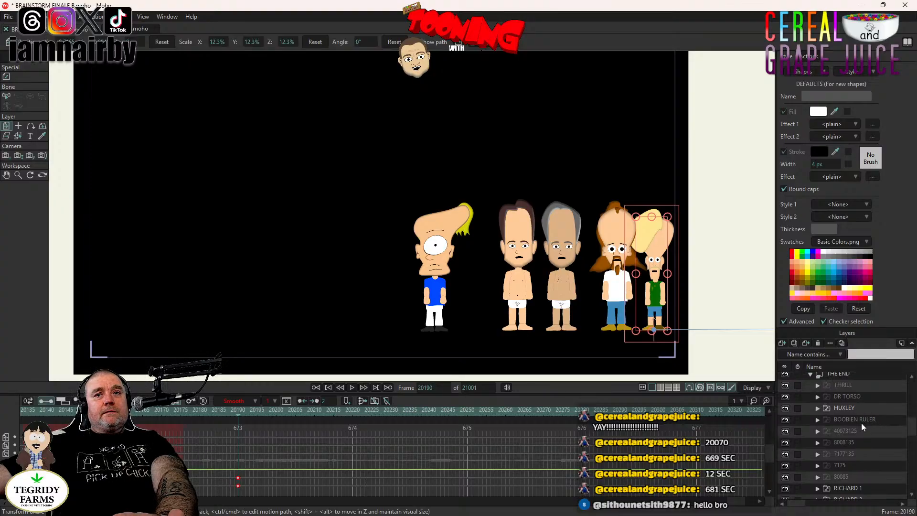
click(866, 422)
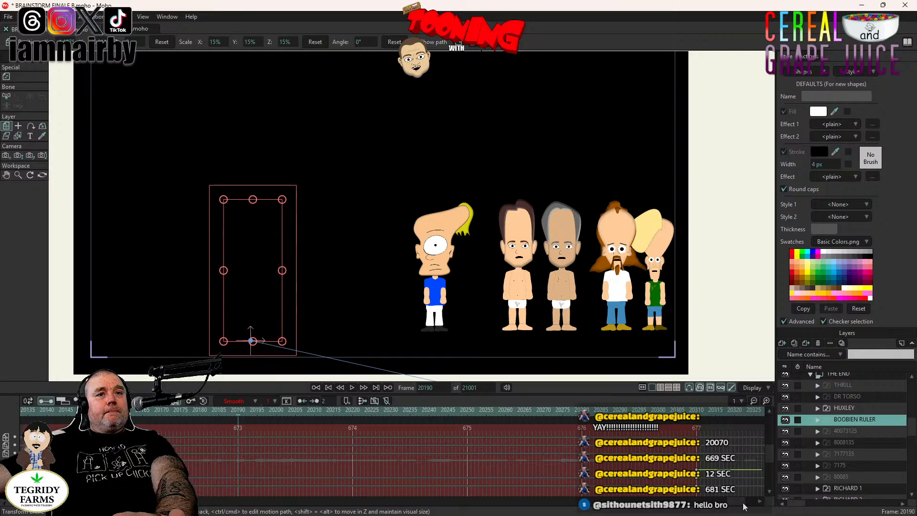
scroll(744, 507, right, 5)
scroll(743, 507, left, 2)
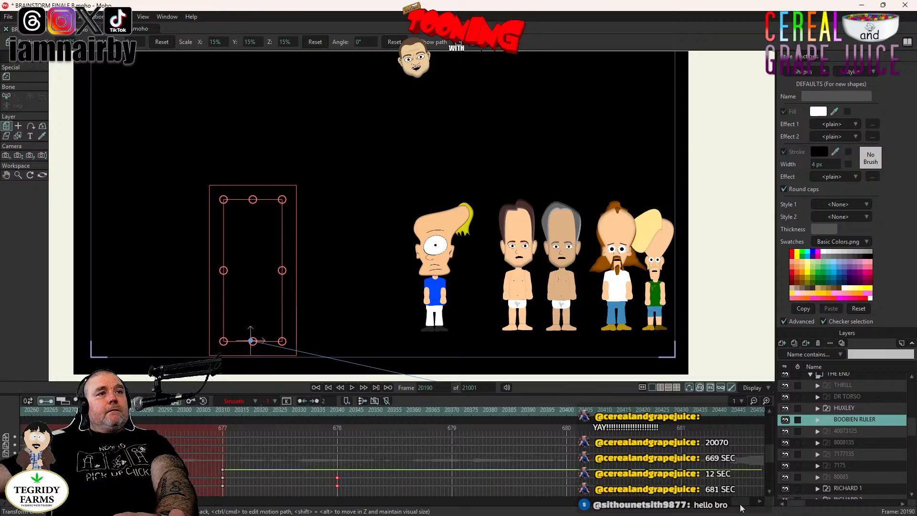
scroll(741, 508, left, 2)
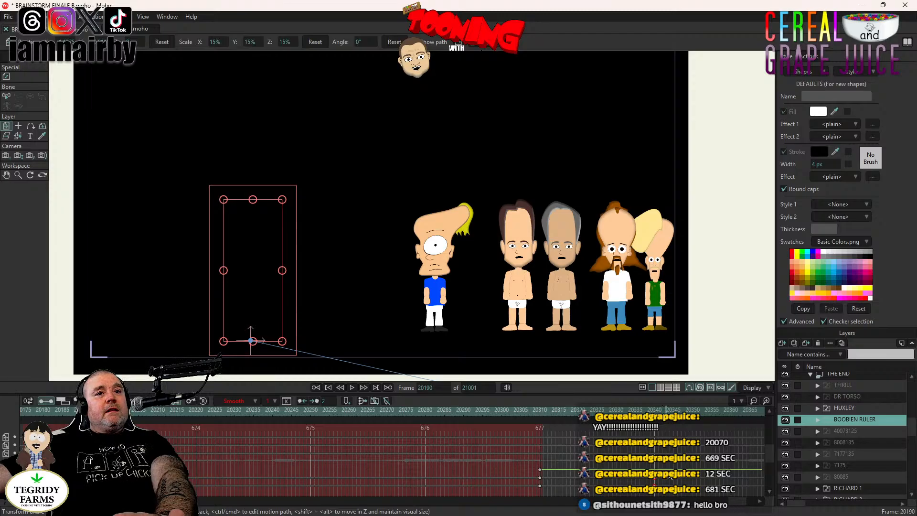
click(541, 473)
drag(541, 473, 226, 476)
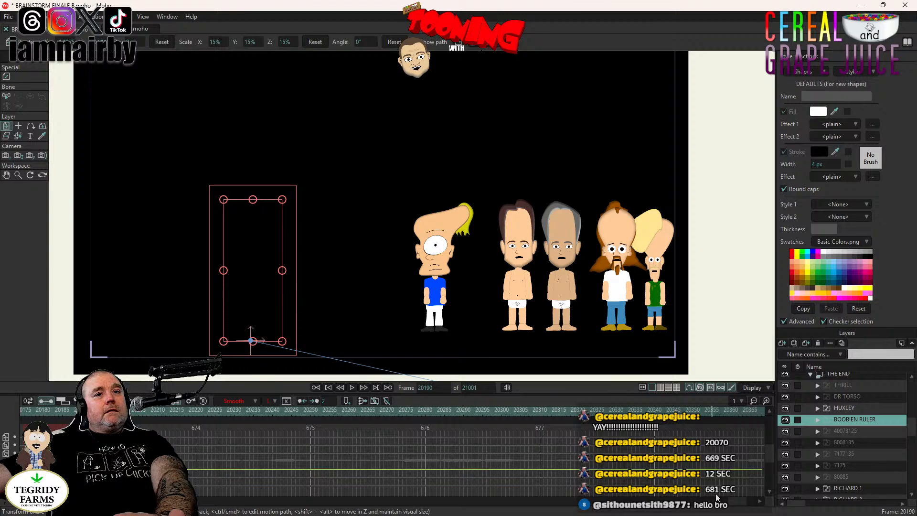
scroll(731, 507, left, 5)
scroll(731, 507, right, 3)
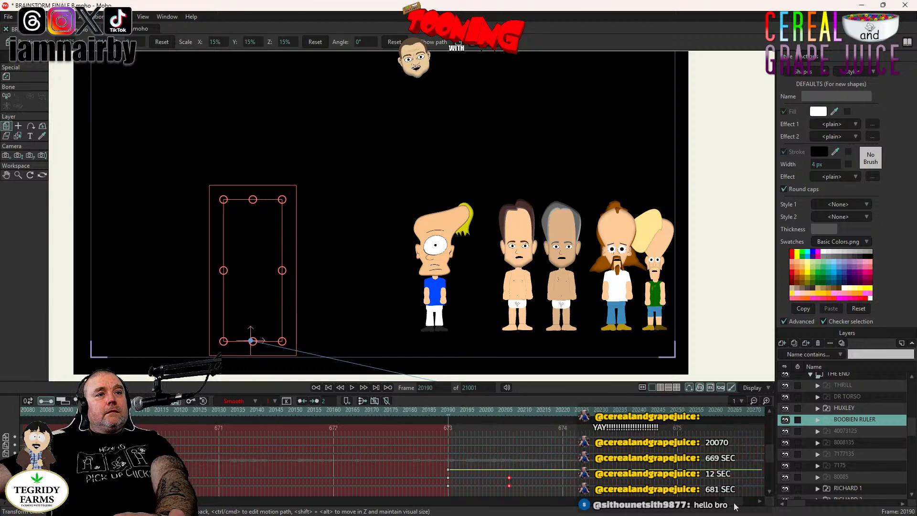
drag(510, 478, 504, 479)
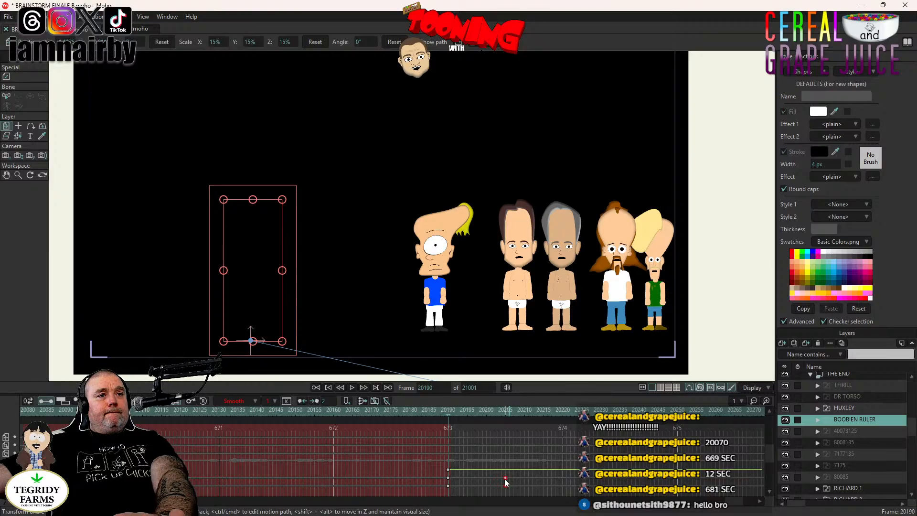
- Shift the 40073125 layer's fade-in keyframes earlier so they run from frame 20190 to 20220
click(846, 432)
scroll(740, 506, right, 3)
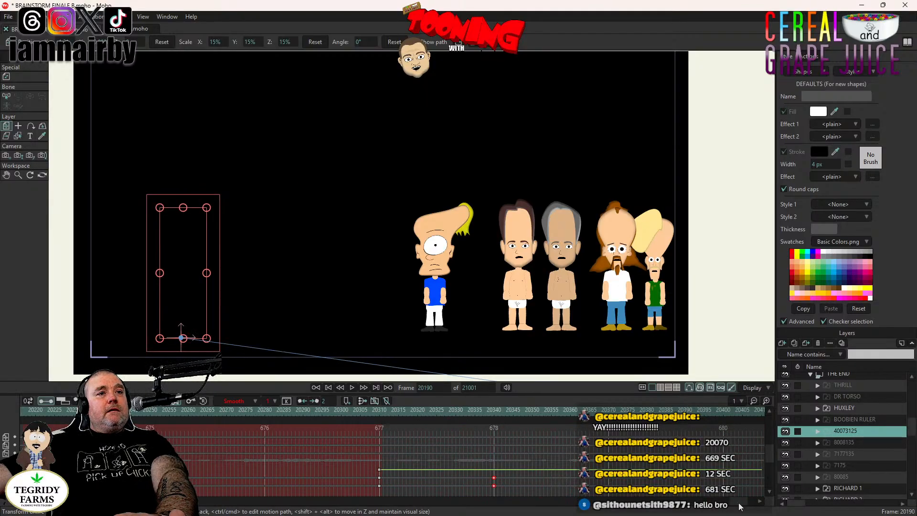
scroll(739, 506, left, 1)
drag(530, 453, 207, 478)
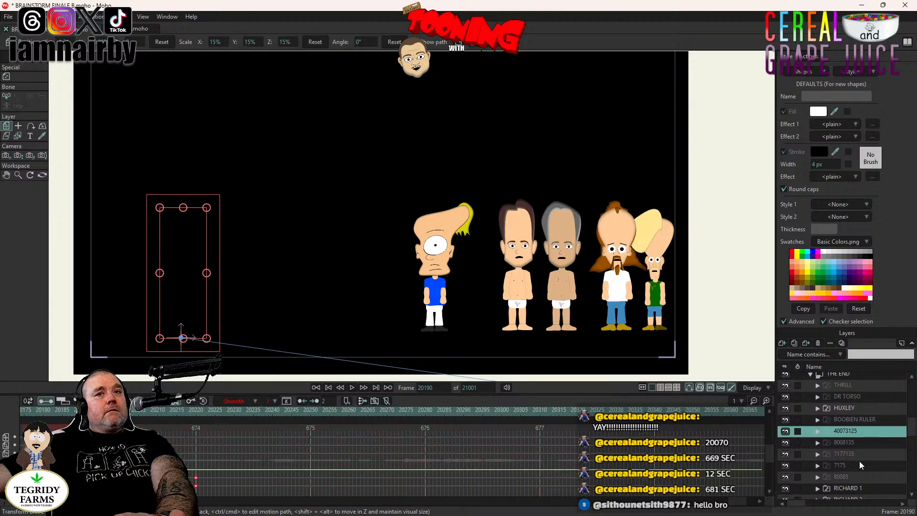
- Shift the 8008135 layer's fade-in keyframes earlier so they run from frame 20190 to 20220
click(853, 443)
drag(533, 454, 711, 505)
drag(540, 470, 219, 473)
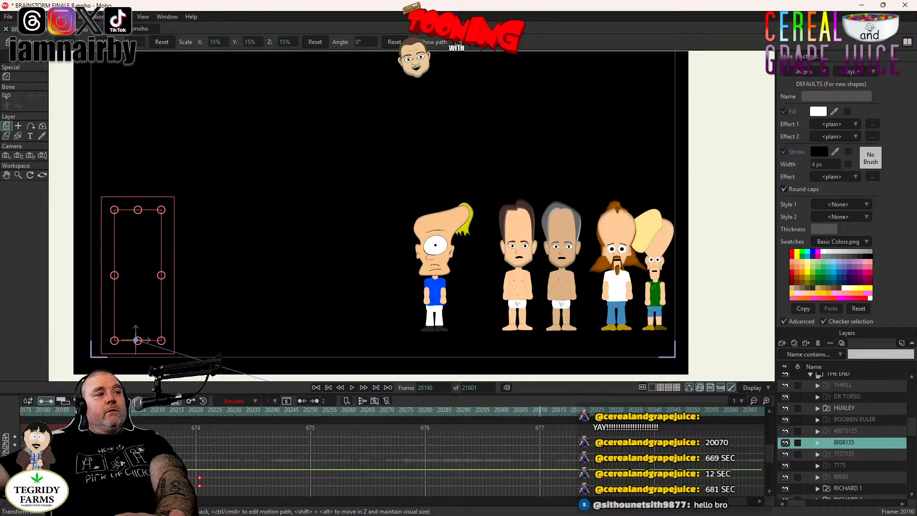
- Shift the 7177135 layer's fade-in keyframes earlier so they run from frame 20190 to 20220
click(862, 454)
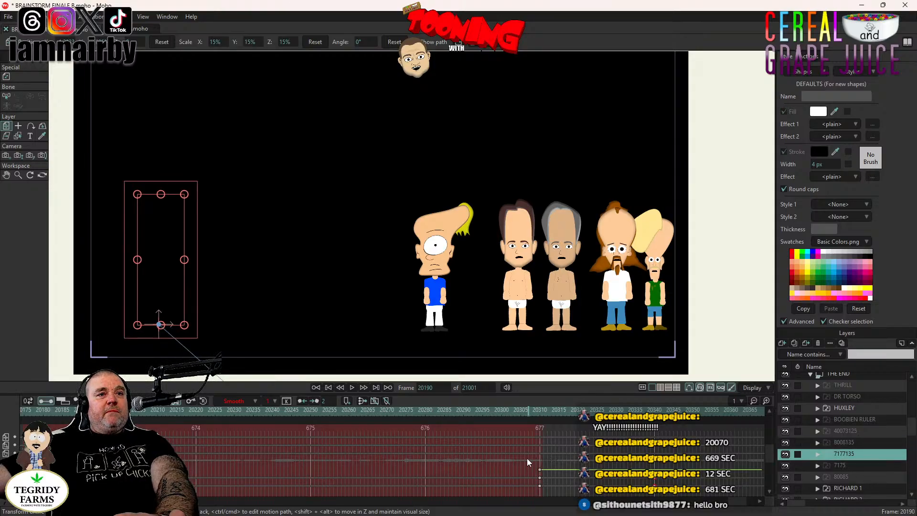
click(539, 471)
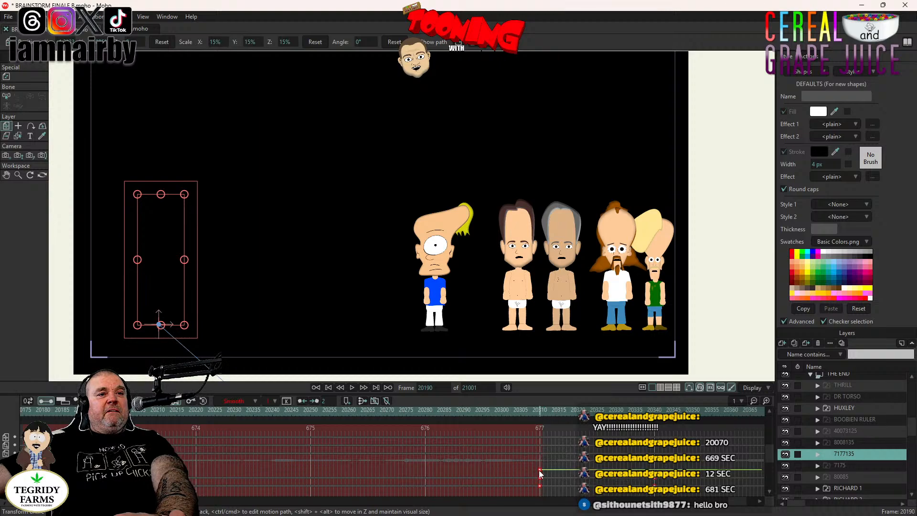
drag(537, 470, 279, 477)
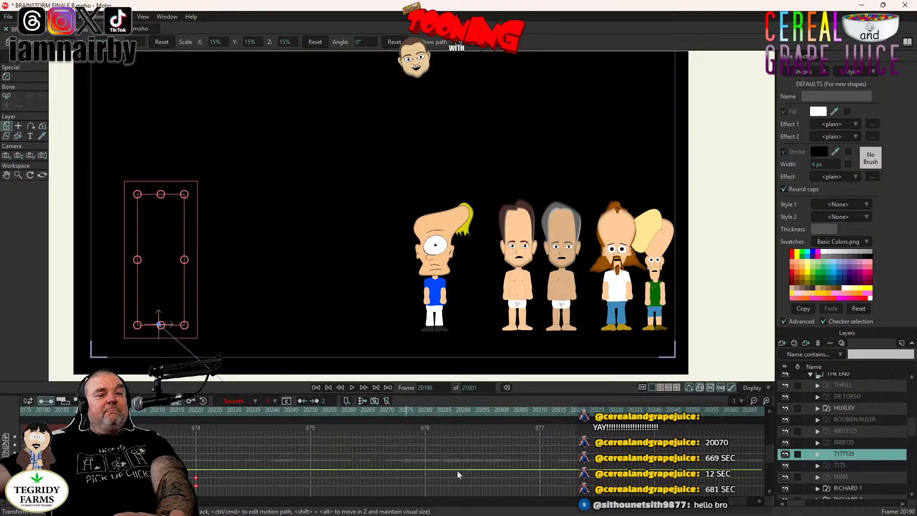
- Shift the 7175 layer's fade-in keyframes earlier so they run from frame 20190 to 20220
click(848, 463)
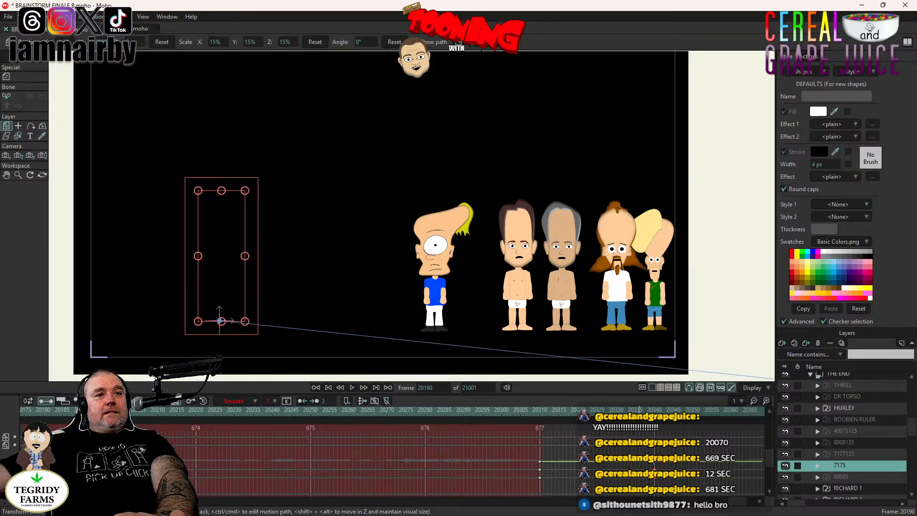
click(540, 462)
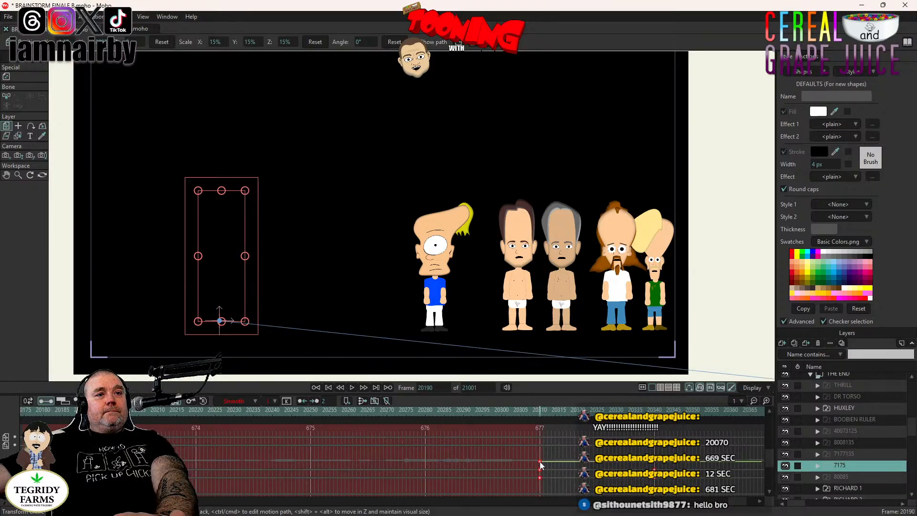
drag(541, 465, 192, 470)
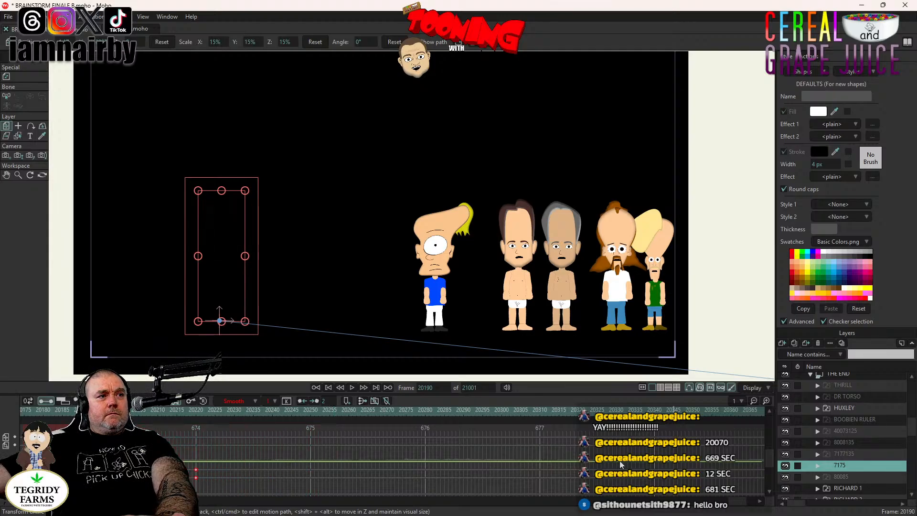
- Retime the 80085 layer's fade-in to start at frame 20190 and end at frame 20205
drag(660, 462, 490, 496)
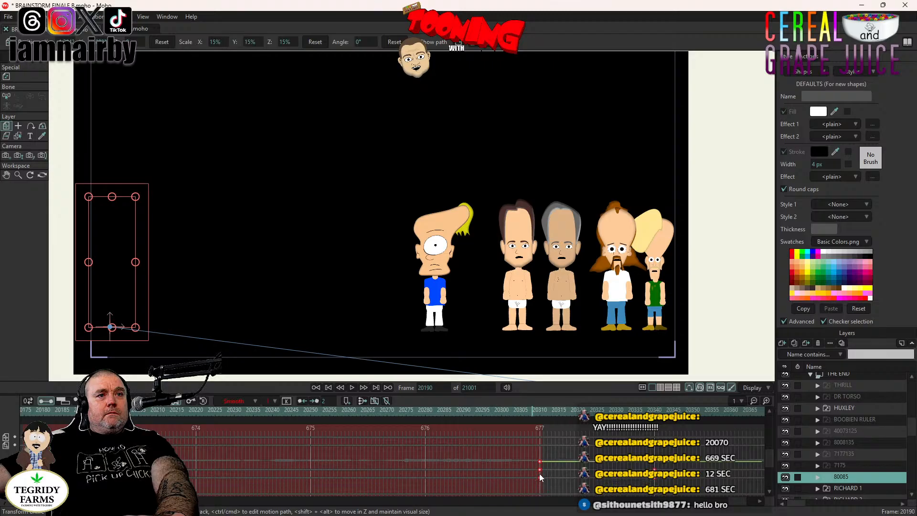
drag(540, 463, 108, 473)
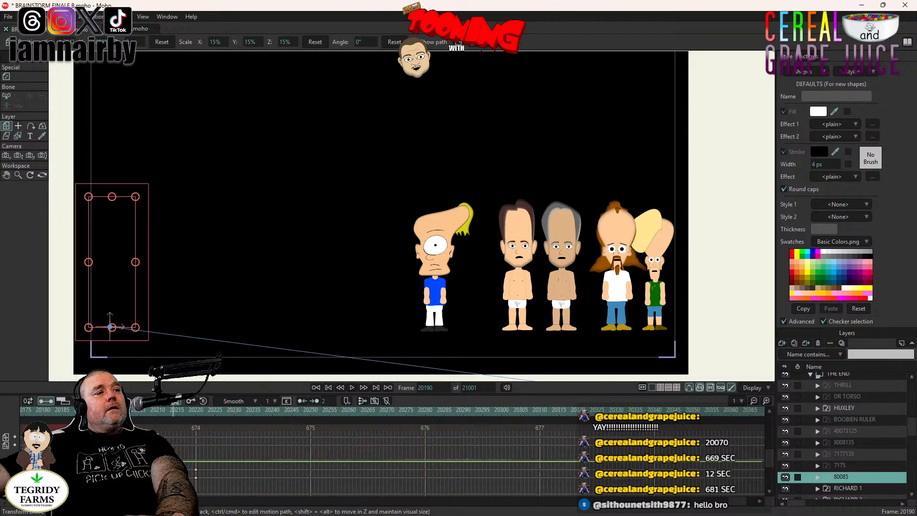
drag(196, 473, 143, 472)
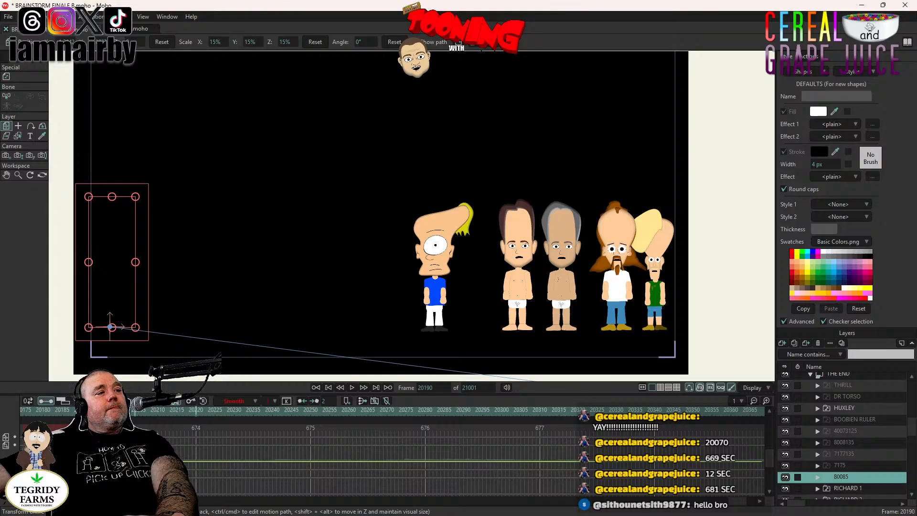
click(134, 415)
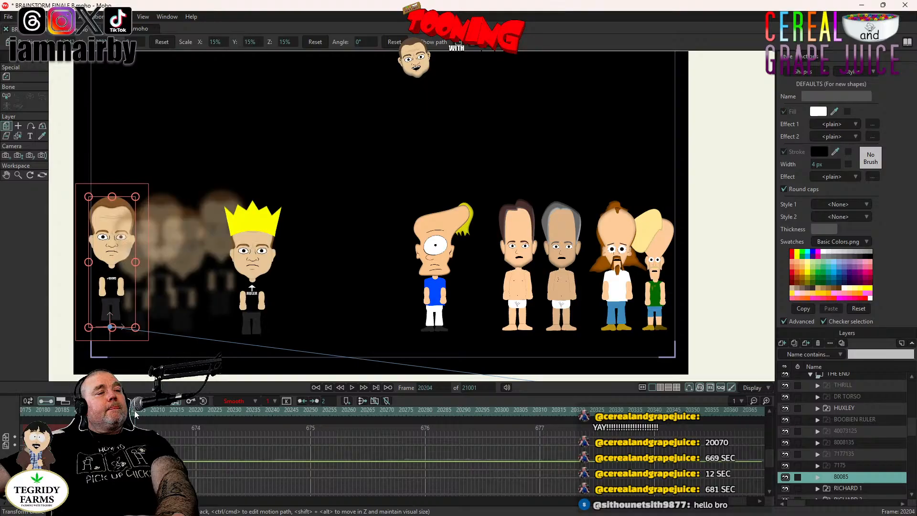
scroll(731, 503, up, 3)
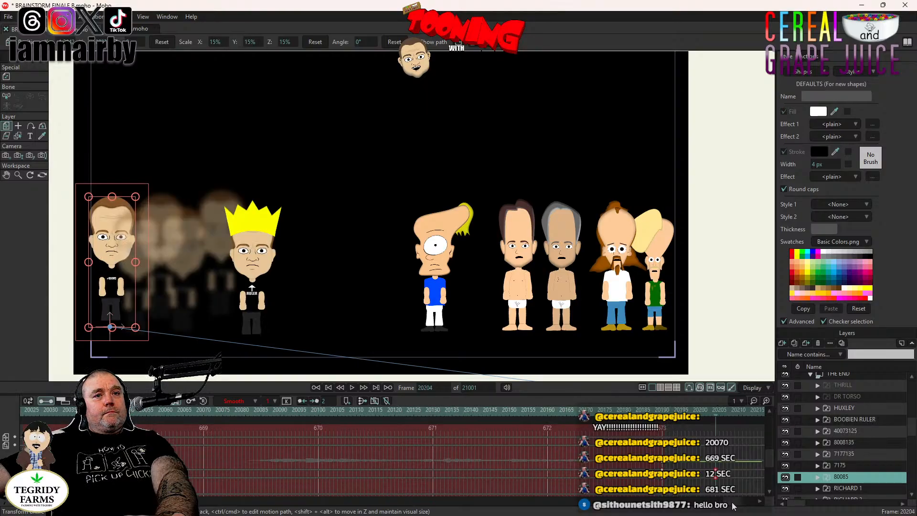
scroll(734, 506, down, 1)
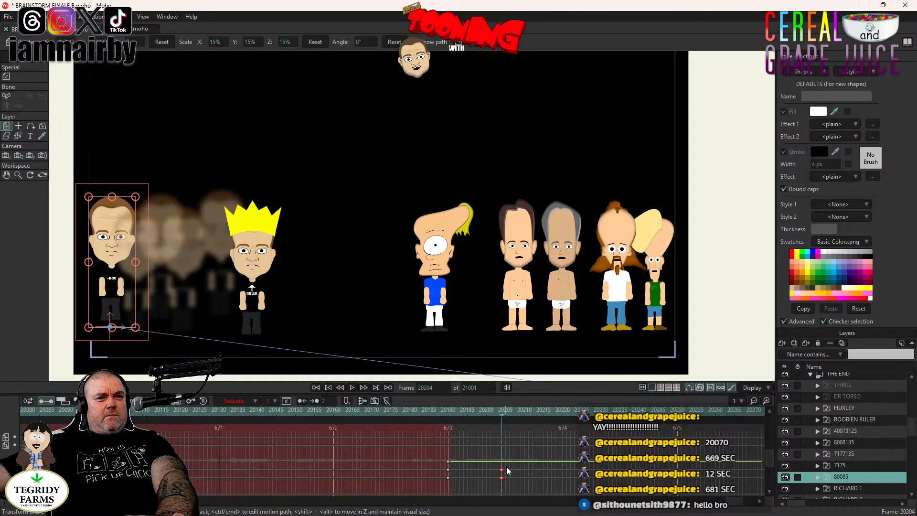
drag(501, 470, 505, 471)
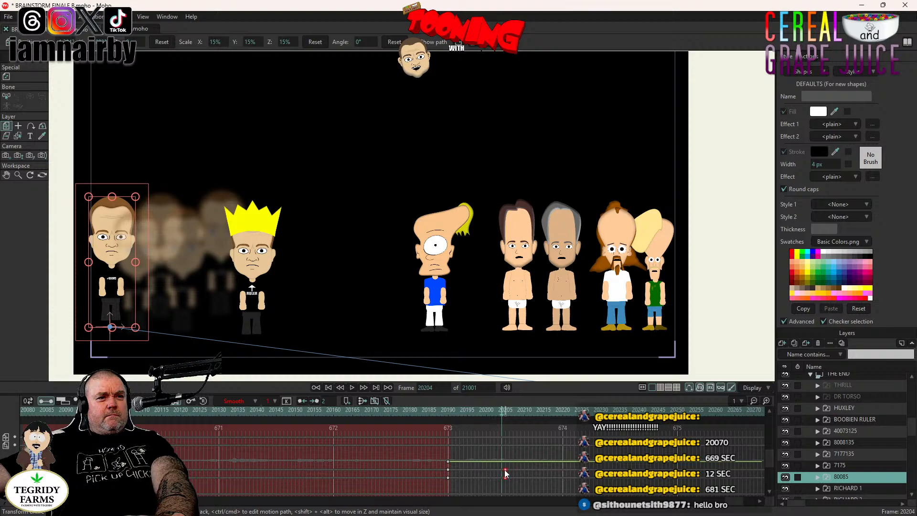
click(507, 417)
- Move the ending fade-in keyframes of the 7175 and 7177135 layers to frame 20205
click(856, 467)
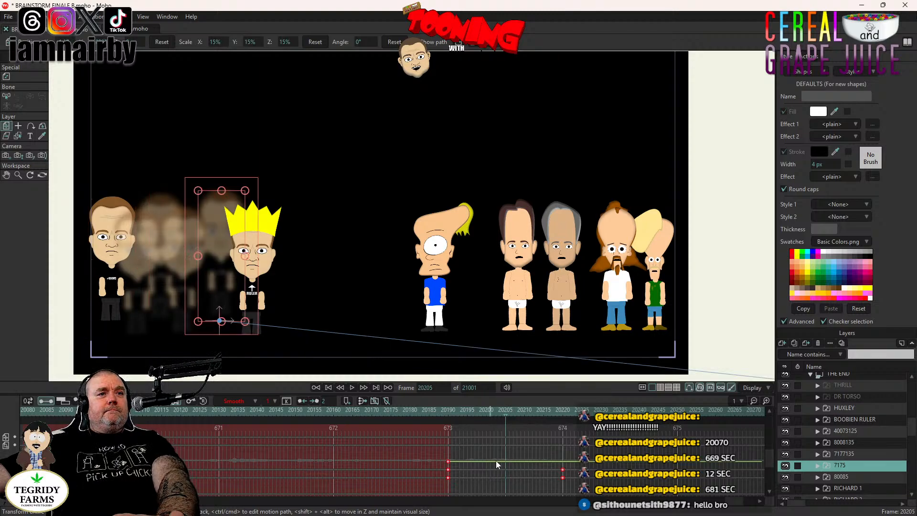
click(562, 473)
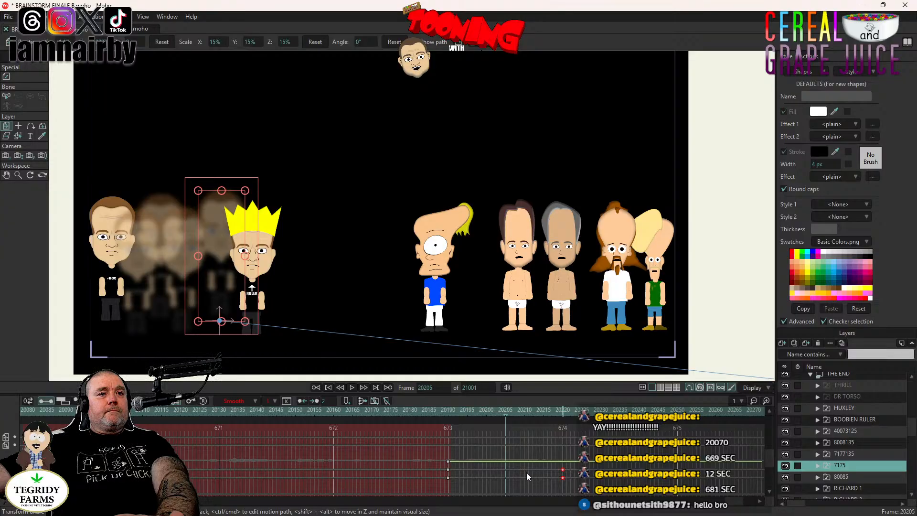
click(853, 454)
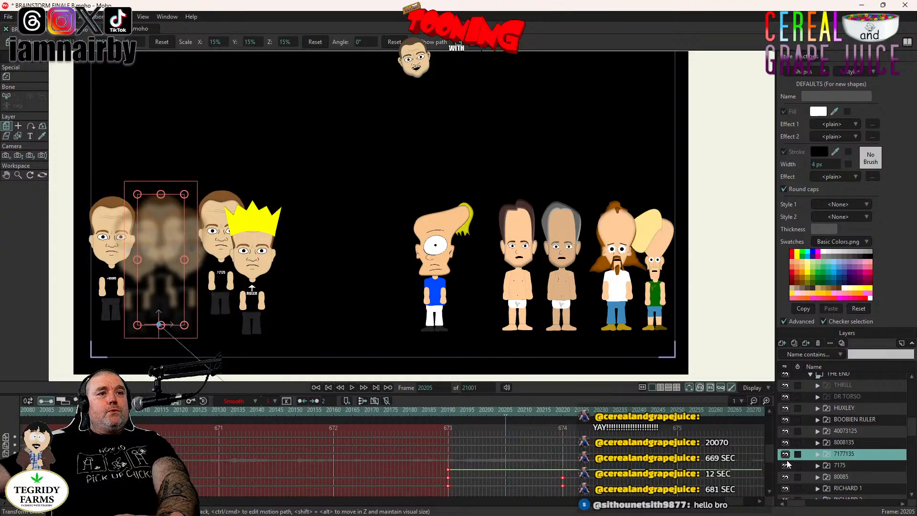
click(554, 477)
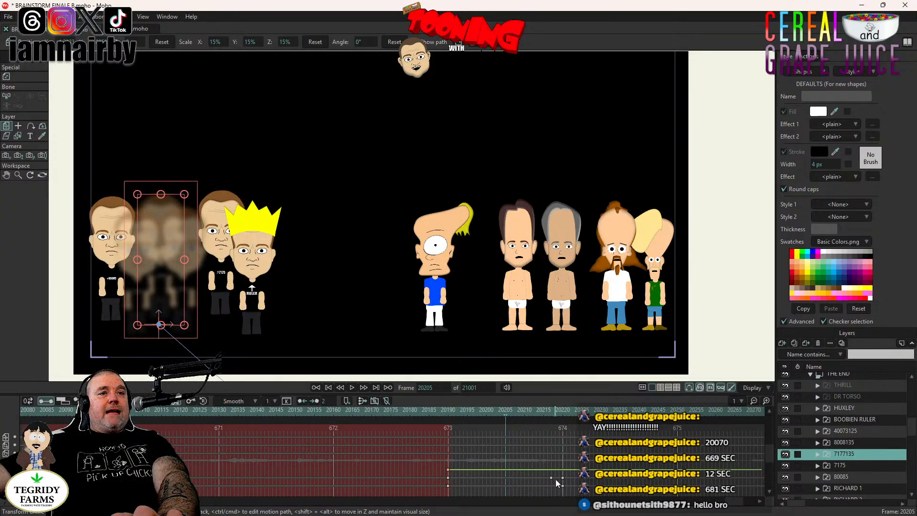
drag(573, 476, 505, 487)
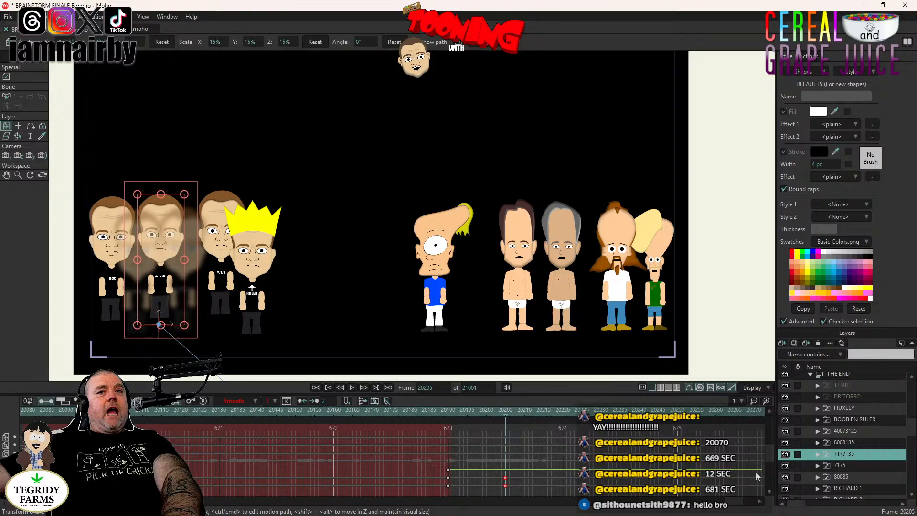
- Move the ending fade-in keyframes of the 8008135 and 40073125 layers to frame 20205
click(844, 466)
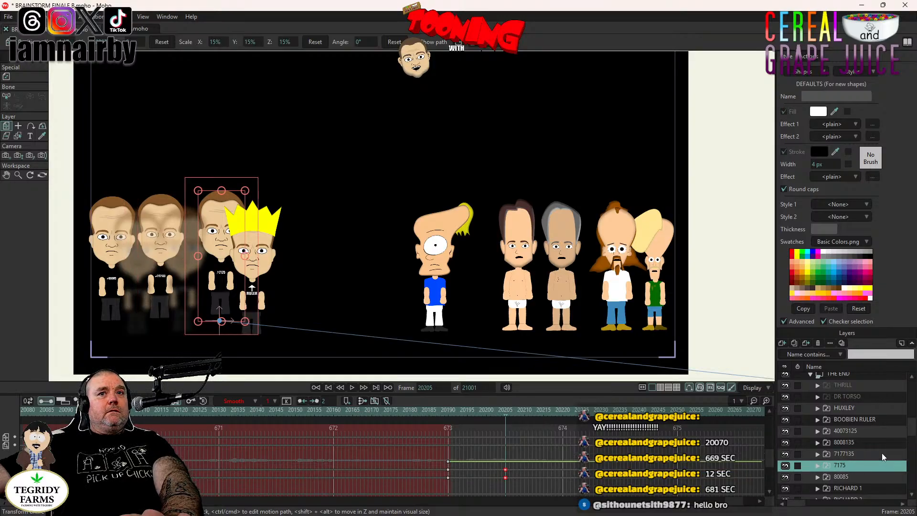
click(859, 454)
click(858, 444)
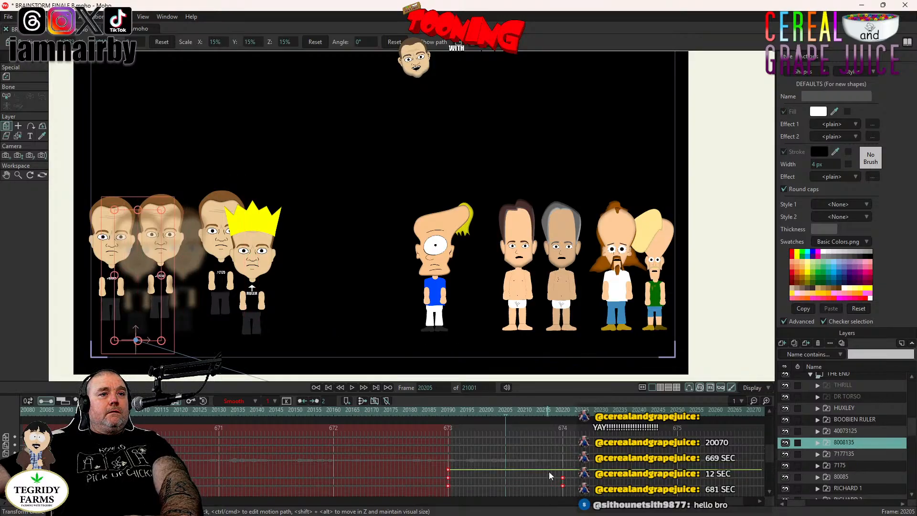
drag(562, 488, 507, 487)
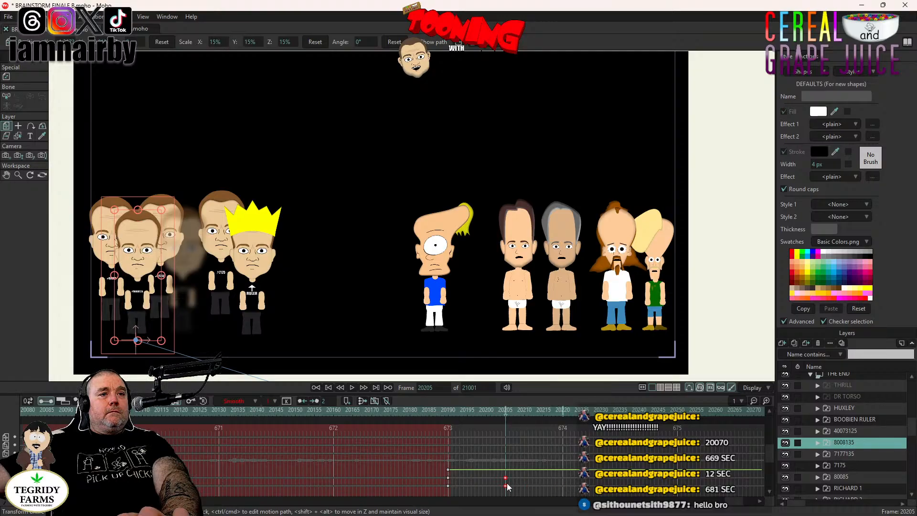
click(840, 430)
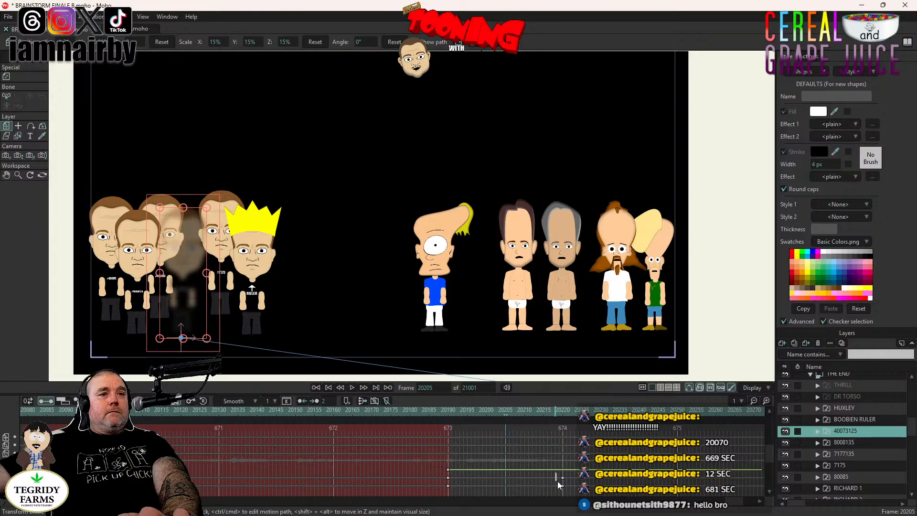
drag(555, 472, 508, 488)
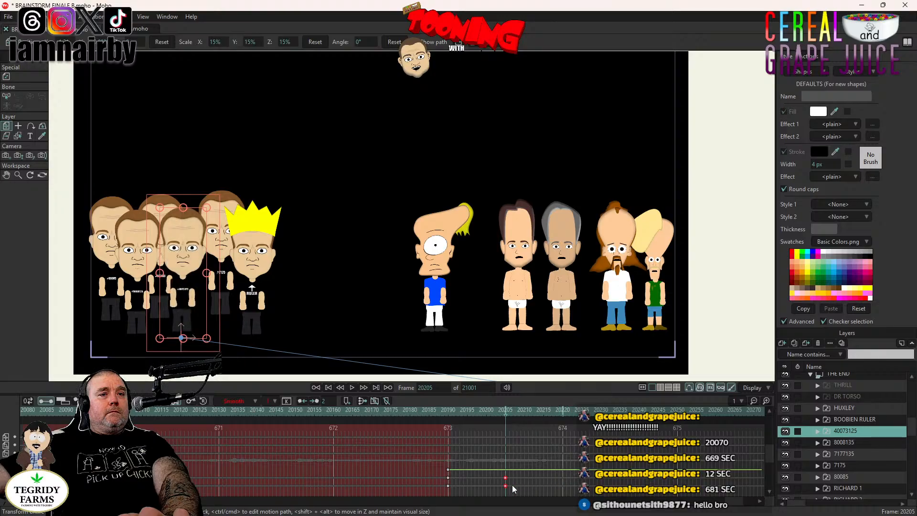
- Check the fade-in timing of the BOOBIEN RULER and HUXLEY layers and play back the character fade-ins from frame 20129
click(867, 418)
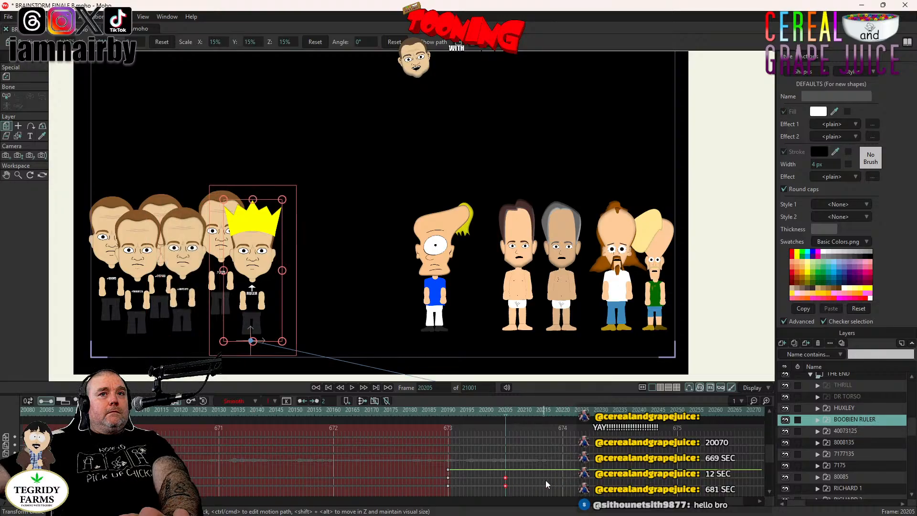
click(856, 409)
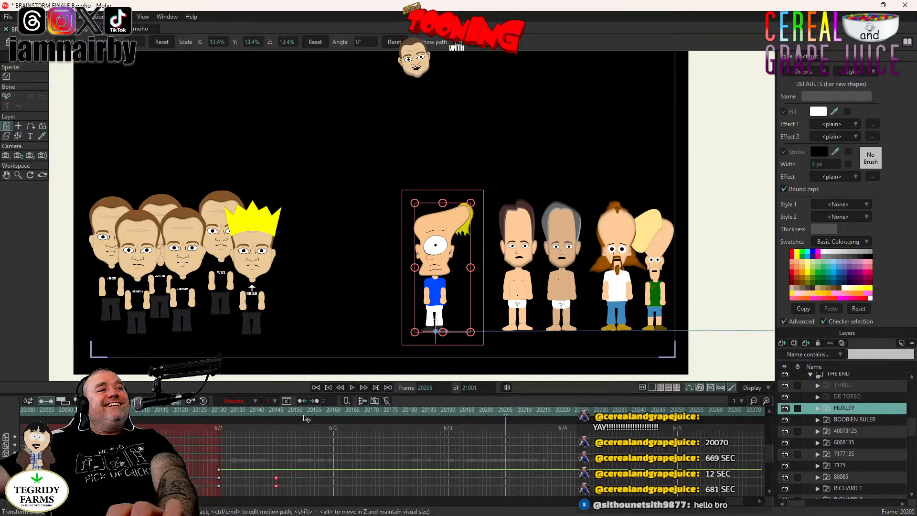
click(276, 413)
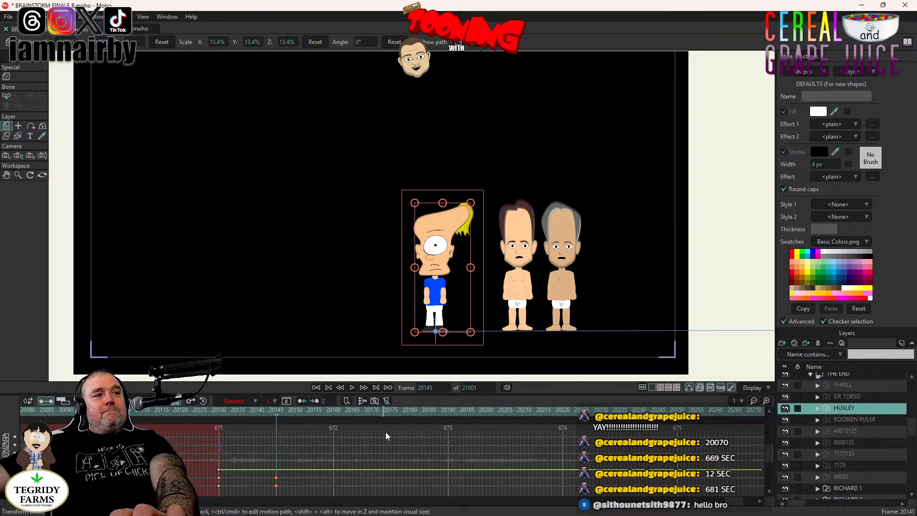
click(333, 411)
click(216, 417)
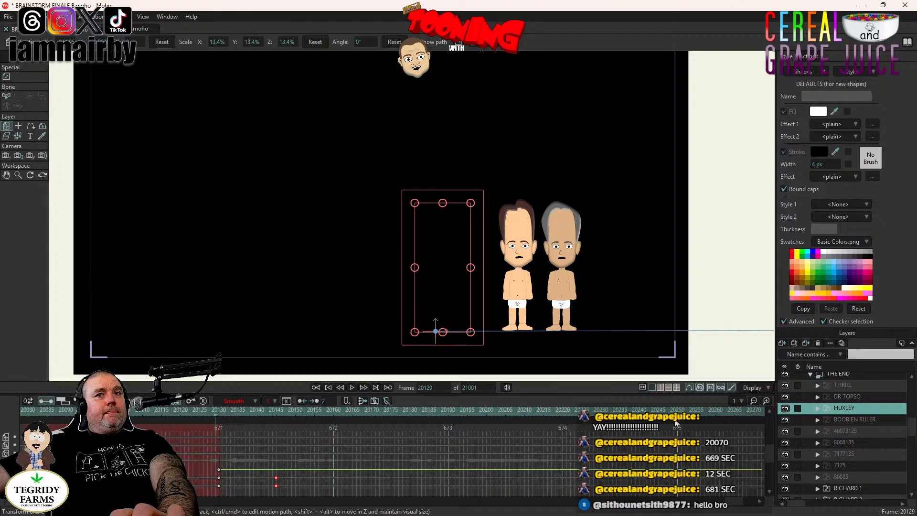
click(894, 425)
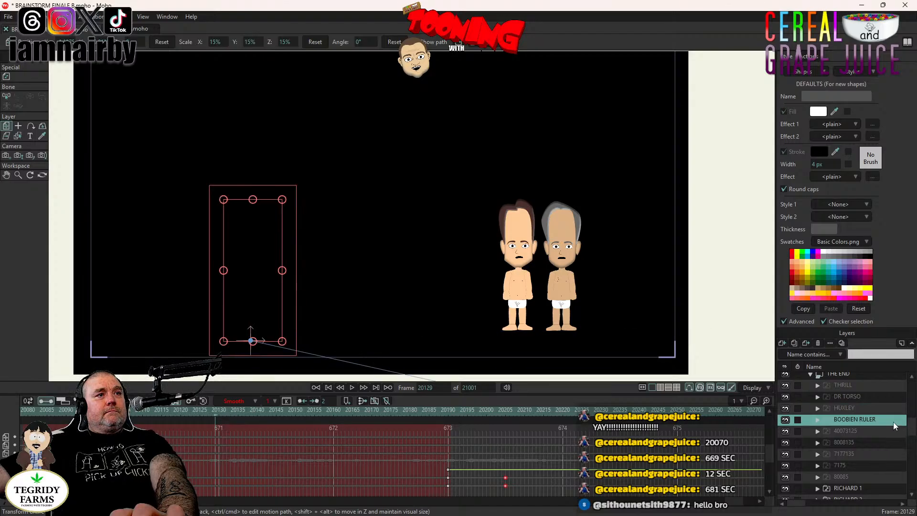
click(351, 388)
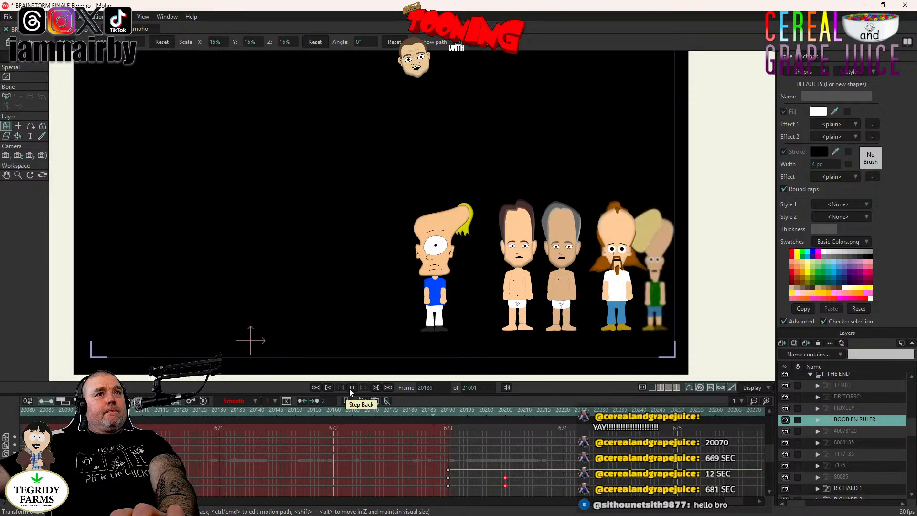
click(351, 388)
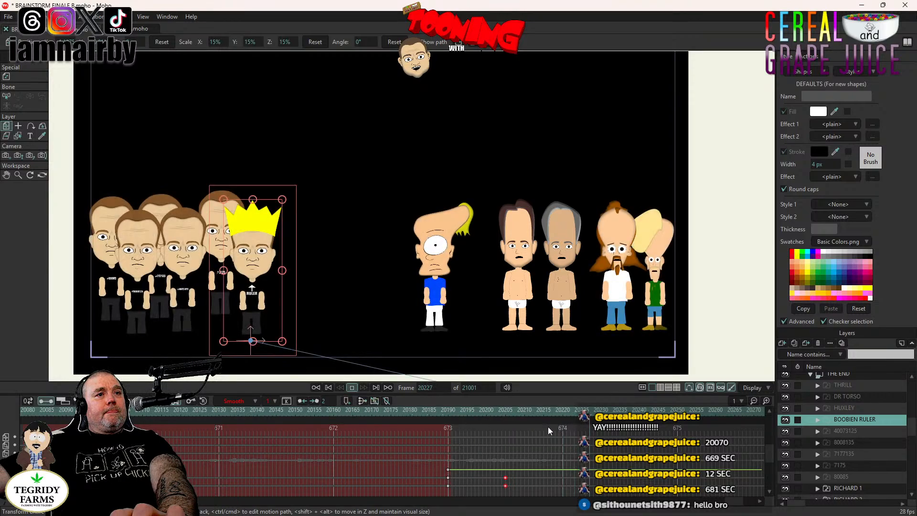
- Retime the DR TORSO layer's fade-in to start at frame 20205 and end at frame 20220
click(506, 410)
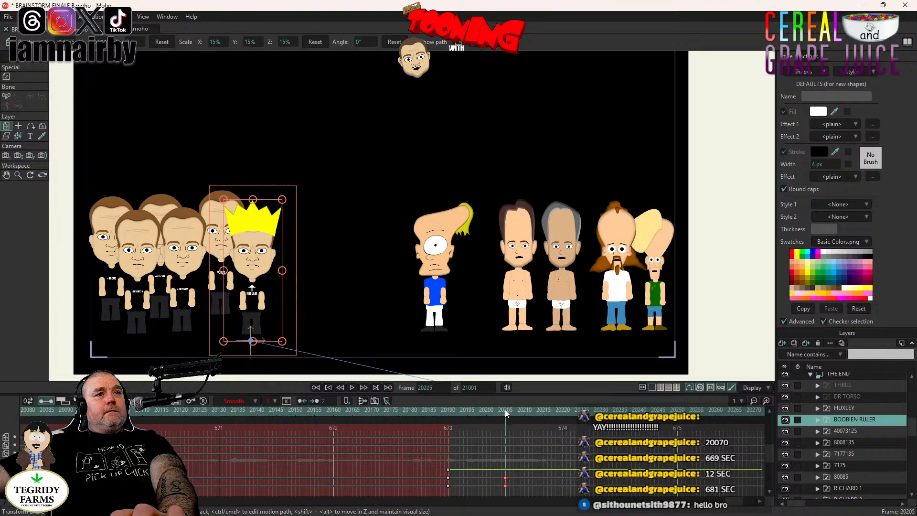
click(858, 396)
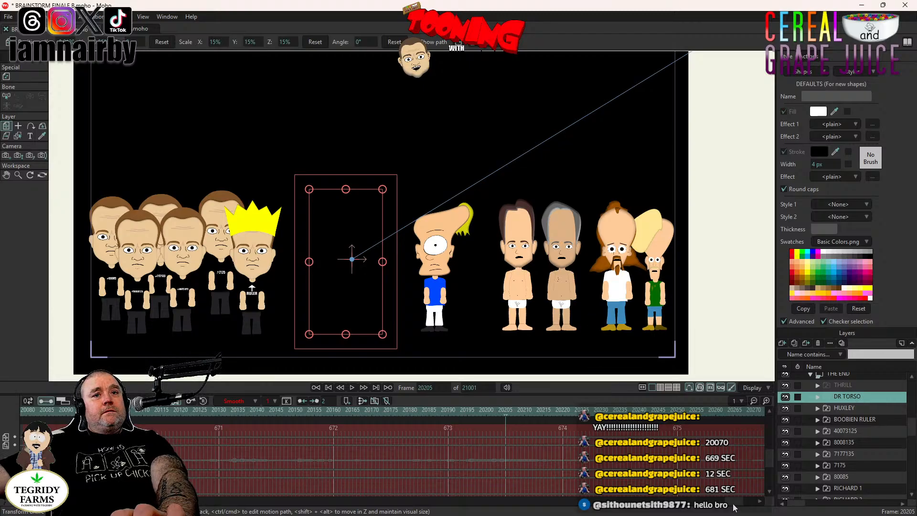
scroll(736, 507, right, 3)
scroll(735, 508, right, 3)
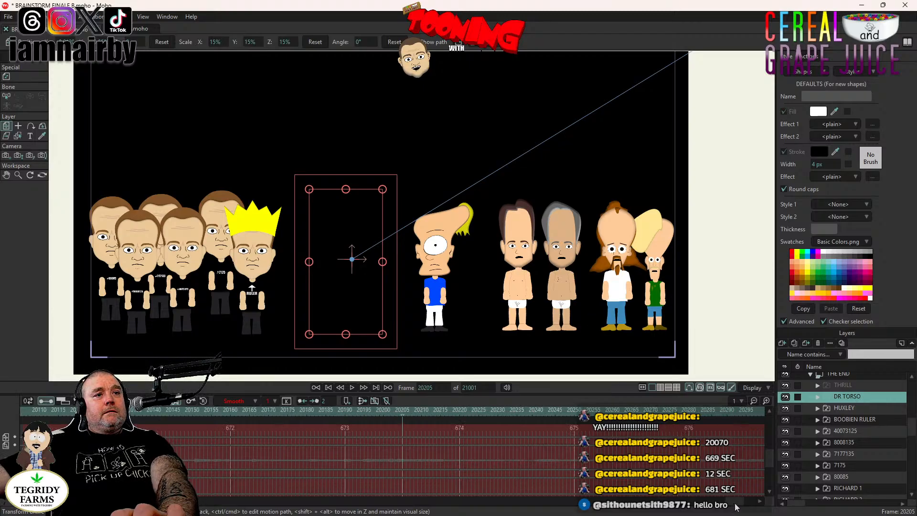
scroll(736, 508, right, 15)
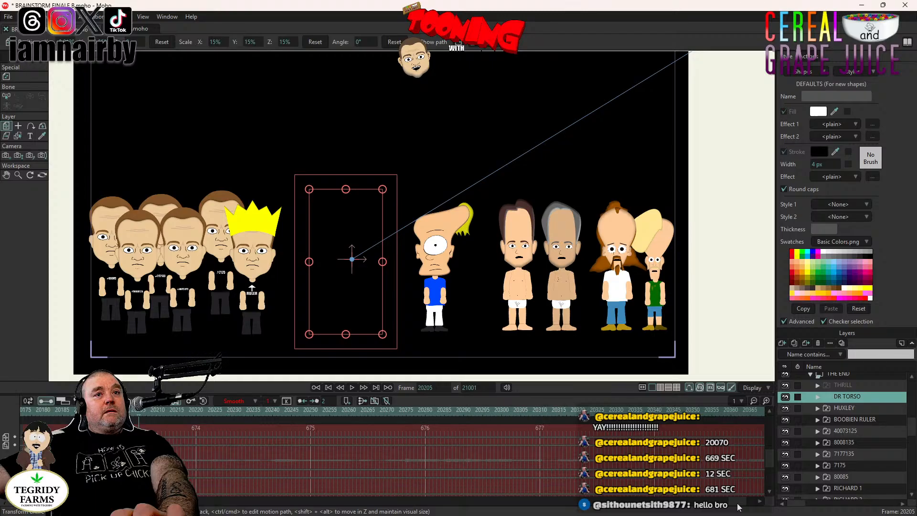
scroll(738, 507, right, 6)
scroll(739, 507, right, 8)
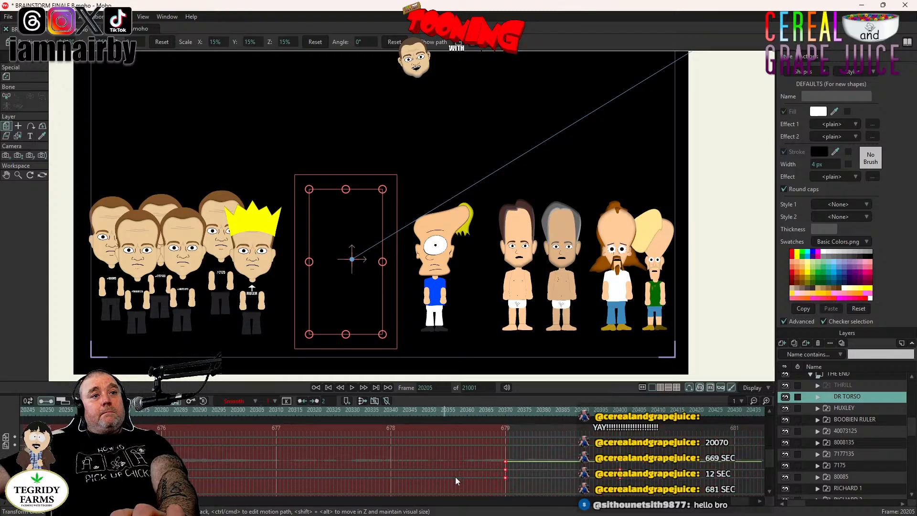
click(505, 463)
drag(504, 465, 192, 471)
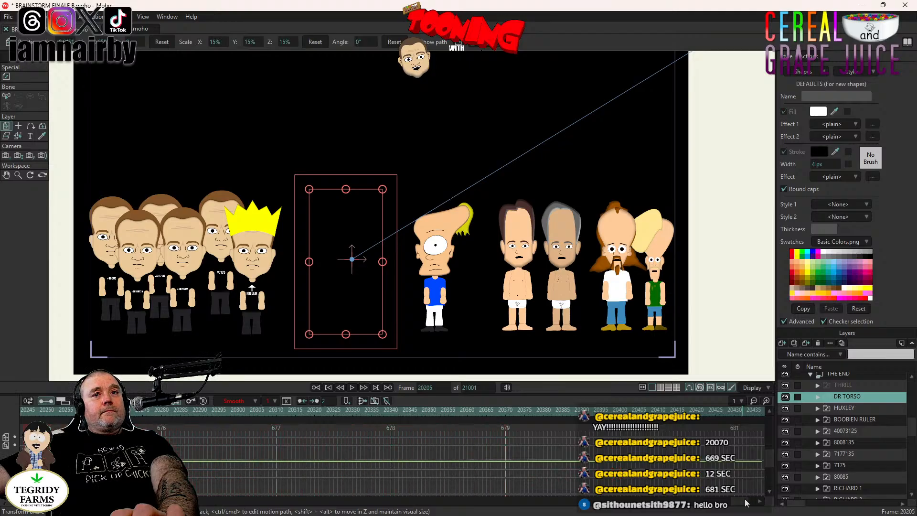
drag(743, 505, 738, 505)
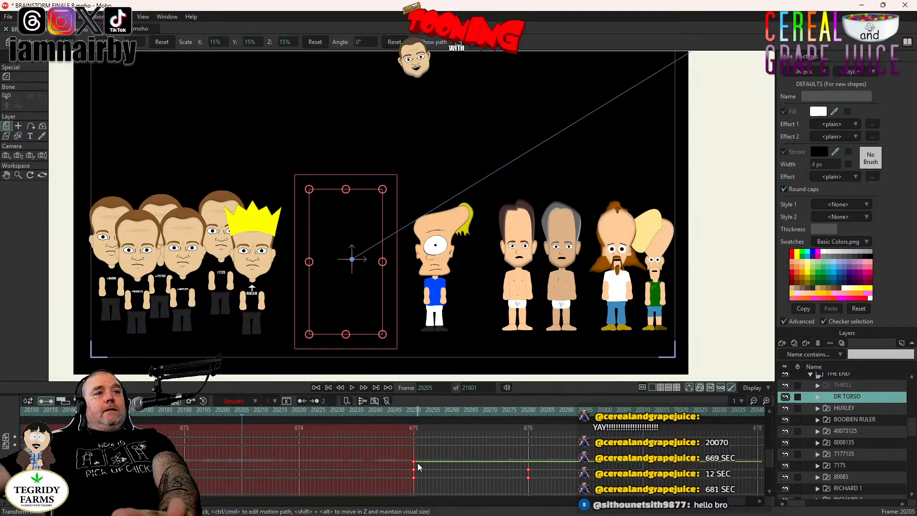
drag(414, 466, 243, 473)
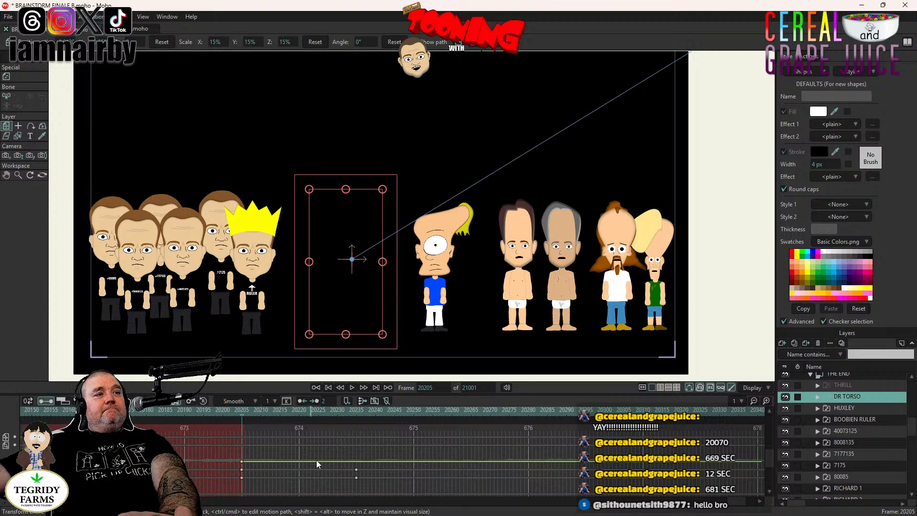
click(356, 470)
drag(359, 473, 300, 477)
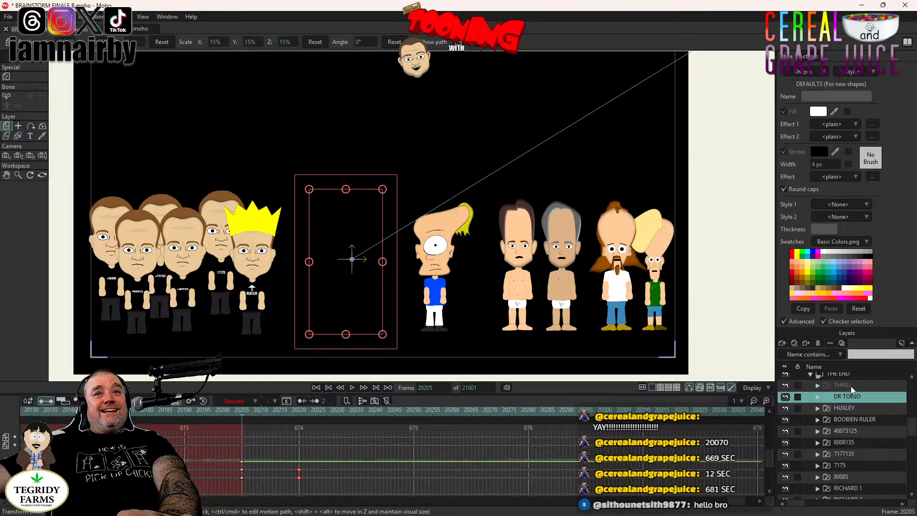
- Add a fade-in to the THRILL layer at frame 20220 with a 12-frame duration and 16 px blur radius
click(299, 417)
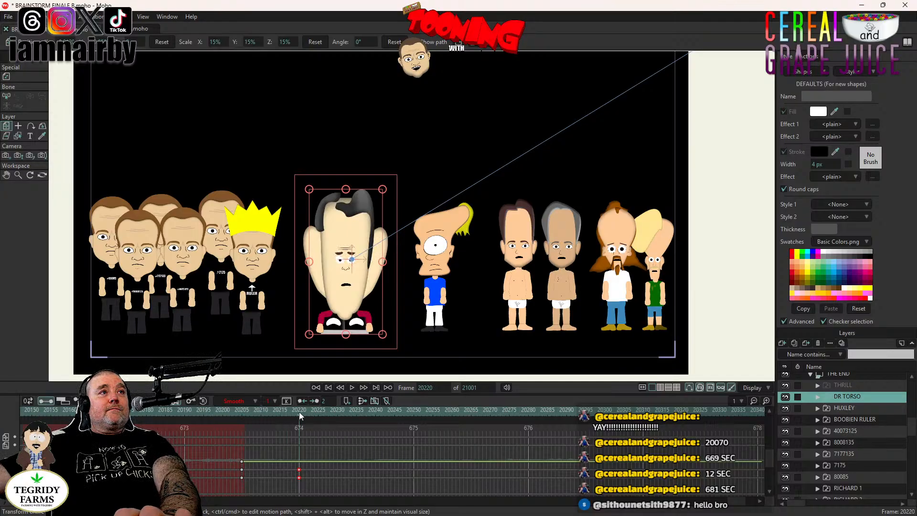
click(844, 386)
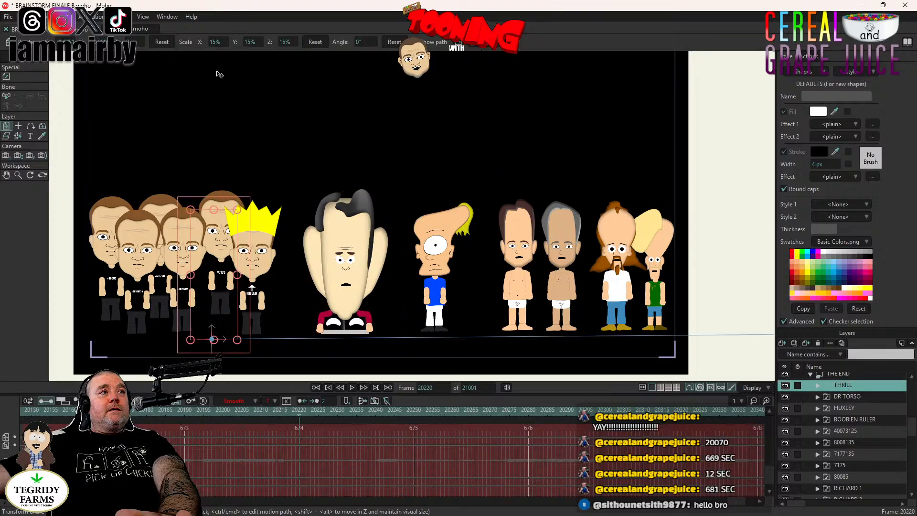
click(123, 16)
mouse_move(156, 158)
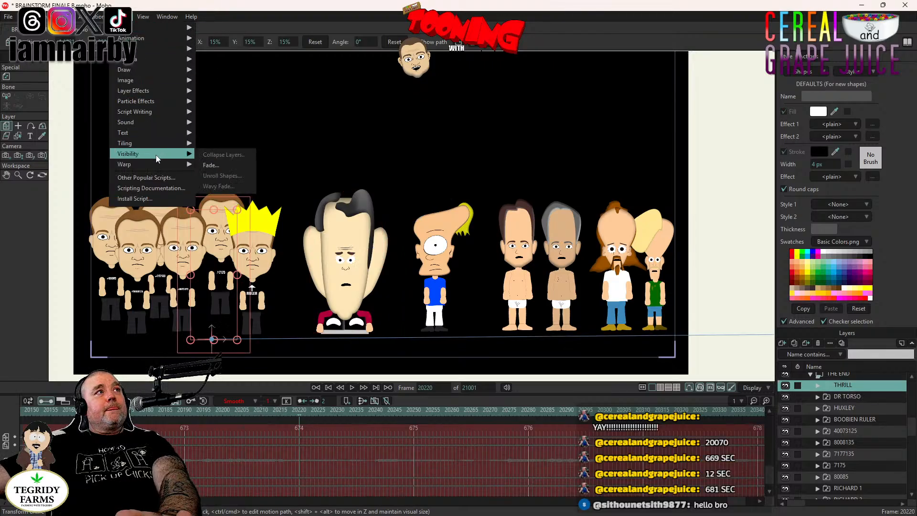
click(218, 166)
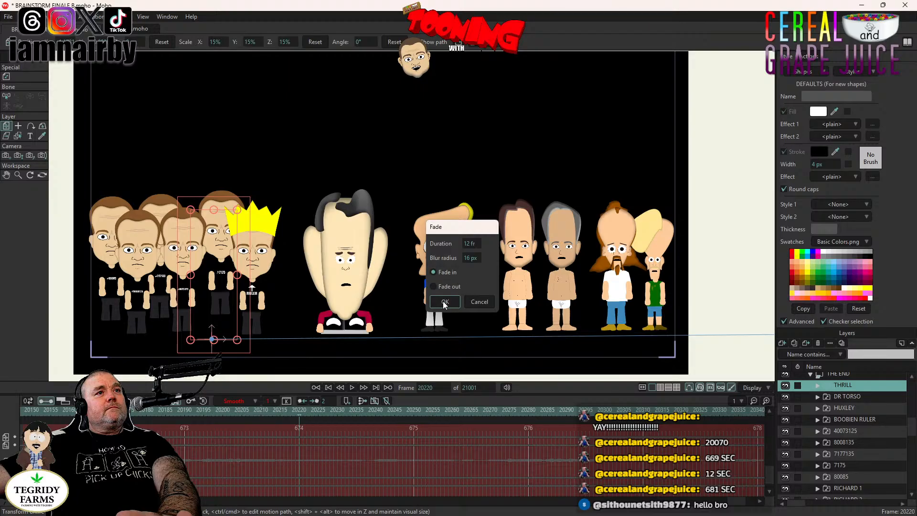
click(451, 303)
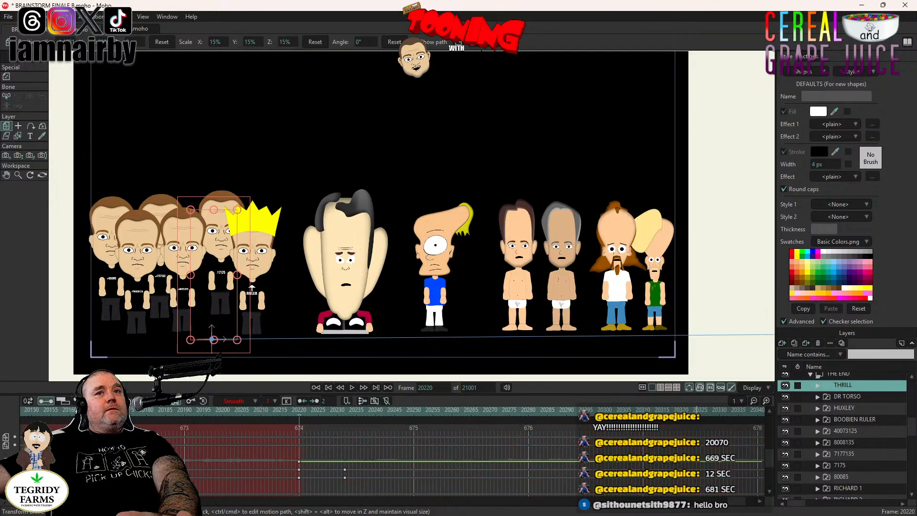
- Move the THRILL layer's ending fade-in keyframes to about frame 20234 and play back the scene from frame 20220
click(345, 470)
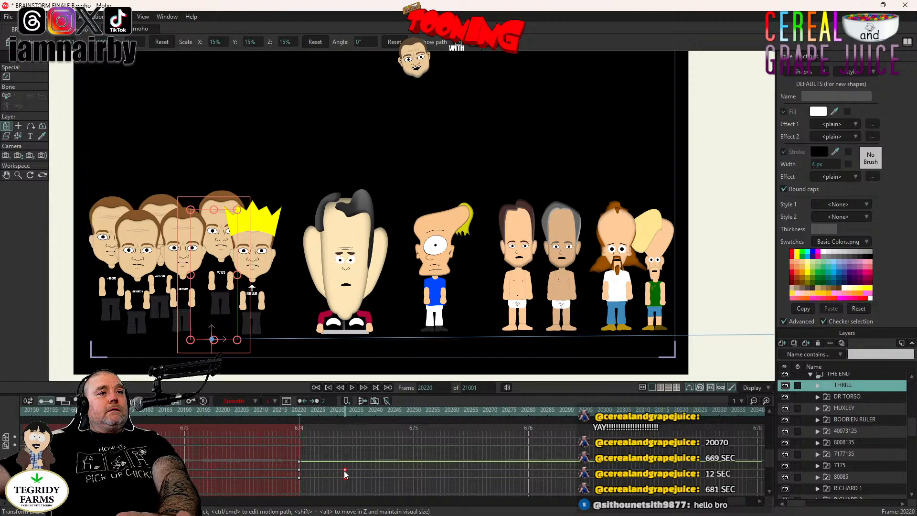
drag(347, 474, 353, 474)
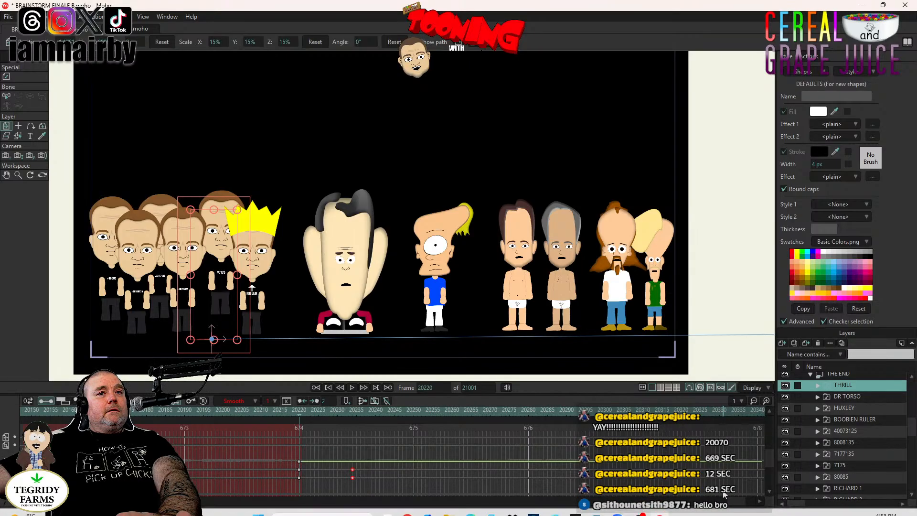
click(352, 386)
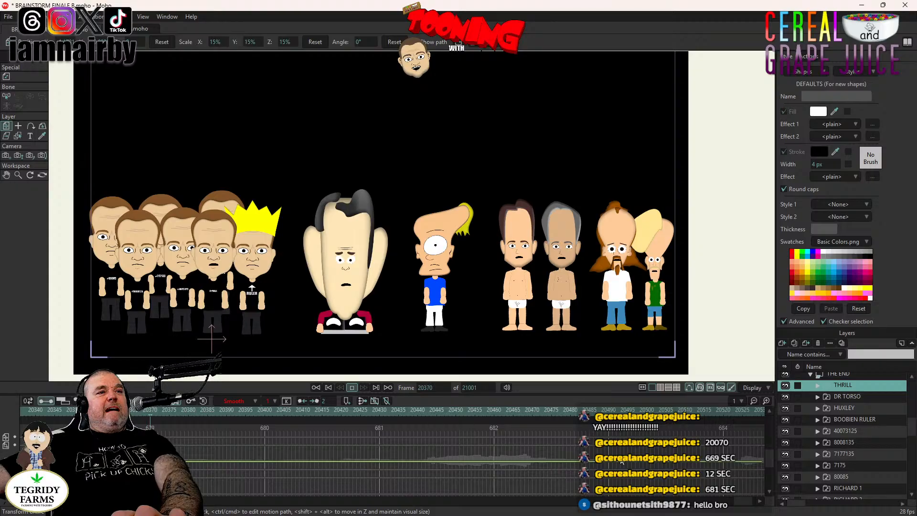
click(351, 386)
drag(740, 506, 735, 507)
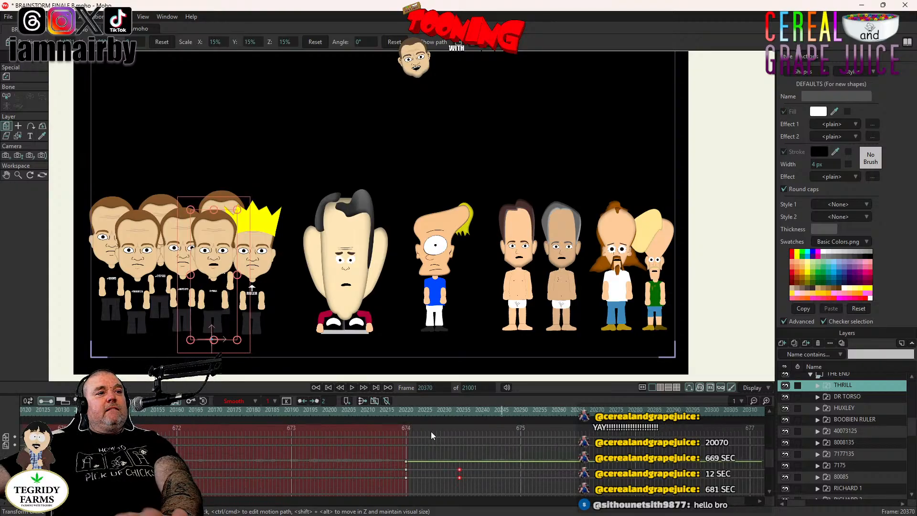
- At frame 20220, switch the MOUTHS layer inside the 80085 character's head to the A G H I K Q U H shape
click(409, 416)
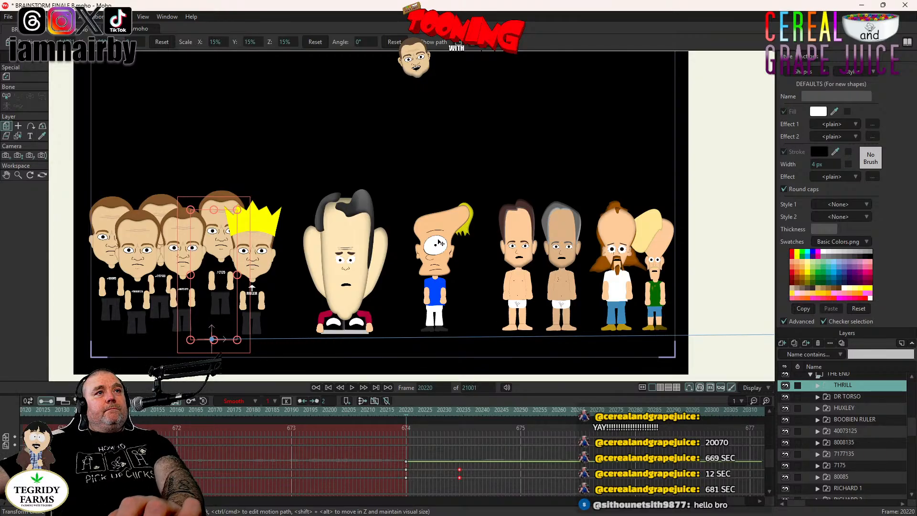
scroll(239, 266, up, 5)
scroll(239, 266, down, 6)
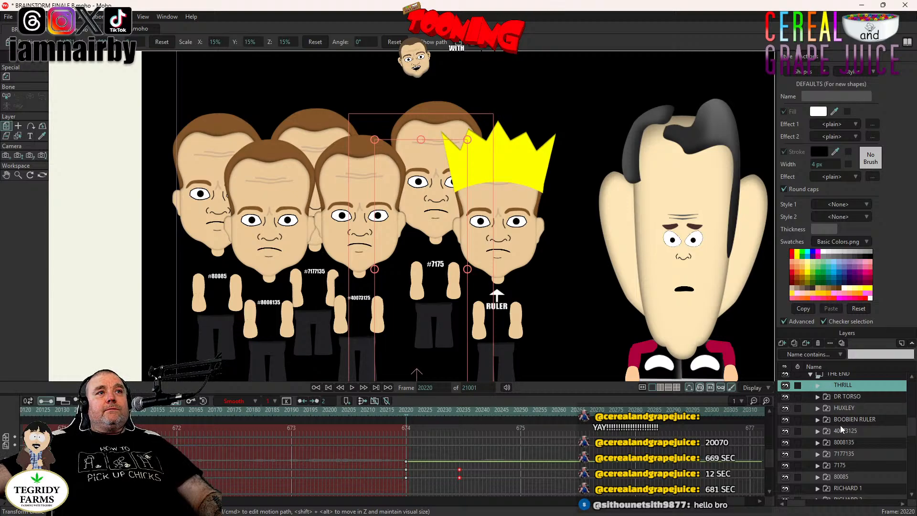
scroll(841, 425, down, 3)
scroll(834, 444, up, 1)
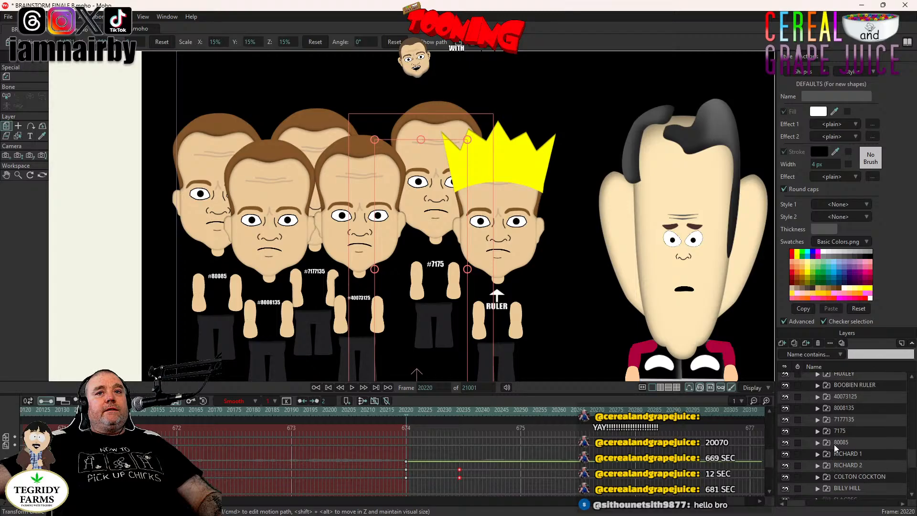
click(818, 444)
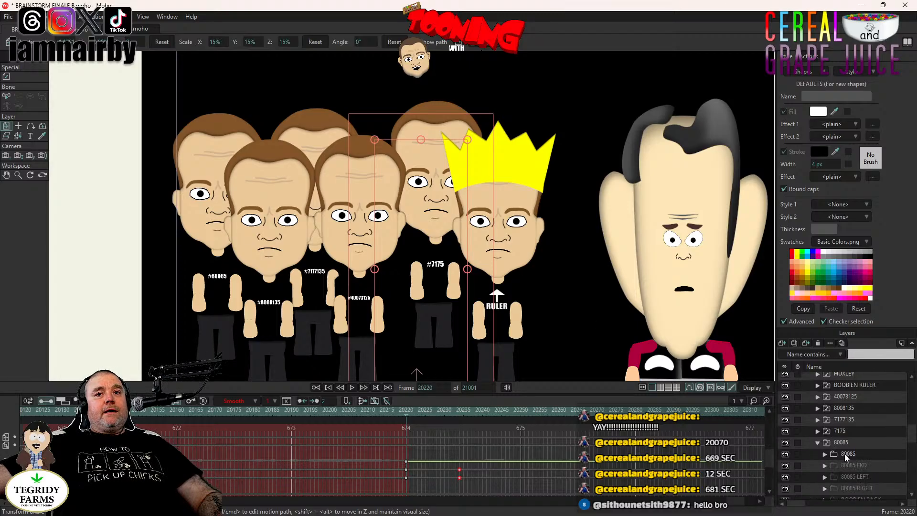
scroll(844, 454, down, 1)
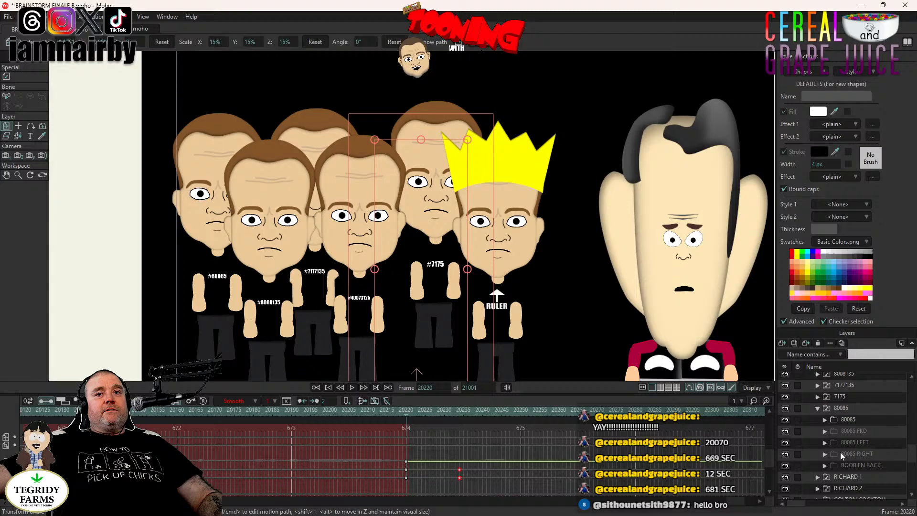
click(825, 419)
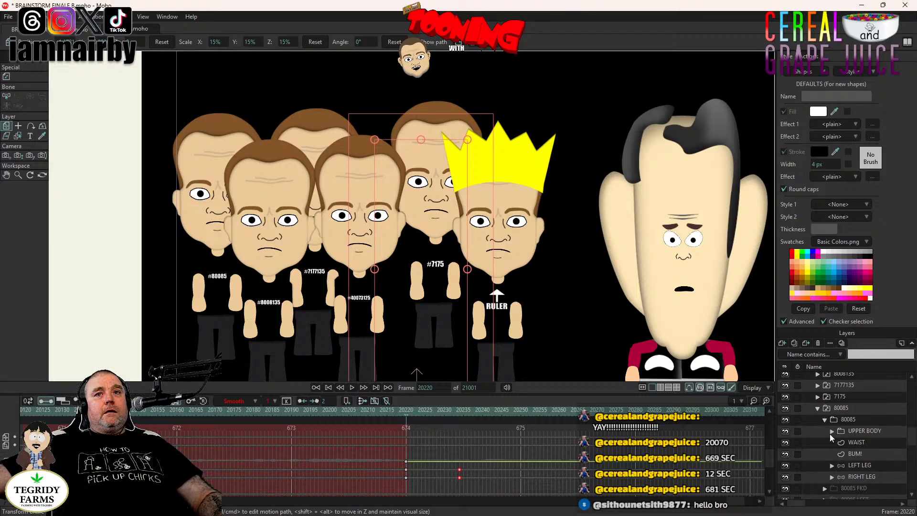
click(832, 432)
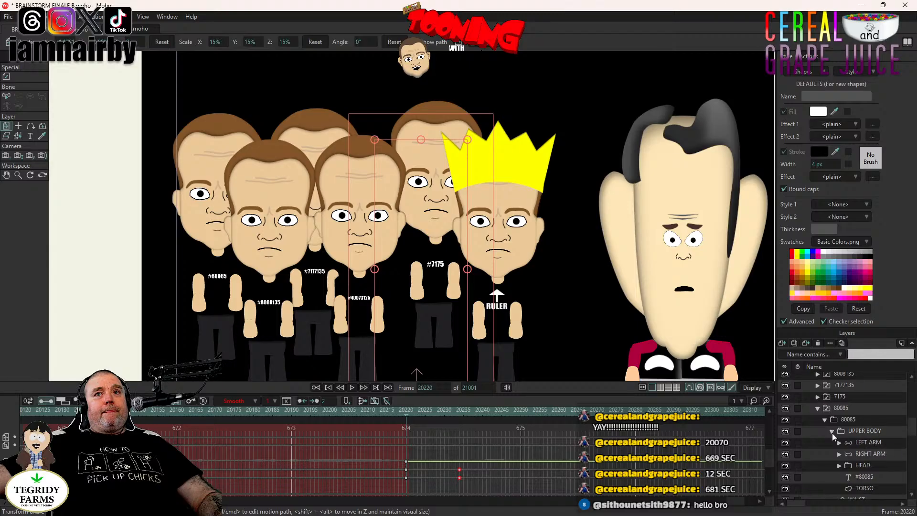
click(838, 465)
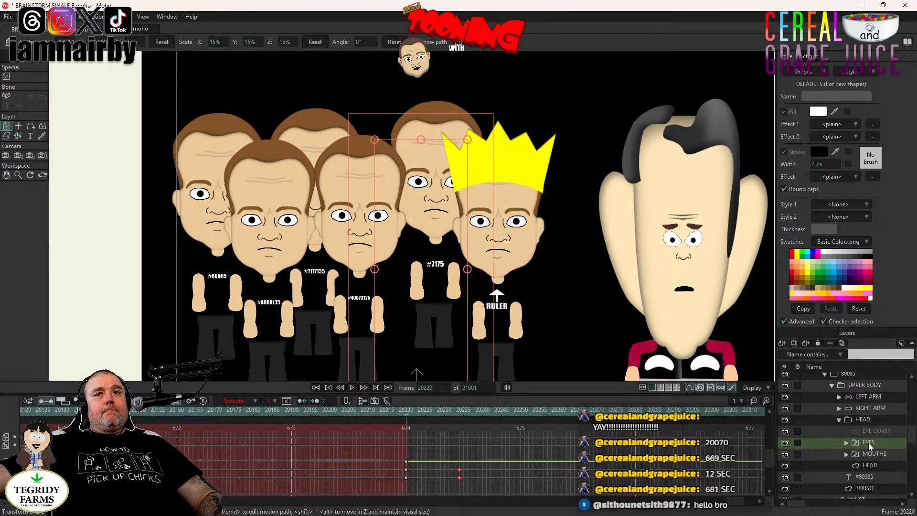
right_click(874, 452)
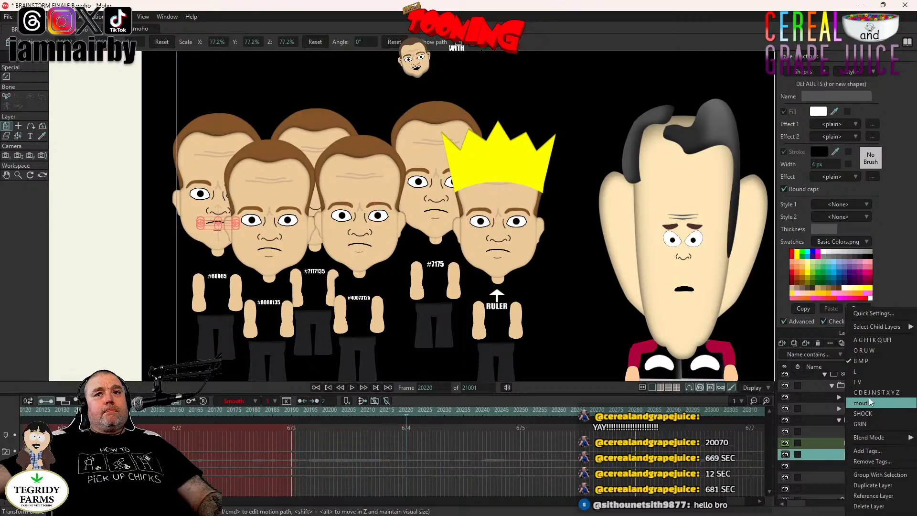
click(871, 341)
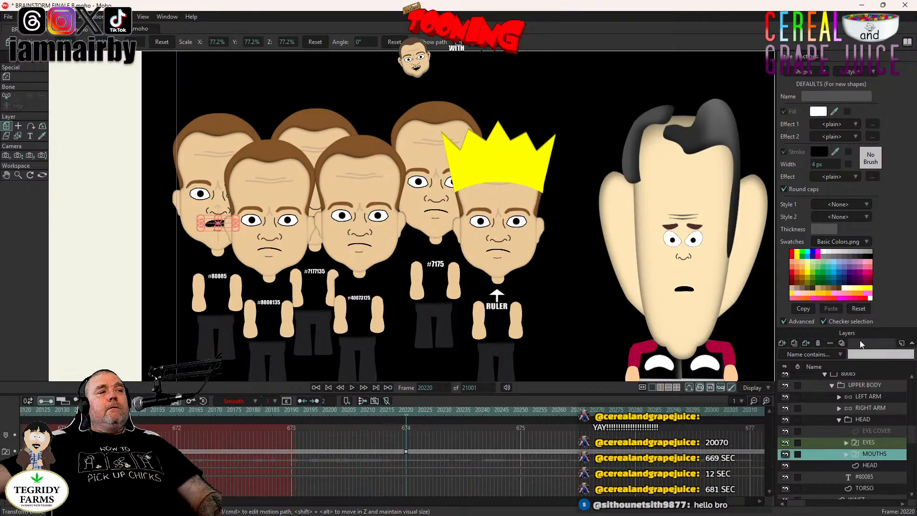
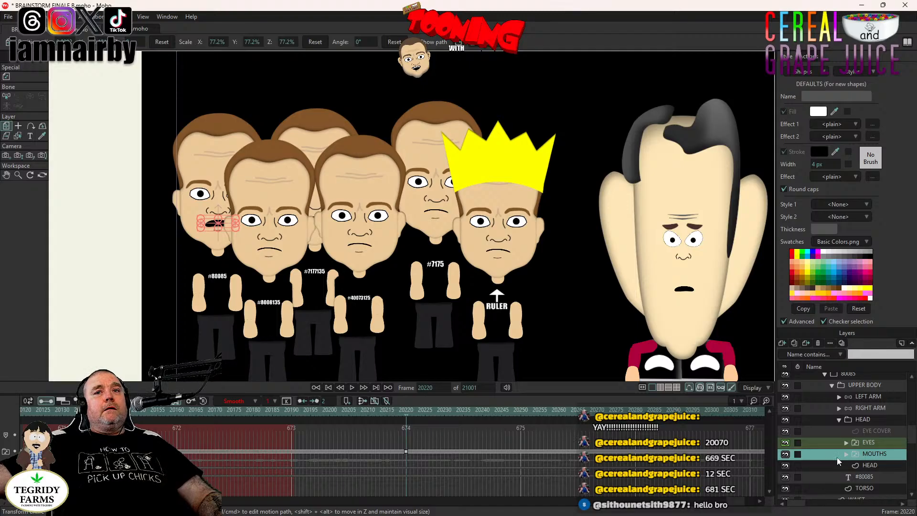
- Key the 80085 character's LEFT ARM bones at frame 20219 and swing the arm slightly outward at frame 20220
click(860, 400)
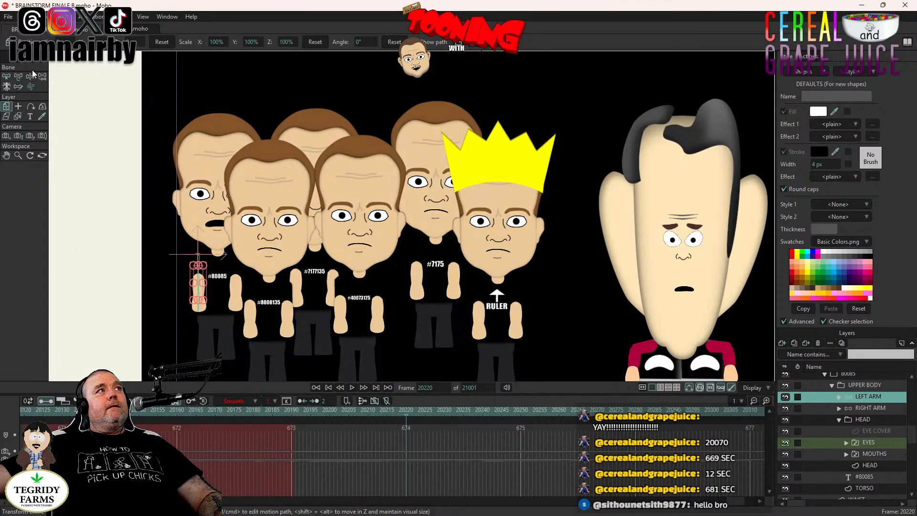
key(z)
scroll(245, 301, up, 2)
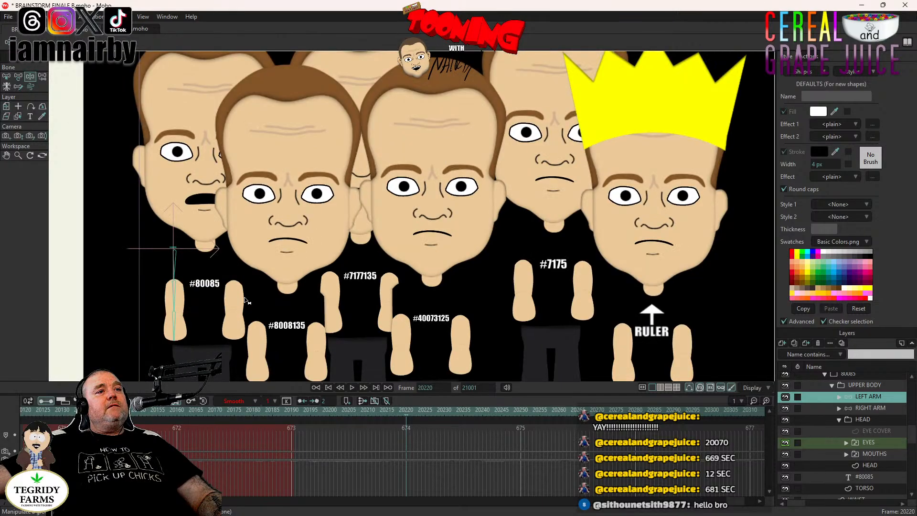
click(175, 296)
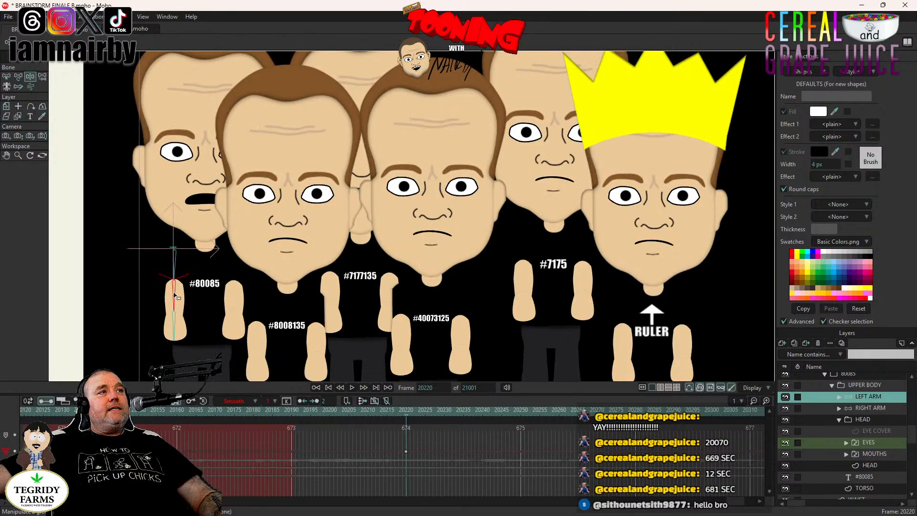
drag(414, 504, 402, 452)
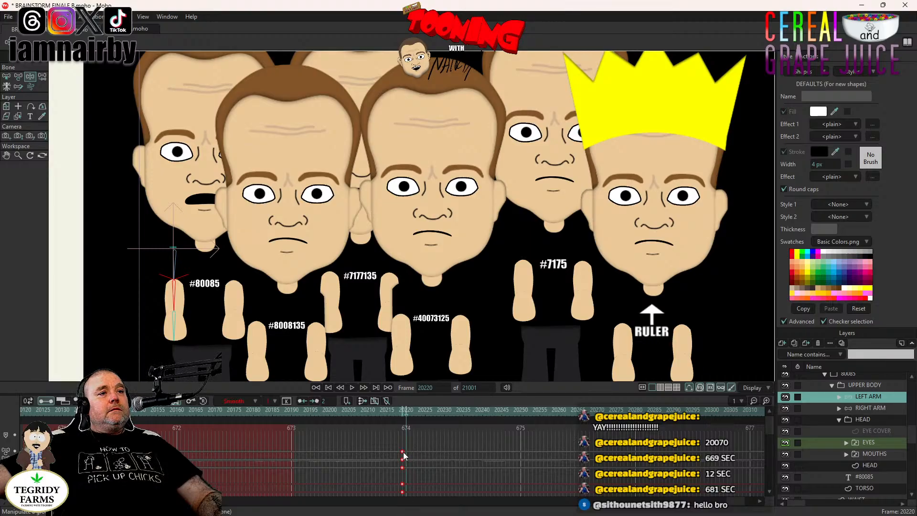
click(432, 458)
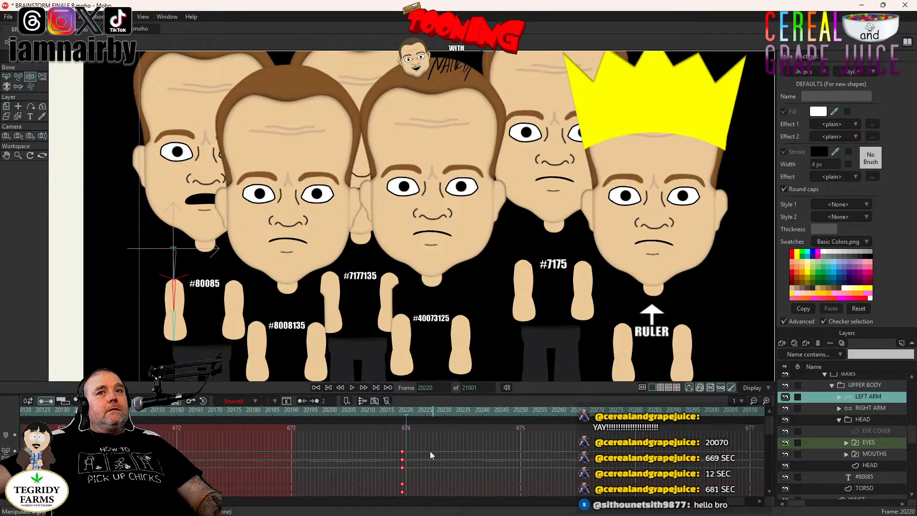
drag(178, 308, 167, 337)
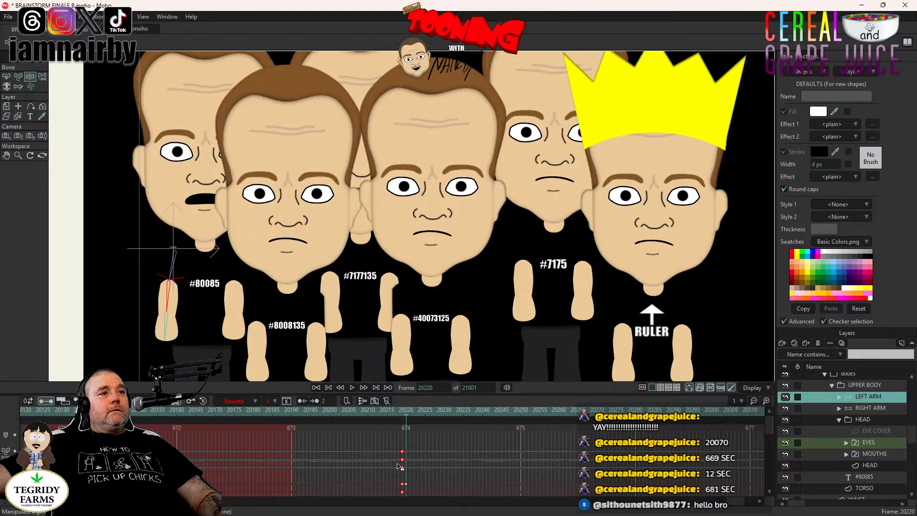
- Move the 80085 character's LEFT ARM keyframes from frames 20219–20220 to about frames 20189–20190
drag(414, 450, 404, 503)
drag(405, 457, 381, 459)
drag(283, 464, 288, 465)
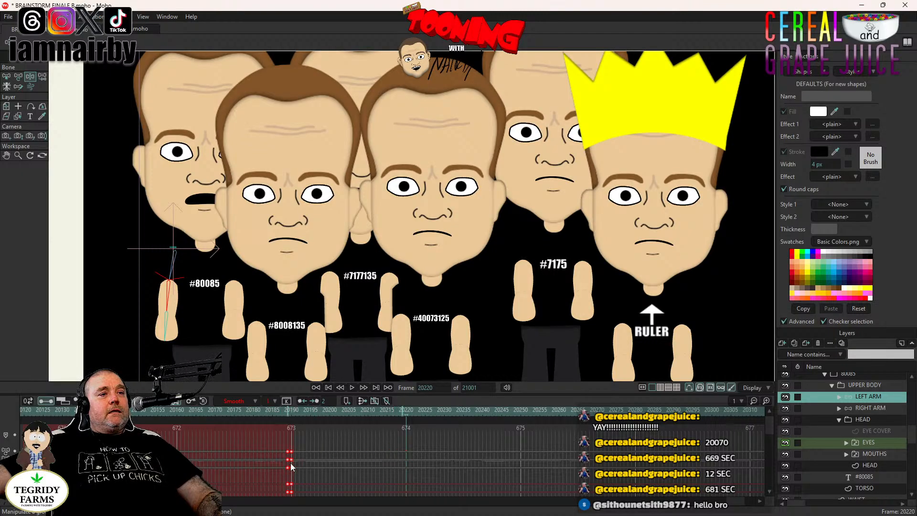
- Key the 80085 character's RIGHT ARM bones at frame 20219 and swing the arm slightly outward at frame 20220
click(864, 410)
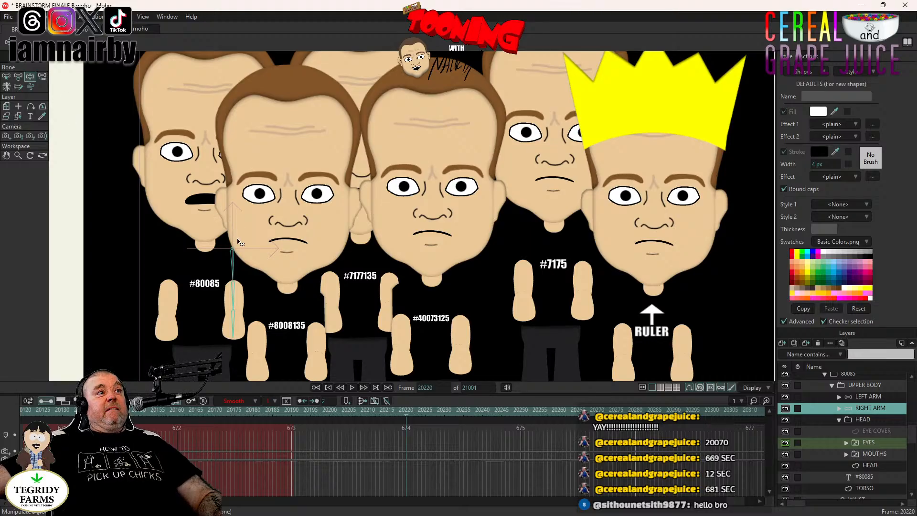
click(237, 300)
drag(409, 485, 409, 487)
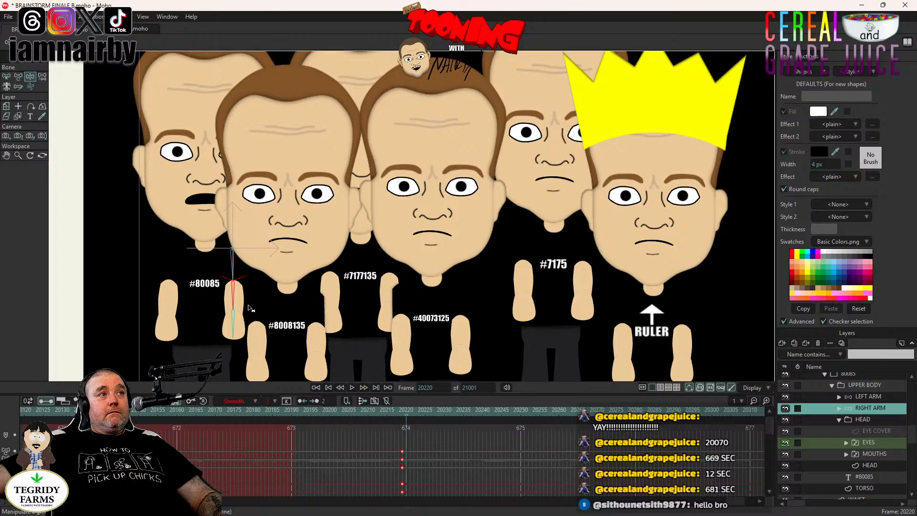
drag(234, 318, 245, 338)
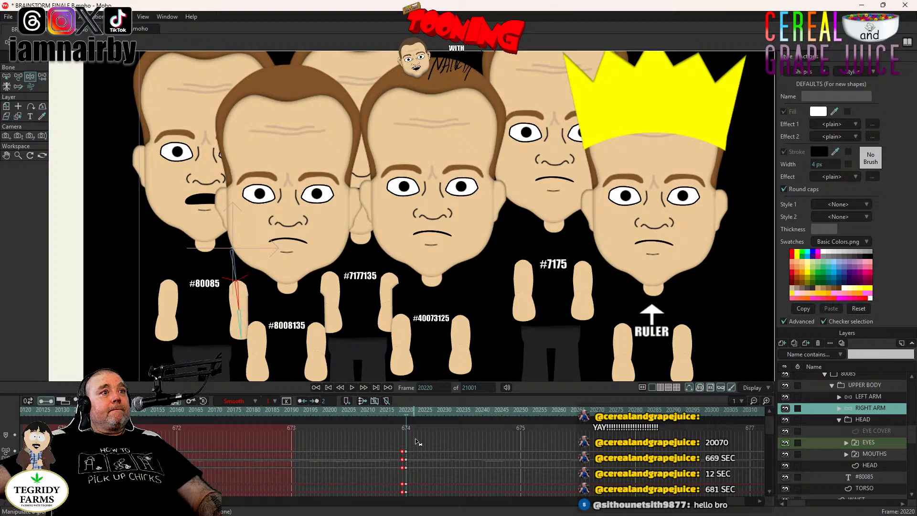
- Move the 80085 character's RIGHT ARM keyframes from frames 20219–20220 to about frames 20189–20190
click(404, 459)
drag(402, 452, 381, 453)
drag(279, 468, 289, 468)
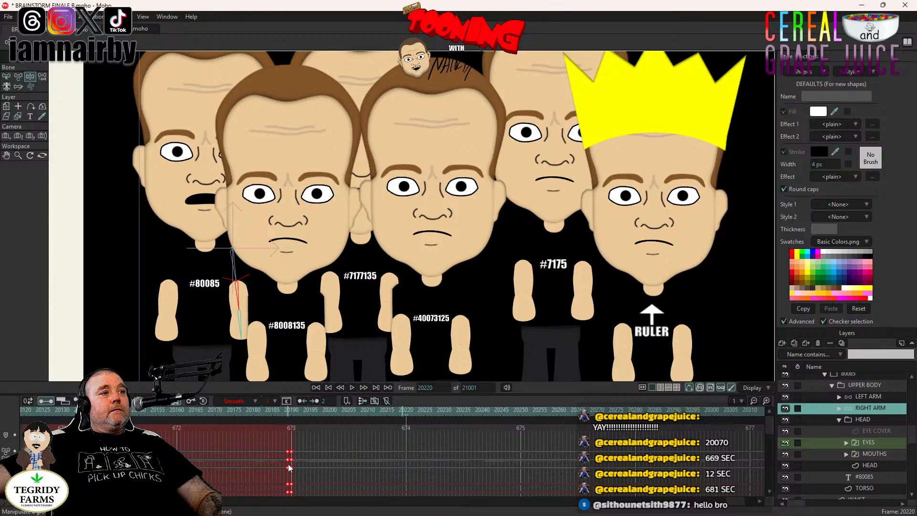
- Key the current position and scale of the 80085 character's MOUTHS layer at frame 20219
click(861, 454)
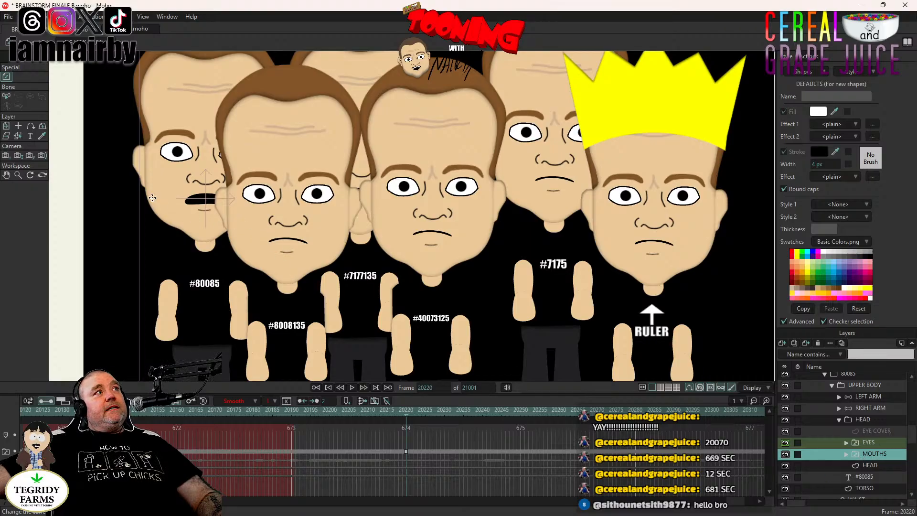
click(6, 126)
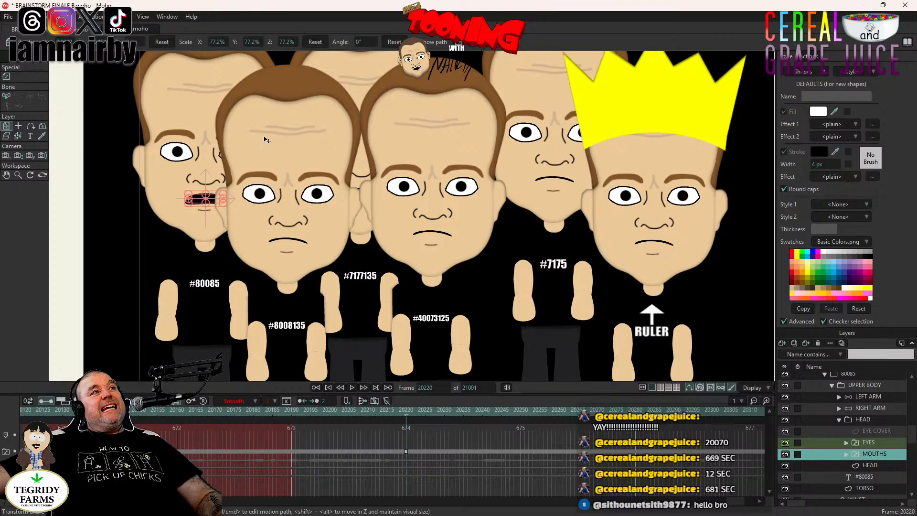
scroll(264, 139, up, 2)
scroll(200, 229, up, 2)
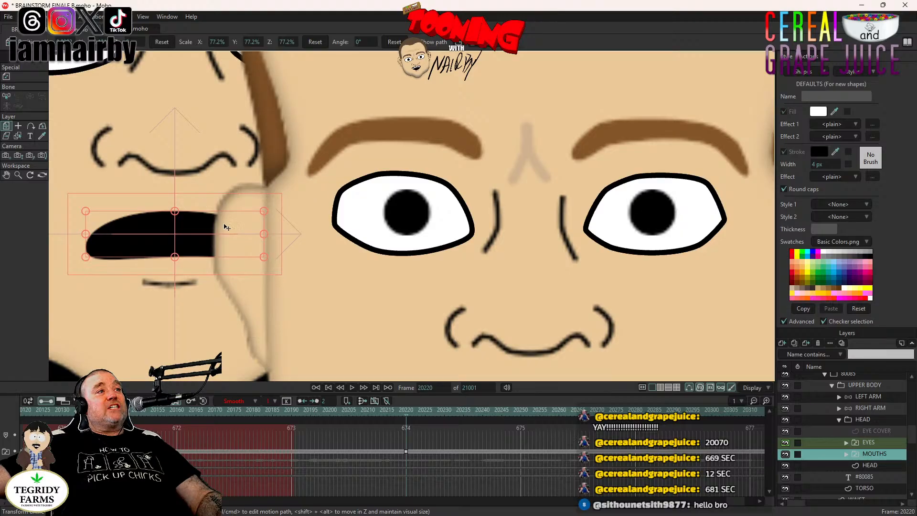
drag(227, 230, 227, 230)
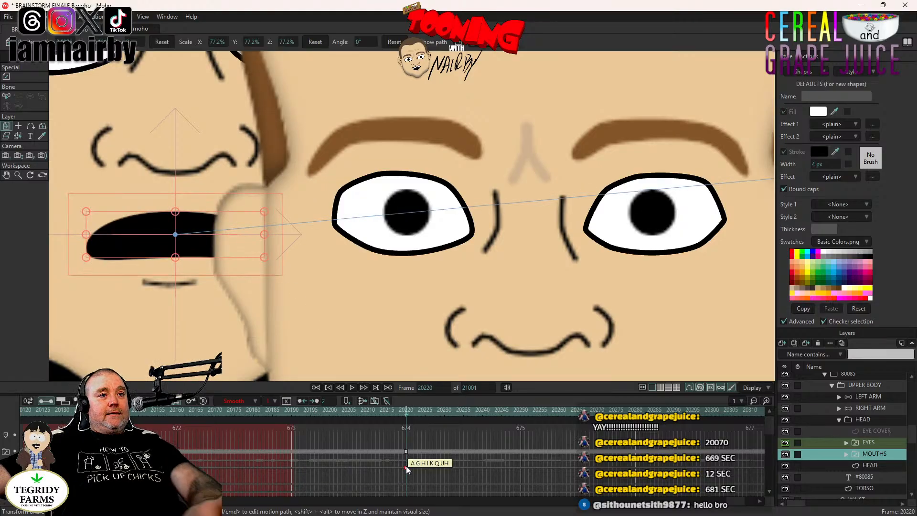
key(ctrl+z)
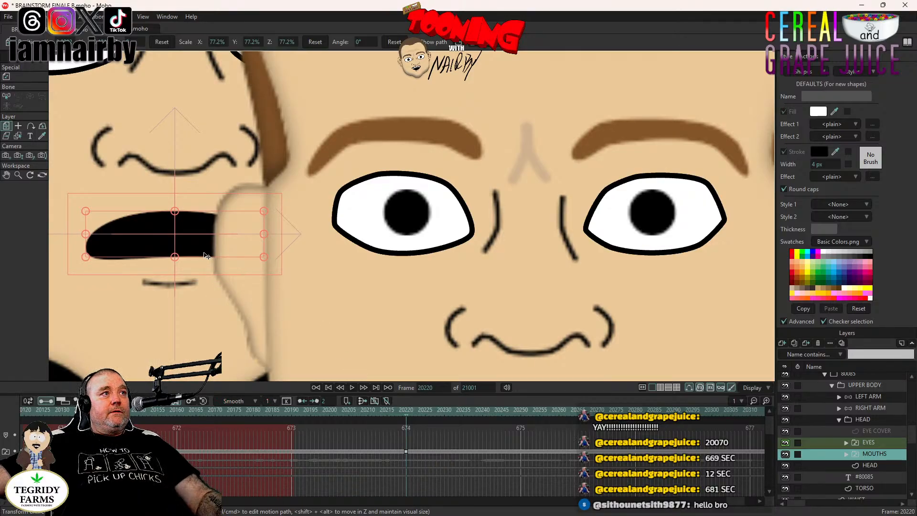
drag(206, 256, 206, 256)
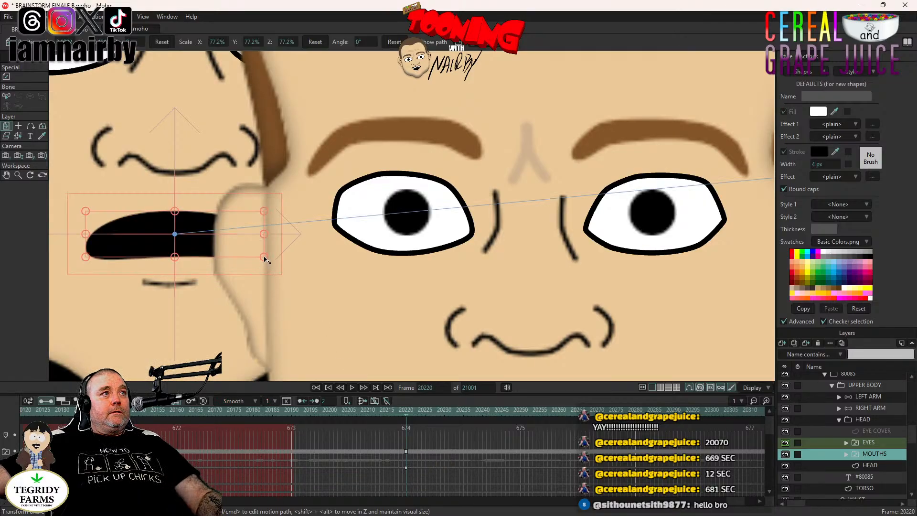
drag(265, 258, 265, 259)
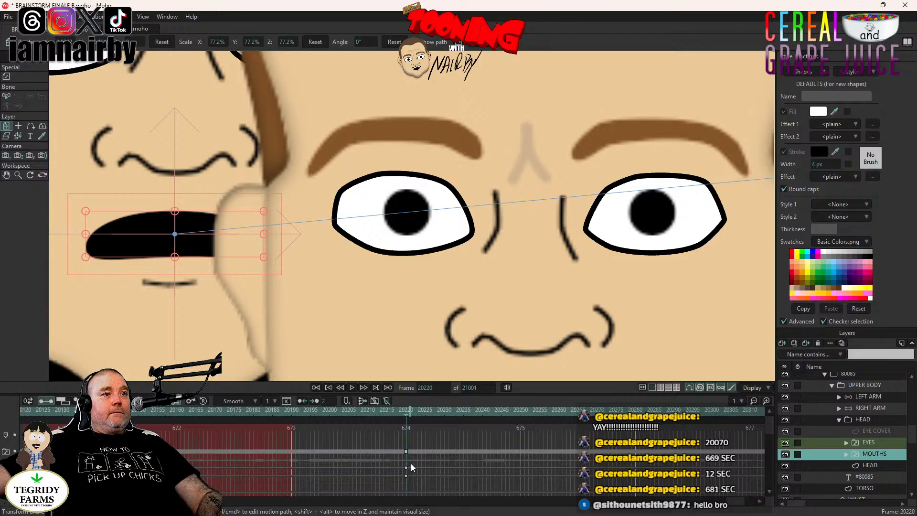
mouse_move(412, 464)
mouse_down()
mouse_move(396, 480)
mouse_move(404, 468)
mouse_up()
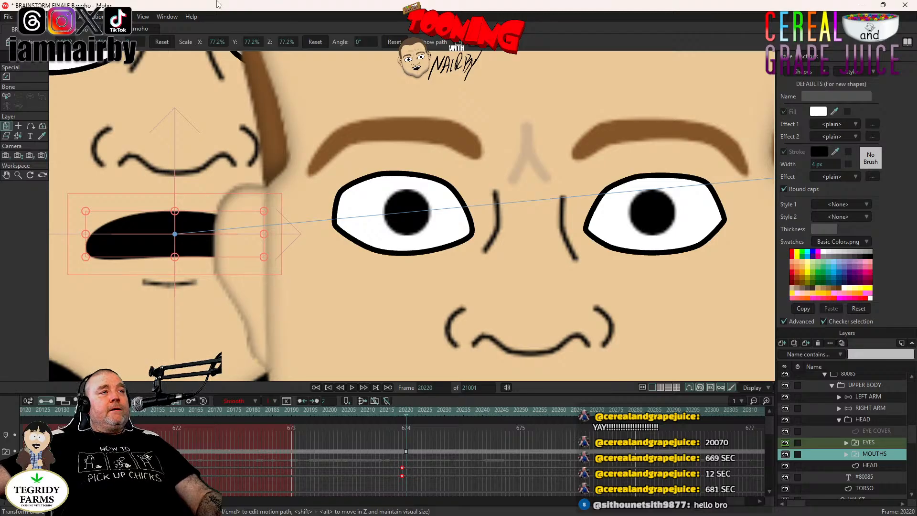
- Scale the 80085 character's mouth down to about 61.1% at frame 20220
drag(269, 216, 243, 221)
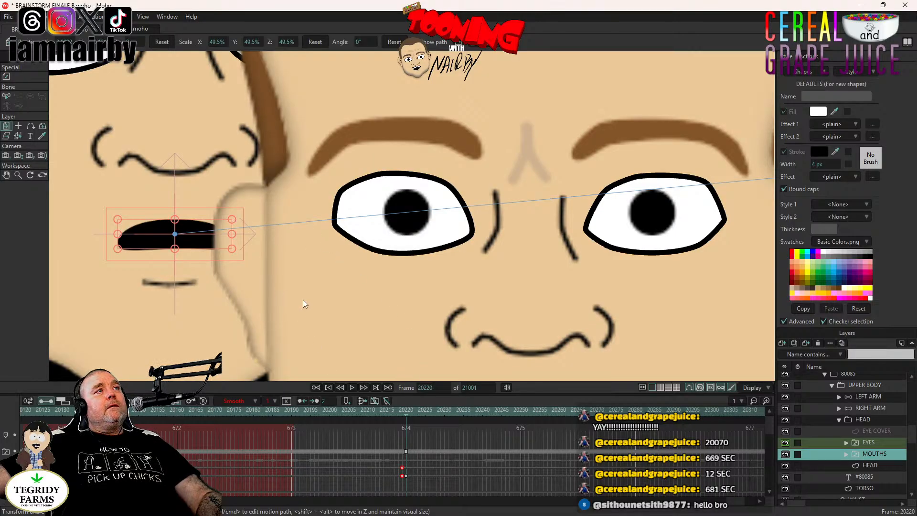
scroll(297, 269, down, 3)
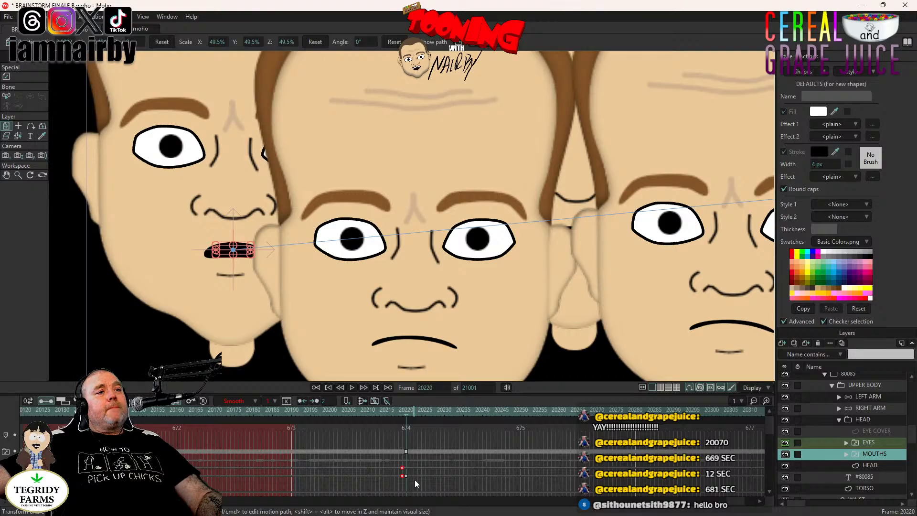
scroll(232, 245, up, 5)
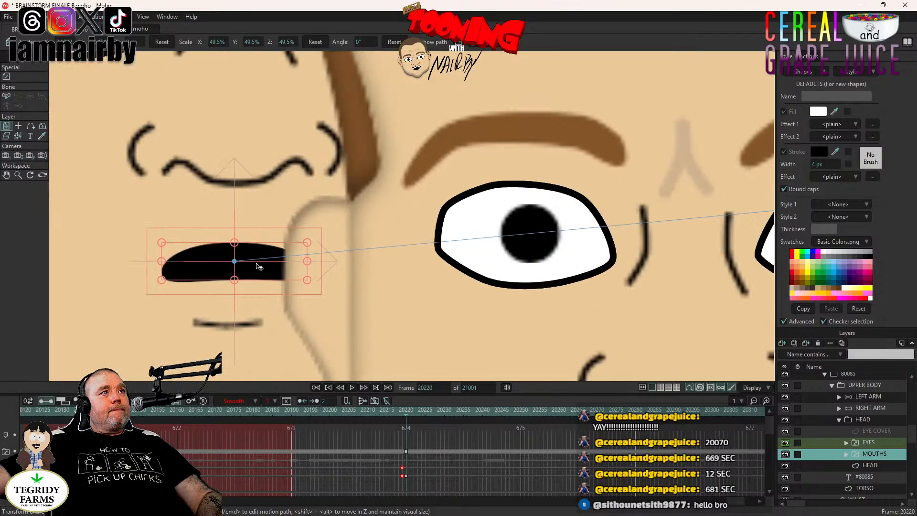
drag(307, 281, 311, 291)
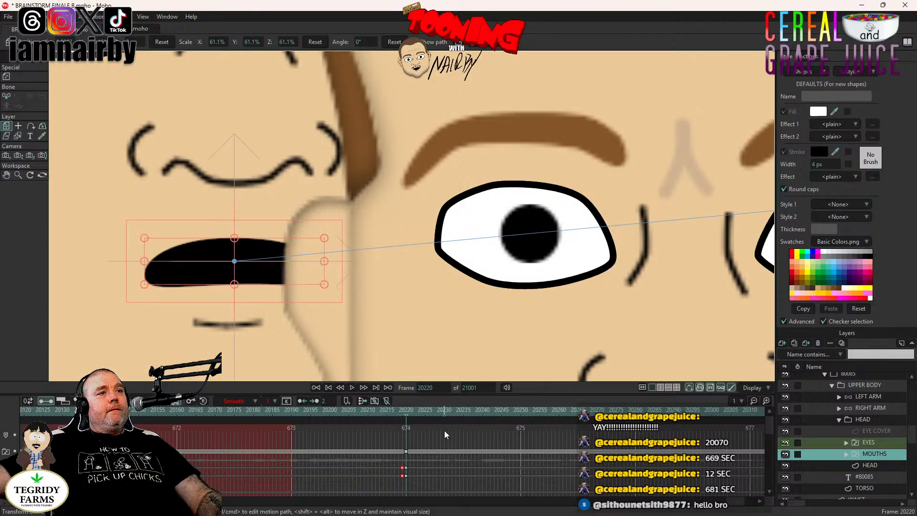
- Move the 80085 MOUTHS layer's transform keyframes back to about frames 20189–20190, leaving the mouth-shape switch key at frame 20220
click(403, 468)
drag(404, 472, 288, 474)
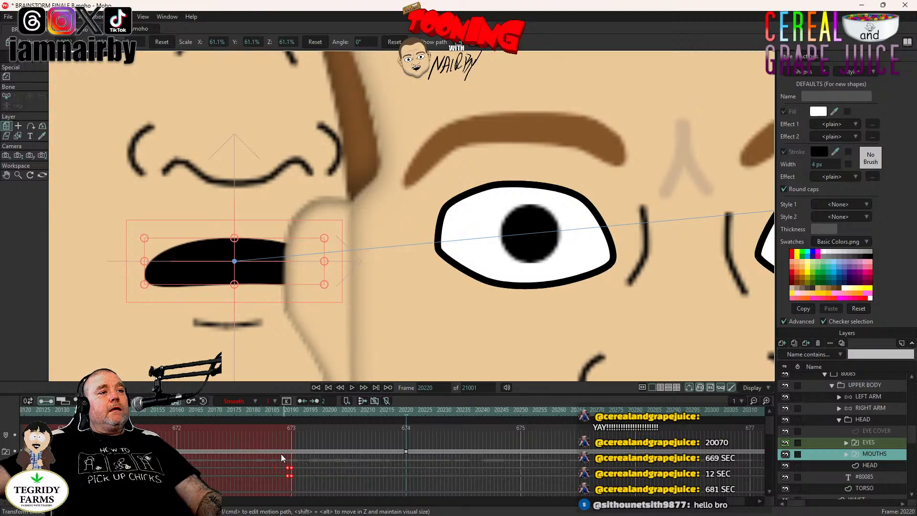
scroll(387, 279, down, 3)
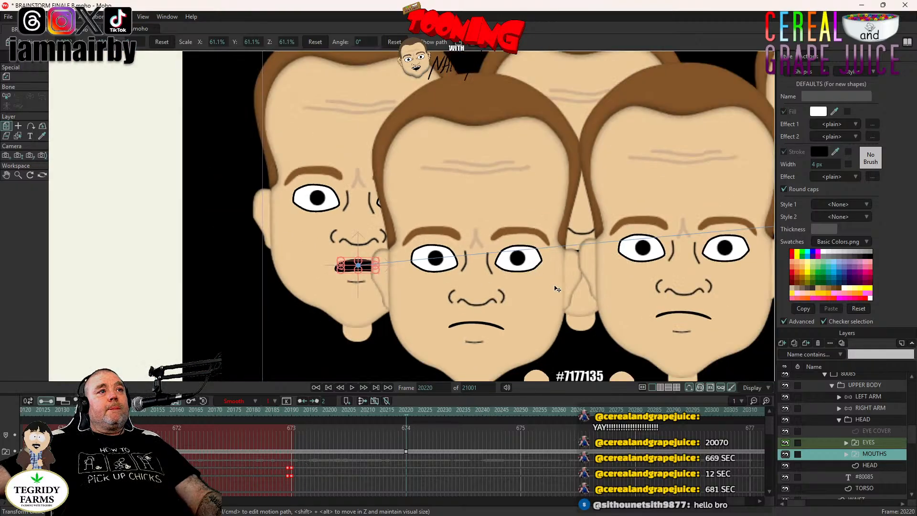
- Collapse the 80085 character's layer group and expand the 7175 character's group
scroll(842, 429, up, 2)
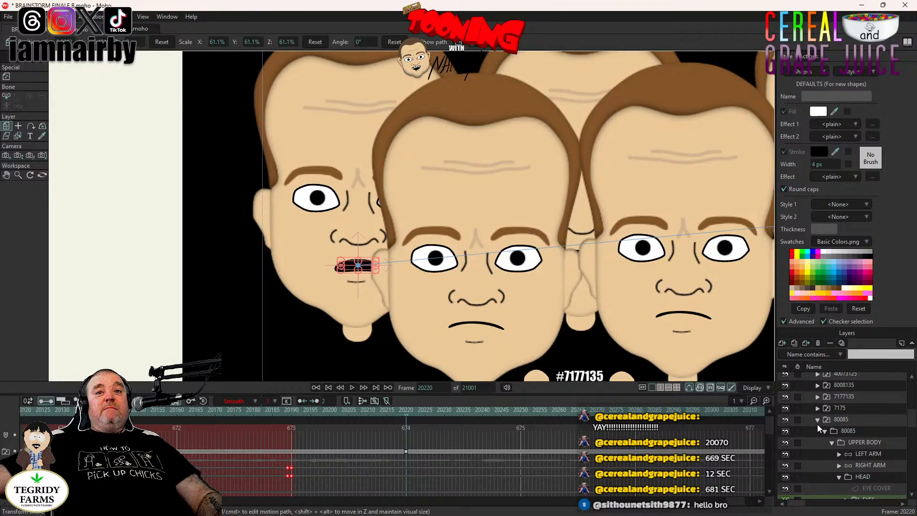
click(817, 419)
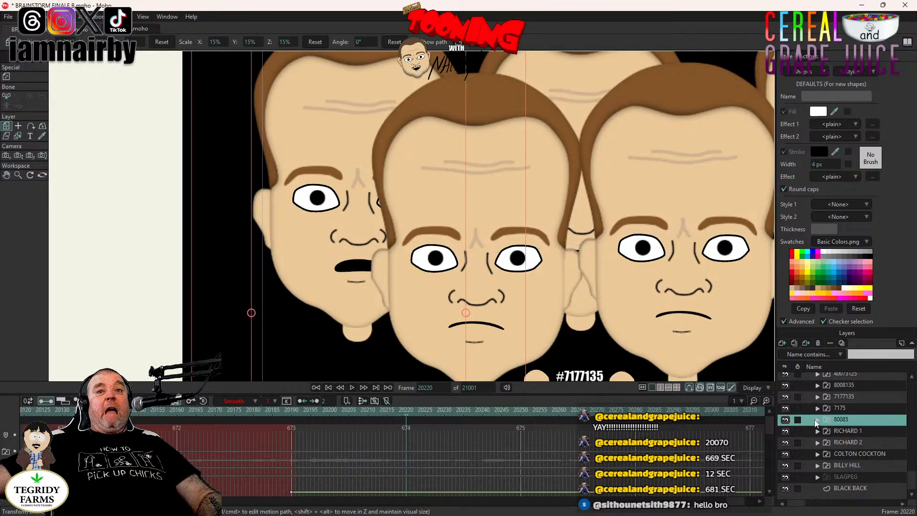
click(817, 408)
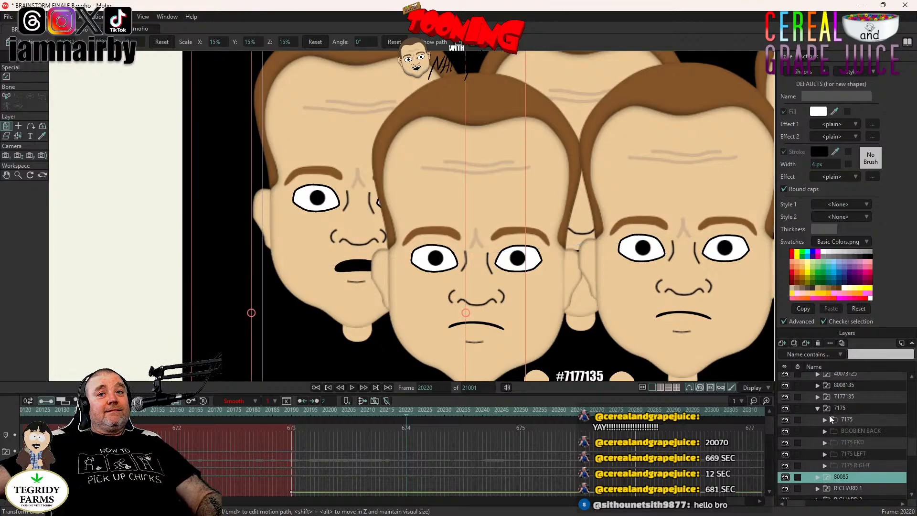
scroll(540, 277, down, 3)
drag(570, 296, 402, 271)
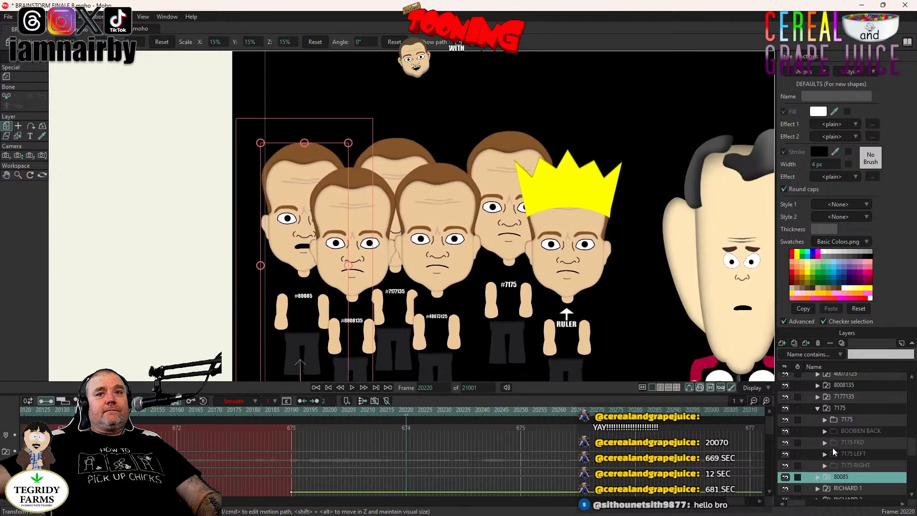
click(845, 409)
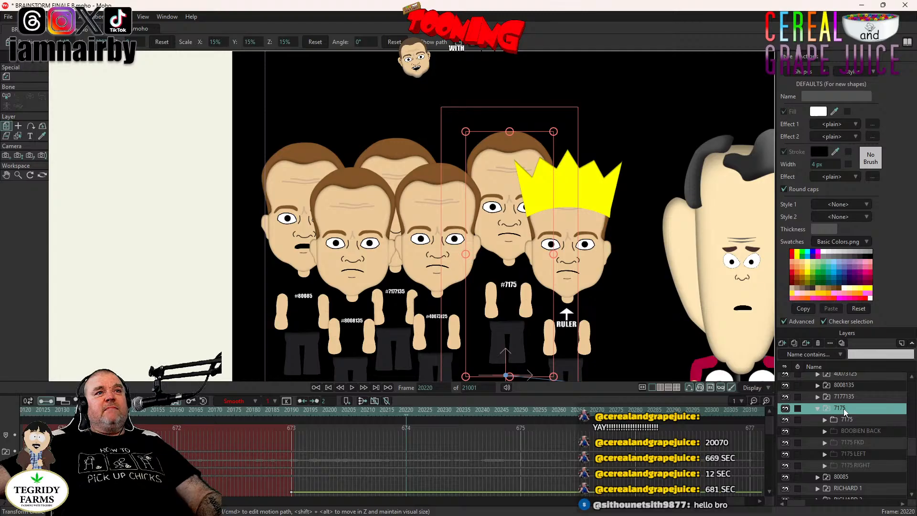
click(817, 408)
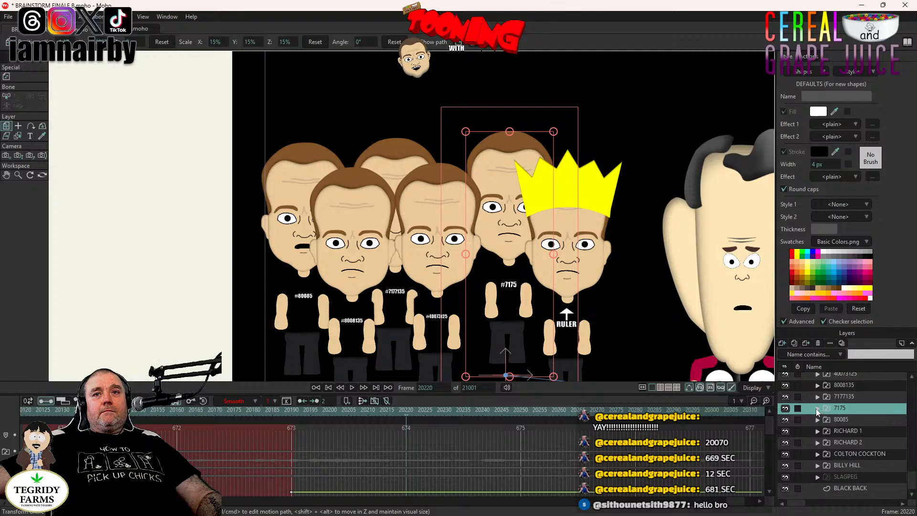
click(817, 408)
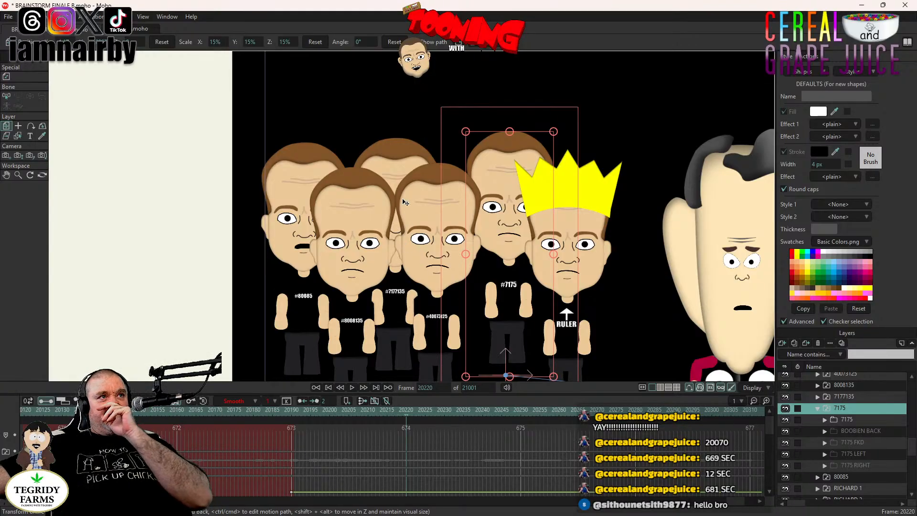
- At frame 20220, switch the MOUTHS layer inside the 7175 character's head to the A G H I K Q U H shape
click(825, 419)
scroll(856, 463, down, 2)
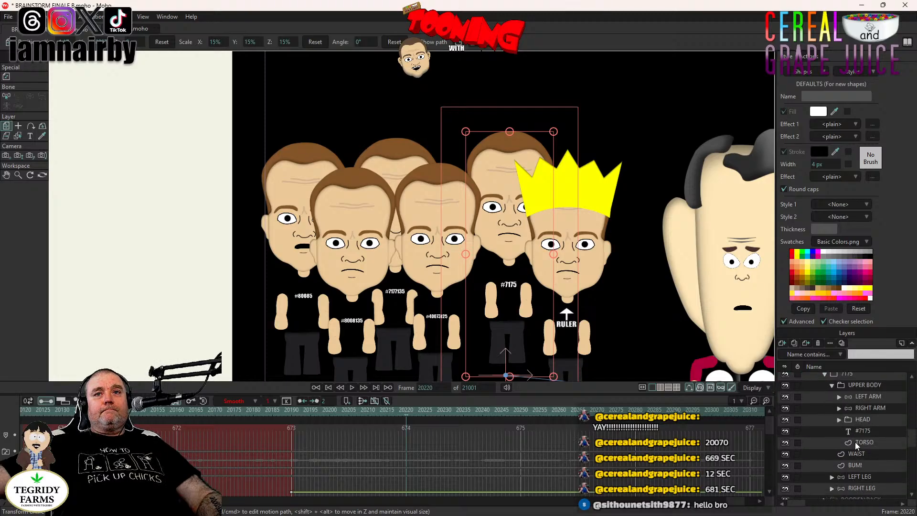
click(869, 439)
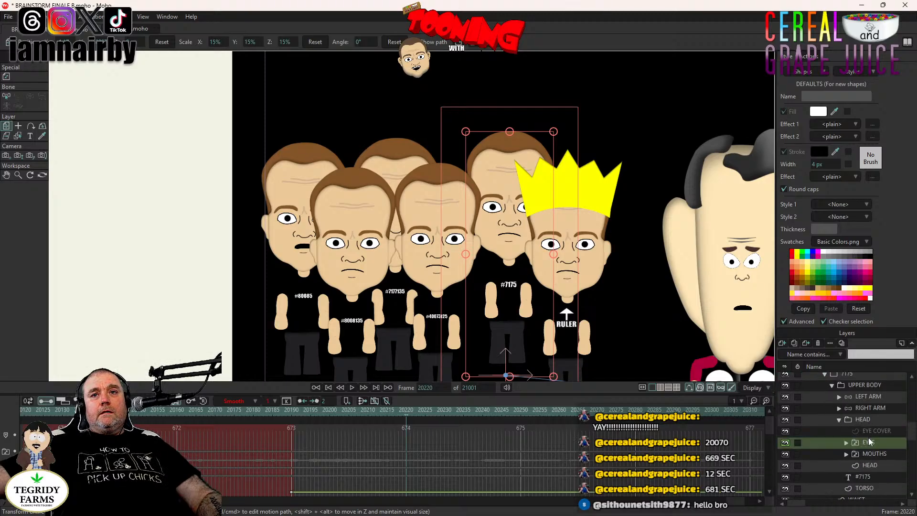
right_click(870, 455)
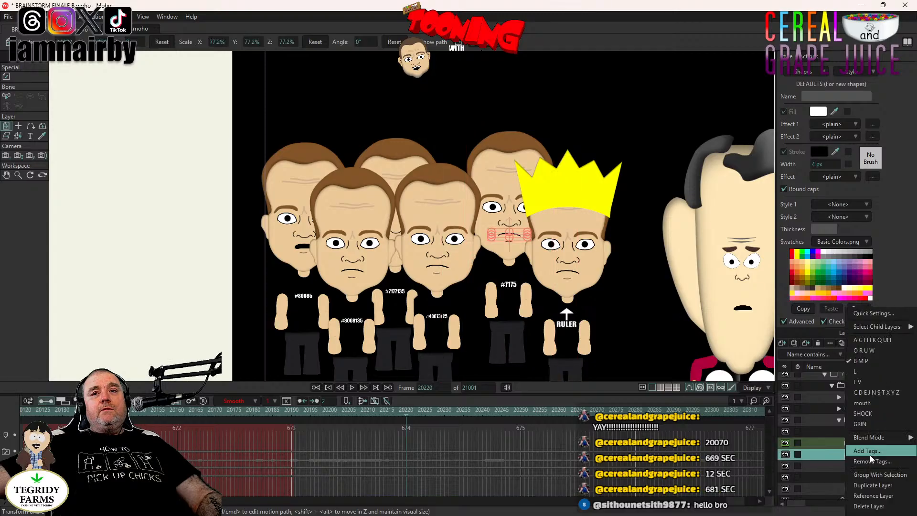
click(867, 340)
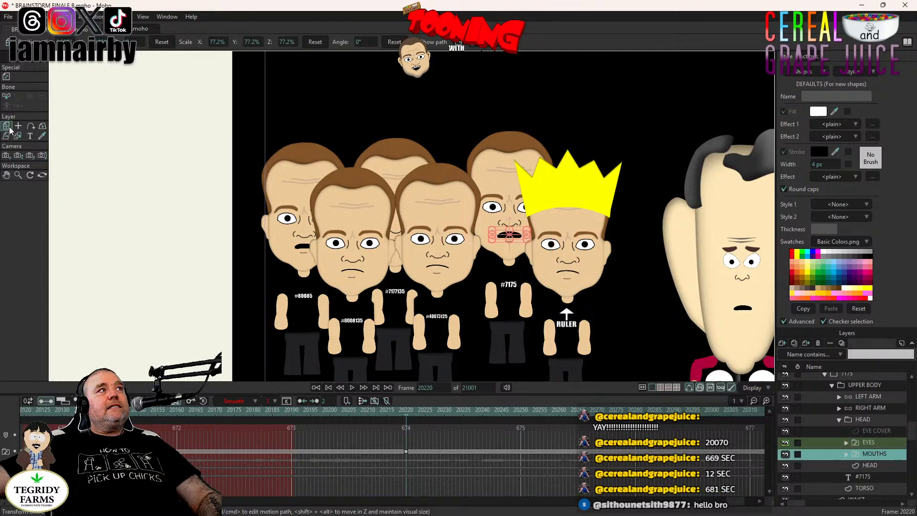
- Key the 7175 character's MOUTHS transform at frame 20219 and scale the mouth down to about 61.9% at frame 20220
scroll(554, 270, up, 10)
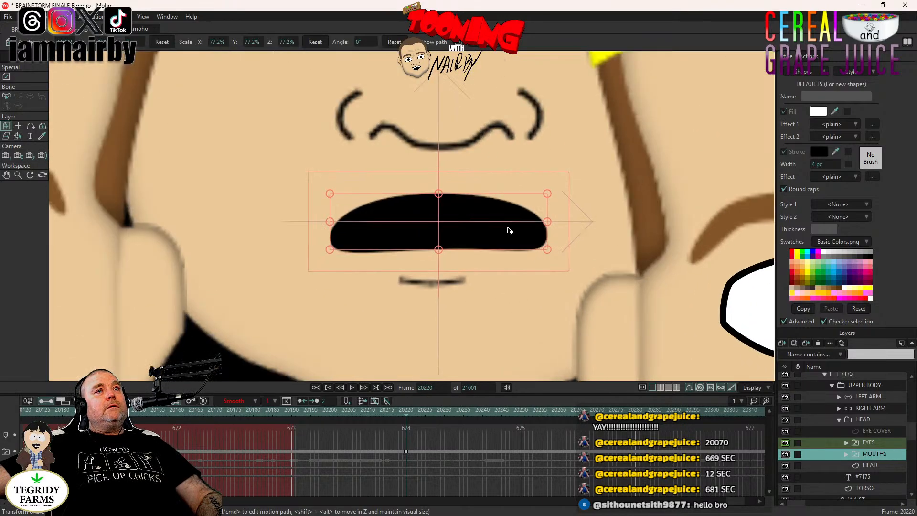
drag(509, 228, 509, 228)
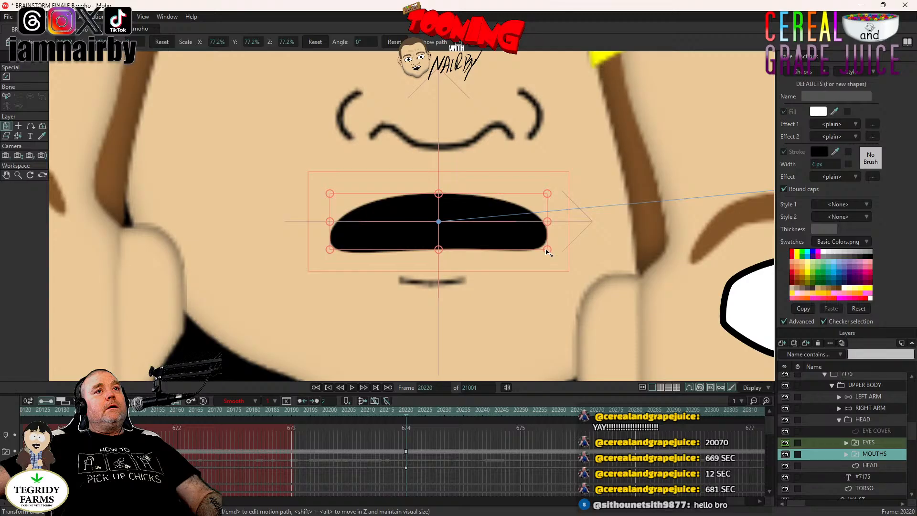
click(547, 251)
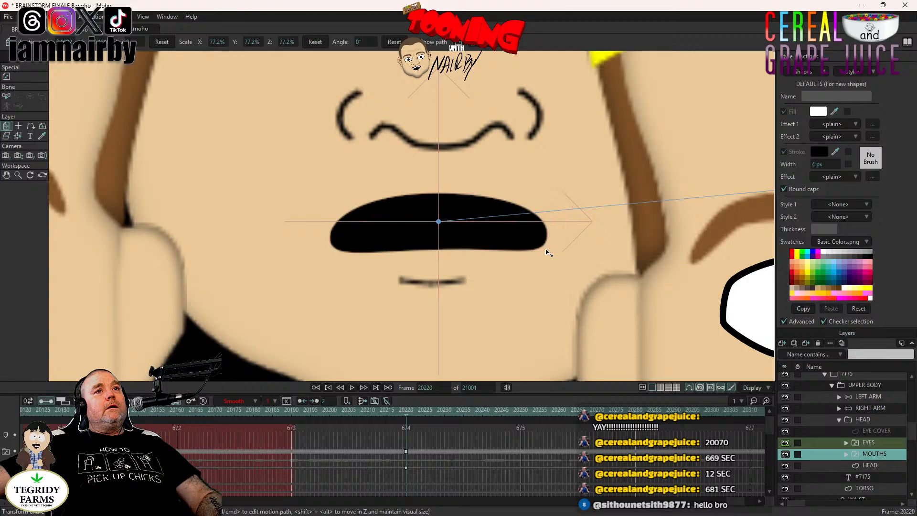
click(406, 469)
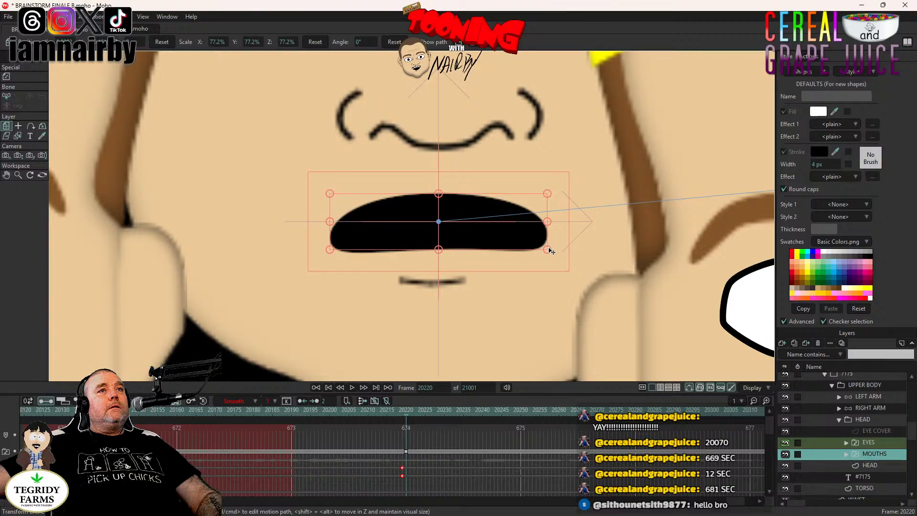
drag(550, 250, 535, 243)
scroll(535, 243, down, 3)
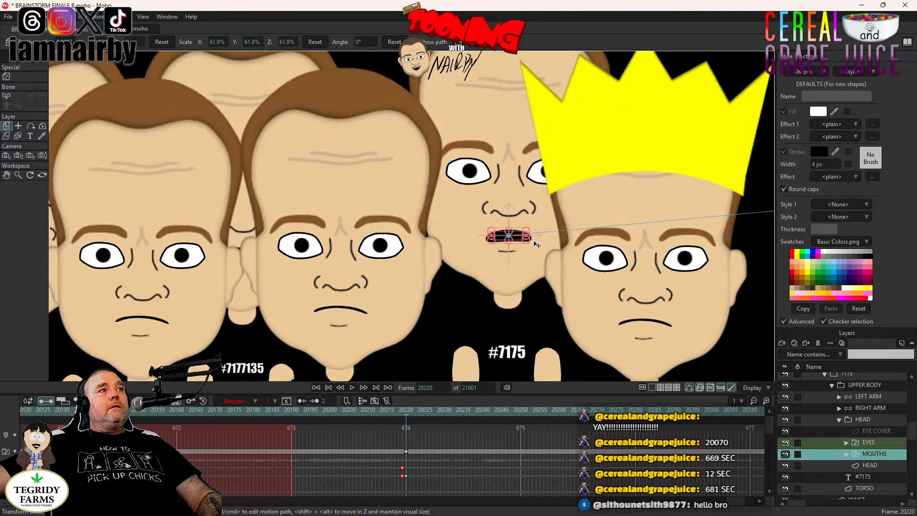
- Scale the 7175 character's mouth down further to about 52.2% at frame 20220
scroll(537, 244, up, 3)
click(529, 238)
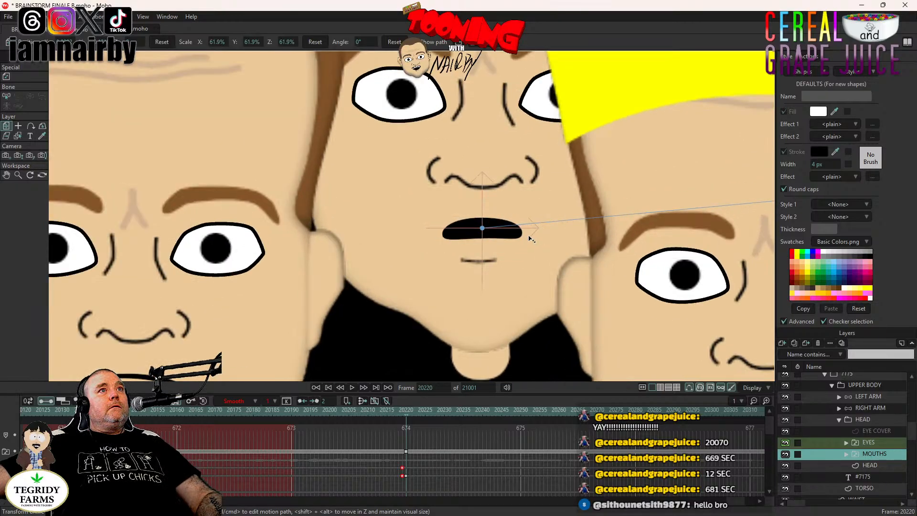
drag(529, 239, 530, 239)
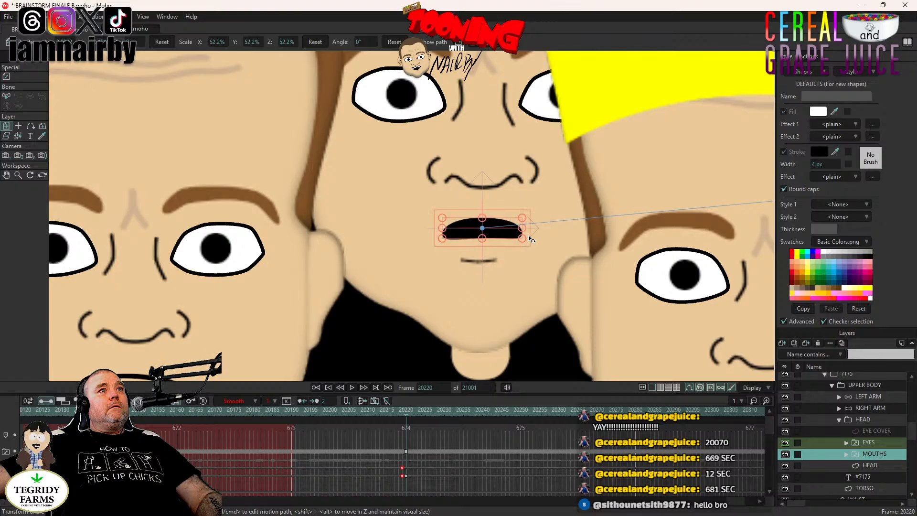
- Move the 7175 MOUTHS layer's transform keyframes back to about frames 20187–20188, leaving the mouth-shape switch key at frame 20220
scroll(531, 239, down, 3)
scroll(482, 314, up, 3)
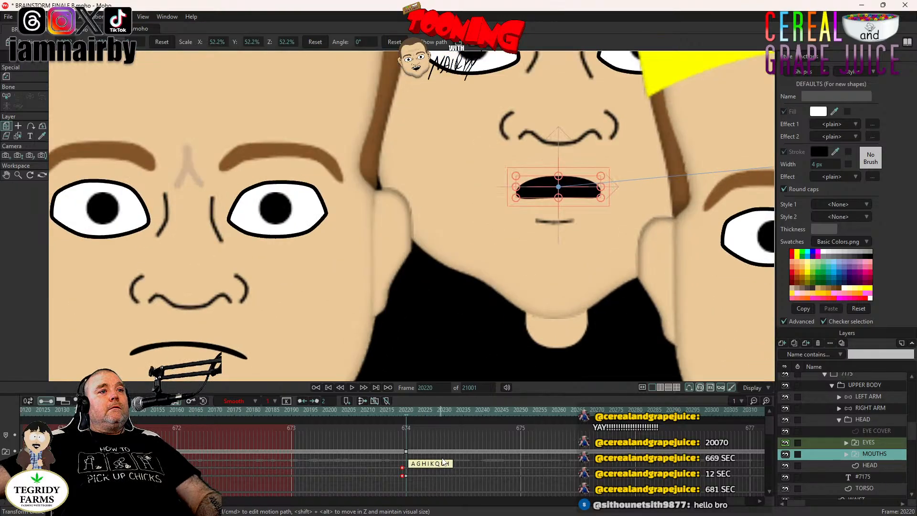
drag(410, 467, 280, 474)
scroll(518, 262, down, 2)
scroll(519, 262, down, 2)
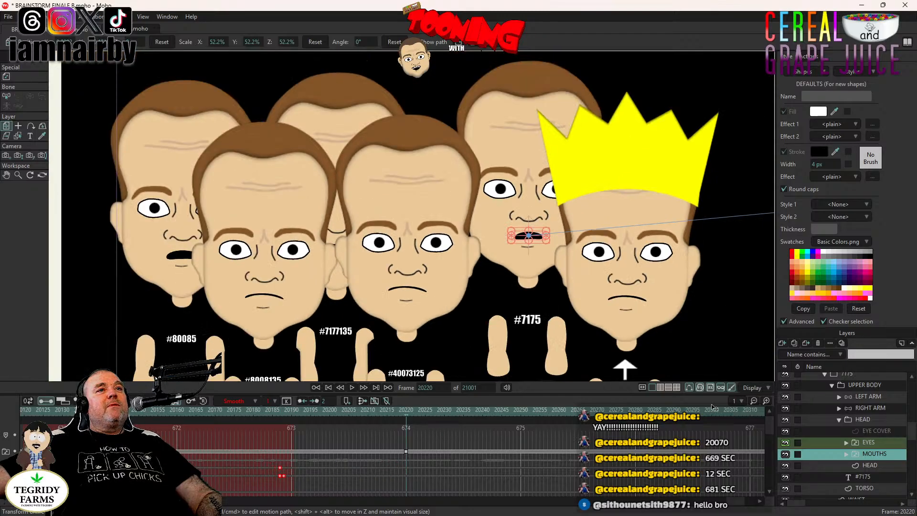
- Key the bones of the 7175 character's LEFT ARM in its starting pose at frame 20219
click(868, 397)
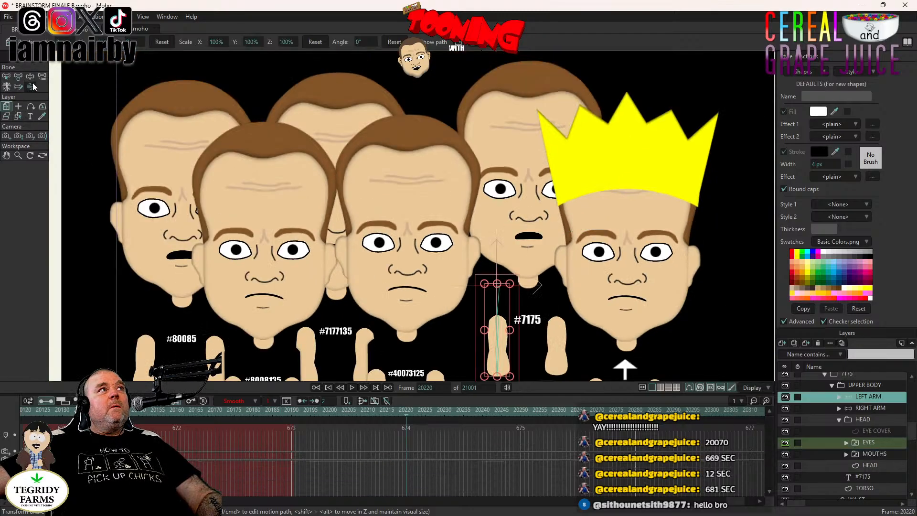
click(498, 339)
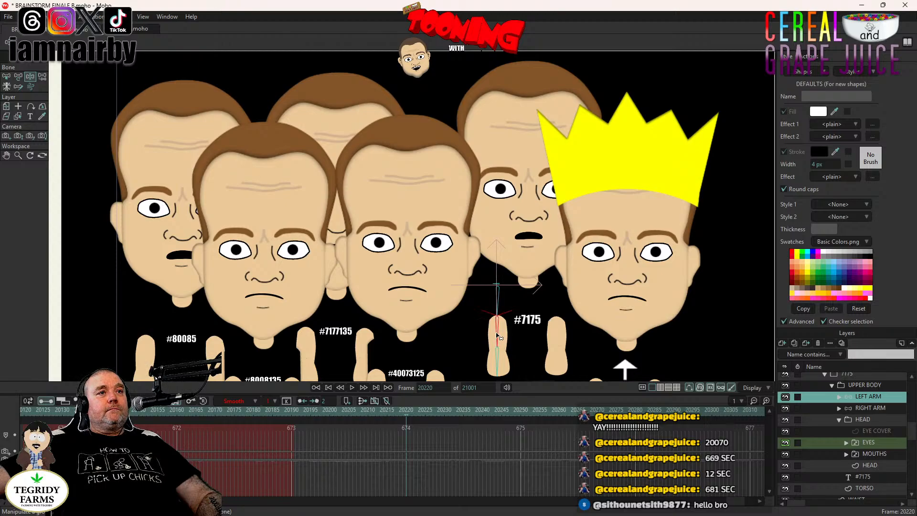
scroll(419, 462, up, 3)
drag(414, 446, 399, 503)
drag(406, 453, 402, 453)
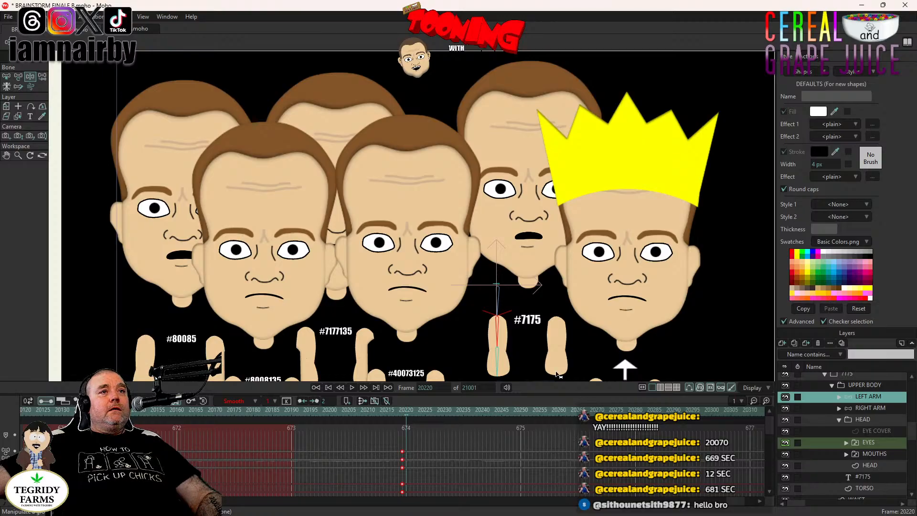
- Swing the 7175 character's left arm slightly outward at frame 20220 and move both sets of arm keyframes back to about frames 20186–20187
drag(498, 334, 491, 340)
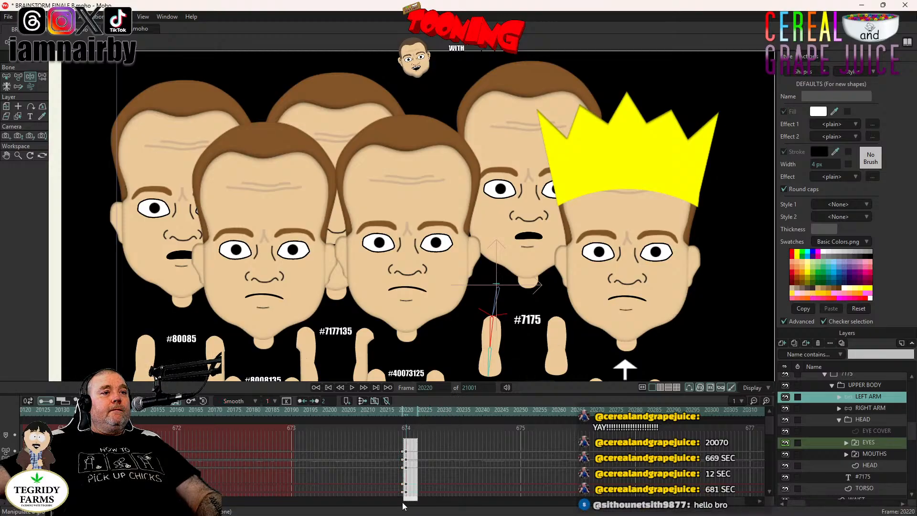
drag(398, 438, 411, 497)
drag(403, 454, 277, 461)
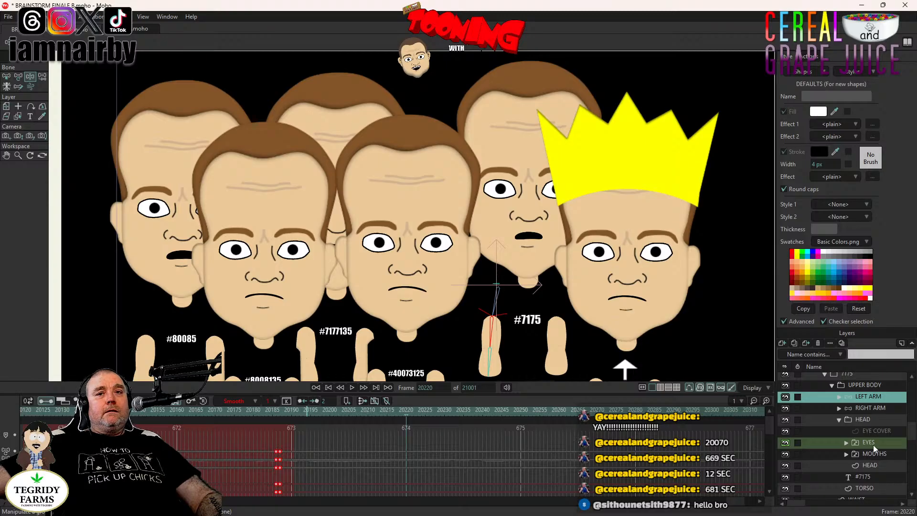
- Key the bones of the 7175 character's RIGHT ARM in its starting pose at frame 20219
click(872, 405)
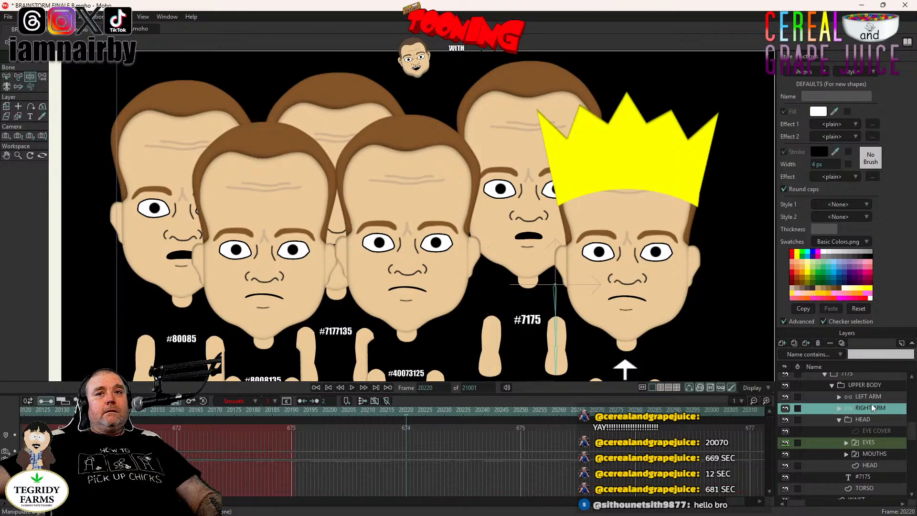
click(556, 330)
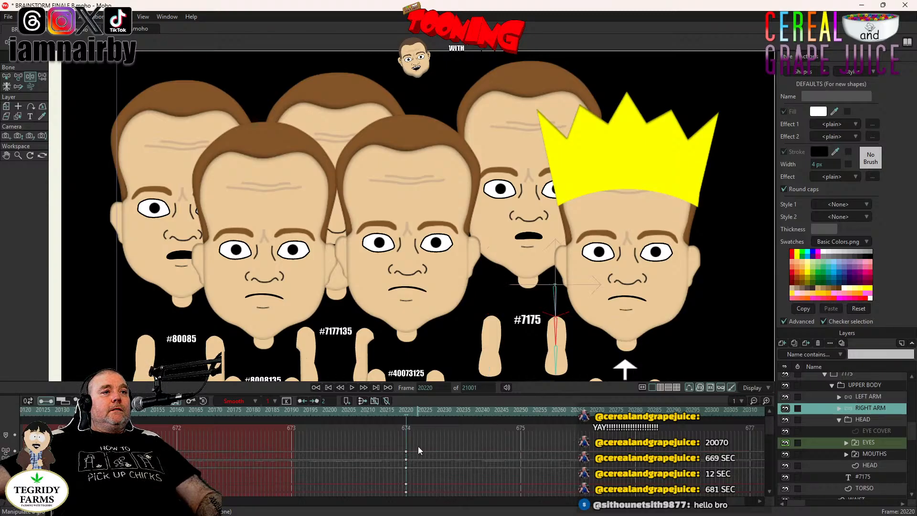
drag(417, 446, 403, 507)
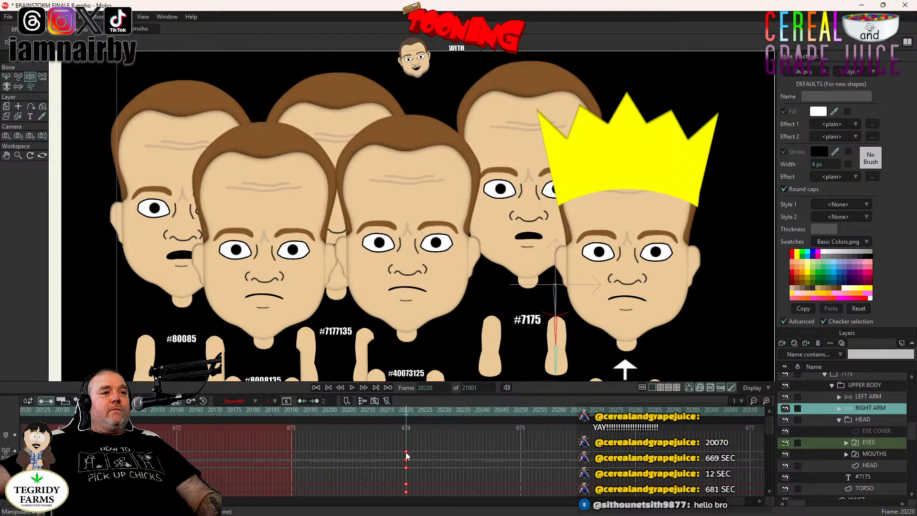
drag(406, 455, 402, 455)
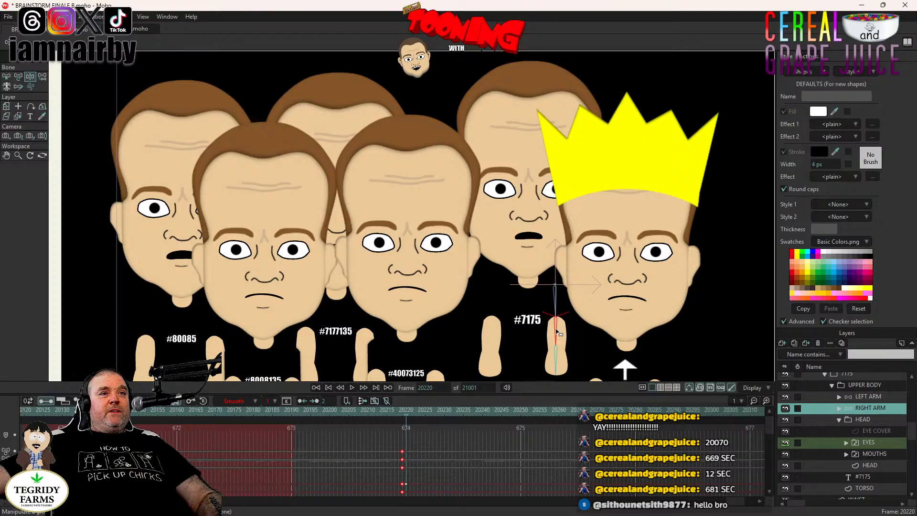
- Swing the 7175 character's right arm slightly outward at frame 20220 and move both sets of arm keyframes back to about frames 20188–20189
drag(557, 331, 566, 366)
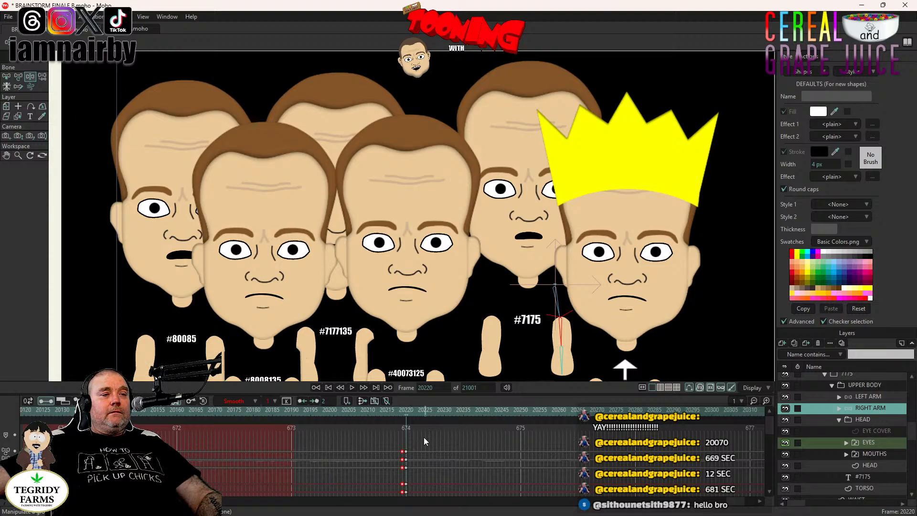
drag(423, 437, 397, 513)
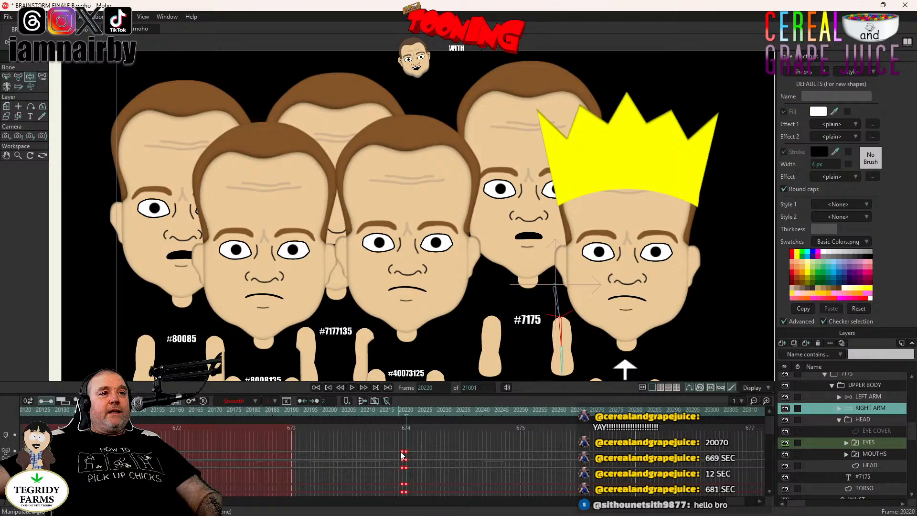
drag(403, 455, 289, 457)
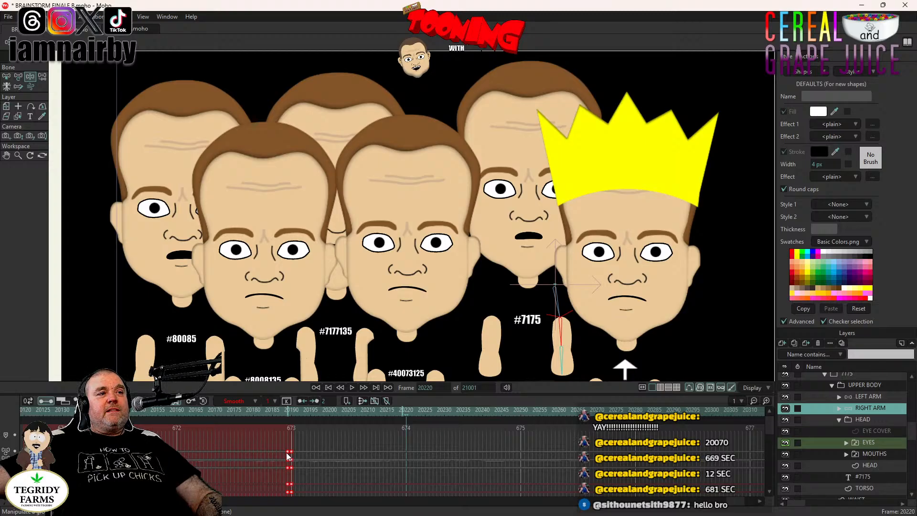
drag(287, 454, 284, 455)
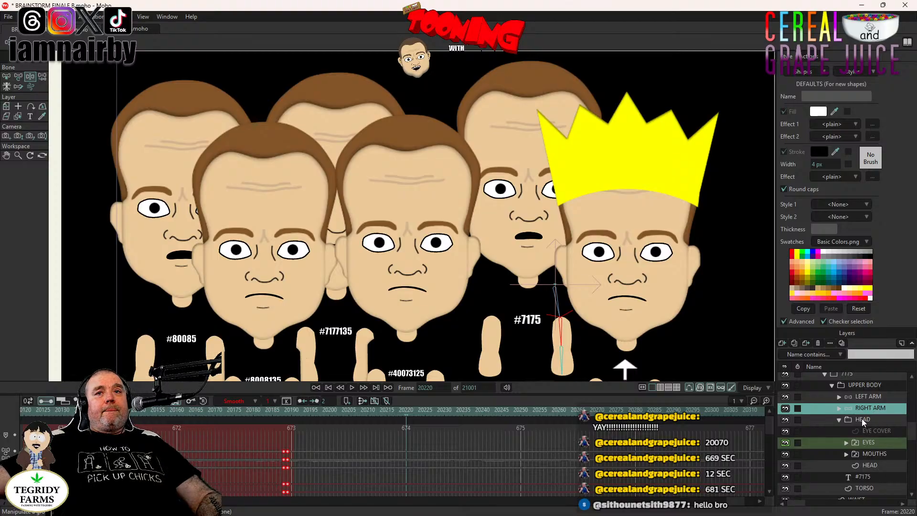
- Collapse the 7175 character's layer group and expand the 8008135 character's group down to its body parts
scroll(820, 419, up, 1)
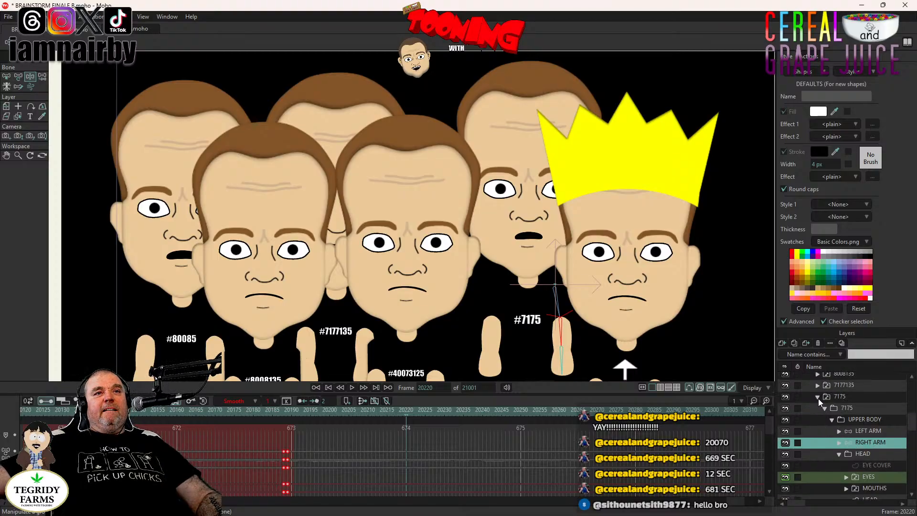
click(817, 397)
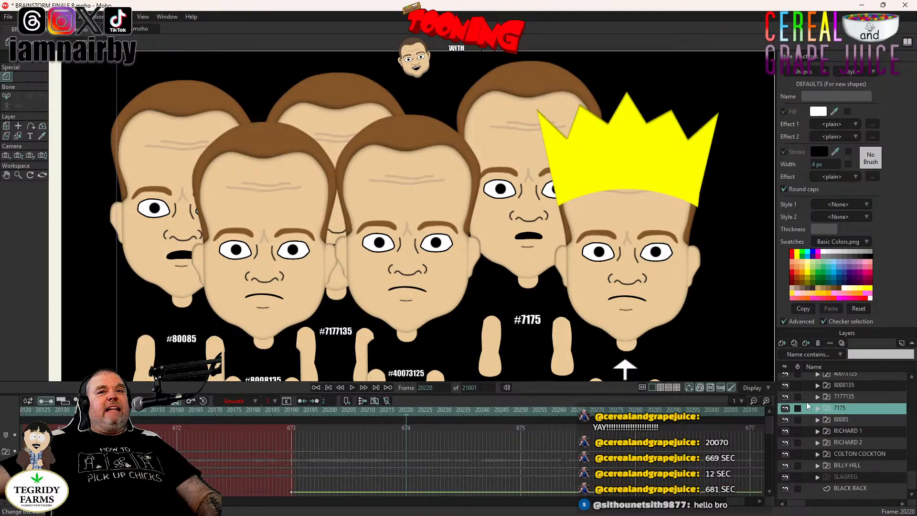
scroll(807, 406, up, 3)
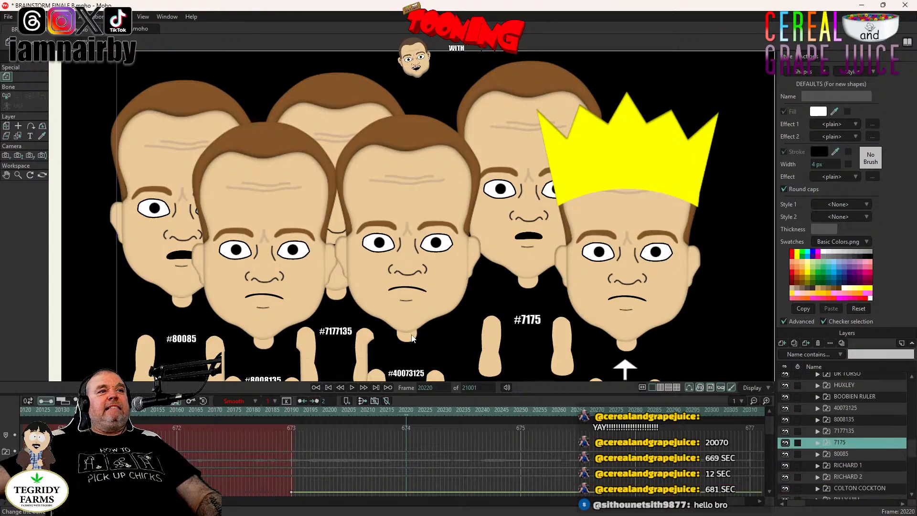
scroll(412, 338, down, 3)
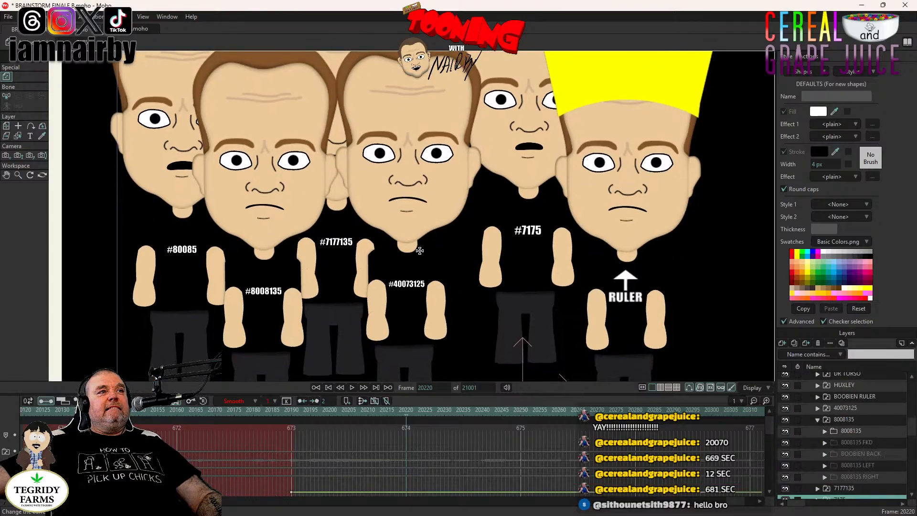
click(825, 432)
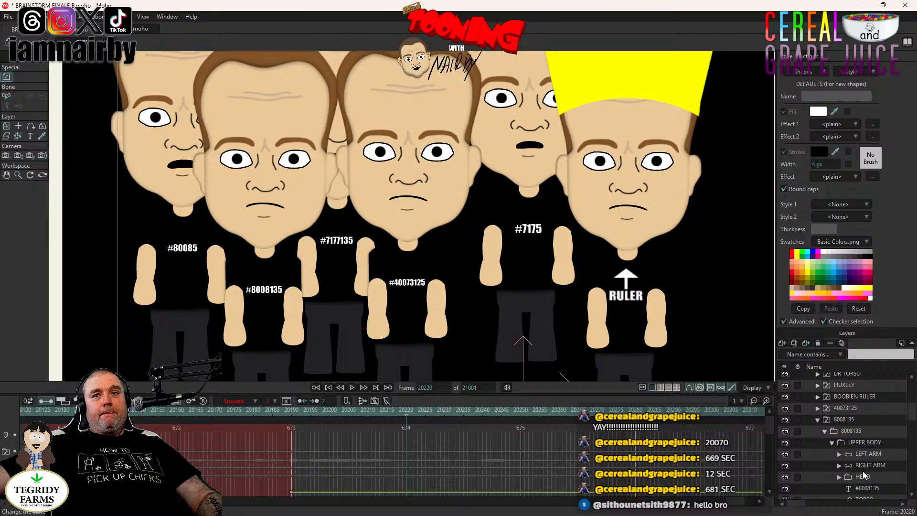
- At frame 20220, switch the MOUTHS layer inside the 8008135 character's head to the A G H I K Q U H shape
scroll(864, 475, down, 4)
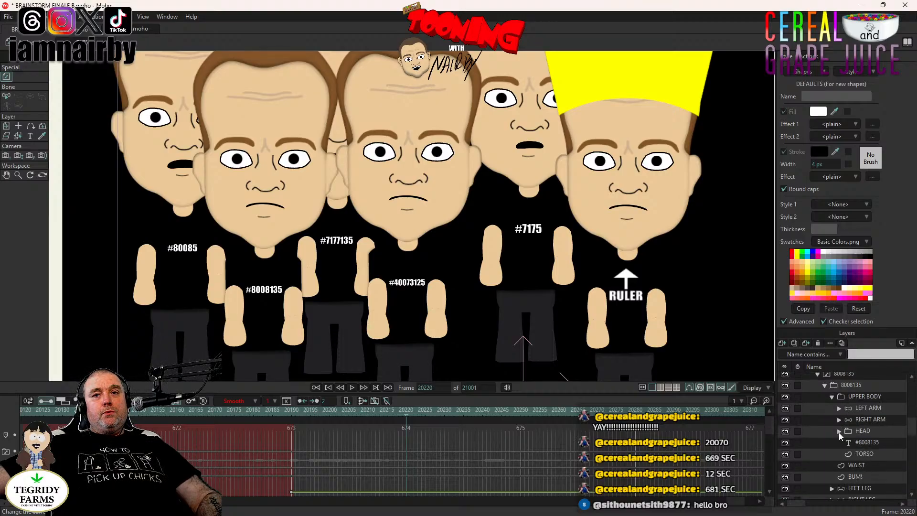
click(867, 455)
ctrl+click(871, 466)
right_click(870, 466)
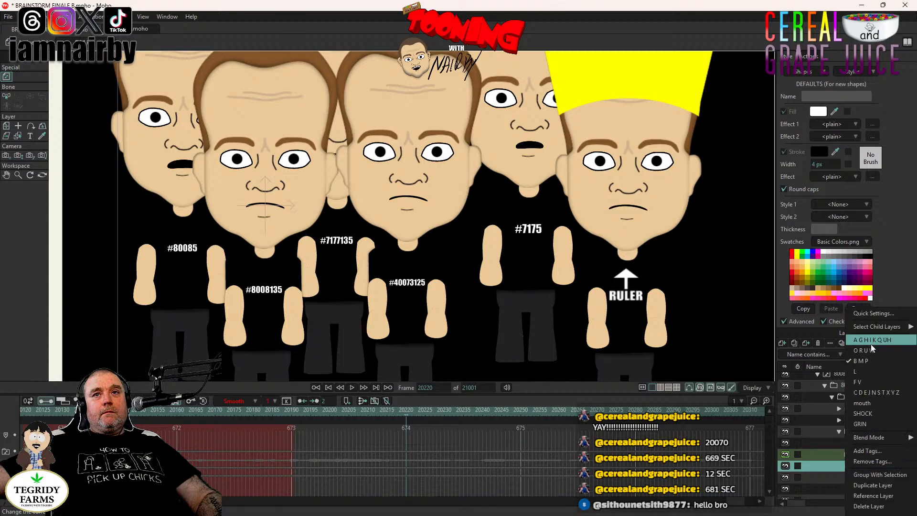
click(871, 343)
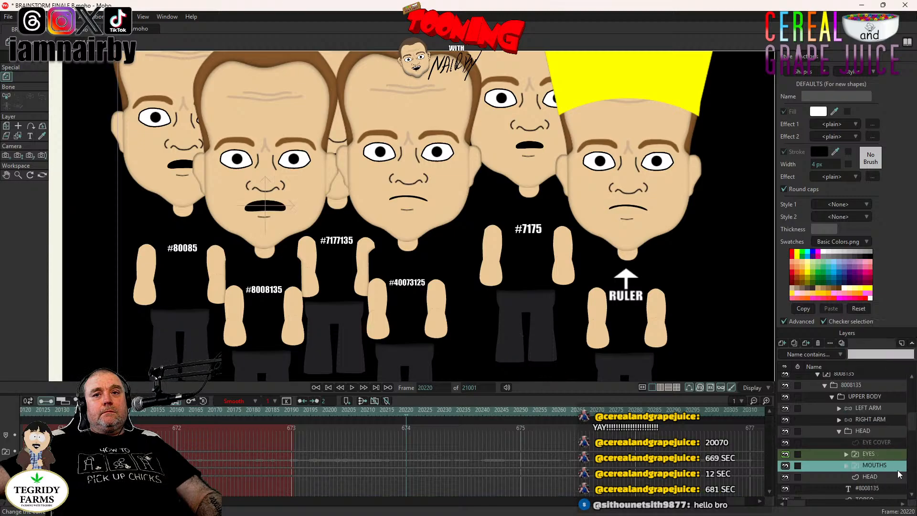
- Key the 8008135 character's MOUTHS transform at frame 20219 and scale the mouth down to about 60.5% at frame 20220
click(7, 126)
scroll(270, 207, up, 3)
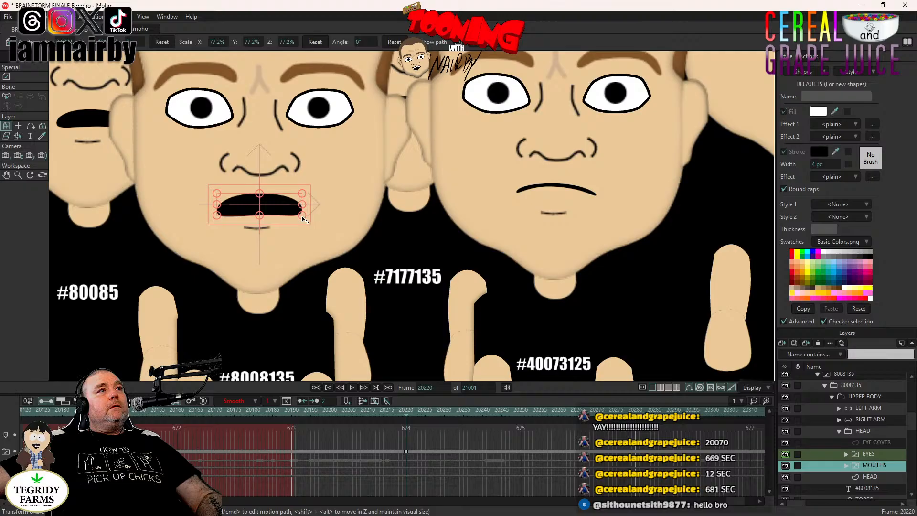
click(273, 207)
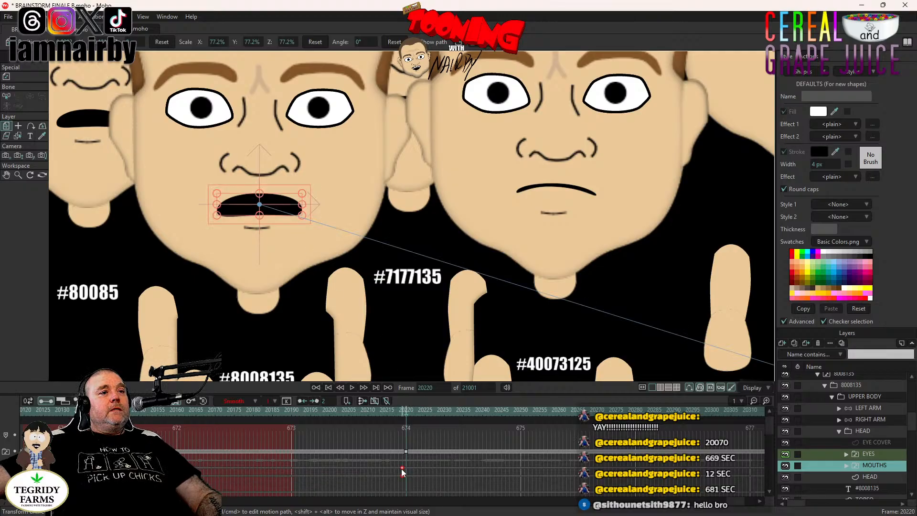
drag(303, 214, 293, 211)
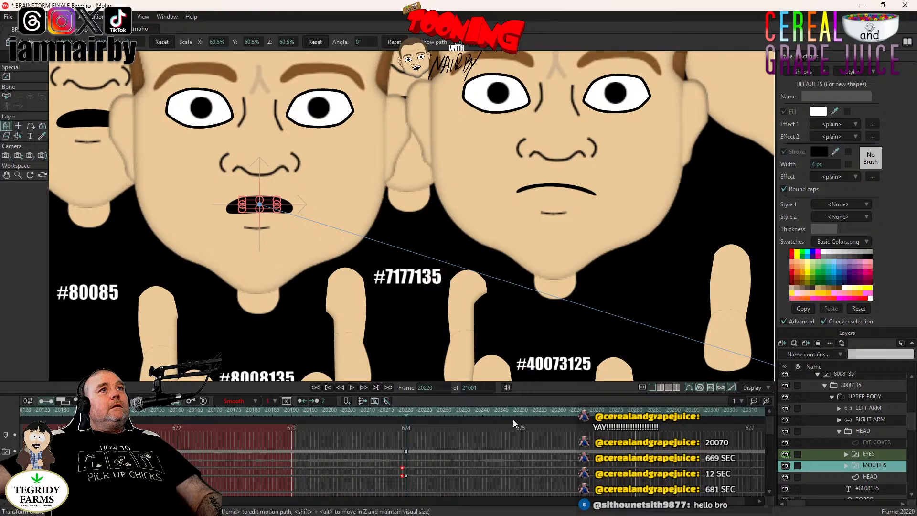
- Move the 8008135 MOUTHS layer's transform keyframes back to about frames 20188–20189, leaving the mouth-shape switch key at frame 20220
click(405, 476)
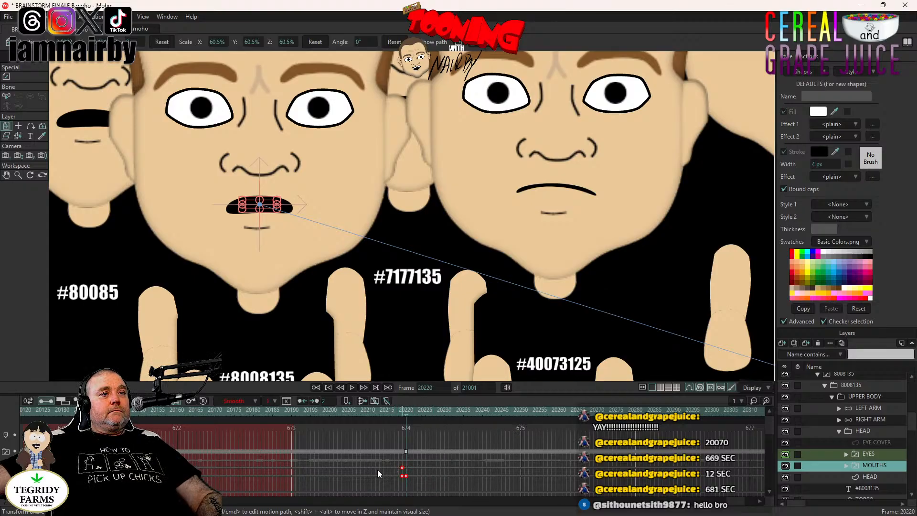
drag(404, 476, 374, 476)
drag(279, 472, 415, 475)
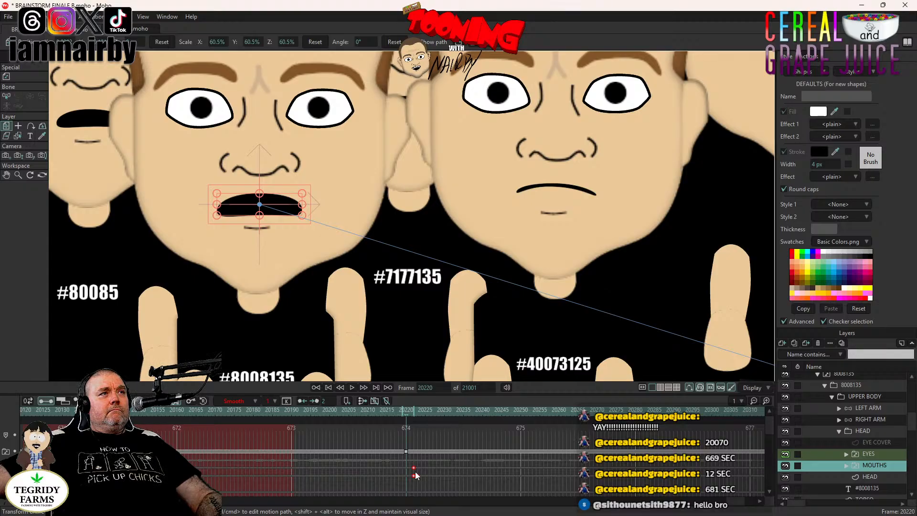
drag(415, 475, 283, 475)
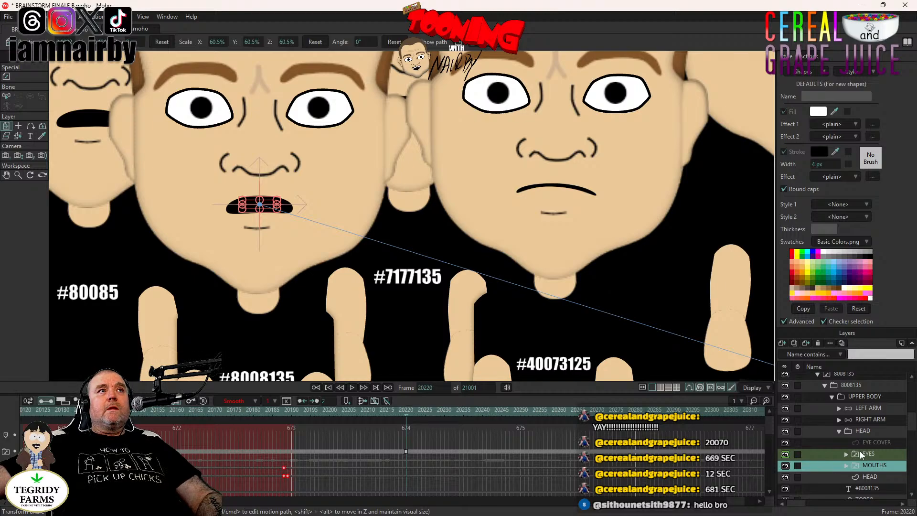
- Key the bones of the 8008135 character's left arm and move those keys to frame 20219
click(868, 408)
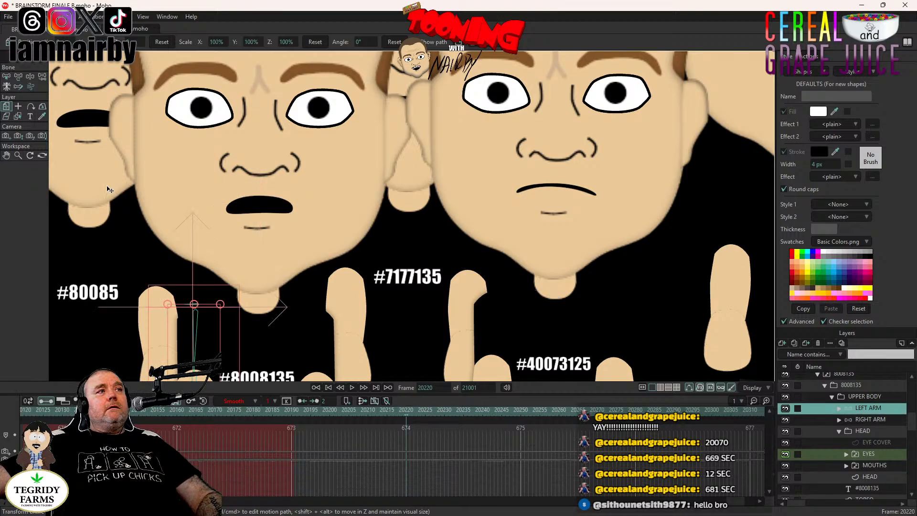
click(30, 76)
scroll(410, 215, down, 3)
scroll(258, 228, up, 2)
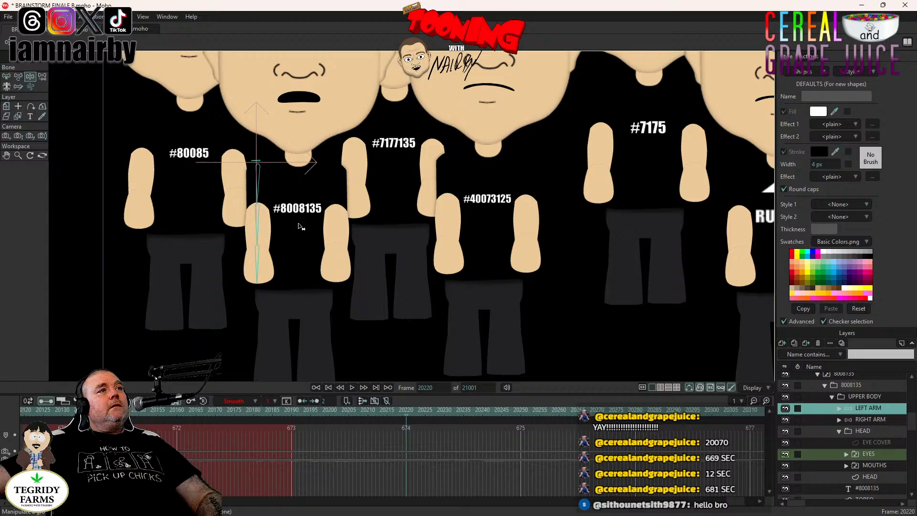
click(258, 228)
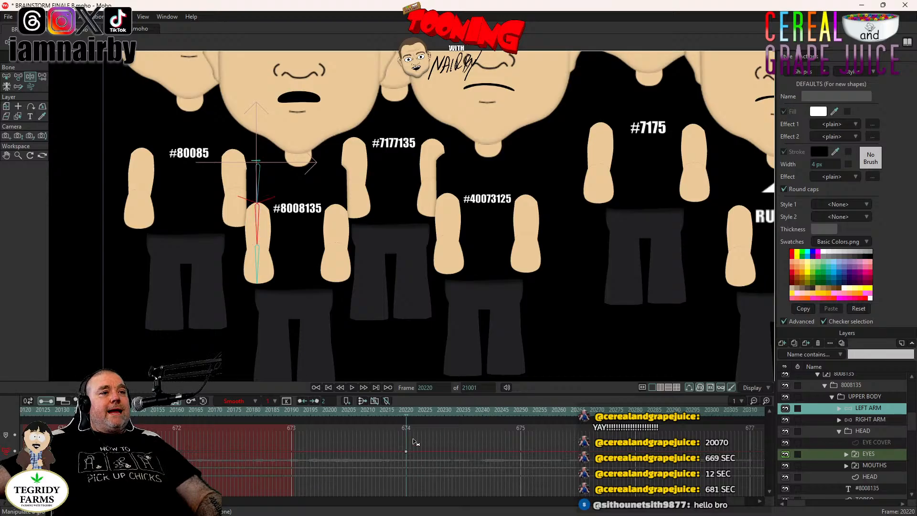
drag(414, 444, 400, 499)
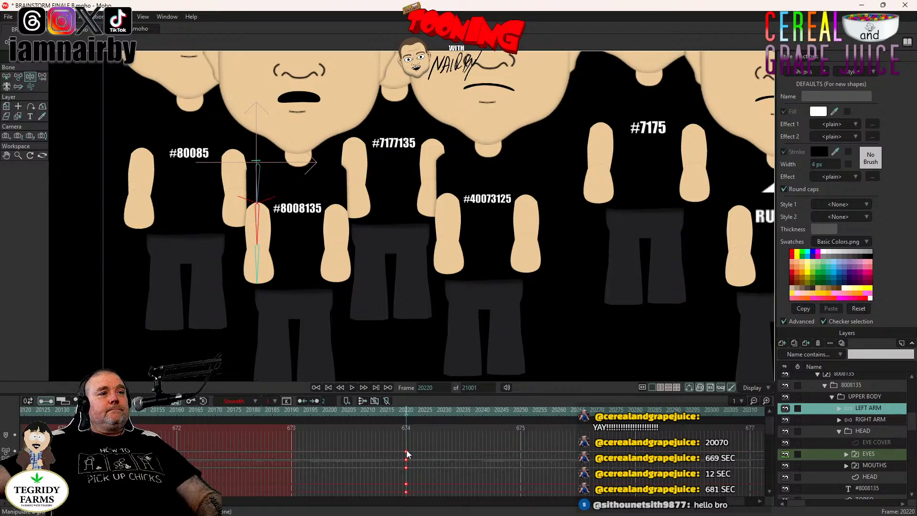
drag(406, 450, 404, 454)
- Swing the 8008135 character's left arm slightly outward at frame 20220 and move the arm's keyframes back to around frame 20190
drag(257, 234, 233, 262)
drag(233, 270, 234, 289)
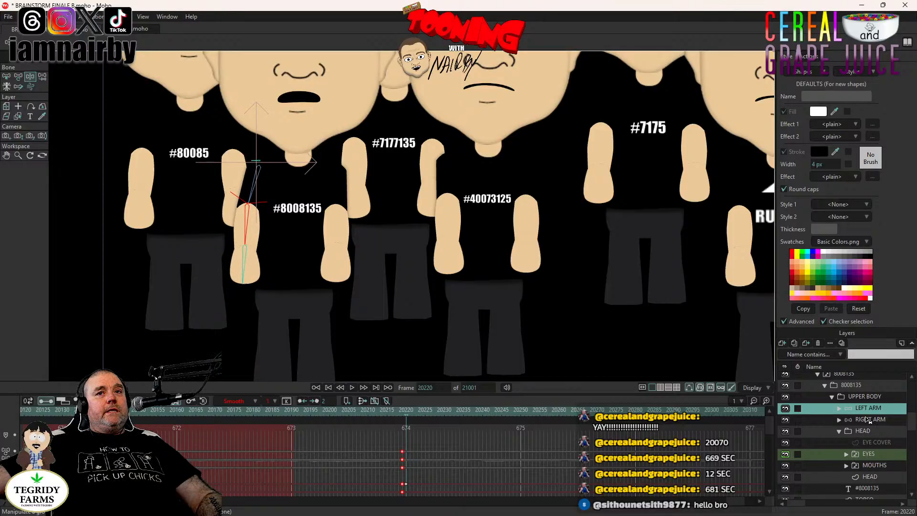
drag(410, 439, 404, 507)
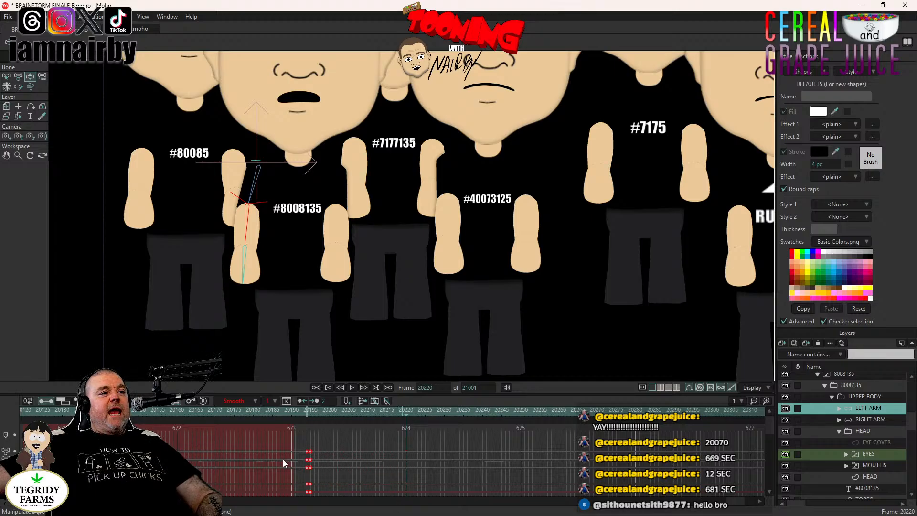
drag(283, 460, 282, 460)
- Key the bones of the 8008135 character's right arm and move those keys to frame 20219
click(865, 419)
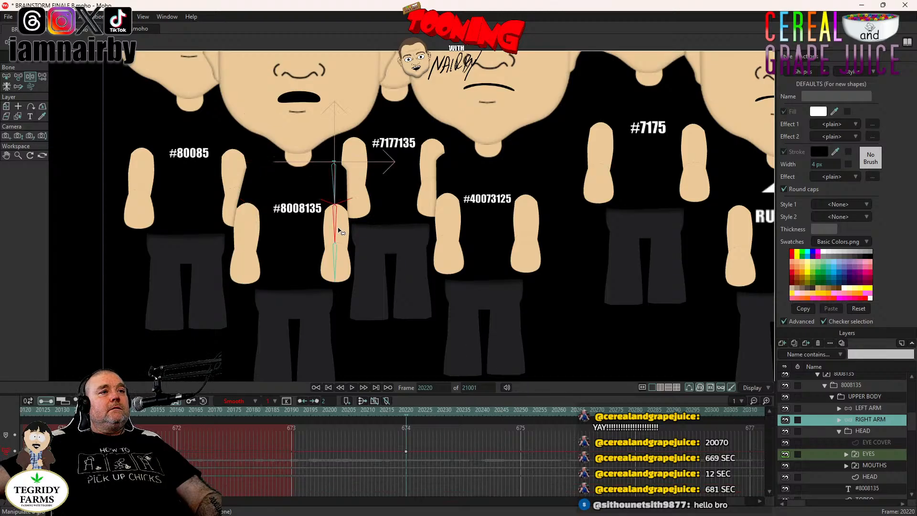
drag(422, 444, 405, 500)
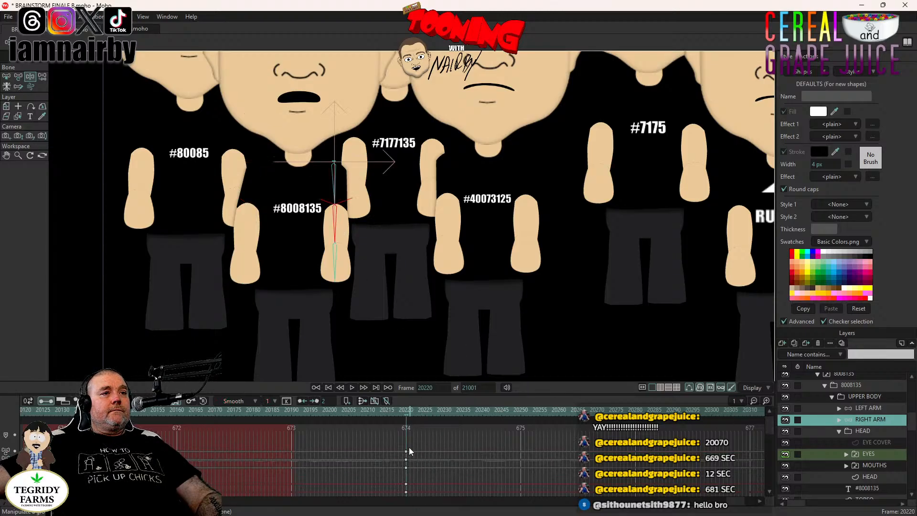
drag(409, 447, 405, 500)
- Swing the 8008135 character's right arm slightly outward at frame 20220 and move both sets of keyframes back to about frames 20189–20190
drag(341, 230, 346, 258)
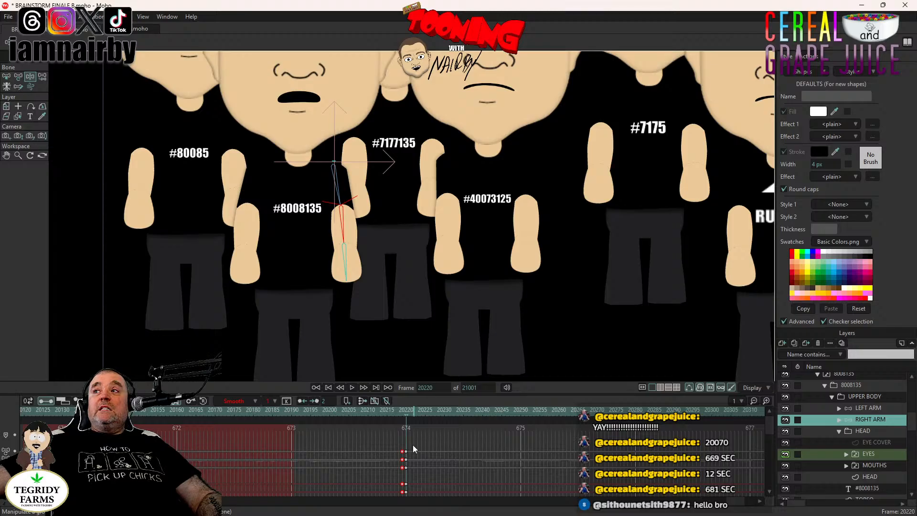
drag(412, 447, 406, 505)
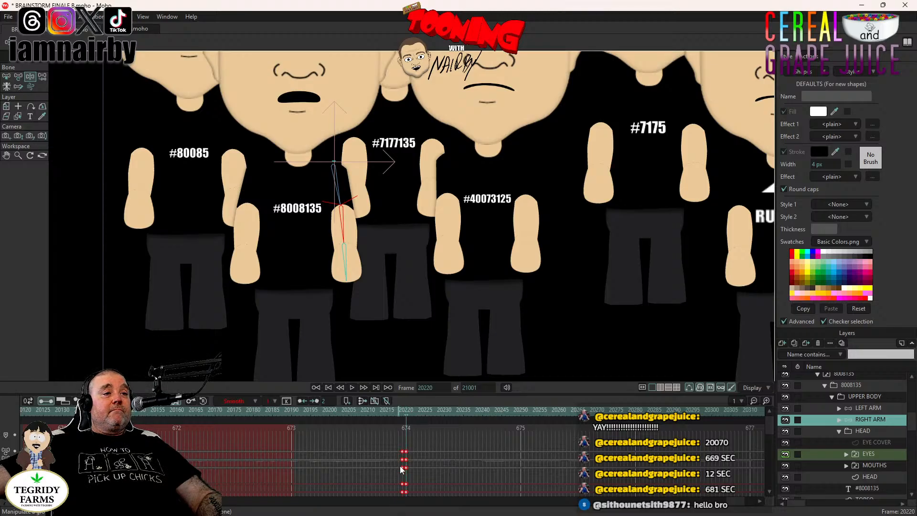
drag(404, 456, 289, 456)
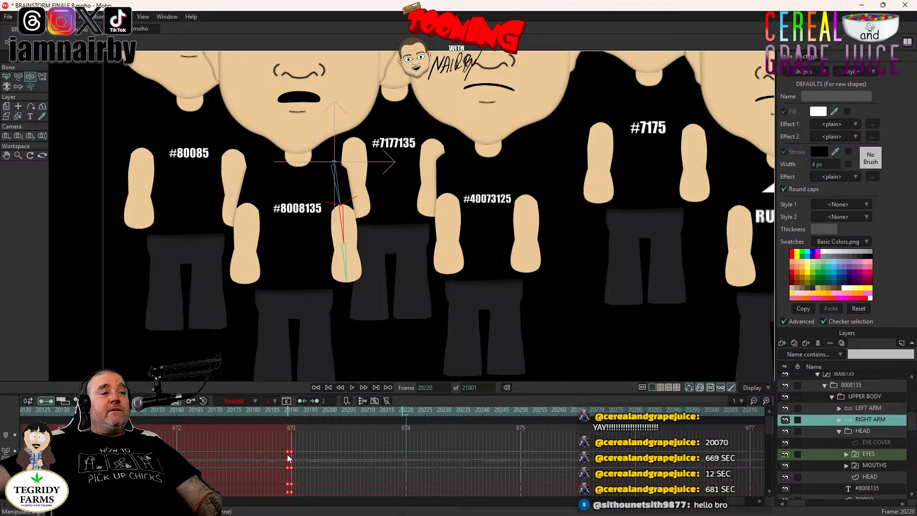
- Collapse the 8008135 character's layer group
scroll(470, 246, down, 3)
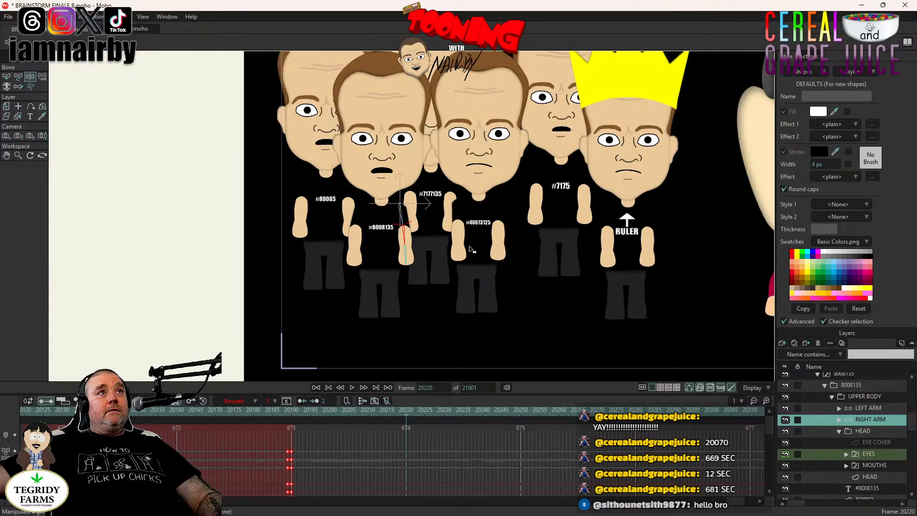
drag(470, 246, 367, 283)
scroll(833, 411, up, 1)
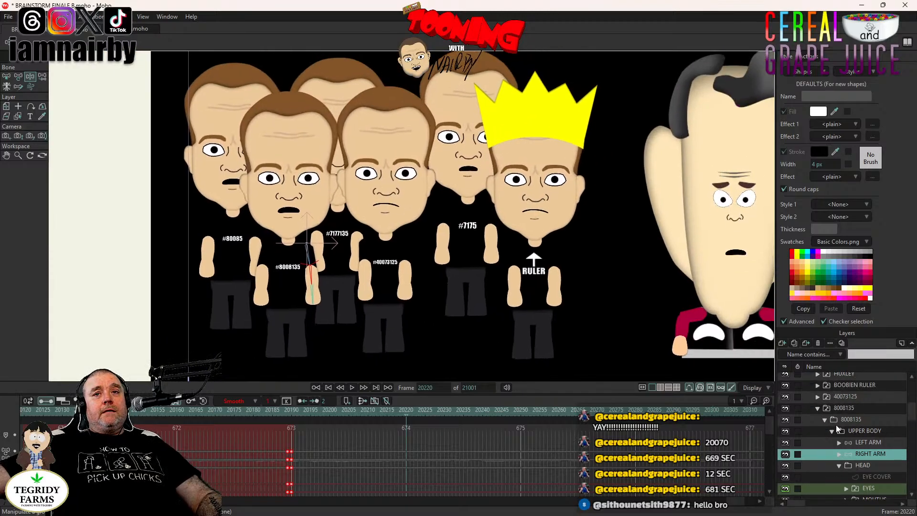
click(853, 404)
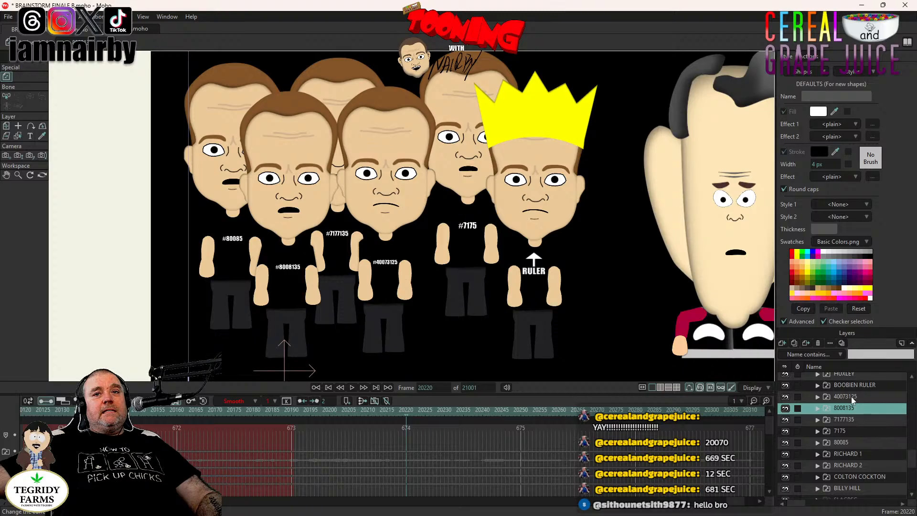
- Expand the 40073125 character's group down to its head and switch the MOUTHS layer to the A G H I K Q U H shape at frame 20220
click(818, 397)
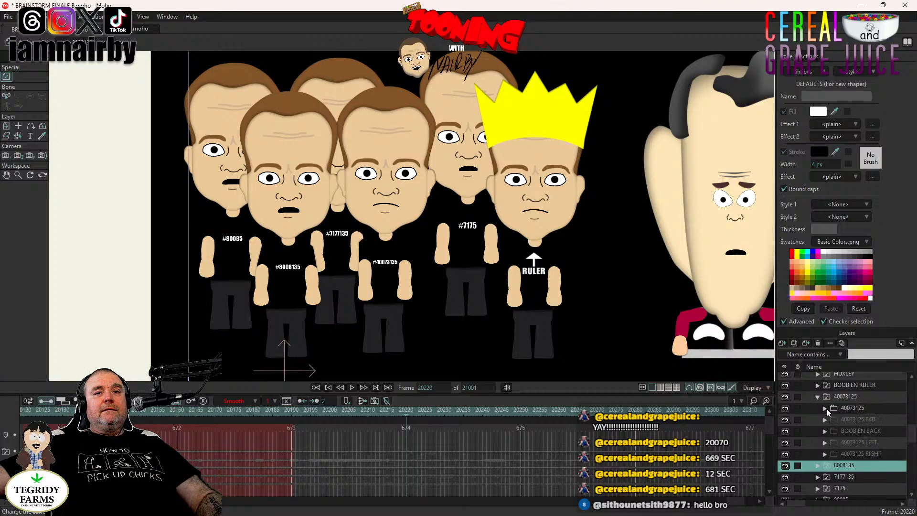
click(825, 408)
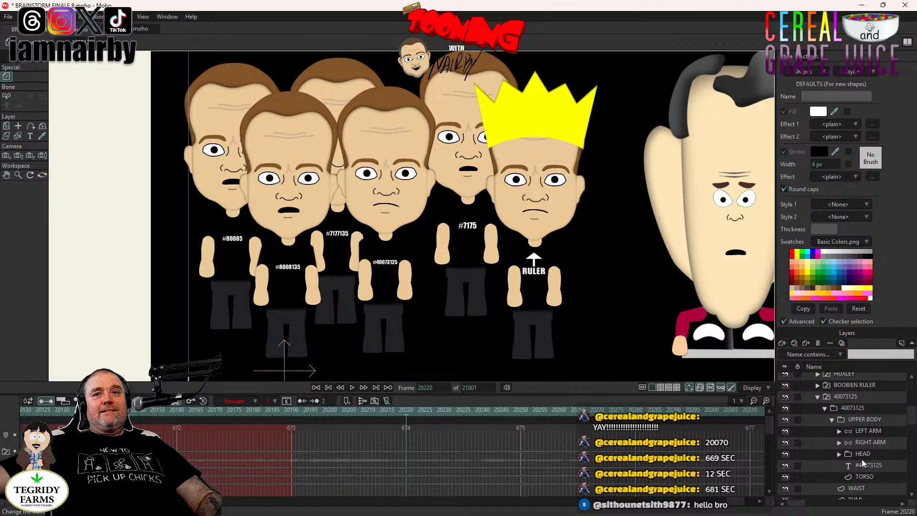
click(839, 455)
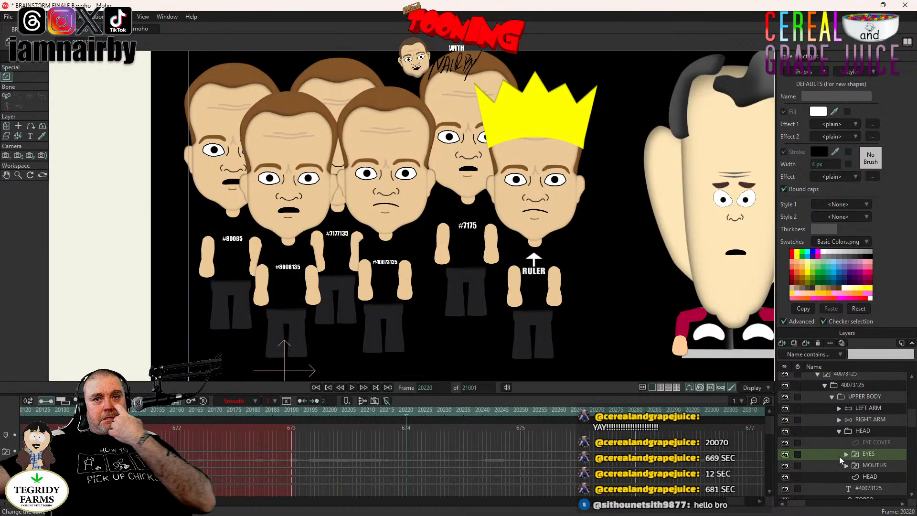
scroll(860, 449, down, 2)
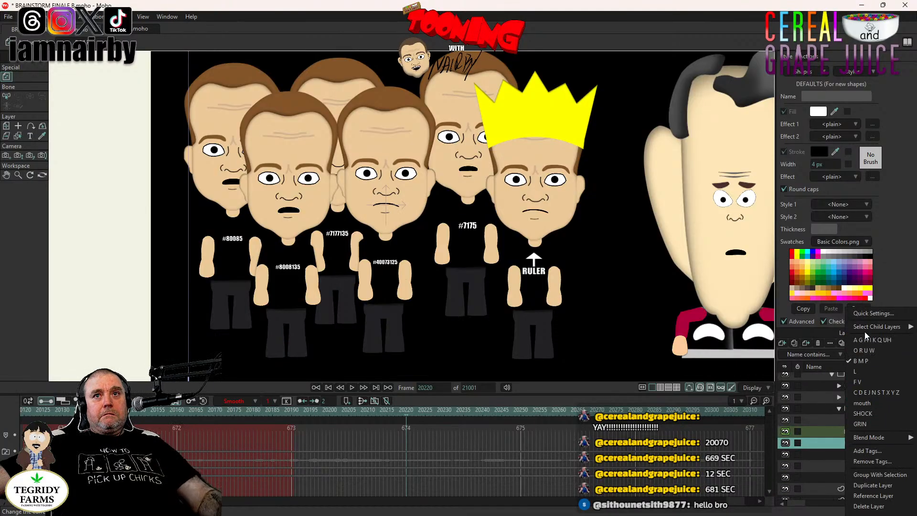
click(870, 443)
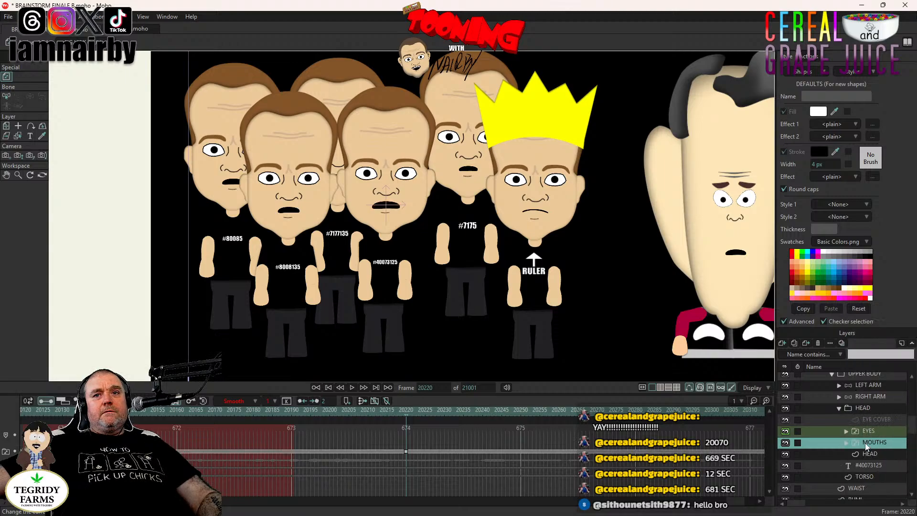
- Key the 40073125 character's MOUTHS layer transform and move that key to frame 20219
click(6, 126)
scroll(387, 206, up, 5)
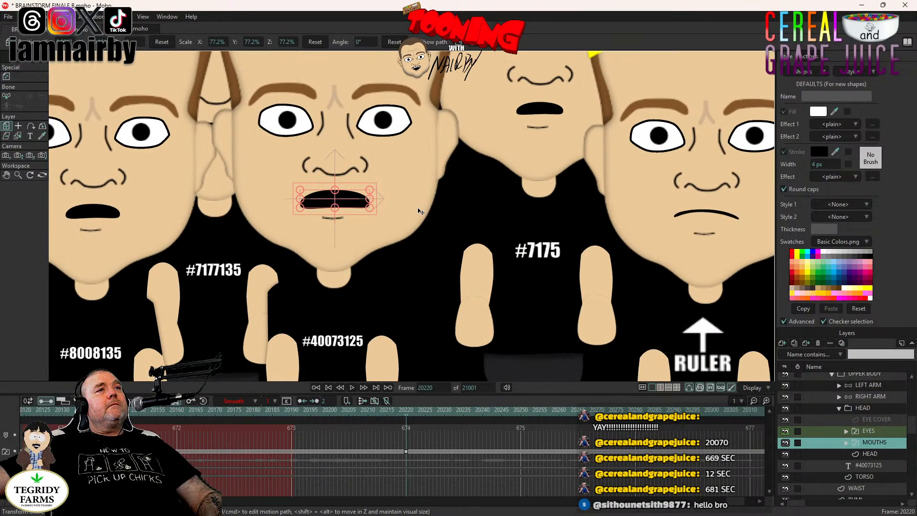
click(347, 210)
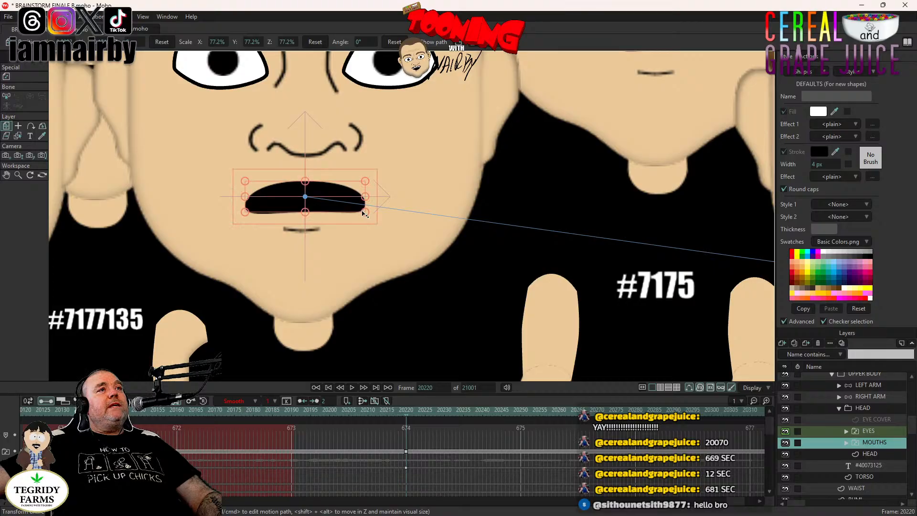
click(367, 212)
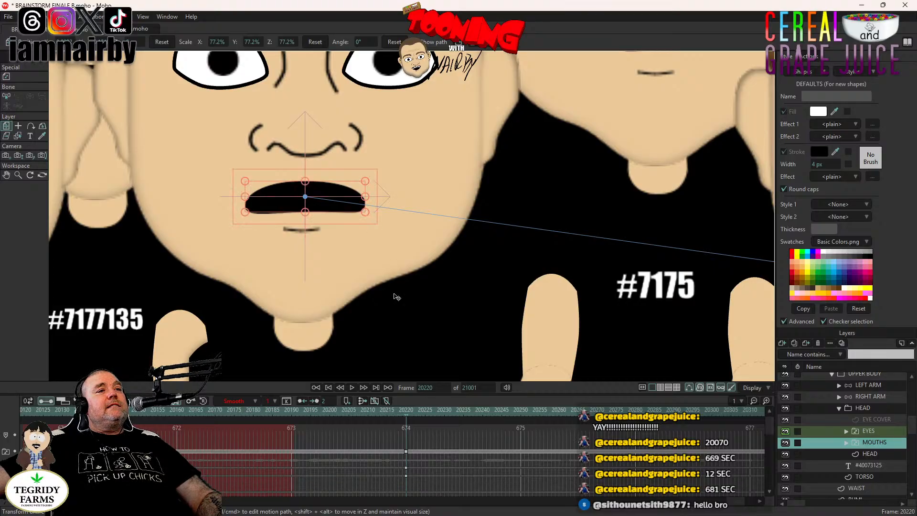
click(405, 476)
drag(406, 476, 403, 476)
- Scale the 40073125 character's mouth down to about 54.8% at frame 20220 and move its transform keyframes back to about frames 20188–20189
drag(367, 213, 362, 207)
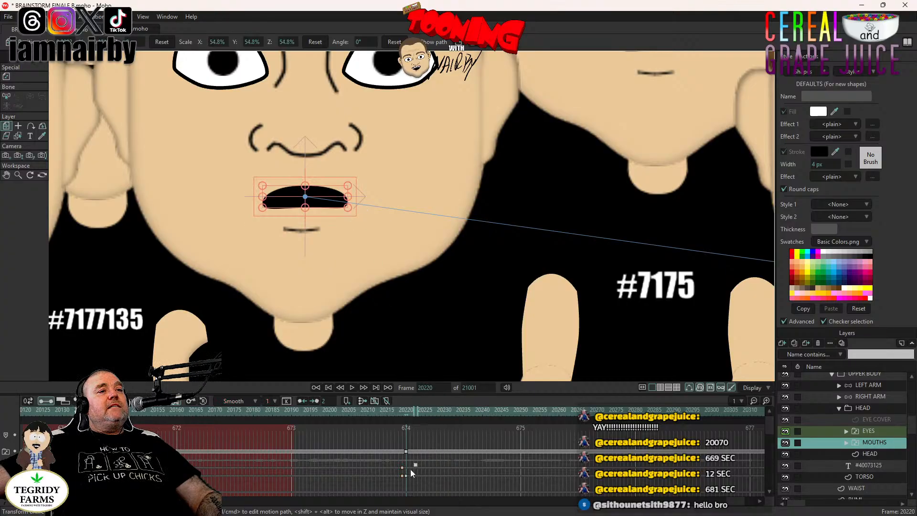
drag(402, 472, 283, 471)
scroll(420, 313, down, 3)
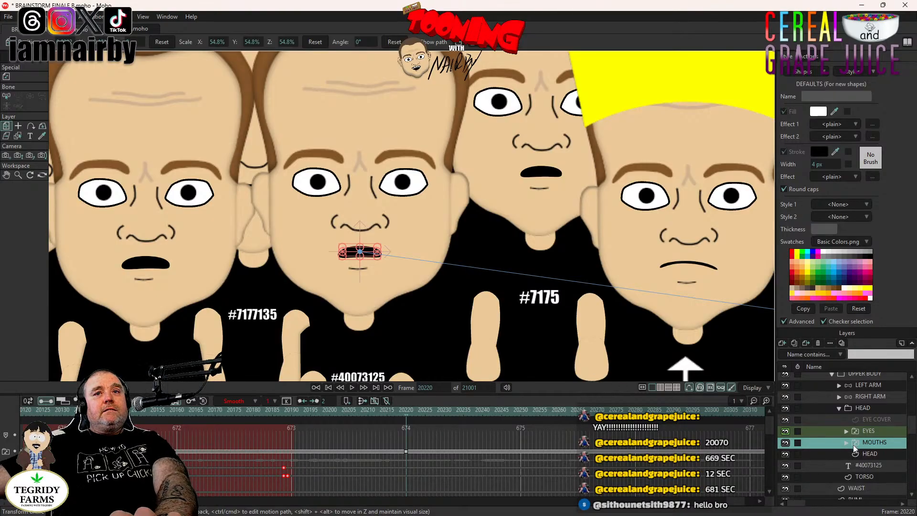
- Key the 40073125 character's left arm bones at frame 20219 and swing the arm slightly outward at frame 20220
scroll(845, 414, up, 2)
scroll(511, 359, down, 3)
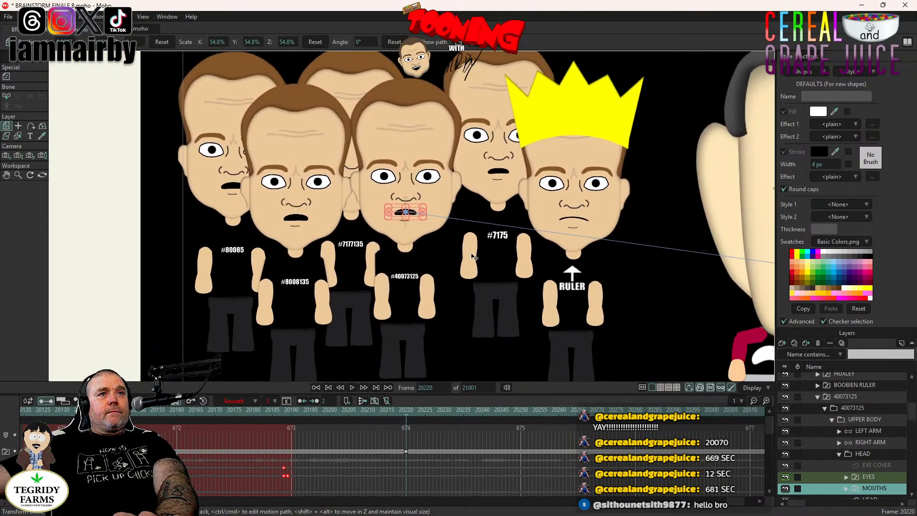
scroll(847, 429, up, 1)
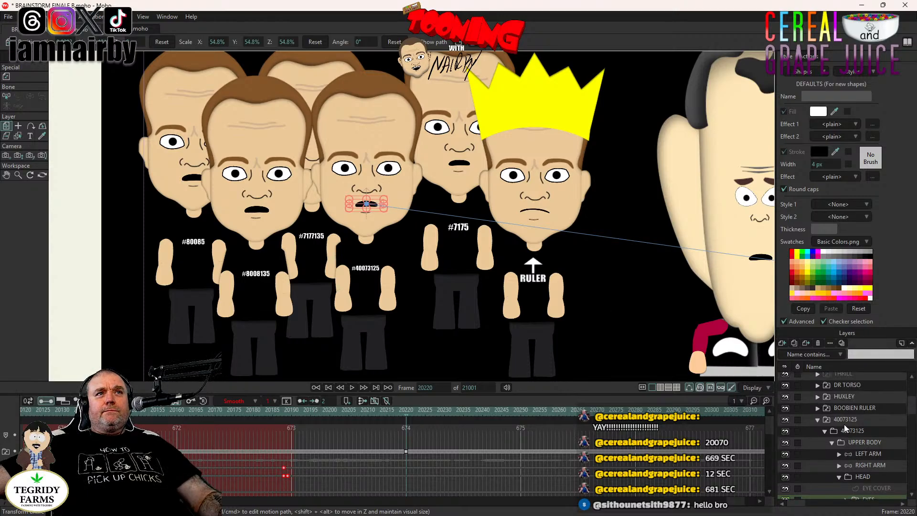
scroll(836, 444, down, 2)
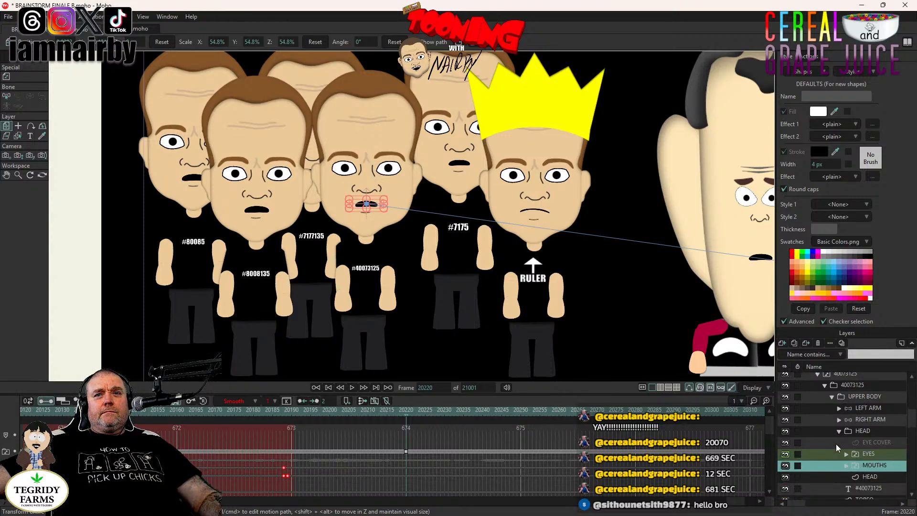
click(869, 408)
scroll(314, 270, up, 2)
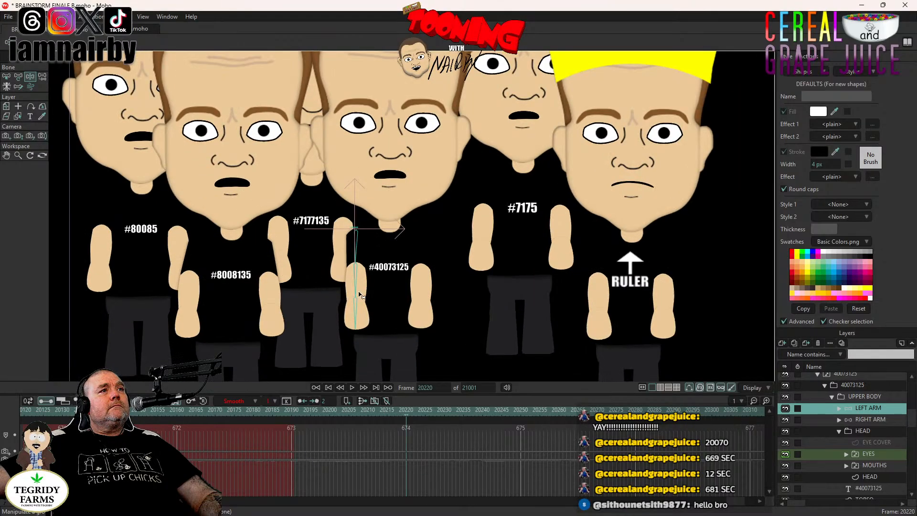
click(359, 289)
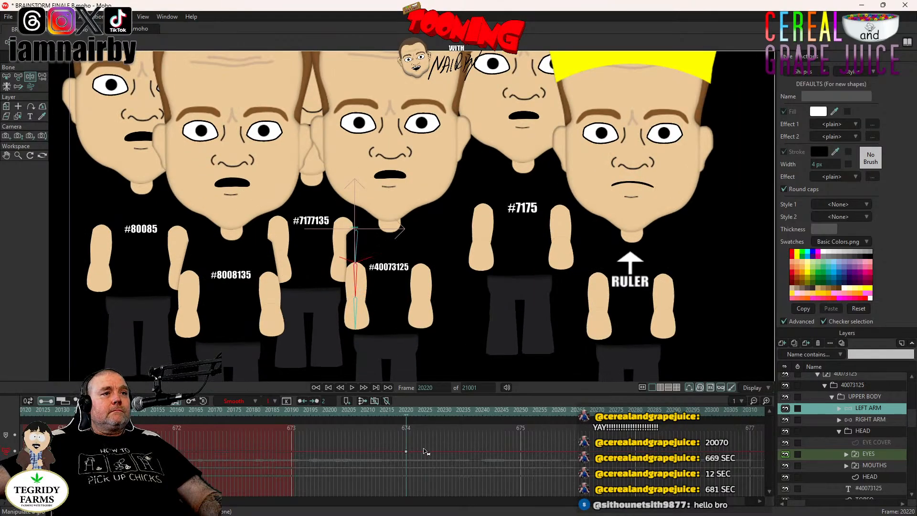
drag(410, 445, 407, 513)
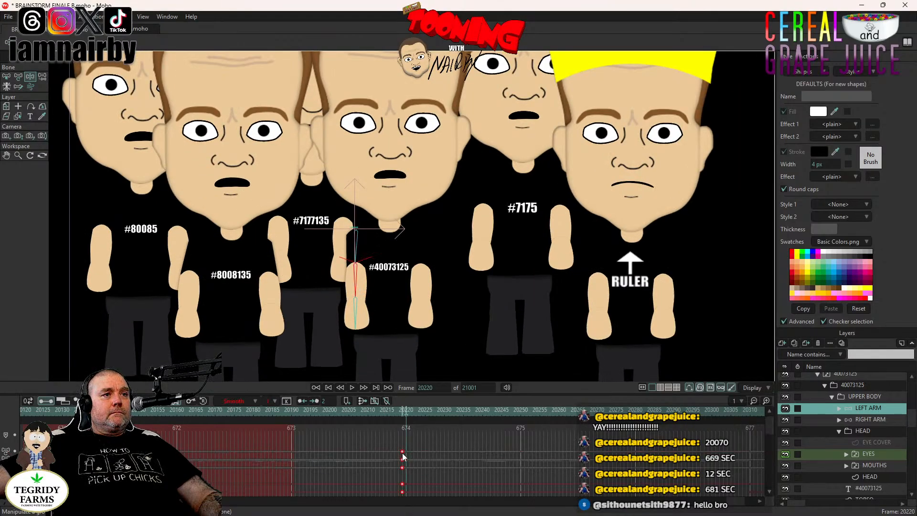
drag(359, 278, 356, 291)
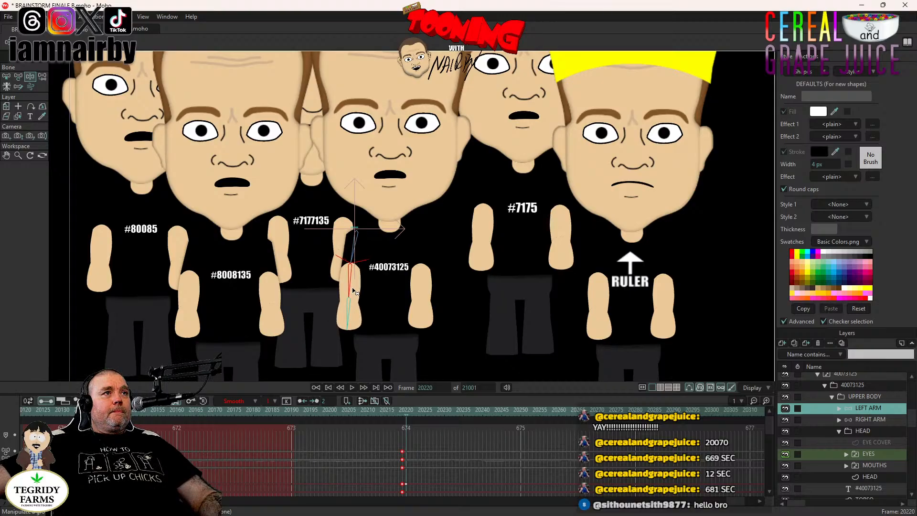
- Key the bones of the 40073125 character's right arm and move those keys to frame 20219
click(860, 420)
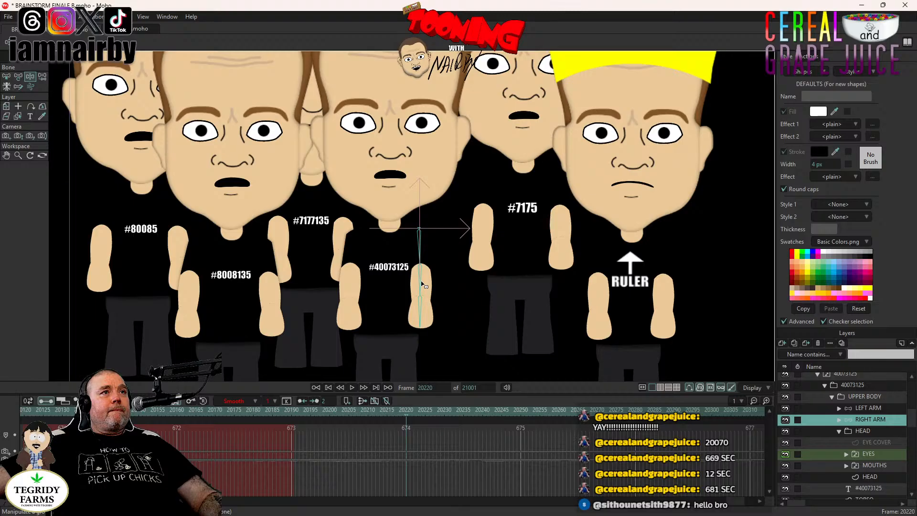
click(422, 285)
drag(416, 447, 405, 509)
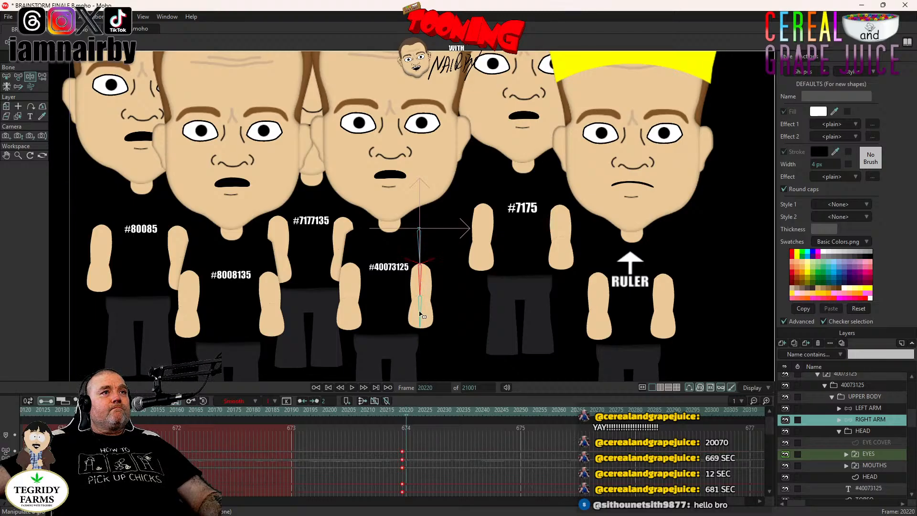
- Swing the 40073125 character's right arm slightly outward at frame 20220 and move both sets of keyframes back to about frames 20187–20188
drag(420, 287, 428, 318)
drag(413, 445, 396, 506)
drag(403, 455, 282, 455)
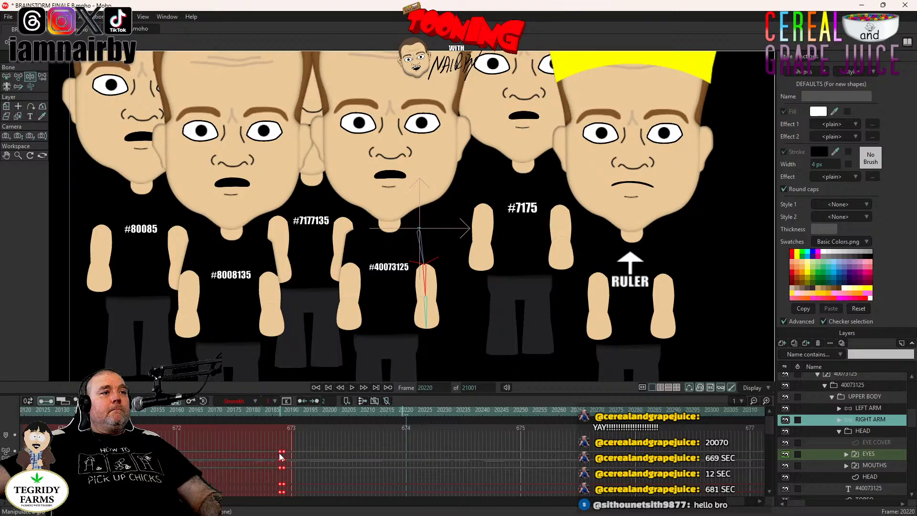
- Move the 40073125 character's left arm keyframes back to about frames 20187–20188, collapse the character's layer group and save the project
click(863, 408)
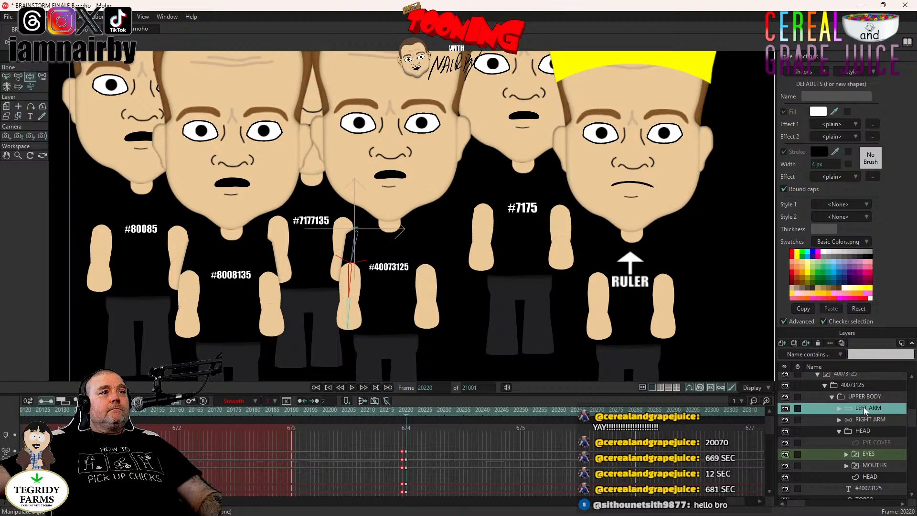
drag(414, 446, 400, 507)
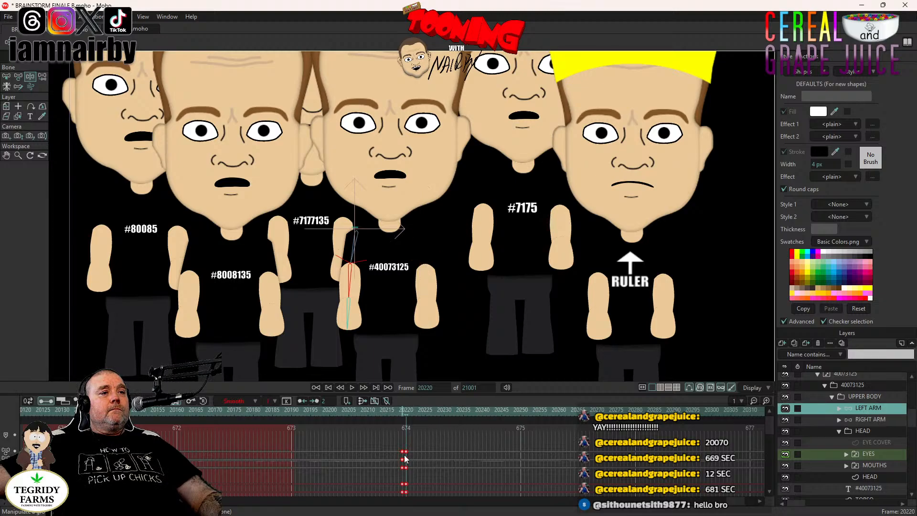
drag(403, 454, 282, 461)
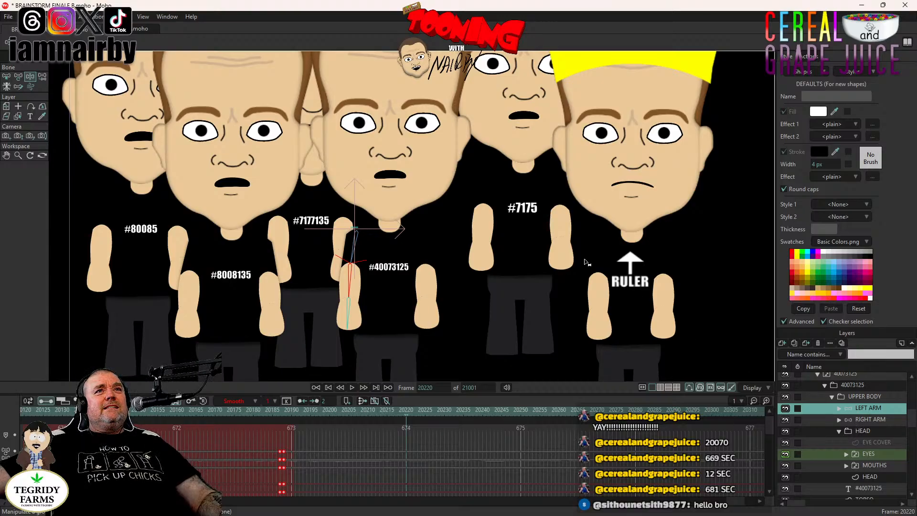
scroll(588, 262, down, 3)
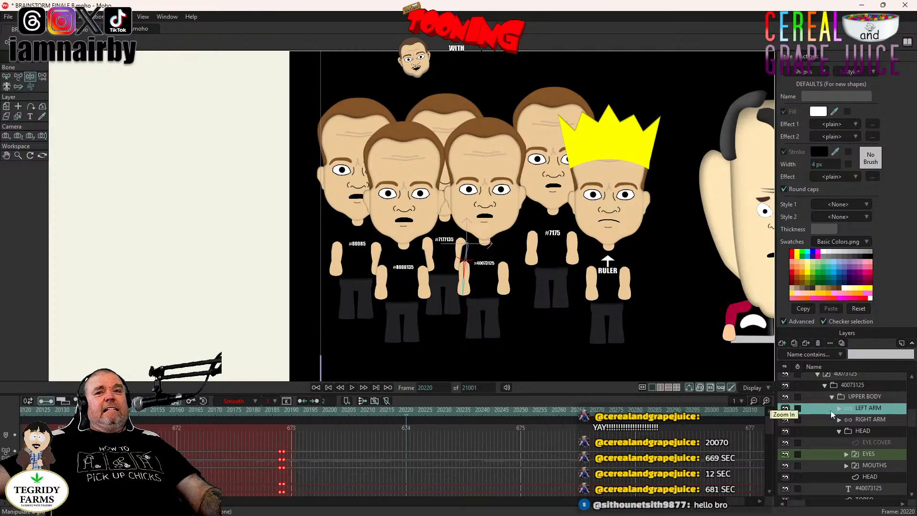
scroll(831, 425, up, 1)
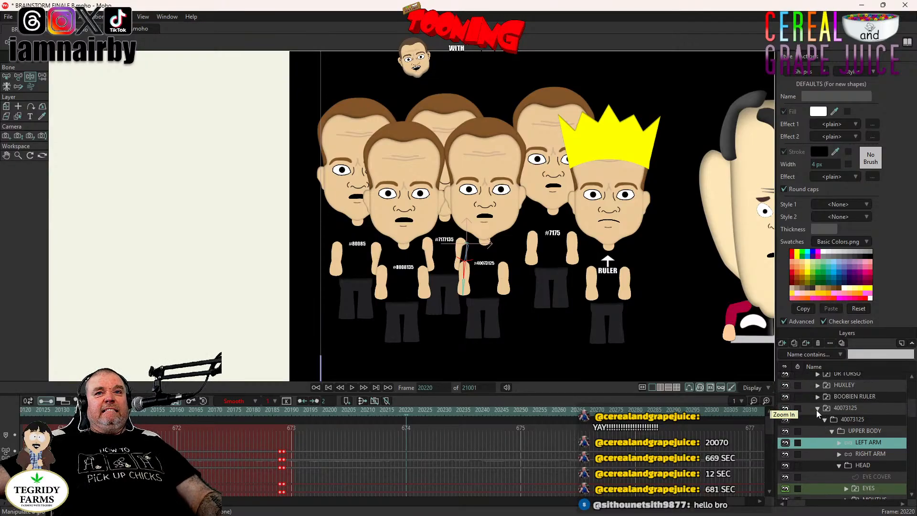
click(817, 409)
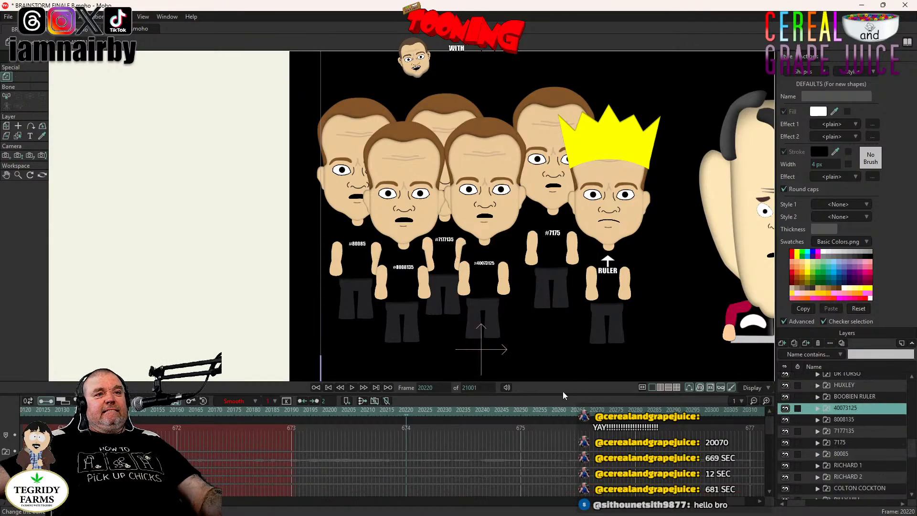
key(ctrl+s)
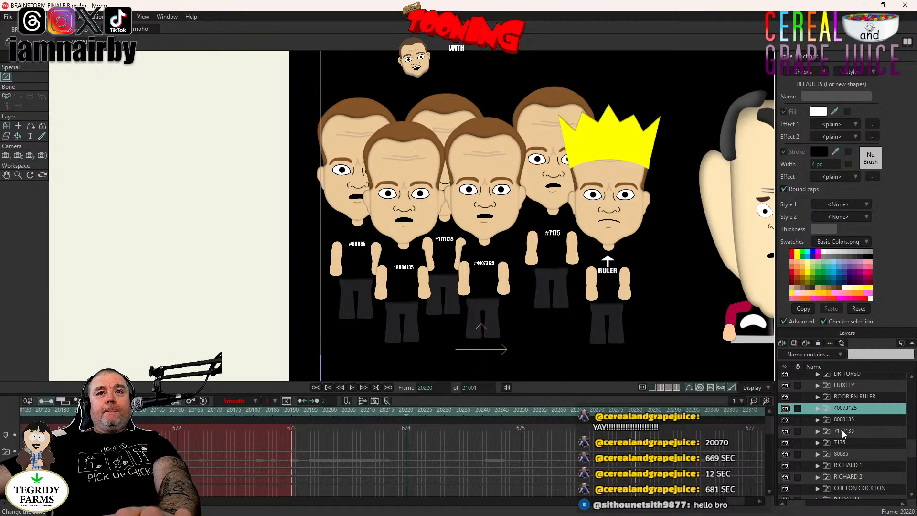
- Switch the mouth of the RULER character in the BOOBIEN RULER group to the A G H I K Q U H shape at frame 20220
click(817, 396)
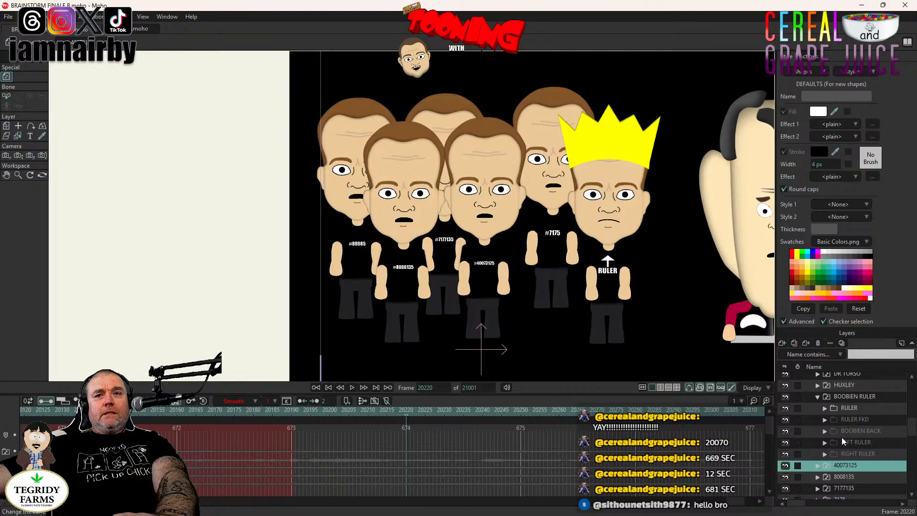
click(825, 408)
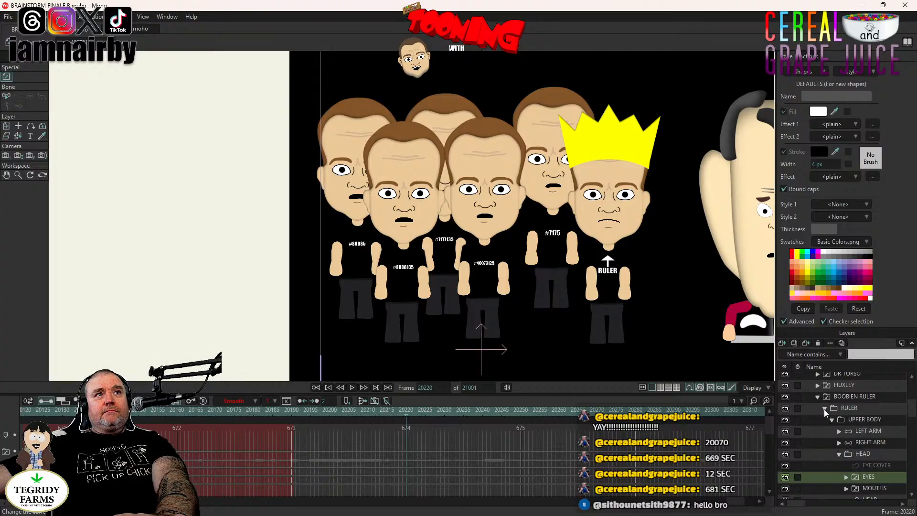
scroll(857, 477, down, 1)
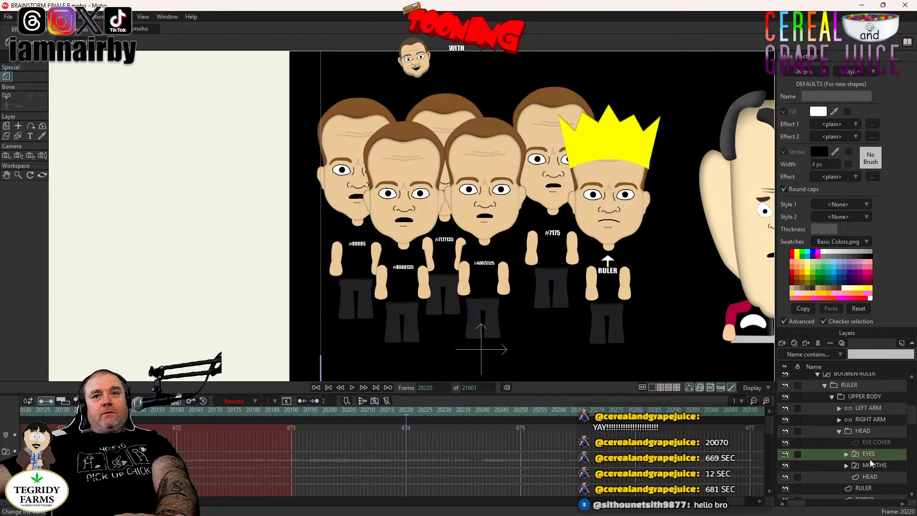
right_click(870, 464)
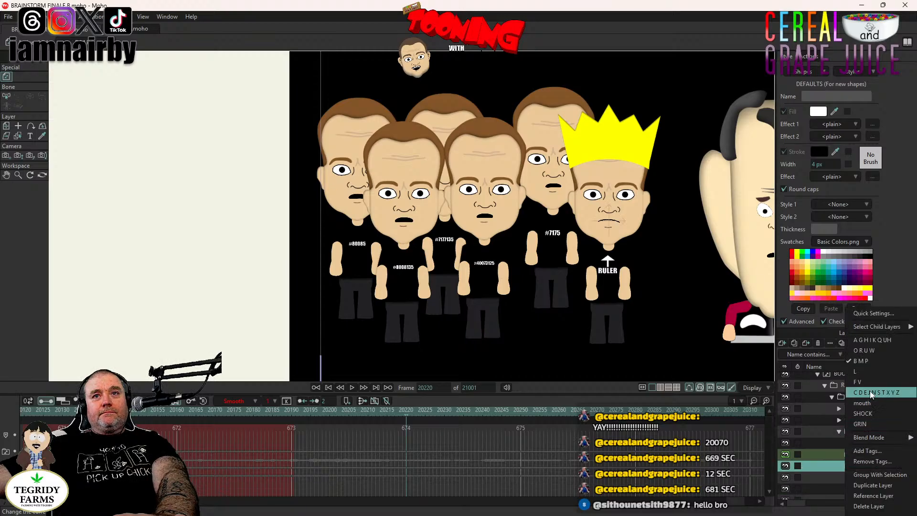
click(865, 339)
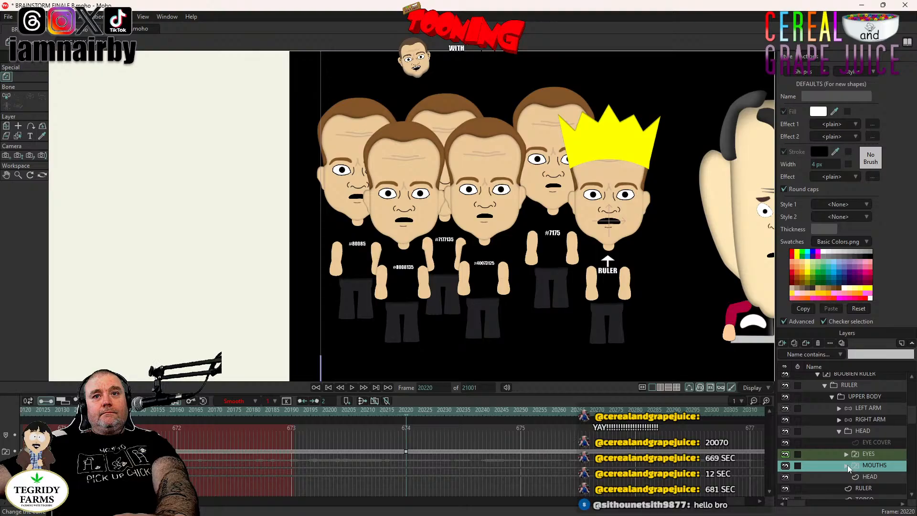
- Key the RULER character's mouth transform and move those keys to frame 20219
click(6, 126)
scroll(348, 238, up, 5)
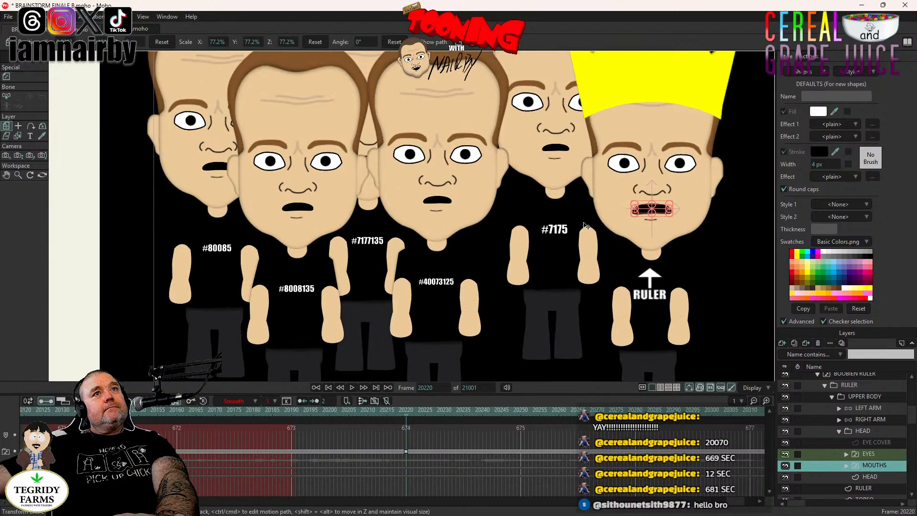
scroll(348, 238, up, 4)
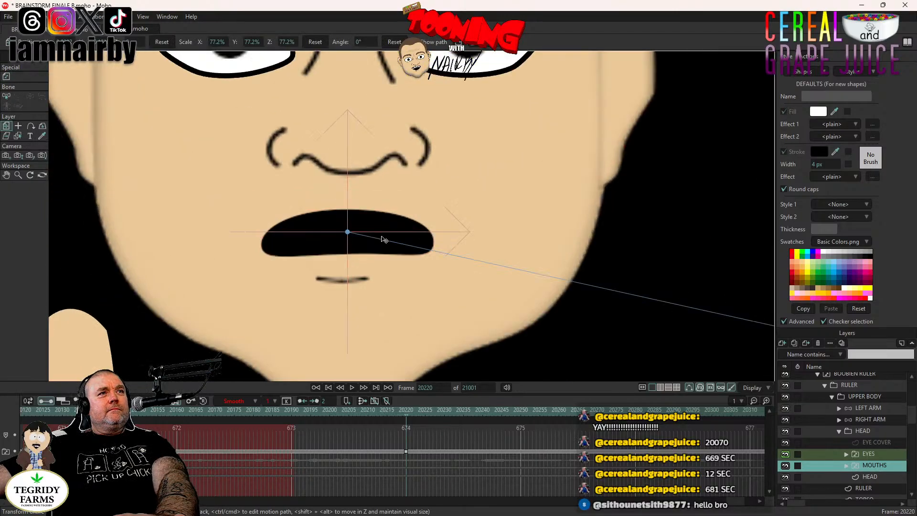
drag(433, 257, 434, 257)
click(434, 255)
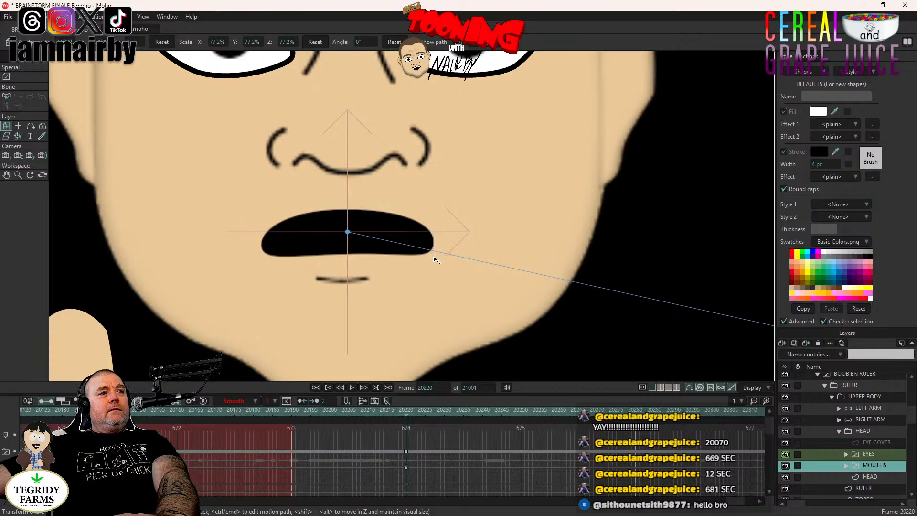
drag(415, 465, 402, 476)
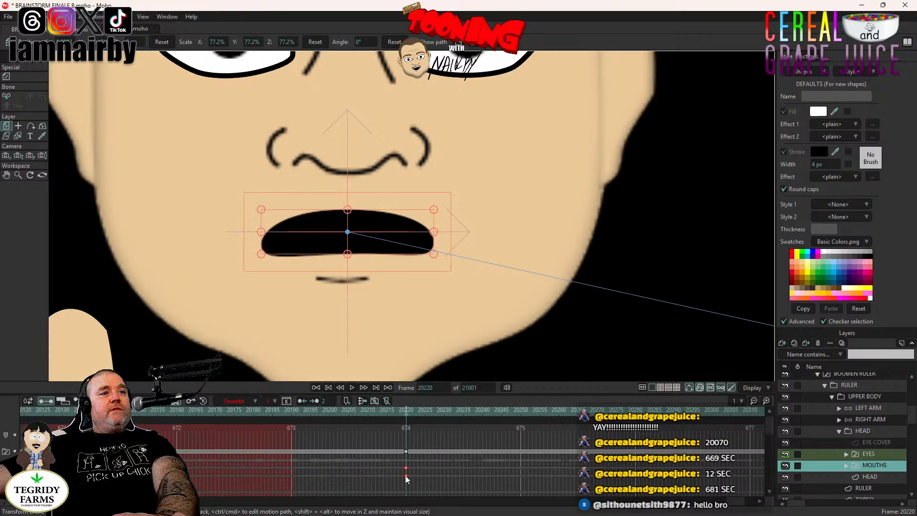
- Scale the RULER character's mouth down to about 61.4% at frame 20220 and move its transform keyframes back to about frames 20189–20190
drag(435, 256, 426, 245)
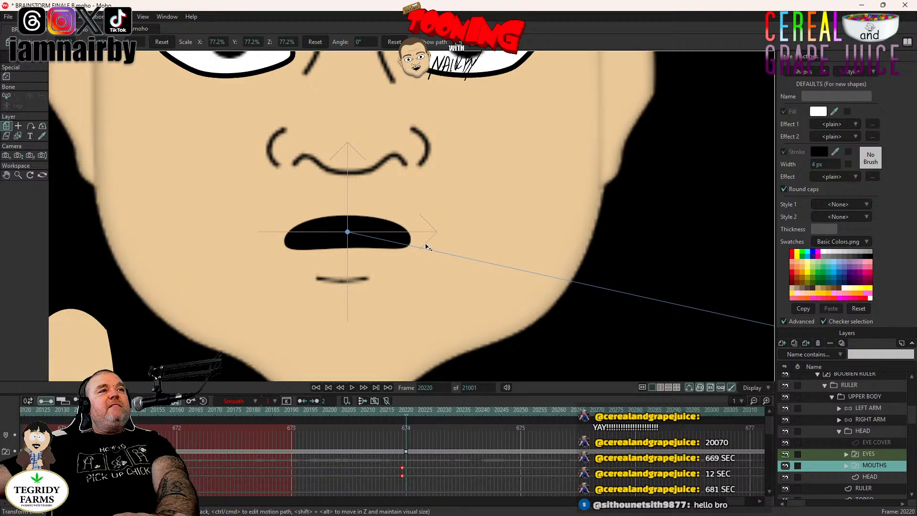
drag(427, 247, 426, 250)
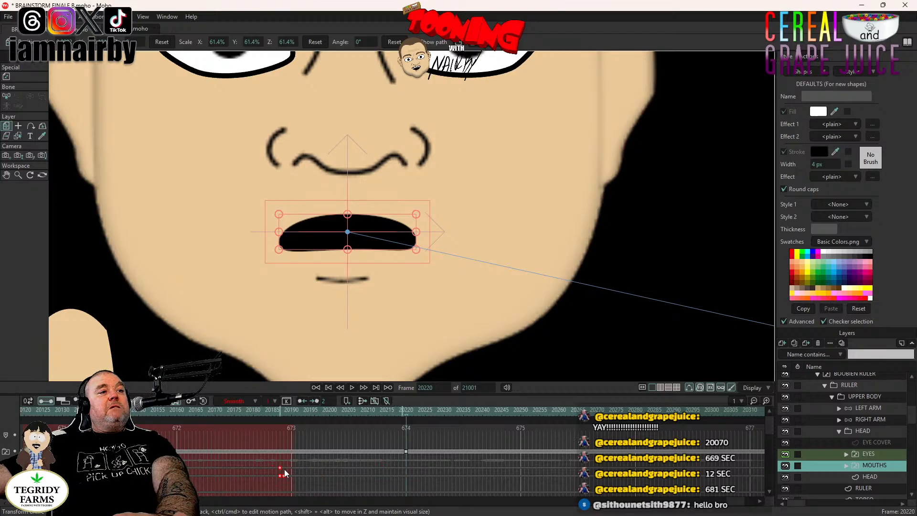
scroll(417, 275, down, 5)
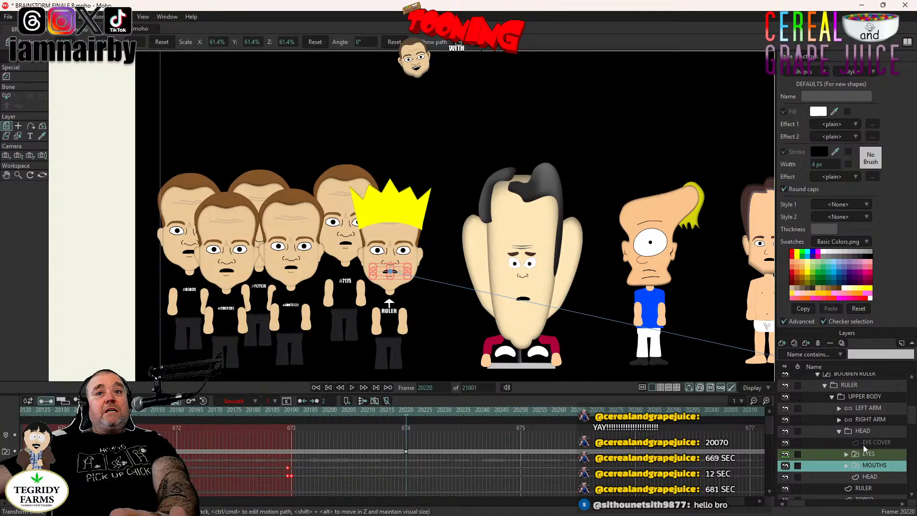
- Key the RULER character's left arm bones at frame 20219 and swing the arm slightly outward at frame 20220
scroll(863, 445, up, 2)
click(874, 430)
click(30, 76)
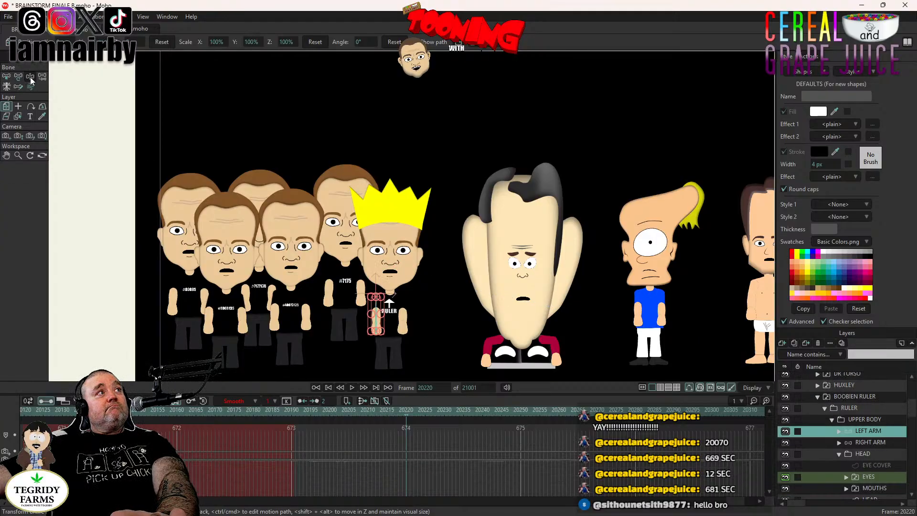
scroll(421, 287, up, 4)
scroll(290, 243, up, 1)
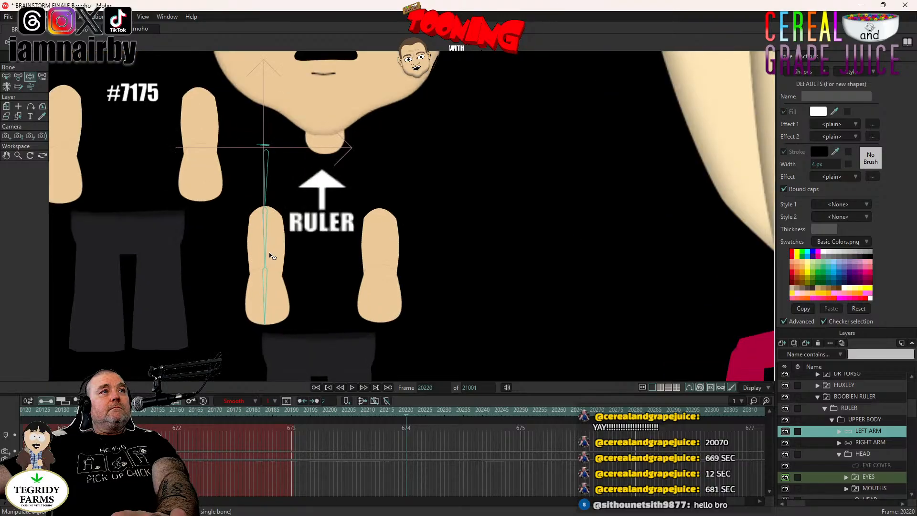
drag(264, 251, 248, 282)
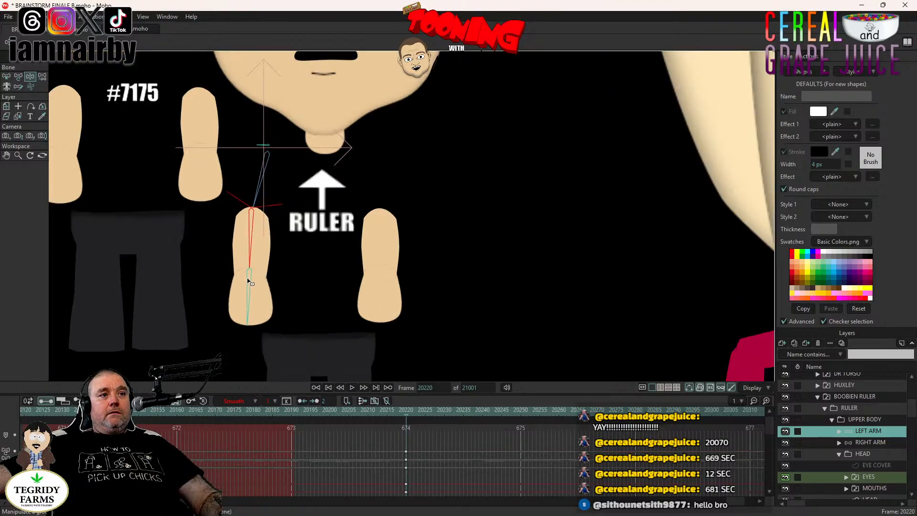
key(ctrl+z)
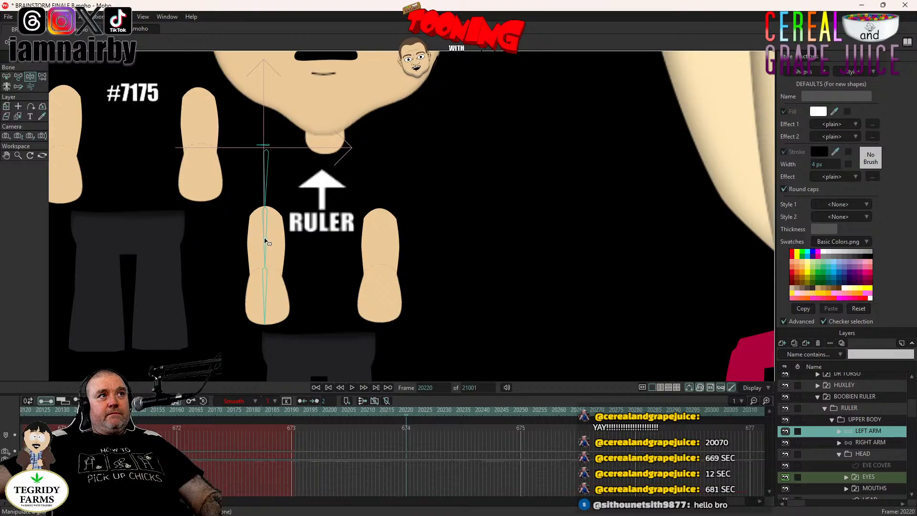
click(266, 242)
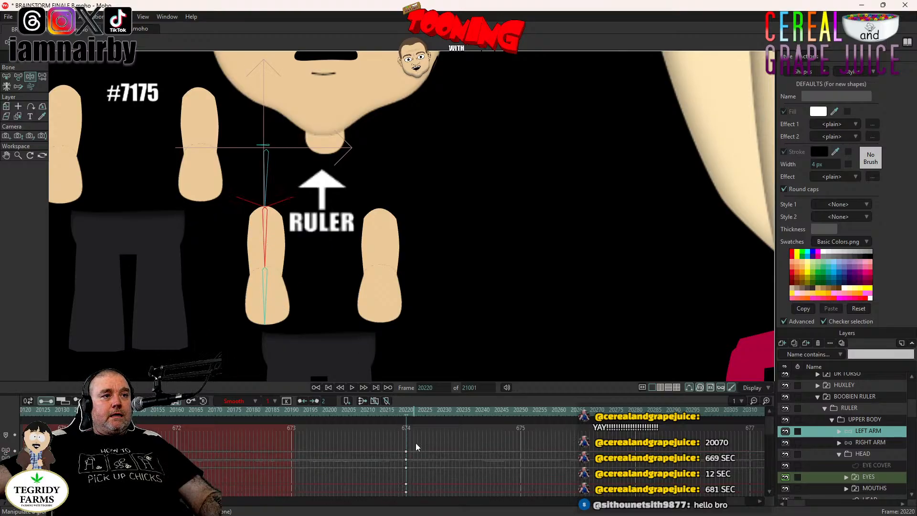
drag(407, 456, 403, 455)
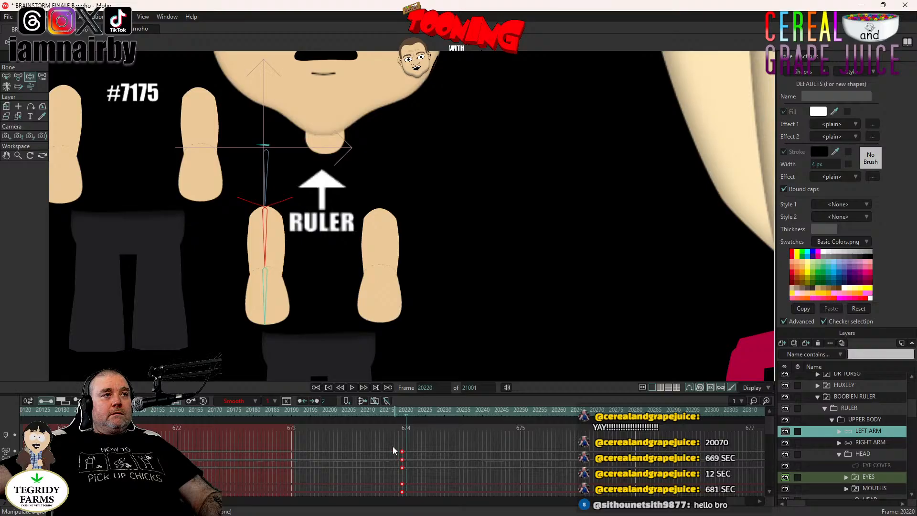
drag(266, 253, 249, 299)
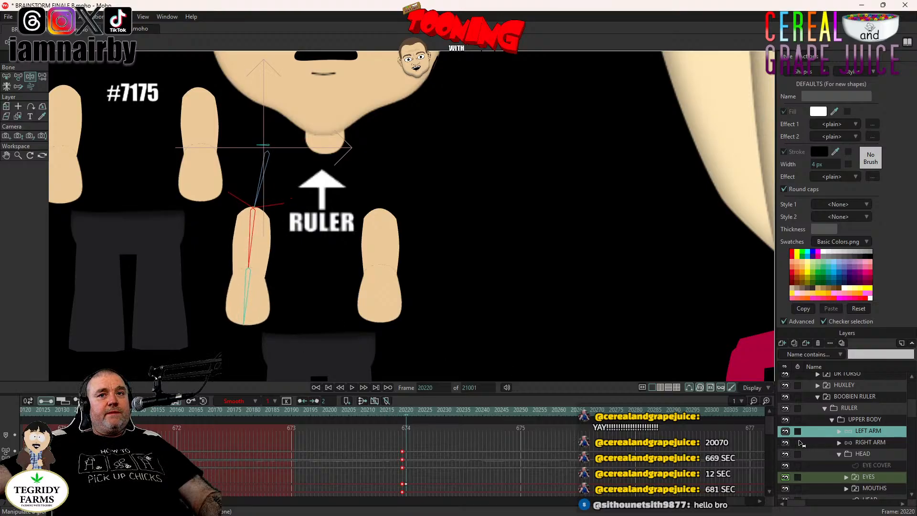
- Key the RULER character's right arm bones at frame 20219 and swing the arm slightly outward at frame 20220
click(875, 444)
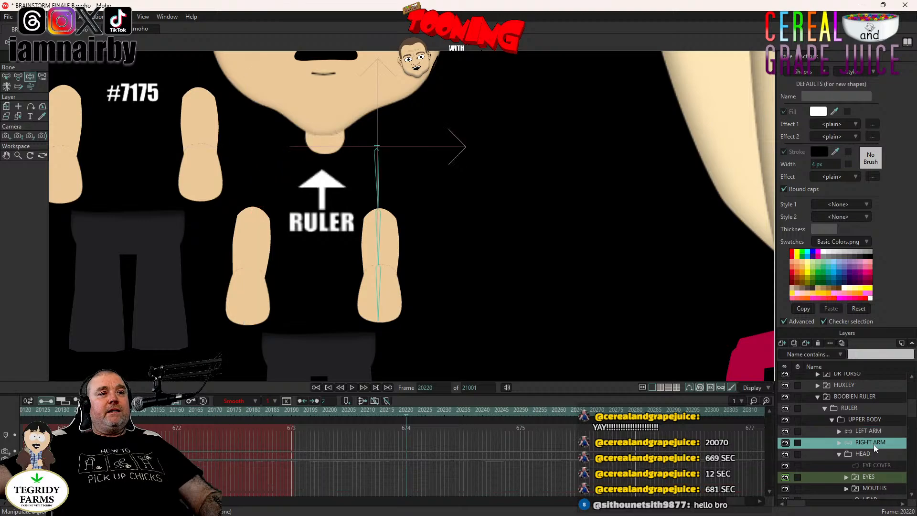
click(381, 247)
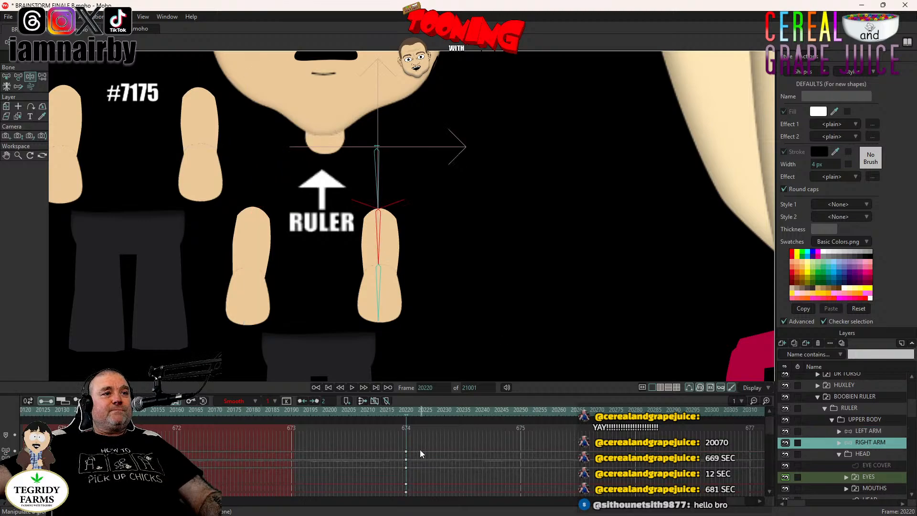
drag(404, 513, 405, 505)
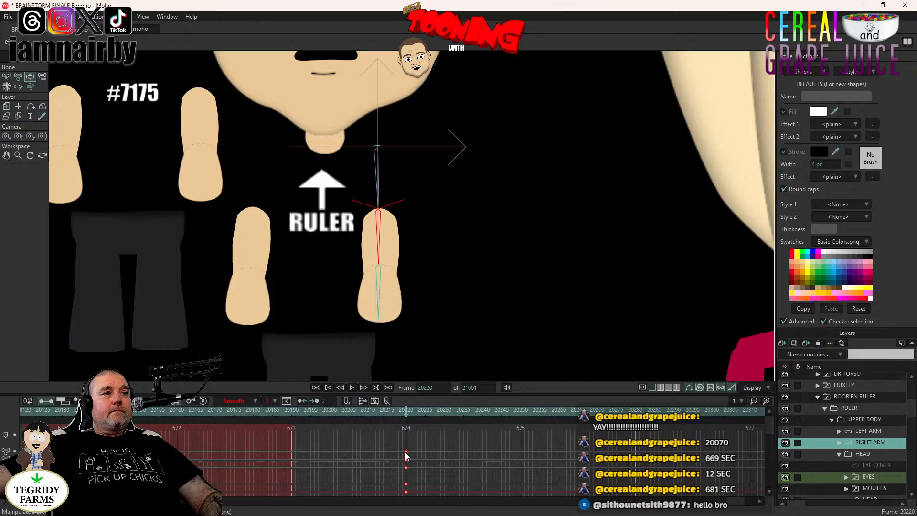
drag(406, 455, 403, 457)
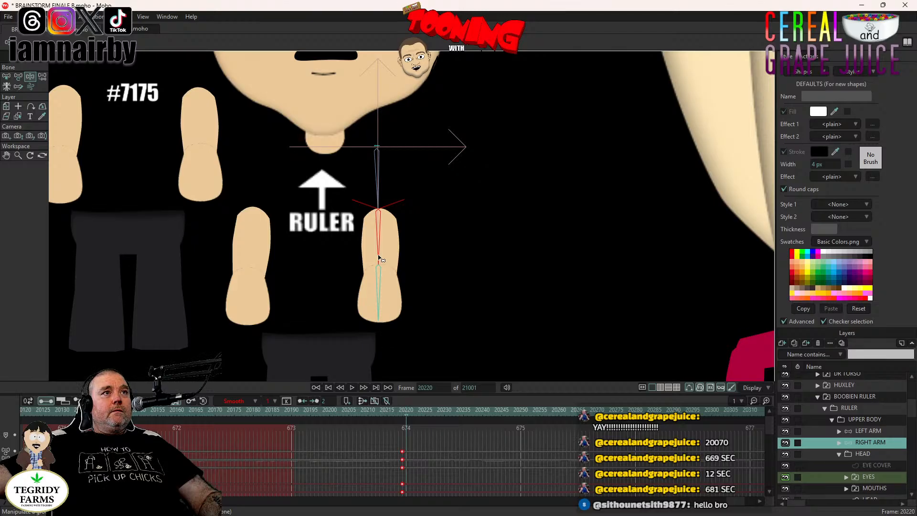
drag(378, 258, 403, 293)
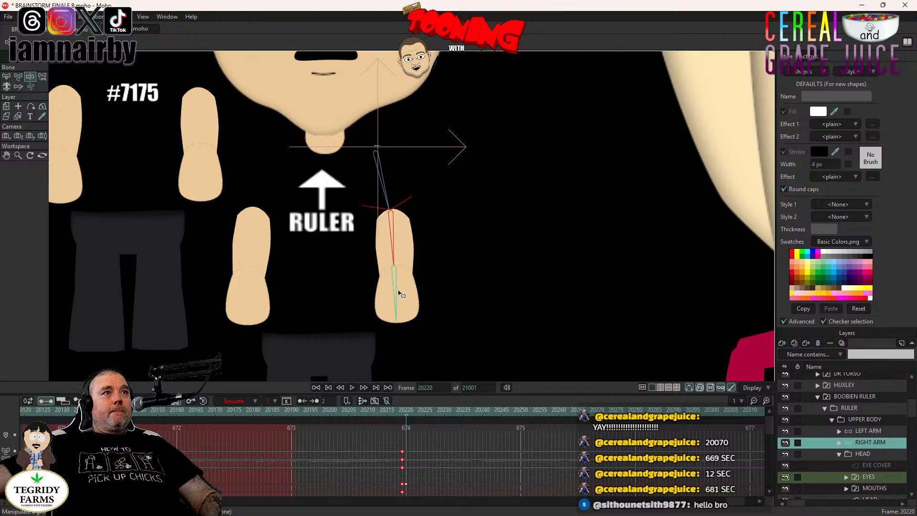
scroll(472, 274, down, 5)
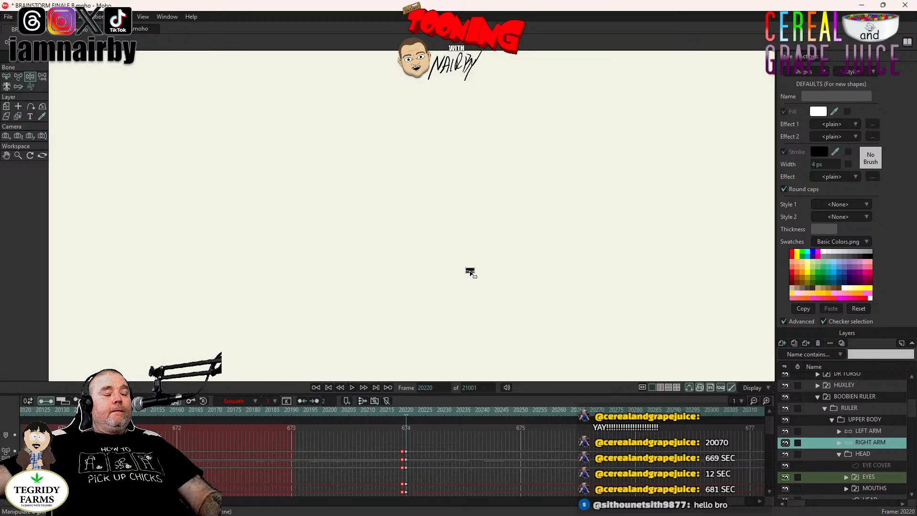
scroll(472, 275, up, 3)
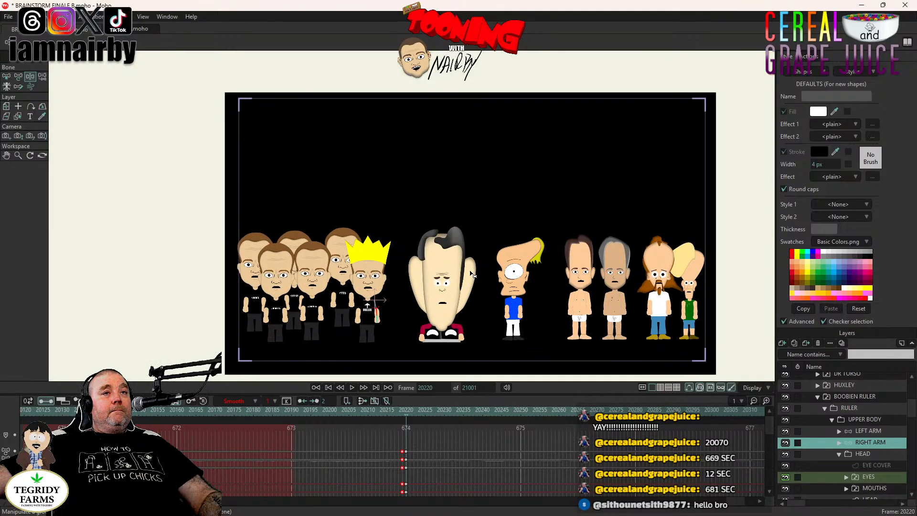
- Save the project with its current character poses
scroll(471, 273, up, 1)
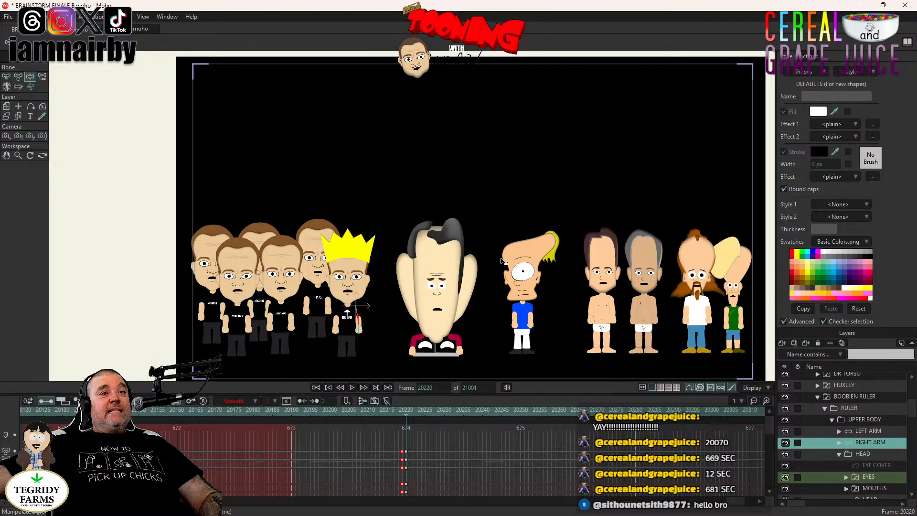
drag(502, 258, 435, 245)
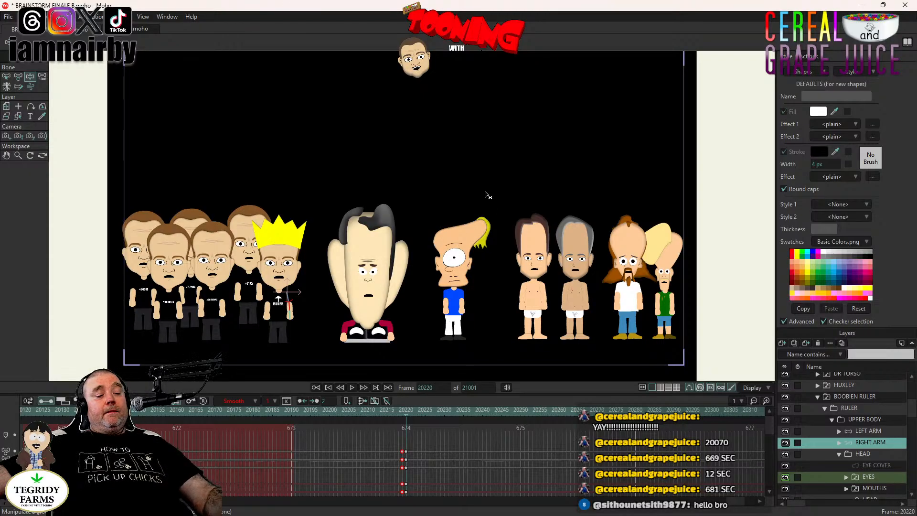
key(ctrl+s)
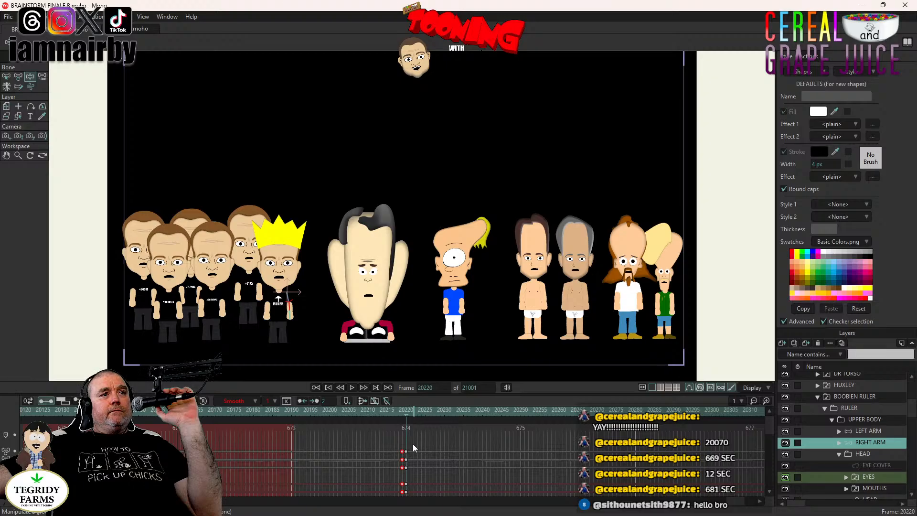
- Move RULER's RIGHT ARM keyframes from frame 20220 to earlier on the timeline and his LEFT ARM keyframes to about frame 20189
drag(414, 444, 393, 504)
drag(403, 457, 269, 458)
click(866, 431)
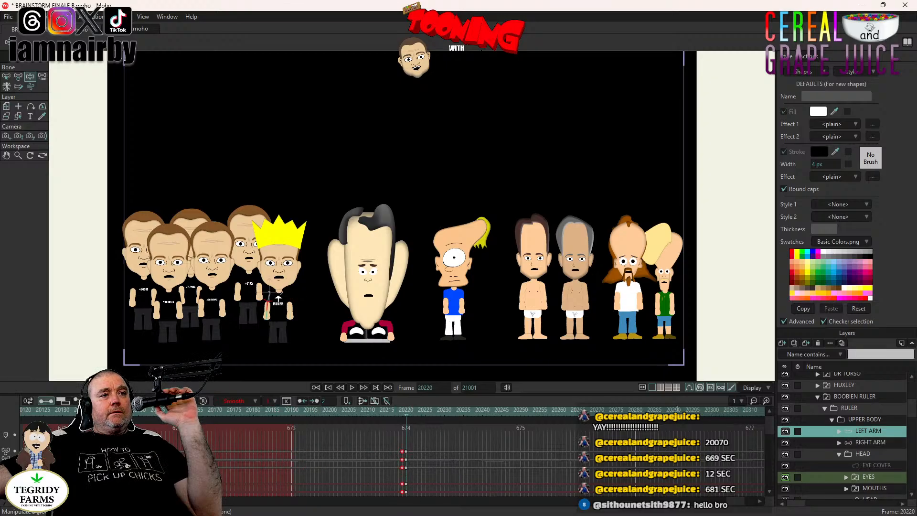
drag(419, 447, 285, 460)
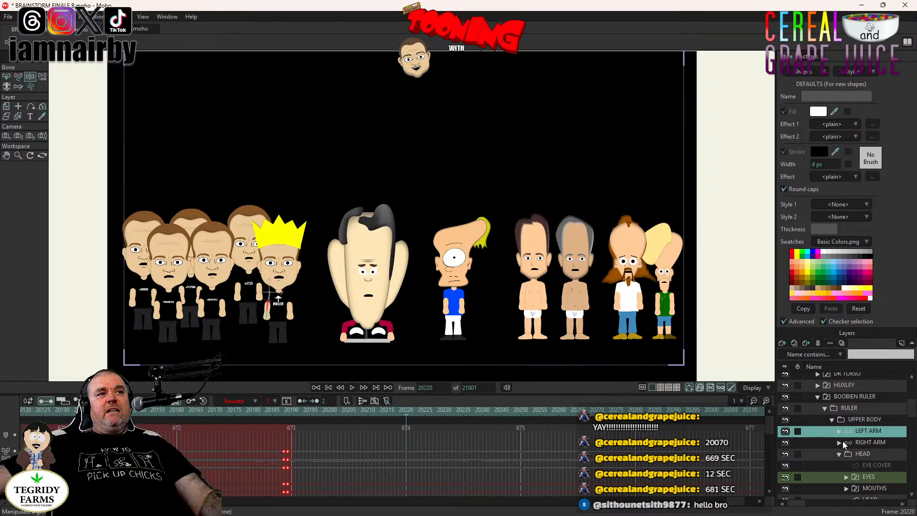
- Locate BILLY HILL's HEAD layer from his figure on the canvas and check the mouth options of his MOUTHS layer
key(space)
ctrl+alt+click(667, 252)
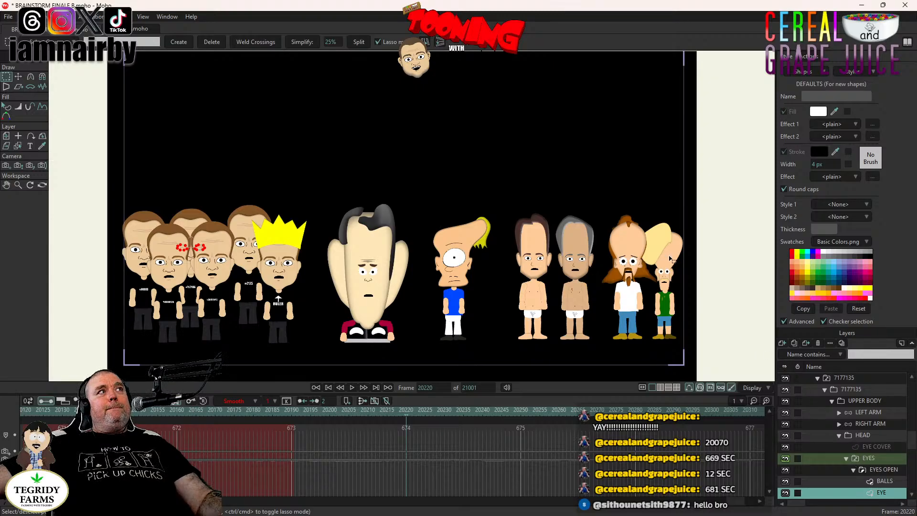
click(670, 259)
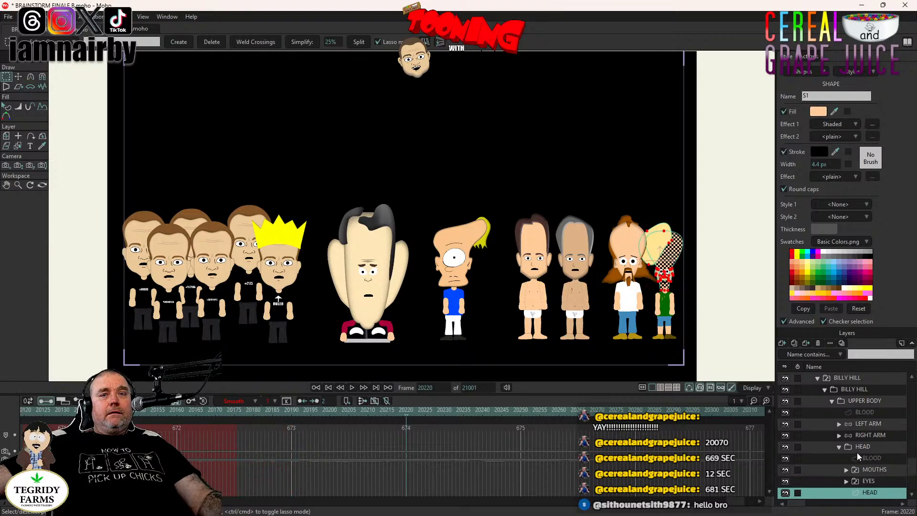
scroll(684, 314, up, 4)
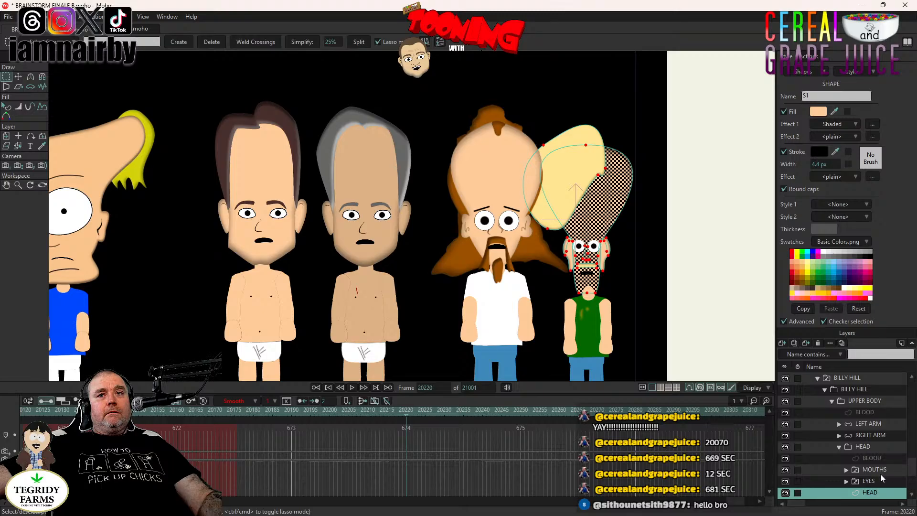
right_click(879, 471)
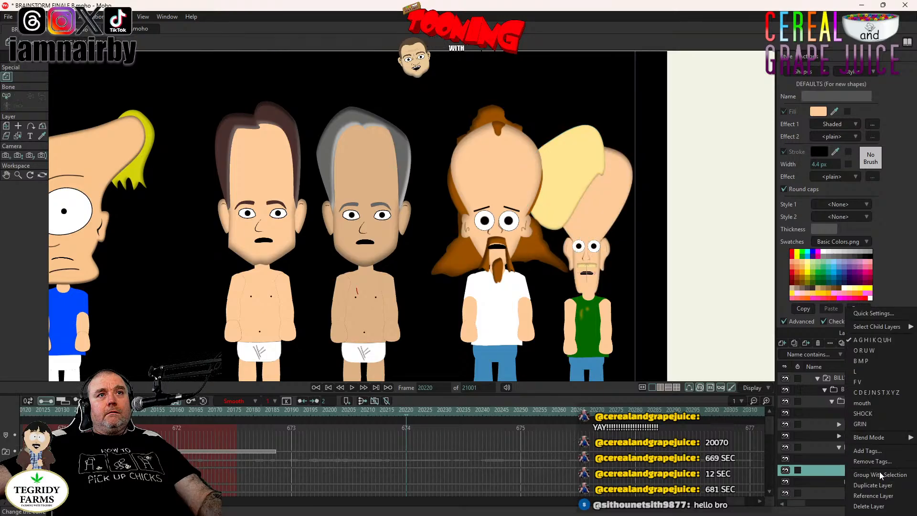
click(613, 392)
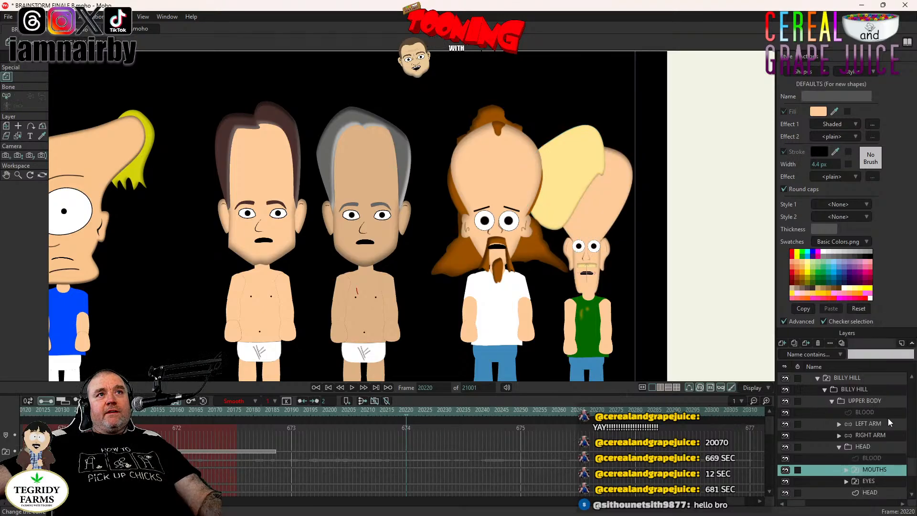
- Key BILLY HILL's LEFT ARM bones at frame 20219 and bend the arm slightly outward at frame 20220
click(865, 423)
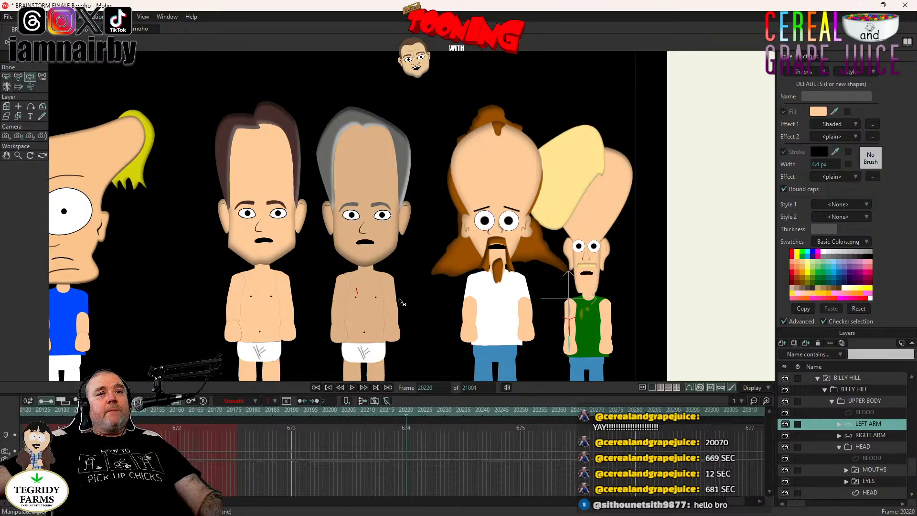
scroll(574, 340, up, 2)
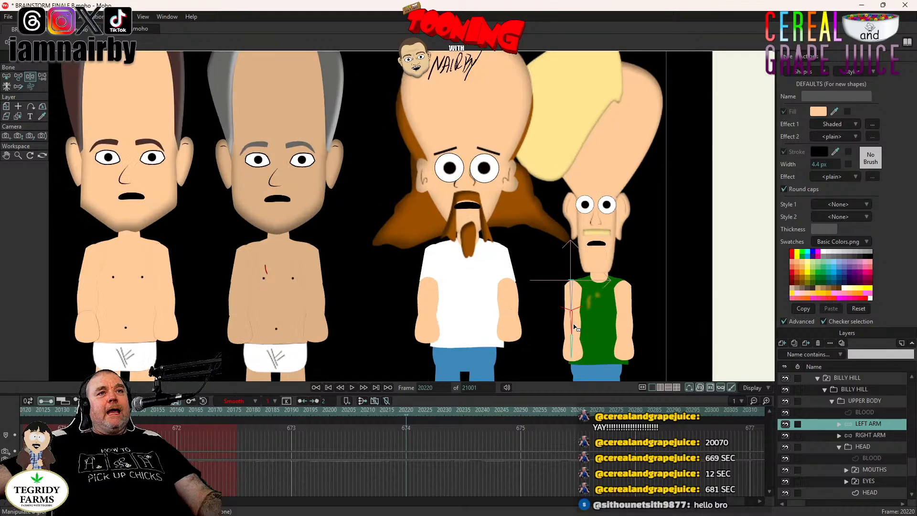
click(573, 331)
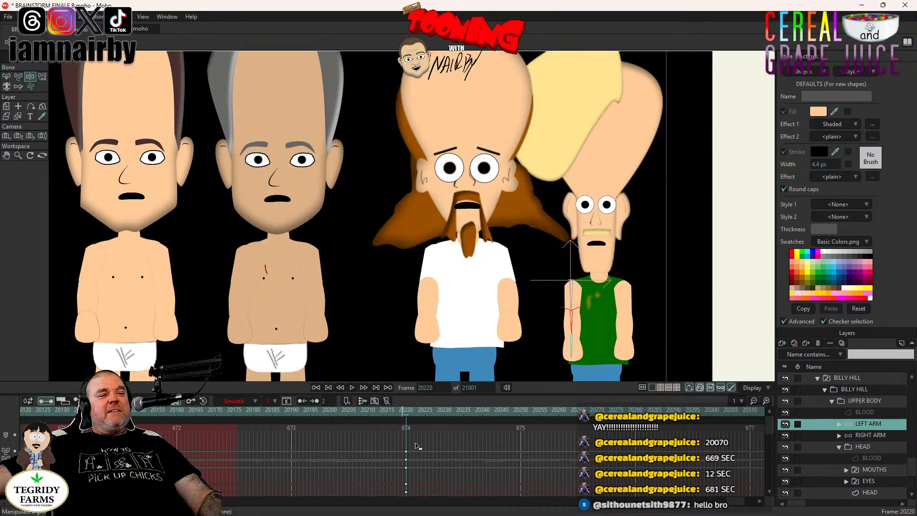
drag(418, 446, 404, 507)
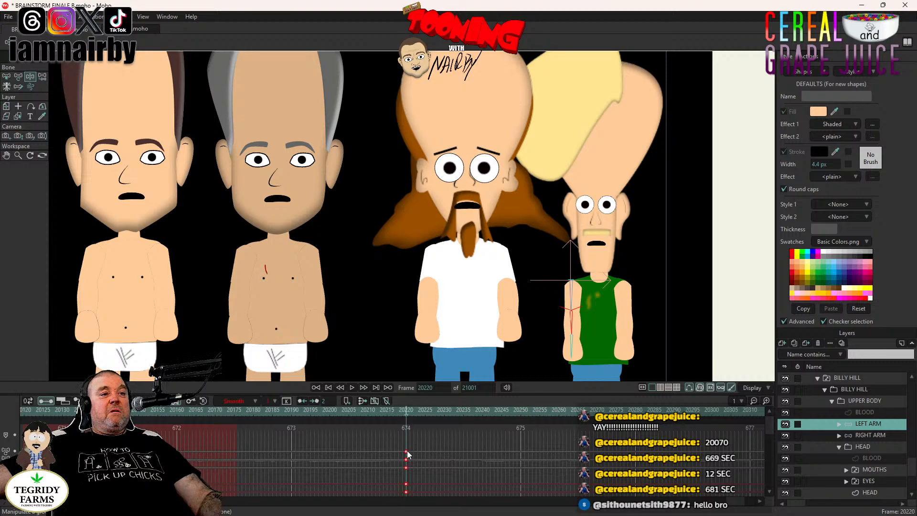
drag(407, 455, 403, 455)
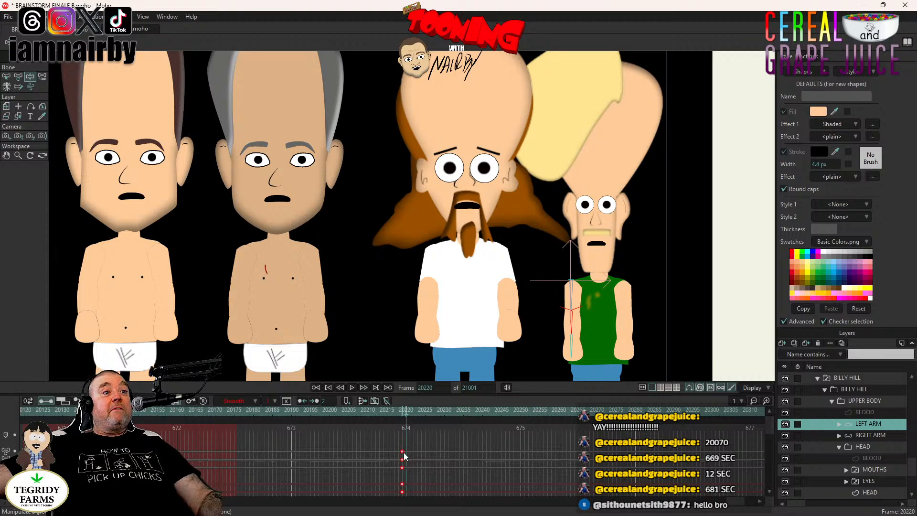
click(878, 434)
click(877, 424)
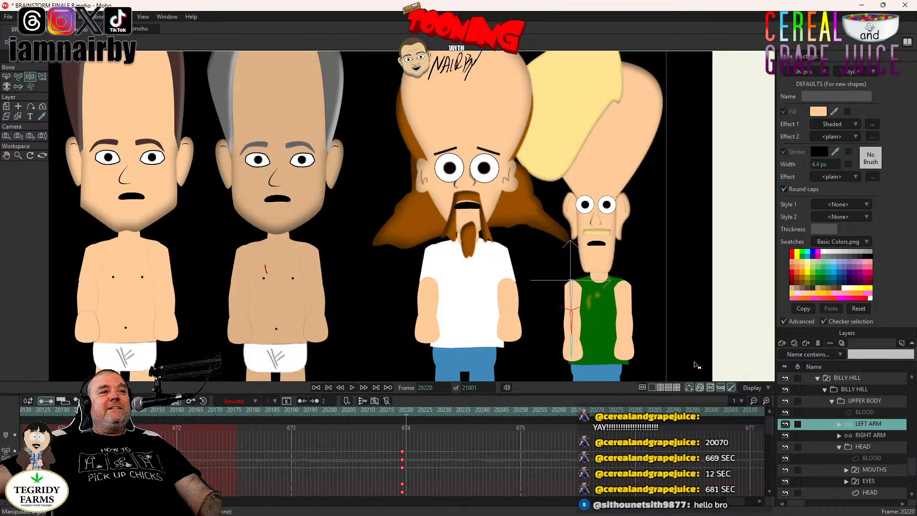
drag(570, 330, 578, 365)
- Key BILLY HILL's RIGHT ARM at frame 20219, bend it slightly outward at frame 20220, and save the project
click(870, 435)
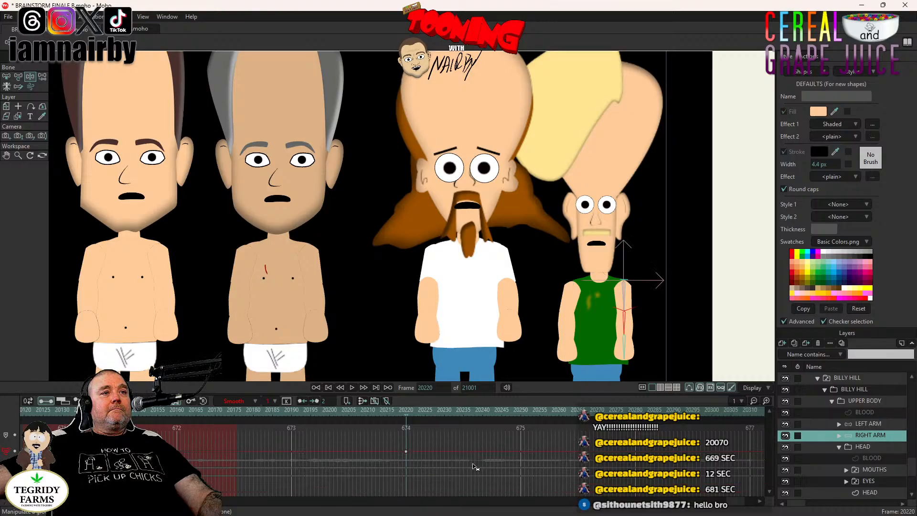
drag(414, 446, 409, 491)
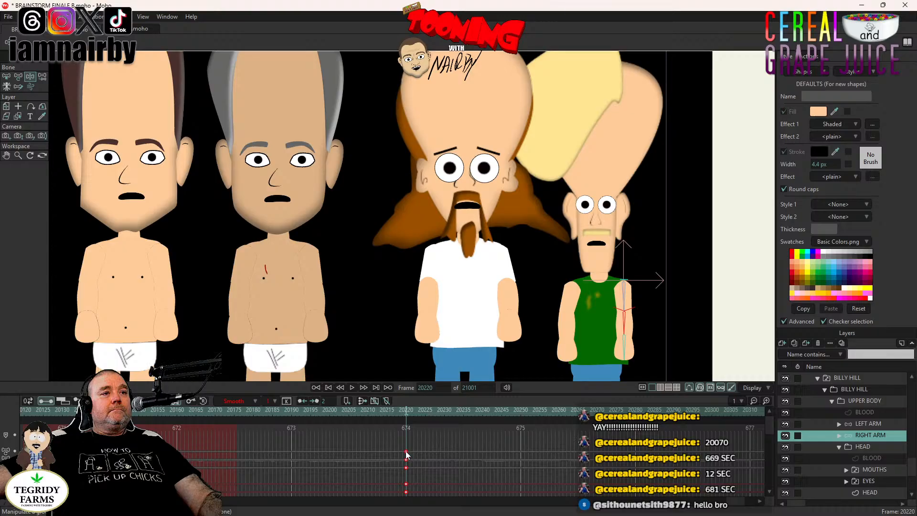
drag(625, 326, 615, 378)
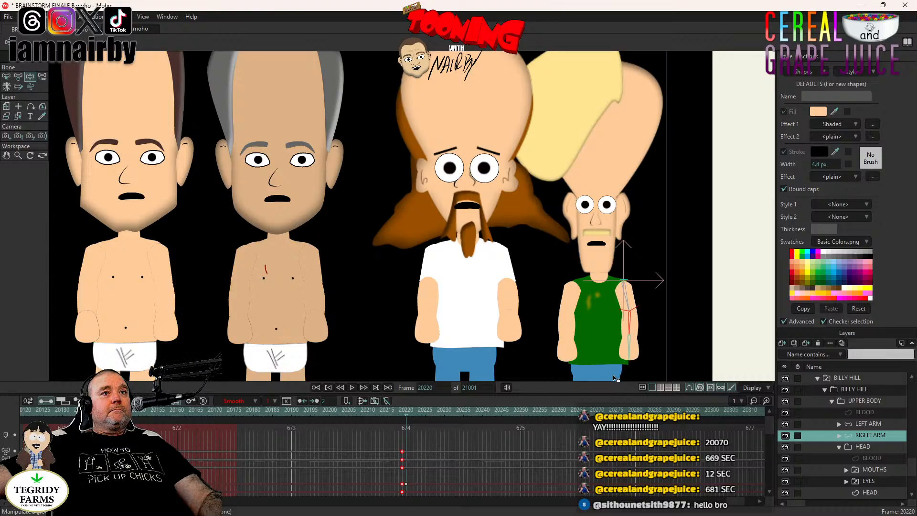
key(ctrl+r)
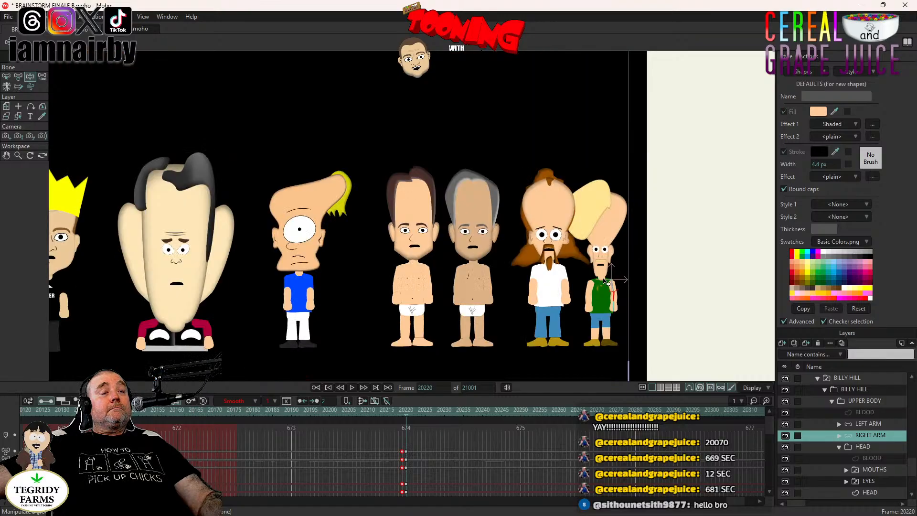
drag(557, 302, 546, 304)
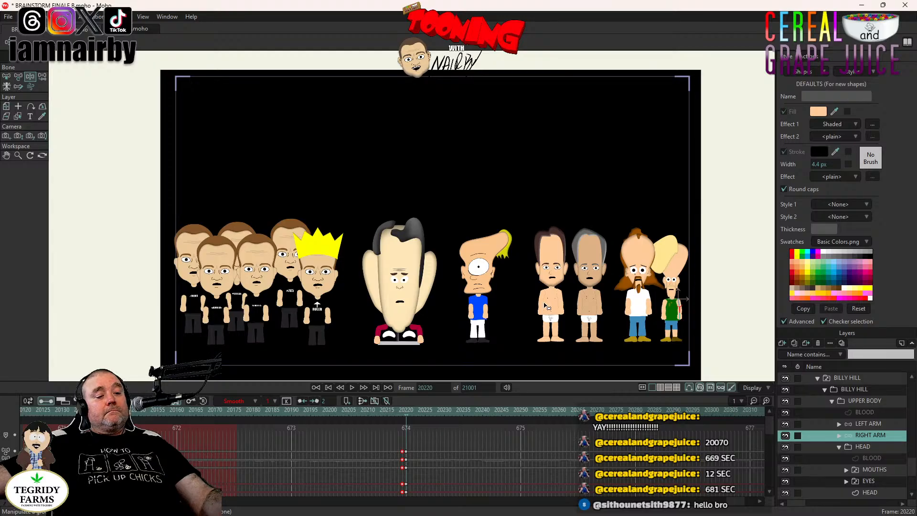
key(ctrl+s)
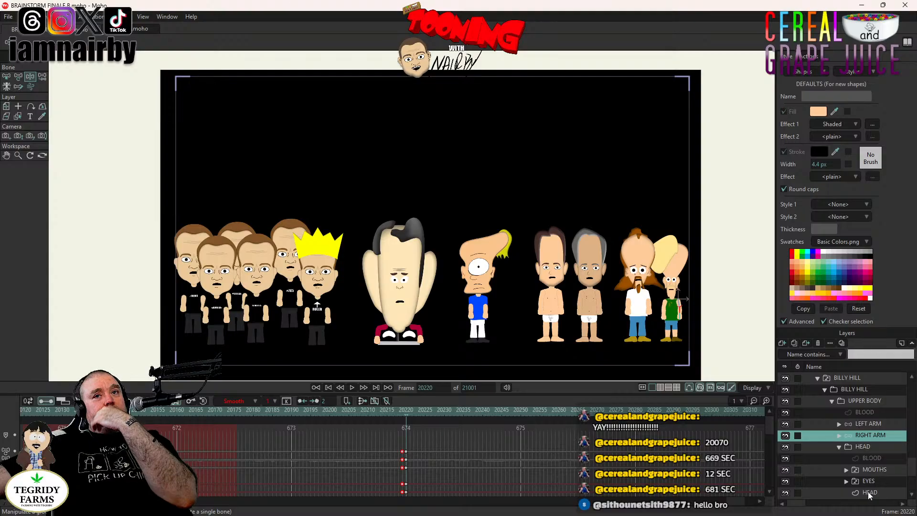
- Move BILLY HILL's LEFT ARM keyframes back to about frame 20182
scroll(855, 451, up, 3)
scroll(855, 442, down, 1)
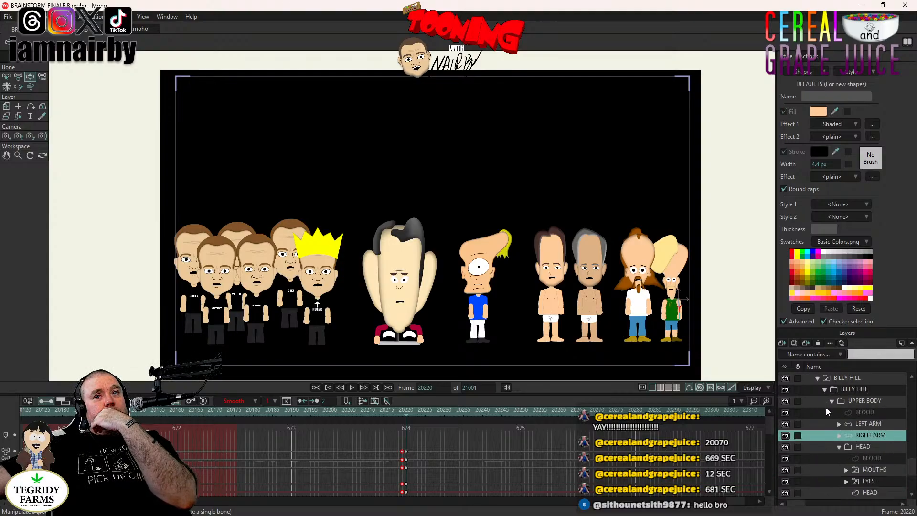
click(817, 424)
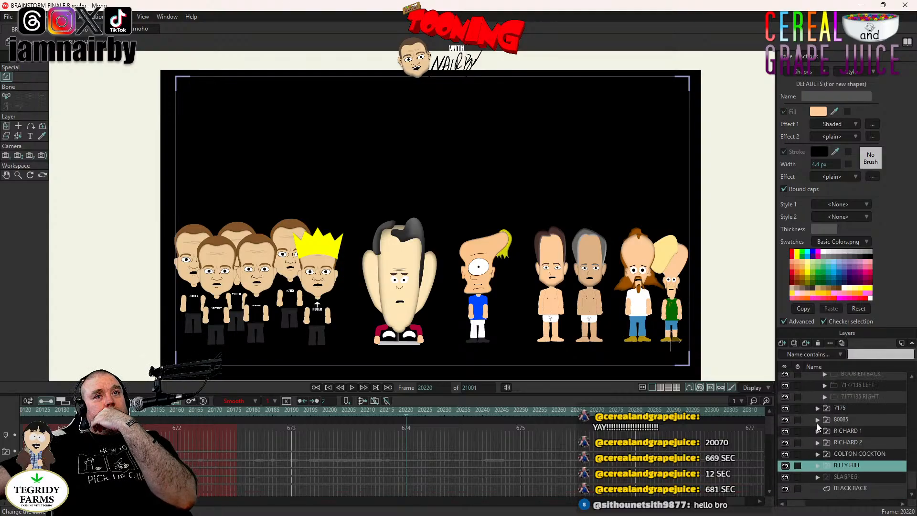
click(819, 469)
scroll(849, 447, down, 6)
click(866, 442)
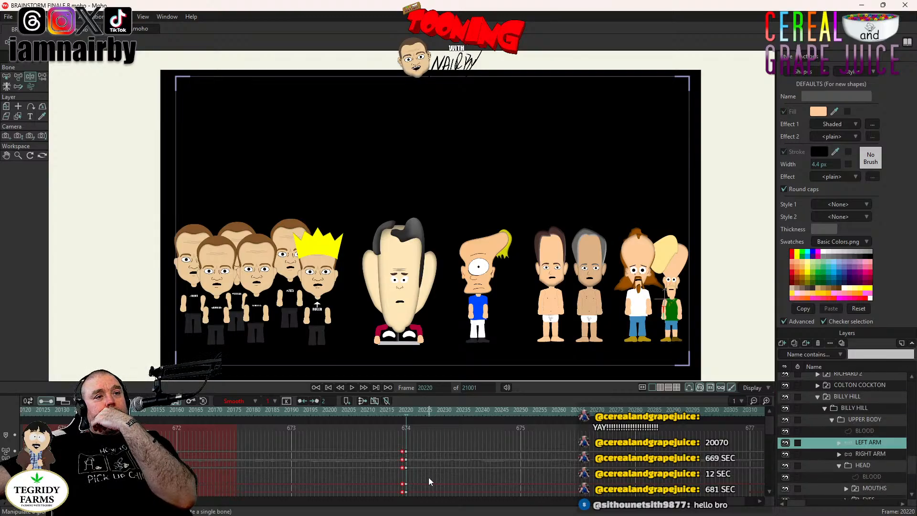
drag(404, 458, 263, 457)
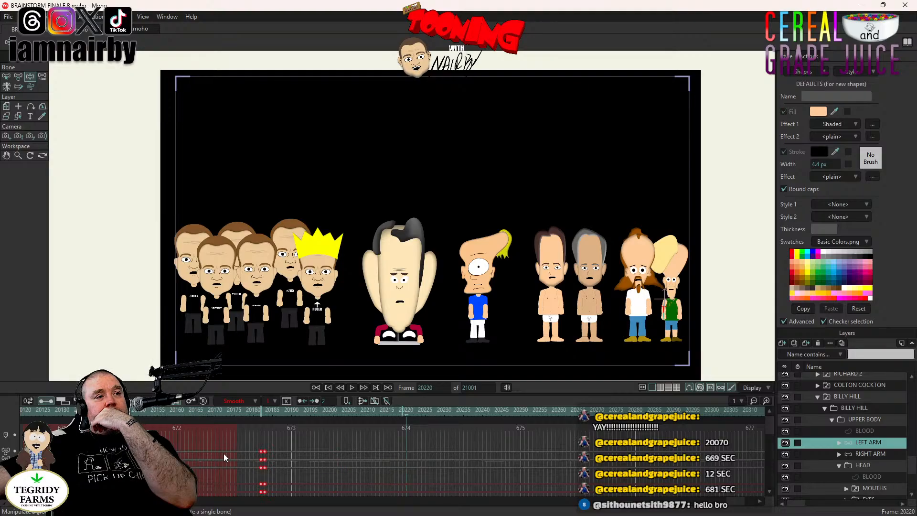
- Move BILLY HILL's RIGHT ARM keyframes back to about frame 20172
click(858, 454)
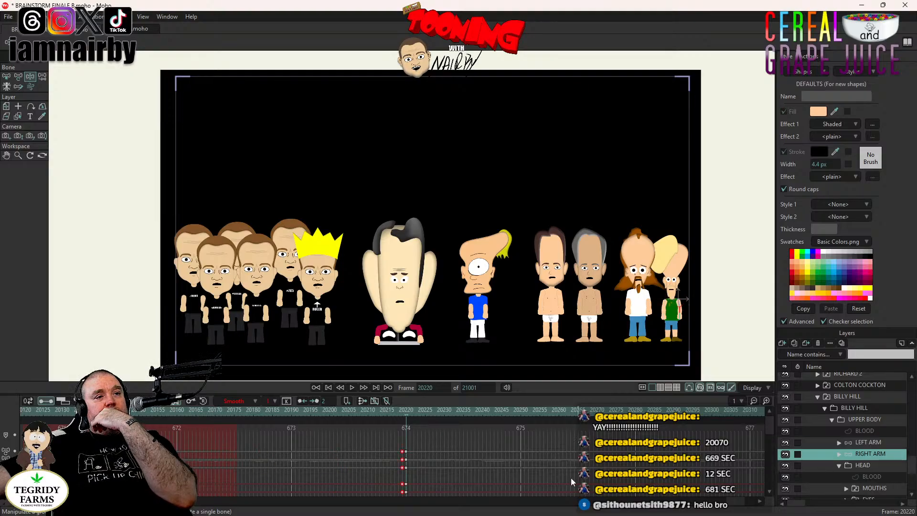
drag(415, 443, 394, 504)
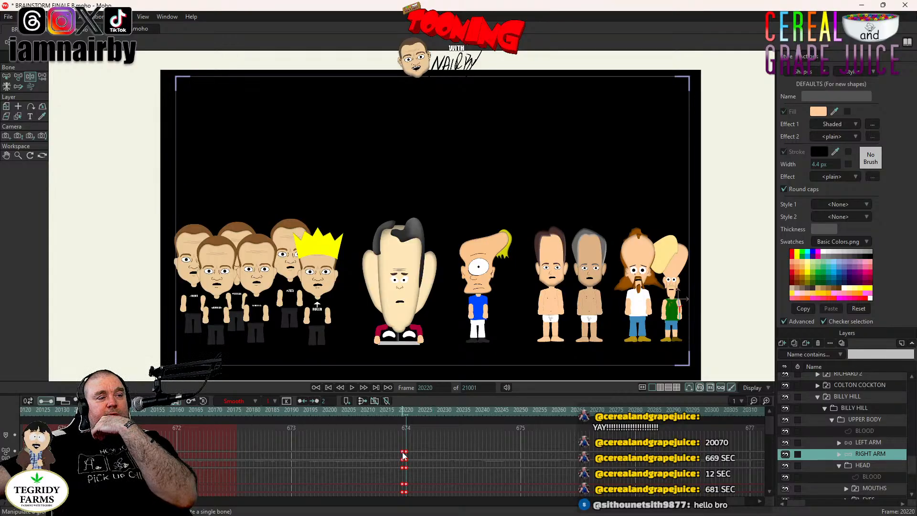
drag(404, 455, 221, 454)
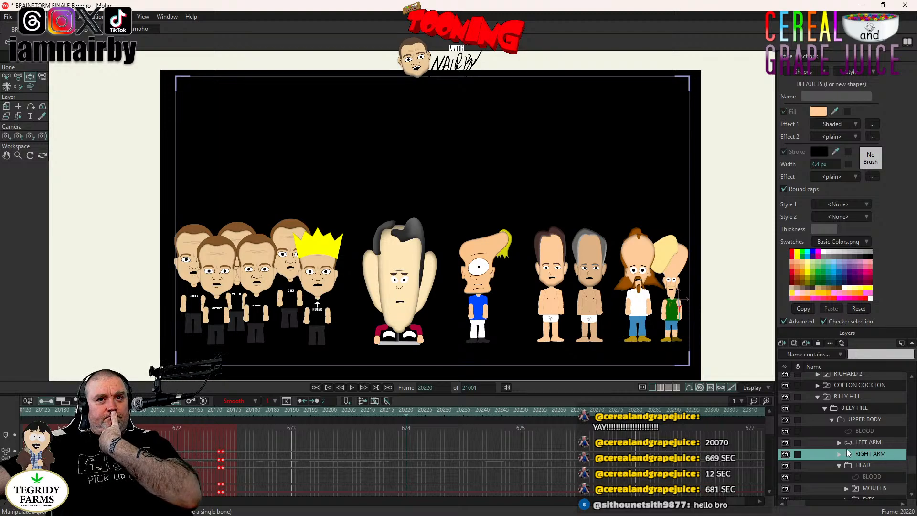
- Collapse the BILLY HILL, 7177135 and BOOBIEN RULER layer groups and select the DR TORSO layer
click(820, 398)
scroll(836, 455, up, 6)
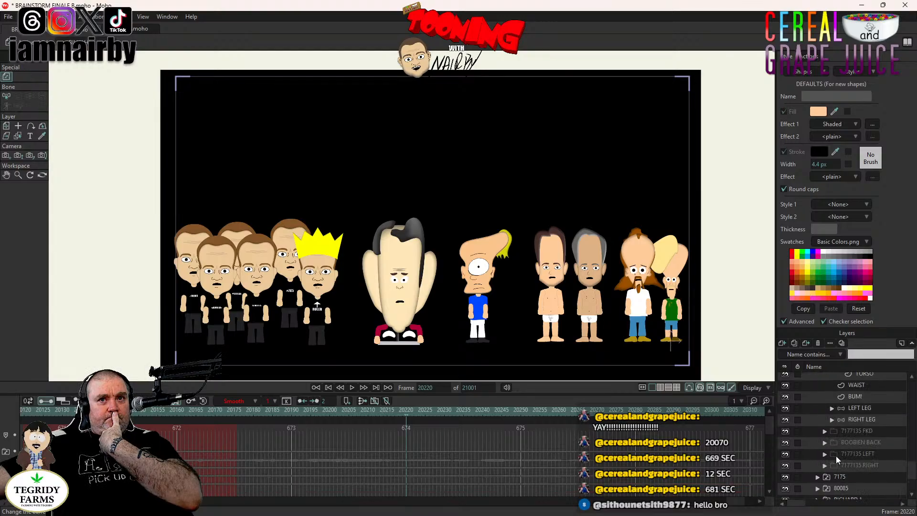
scroll(818, 411, up, 2)
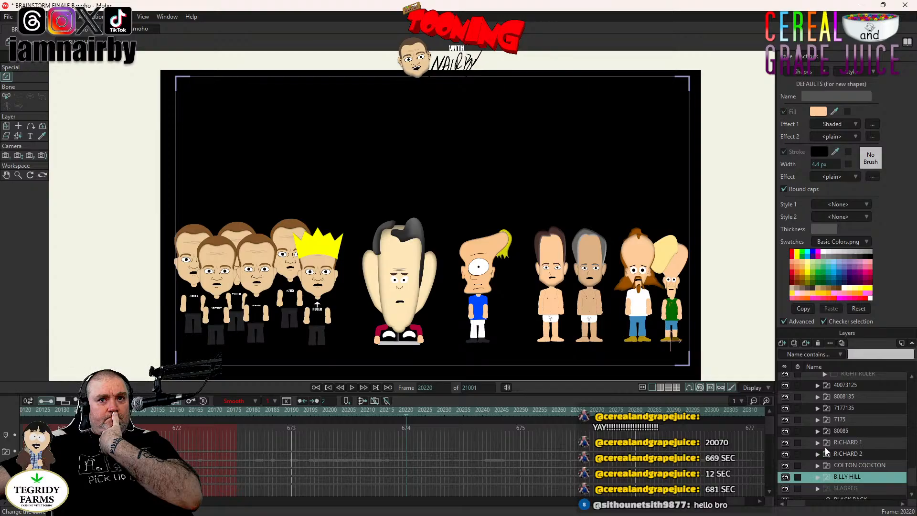
scroll(822, 448, down, 5)
scroll(821, 448, up, 10)
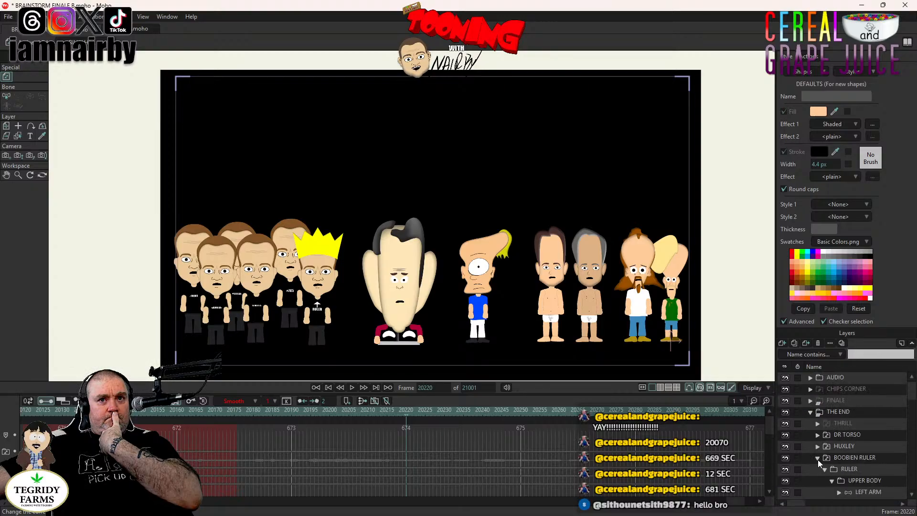
click(818, 458)
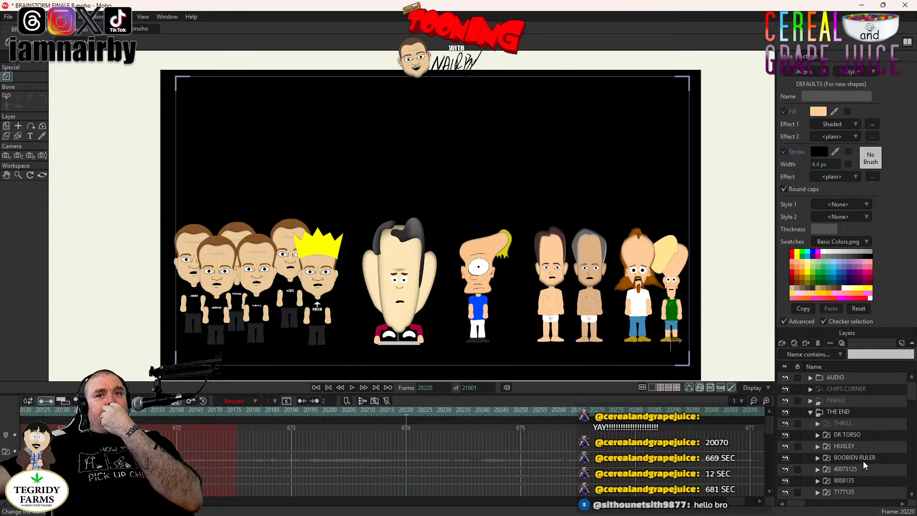
scroll(864, 460, down, 1)
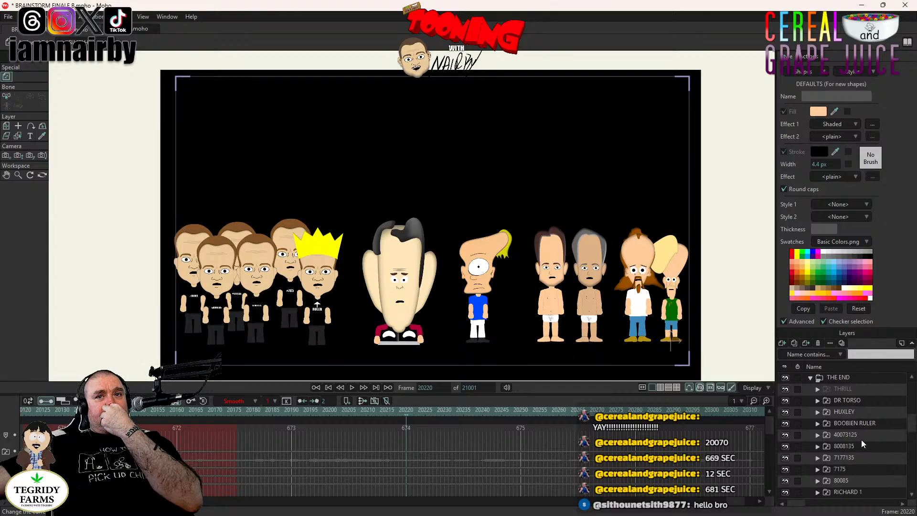
click(852, 404)
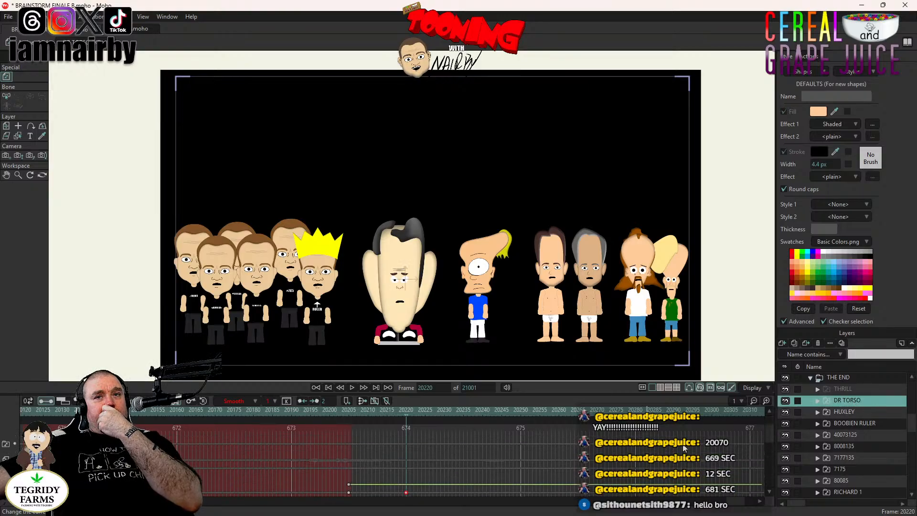
- Select the THRILL layer and set the timeline to frame 20234 so that character is in the scene
click(849, 391)
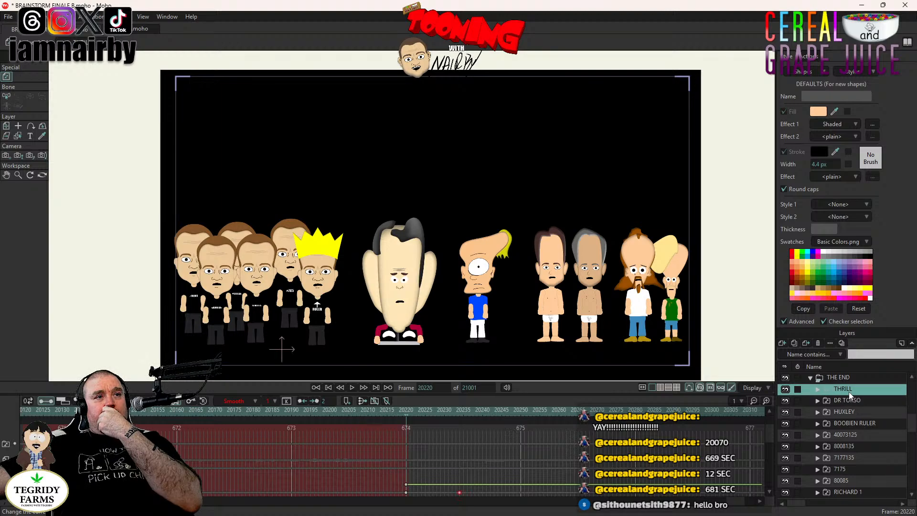
click(461, 412)
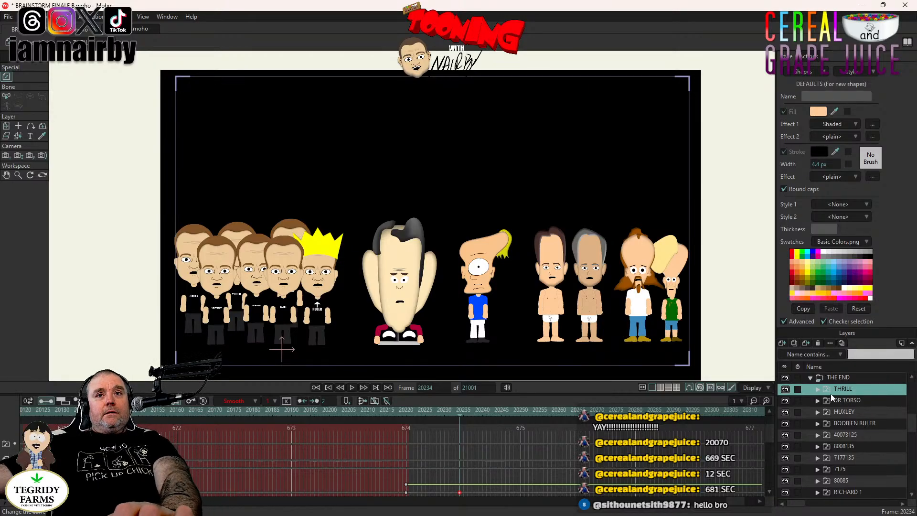
- Examine the BOOBIEN RULER layer's keyframes along the timeline
click(857, 426)
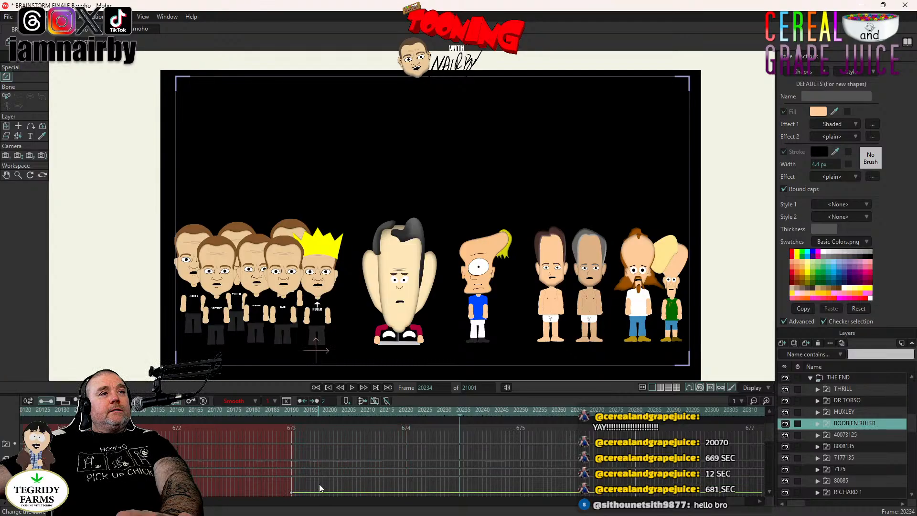
scroll(362, 460, down, 1)
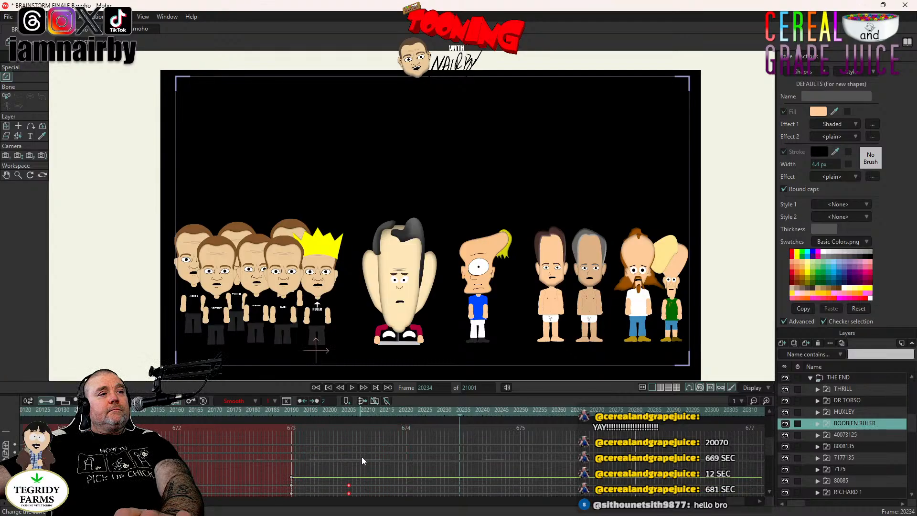
scroll(362, 456, down, 1)
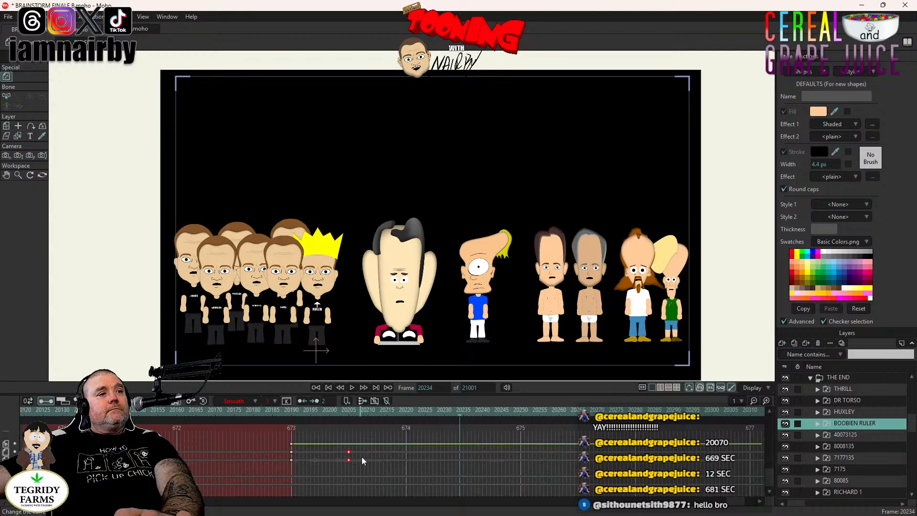
scroll(688, 499, down, 1)
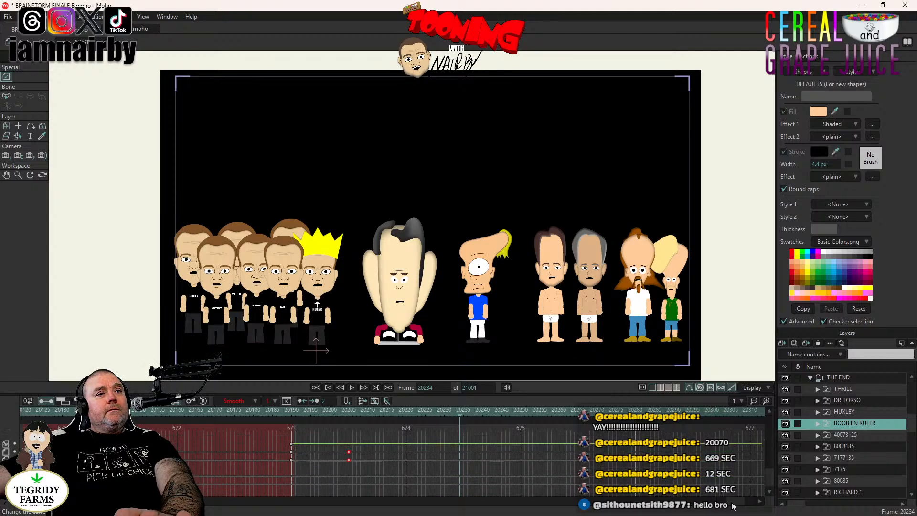
scroll(731, 505, left, 5)
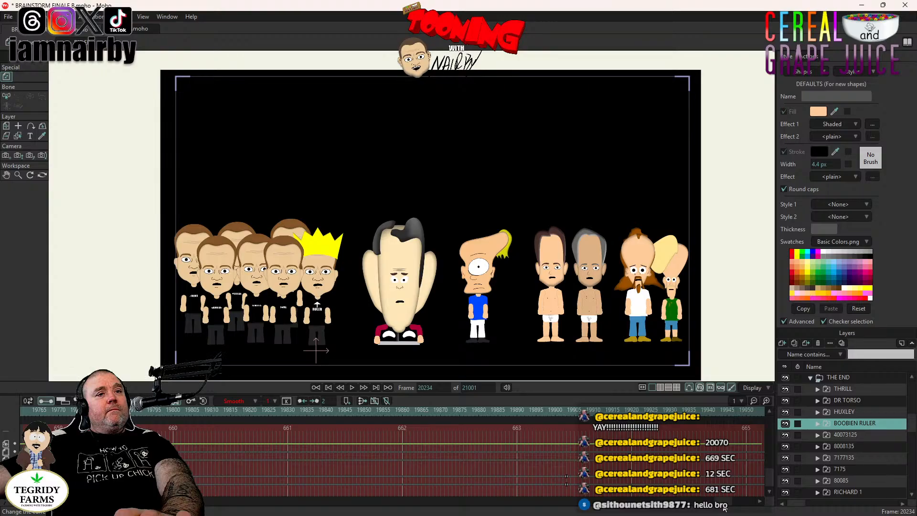
drag(724, 508, 734, 507)
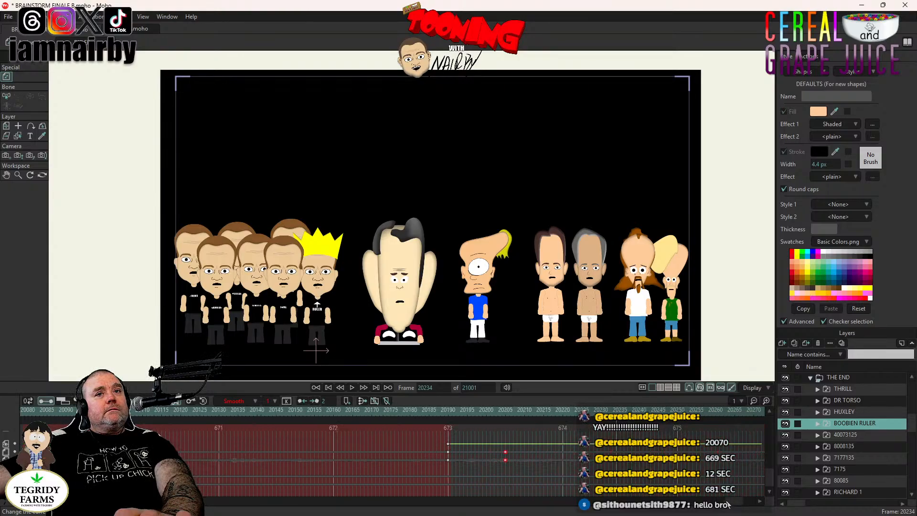
scroll(626, 451, up, 5)
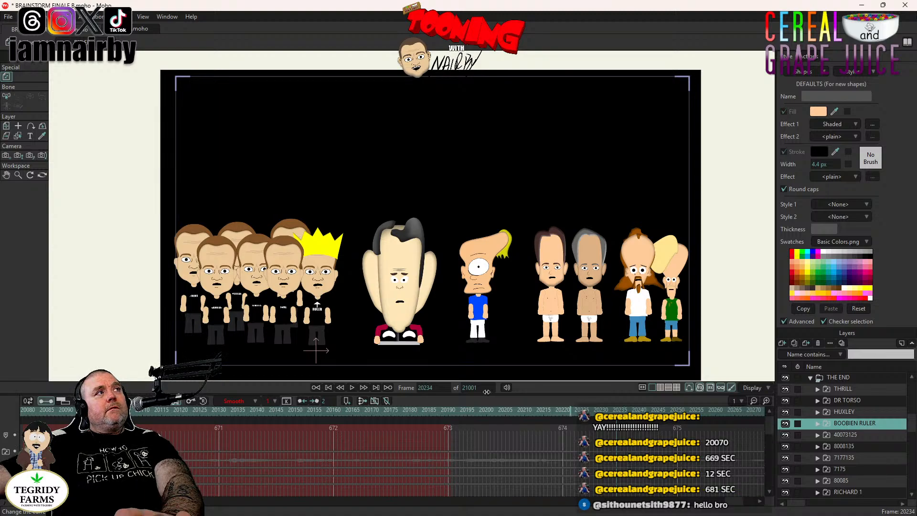
- Shift BOOBIEN RULER slightly right with the layer transform tool at frame 20234 and move its keyframe pair back to about frame 20190
click(6, 126)
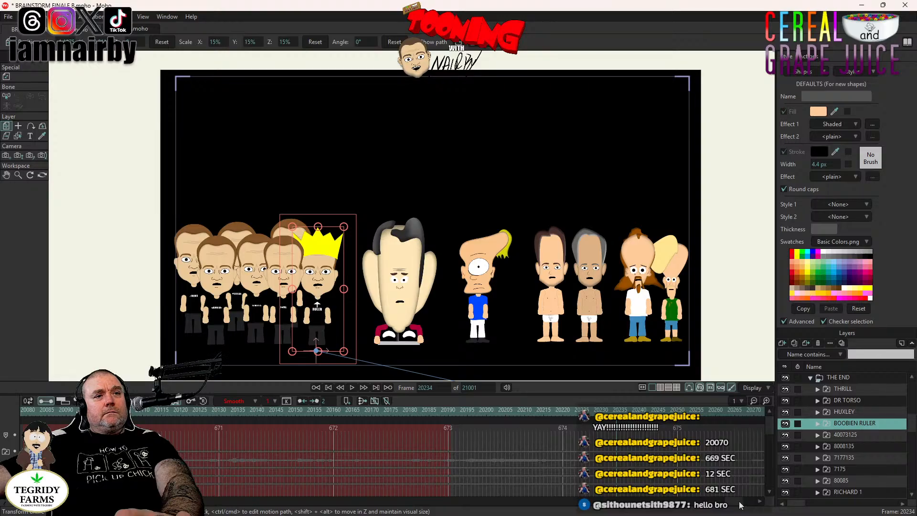
drag(740, 505, 730, 508)
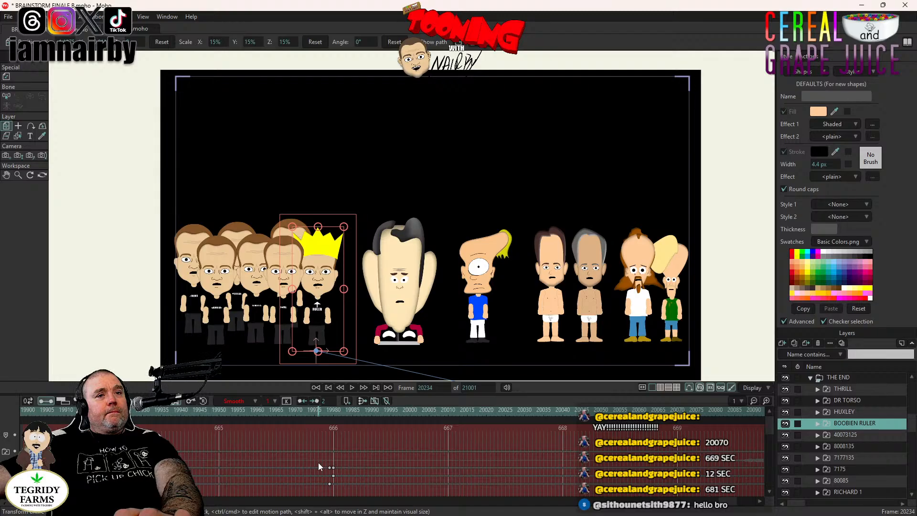
drag(729, 503, 735, 499)
scroll(314, 316, up, 4)
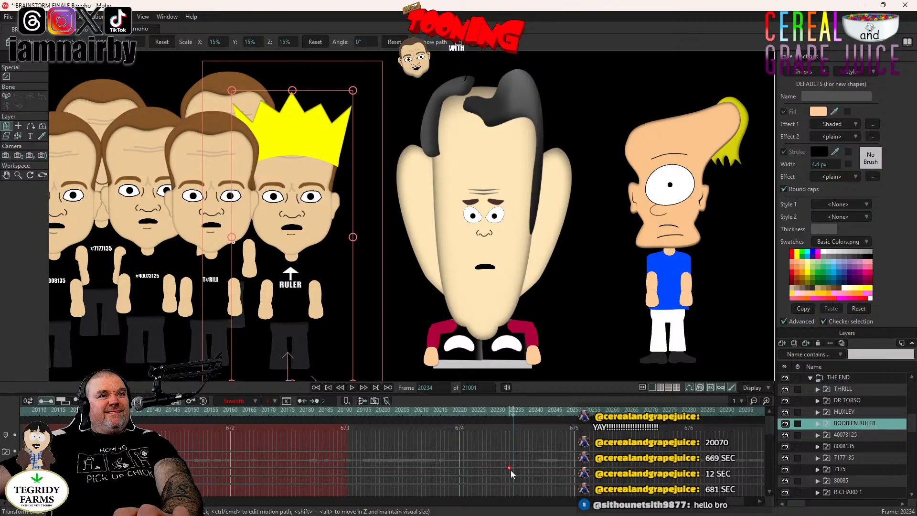
scroll(331, 336, down, 4)
drag(331, 335, 352, 334)
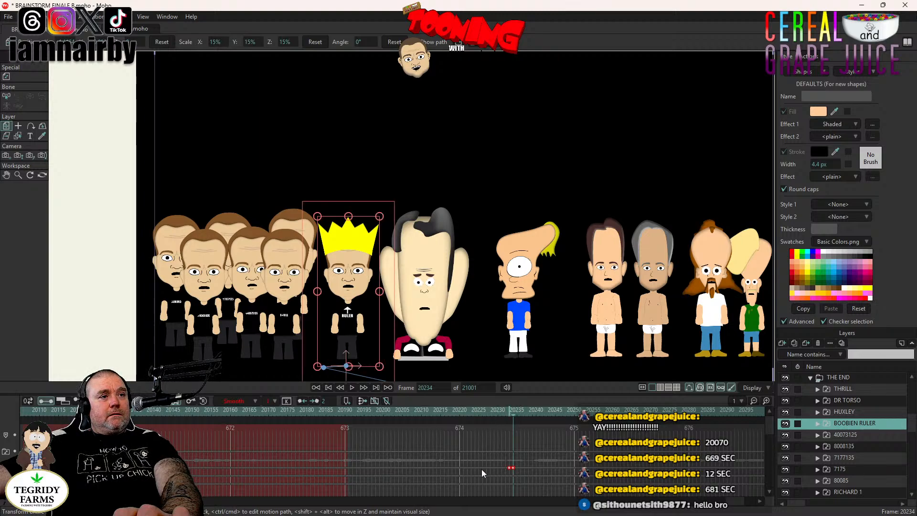
drag(511, 468, 340, 469)
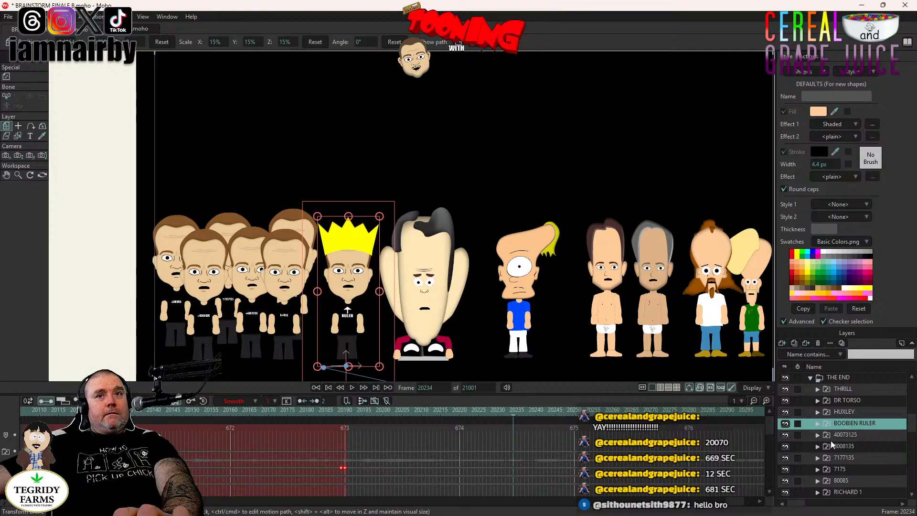
- Check the placement and keyframes of the 40073125, 8008135, 7177135, 7175 and 80085 characters one after another
click(849, 436)
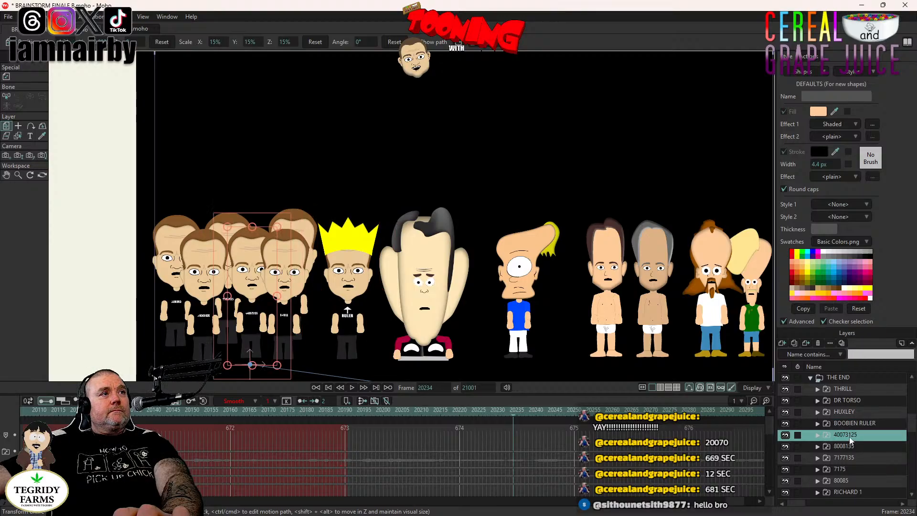
click(851, 446)
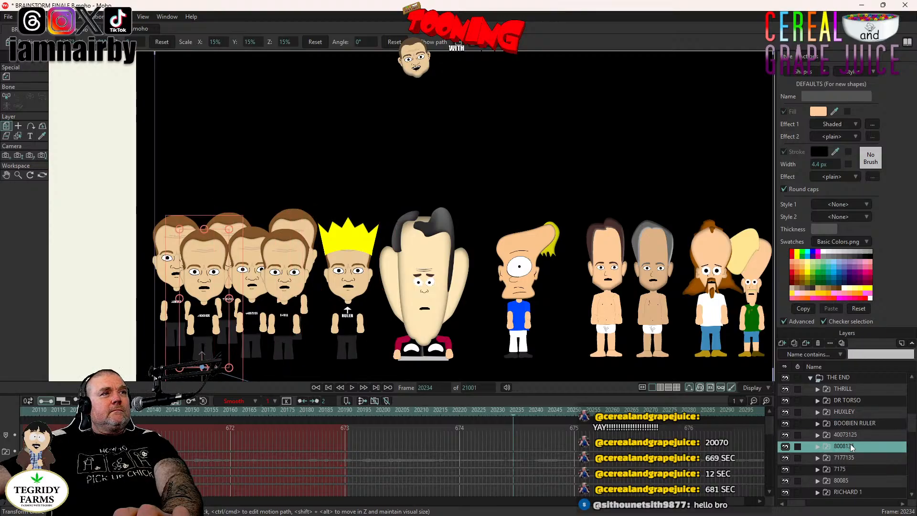
click(850, 457)
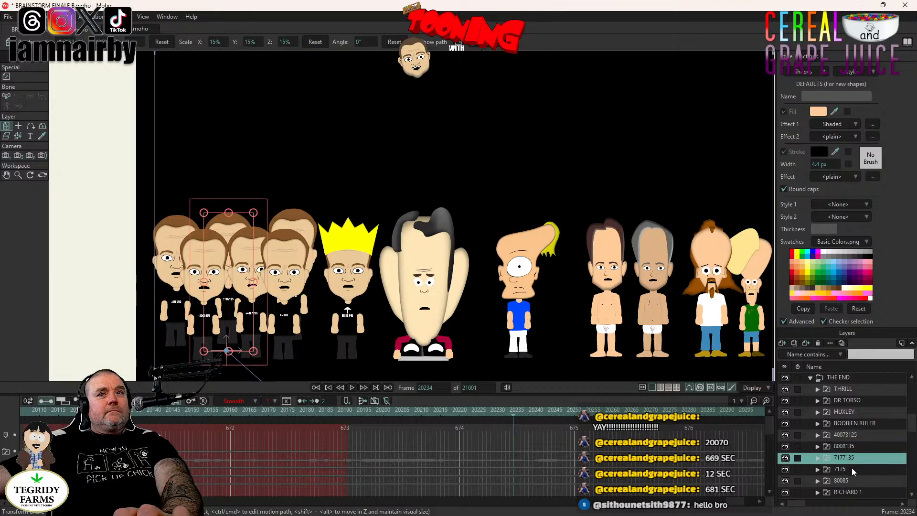
click(852, 470)
click(852, 479)
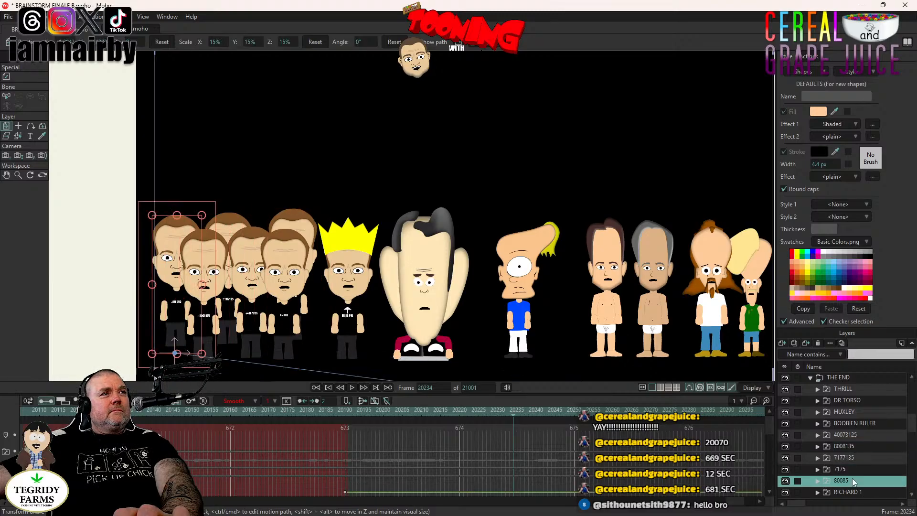
scroll(221, 307, up, 5)
scroll(221, 306, down, 5)
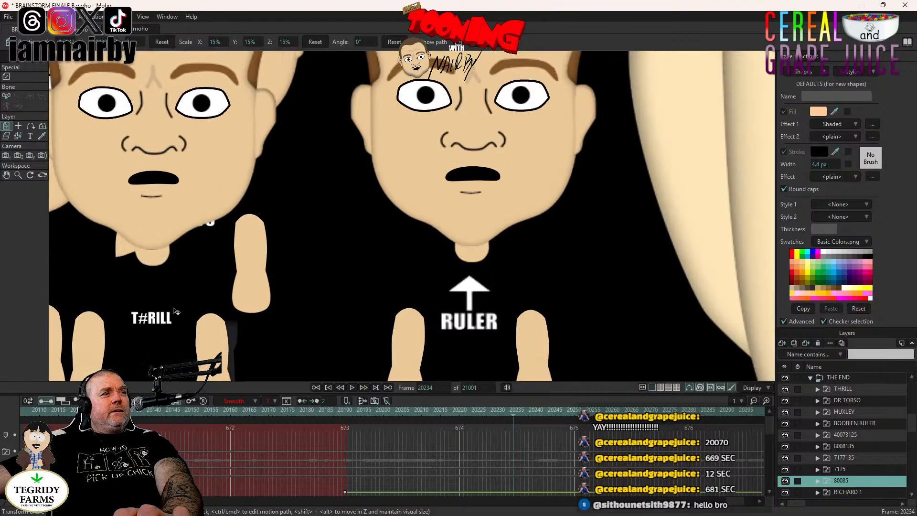
- Shift THRILL slightly right at frame 20234 and move its position keyframe pair back to about frame 20213
click(858, 393)
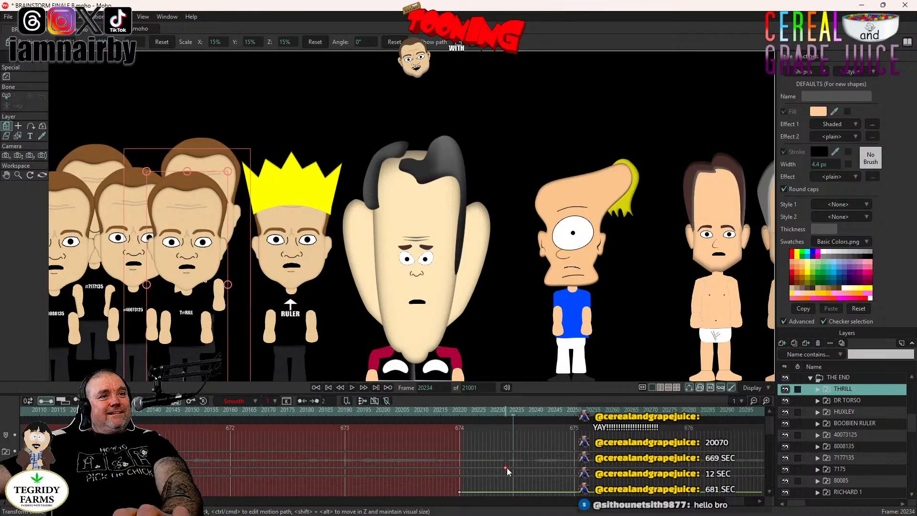
scroll(313, 343, down, 2)
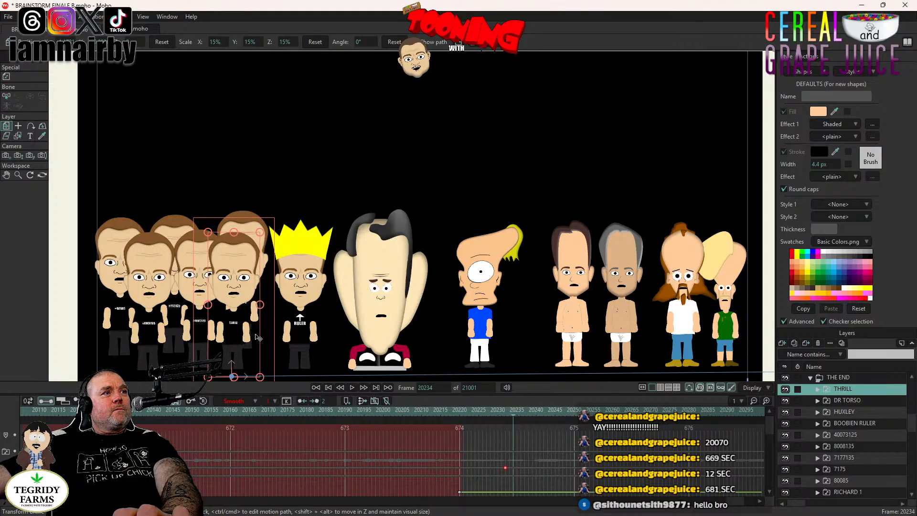
drag(250, 338, 306, 277)
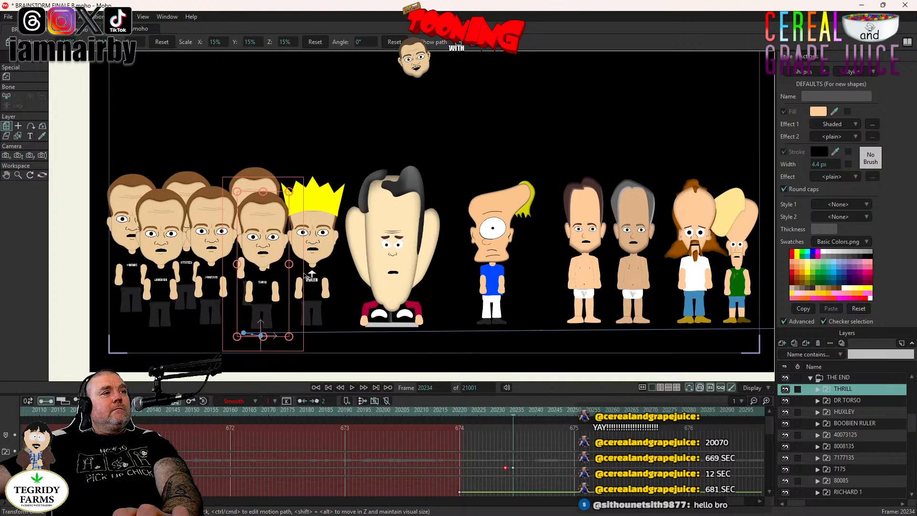
drag(261, 305, 272, 305)
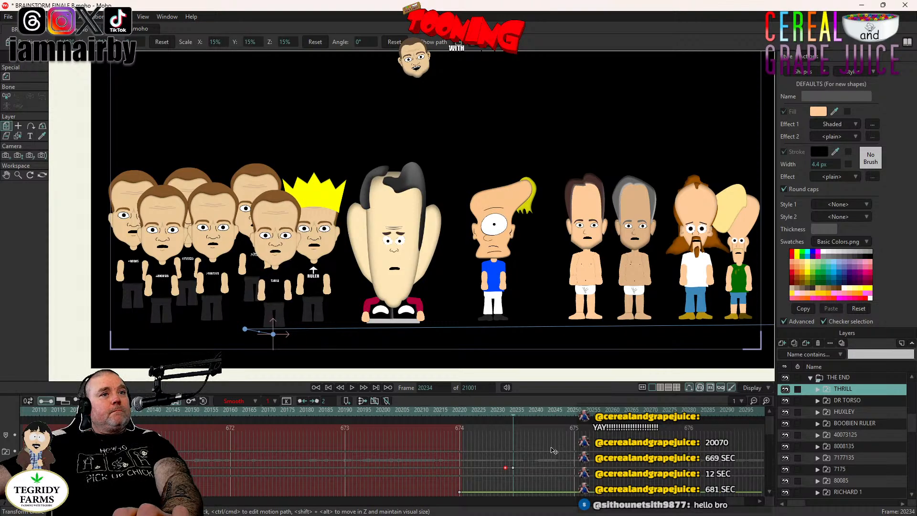
click(513, 468)
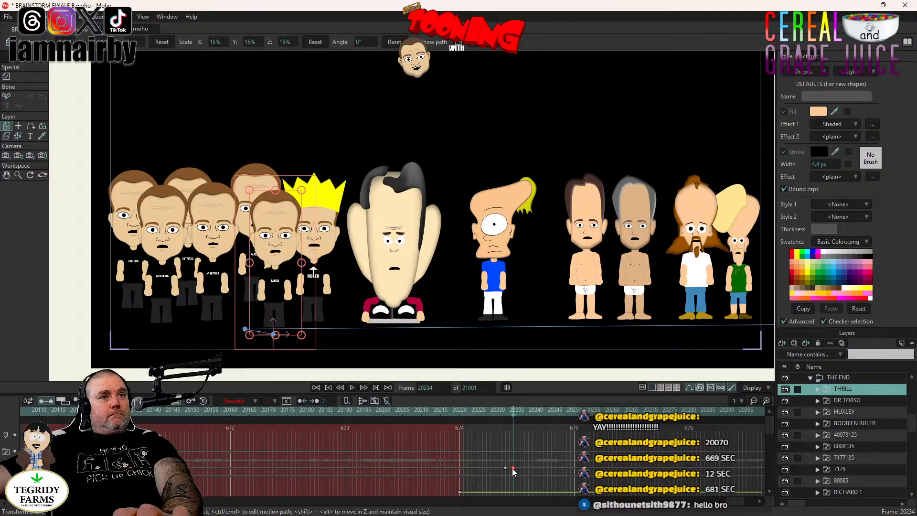
drag(513, 468, 426, 469)
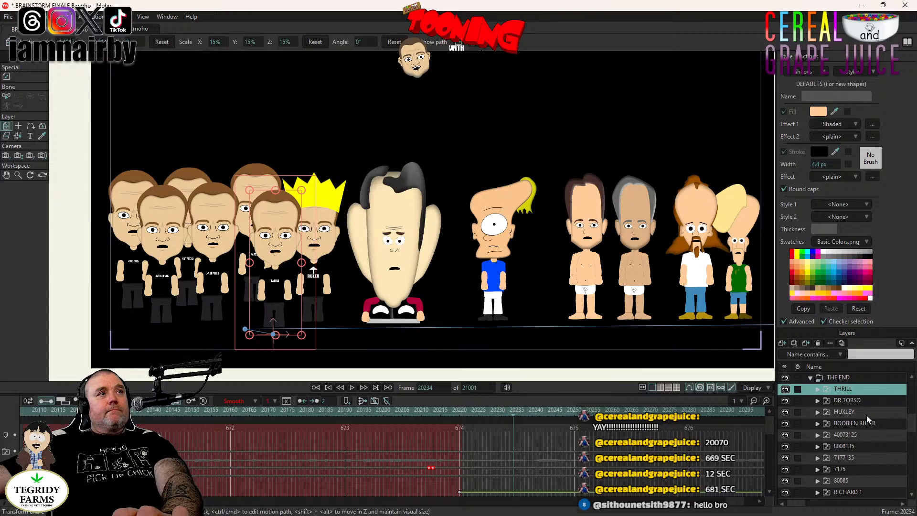
- Shift the 40073125 character right and slightly up at frame 20234, and move its keyframe pair back to about frame 20188
scroll(855, 416, down, 1)
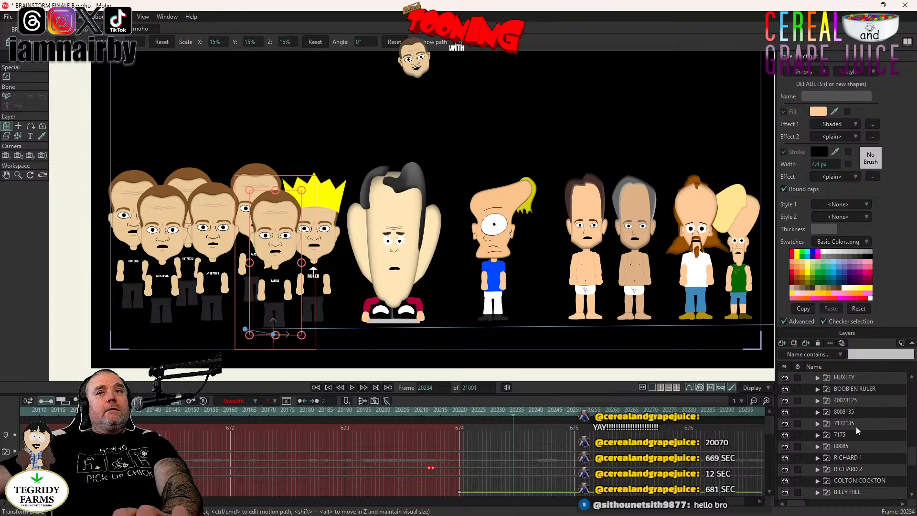
click(855, 401)
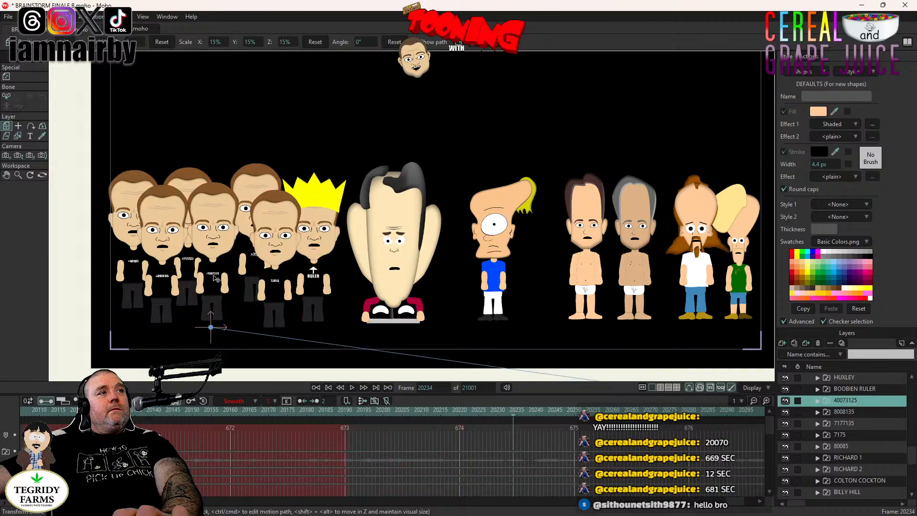
click(512, 467)
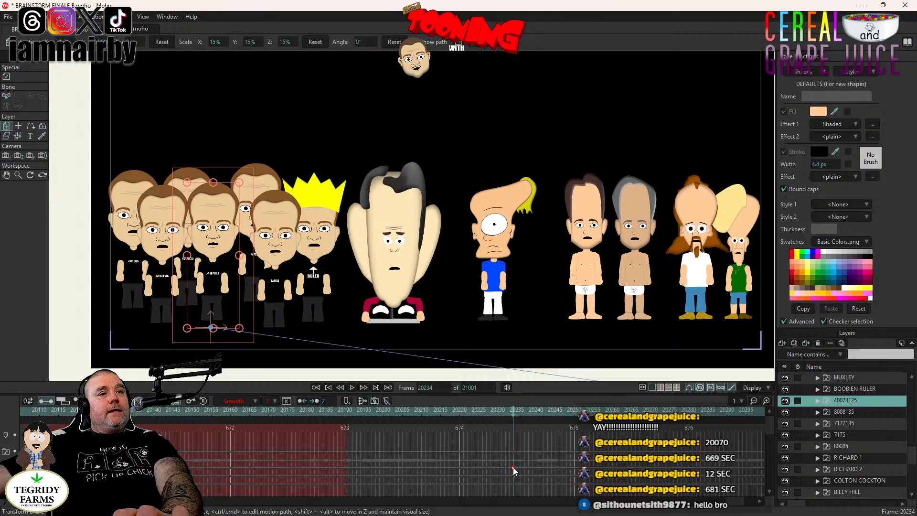
drag(336, 281, 348, 284)
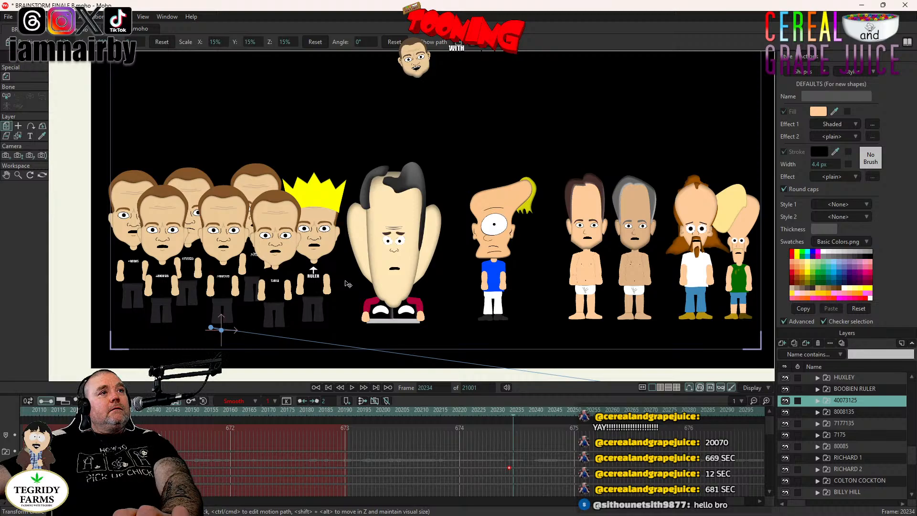
drag(346, 283, 346, 277)
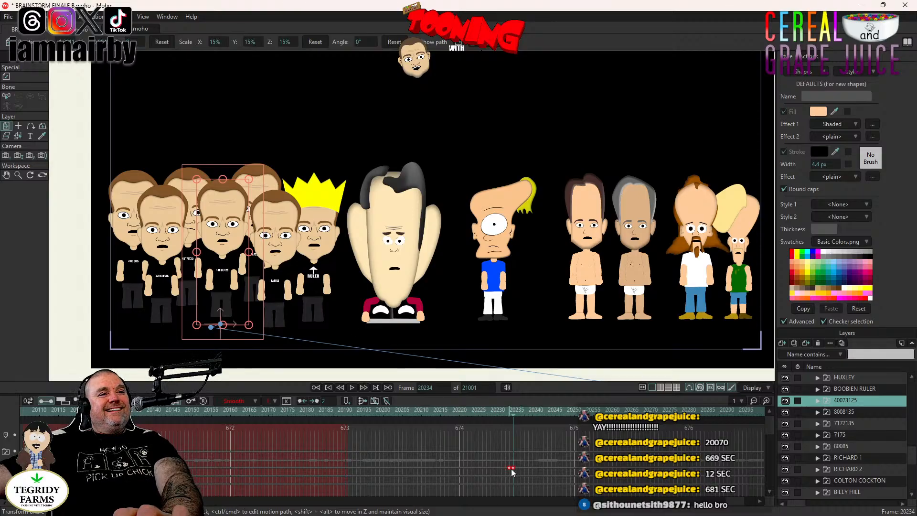
drag(513, 472, 335, 473)
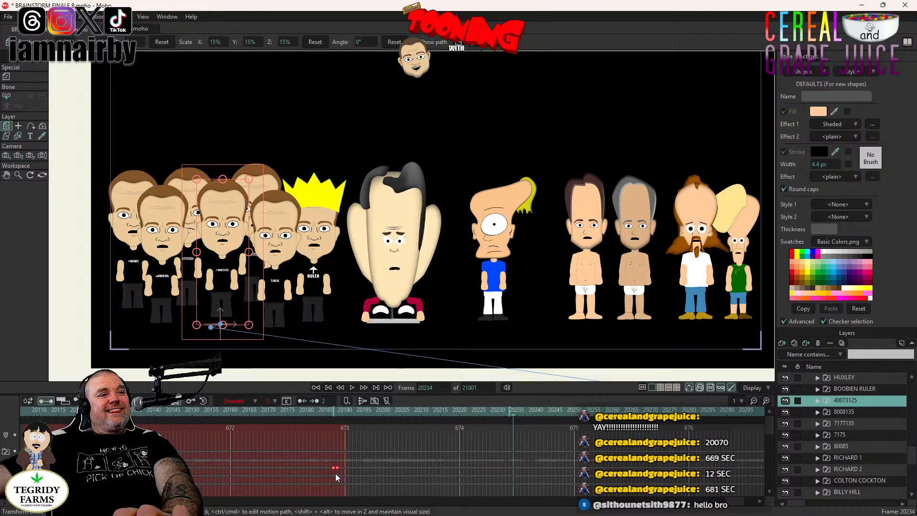
- Shift the 8008135 character slightly right and up at frame 20234, and check the 40073125 character's keyframes
click(847, 412)
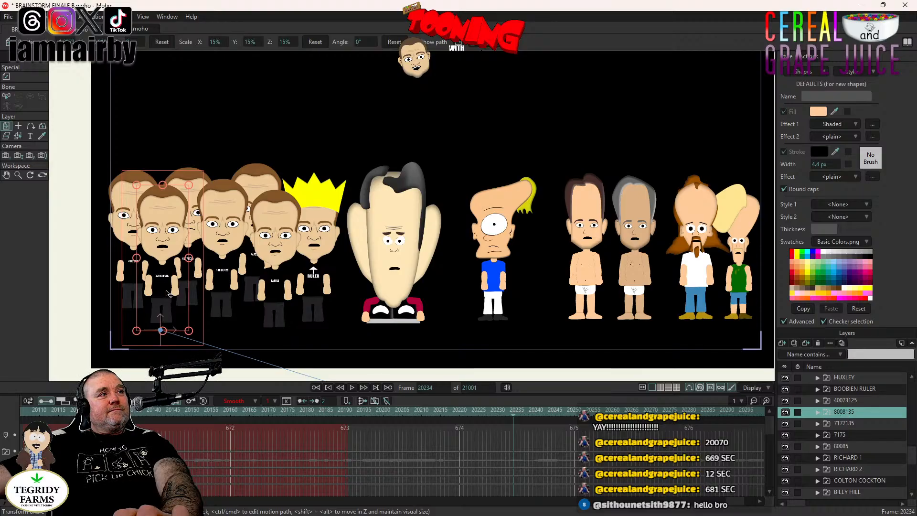
click(513, 468)
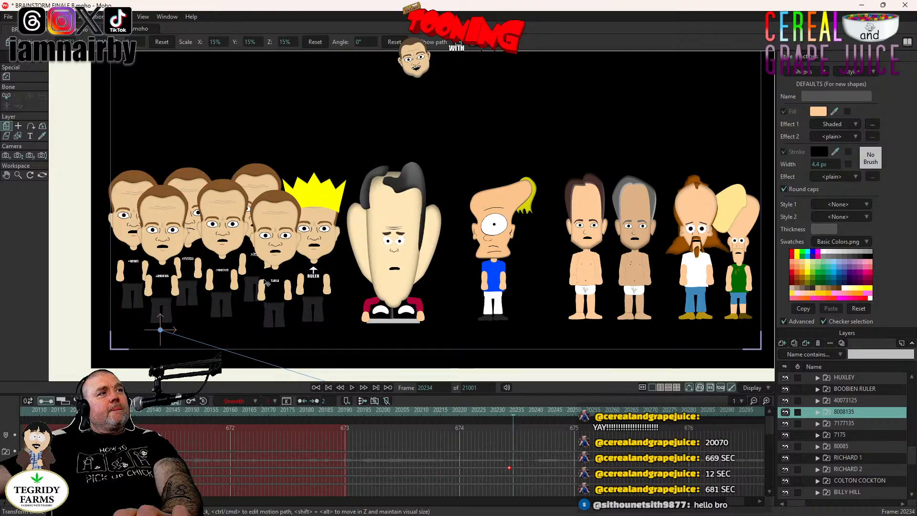
drag(267, 283, 277, 277)
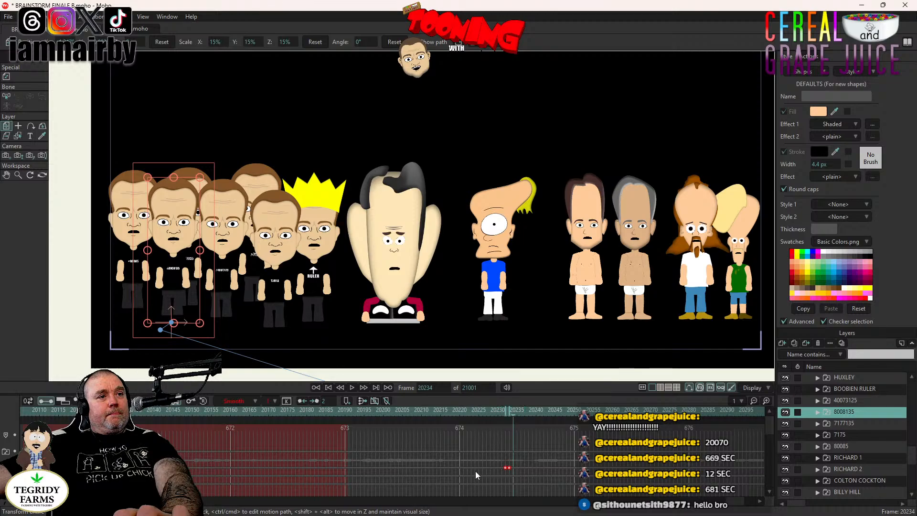
click(850, 403)
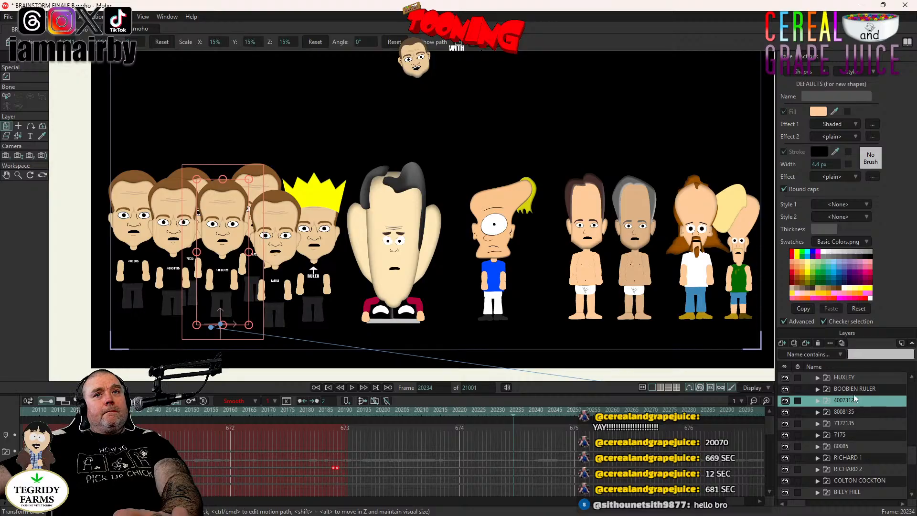
- Shift the 7177135 character slightly right and up at frame 20234, and move its keyframe pair back to about frame 20189
click(851, 425)
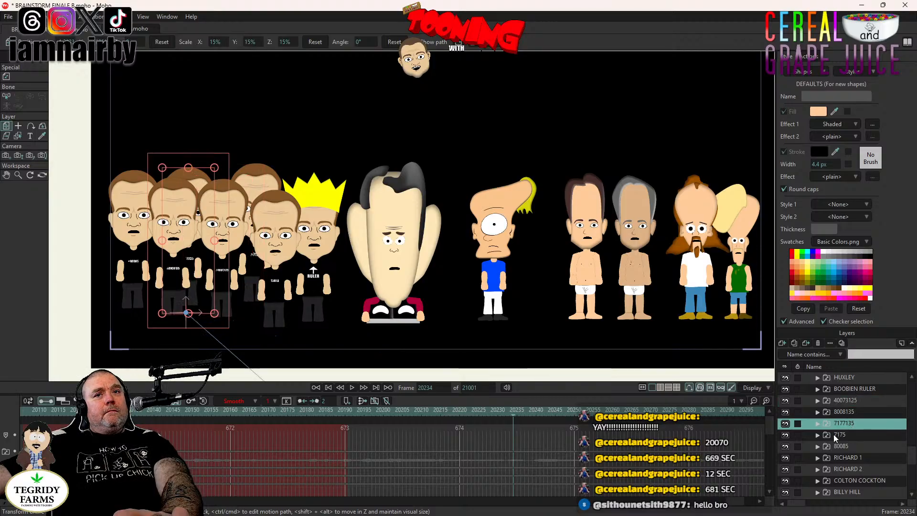
click(785, 422)
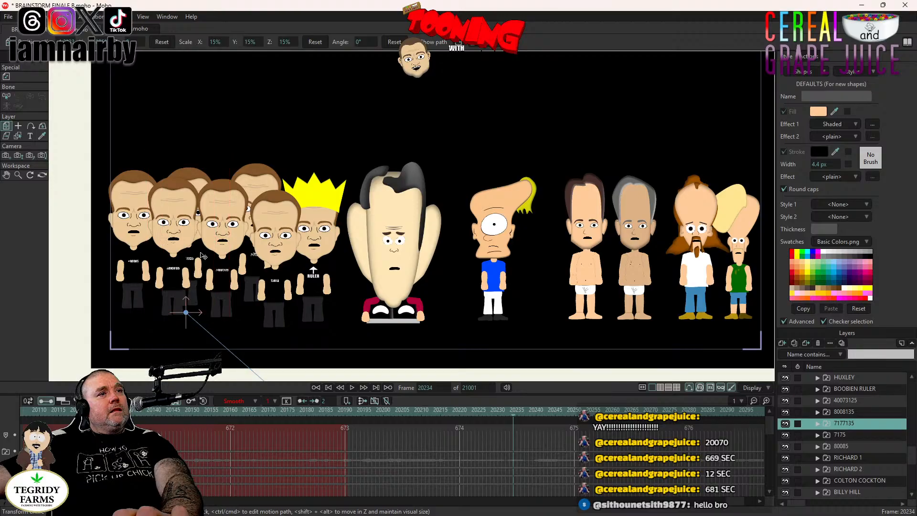
drag(513, 468, 509, 468)
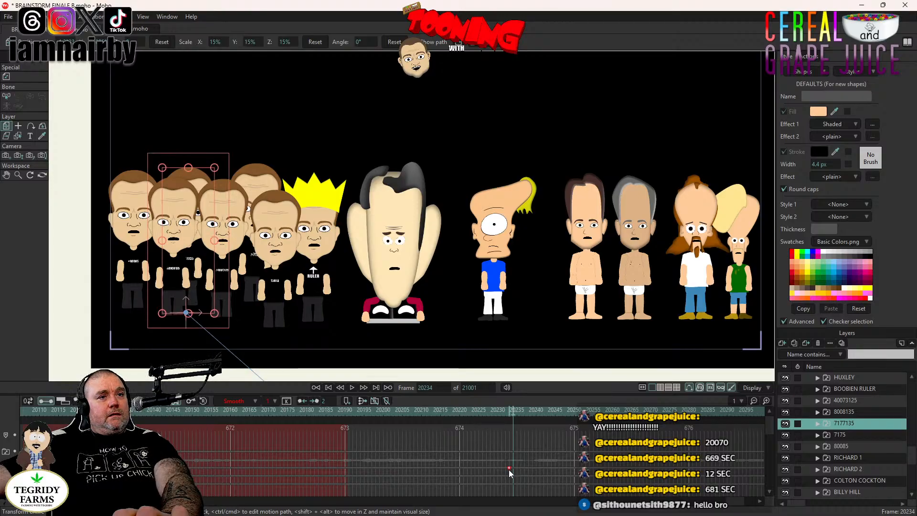
drag(194, 256, 207, 255)
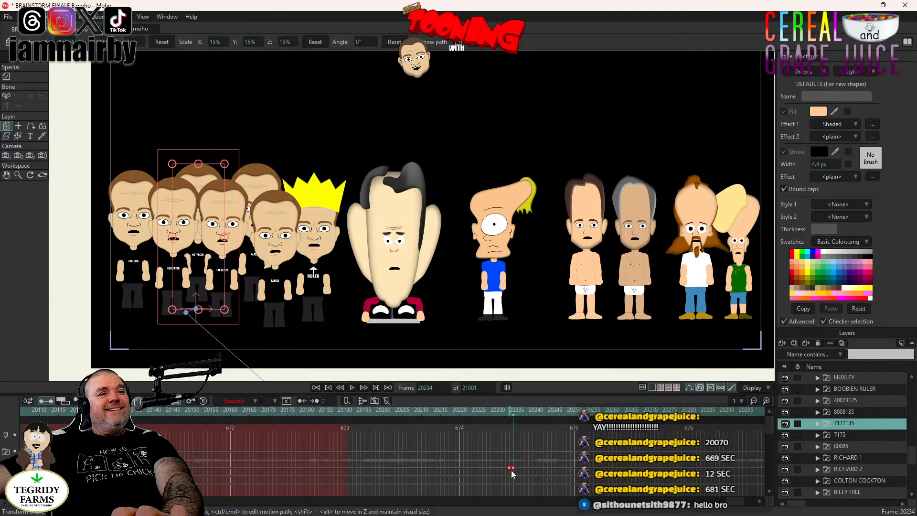
drag(510, 469, 465, 469)
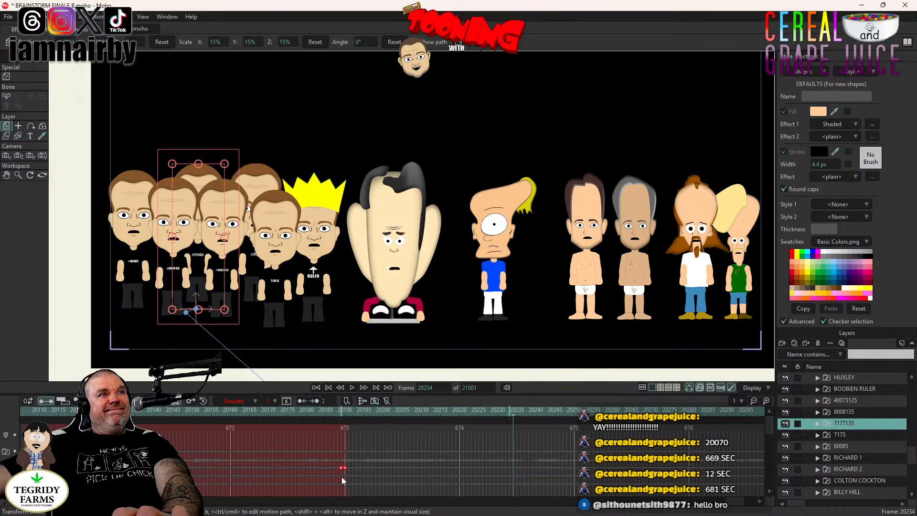
- Check the placement of the 7175 and 80085 characters, and save the project
click(841, 435)
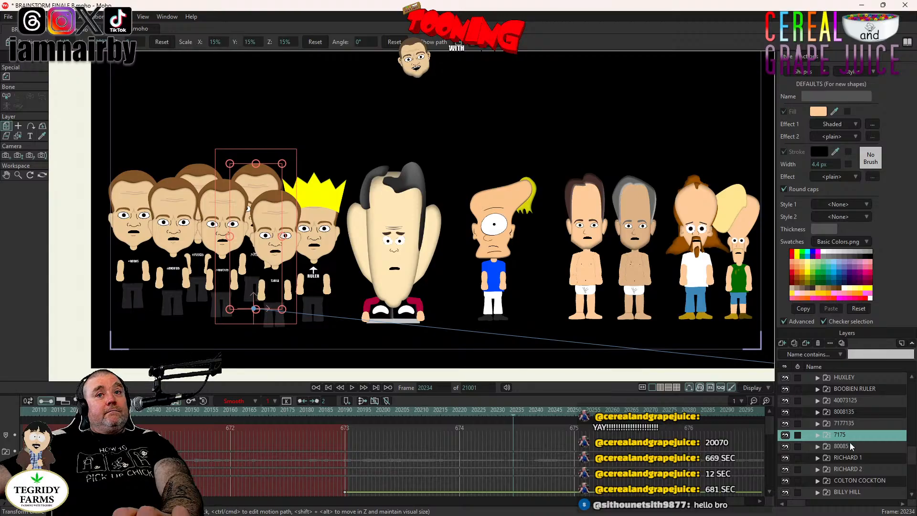
click(850, 443)
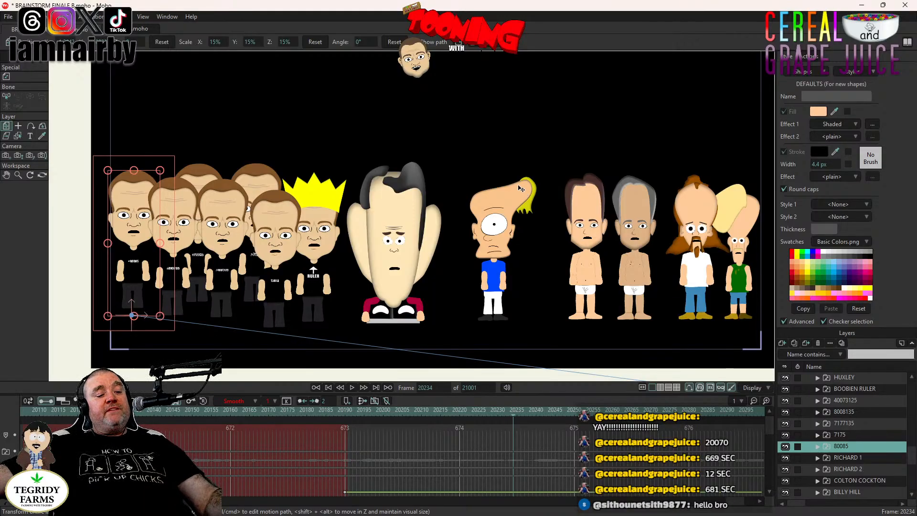
key(ctrl+s)
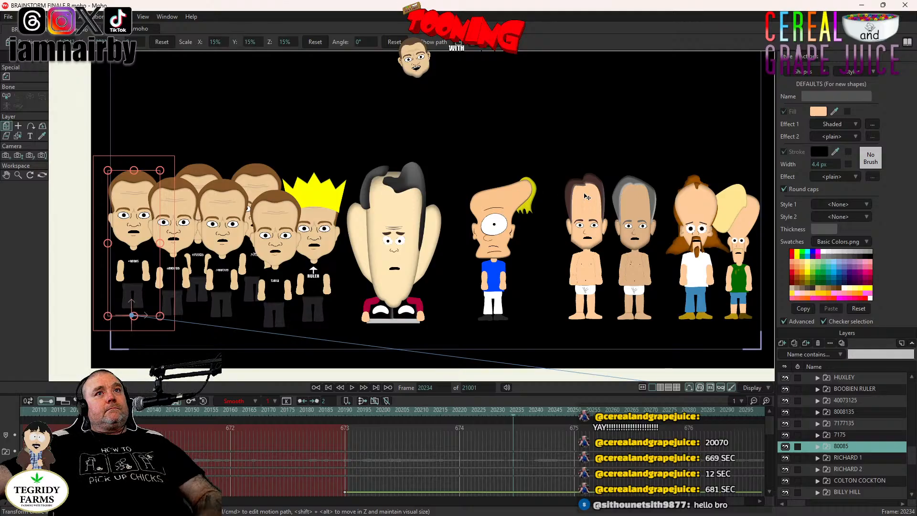
- Play back the end scene to review the characters' staggered appearances
scroll(537, 252, down, 3)
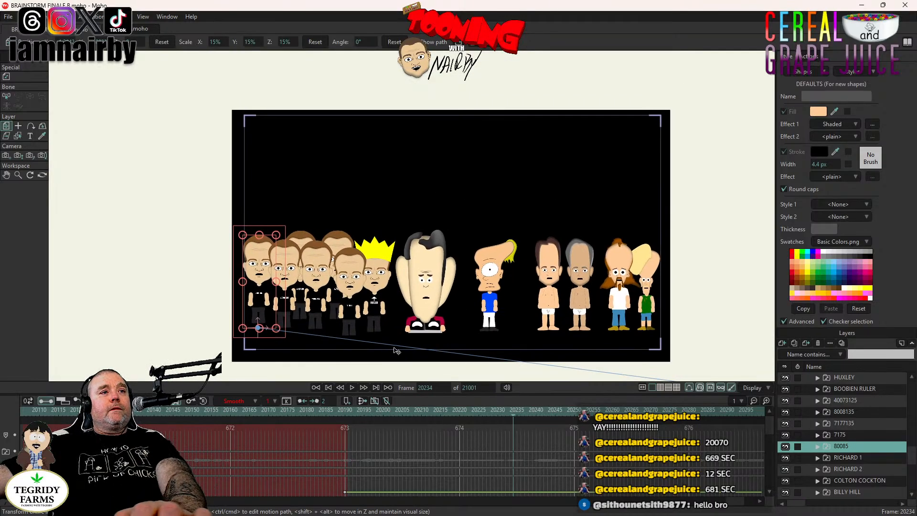
scroll(734, 505, left, 3)
scroll(734, 506, left, 3)
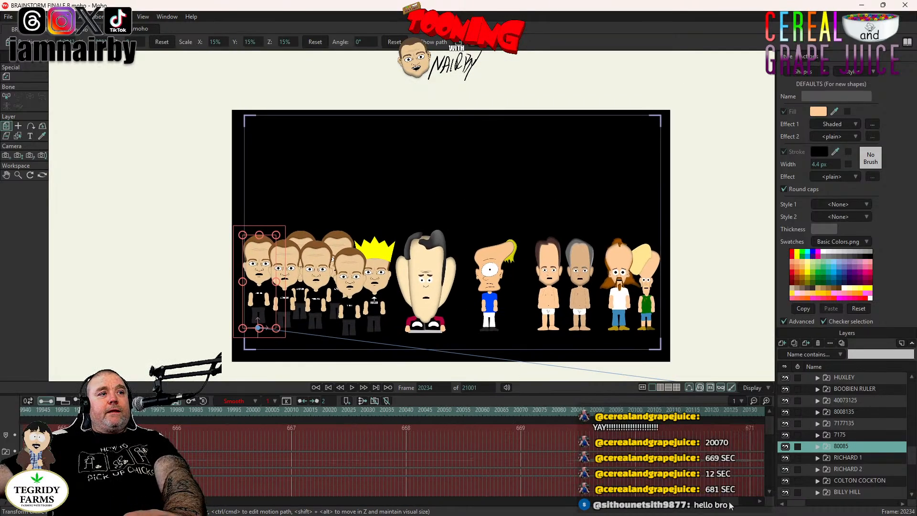
click(352, 388)
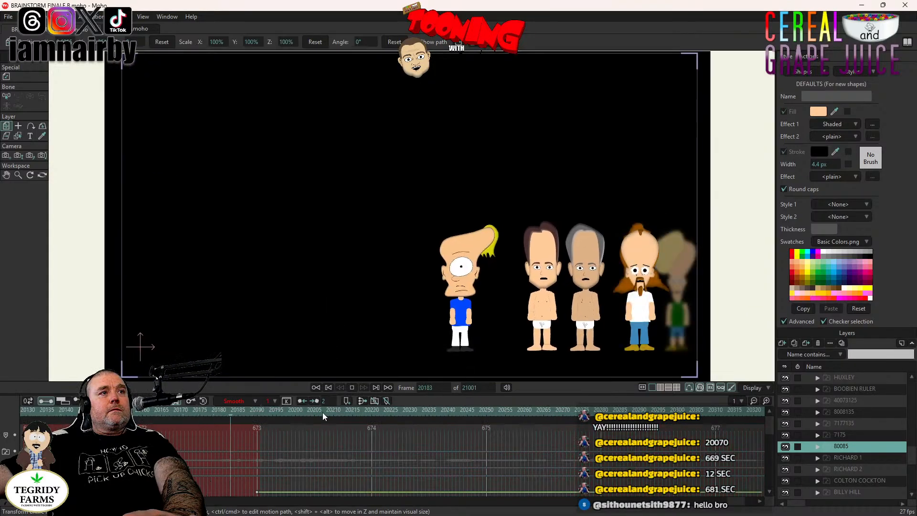
click(351, 388)
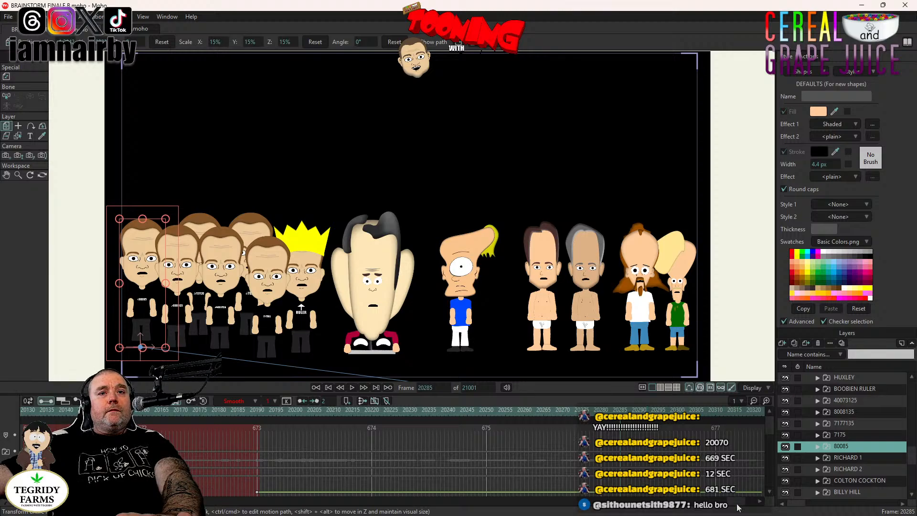
- Add a blink to RICHARD 1 by switching the EYES layer to EYES CLOSED at frame 20285 and EYES OPEN at frame 20288
drag(737, 505, 732, 506)
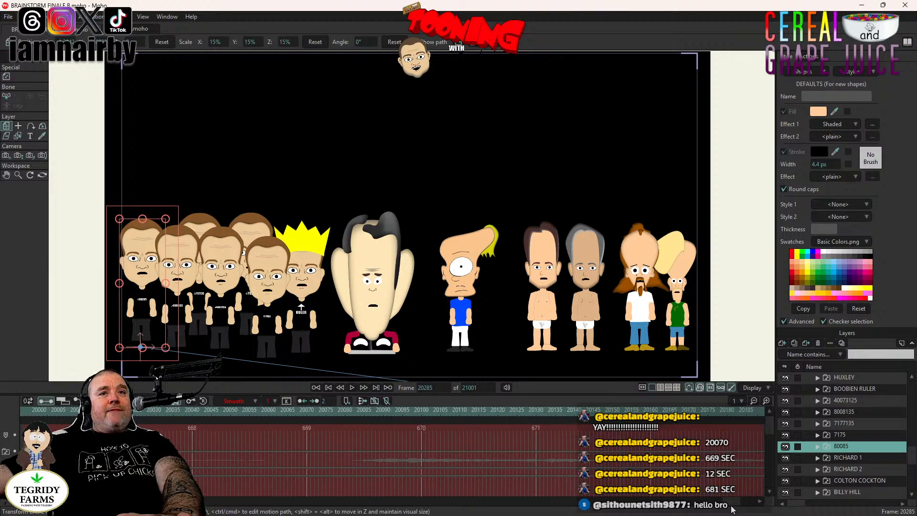
click(845, 458)
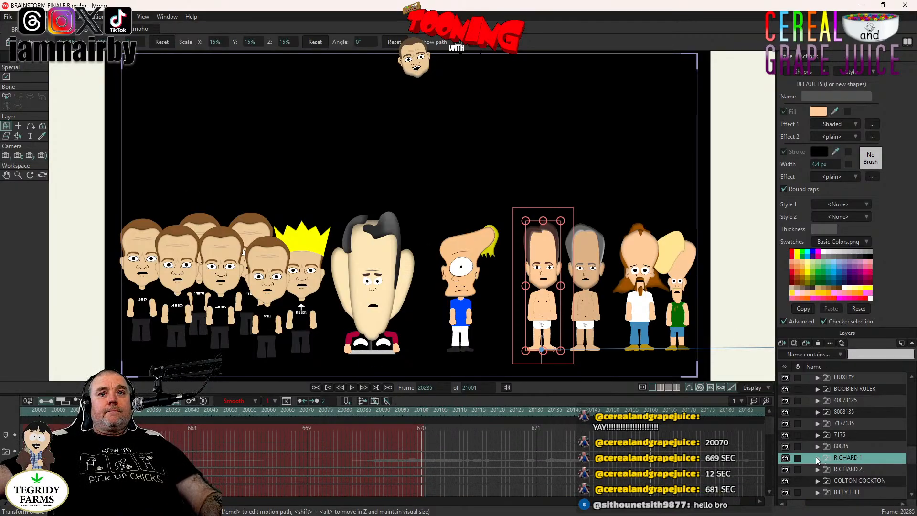
scroll(862, 469, down, 2)
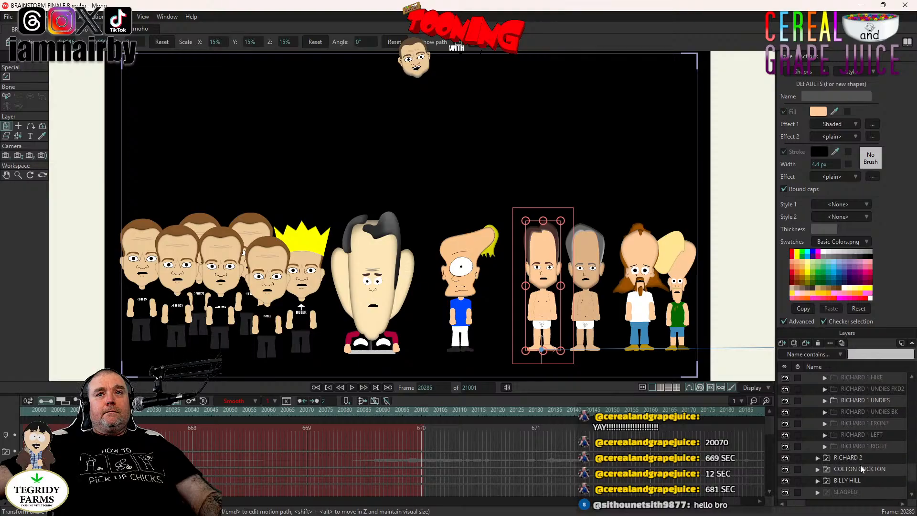
click(825, 400)
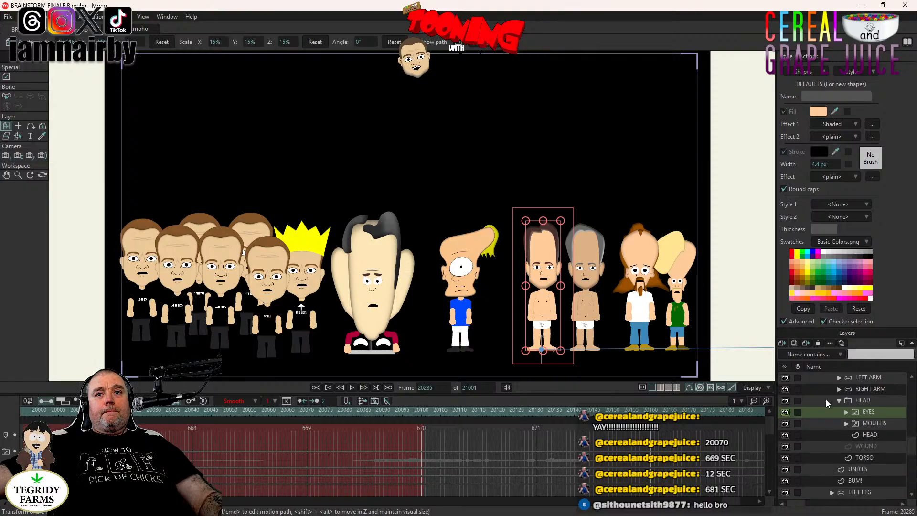
right_click(875, 412)
click(876, 405)
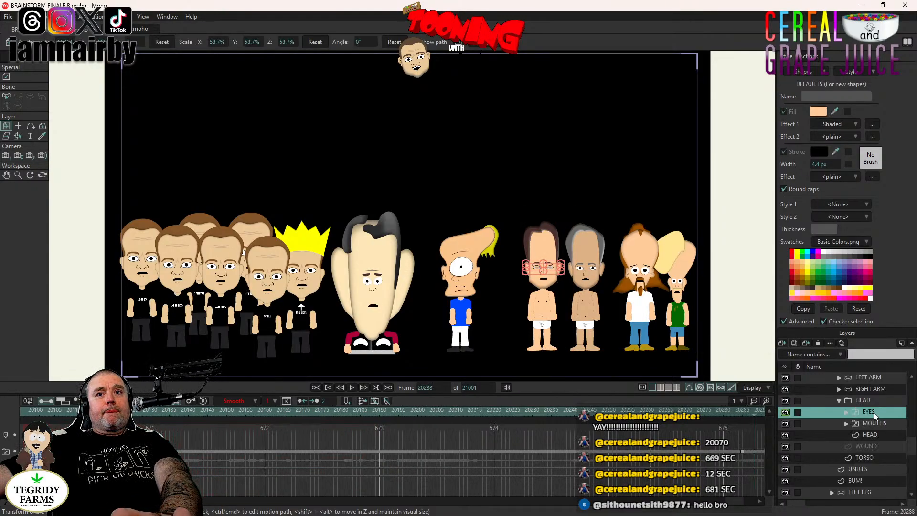
right_click(873, 411)
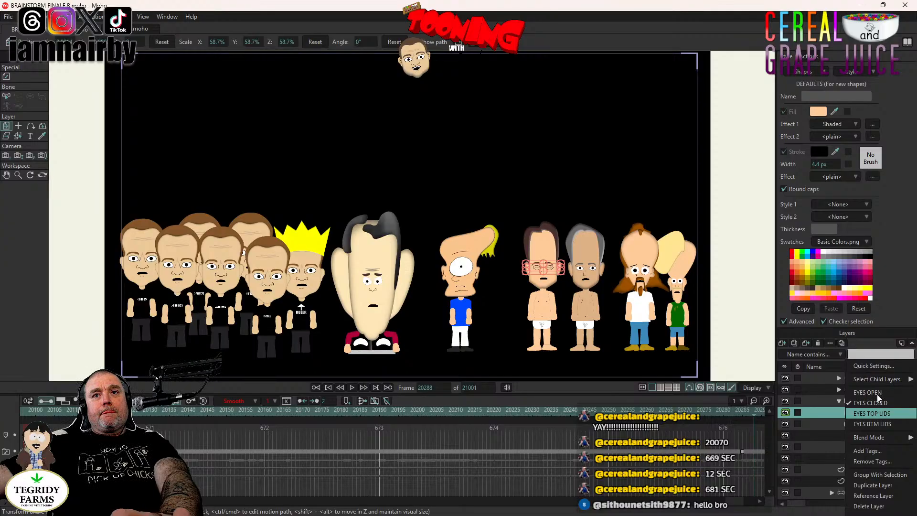
click(877, 394)
- Move RICHARD 1's blink keyframes on the EYES layer back to about frame 20126
click(866, 400)
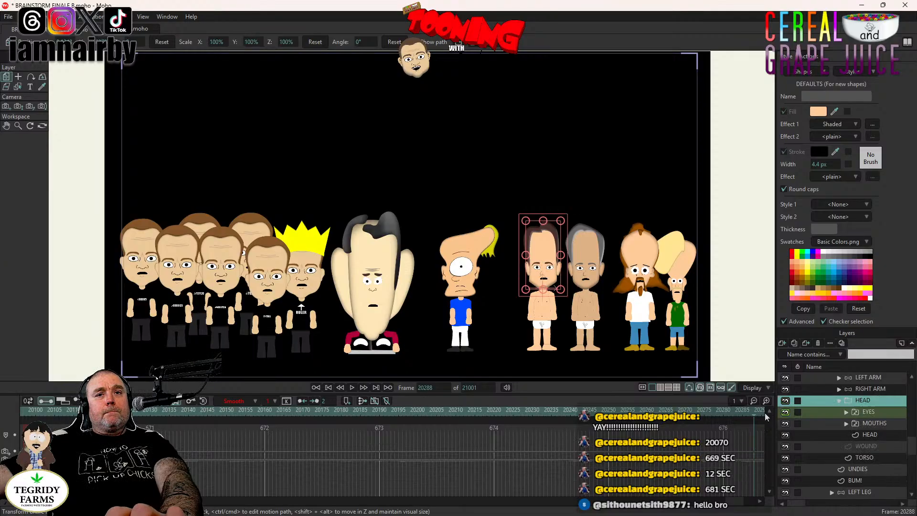
click(738, 411)
scroll(524, 261, up, 2)
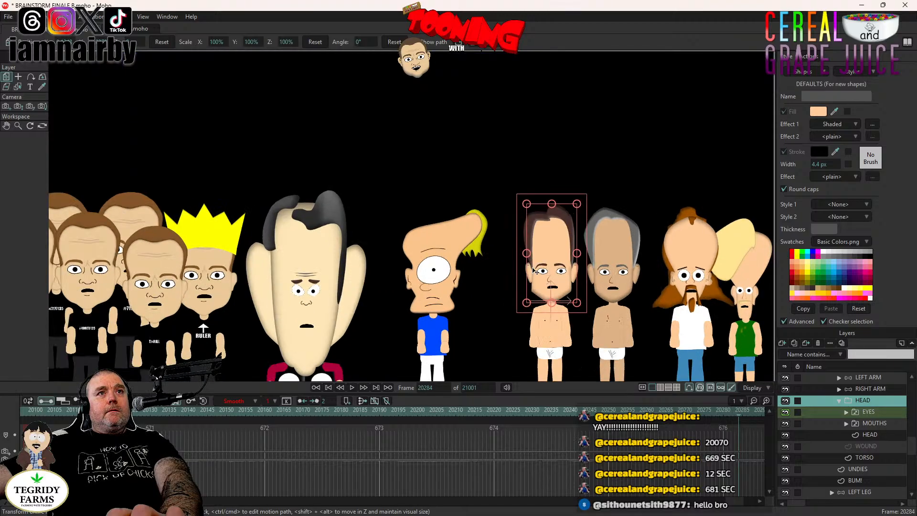
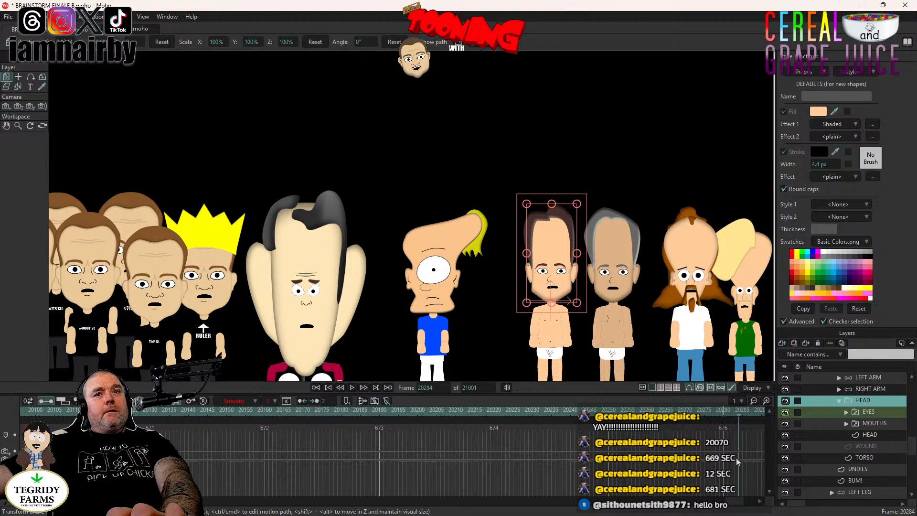
click(874, 413)
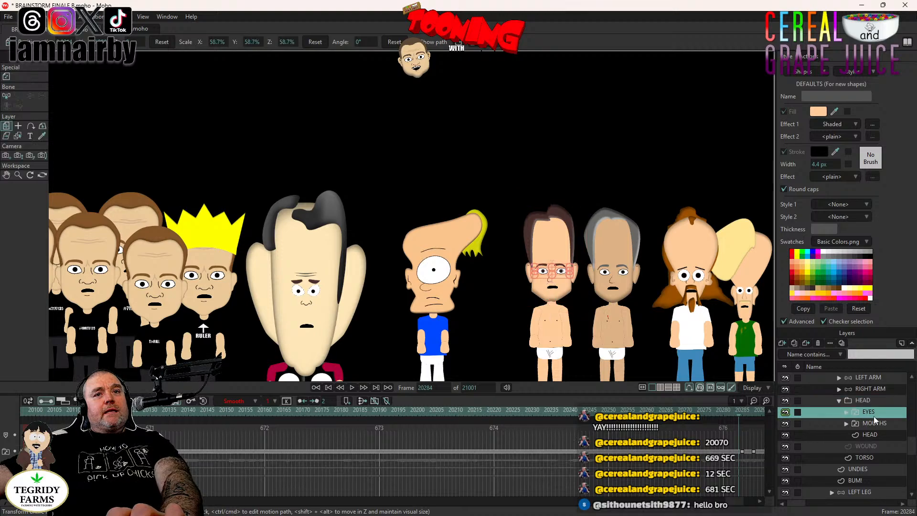
click(743, 452)
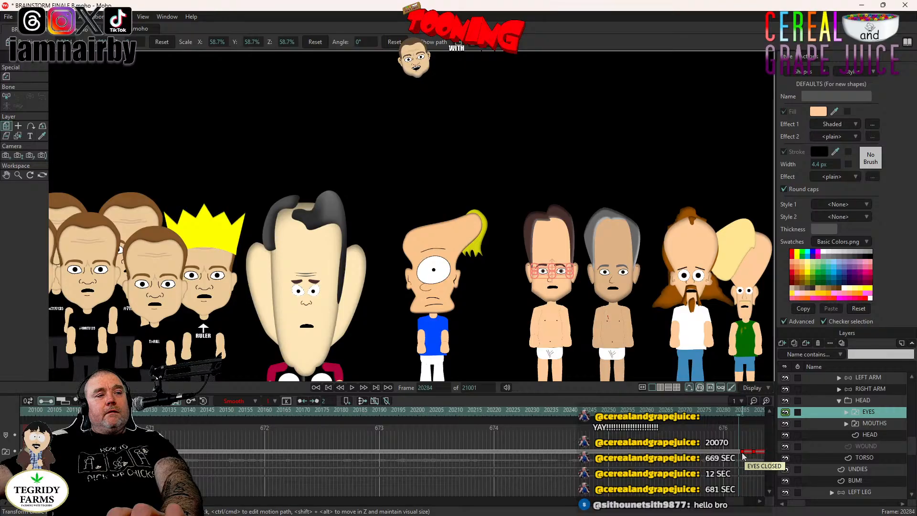
drag(743, 456, 181, 454)
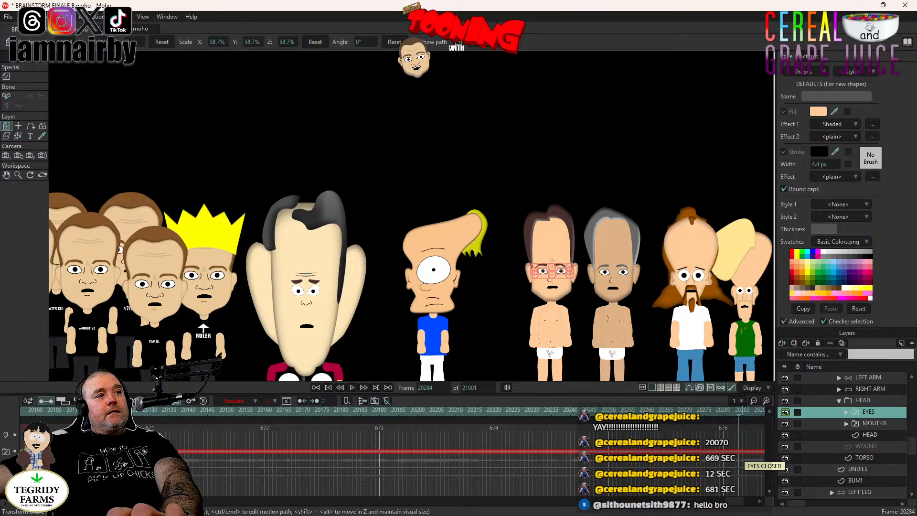
click(134, 411)
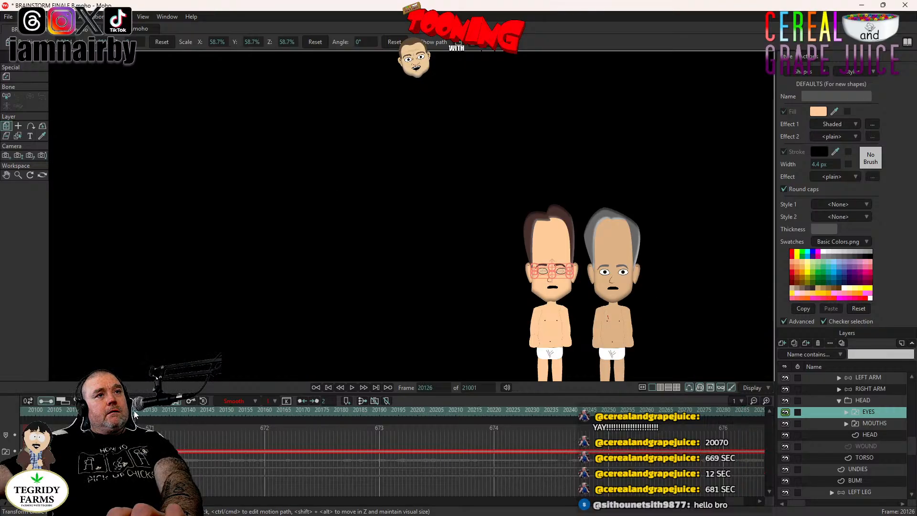
- Rotate RICHARD 1's HEAD layer to 1.7° at frame 20129
click(869, 398)
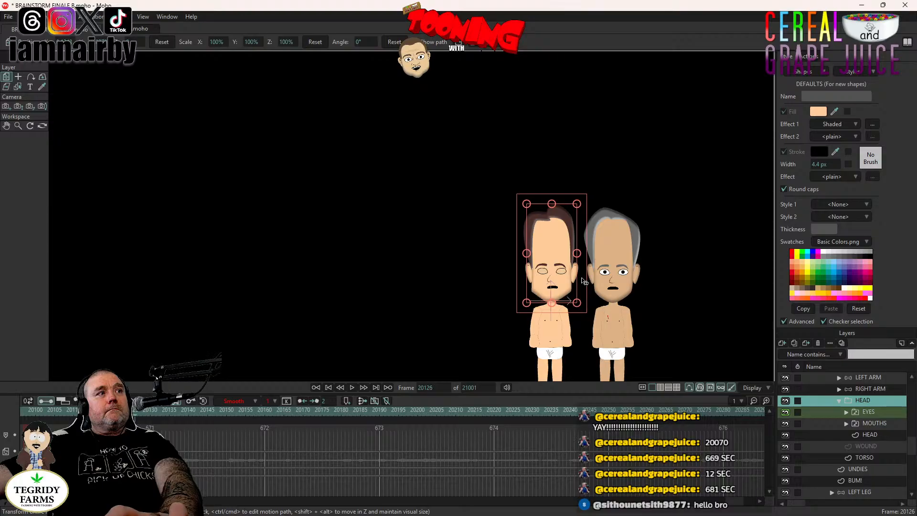
key(Right)
key(Right)
key(Right)
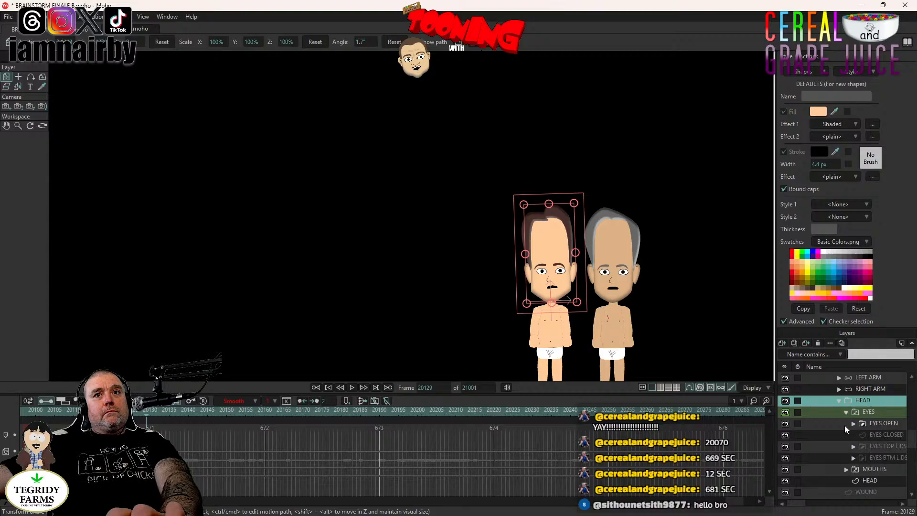
- Shift RICHARD 1's BALLS layer inside EYES OPEN slightly left at frame 20129, and set its keyframe interpolation to Step
click(853, 423)
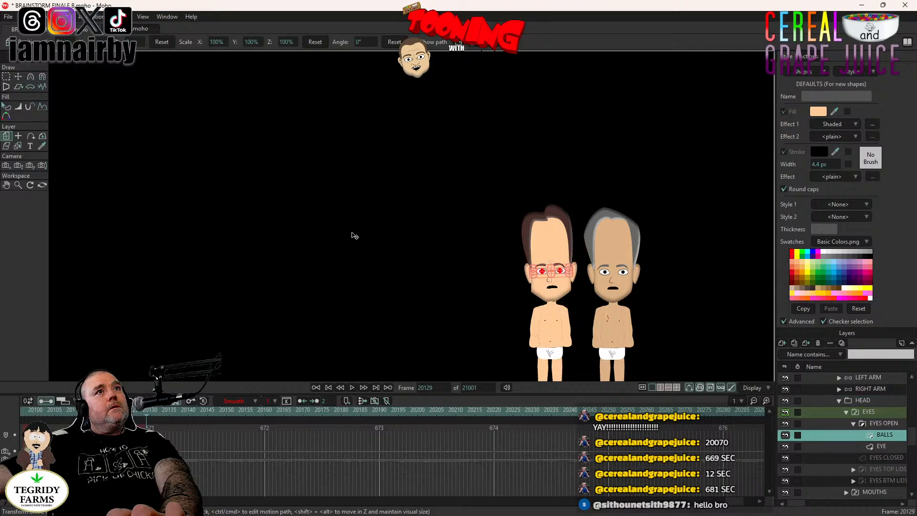
scroll(514, 307, up, 8)
scroll(533, 297, up, 5)
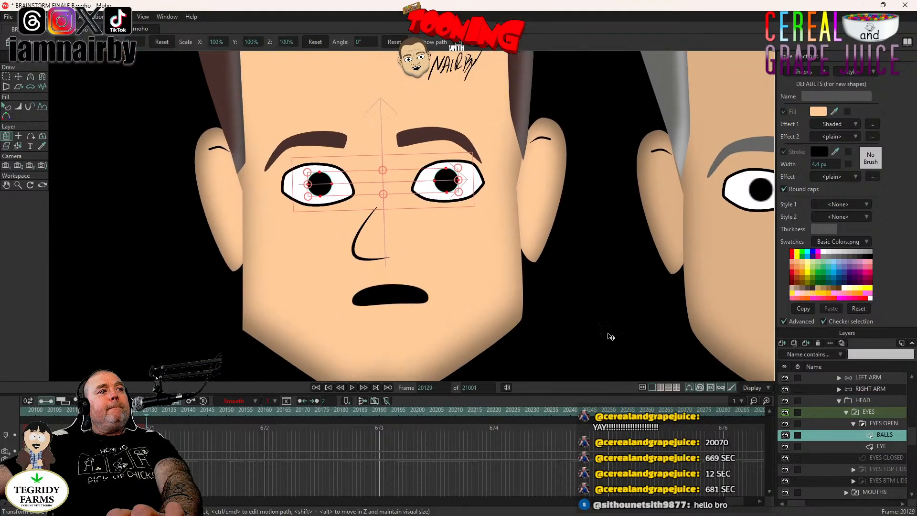
click(518, 186)
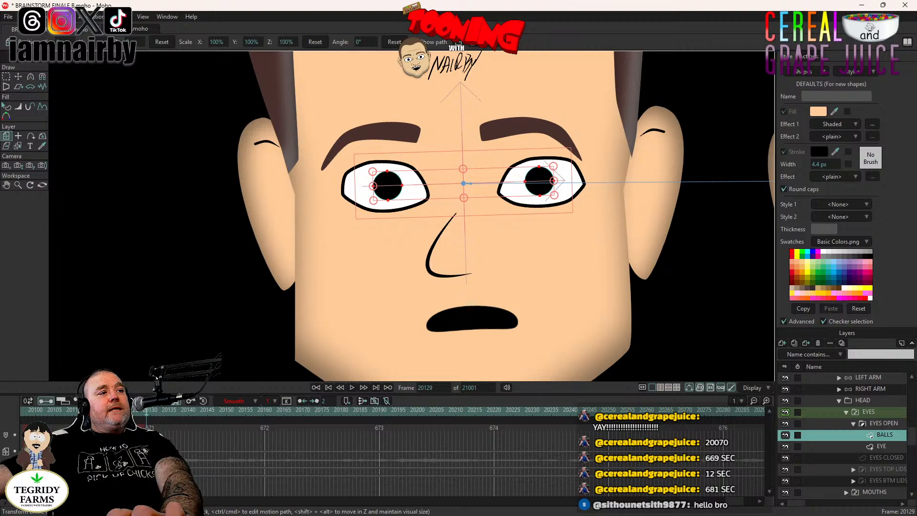
right_click(146, 451)
click(173, 405)
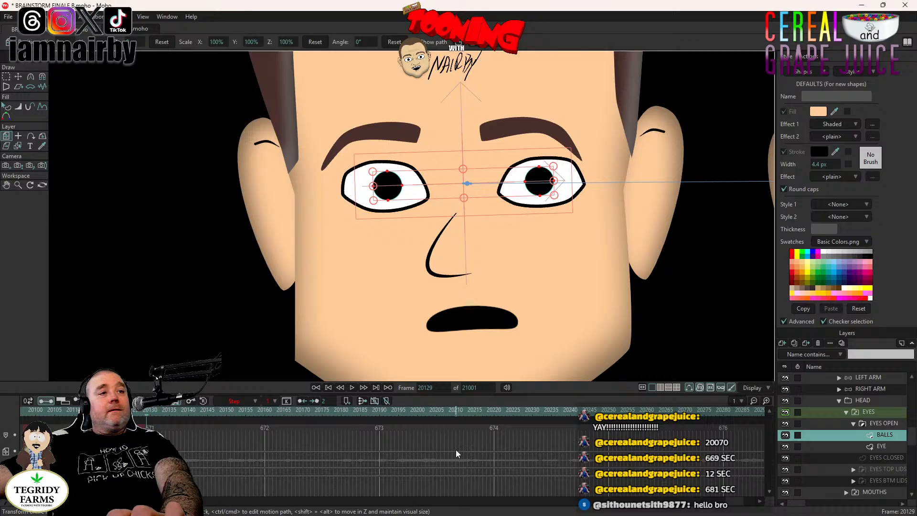
- Shift RICHARD 1's BALLS layer to the right within the eyes at frame 20129 and set its keyframe interpolation to Step
scroll(730, 504, left, 5)
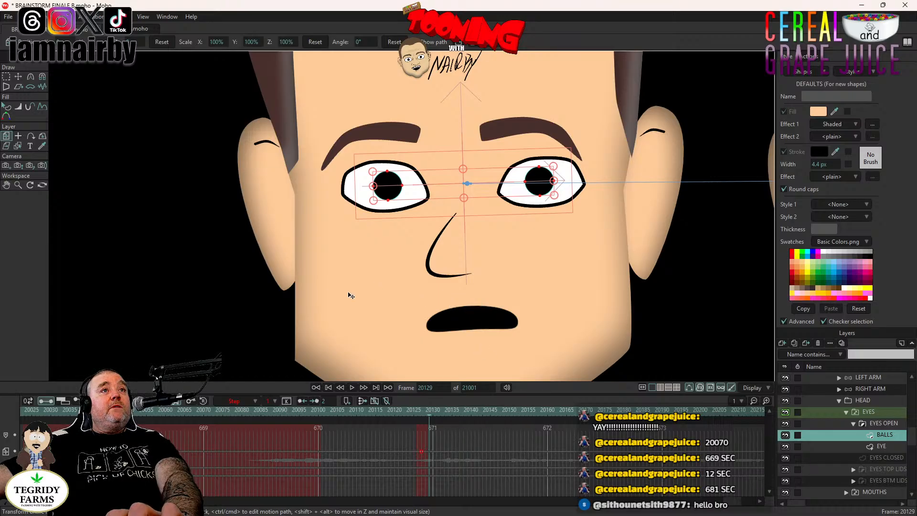
drag(351, 295, 367, 296)
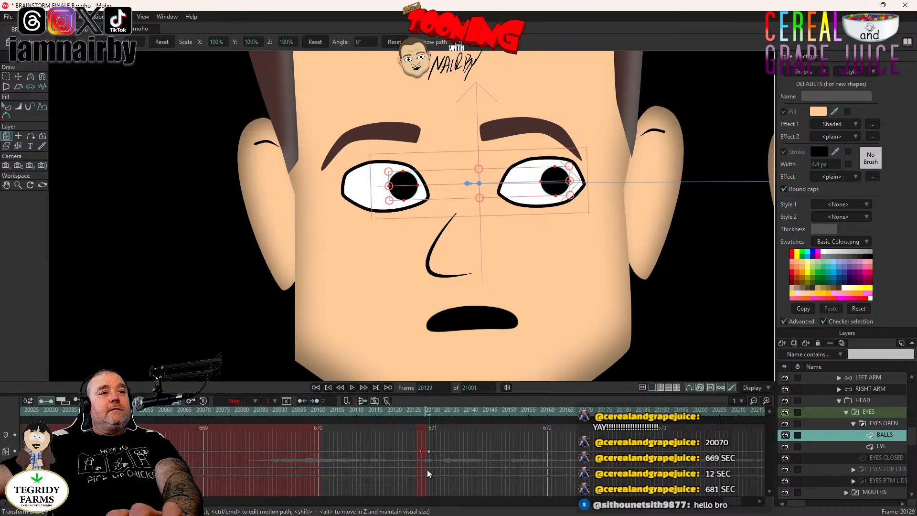
right_click(428, 452)
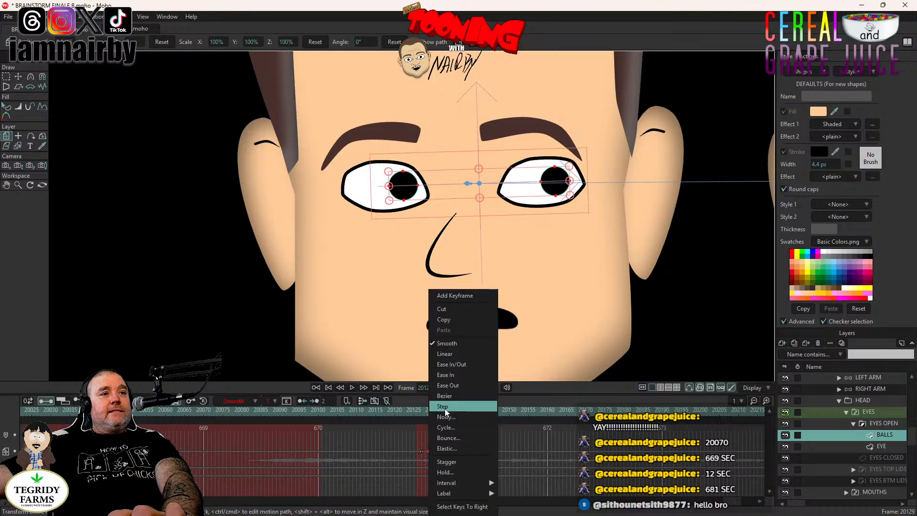
key(Return)
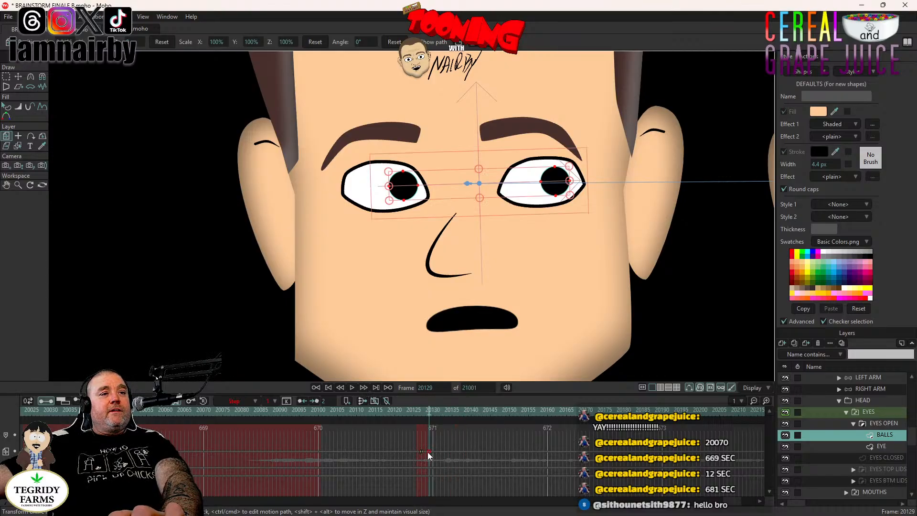
drag(428, 452, 426, 452)
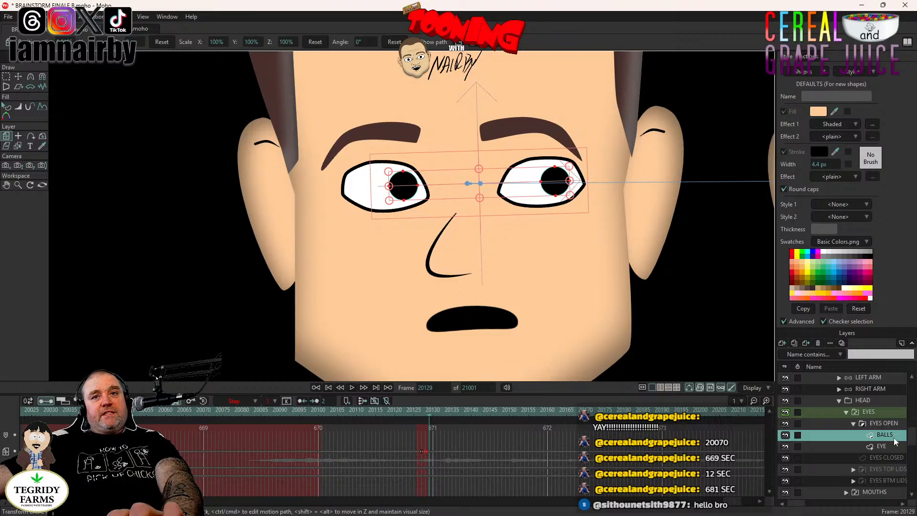
- Play back the whole end scene from frame 20129 to review RICHARD 1's blink, head tilt and eye movement
click(882, 413)
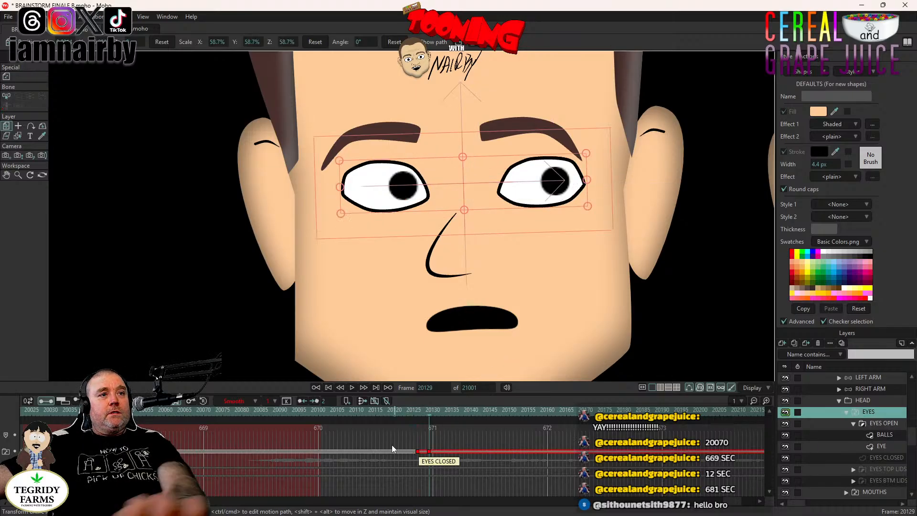
drag(426, 465, 430, 466)
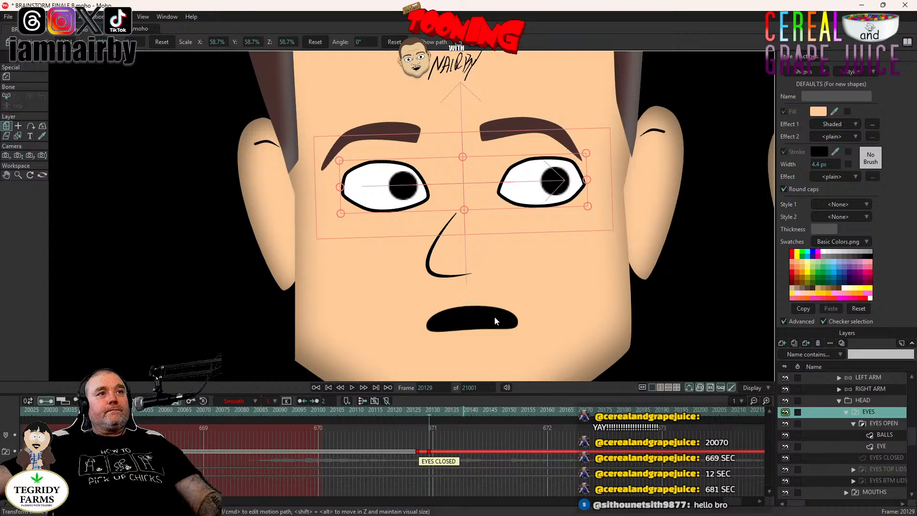
scroll(494, 316, down, 10)
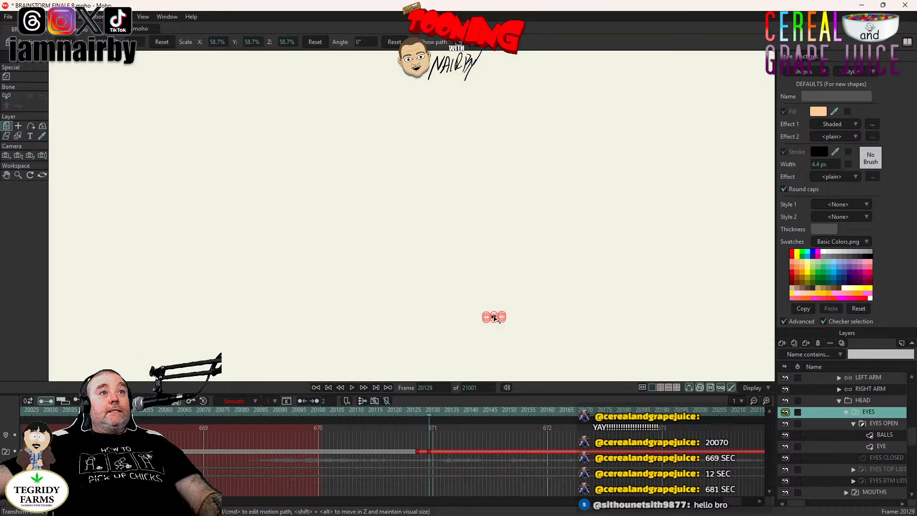
scroll(495, 316, up, 5)
scroll(494, 315, up, 4)
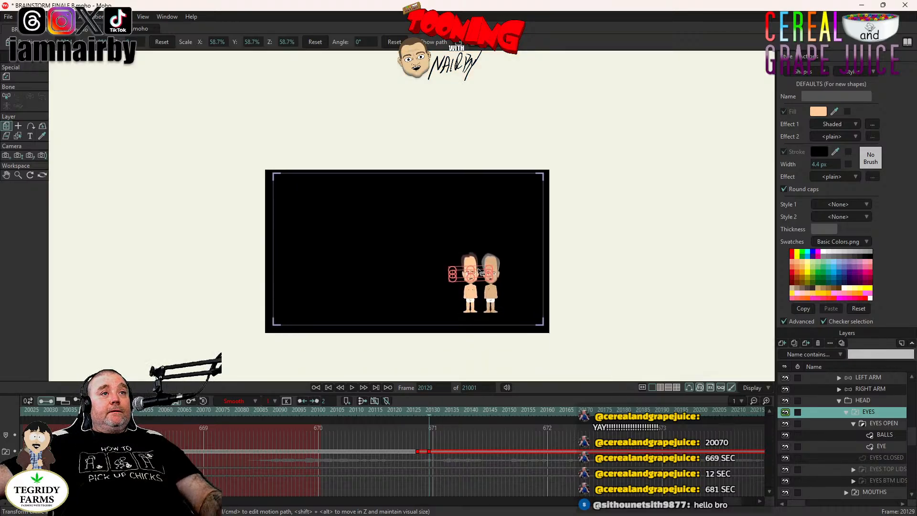
click(353, 388)
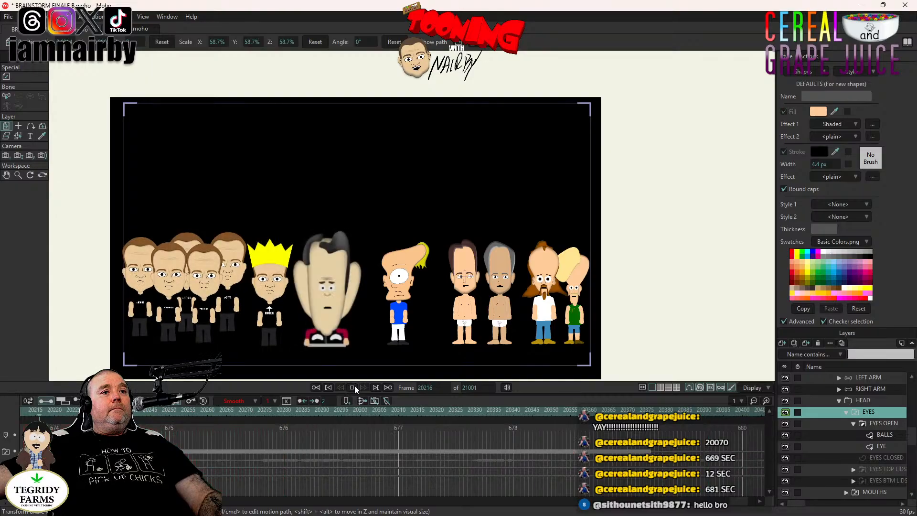
click(353, 387)
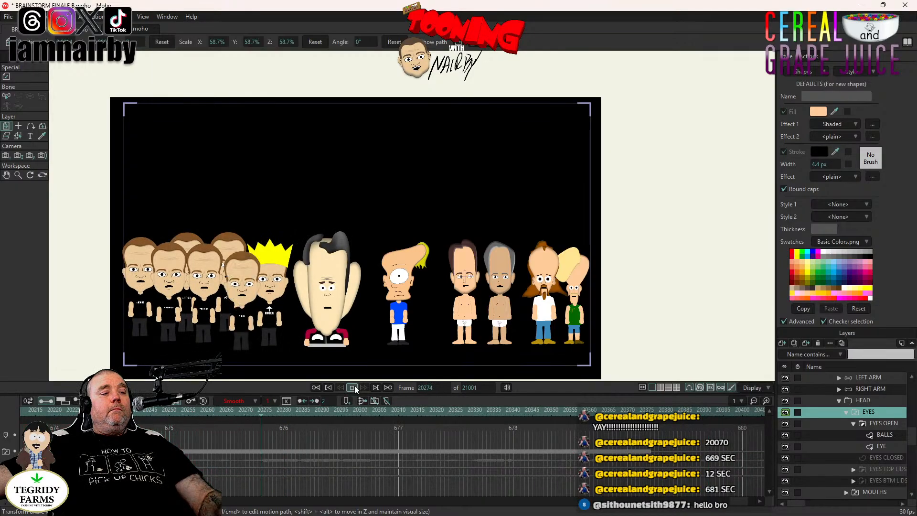
click(355, 385)
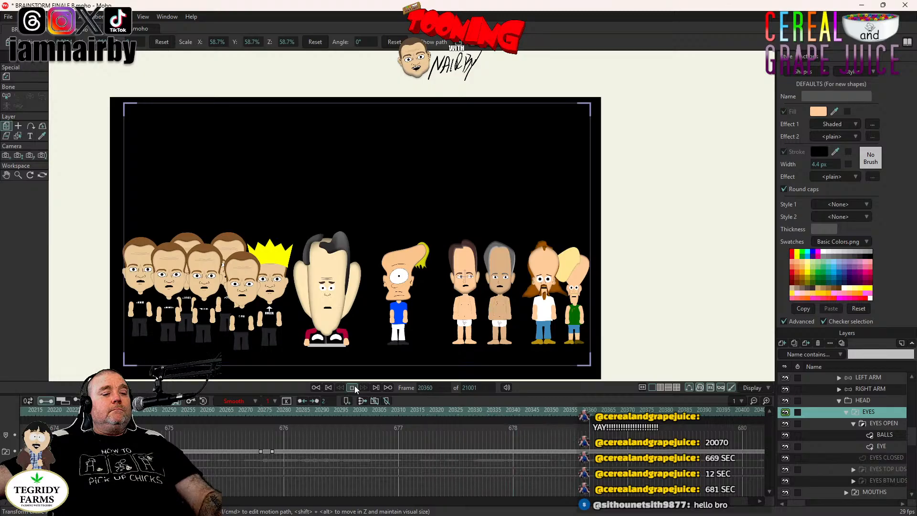
click(354, 385)
click(354, 385)
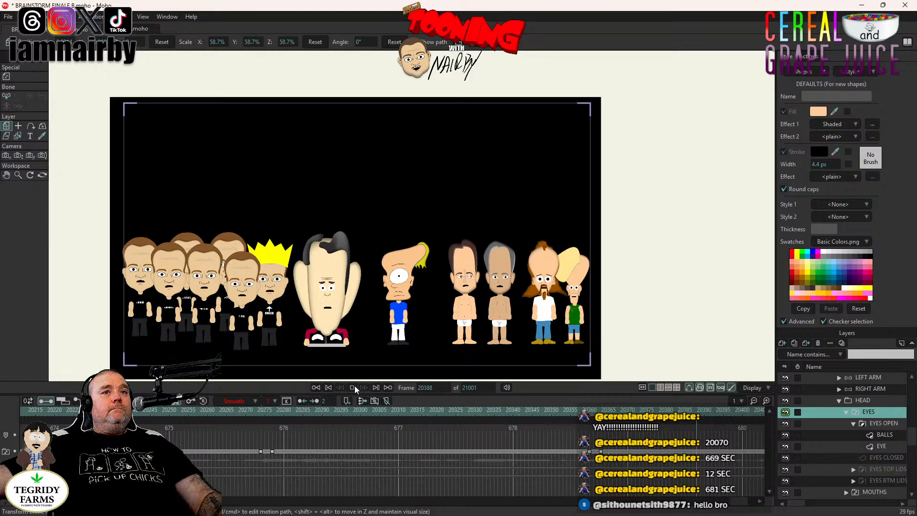
click(354, 386)
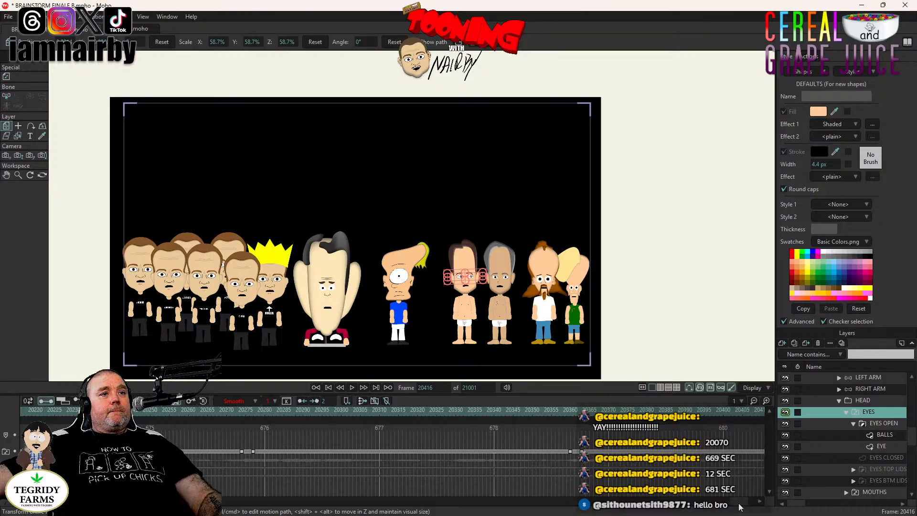
- Add a keyframe holding RICHARD 1's HEAD layer at its current rotation at frame 20166
drag(742, 507, 734, 509)
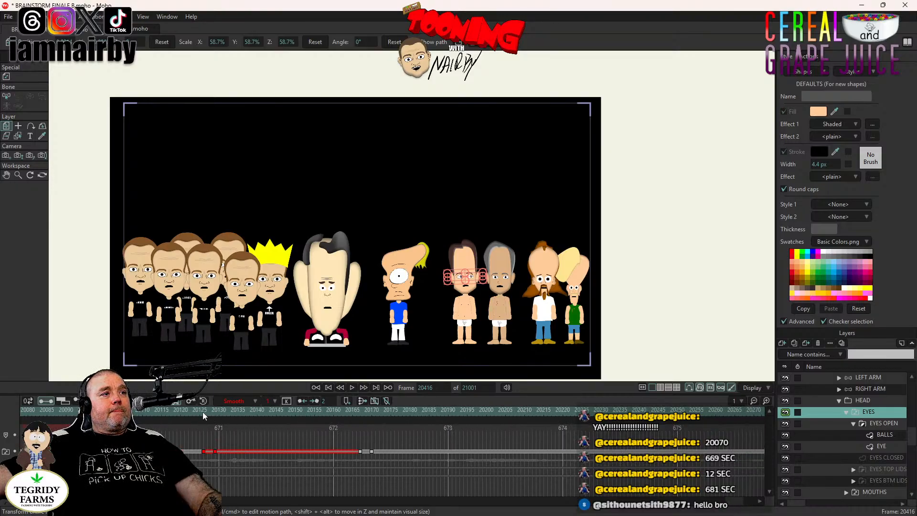
click(203, 411)
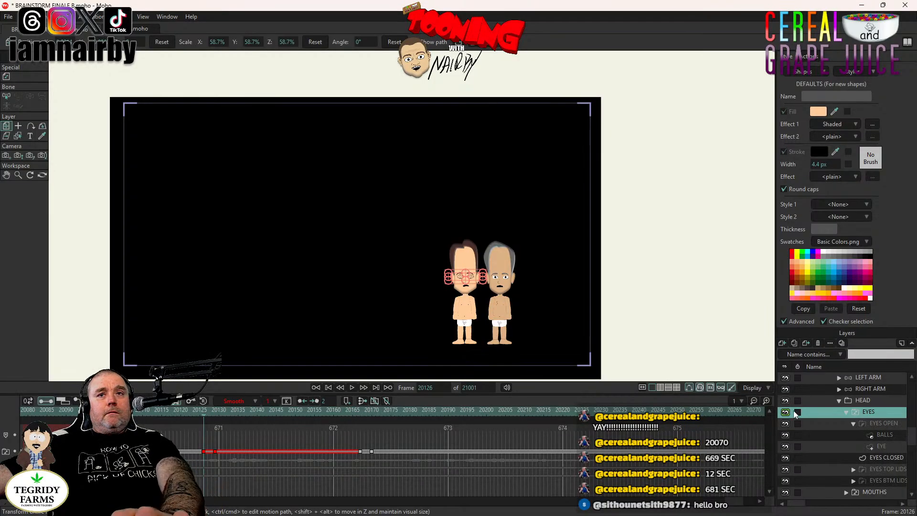
click(864, 402)
click(870, 415)
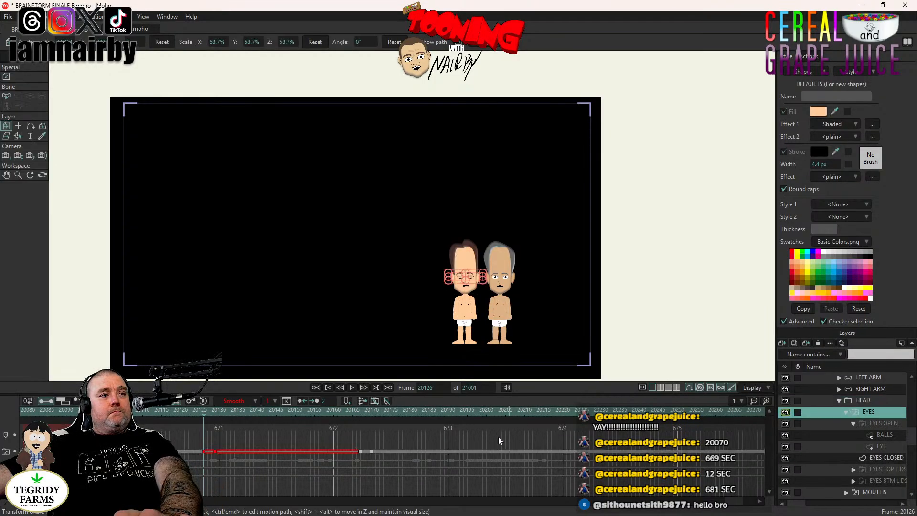
click(357, 410)
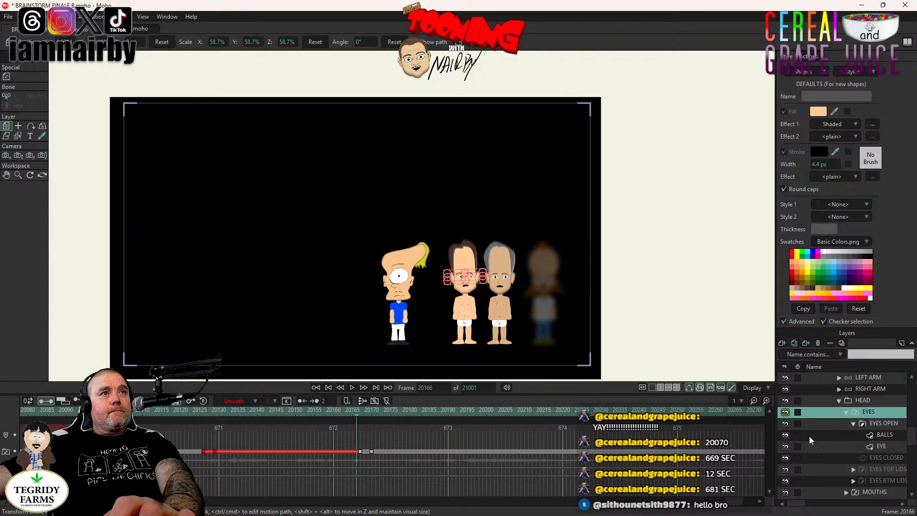
click(881, 400)
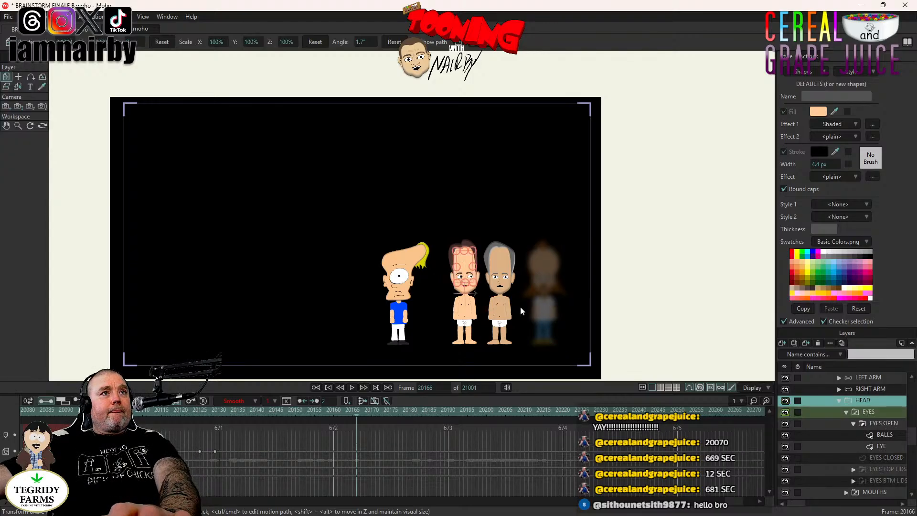
scroll(491, 297, up, 6)
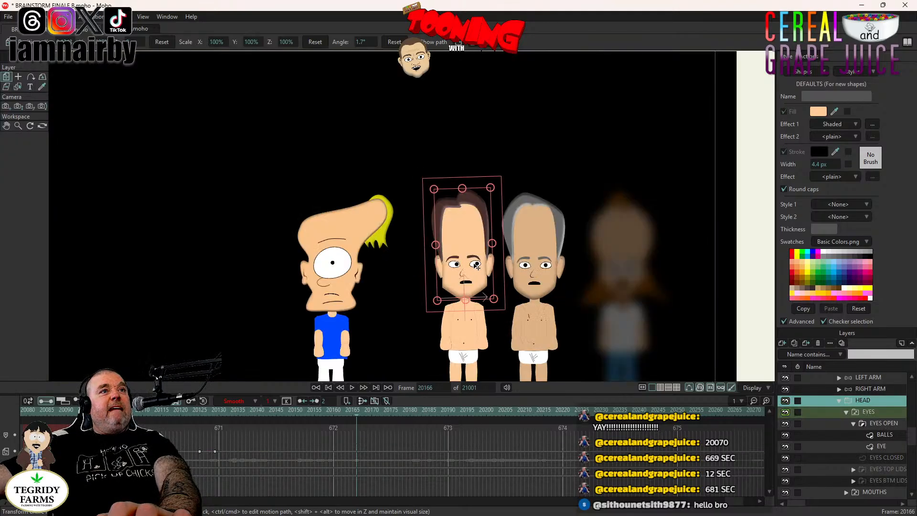
click(524, 276)
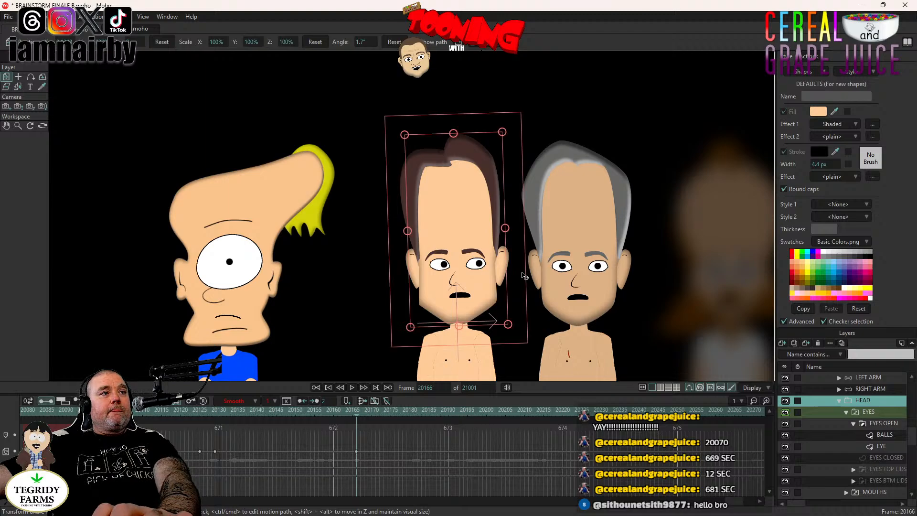
- Rotate RICHARD 1's HEAD layer to -2.6° at frame 20170
key(Right)
key(Right)
key(Right)
key(Right)
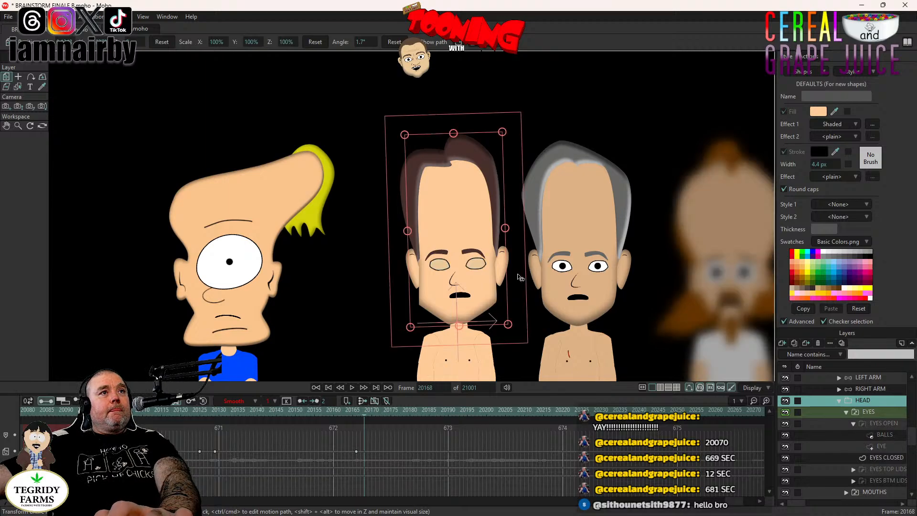
drag(520, 276, 519, 283)
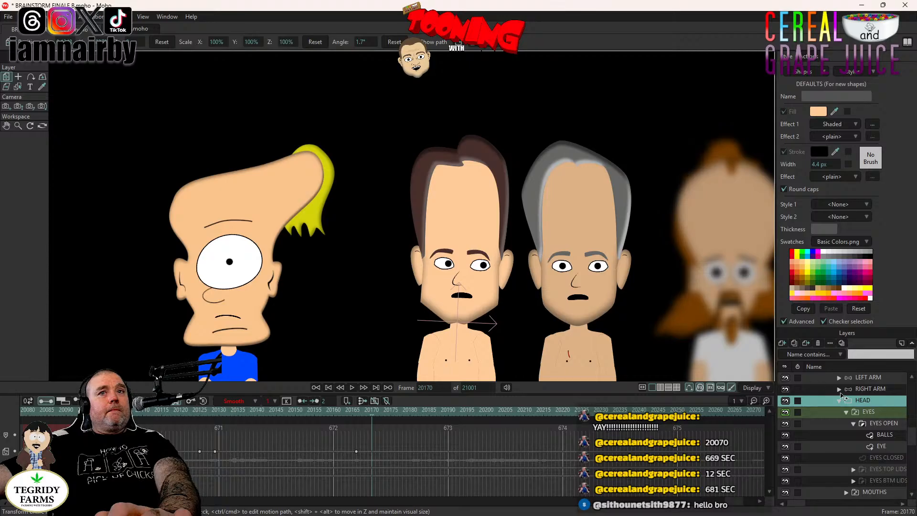
- Shift RICHARD 1's BALLS layer to the left within the eyes at frame 20170 and set its keyframe interpolation to Step
click(882, 435)
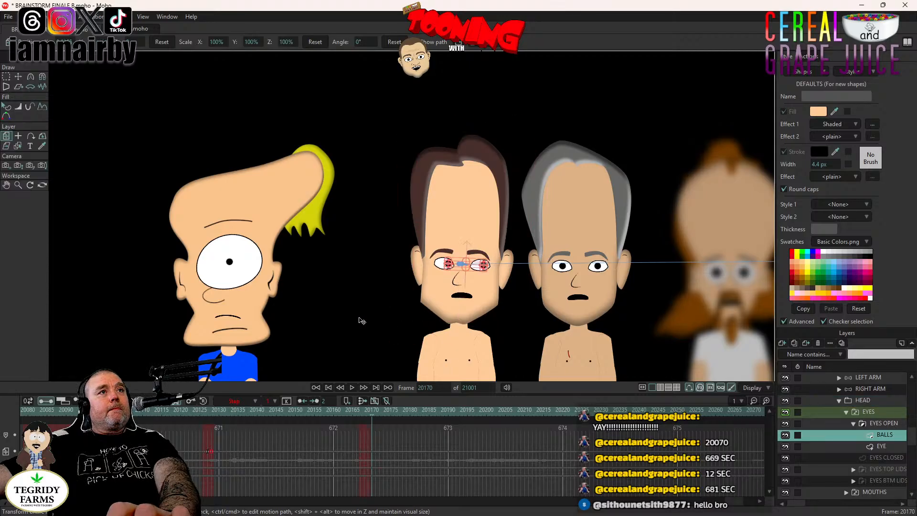
drag(361, 320, 354, 320)
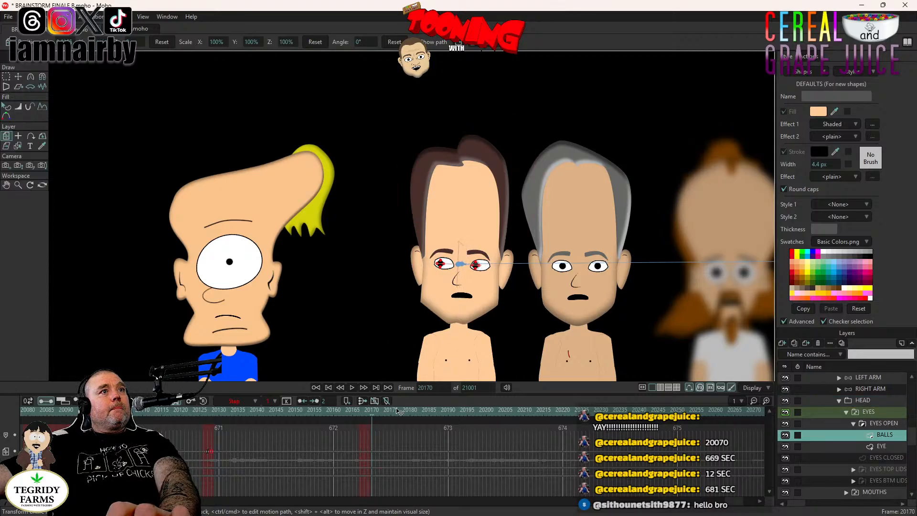
right_click(370, 452)
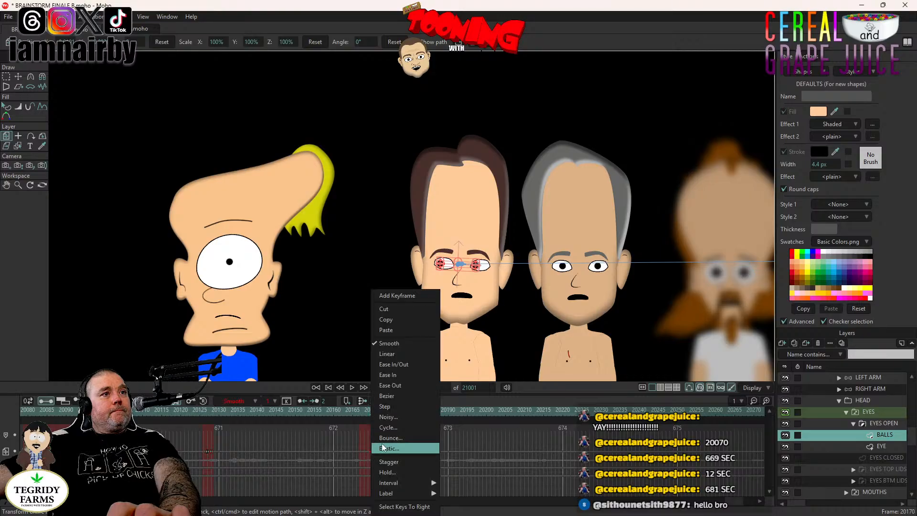
click(385, 406)
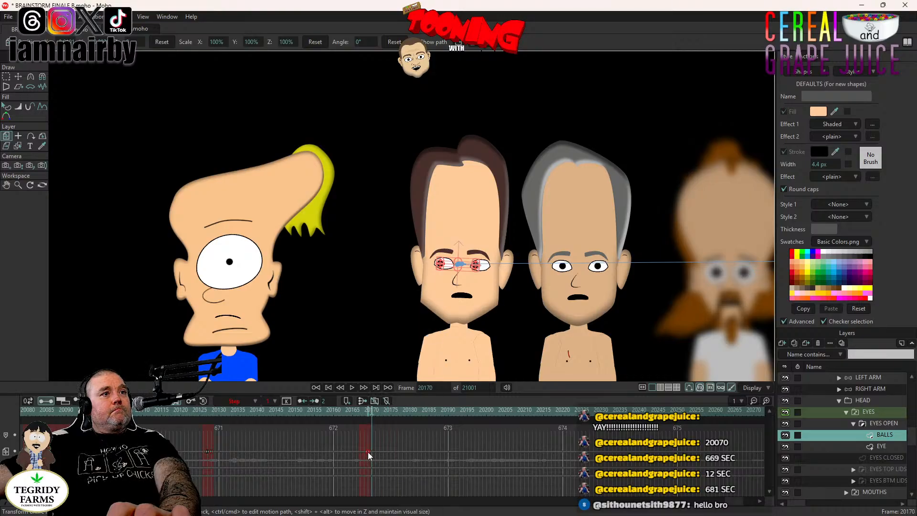
- Play the scene on to frame 20214 and keyframe RICHARD 1's HEAD layer there at its current rotation
scroll(548, 321, down, 5)
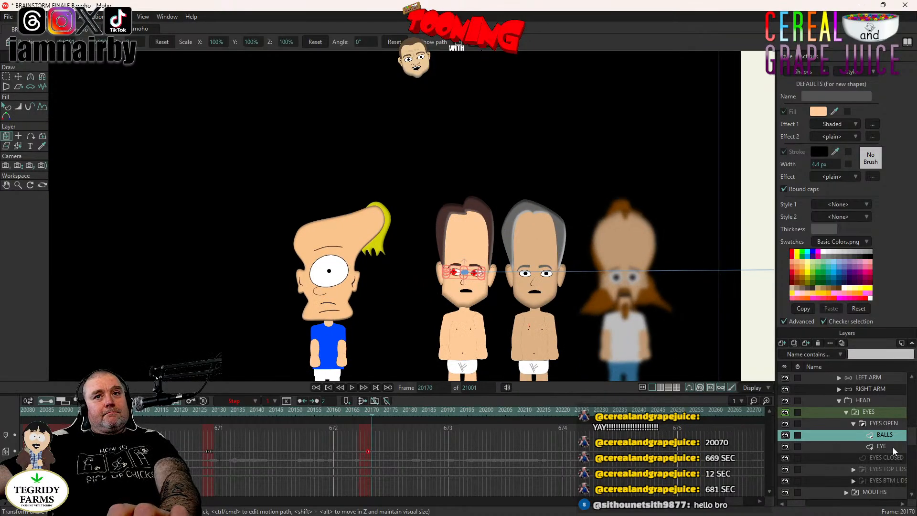
click(878, 412)
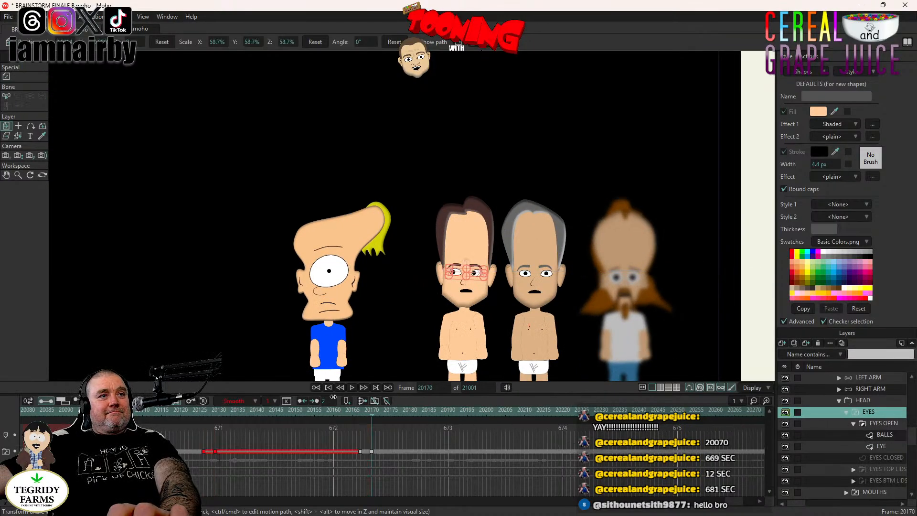
click(352, 387)
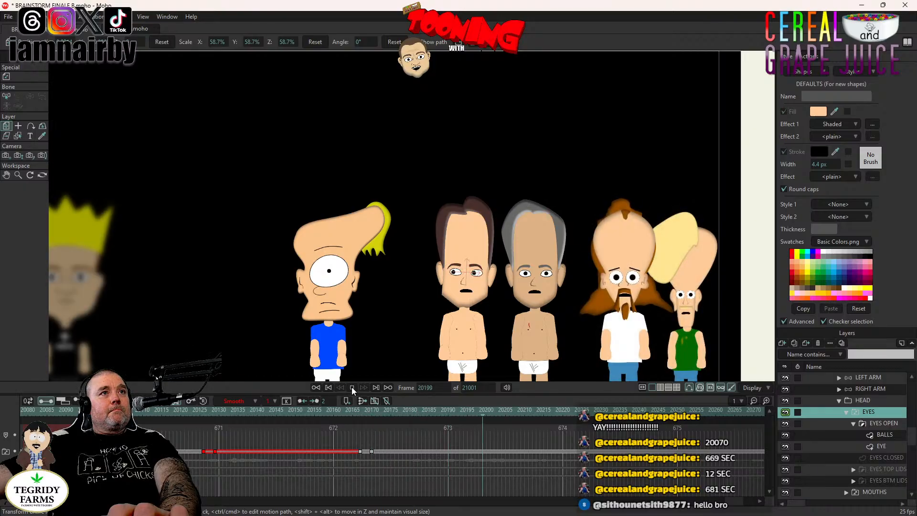
click(352, 387)
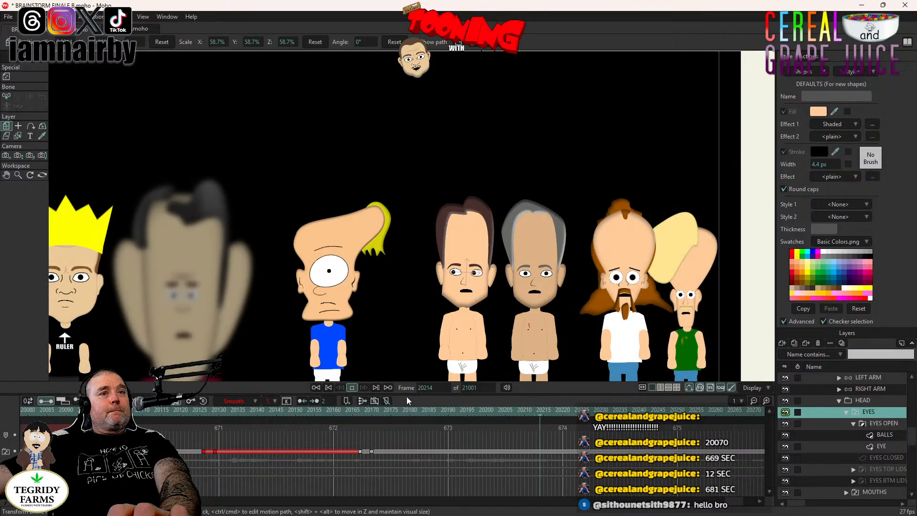
click(817, 400)
click(502, 271)
- Rotate RICHARD 1's HEAD layer to -1.1° at frame 20218
key(Right)
key(Right)
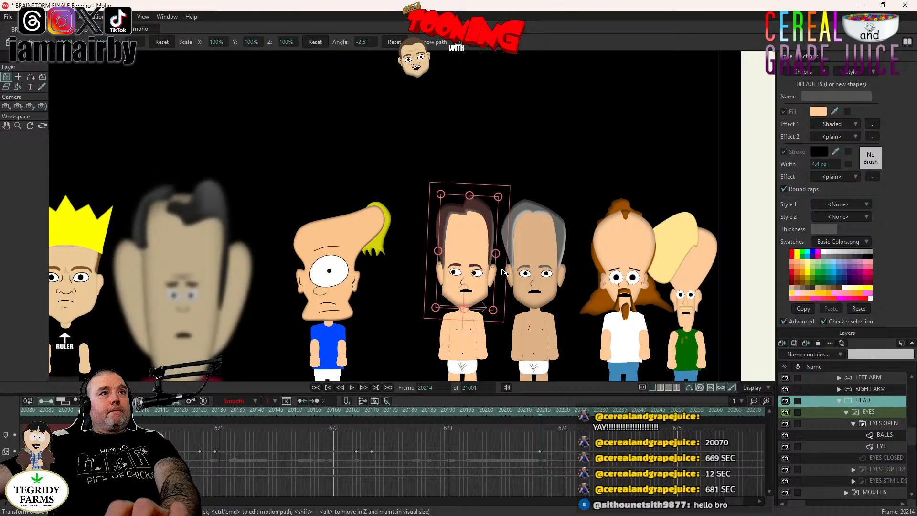
key(Right)
key(Right)
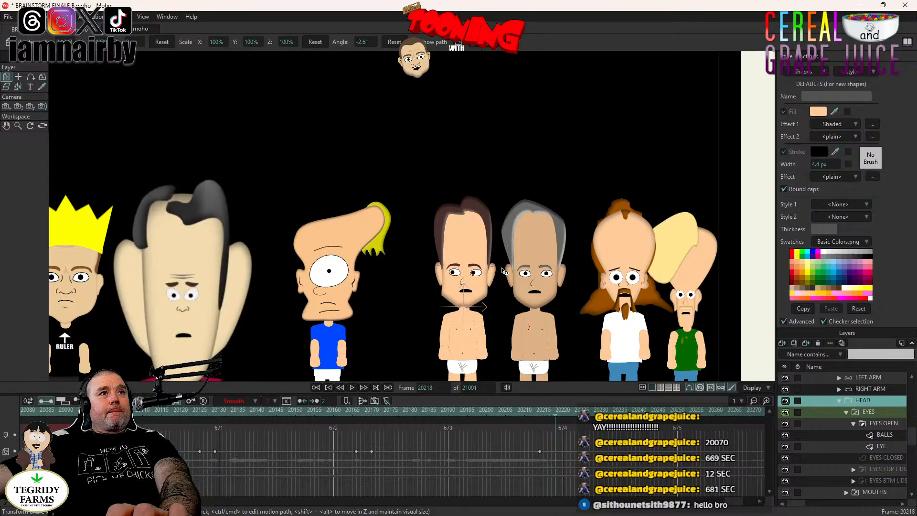
click(503, 271)
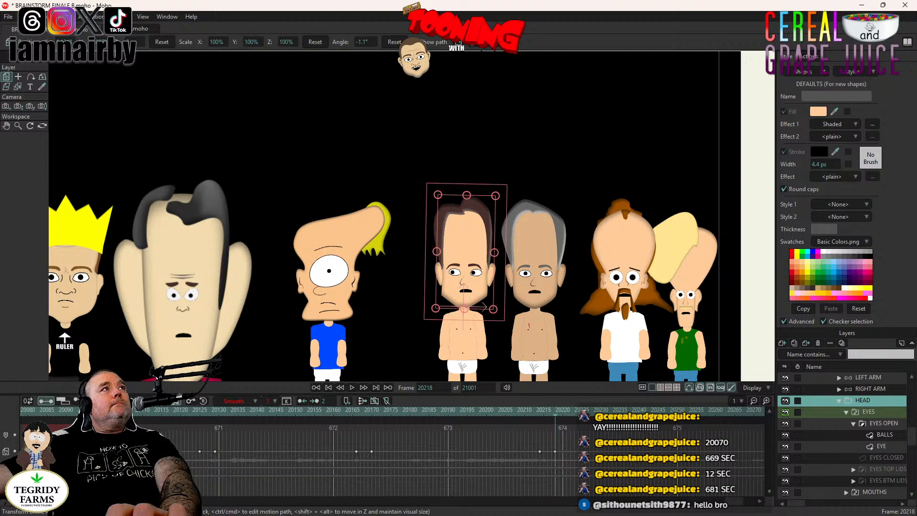
- Reset the position of RICHARD 1's BALLS layer at frame 20218 and set its keyframe interpolation to Step
click(161, 43)
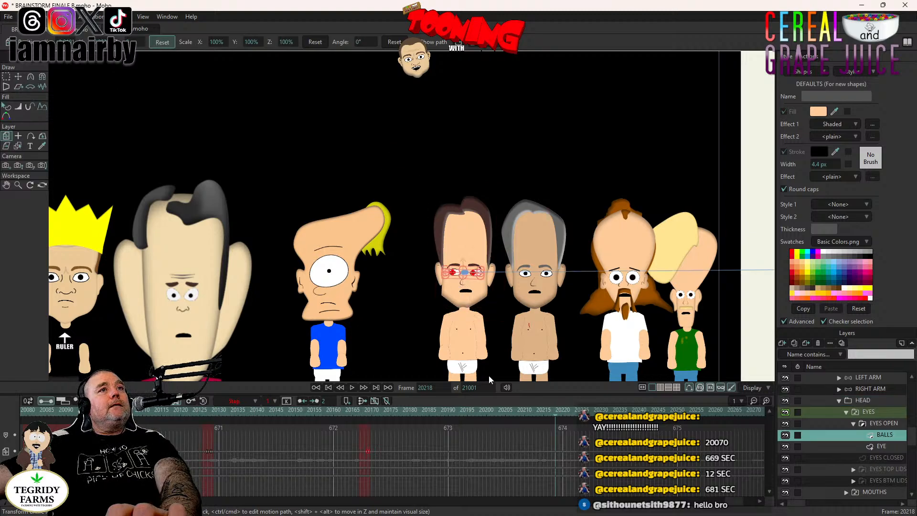
right_click(555, 451)
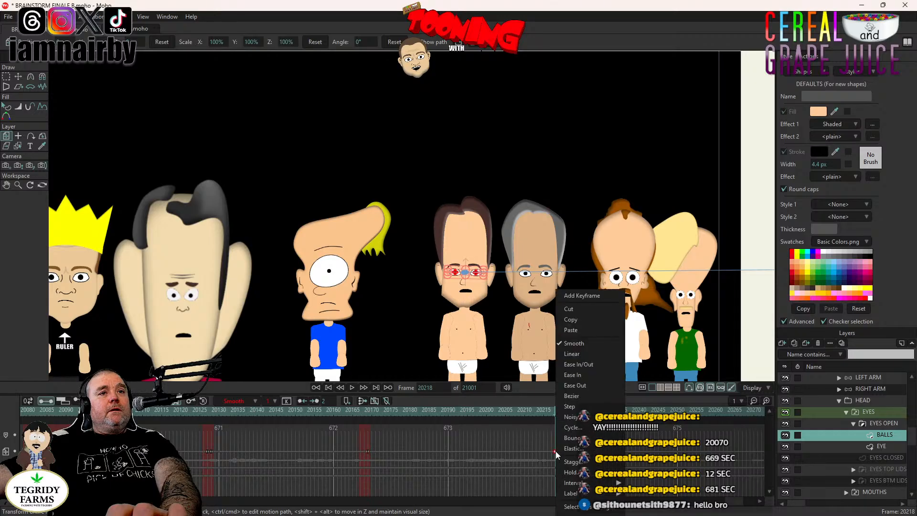
click(570, 406)
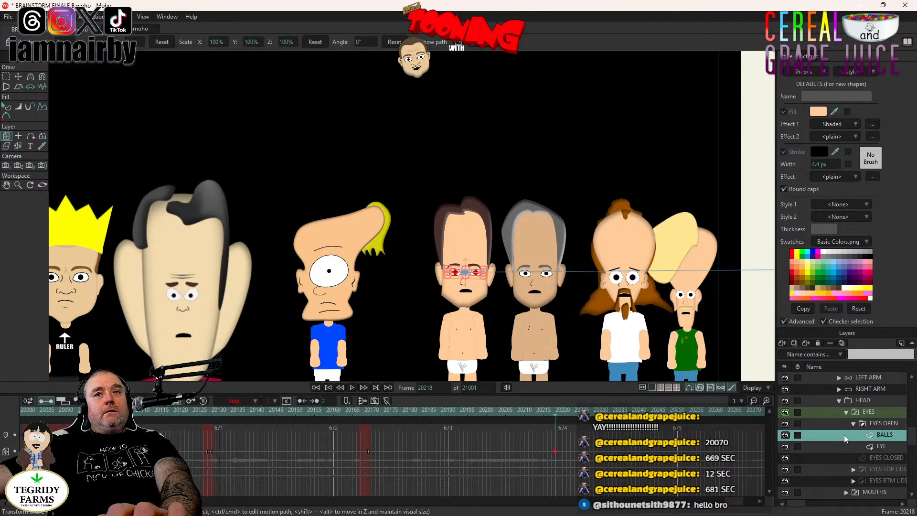
- Play the scene on to frame 20273, keyframe RICHARD 1's HEAD layer there and rotate it to 2.4° at frame 20277
click(868, 412)
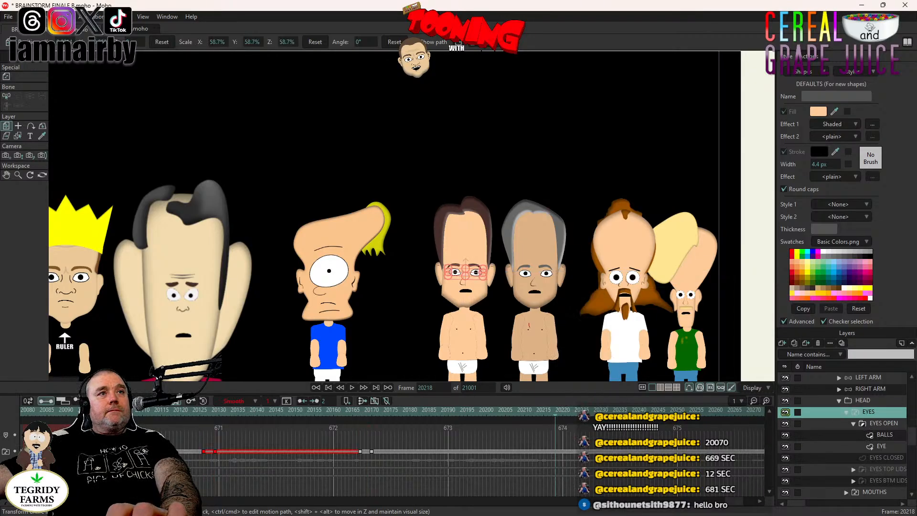
click(352, 387)
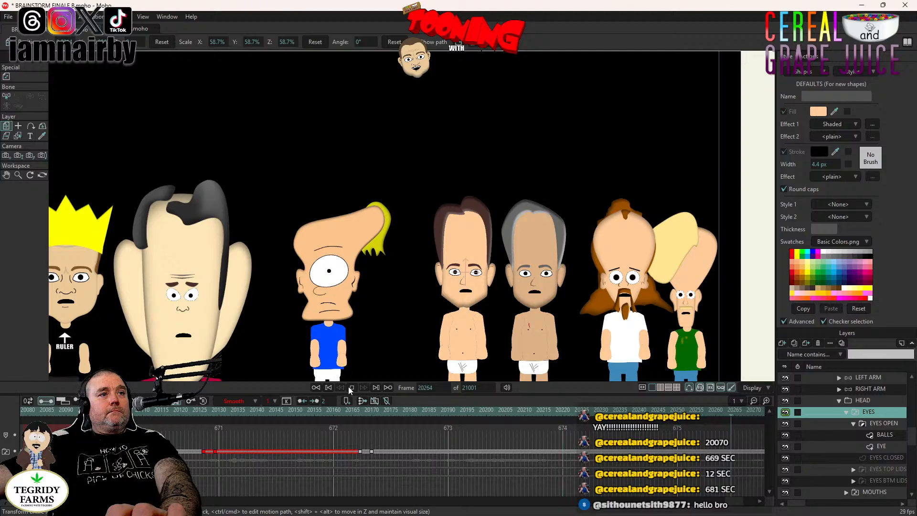
click(351, 387)
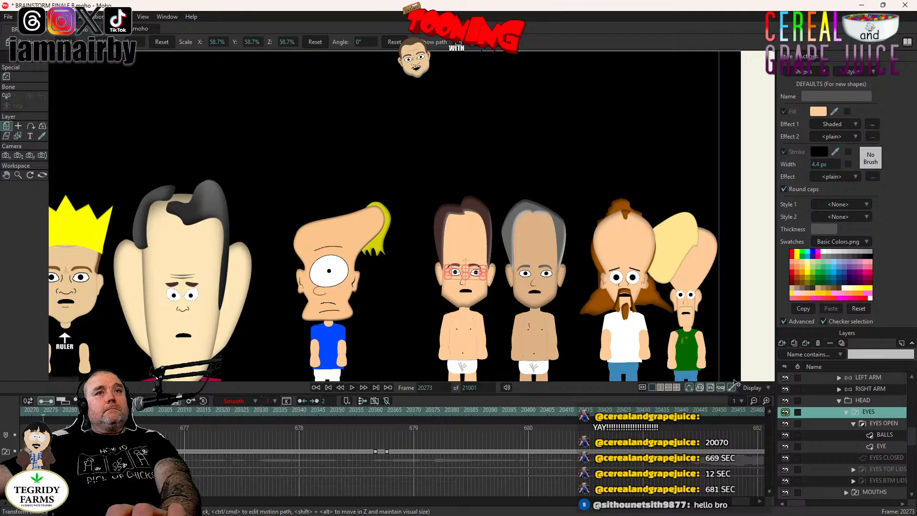
click(870, 399)
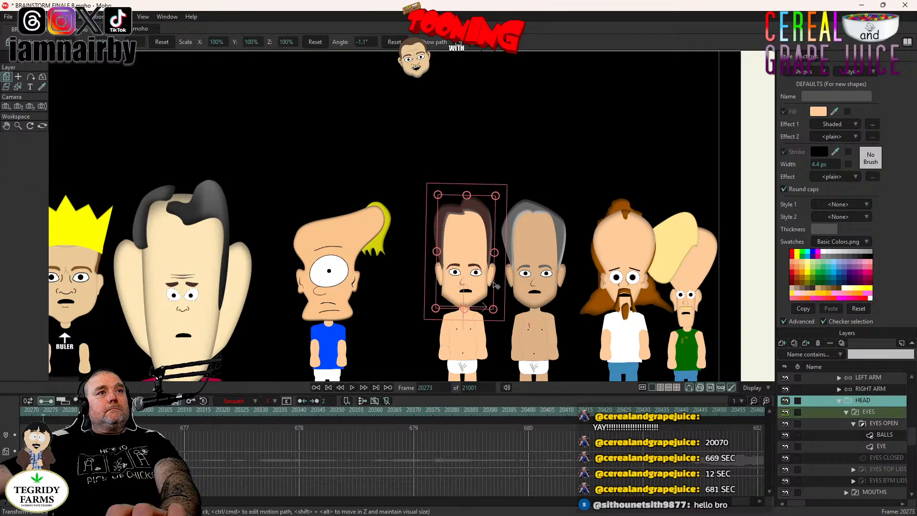
key(ctrl+Right)
key(ctrl+Right)
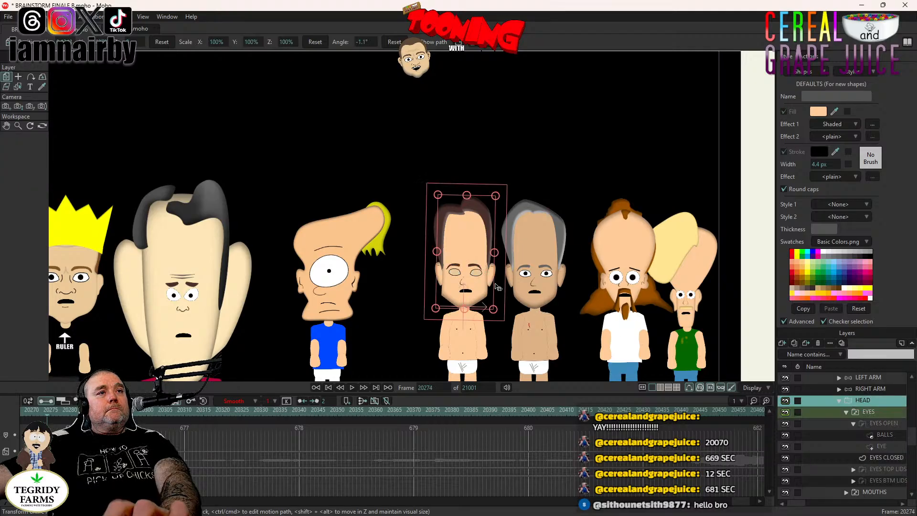
key(ctrl+Right)
key(ctrl+Right)
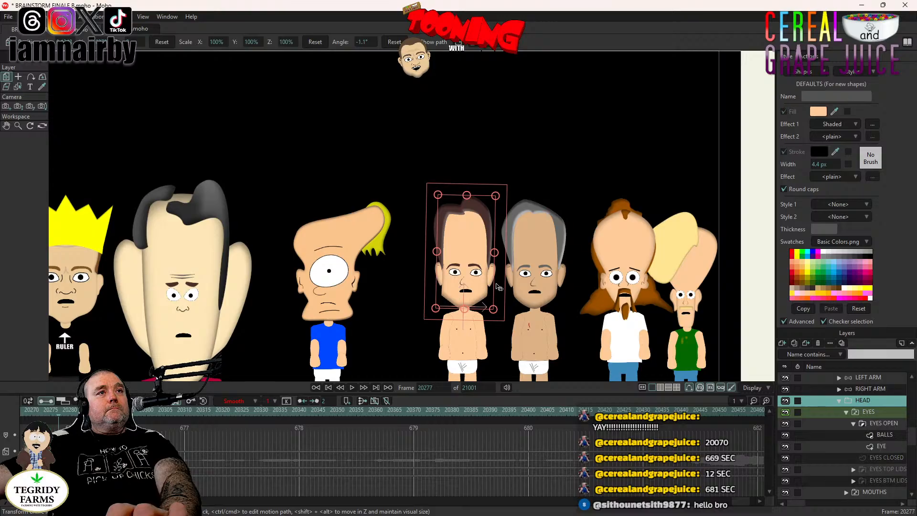
drag(497, 287, 499, 283)
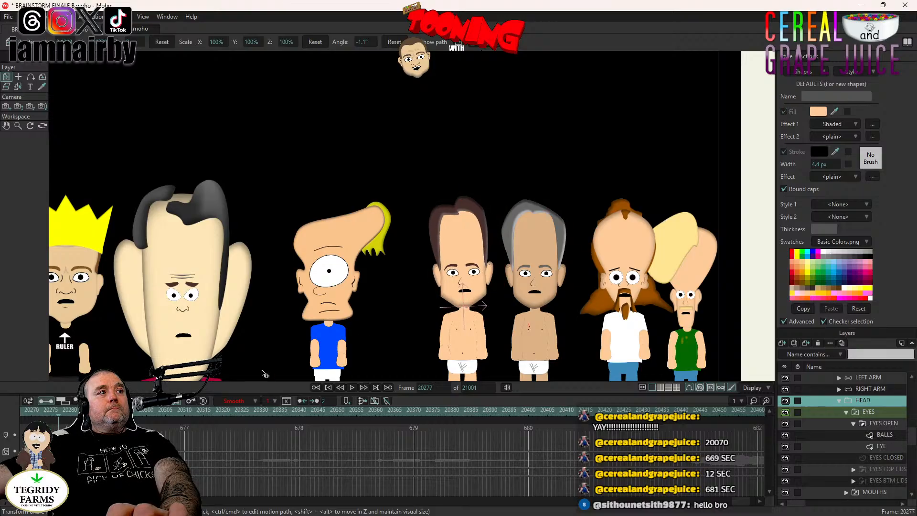
- Shift RICHARD 1's BALLS layer up and to the right within the eyes at frame 20275 and set its keyframe to Step
key(ctrl+Left)
key(ctrl+Left)
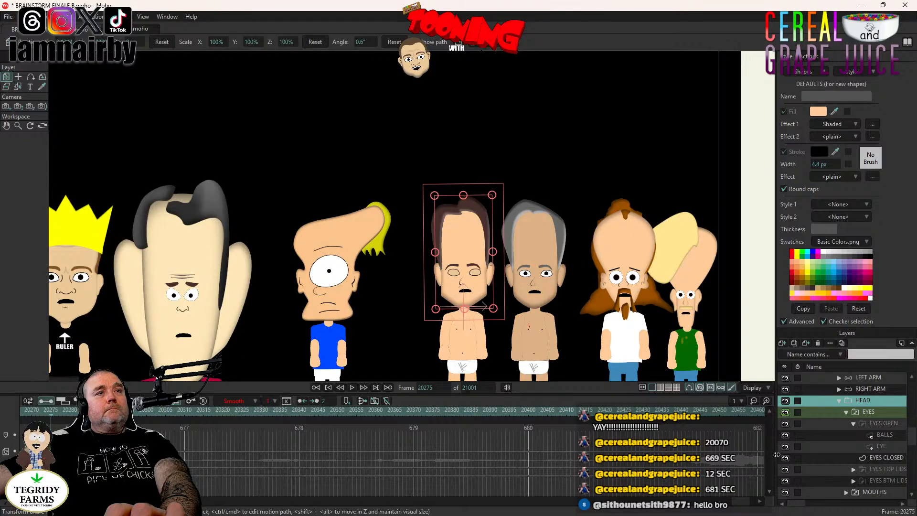
click(885, 434)
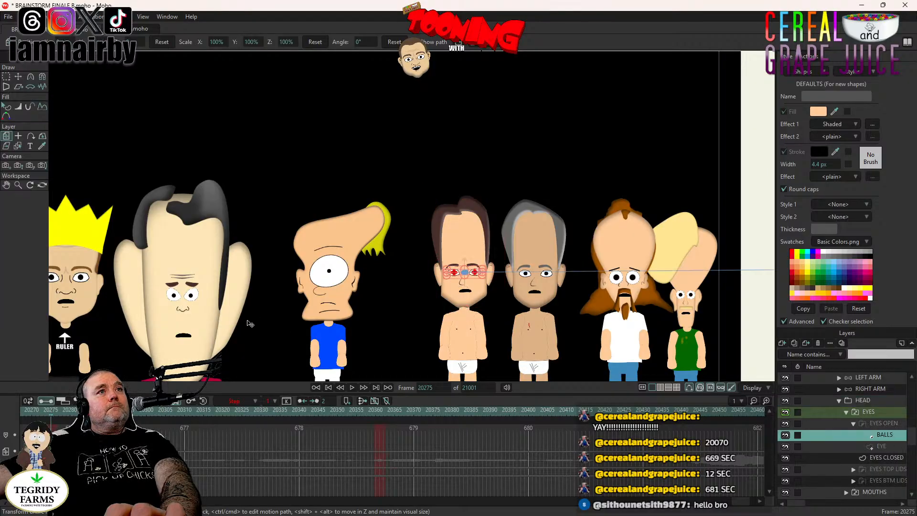
scroll(256, 321, up, 3)
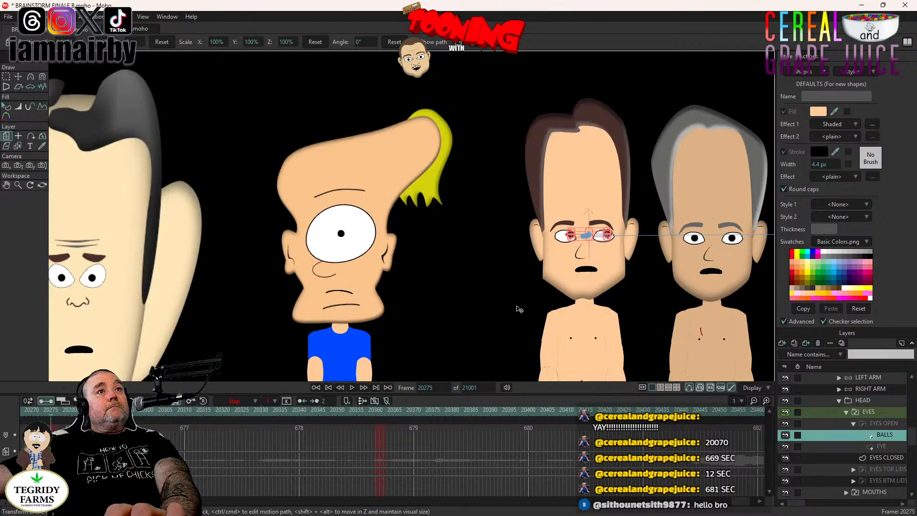
scroll(367, 333, up, 3)
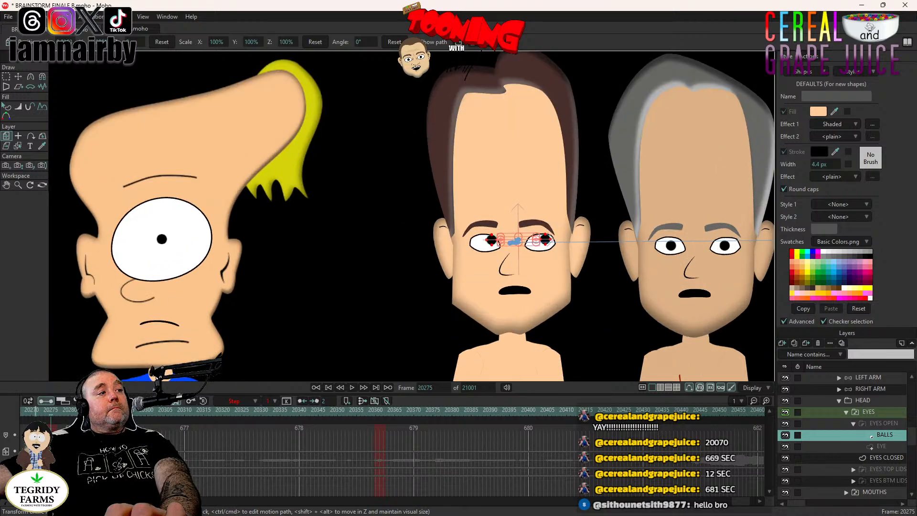
right_click(52, 429)
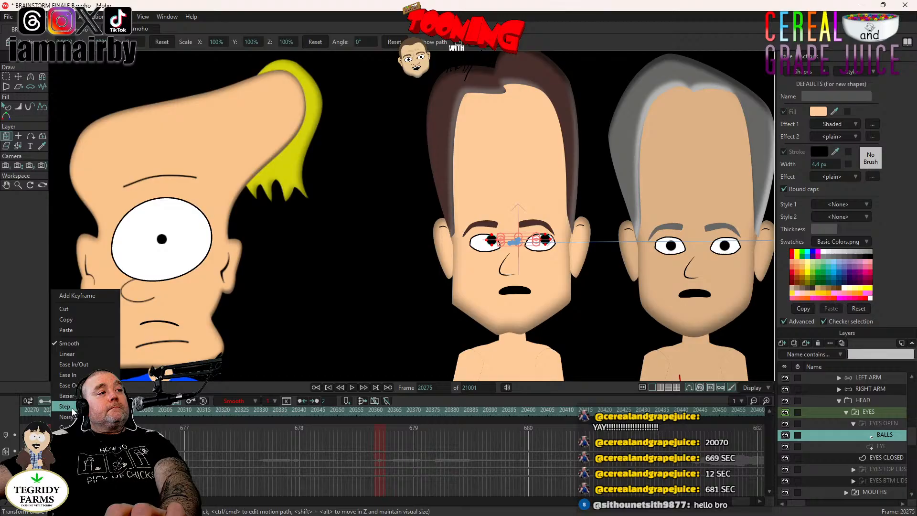
click(72, 409)
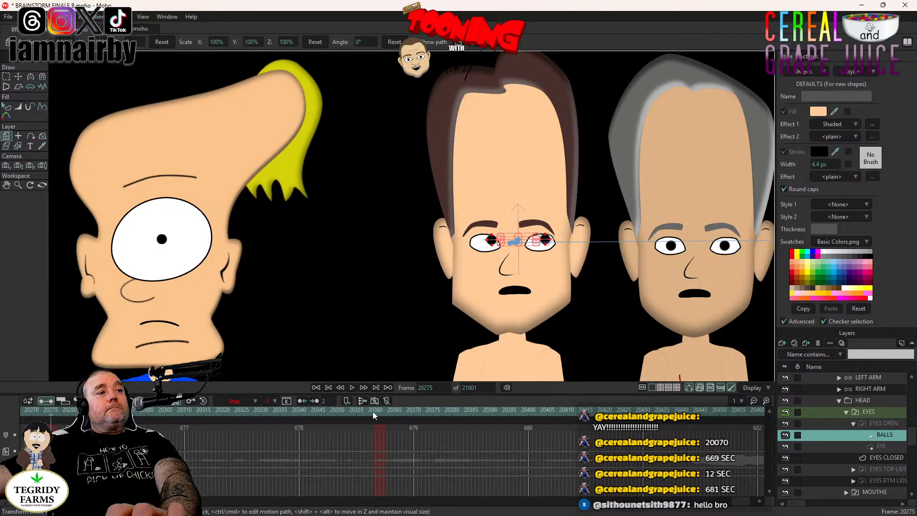
- Play the scene from frame 20272 to frame 20311 and keyframe RICHARD 1's HEAD layer there at its current rotation
click(212, 413)
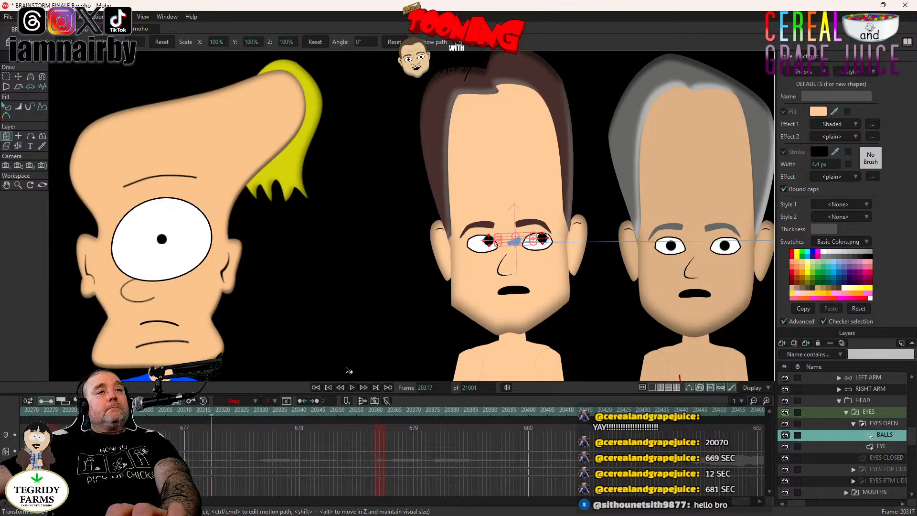
click(872, 405)
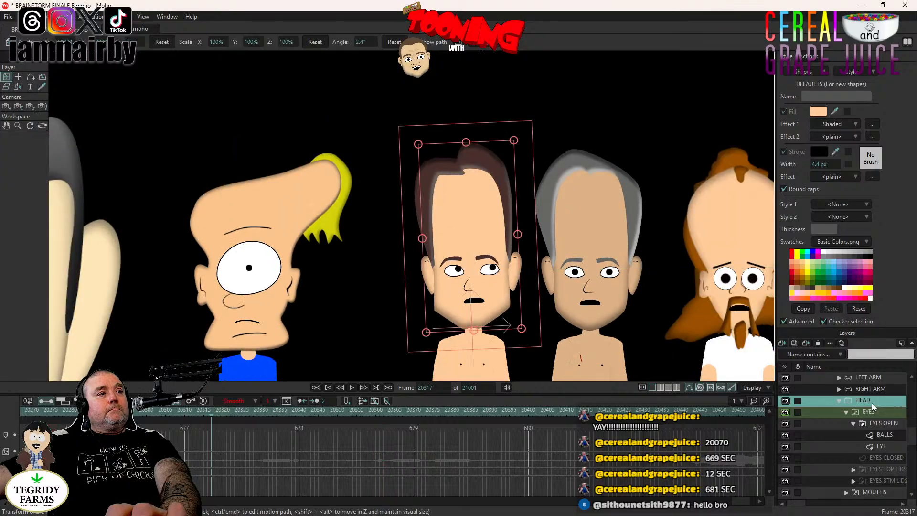
click(40, 417)
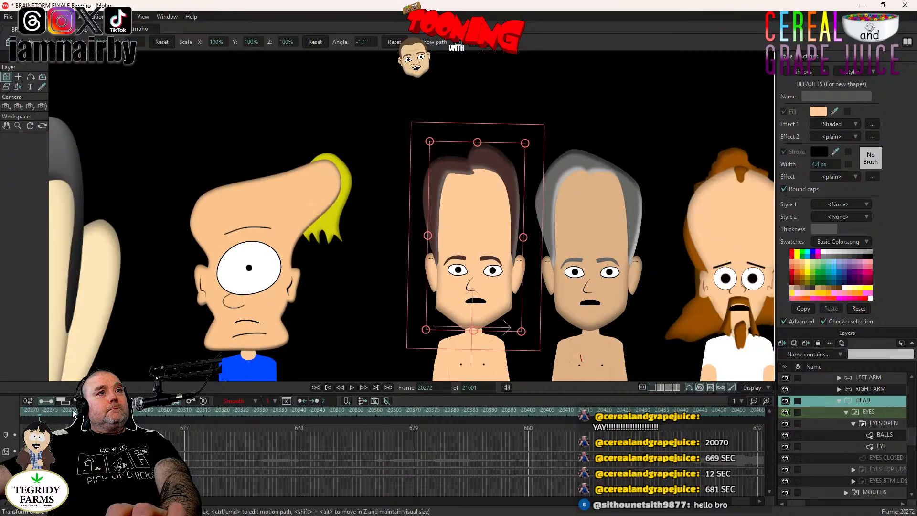
click(352, 391)
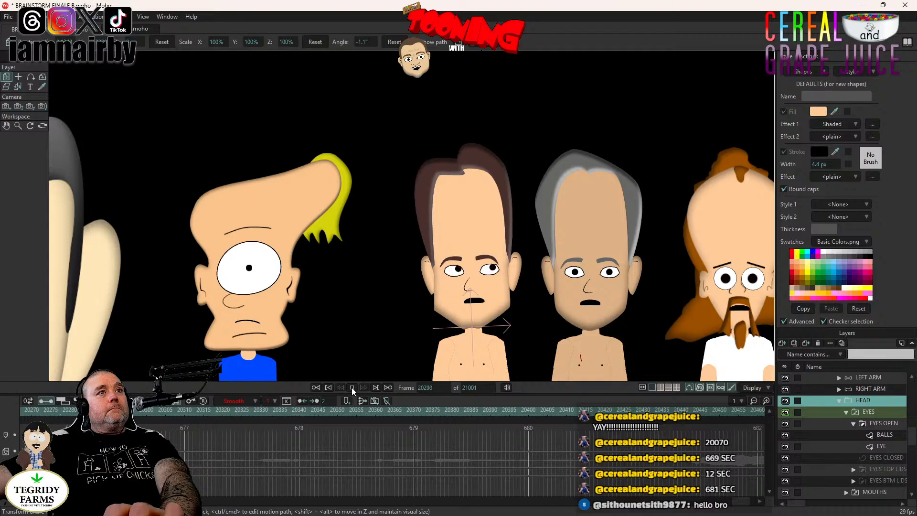
click(353, 388)
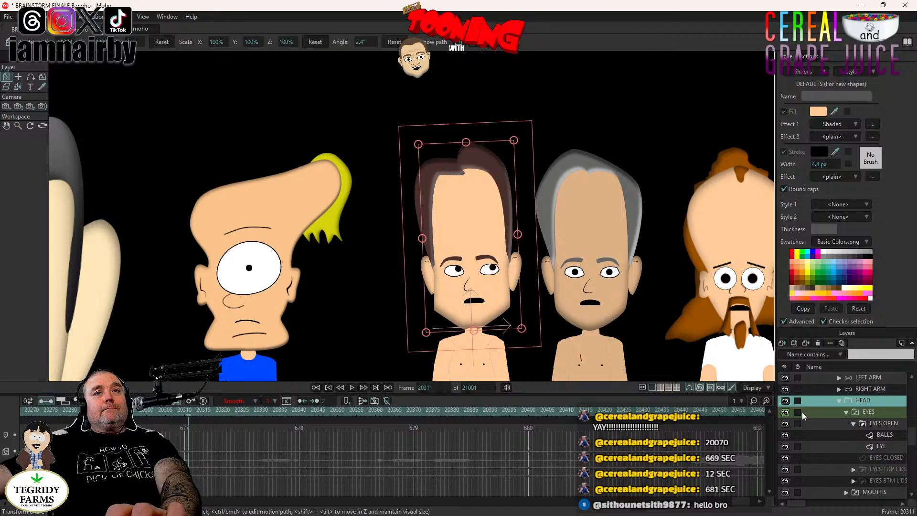
drag(531, 287, 531, 287)
- Rotate RICHARD 1's HEAD layer to -2.9° at frame 20315
key(Right)
key(Right)
key(Right)
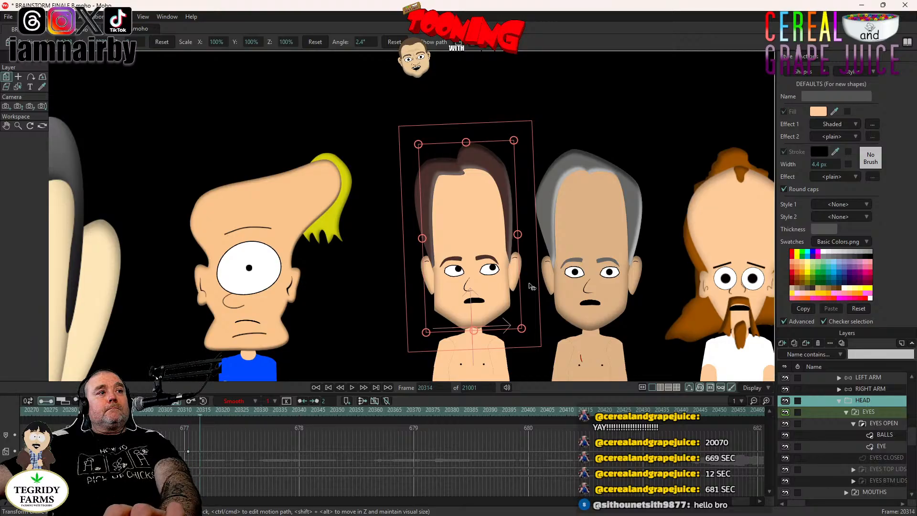
key(Right)
drag(530, 288, 535, 292)
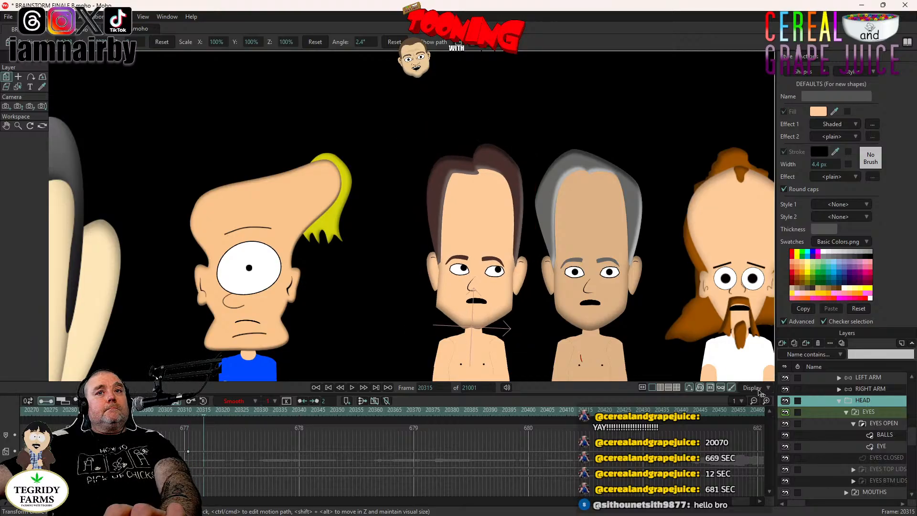
- Shift RICHARD 1's BALLS layer to the left within the eyes at frame 20315 and set its keyframe interpolation to Step
click(877, 436)
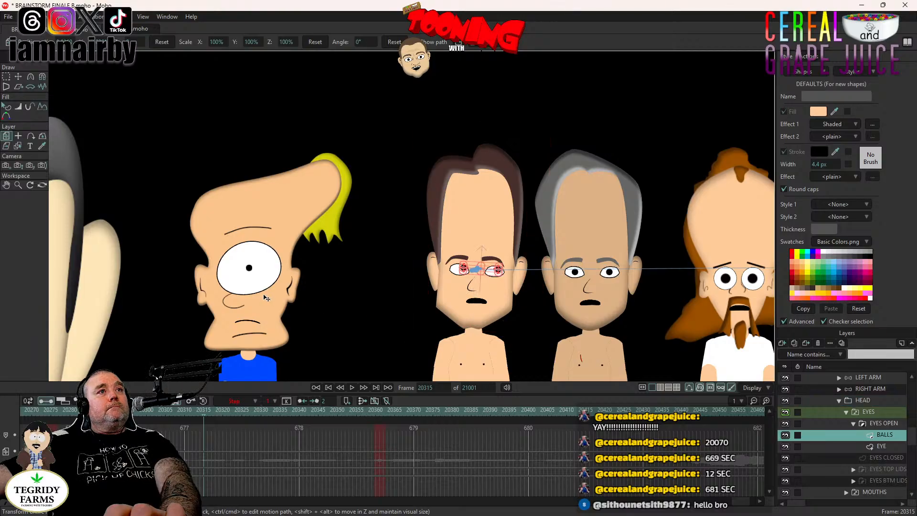
drag(266, 298, 258, 297)
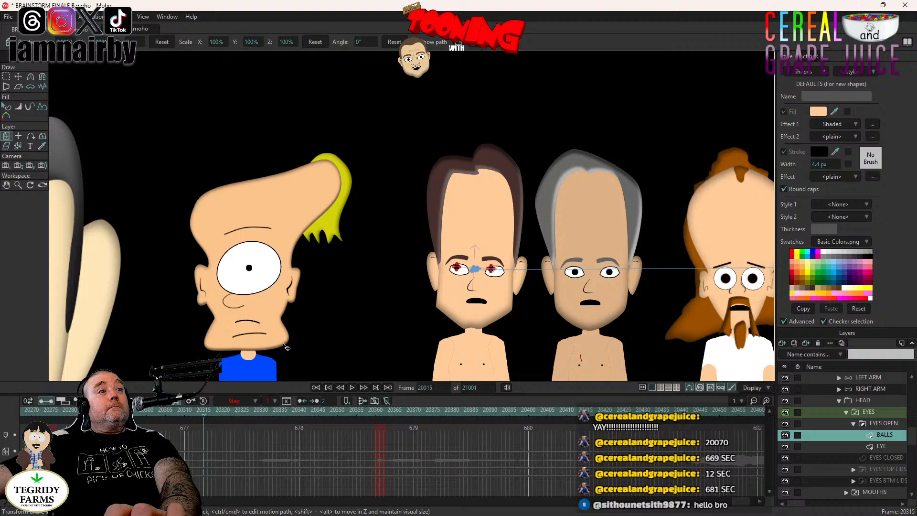
right_click(204, 453)
click(216, 409)
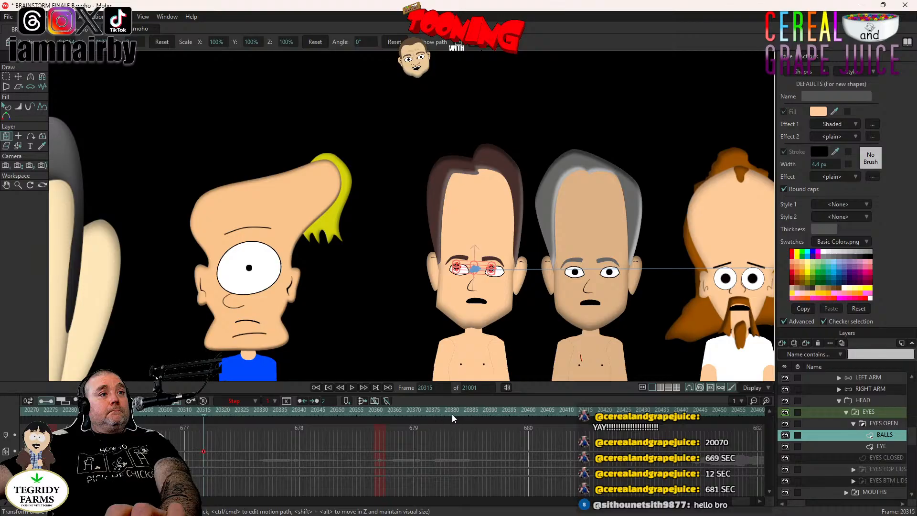
- Keyframe RICHARD 1's HEAD layer at frame 20359 at its current rotation and tilt it back slightly to the left at frame 20363
click(374, 414)
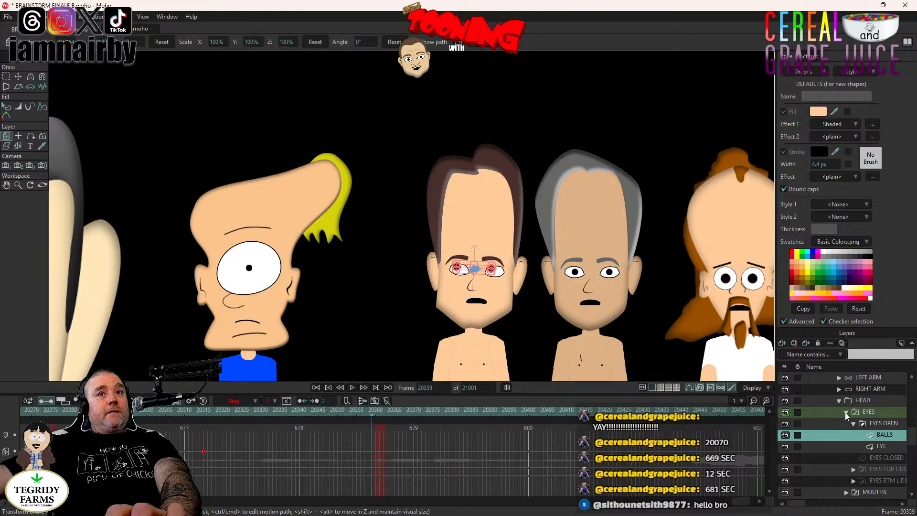
click(868, 400)
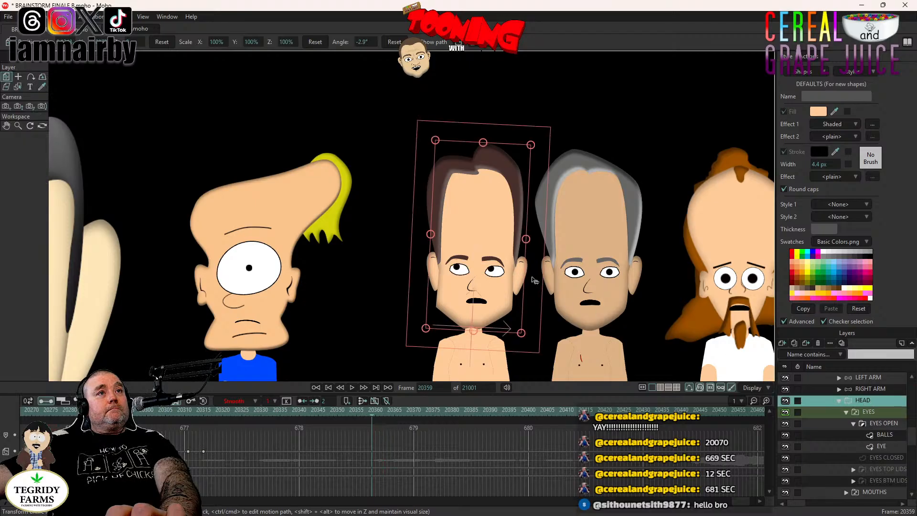
key(Right)
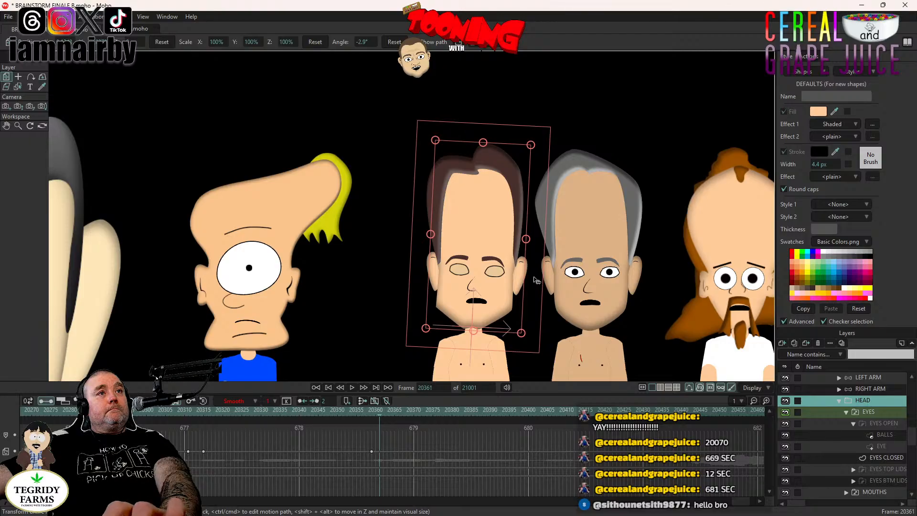
key(Right)
key(Right)
key(Right)
drag(537, 280, 536, 277)
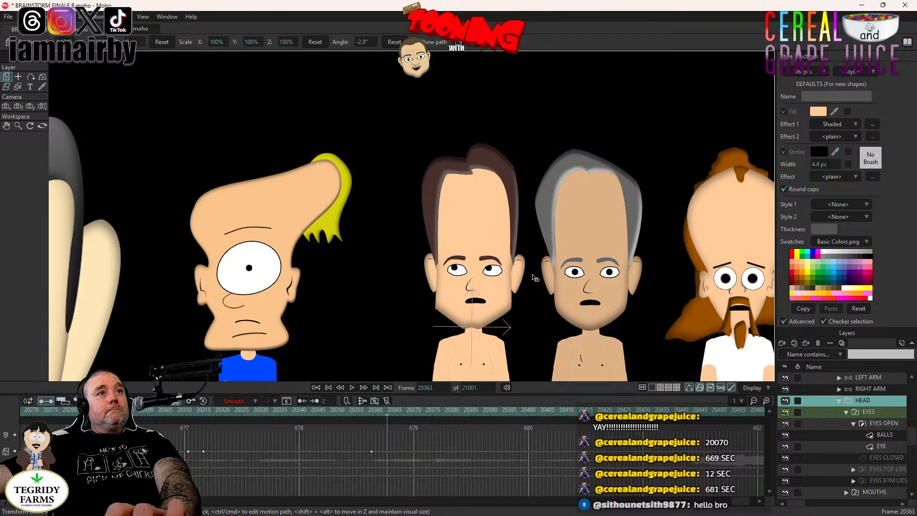
- Reset the position of RICHARD 1's BALLS layer at frame 20361 and set its keyframe interpolation to Step
click(881, 438)
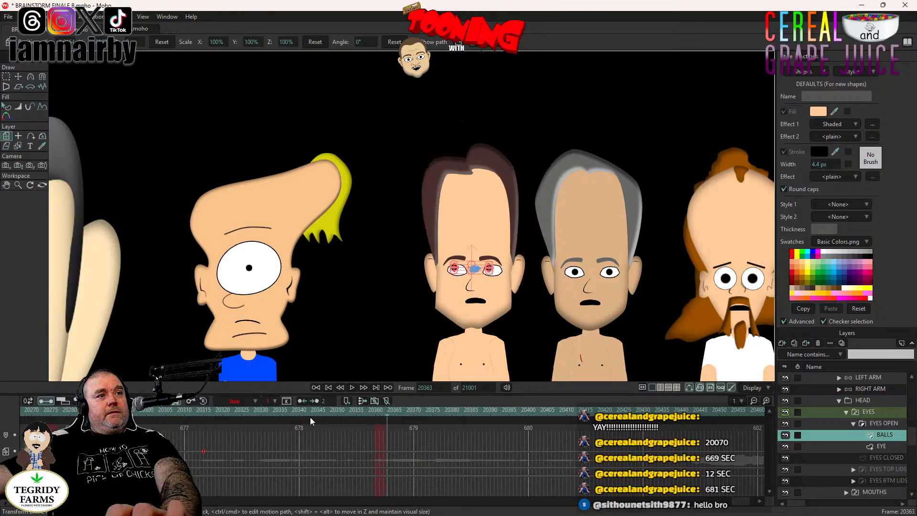
click(206, 431)
scroll(419, 322, up, 3)
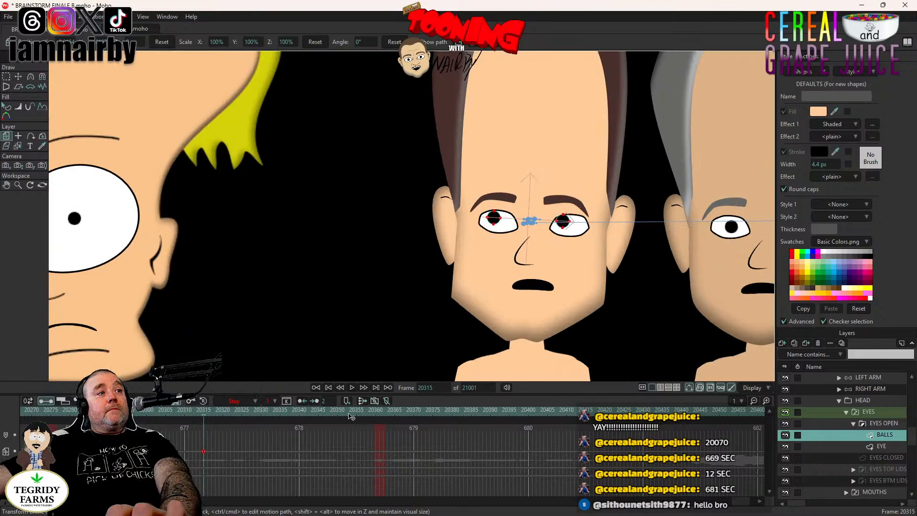
key(ctrl+a)
click(380, 416)
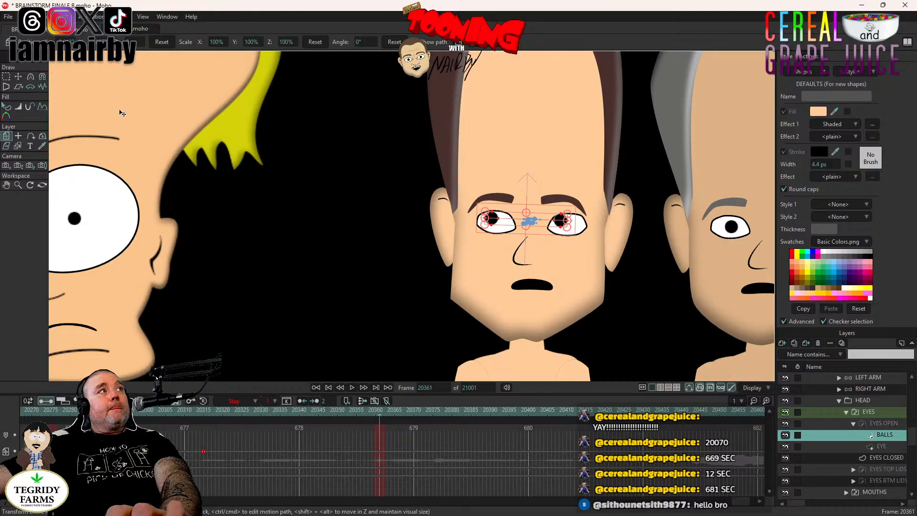
click(162, 42)
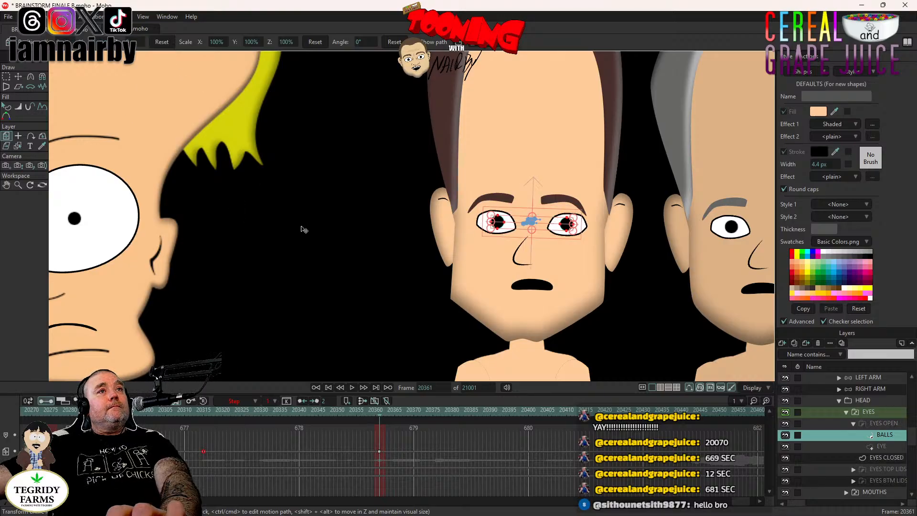
right_click(380, 453)
click(389, 407)
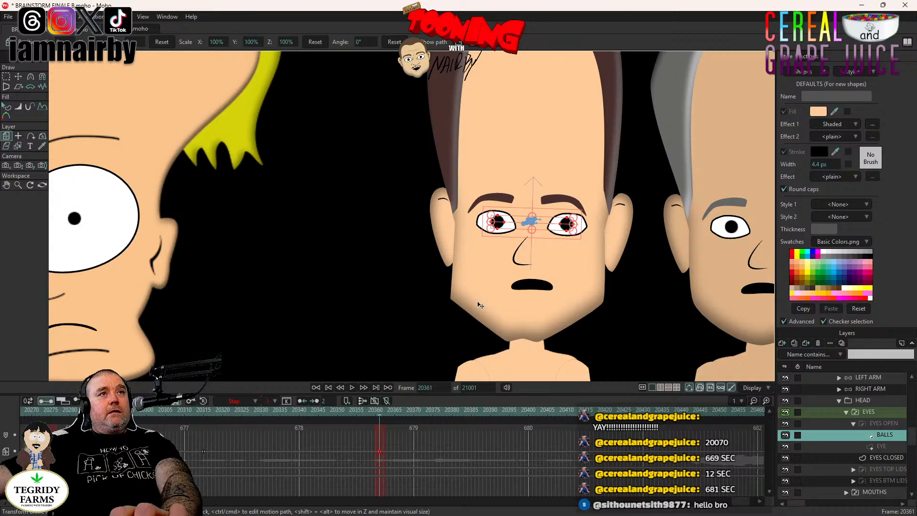
- Go to frame 20125 and collapse the RICHARD 1 UNDIES and RICHARD 1 layer groups
scroll(471, 277, down, 5)
scroll(472, 278, down, 3)
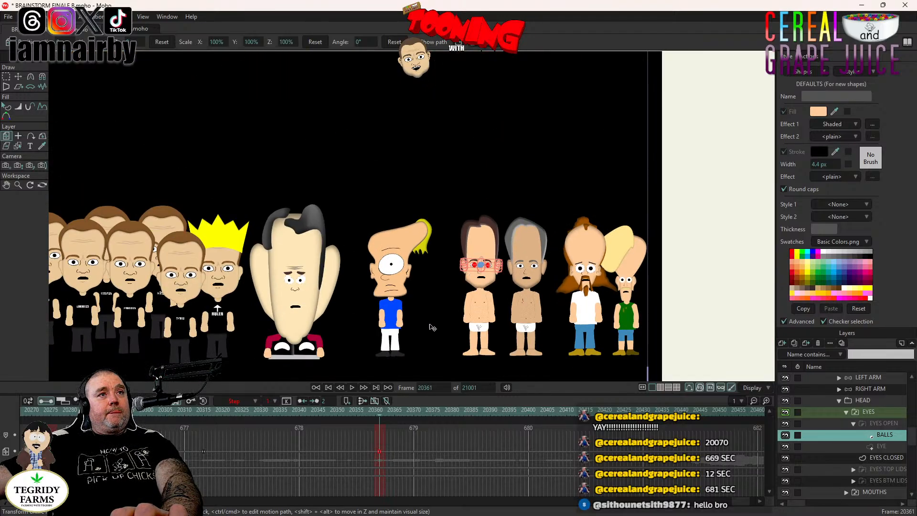
drag(740, 506, 734, 506)
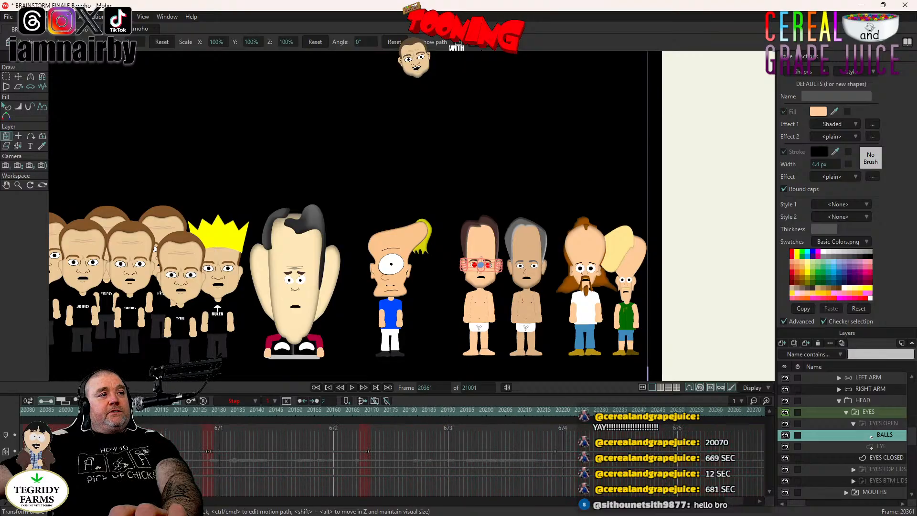
click(201, 411)
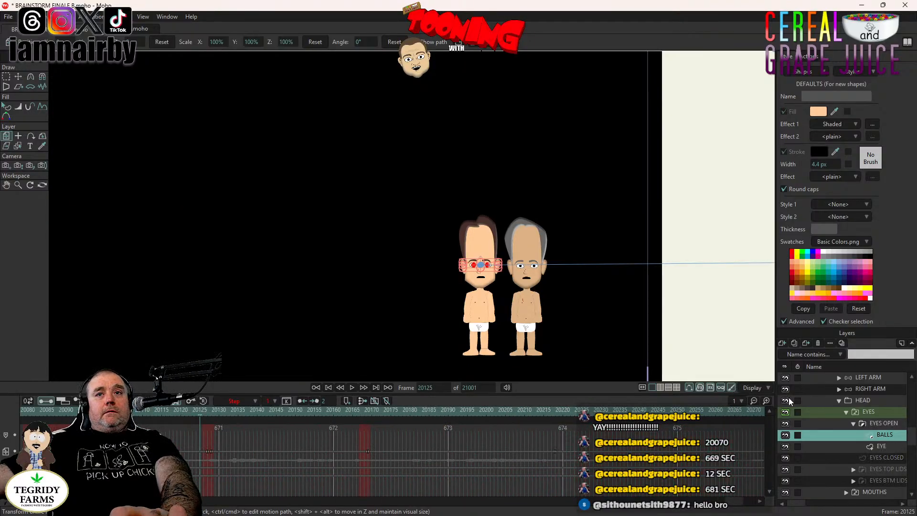
scroll(841, 405, up, 2)
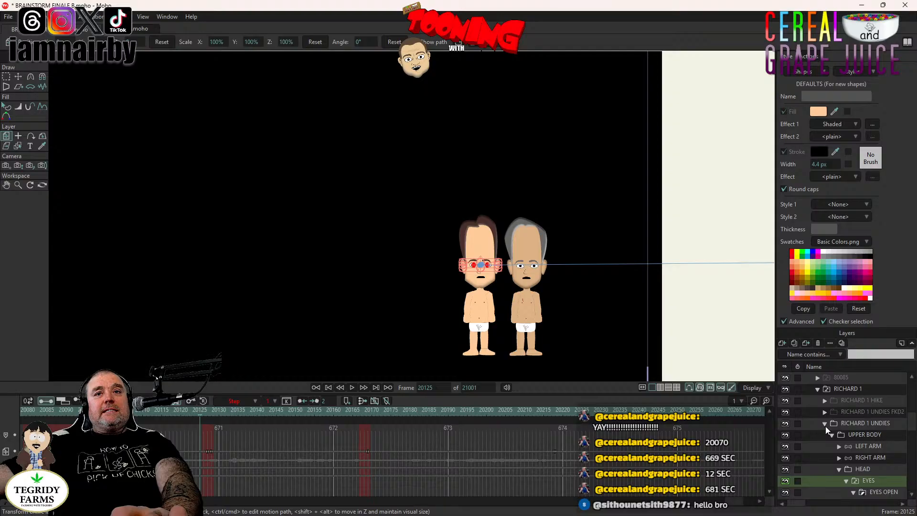
click(826, 425)
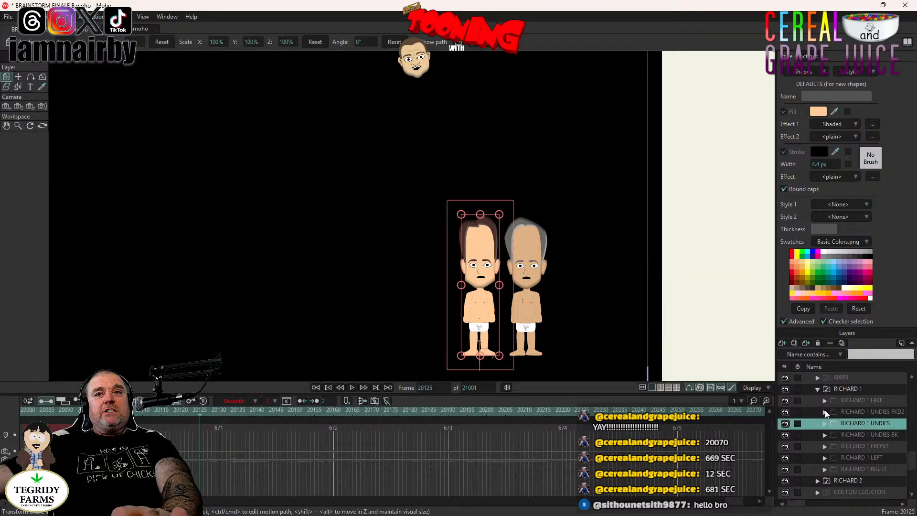
scroll(824, 435, up, 2)
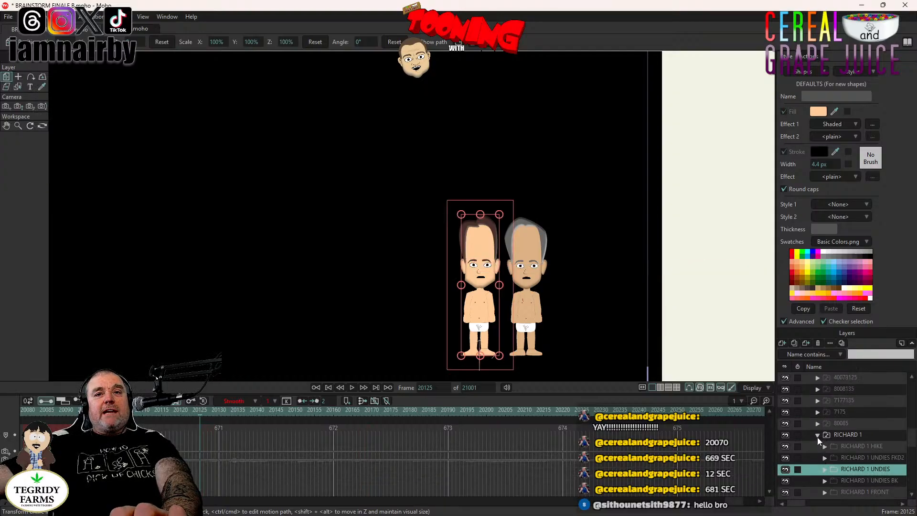
click(816, 435)
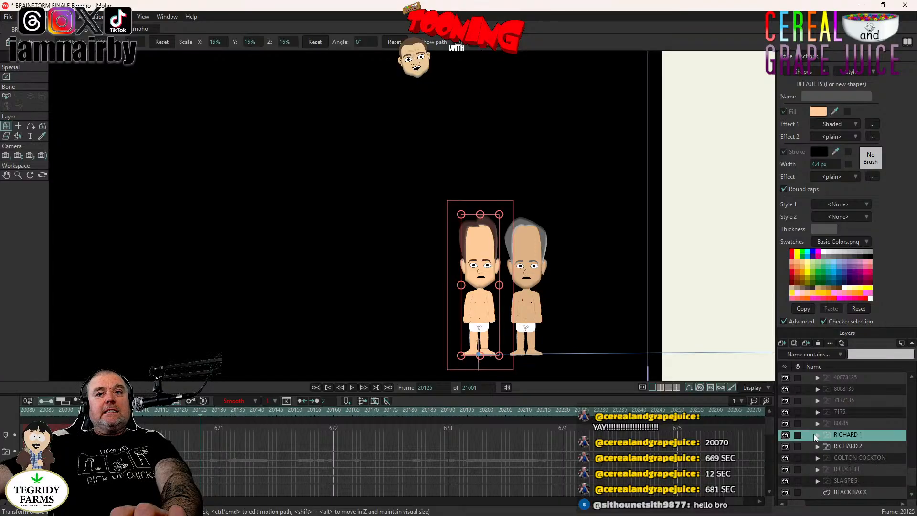
- Make RICHARD 2 blink by switching the EYES layer to EYES CLOSED at frame 20125 and back to EYES OPEN at frame 20128
click(817, 447)
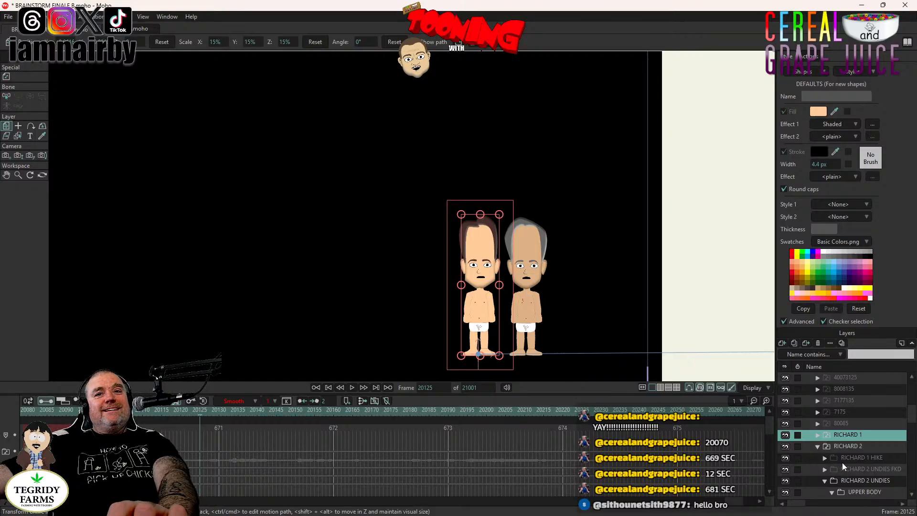
scroll(844, 462, down, 3)
scroll(850, 457, up, 2)
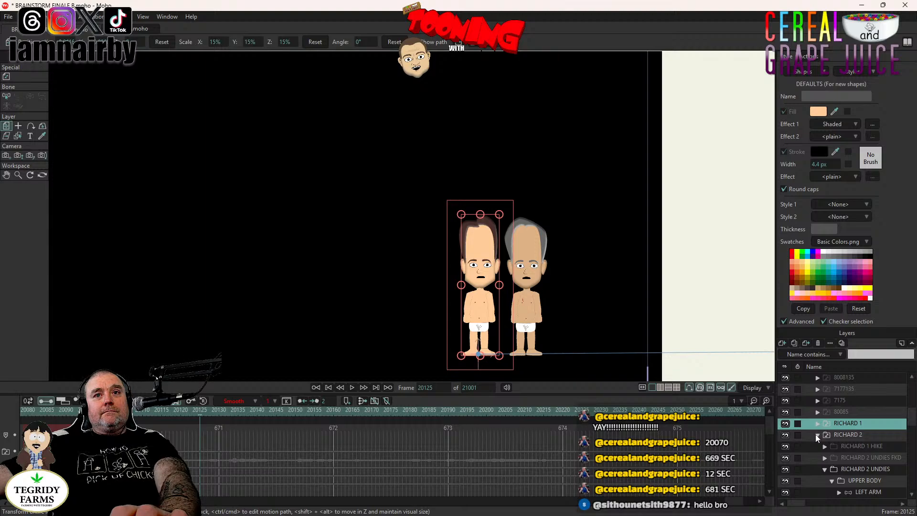
click(817, 435)
click(841, 438)
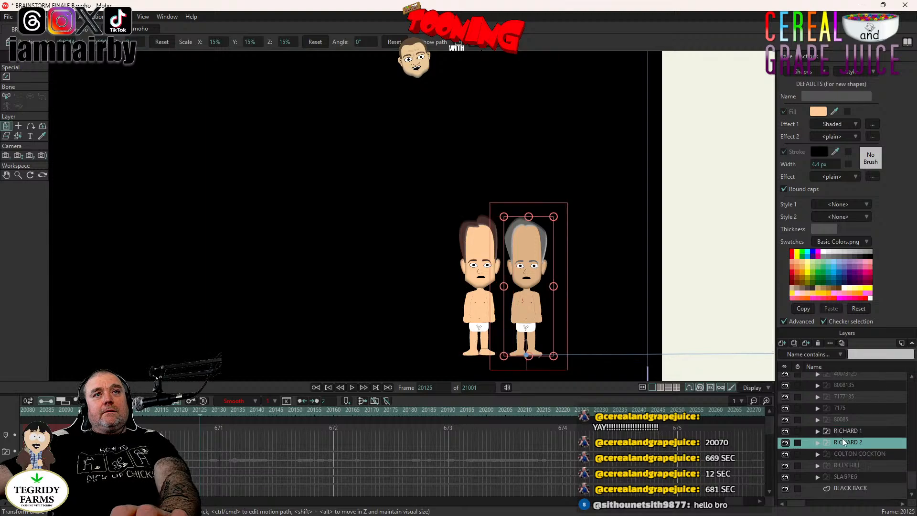
click(817, 442)
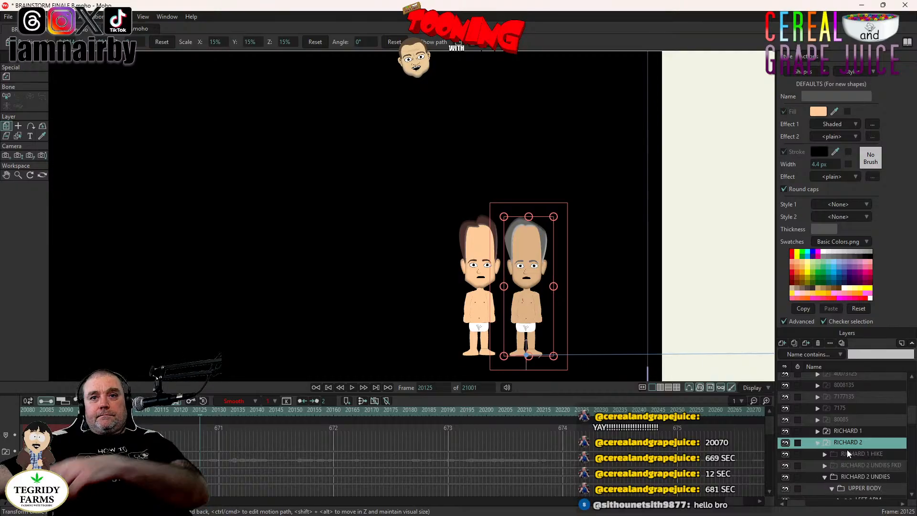
scroll(847, 449, down, 2)
scroll(872, 465, down, 2)
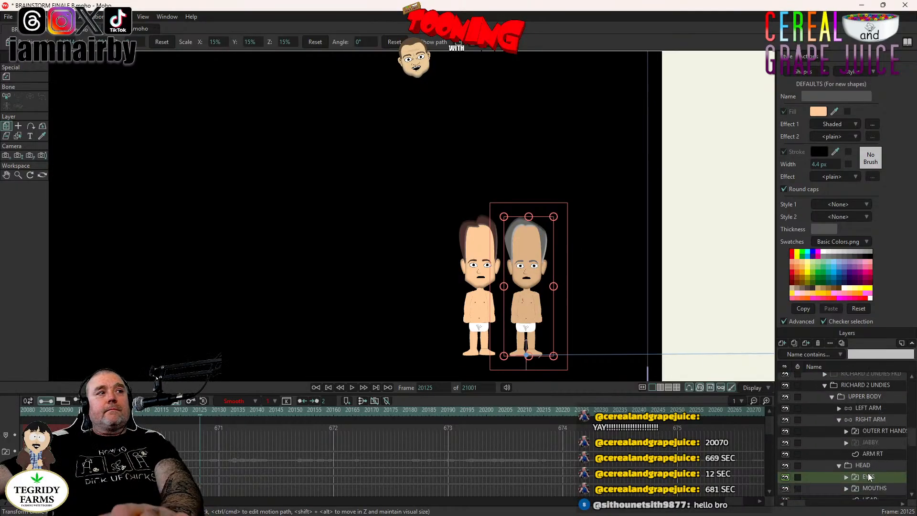
right_click(875, 466)
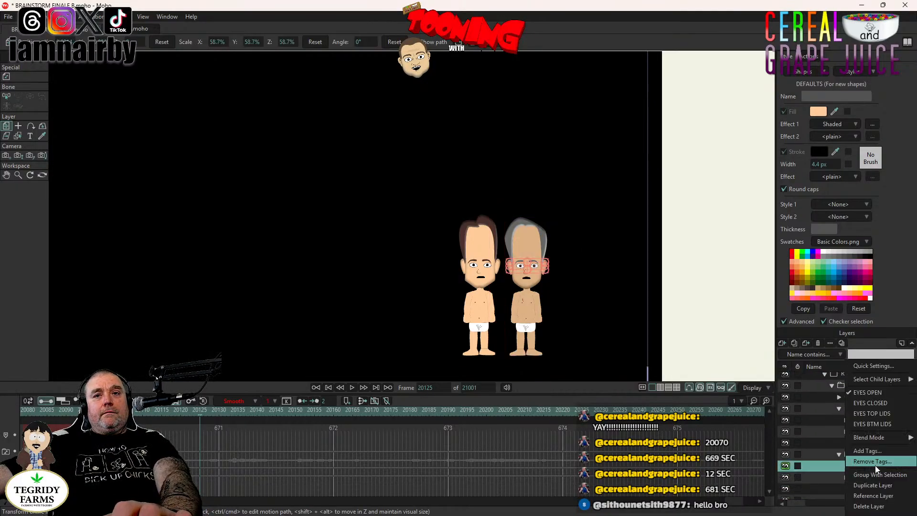
click(872, 414)
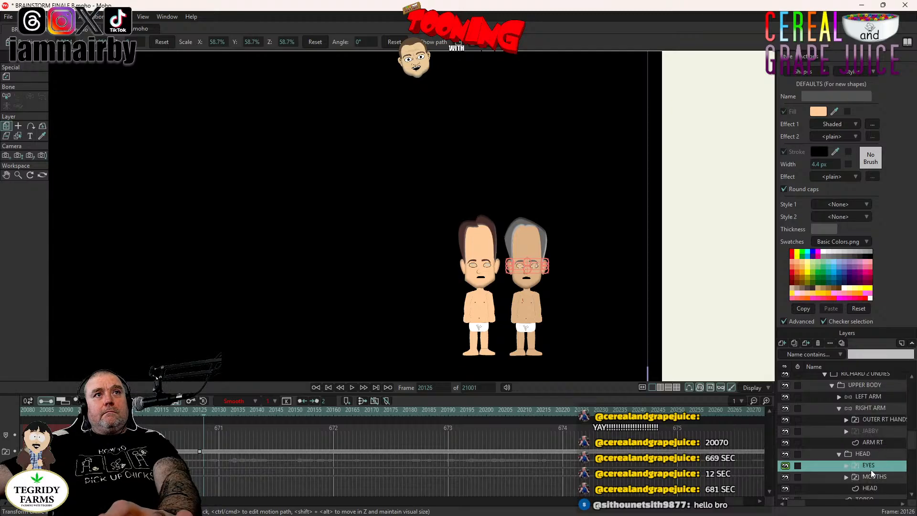
right_click(870, 465)
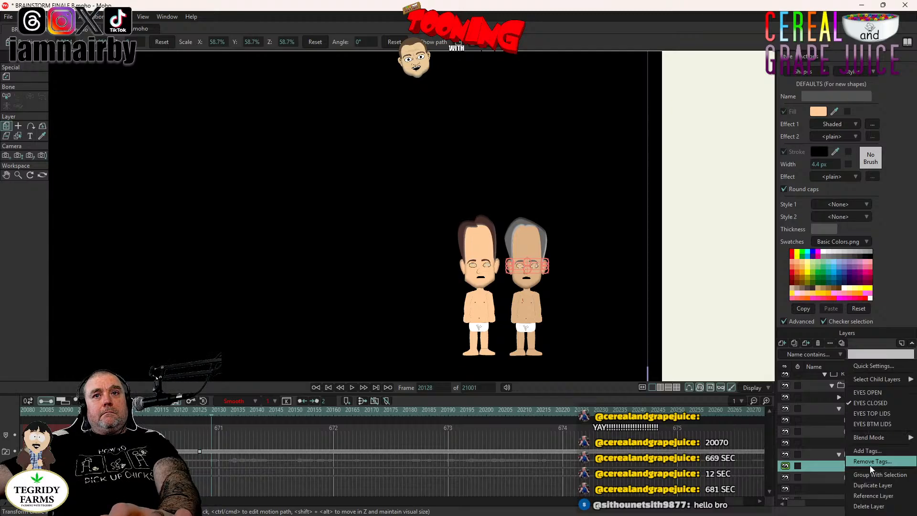
click(872, 392)
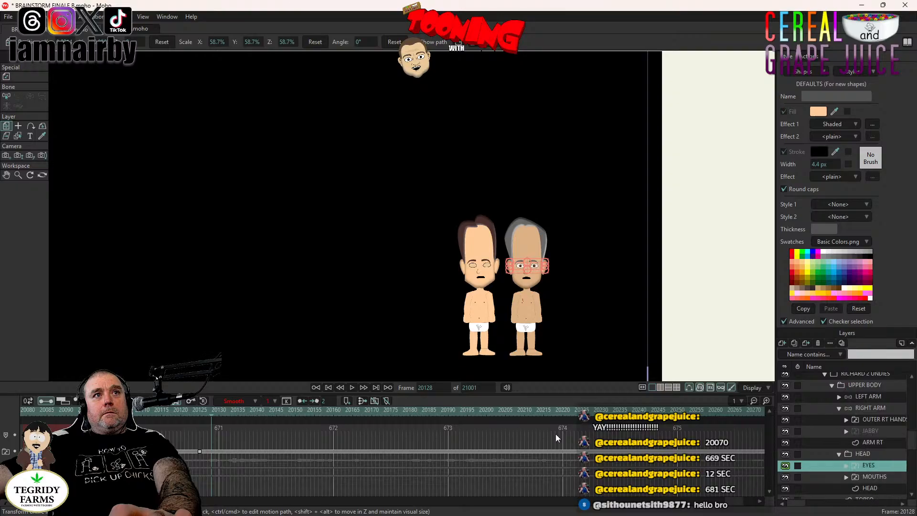
- Shift RICHARD 2's blink keyframes so they start at about frame 20137, and play the end scene to check the timing
drag(193, 443, 253, 444)
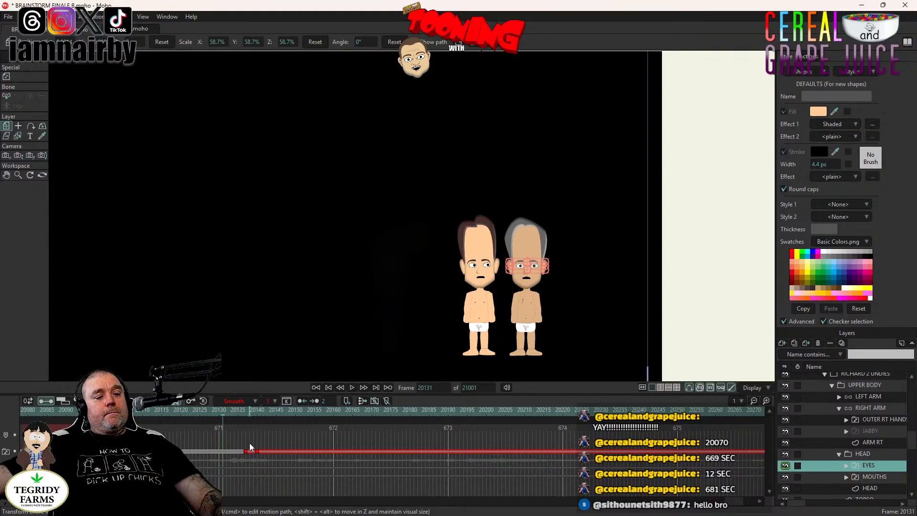
click(352, 388)
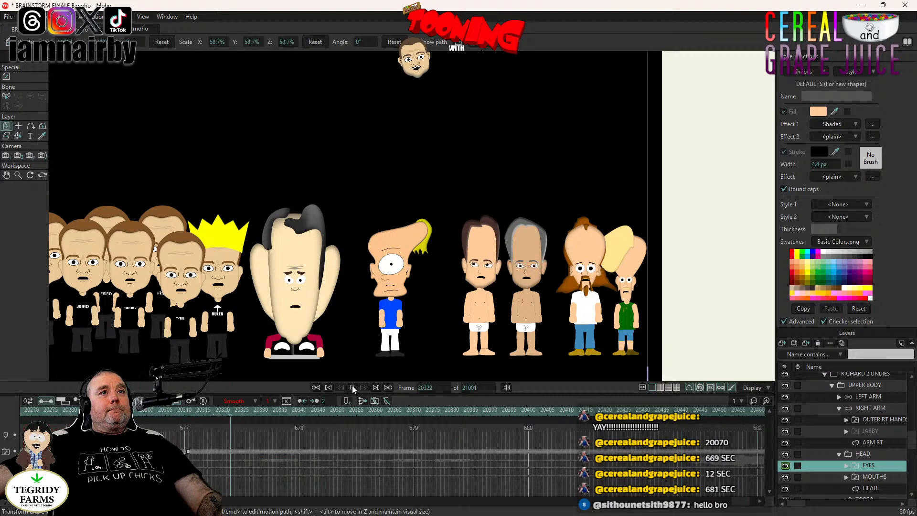
click(353, 388)
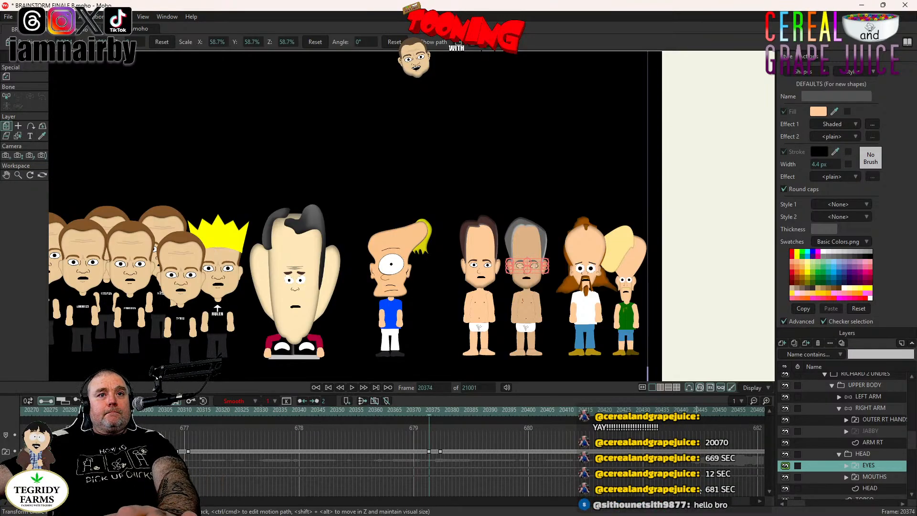
- Keyframe RICHARD 2's HEAD layer at frame 20136 at its current rotation and rotate it to -1.4° at frame 20140
drag(748, 504, 735, 506)
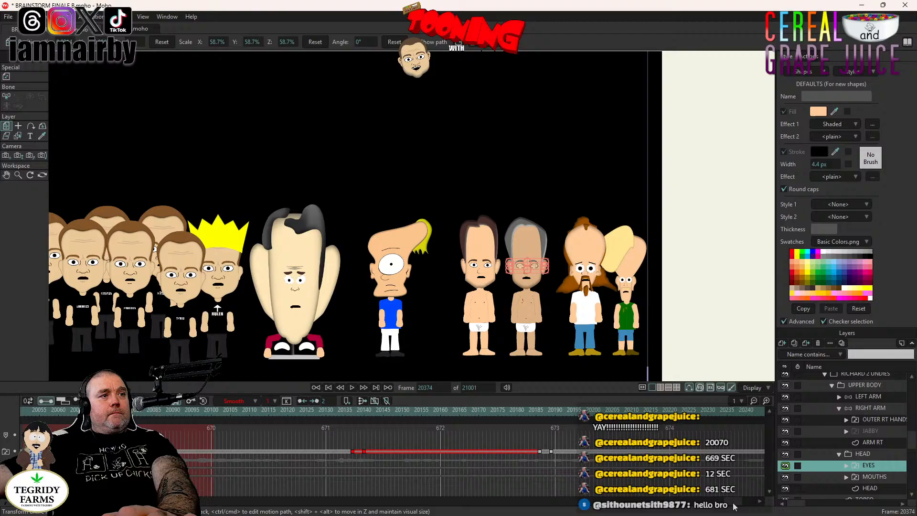
click(360, 410)
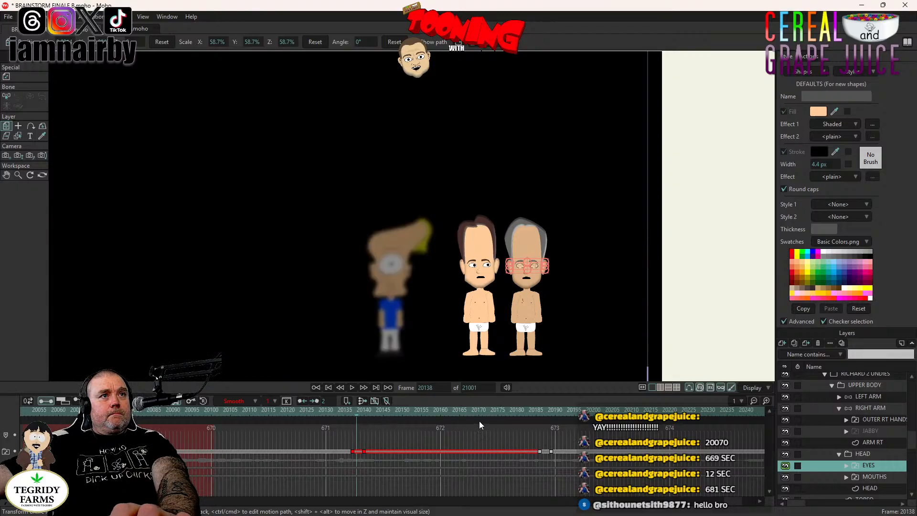
click(352, 411)
key(Left)
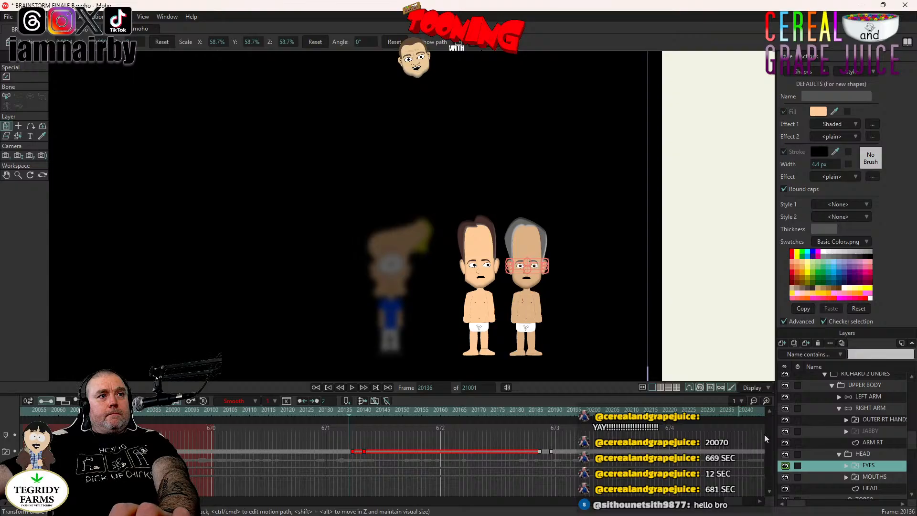
click(872, 453)
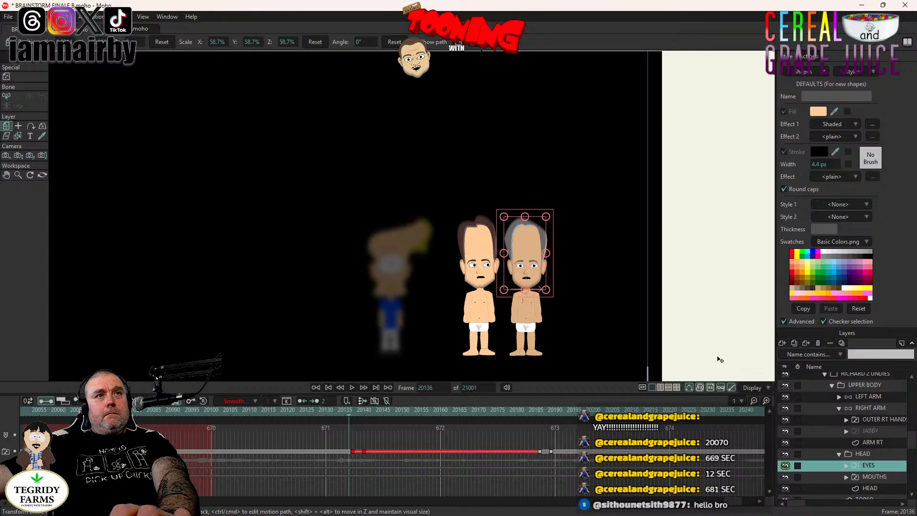
scroll(575, 292, up, 3)
key(Right)
key(Right)
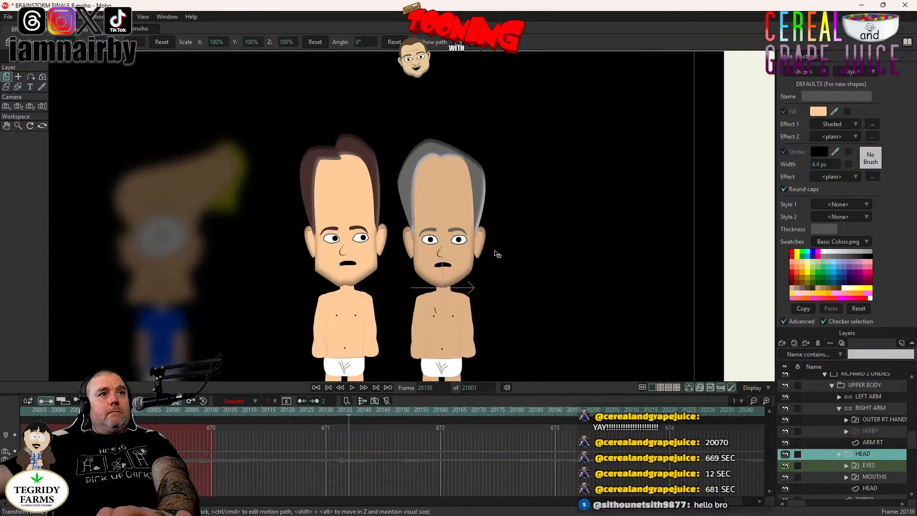
key(Right)
key(Right)
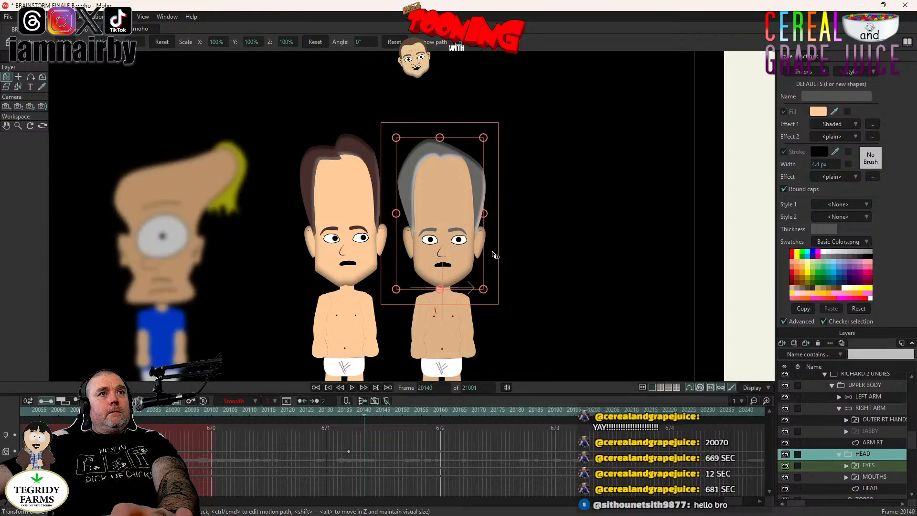
drag(495, 255, 497, 262)
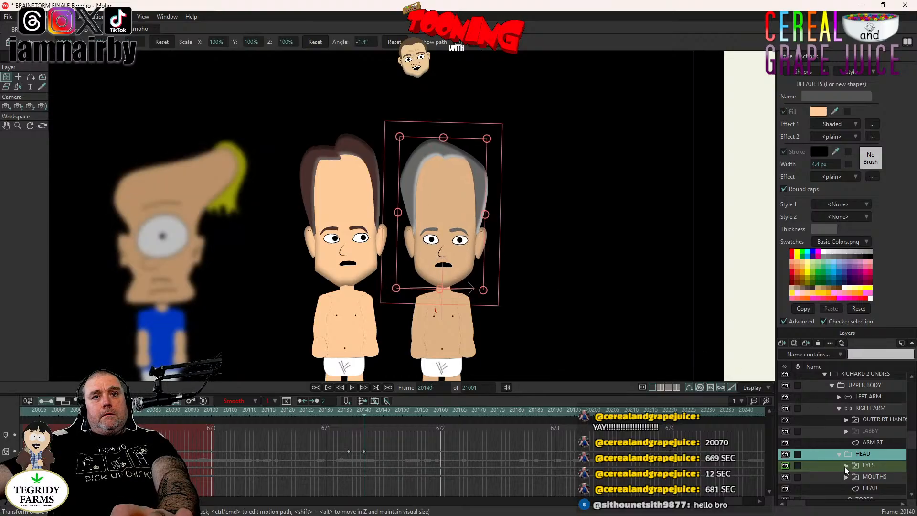
- Keyframe RICHARD 2's BALLS layer at its current position around frame 20138 and set that keyframe's interpolation to Step
click(860, 472)
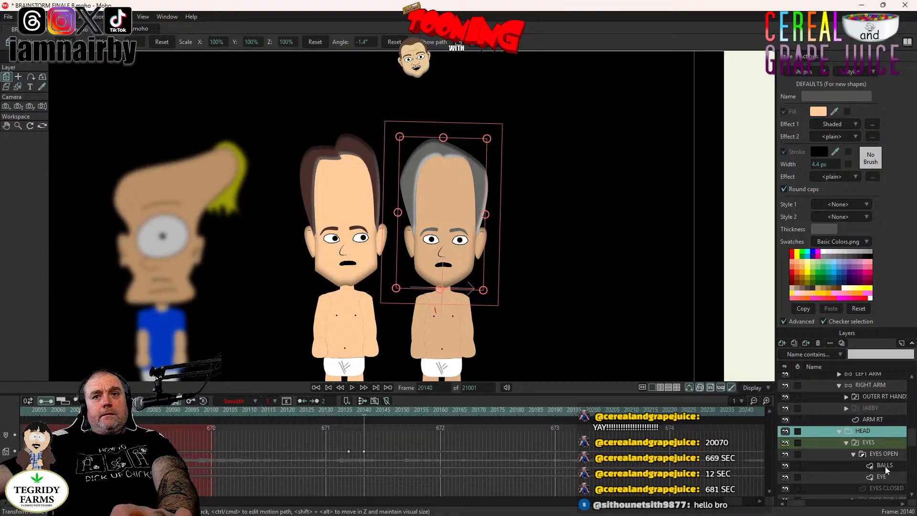
click(885, 465)
scroll(513, 228, up, 3)
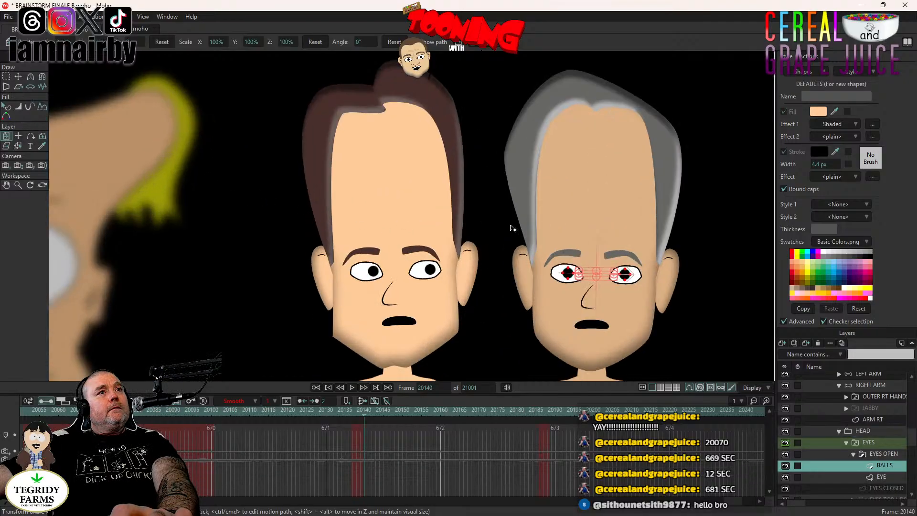
scroll(514, 228, up, 5)
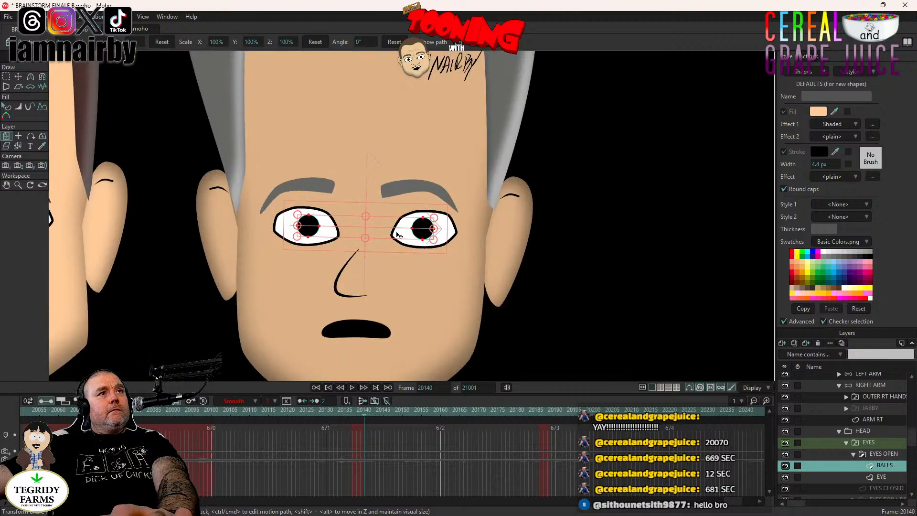
click(400, 235)
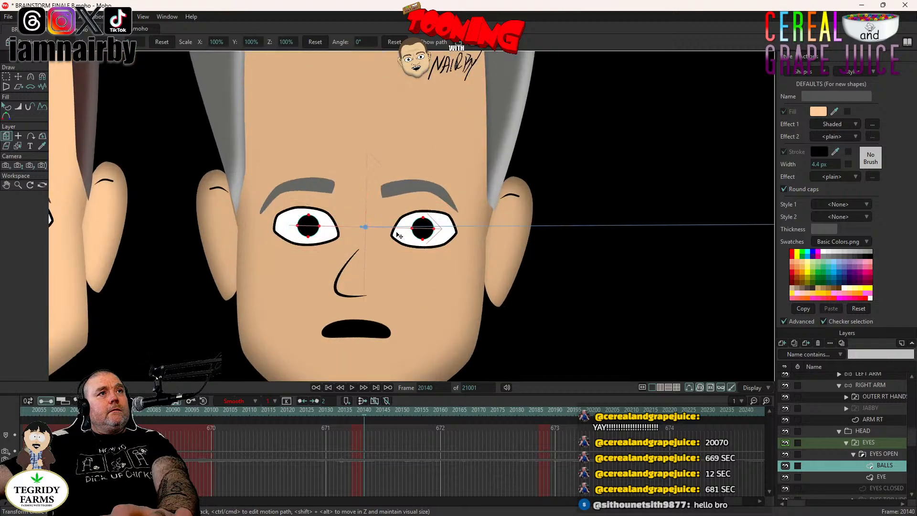
right_click(357, 452)
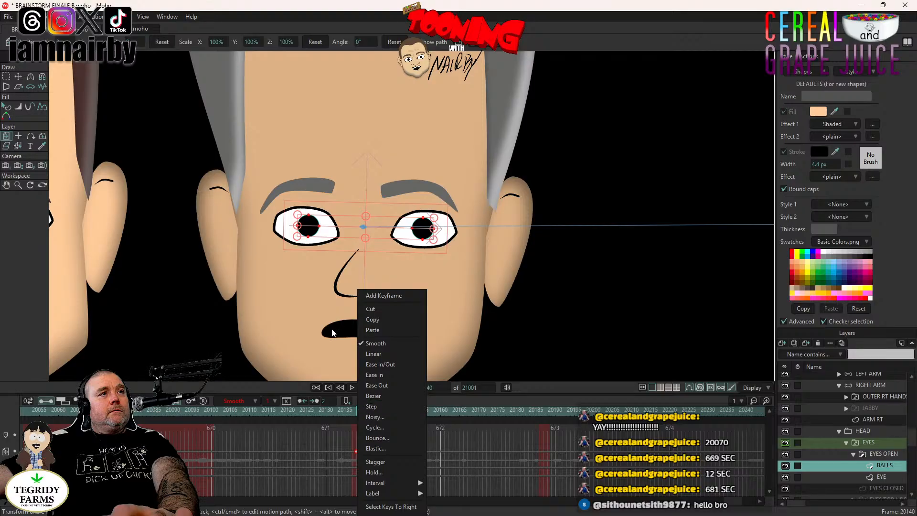
click(371, 406)
- Shift RICHARD 2's BALLS layer to the left within the eyes at frame 20140 with Step interpolation, and play back the glance
drag(302, 311, 292, 312)
scroll(327, 311, down, 3)
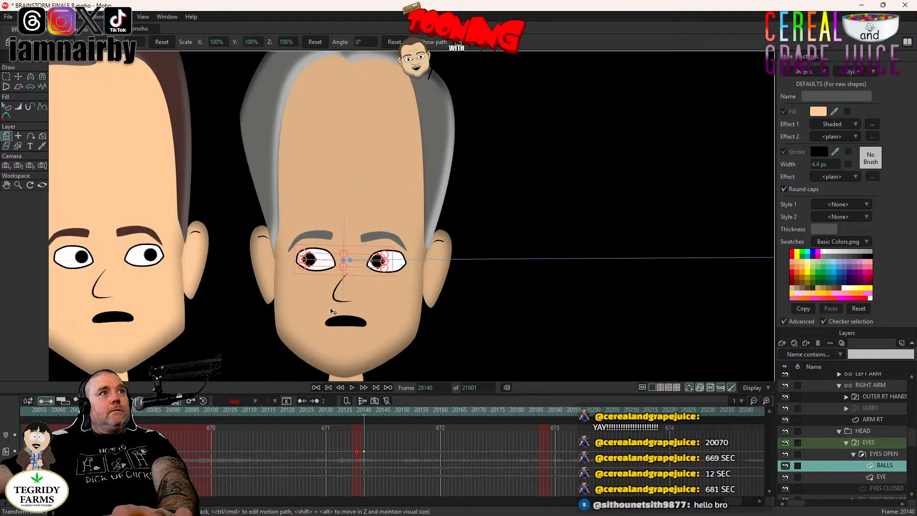
scroll(336, 315, up, 2)
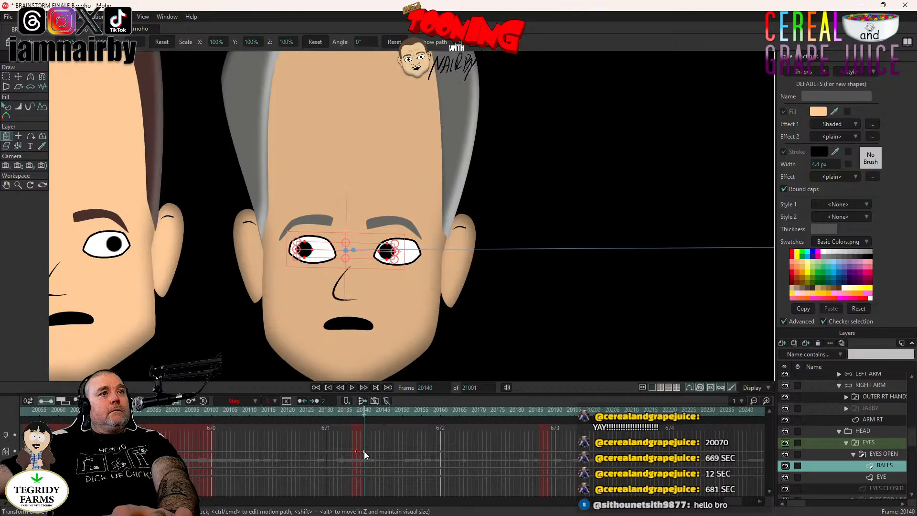
right_click(364, 452)
click(382, 406)
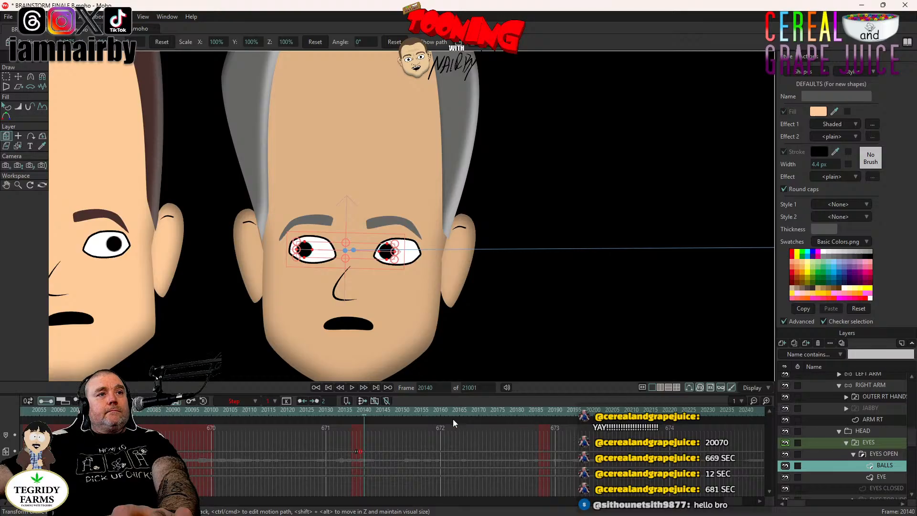
click(352, 387)
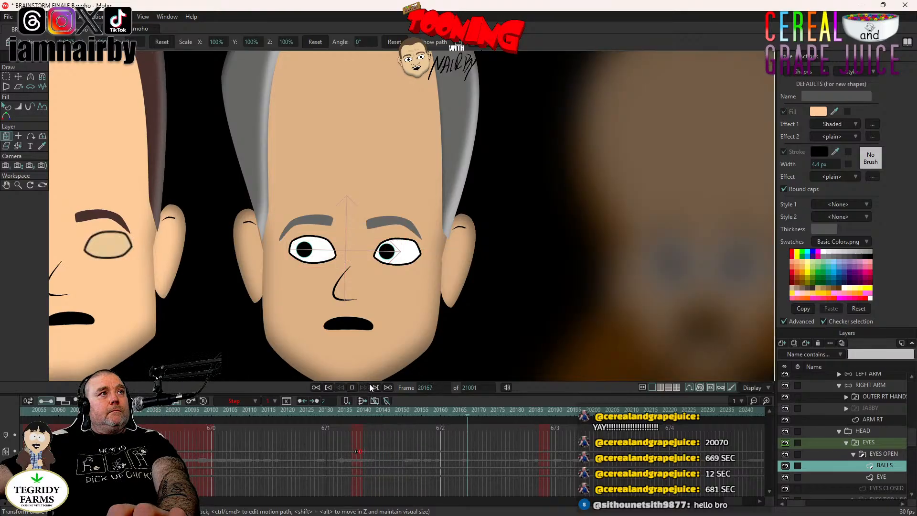
- Keyframe RICHARD 2's HEAD layer at frame 20185 at its current rotation and rotate it to -0.1° at frame 20189
click(537, 409)
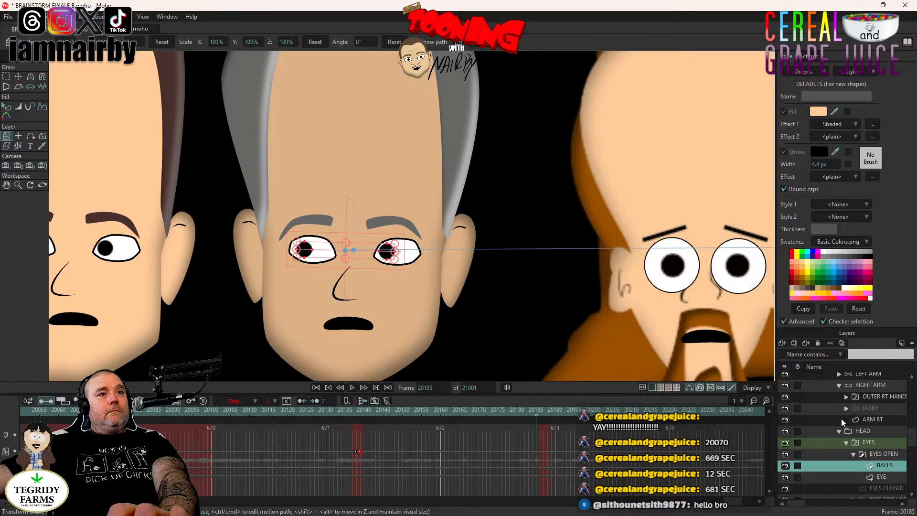
click(483, 259)
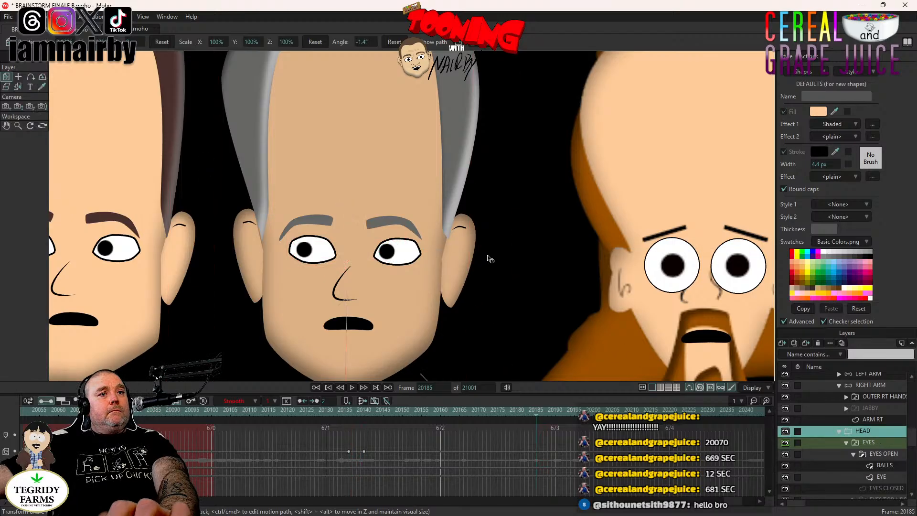
key(ctrl+Right)
key(ctrl+Right)
key(ctrl+Right)
key(ctrl+Right)
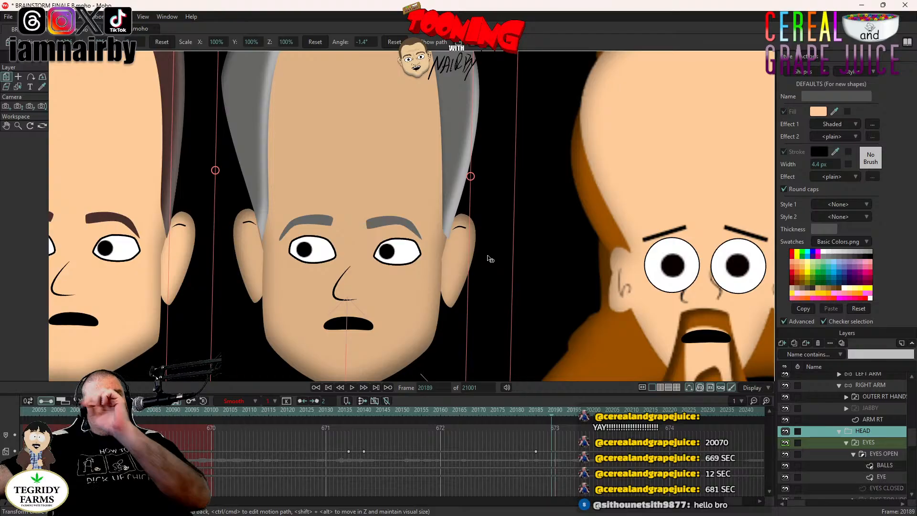
drag(488, 256, 486, 252)
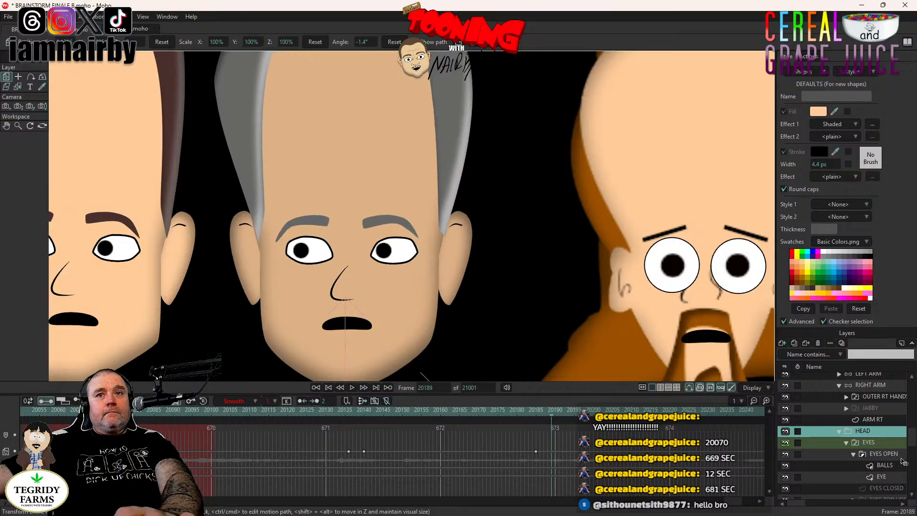
- Shift RICHARD 2's BALLS layer to the right within the eyes at frame 20189 and set that keyframe's interpolation to Step
click(887, 466)
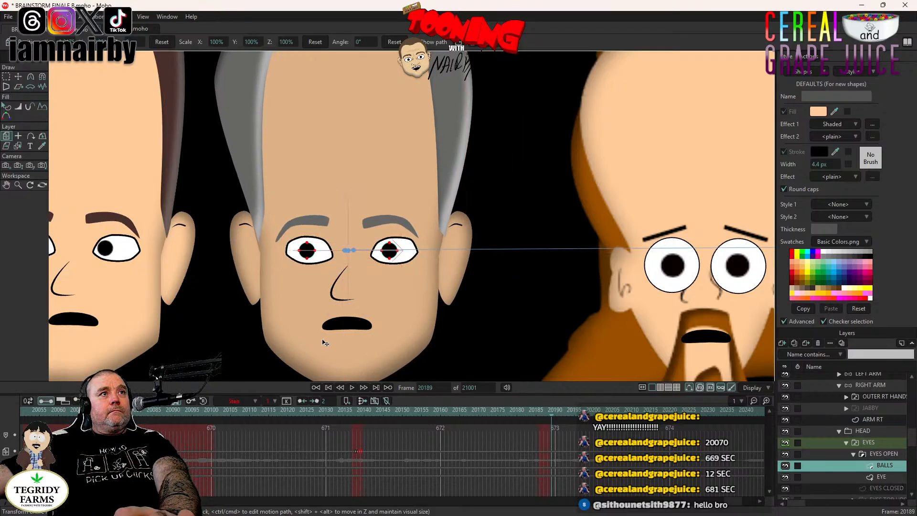
drag(324, 343, 337, 344)
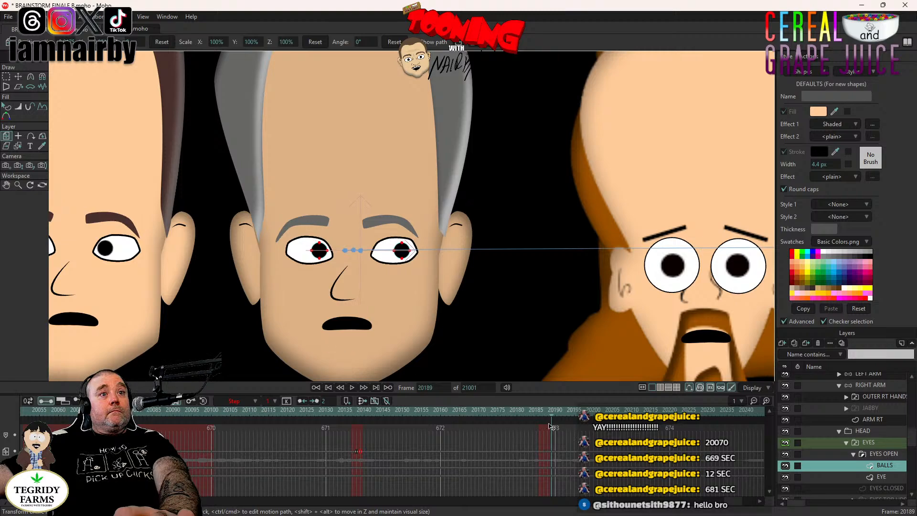
right_click(554, 454)
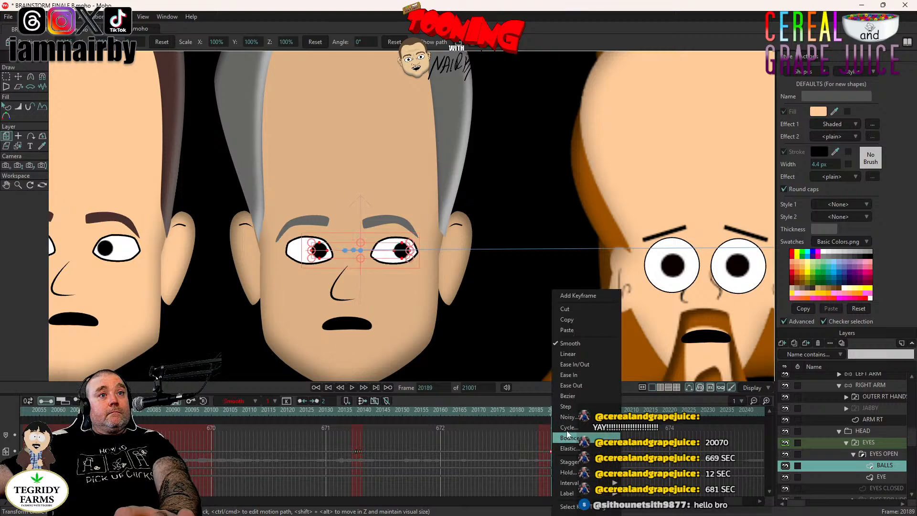
click(566, 407)
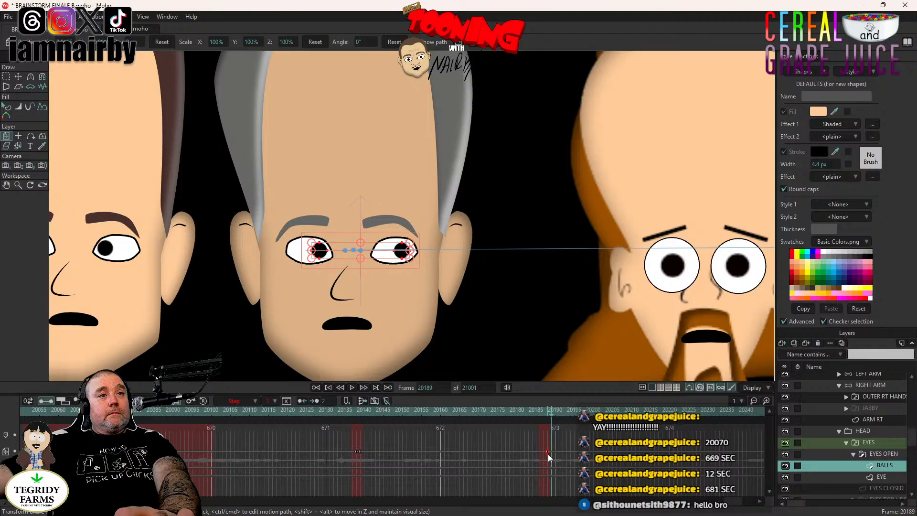
- Play the end scene onward from frame 20189 and rotate RICHARD 2's HEAD layer to -1.4° at frame 20237
scroll(411, 311, down, 5)
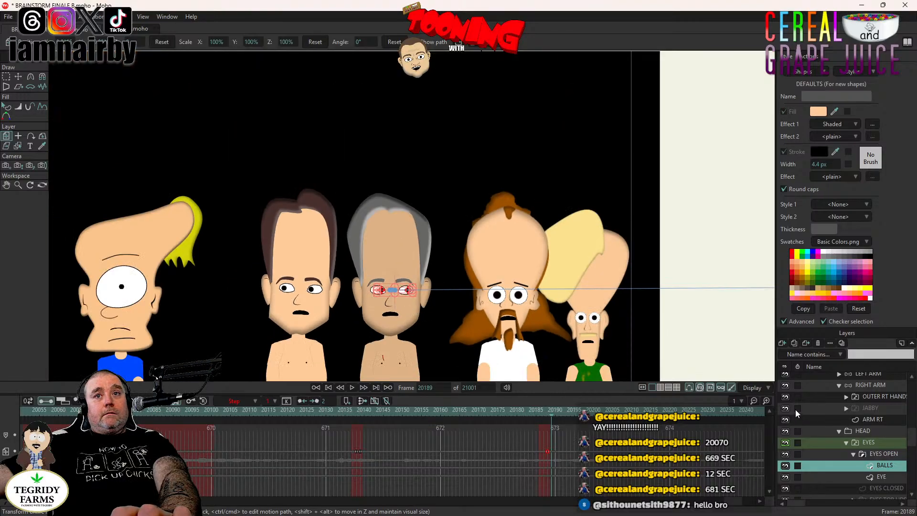
click(865, 429)
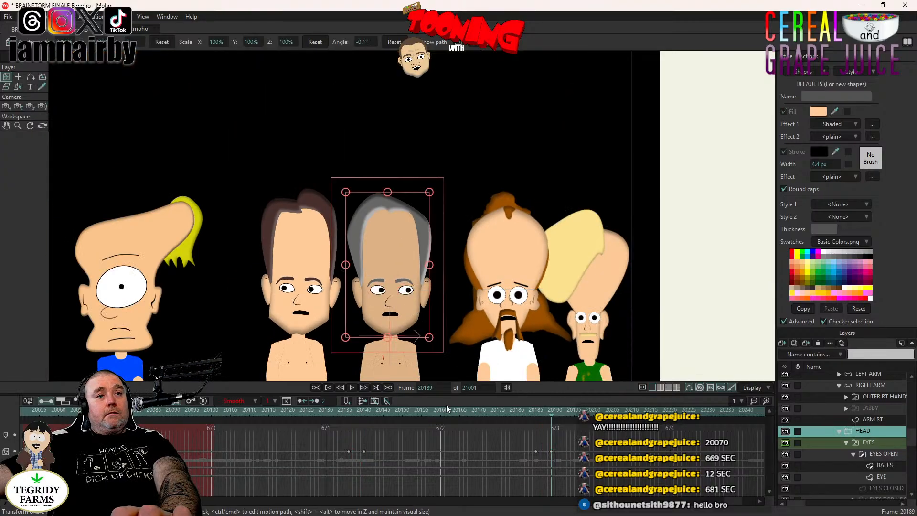
click(352, 387)
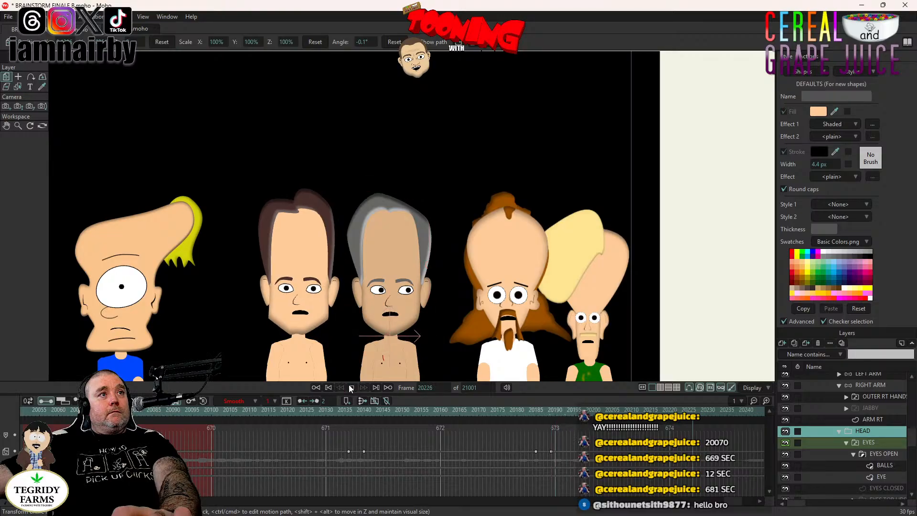
click(350, 387)
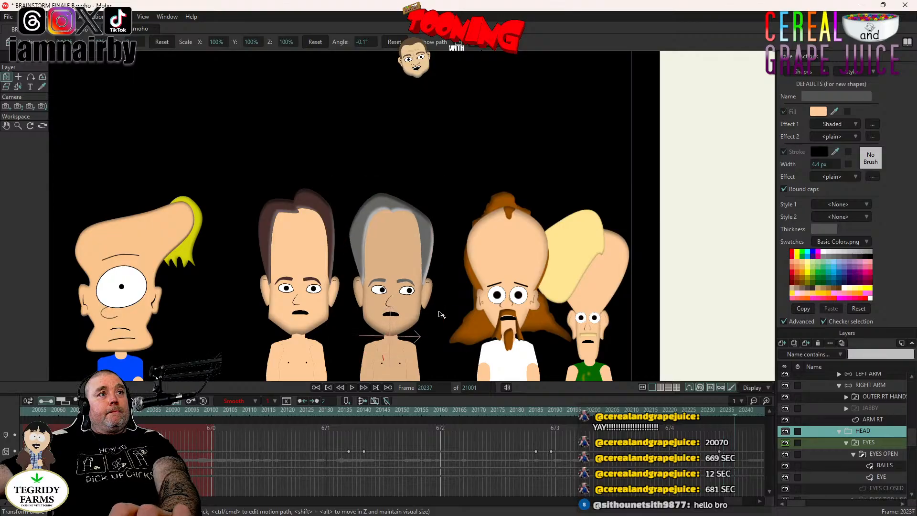
- Shift RICHARD 2's BALLS layer left and slightly up within the eyes at frame 20237 with Step interpolation, and play the scene onward
click(880, 466)
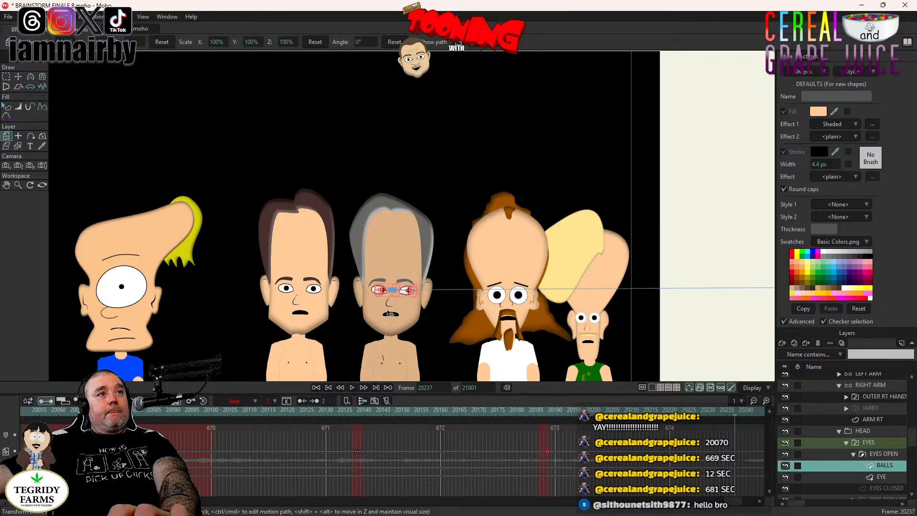
scroll(316, 292, up, 3)
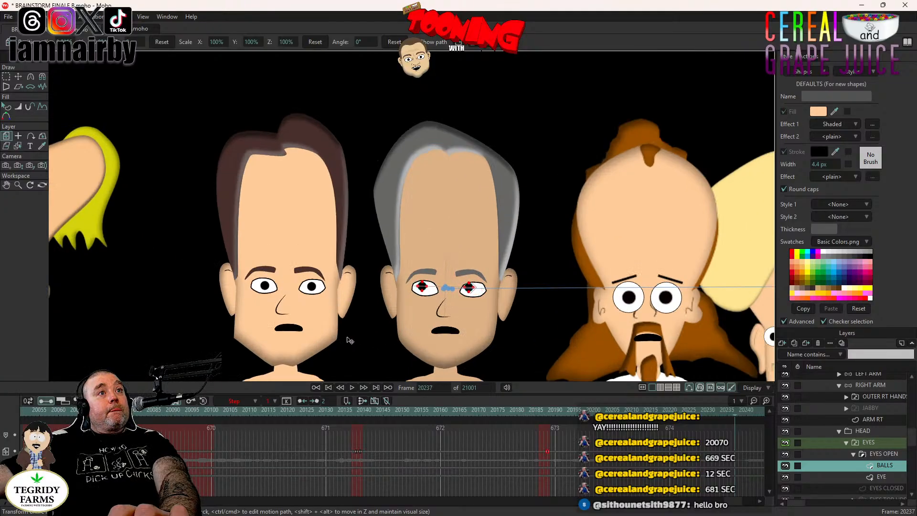
right_click(736, 452)
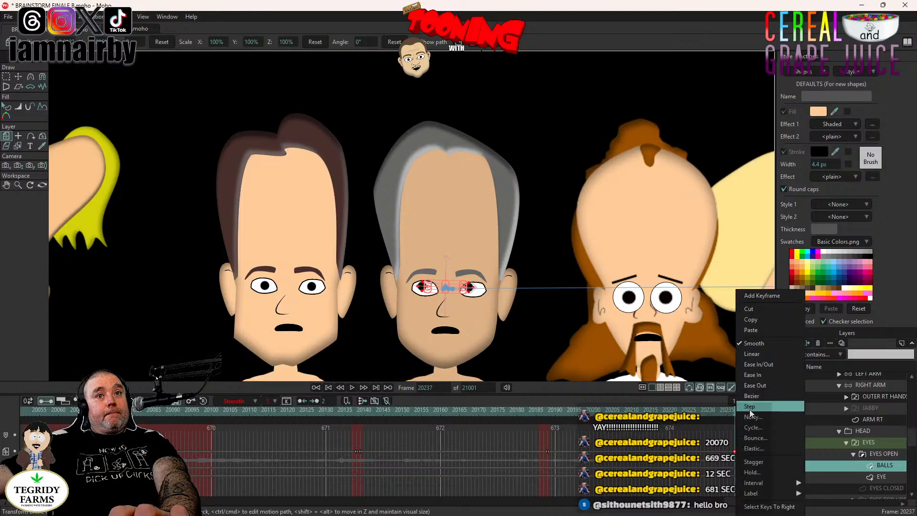
click(750, 408)
click(779, 442)
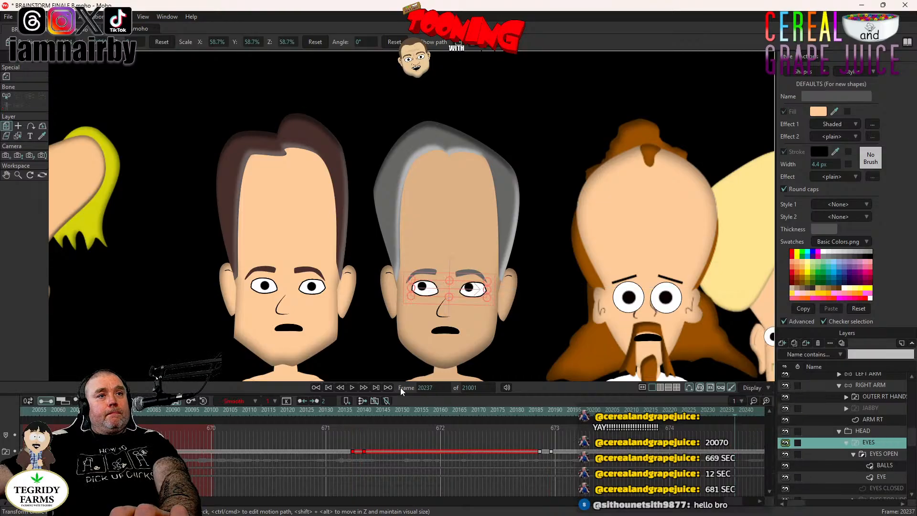
click(353, 387)
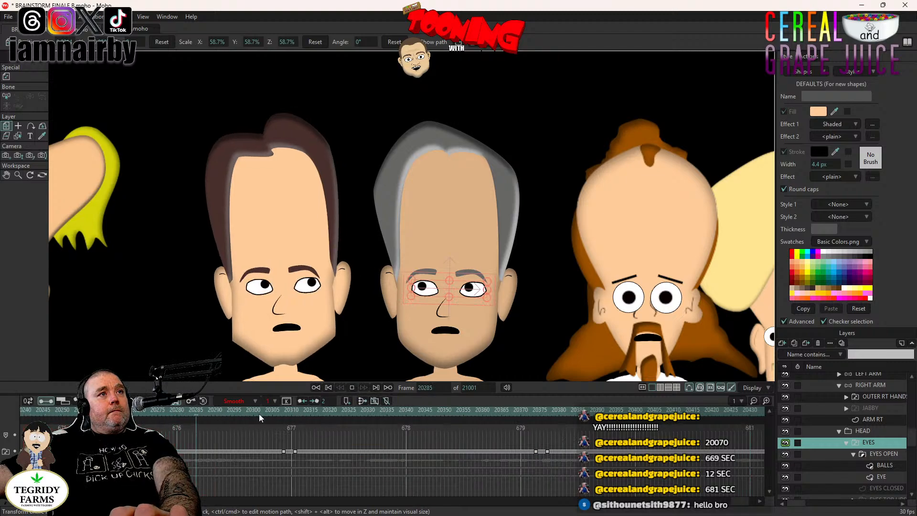
key(space)
- Keyframe RICHARD 2's HEAD layer at frame 20263 at its current rotation and rotate it to 1.0° at frame 20267
click(112, 410)
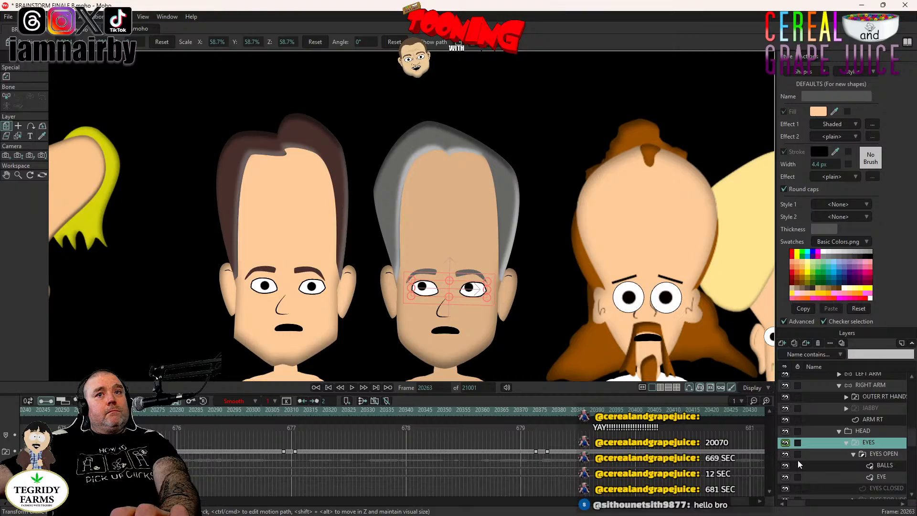
click(864, 430)
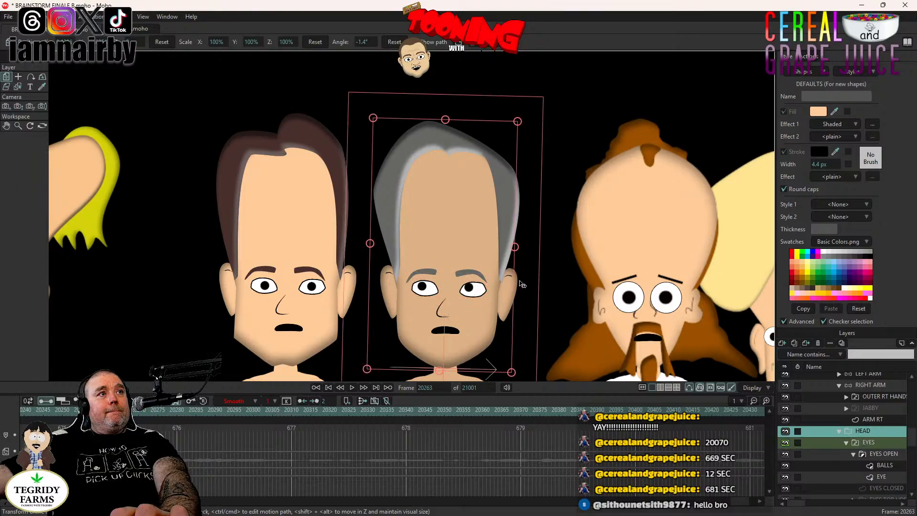
key(Right)
key(Right)
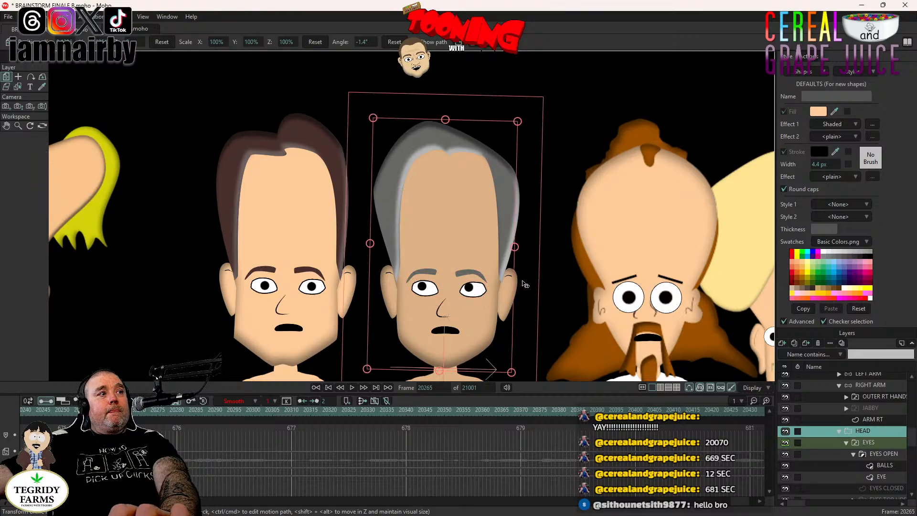
key(Right)
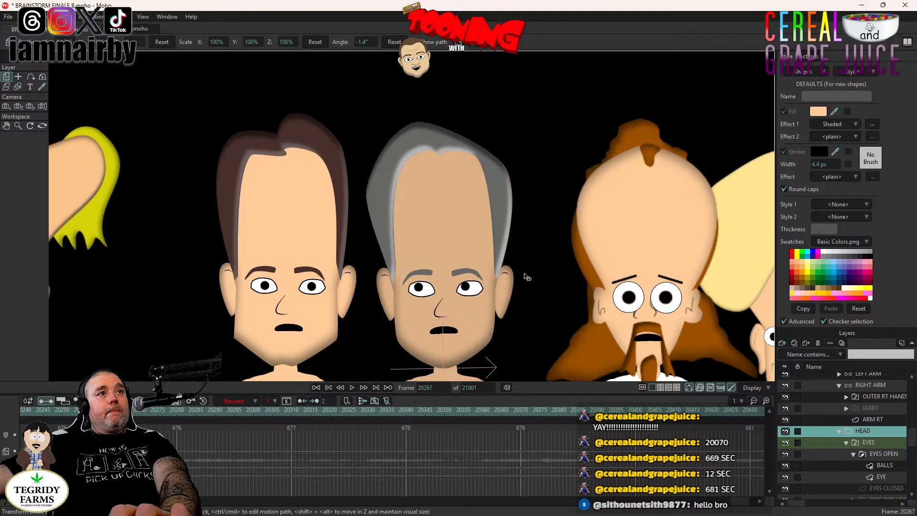
- Shift RICHARD 2's BALLS layer to the right within the eyes at frame 20267 and set that keyframe's interpolation to Step
click(885, 466)
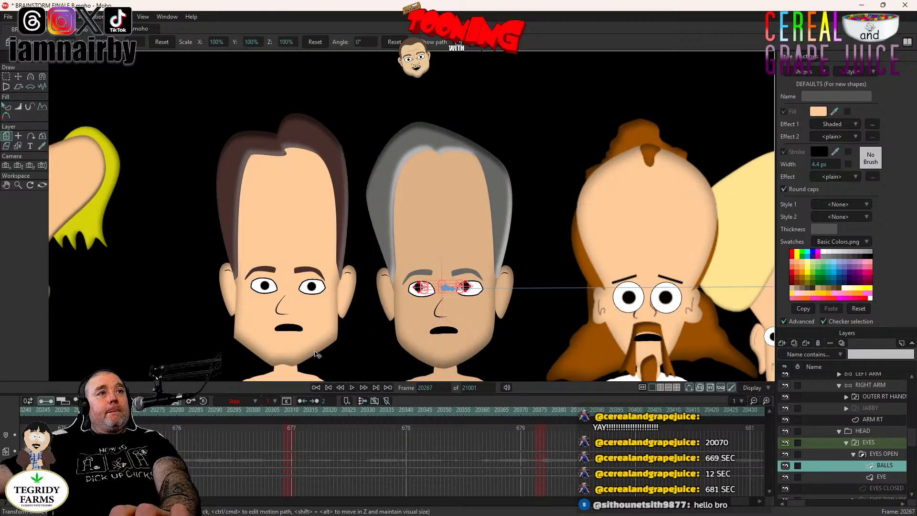
drag(316, 354, 323, 355)
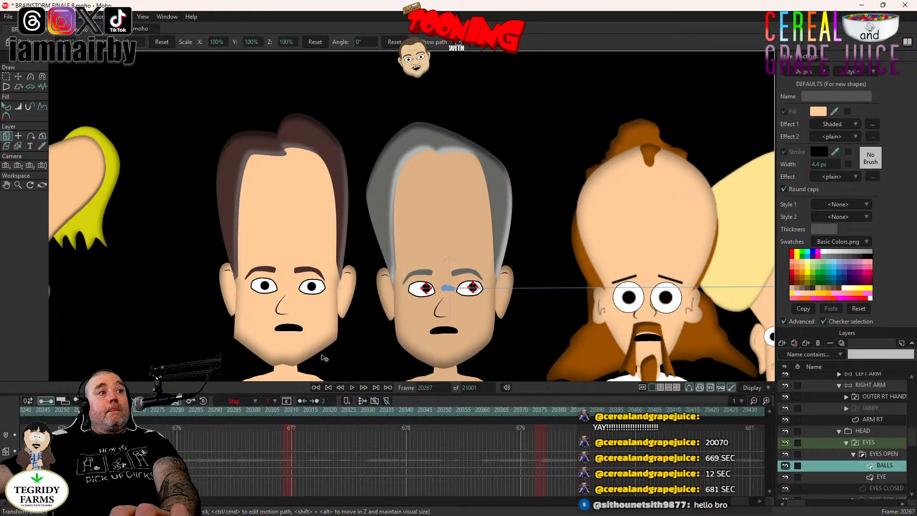
right_click(127, 488)
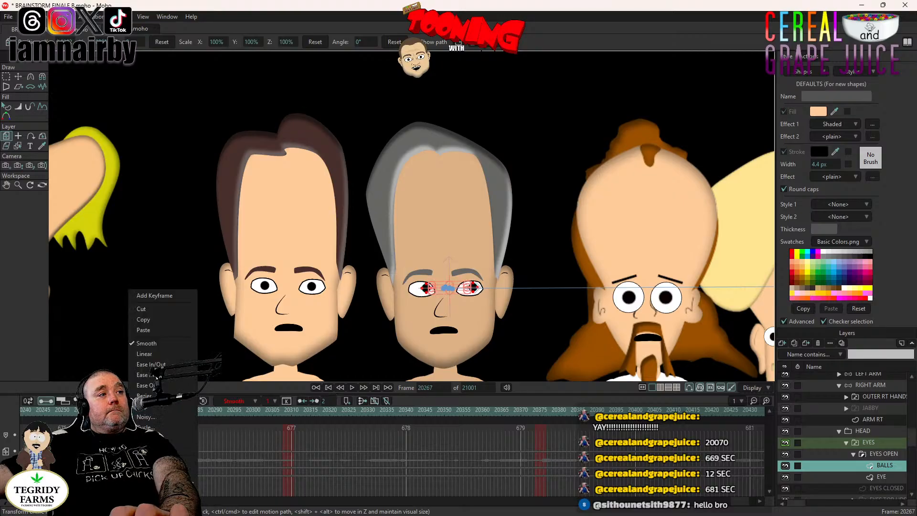
click(329, 439)
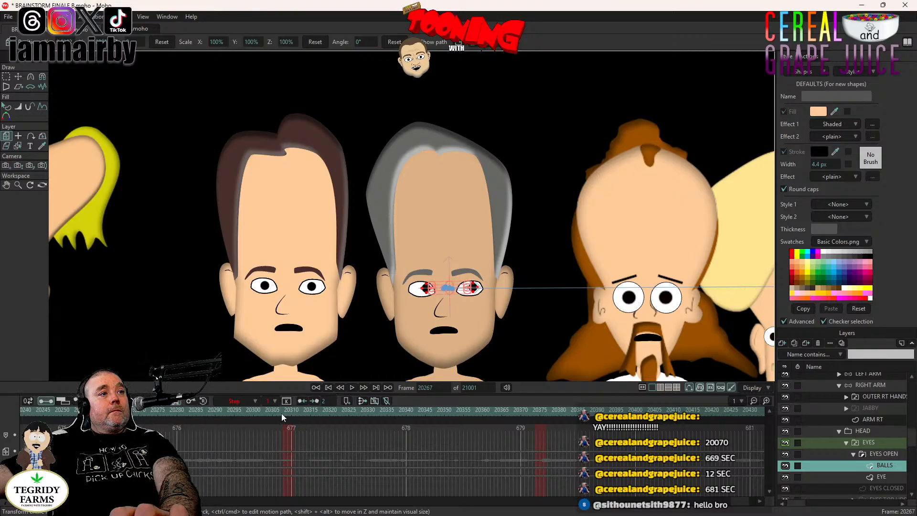
- Keyframe RICHARD 2's HEAD layer at frame 20307 at its current rotation and rotate it to -1.0° at frame 20311
click(280, 415)
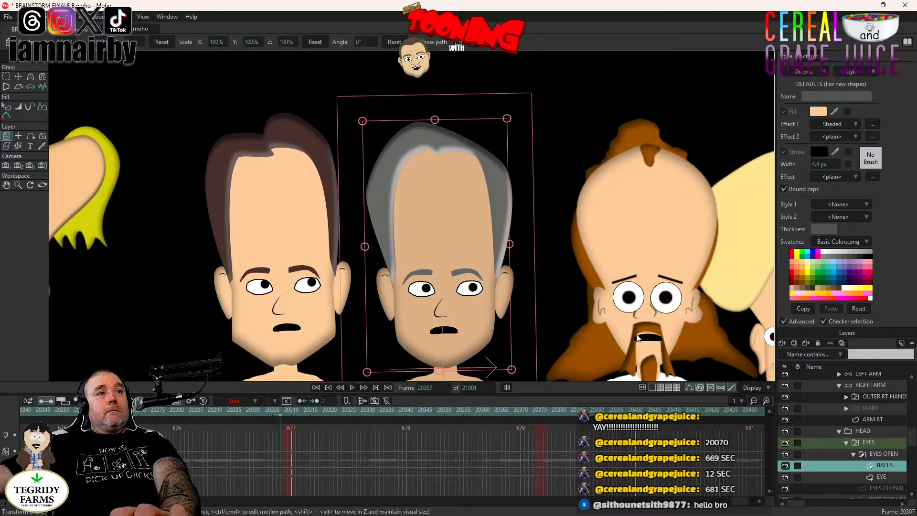
click(872, 432)
click(525, 288)
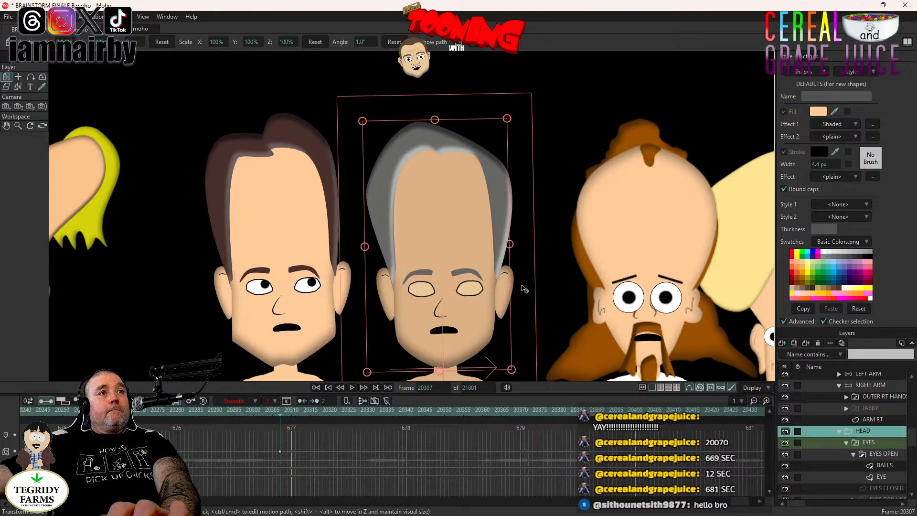
key(Right)
key(Right)
key(Right)
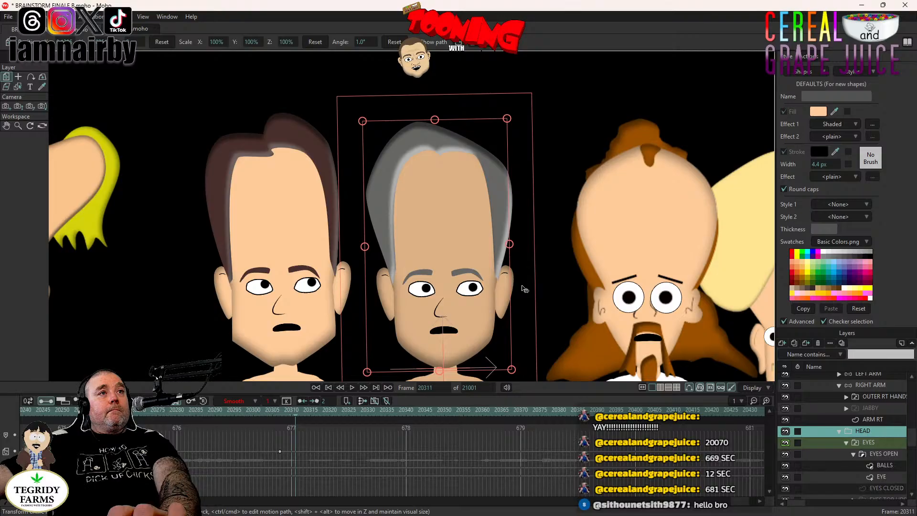
key(Right)
drag(526, 293, 525, 298)
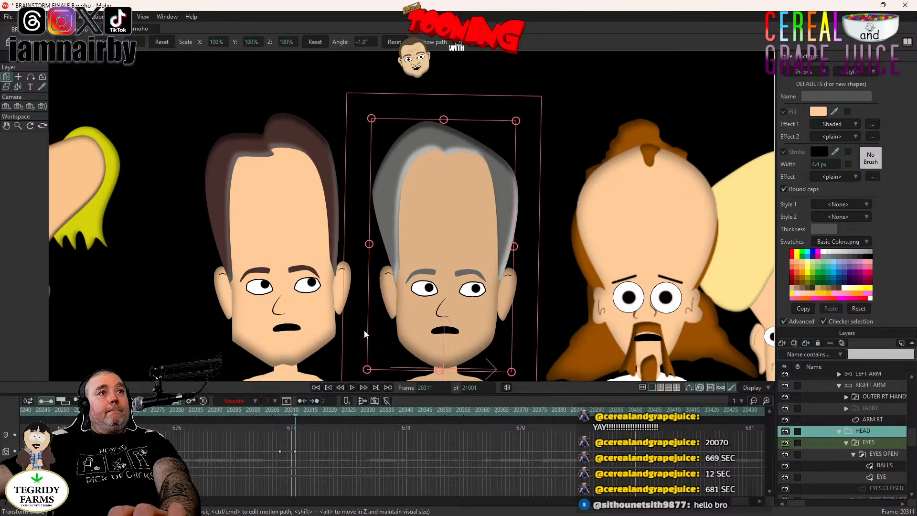
- Shift RICHARD 2's BALLS layer to the left within the eyes at frame 20311 and set that keyframe's interpolation to Step
ctrl+alt+click(364, 334)
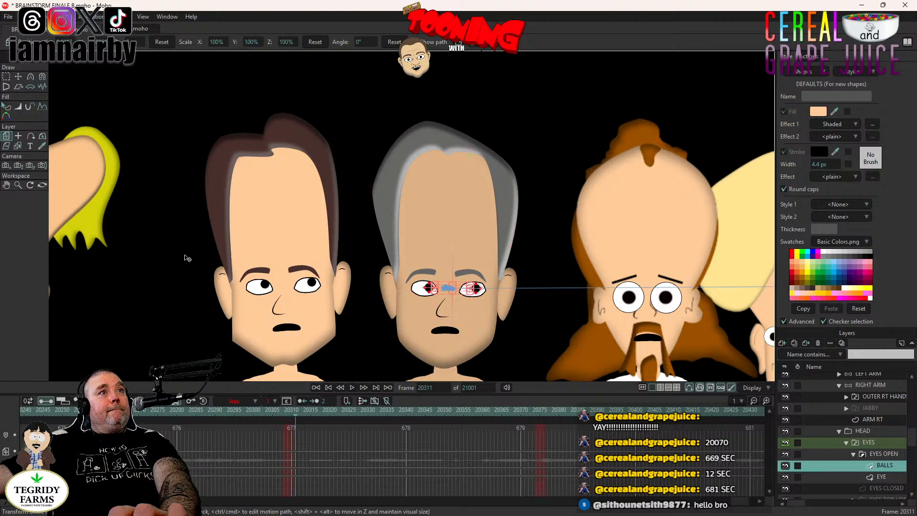
drag(183, 260, 177, 261)
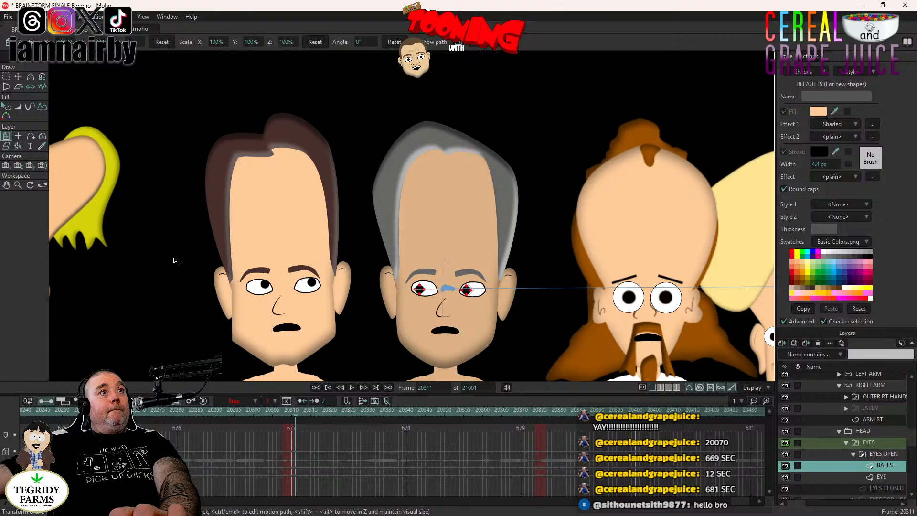
right_click(294, 450)
click(309, 407)
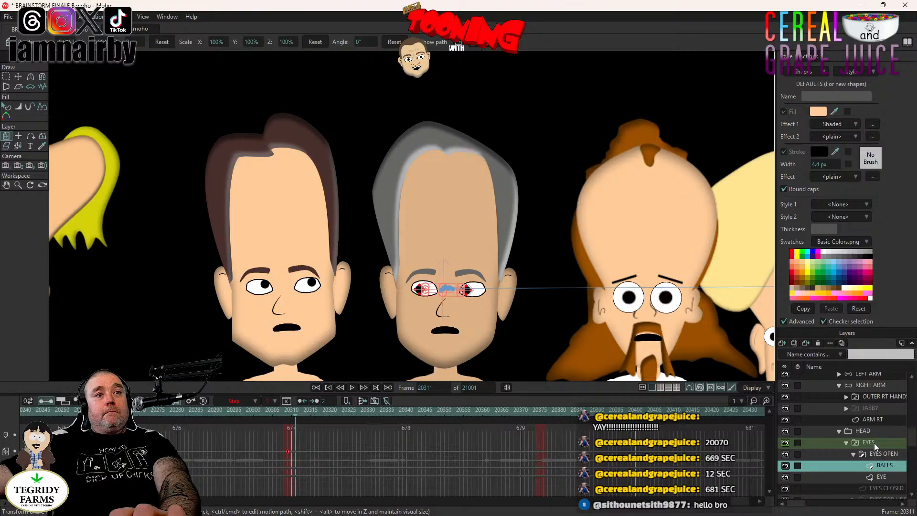
- Keyframe RICHARD 2's HEAD layer at frame 20373 at its current rotation and tilt it slightly counter-clockwise at frame 20377
click(531, 409)
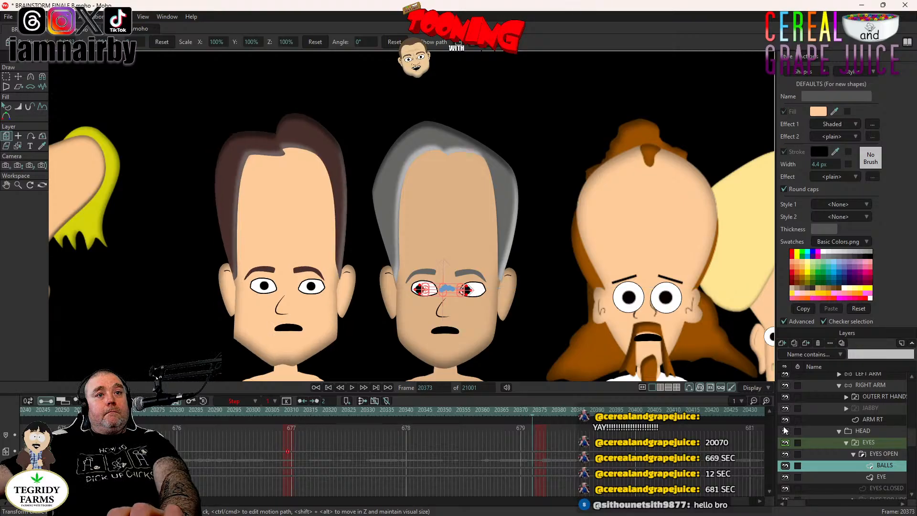
click(875, 434)
key(c)
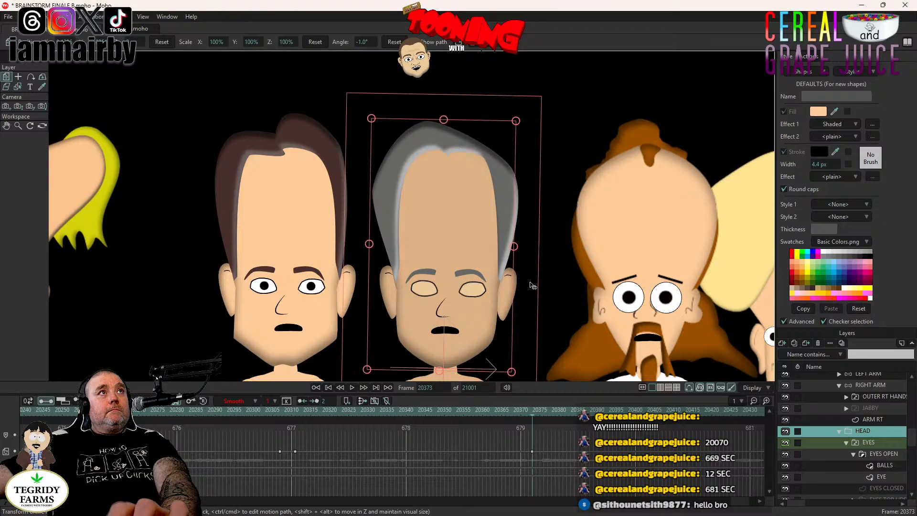
key(Right)
key(Right)
key(Right)
key(o)
key(Right)
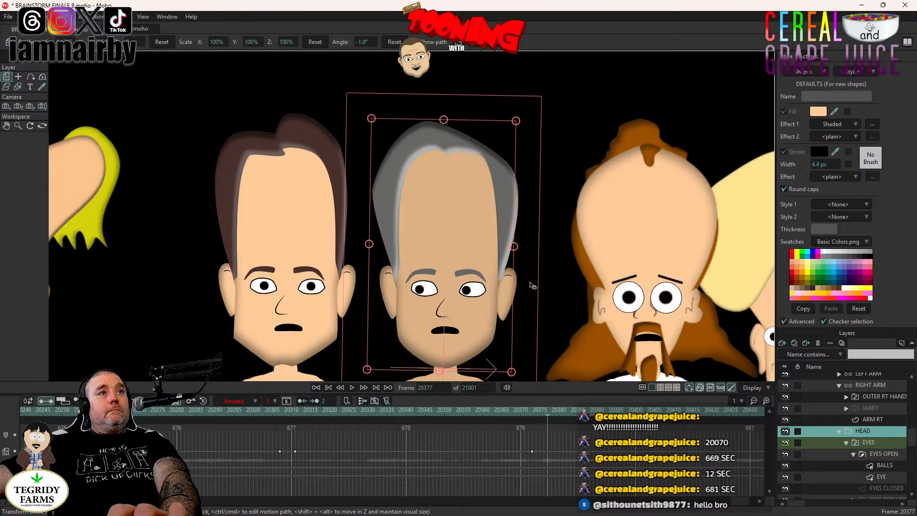
- Nudge RICHARD 2's BALLS layer slightly upward within the eyes at frame 20377 and set that keyframe's interpolation to Step
click(883, 466)
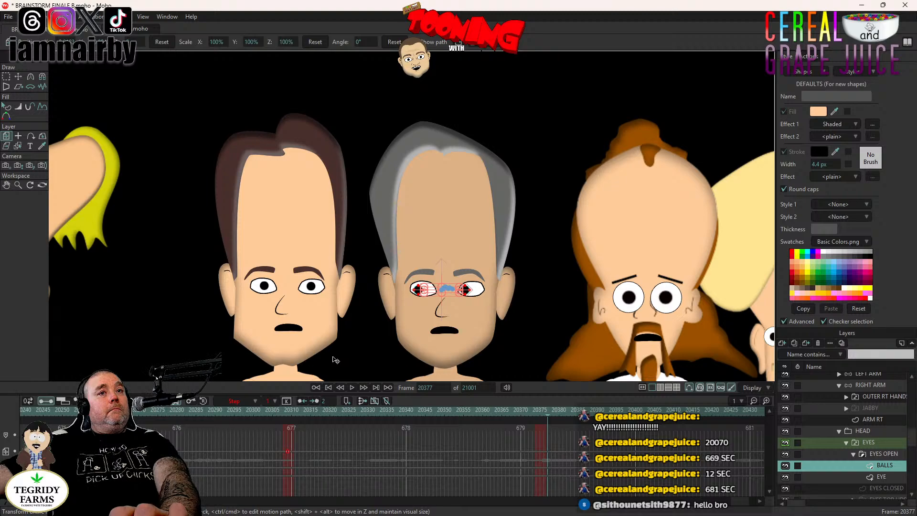
drag(336, 360, 335, 357)
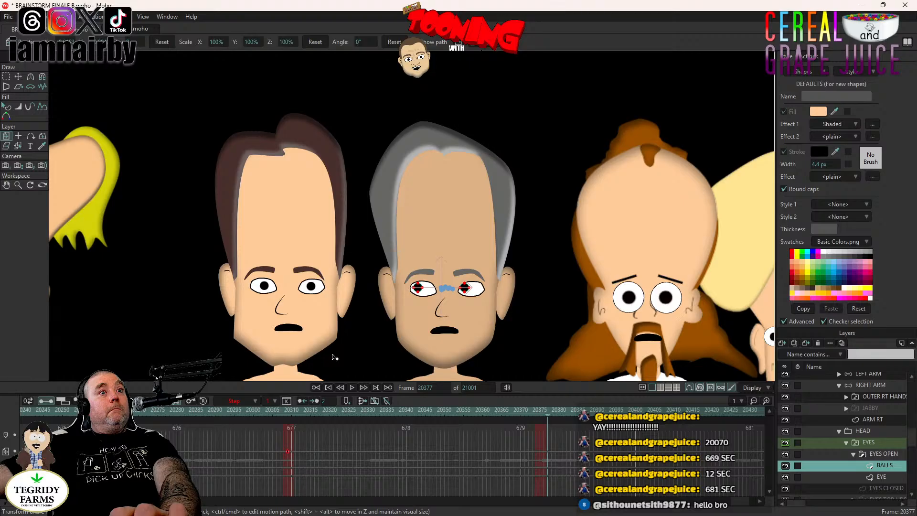
click(548, 452)
right_click(549, 452)
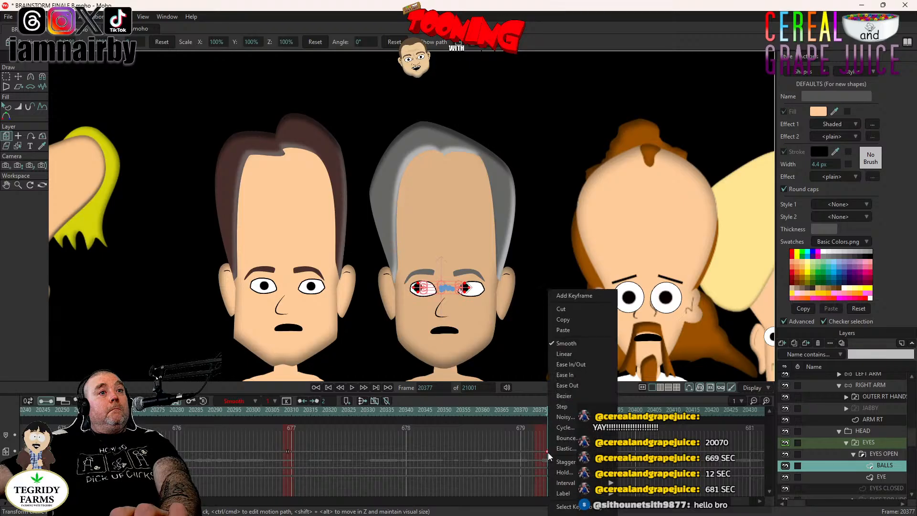
click(562, 407)
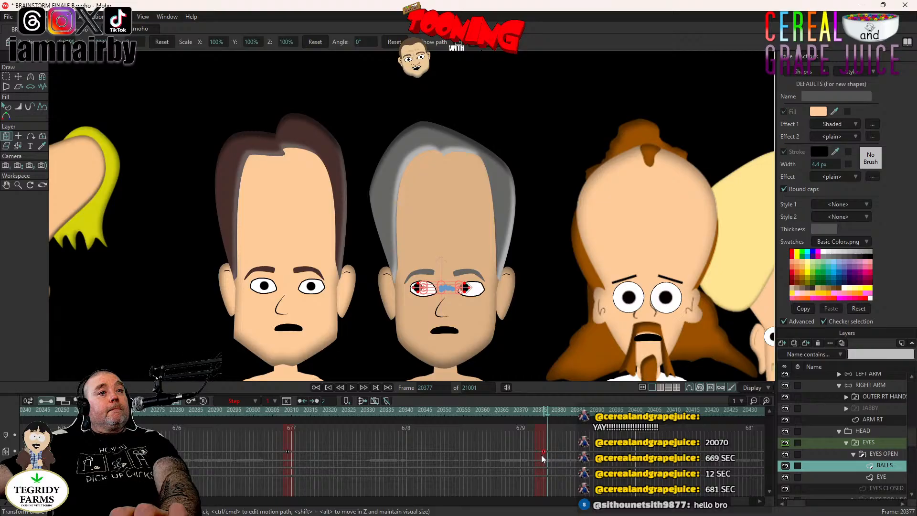
- Collapse the RICHARD 2 layer group and save the project
scroll(519, 339, down, 3)
scroll(519, 339, down, 2)
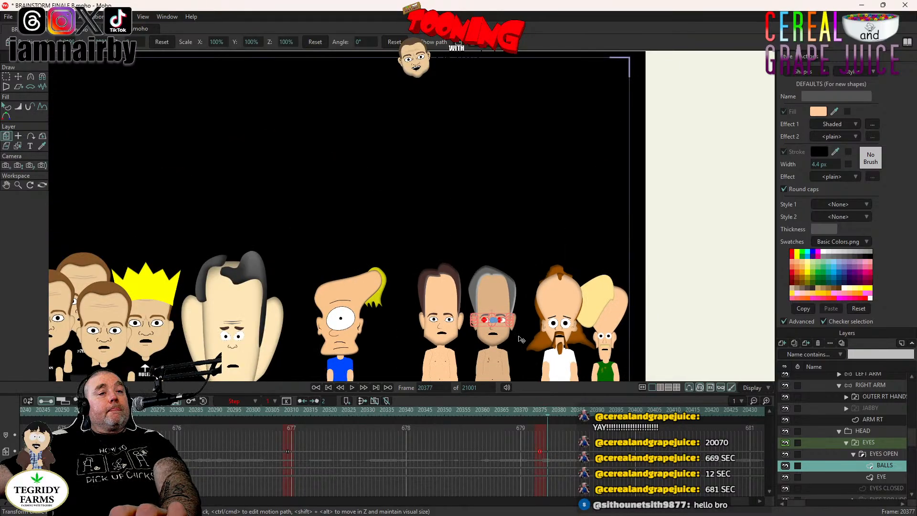
scroll(842, 435, up, 3)
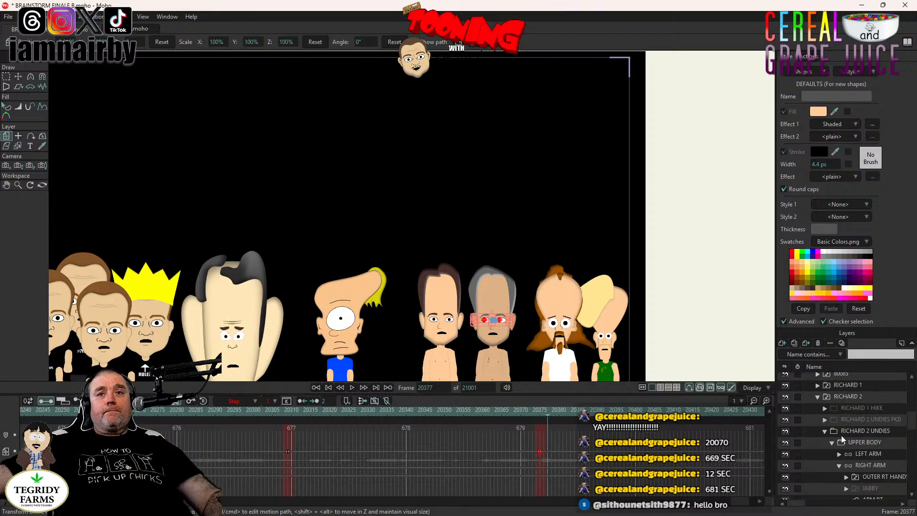
click(818, 397)
key(ctrl+s)
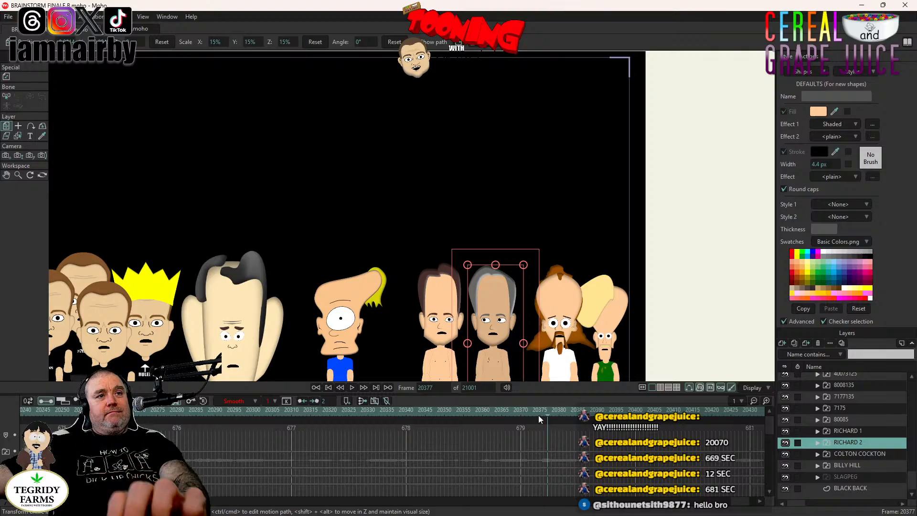
- Switch the EYE layer in HUXLEY's HEAD group to EYE CLOSED at frame 20176
scroll(857, 443, up, 2)
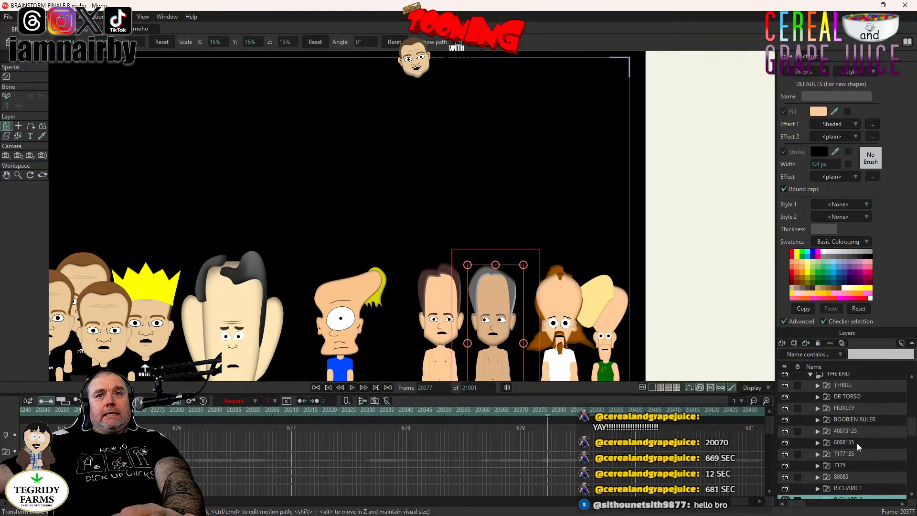
click(853, 407)
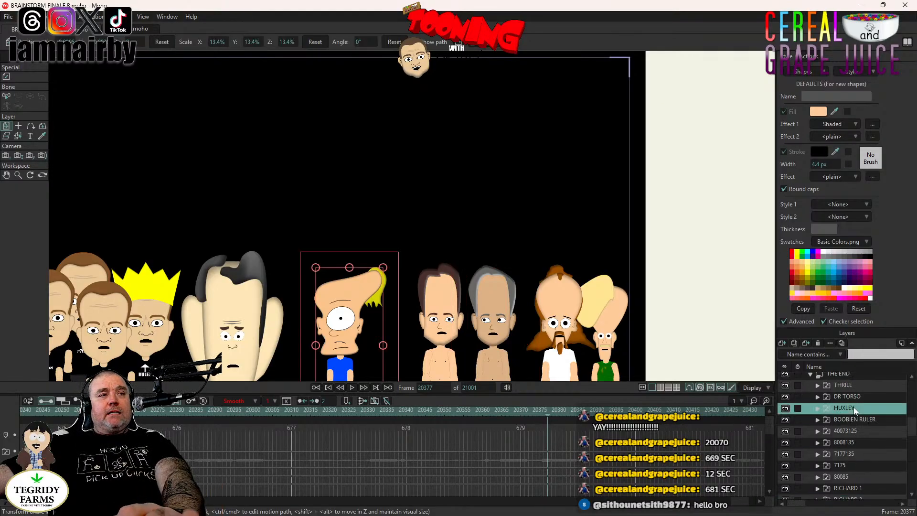
click(817, 408)
scroll(862, 457, down, 1)
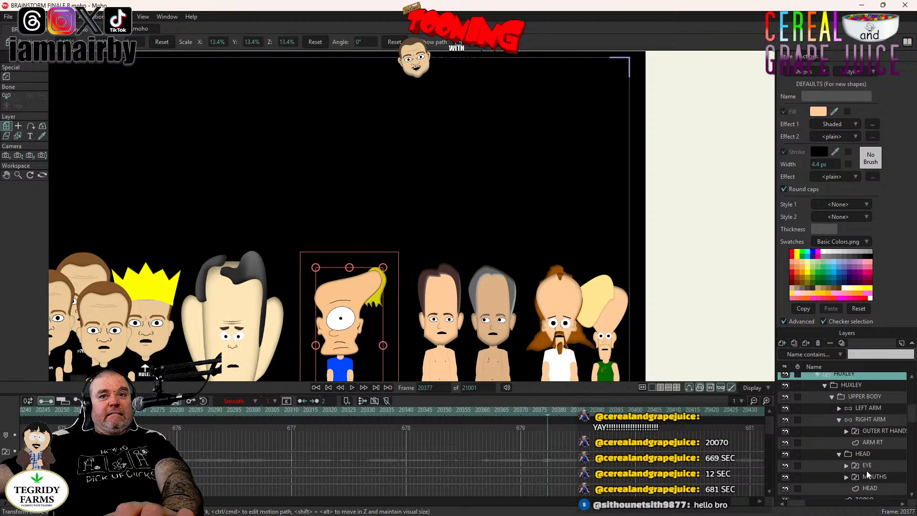
click(868, 465)
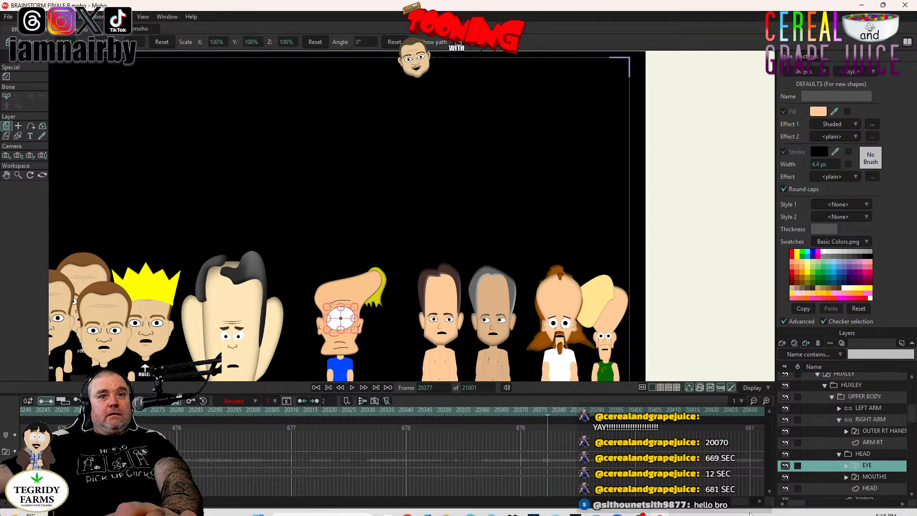
scroll(444, 428, left, 5)
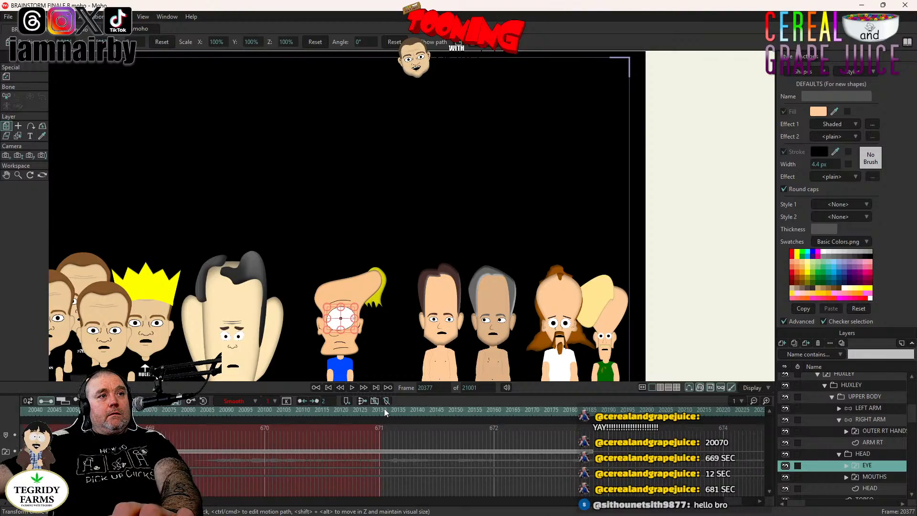
click(384, 408)
click(460, 409)
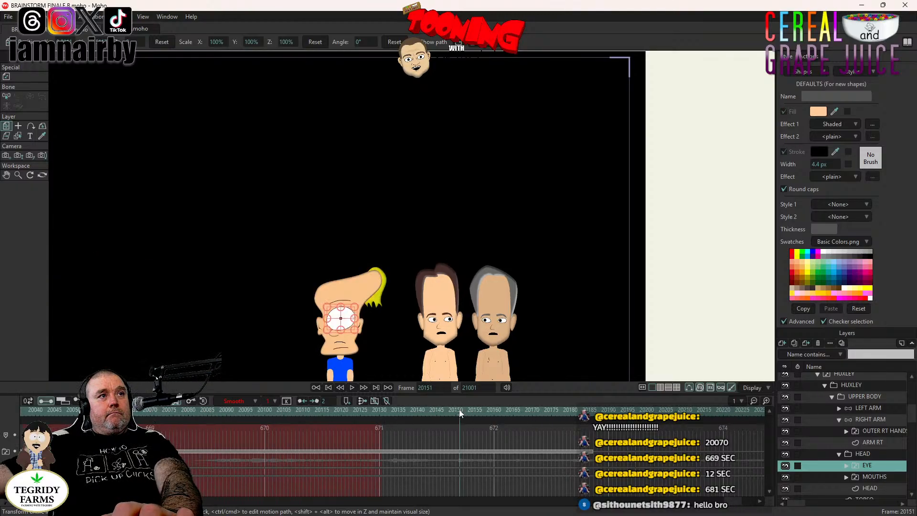
click(529, 410)
click(561, 411)
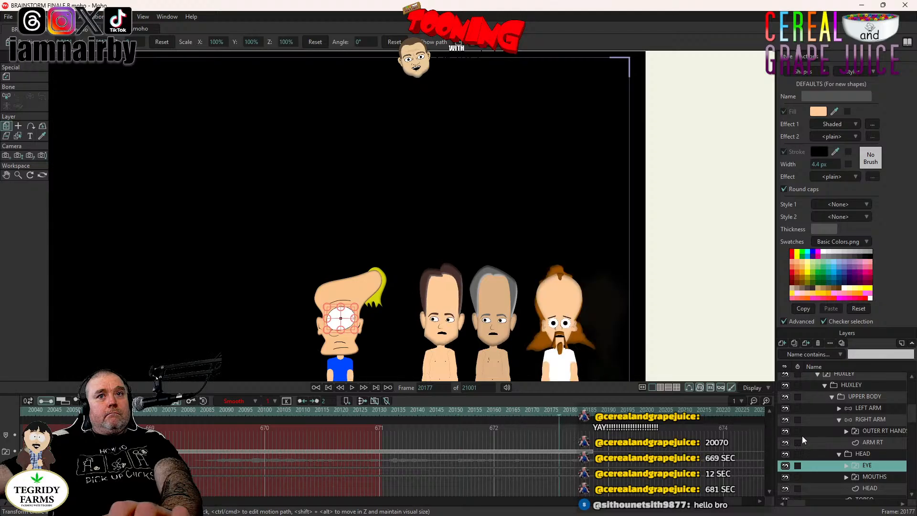
key(Left)
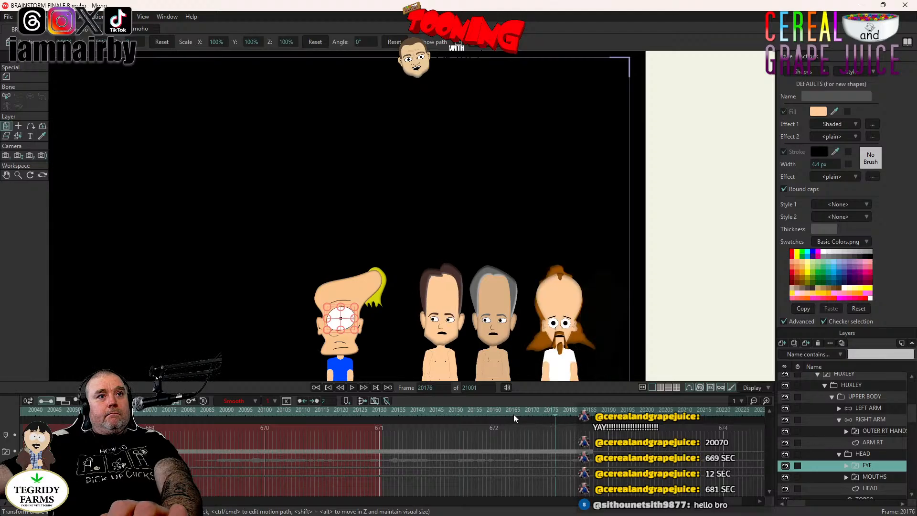
right_click(866, 466)
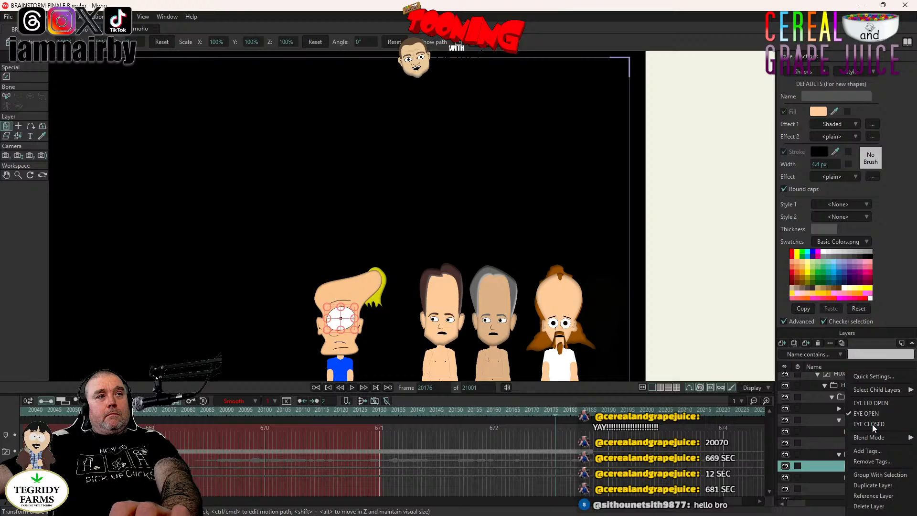
click(873, 424)
- Switch HUXLEY's EYE layer back to EYE OPEN at frame 20179 to finish the blink
key(Right)
key(Right)
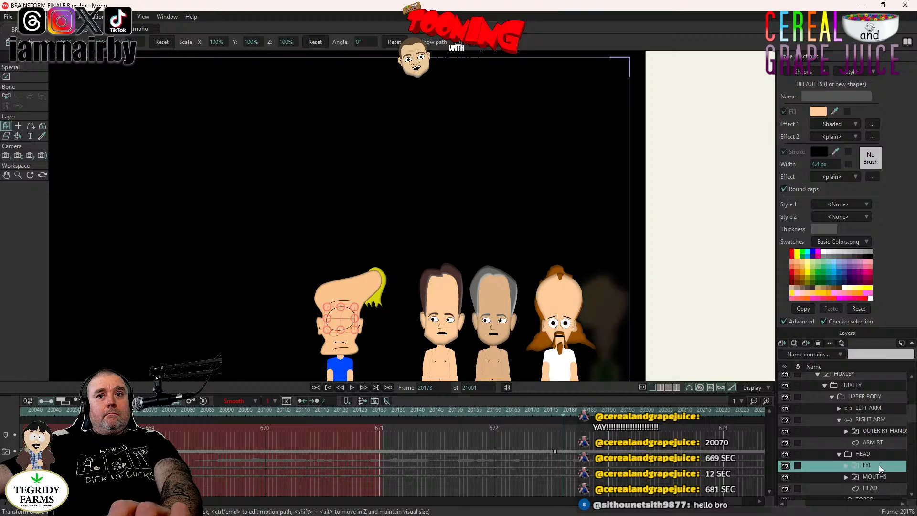
key(Right)
right_click(879, 465)
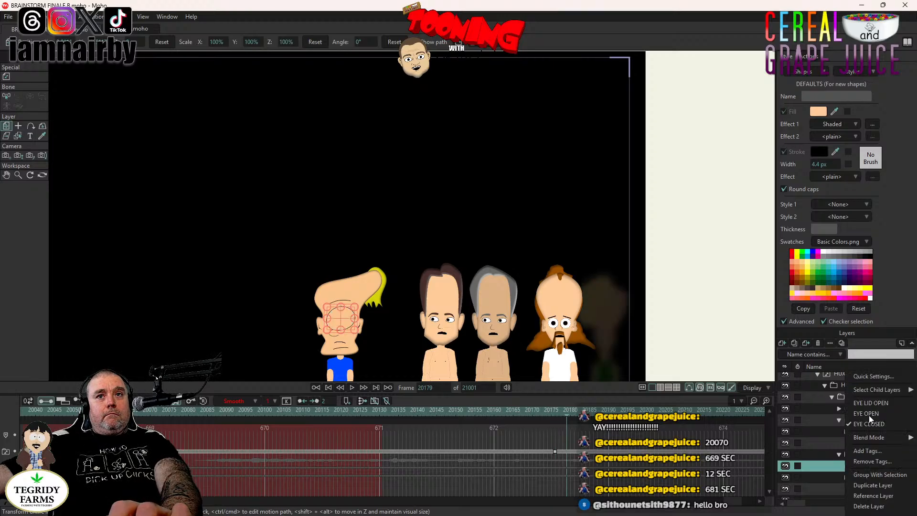
click(870, 415)
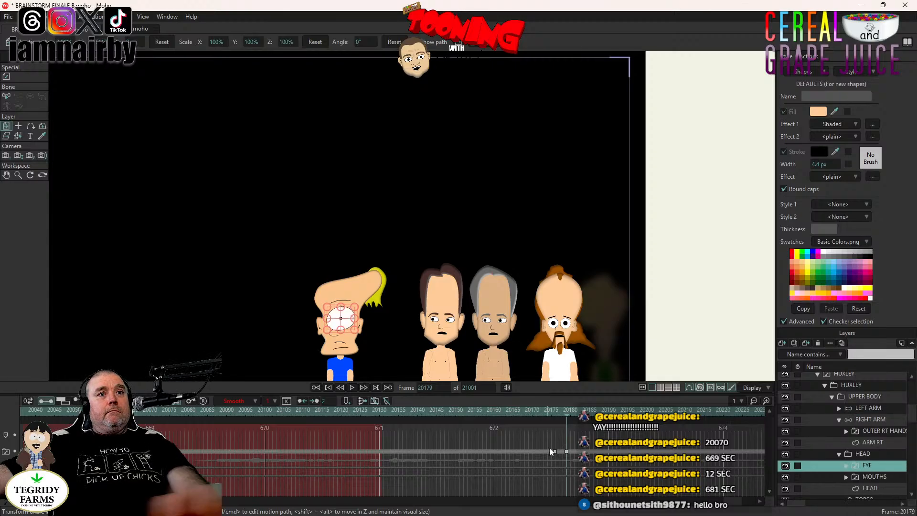
- Play the end scene to review HUXLEY's blinking
click(353, 387)
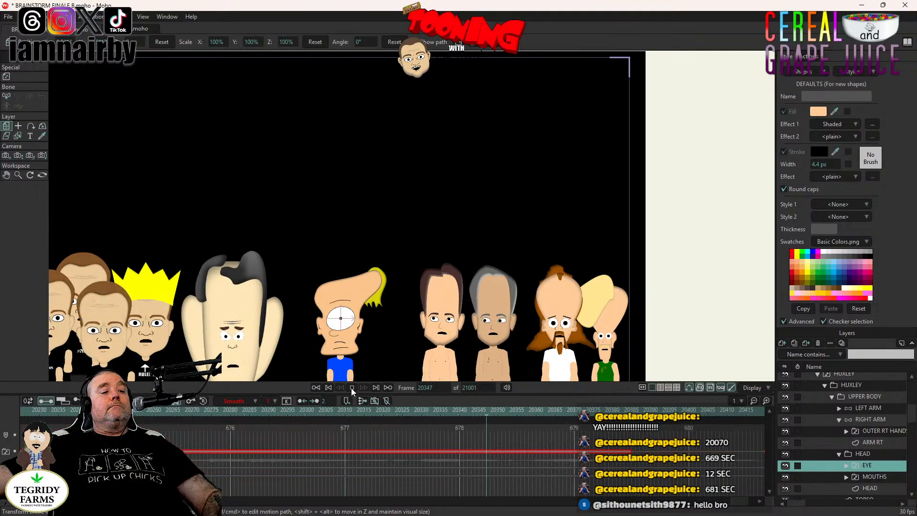
click(352, 387)
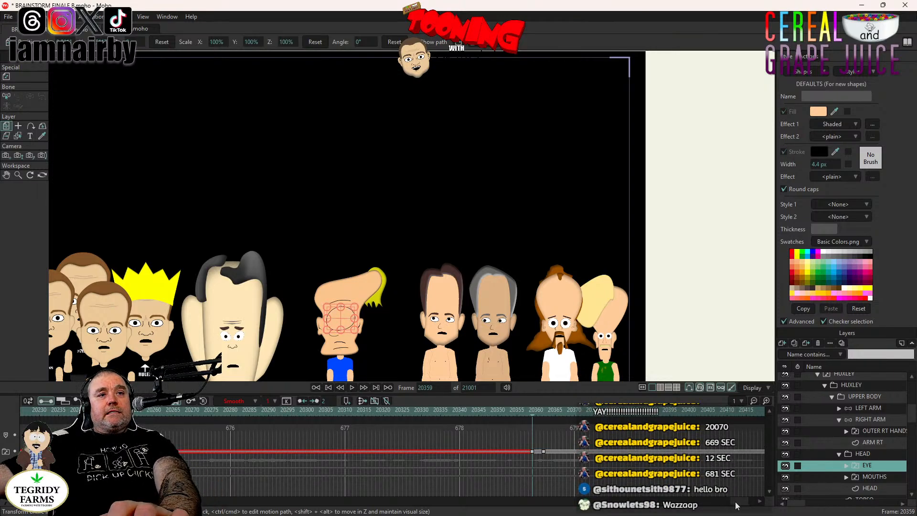
scroll(735, 501, left, 5)
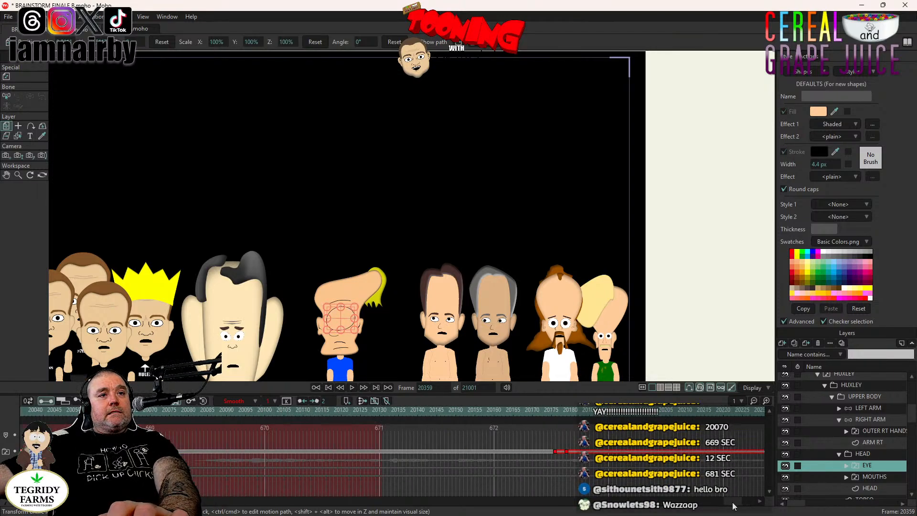
- Keyframe the bone of HUXLEY's LEFT ARM layer in its current pose at frame 20175
click(552, 414)
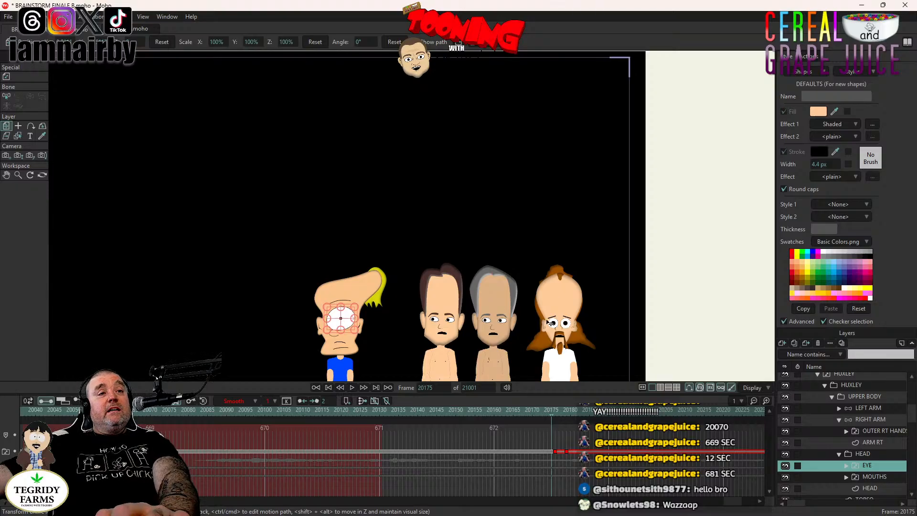
scroll(562, 306, down, 1)
drag(561, 306, 590, 264)
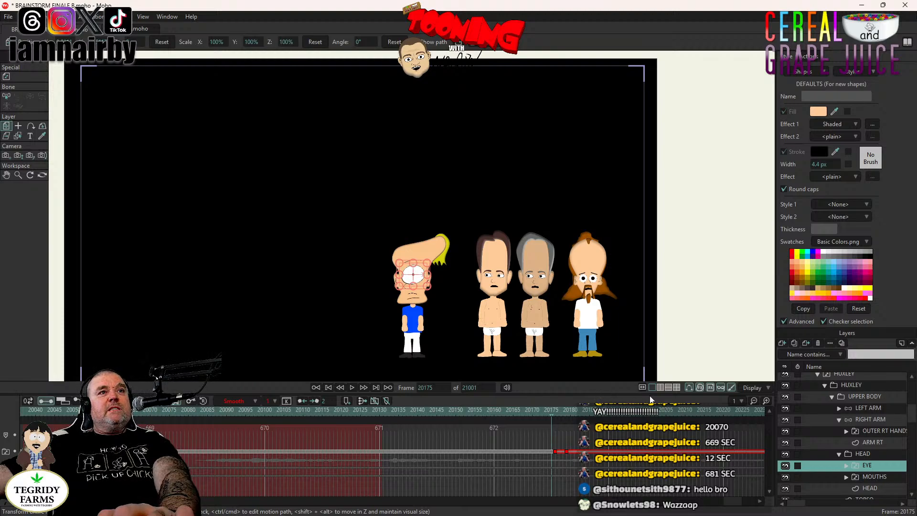
click(855, 452)
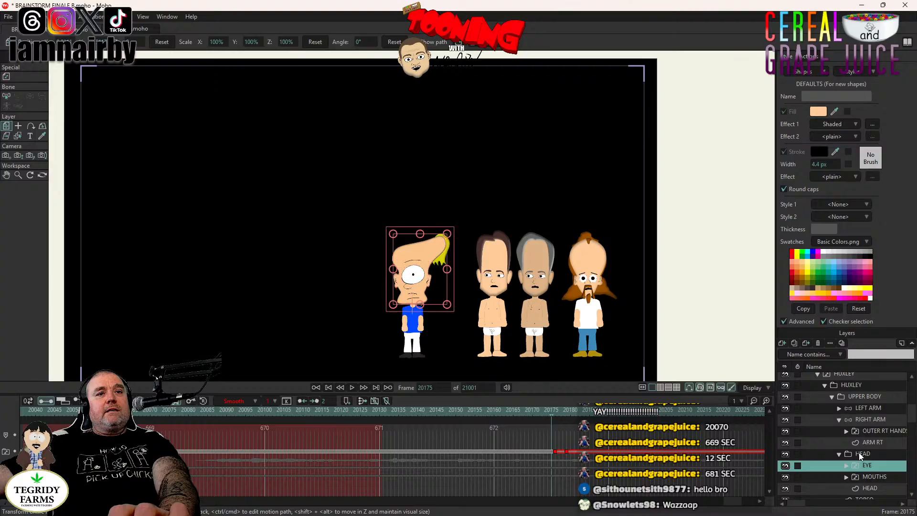
scroll(446, 281, up, 2)
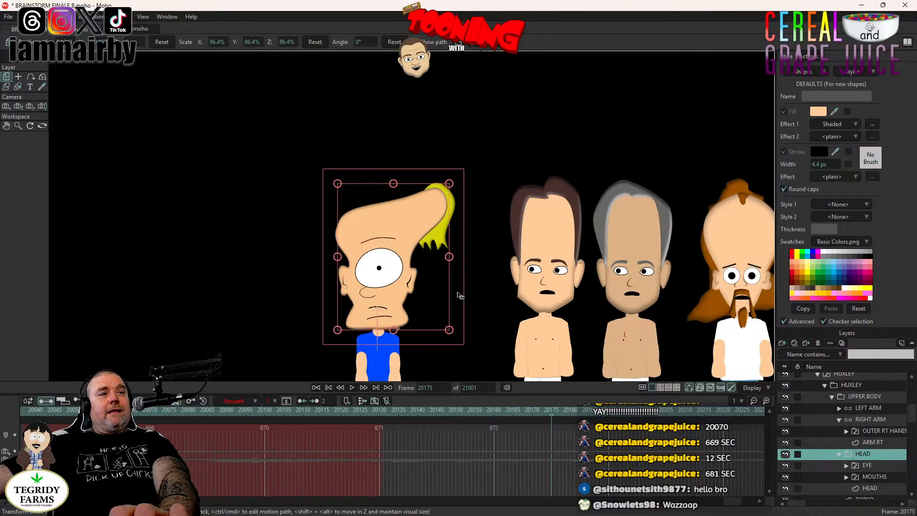
click(462, 291)
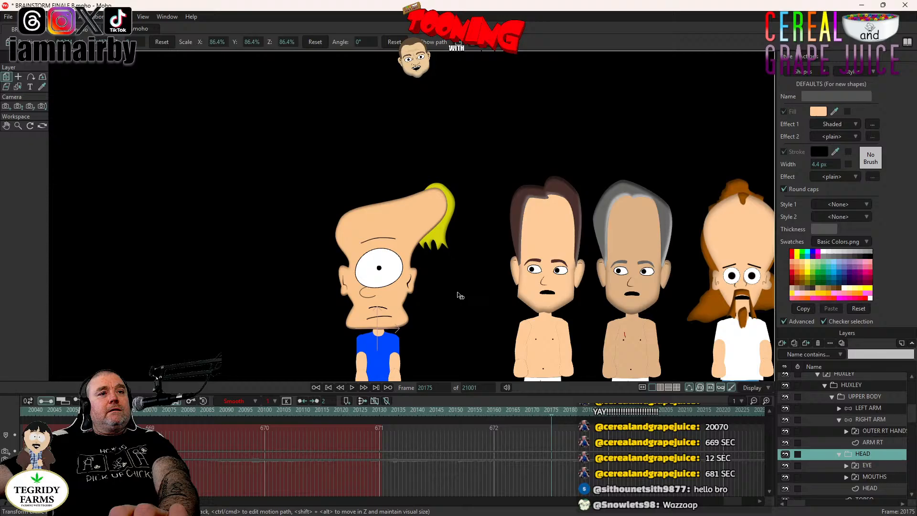
click(862, 409)
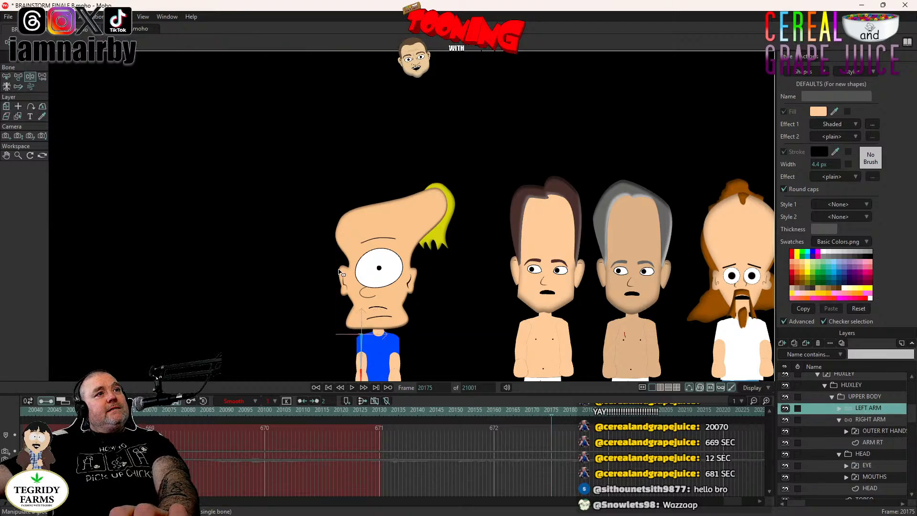
scroll(338, 273, down, 3)
scroll(337, 279, up, 2)
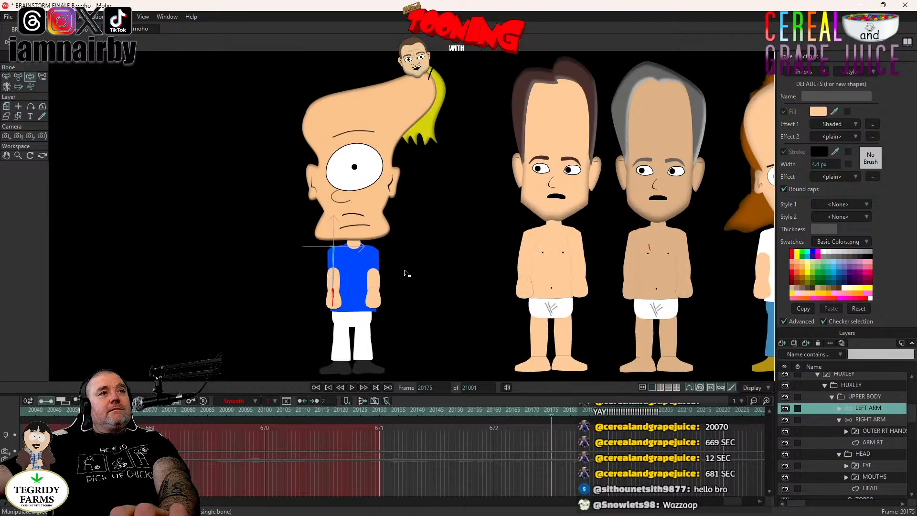
click(336, 285)
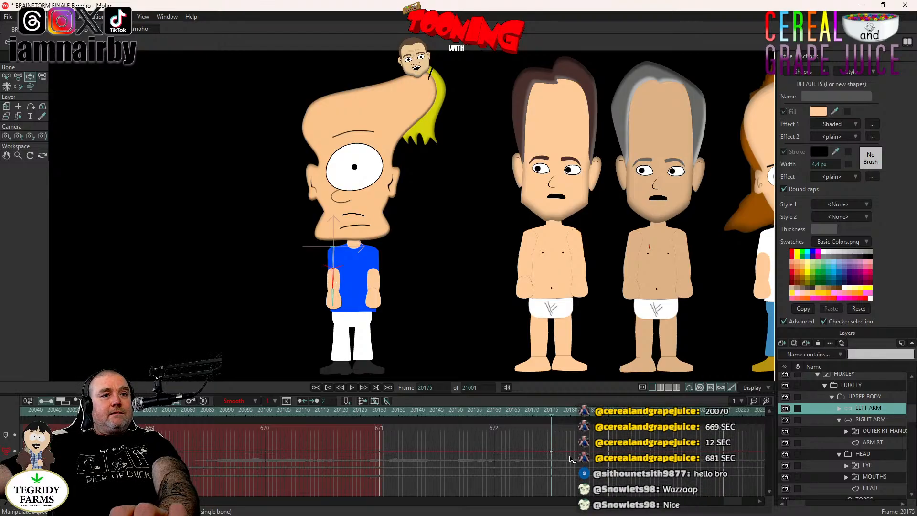
- Move HUXLEY's LEFT ARM keyframes one frame earlier to 20174 and swing the arm slightly outward at frame 20175
drag(562, 444, 547, 502)
drag(552, 459, 548, 459)
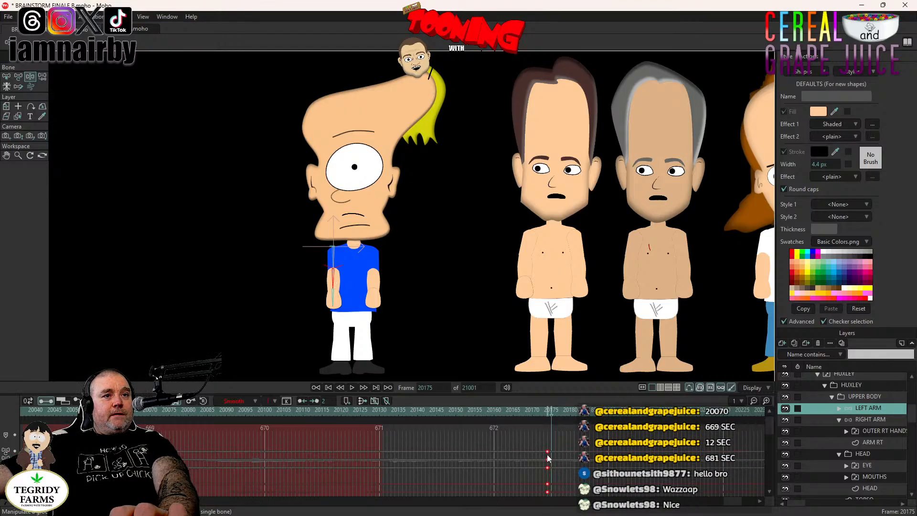
drag(334, 283, 330, 309)
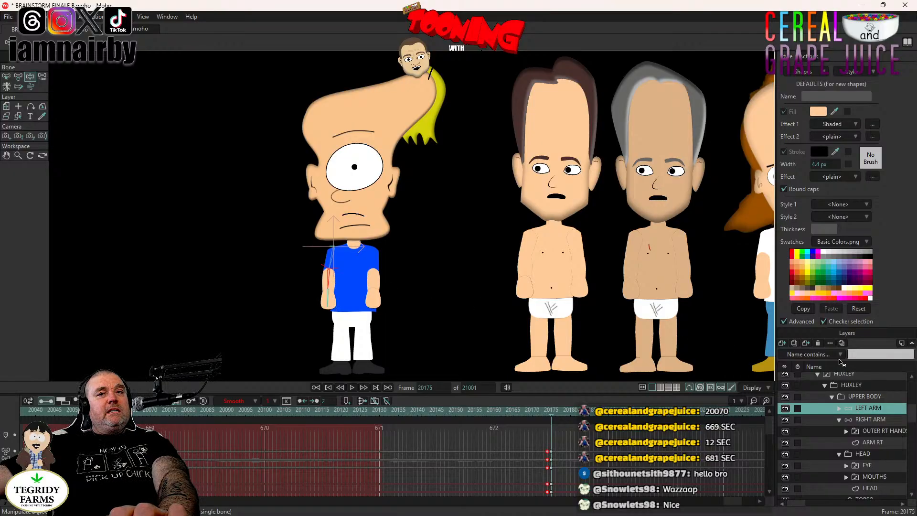
- Keyframe the bone of HUXLEY's RIGHT ARM layer at frame 20174 and swing the arm slightly outward at frame 20175
click(883, 421)
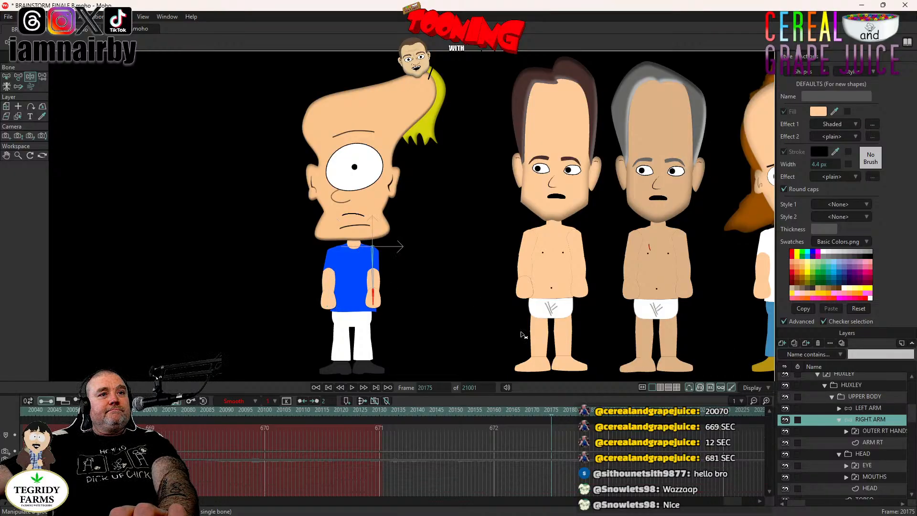
click(376, 283)
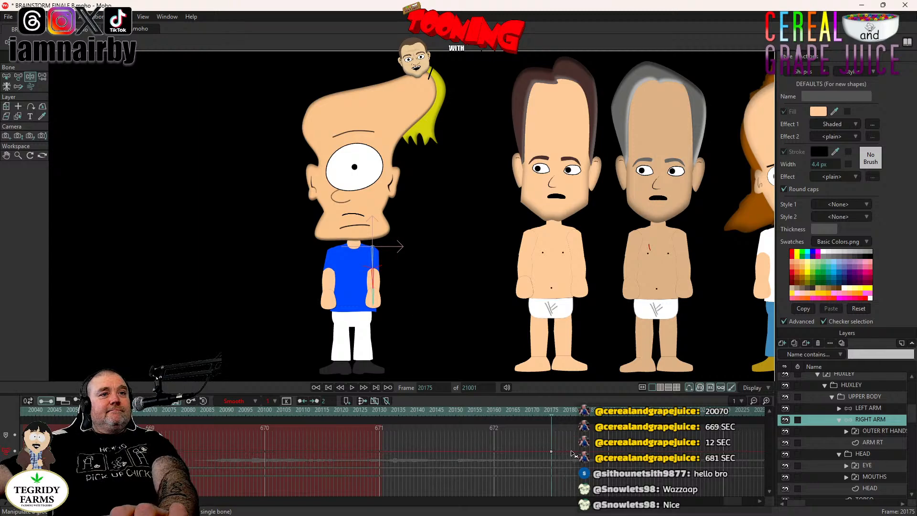
drag(558, 443, 552, 506)
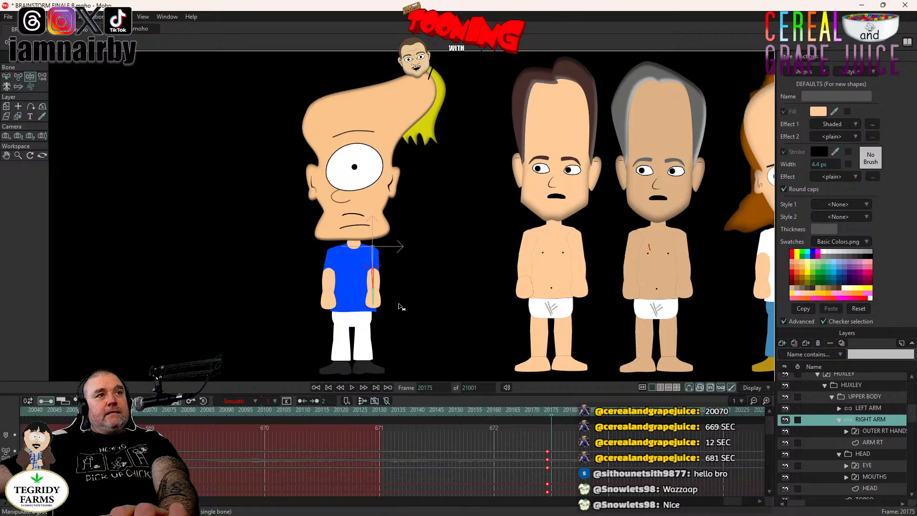
drag(373, 281, 379, 300)
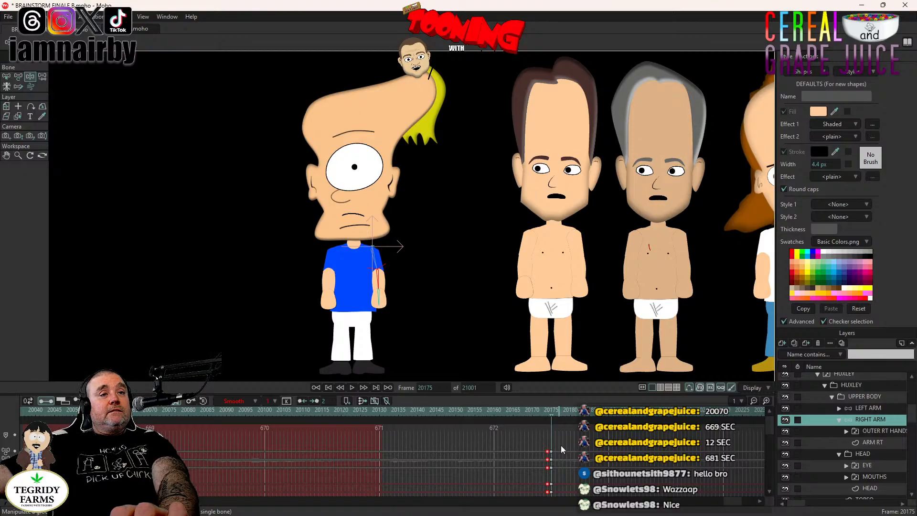
- Move the RIGHT ARM layer's two sets of keyframes back to just before the 671-second mark and save the project
drag(562, 446, 543, 498)
drag(548, 453, 374, 460)
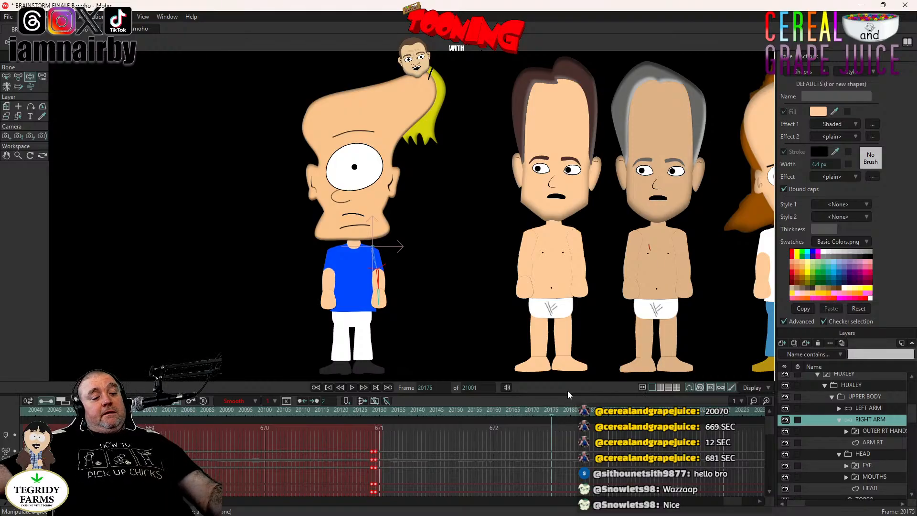
key(ctrl+s)
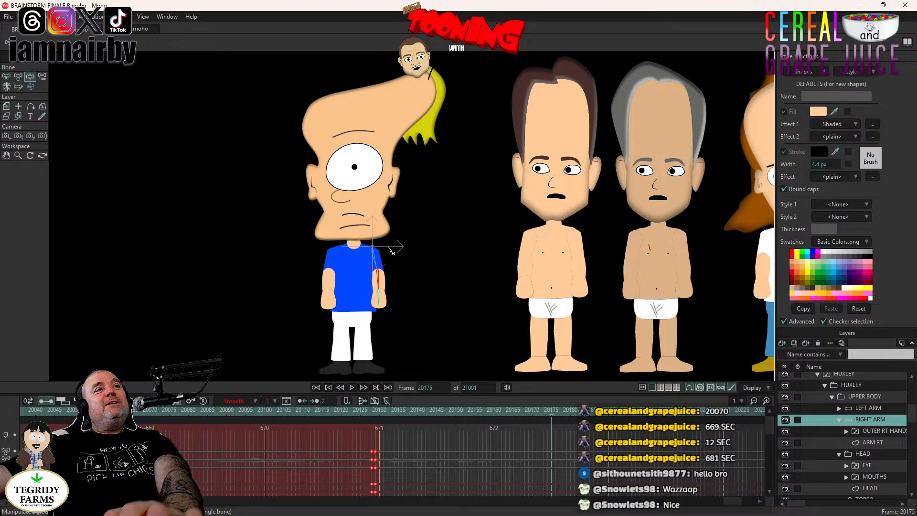
- Keyframe HUXLEY's HEAD layer at frame 20175 and tilt it to 3.1° at frame 20179
scroll(434, 249, down, 2)
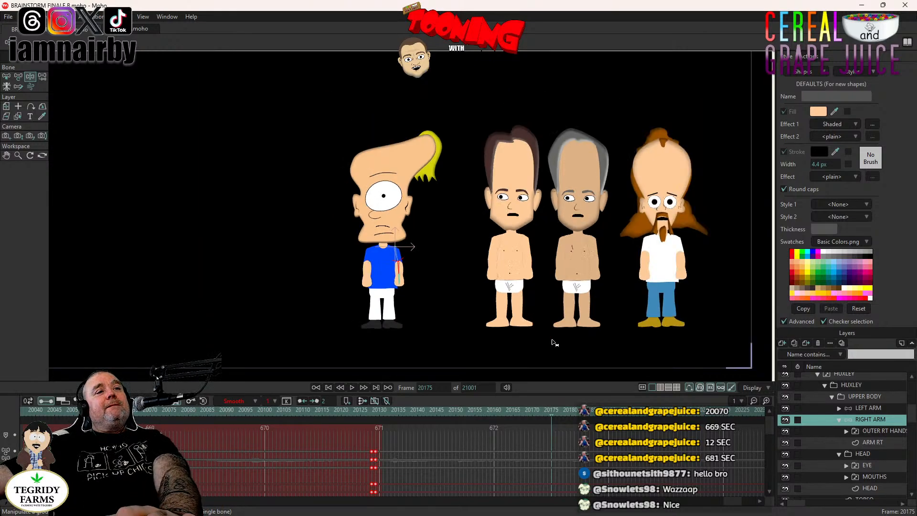
click(870, 465)
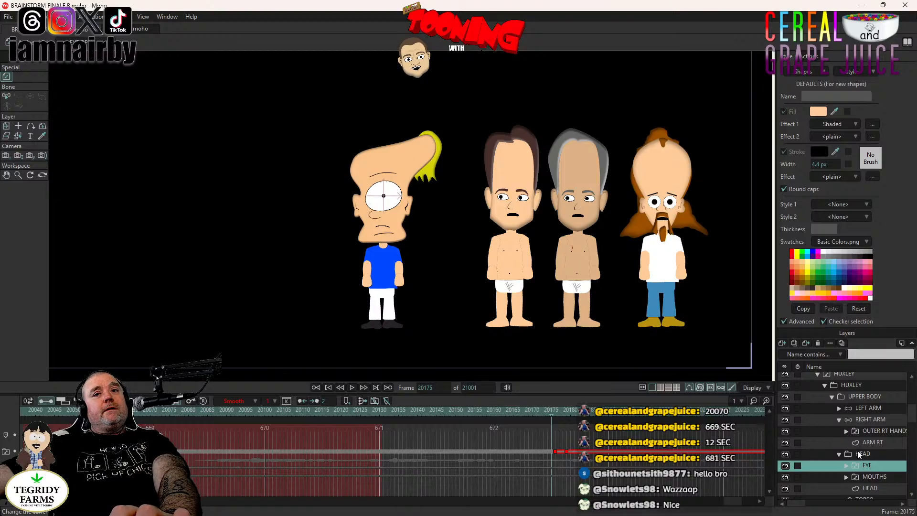
click(859, 454)
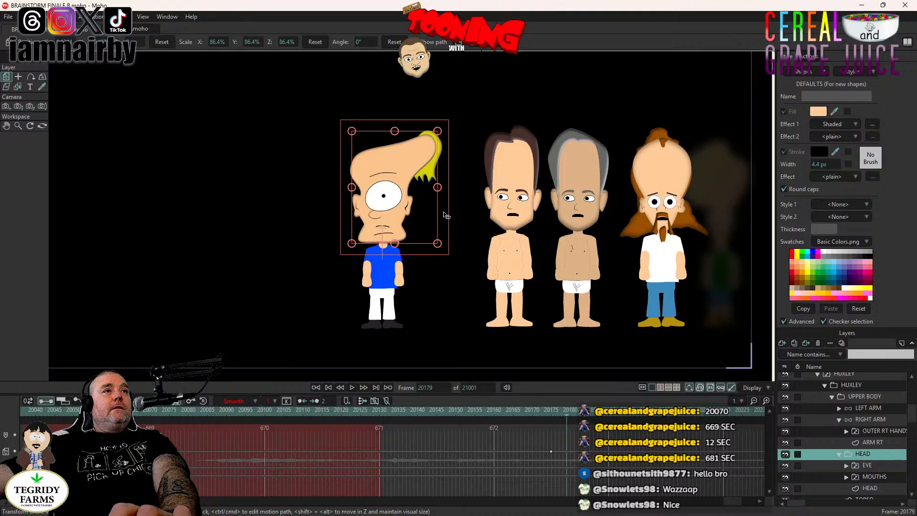
drag(444, 215, 442, 213)
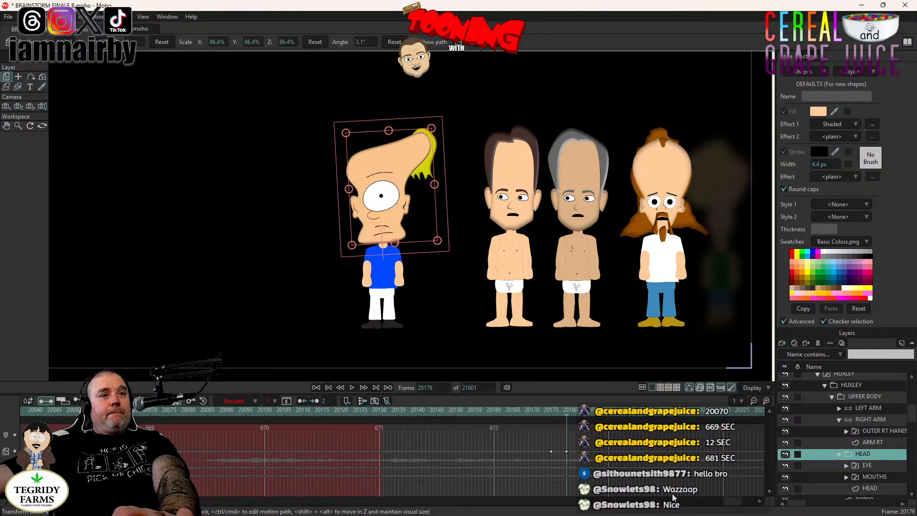
- Play the end scene from frame 20175 to review HUXLEY's head tilt
key(Down)
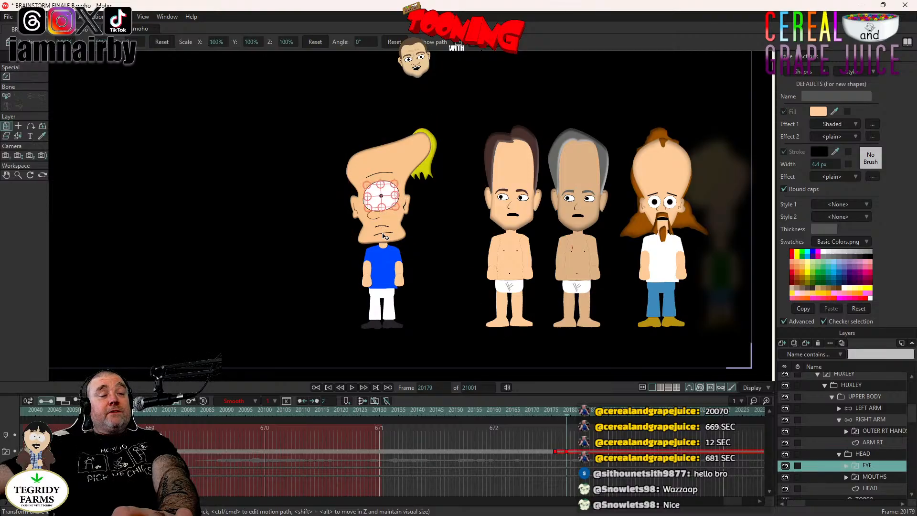
scroll(384, 236, up, 2)
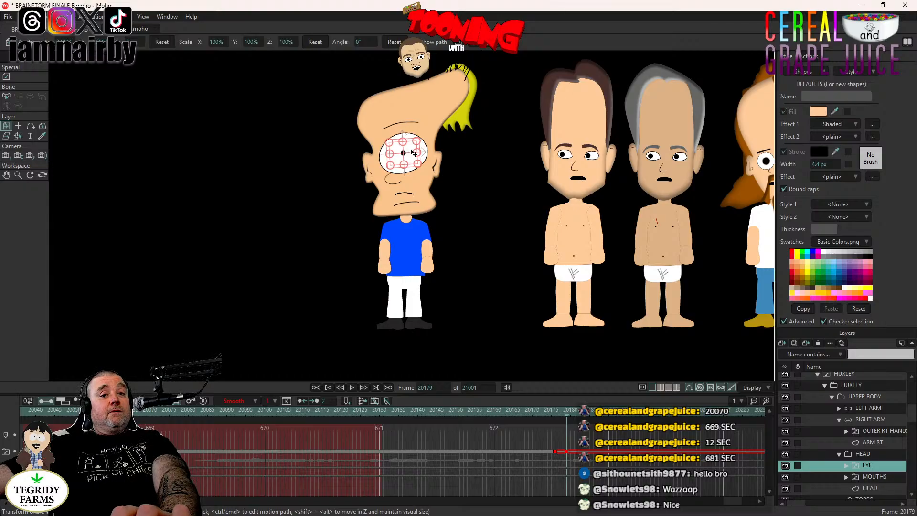
click(555, 412)
key(Left)
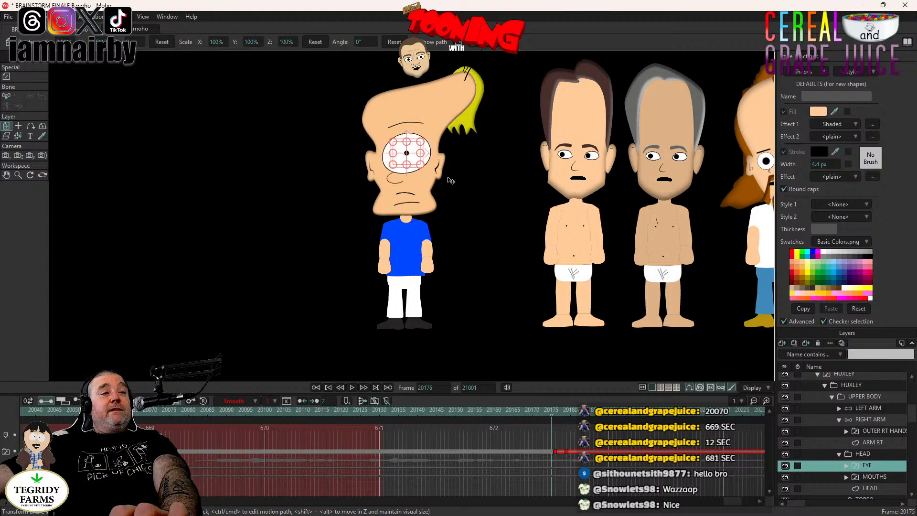
click(352, 390)
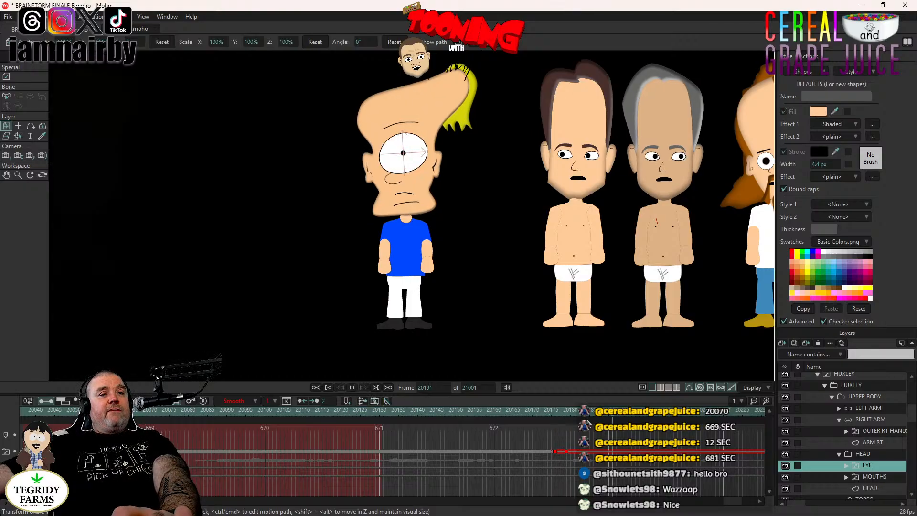
key(space)
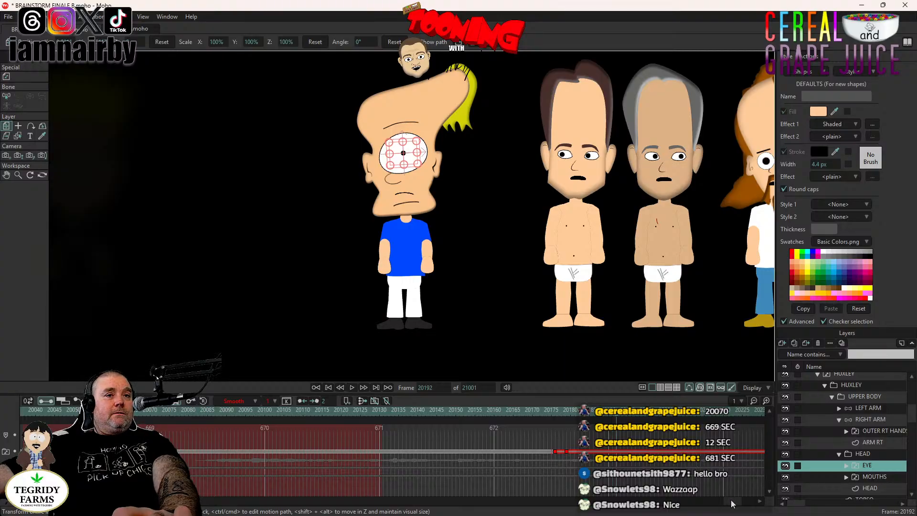
- Move the playhead further along the end scene to frame 20358
scroll(731, 504, left, 3)
scroll(732, 504, right, 14)
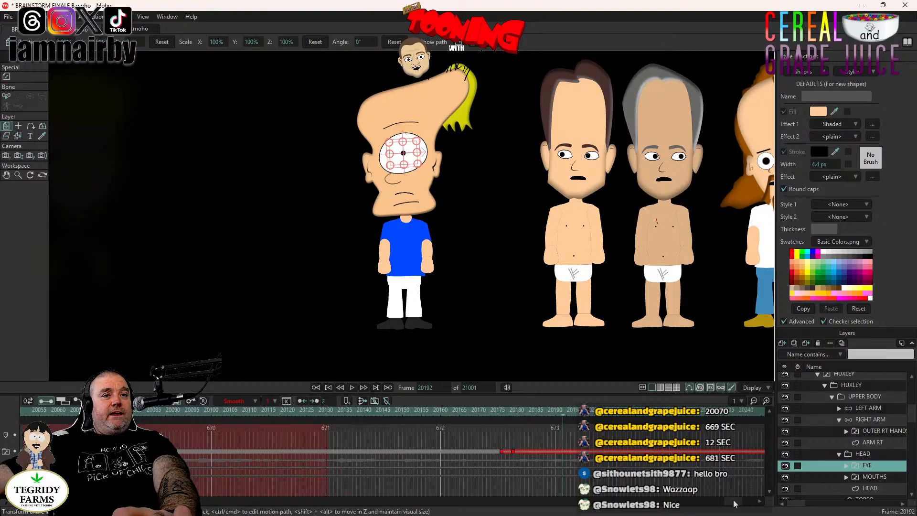
scroll(736, 504, right, 8)
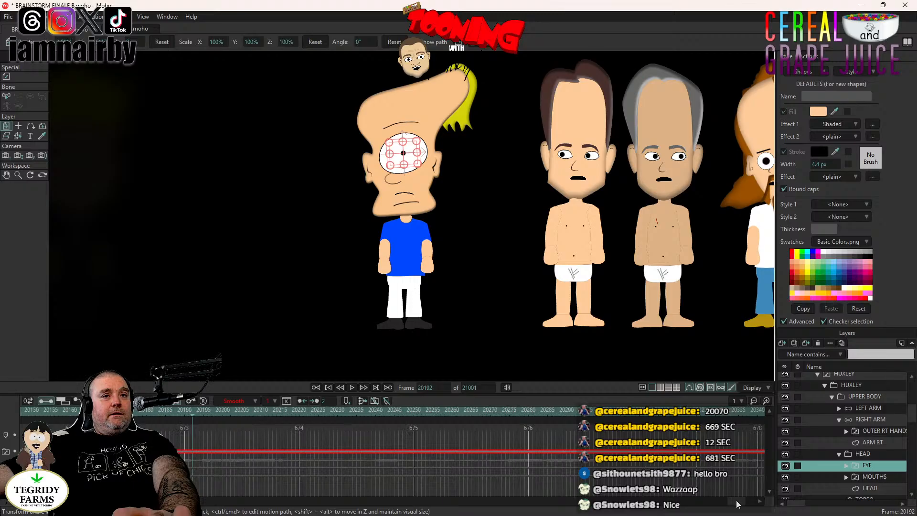
click(619, 412)
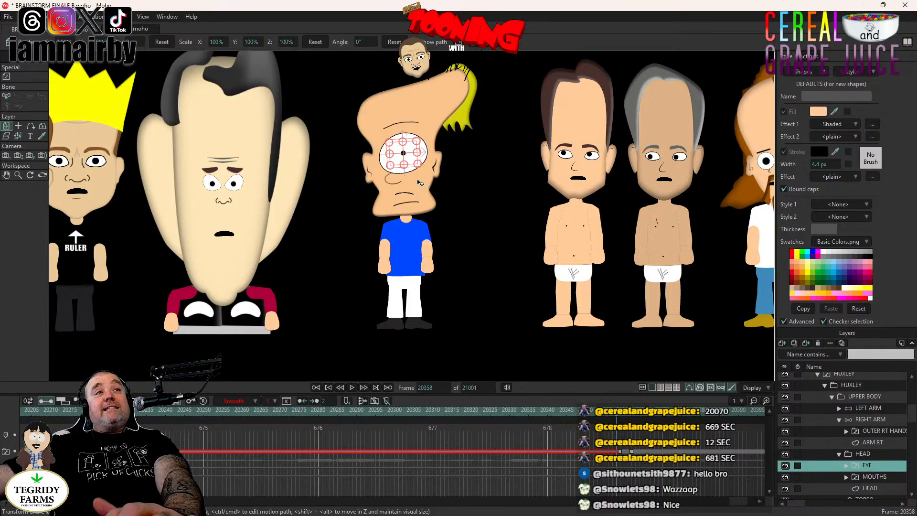
scroll(466, 222, down, 3)
scroll(457, 220, up, 3)
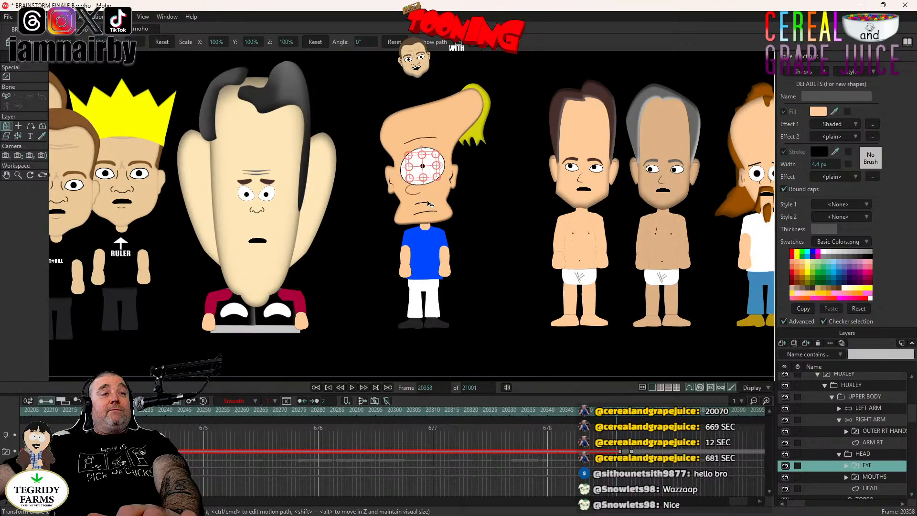
scroll(431, 190, down, 3)
scroll(406, 196, up, 3)
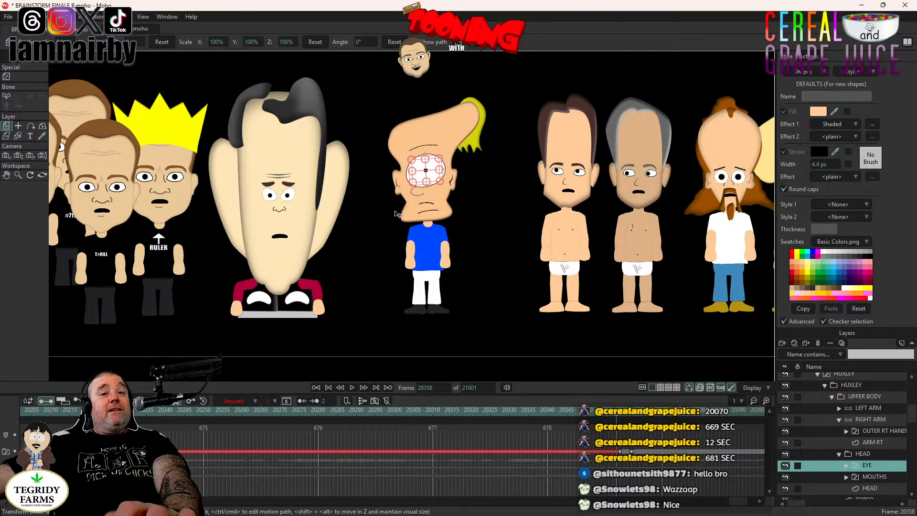
scroll(414, 193, up, 2)
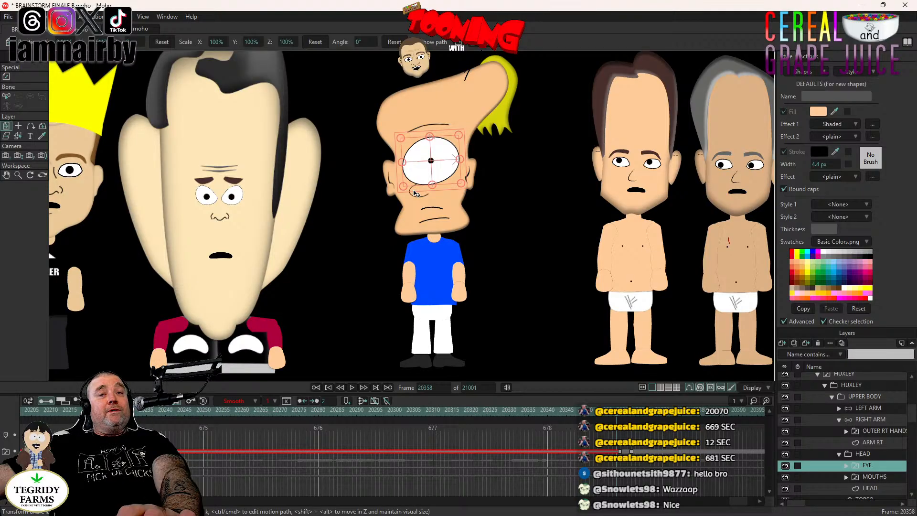
scroll(414, 193, down, 3)
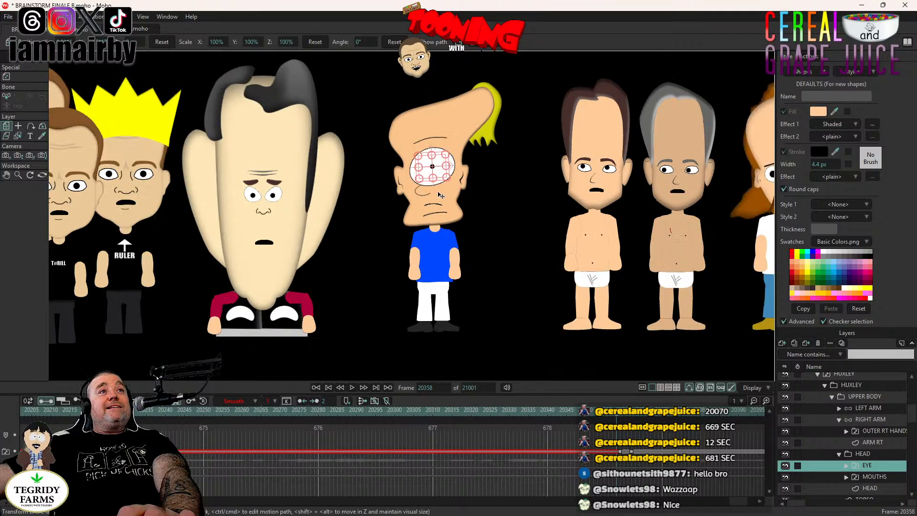
scroll(549, 234, up, 2)
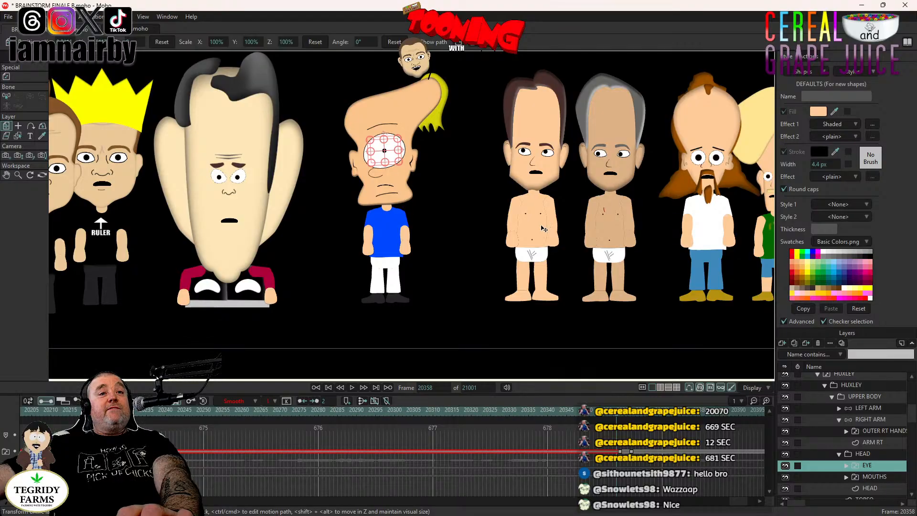
drag(232, 211, 402, 241)
scroll(403, 230, up, 5)
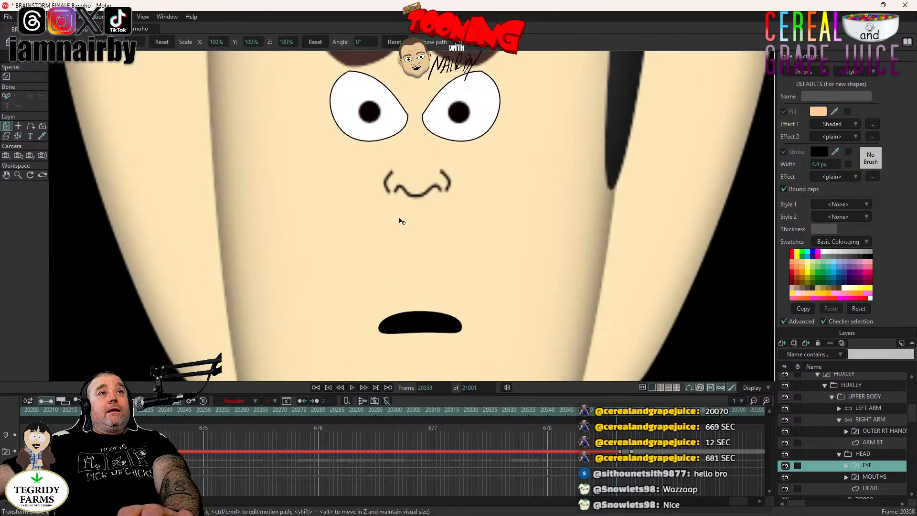
scroll(403, 179, down, 3)
scroll(416, 163, up, 1)
scroll(409, 195, down, 2)
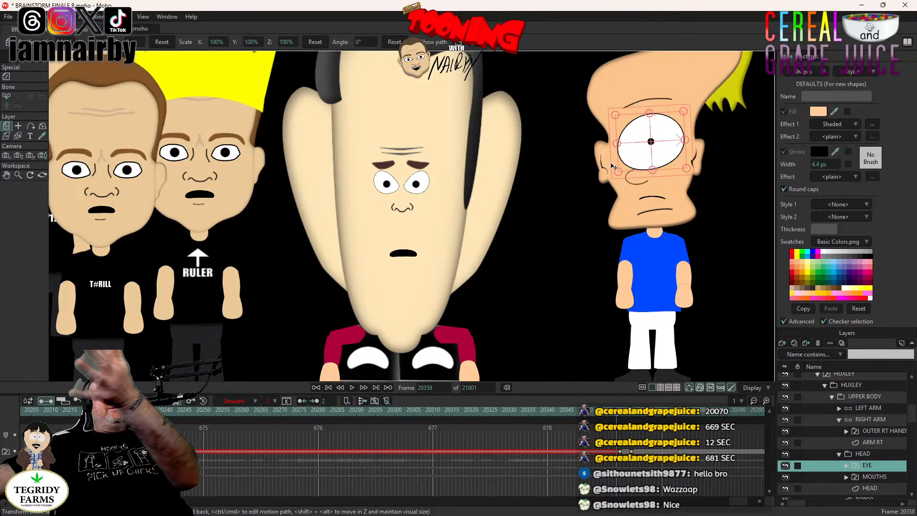
scroll(508, 197, down, 1)
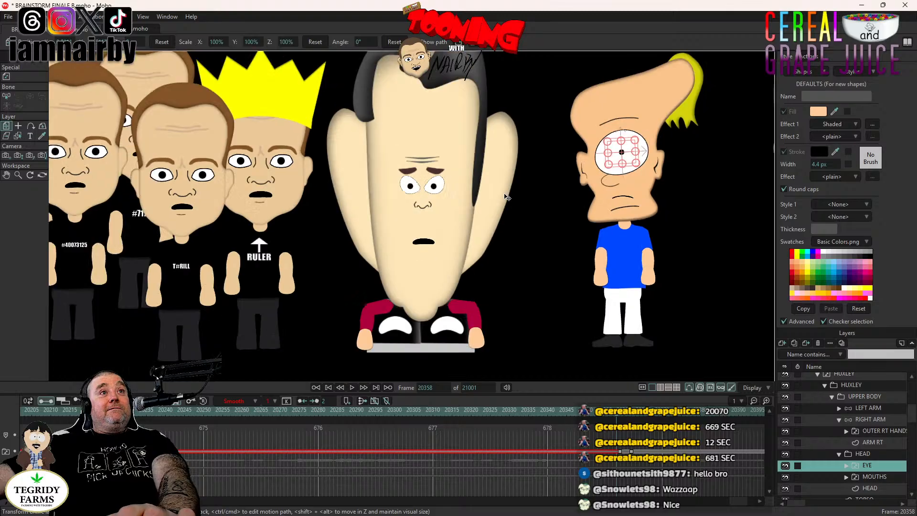
scroll(507, 197, down, 1)
drag(606, 190, 456, 244)
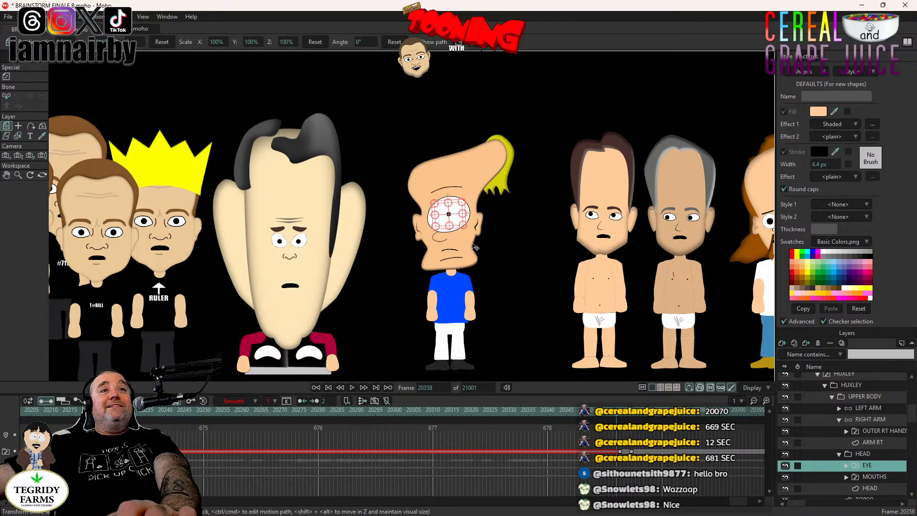
drag(474, 257, 437, 234)
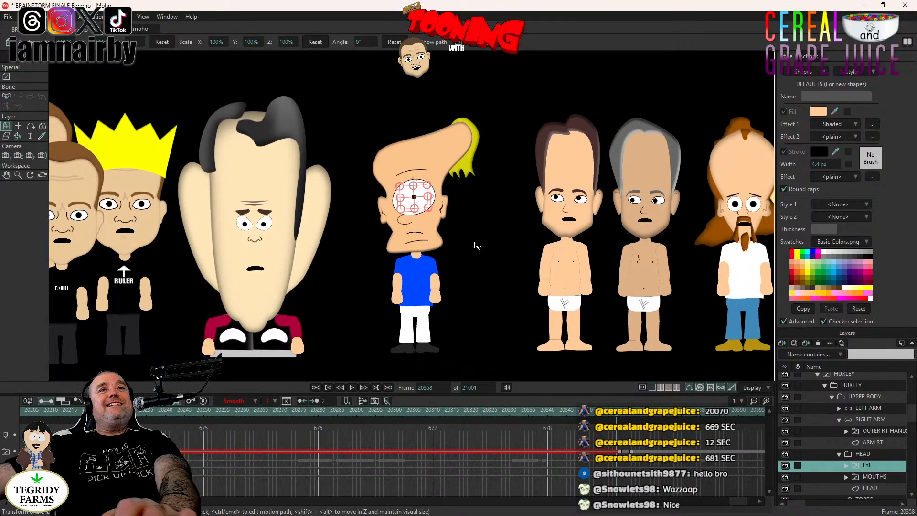
- Tilt HUXLEY's HEAD layer the opposite way to -3.0° at frame 20362
key(ctrl+r)
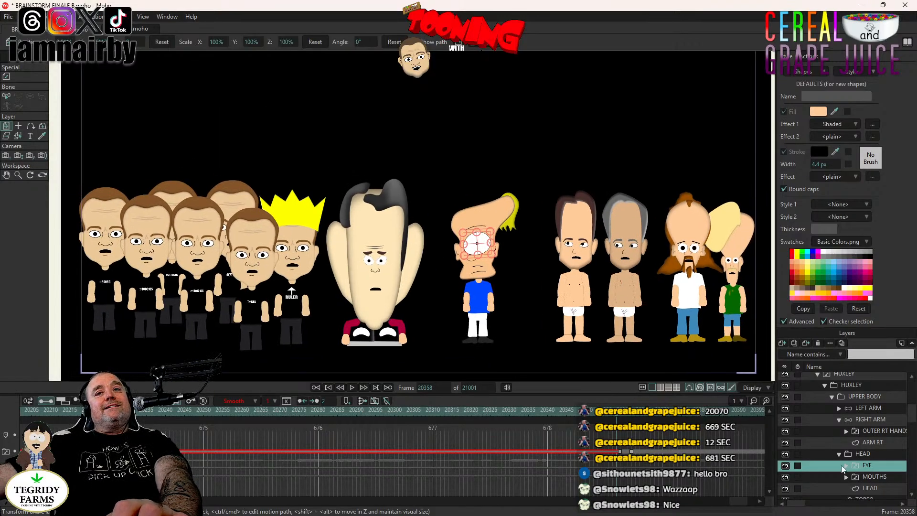
click(864, 454)
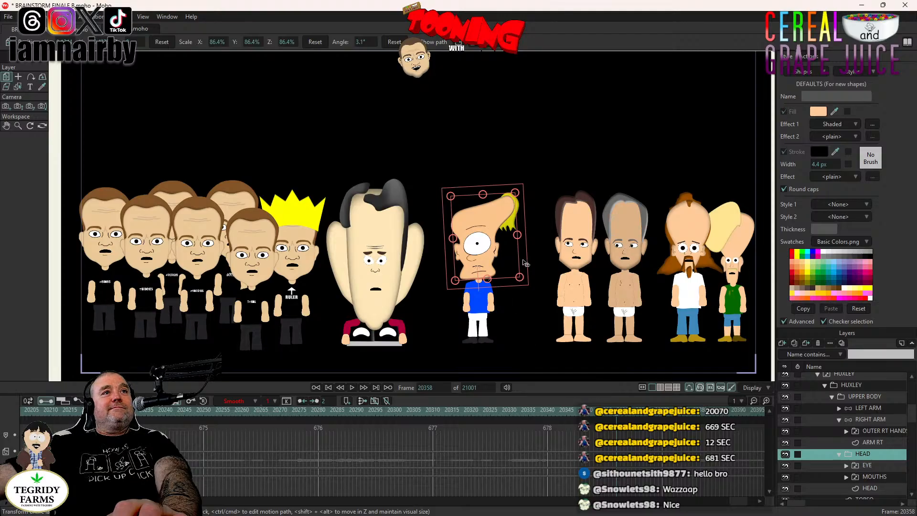
scroll(526, 262, up, 3)
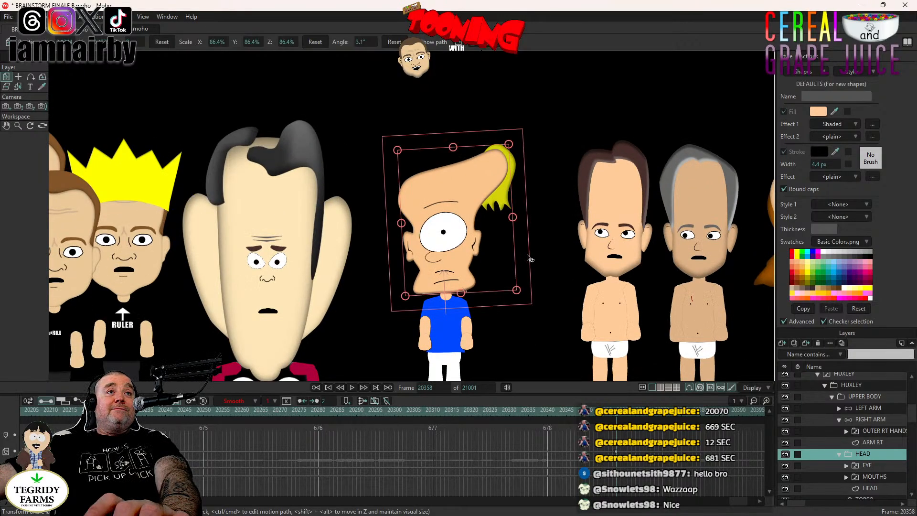
key(ctrl+Right)
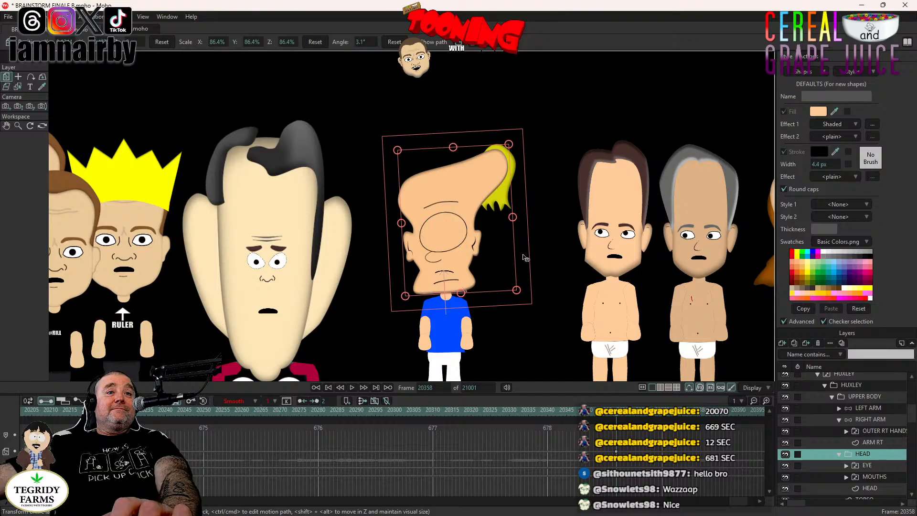
key(ctrl+Right)
key(ctrl+Right)
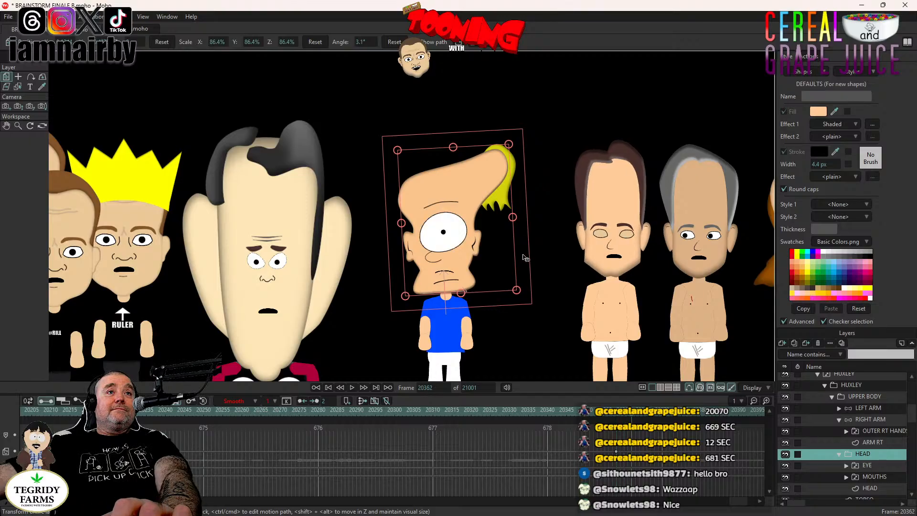
mouse_move(526, 258)
mouse_down()
mouse_move(521, 268)
mouse_move(528, 267)
mouse_up()
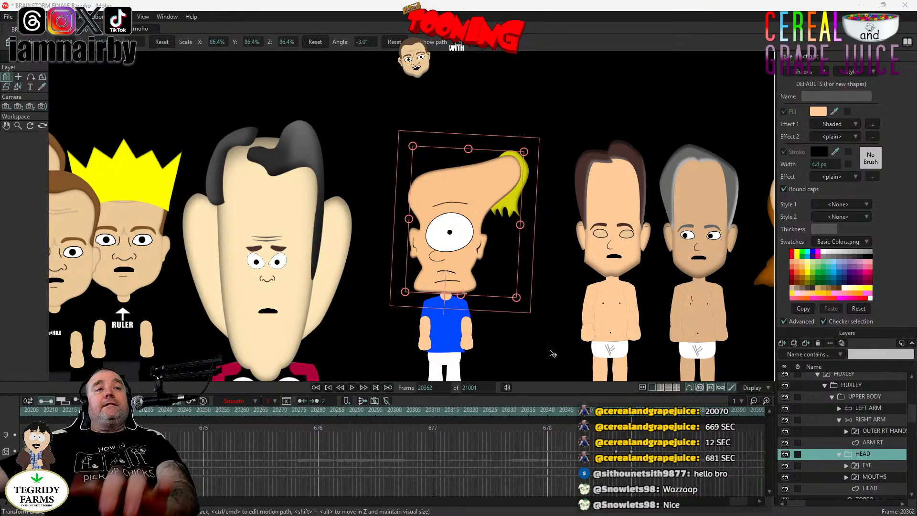
scroll(414, 267, down, 2)
scroll(412, 268, down, 1)
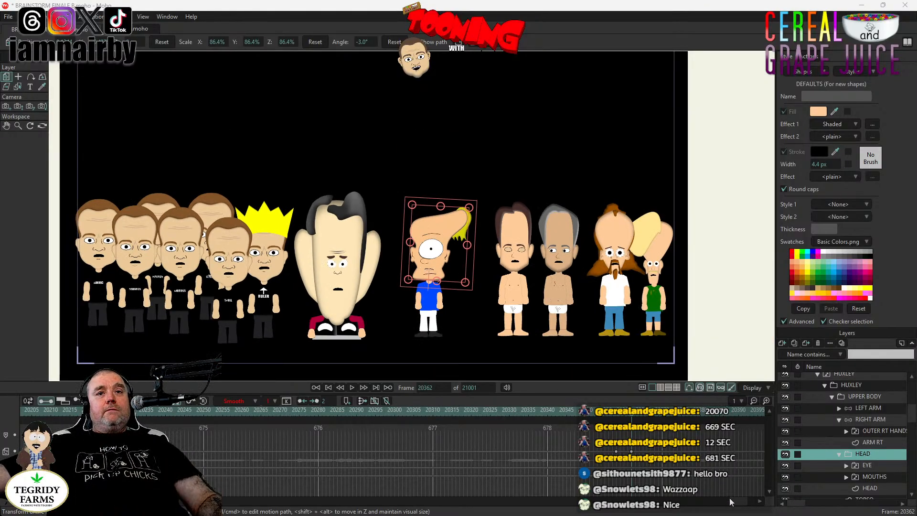
- Make the bearded man blink by switching his EYES layer to eyes closed at frame 20177 and open at 20180, and review it in playback
scroll(741, 505, right, 3)
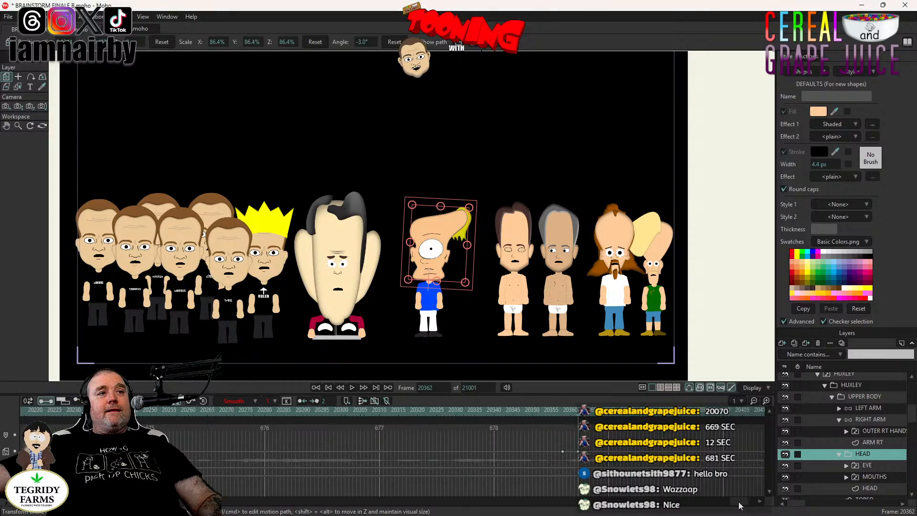
scroll(739, 505, left, 5)
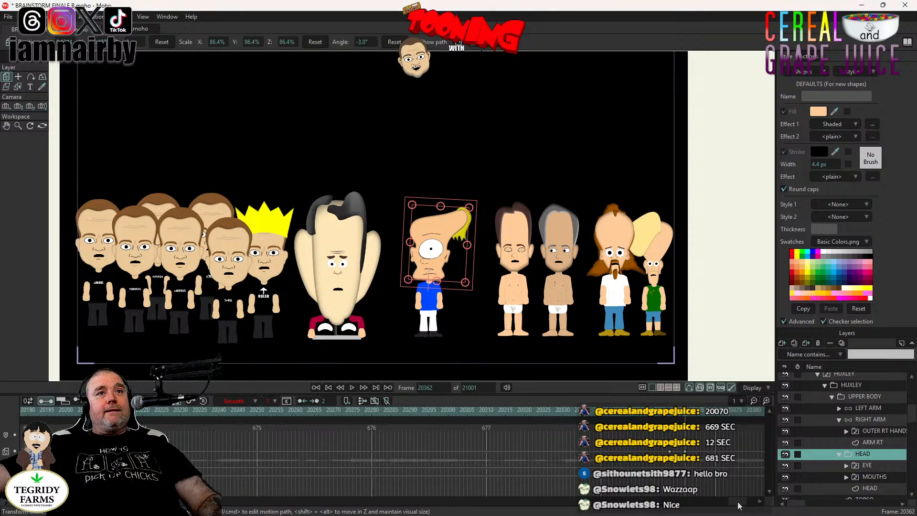
scroll(738, 505, left, 15)
click(714, 414)
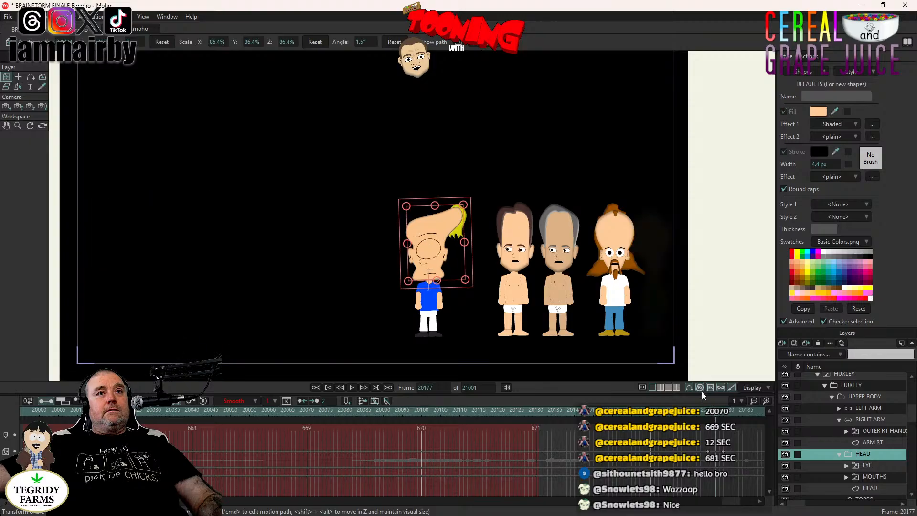
click(621, 231)
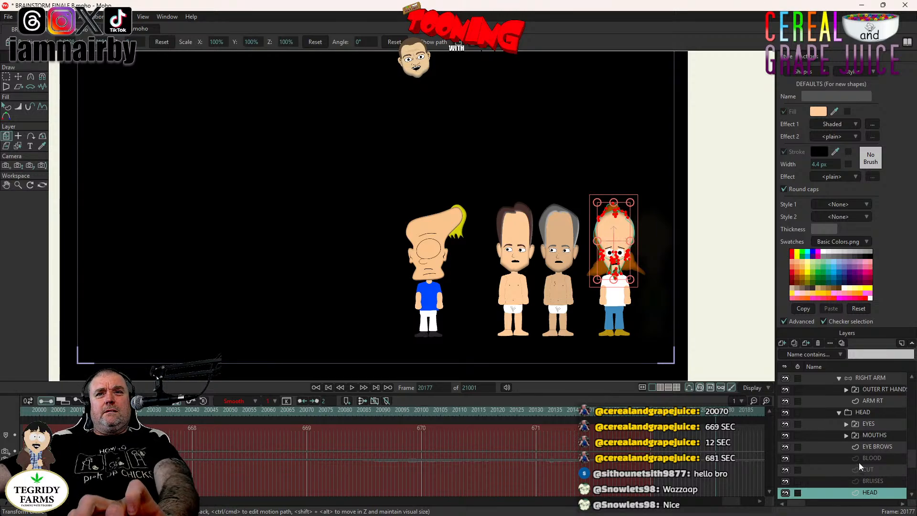
right_click(868, 425)
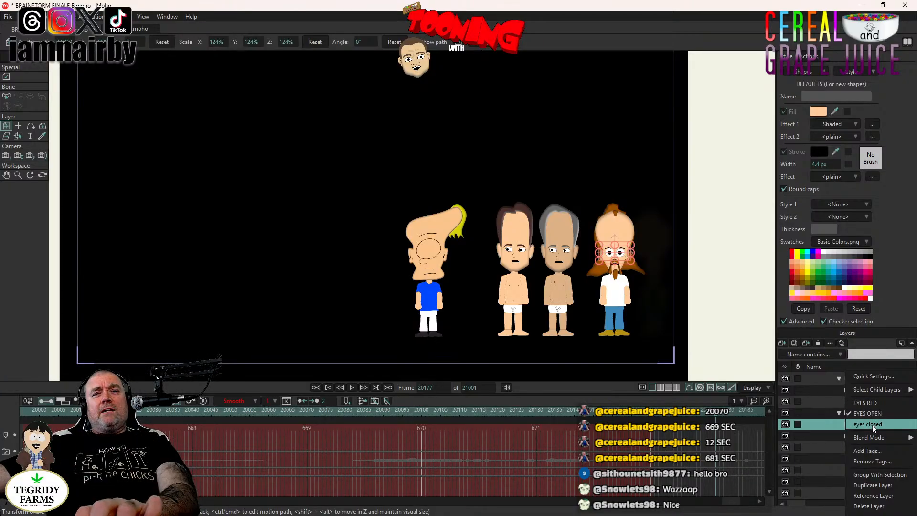
click(872, 425)
key(Right)
key(Right)
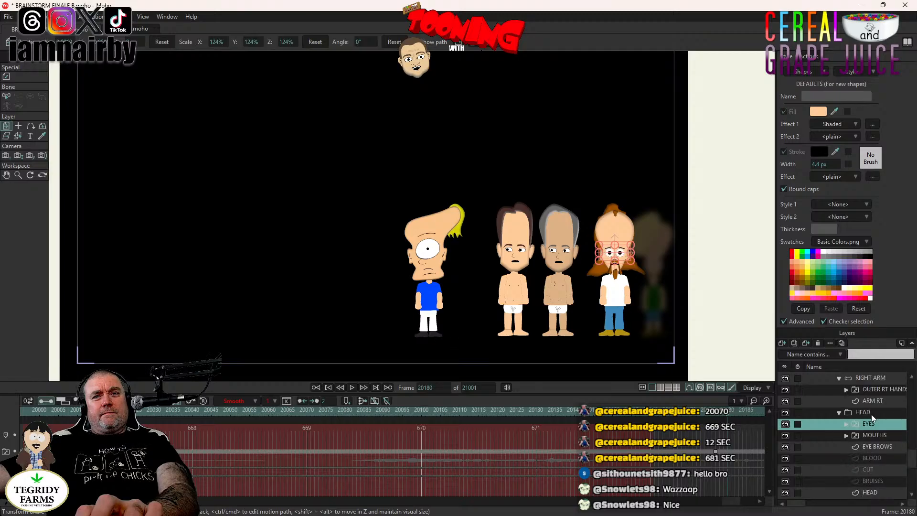
drag(753, 474, 753, 471)
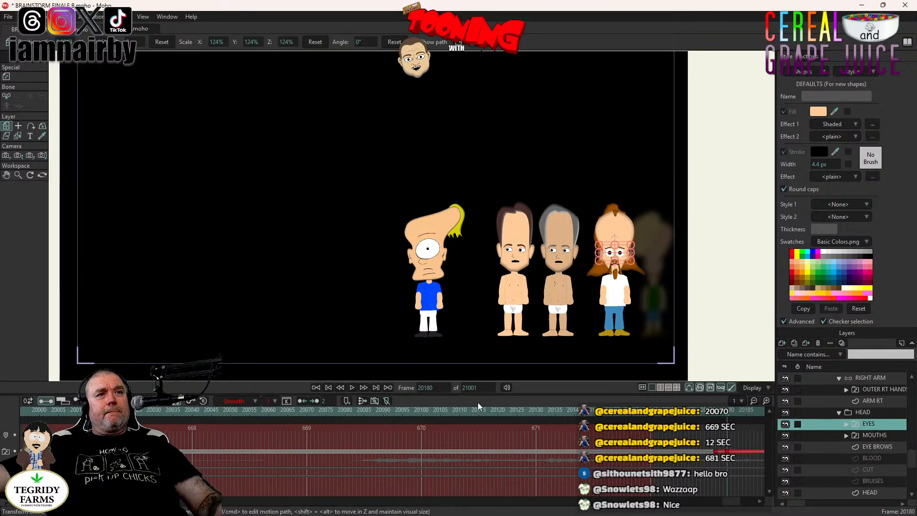
click(351, 387)
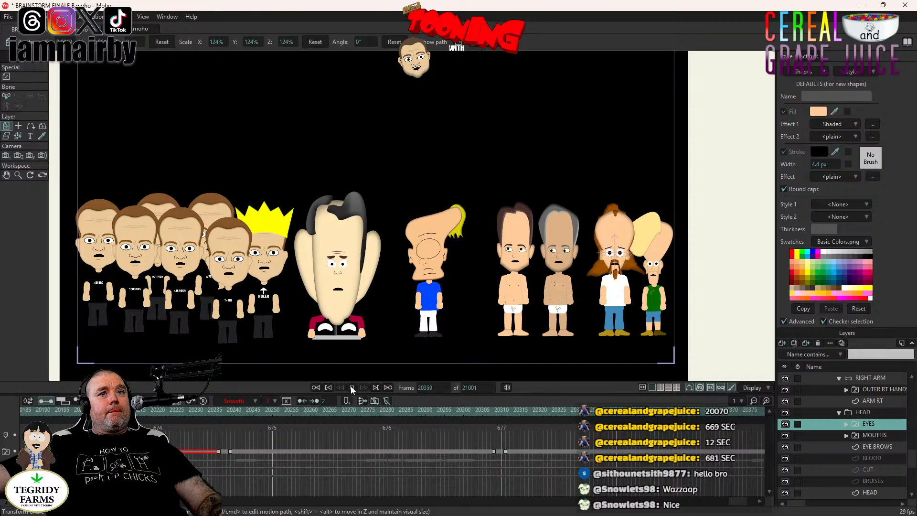
click(352, 387)
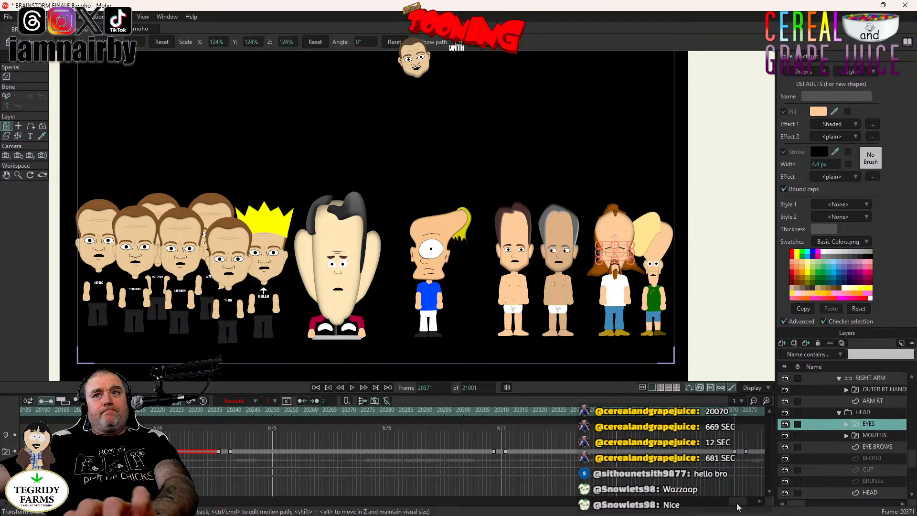
- Keyframe the bearded man's HEAD layer at frame 20176 and tilt it to -3.1° at frame 20179
drag(738, 503, 736, 504)
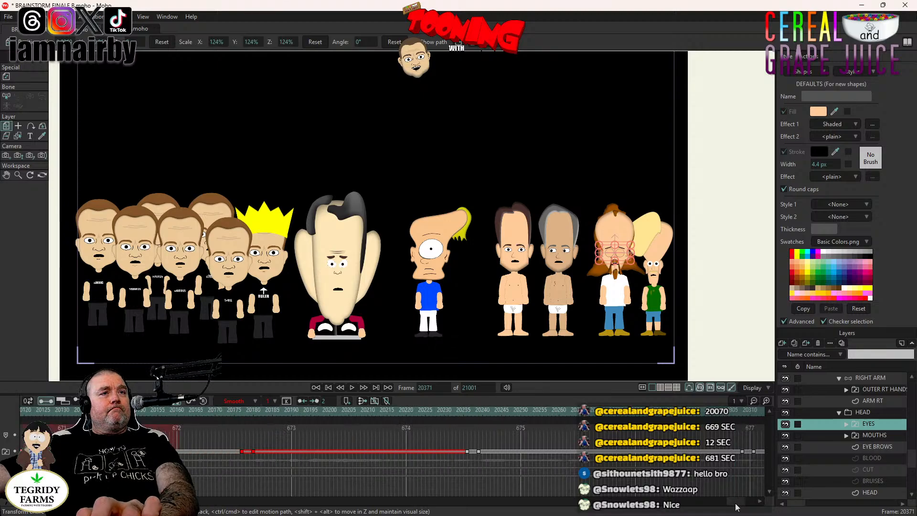
click(239, 409)
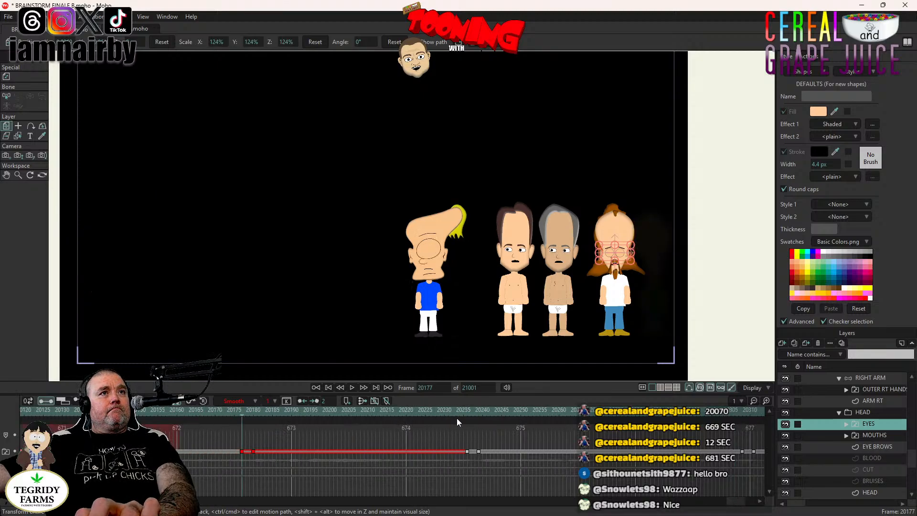
click(860, 413)
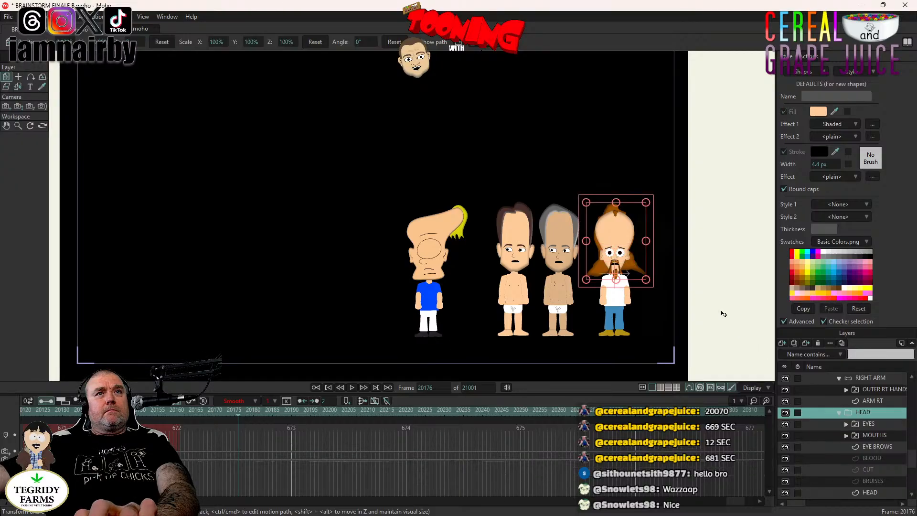
scroll(656, 283, up, 3)
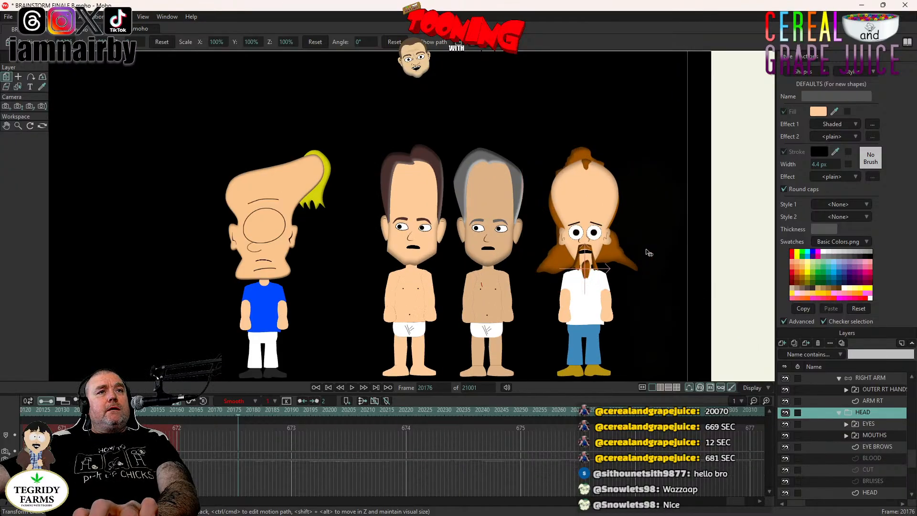
key(ctrl+Right)
key(ctrl+Right)
key(ctrl+Right)
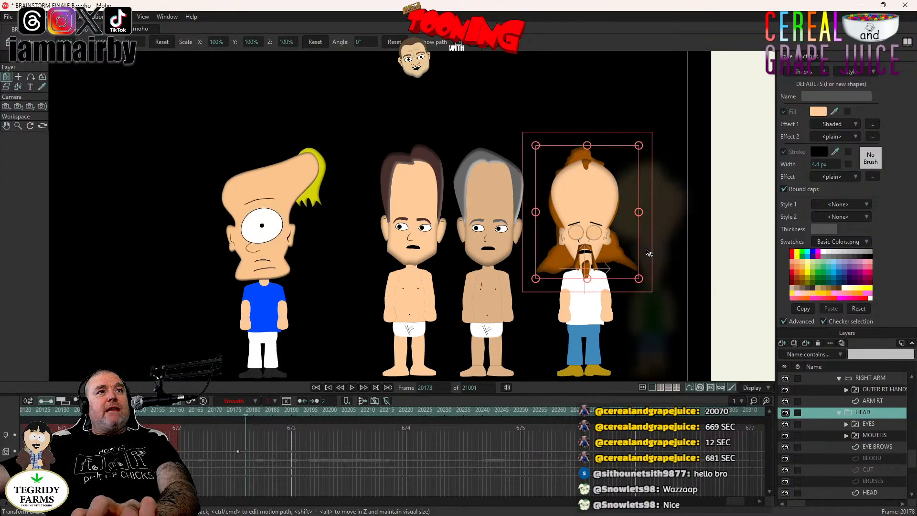
drag(649, 251, 647, 255)
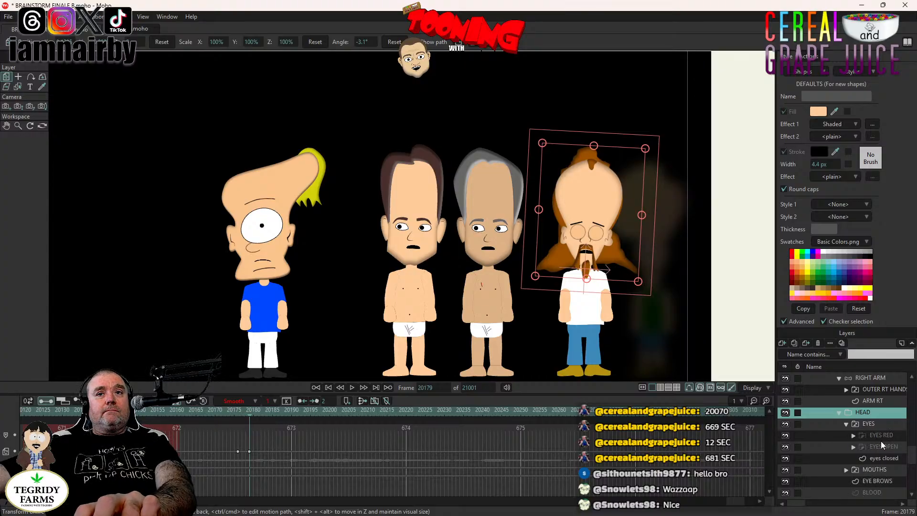
- Shift the bearded man's BALLS pupils toward the older man beside him at frame 20179, with Step interpolation on the keyframes
click(882, 446)
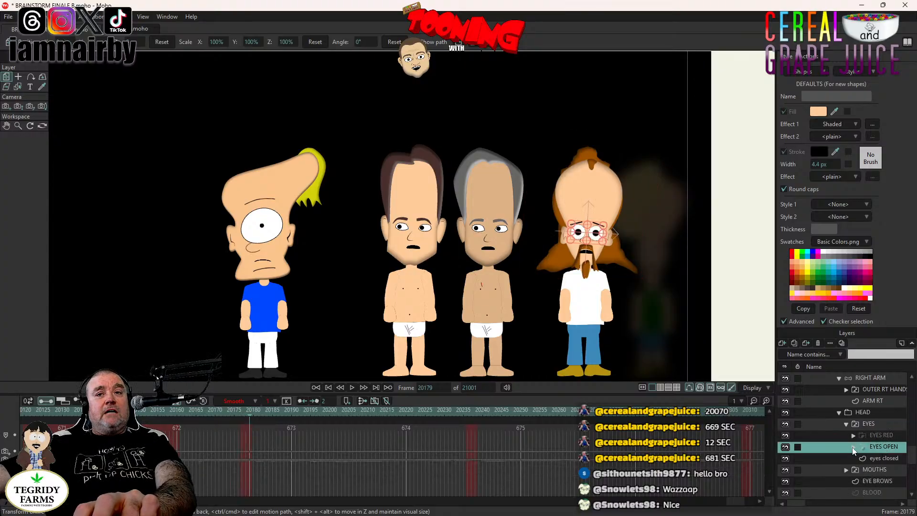
click(854, 448)
click(884, 459)
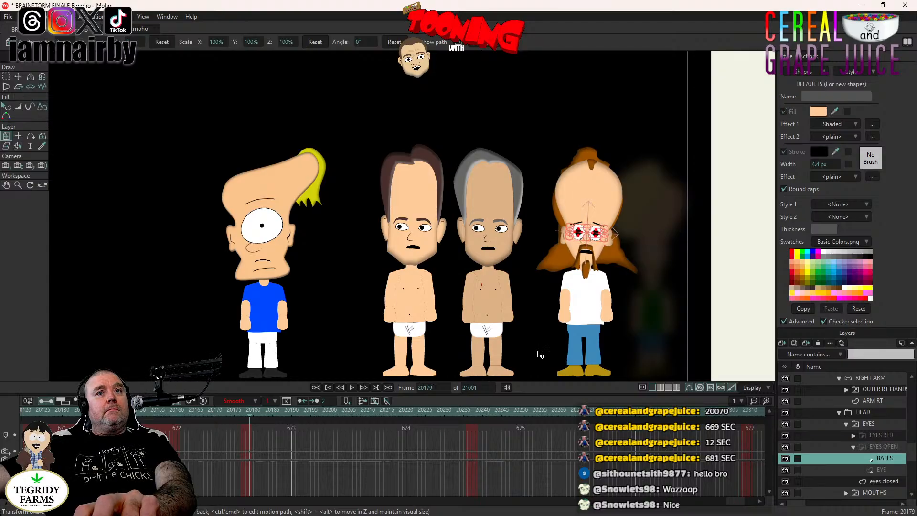
scroll(565, 334, up, 8)
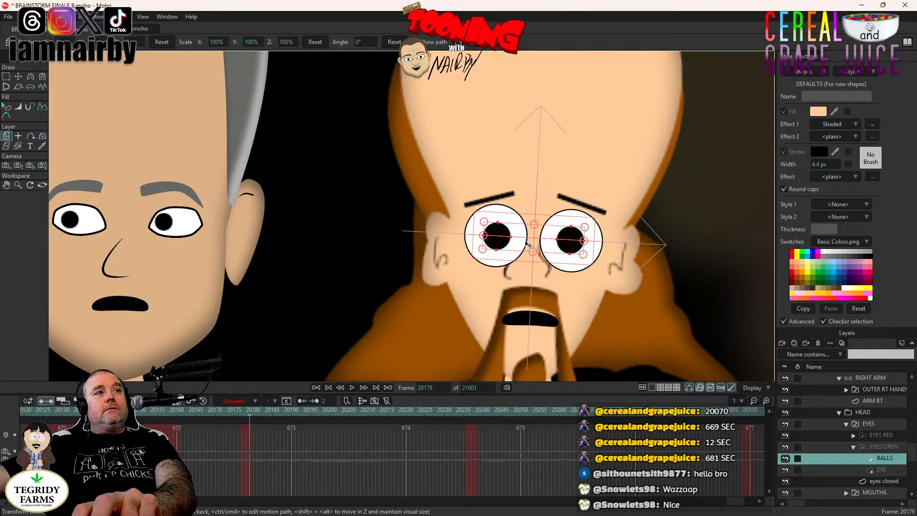
drag(526, 242, 526, 243)
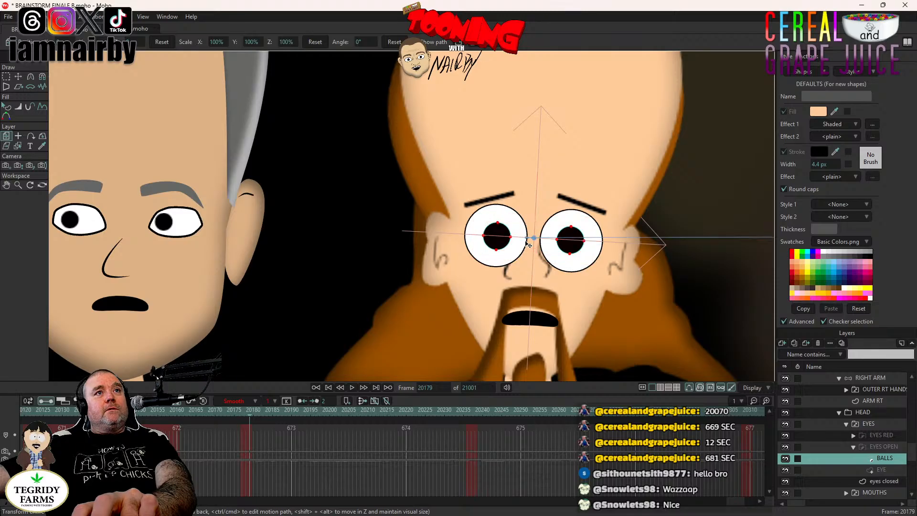
right_click(249, 451)
click(268, 406)
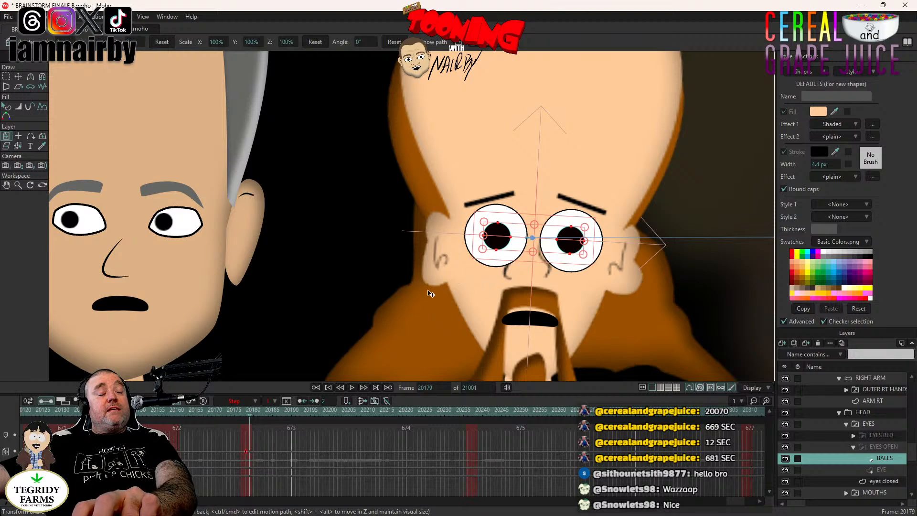
drag(431, 294, 415, 295)
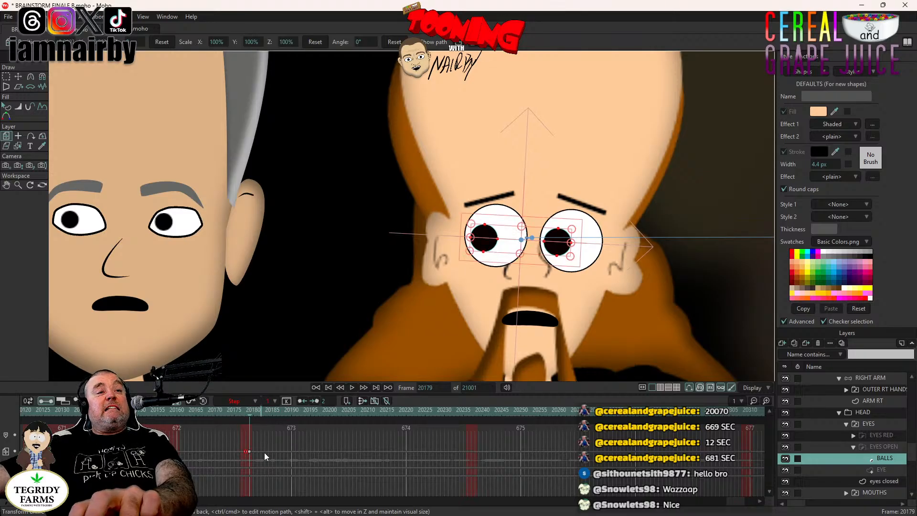
right_click(249, 452)
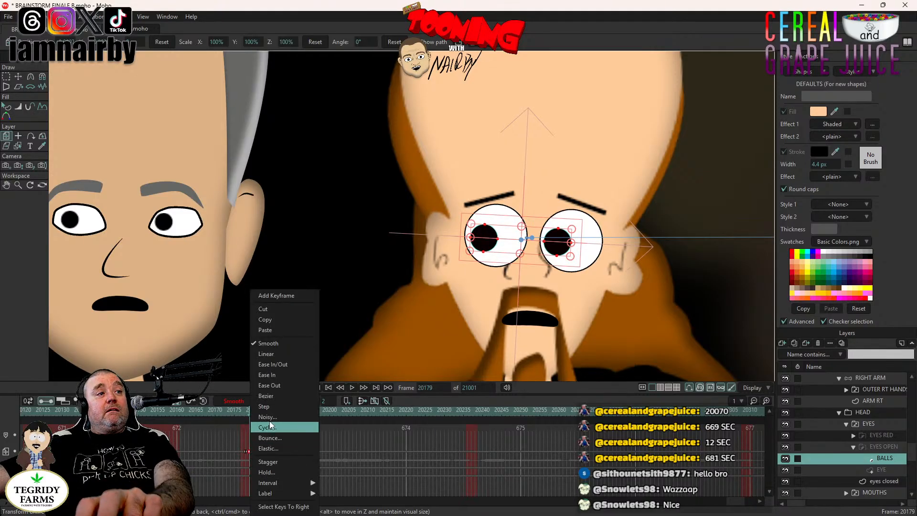
click(268, 407)
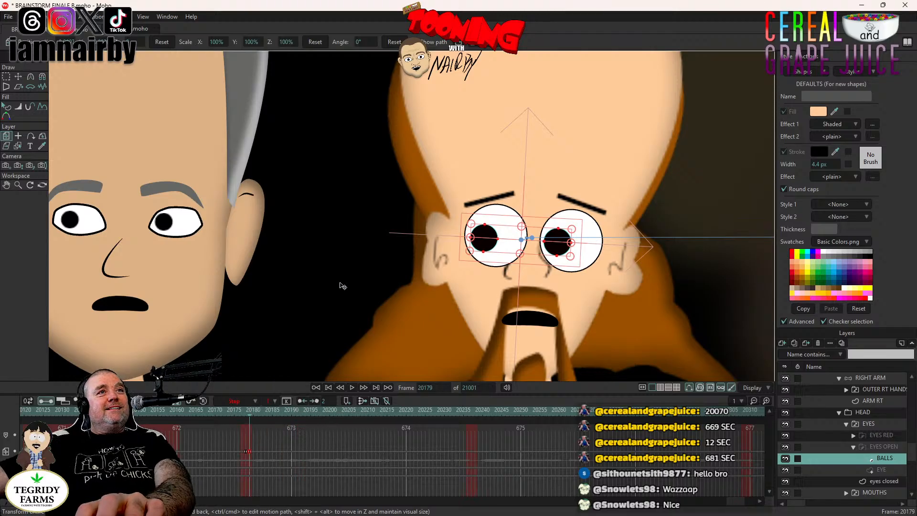
scroll(374, 342, down, 3)
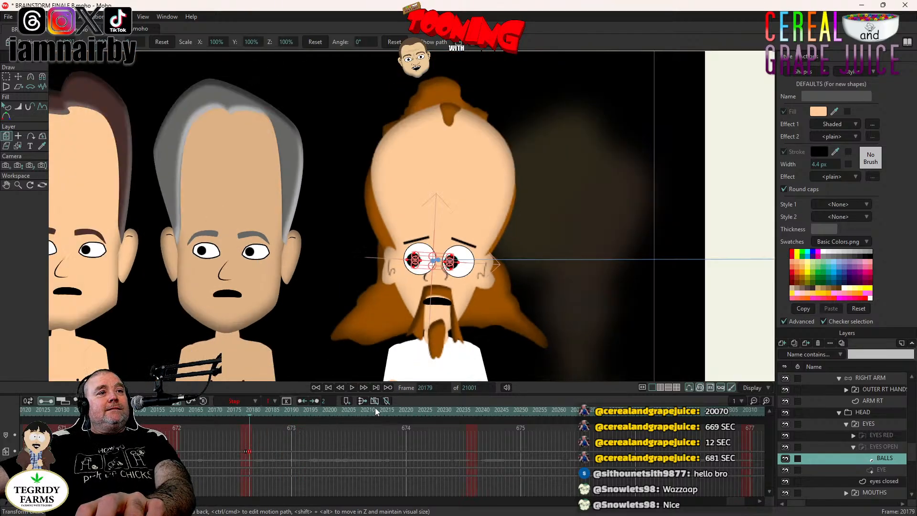
- Keyframe the bearded man's HEAD layer at frame 20235 and rotate it back upright at frame 20239
click(320, 409)
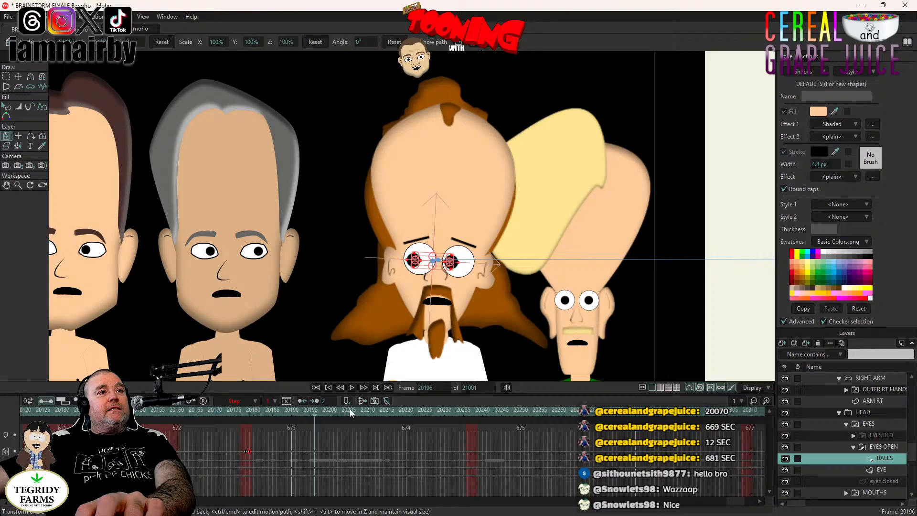
click(349, 410)
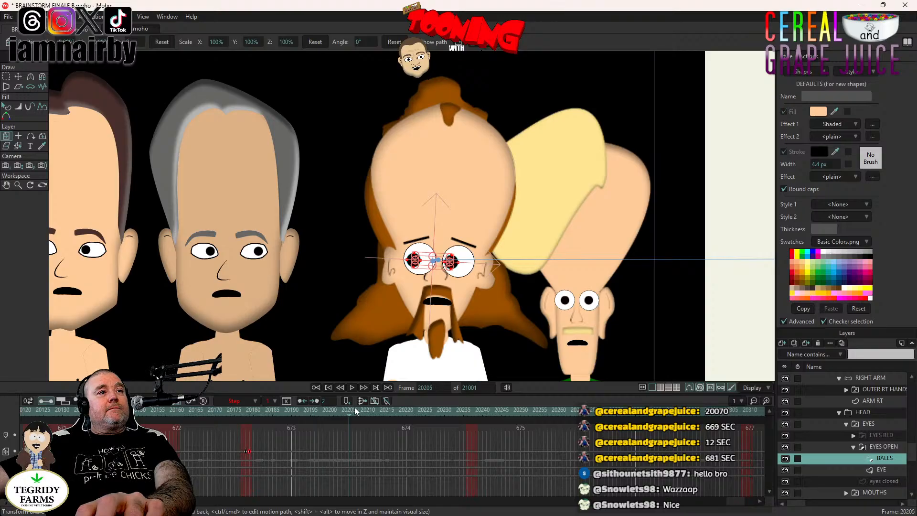
click(465, 411)
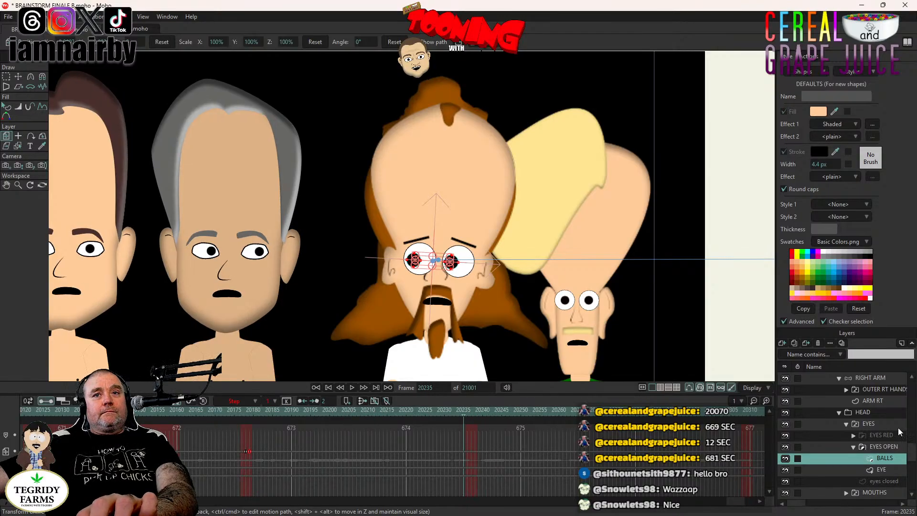
click(874, 415)
drag(580, 275, 580, 275)
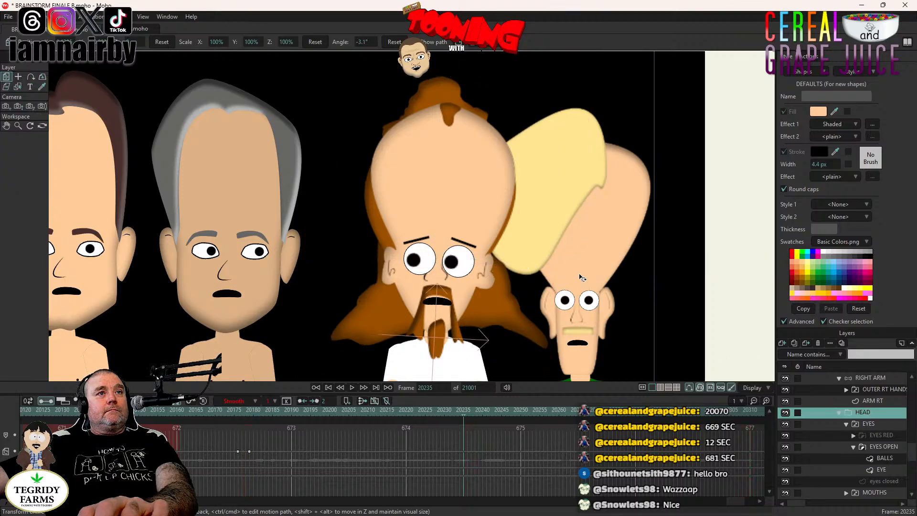
key(Right)
key(Right)
key(Right)
key(Right)
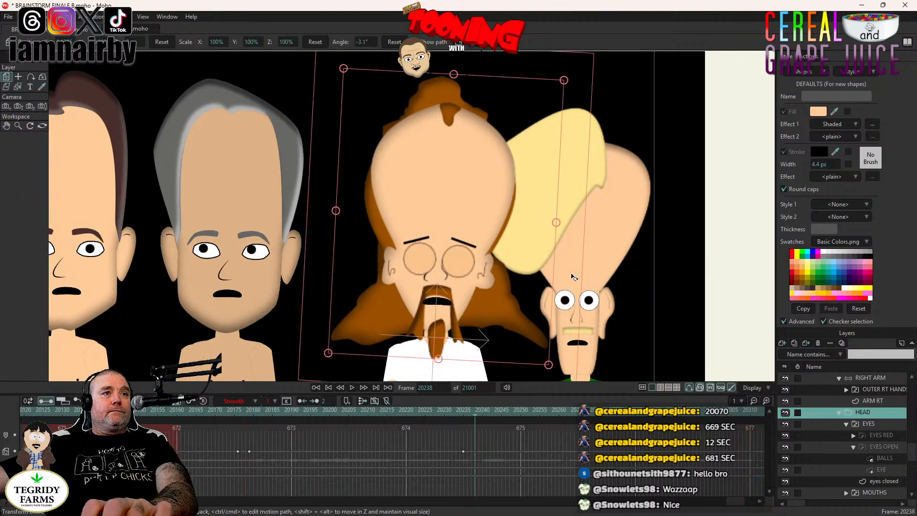
drag(573, 276, 573, 270)
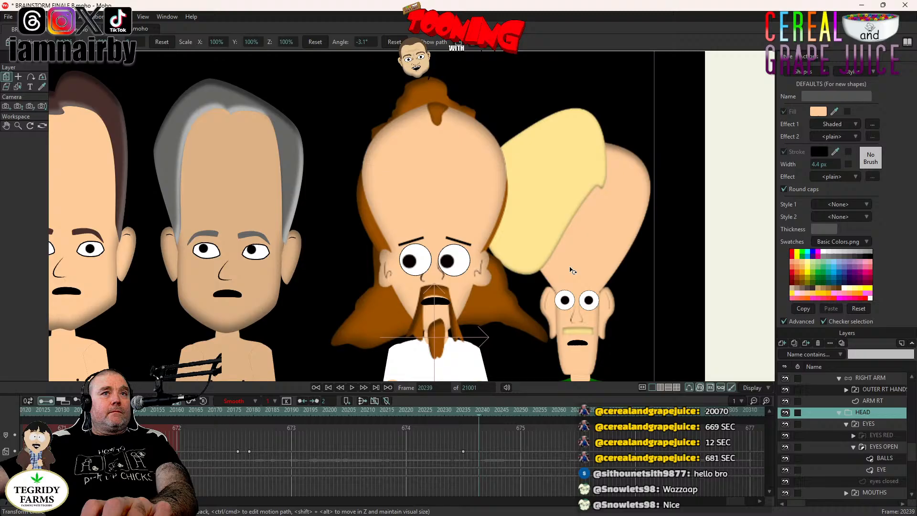
- Move the bearded man's BALLS pupils back near the centre of his eyes at frame 20239 and set the keyframe to Step interpolation
click(890, 460)
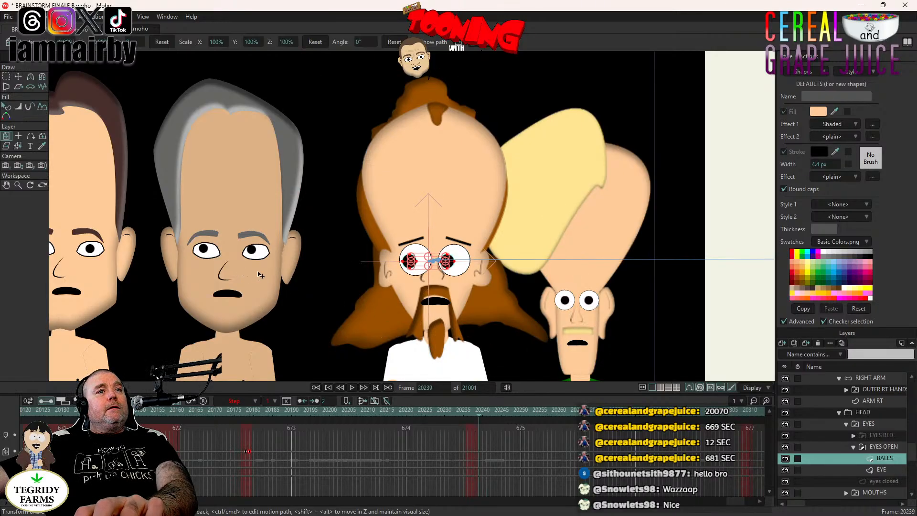
drag(325, 299, 336, 301)
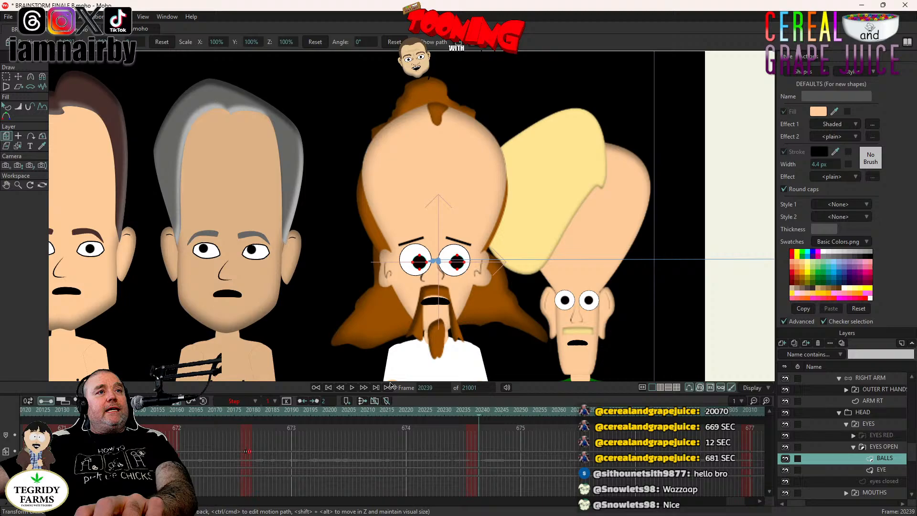
right_click(478, 450)
click(498, 414)
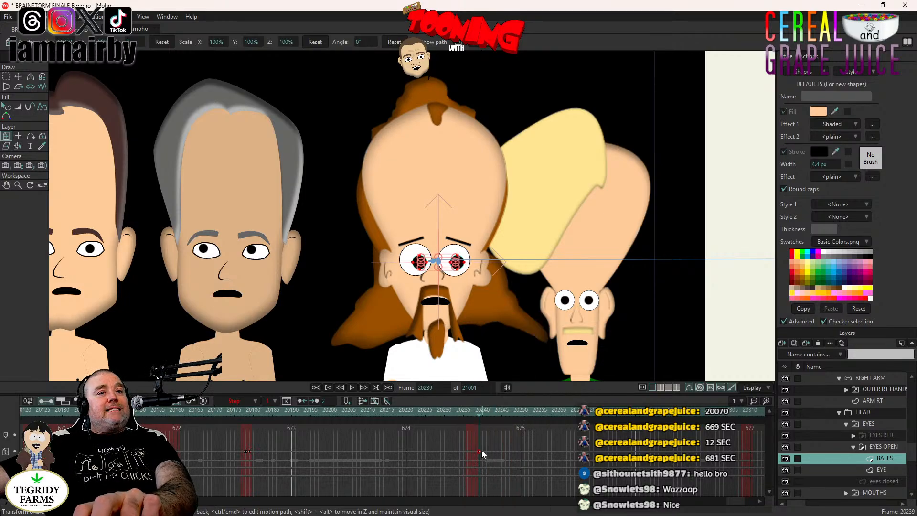
scroll(433, 281, down, 3)
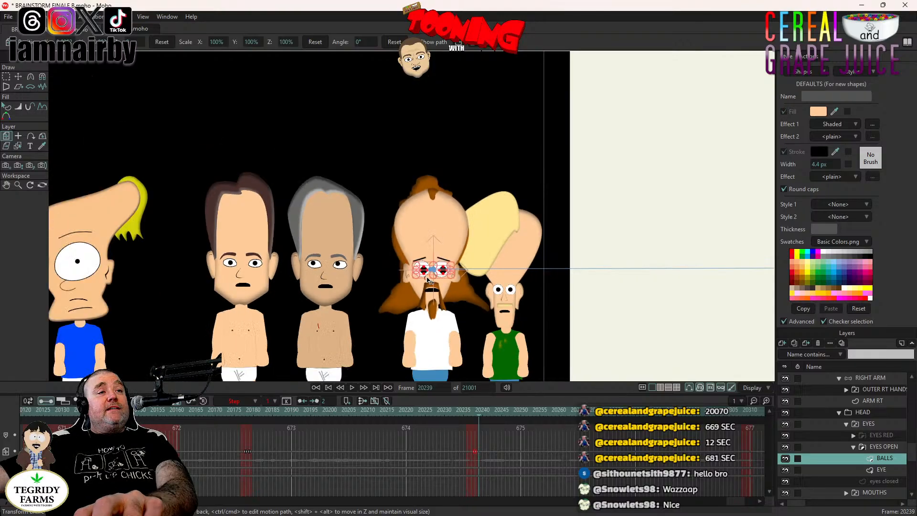
scroll(469, 281, down, 1)
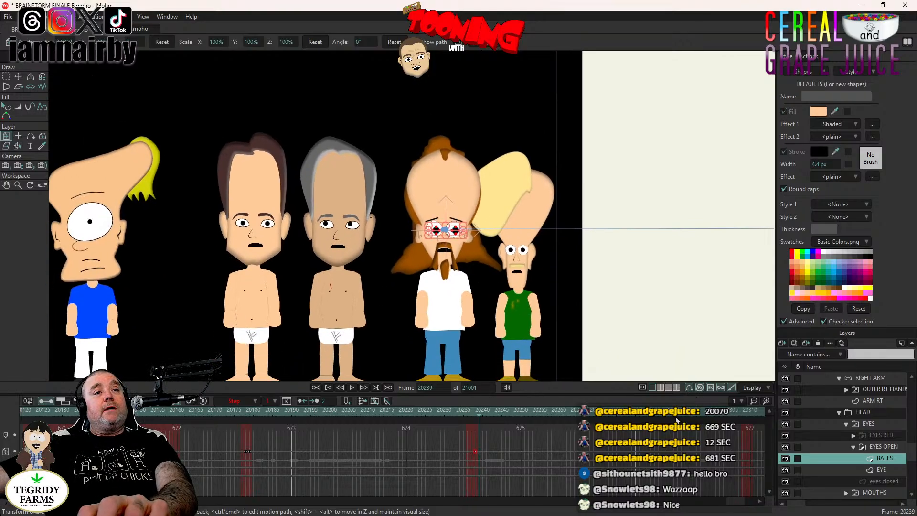
- Keyframe the bearded man's HEAD layer at frame 20273 and tilt it to -2.3° at frame 20277
click(610, 412)
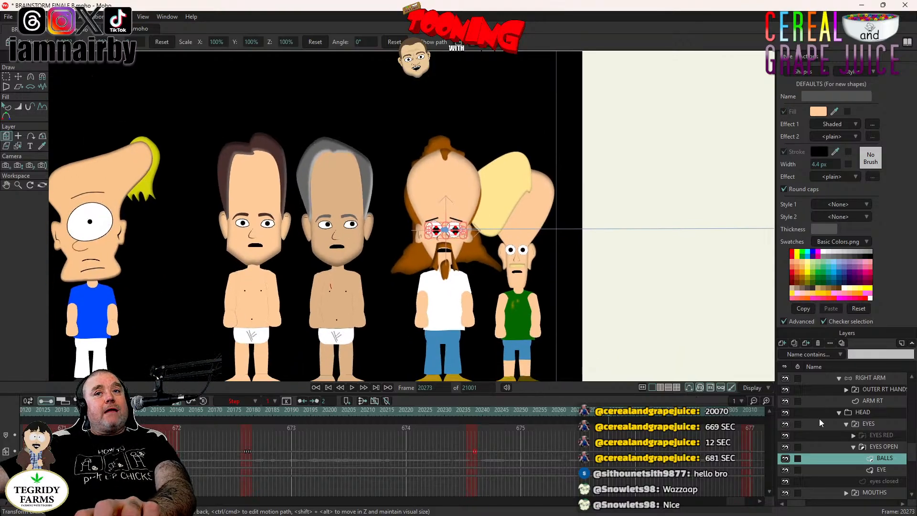
click(869, 413)
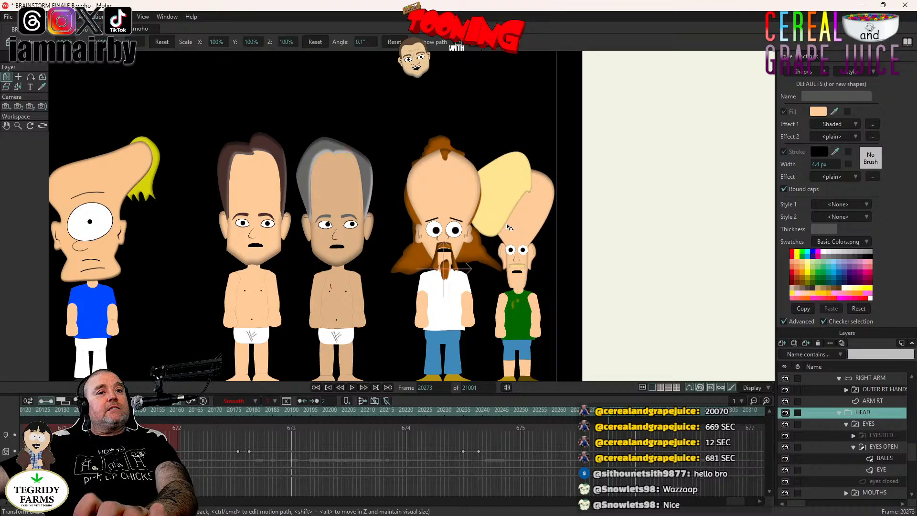
key(ctrl+Right)
key(ctrl+Right)
key(ctrl+Right)
key(ctrl+Right)
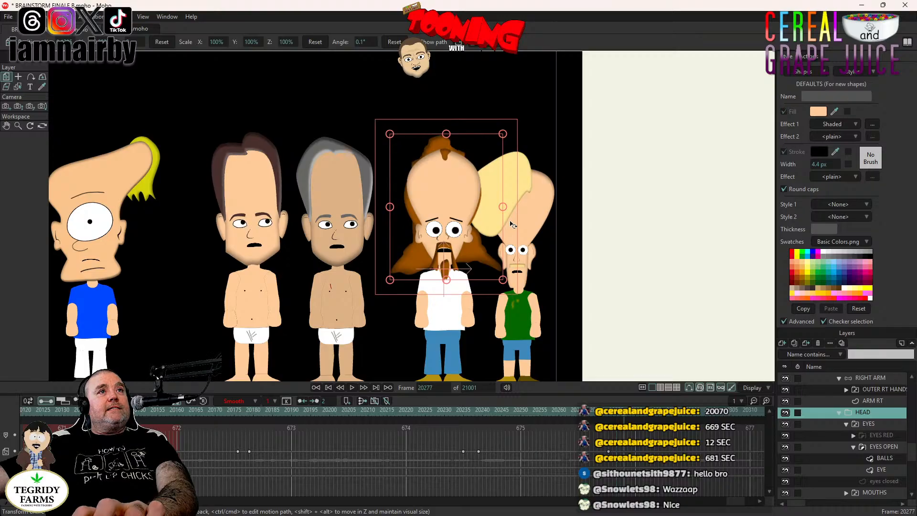
drag(515, 220, 515, 223)
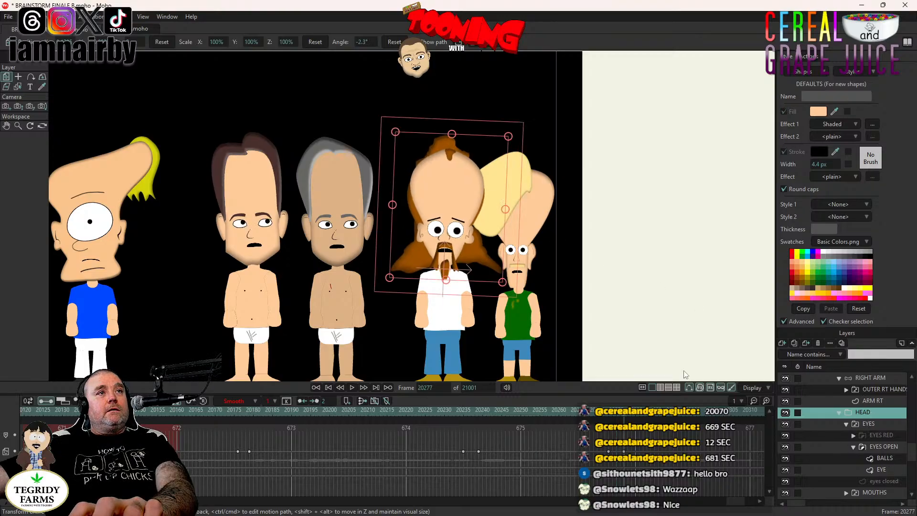
- Shift the bearded man's BALLS pupils up toward the older man at frame 20277 and set the keyframe to Step interpolation
ctrl+alt+click(417, 287)
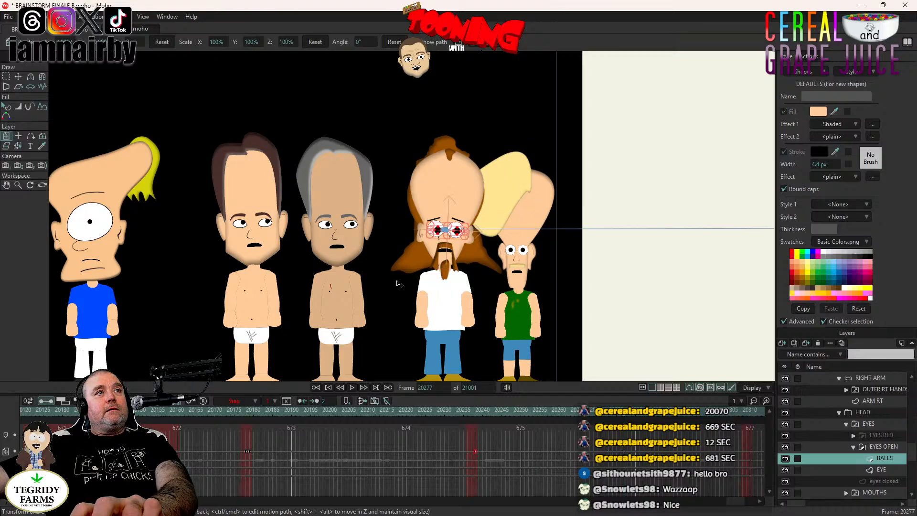
drag(327, 258, 323, 257)
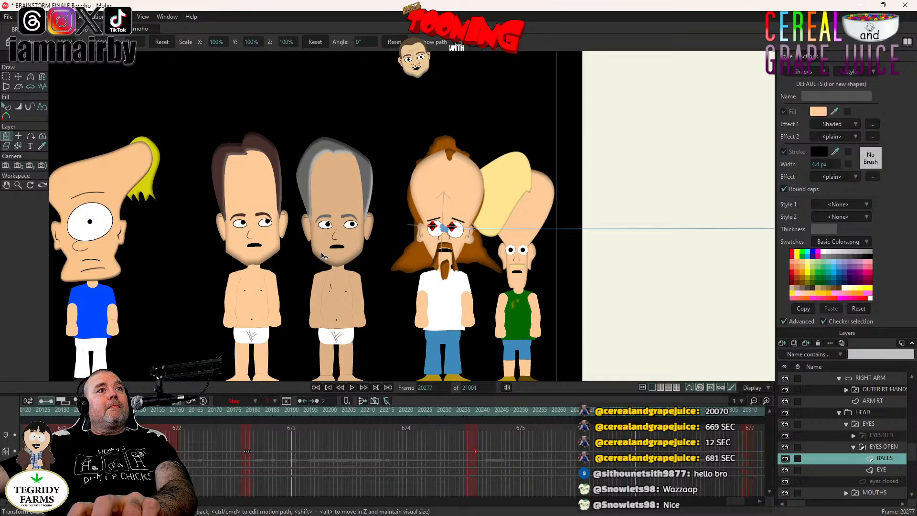
drag(323, 257, 322, 257)
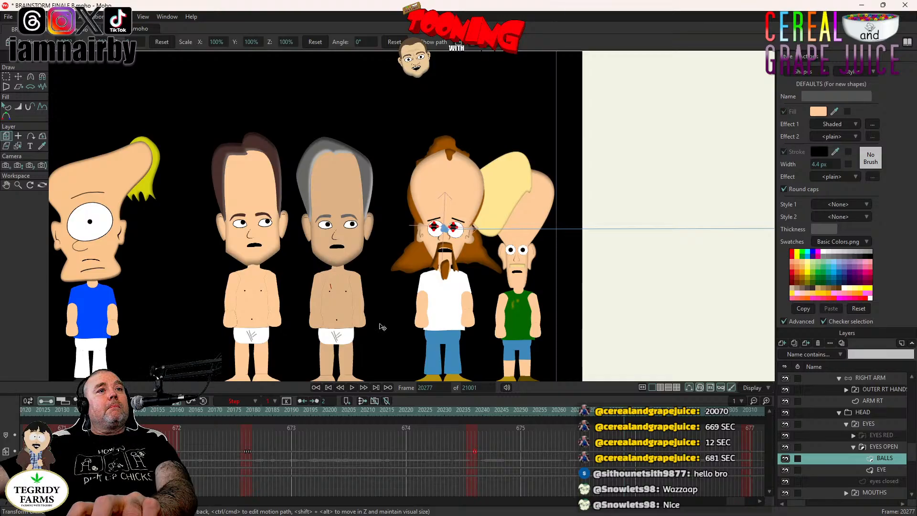
right_click(623, 452)
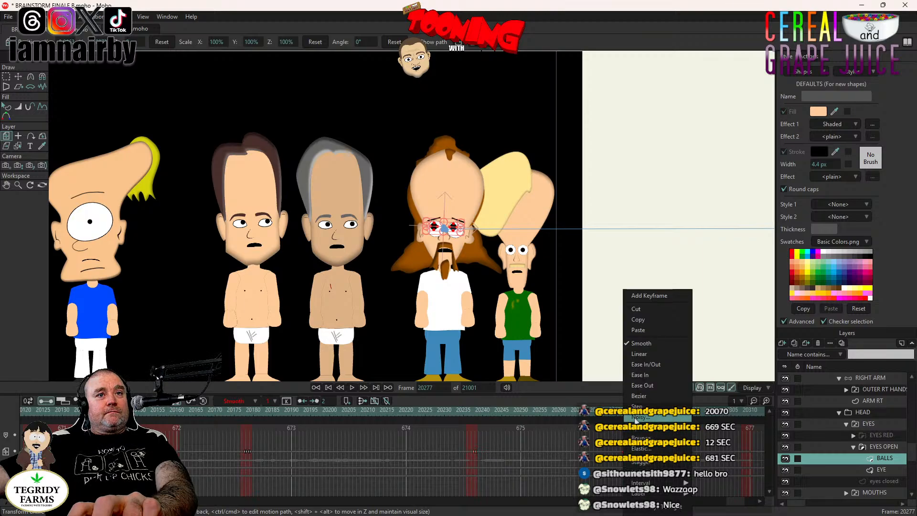
click(741, 422)
- Keyframe the bearded man's HEAD layer at frame 20307 and tilt it further to -3.7° at frame 20311
click(741, 413)
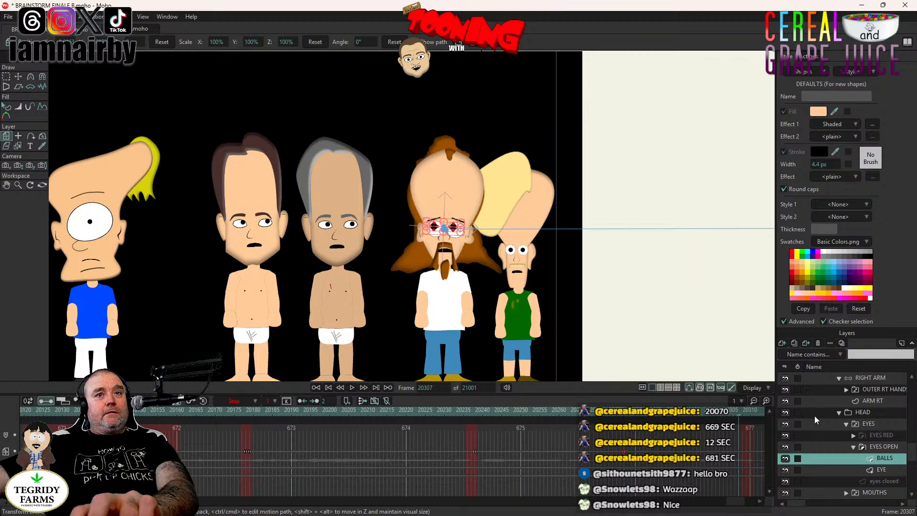
click(873, 413)
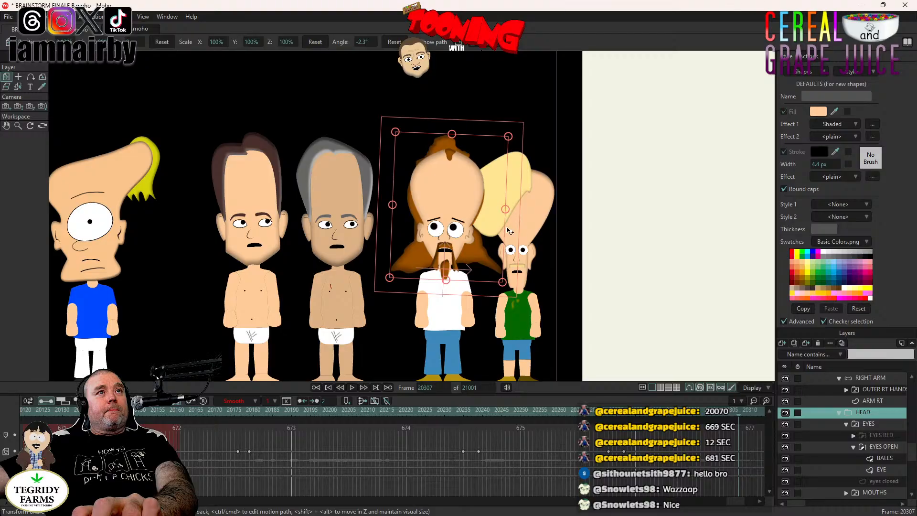
drag(509, 227, 509, 227)
key(Right)
key(Right)
key(Right)
key(Right)
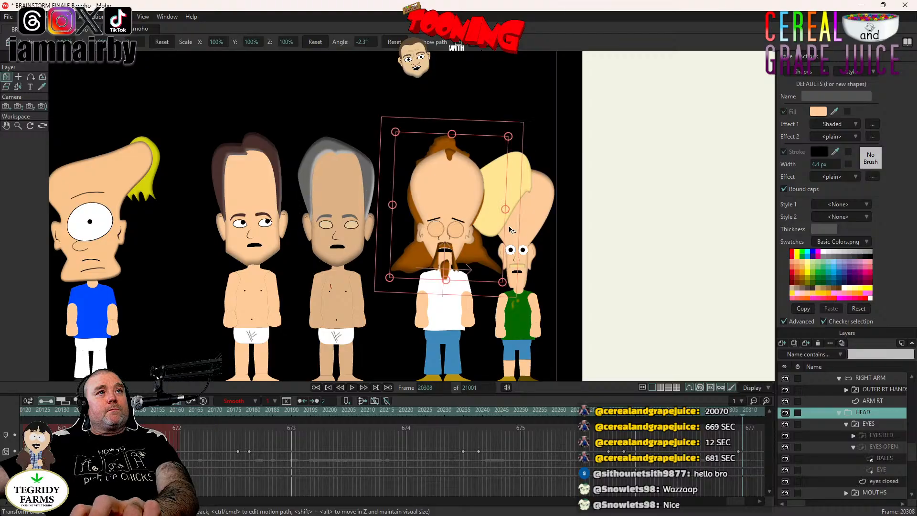
drag(509, 229, 509, 232)
- Nudge the bearded man's BALLS pupils slightly further toward the older man at frame 20311, with Step interpolation on the keyframe
click(884, 459)
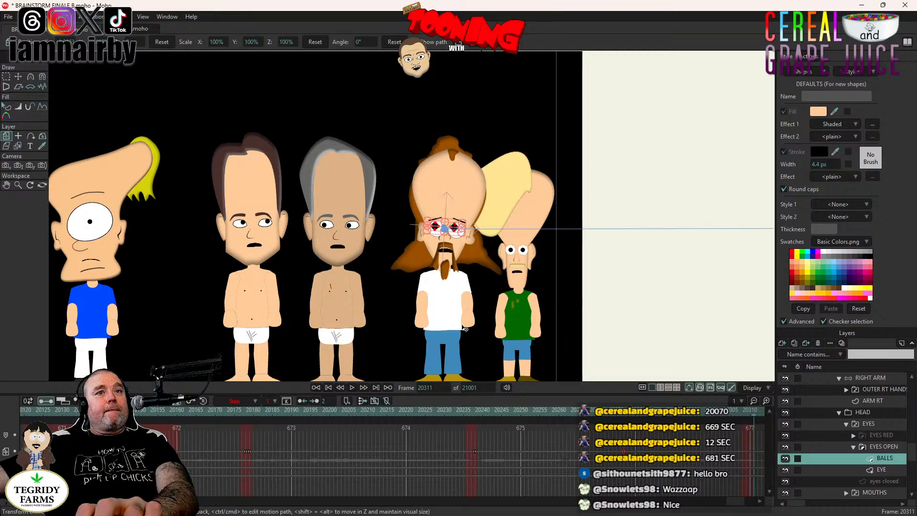
drag(390, 314, 389, 315)
right_click(753, 452)
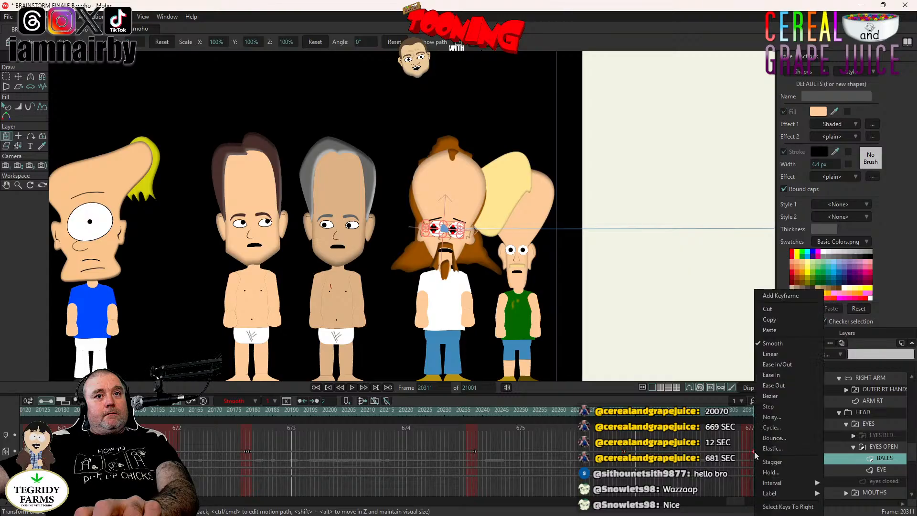
key(Return)
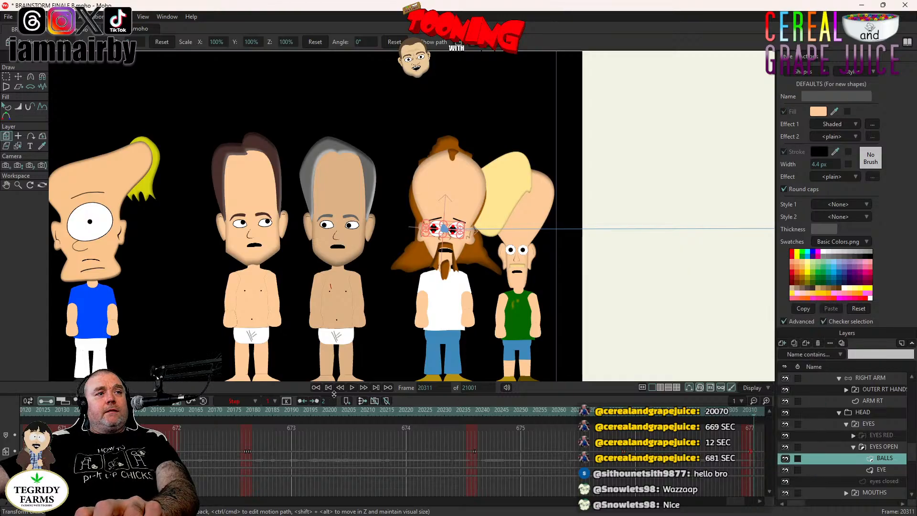
- Keyframe the bearded man's HEAD layer at frame 20339 and rotate it back to 0.1° at frame 20343
click(351, 387)
click(352, 387)
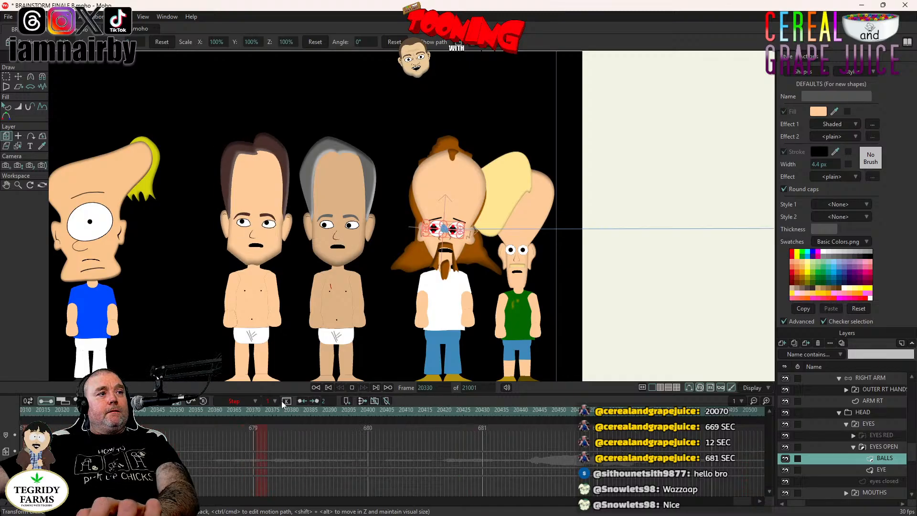
click(254, 409)
click(136, 410)
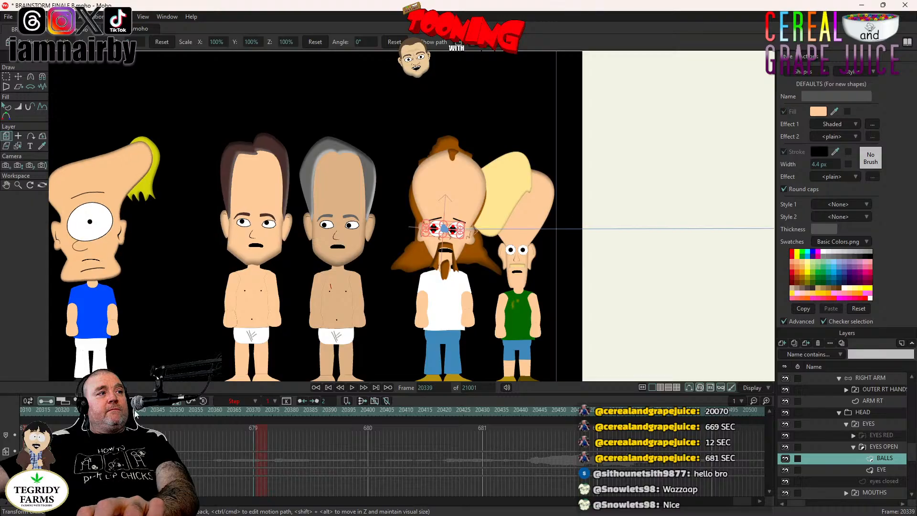
click(858, 412)
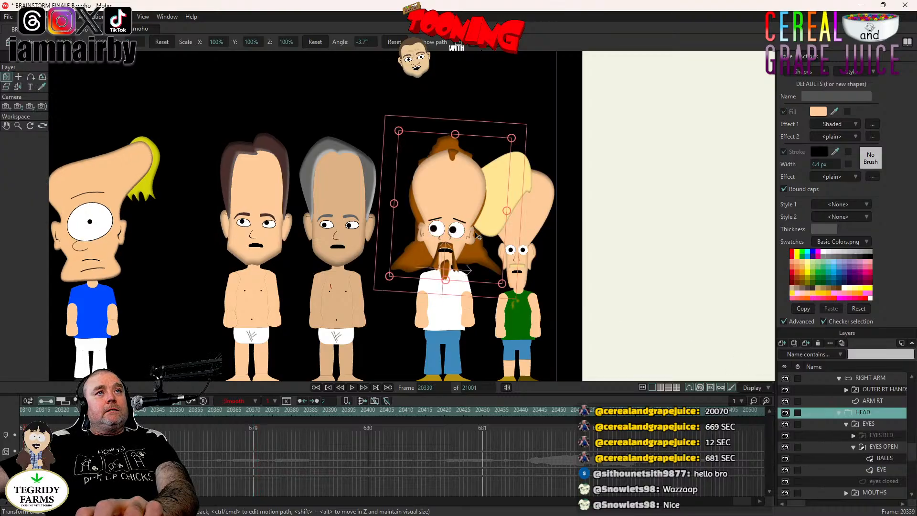
key(Right)
key(Right)
key(Right)
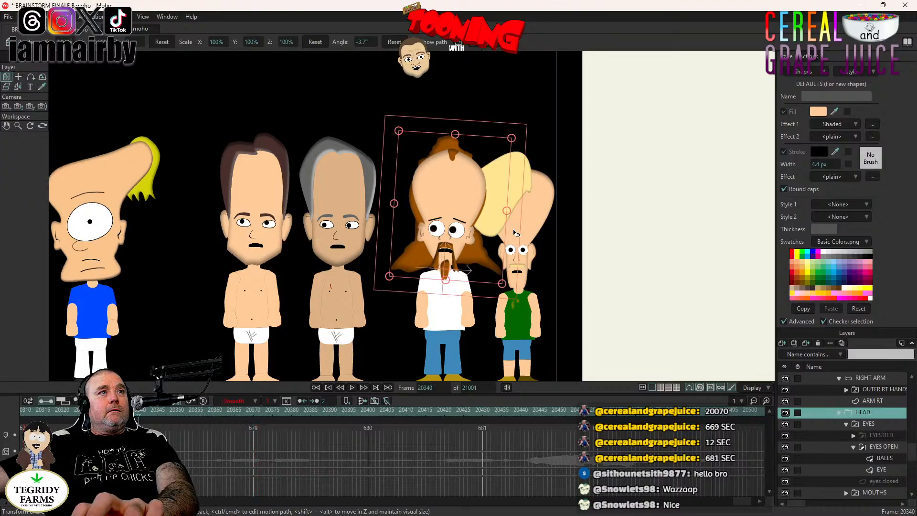
drag(516, 233, 517, 229)
- Return the bearded man's BALLS pupils near the centre of his eyes at frame 20343, using Step interpolation
click(860, 458)
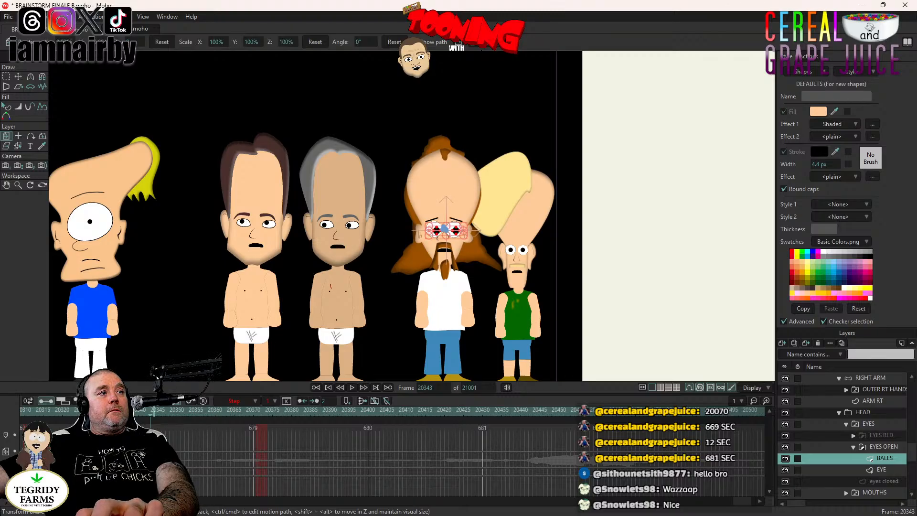
click(235, 401)
click(162, 293)
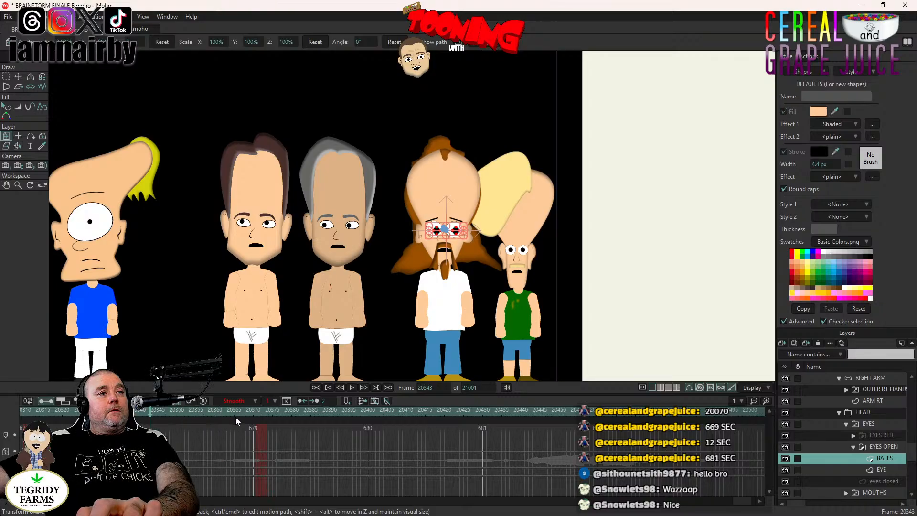
- Keyframe the bearded man's HEAD layer at frame 20370 and tilt it slightly toward the blond character at frame 20374
click(254, 411)
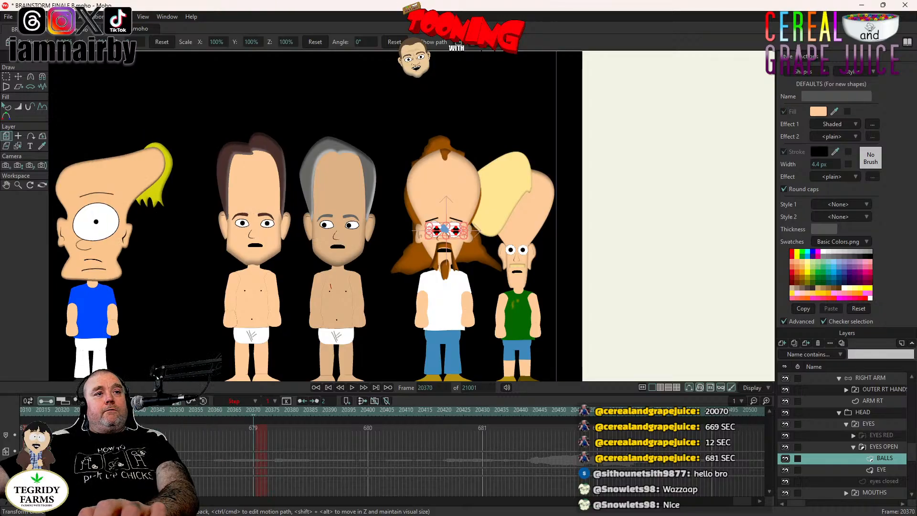
click(876, 413)
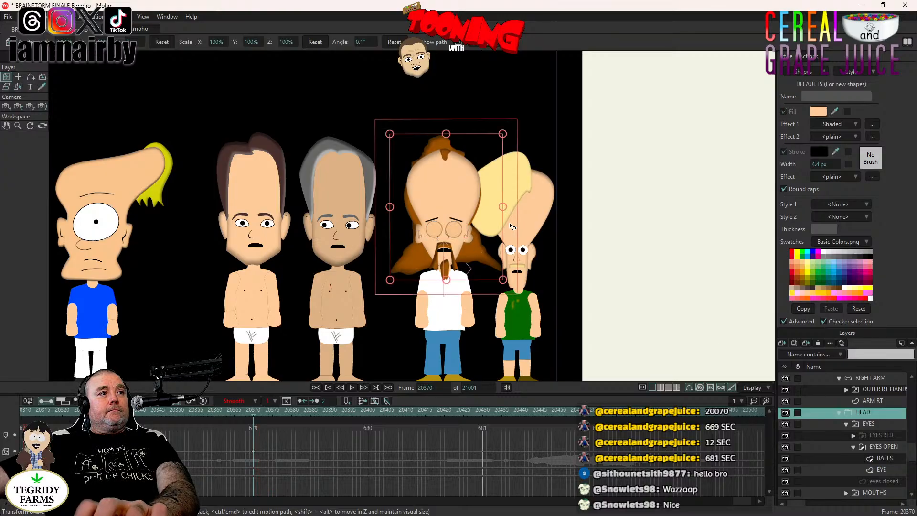
key(ctrl+Right)
key(ctrl+Right)
key(ctrl+Right)
key(ctrl+Right)
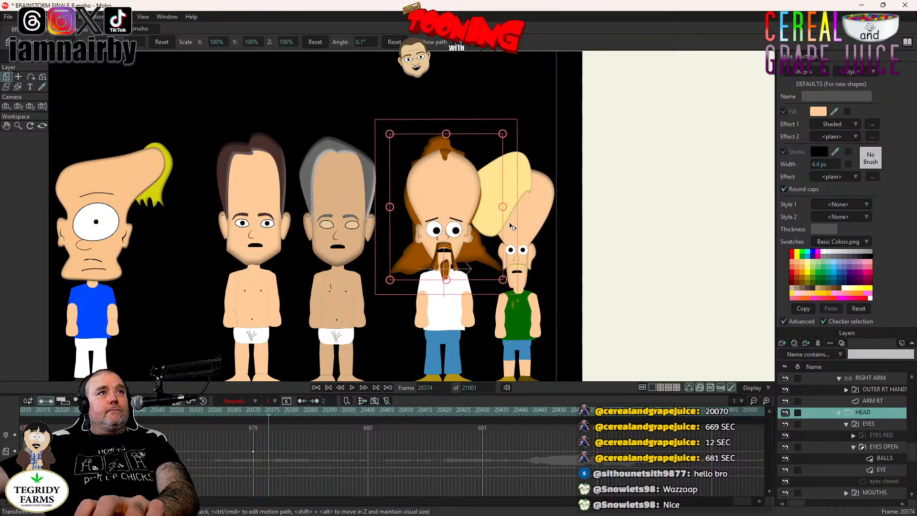
drag(512, 227, 511, 229)
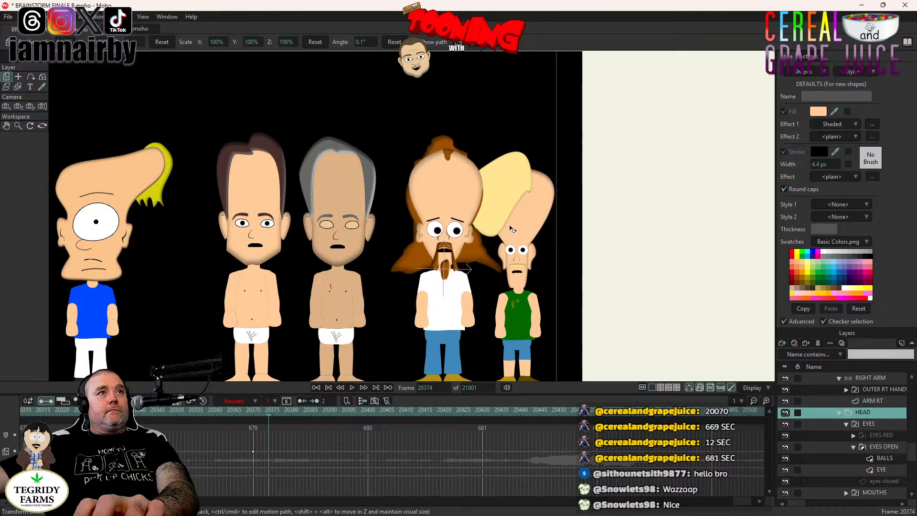
- Reset the position of the bearded man's BALLS pupils at frame 20374 with Step interpolation on the keyframe, and save the project
click(889, 460)
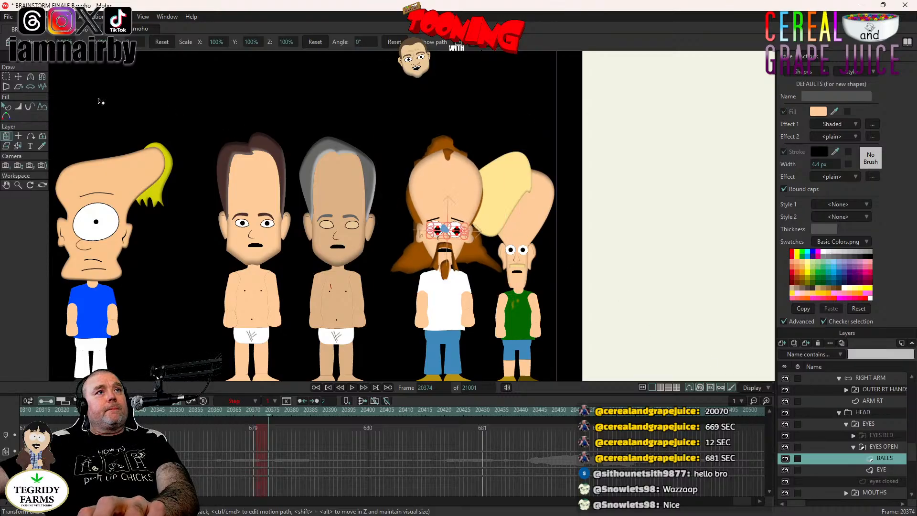
click(162, 43)
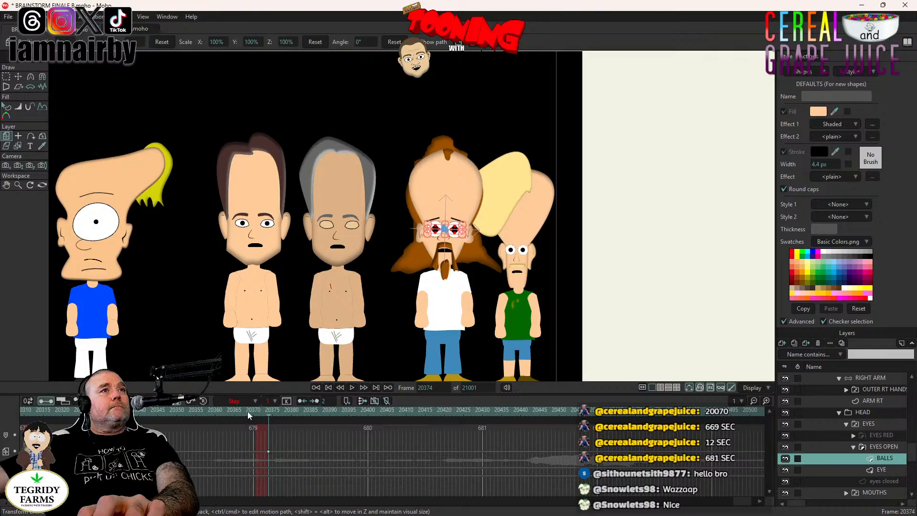
right_click(268, 450)
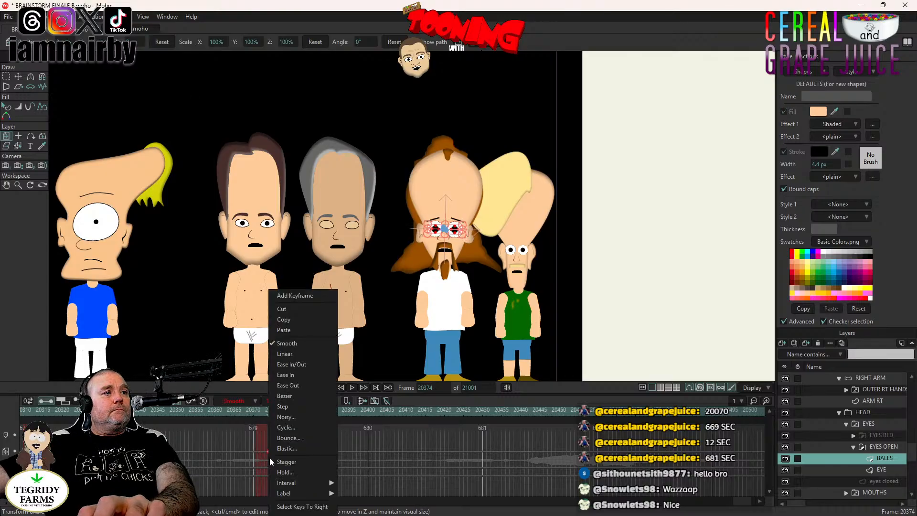
click(282, 406)
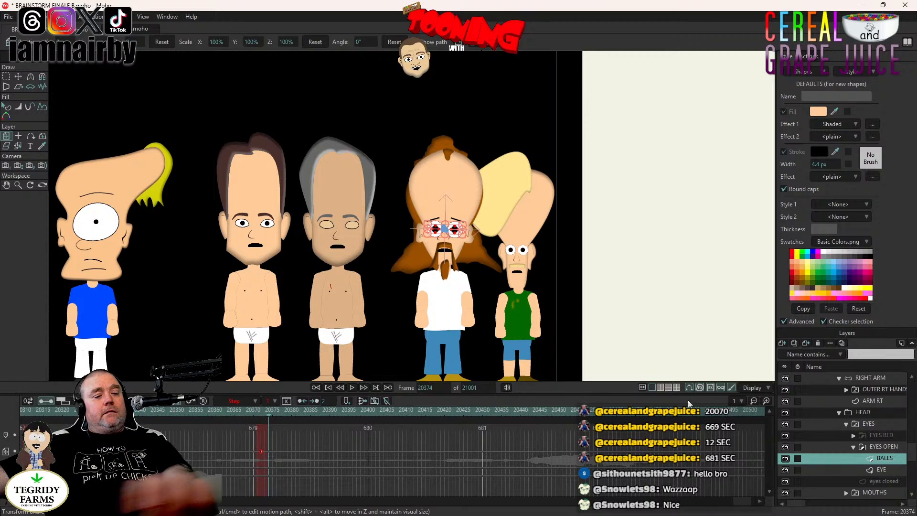
key(ctrl+s)
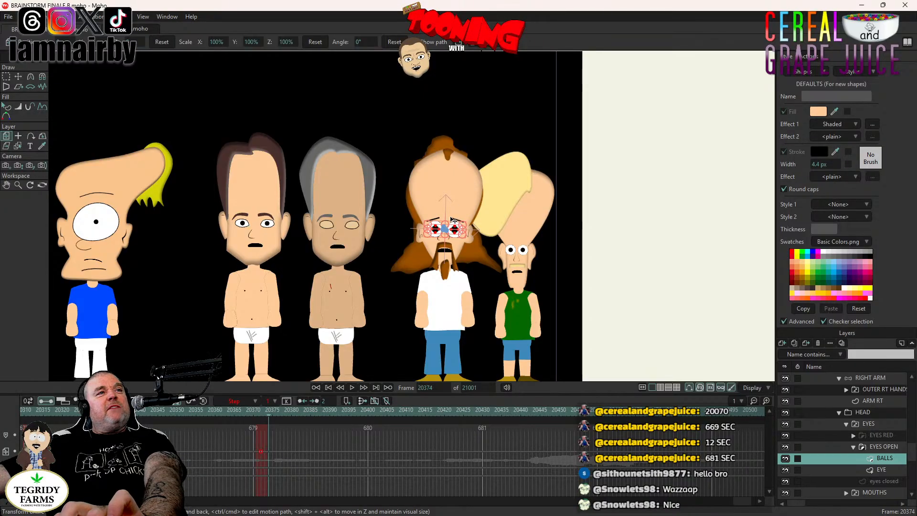
- Collapse the COLTON COCKTON layer group, expand BILLY HILL, and select the EYES layer inside its HEAD group
scroll(463, 225, down, 2)
scroll(457, 210, up, 1)
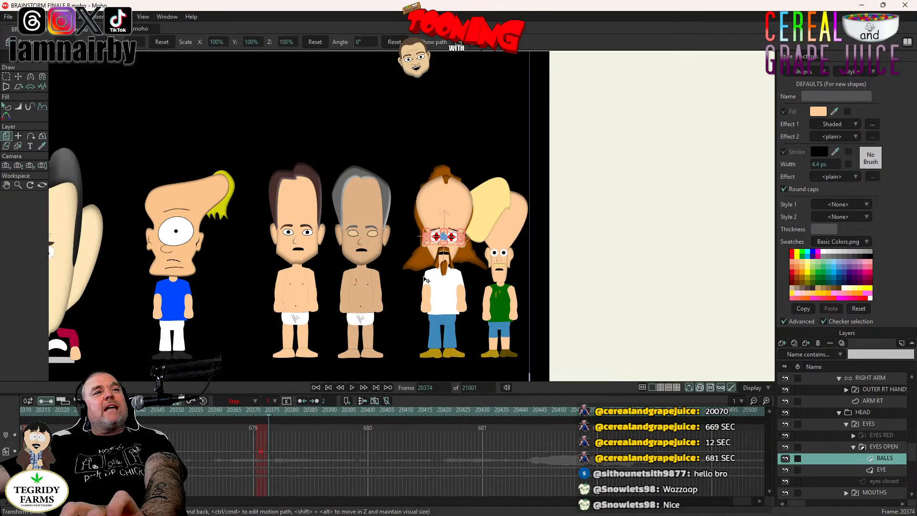
drag(437, 277, 486, 278)
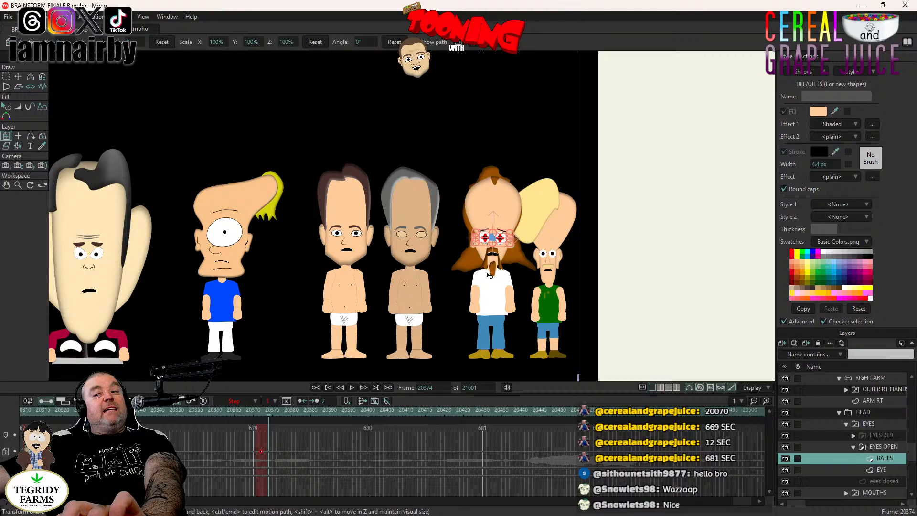
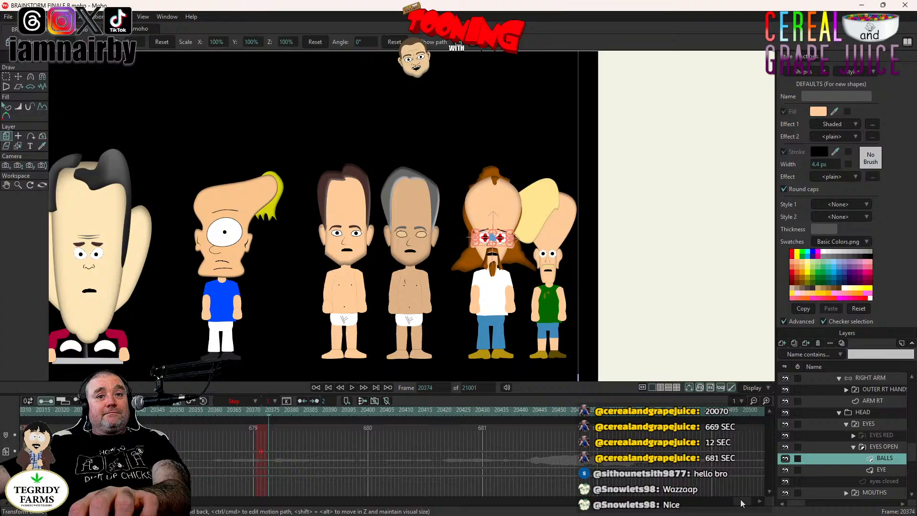
drag(742, 501, 736, 506)
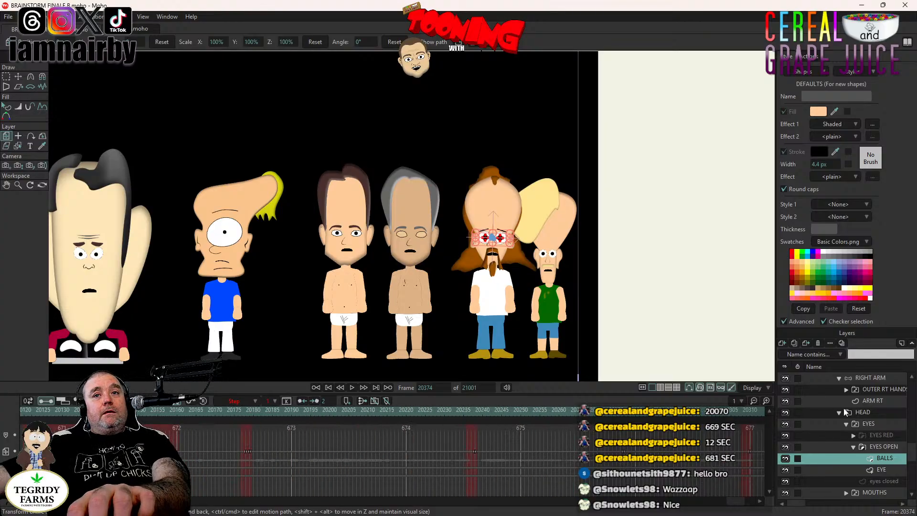
scroll(843, 467, up, 5)
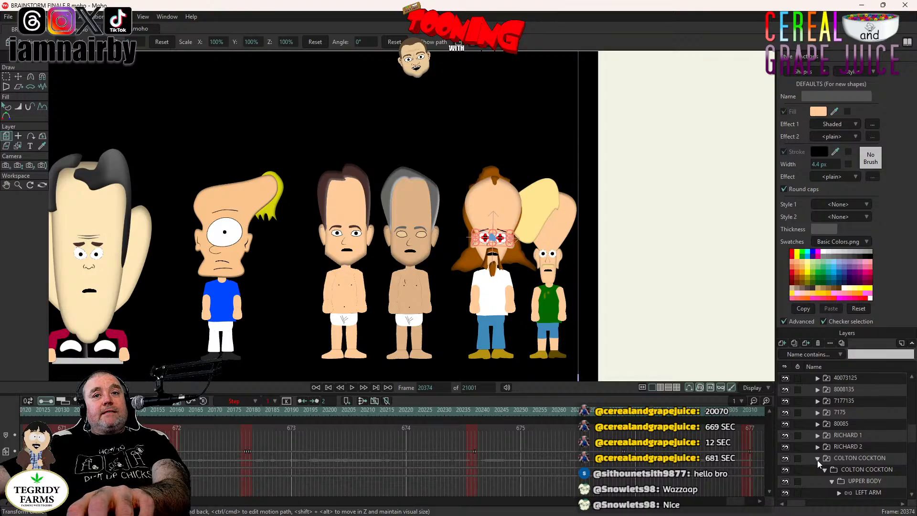
click(817, 460)
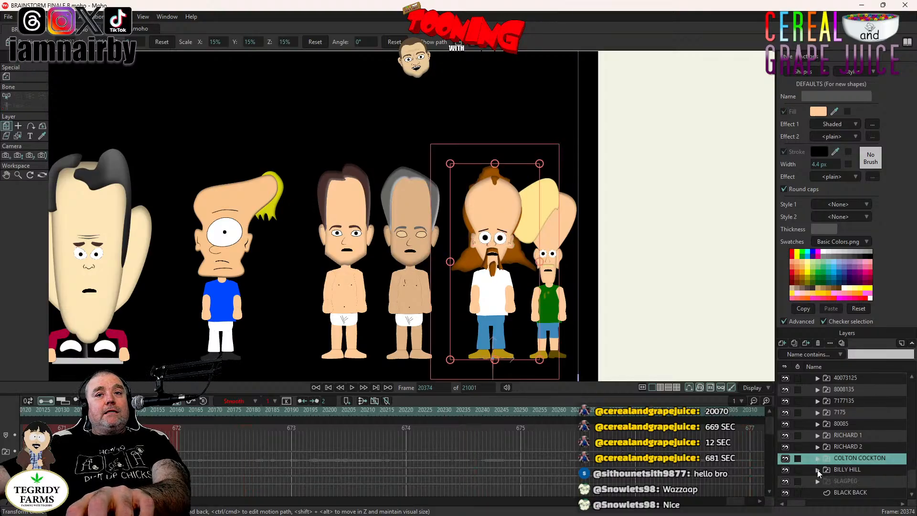
click(818, 469)
scroll(860, 463, down, 2)
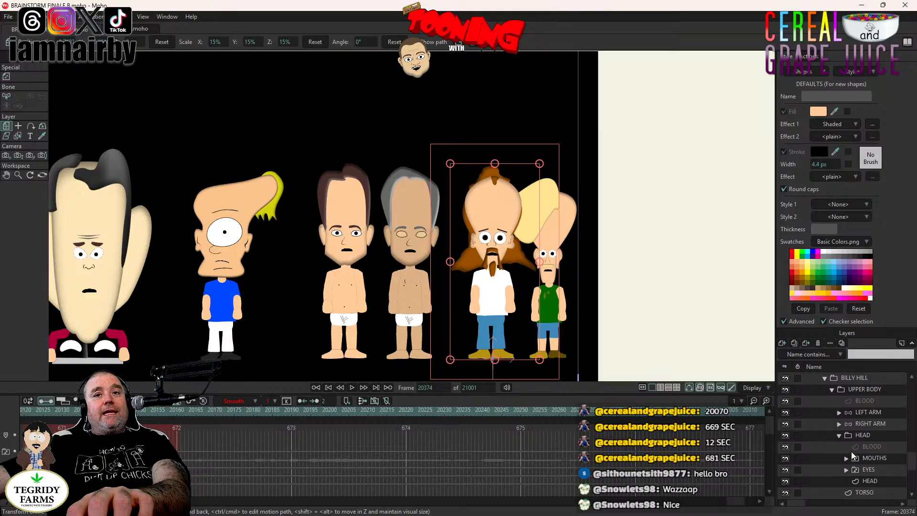
click(868, 470)
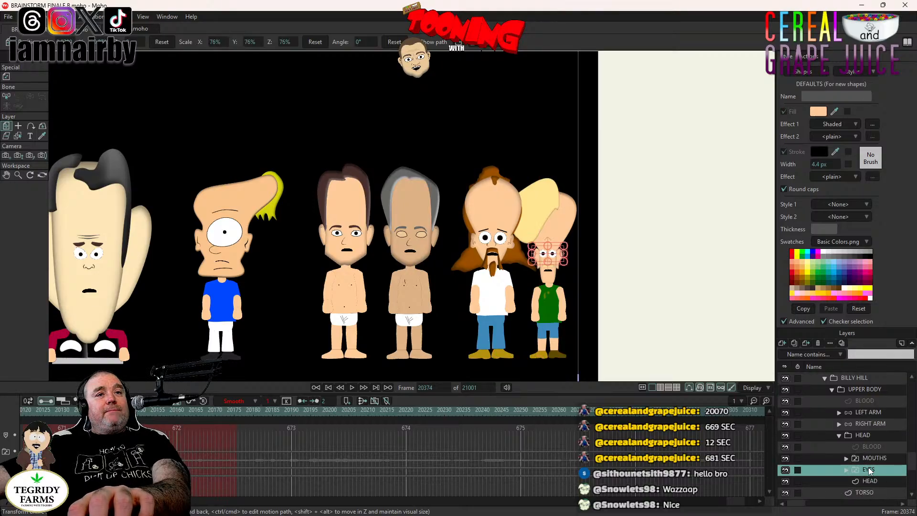
- Create a blink on Billy Hill's EYES layer by switching to eyes closed at frame 20194 and back to EYES OPEN at 20197
click(307, 410)
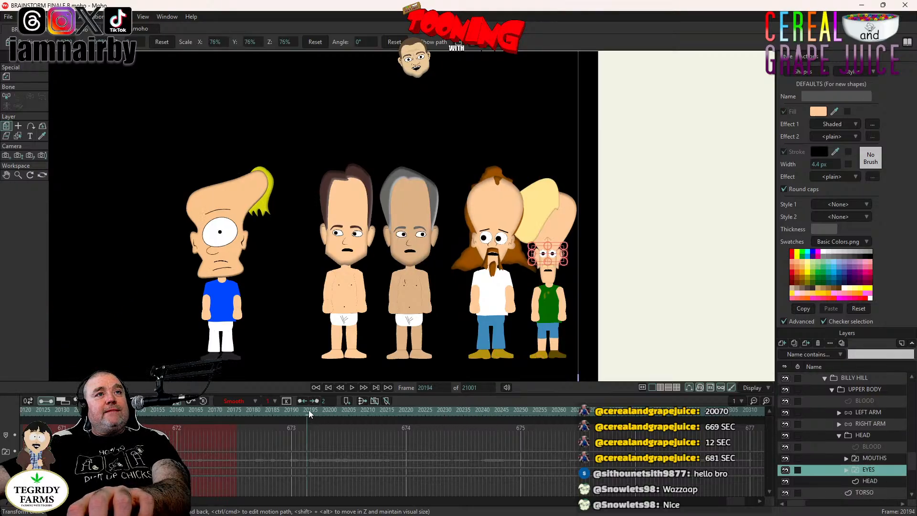
right_click(867, 468)
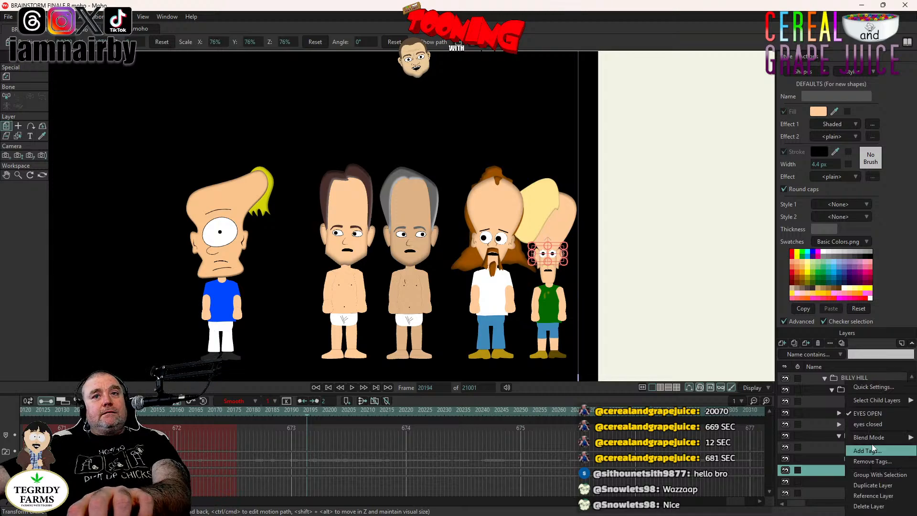
click(873, 424)
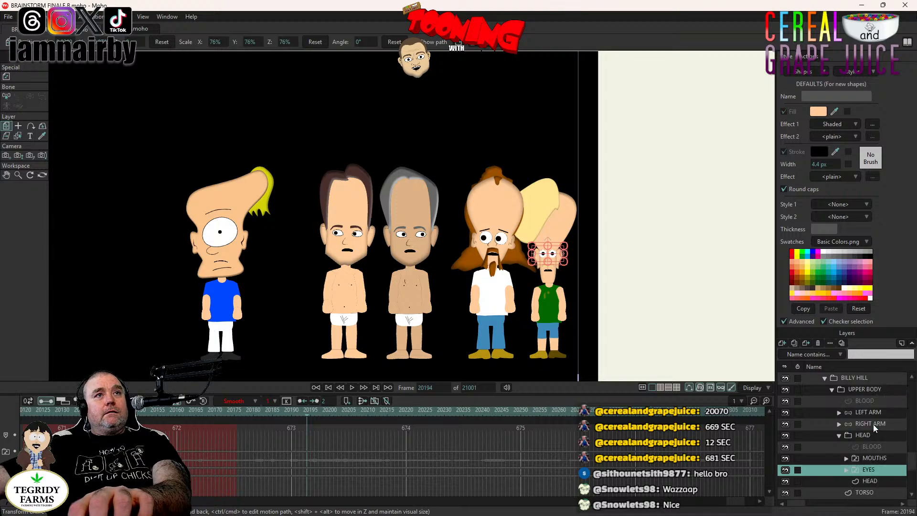
key(Right)
key(Right)
key(Right)
right_click(873, 473)
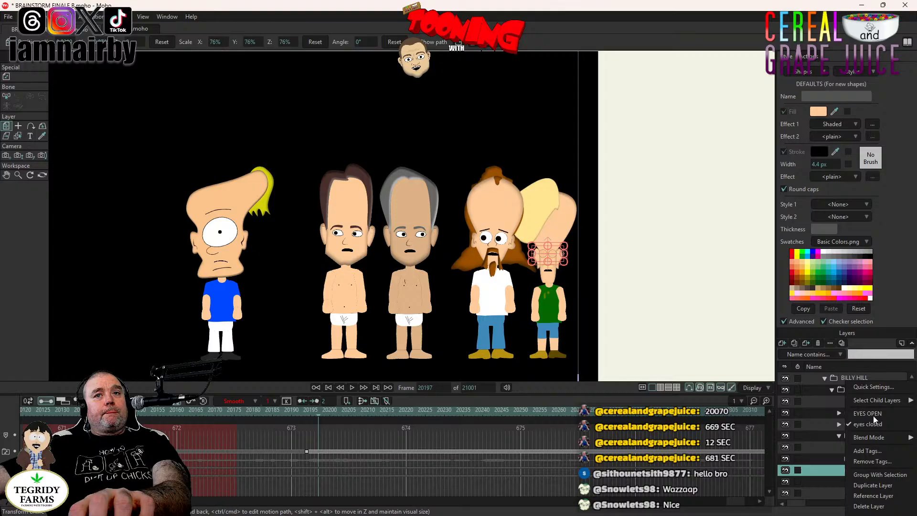
- Copy Billy Hill's two blink keyframes and repeat the blink at two further points along the timeline, using playback to choose the timing
click(299, 445)
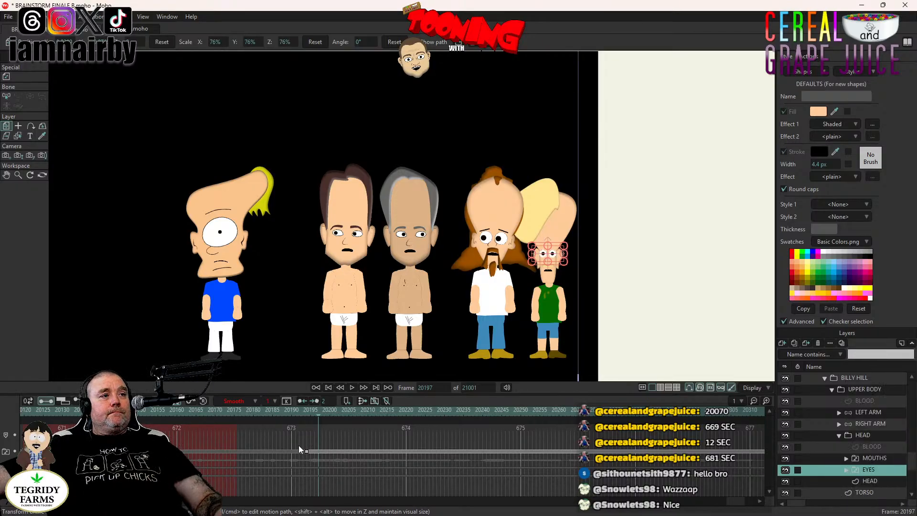
drag(299, 445, 331, 470)
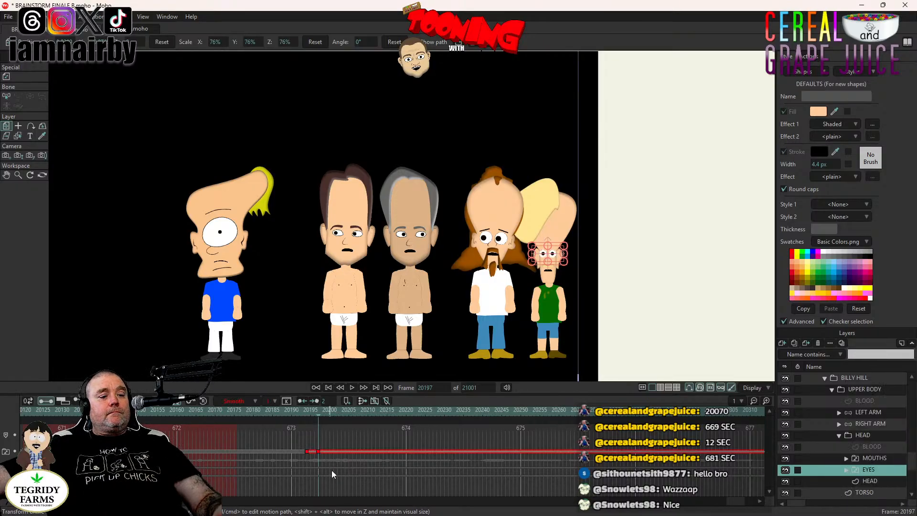
click(352, 387)
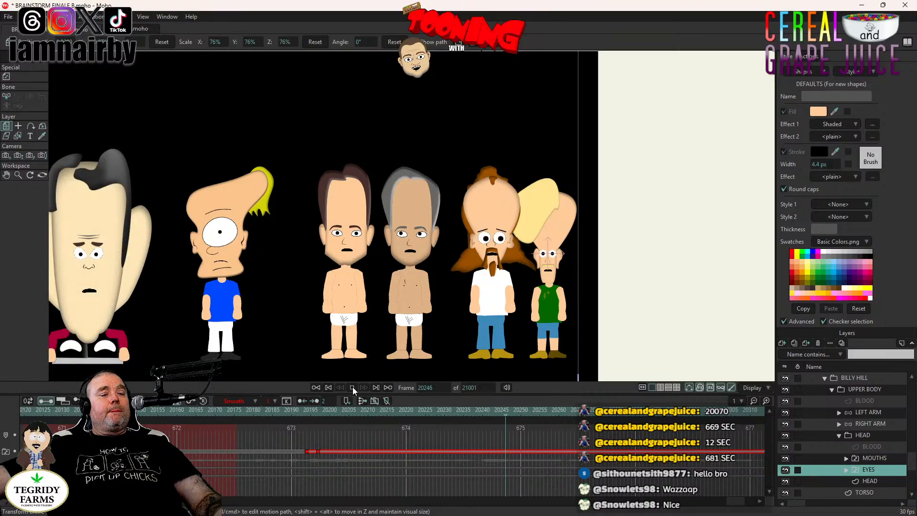
click(352, 387)
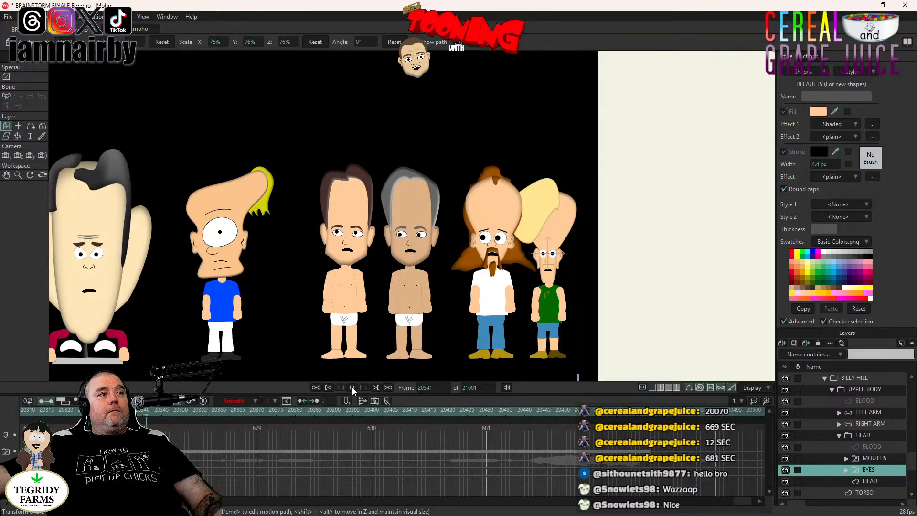
click(351, 387)
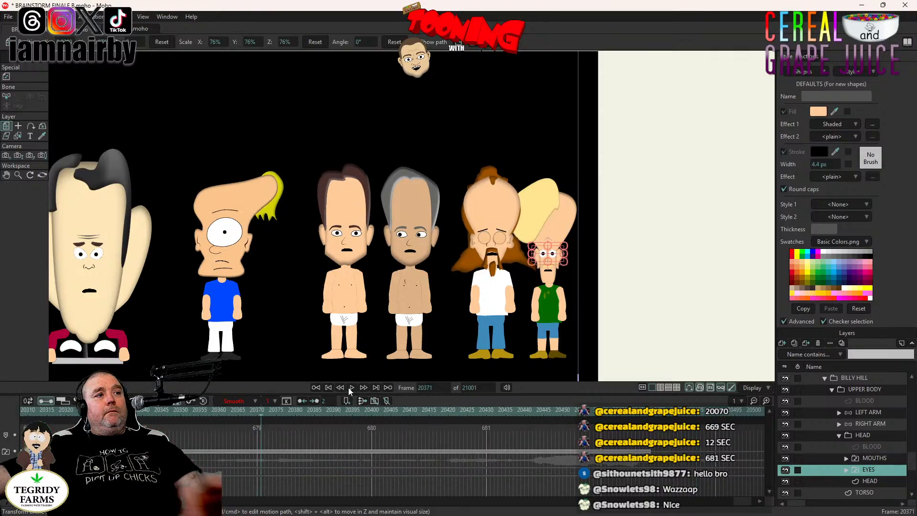
drag(237, 444, 312, 452)
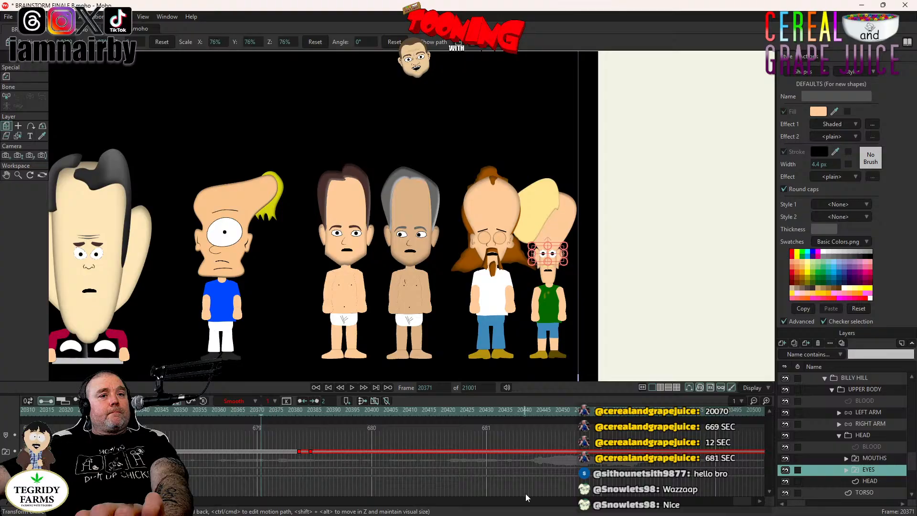
- Keyframe Billy Hill's HEAD layer at frame 20193 and rotate it to an angle of -3° at frame 20197
drag(739, 504, 733, 504)
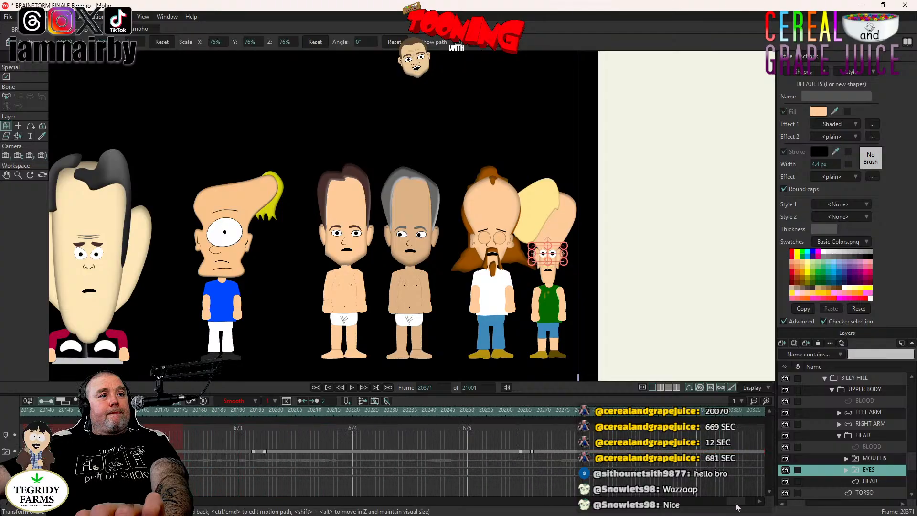
click(251, 410)
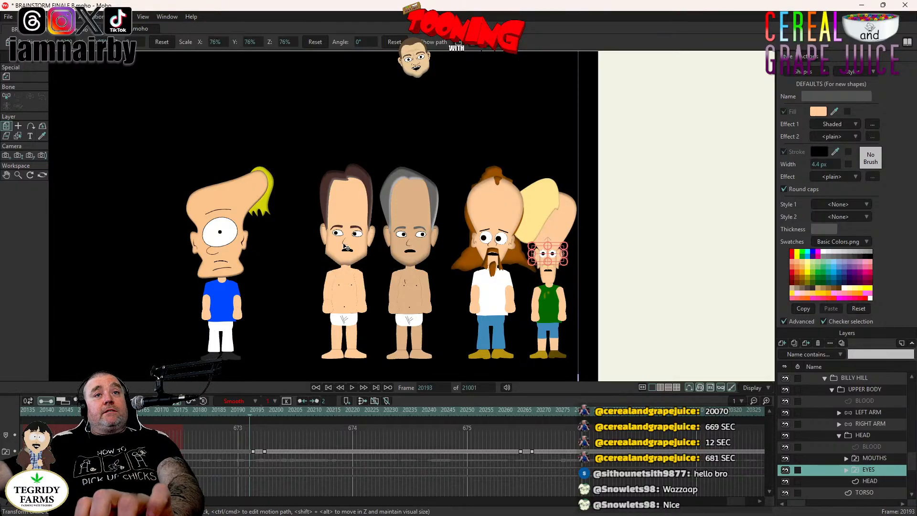
click(864, 434)
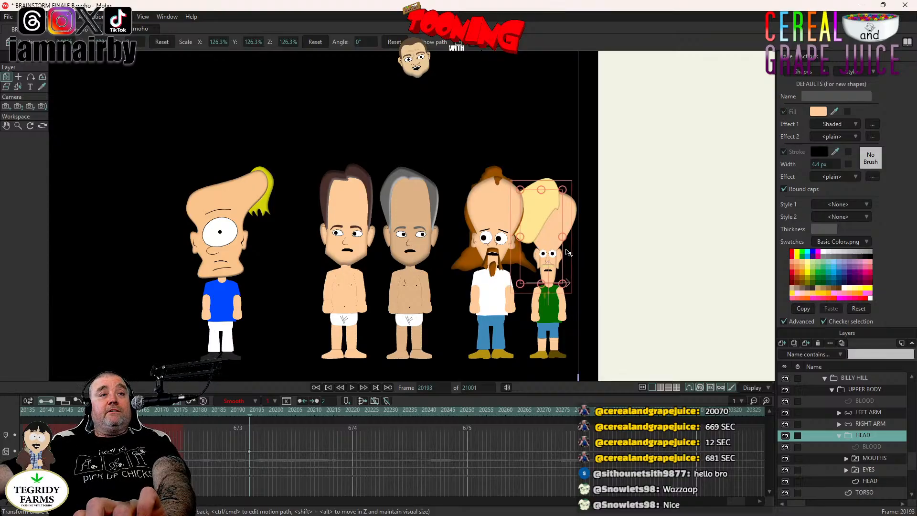
key(ctrl+Right)
key(ctrl+Right)
key(ctrl+Right)
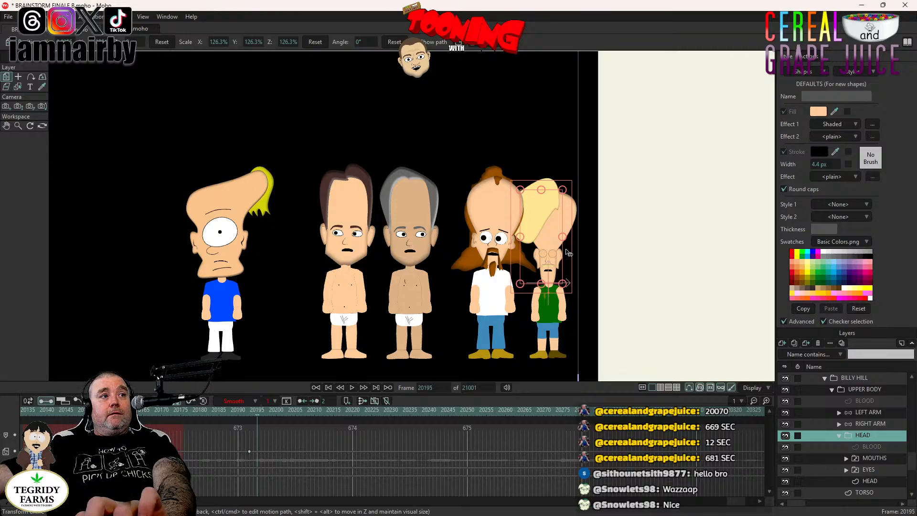
key(ctrl+Right)
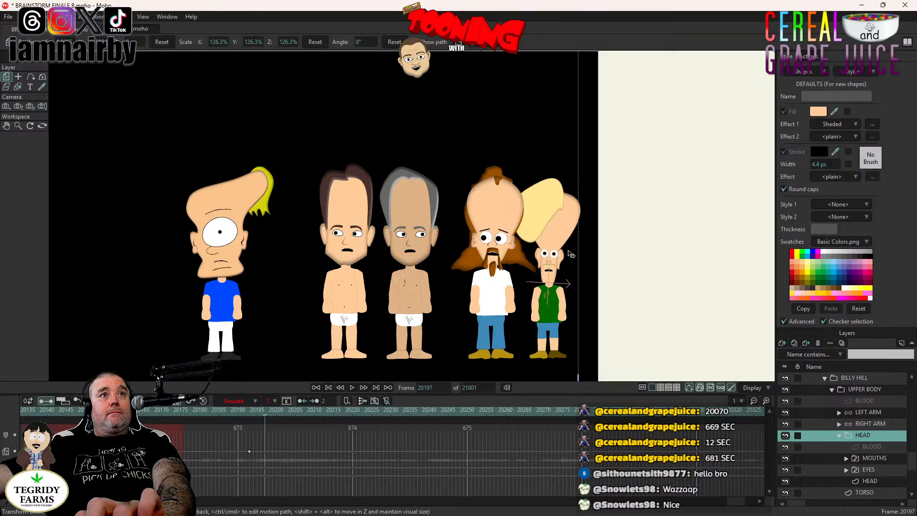
key(ctrl+v)
- Keyframe a slight shift of Billy Hill's BALLS pupil layer, move that keyframe into the first blink, and set its interpolation to Step
click(846, 469)
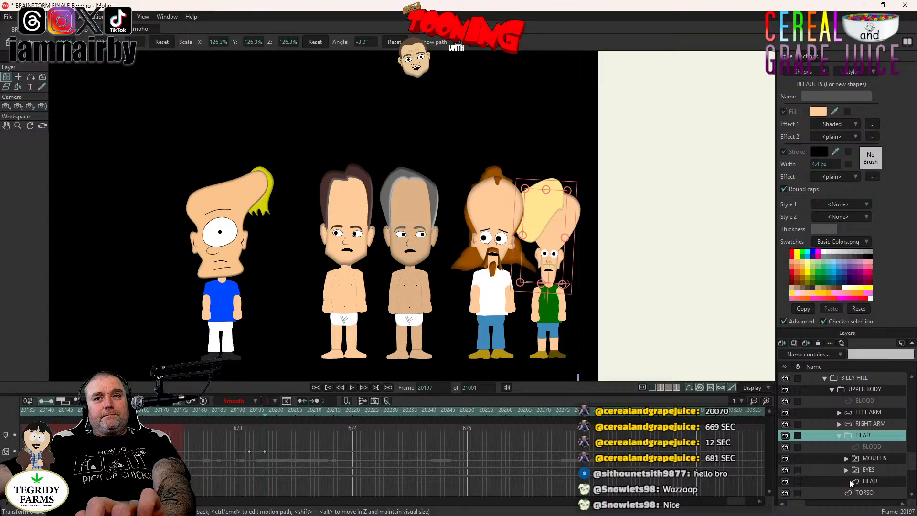
scroll(853, 475, down, 1)
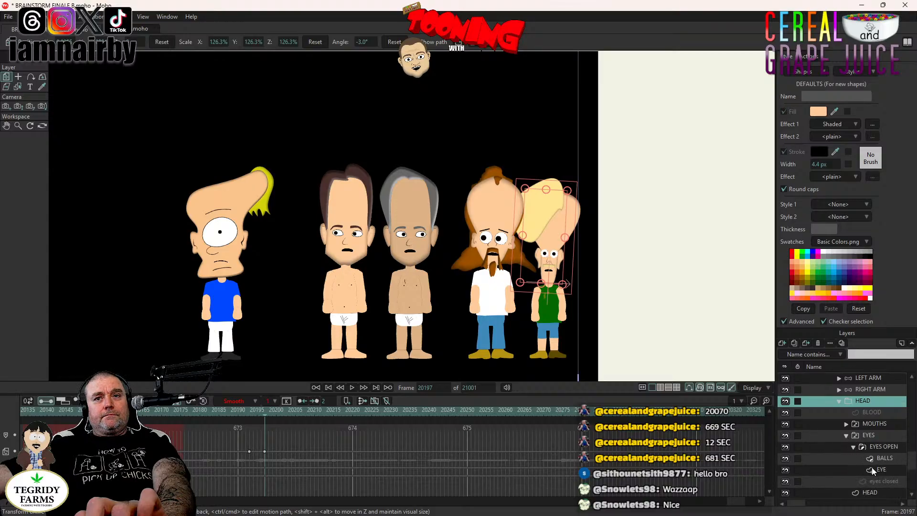
click(882, 459)
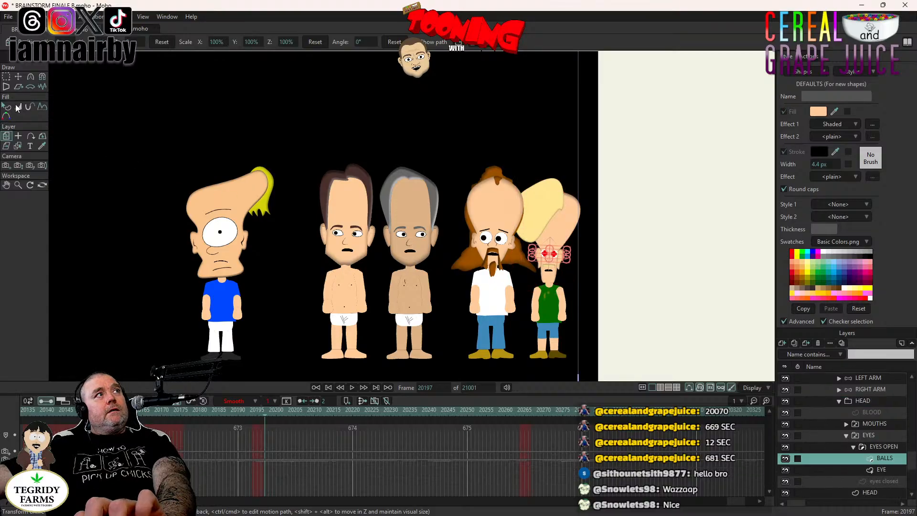
scroll(549, 316, up, 2)
scroll(523, 281, up, 6)
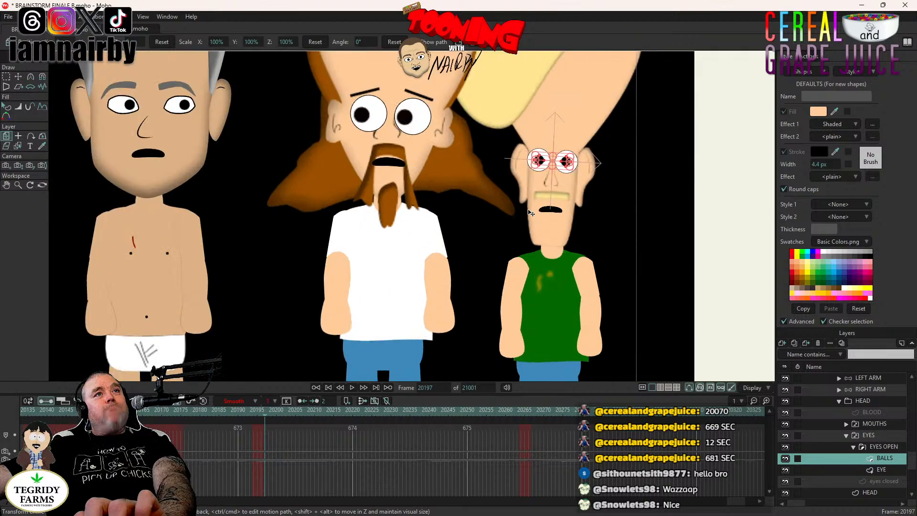
scroll(524, 268, up, 4)
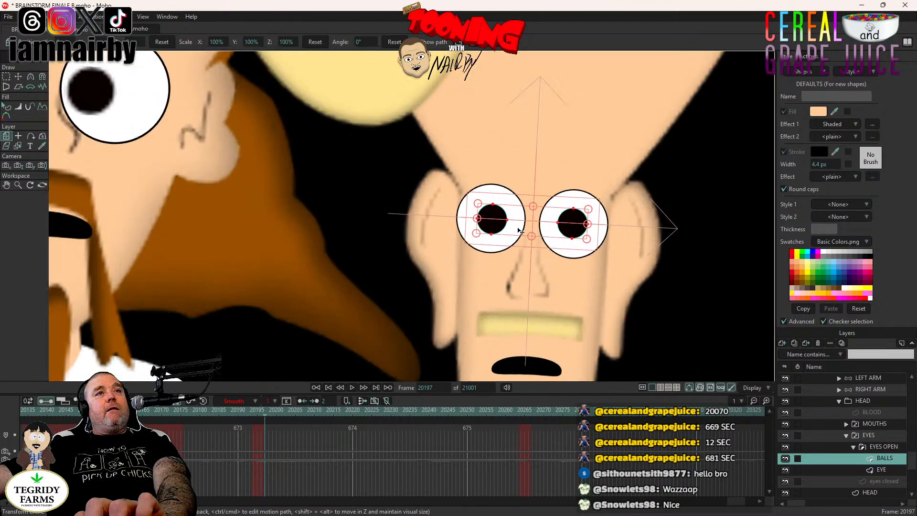
click(519, 227)
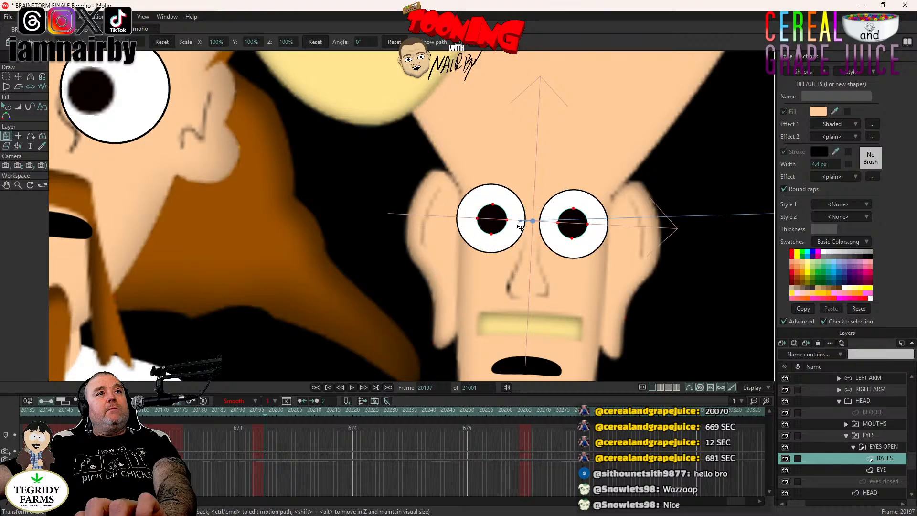
drag(263, 452, 260, 451)
right_click(260, 452)
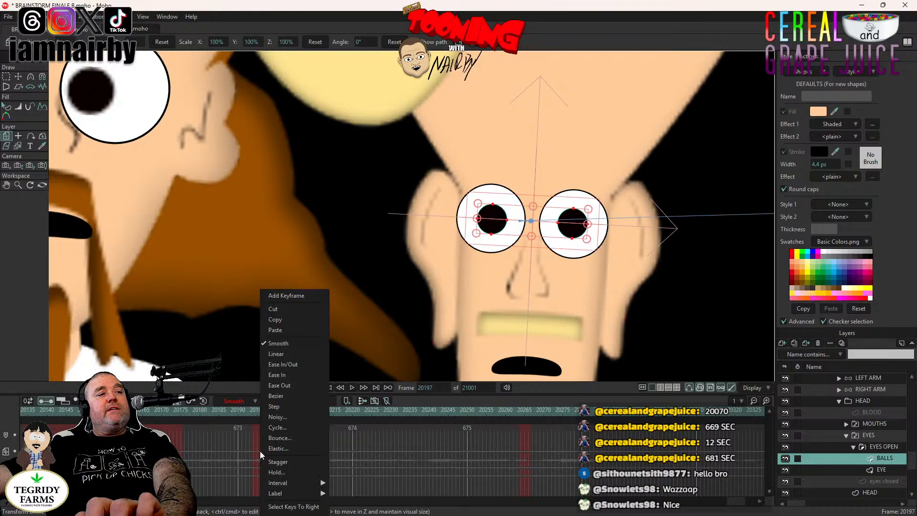
click(274, 406)
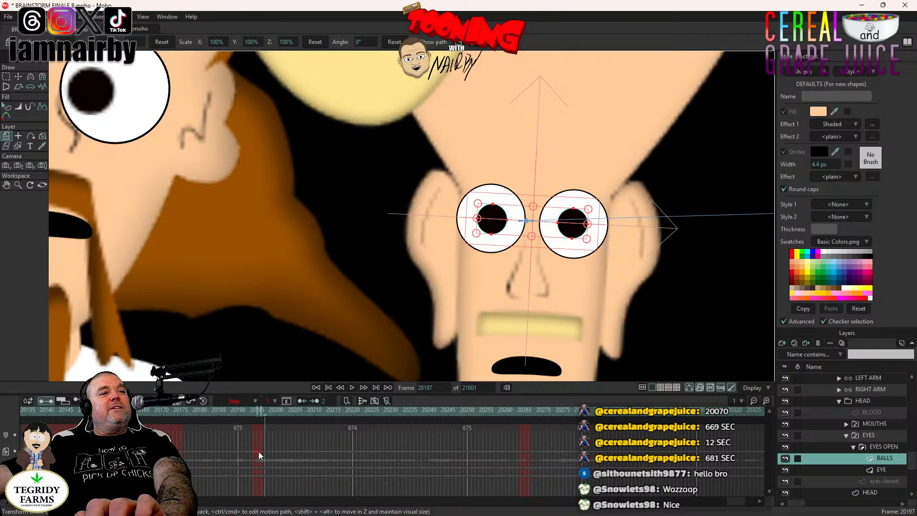
- Shift Billy Hill's pupils further toward the long-haired character, place the new keyframe inside the first blink, and set it to Step
drag(387, 300, 377, 298)
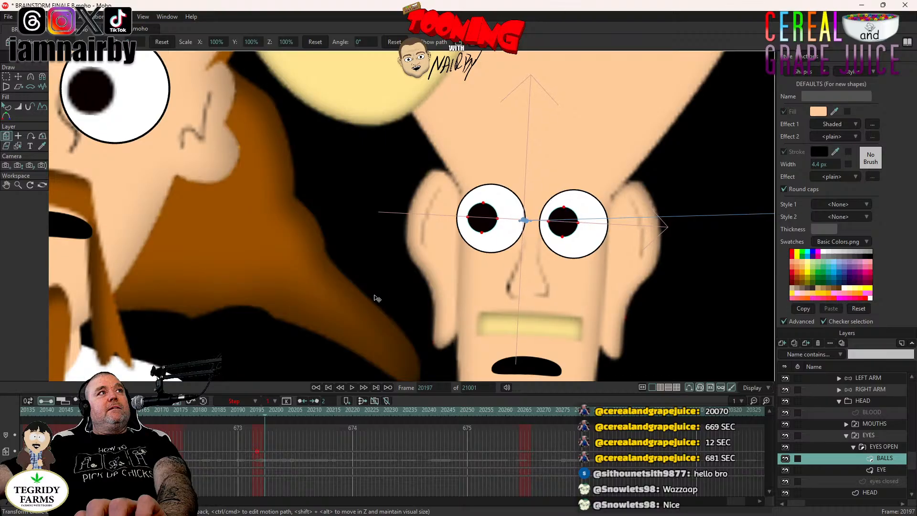
click(261, 452)
right_click(263, 451)
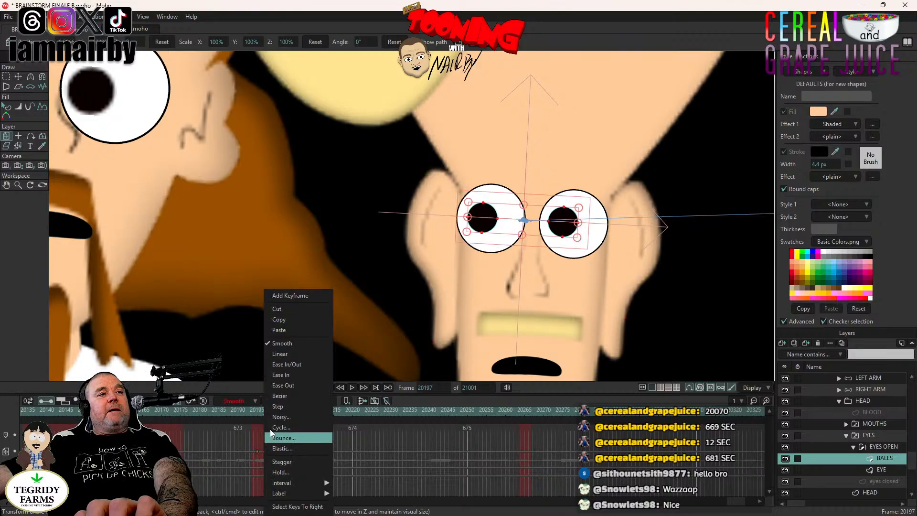
click(281, 406)
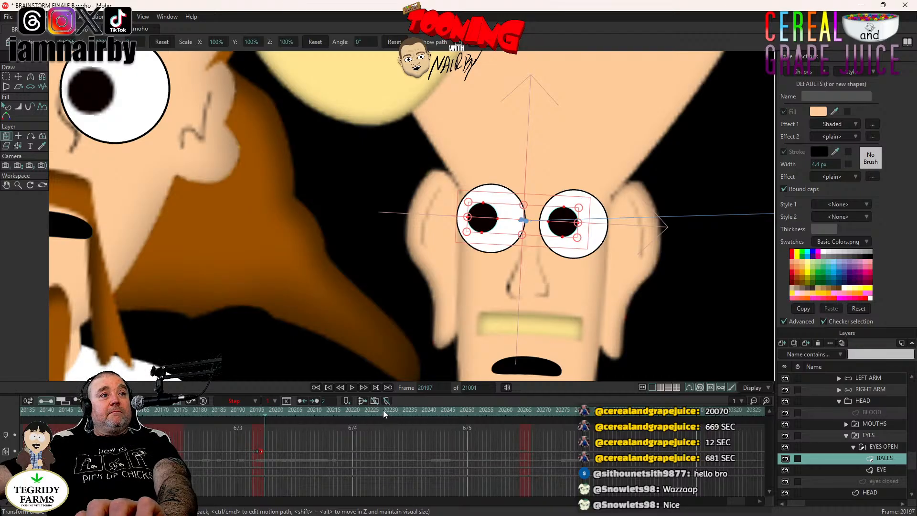
- Keyframe Billy Hill's HEAD layer at frame 20263 and rotate it to an angle of 0.9° at frame 20267
click(518, 409)
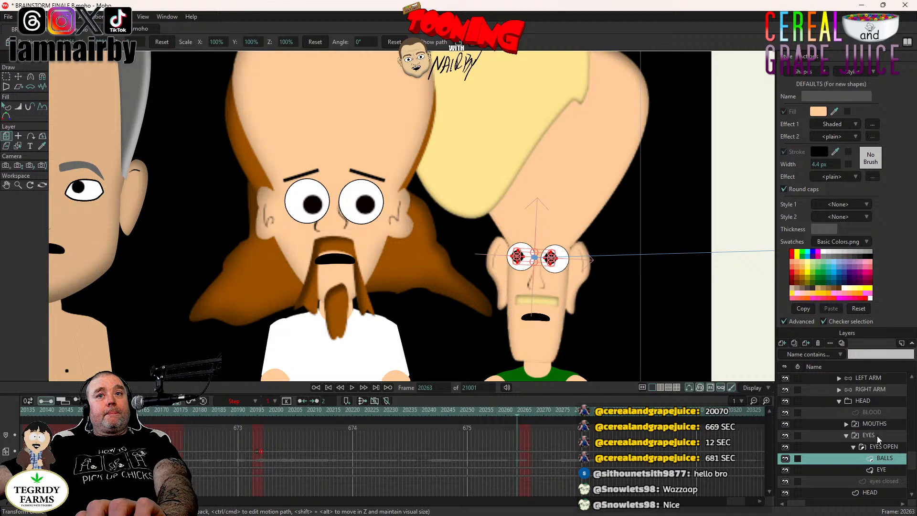
click(876, 400)
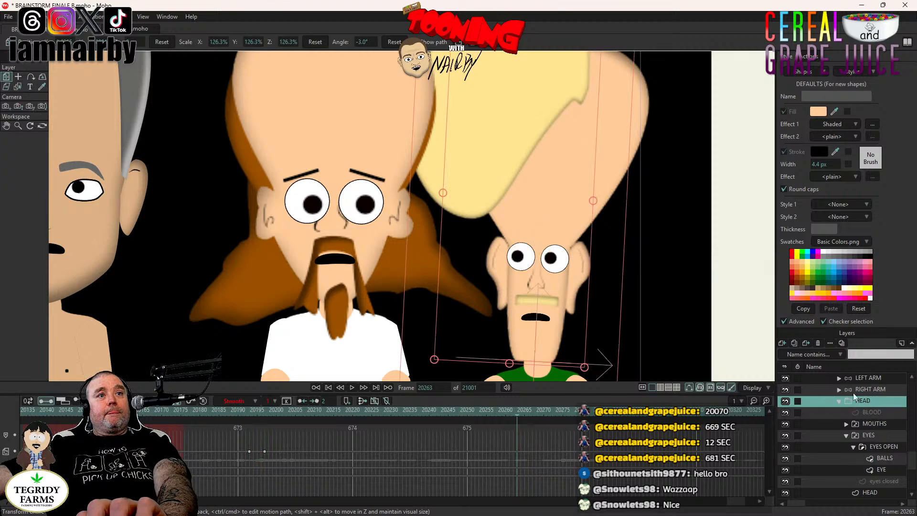
click(604, 285)
key(Right)
key(Right)
key(Right)
key(Right)
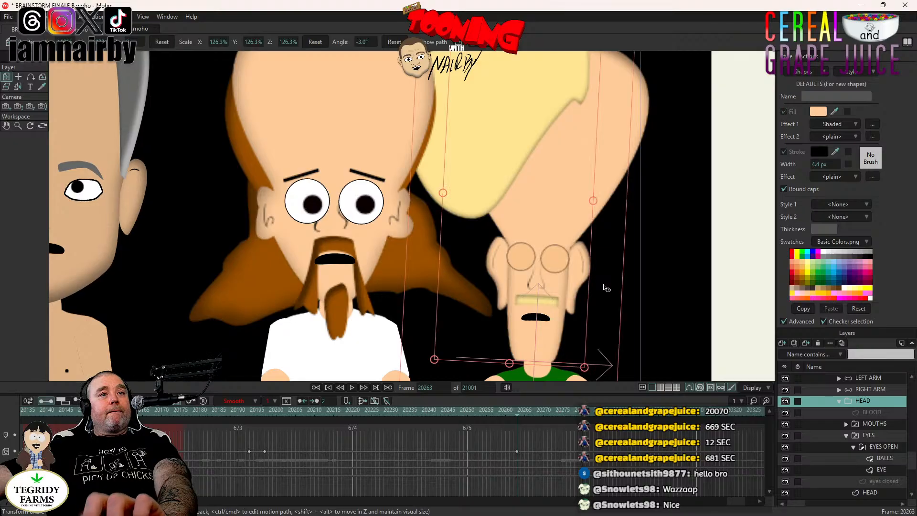
key(Right)
drag(605, 285, 600, 279)
- Shift Billy Hill's BALLS pupil layer upward, set the new keyframe to Step, and move it inside the second blink
click(885, 459)
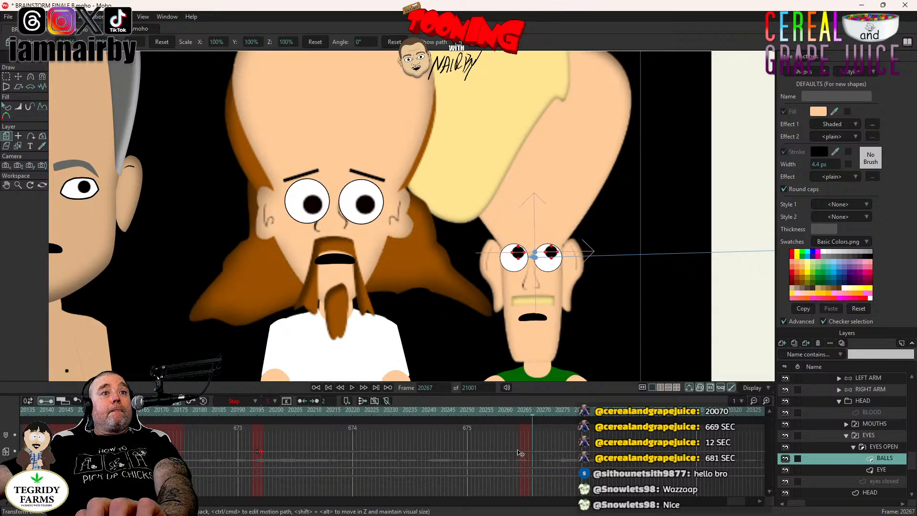
key(ctrl+Left)
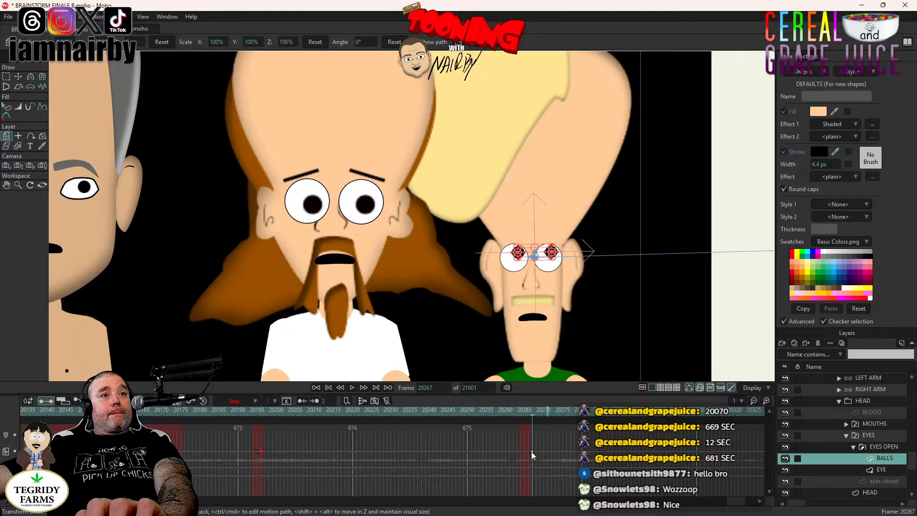
right_click(532, 452)
click(543, 455)
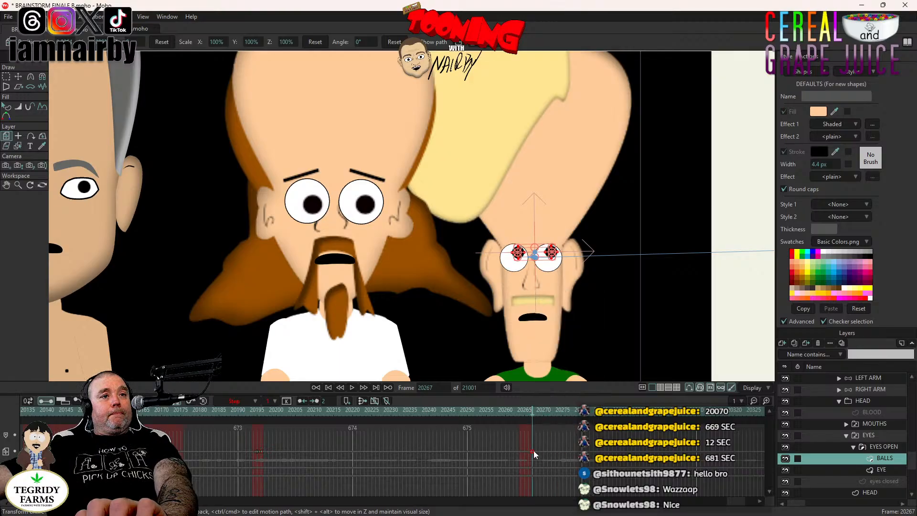
drag(532, 451, 527, 454)
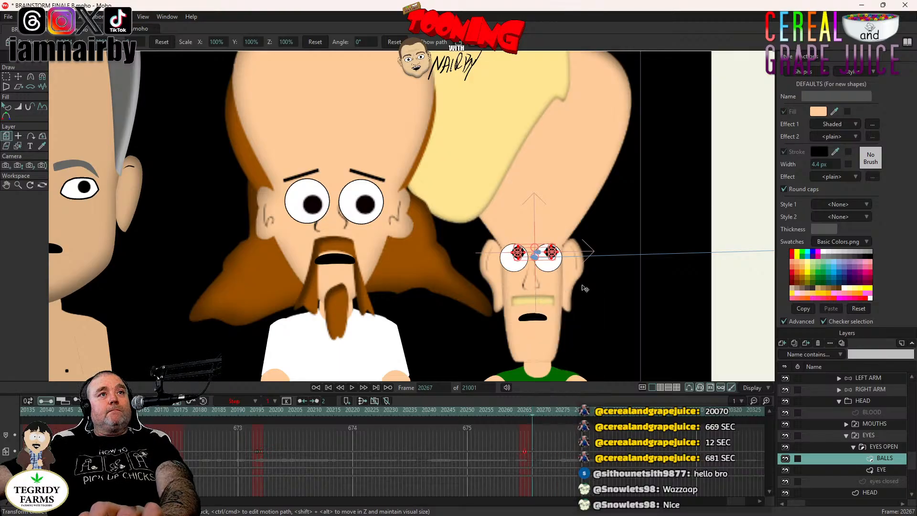
- Play back the scene and examine the EYES layer's blink keyframes to find the timing for the next head tilt
scroll(588, 296, down, 3)
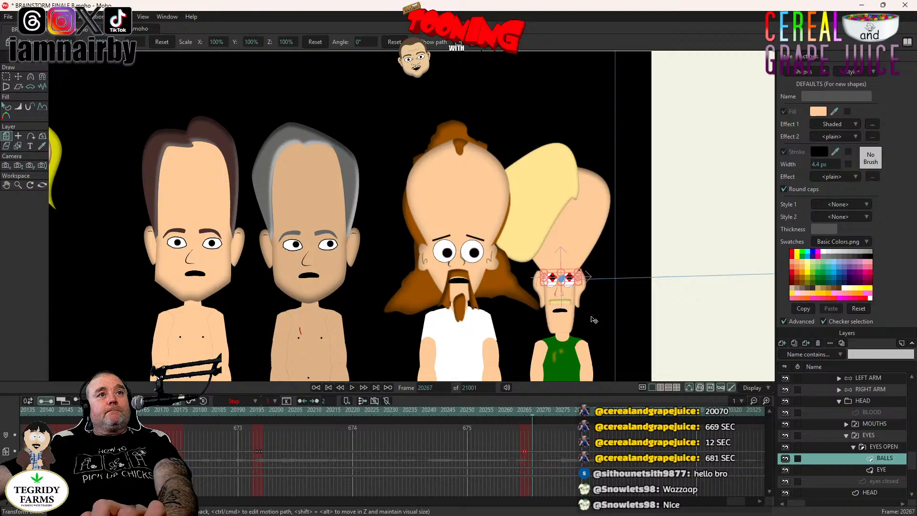
click(868, 434)
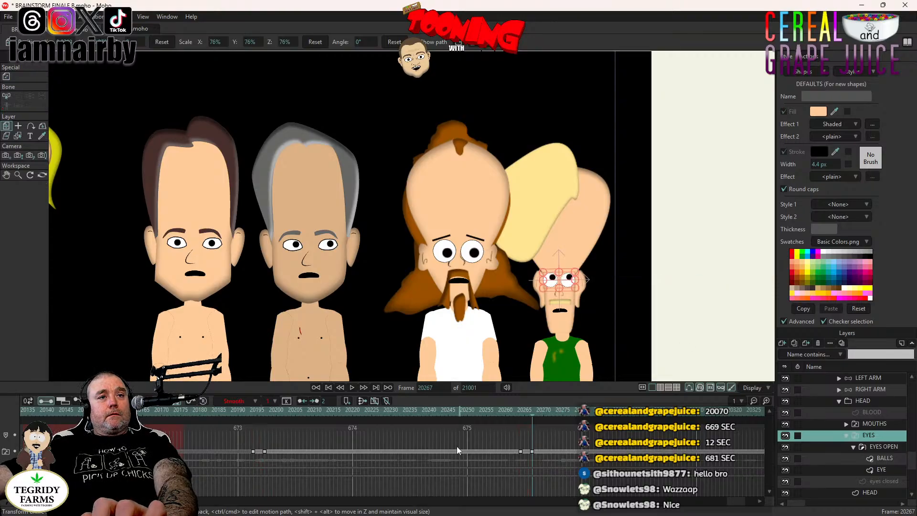
click(353, 387)
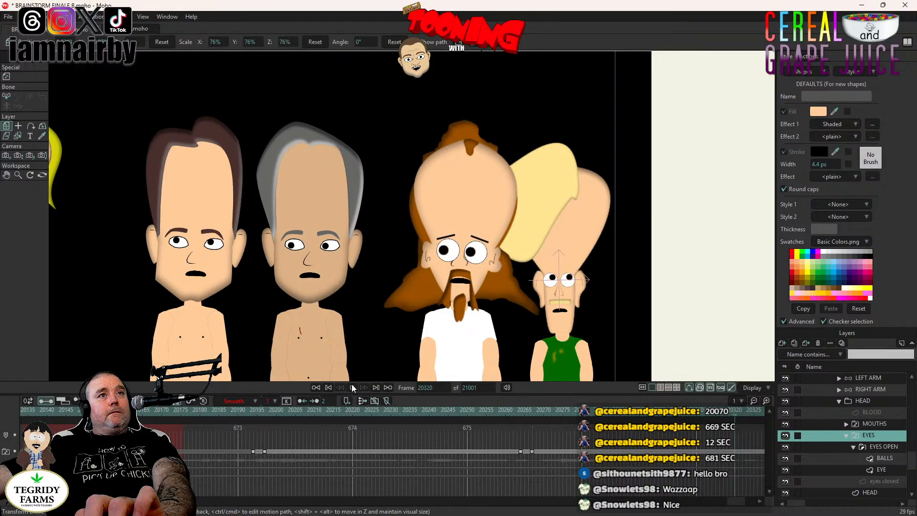
click(353, 388)
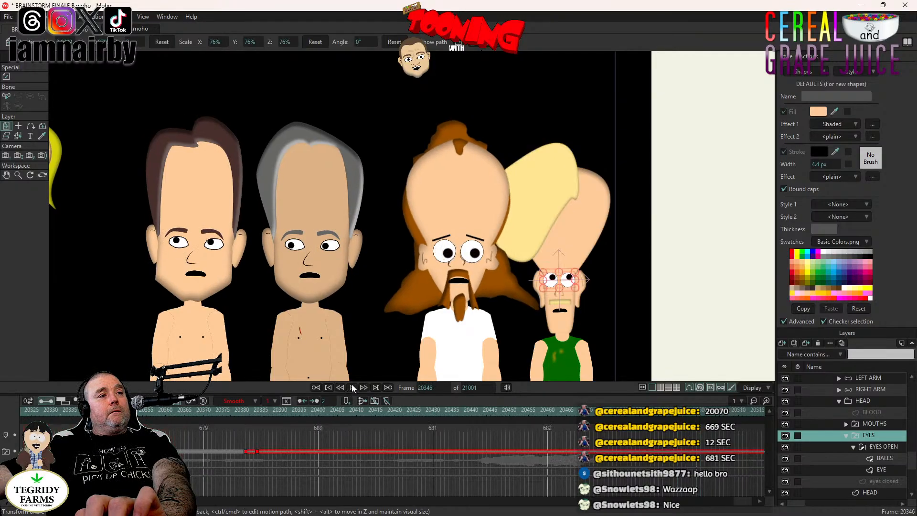
click(245, 411)
key(ctrl+Left)
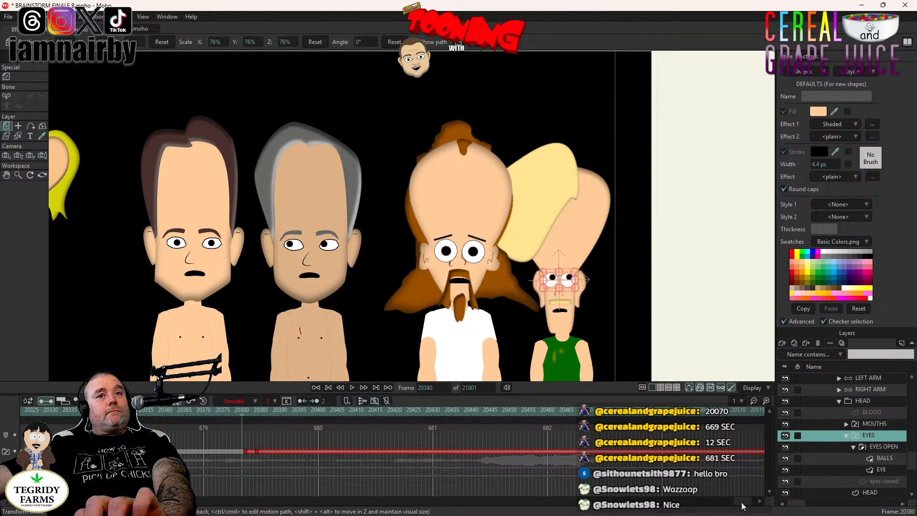
drag(742, 505, 740, 506)
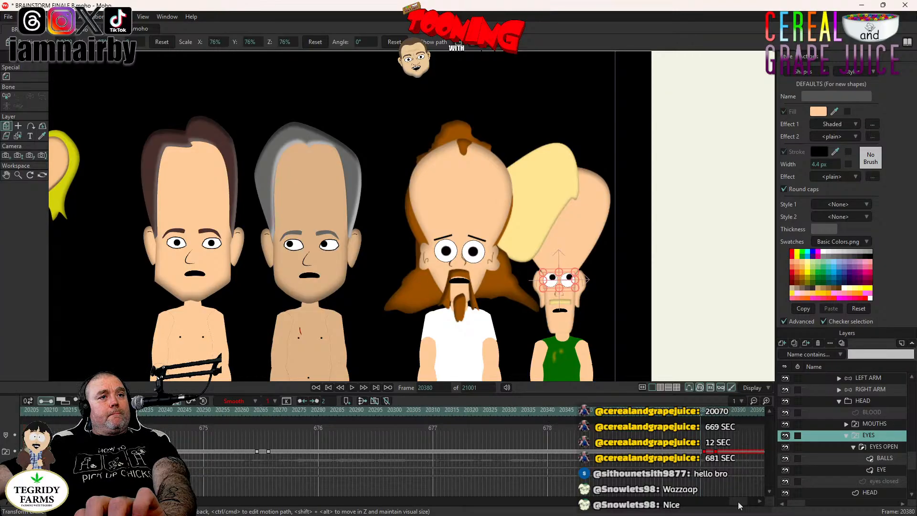
- Keyframe Billy Hill's HEAD layer at frame 20303 and rotate it to an angle of 2.4° at frame 20307
click(406, 410)
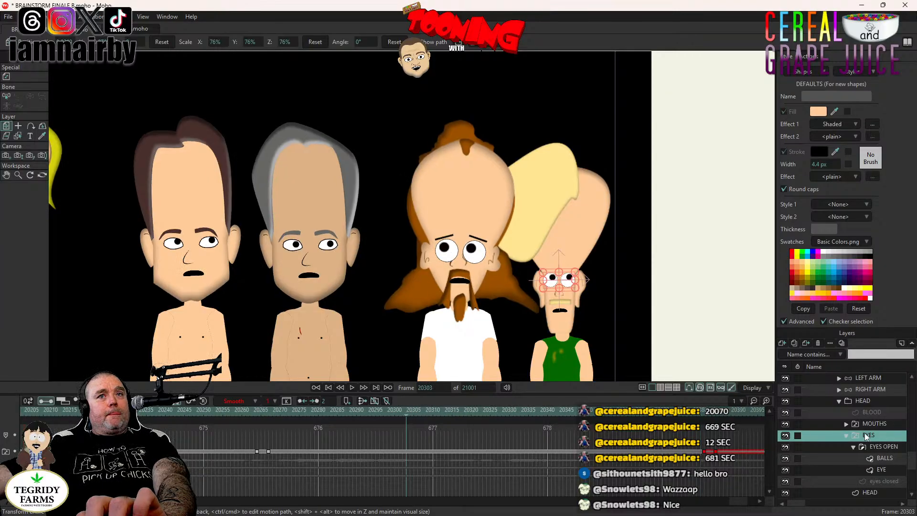
click(875, 400)
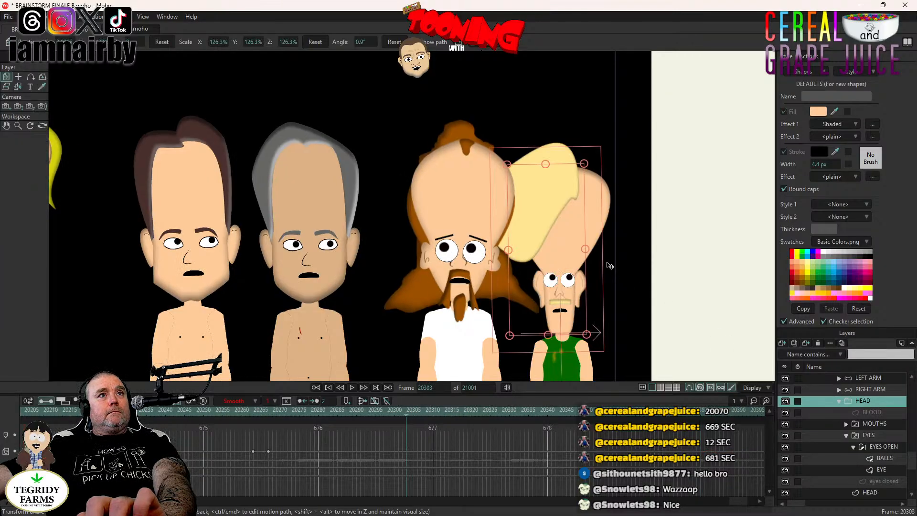
click(595, 266)
key(ctrl+Right)
key(ctrl+Right)
key(ctrl+Right)
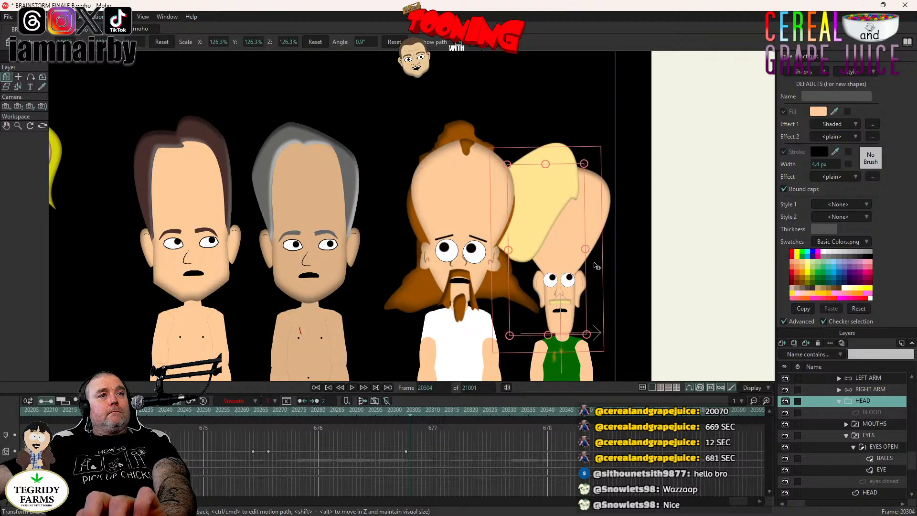
key(ctrl+Right)
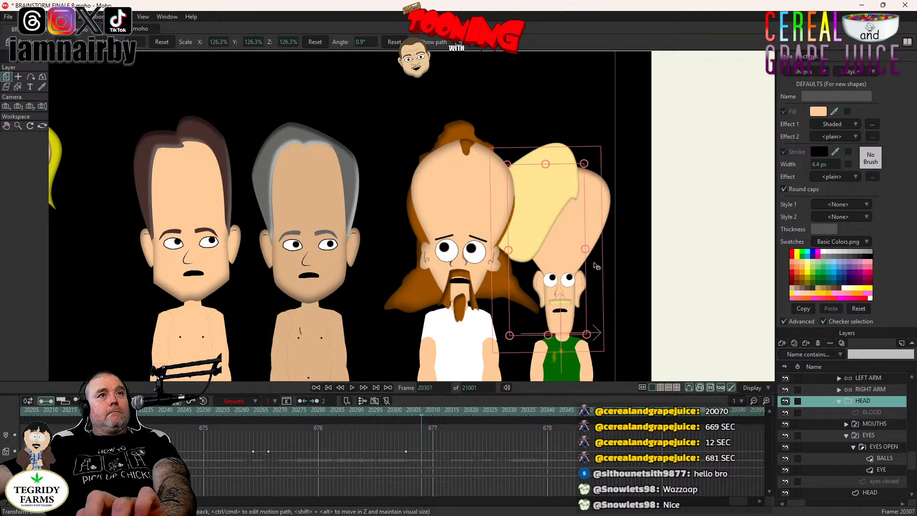
drag(596, 266, 594, 265)
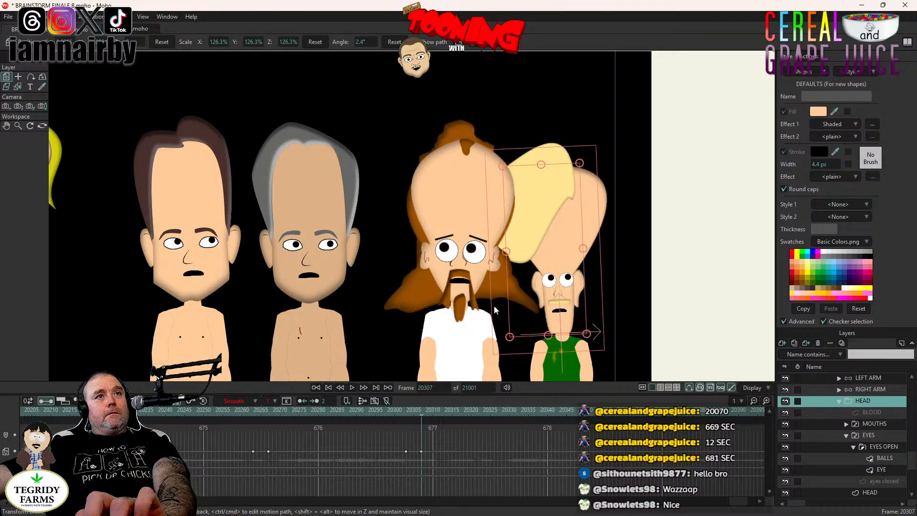
- Shift Billy Hill's pupils down and toward the long-haired character at frame 20307, and set that BALLS keyframe to Step
ctrl+alt+click(442, 310)
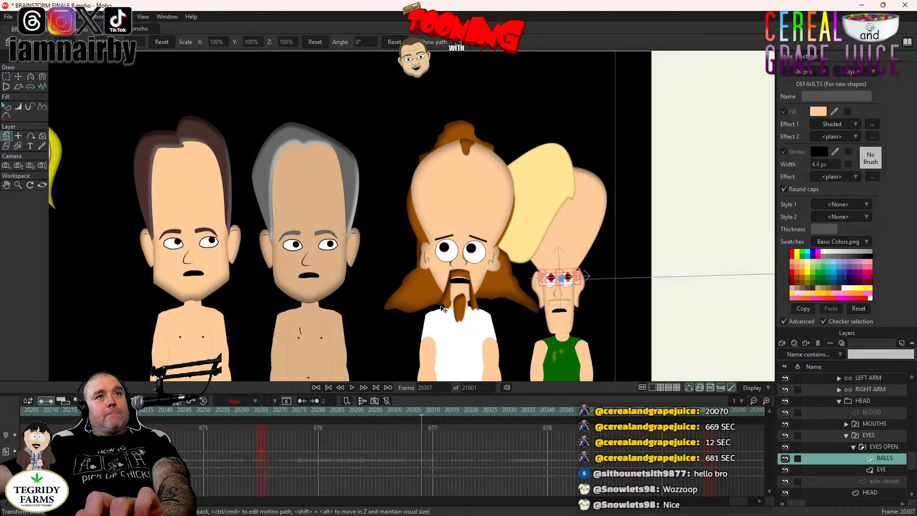
drag(442, 310, 439, 313)
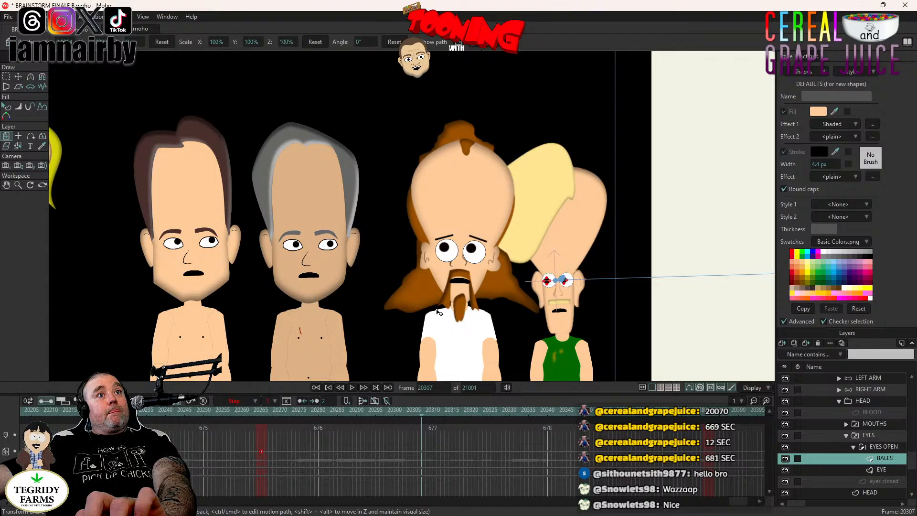
right_click(421, 450)
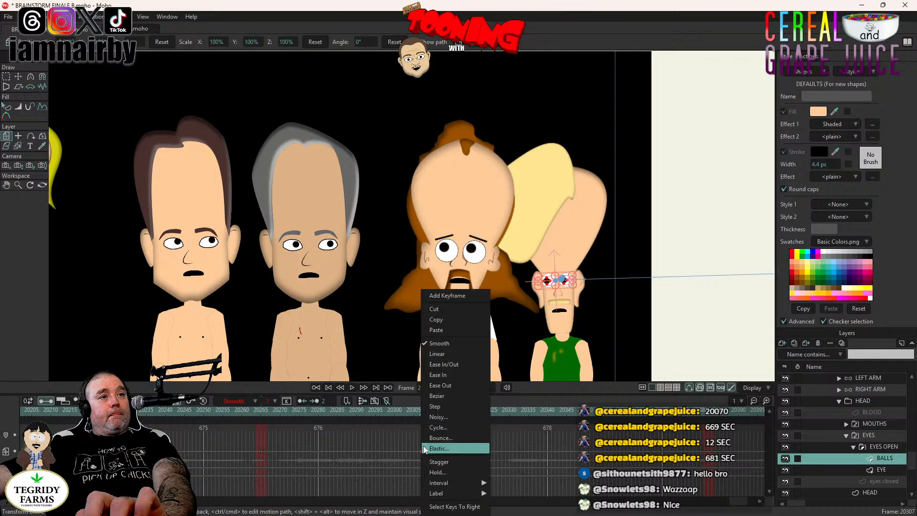
click(434, 407)
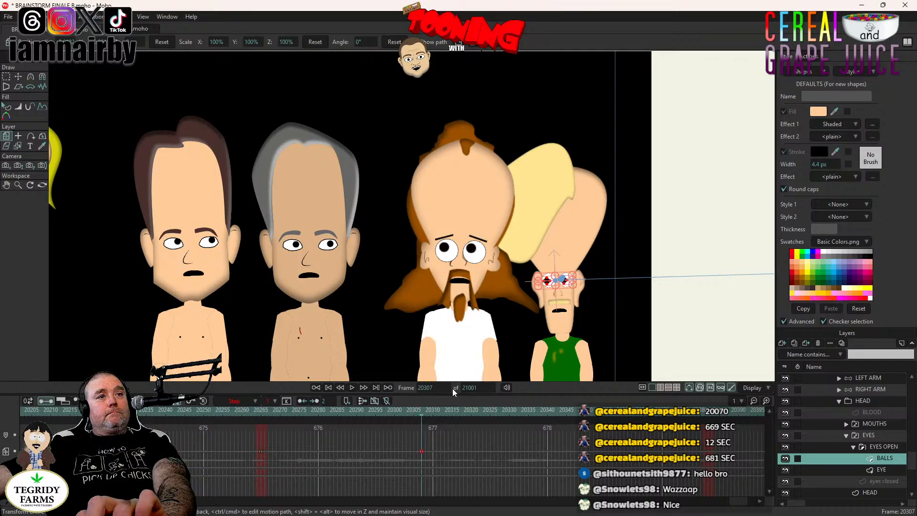
- Play on to frame 20361, keyframe Billy Hill's HEAD layer there, and tilt it away from the long-haired character at frame 20365
click(350, 388)
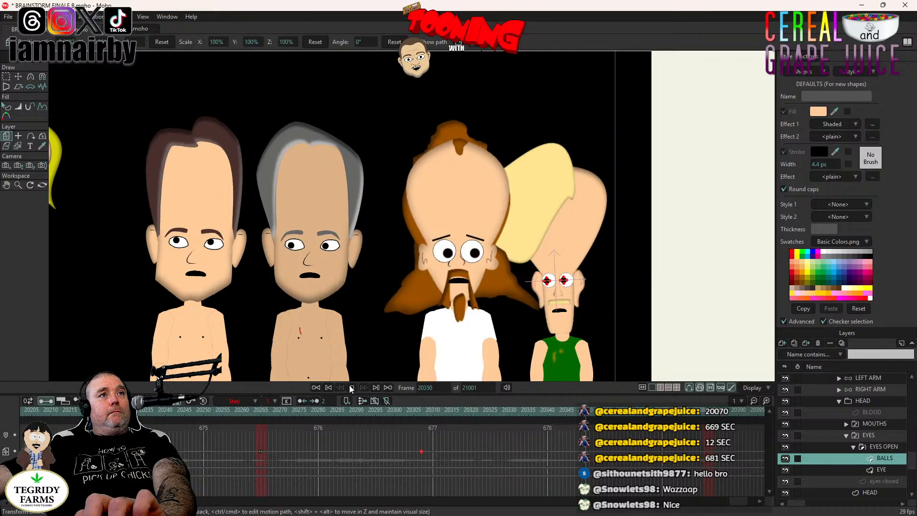
click(350, 387)
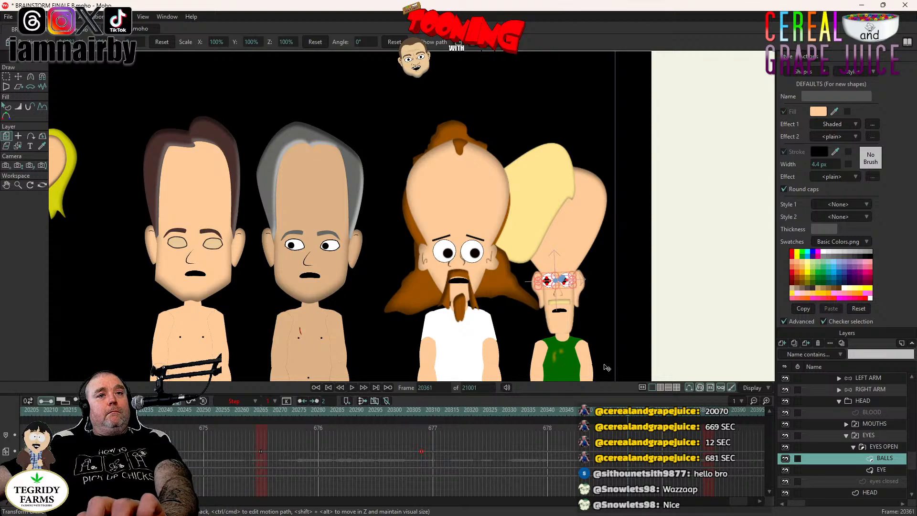
click(870, 400)
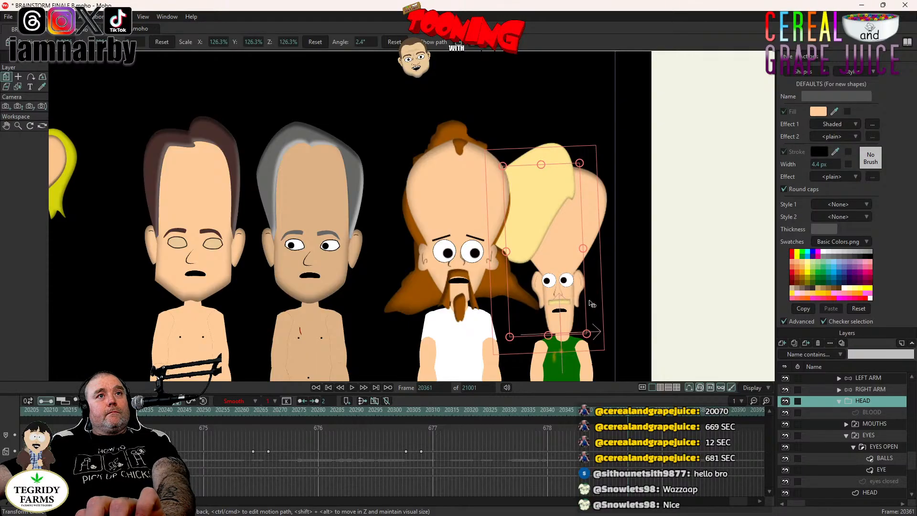
key(Right)
key(Right)
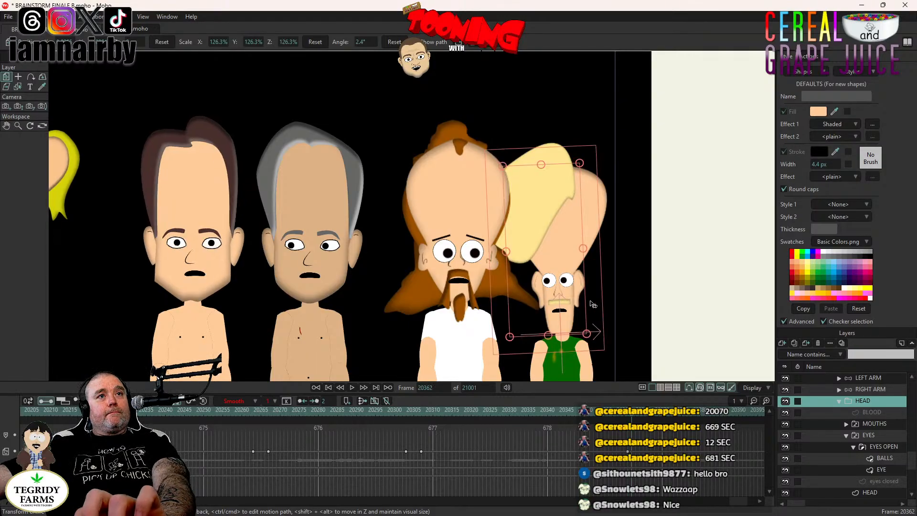
drag(595, 298, 603, 315)
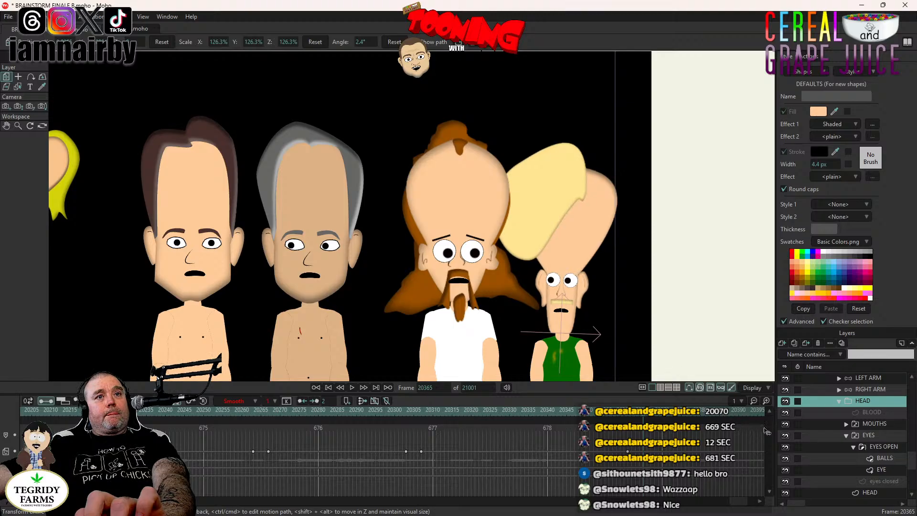
- Shift Billy Hill's BALLS pupil layer upward at frame 20365, set the new keyframe to Step, and save the project
click(884, 459)
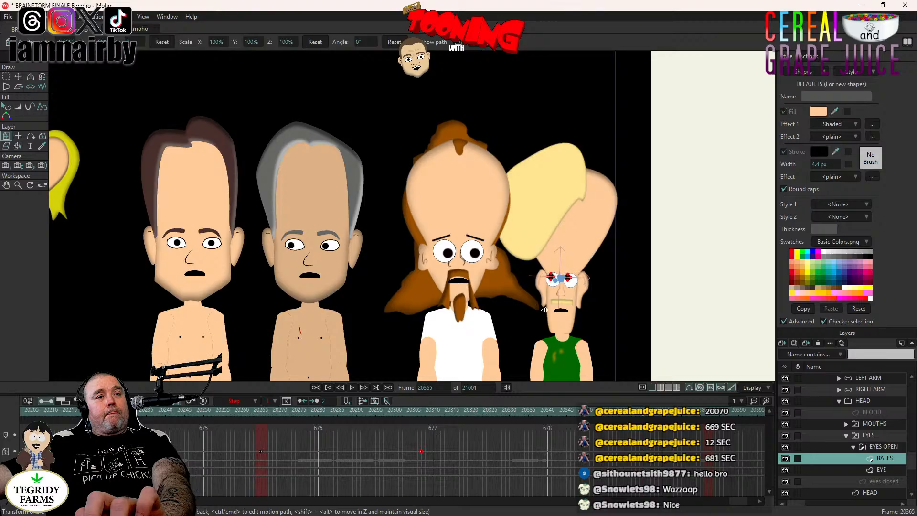
scroll(563, 309, up, 5)
click(633, 308)
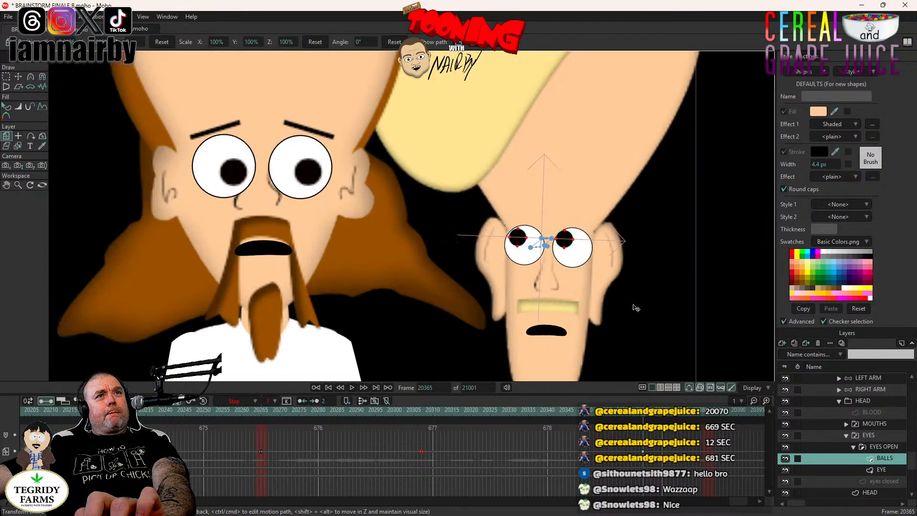
key(ctrl+a)
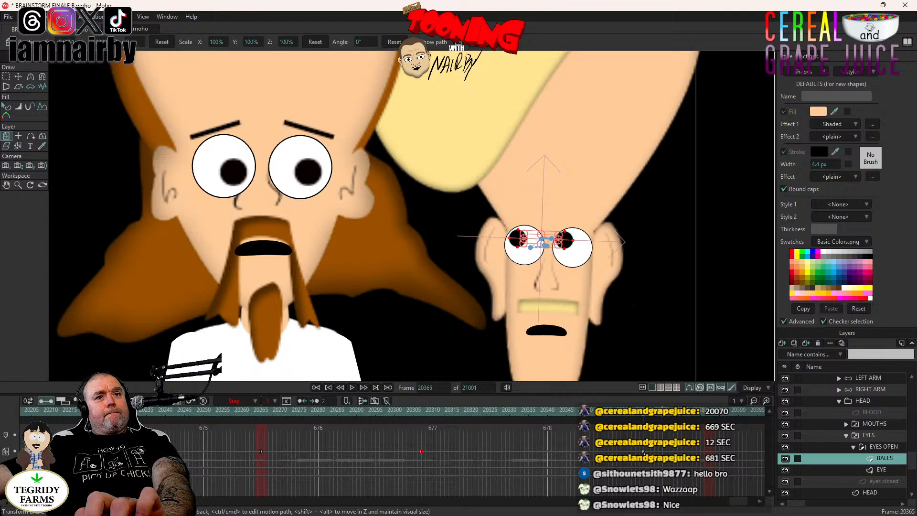
right_click(668, 433)
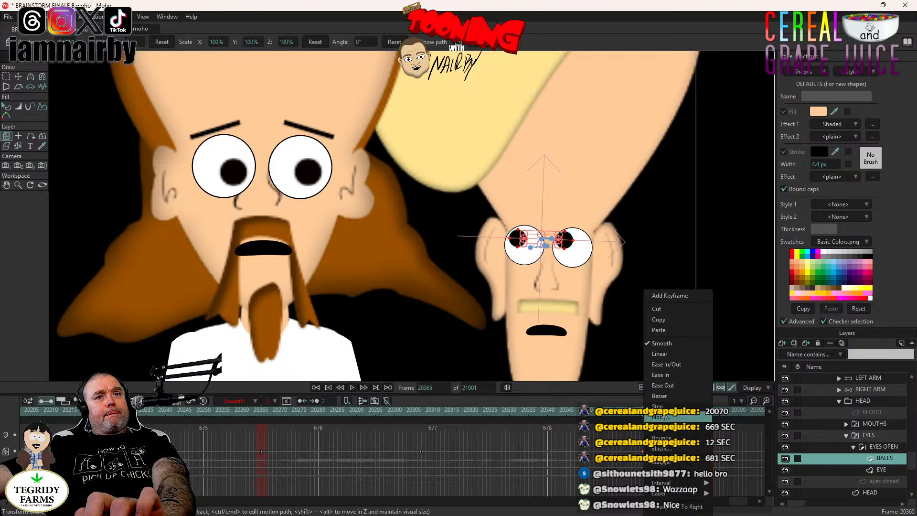
click(678, 406)
scroll(530, 269, down, 5)
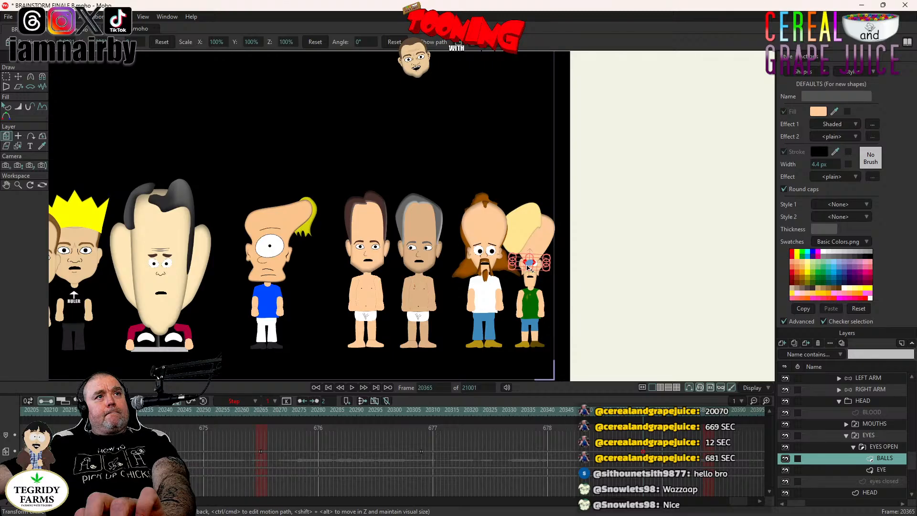
key(ctrl+s)
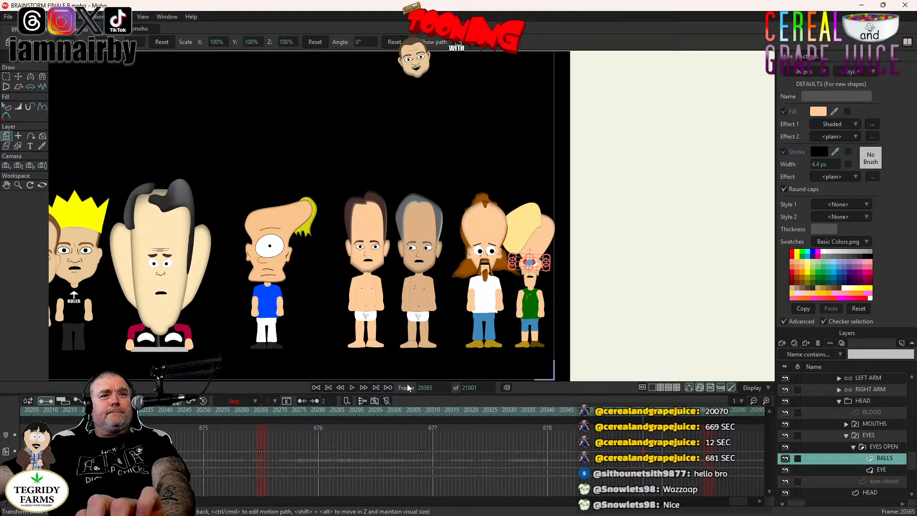
- Play back Billy Hill's head tilts and pupil movements from frame 20299, and again from an earlier frame through frame 20395
scroll(396, 375, up, 3)
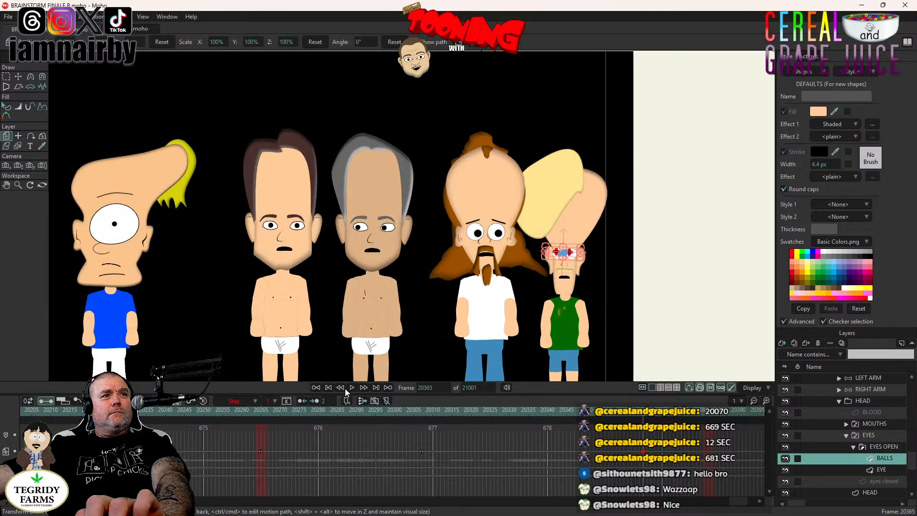
click(391, 417)
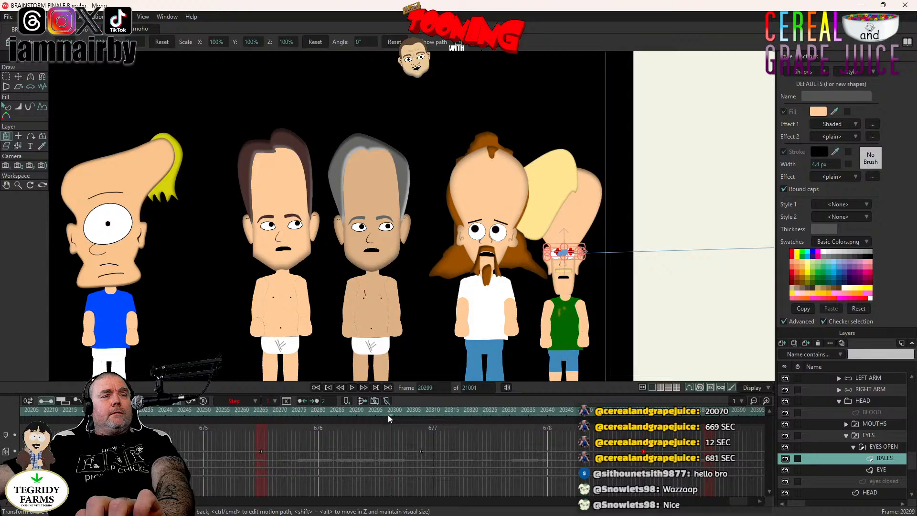
click(352, 387)
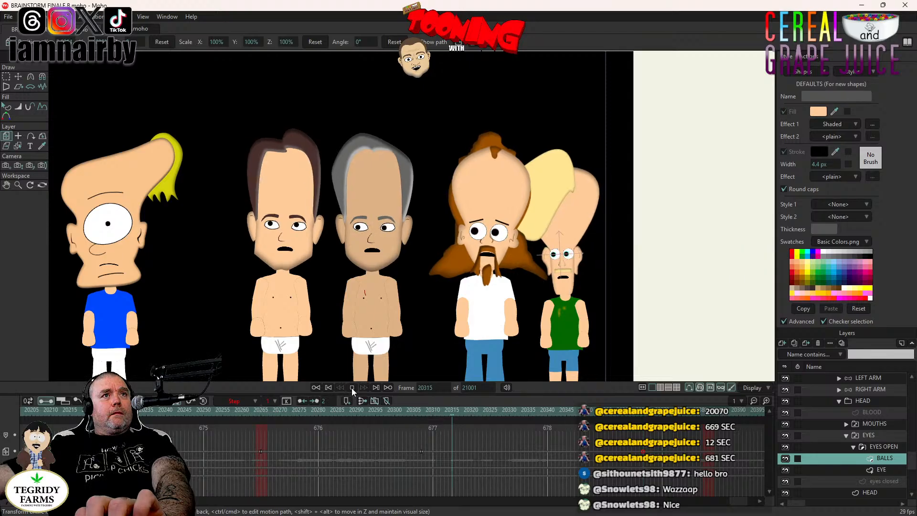
click(288, 415)
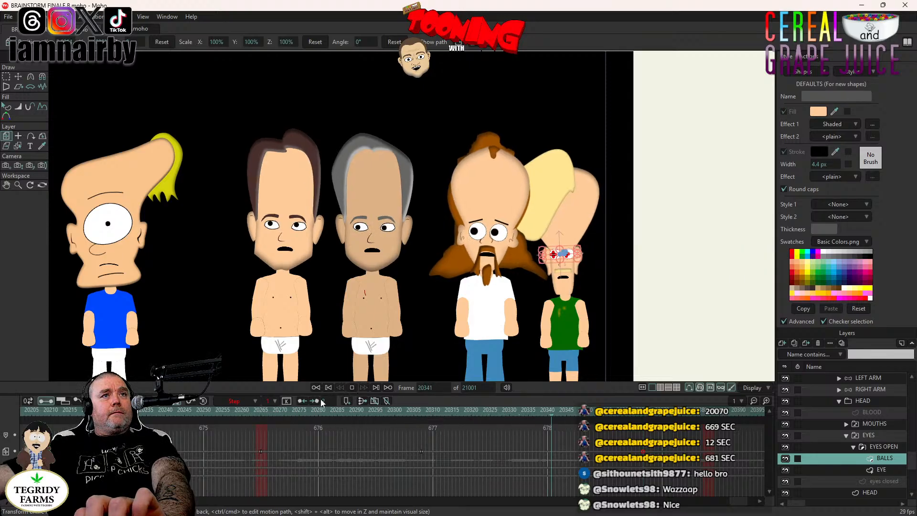
click(868, 435)
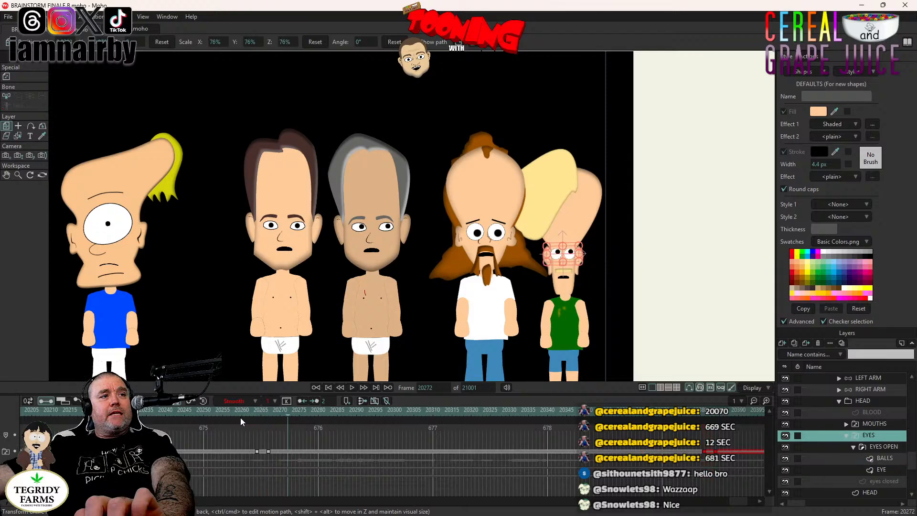
click(227, 413)
click(351, 388)
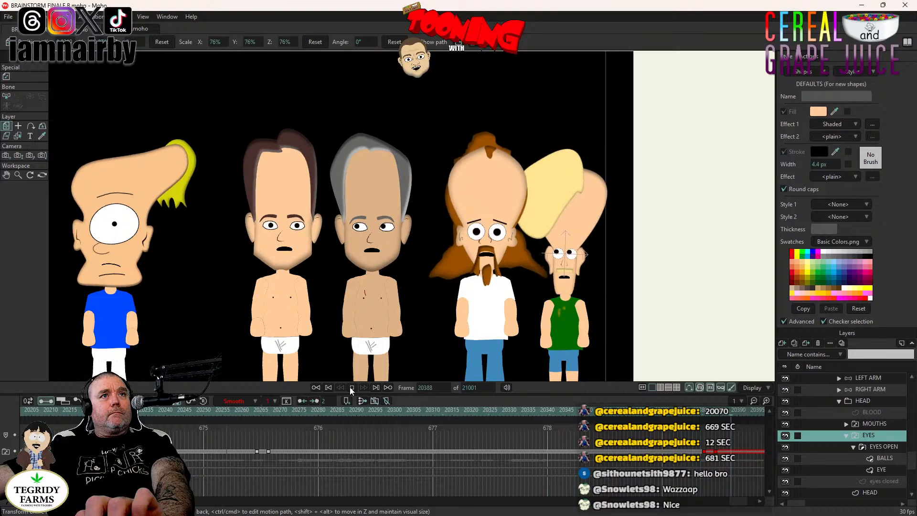
click(351, 387)
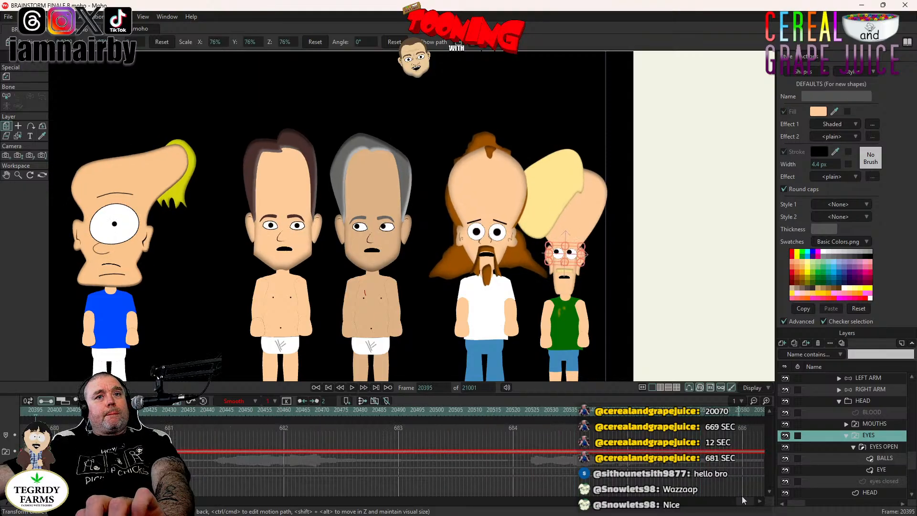
- Replay Billy Hill's animation from frame 20327 to find where the next body movement should start
scroll(744, 500, up, 2)
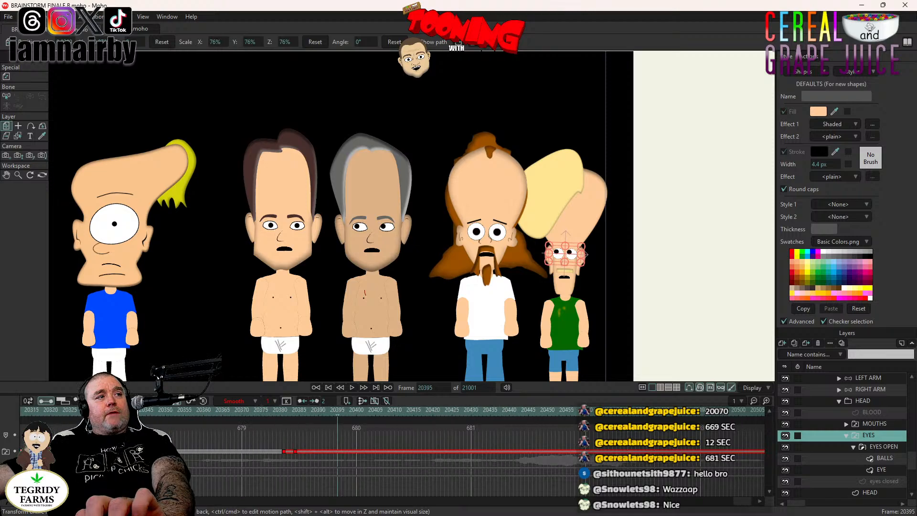
click(76, 412)
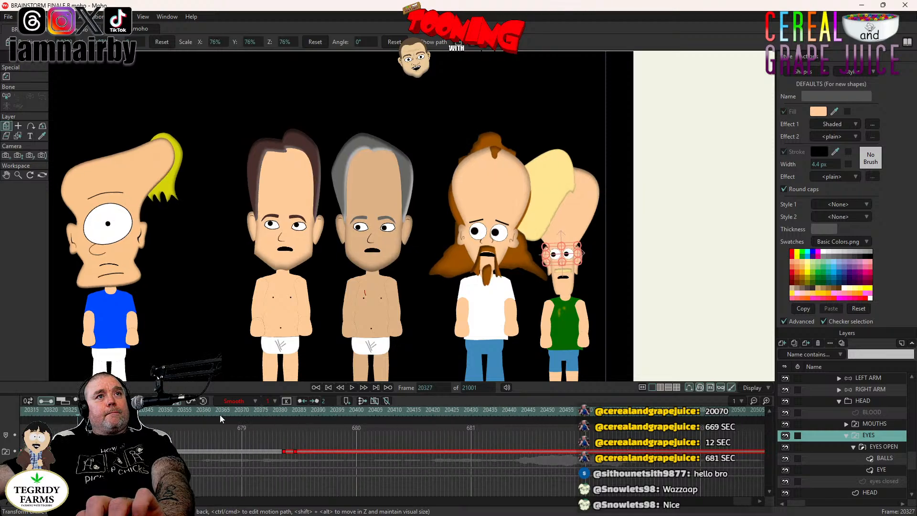
click(351, 387)
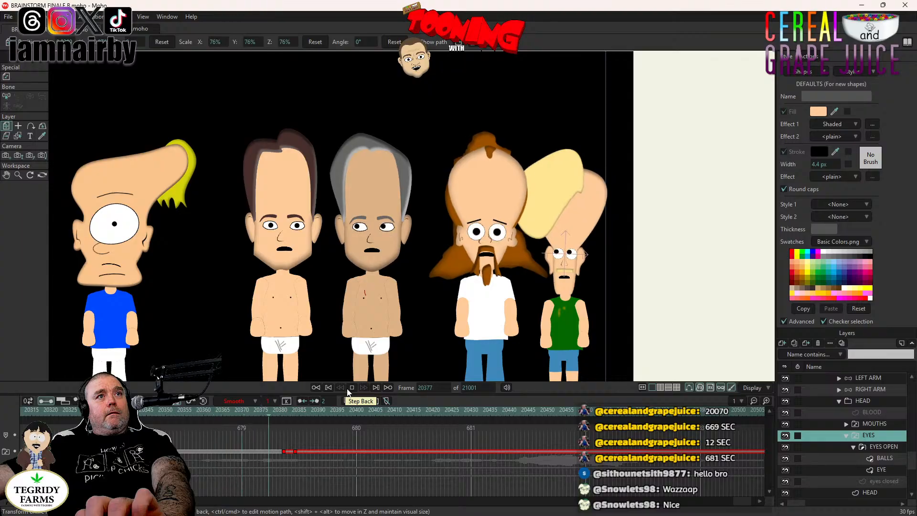
click(351, 388)
- Keyframe Billy Hill's HEAD, UPPER BODY, LEFT ARM and RIGHT ARM layers at frame 20380
click(280, 412)
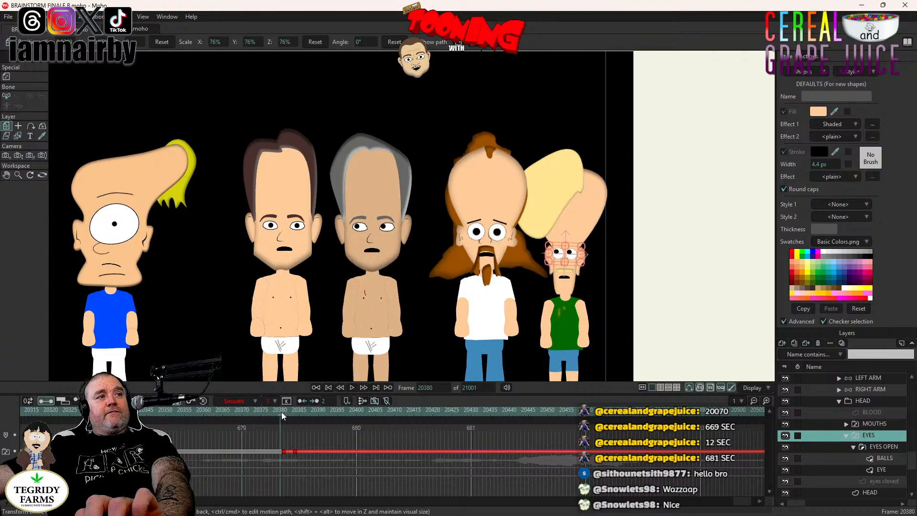
click(879, 402)
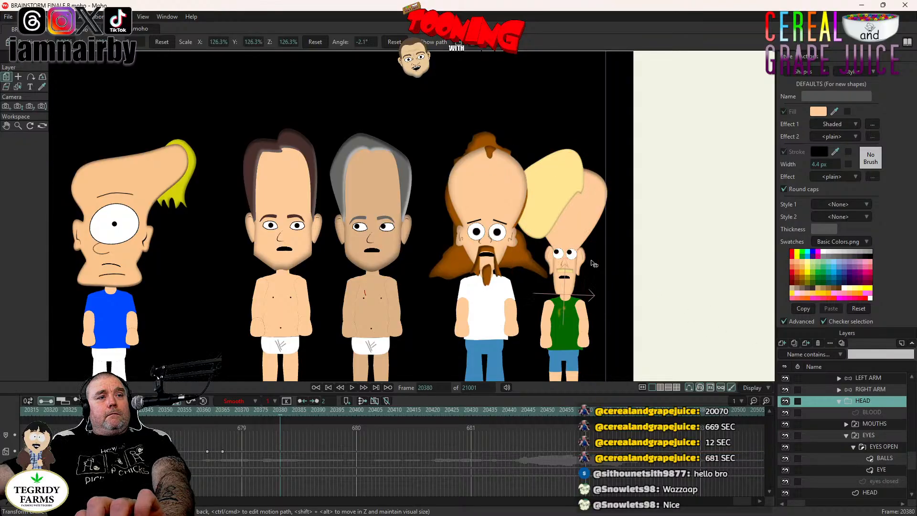
click(594, 263)
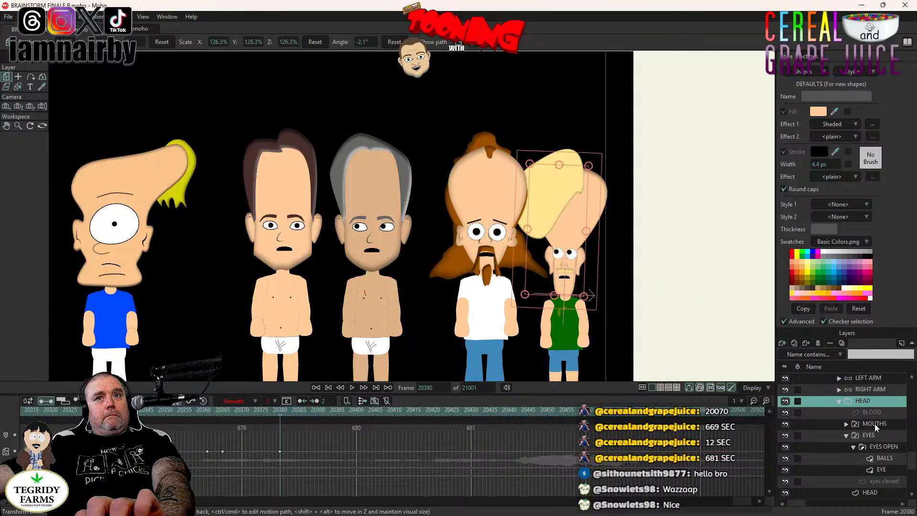
scroll(875, 423, up, 2)
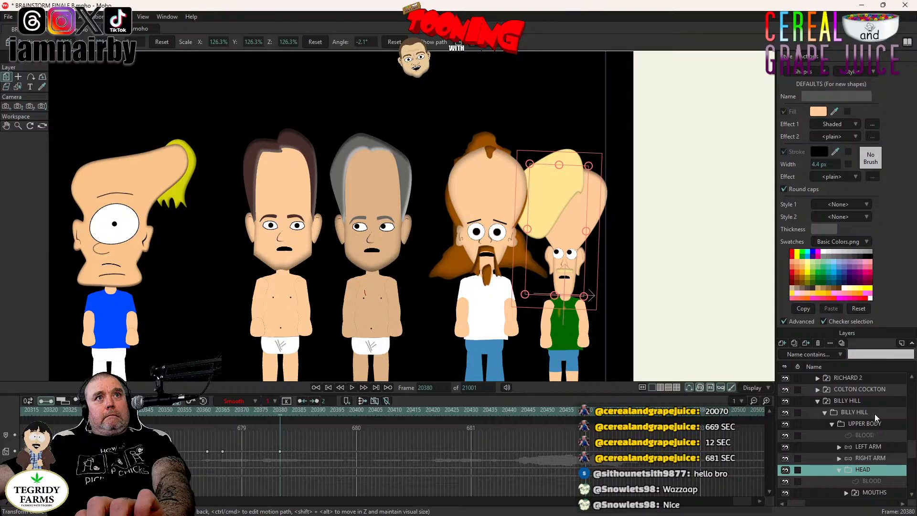
click(865, 423)
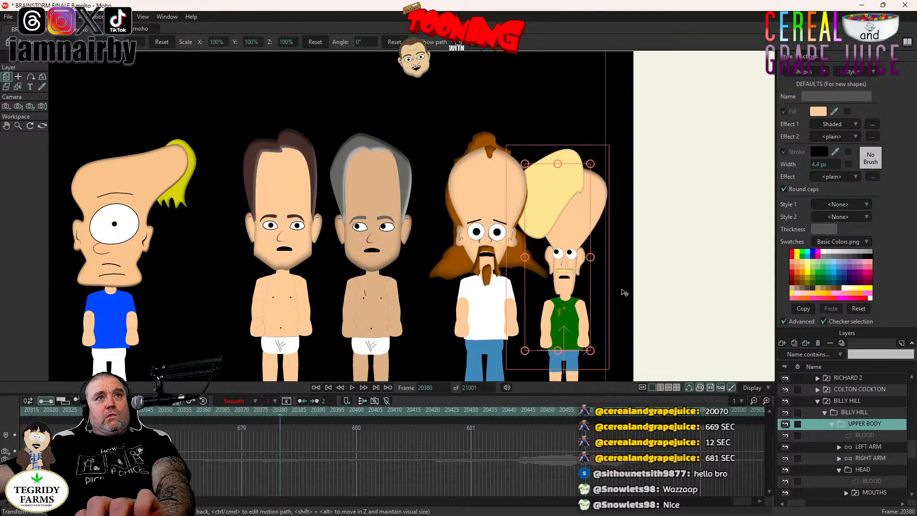
click(868, 446)
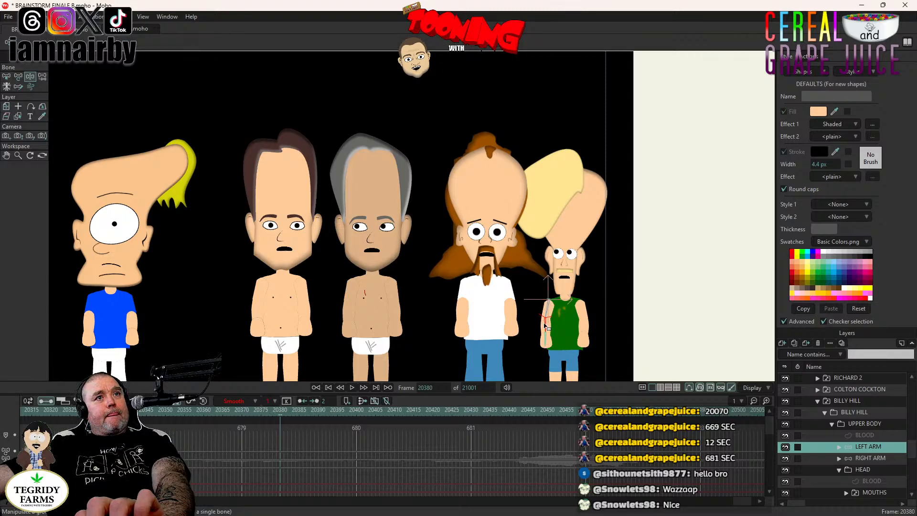
click(876, 460)
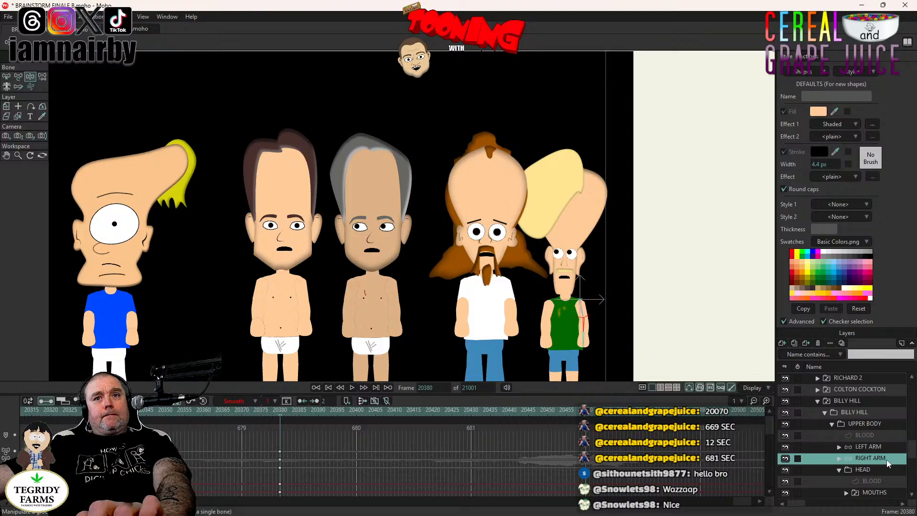
click(871, 470)
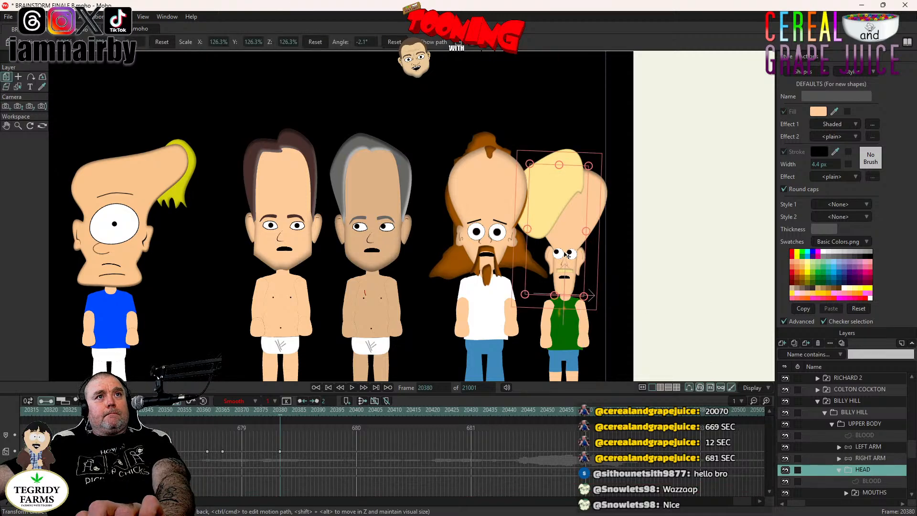
click(567, 255)
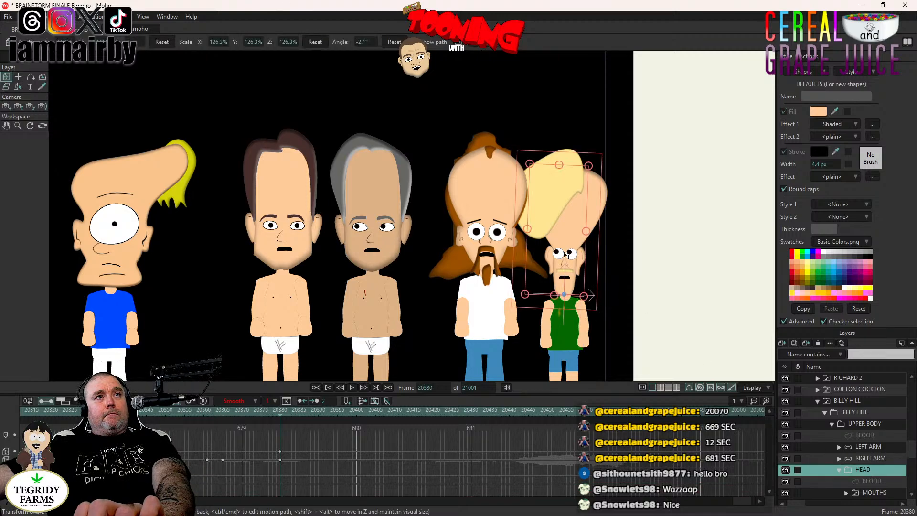
- Advance to frame 20384 and rotate Billy Hill's UPPER BODY layer to -8.5°, leaning it away from the long-haired character
key(Right)
key(Right)
key(Right)
key(Right)
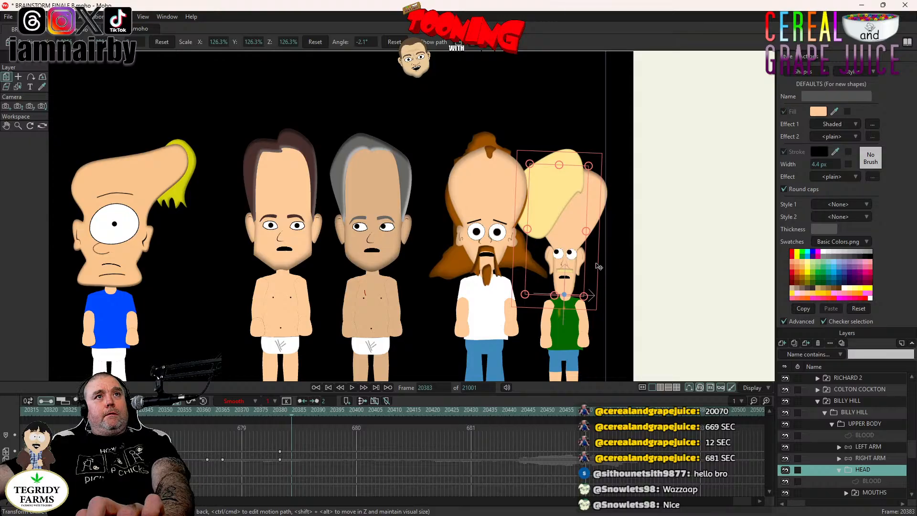
key(Up)
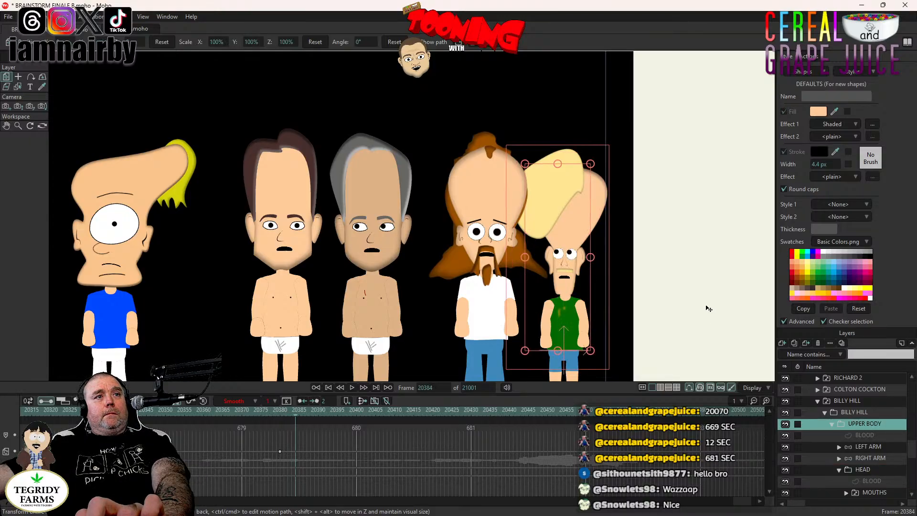
mouse_move(600, 284)
mouse_down()
mouse_move(635, 336)
mouse_move(606, 294)
mouse_up()
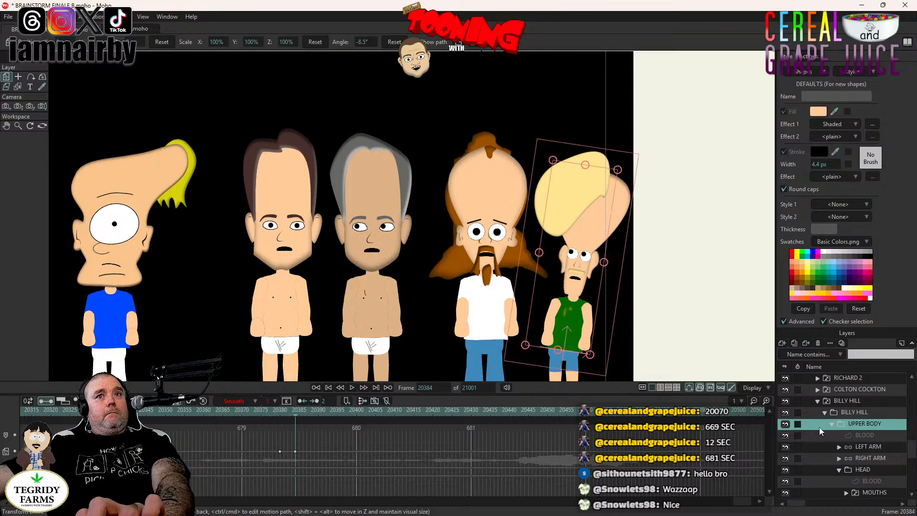
- Rotate Billy Hill's HEAD layer to -9.8° at frame 20384, reposition it on the neck, and move its rotation keyframe to frame 20386
click(863, 470)
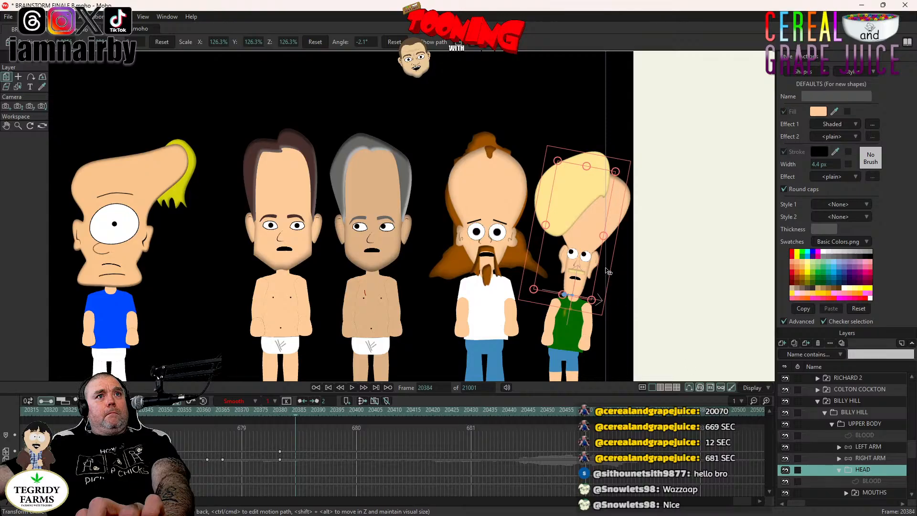
drag(606, 271, 581, 280)
scroll(579, 283, up, 3)
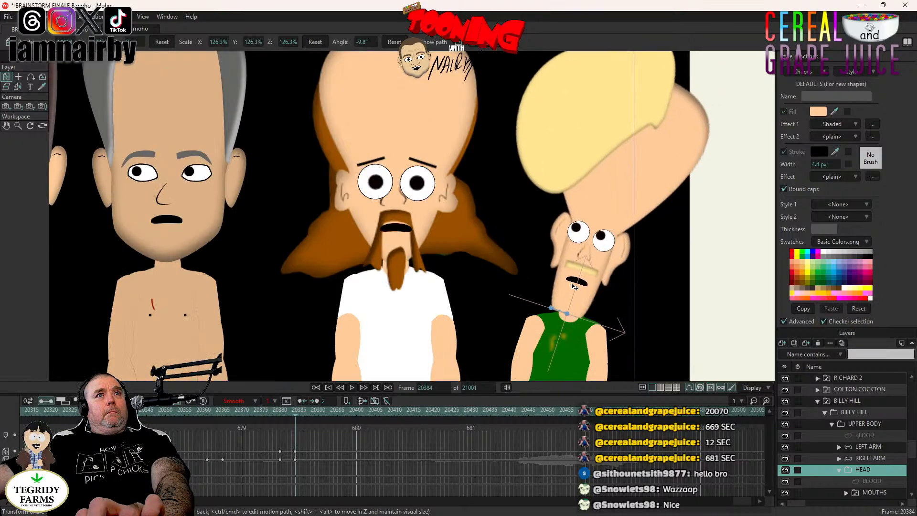
drag(574, 287, 581, 292)
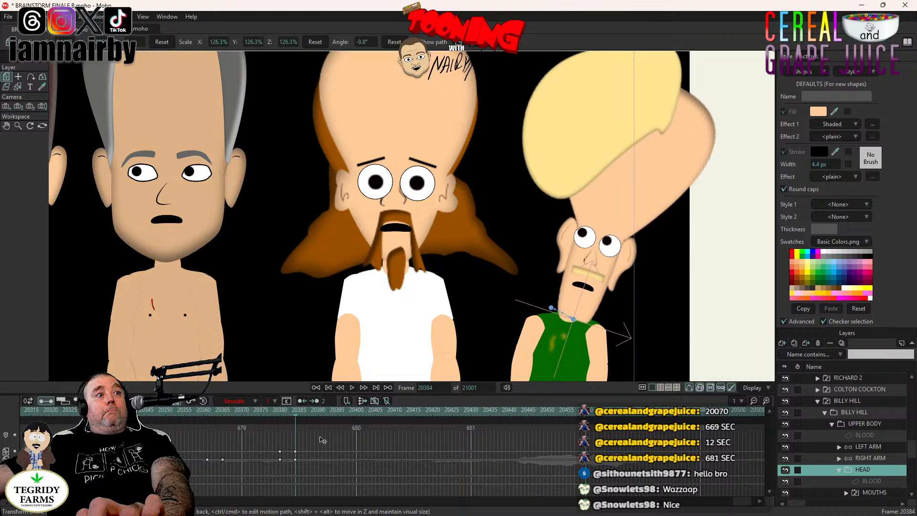
drag(296, 460, 303, 459)
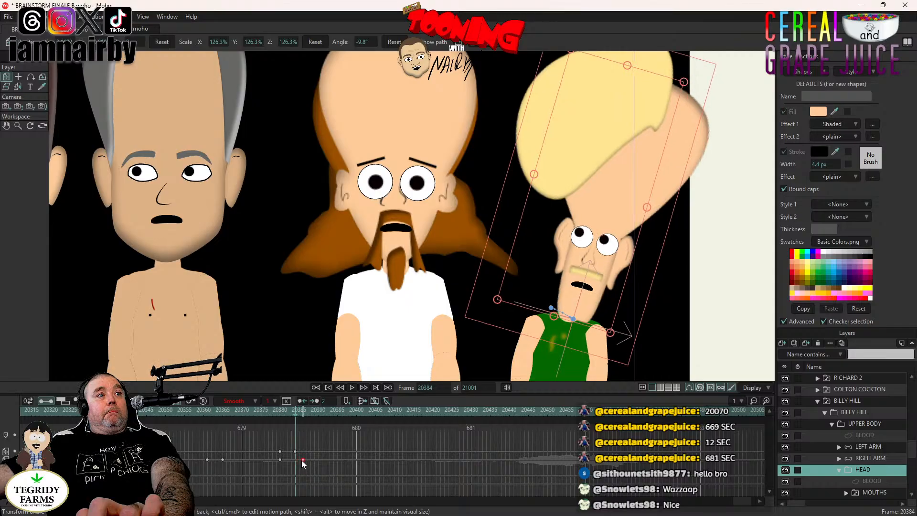
- Bend Billy Hill's LEFT ARM bones at frame 20385 so the forearm crosses the front of the torso
scroll(525, 315, down, 3)
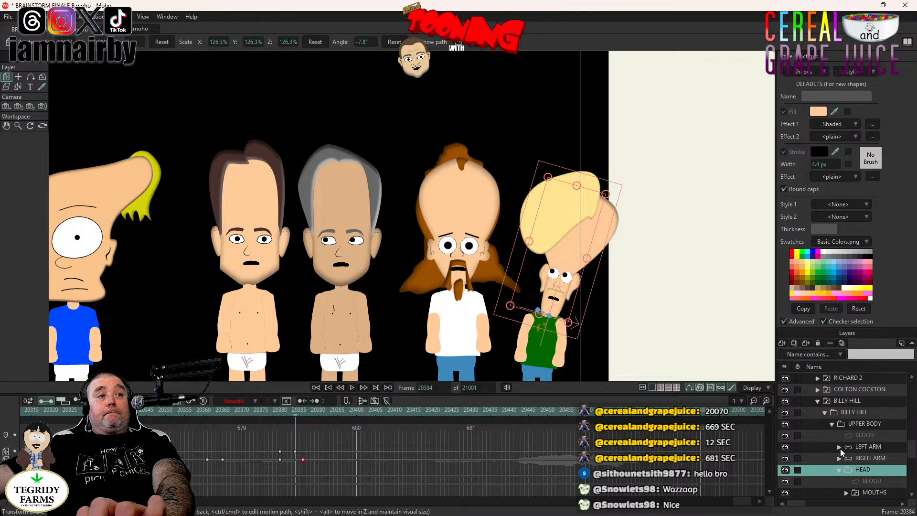
click(864, 449)
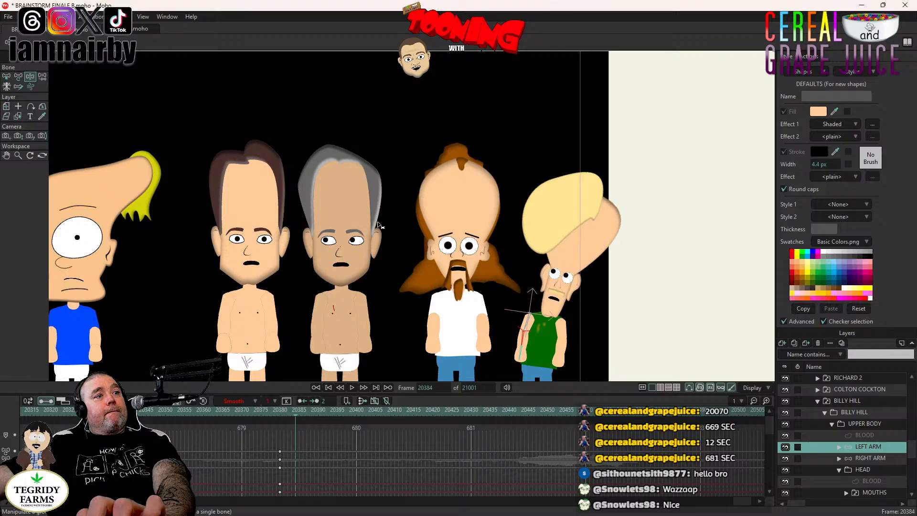
key(ctrl+Right)
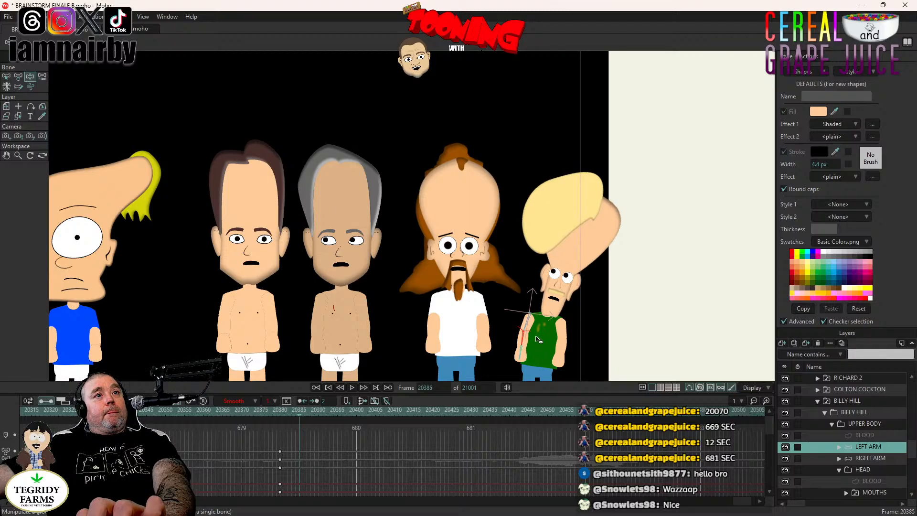
drag(536, 340, 540, 339)
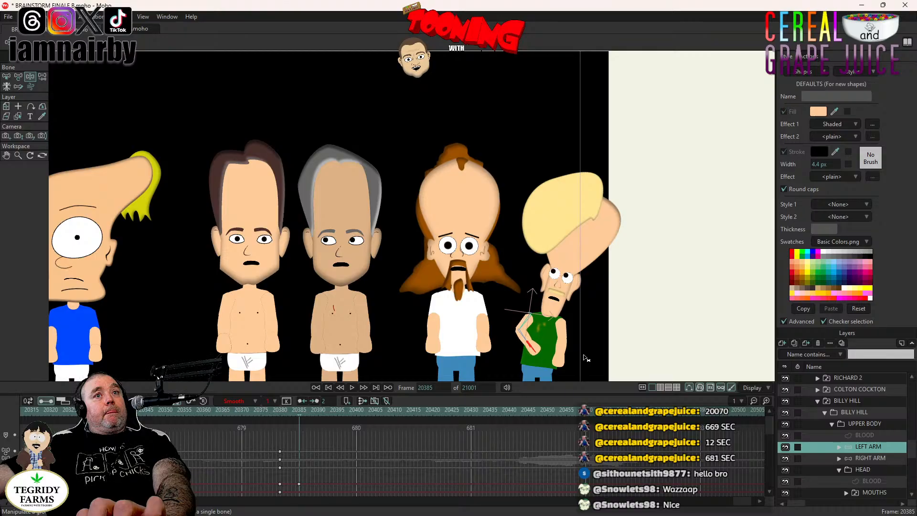
- Bend Billy Hill's RIGHT ARM bones inward across the torso at frame 20385, and check the LEFT ARM pose against it
click(870, 458)
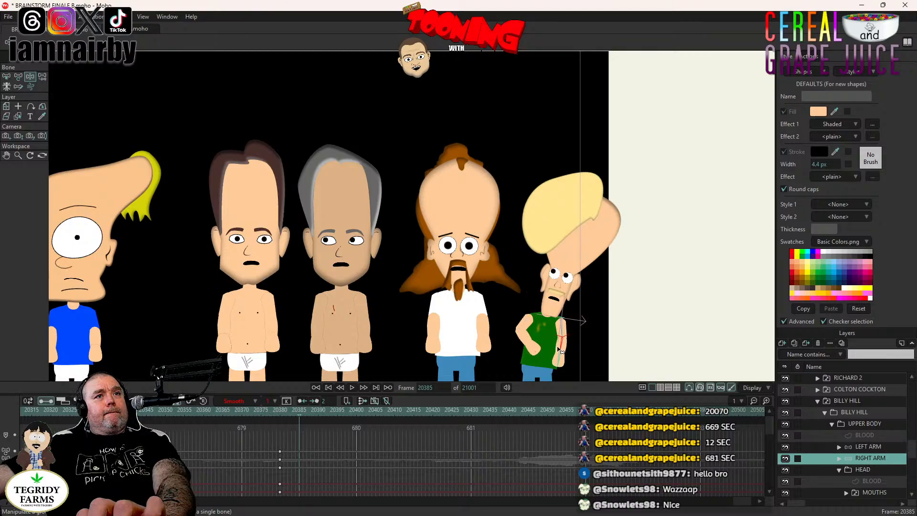
drag(549, 340, 543, 361)
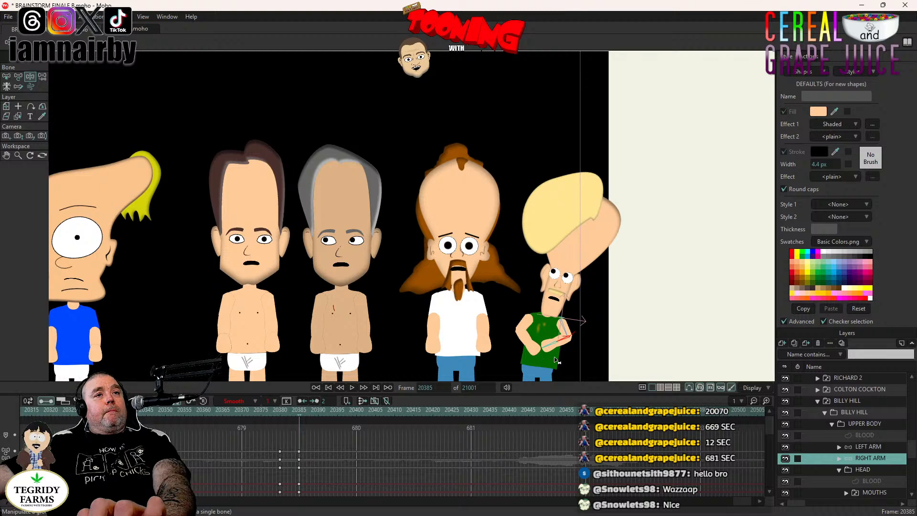
click(873, 450)
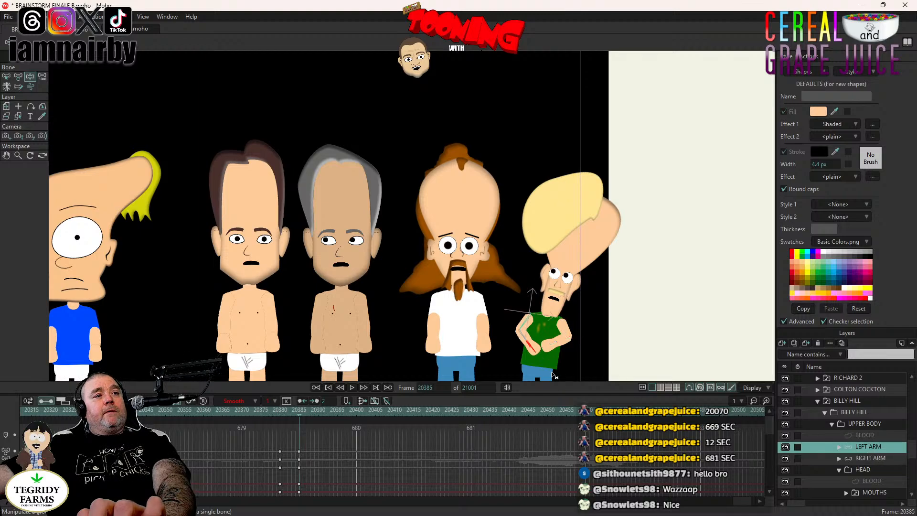
drag(528, 344, 504, 342)
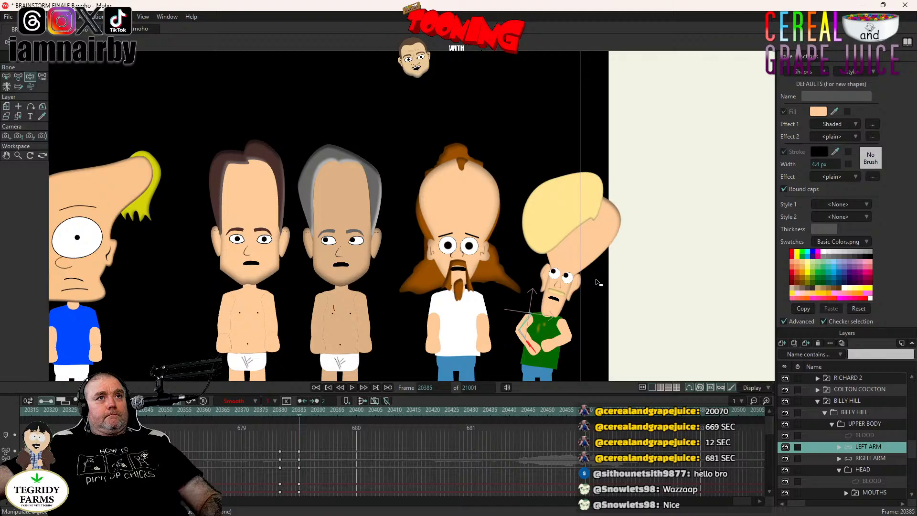
scroll(596, 283, down, 5)
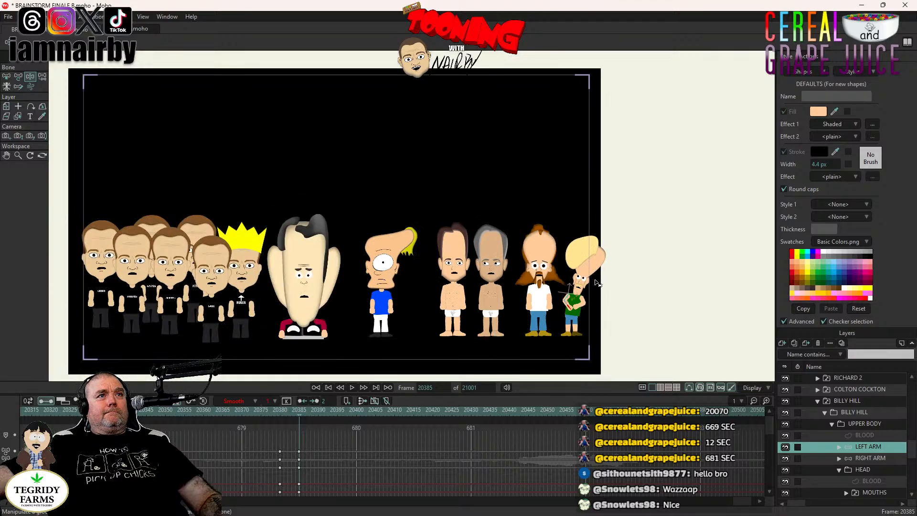
- Save the project, expand the BOOBIEN RULER character's layers and select its EYES layer at frame 20211
key(ctrl+s)
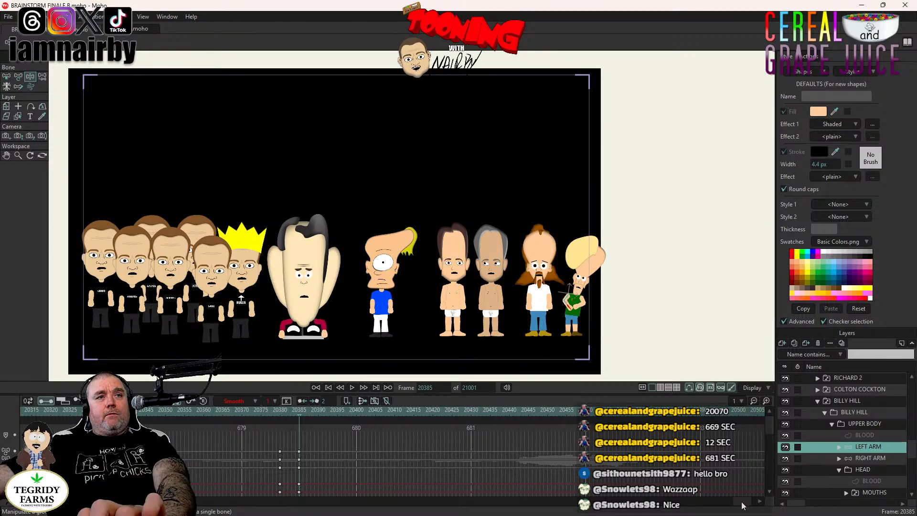
drag(742, 505, 734, 512)
scroll(855, 426, down, 6)
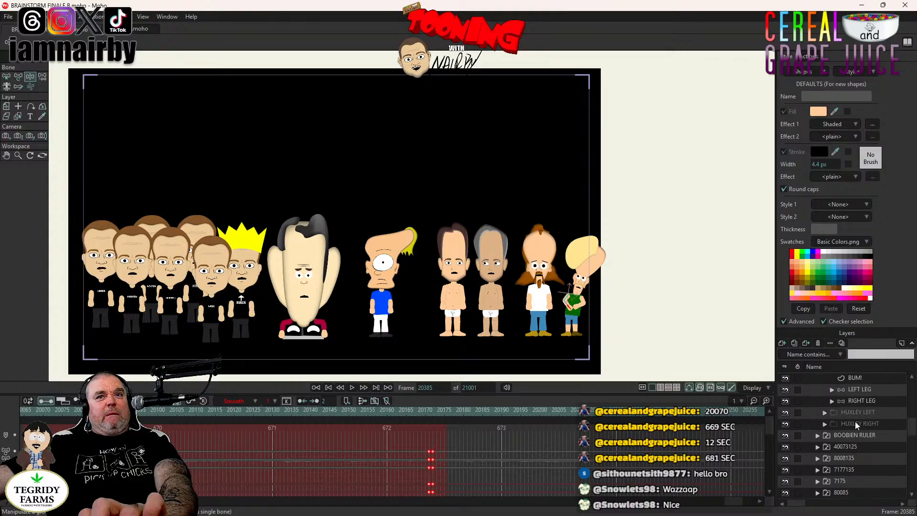
click(850, 434)
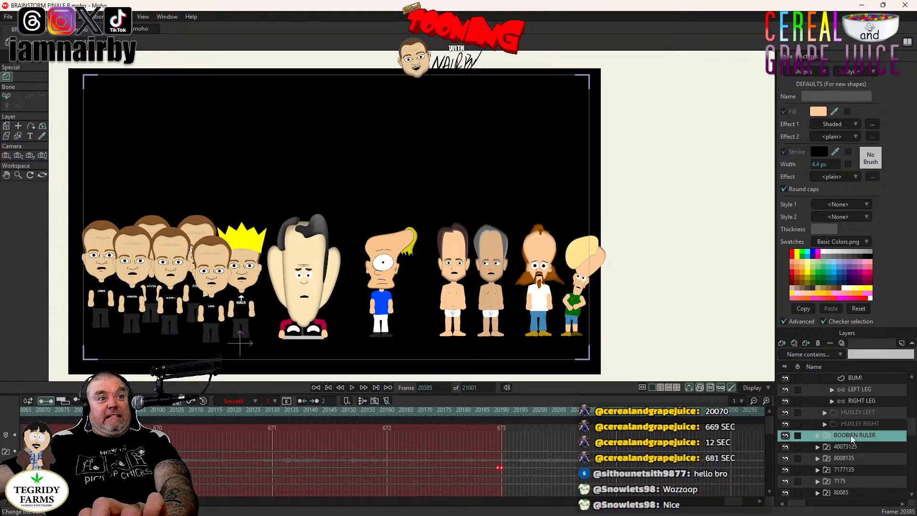
click(816, 435)
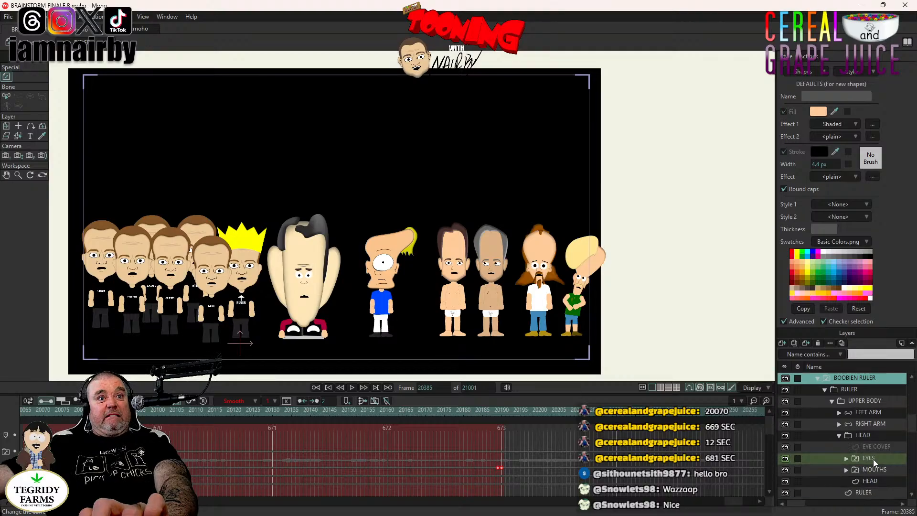
click(873, 460)
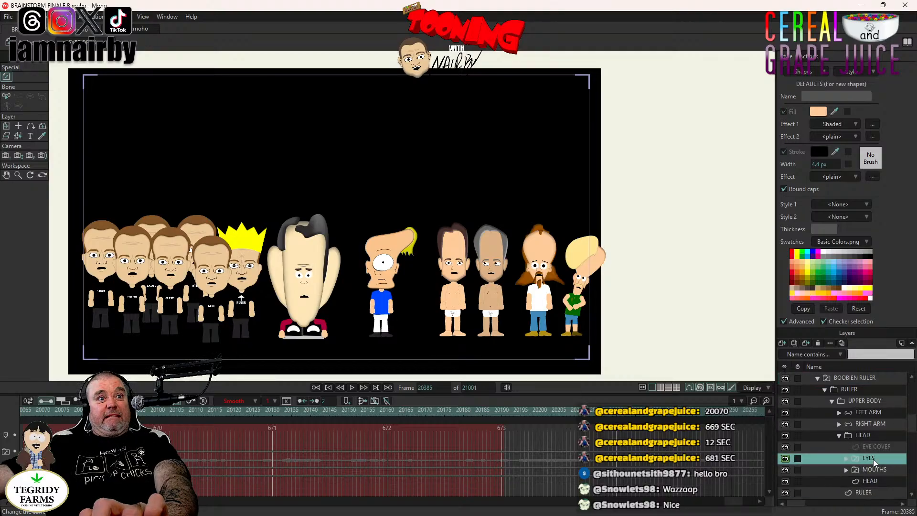
click(583, 415)
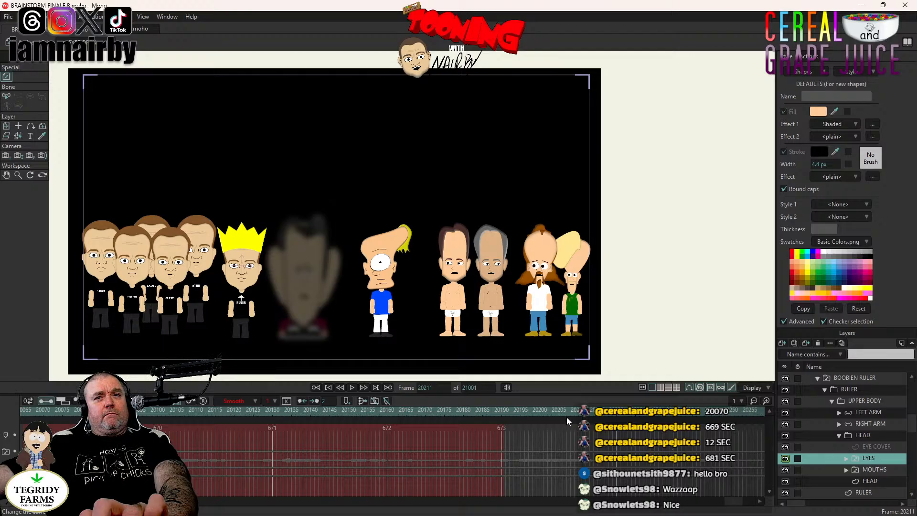
- Select the ruler's MOUTHS layer and move its AGHIKQUH mouth keyframe to before frame 20211
scroll(868, 451, up, 2)
scroll(868, 453, down, 2)
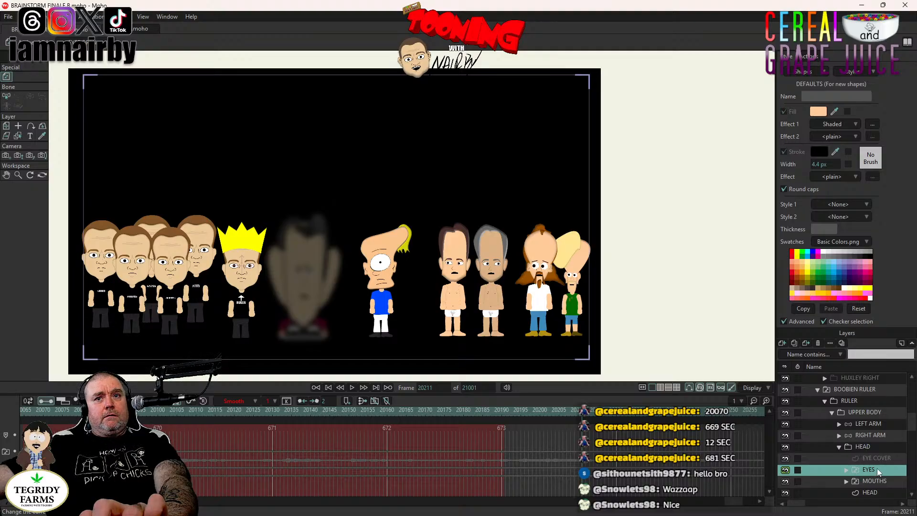
right_click(877, 469)
mouse_move(871, 437)
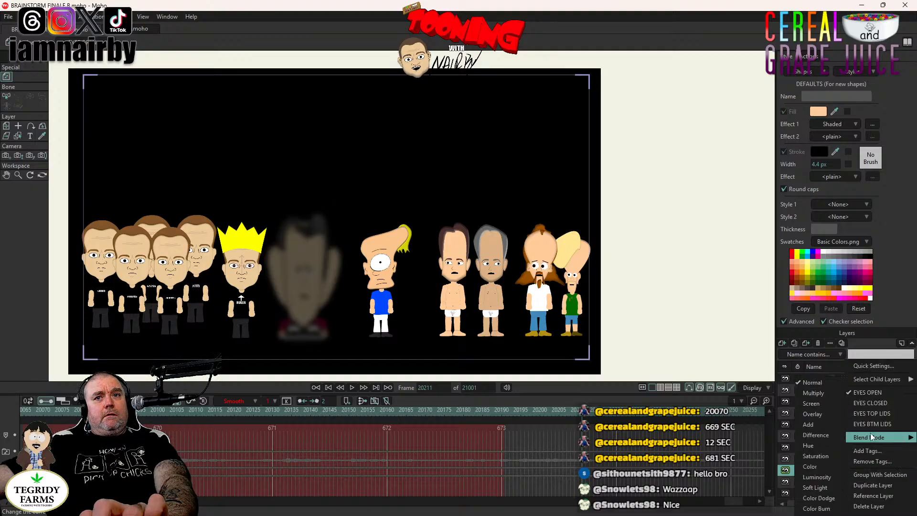
click(582, 393)
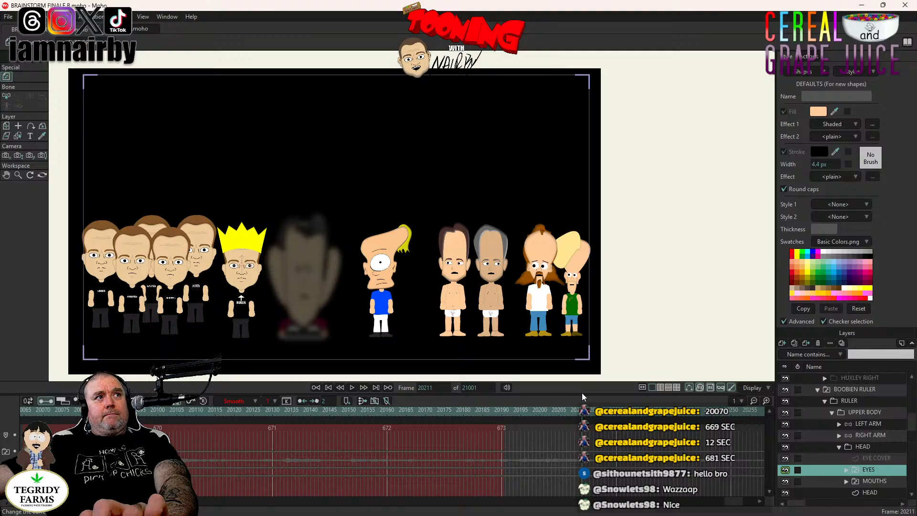
ctrl+click(878, 482)
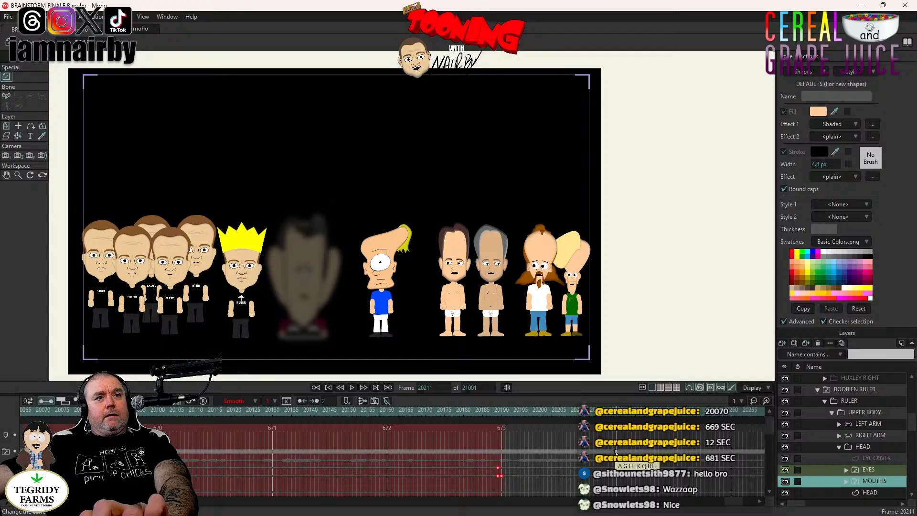
drag(615, 452, 490, 455)
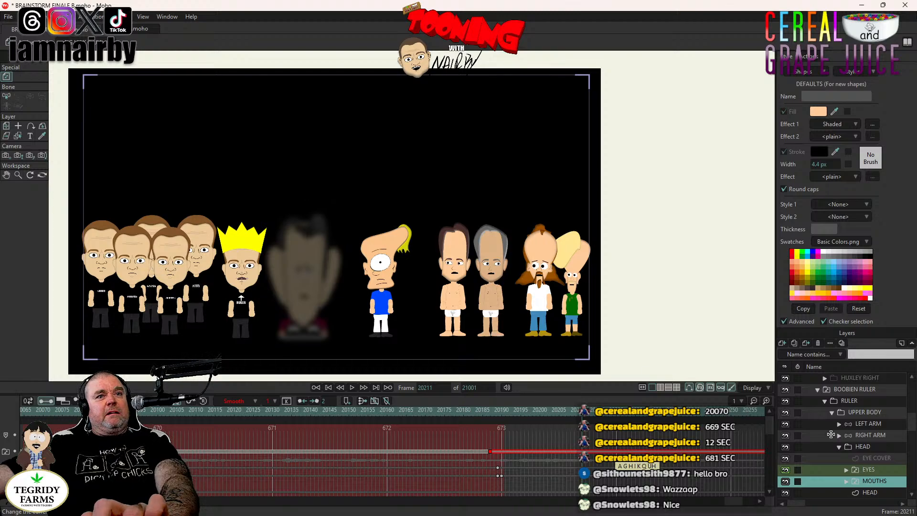
- Add a blink to the ruler's EYES layer, with EYES CLOSED at frame 20211 and EYES OPEN at frame 20214
right_click(874, 471)
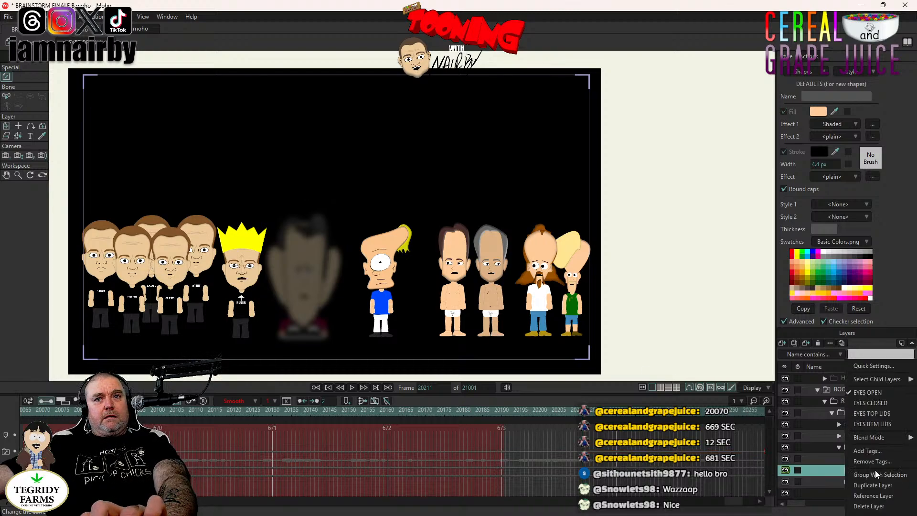
click(881, 402)
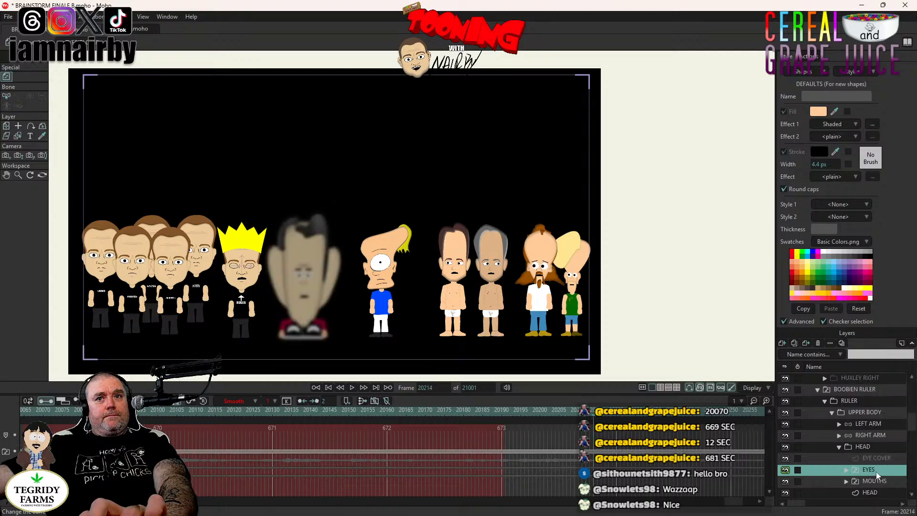
right_click(876, 472)
click(865, 412)
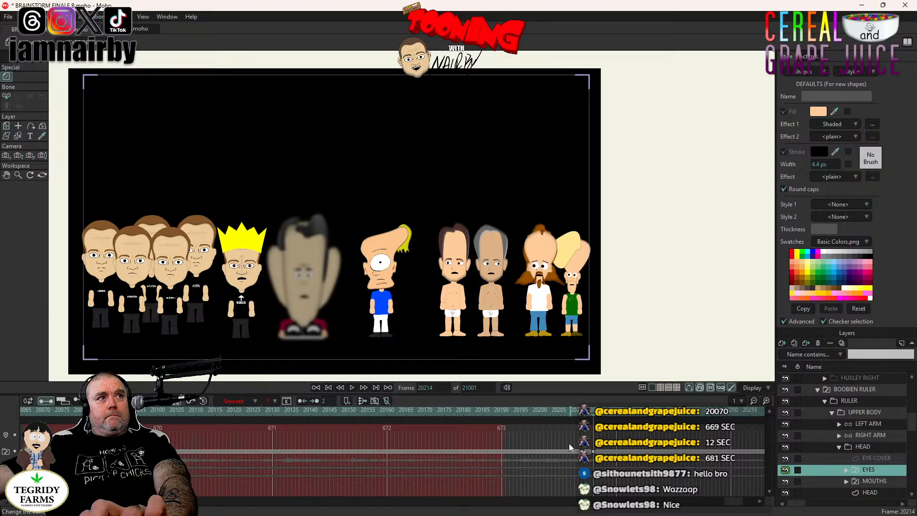
drag(568, 449, 618, 480)
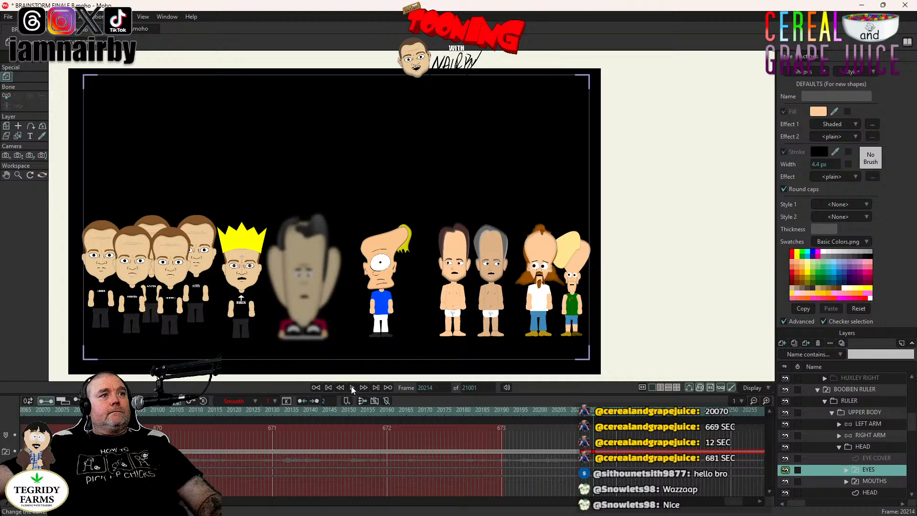
- Play the scene on from frame 20214 and repeat the ruler's EYES blink at frame 20370
drag(333, 262, 458, 245)
scroll(459, 245, up, 5)
scroll(459, 245, down, 3)
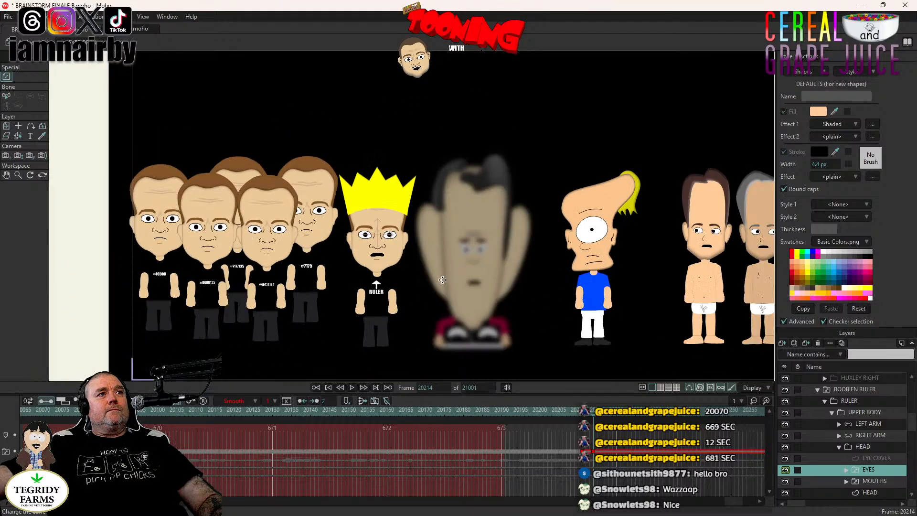
click(352, 387)
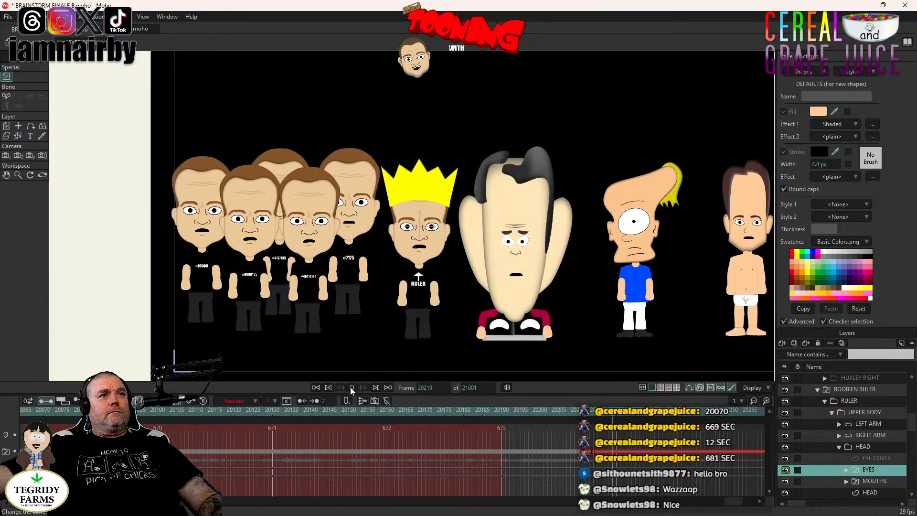
click(351, 387)
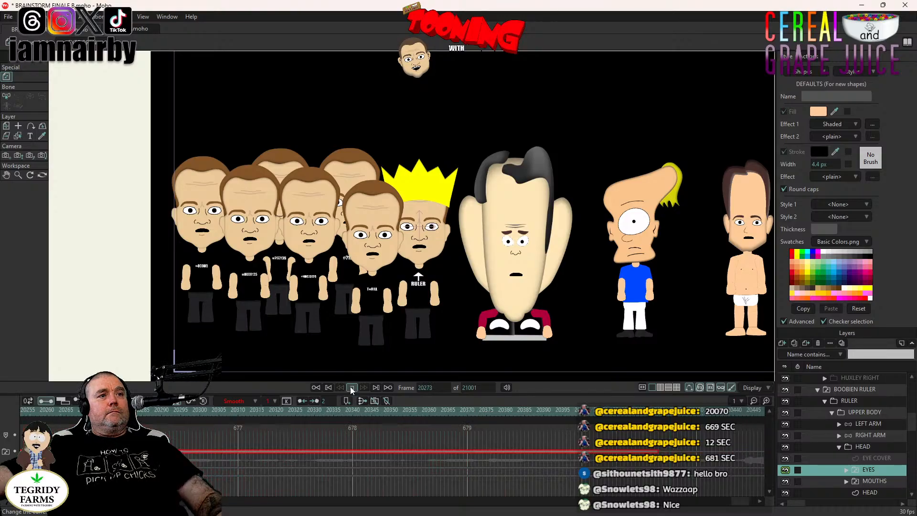
click(352, 387)
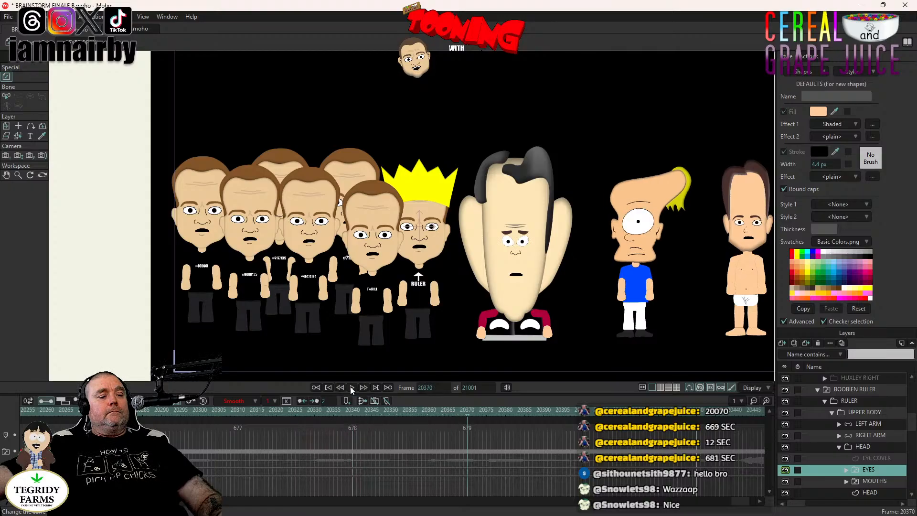
click(350, 386)
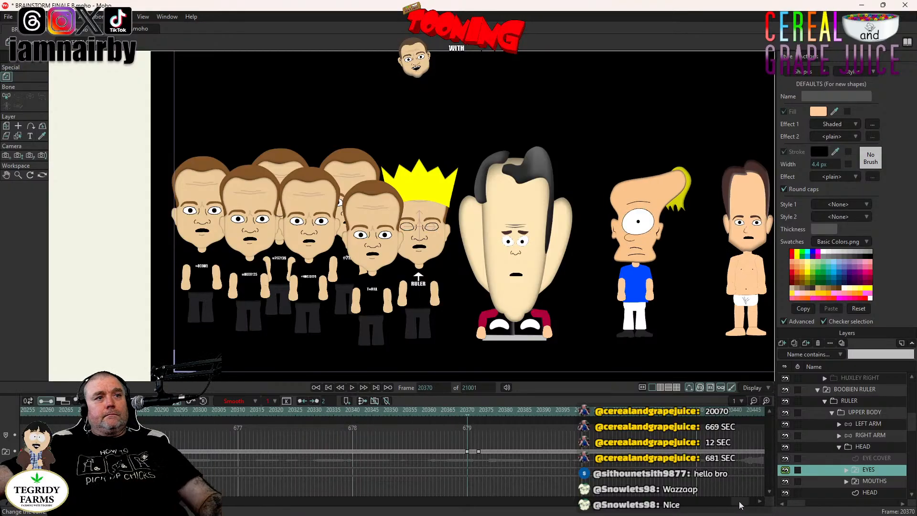
- Key the ruler's HEAD layer at frame 20210 and tilt the head to -3.1° a few frames after it
scroll(735, 505, left, 5)
click(524, 410)
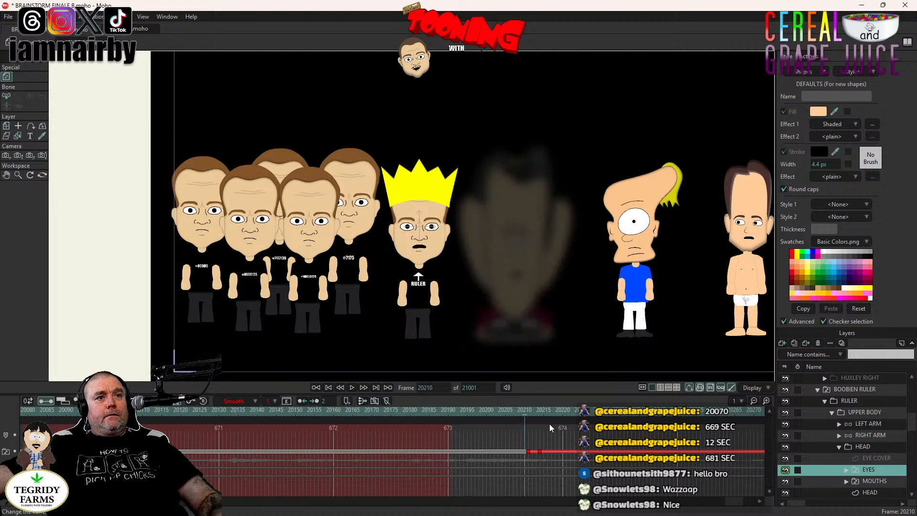
click(872, 446)
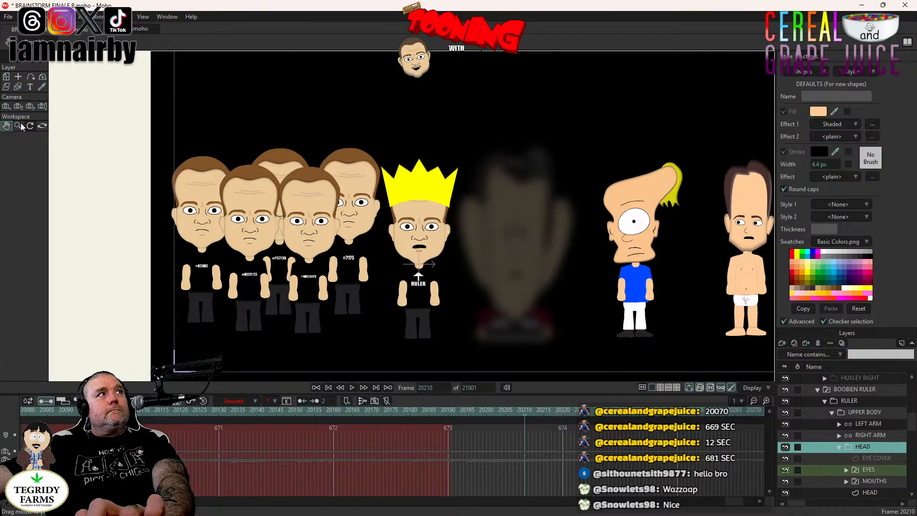
click(6, 76)
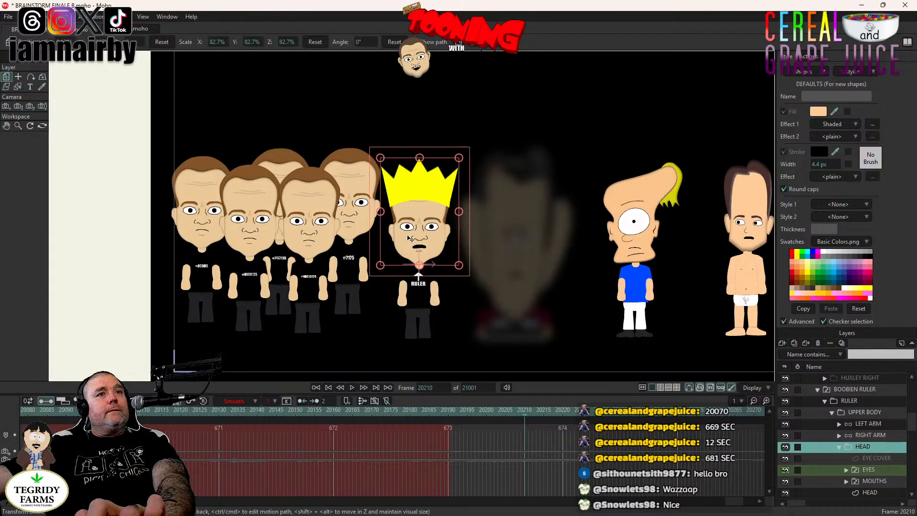
scroll(404, 239, up, 2)
key(ctrl+Right)
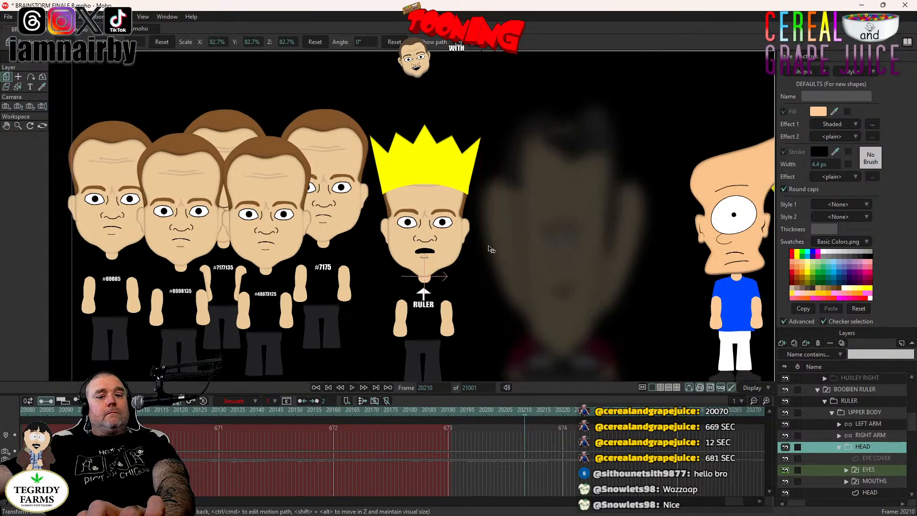
key(ctrl+Right)
key(ctrl+Right)
key(ctrl+Right)
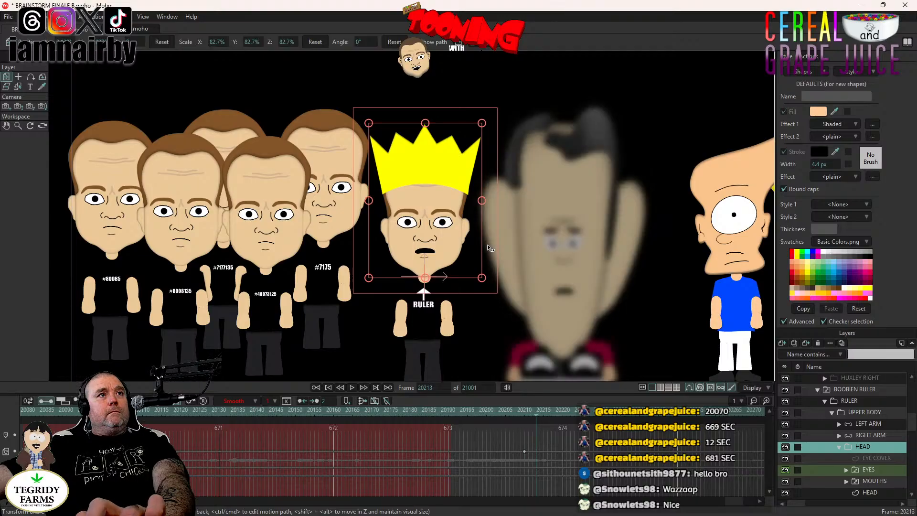
drag(489, 247, 492, 252)
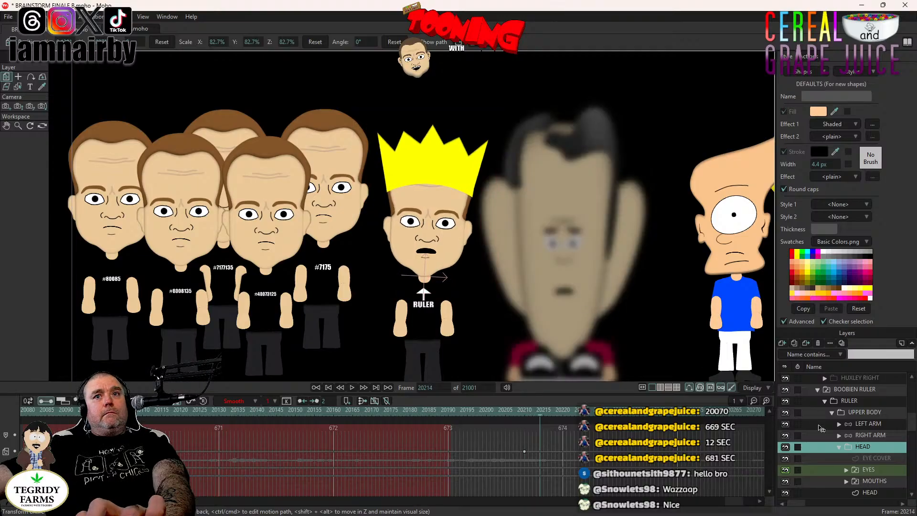
- Select the BALLS layer inside the ruler's EYES OPEN group and set its pupil keyframe near frame 20214 to Step interpolation
click(848, 471)
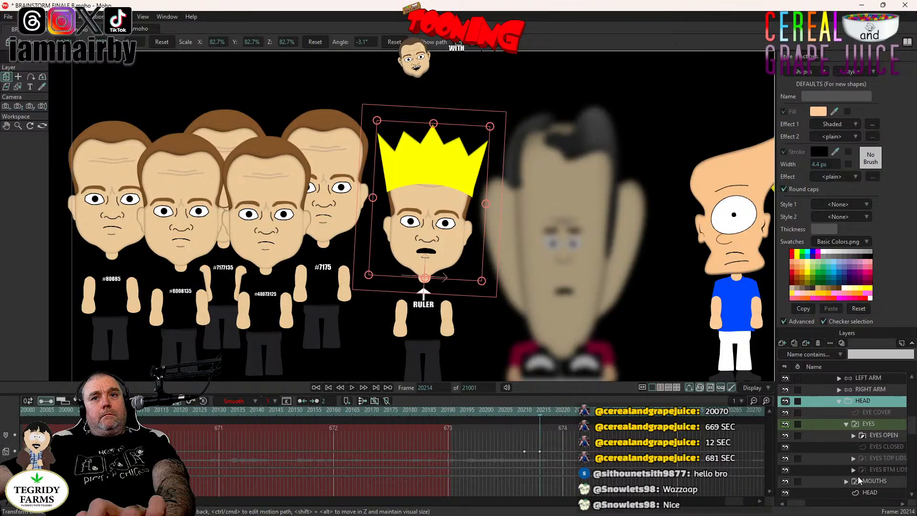
click(852, 435)
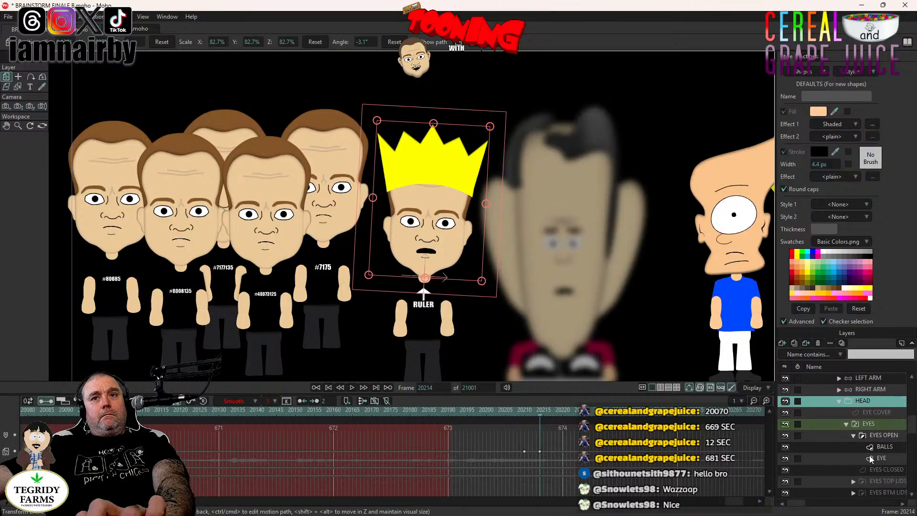
click(884, 447)
scroll(397, 357, up, 3)
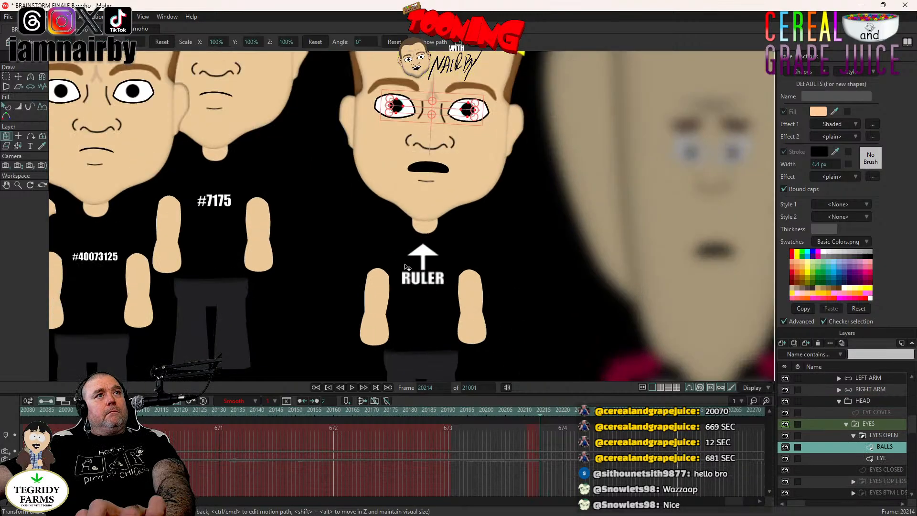
scroll(396, 357, up, 3)
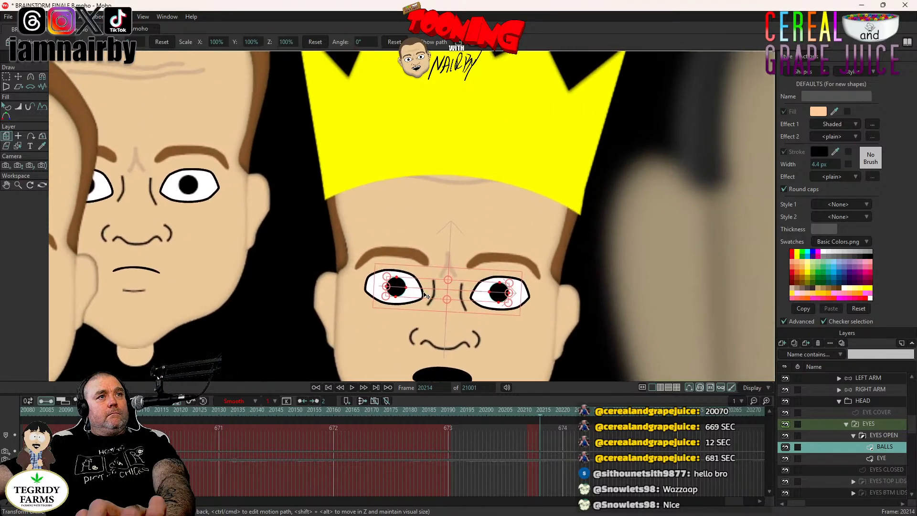
click(542, 453)
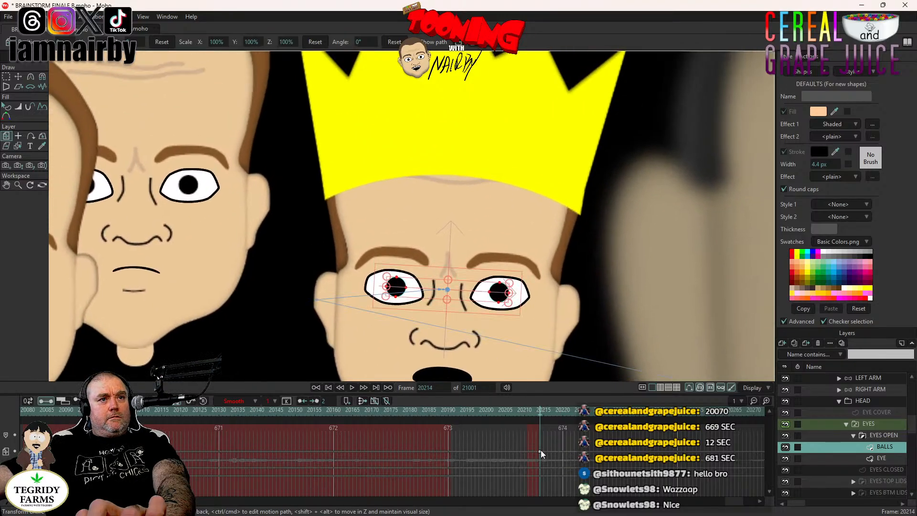
right_click(542, 453)
click(559, 409)
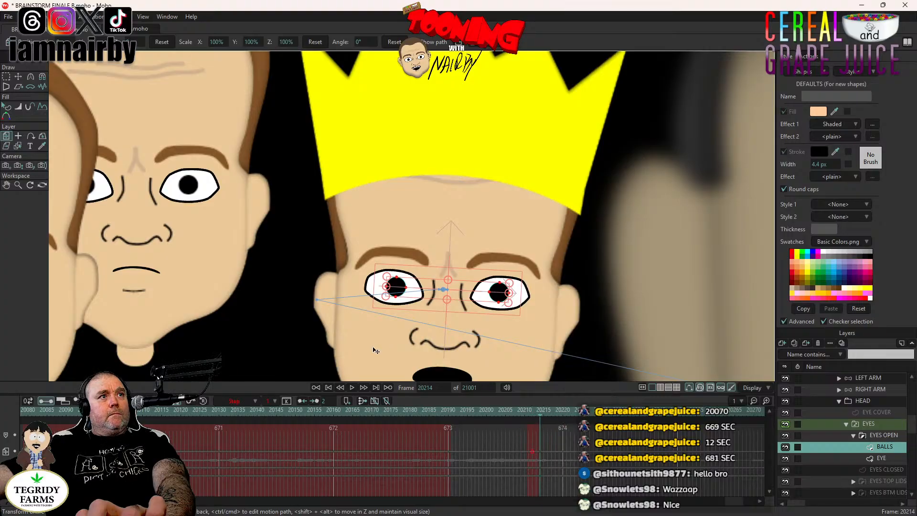
- Shift the ruler's pupils sideways toward the numbered clones at frame 20214
drag(373, 348, 361, 348)
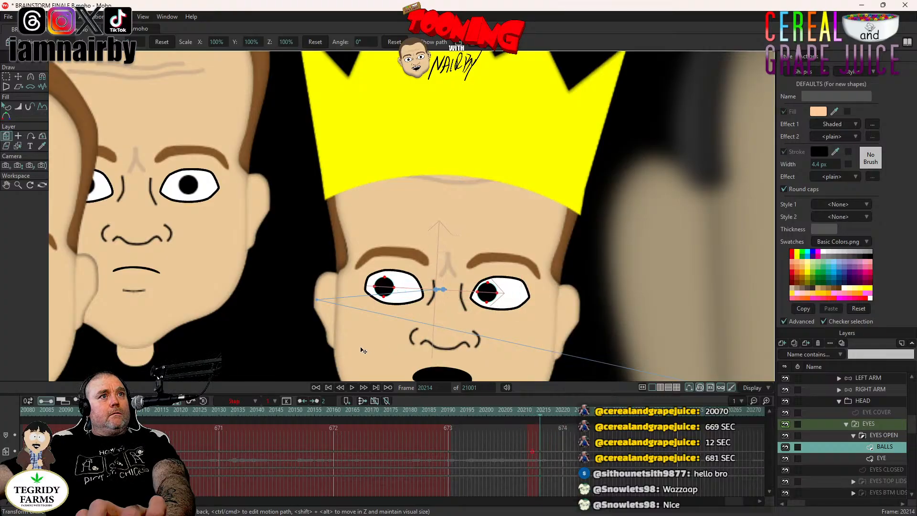
right_click(540, 453)
click(542, 451)
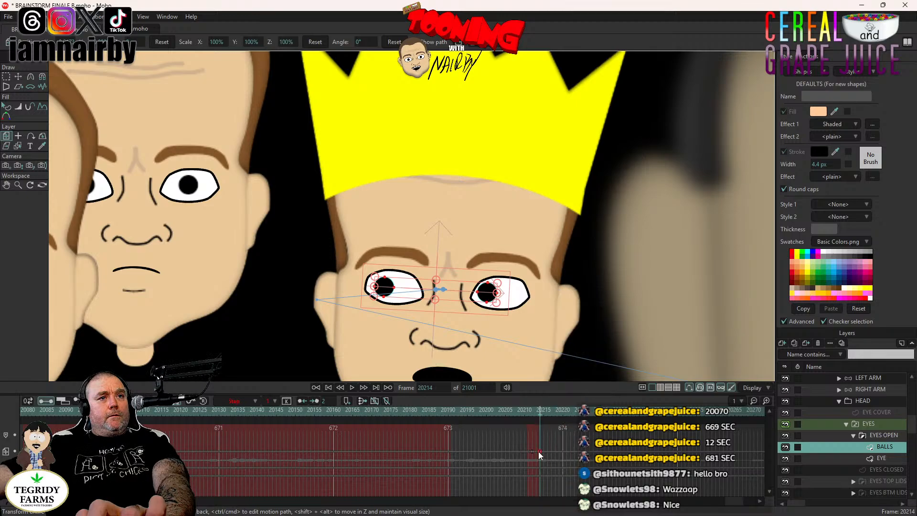
scroll(509, 329, down, 5)
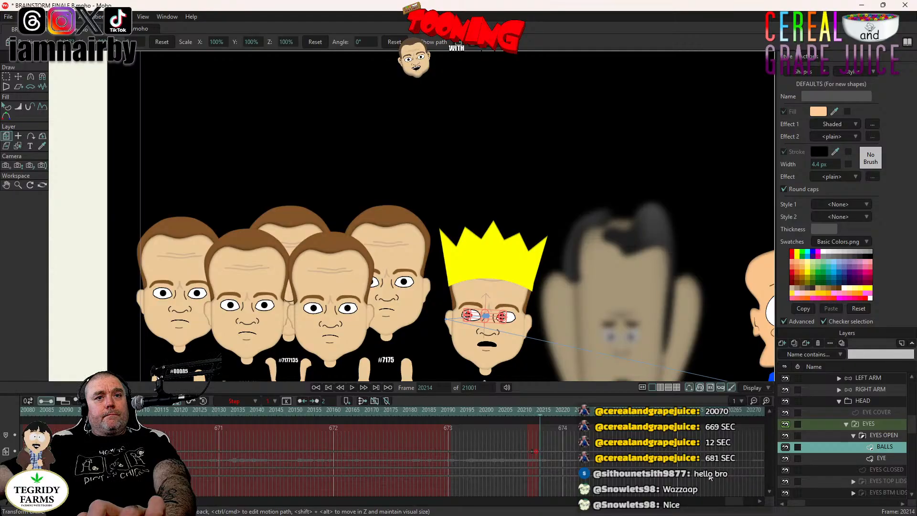
- Play on from frame 20214, key the ruler's HEAD at frame 20253 and straighten the head to 0.2° at frame 20257
click(843, 424)
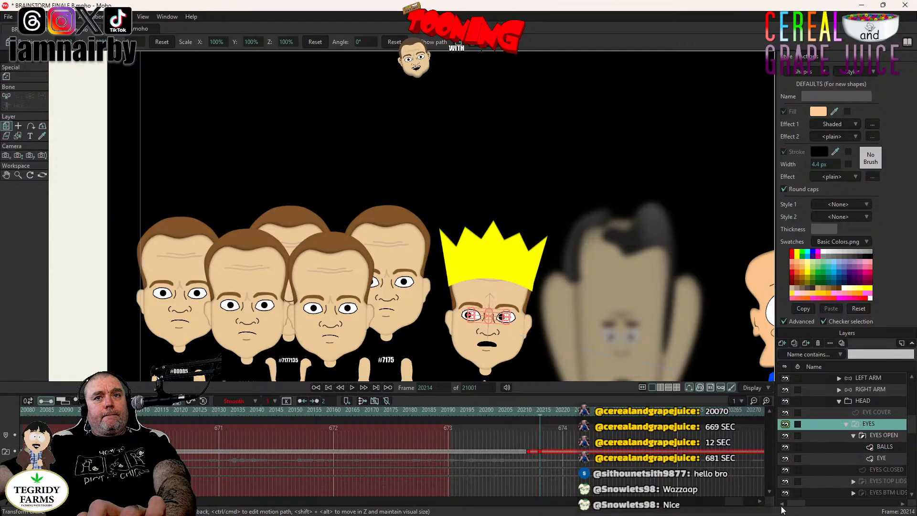
click(352, 388)
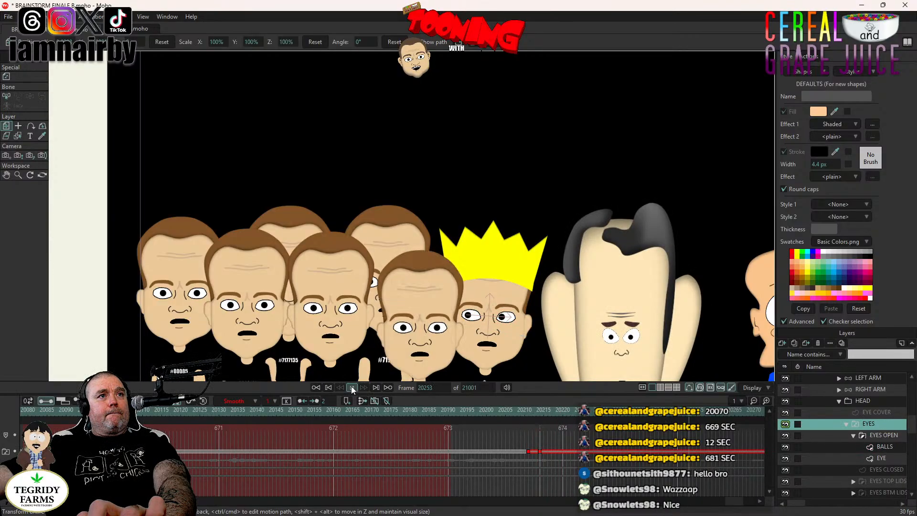
click(867, 402)
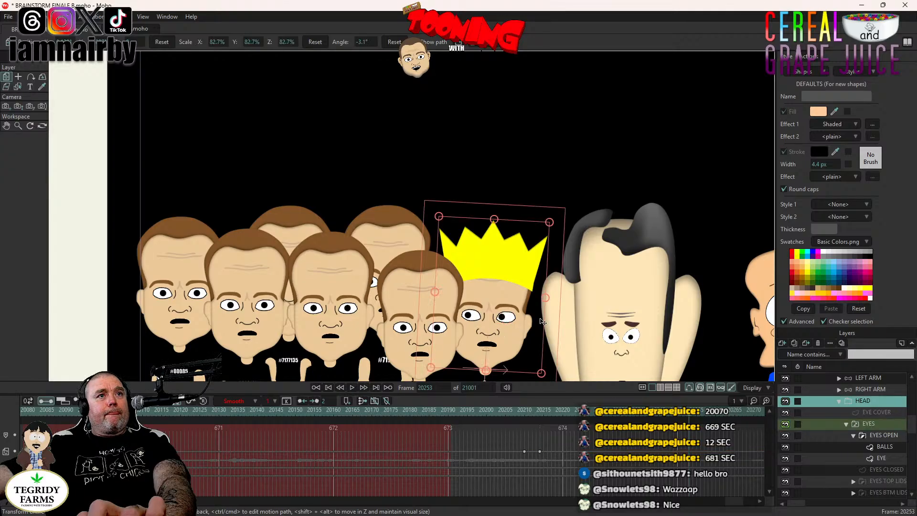
key(ctrl+Right)
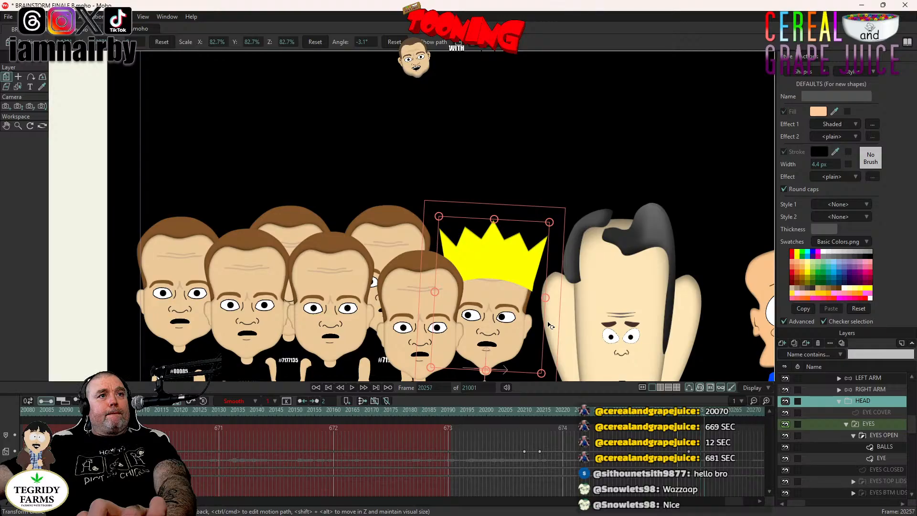
key(ctrl+Right)
- Recentre the pupils on the ruler's BALLS layer at frame 20257 and set that keyframe to Step interpolation
click(885, 447)
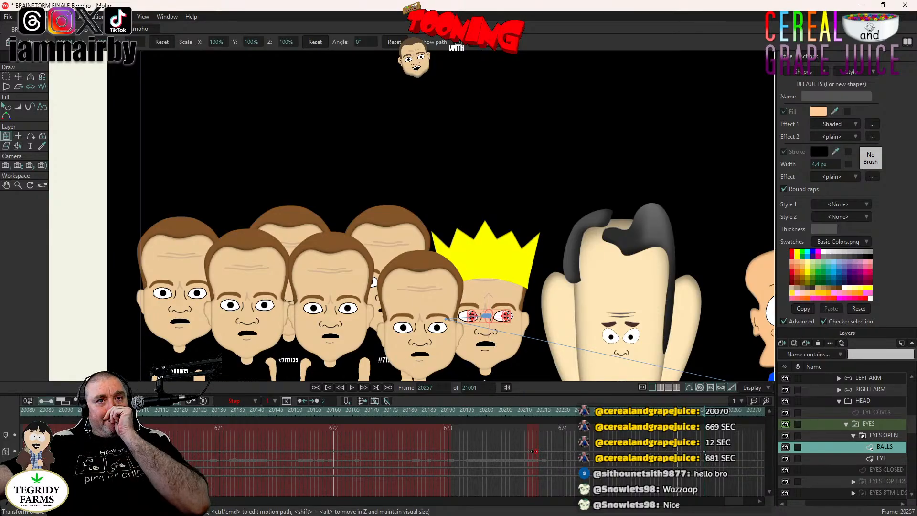
right_click(704, 451)
click(718, 407)
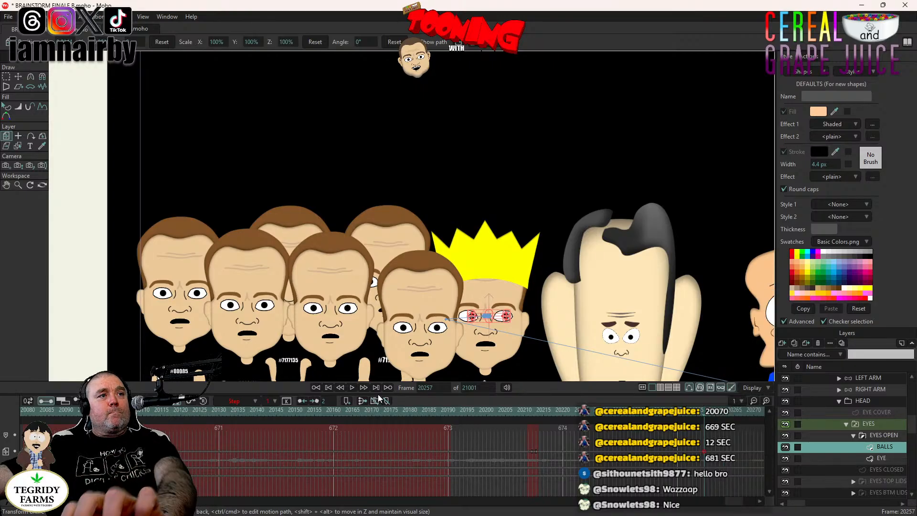
- Review playback, key the ruler's HEAD at frame 20272 and tilt the head to -1.6° at frame 20276
click(353, 388)
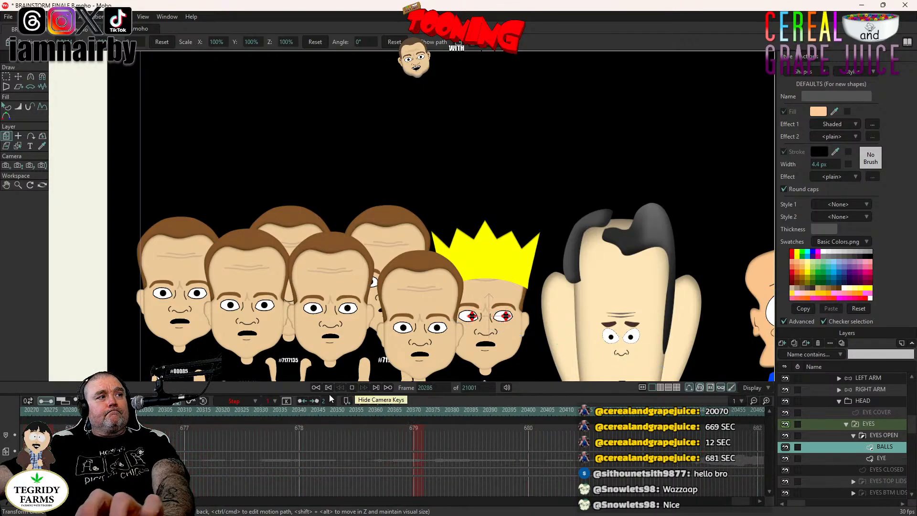
click(42, 412)
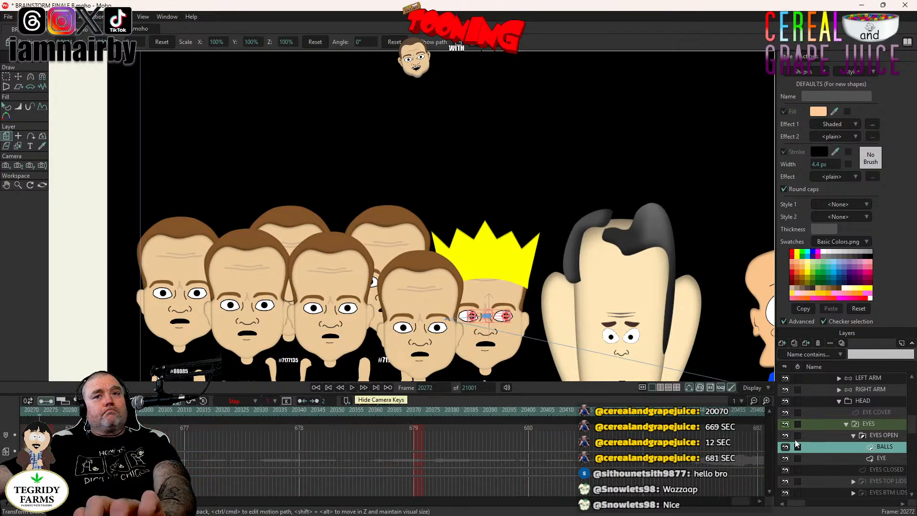
click(877, 402)
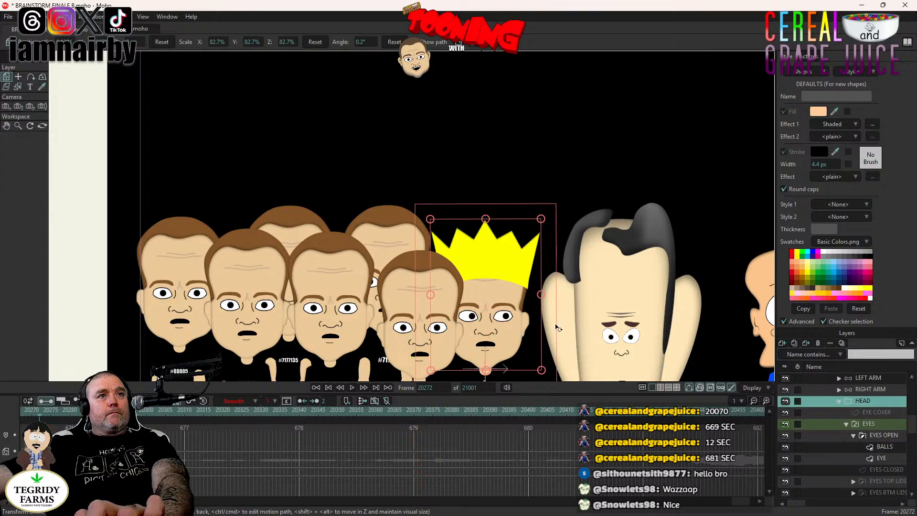
drag(549, 326, 549, 327)
key(Right)
key(Right)
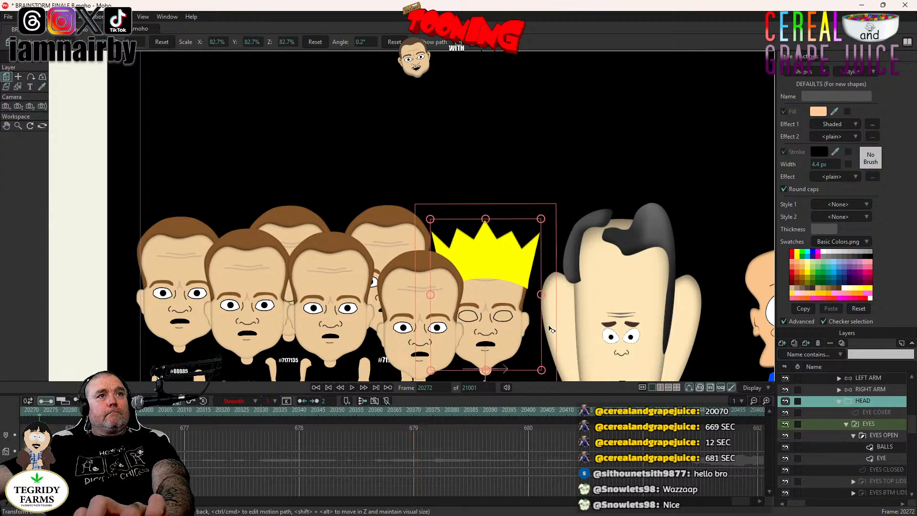
key(Right)
key(Right)
drag(549, 329, 550, 331)
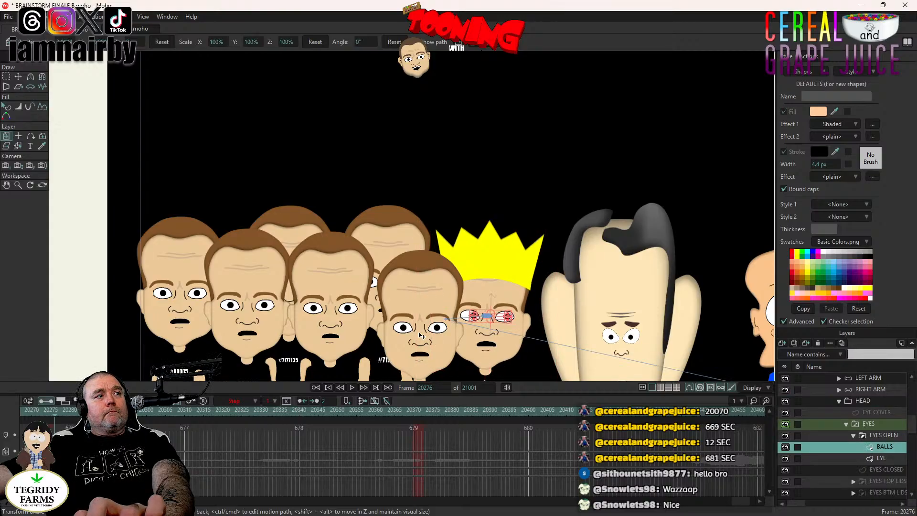
- Shift the ruler's pupils sideways toward the numbered clones at frame 20276 and set the BALLS keyframe to Step interpolation
scroll(421, 334, up, 3)
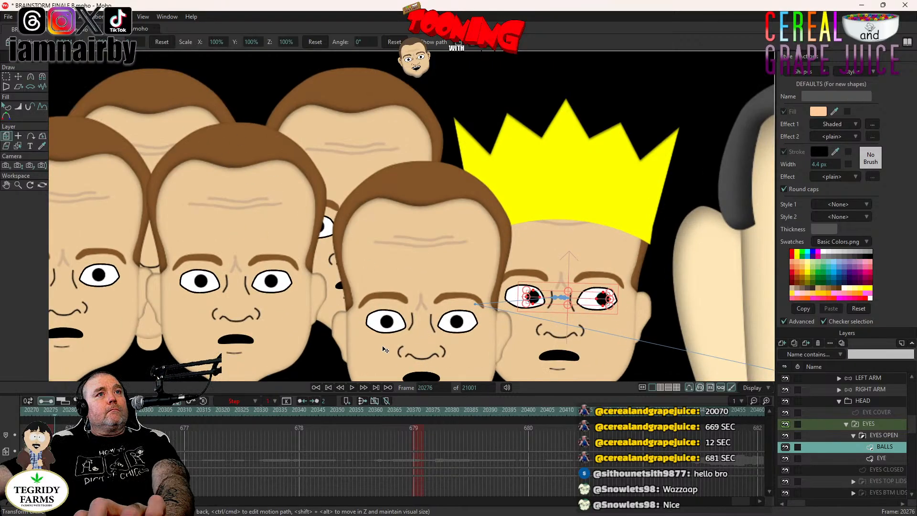
drag(382, 349, 369, 350)
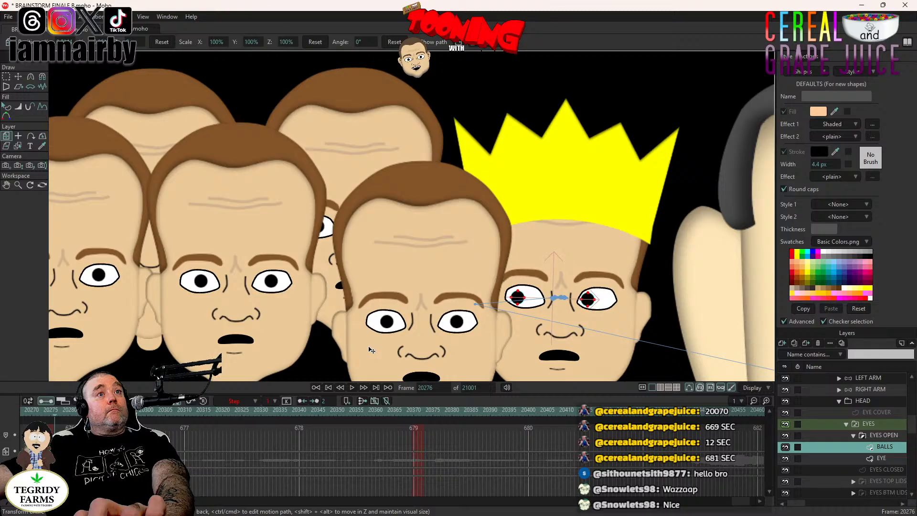
key(ctrl+a)
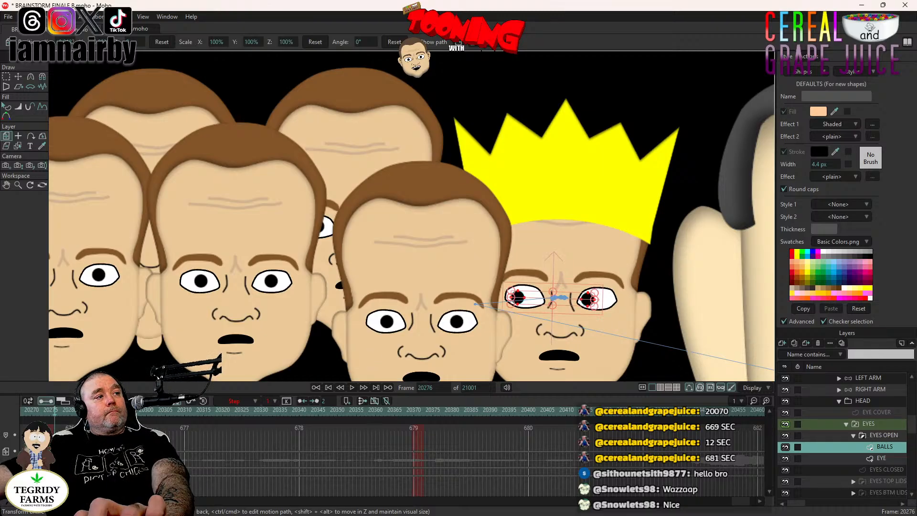
right_click(54, 433)
click(68, 406)
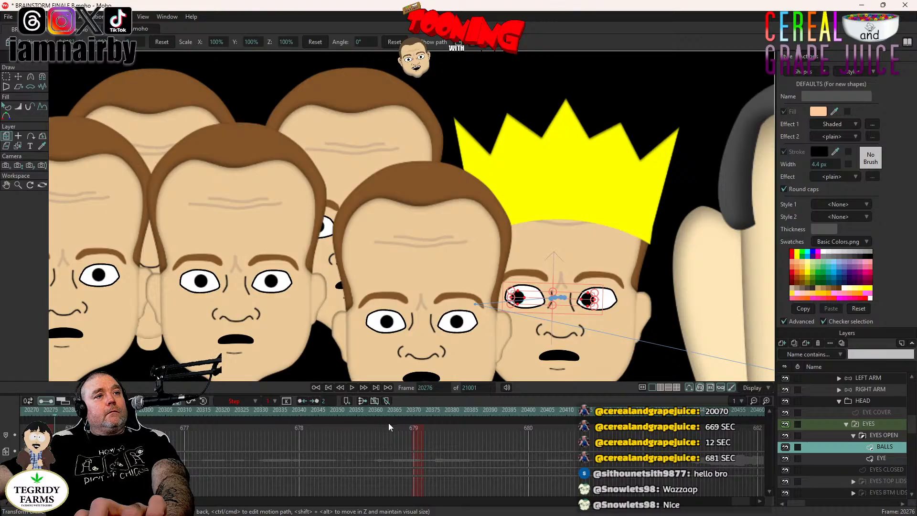
- Key the ruler's HEAD layer at frame 20369 and tilt the head back upright at frame 20373
click(409, 414)
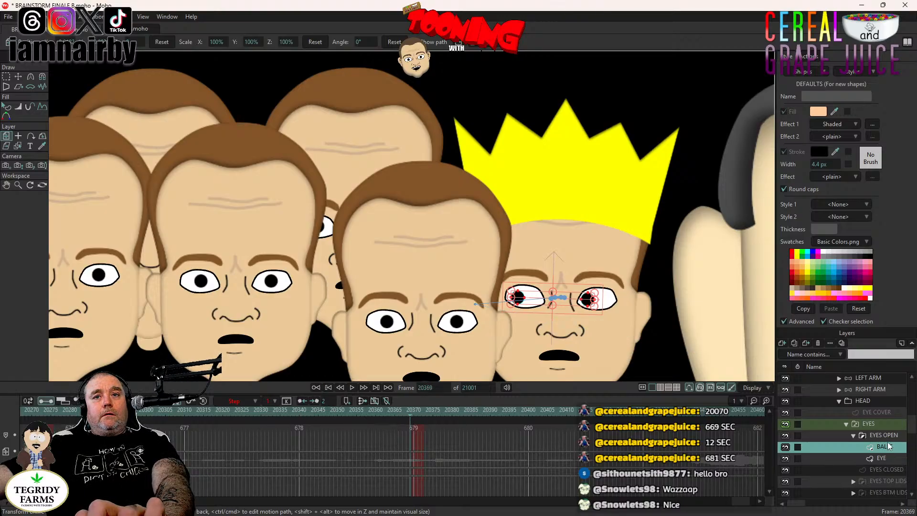
click(869, 401)
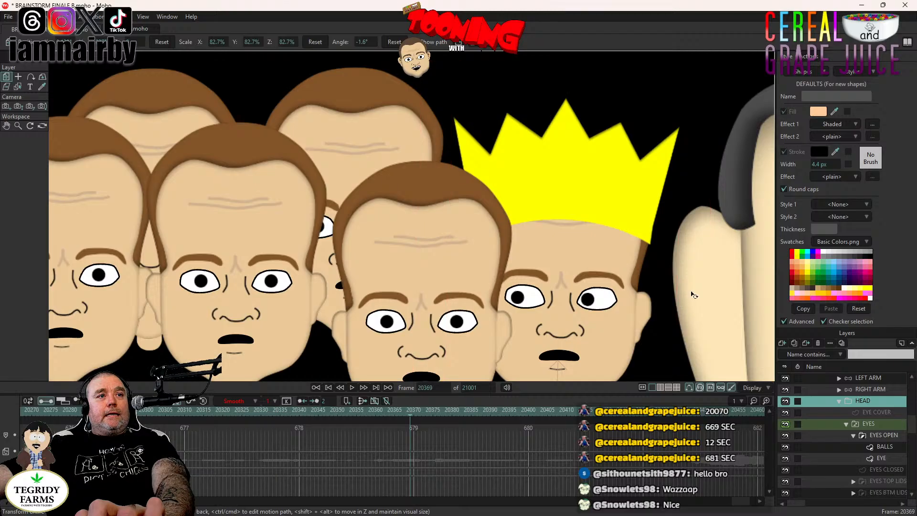
click(694, 295)
key(Right)
key(Right)
key(Right)
key(Right)
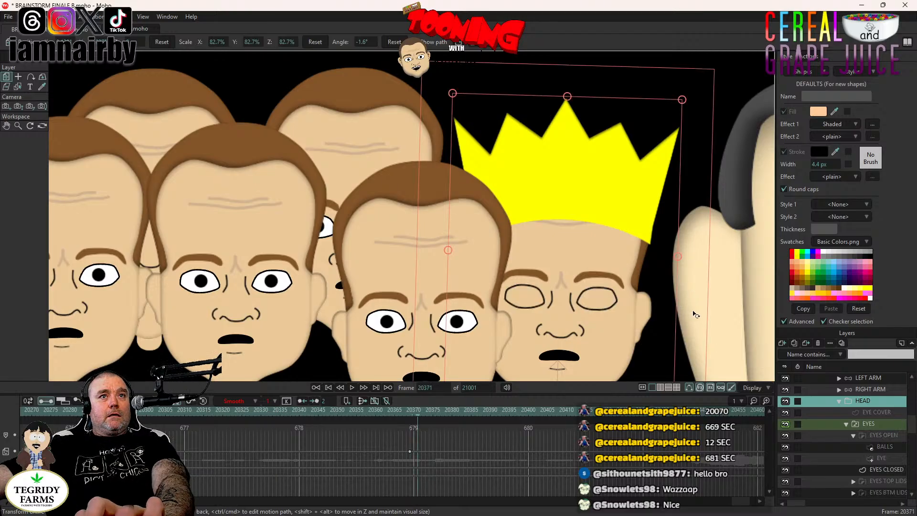
drag(696, 315, 693, 311)
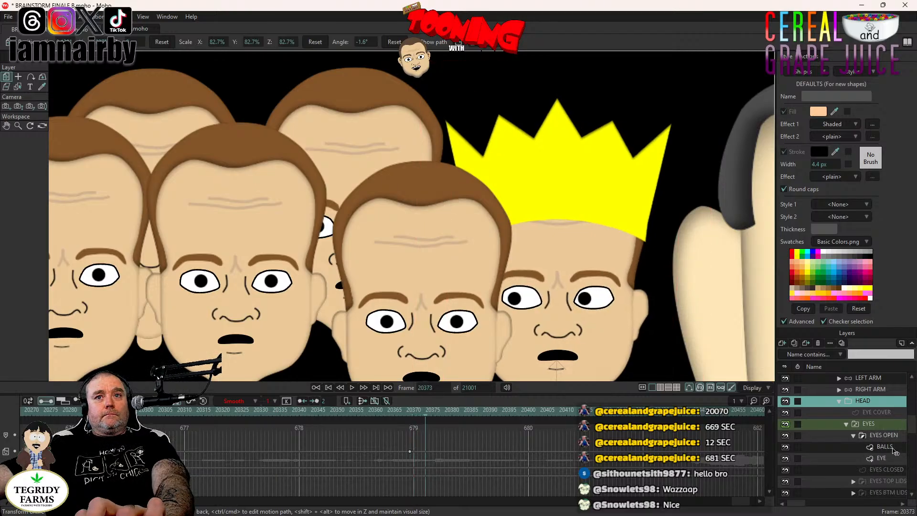
- Reset the position of the ruler's BALLS layer at frame 20373 to centre the pupils, using a Step keyframe
click(892, 449)
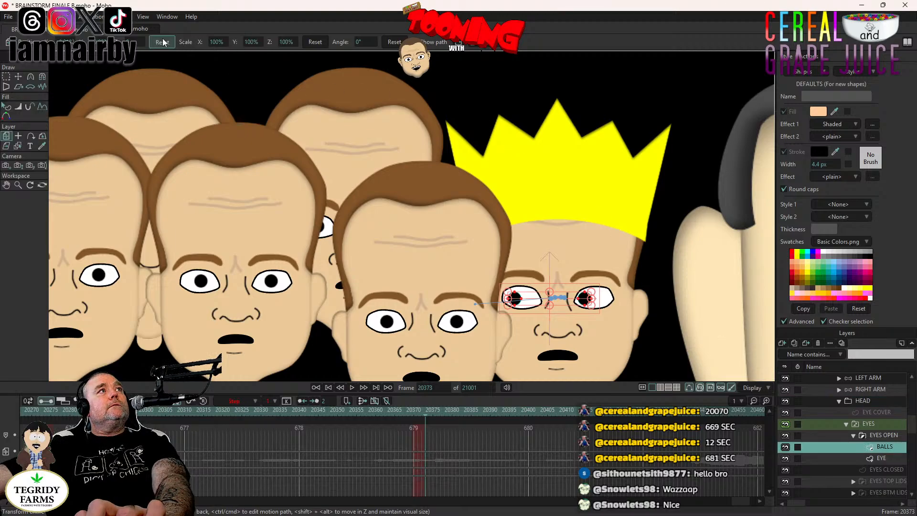
right_click(426, 453)
click(435, 408)
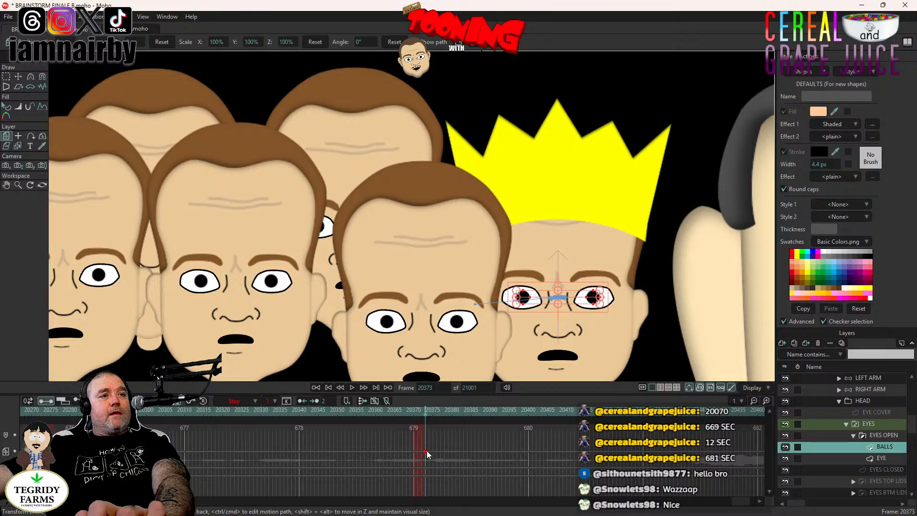
- Collapse the BOOBIEN RULER layer group and save the document
scroll(457, 295, down, 3)
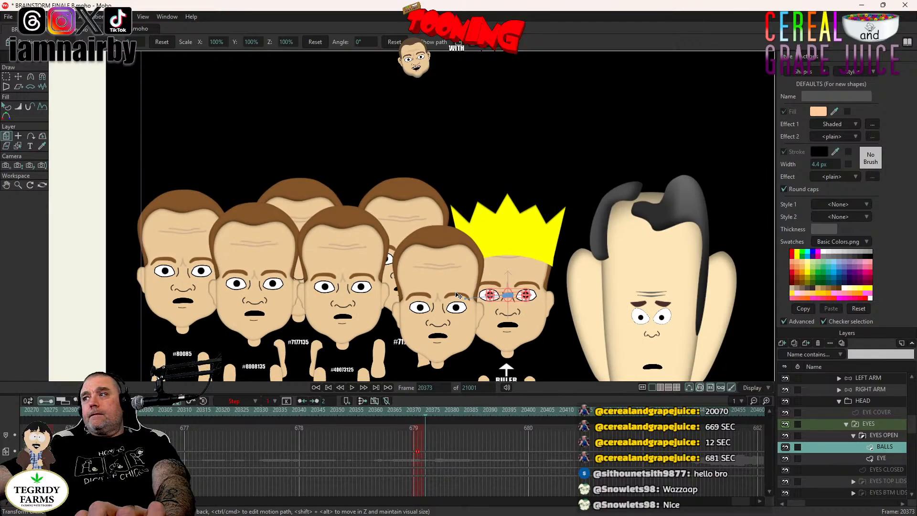
scroll(492, 293, down, 2)
scroll(878, 440, down, 5)
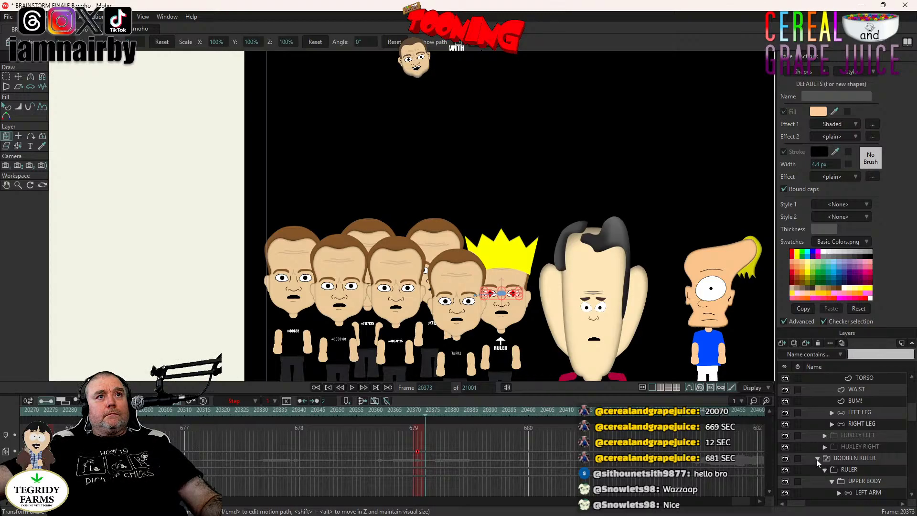
click(816, 460)
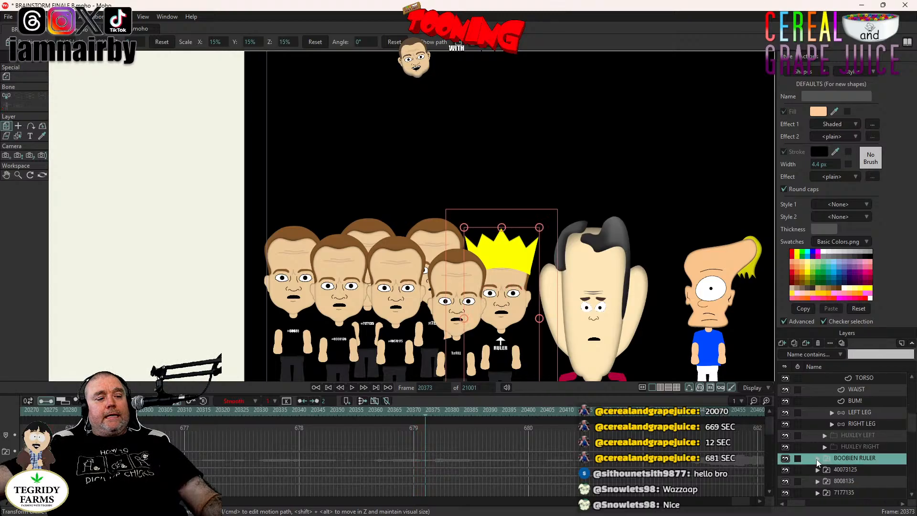
key(ctrl+s)
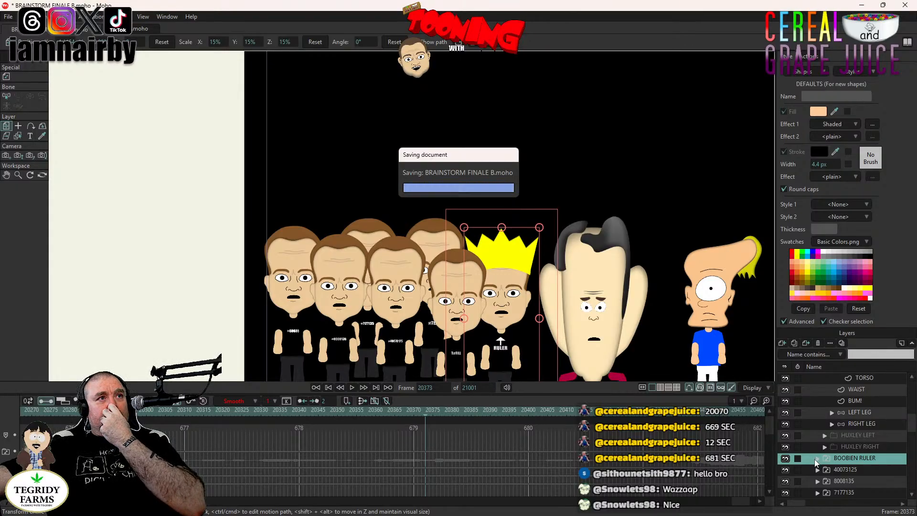
- Expand clone 40073125's layer group and switch its EYES to EYES CLOSED at frame 20227
scroll(841, 454, down, 1)
click(848, 437)
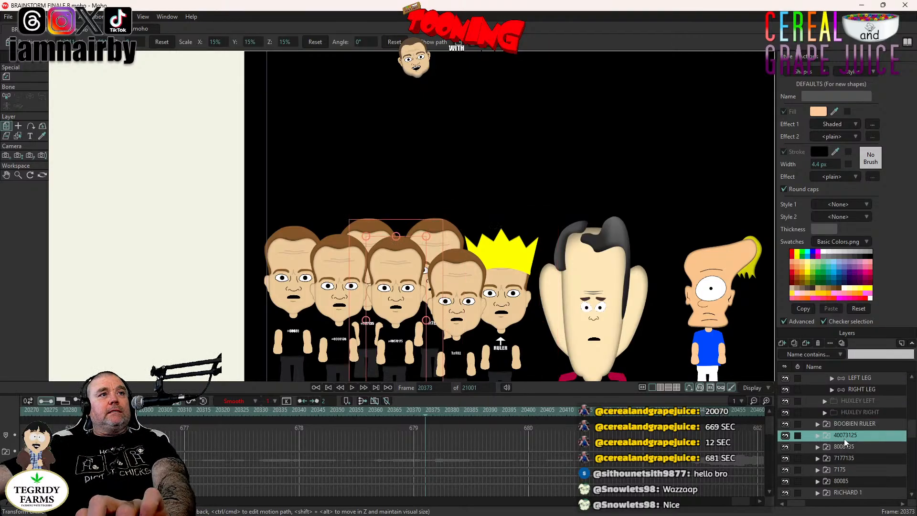
click(817, 436)
scroll(822, 444, down, 1)
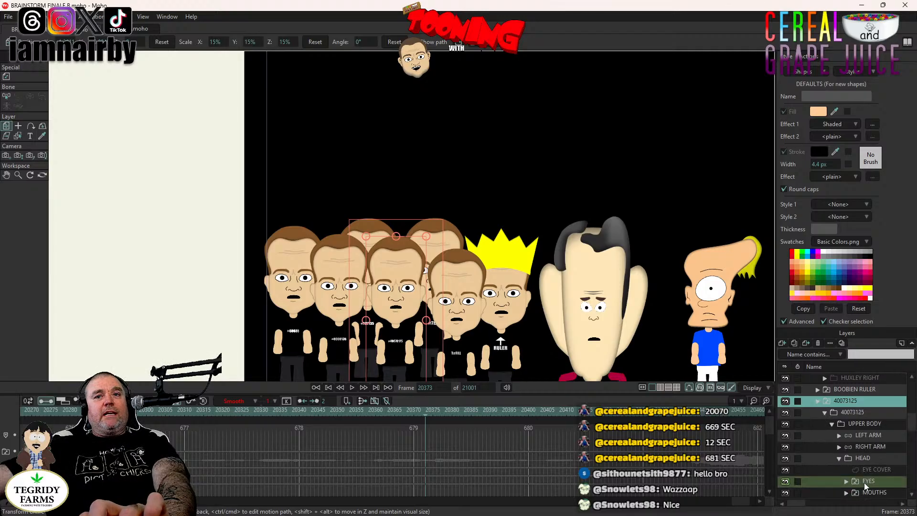
drag(741, 507, 736, 507)
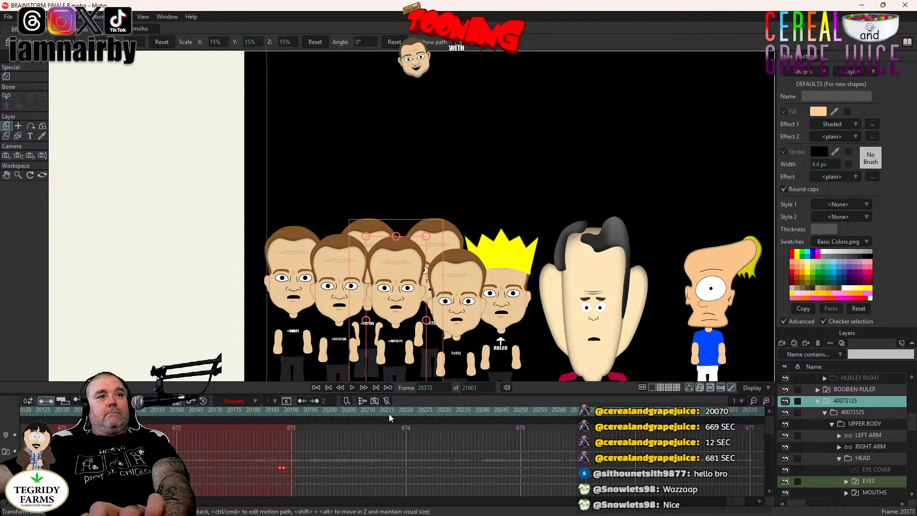
click(433, 411)
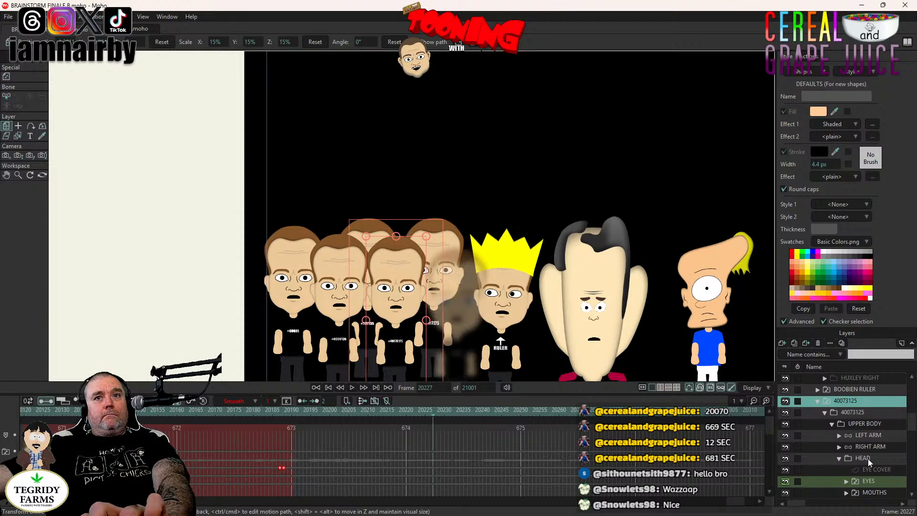
right_click(869, 482)
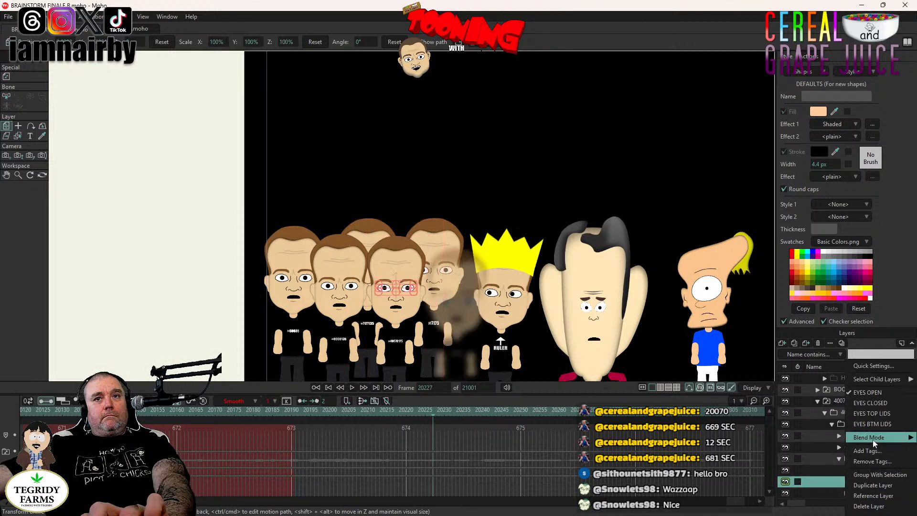
click(882, 404)
- Switch clone 40073125's EYES back to EYES OPEN at frame 20230 to complete the blink
key(Right)
key(Right)
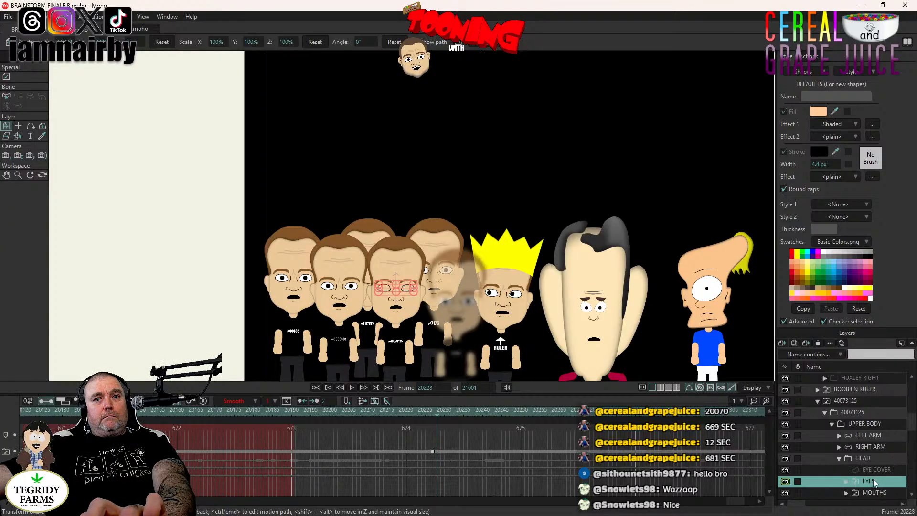
key(Right)
right_click(873, 479)
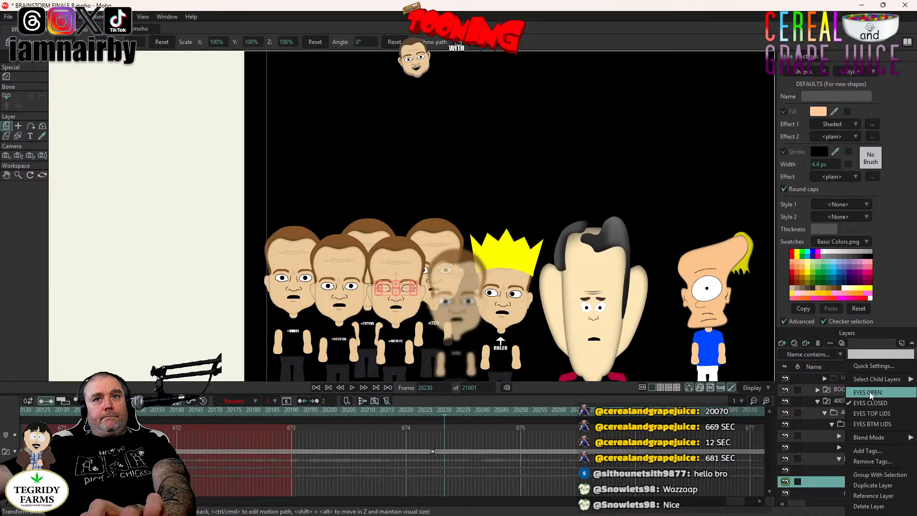
click(872, 394)
- Tilt clone 40073125's HEAD layer to about 2.8° at frame 20230, starting the movement from frame 20226
click(429, 414)
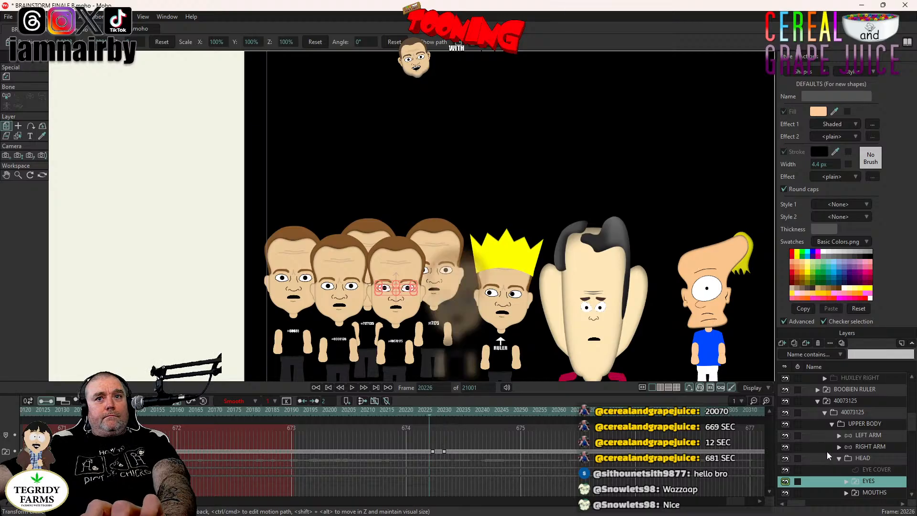
click(855, 457)
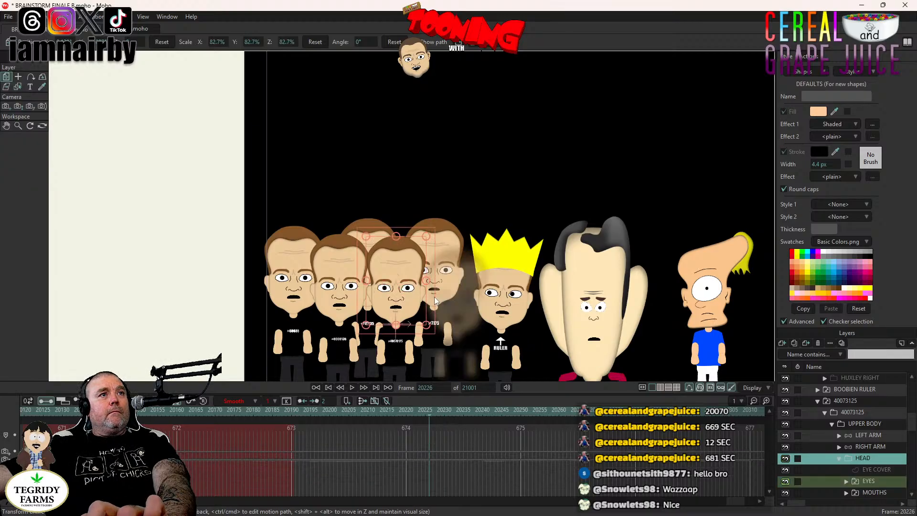
scroll(429, 296, up, 3)
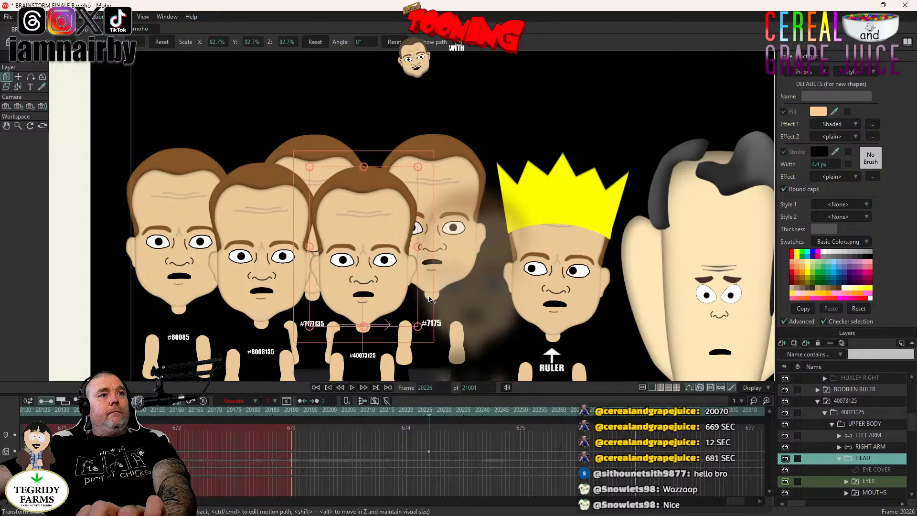
key(Right)
key(Right)
key(Right)
key(Right)
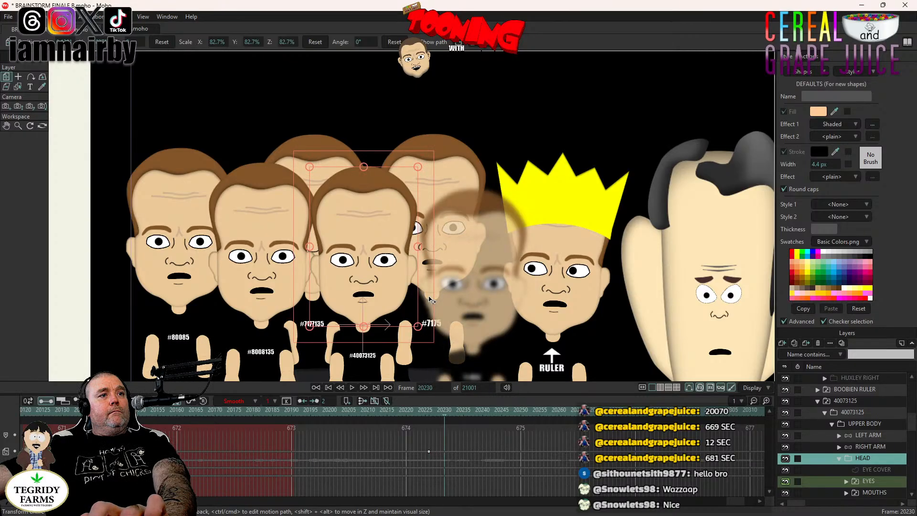
drag(429, 296, 432, 293)
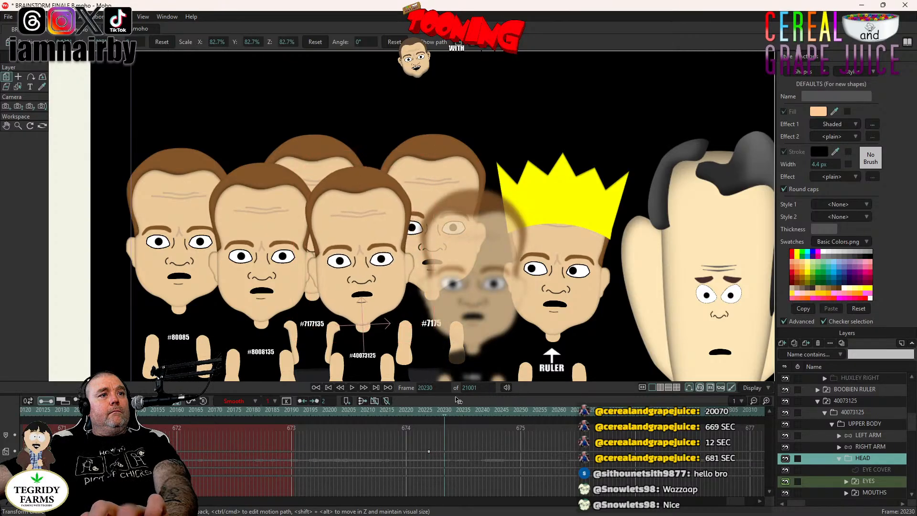
- Select the blink keyframes of clone 40073125's EYES and play the scene ahead to about frame 20341
click(872, 483)
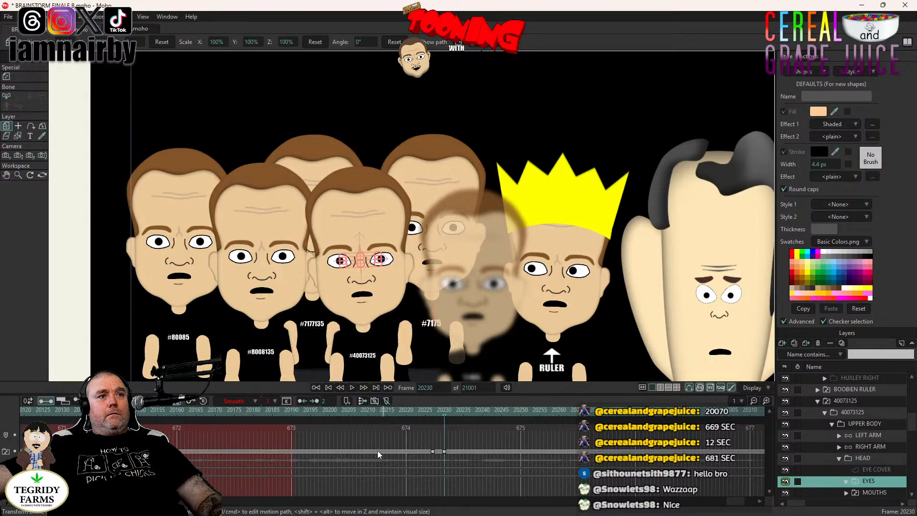
drag(409, 442, 473, 463)
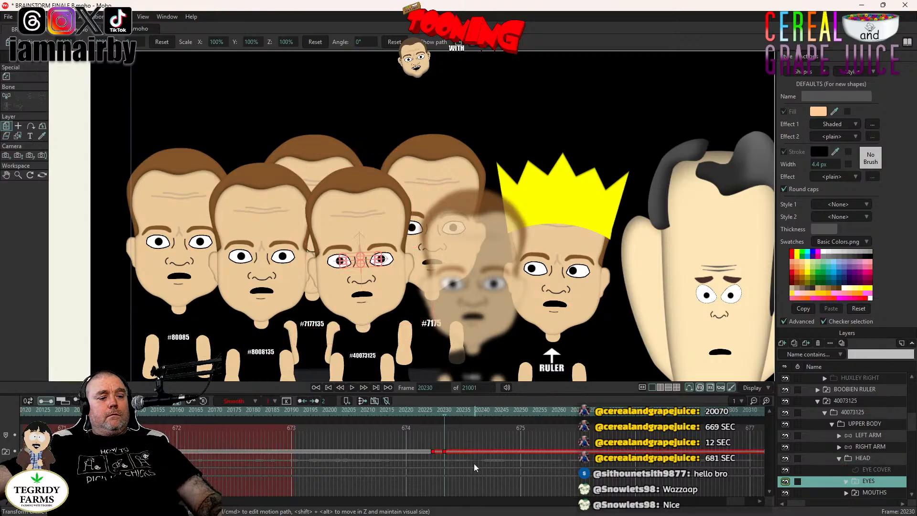
click(353, 388)
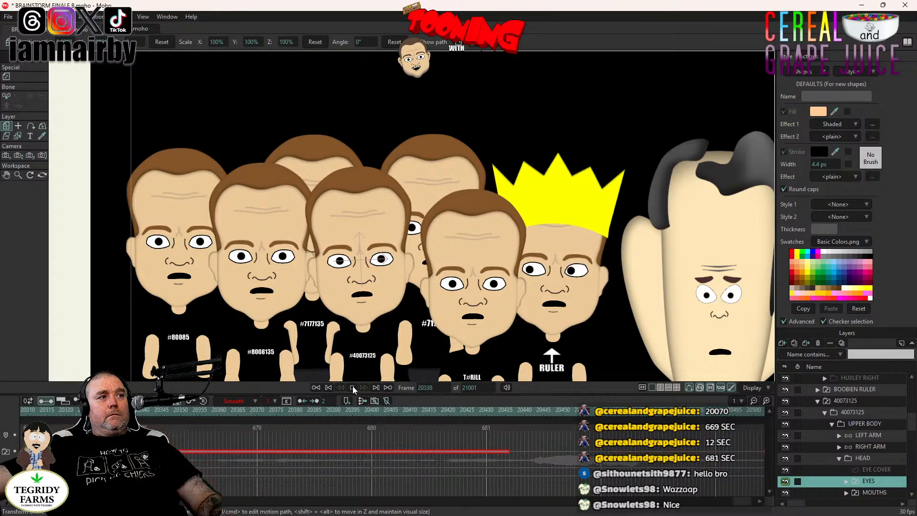
click(353, 387)
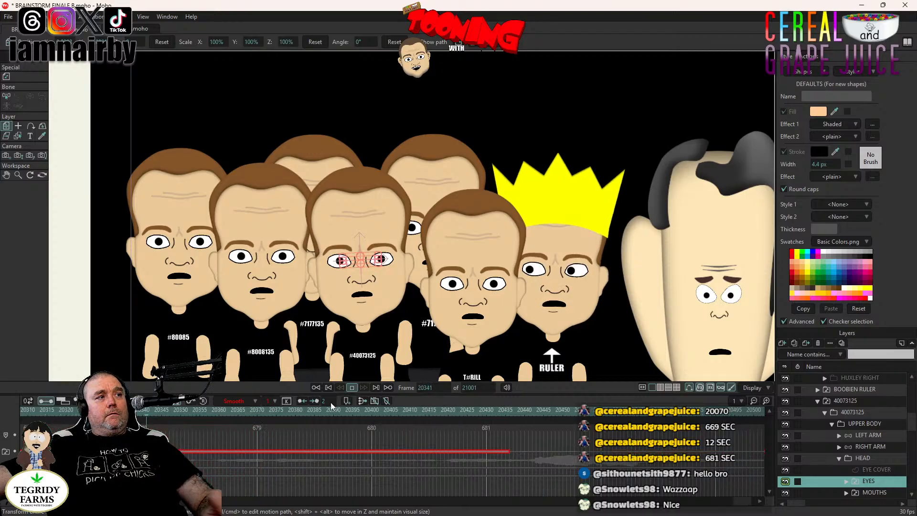
click(137, 415)
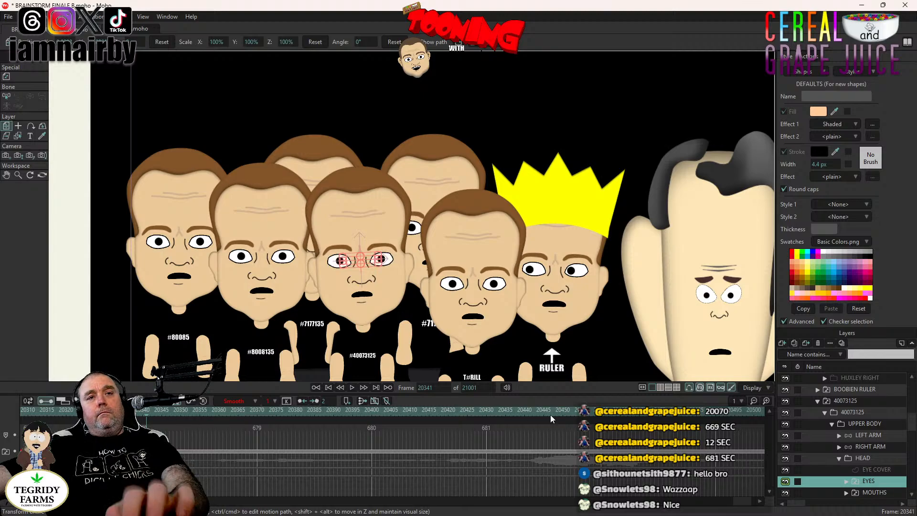
- Tilt clone 40073125's HEAD layer back to about -1.2° at frame 20344, starting the movement from frame 20340
click(869, 461)
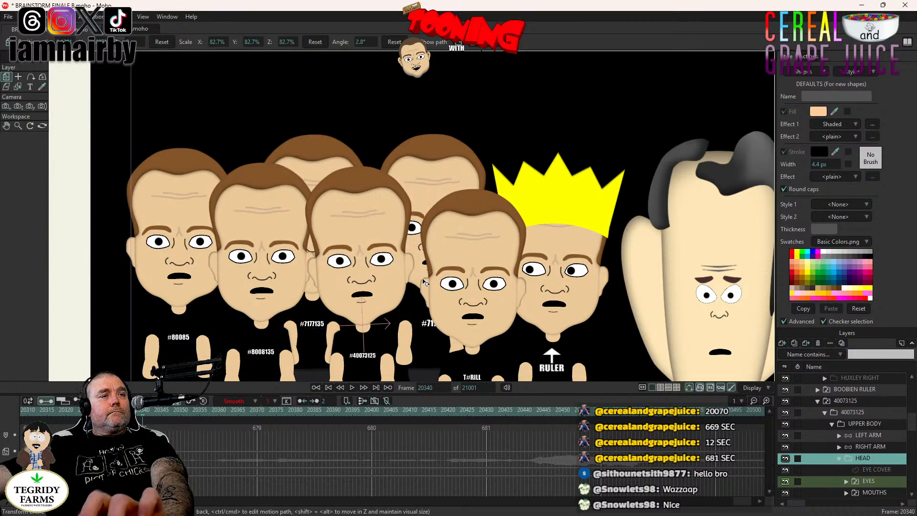
key(ctrl+Right)
key(ctrl+Right)
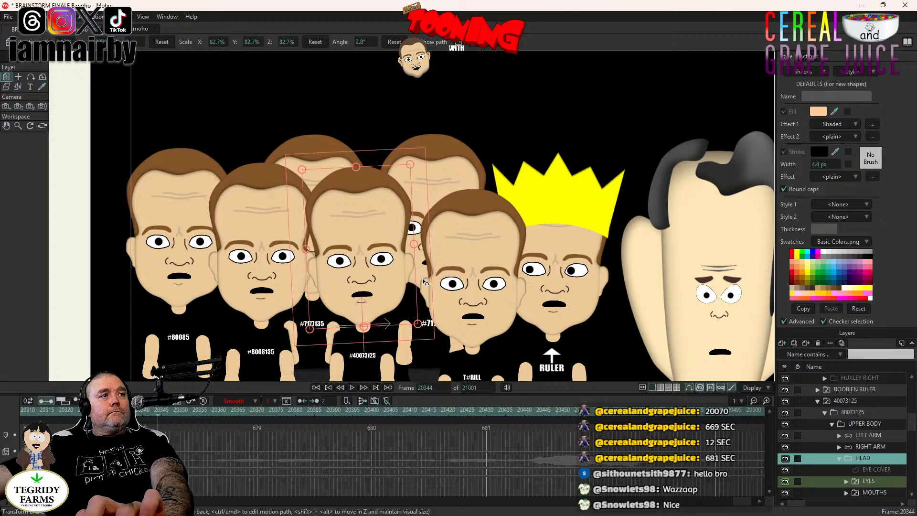
drag(424, 282, 426, 288)
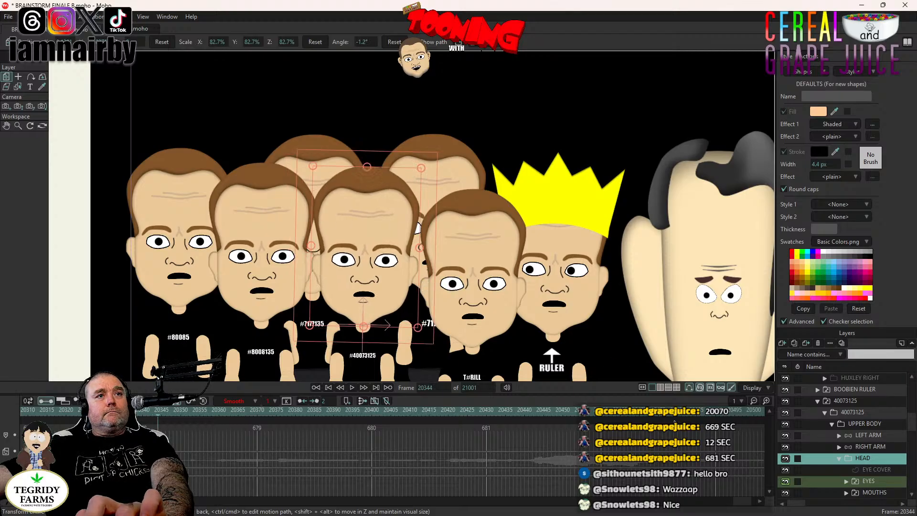
- Collapse clone 40073125's layer group and expand the 8008135 group to reach its HEAD layers
scroll(534, 323, down, 1)
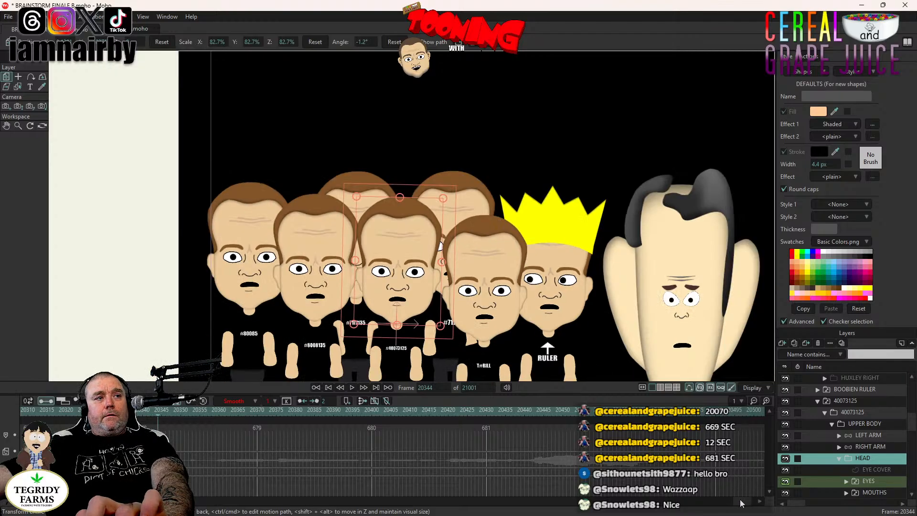
scroll(738, 500, up, 3)
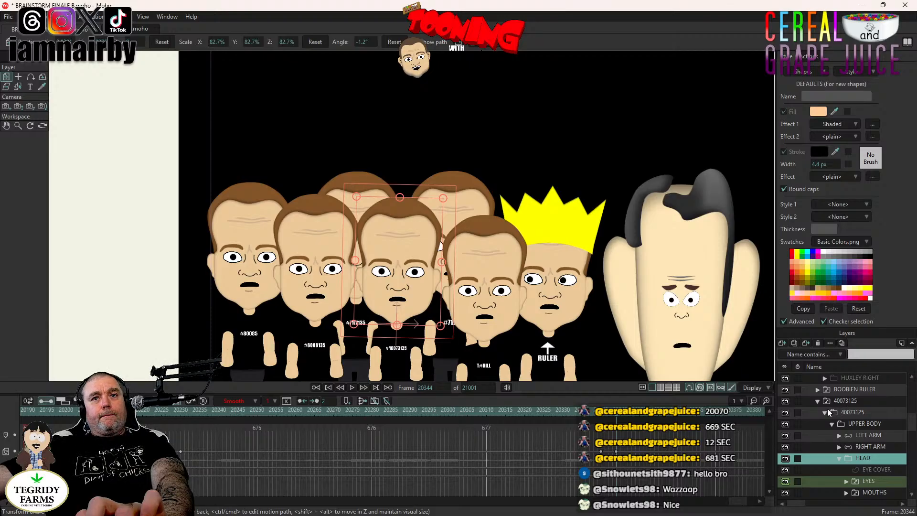
click(817, 402)
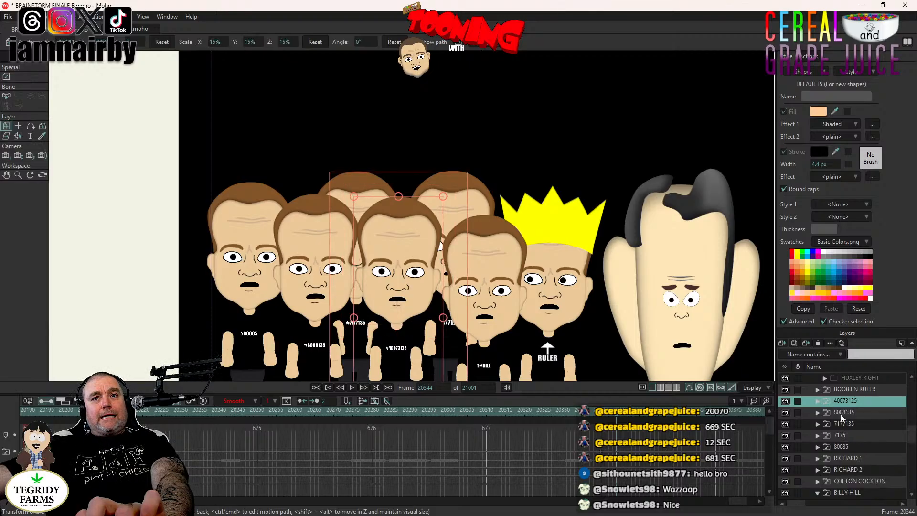
click(842, 413)
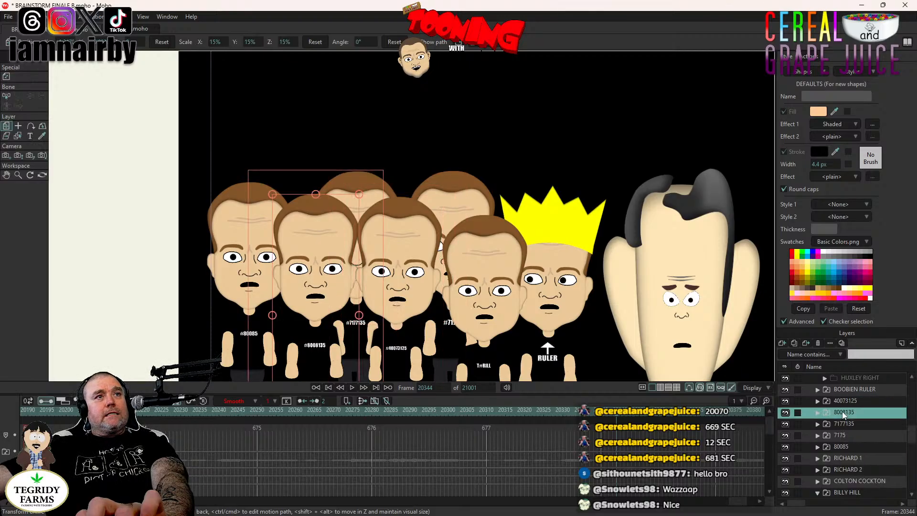
click(817, 413)
scroll(876, 457, down, 1)
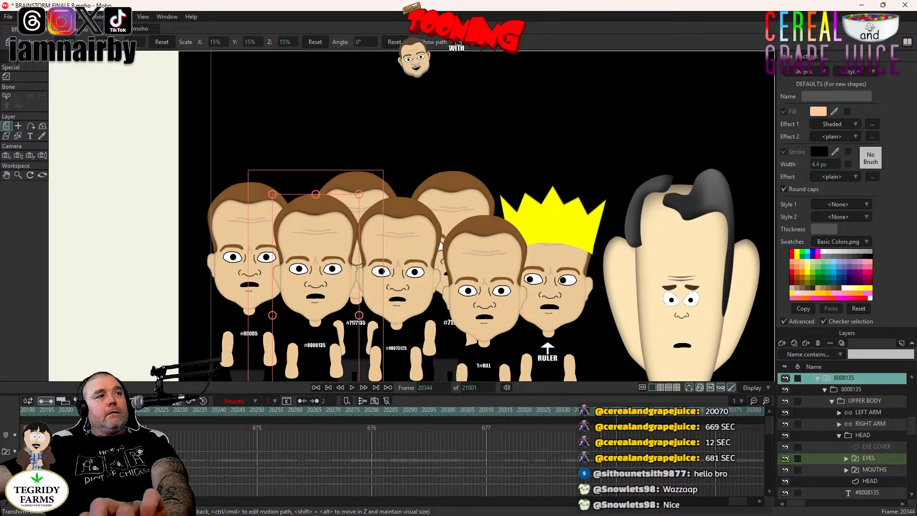
- Adjust the keyframes of clone 8008135's MOUTHS layer so the mouth is open at frame 20212
click(111, 409)
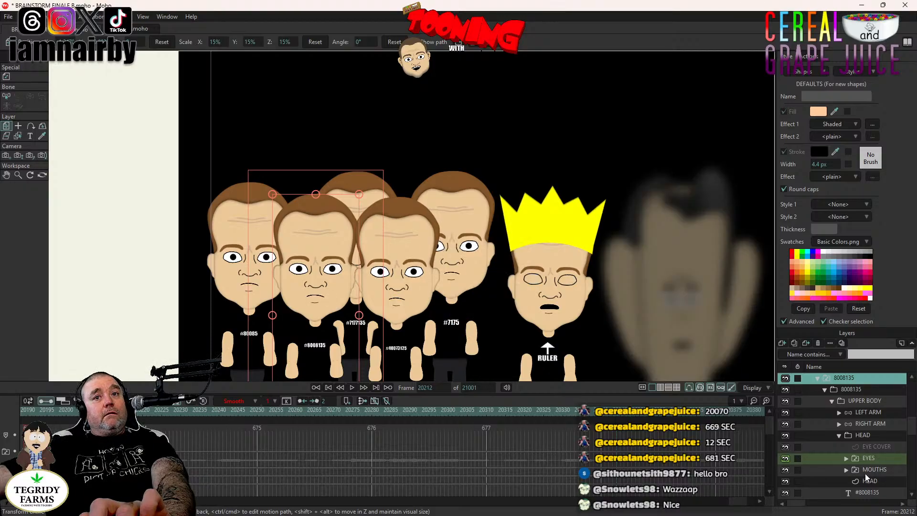
click(884, 470)
click(433, 449)
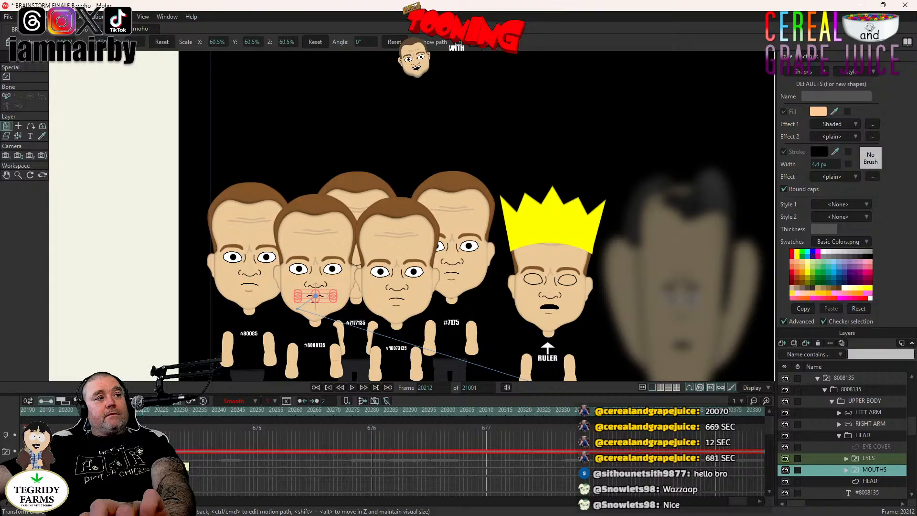
scroll(392, 444, up, 2)
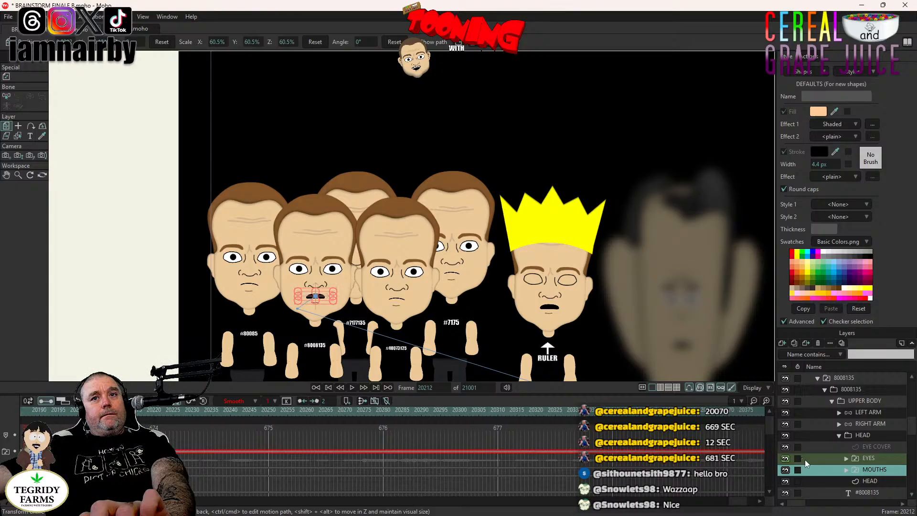
- Paste the mouth keyframes into clone 40073125's MOUTHS layer at frame 20212 and collapse that clone's group
scroll(843, 434, up, 1)
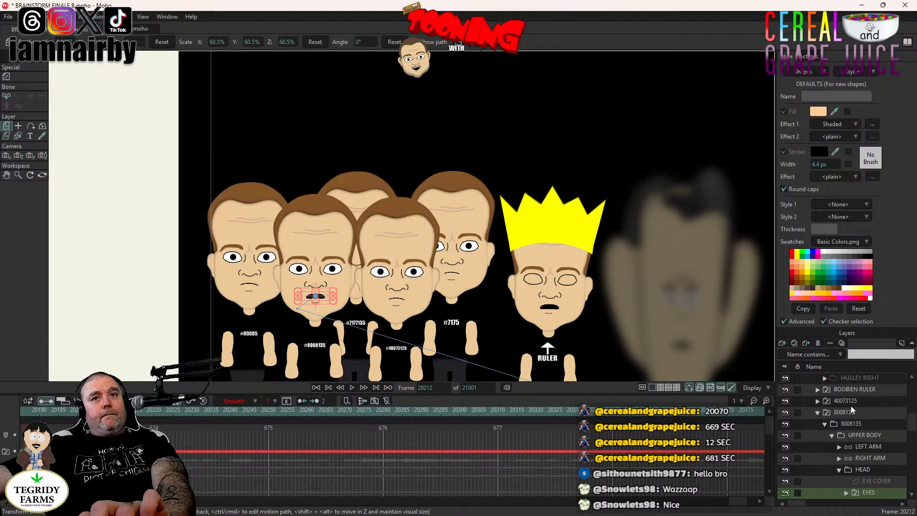
click(851, 402)
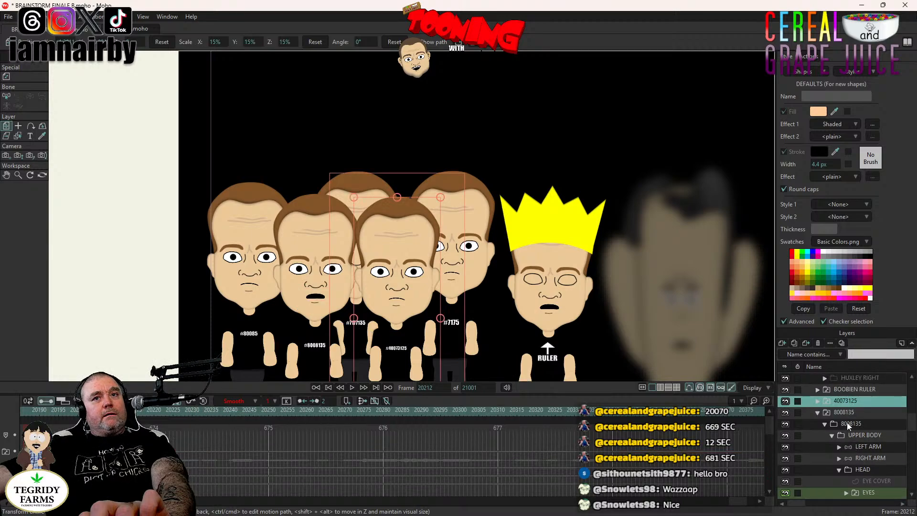
click(817, 402)
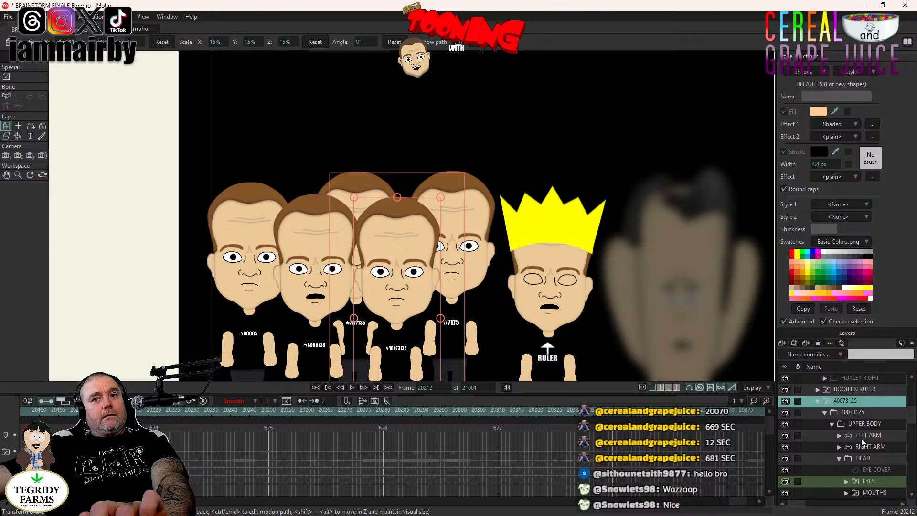
scroll(862, 441, down, 1)
click(873, 461)
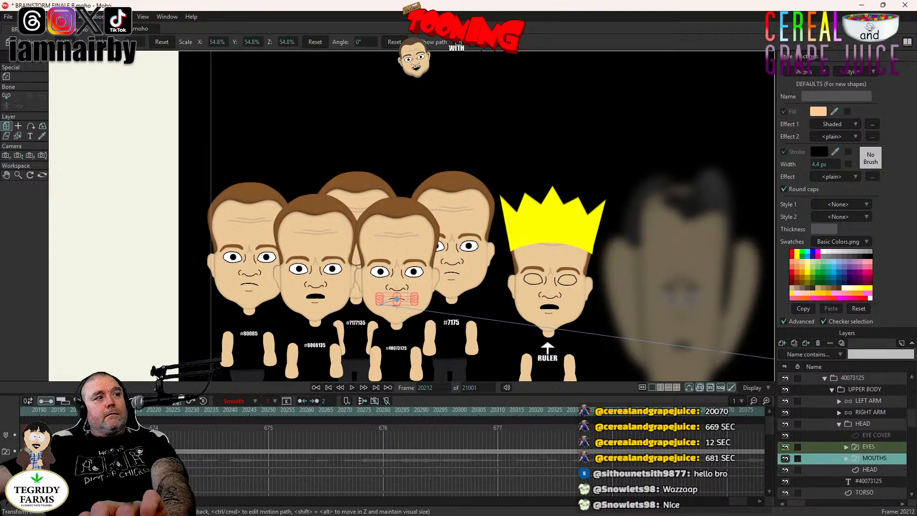
key(ctrl+v)
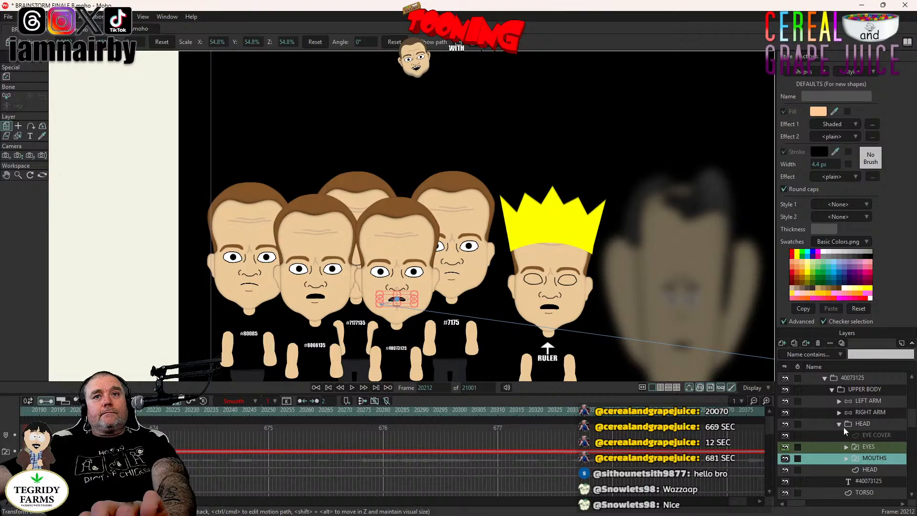
scroll(844, 427, up, 1)
click(815, 403)
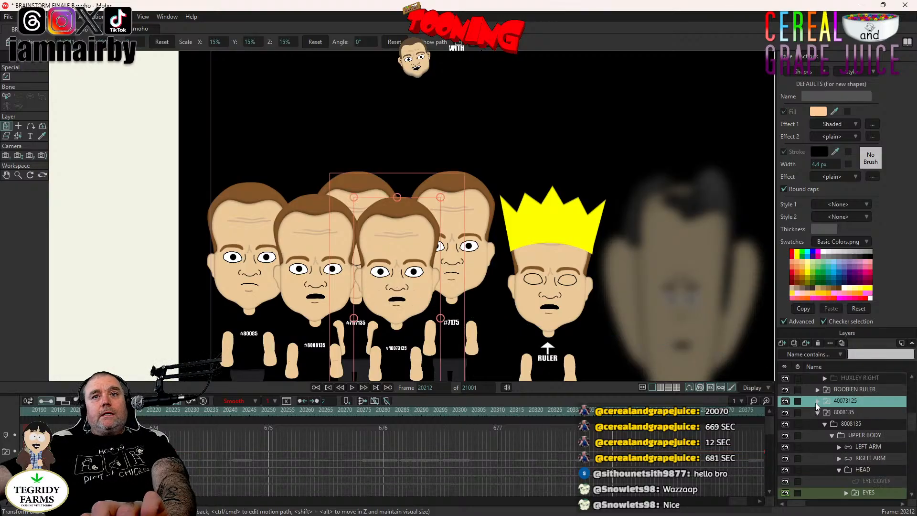
- Switch clone 8008135's EYES layer to EYES CLOSED at frame 20212
scroll(855, 449, down, 2)
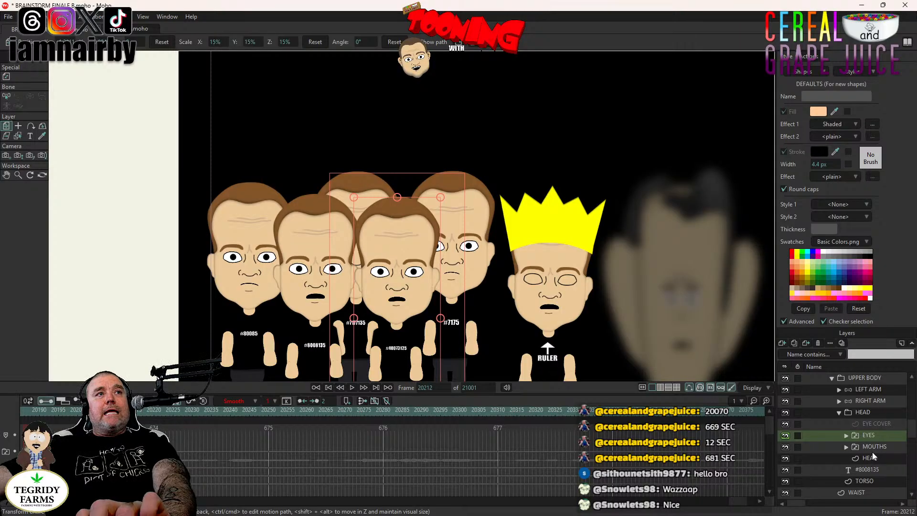
click(879, 447)
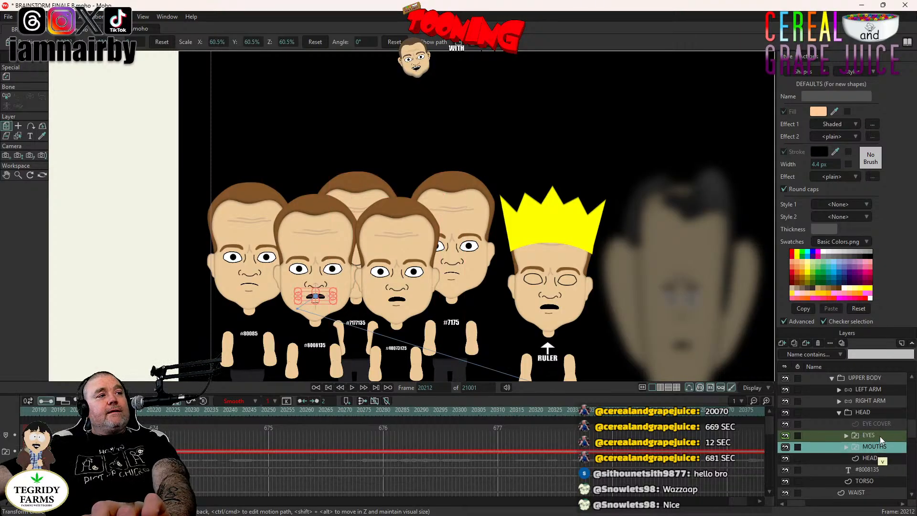
click(880, 436)
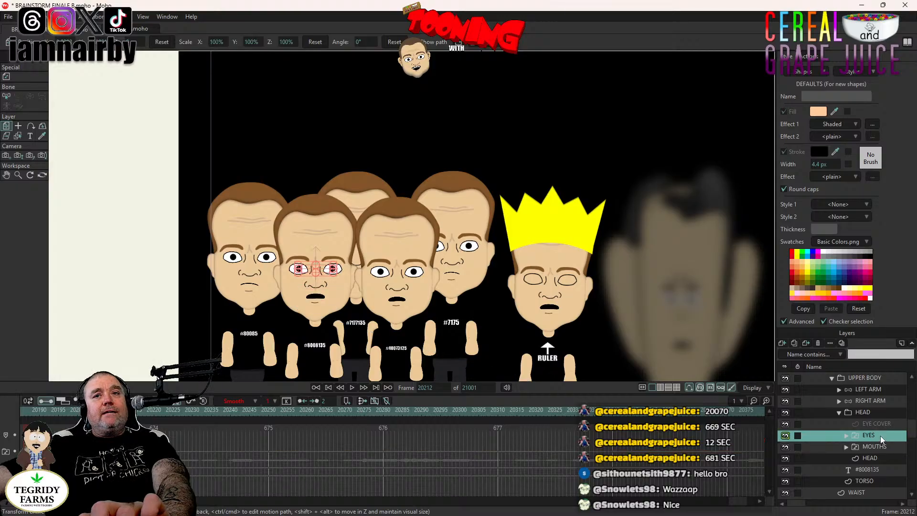
right_click(881, 436)
click(883, 407)
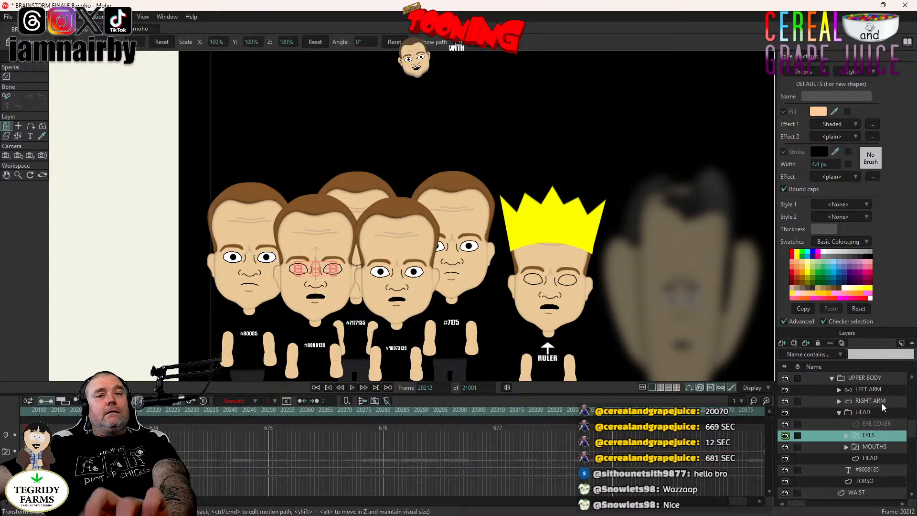
- Switch clone 8008135's EYES back to EYES OPEN at frame 20215 and repeat the blink at frame 20269
right_click(876, 433)
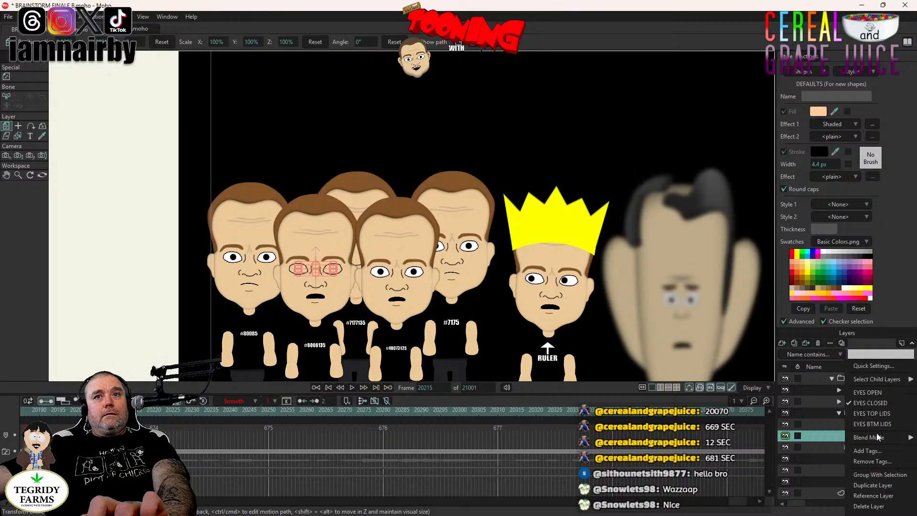
click(884, 395)
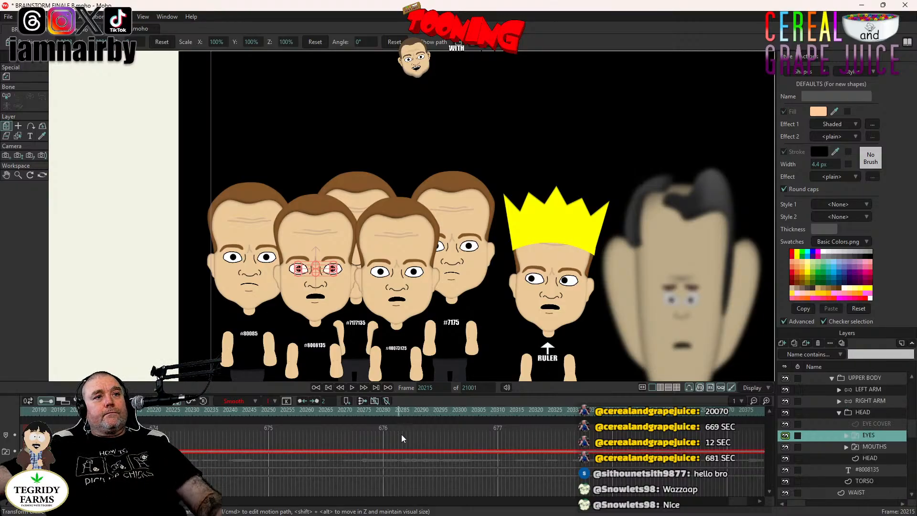
click(522, 410)
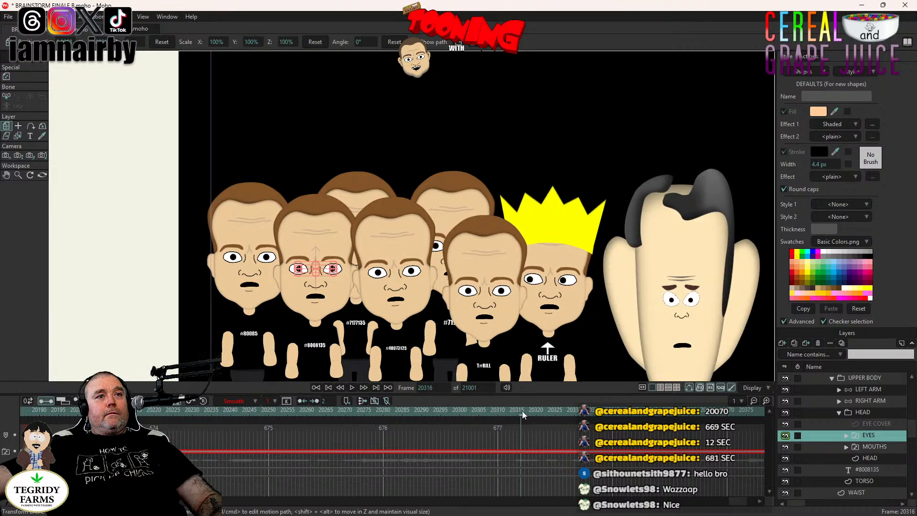
click(342, 411)
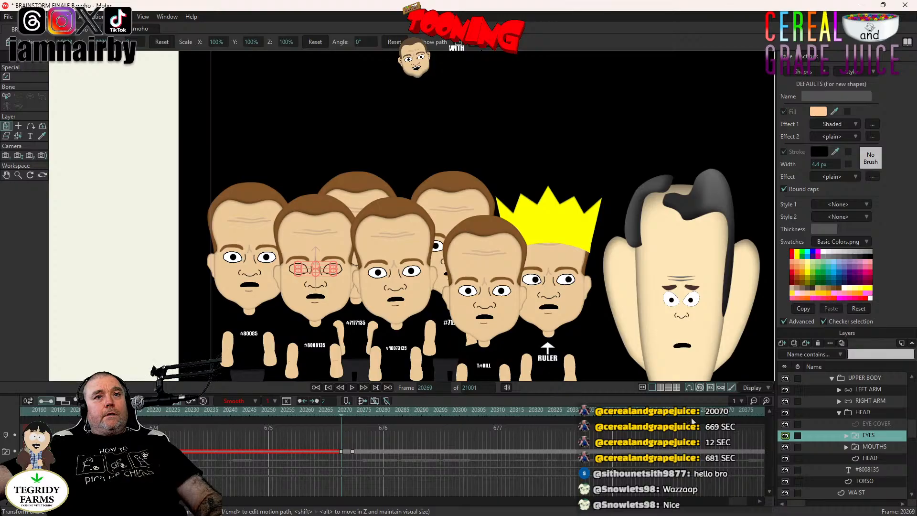
- Repeat clone 8008135's blink at frame 20353, and tilt its HEAD layer to about 2.5° at frame 20215
click(664, 411)
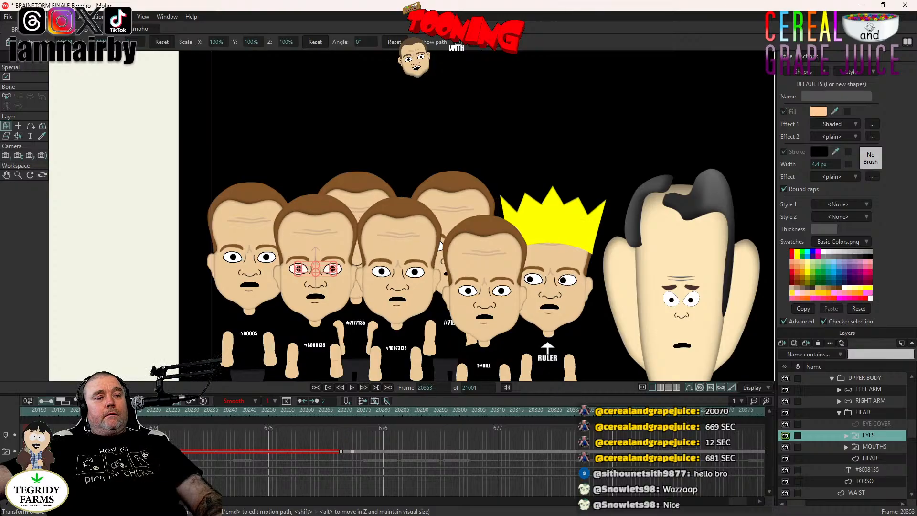
click(119, 412)
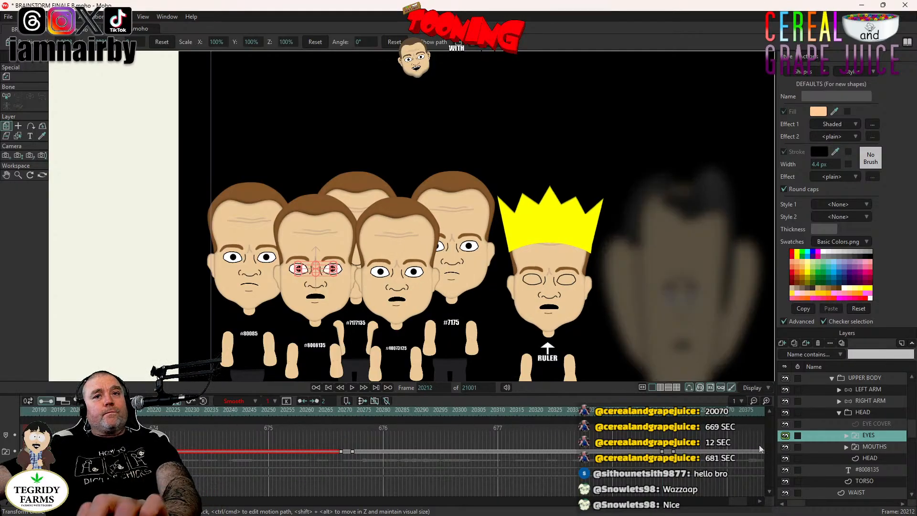
click(870, 412)
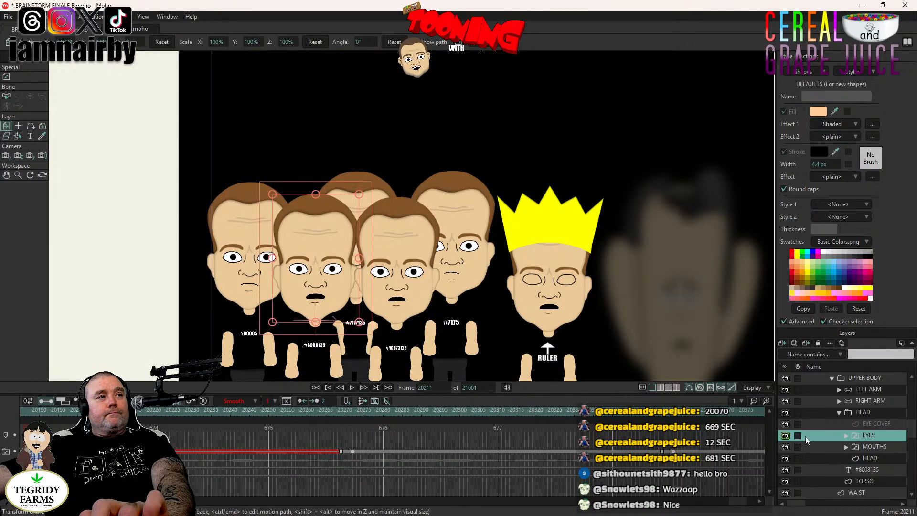
key(Right)
key(Right)
key(Right)
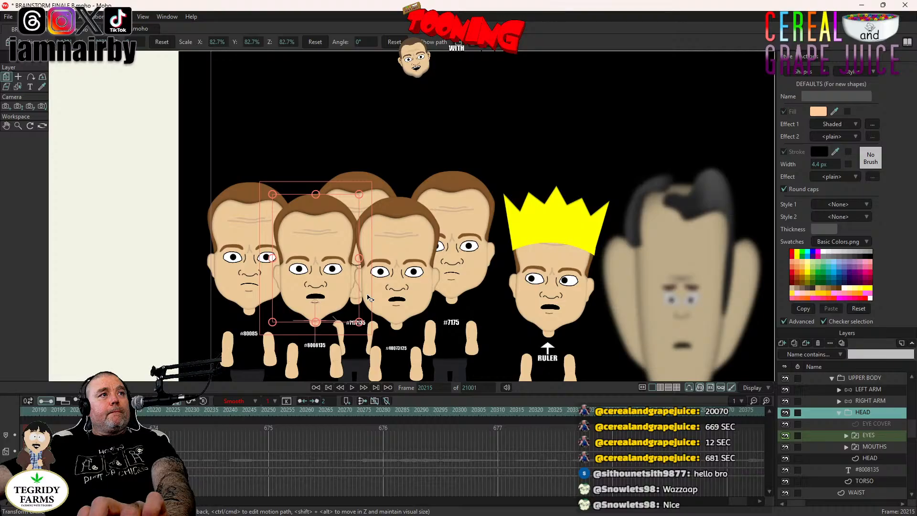
drag(367, 294, 366, 293)
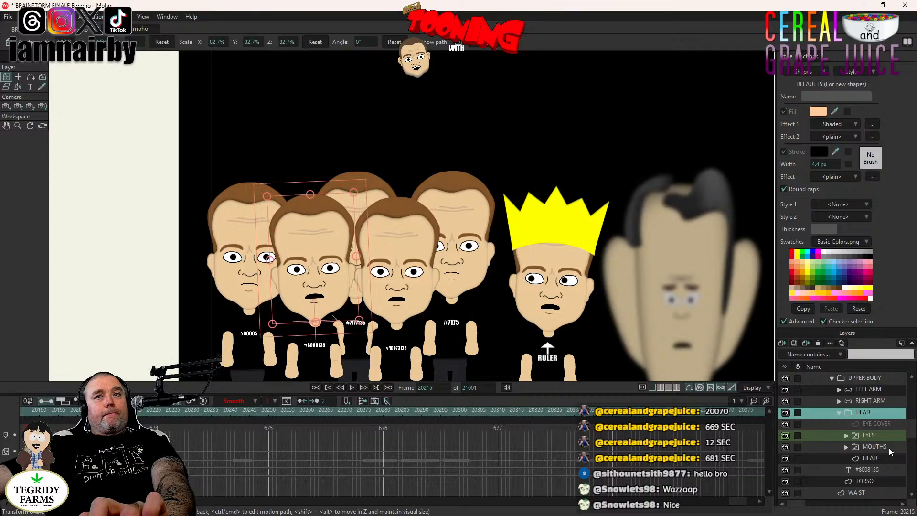
- Shift clone 8008135's BALLS layer slightly sideways toward the Ruler at frame 20215 and give the keyframe Step interpolation
click(846, 436)
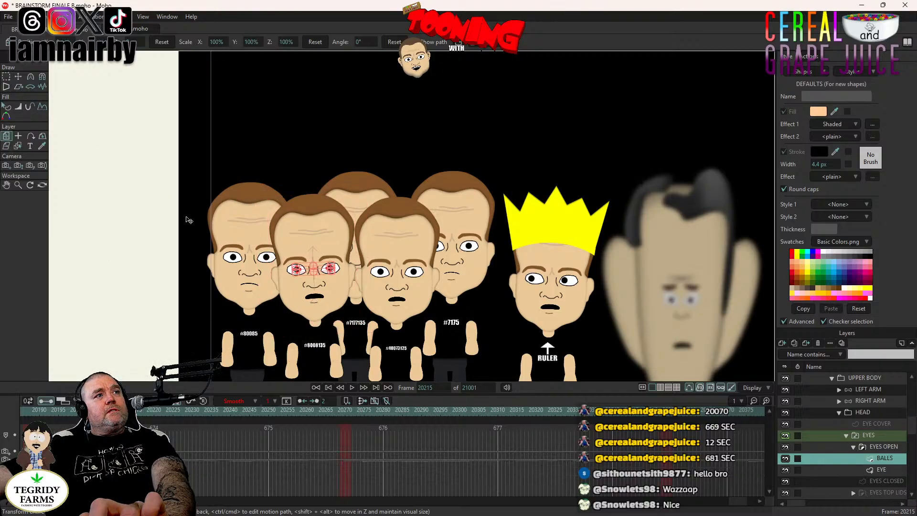
scroll(280, 302, up, 2)
scroll(282, 304, up, 5)
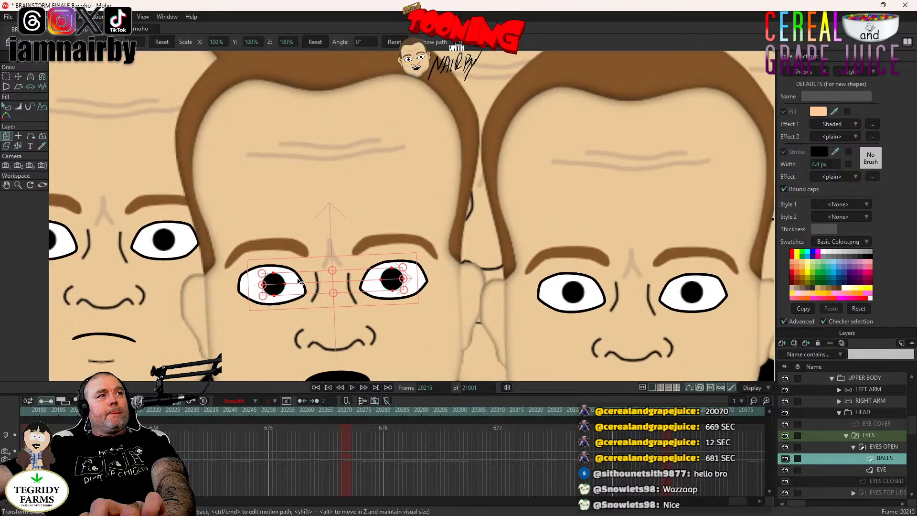
click(336, 282)
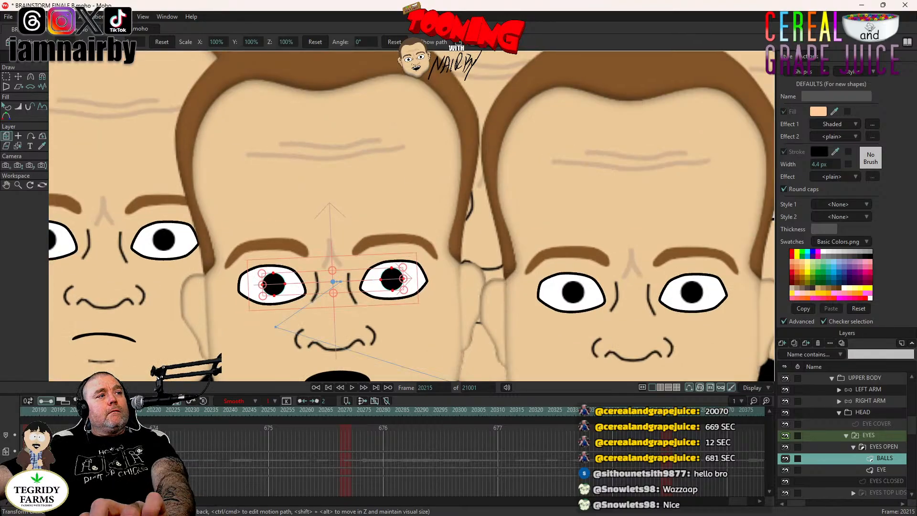
right_click(130, 451)
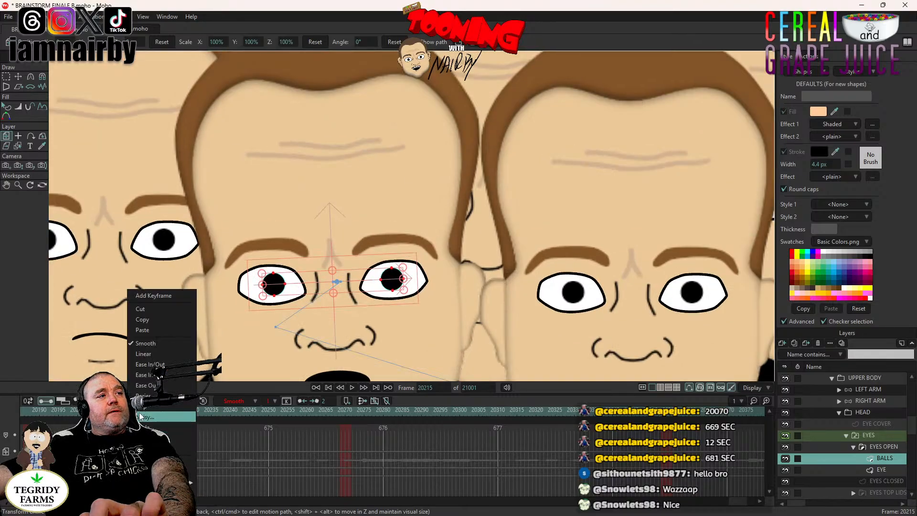
click(156, 406)
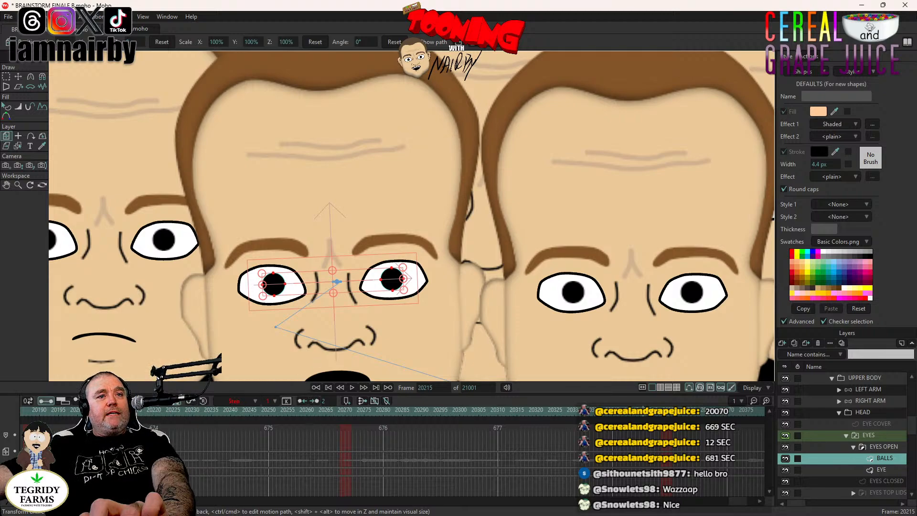
drag(740, 502, 736, 505)
drag(225, 332, 233, 332)
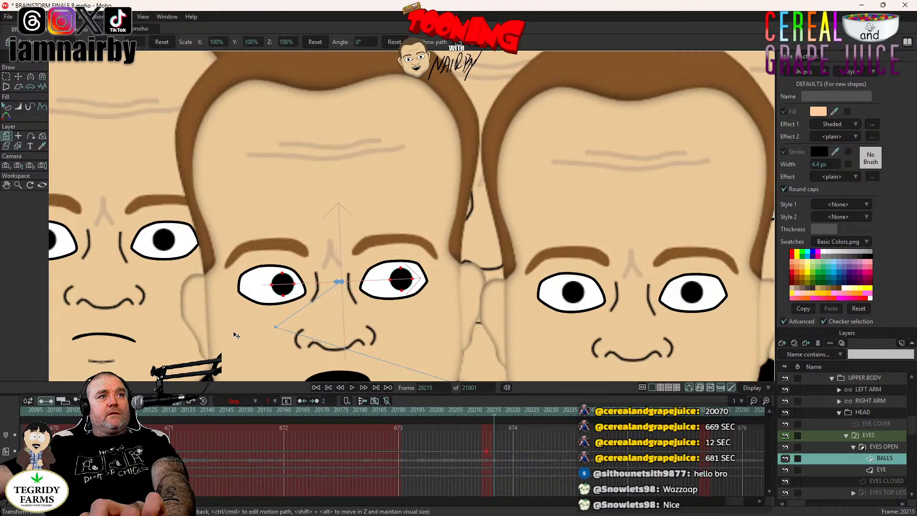
right_click(492, 454)
click(509, 408)
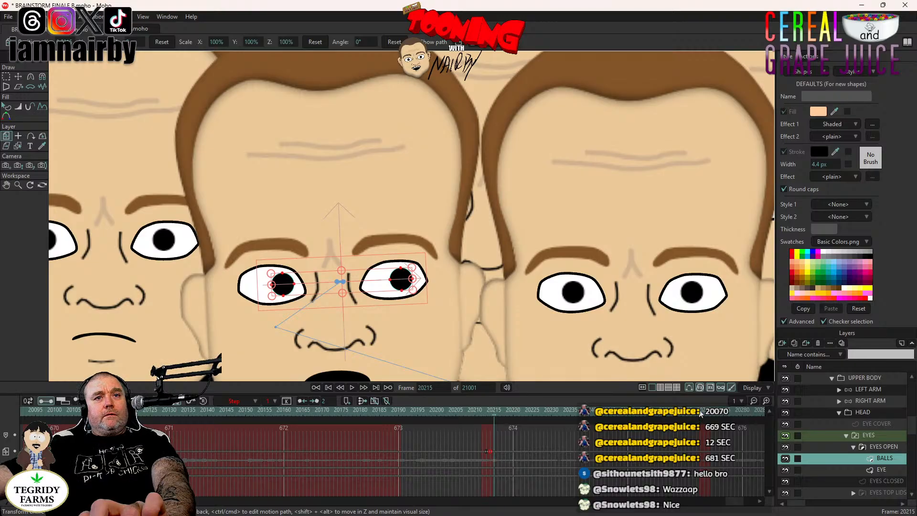
- Hold clone 8008135's head tilt until frame 20268 and rotate the HEAD layer back upright at frame 20272
click(702, 411)
click(878, 414)
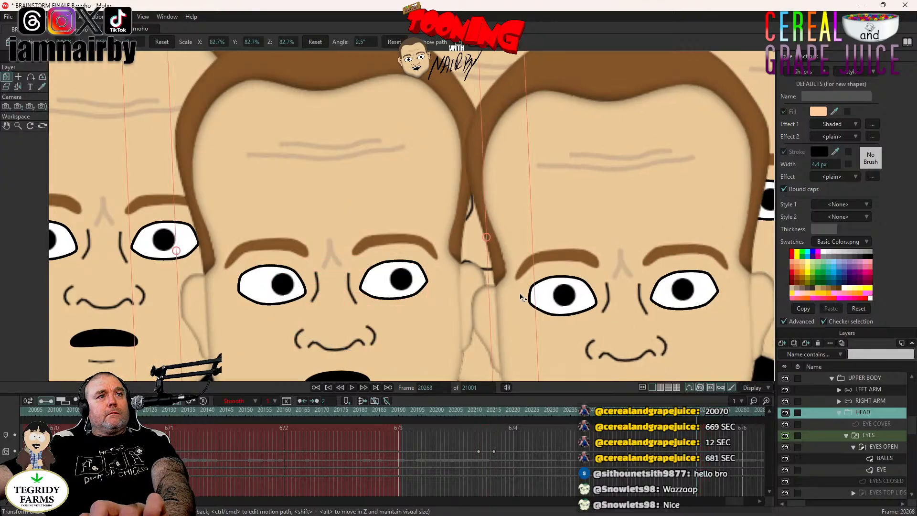
key(Right)
key(Right)
key(Right)
key(Right)
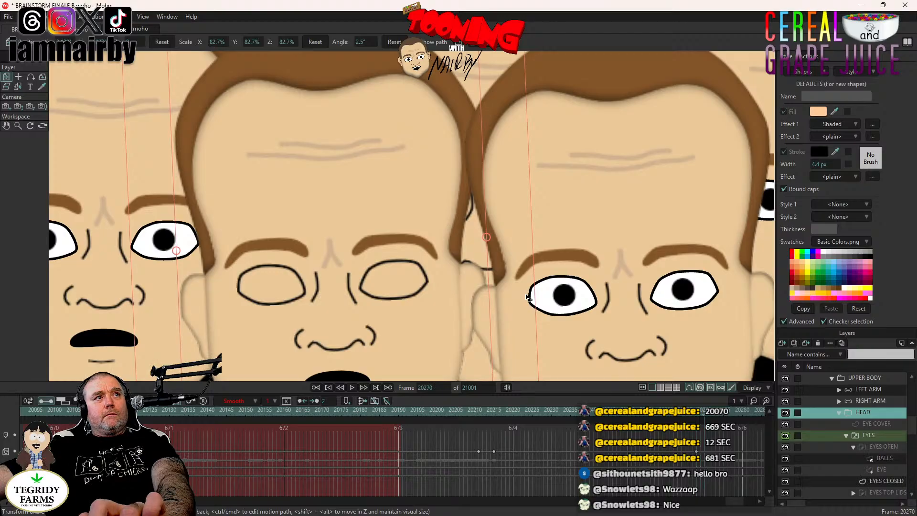
drag(527, 297, 533, 308)
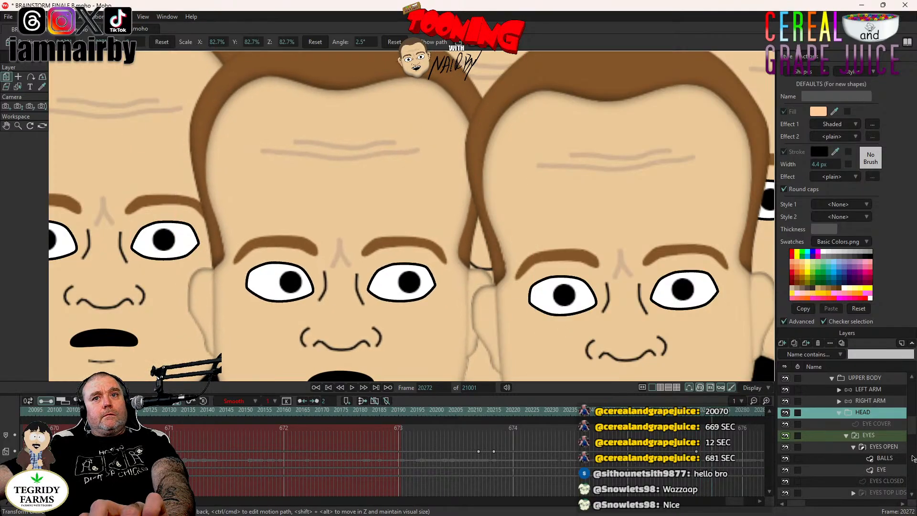
- Move clone 8008135's pupils up and away from the Ruler at frame 20272, using a Step keyframe on the BALLS layer
click(886, 458)
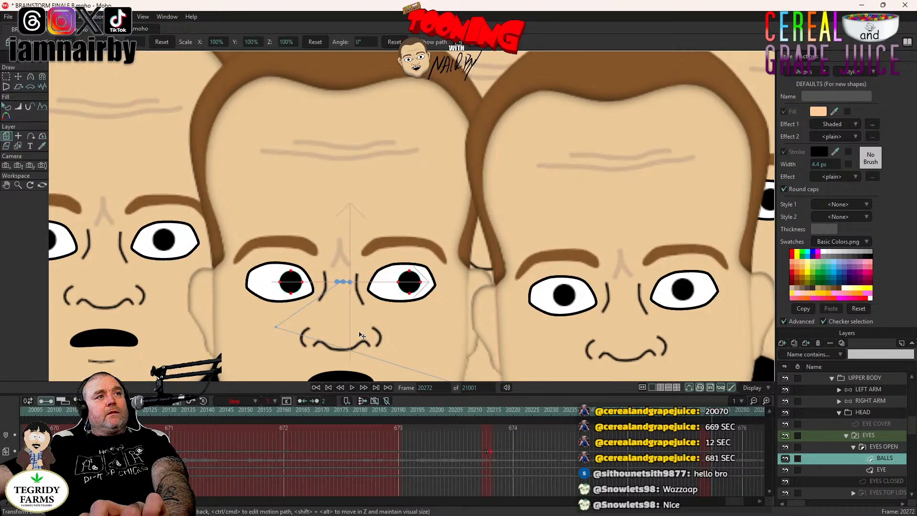
drag(362, 336, 349, 330)
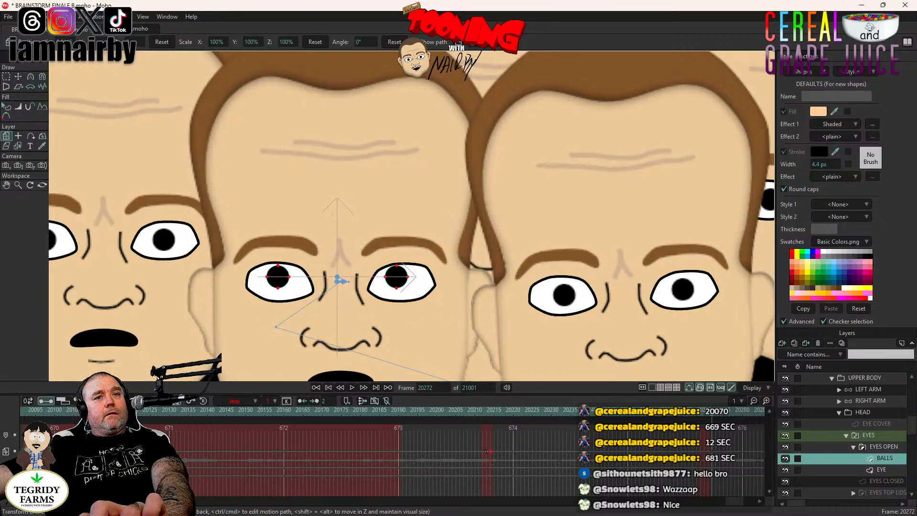
right_click(724, 416)
click(729, 406)
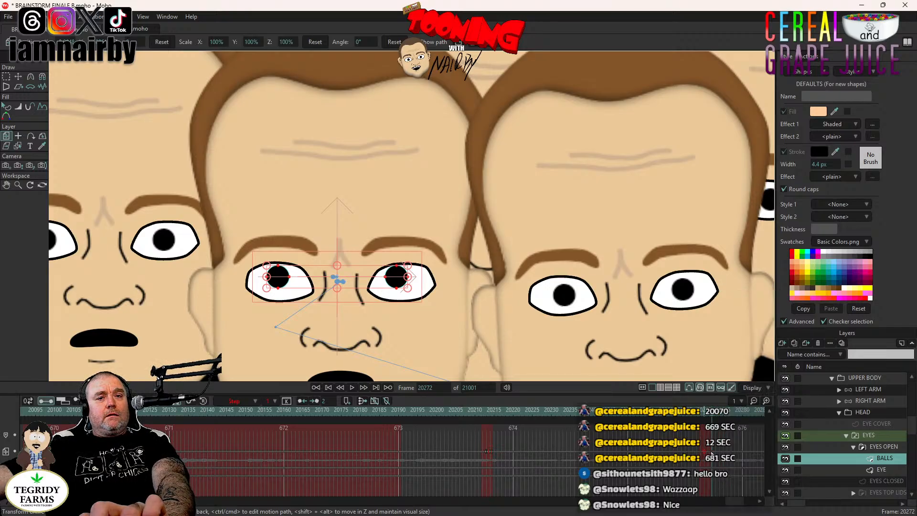
- Hold clone 8008135's upright HEAD pose until frame 20352 and tilt the head slightly at frame 20356
scroll(737, 506, down, 5)
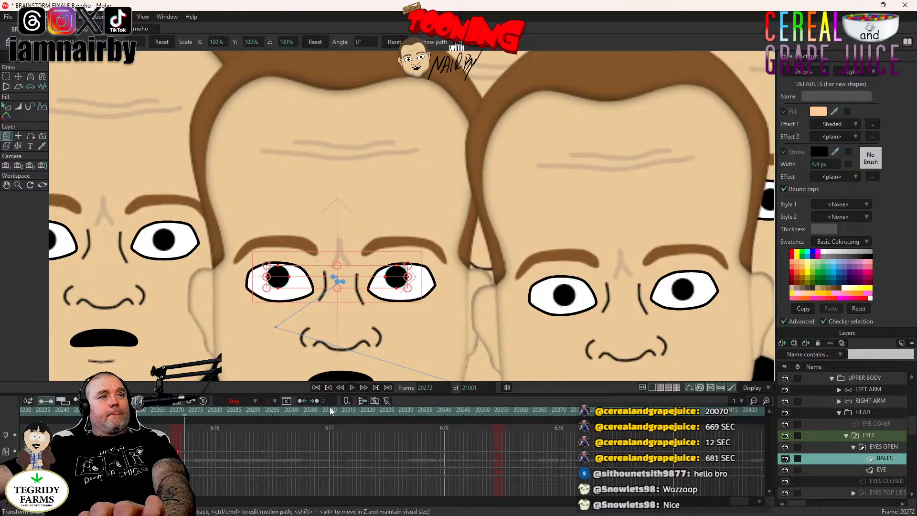
click(492, 414)
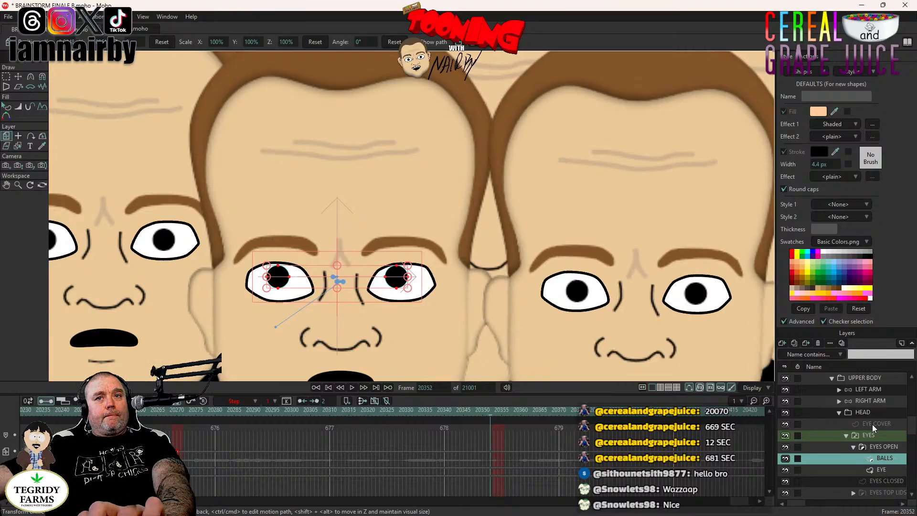
click(837, 412)
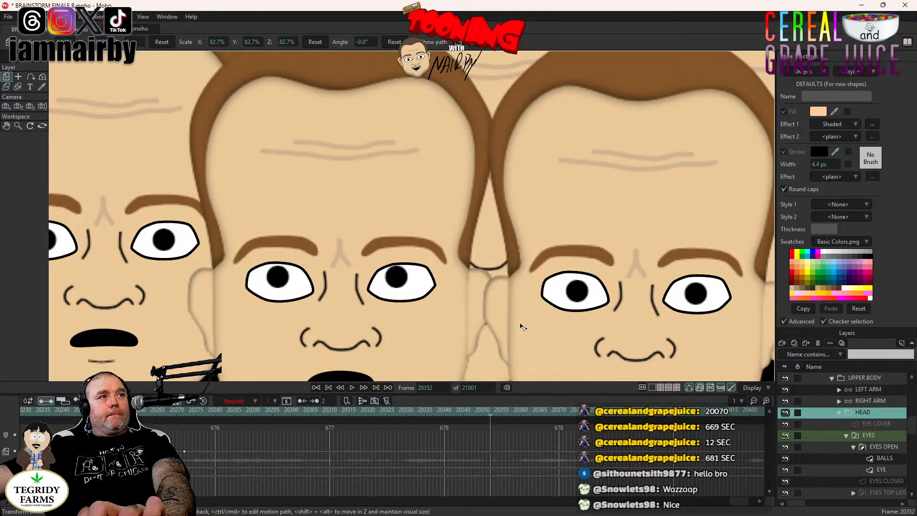
key(Right)
key(Right)
key(Right)
key(Right)
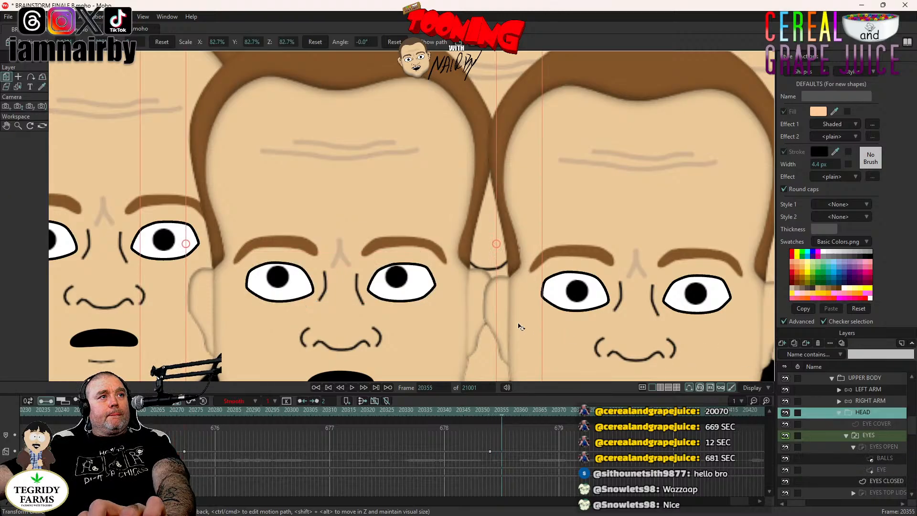
- Lower clone 8008135's pupils slightly at frame 20356 and set that BALLS keyframe to Step interpolation
click(882, 459)
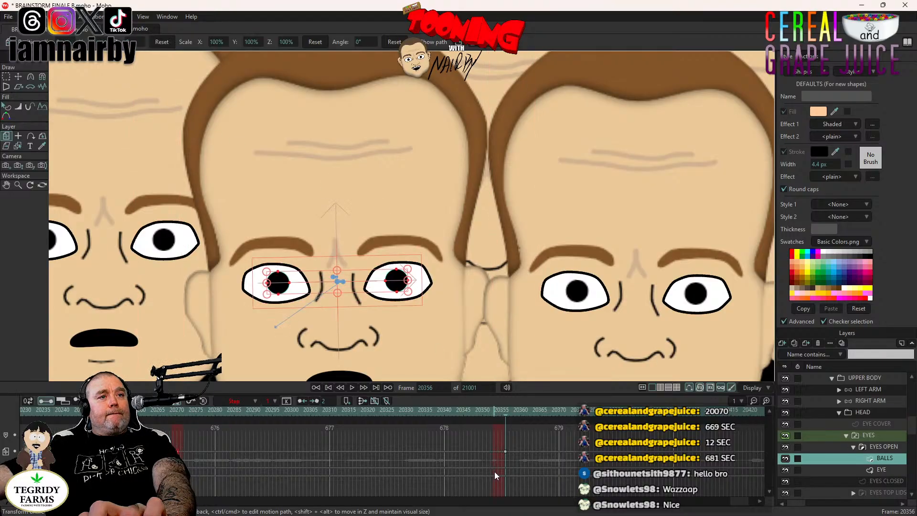
right_click(505, 456)
click(518, 407)
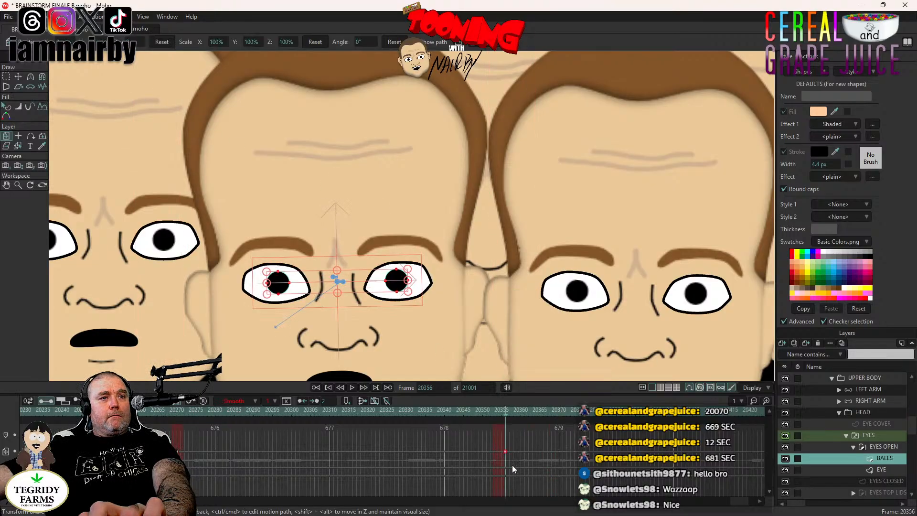
- Collapse clone 8008135's group and expand clone 80085's group down to its head layers
scroll(473, 309, down, 5)
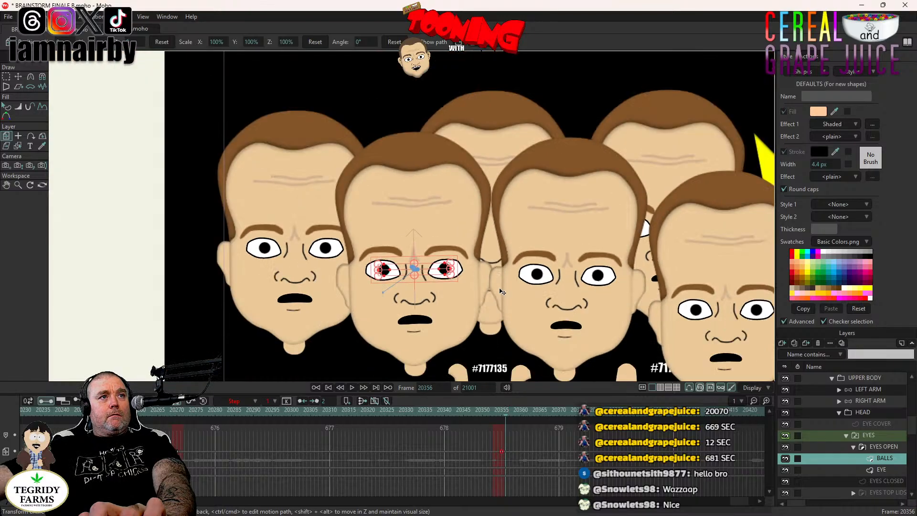
scroll(553, 292, down, 2)
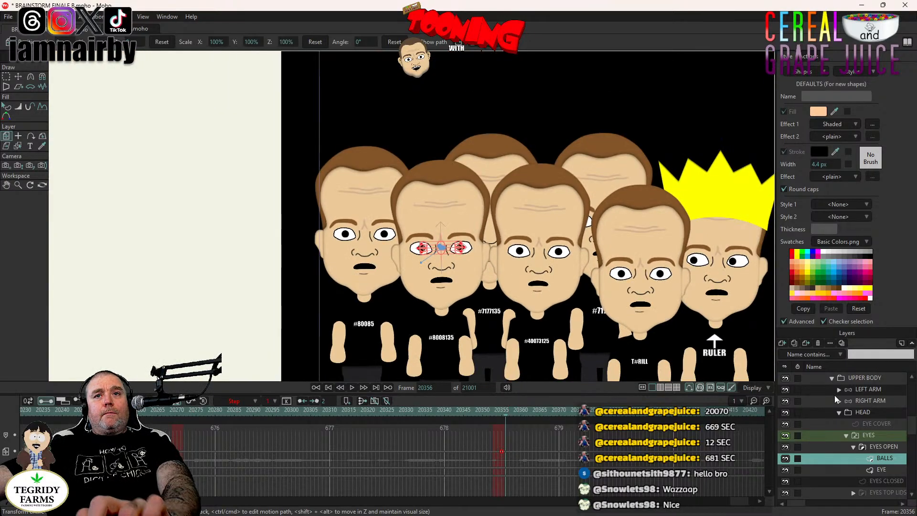
scroll(836, 424, up, 2)
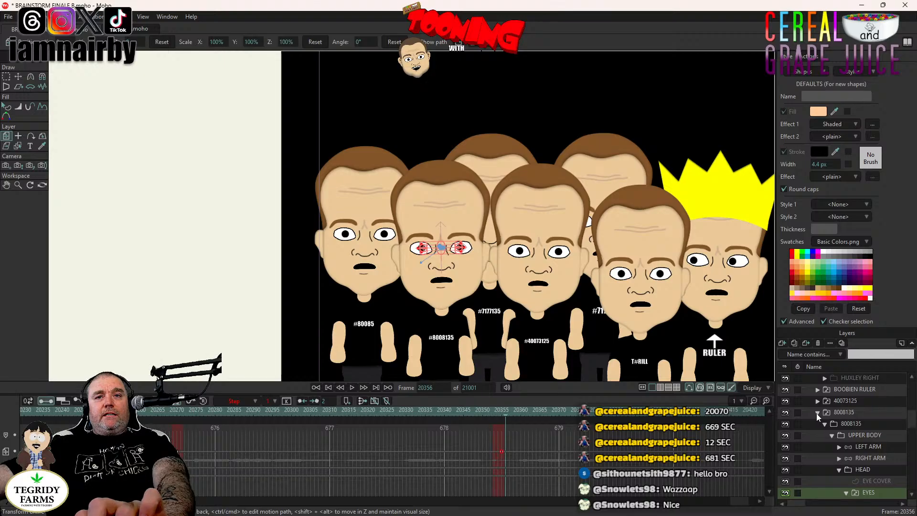
click(817, 413)
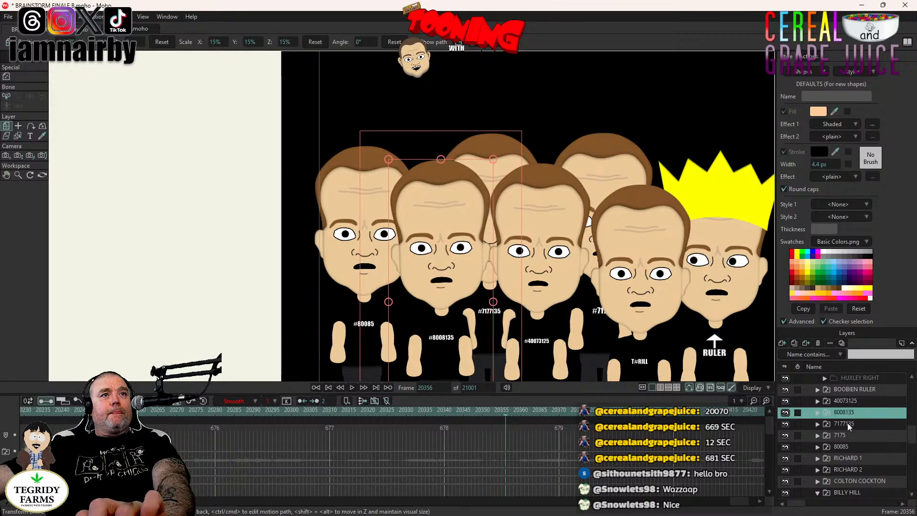
click(848, 424)
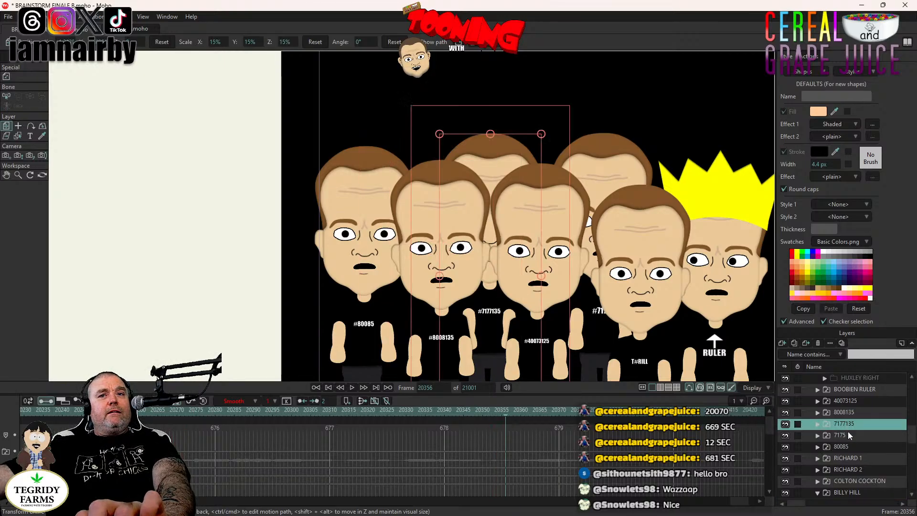
click(846, 434)
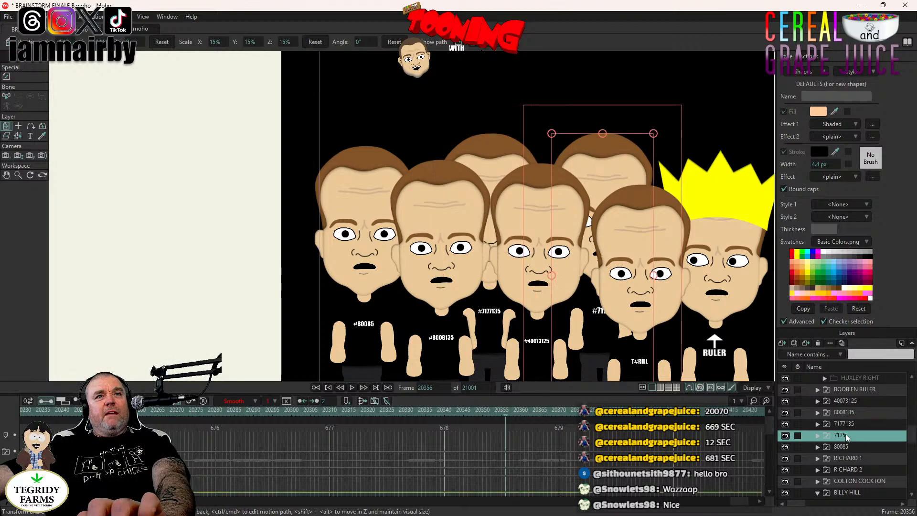
click(844, 448)
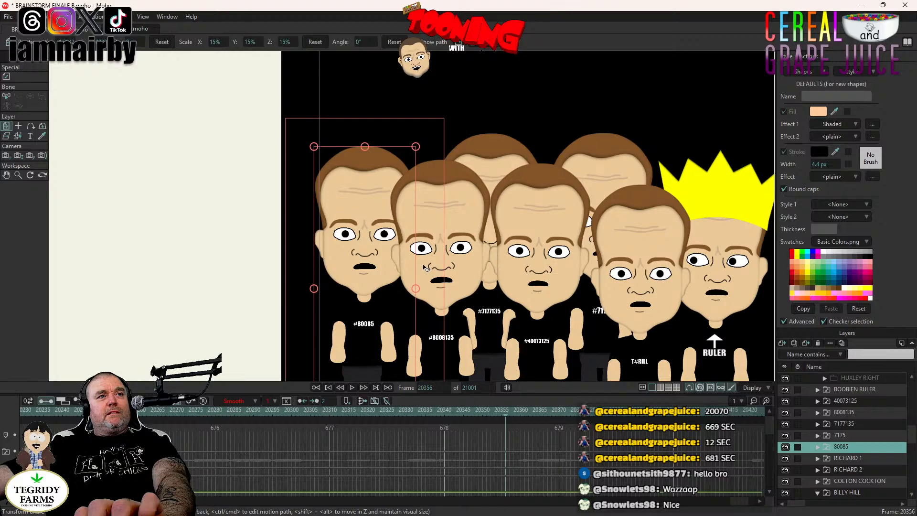
drag(425, 268, 396, 213)
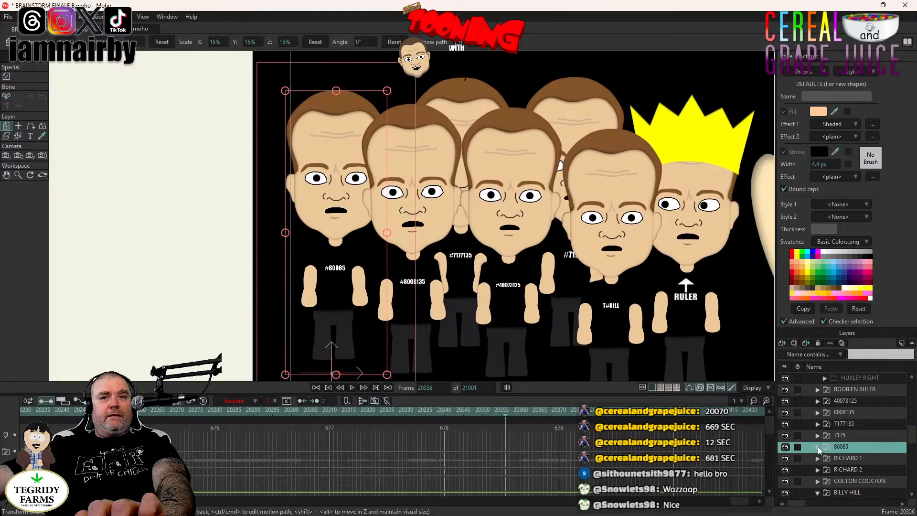
click(818, 446)
scroll(847, 463, down, 2)
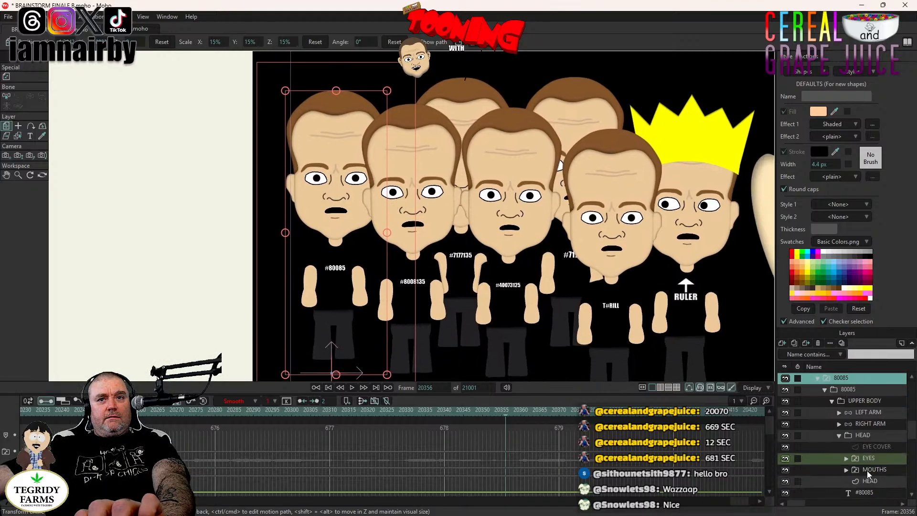
- Give clone 80085 a blink with EYES CLOSED at frame 20231 and EYES OPEN at frame 20234, and repeat the blink at frame 20380
drag(734, 502, 736, 502)
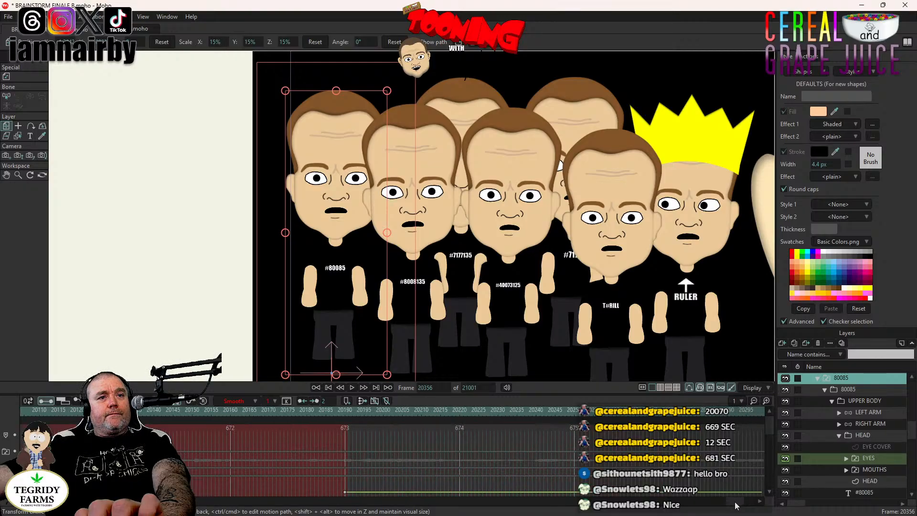
click(502, 412)
right_click(870, 459)
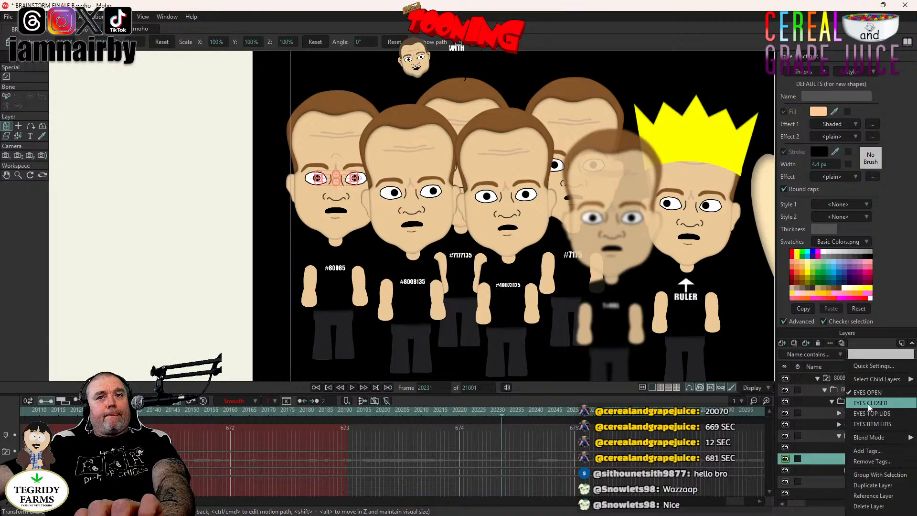
click(871, 404)
key(Right)
key(Right)
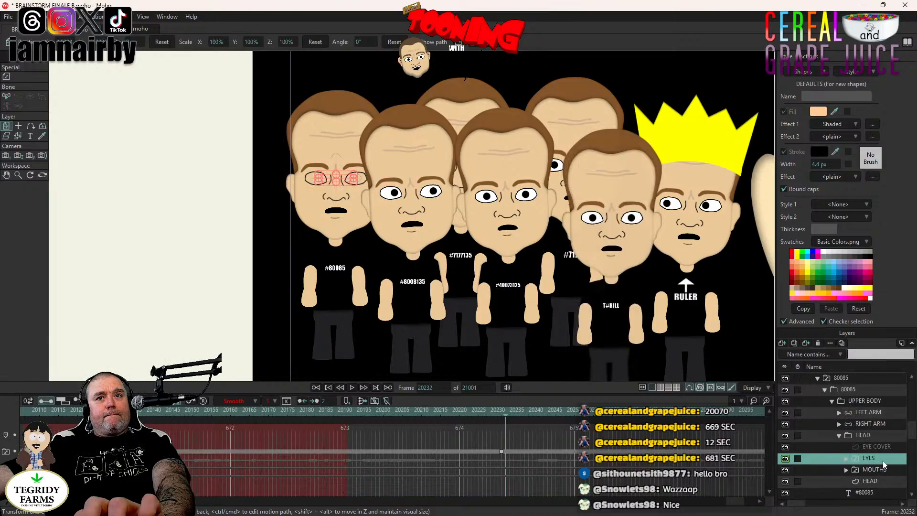
key(Right)
right_click(883, 463)
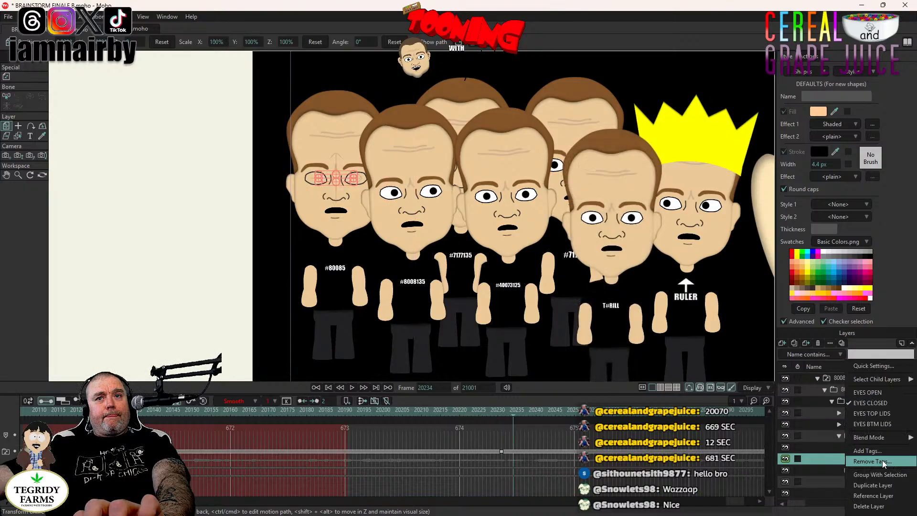
click(869, 392)
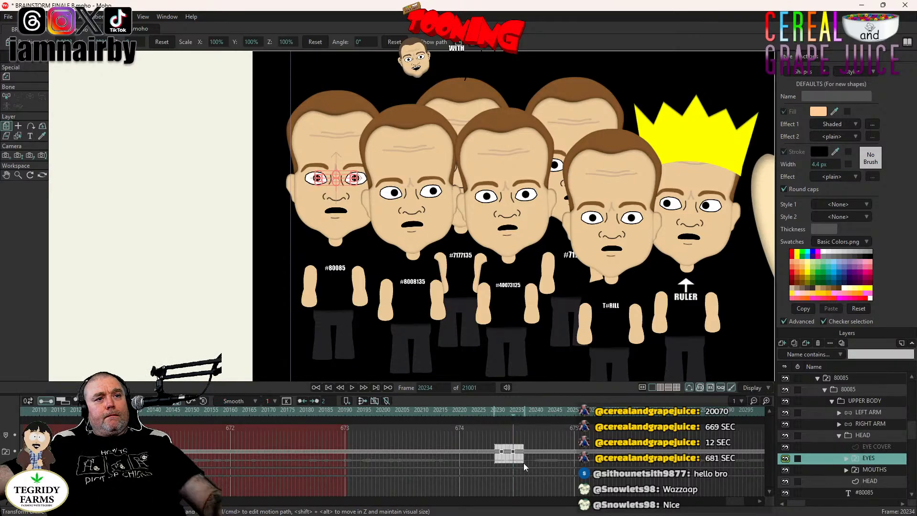
click(352, 388)
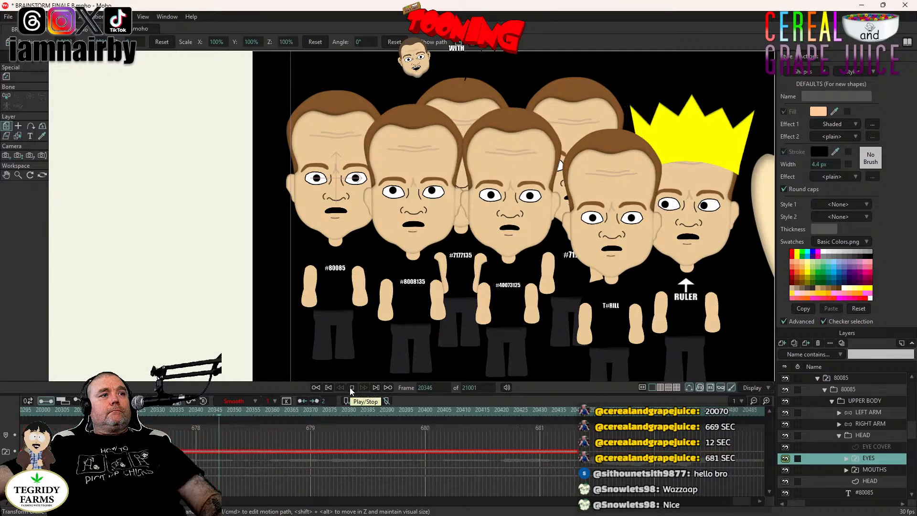
click(352, 388)
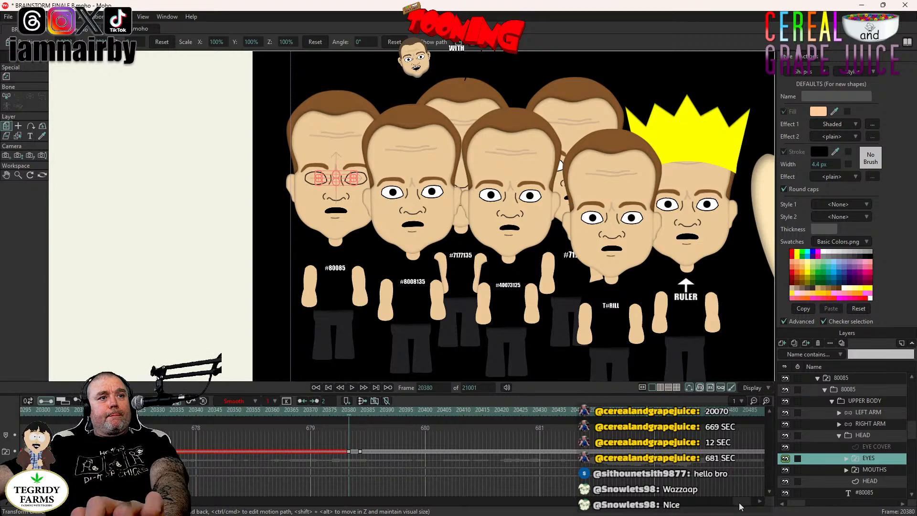
- Hold clone 80085's upright HEAD pose until frame 20230 and tilt the head 2.1° at frame 20234
scroll(740, 505, left, 3)
click(235, 414)
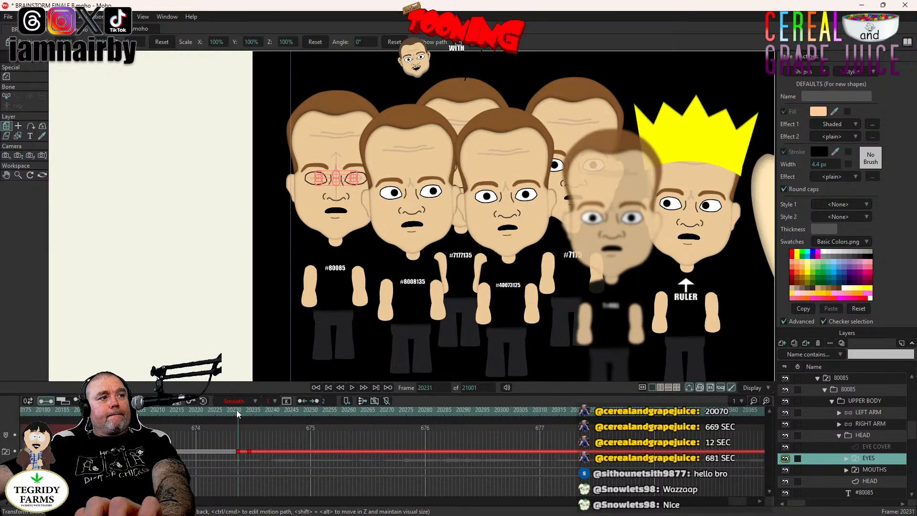
key(Up)
key(Up)
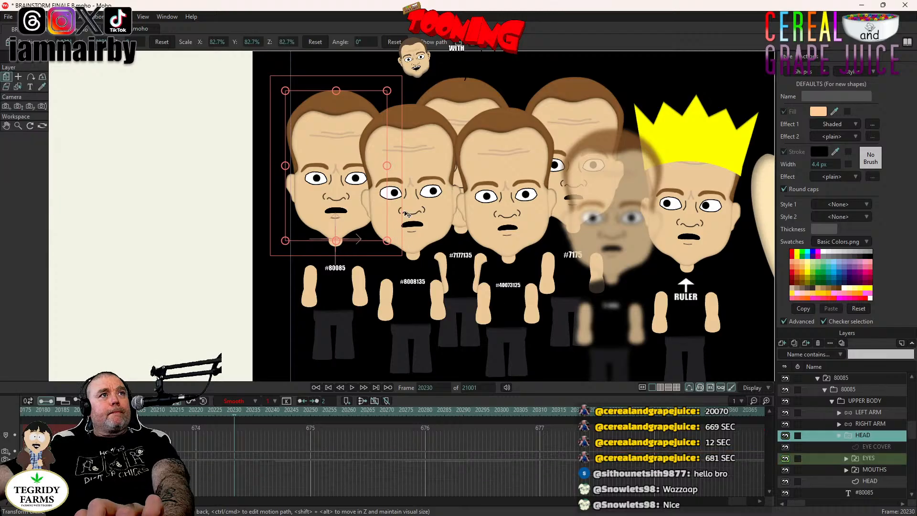
key(ctrl+Right)
key(ctrl+Right)
key(ctrl+Right)
key(ctrl+Right)
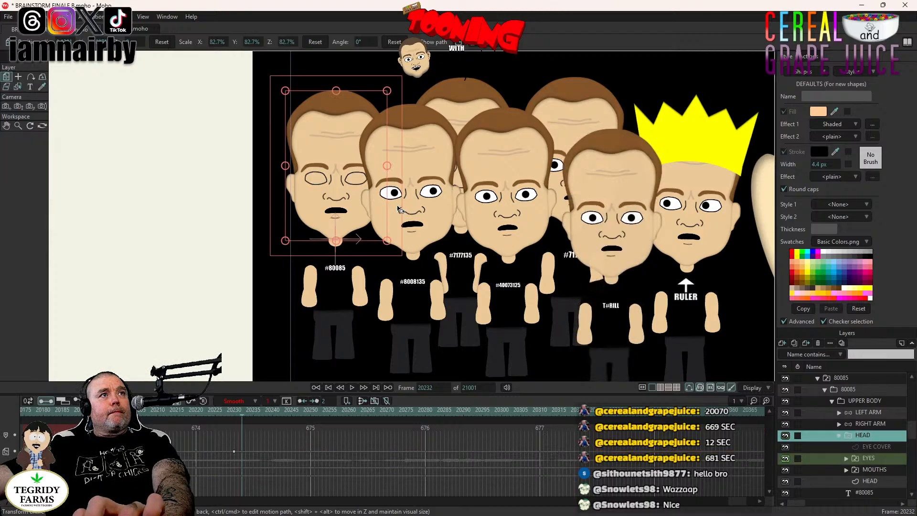
drag(396, 208, 398, 206)
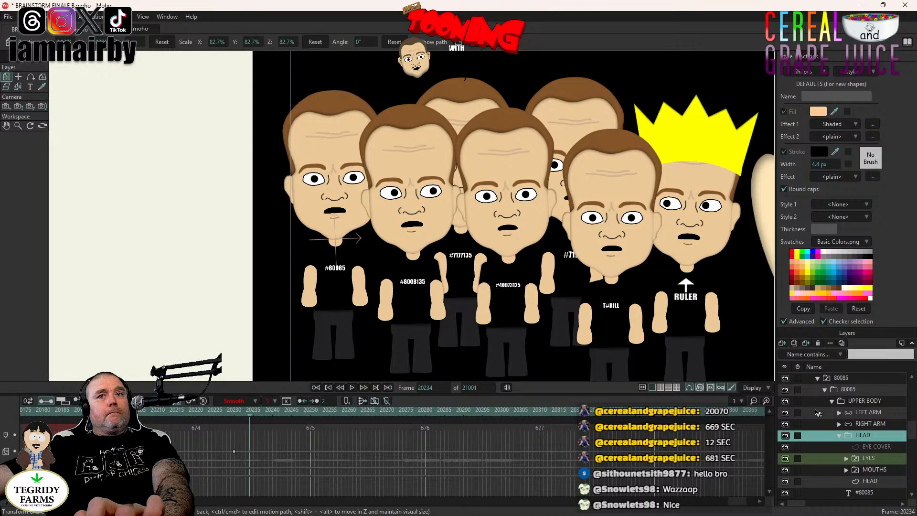
- Hold clone 80085's tilted HEAD pose until frame 20379 and rotate the head nearly upright, to 0.3°, at frame 20383
click(855, 458)
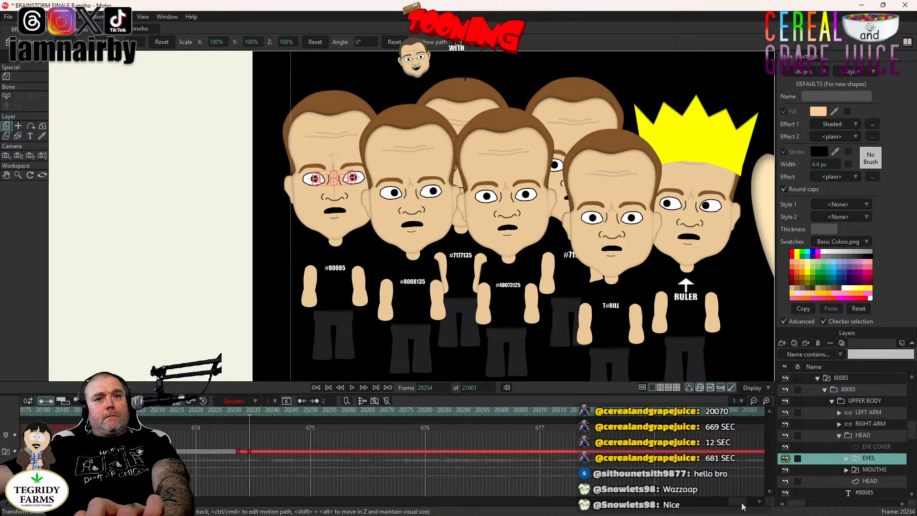
scroll(743, 506, right, 3)
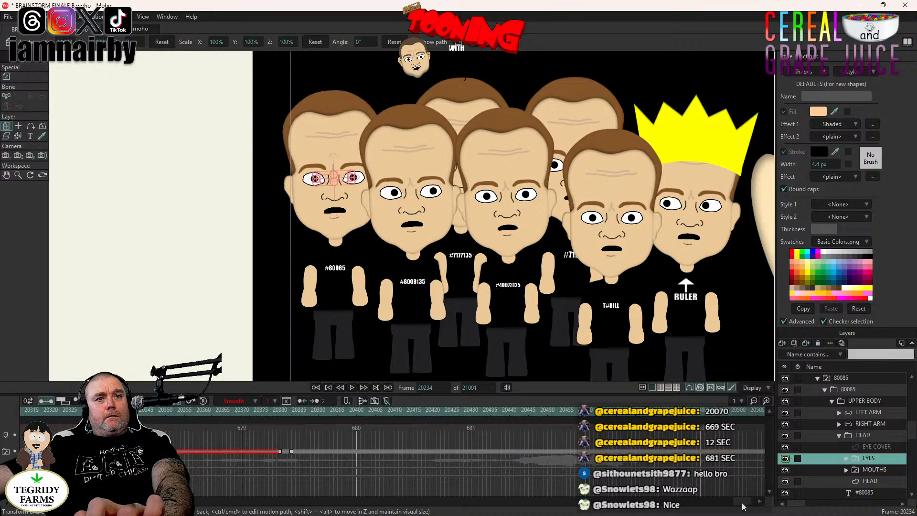
click(276, 411)
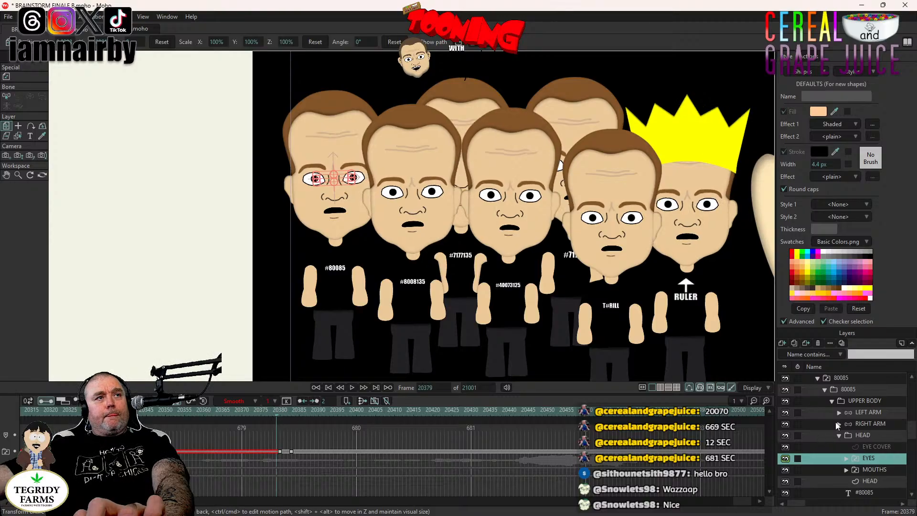
click(862, 435)
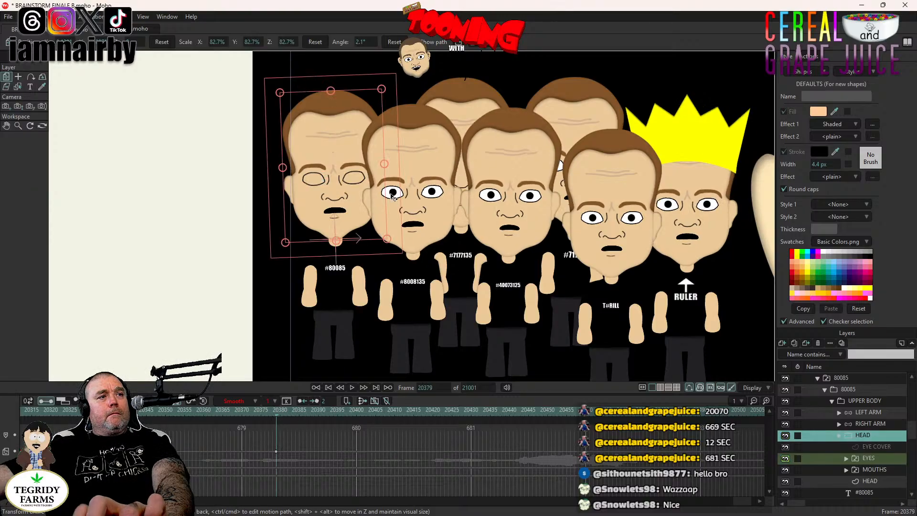
key(ctrl+Right)
key(ctrl+Right)
key(ctrl+Right)
key(ctrl+Right)
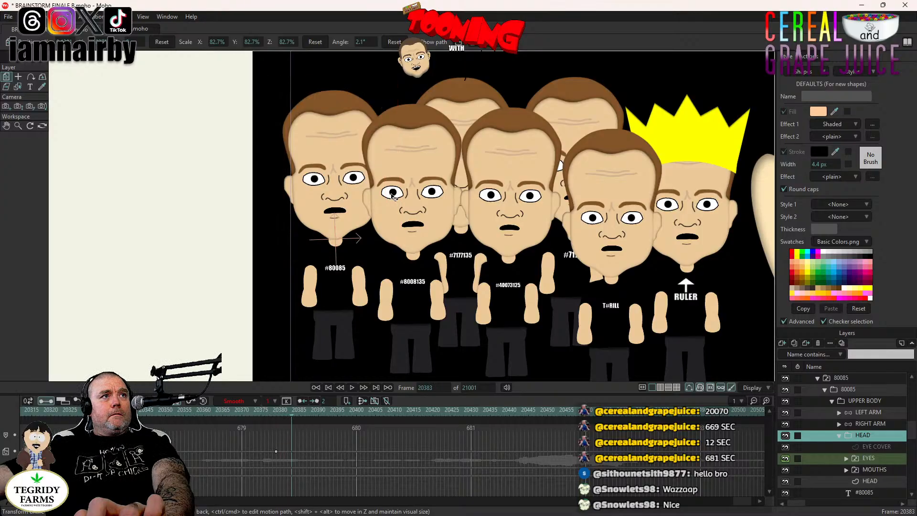
drag(392, 196, 394, 201)
- Collapse the layer groups of clone 80085 and HUXLEY
scroll(815, 447, up, 2)
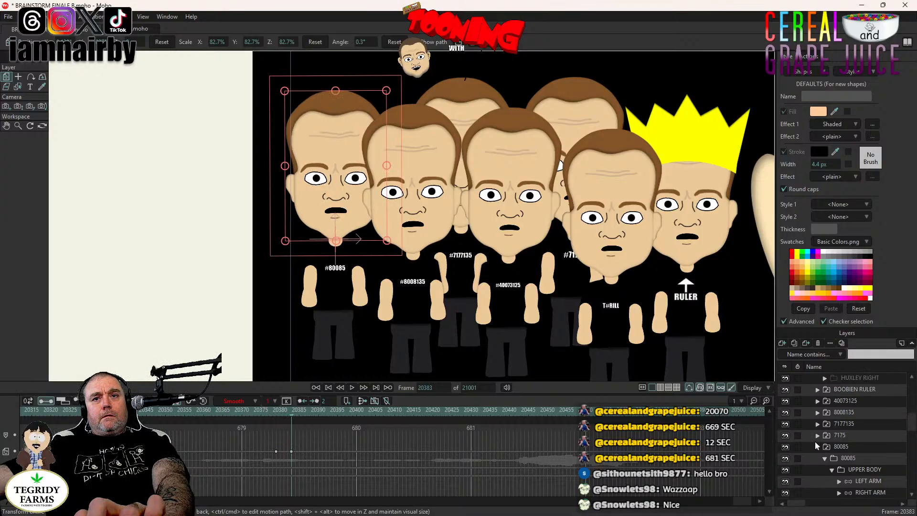
click(816, 448)
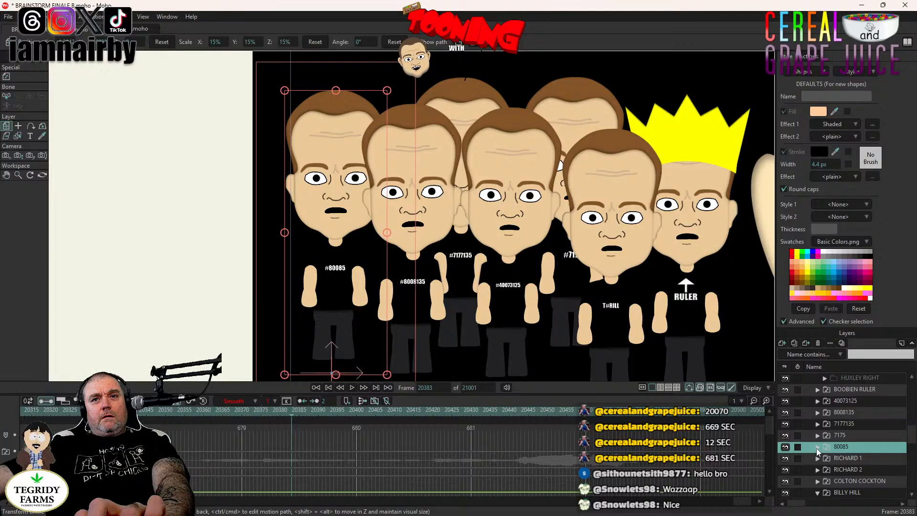
click(817, 447)
scroll(829, 429, up, 2)
scroll(356, 280, down, 5)
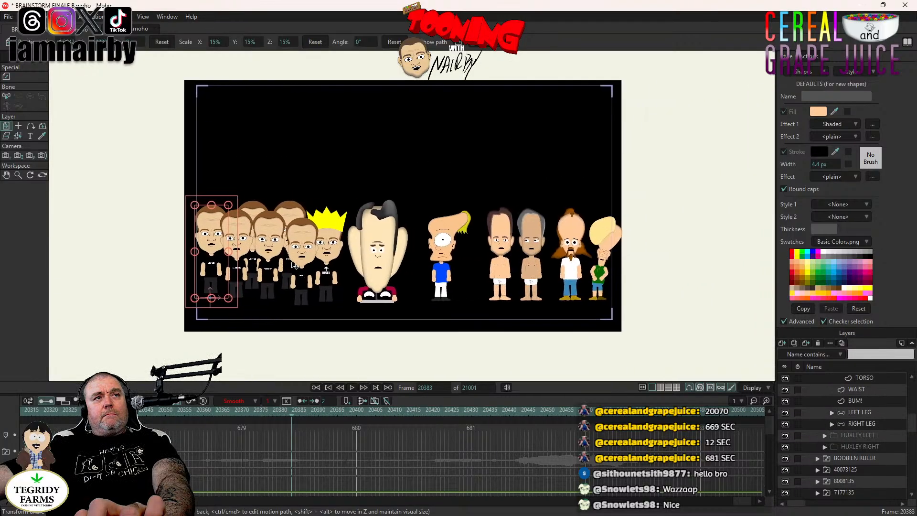
scroll(853, 444, up, 5)
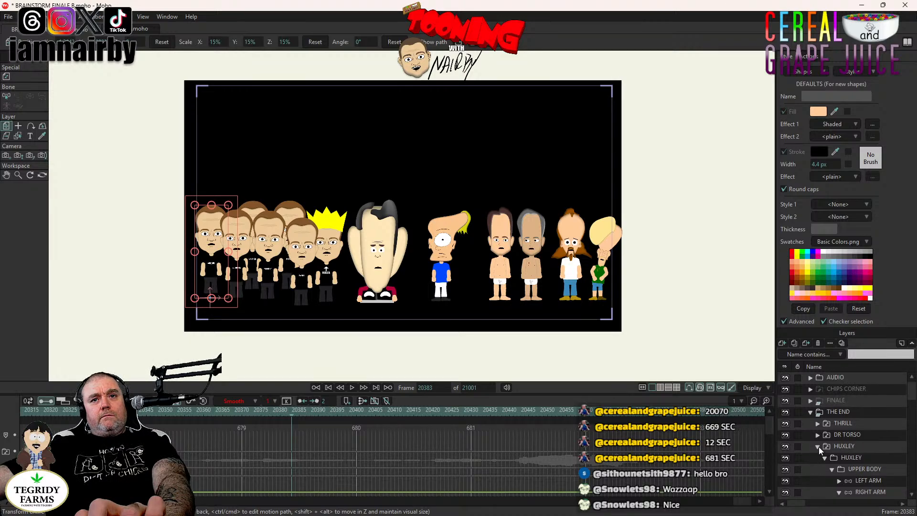
click(817, 446)
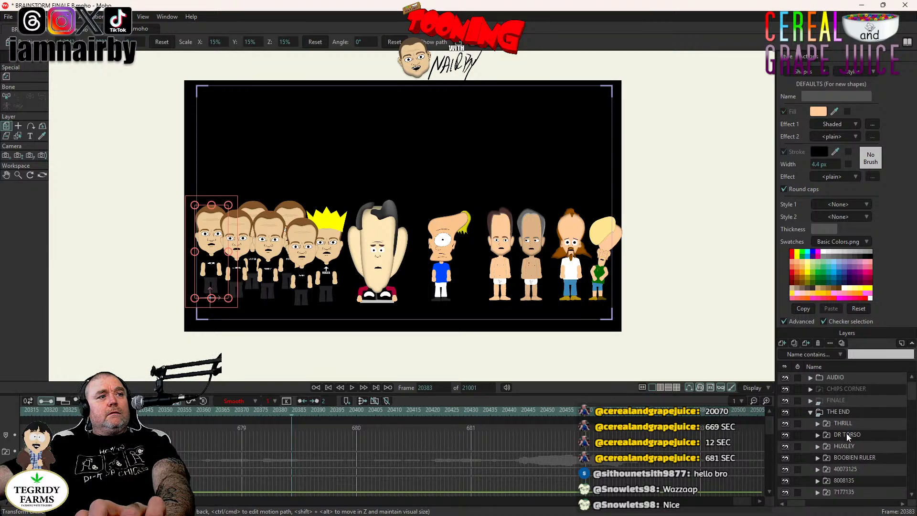
- Select the DR TORSO group and expand it down to its head layers
click(847, 434)
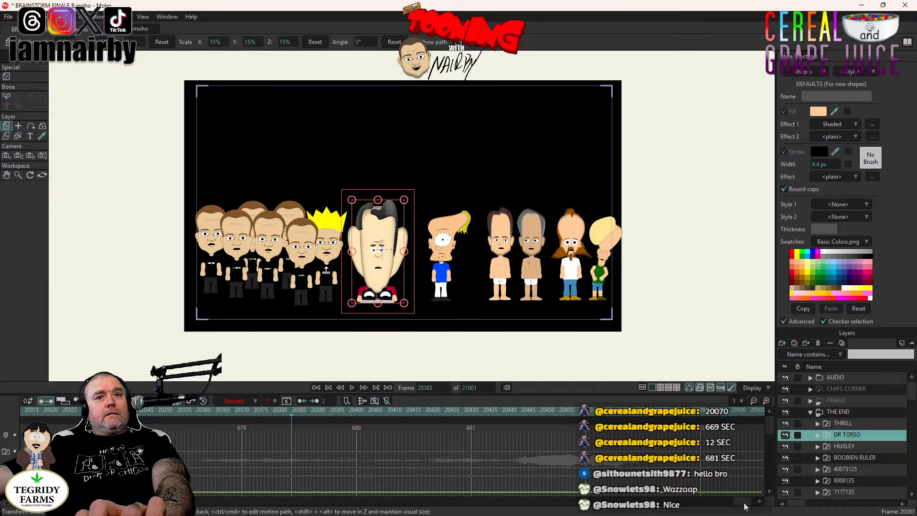
drag(744, 507, 735, 508)
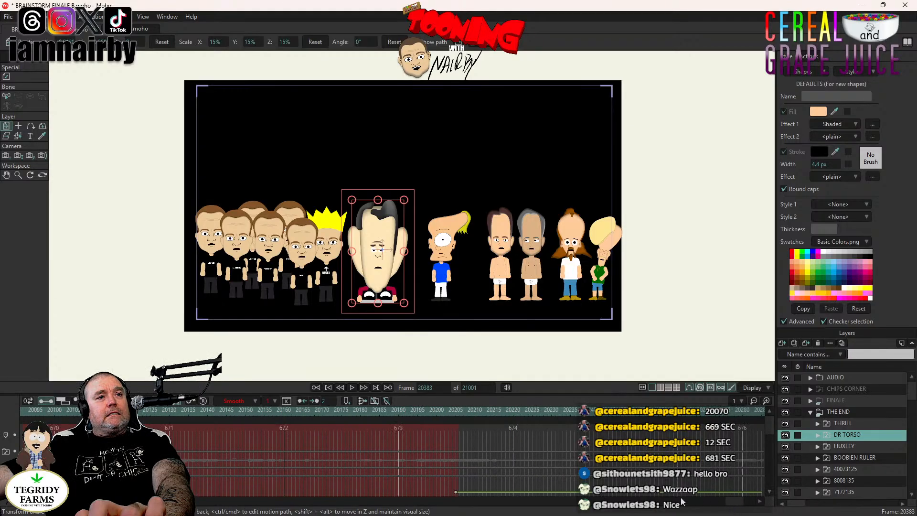
click(516, 411)
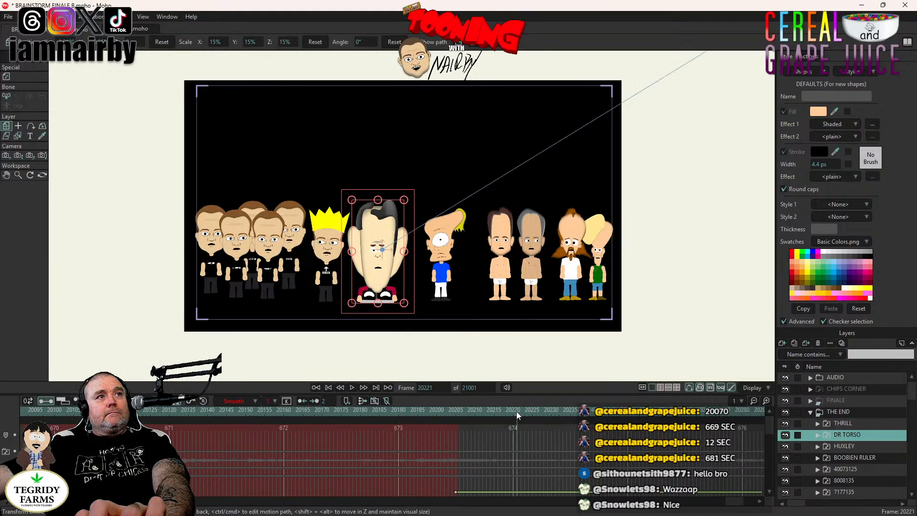
click(817, 435)
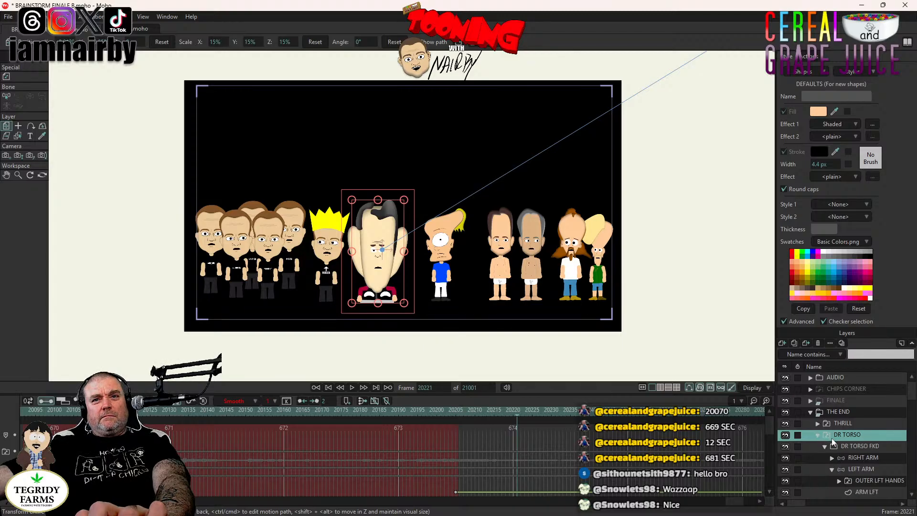
scroll(853, 449, down, 1)
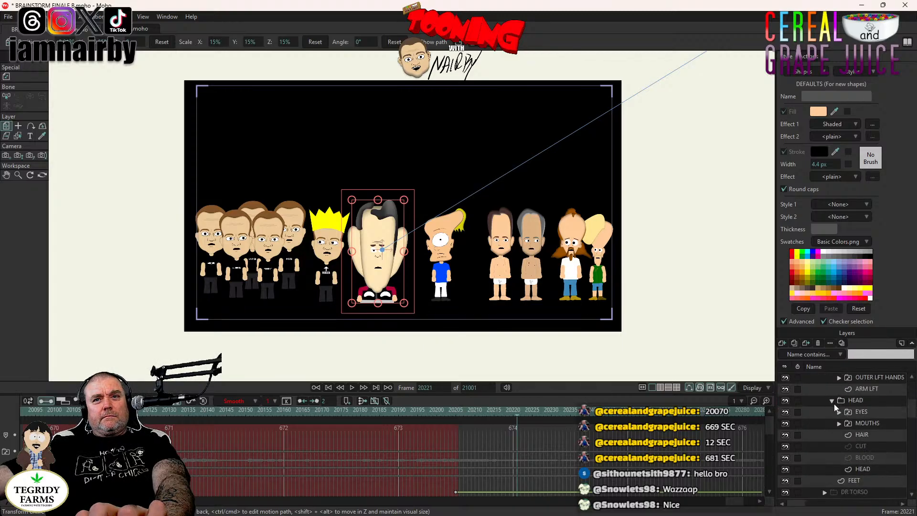
- Give Dr Torso a blink by switching the EYES layer to eyes closed at frame 20235 and EYES OPEN at frame 20238
click(571, 411)
right_click(867, 414)
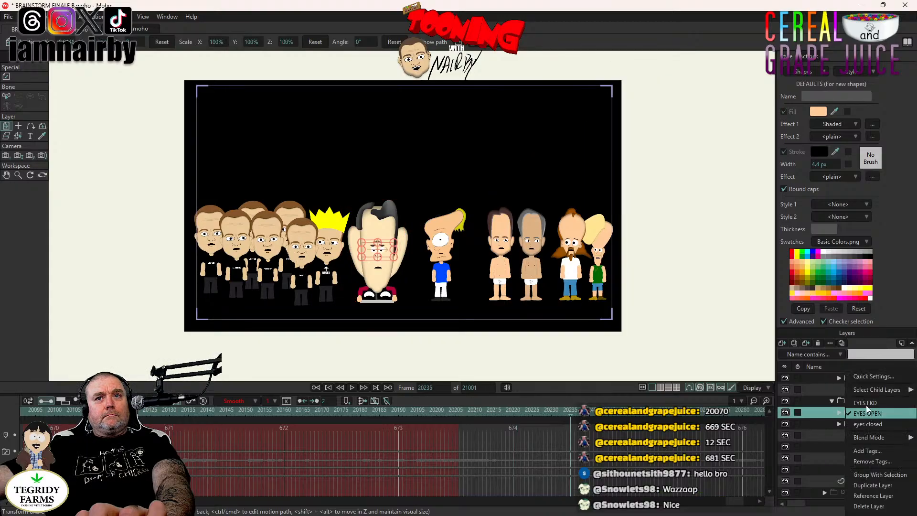
click(868, 424)
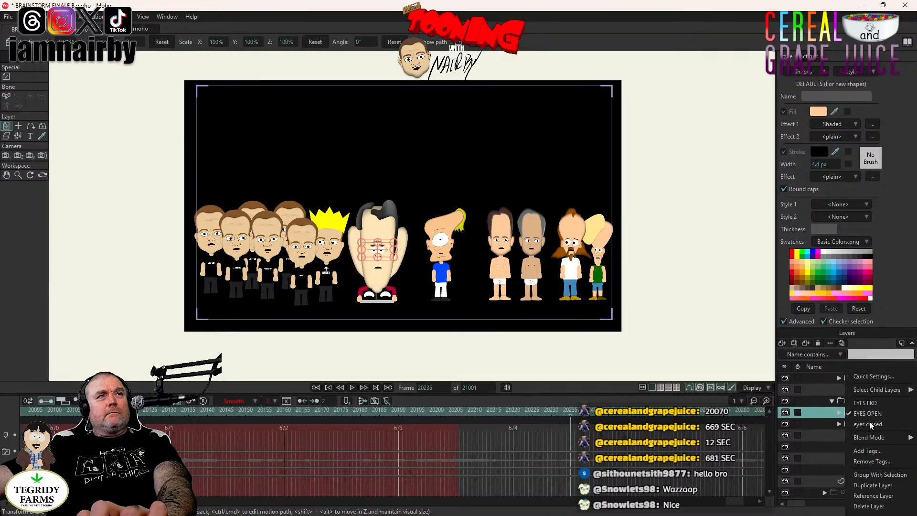
scroll(452, 281, up, 5)
scroll(452, 281, down, 5)
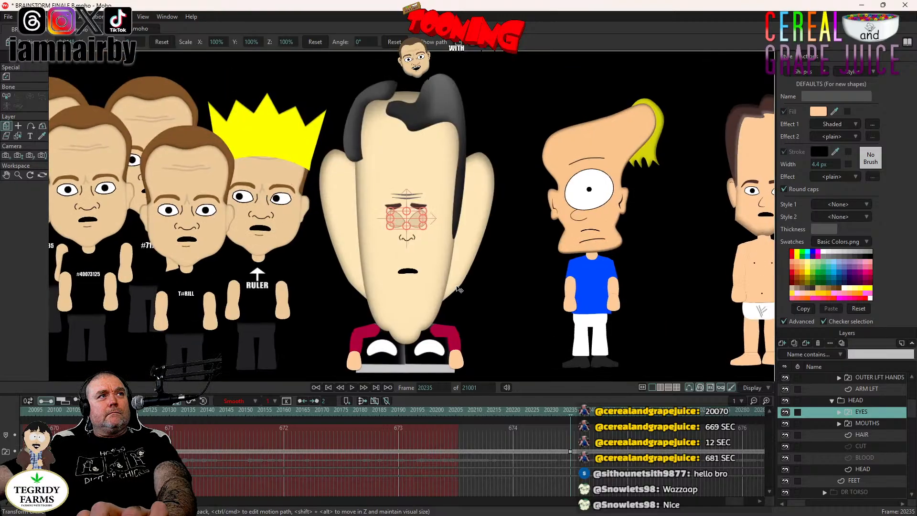
key(ctrl+Right)
key(ctrl+Right)
key(ctrl+Right)
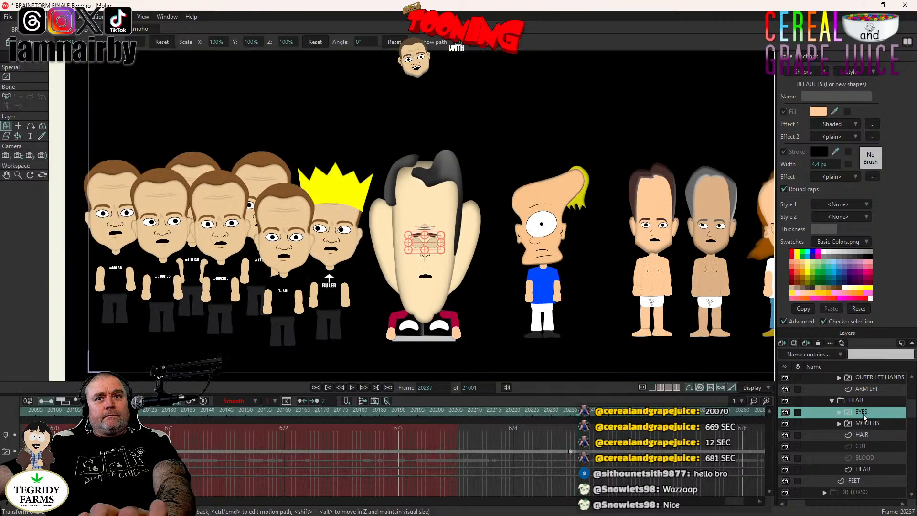
right_click(867, 412)
click(867, 403)
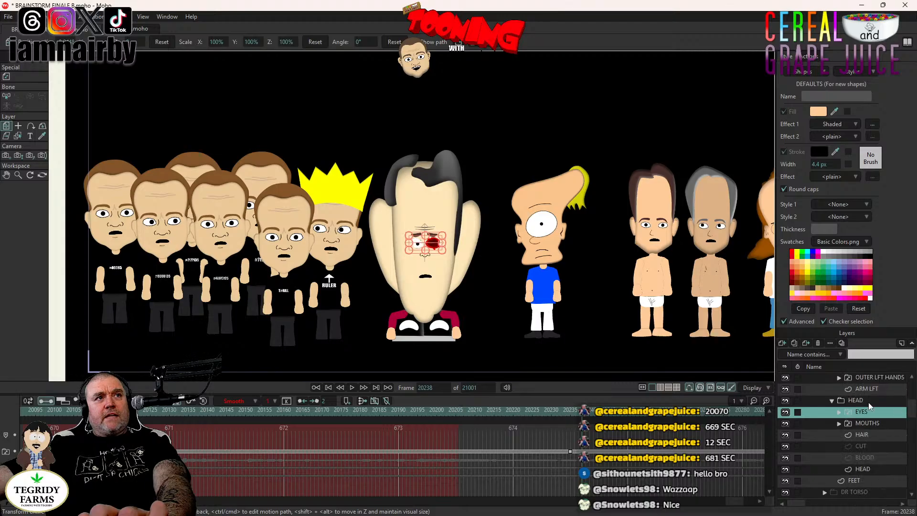
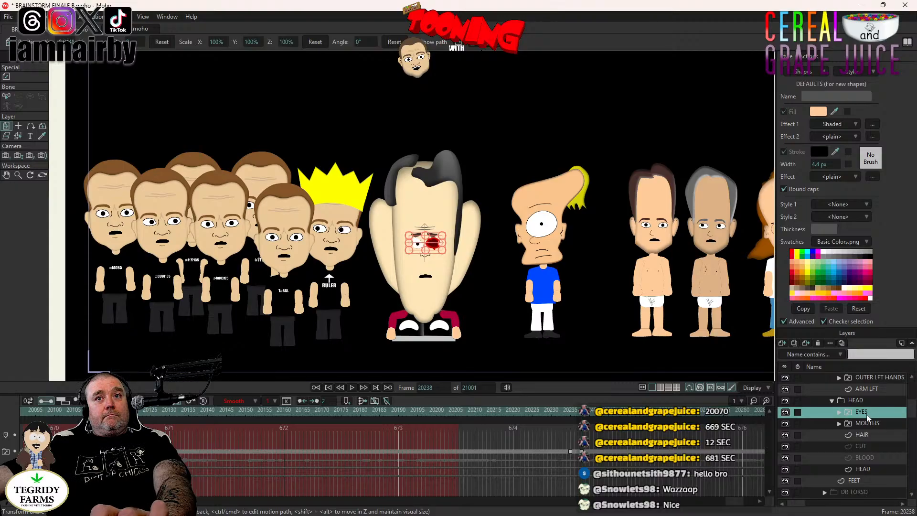
right_click(866, 414)
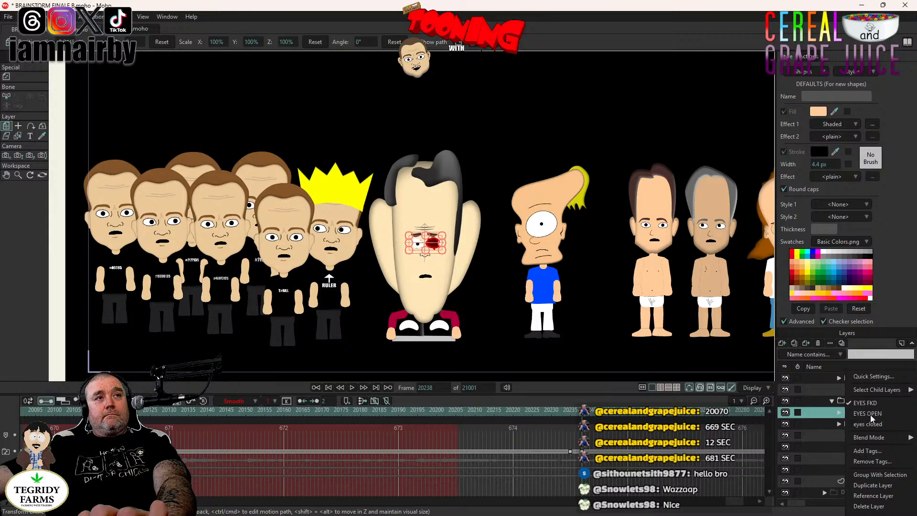
click(869, 415)
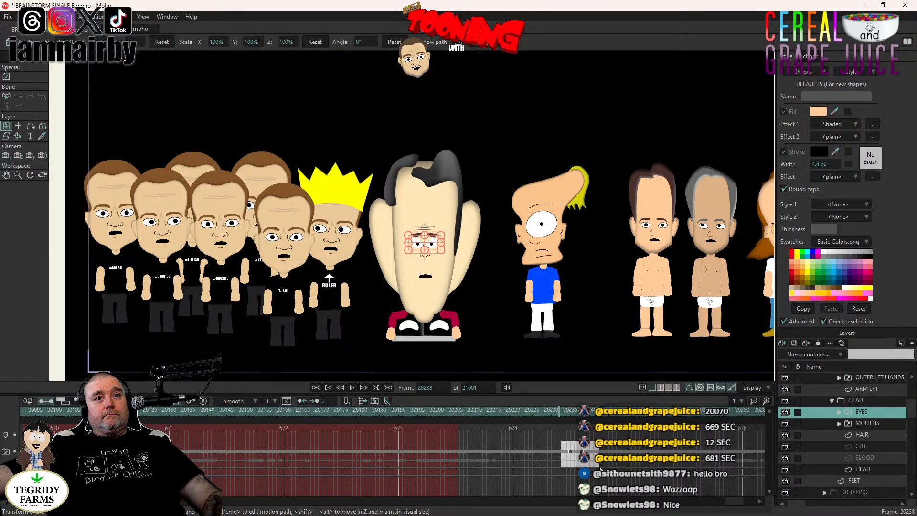
- Play the scene up to frame 20365 to check Dr Torso's blinks
click(570, 451)
click(350, 388)
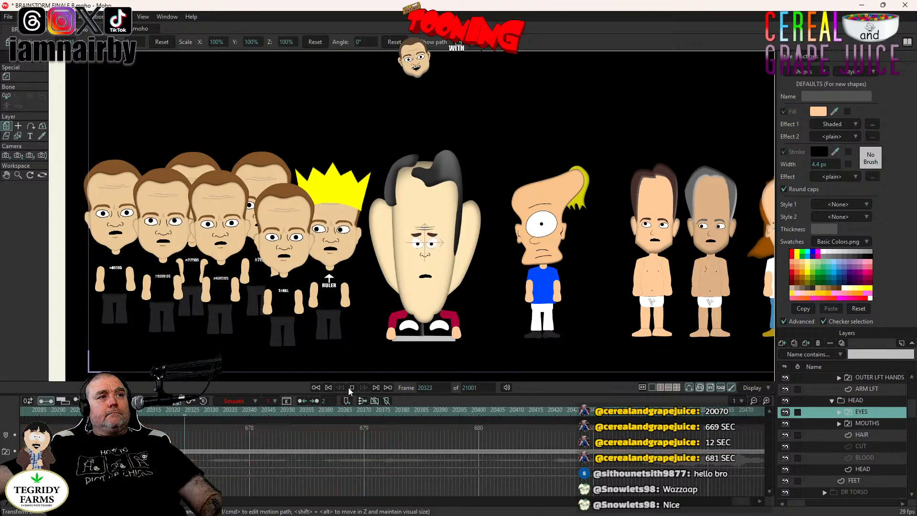
click(348, 388)
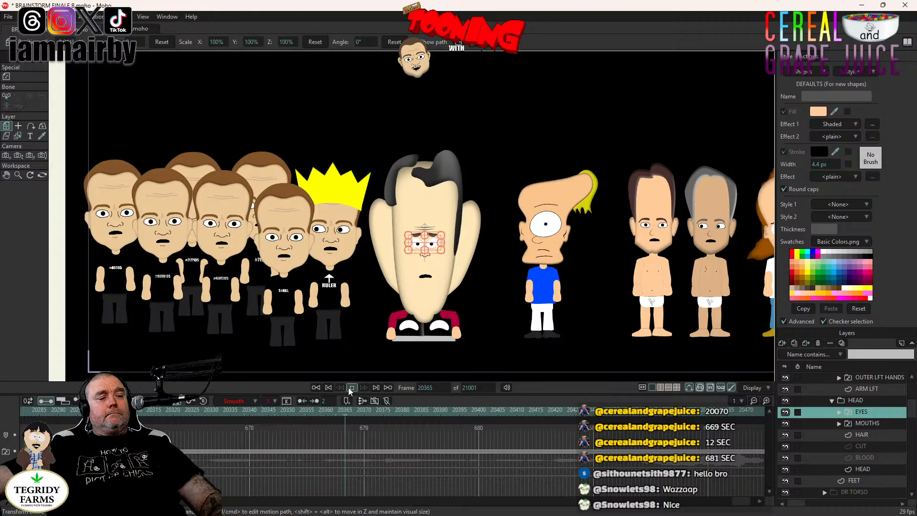
- Hold Dr Torso's HEAD pose with a keyframe at frame 20234 and rotate the head to -0.7° at frame 20238
drag(741, 502, 735, 504)
click(408, 416)
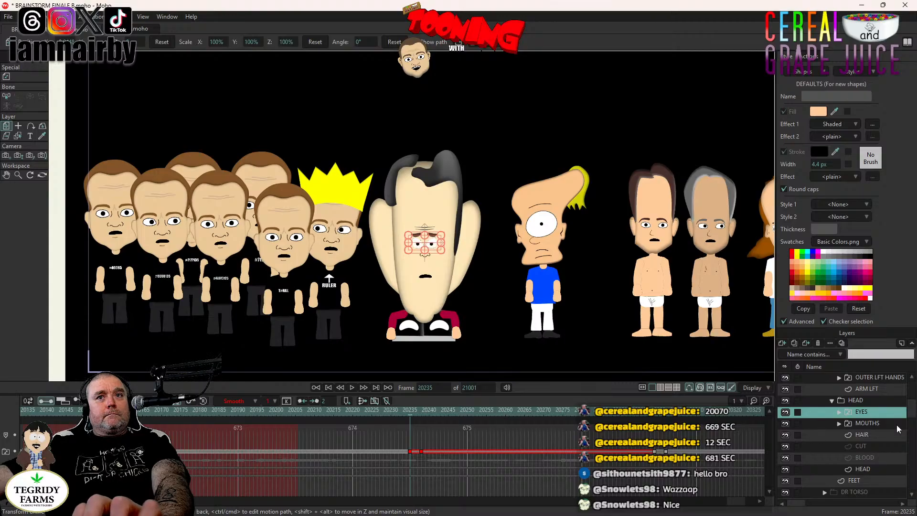
key(Right)
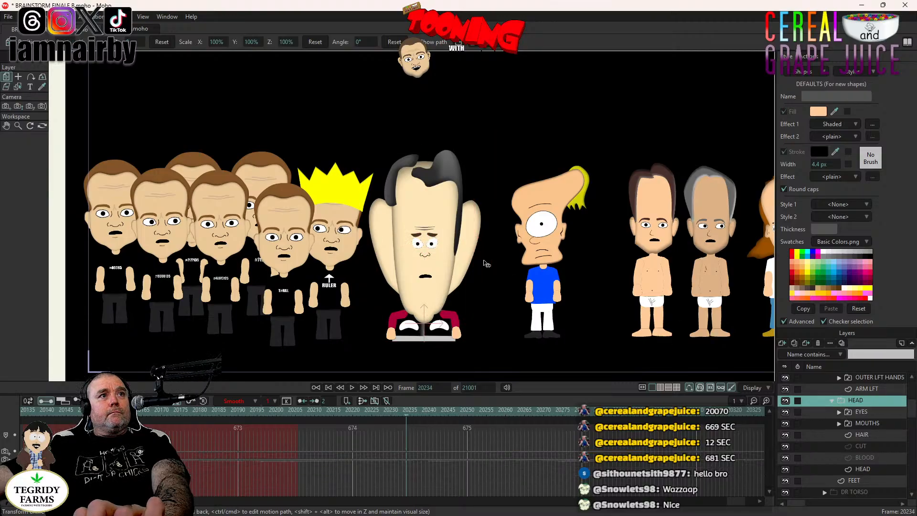
key(Right)
key(Right)
key(Right)
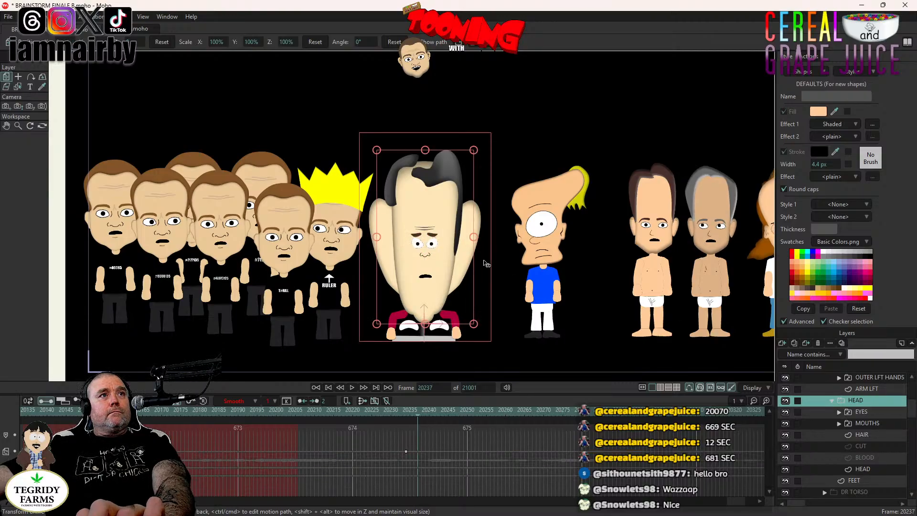
drag(487, 263, 486, 264)
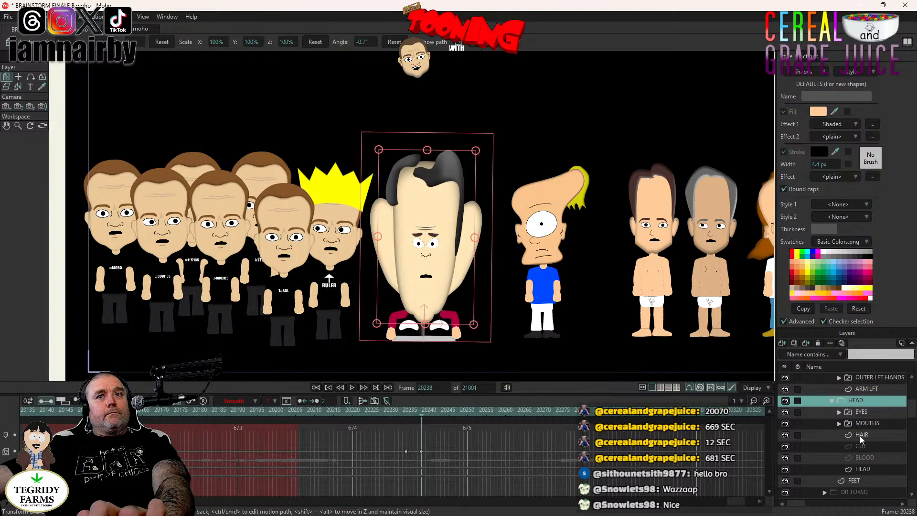
- Expand Dr Torso's EYES group and key the BALLS layer's current position at frame 20237 with Step interpolation
click(839, 412)
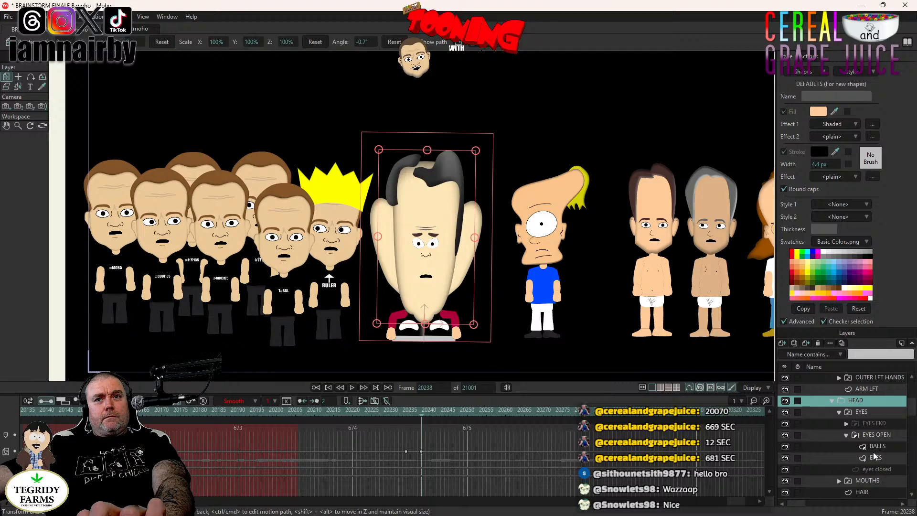
click(874, 449)
scroll(322, 225, up, 2)
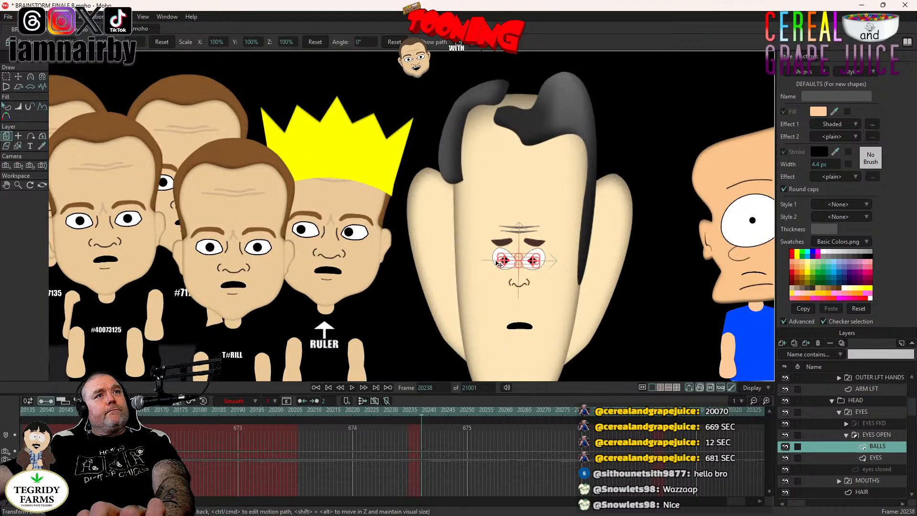
scroll(633, 275, up, 6)
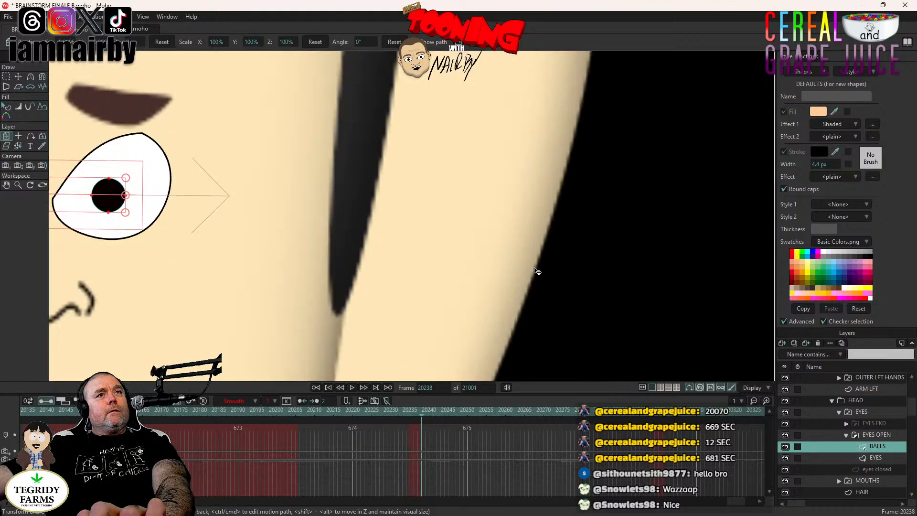
scroll(305, 224, down, 3)
drag(267, 228, 463, 270)
scroll(430, 261, up, 2)
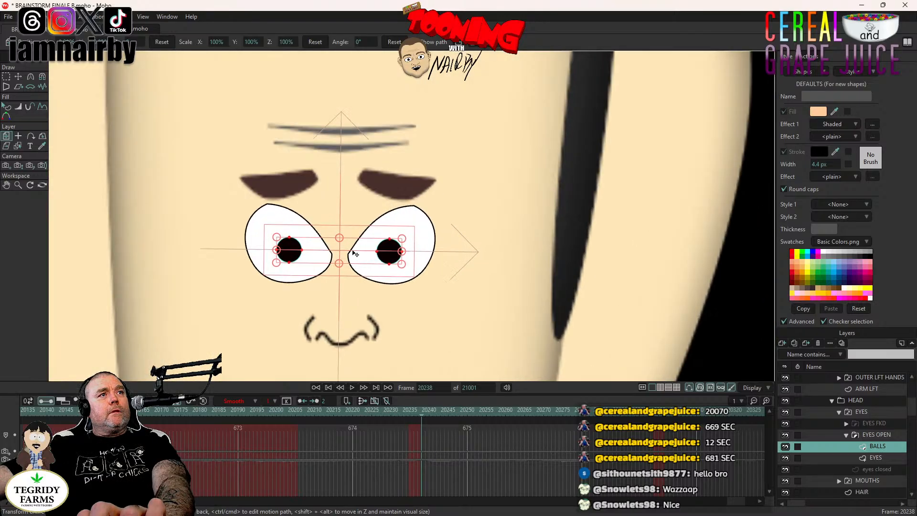
click(354, 251)
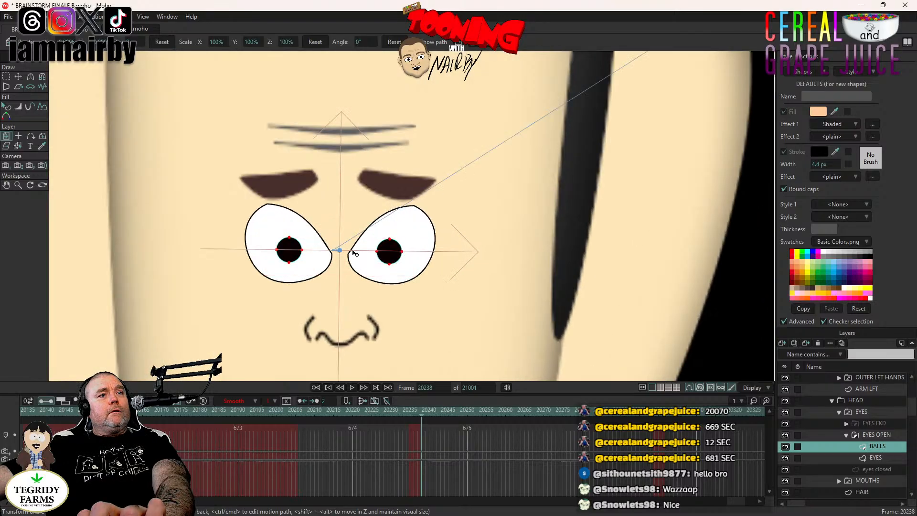
drag(419, 452, 416, 452)
right_click(416, 452)
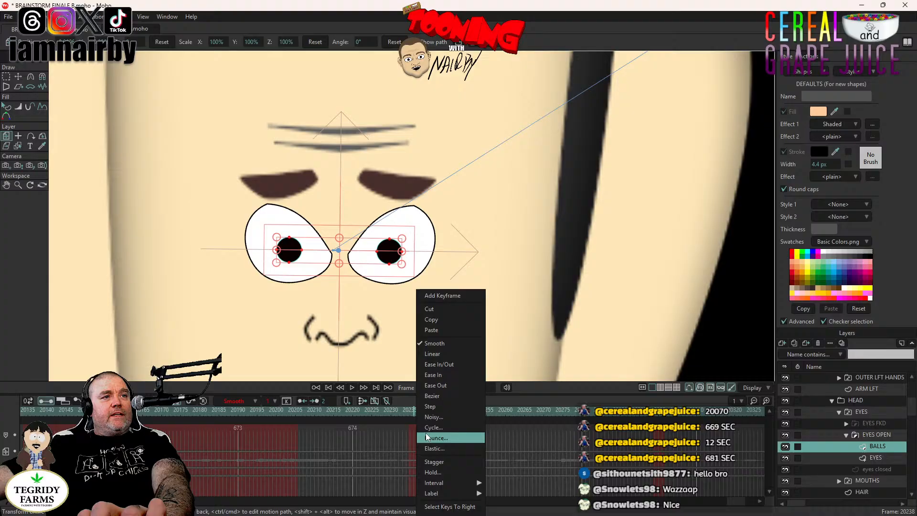
click(430, 406)
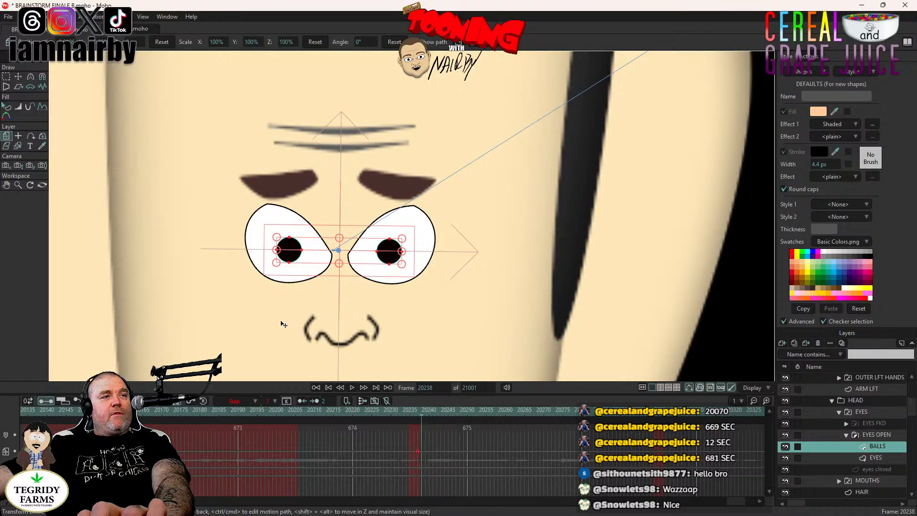
- Shift Dr Torso's pupils to the left at frame 20238, give that keyframe Step interpolation, and move the pupil keyframes slightly earlier into the blink
drag(284, 325, 270, 325)
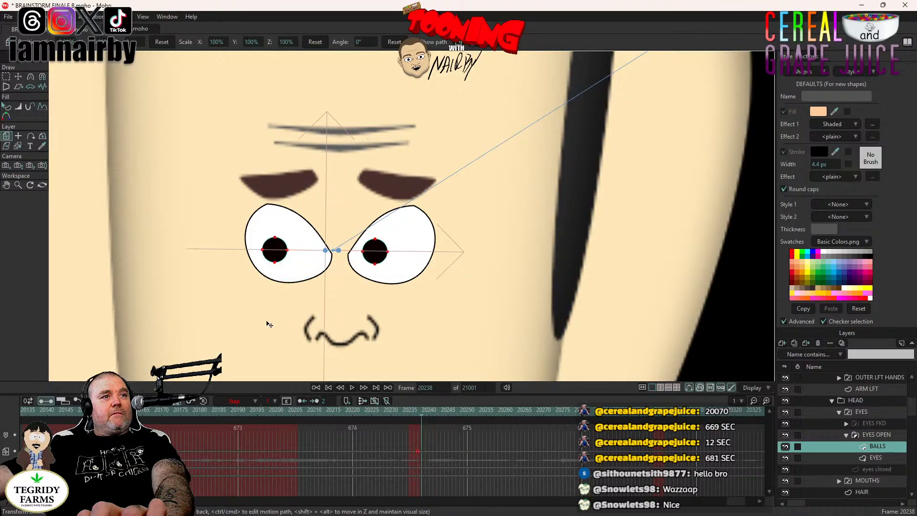
right_click(420, 452)
click(442, 409)
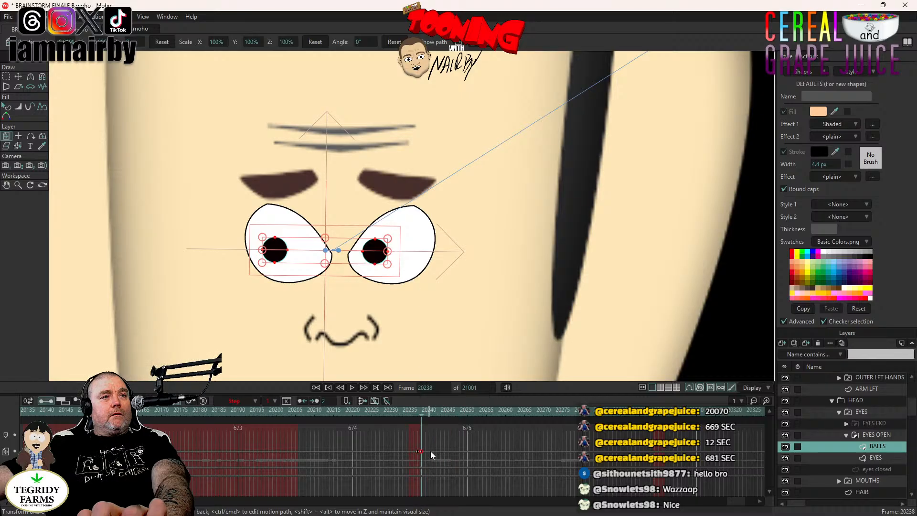
drag(417, 451, 412, 454)
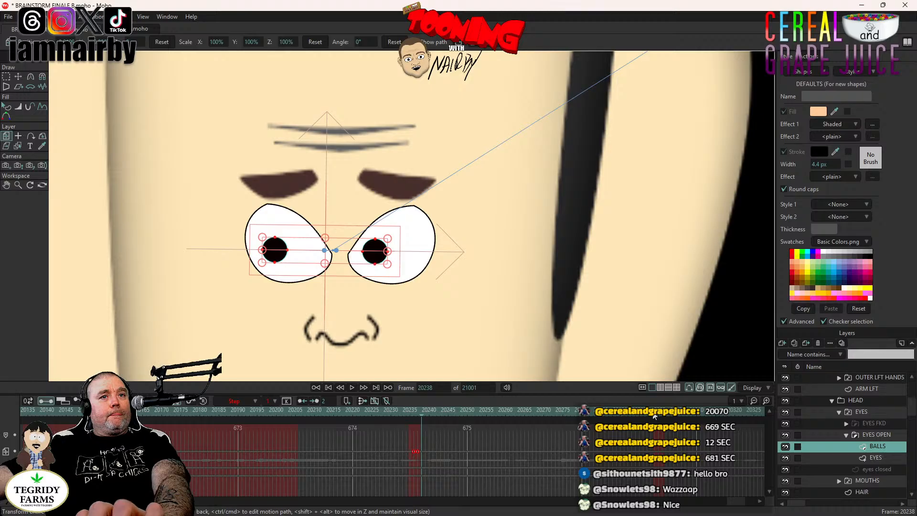
- Turn Dr Torso's HEAD between frames 20298 and 20302, rotating it to 0.7° at frame 20302
click(878, 402)
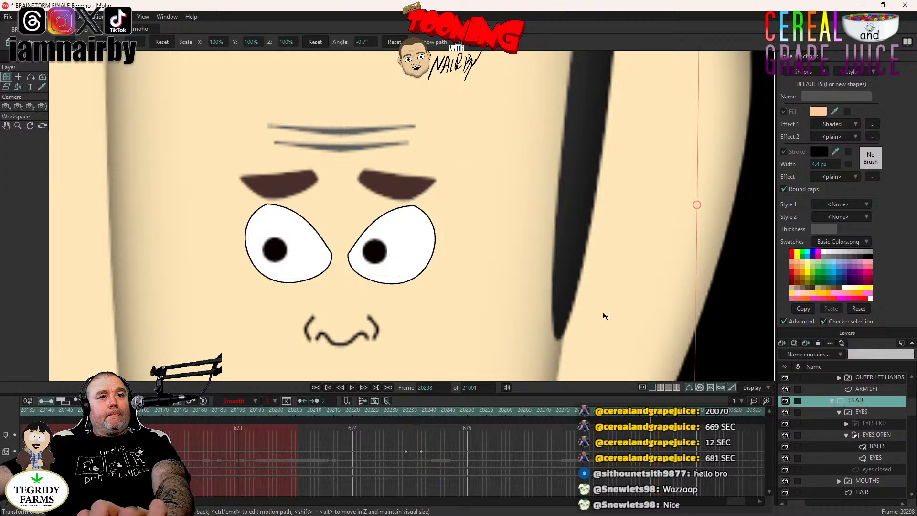
scroll(585, 264, down, 4)
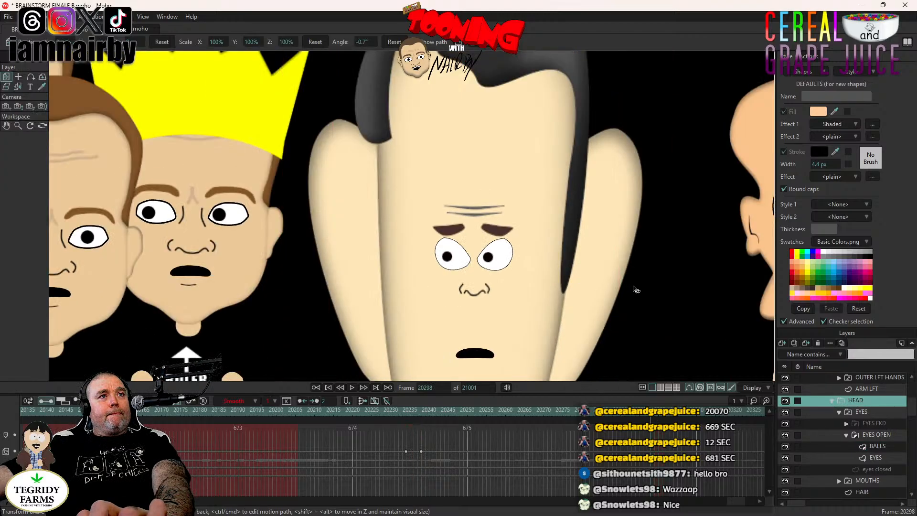
key(Right)
key(Right)
key(Right)
key(Right)
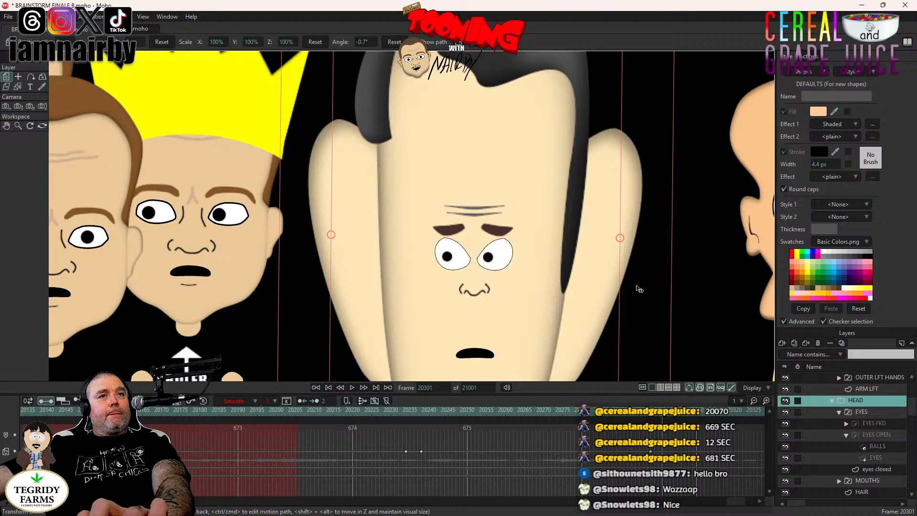
drag(637, 286, 632, 283)
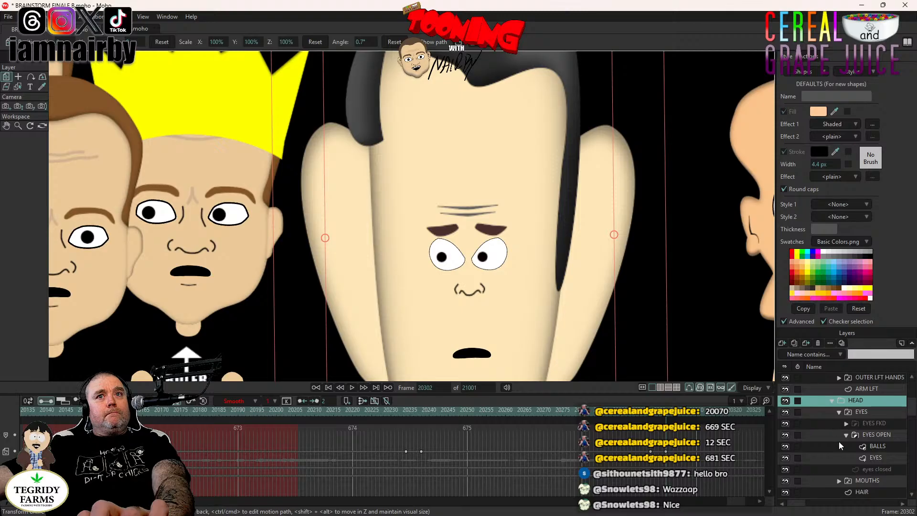
- Shift the pupils on Dr Torso's BALLS layer to the right at frame 20302 and set that keyframe to Step interpolation
click(876, 446)
drag(259, 299, 272, 299)
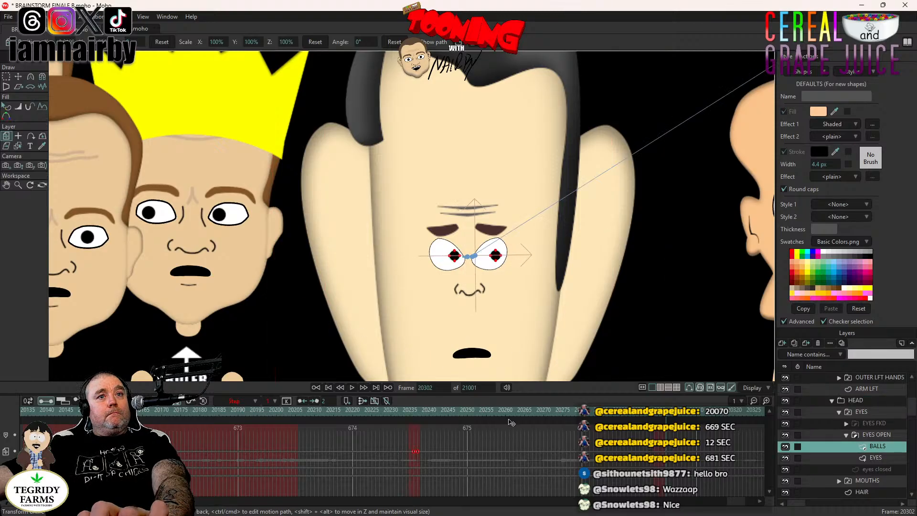
key(ctrl+a)
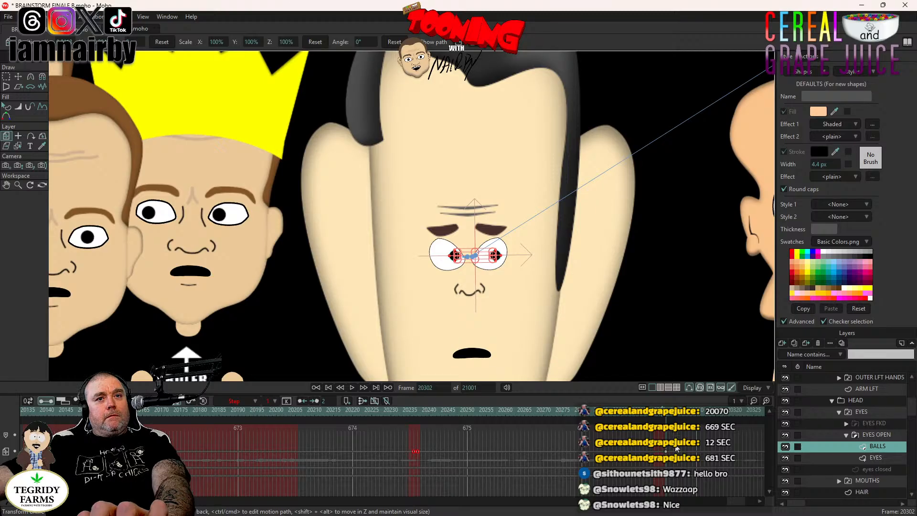
right_click(666, 452)
click(681, 407)
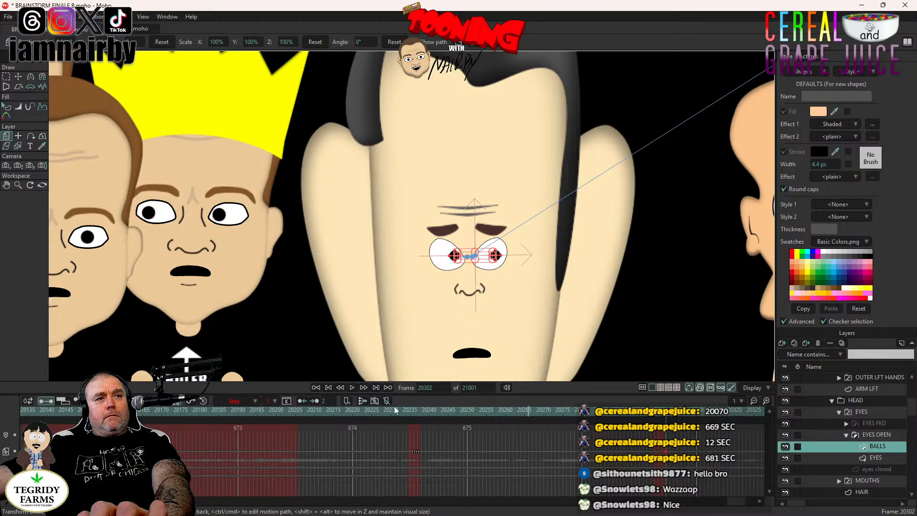
- Play ahead to the next blink, then turn Dr Torso's HEAD clockwise between frames 20364 and 20368
click(352, 388)
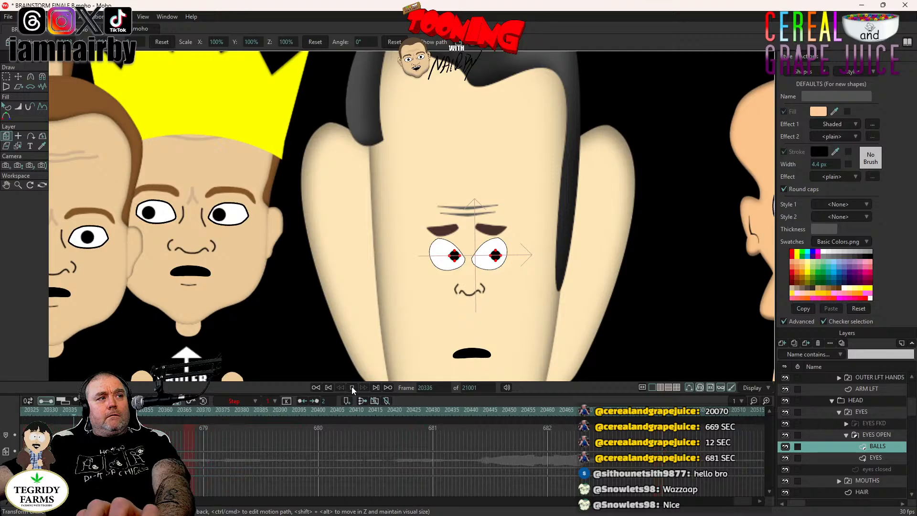
key(space)
click(180, 412)
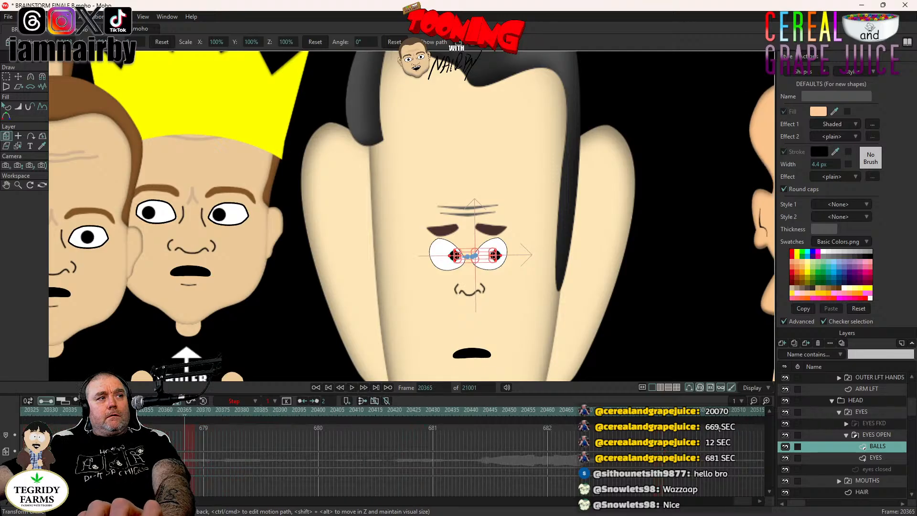
click(861, 400)
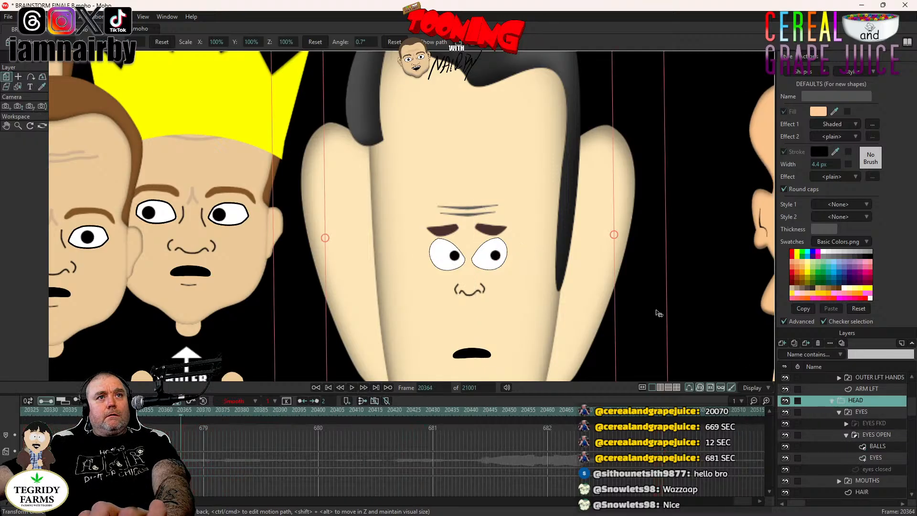
key(ctrl+Right)
key(ctrl+Right)
key(ctrl+Right)
key(ctrl+Right)
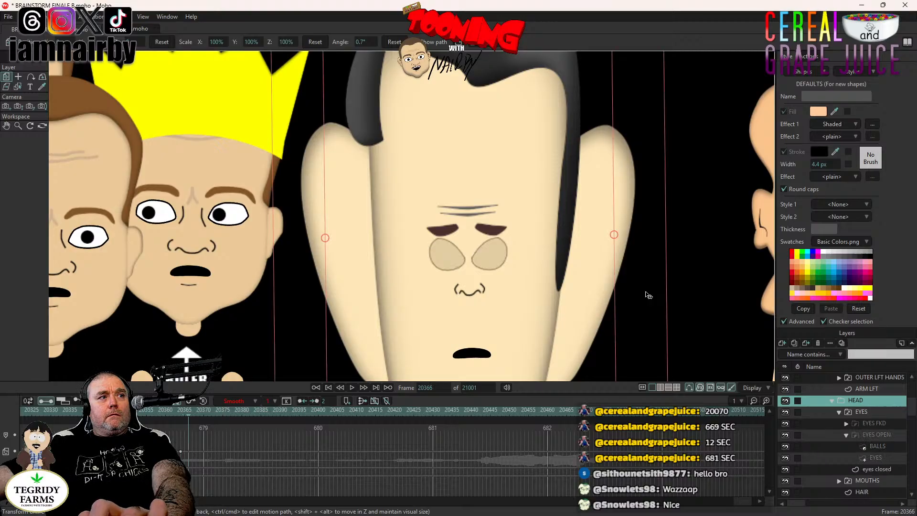
drag(647, 292, 651, 299)
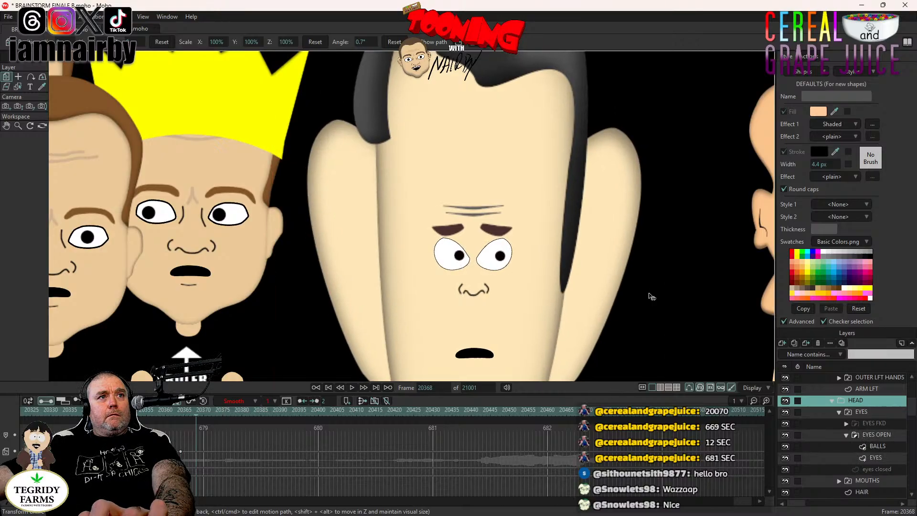
- Shift Dr Torso's pupils to the left at frame 20368, set the keyframe to Step interpolation, and move it slightly earlier into the blink
click(876, 447)
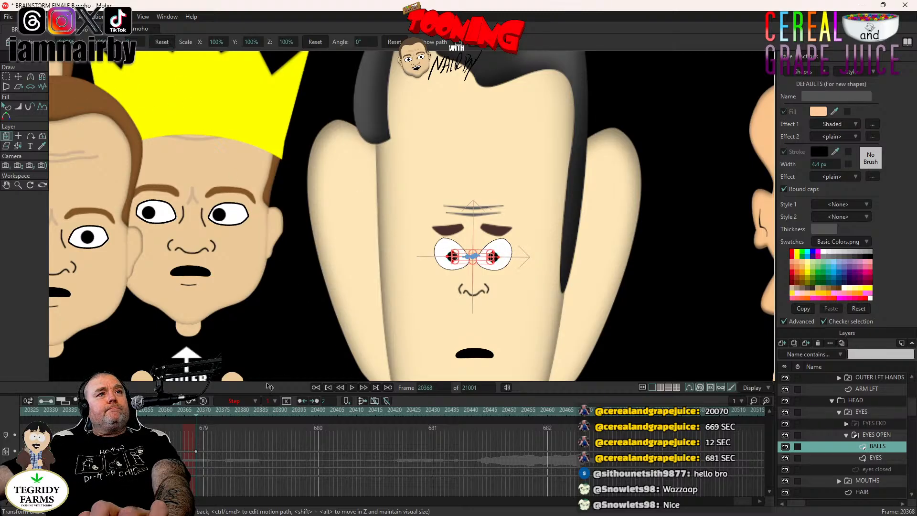
right_click(195, 451)
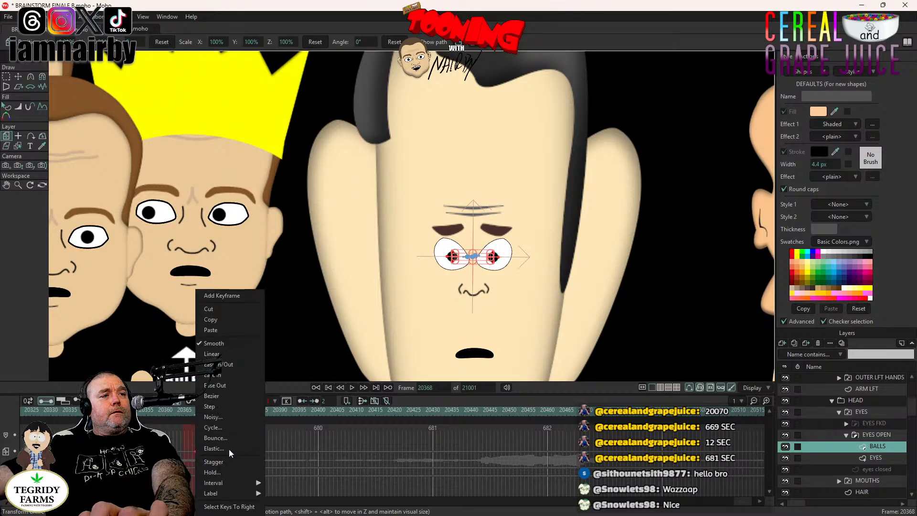
click(210, 407)
drag(193, 451, 189, 453)
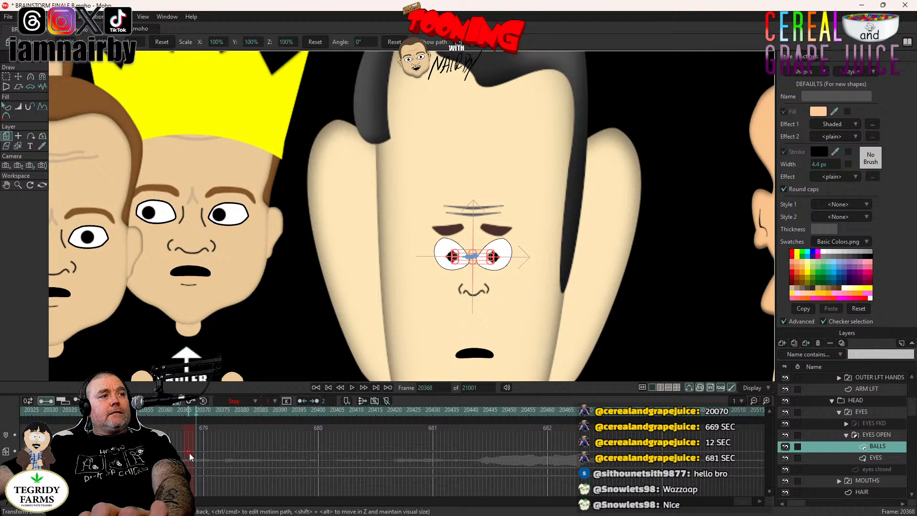
- Collapse the DR TORSO layer group and select the THRILL group
scroll(829, 409, up, 2)
scroll(830, 409, up, 2)
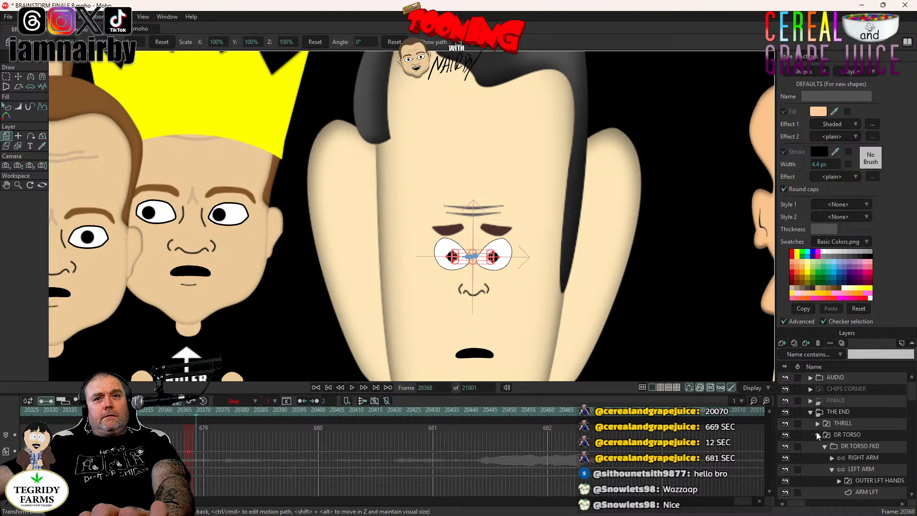
click(816, 434)
click(816, 435)
scroll(539, 289, down, 5)
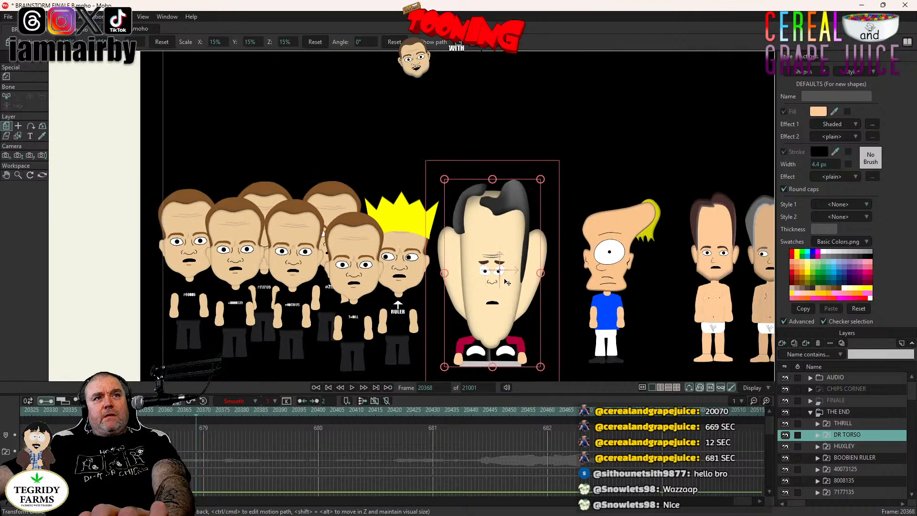
scroll(539, 288, up, 2)
drag(539, 288, 439, 266)
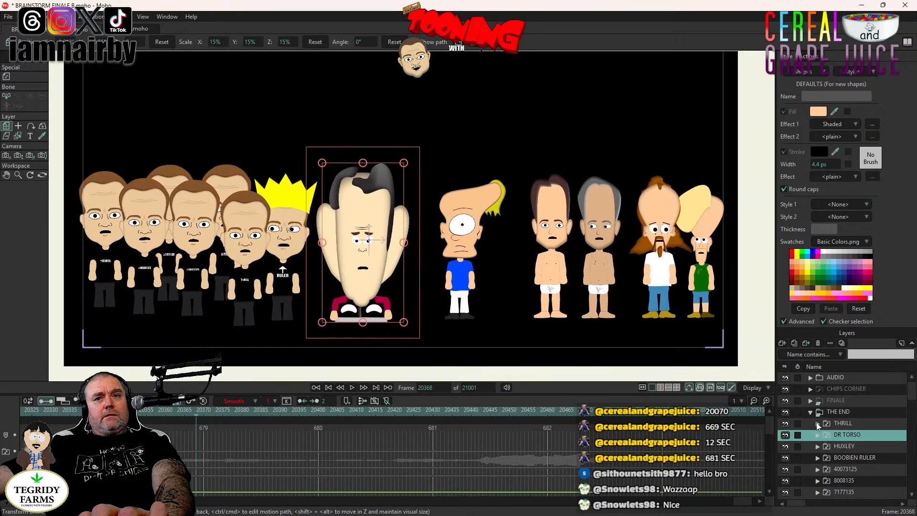
click(848, 422)
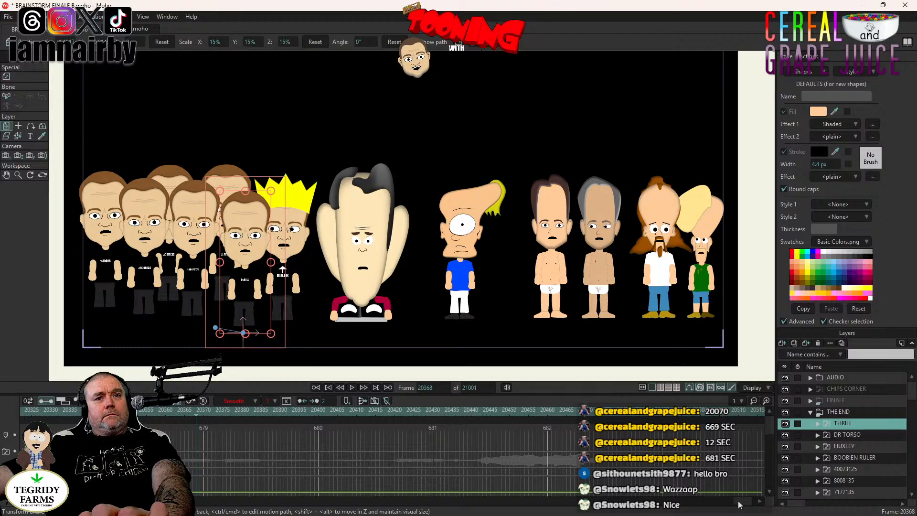
- Add a blink to THRILL's EYES layer, setting EYES CLOSED at frame 20244 and EYES OPEN at frame 20247
scroll(738, 505, left, 3)
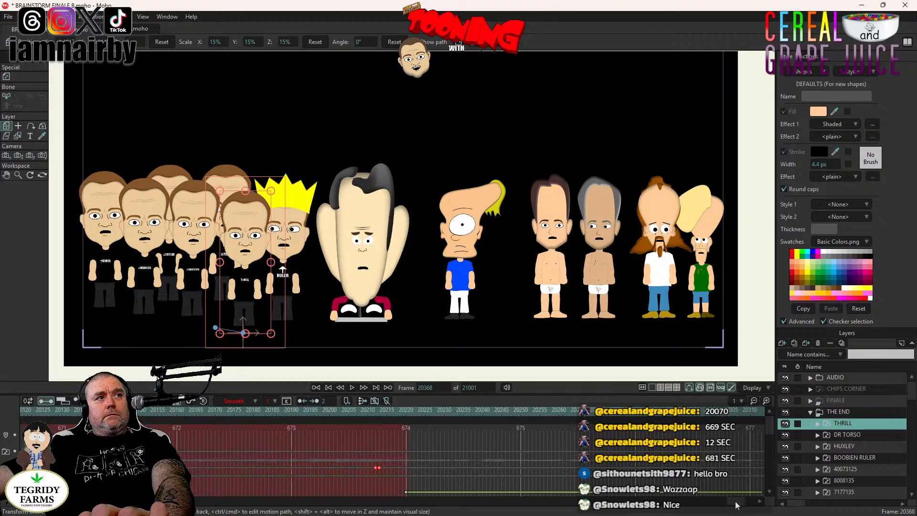
click(498, 412)
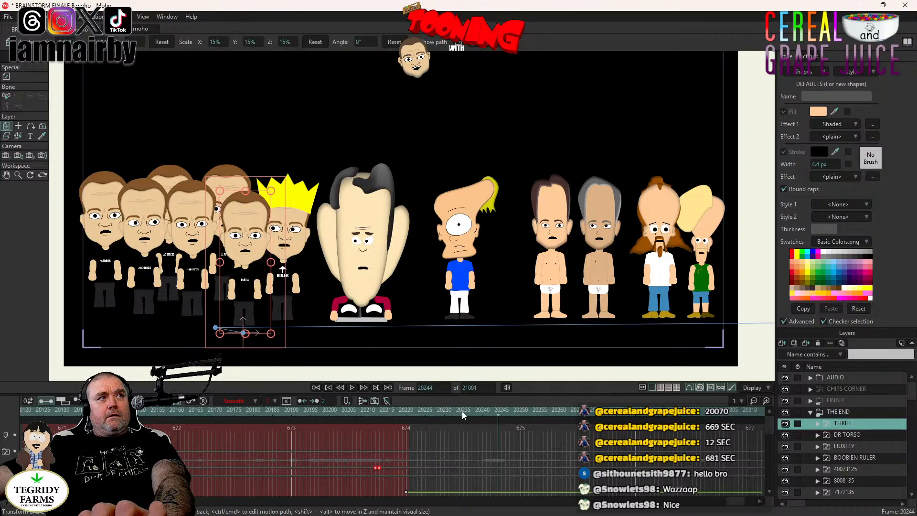
click(818, 424)
scroll(846, 434, down, 2)
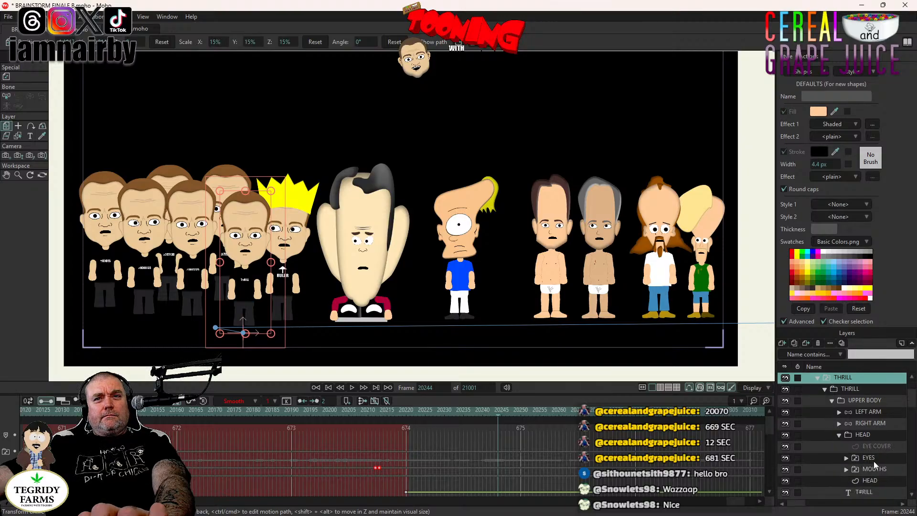
right_click(874, 459)
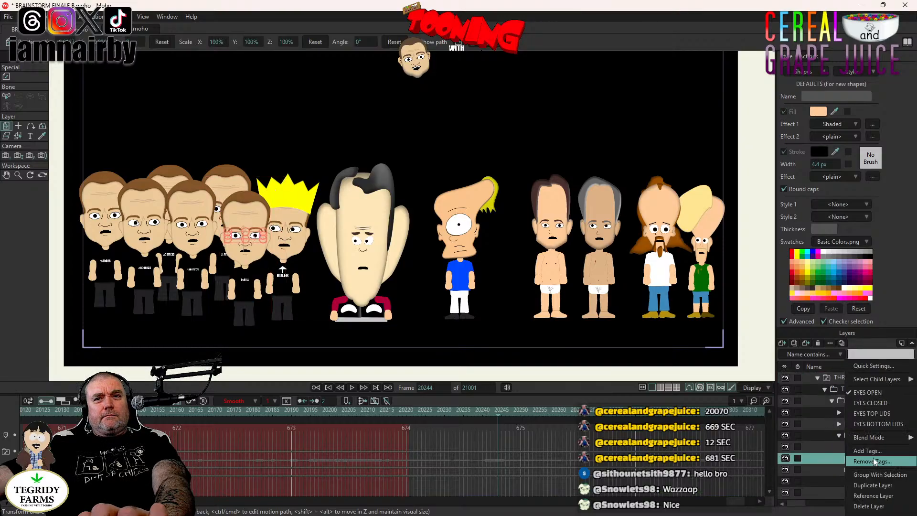
click(871, 403)
key(Right)
key(Right)
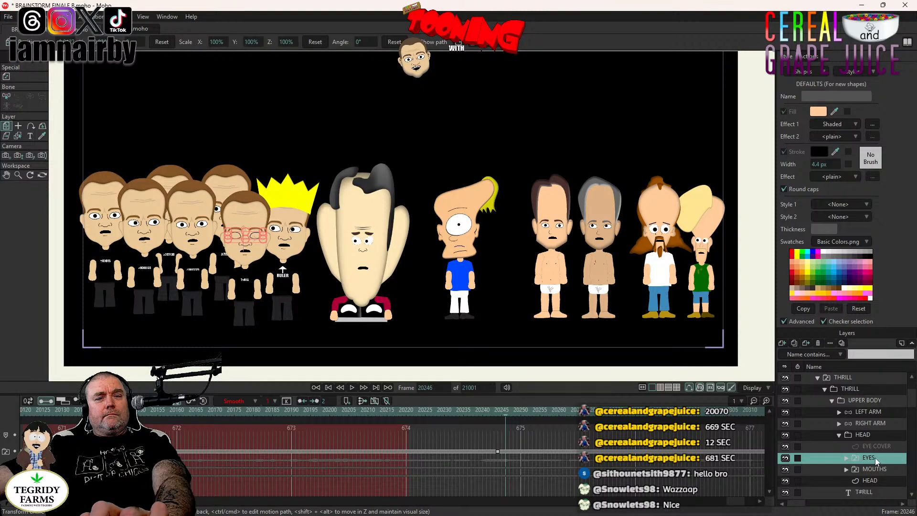
key(Right)
right_click(875, 457)
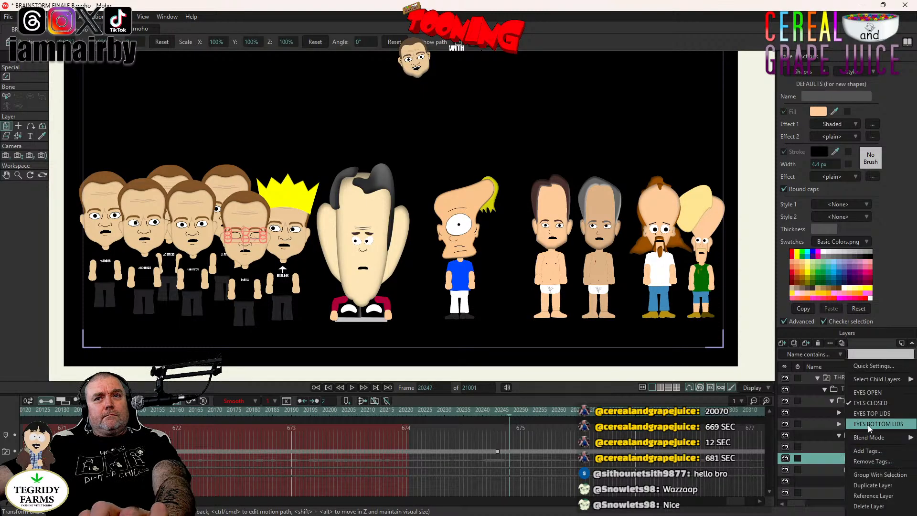
click(867, 392)
- Copy THRILL's blink keyframes and repeat the blink along the timeline during playback, including at frame 20387
drag(486, 445, 515, 462)
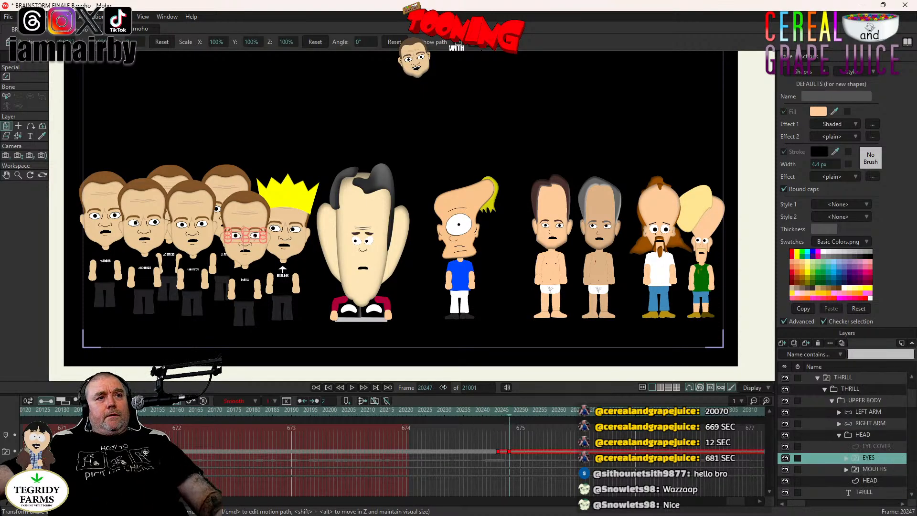
click(351, 388)
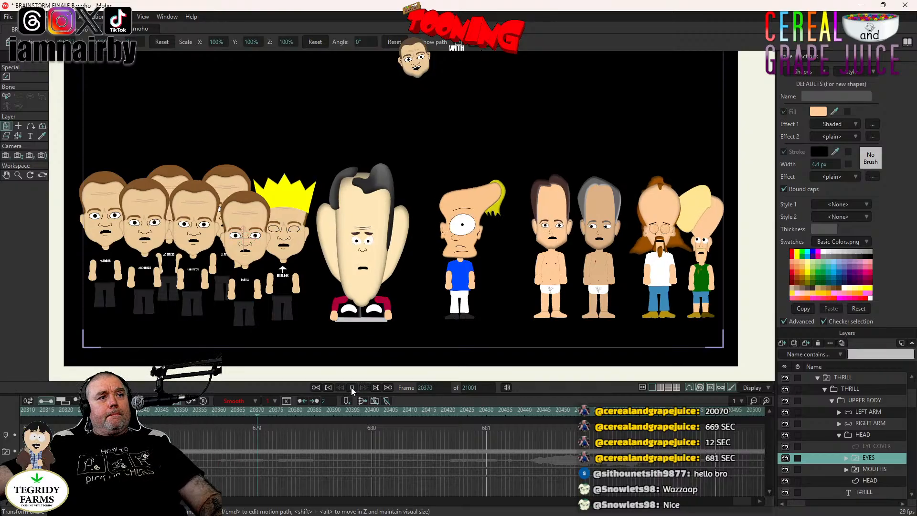
click(351, 387)
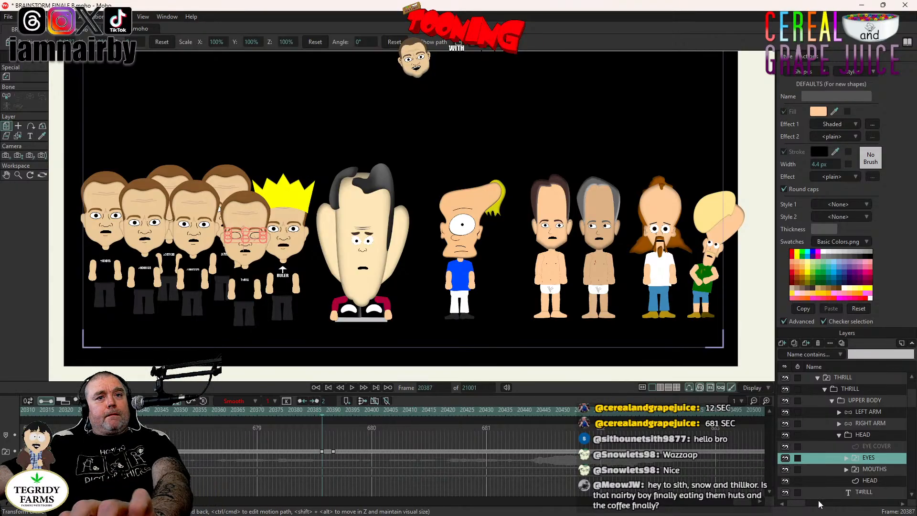
- Tilt THRILL's HEAD counterclockwise to 3.2° between frames 20243 and 20247
drag(742, 506, 737, 506)
click(339, 411)
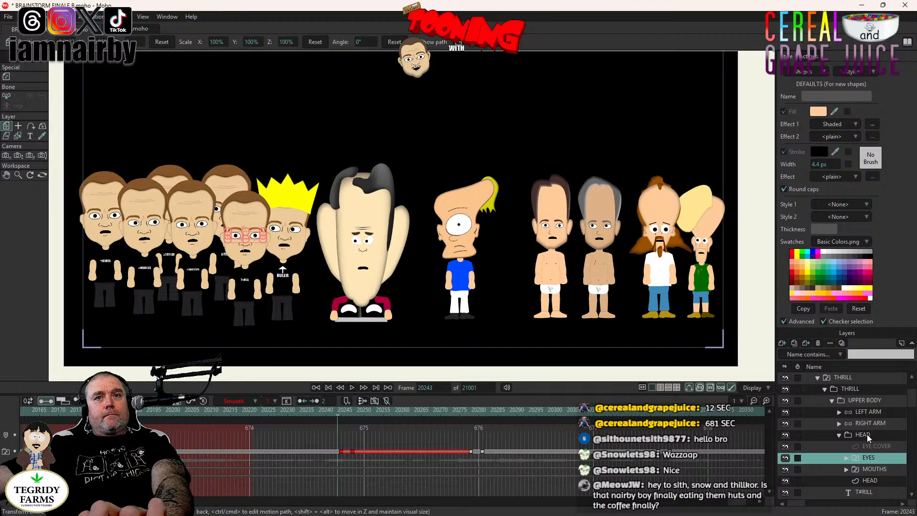
ctrl+alt+click(269, 250)
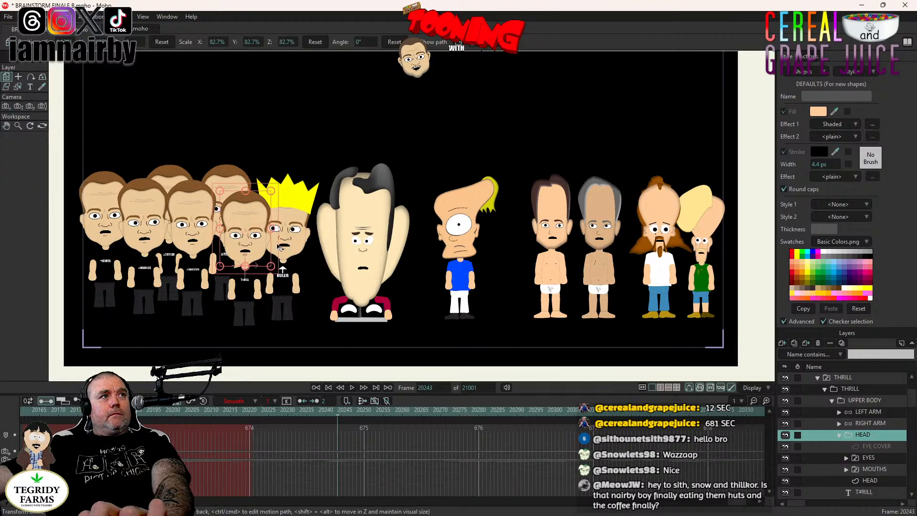
key(ctrl+Right)
key(ctrl+Right)
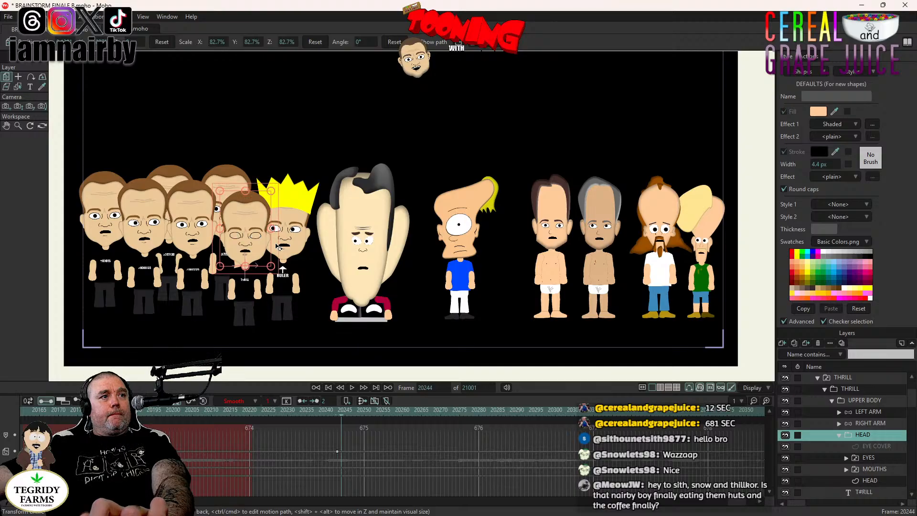
key(ctrl+Right)
key(ctrl+Right)
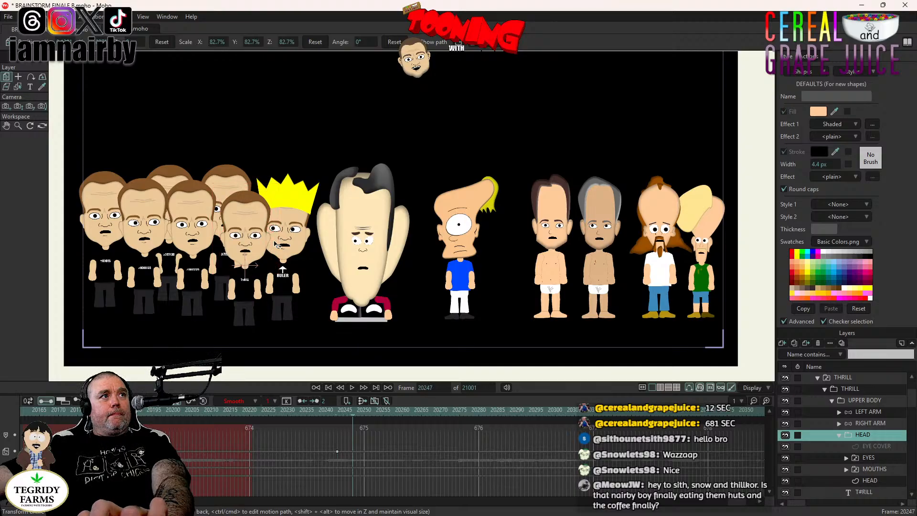
- Shift the pupils on THRILL's BALLS layer at frame 20247, set the keyframe to Step interpolation, and move it slightly earlier into the blink
click(846, 458)
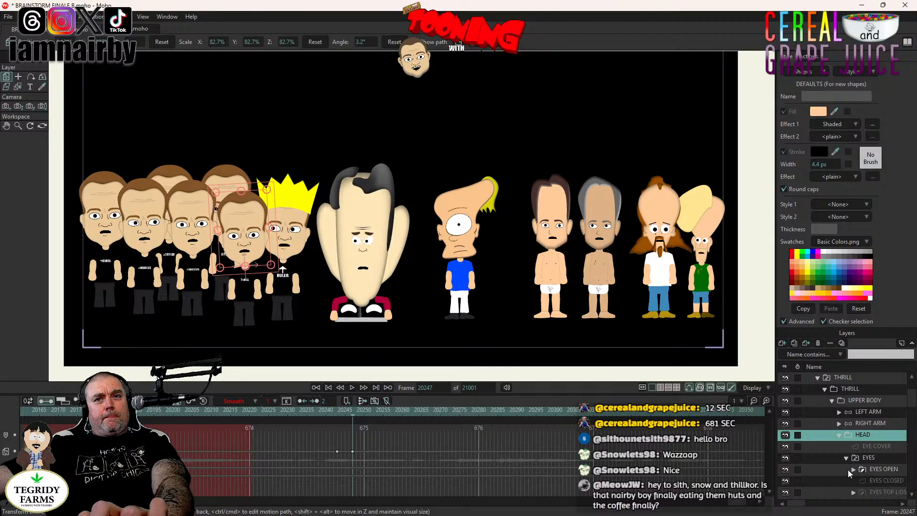
click(853, 471)
scroll(874, 459, down, 1)
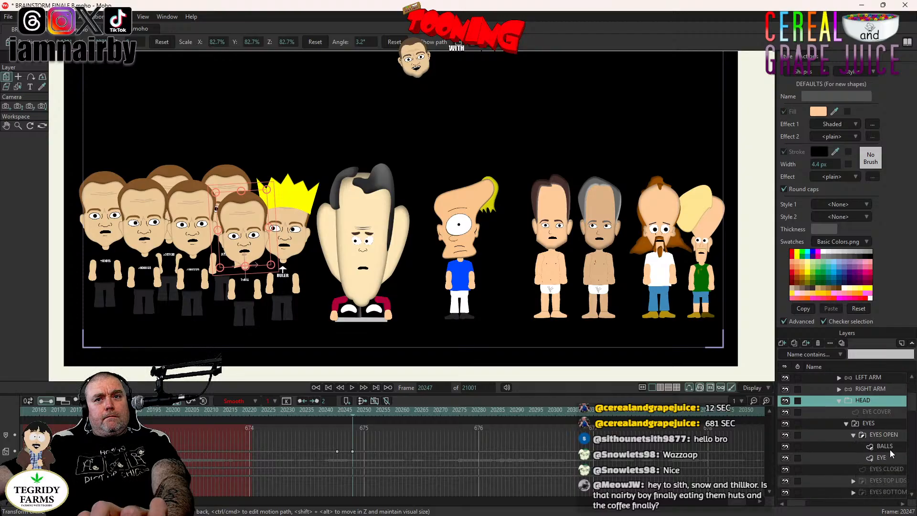
ctrl+alt+click(233, 235)
scroll(439, 261, up, 5)
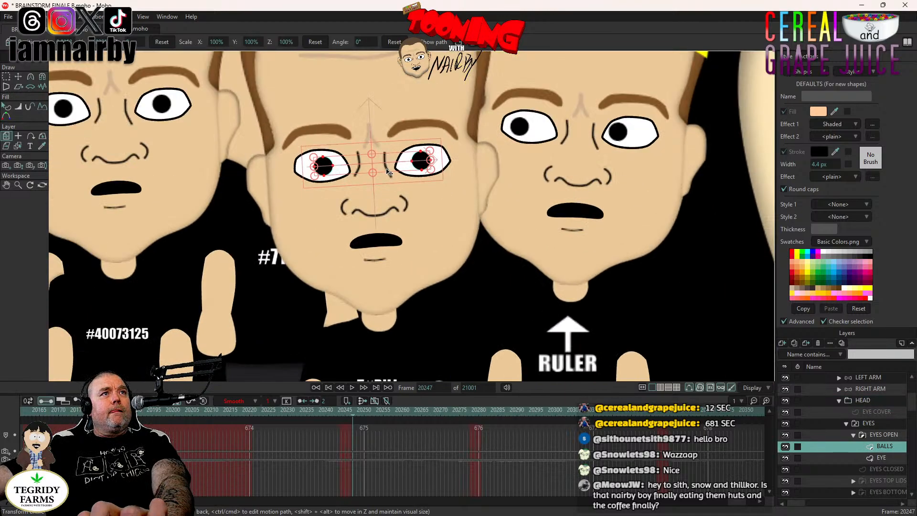
click(388, 172)
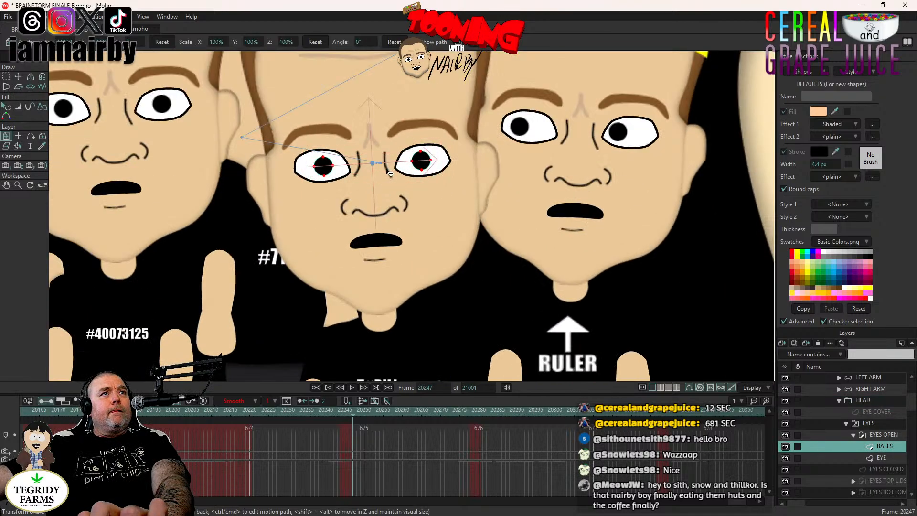
right_click(354, 454)
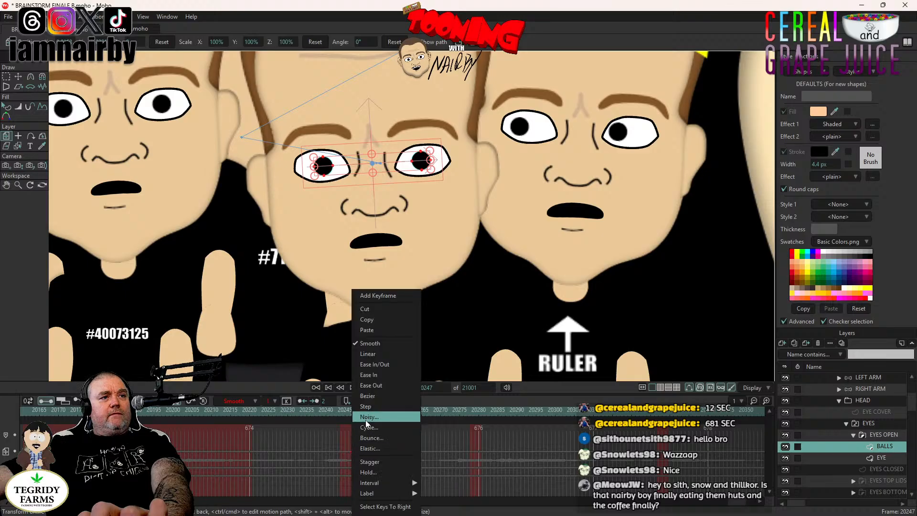
click(368, 408)
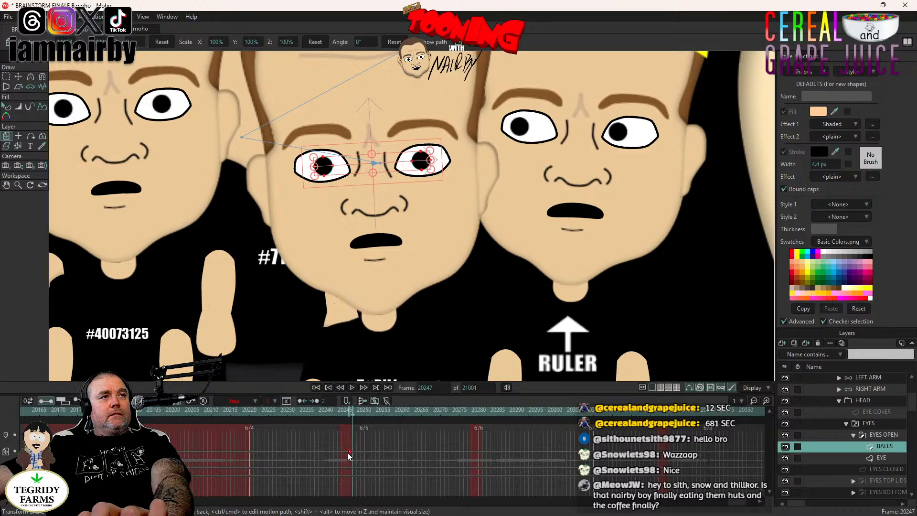
scroll(306, 296, down, 3)
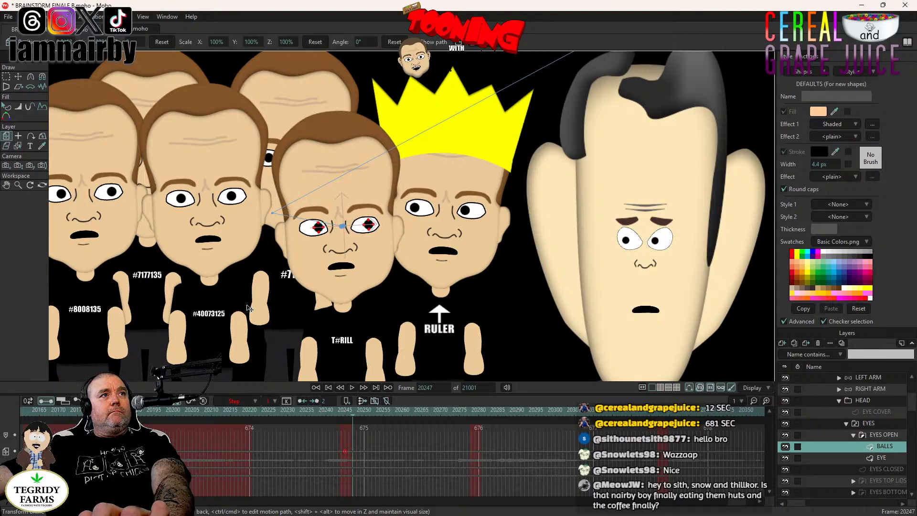
click(354, 455)
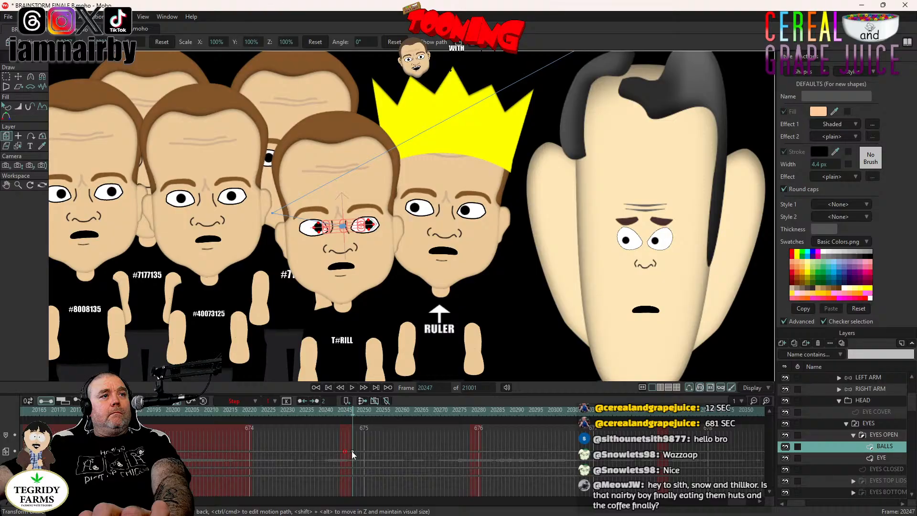
right_click(352, 451)
click(376, 406)
- Turn THRILL's HEAD clockwise to -0.5° between frames 20277 and 20281
click(467, 411)
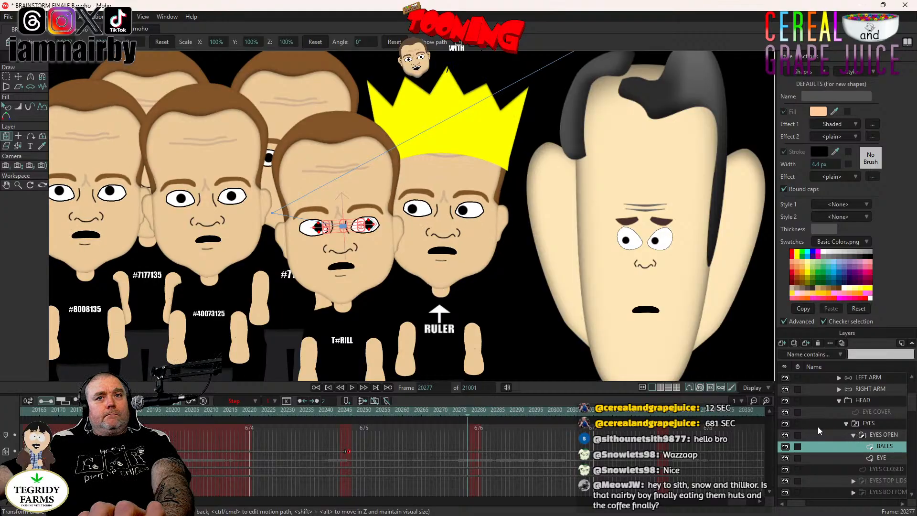
click(812, 400)
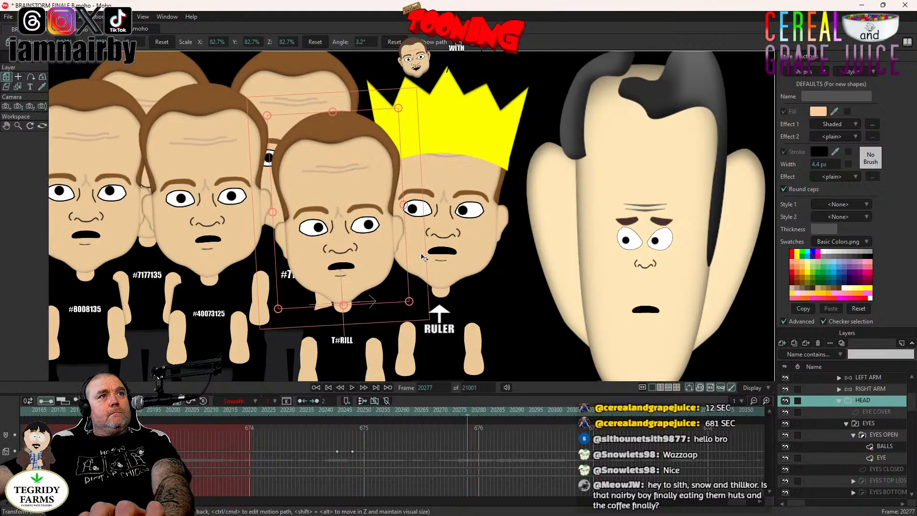
click(422, 255)
key(Right)
key(Right)
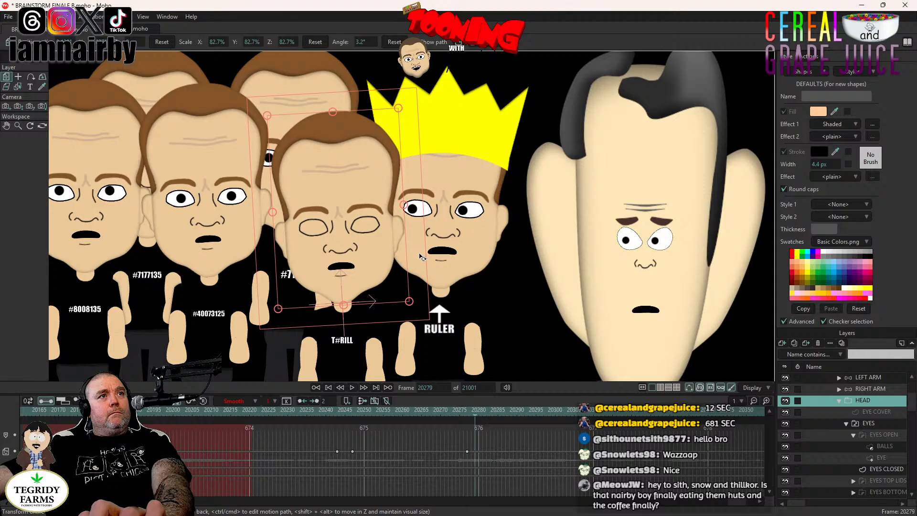
key(Right)
key(Right)
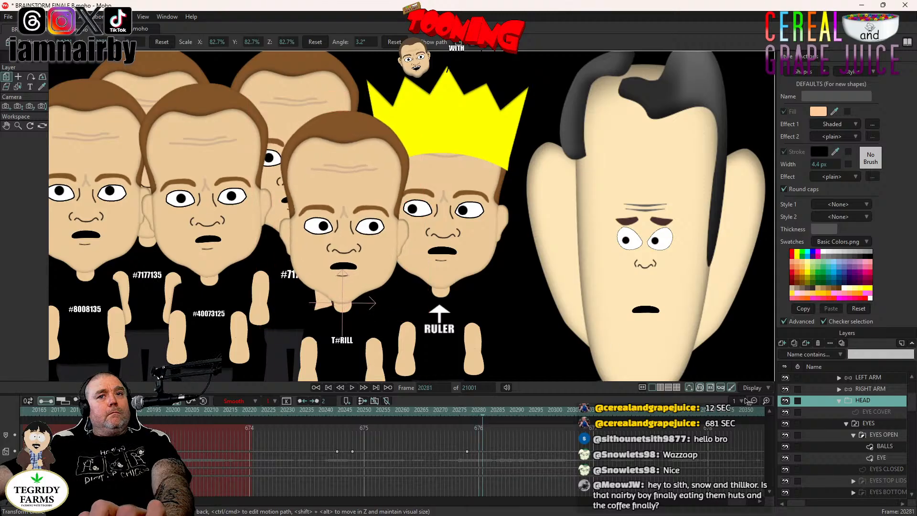
- Shift the pupils on THRILL's BALLS layer to the left at frame 20281 and set that keyframe to Step interpolation
drag(747, 399, 746, 400)
click(821, 446)
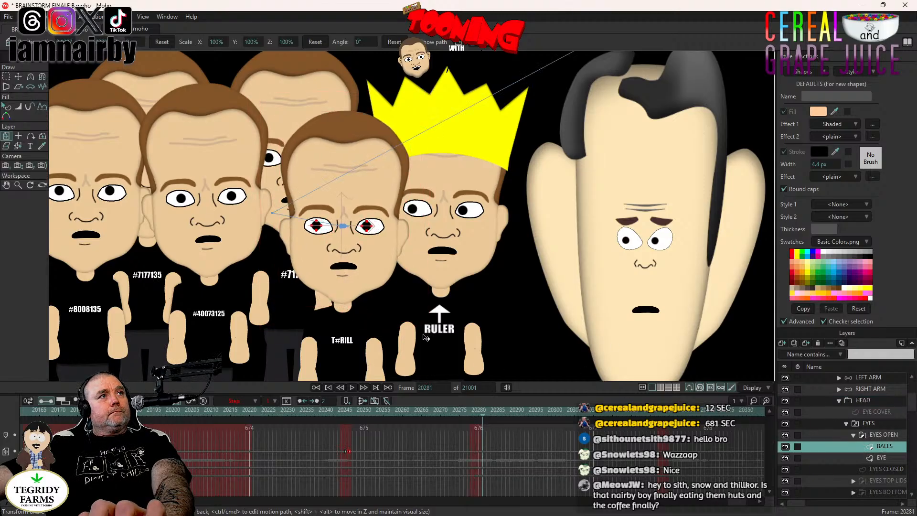
drag(422, 334, 422, 335)
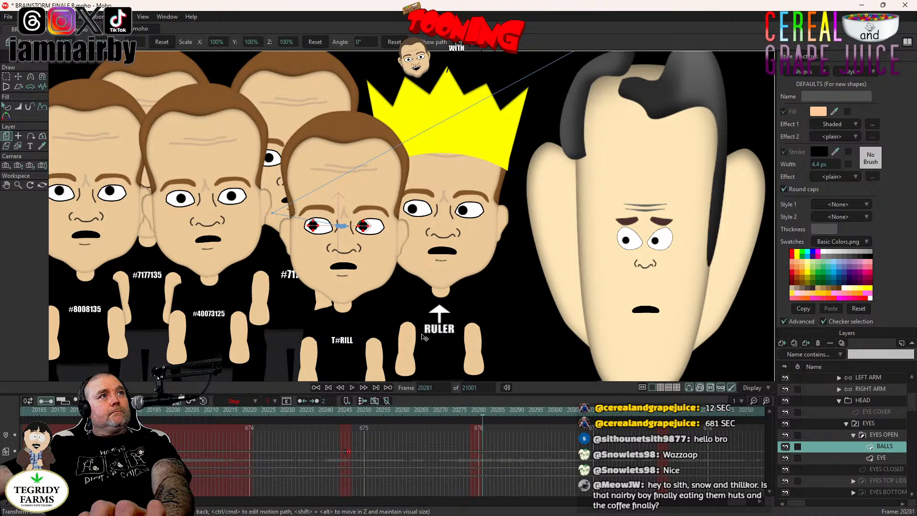
drag(523, 479, 522, 478)
right_click(483, 451)
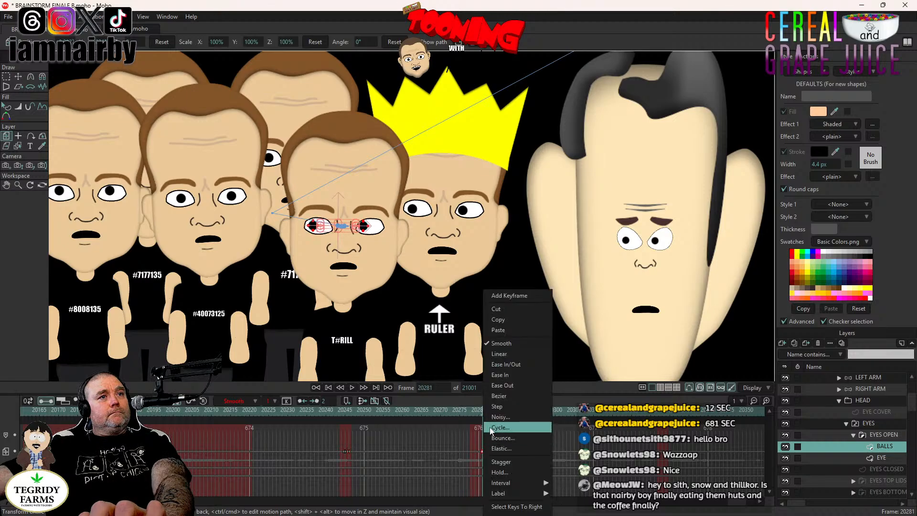
click(499, 408)
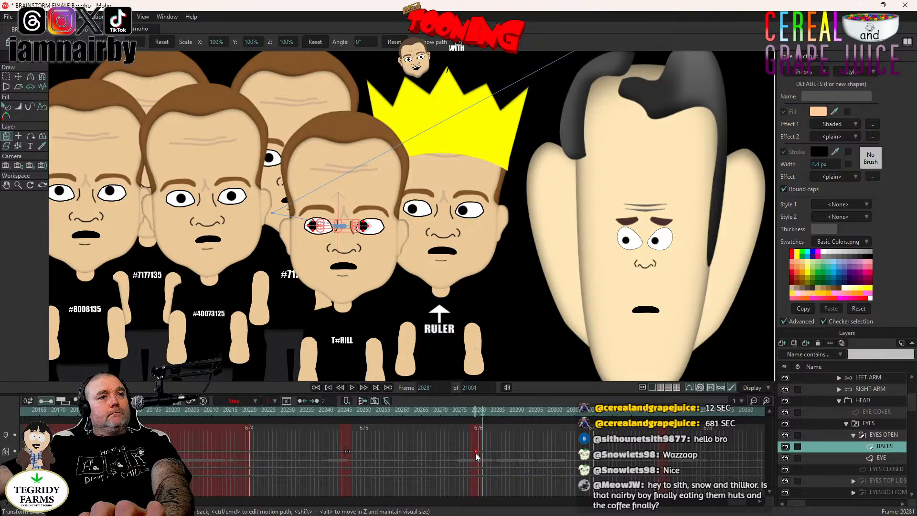
- Tilt THRILL's HEAD slightly counterclockwise between frames 20326 and 20330
click(656, 410)
click(871, 424)
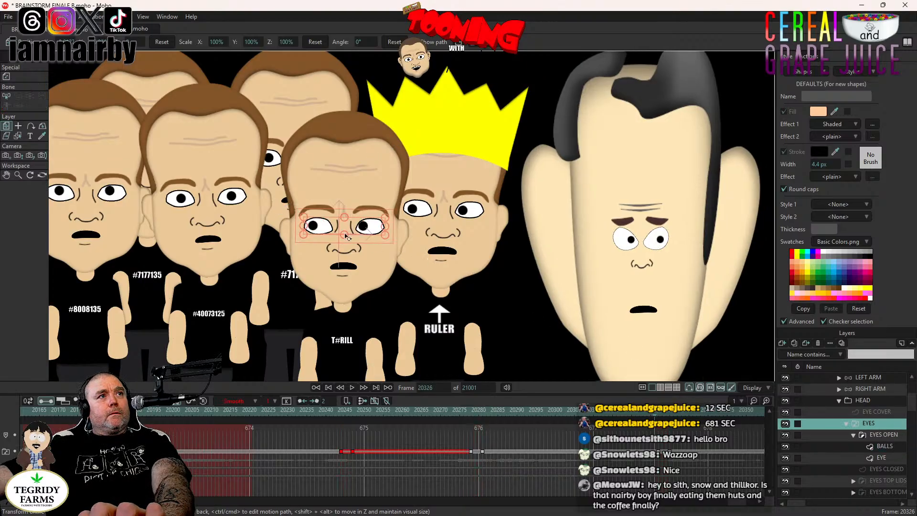
click(885, 402)
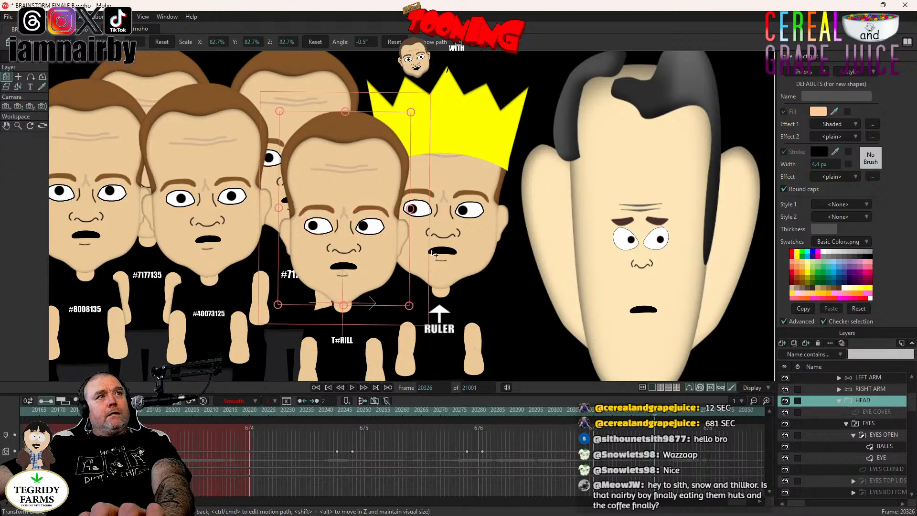
key(ctrl+Right)
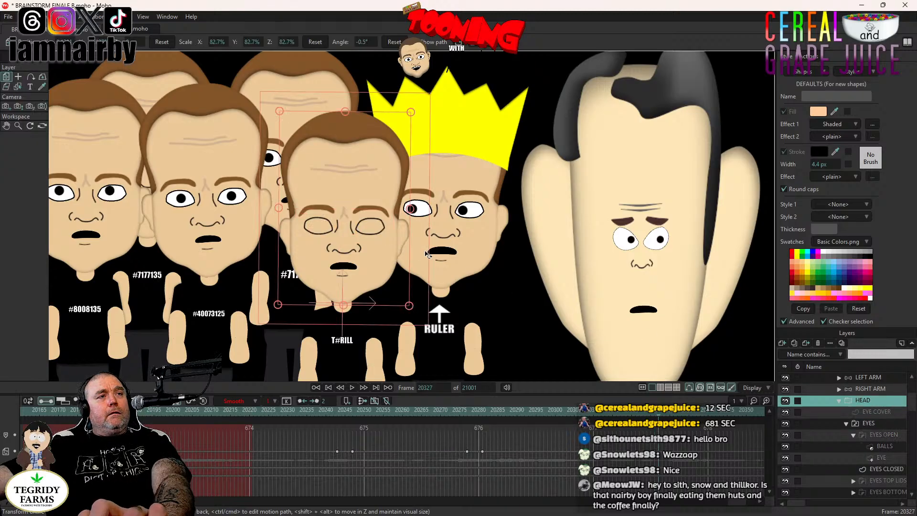
key(ctrl+Right)
key(ctrl+Right)
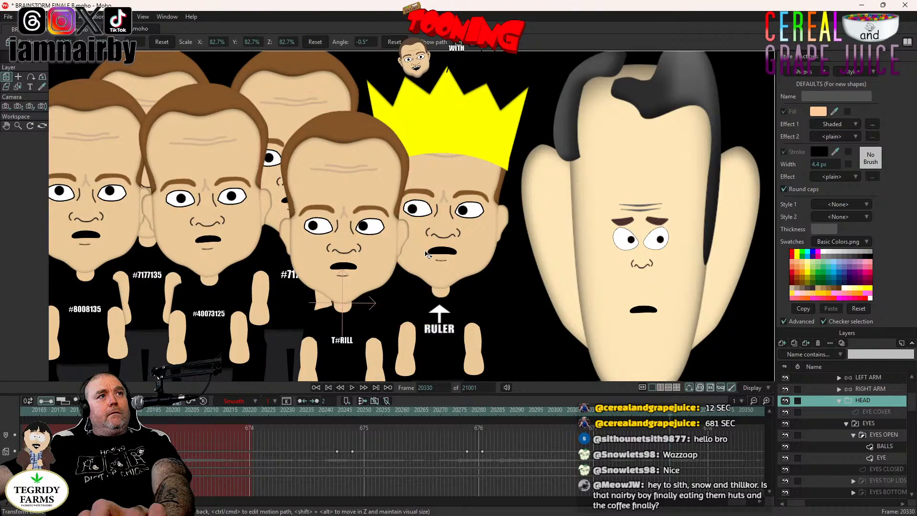
- Reset the pupils' position on THRILL's BALLS layer at frame 20330 and set that keyframe to Step interpolation
click(885, 446)
click(163, 42)
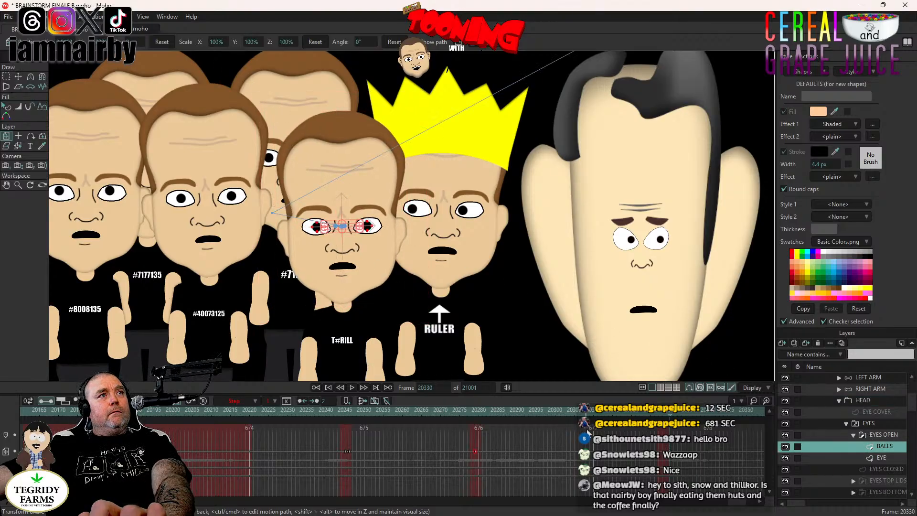
right_click(683, 412)
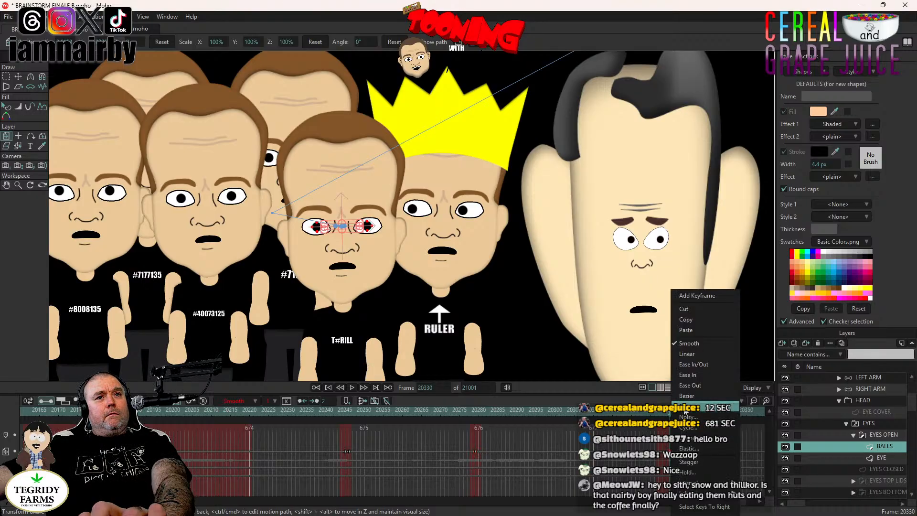
click(670, 407)
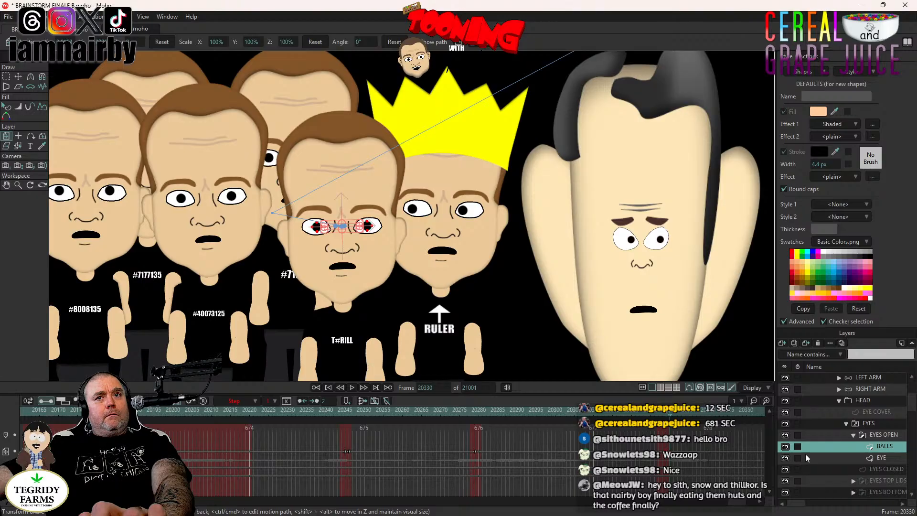
- Shift the pupils on THRILL's BALLS layer to the right at frame 20329, within the blink
click(884, 425)
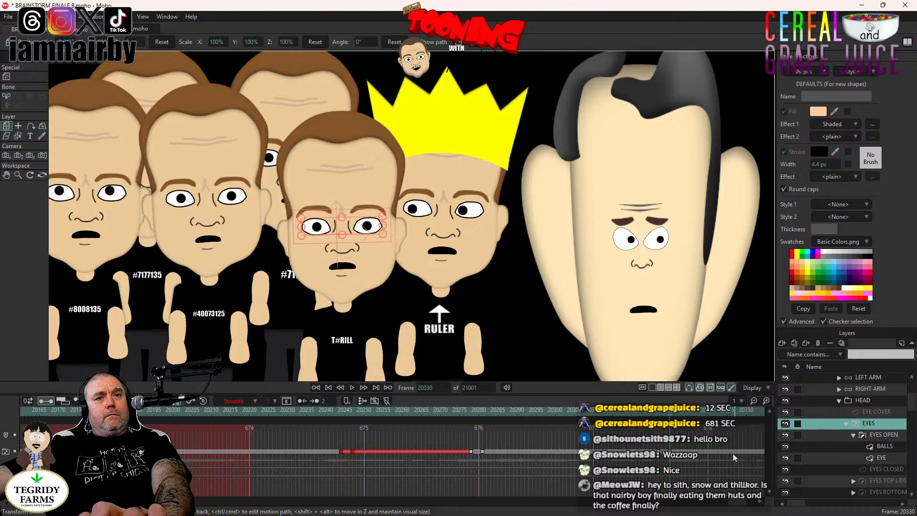
click(354, 388)
click(354, 388)
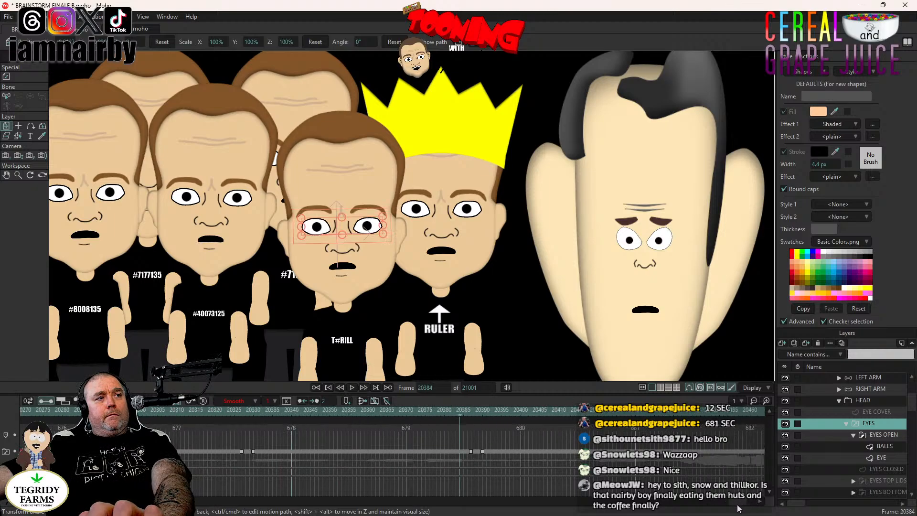
click(250, 415)
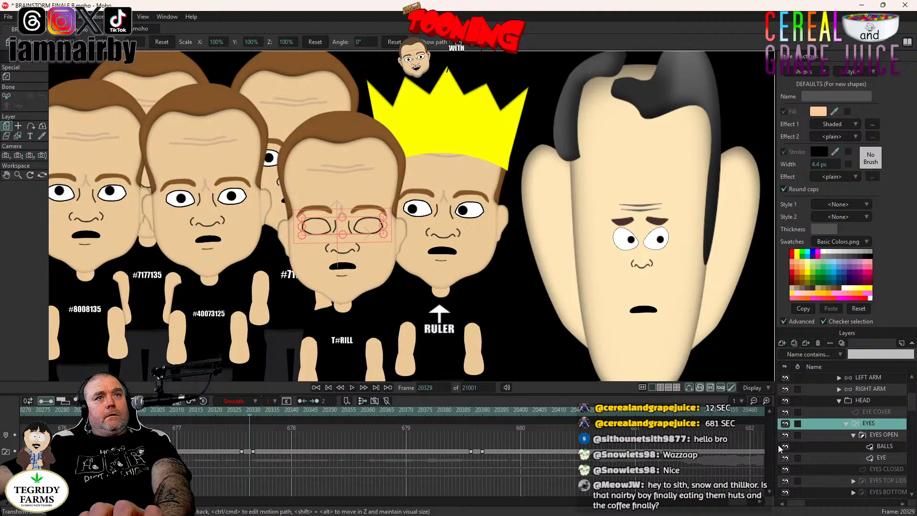
click(891, 447)
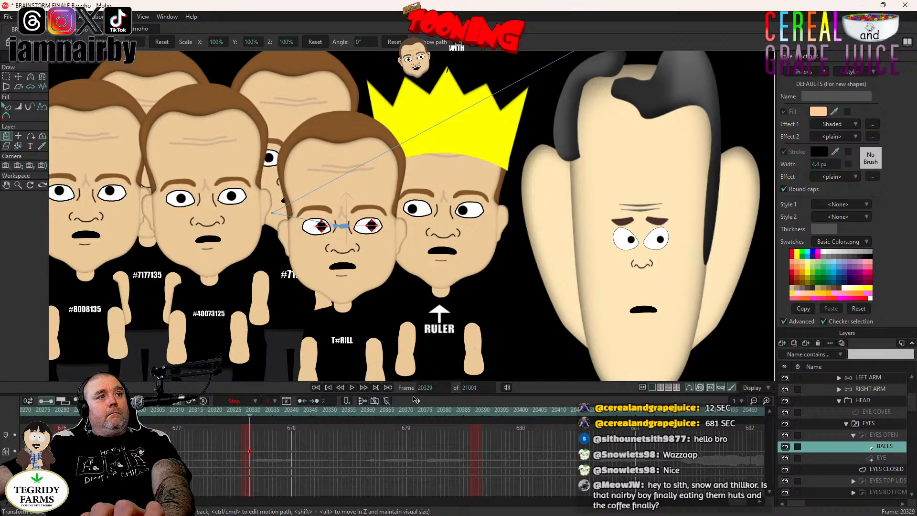
- Turn THRILL's HEAD clockwise to -0.5° between frames 20386 and 20390
click(470, 408)
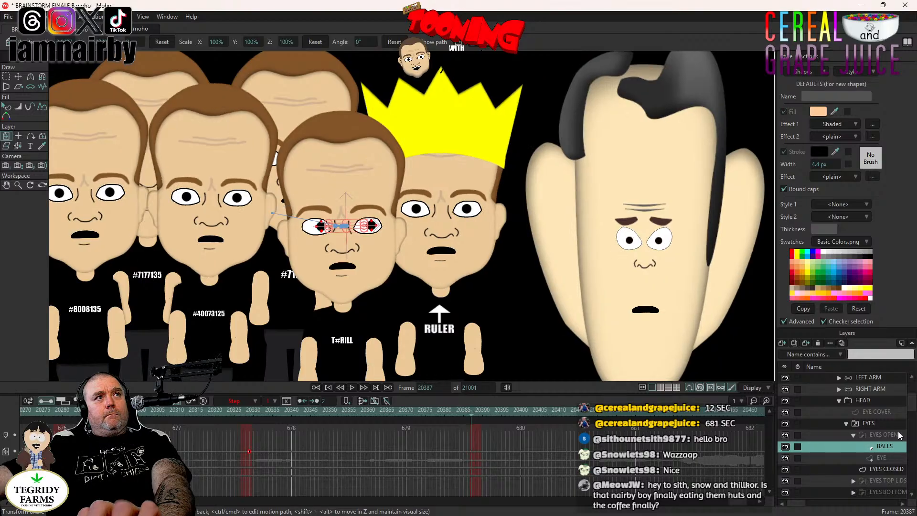
click(875, 400)
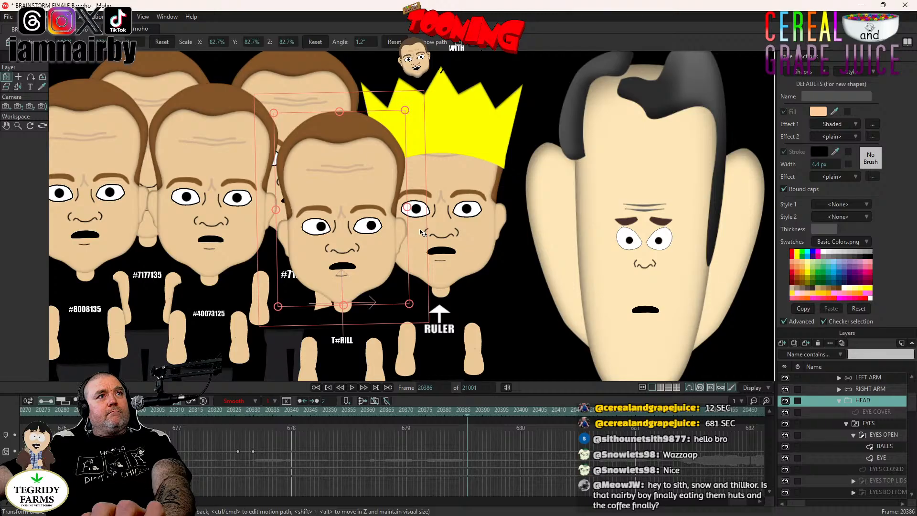
click(420, 231)
key(Right)
key(Right)
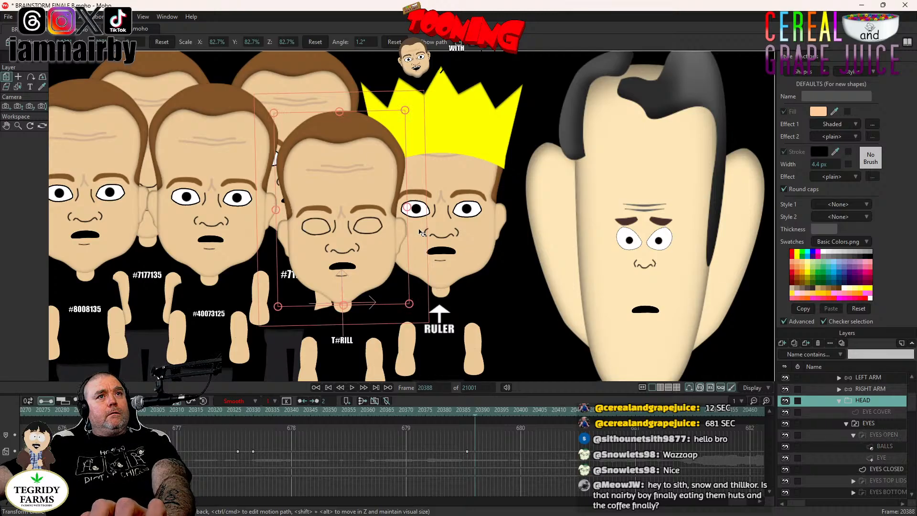
key(Right)
key(Right)
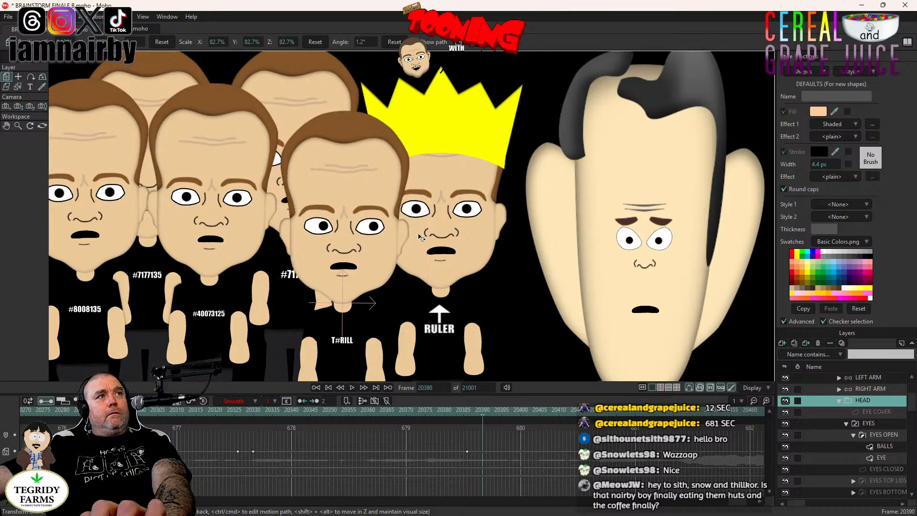
- Shift the pupils on THRILL's BALLS layer to the left at frame 20390 and set that keyframe to Step interpolation
click(888, 446)
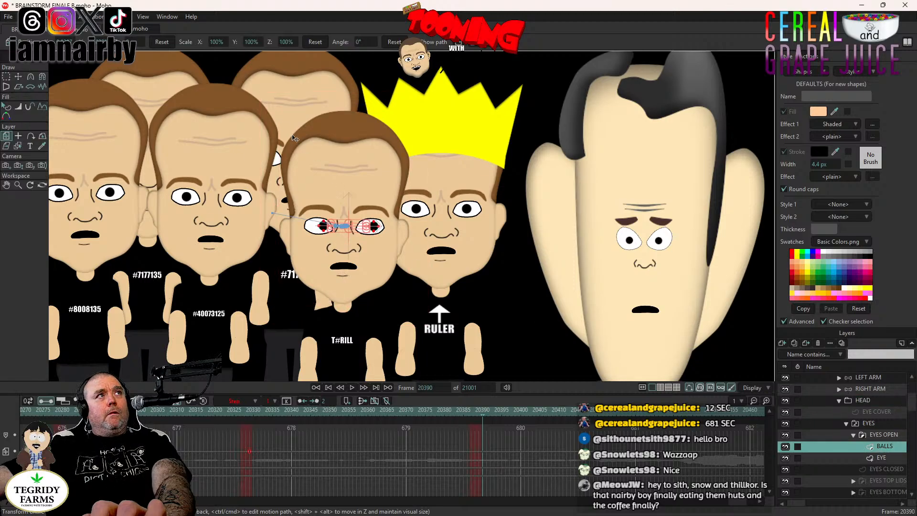
right_click(484, 452)
click(495, 407)
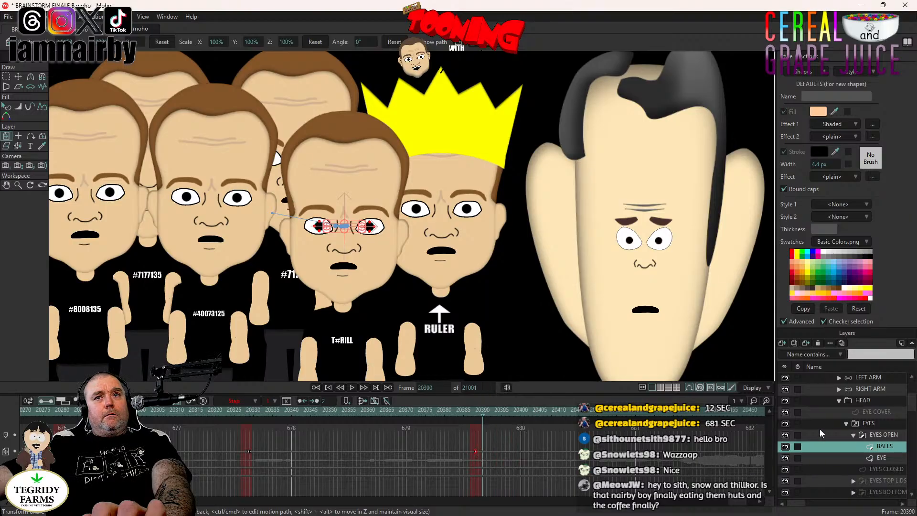
- Collapse THRILL's HEAD group, bring the whole character lineup into view, and save the project
click(838, 400)
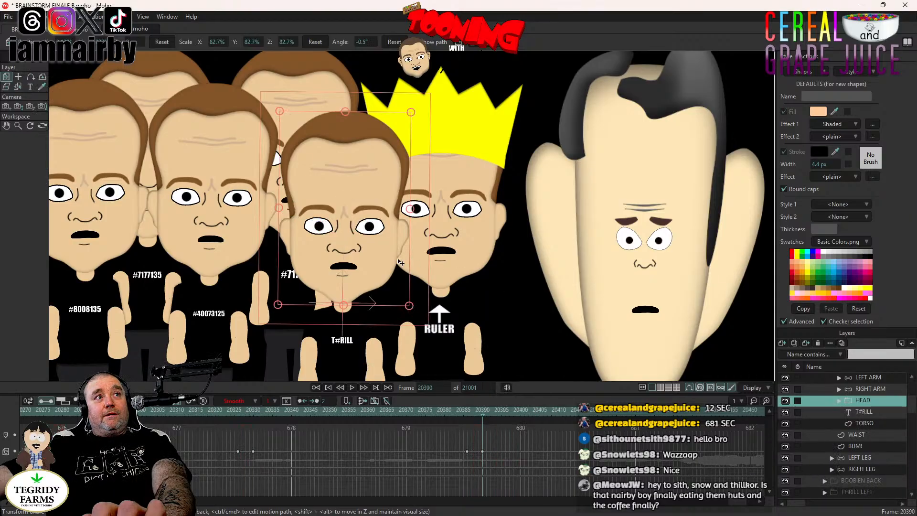
scroll(399, 262, down, 3)
drag(620, 262, 491, 276)
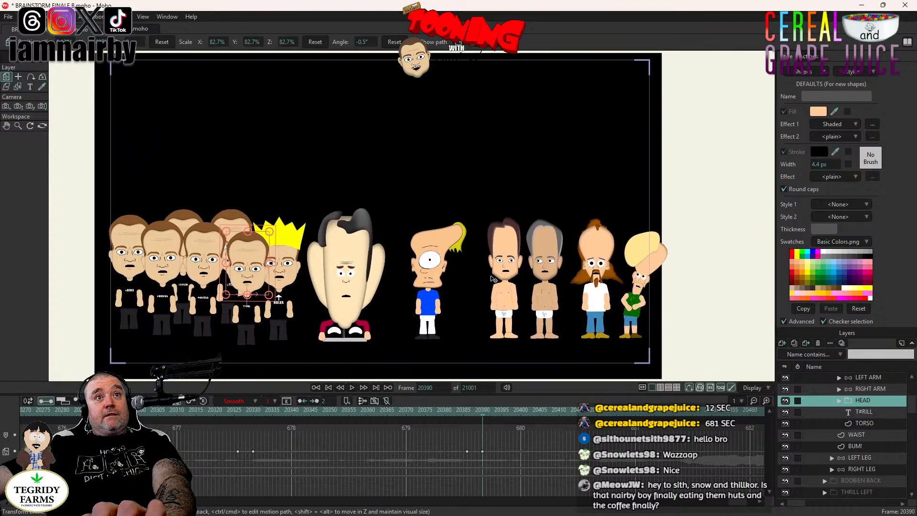
key(ctrl+s)
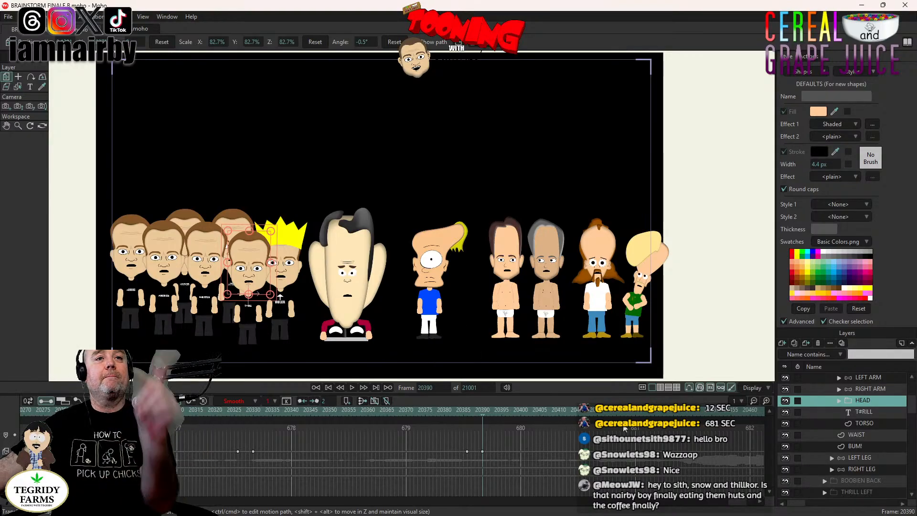
- Collapse the THRILL layer group and select the THE END group
drag(738, 502, 733, 506)
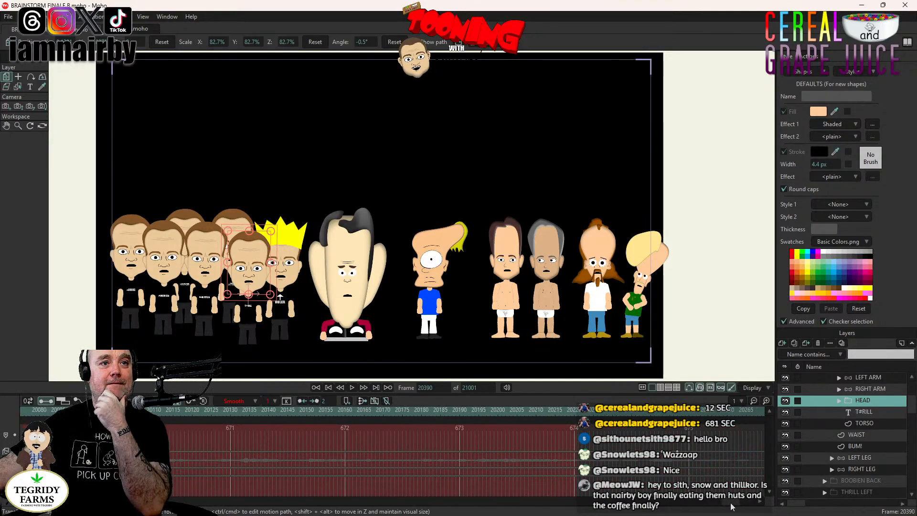
scroll(850, 432, up, 3)
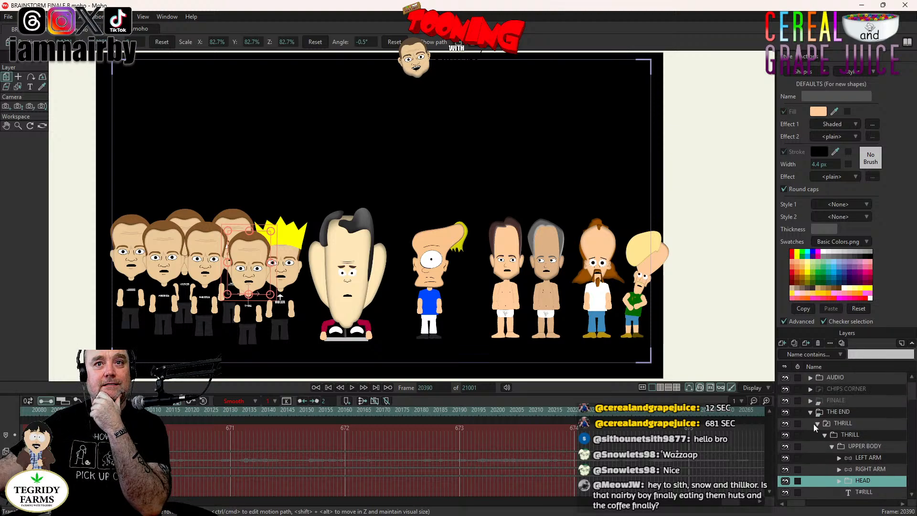
click(817, 426)
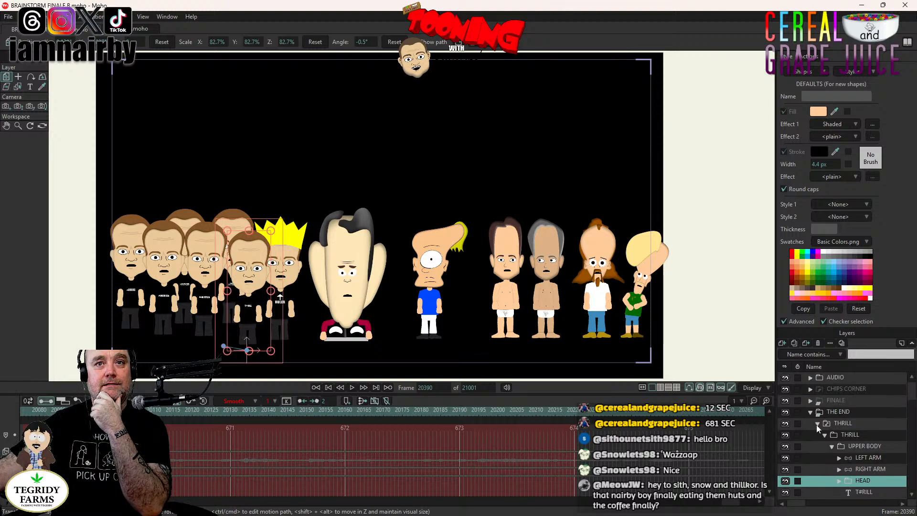
click(842, 414)
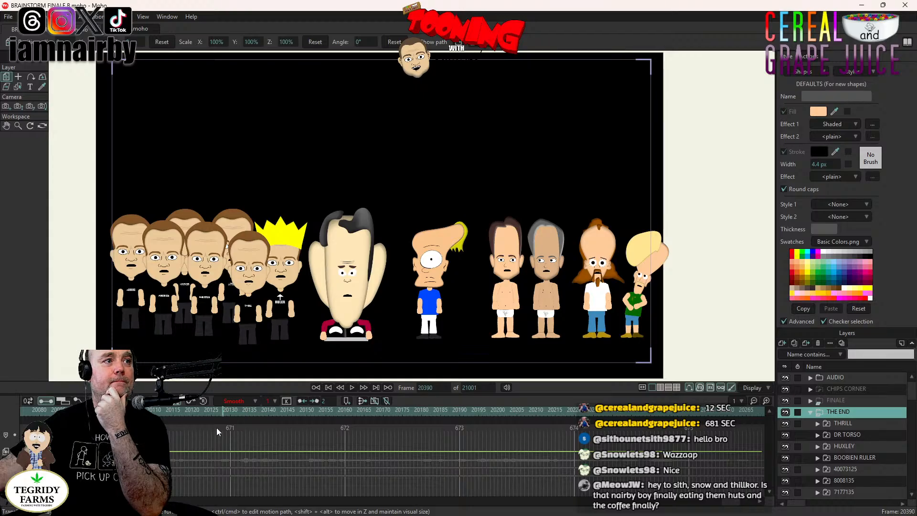
- Play back the finale from frame 19901 and again from frame 20099 to check the characters' fade-ins, blinks and mouths
click(142, 410)
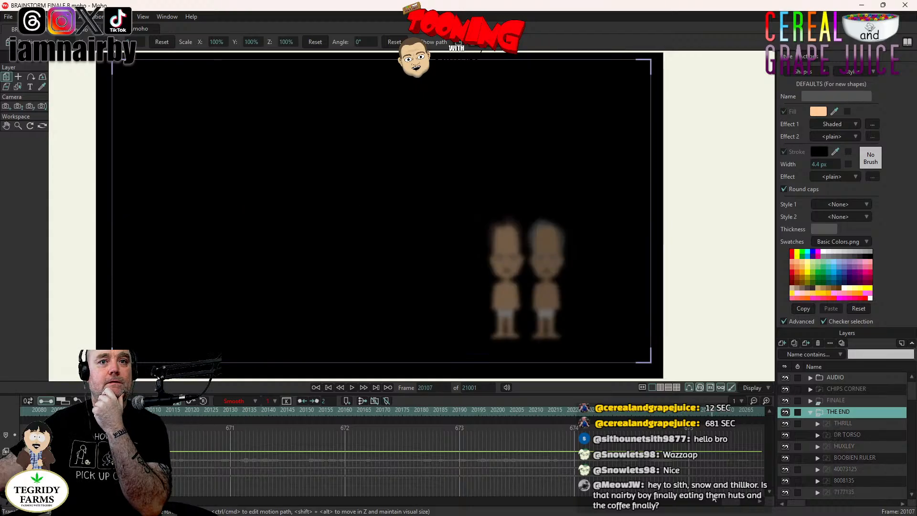
drag(729, 502, 724, 502)
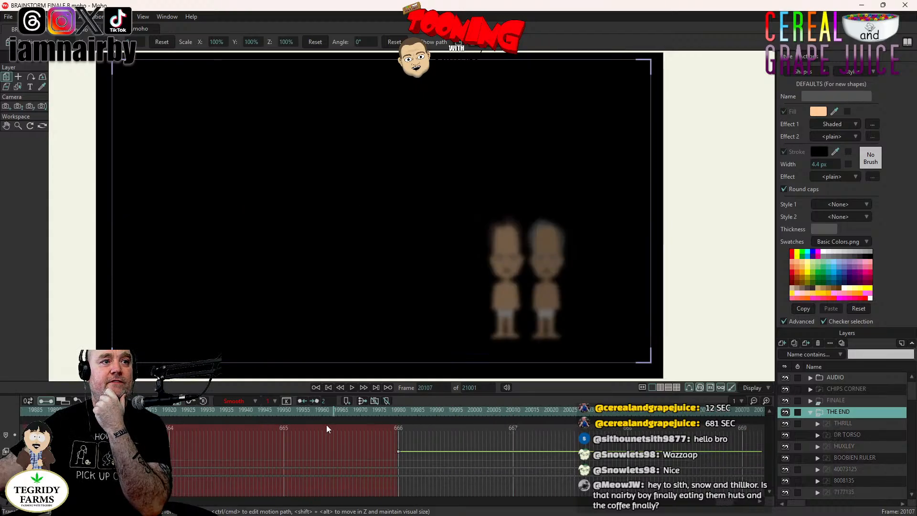
click(97, 410)
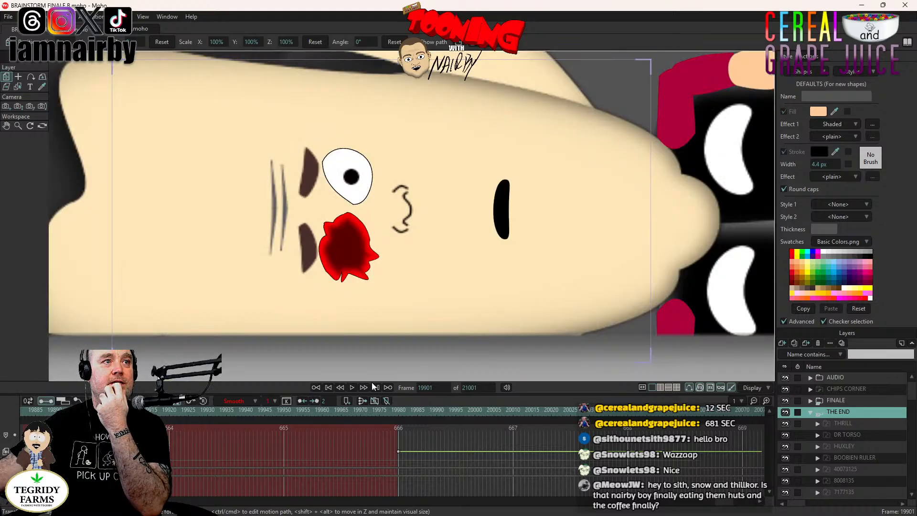
click(351, 388)
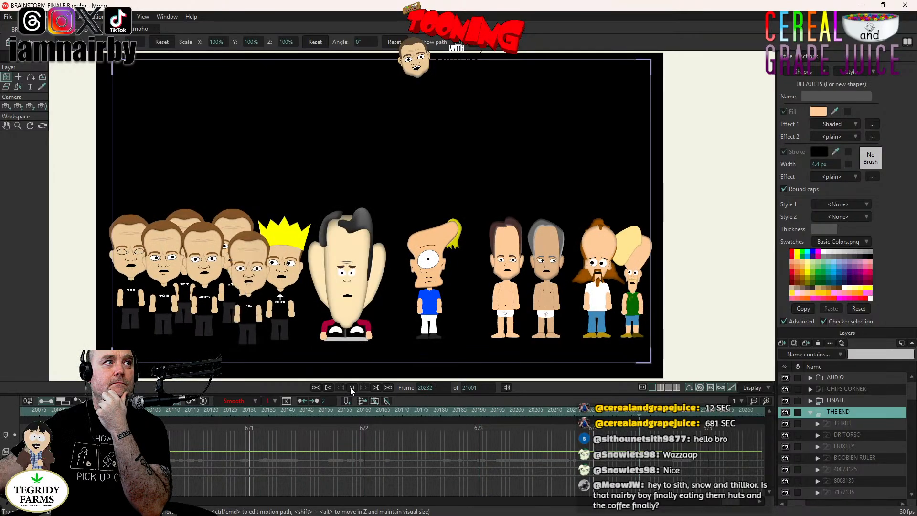
click(352, 387)
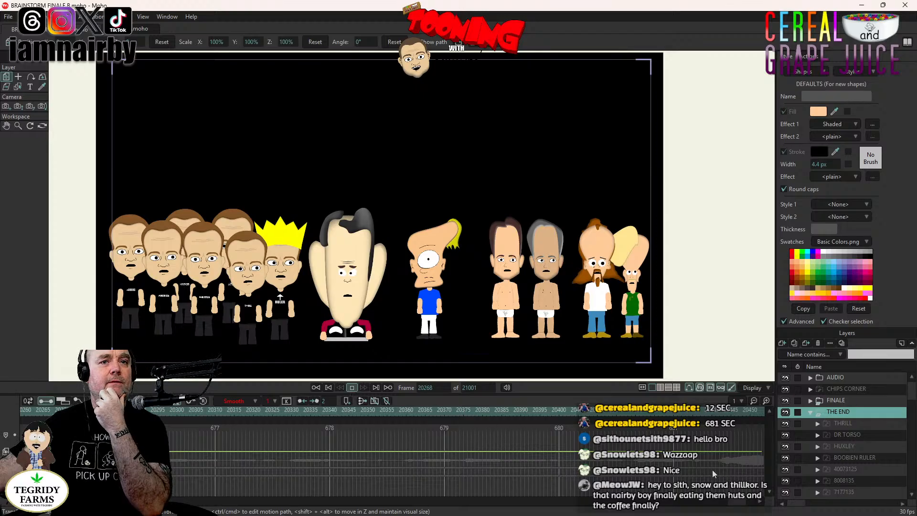
scroll(736, 500, up, 5)
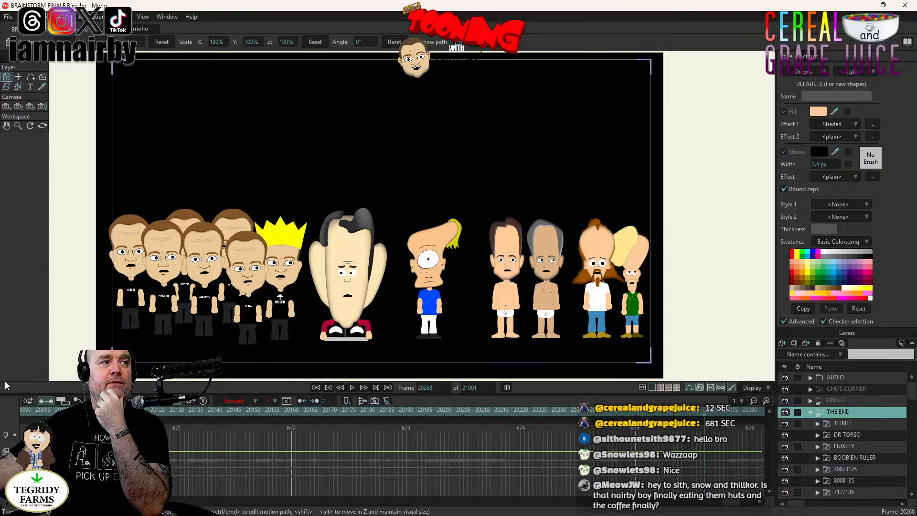
click(58, 410)
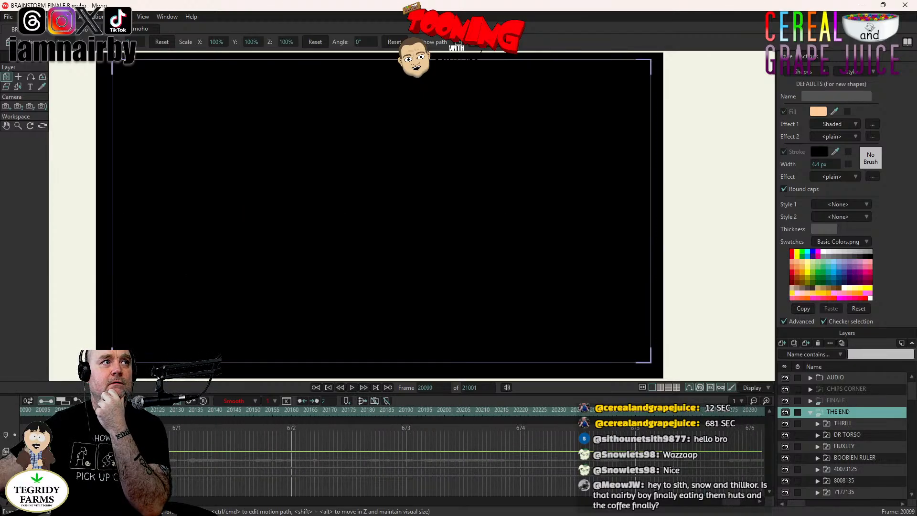
click(353, 388)
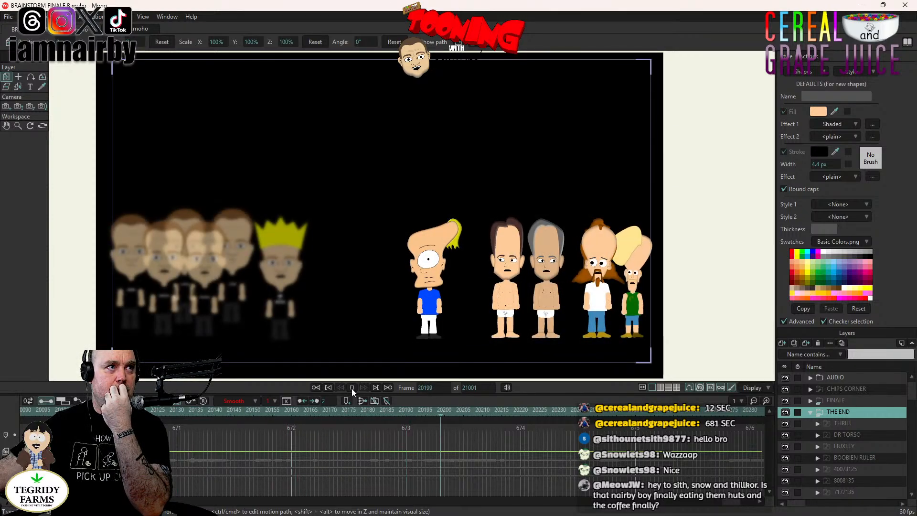
click(351, 389)
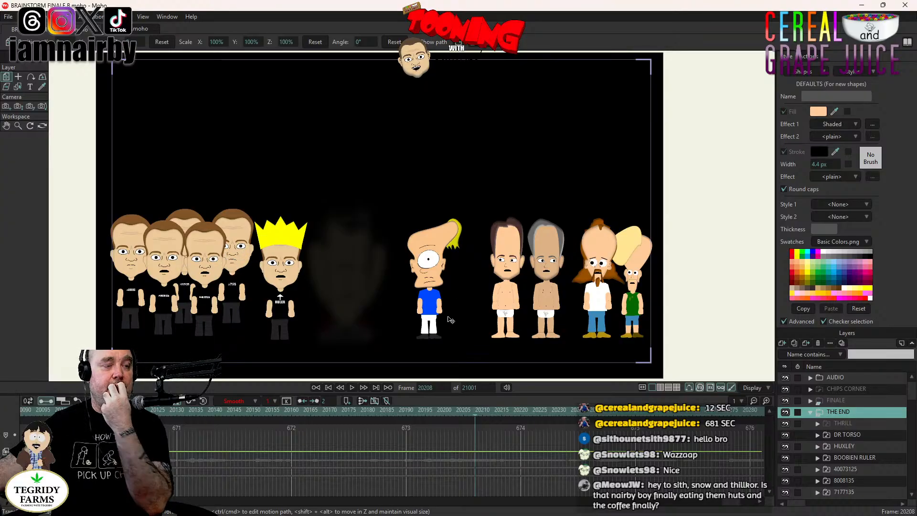
- Move the keyframe at about frame 20220 on character 7175's MOUTHS layer back to about frame 20187
click(238, 240)
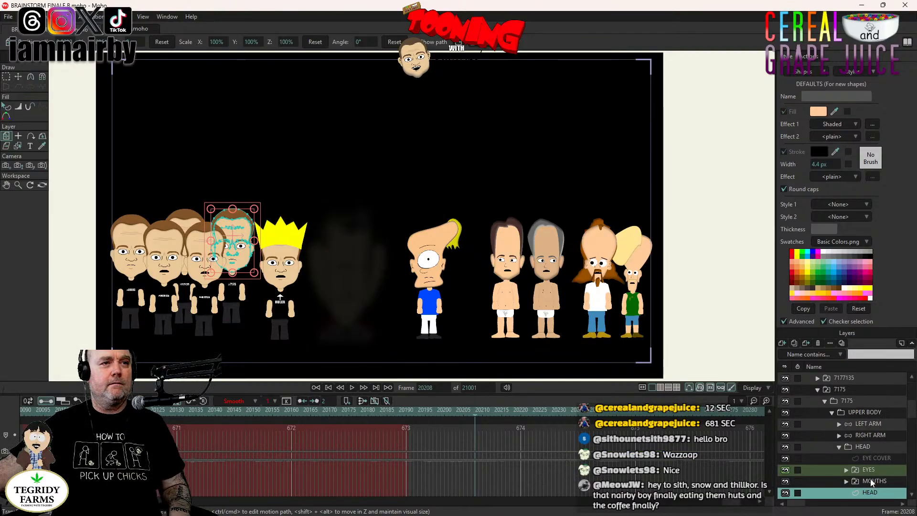
click(872, 482)
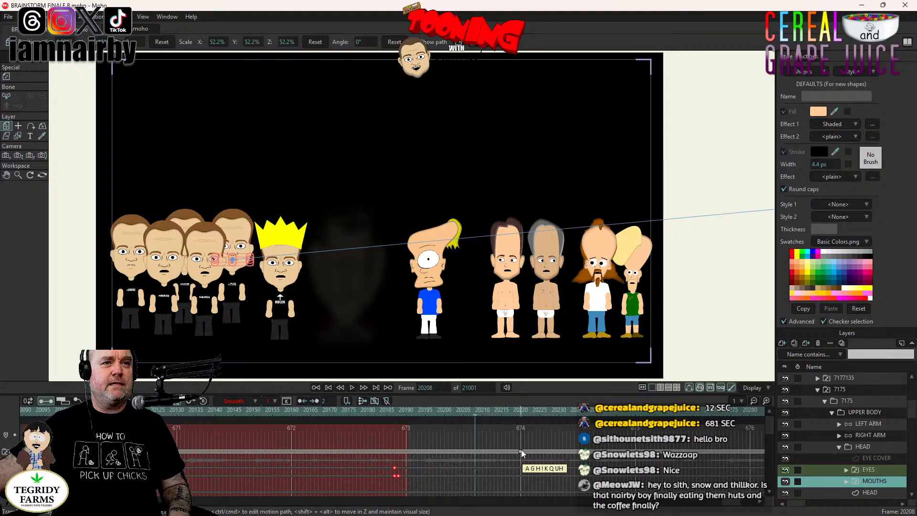
drag(521, 451, 394, 454)
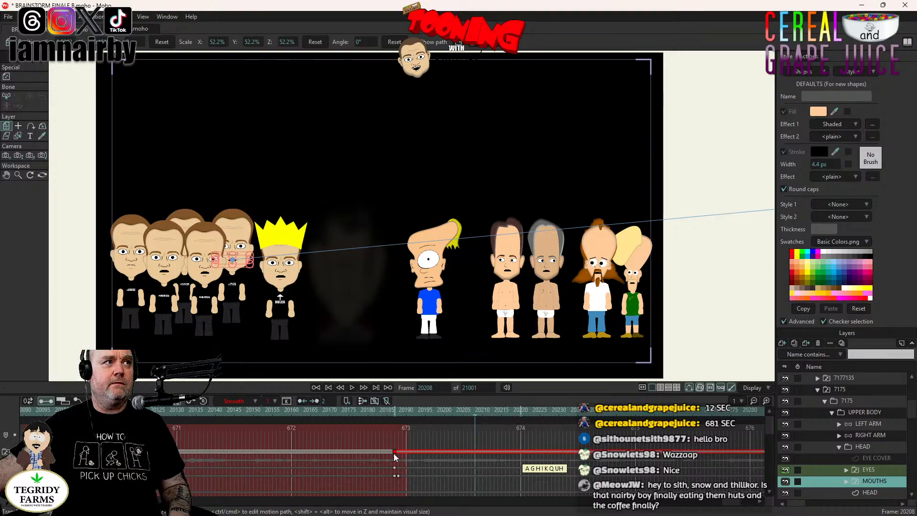
- Select the HEAD layer of character 80085, the first clone in the lineup
click(137, 239)
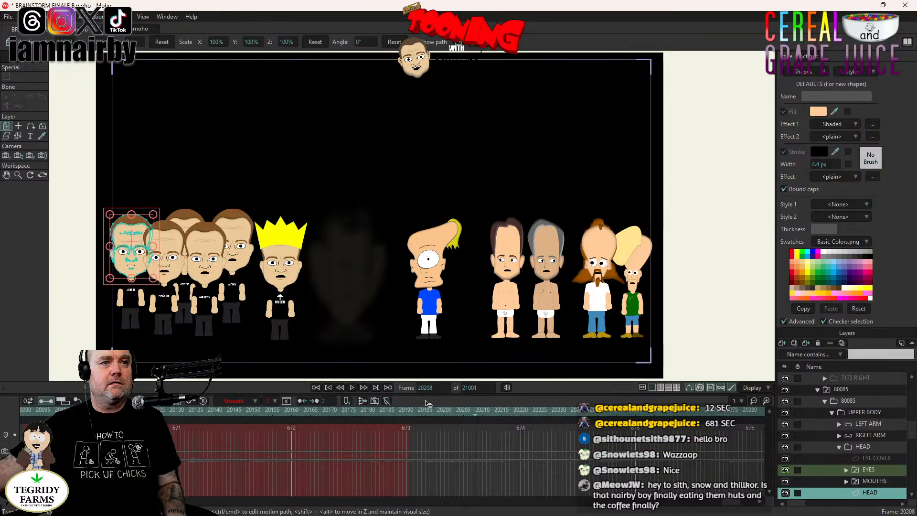
- Move the keyframes of character 80085's MOUTHS layer earlier, to just before the 673-second mark
click(879, 483)
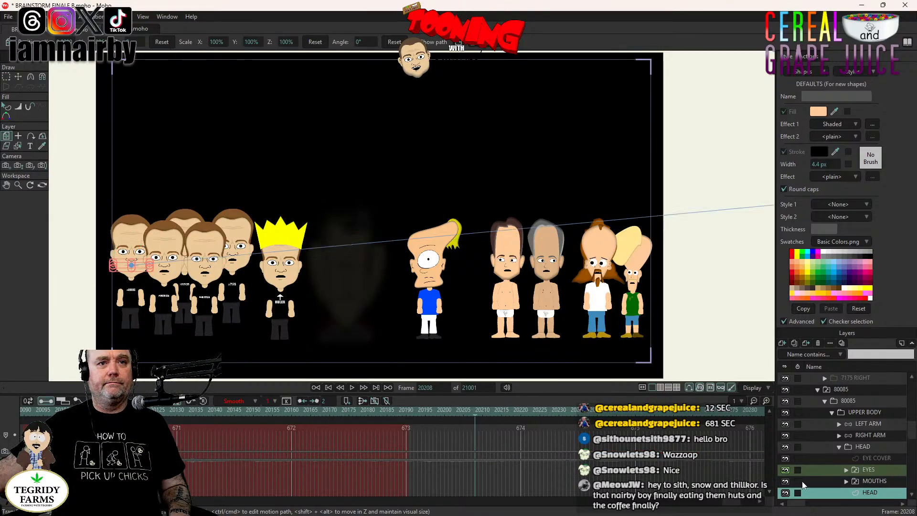
drag(521, 452, 391, 452)
click(878, 446)
- Collapse the 80085 and 7175 character groups in the layer list
scroll(825, 460, up, 2)
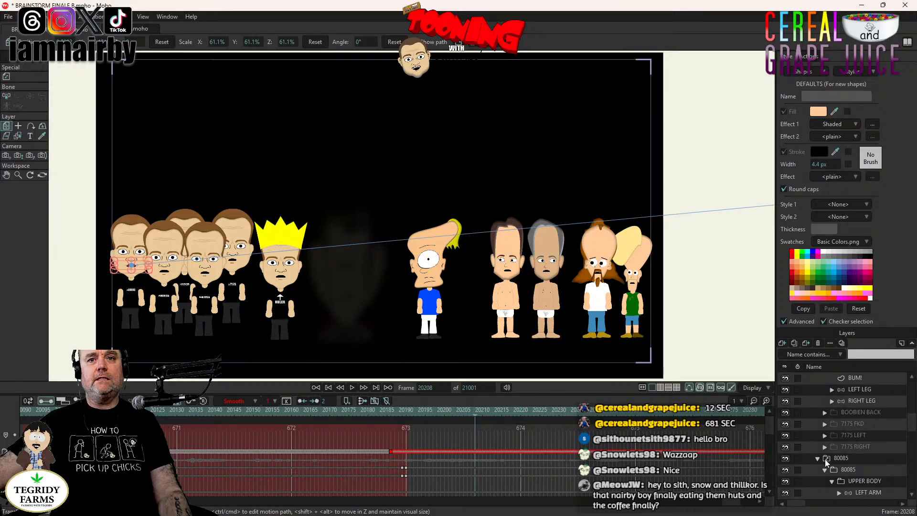
click(820, 458)
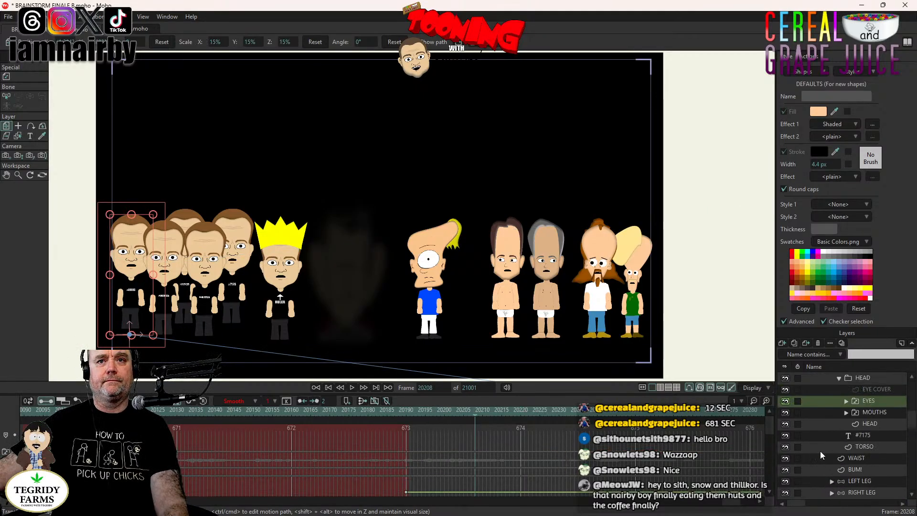
scroll(822, 451, up, 3)
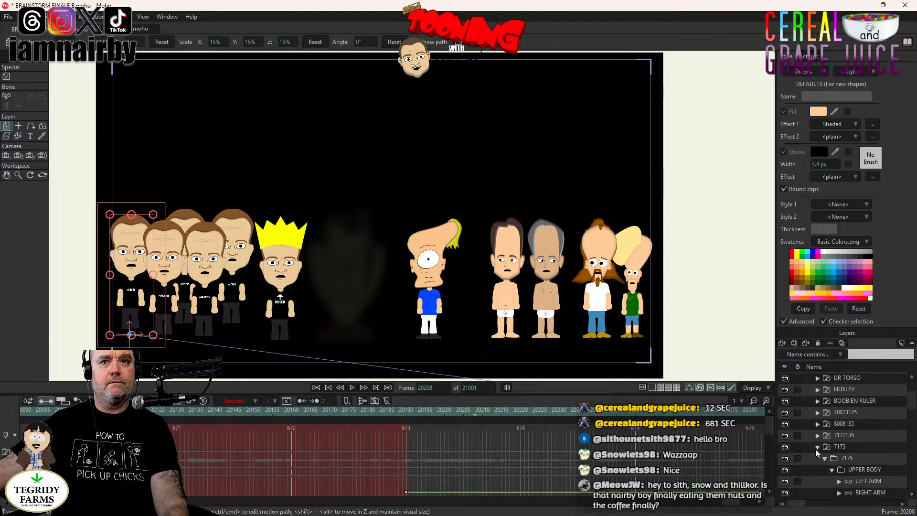
scroll(838, 434, up, 2)
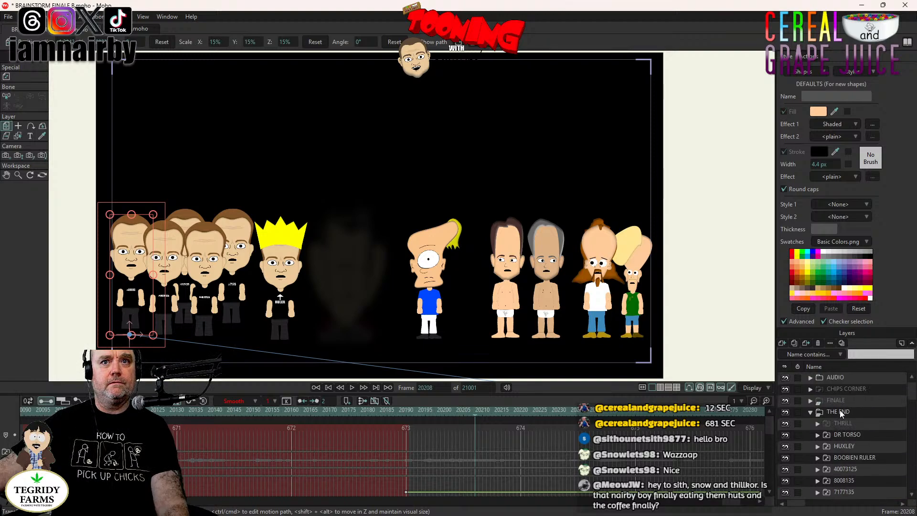
- Select THE END group and play the scene from about frame 20109 to review the characters' fade-ins
click(840, 412)
click(97, 409)
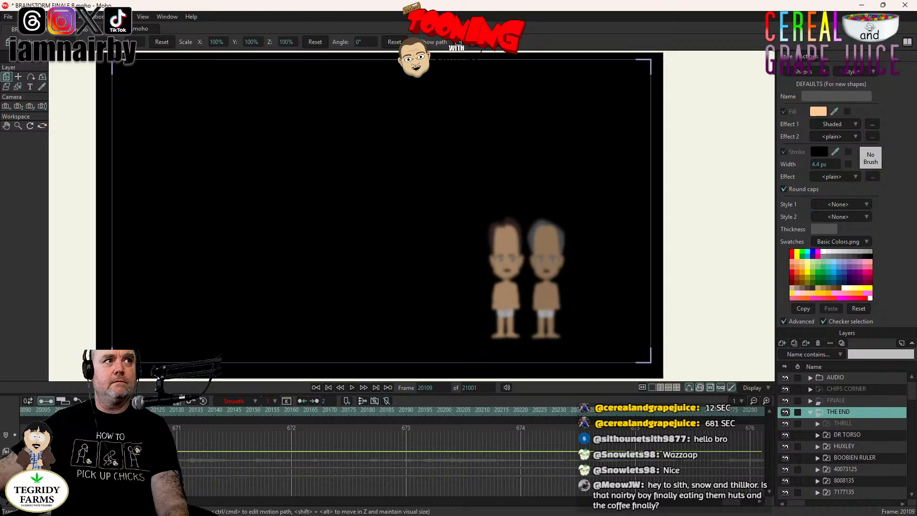
click(353, 387)
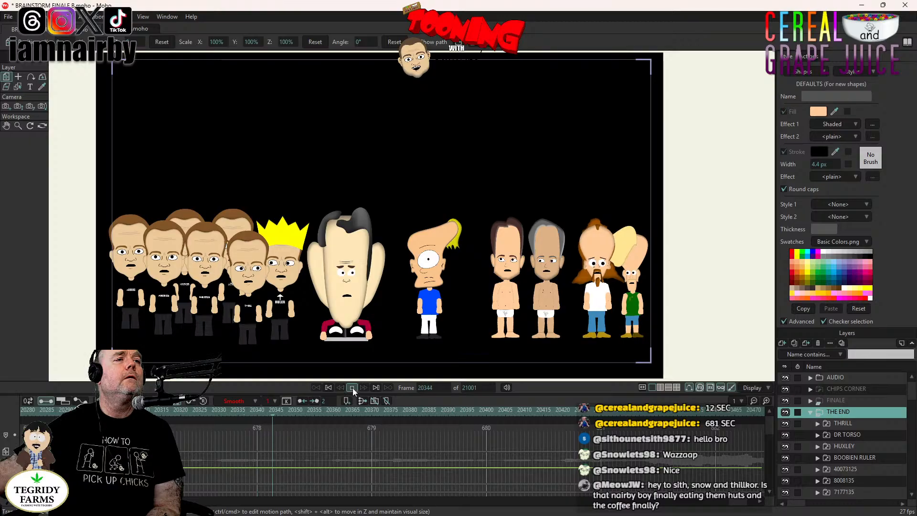
key(space)
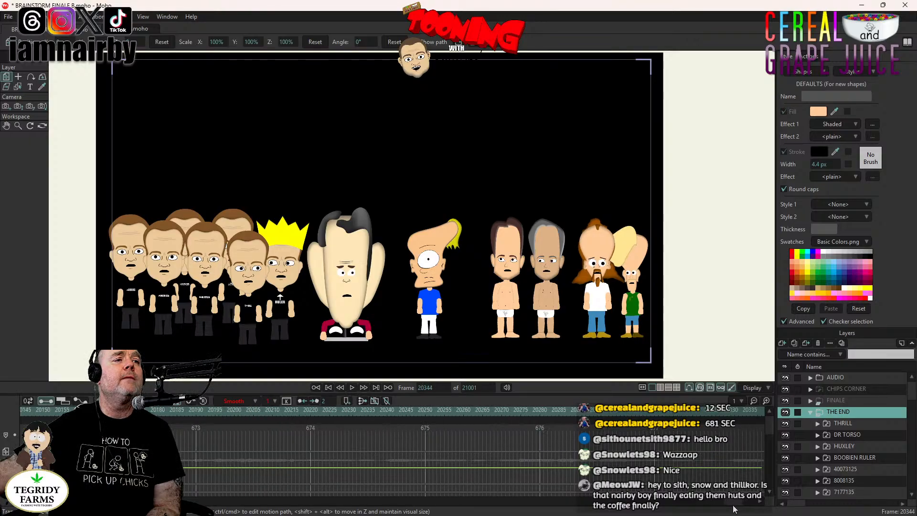
click(317, 400)
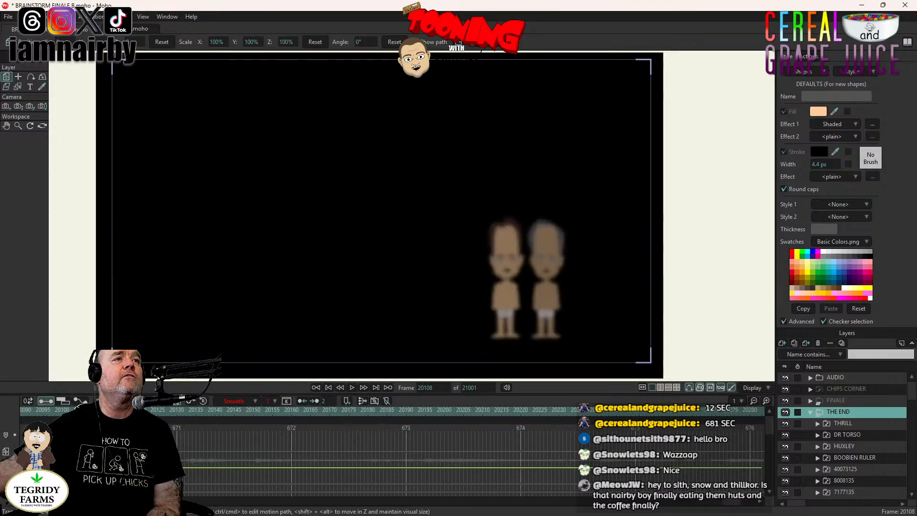
click(352, 387)
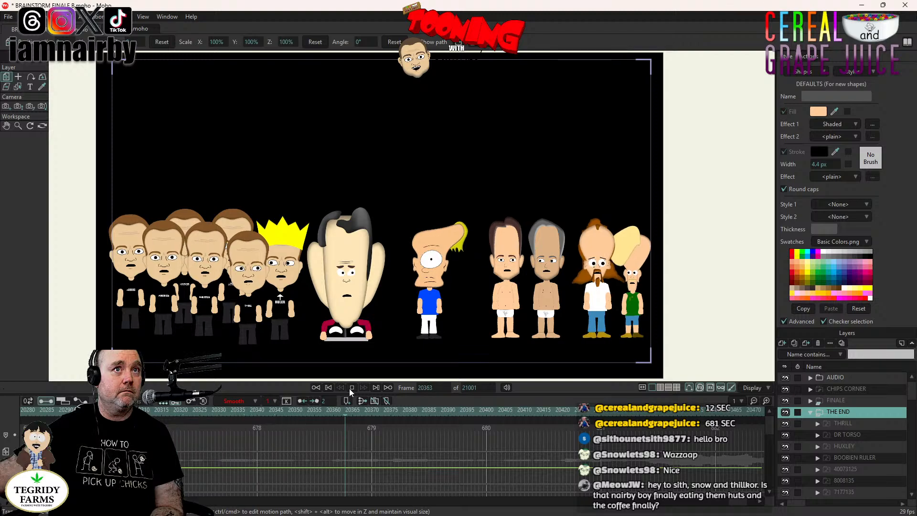
click(350, 388)
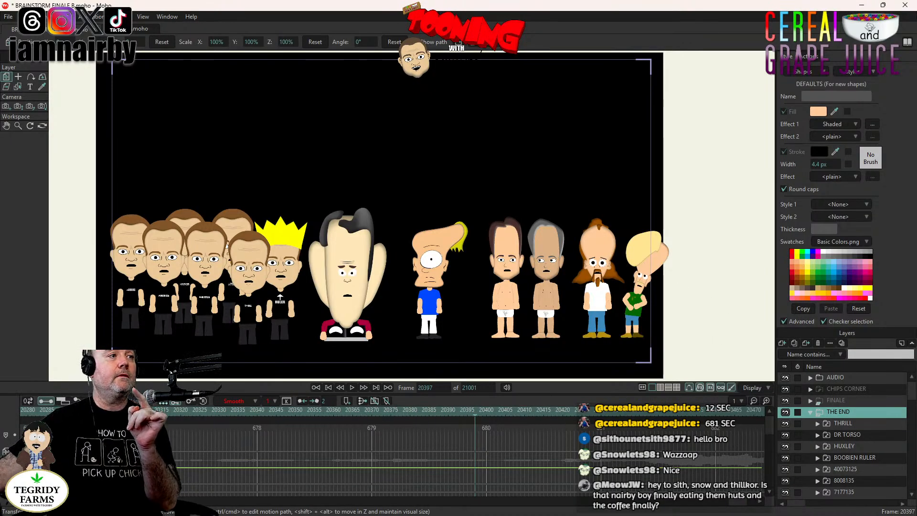
- Collapse the BILLY HILL group and give the SLAGPEG layer a 12-frame fade-in with 16 px blur at frame 20310
click(142, 411)
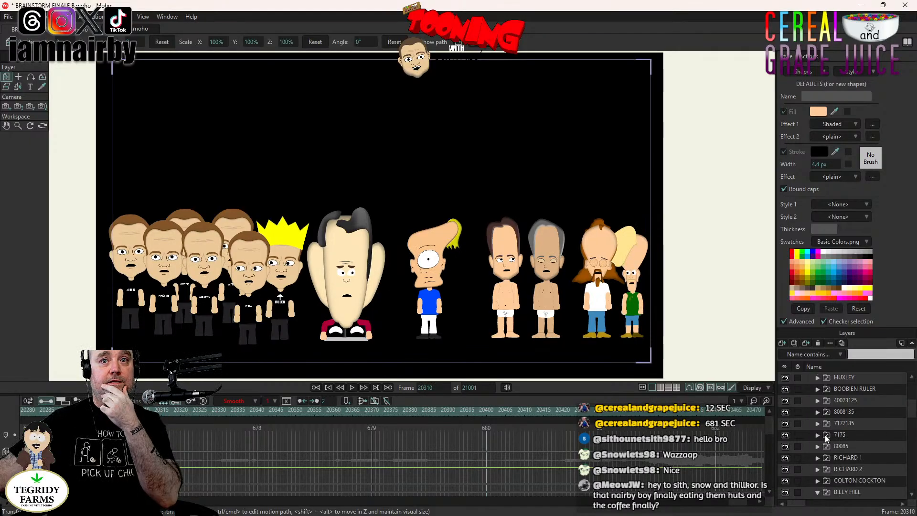
scroll(825, 434, down, 10)
scroll(825, 435, up, 1)
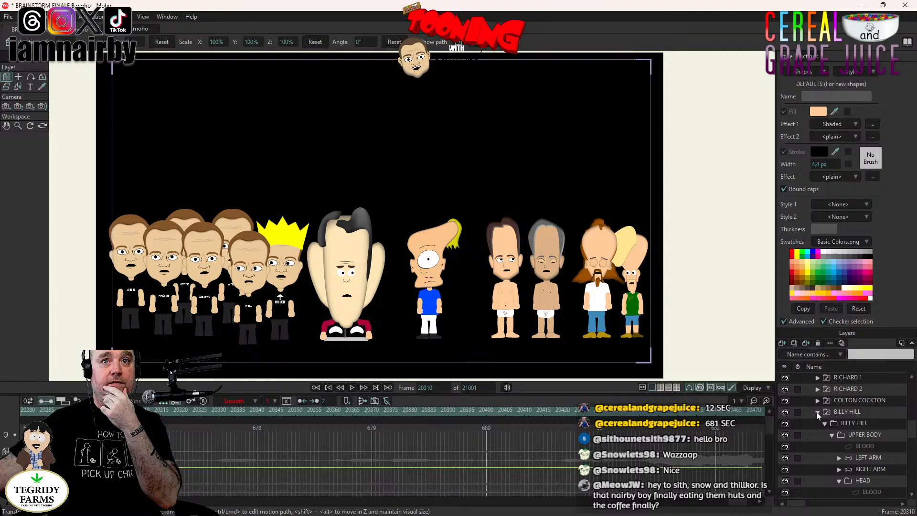
click(817, 413)
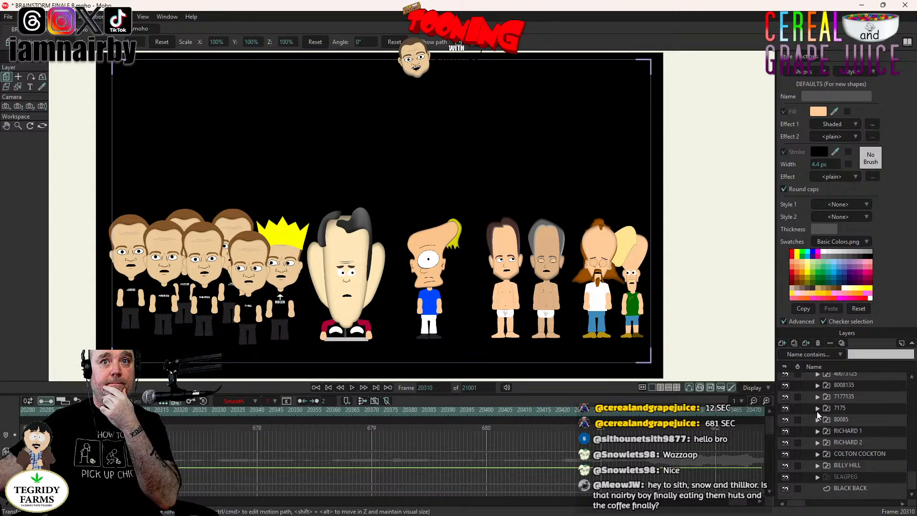
click(841, 478)
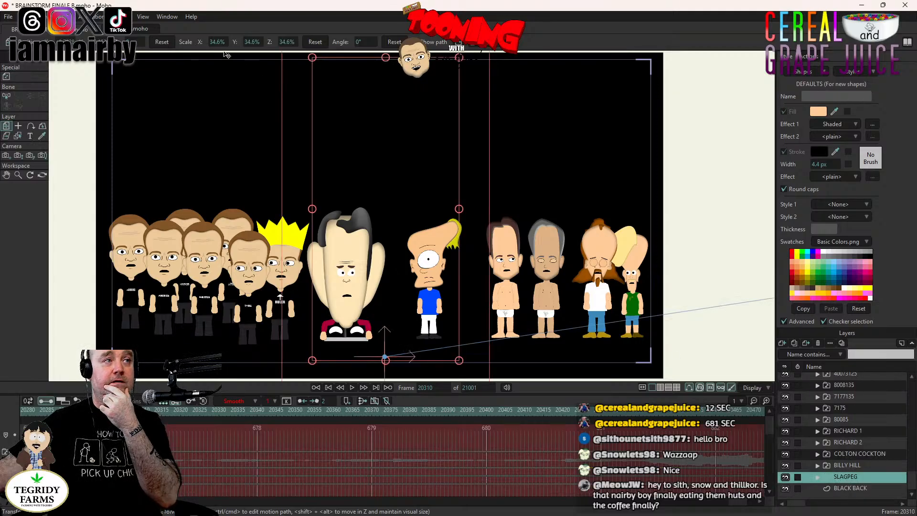
click(121, 17)
mouse_move(162, 154)
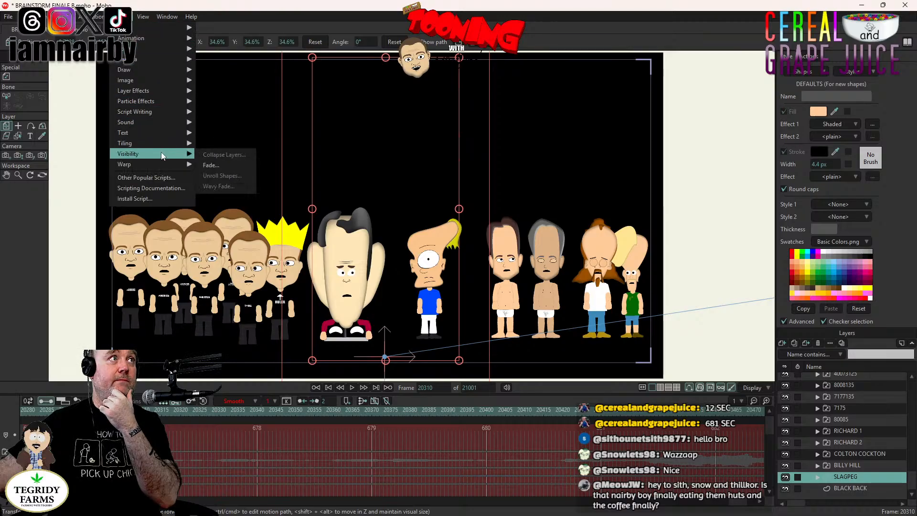
click(209, 161)
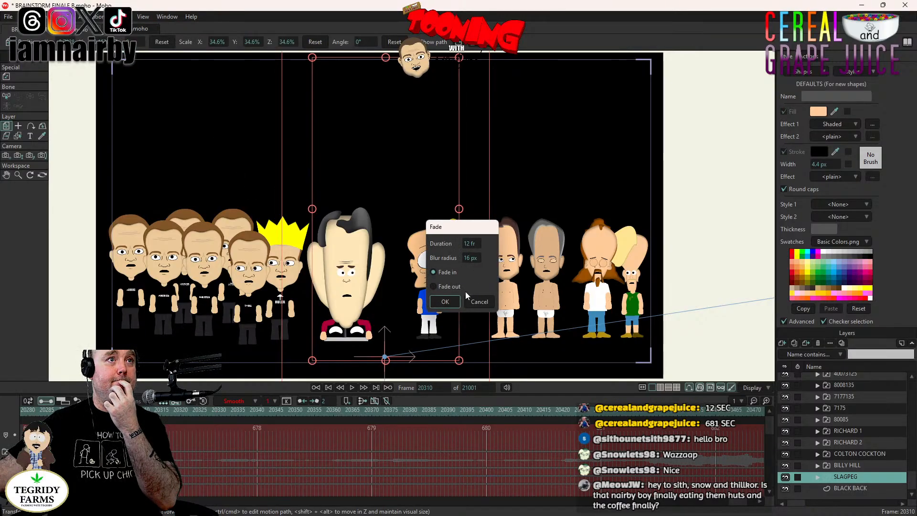
click(445, 302)
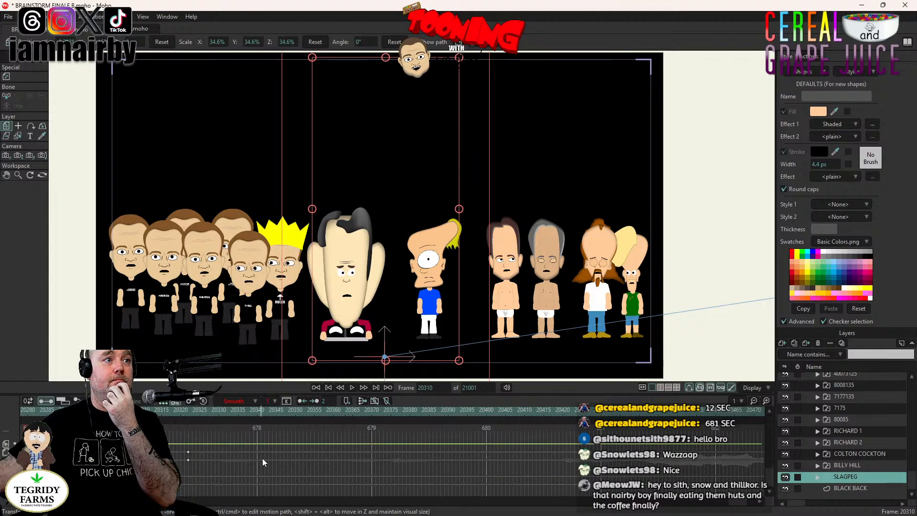
- Lengthen the SLAGPEG fade-in by moving its end keyframes to frame 20400, and play back the result
mouse_move(178, 448)
mouse_down()
mouse_move(210, 475)
mouse_move(211, 454)
mouse_move(487, 468)
mouse_up()
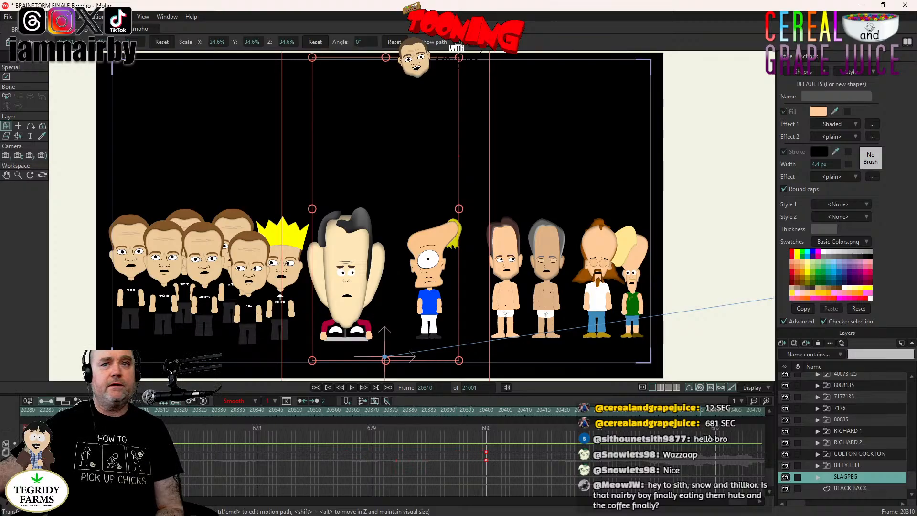
scroll(342, 376, down, 2)
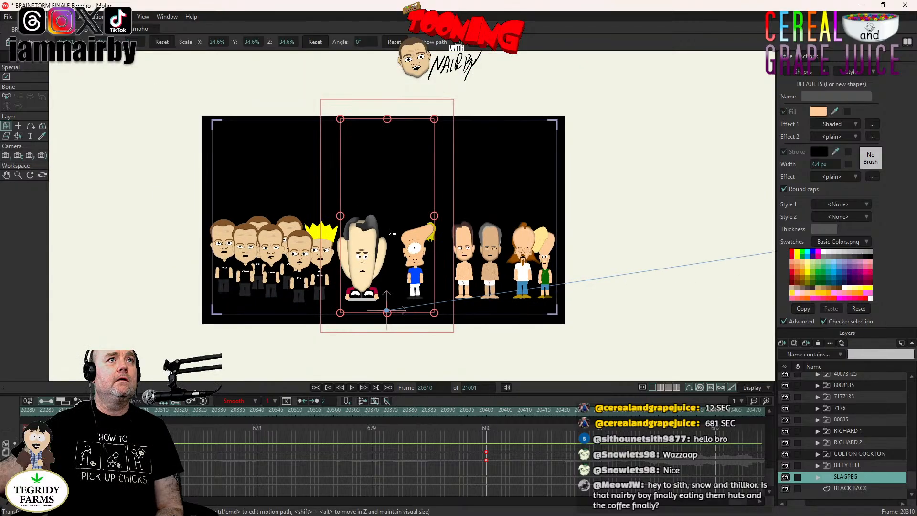
click(352, 387)
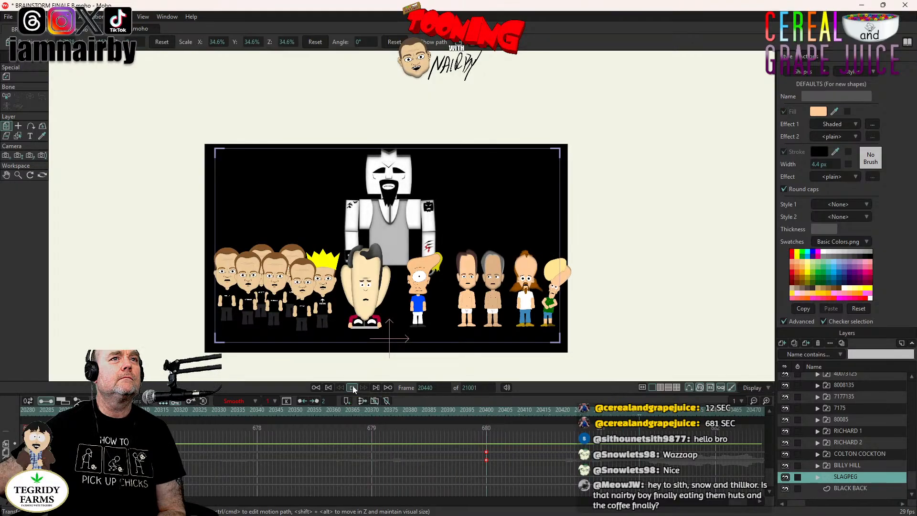
click(352, 387)
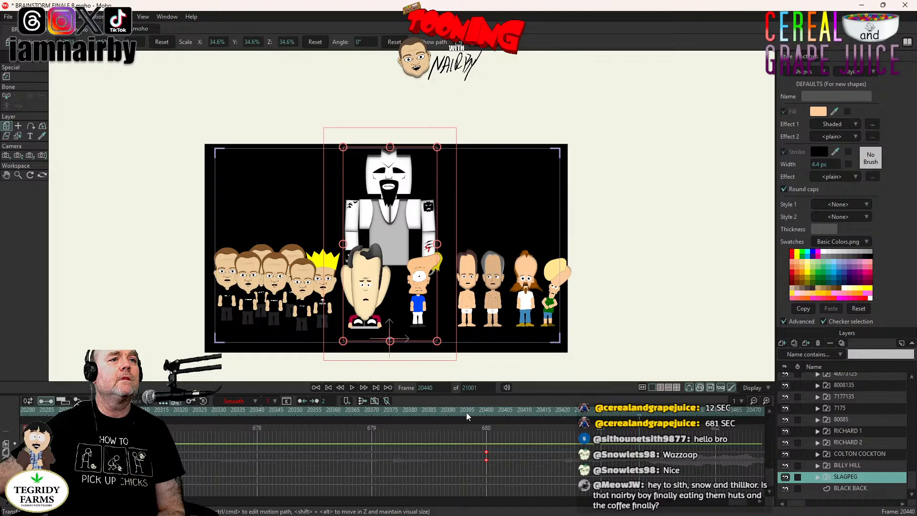
click(410, 411)
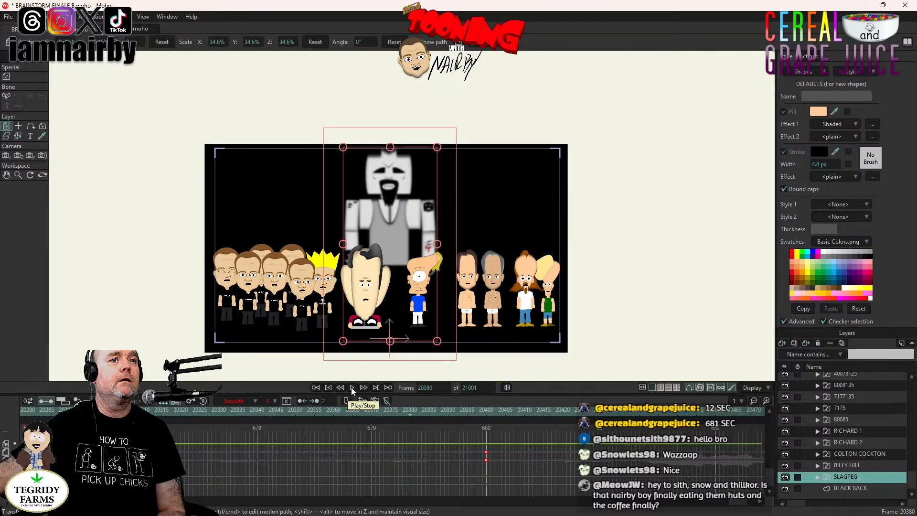
- Make the THRILL layer invisible from frame 20430
click(603, 413)
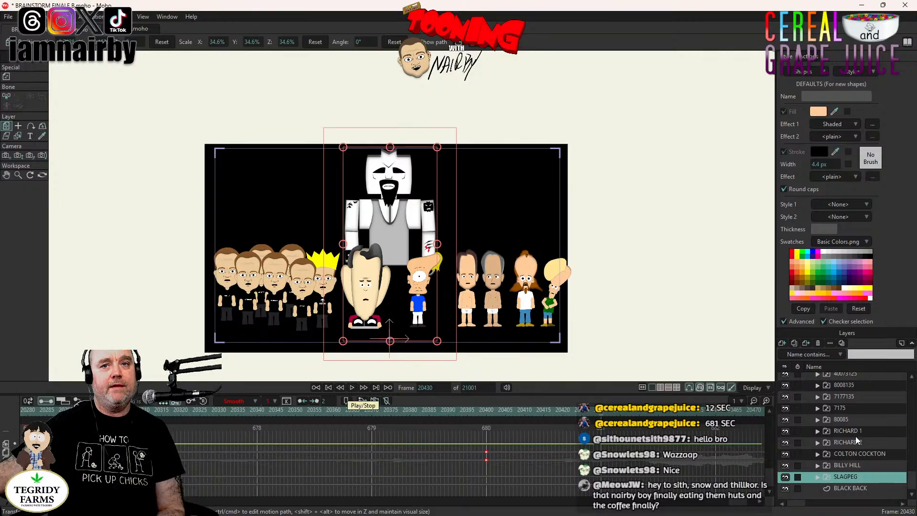
scroll(856, 437, up, 3)
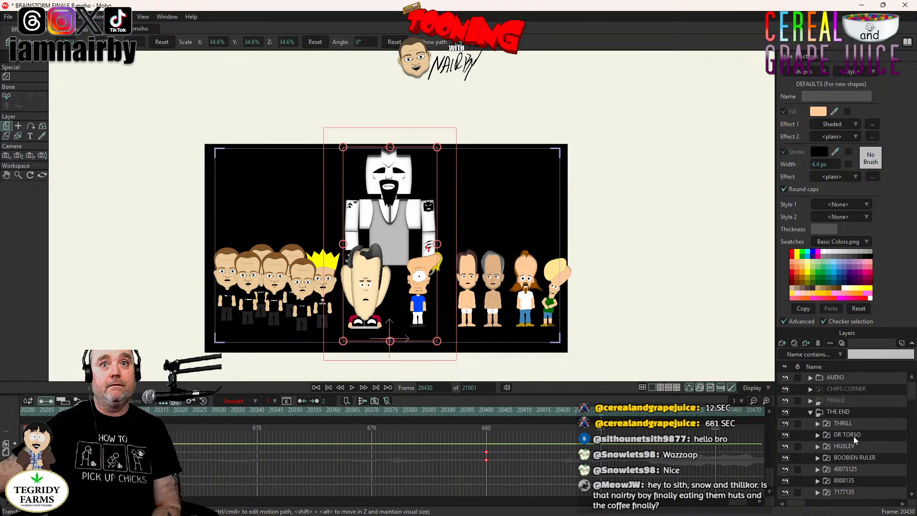
scroll(850, 435, down, 3)
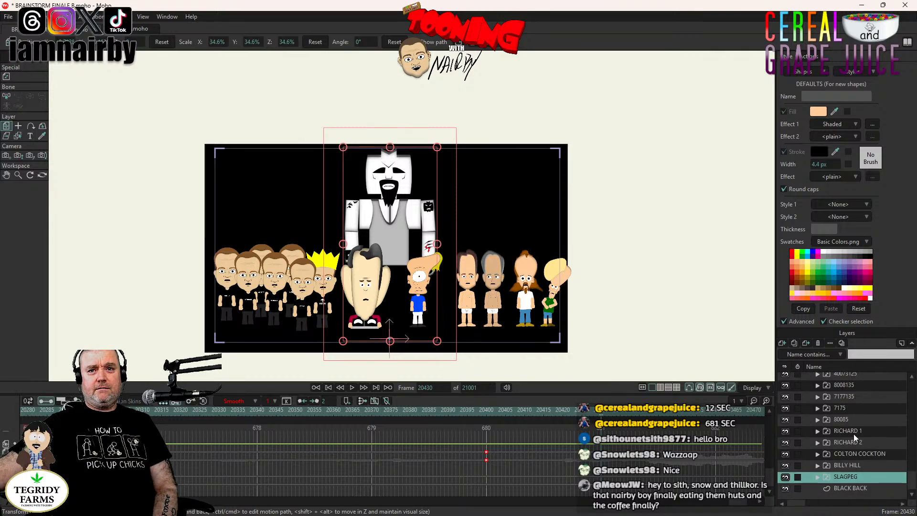
scroll(853, 434, up, 3)
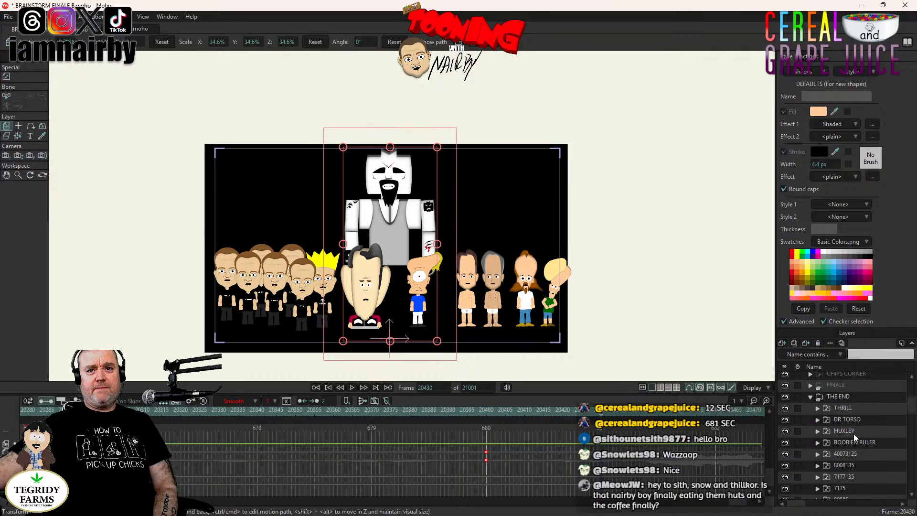
double_click(853, 409)
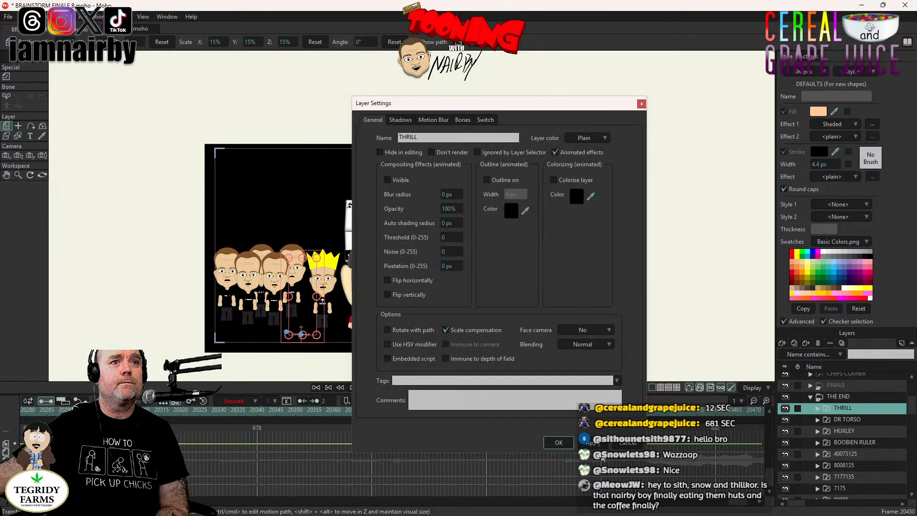
key(Return)
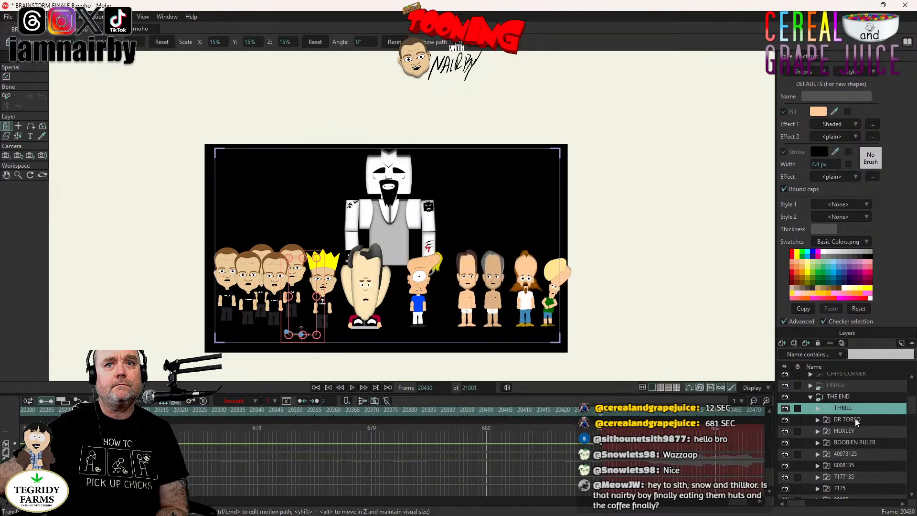
- Turn off the visibility of the DR TORSO layer at frame 20430
double_click(855, 418)
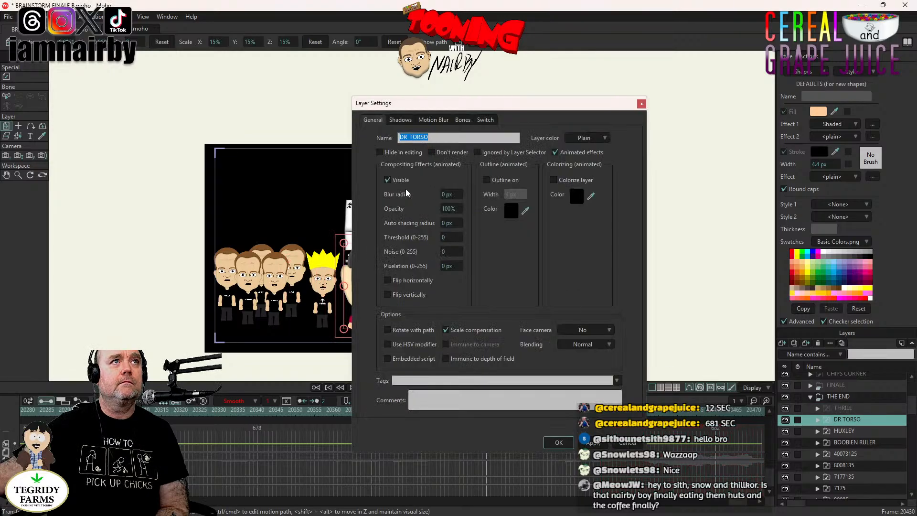
click(388, 180)
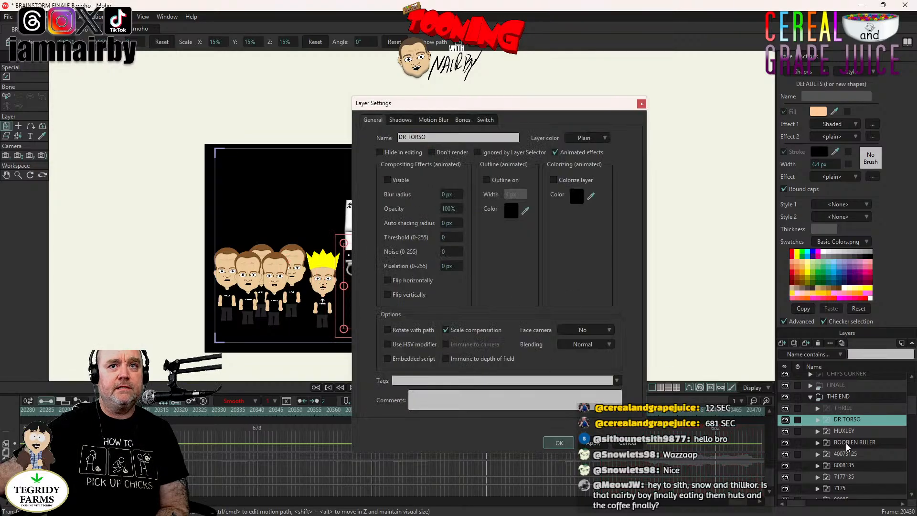
key(Return)
- Turn off the visibility of the HUXLEY layer at frame 20430
scroll(850, 442, down, 3)
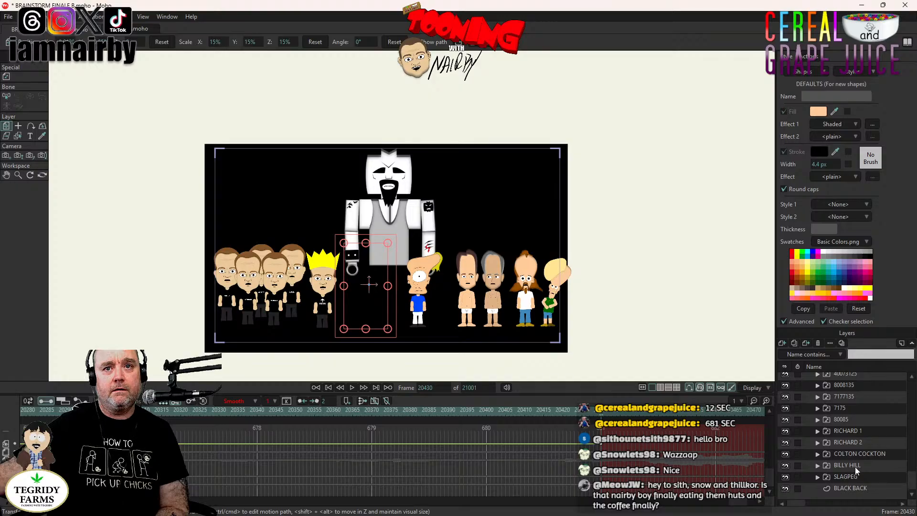
scroll(855, 467, up, 3)
double_click(849, 446)
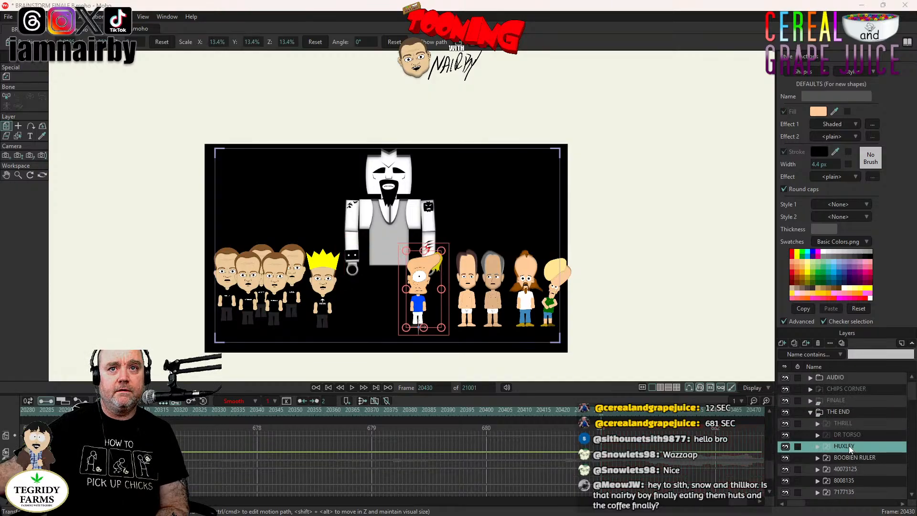
click(396, 186)
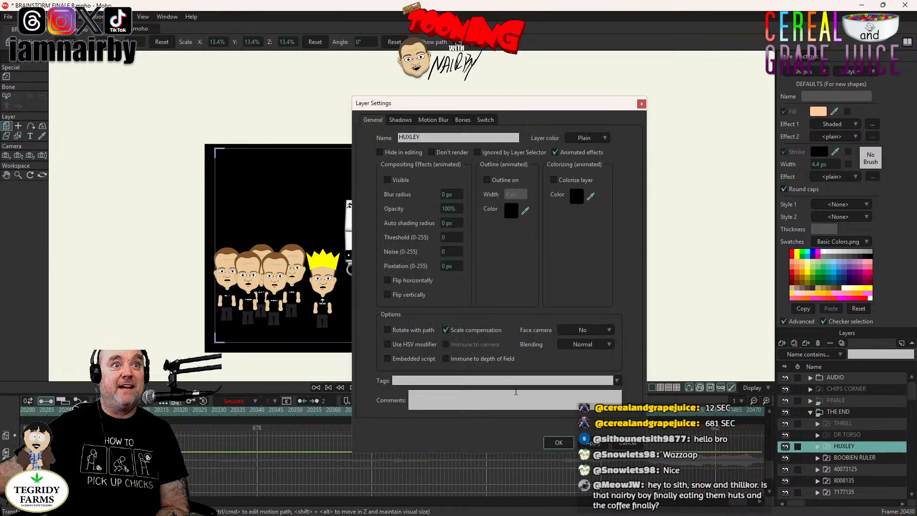
click(558, 442)
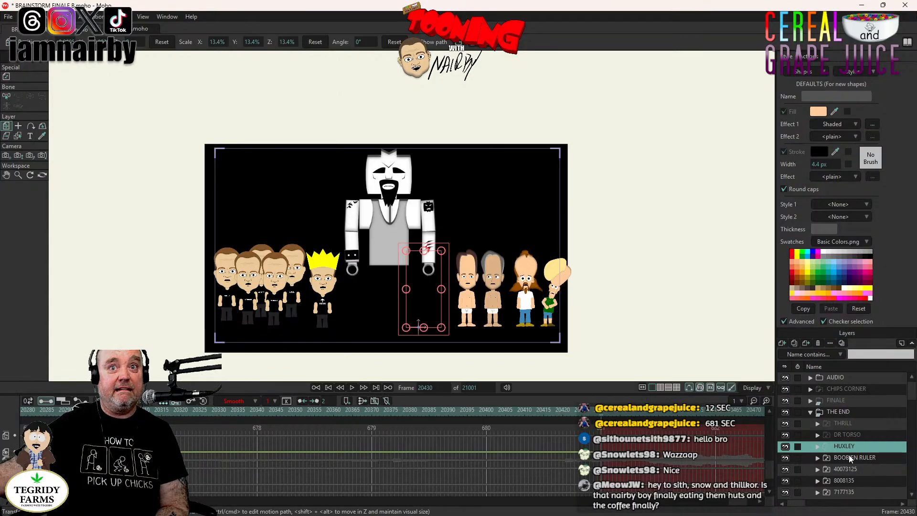
- Turn off the visibility of the BOOBIEN RULER and 40073125 layers at frame 20430
double_click(849, 458)
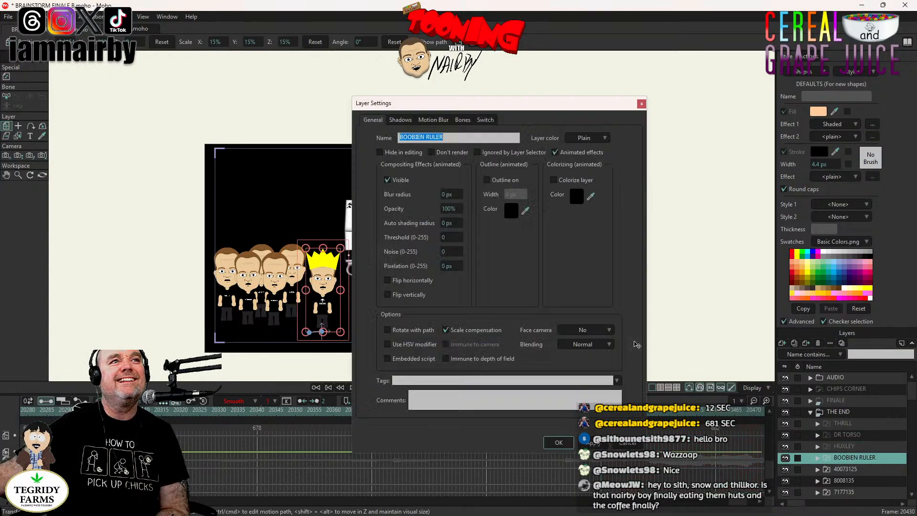
click(388, 180)
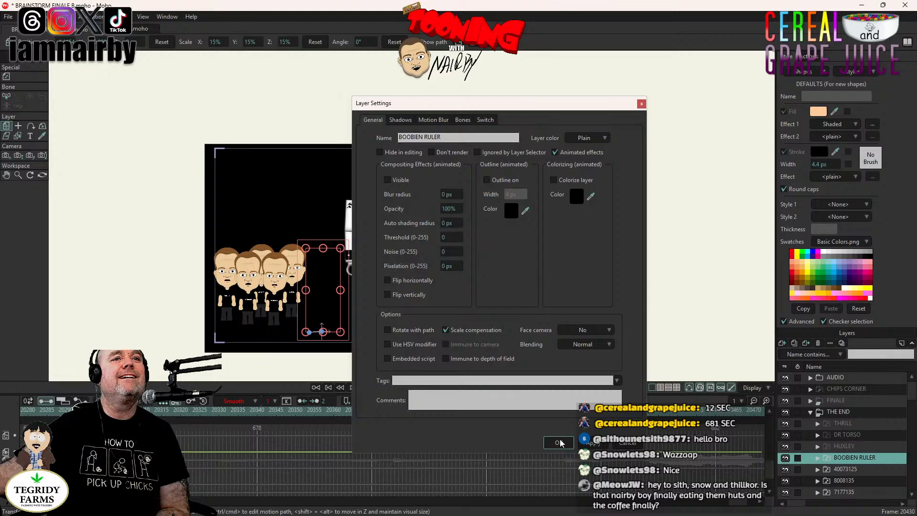
key(Return)
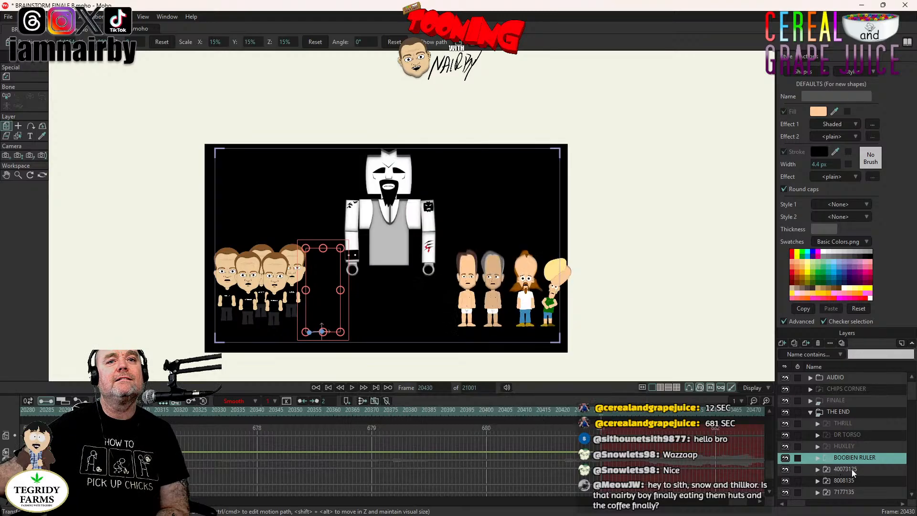
double_click(845, 469)
click(388, 180)
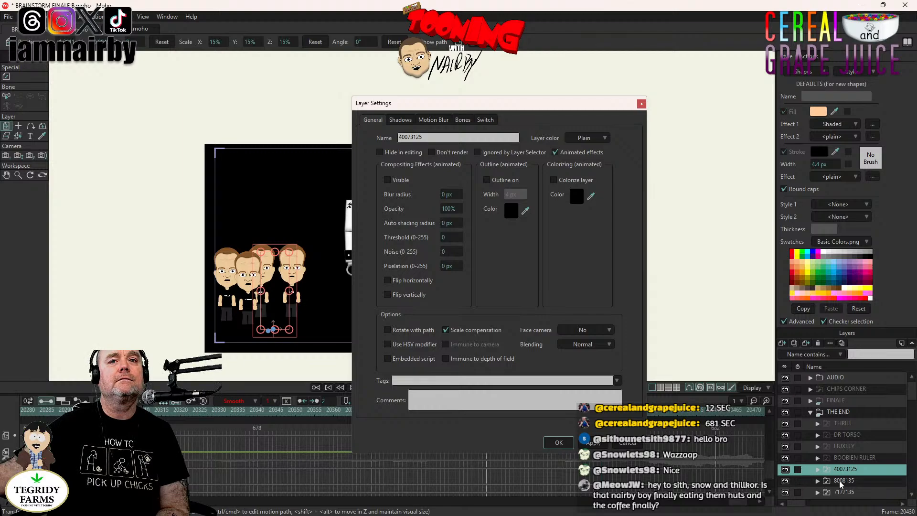
key(Return)
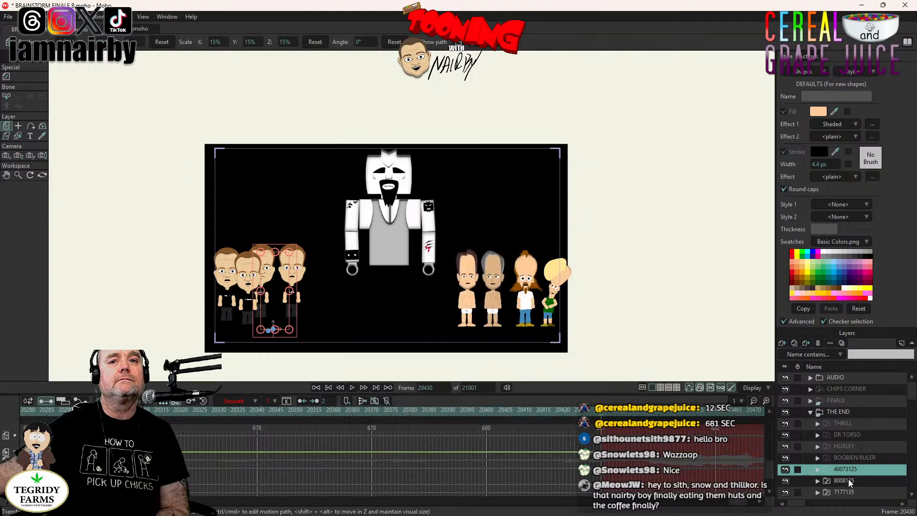
- Turn off the visibility of the 8008135 and 7177135 layers at frame 20430
double_click(846, 480)
click(397, 182)
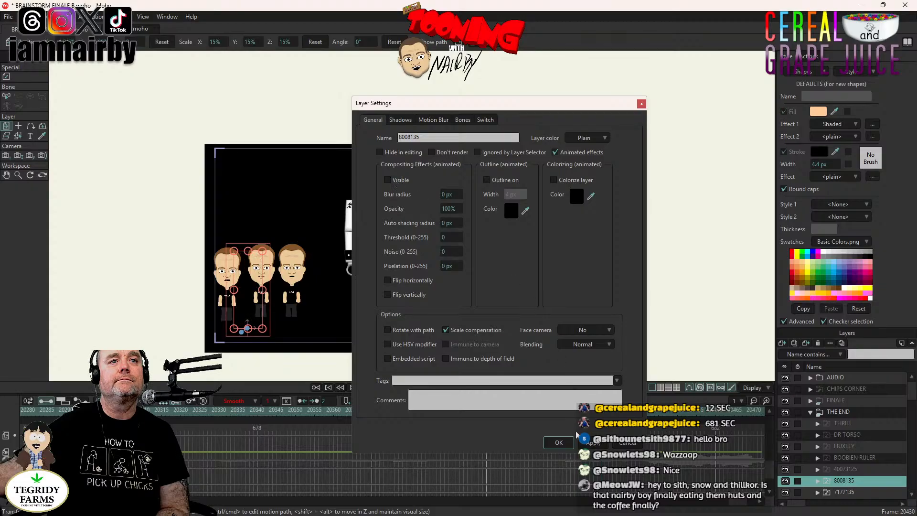
key(Return)
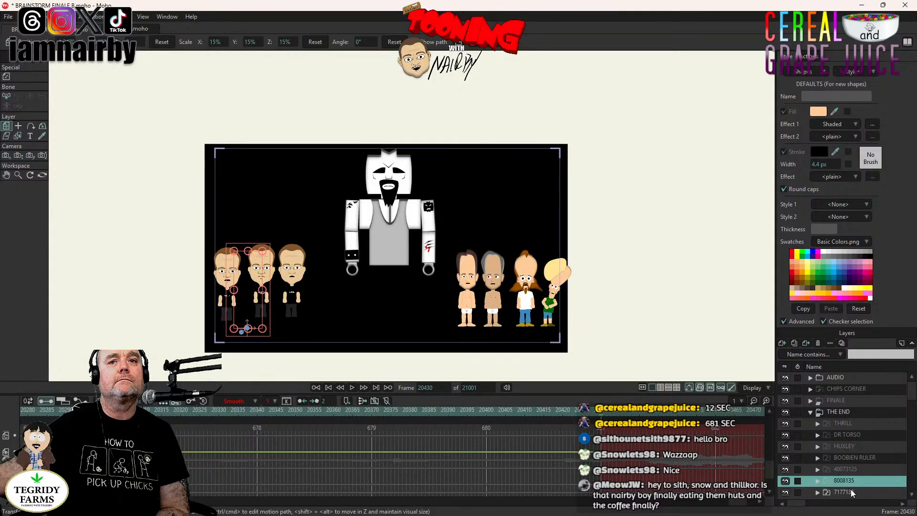
double_click(847, 491)
click(398, 181)
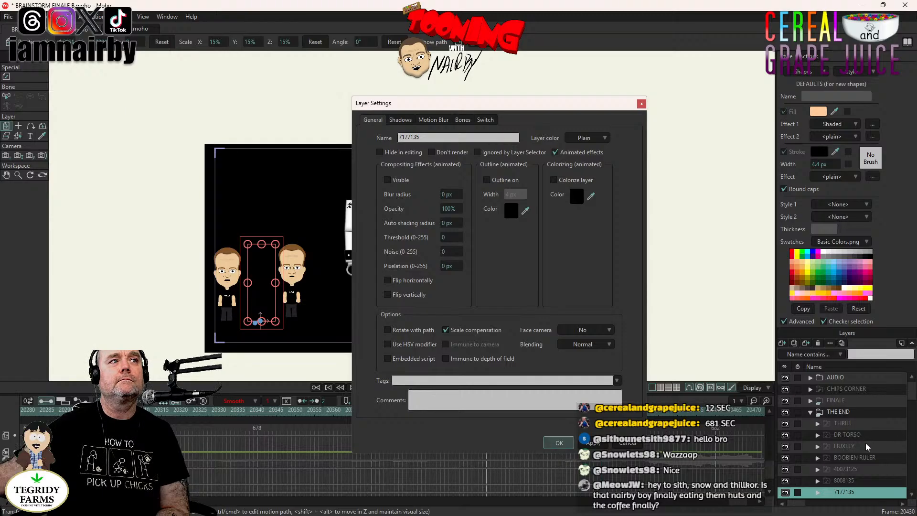
key(Return)
- Turn off the visibility of the 7175 and 80085 layers at frame 20430
scroll(866, 444, down, 3)
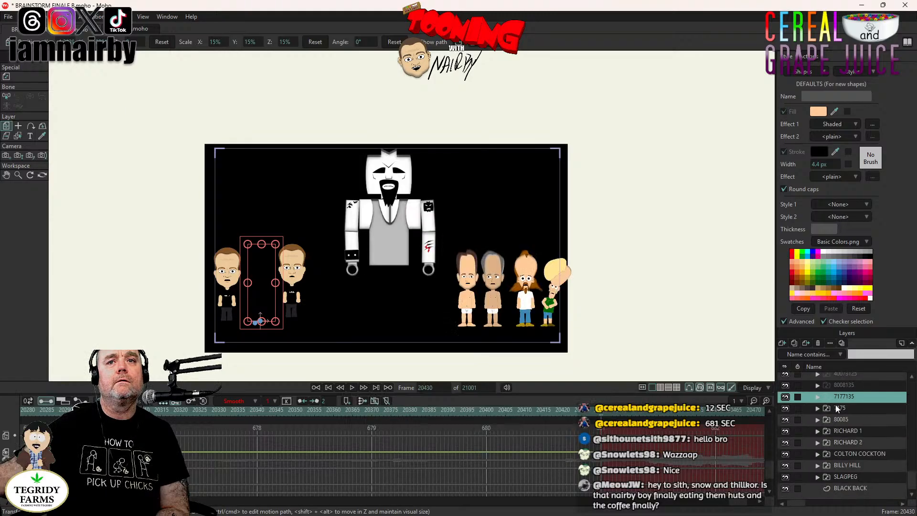
double_click(837, 407)
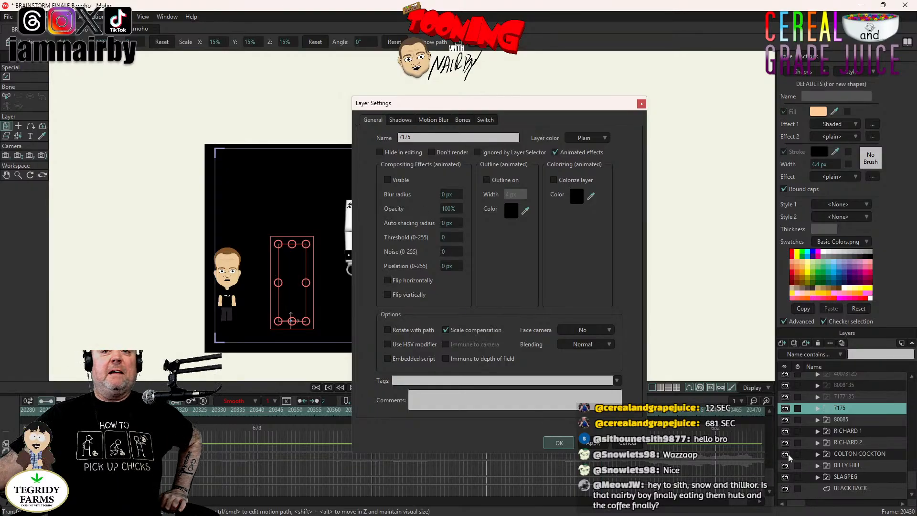
key(Return)
double_click(855, 418)
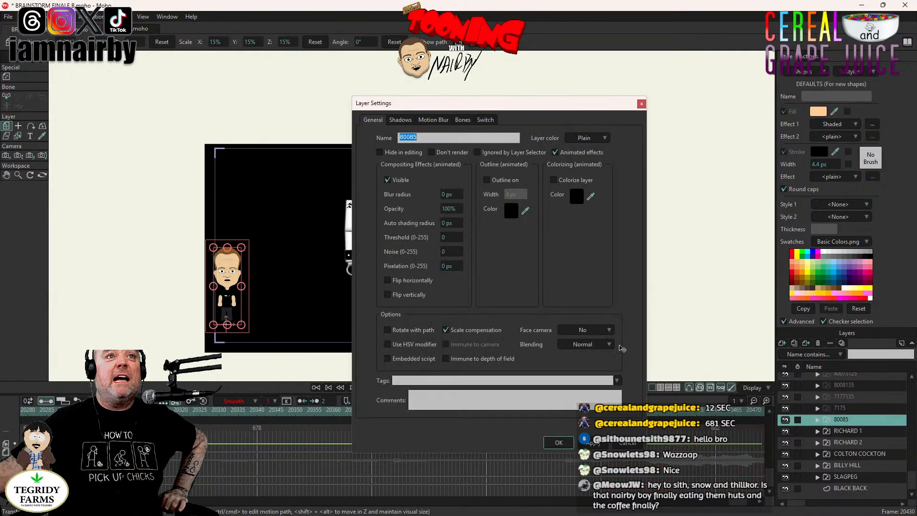
click(396, 181)
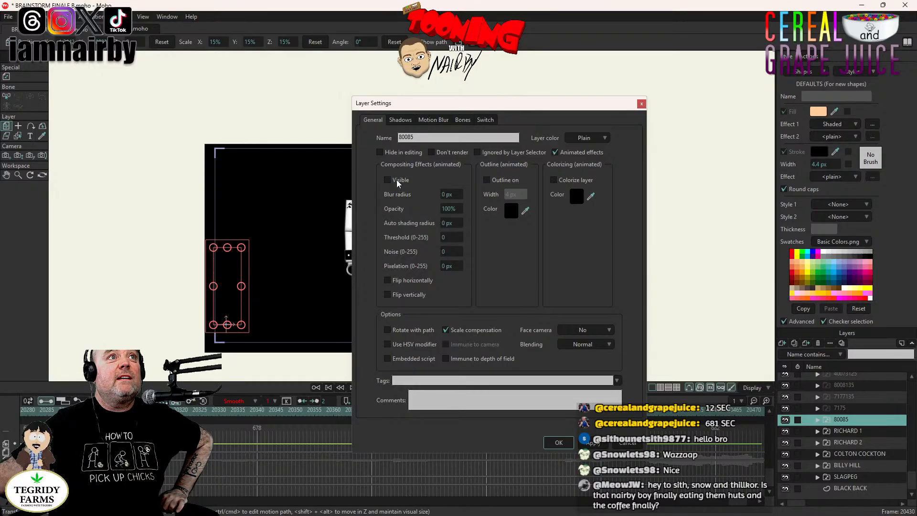
click(555, 442)
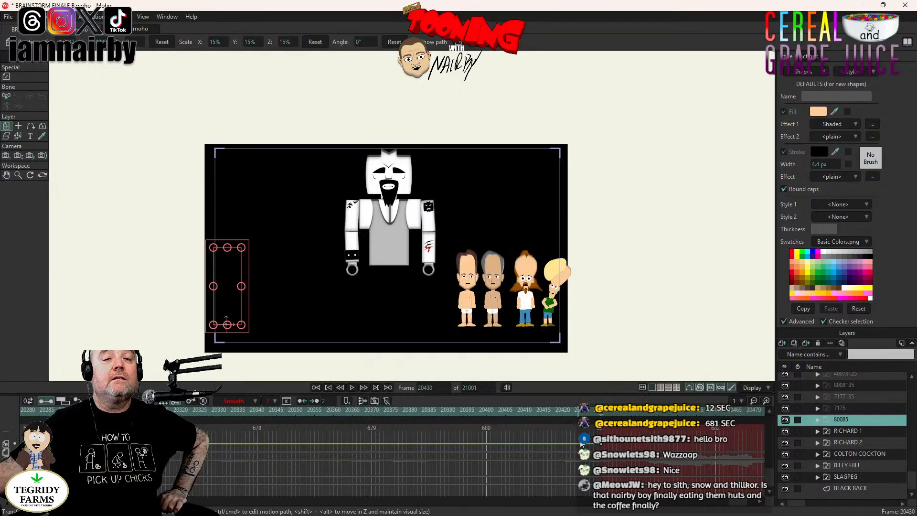
- Make the RICHARD 1 and RICHARD 2 layers invisible from frame 20430
double_click(858, 430)
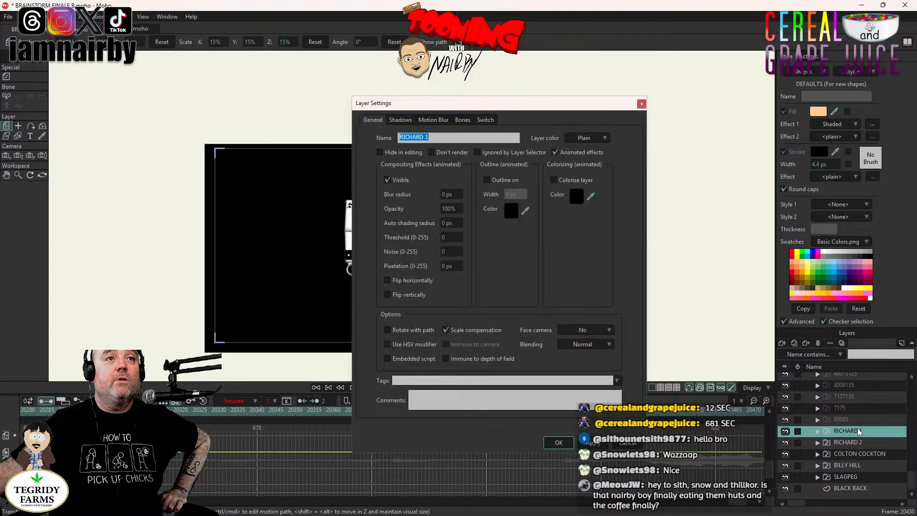
click(396, 180)
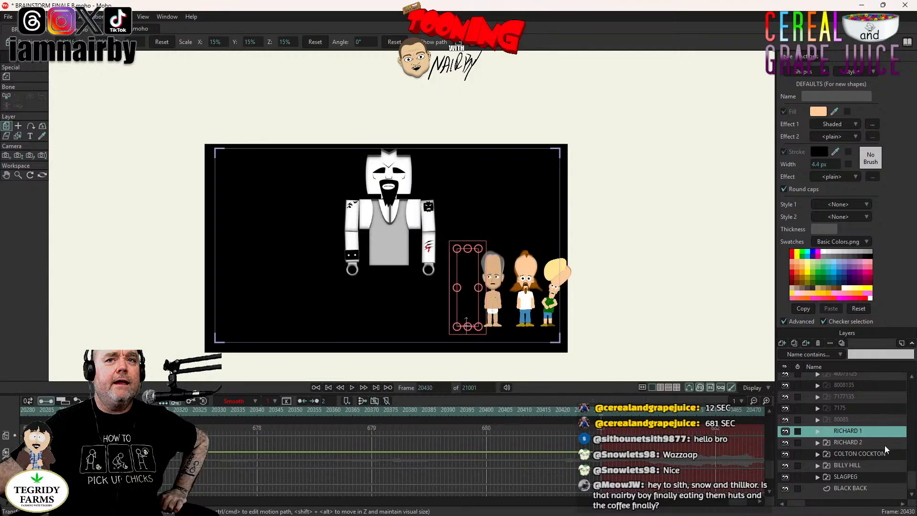
double_click(855, 441)
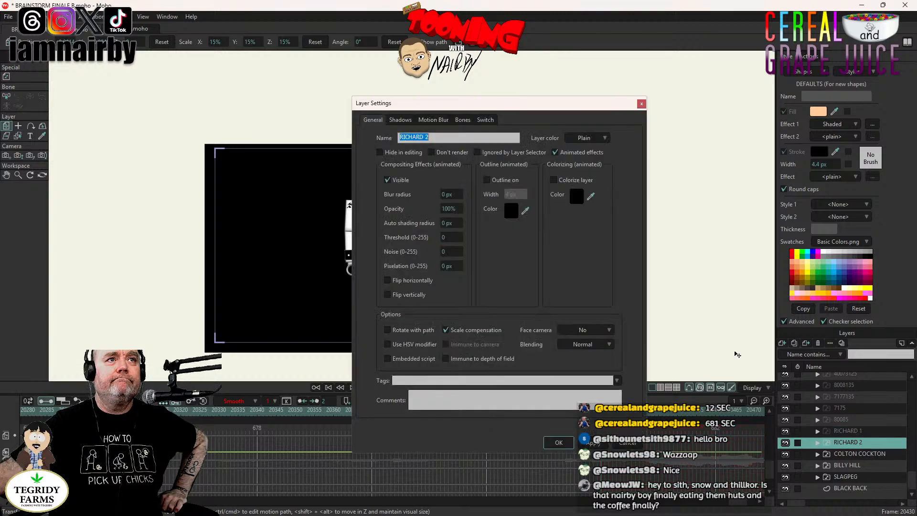
click(401, 181)
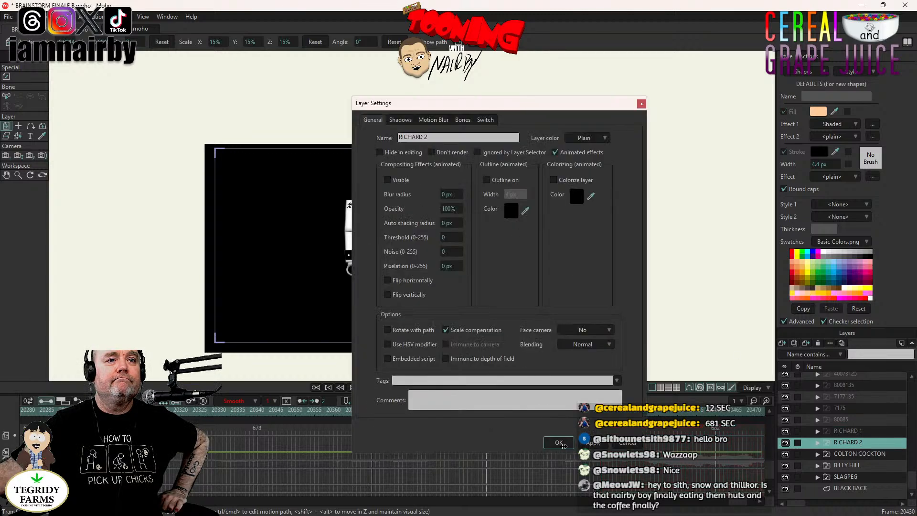
click(566, 446)
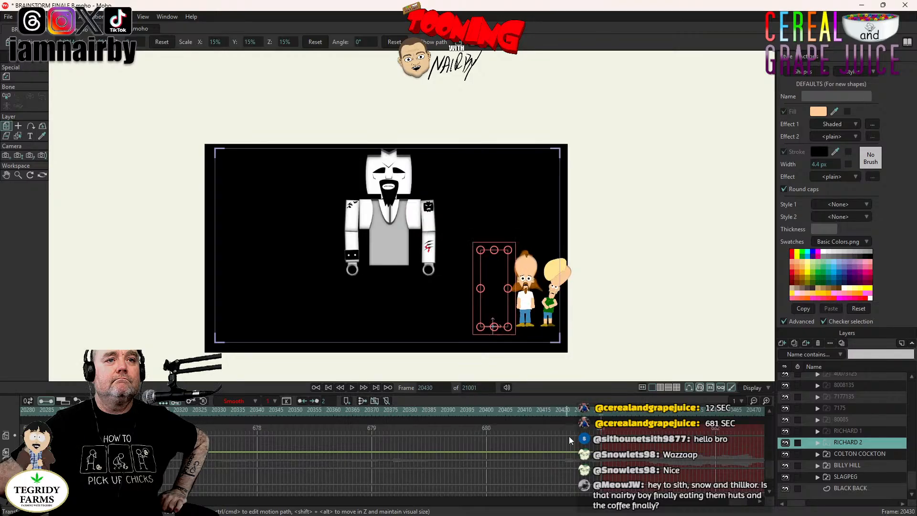
double_click(874, 454)
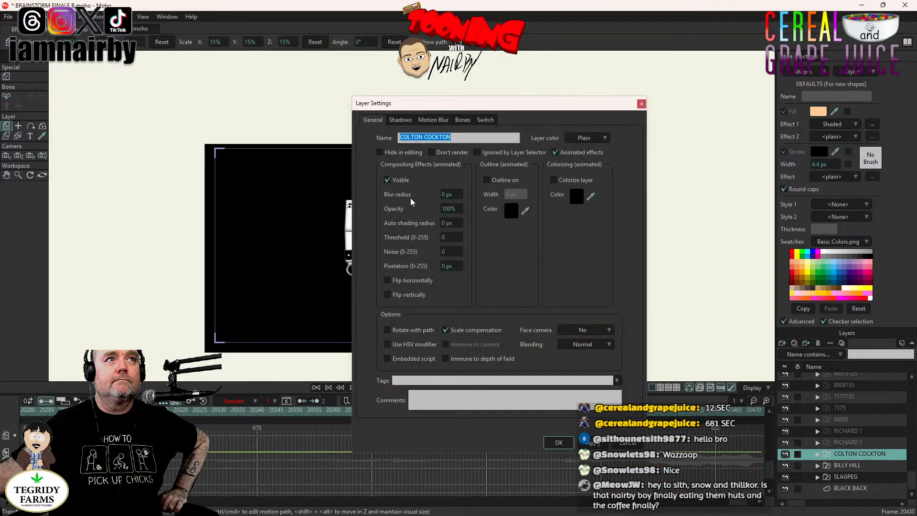
click(388, 180)
click(558, 443)
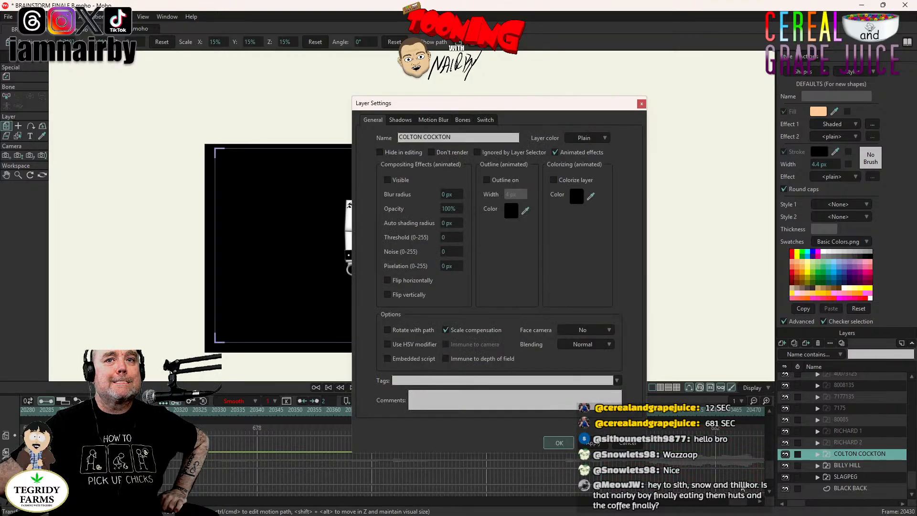
click(850, 465)
double_click(852, 466)
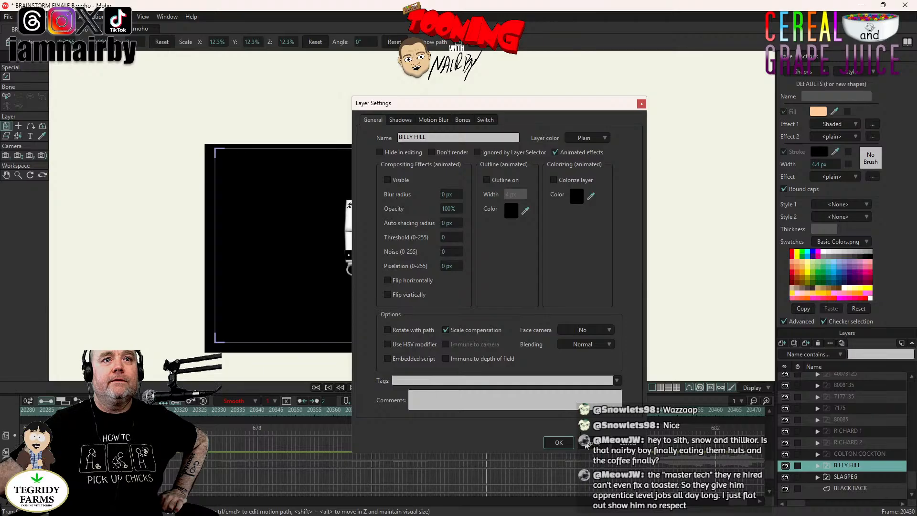
click(558, 442)
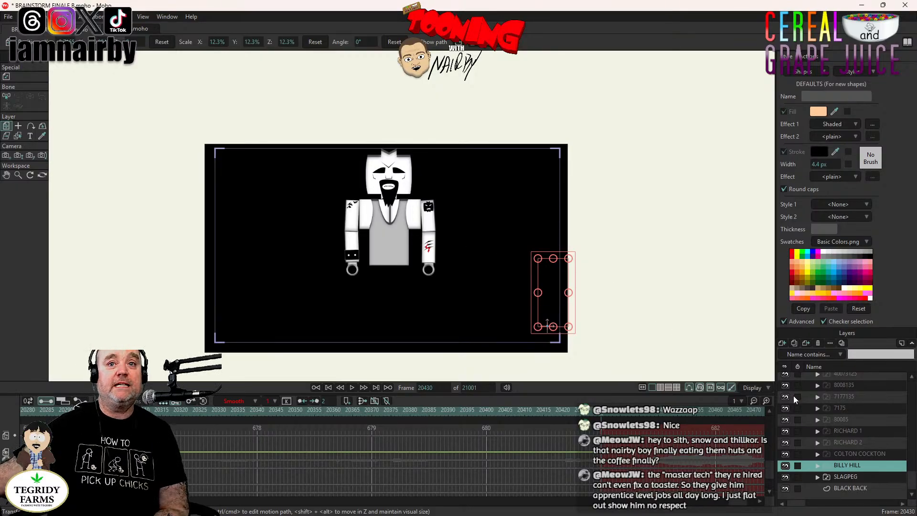
- Turn off the visibility of the SLAGPEG layer at frame 20430, leaving only the BLACK BACK layer showing
double_click(856, 476)
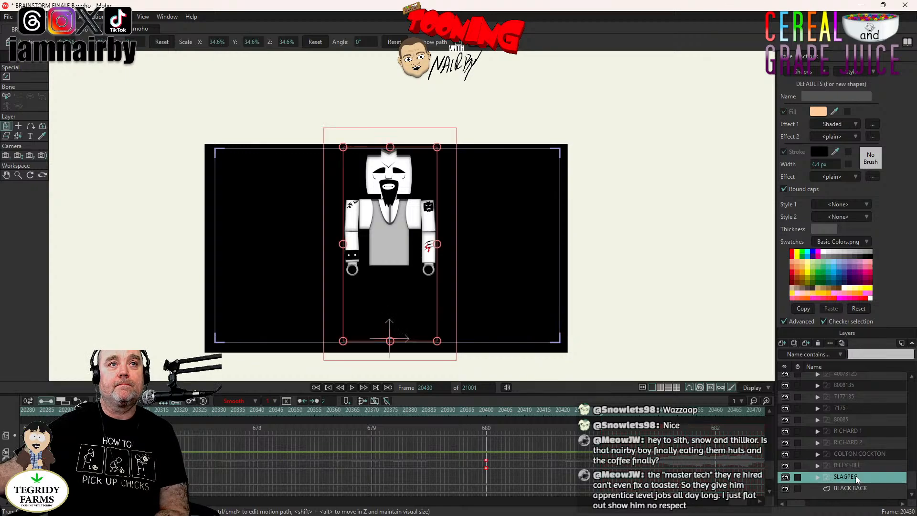
click(388, 180)
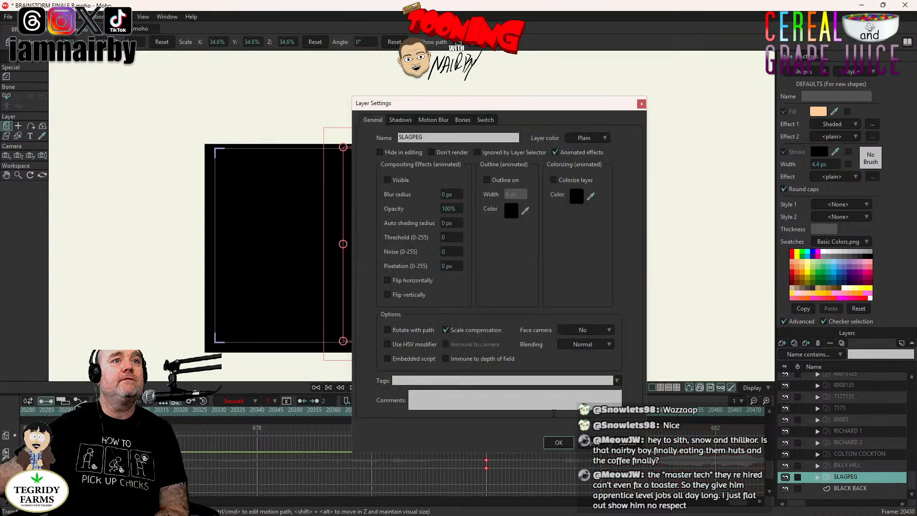
click(558, 442)
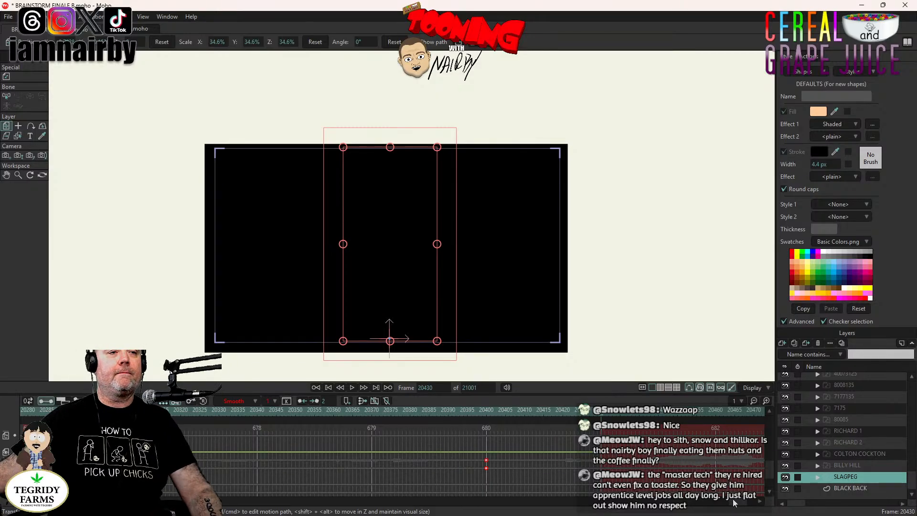
- Play back the closing scene from frame 19977 until just past the cut to black at frame 20430
scroll(728, 504, up, 5)
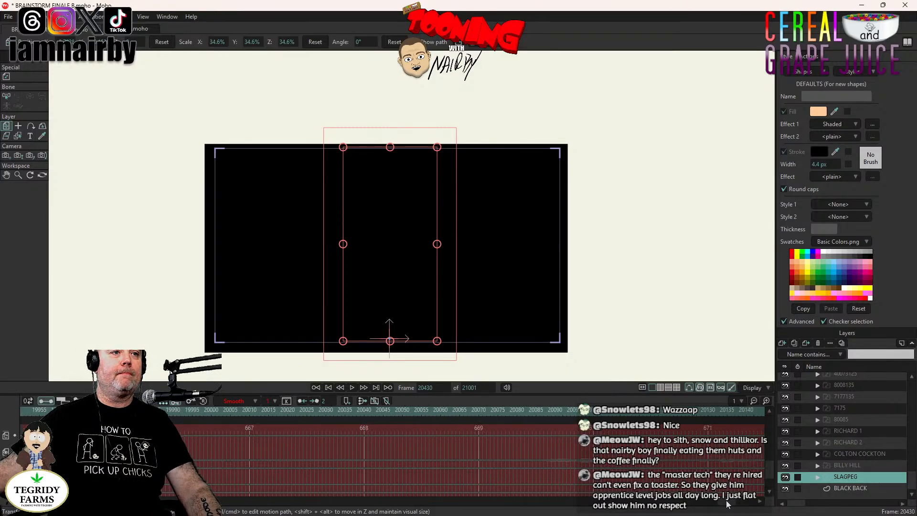
click(286, 409)
scroll(361, 320, up, 5)
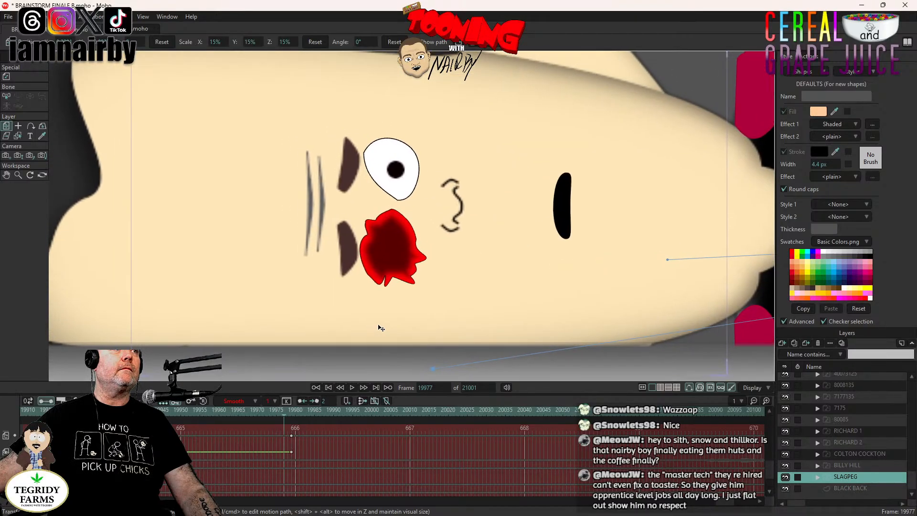
click(352, 387)
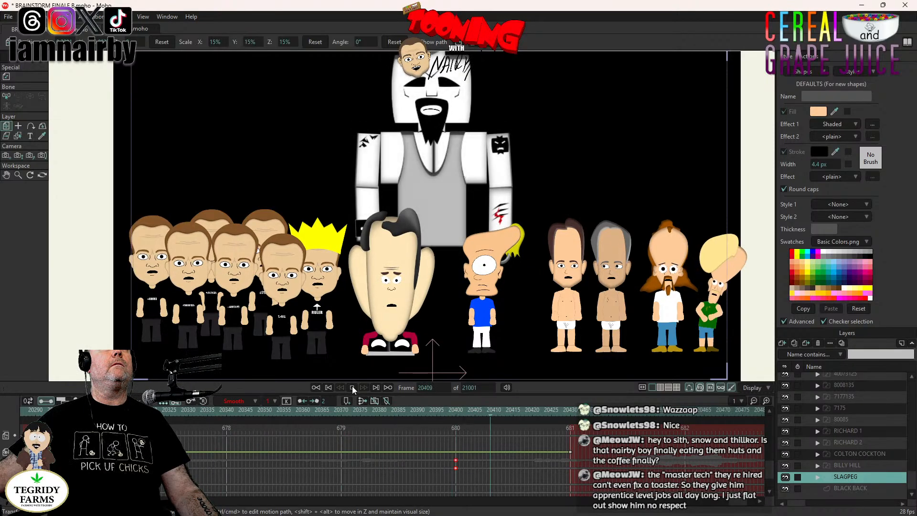
click(352, 387)
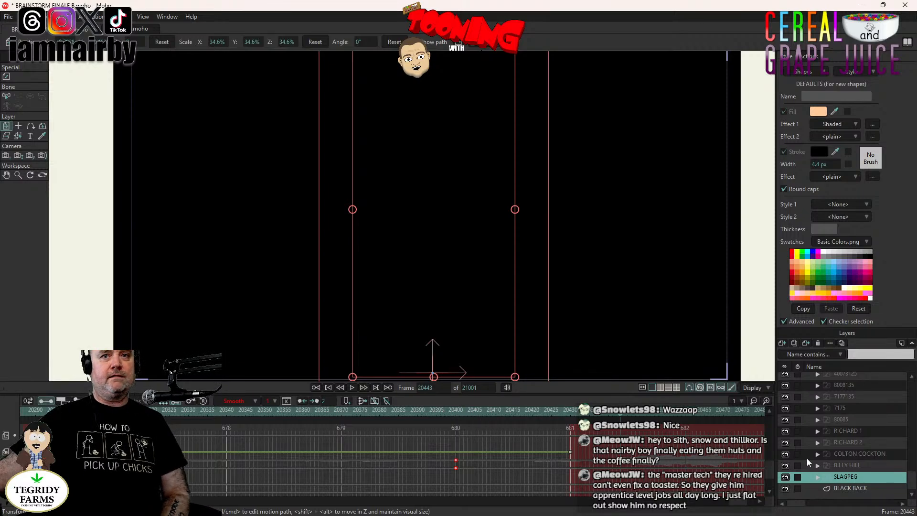
- Shift BILLY HILL's UPPER BODY keyframes from around frame 20380 to start at frame 20420, and go to that frame
click(418, 411)
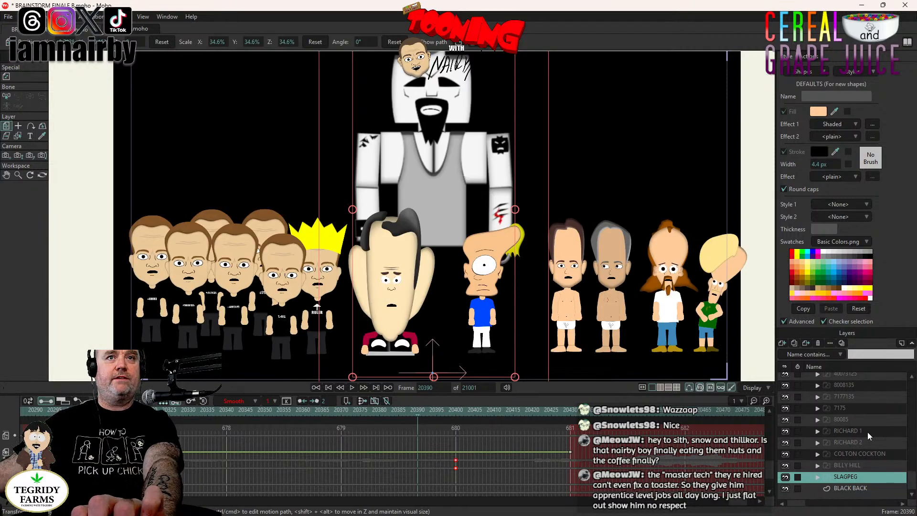
right_click(727, 269)
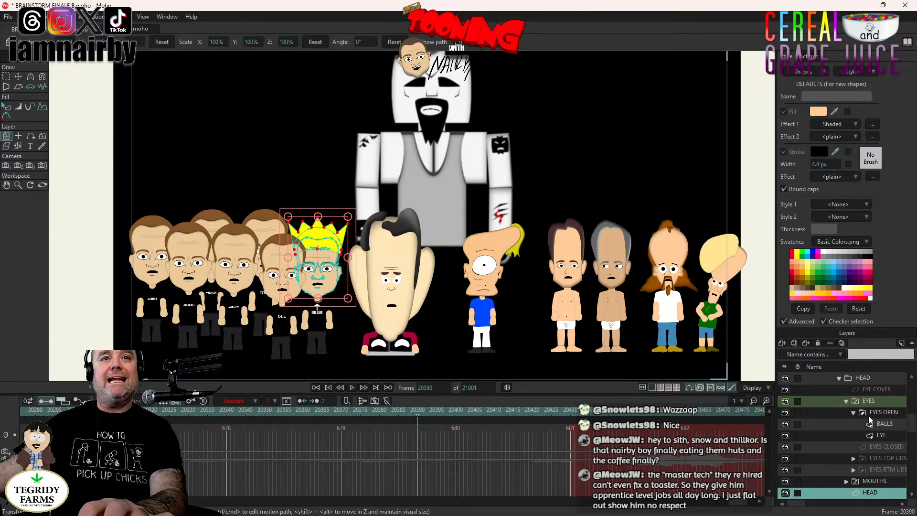
scroll(867, 419, up, 1)
scroll(868, 410, up, 2)
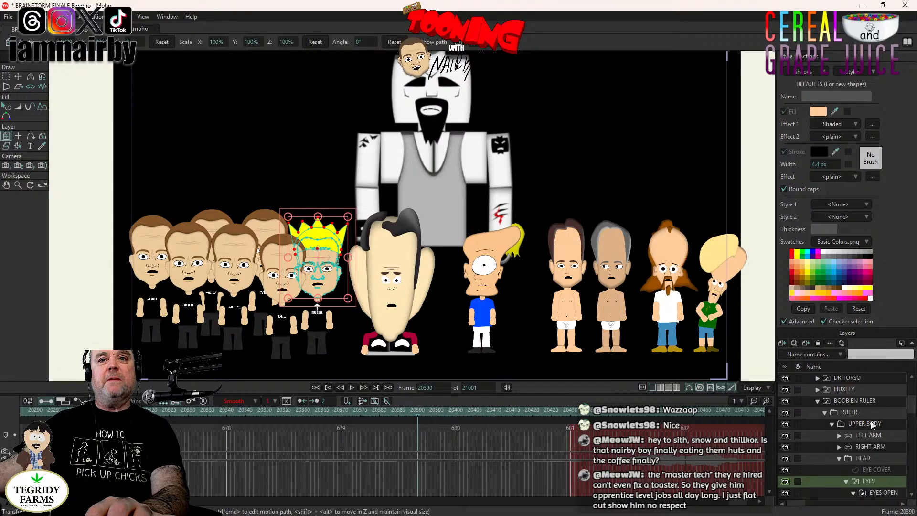
click(871, 424)
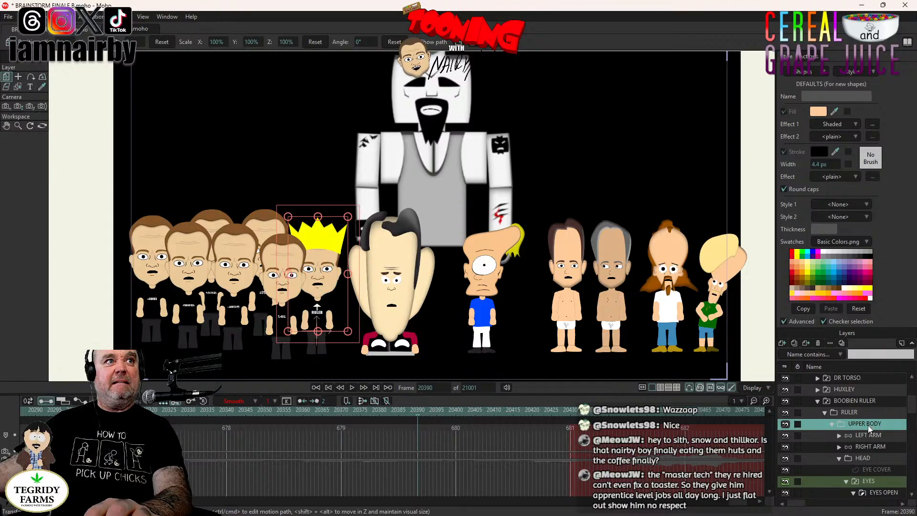
click(723, 268)
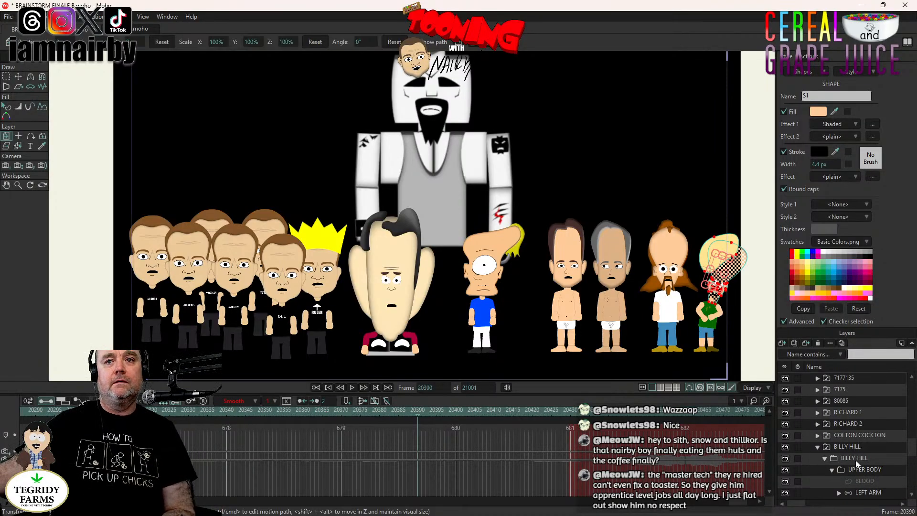
click(860, 468)
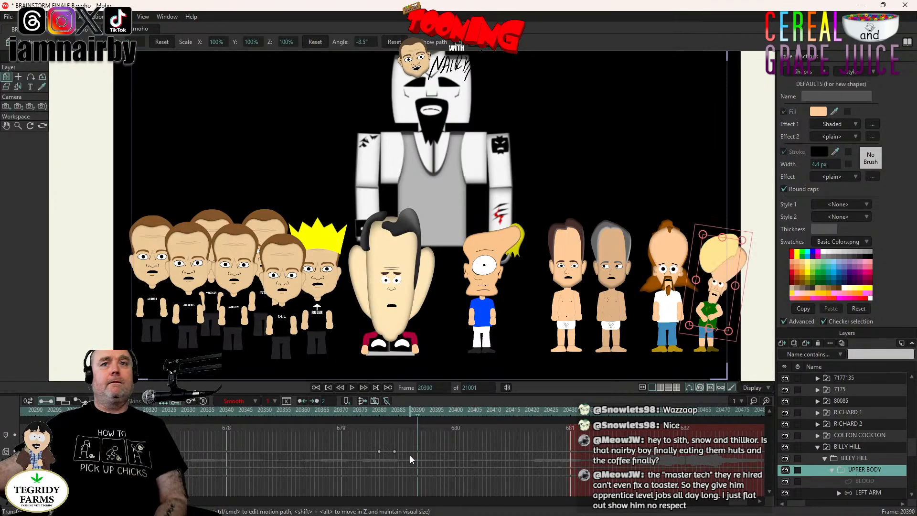
drag(376, 448, 387, 460)
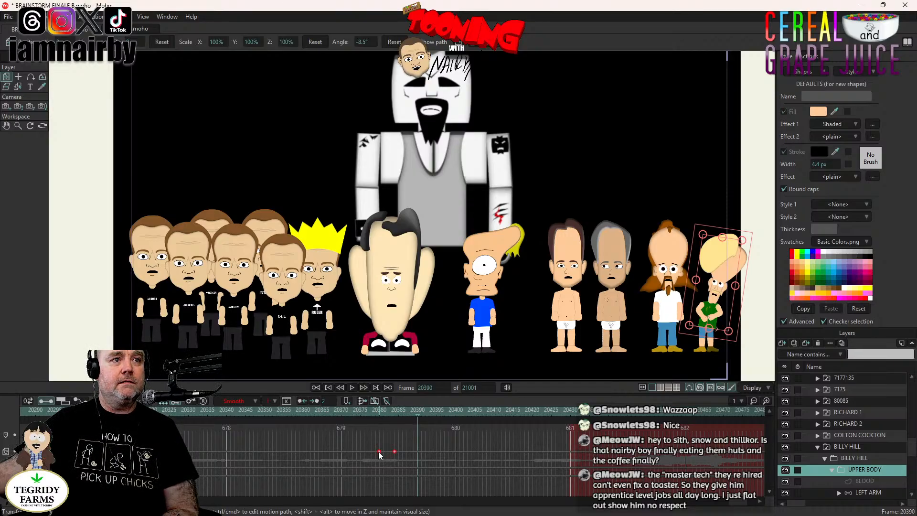
mouse_move(378, 451)
mouse_down()
mouse_move(517, 451)
mouse_move(532, 462)
mouse_up()
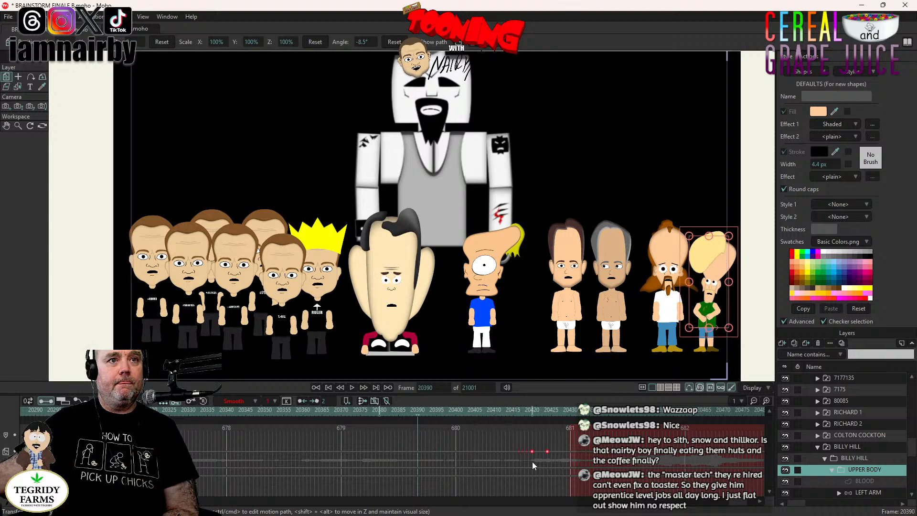
click(530, 411)
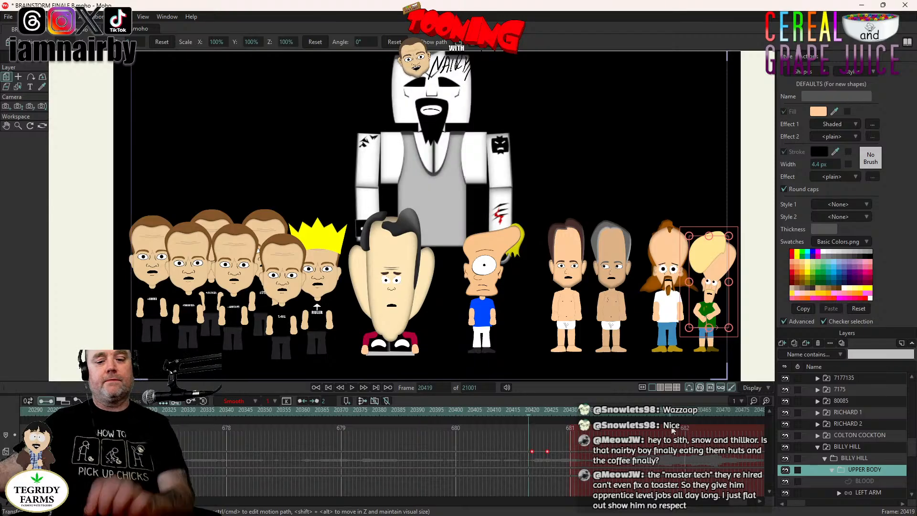
key(ctrl+Right)
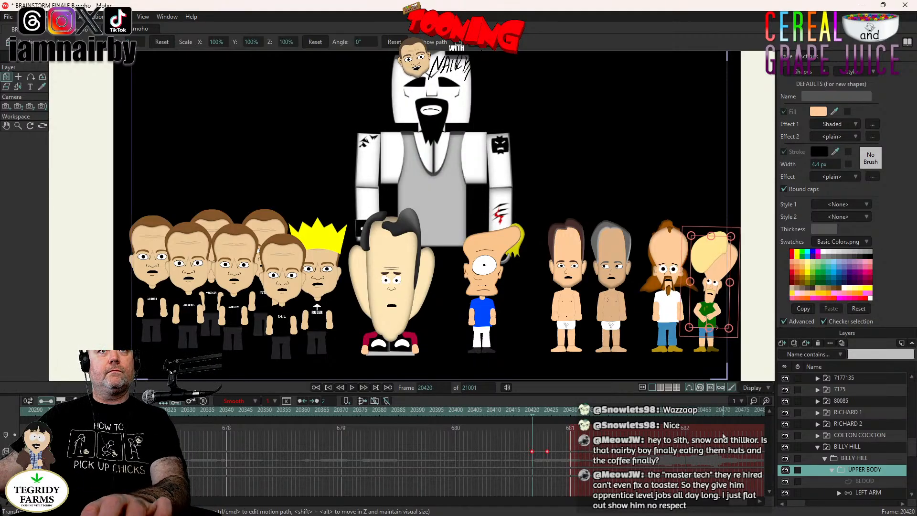
- Move BILLY HILL's HEAD keyframes from around frame 20380 to start at frame 20420
scroll(873, 456, down, 2)
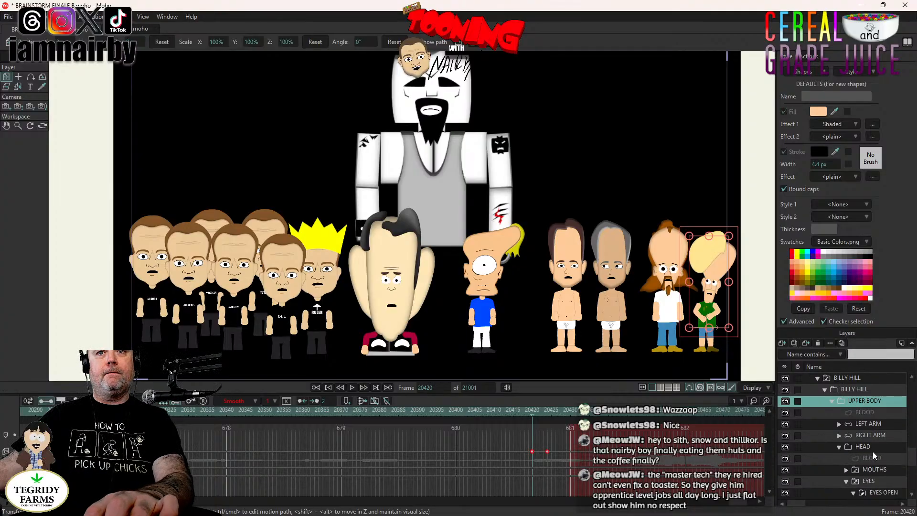
click(876, 447)
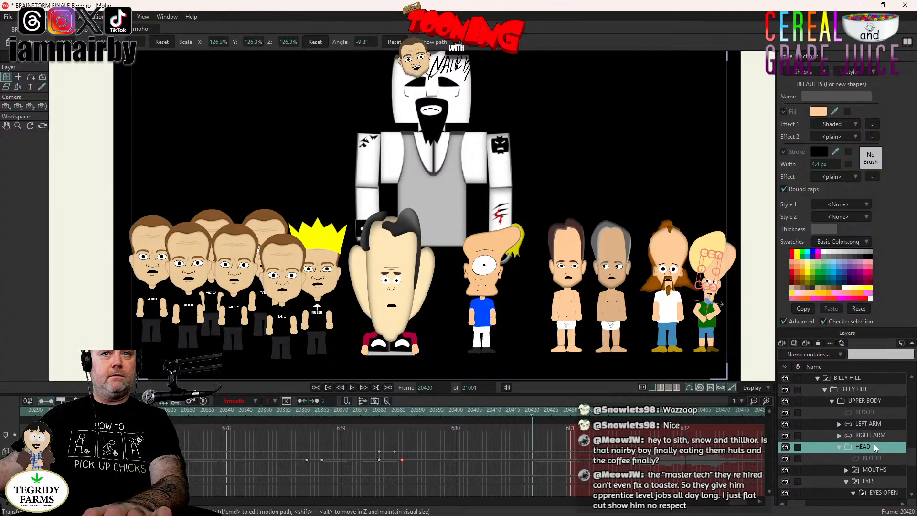
drag(367, 448, 535, 459)
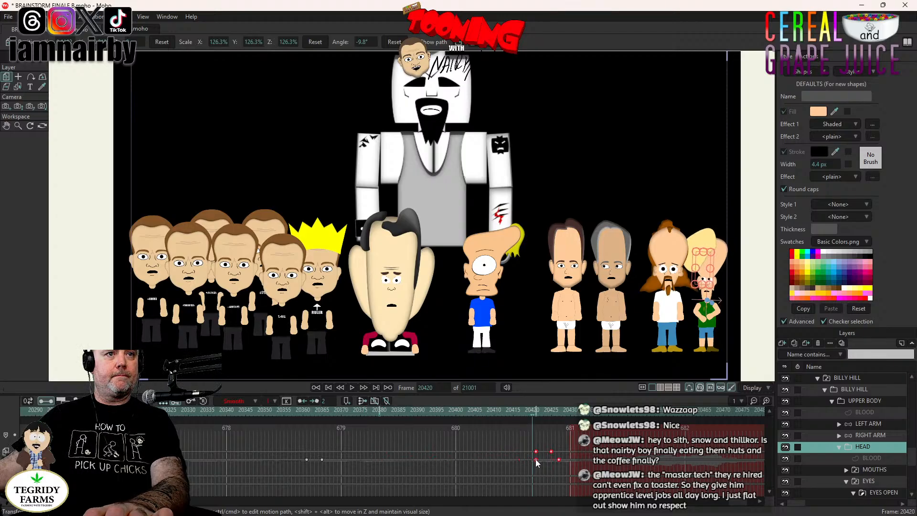
- Shift the keyframes of BILLY HILL's LEFT ARM and RIGHT ARM near frame 20380 to start at frame 20420
click(868, 424)
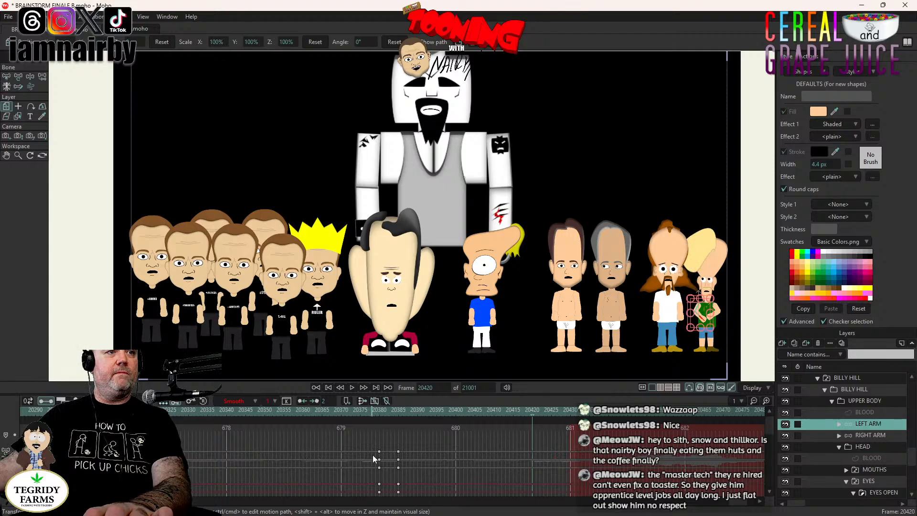
drag(371, 446, 414, 506)
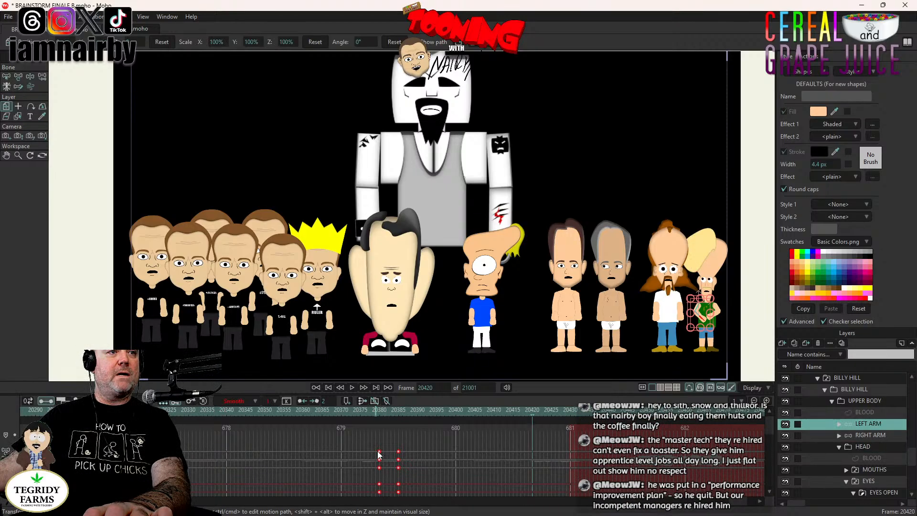
drag(377, 451, 410, 499)
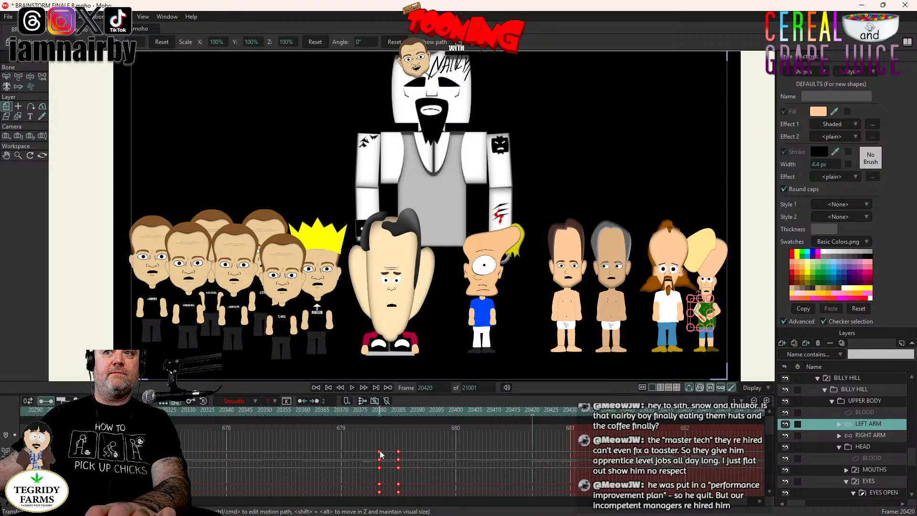
drag(381, 455, 536, 458)
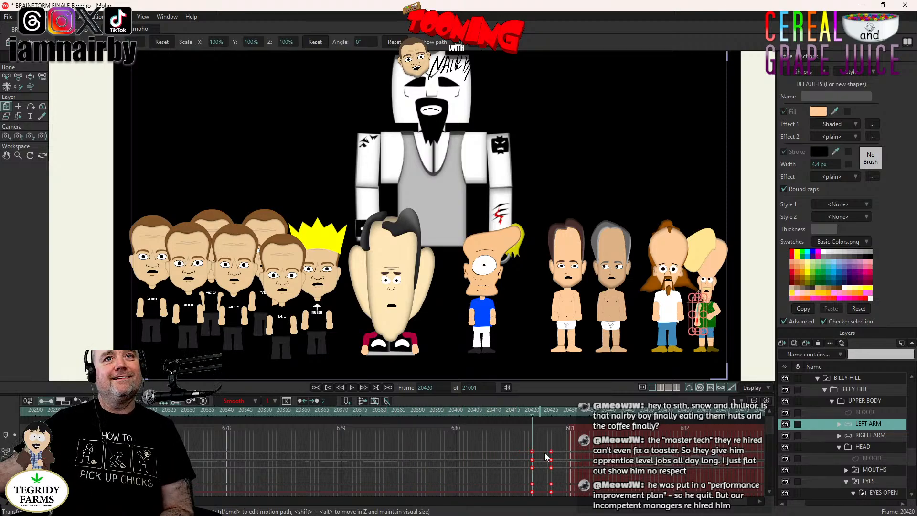
click(866, 436)
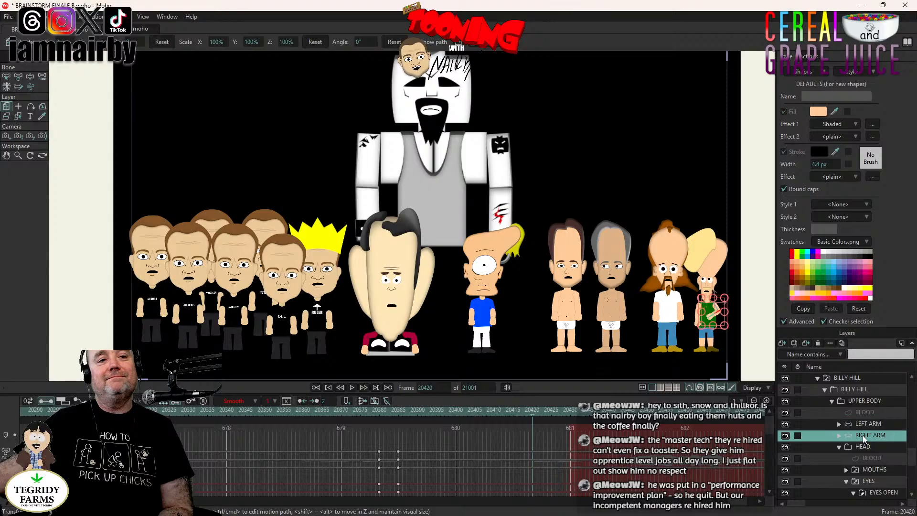
drag(411, 445, 366, 504)
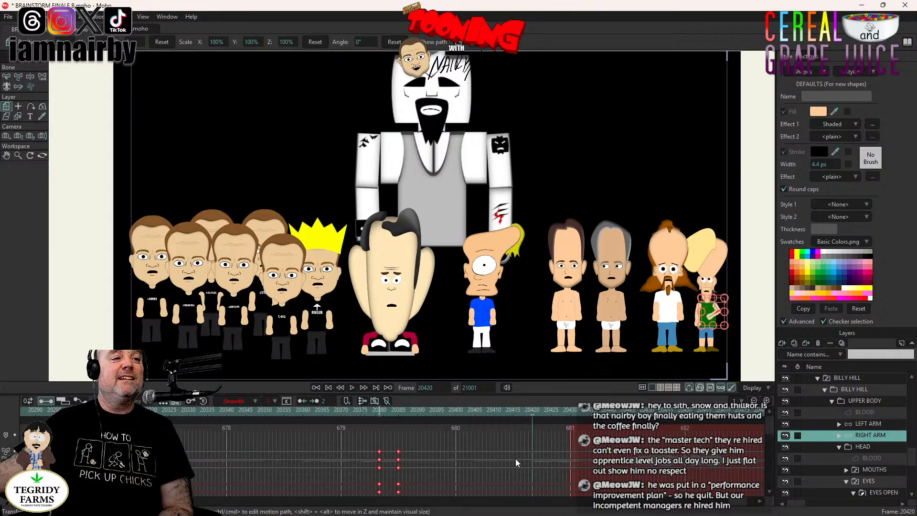
drag(515, 459, 532, 460)
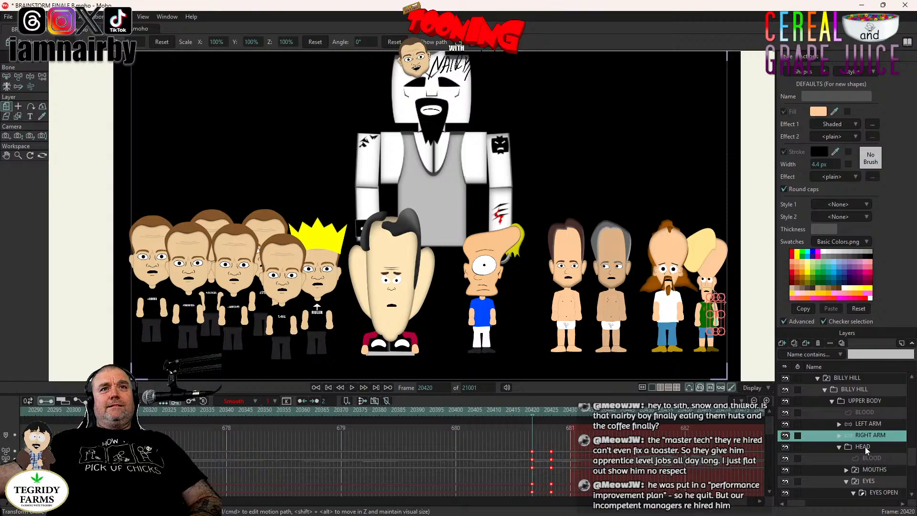
- Move the eyes closed blink in BILLY HILL's EYES layer to about frame 20421, in step with the head motion
click(870, 481)
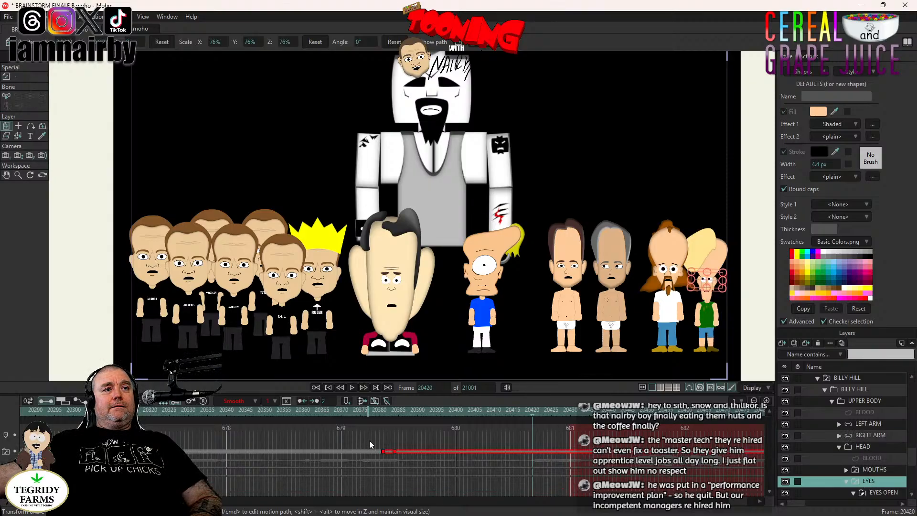
click(362, 411)
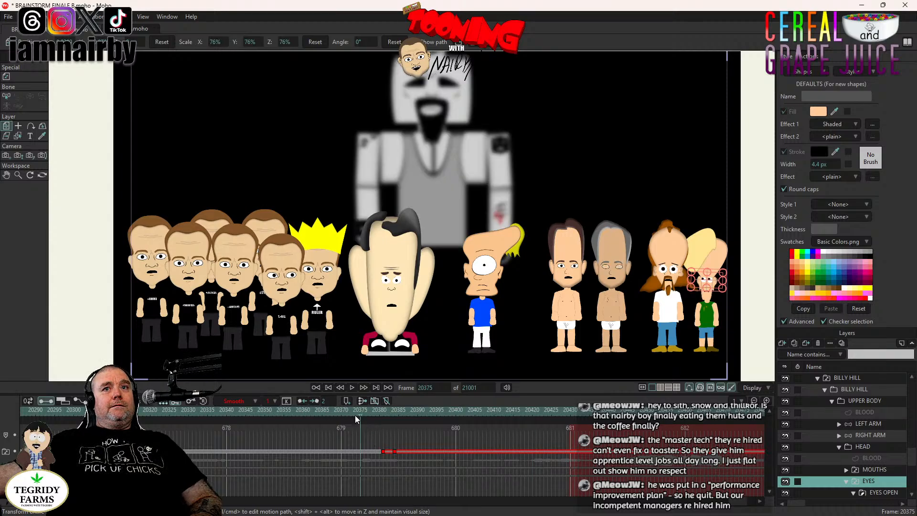
scroll(876, 485, down, 2)
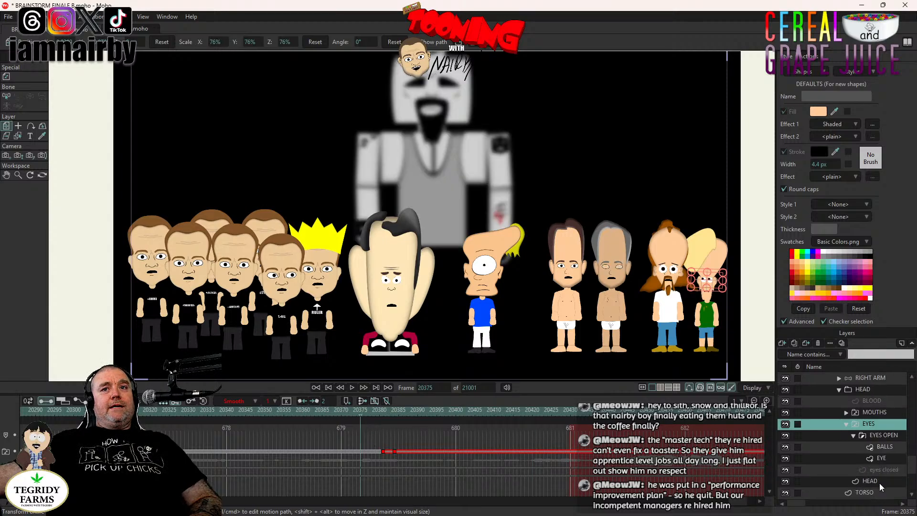
click(881, 450)
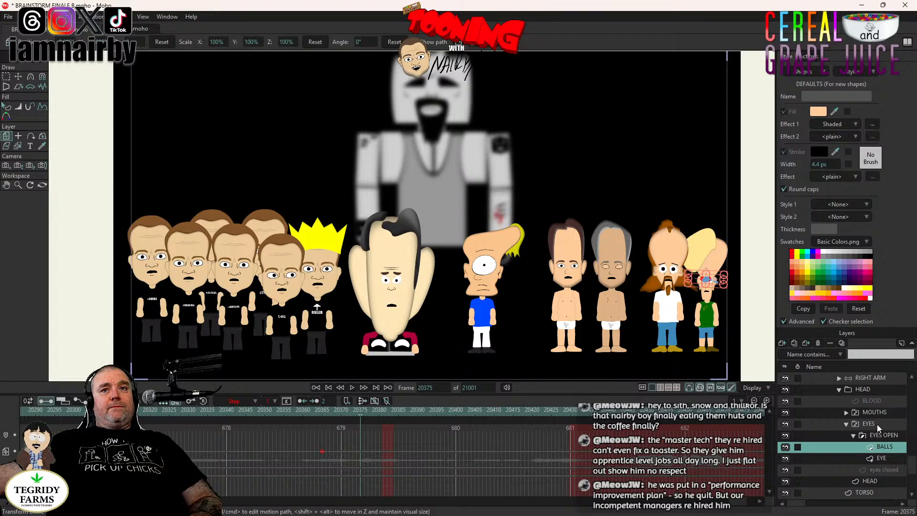
click(875, 391)
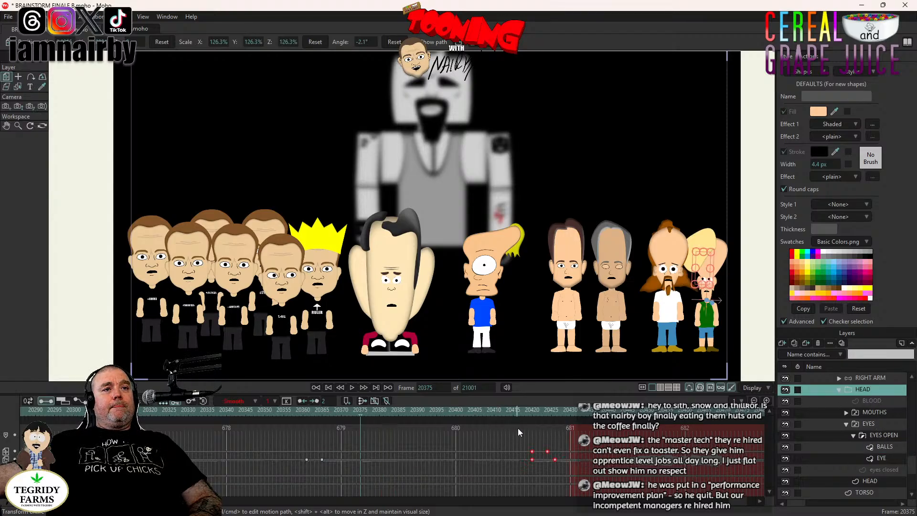
click(532, 411)
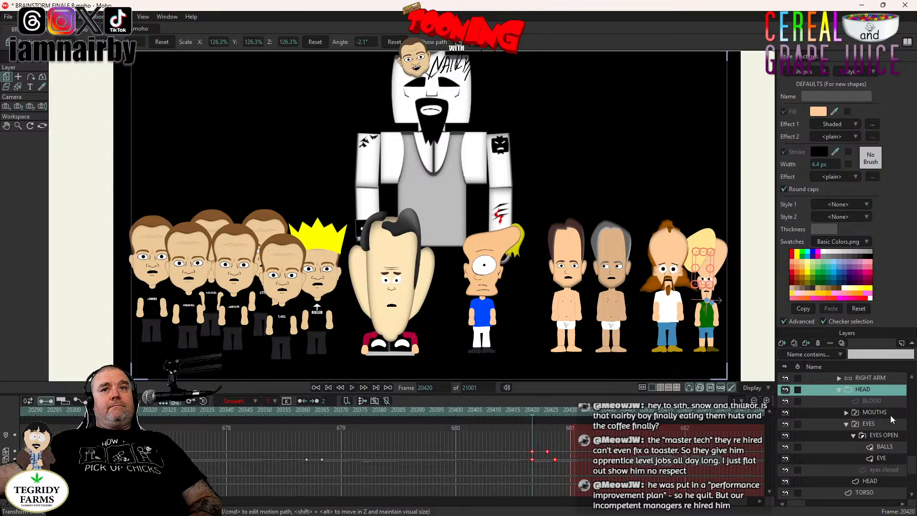
click(880, 426)
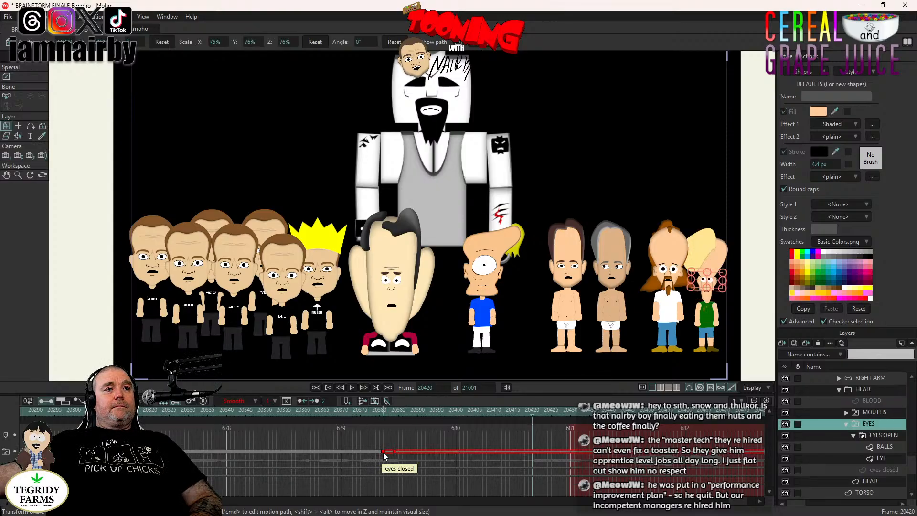
drag(384, 452, 537, 457)
- Move the BALLS keyframe near frame 20365 to about frame 20422, within BILLY HILL's blink
click(883, 447)
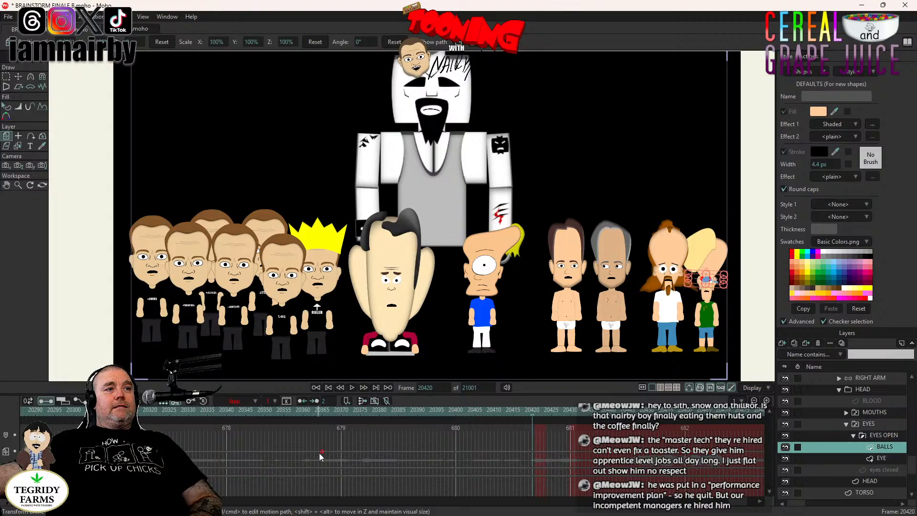
drag(322, 451, 372, 451)
drag(512, 465, 541, 472)
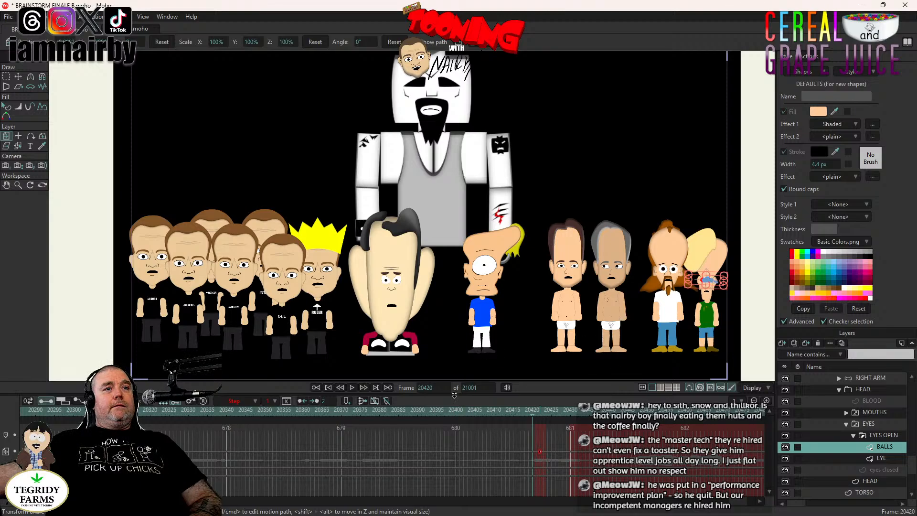
- Play back frames 20301 to 20383 to review the motion around BILLY HILL, and return to frame 20363
click(406, 410)
scroll(591, 325, up, 3)
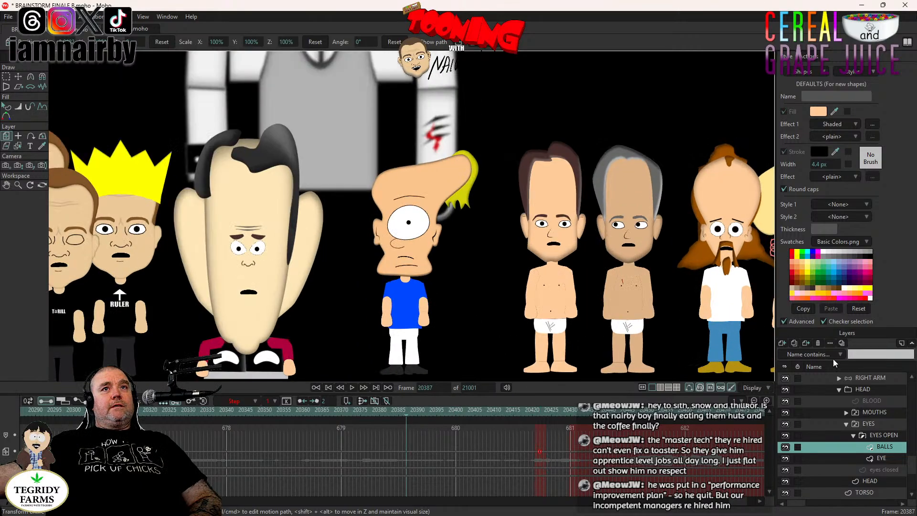
click(869, 390)
drag(590, 287, 382, 300)
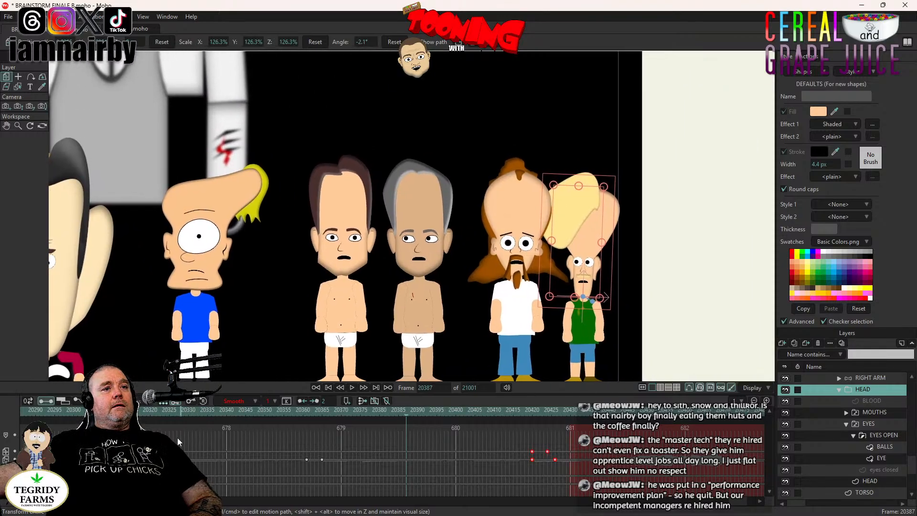
click(81, 415)
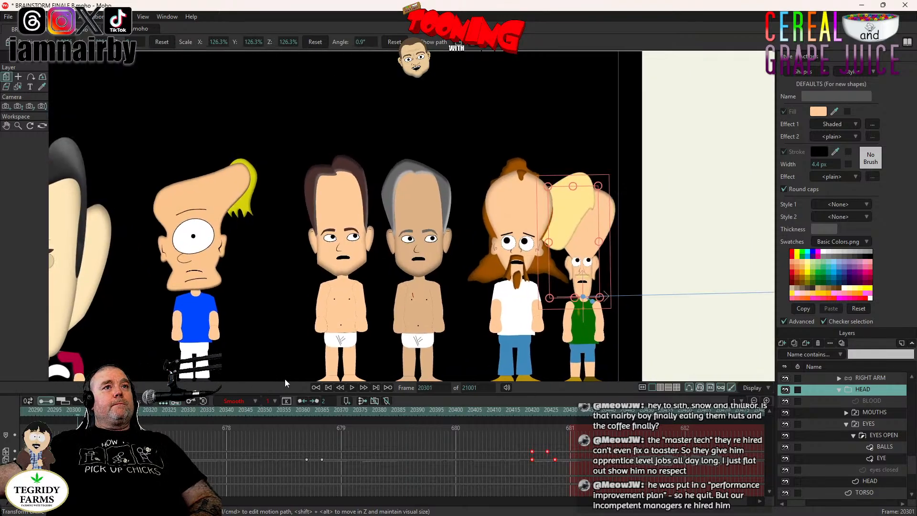
click(352, 387)
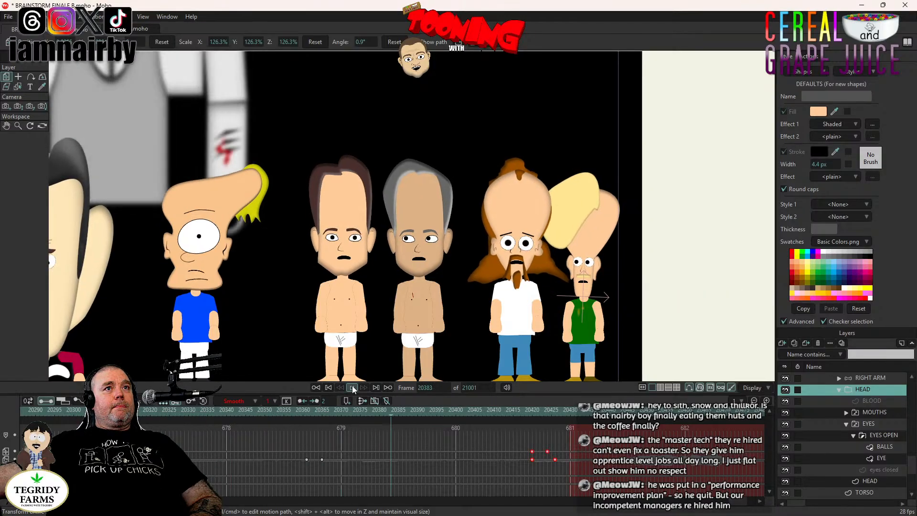
key(space)
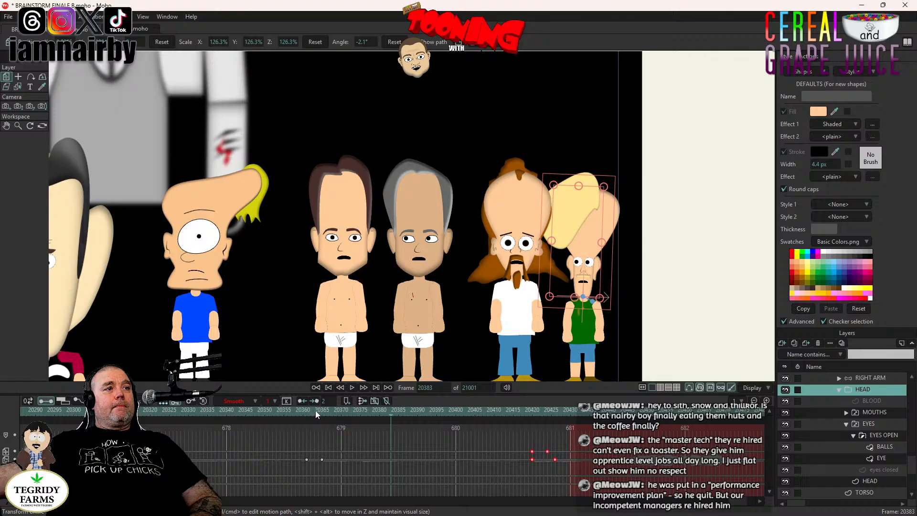
click(315, 411)
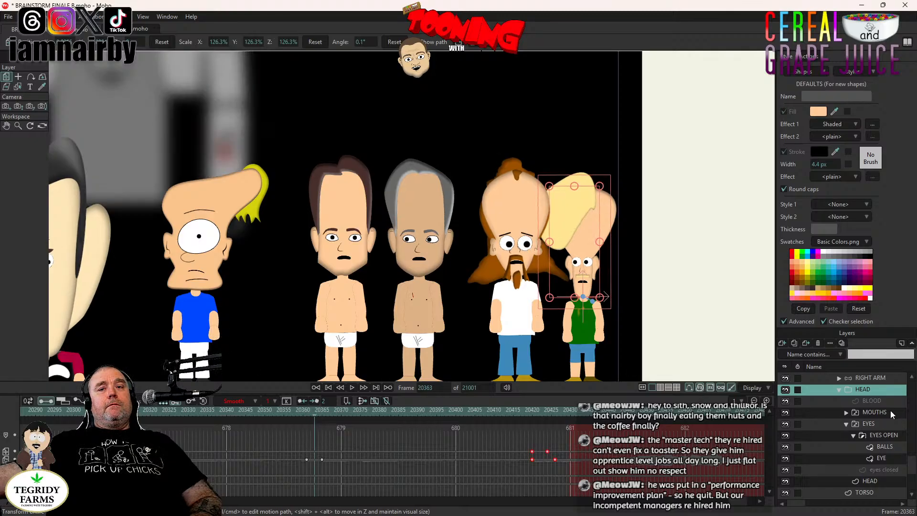
- Shift BILLY HILL's pupils slightly to the right in the BALLS layer at frame 20363 and set that keyframe to Step interpolation
click(885, 447)
scroll(513, 290, up, 4)
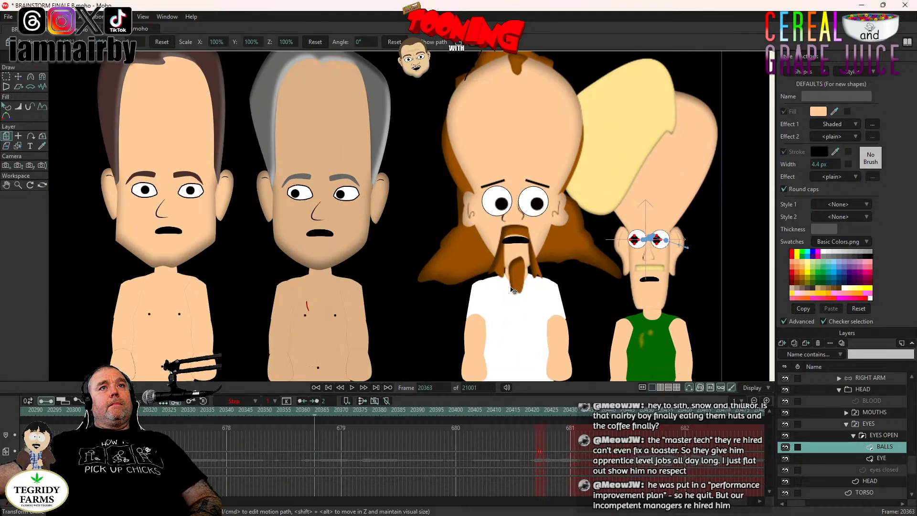
drag(512, 290, 520, 290)
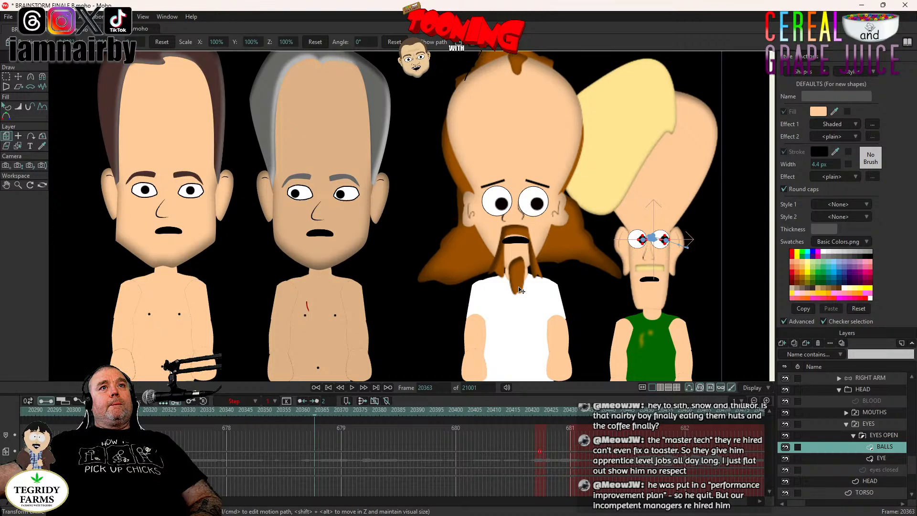
right_click(314, 453)
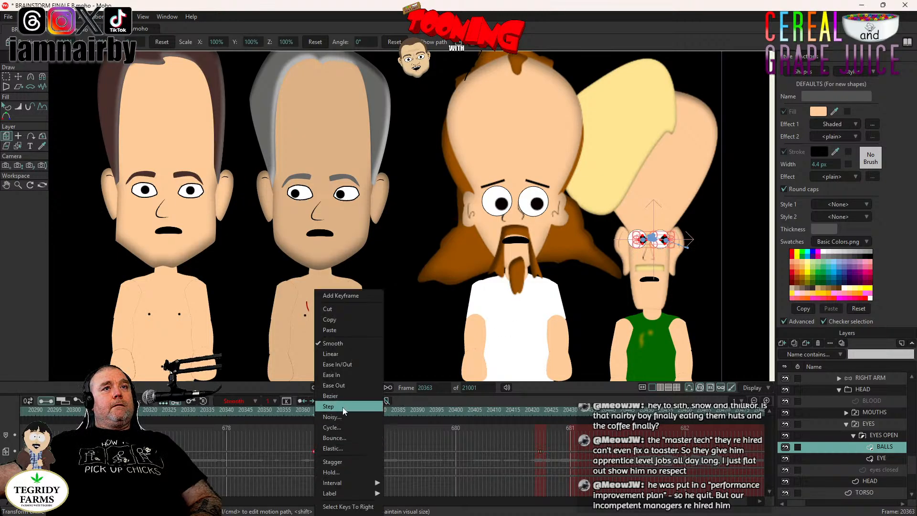
click(342, 407)
scroll(456, 297, down, 3)
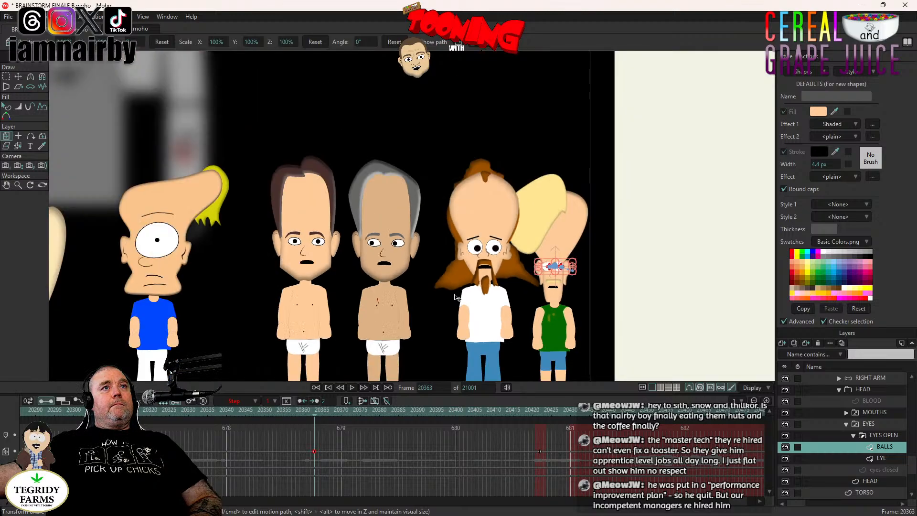
- Play back the scene from frame 20363 to about 20427 to check BILLY HILL's eye movement, then scrub back through the frames
click(870, 424)
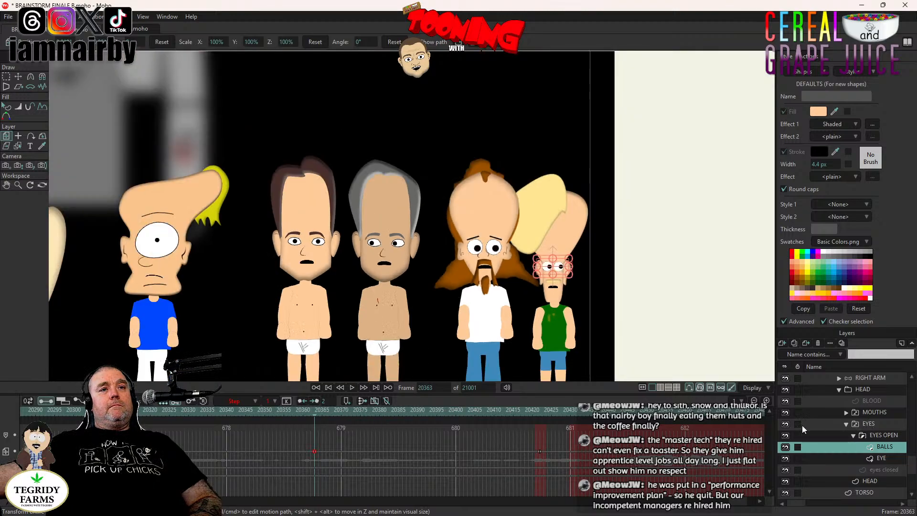
click(352, 388)
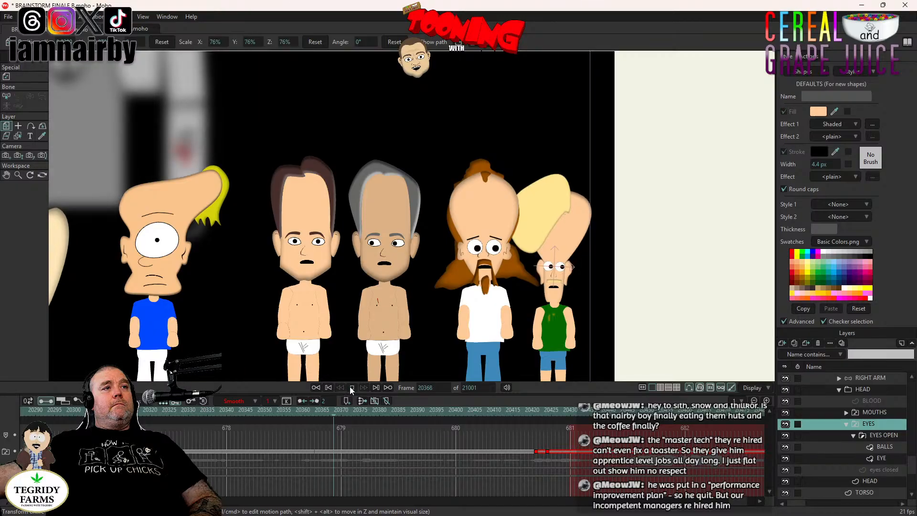
click(248, 412)
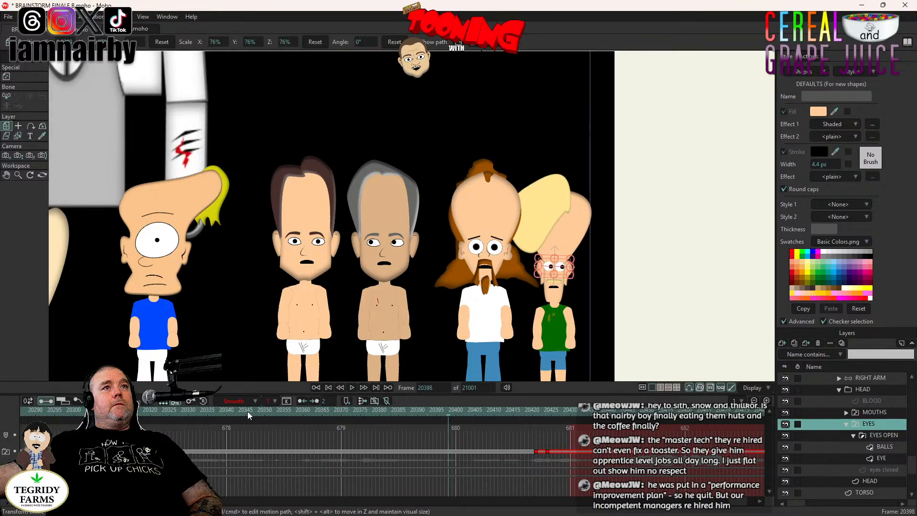
click(354, 386)
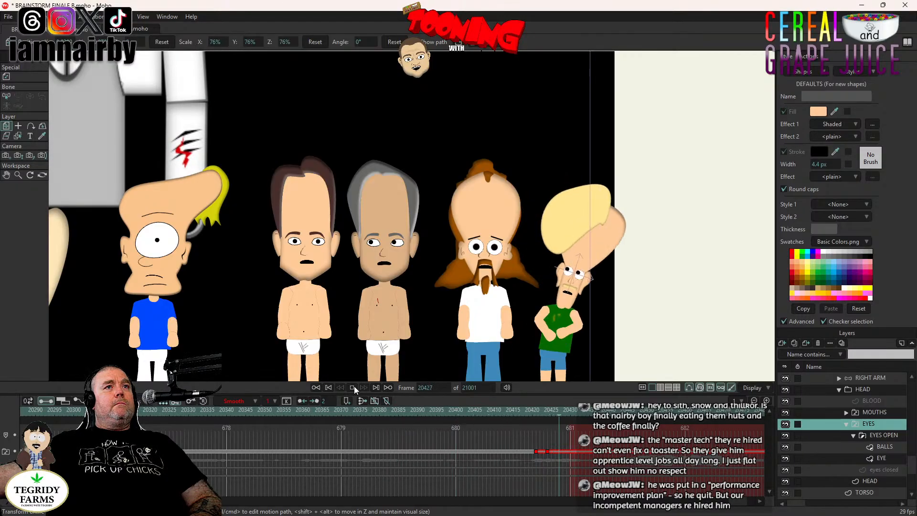
click(447, 409)
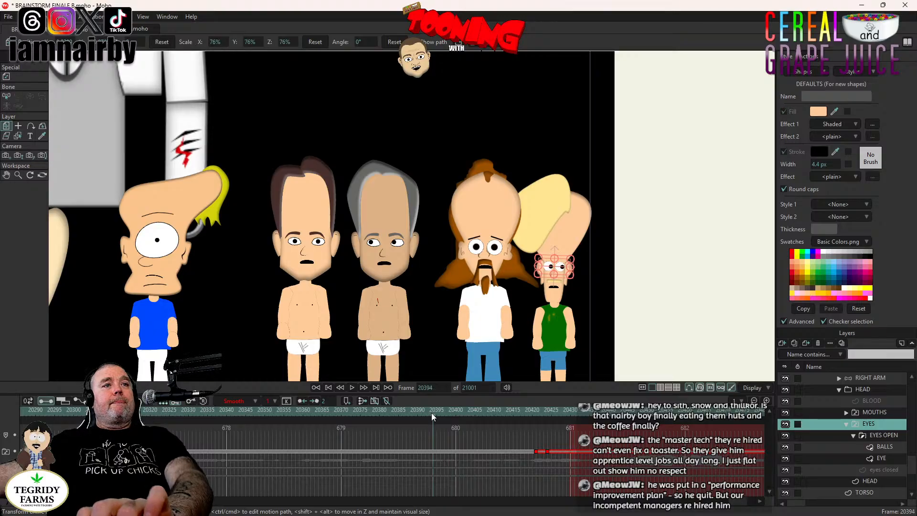
click(415, 411)
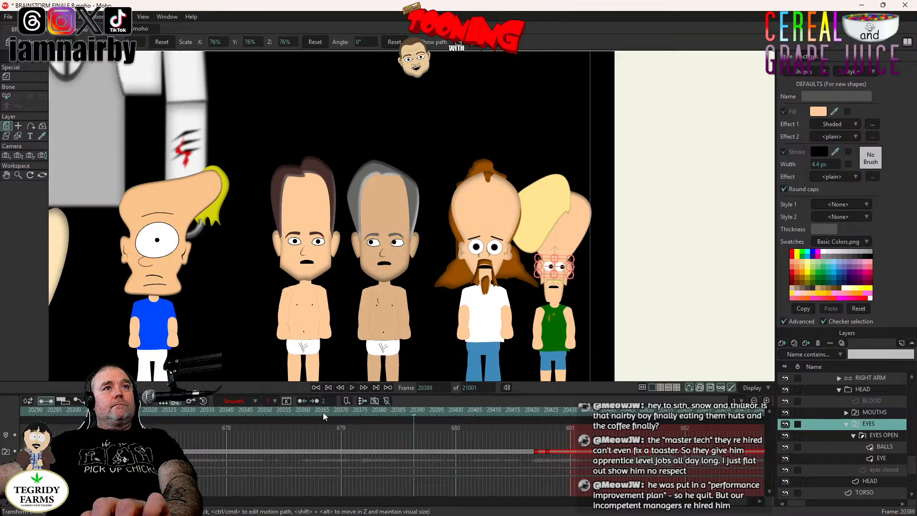
- Keyframe BILLY HILL's HEAD in its current pose at frame 20398 and tilt it slightly clockwise at frame 20402
click(875, 389)
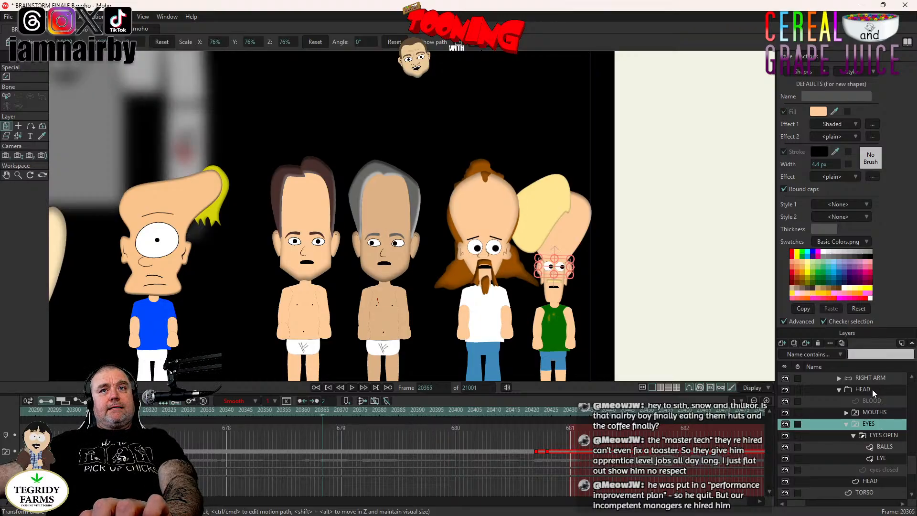
key(alt+Left)
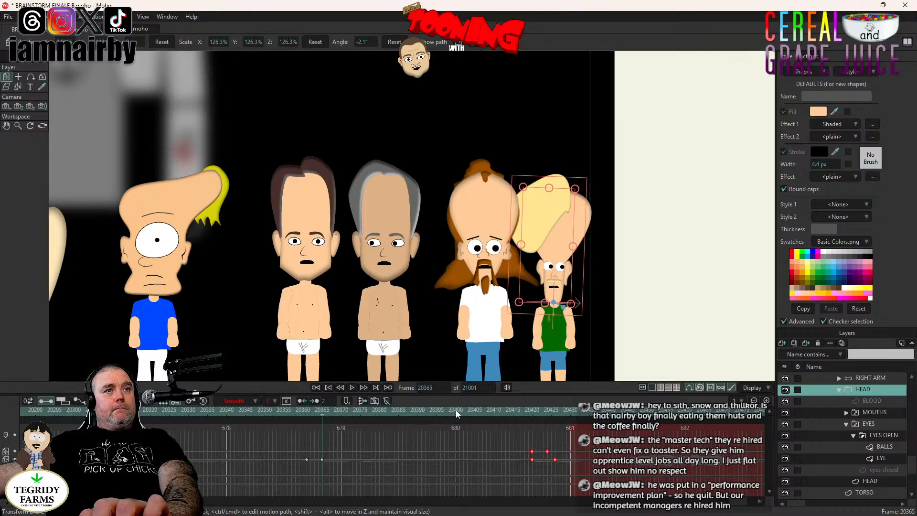
click(439, 411)
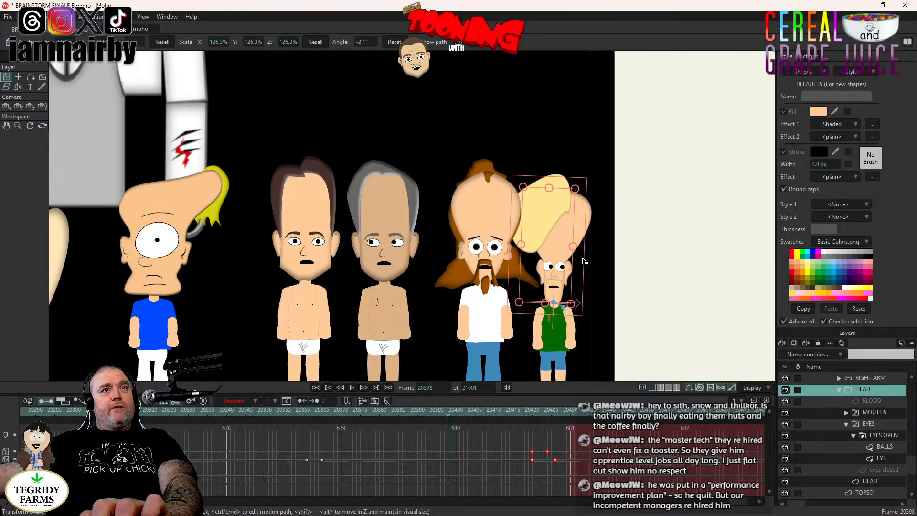
click(580, 273)
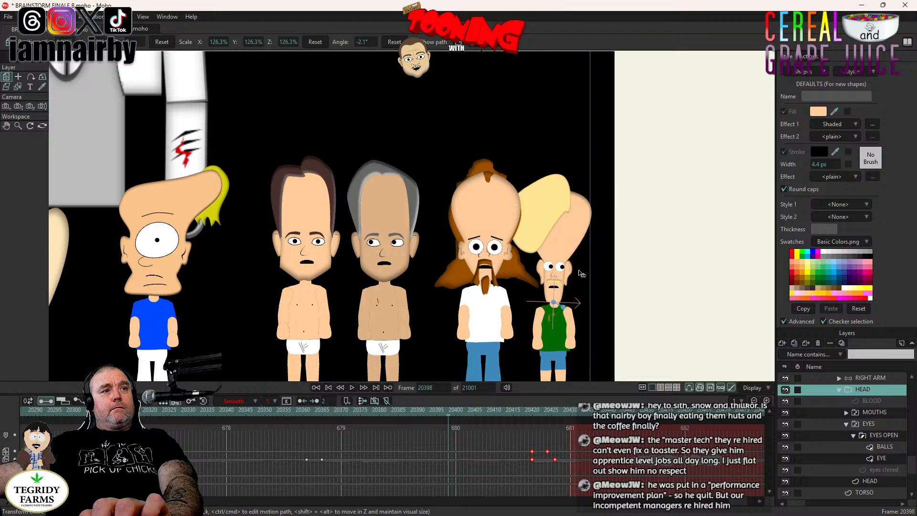
click(581, 273)
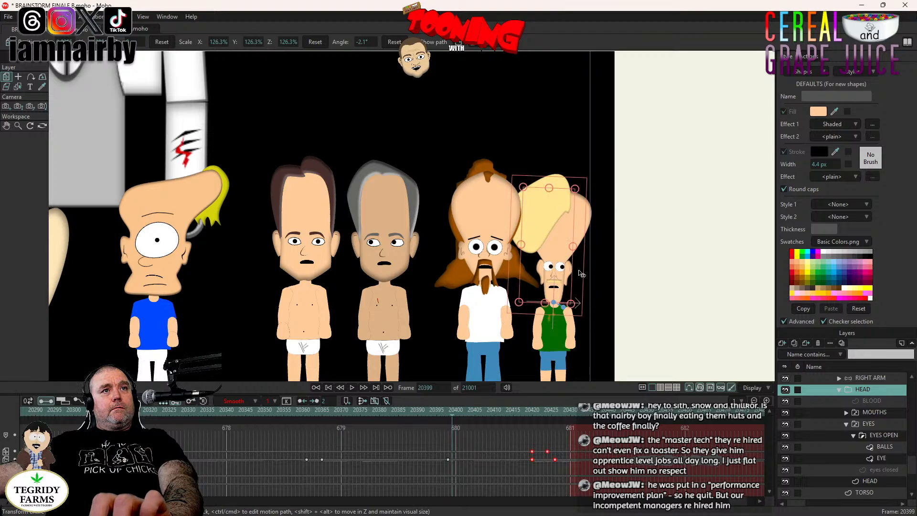
key(ctrl+Right)
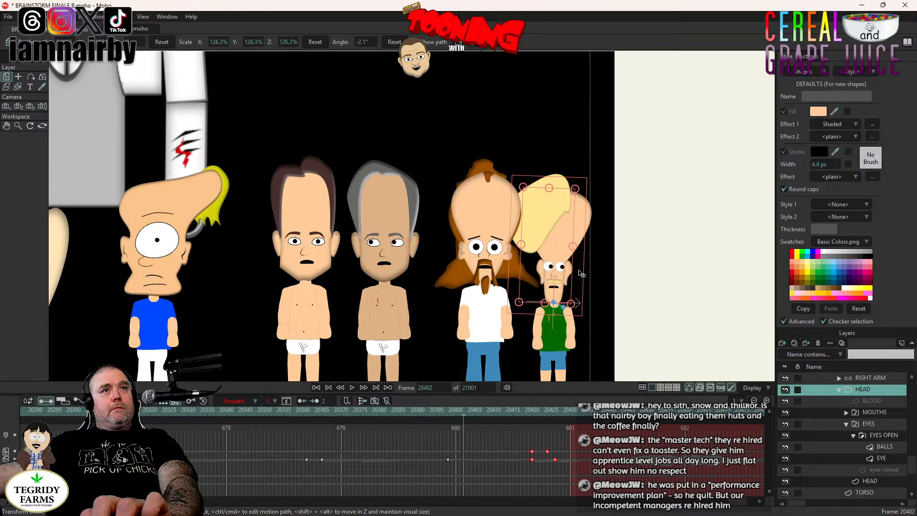
drag(581, 273, 581, 276)
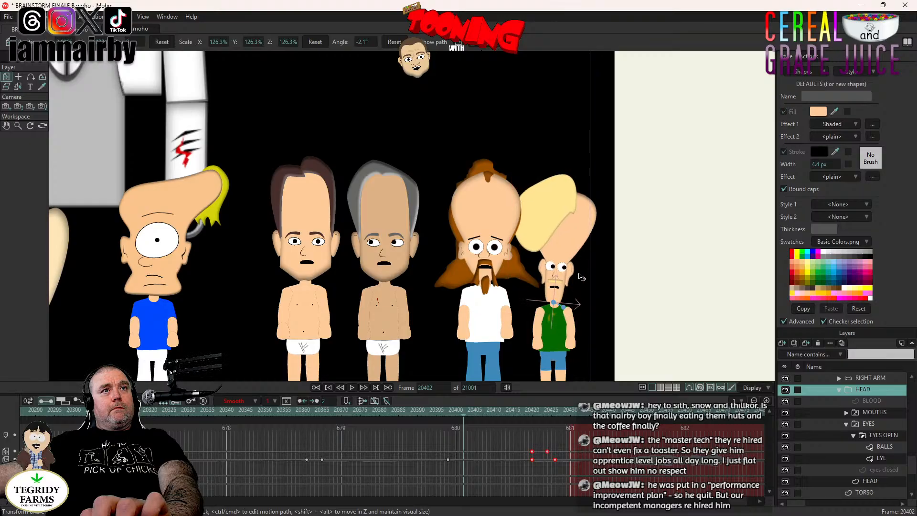
- Move BILLY HILL's pupils up and to the left in the BALLS layer at frame 20402
click(883, 446)
scroll(539, 338, up, 3)
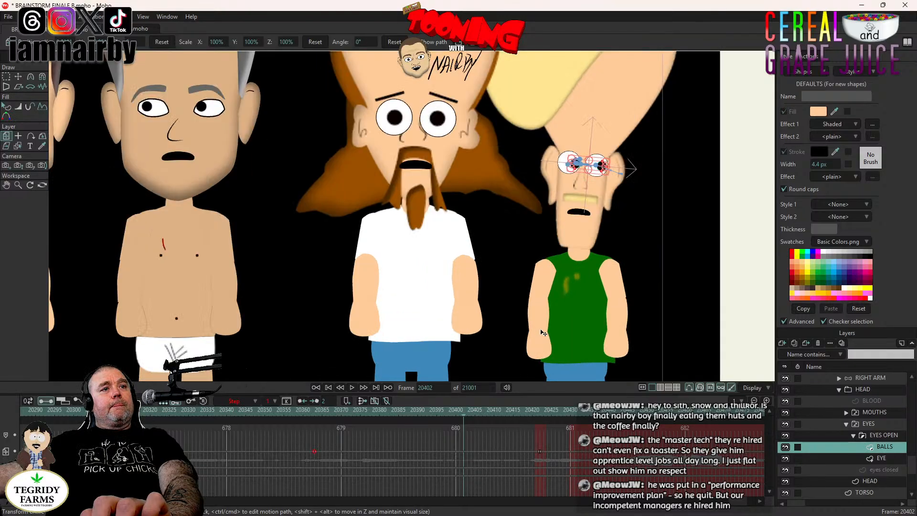
drag(535, 260, 433, 329)
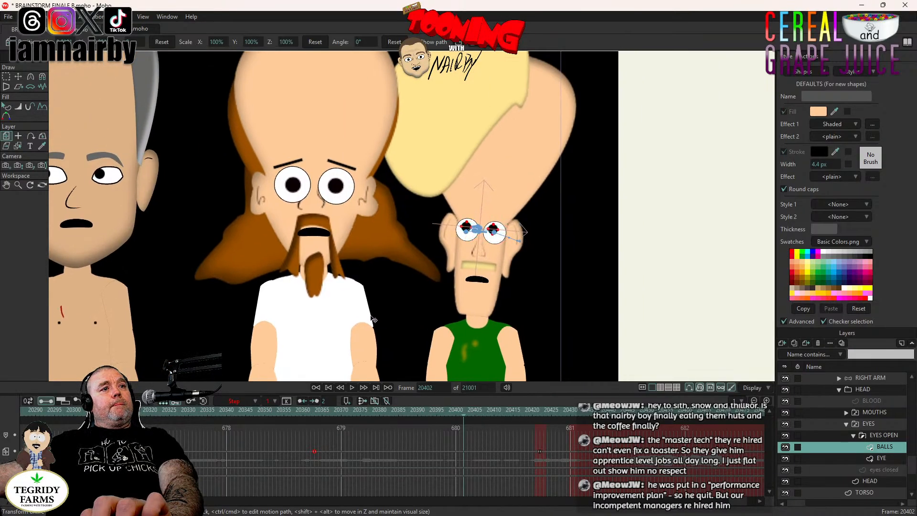
key(ctrl+a)
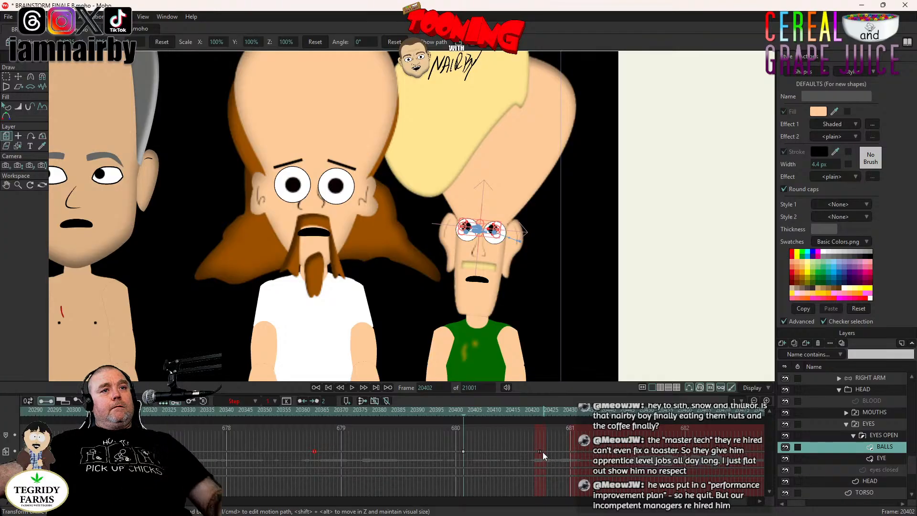
key(ctrl+c)
key(ctrl+v)
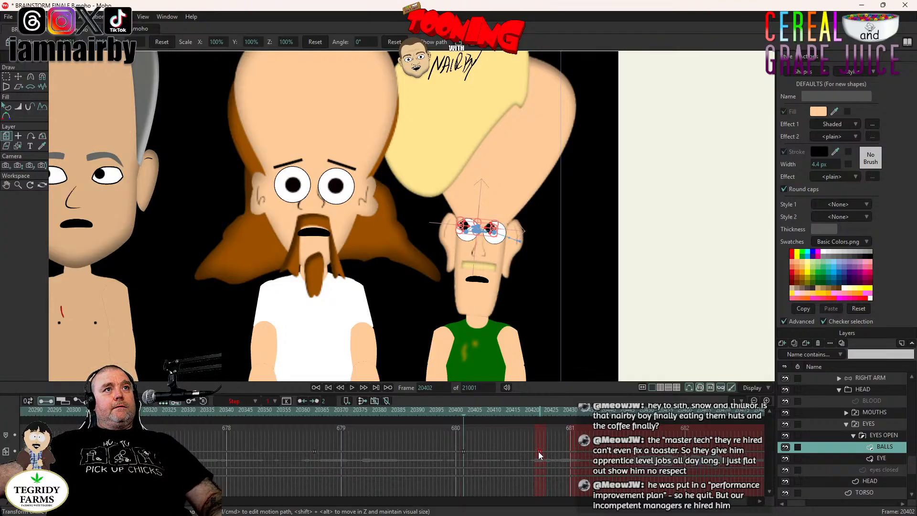
- Play back the animation from frame 20362 to about 20409 to review BILLY HILL's new head tilt and eye movement
scroll(504, 325, down, 3)
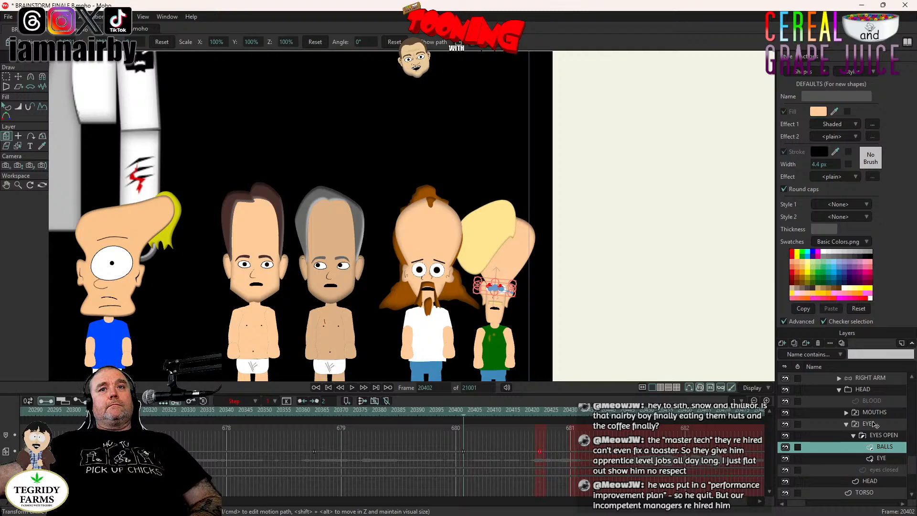
click(869, 393)
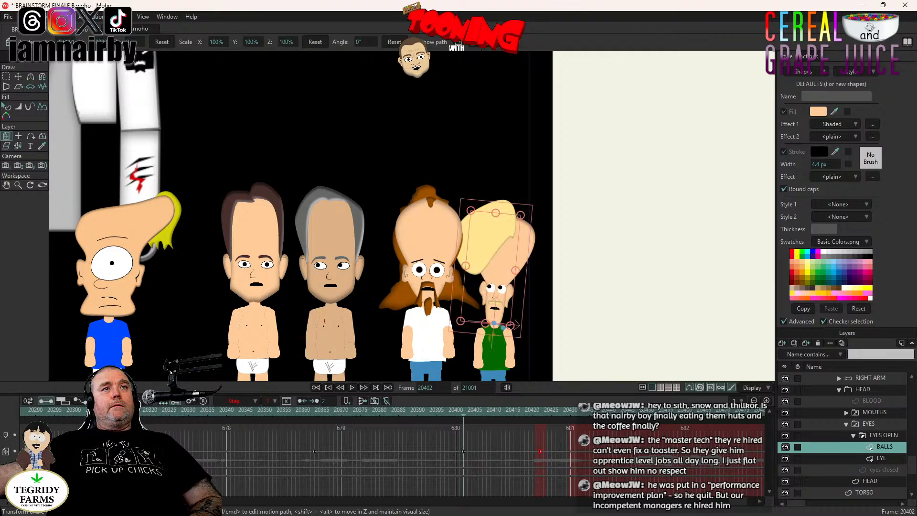
click(312, 411)
drag(333, 259, 393, 253)
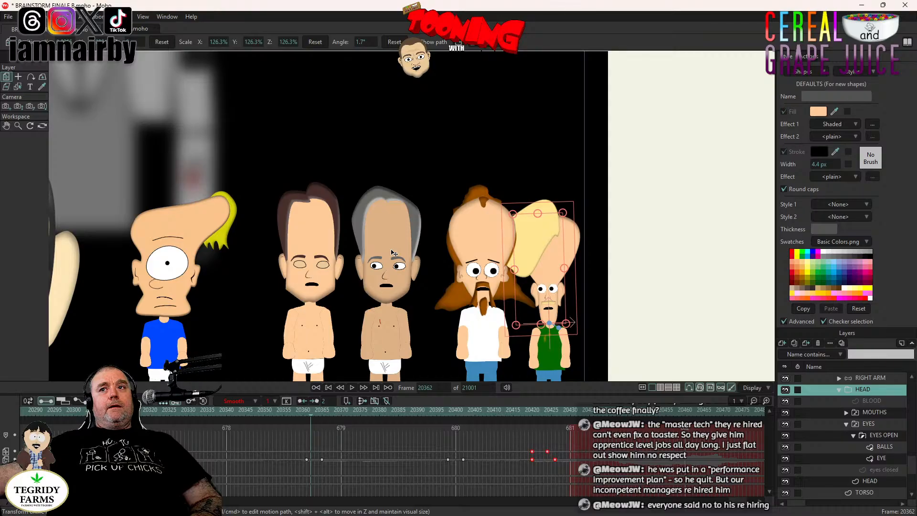
scroll(393, 253, down, 2)
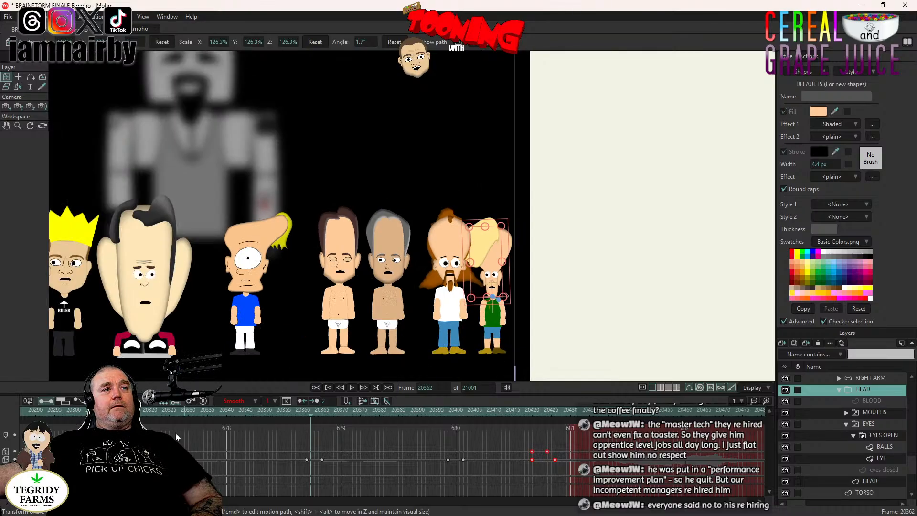
click(352, 387)
click(352, 388)
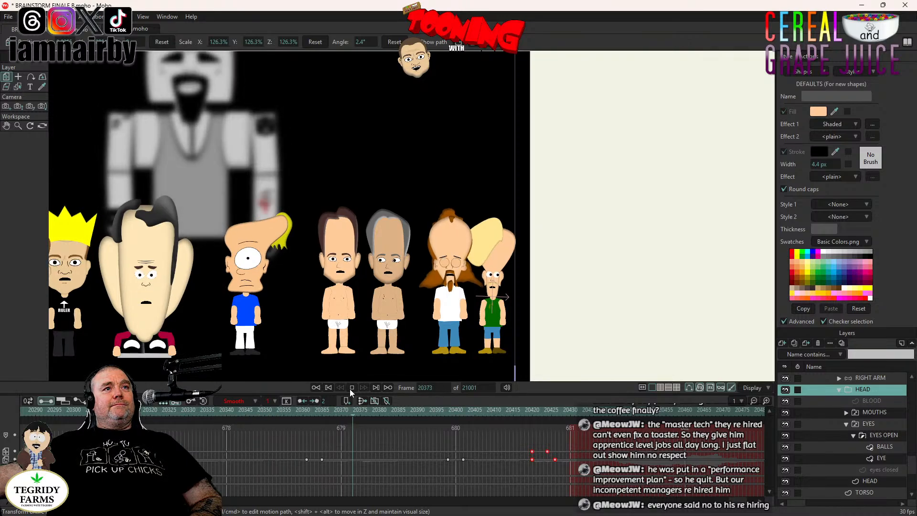
click(350, 388)
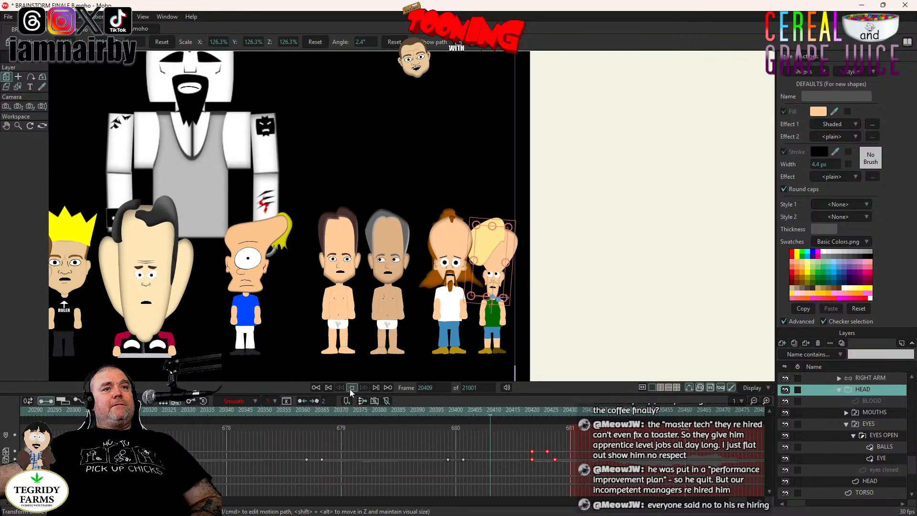
- Copy BILLY HILL's HEAD keyframe at frame 20402 and paste it at frame 20420 to hold the tilt
click(500, 454)
click(463, 459)
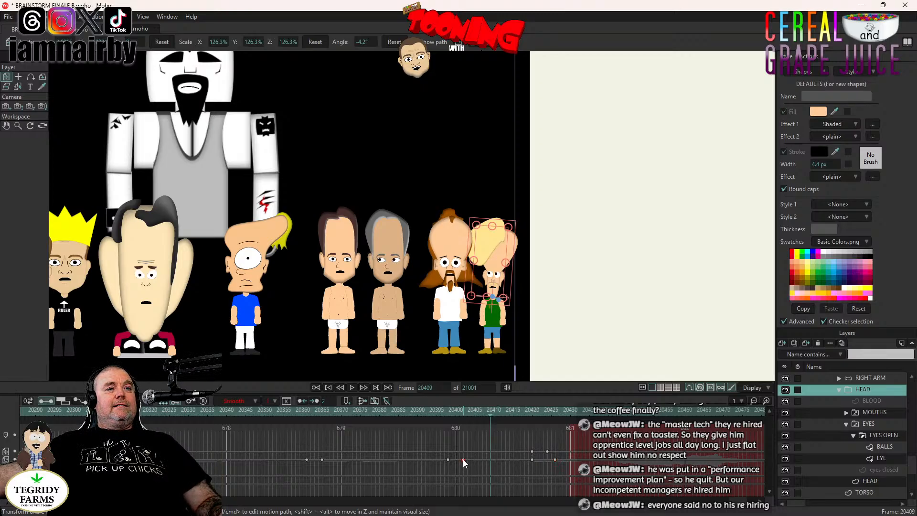
click(531, 408)
key(ctrl+v)
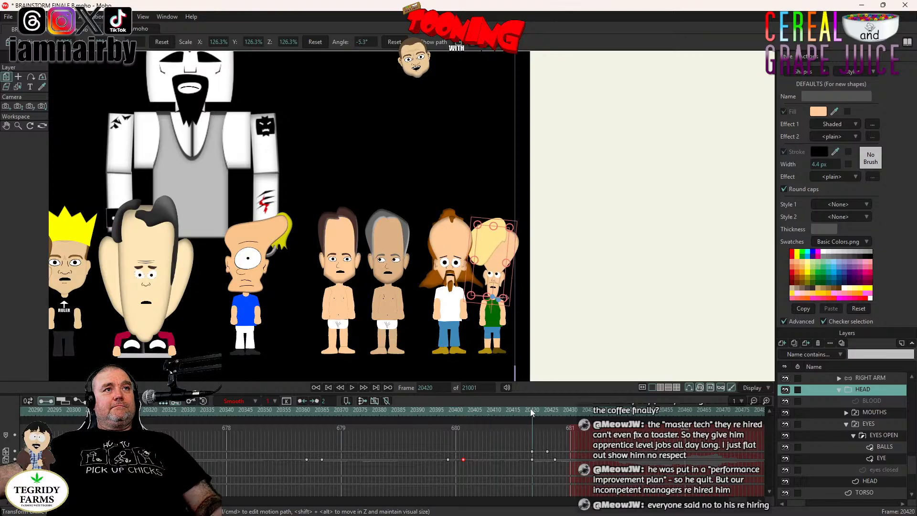
- Play back frames 20348 to 20438 through the cut to black, and return to frame 20320 with the whole scene in view
click(259, 411)
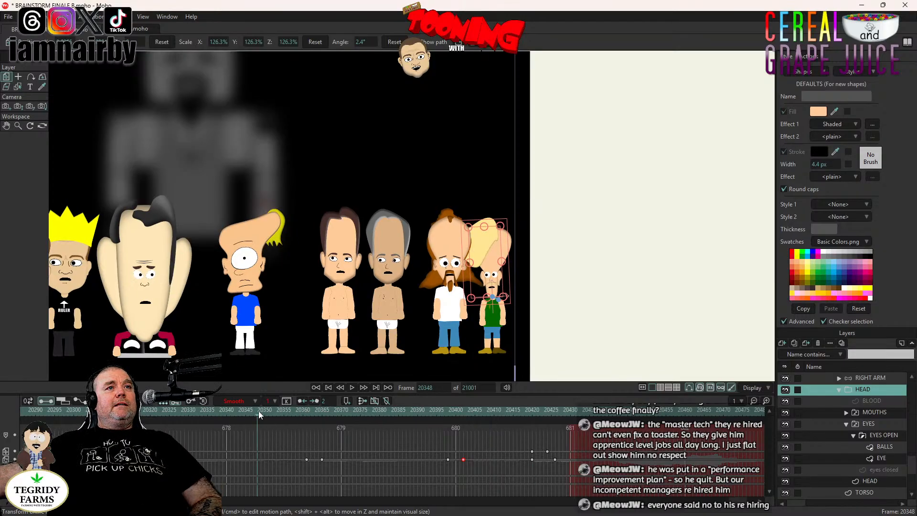
click(352, 388)
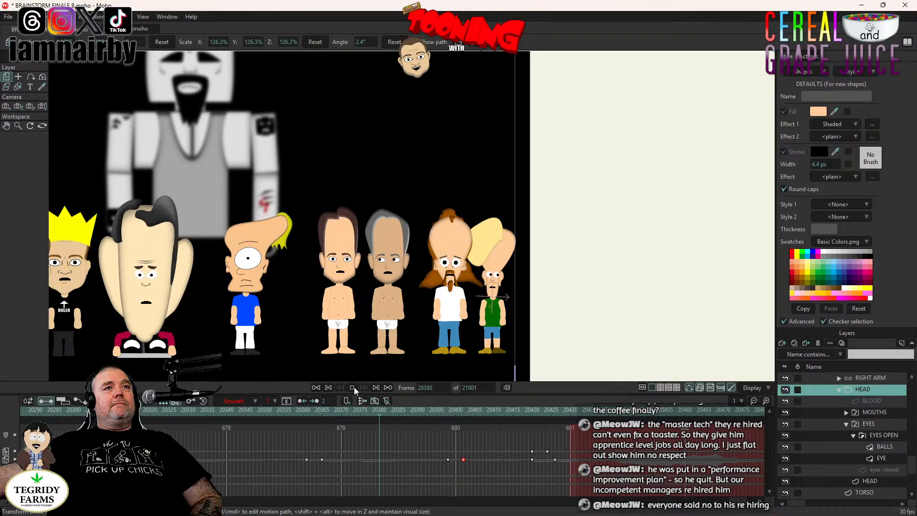
click(352, 387)
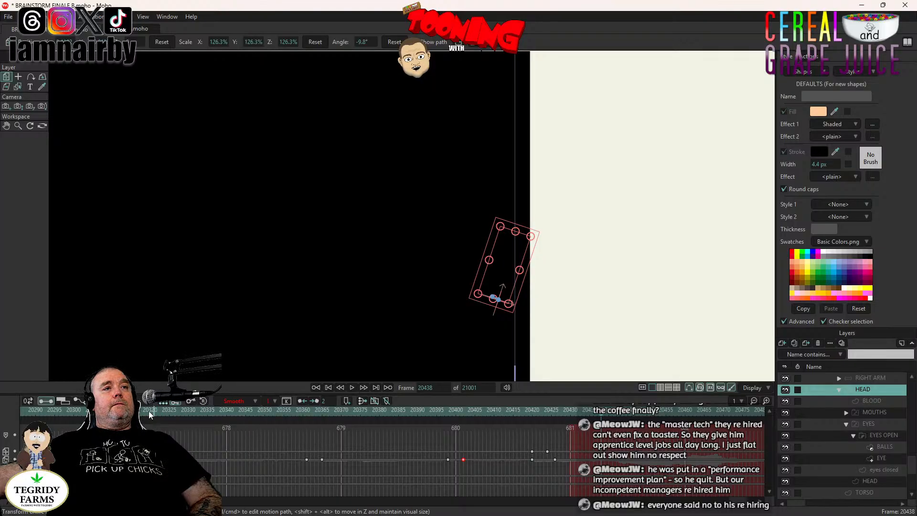
key(space)
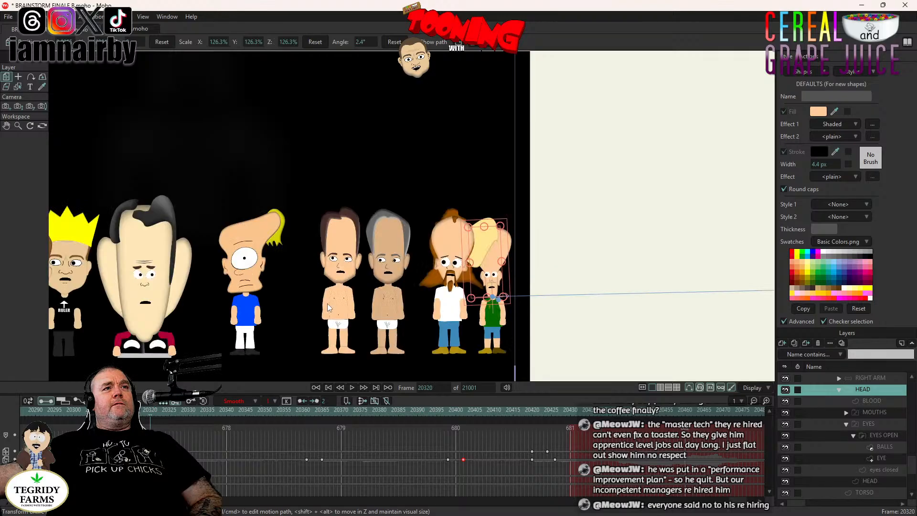
scroll(327, 303, down, 4)
drag(328, 303, 511, 313)
scroll(514, 316, up, 2)
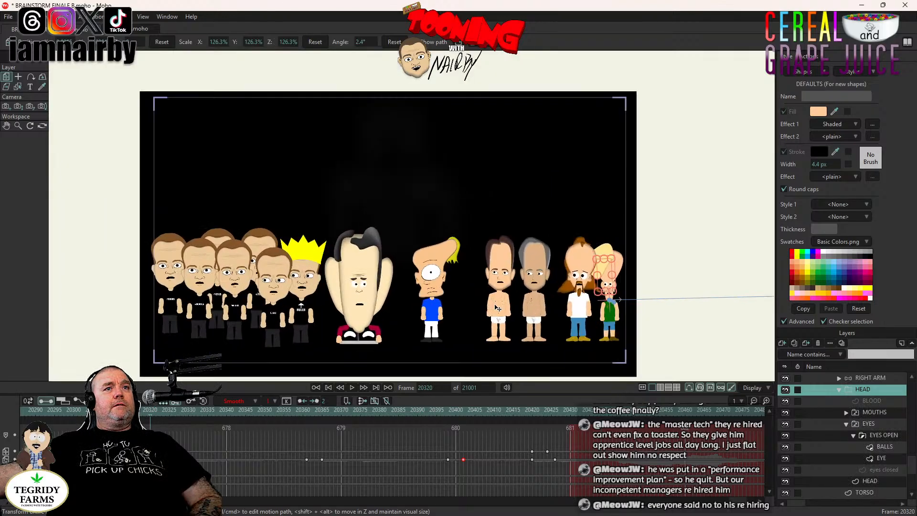
scroll(497, 309, up, 2)
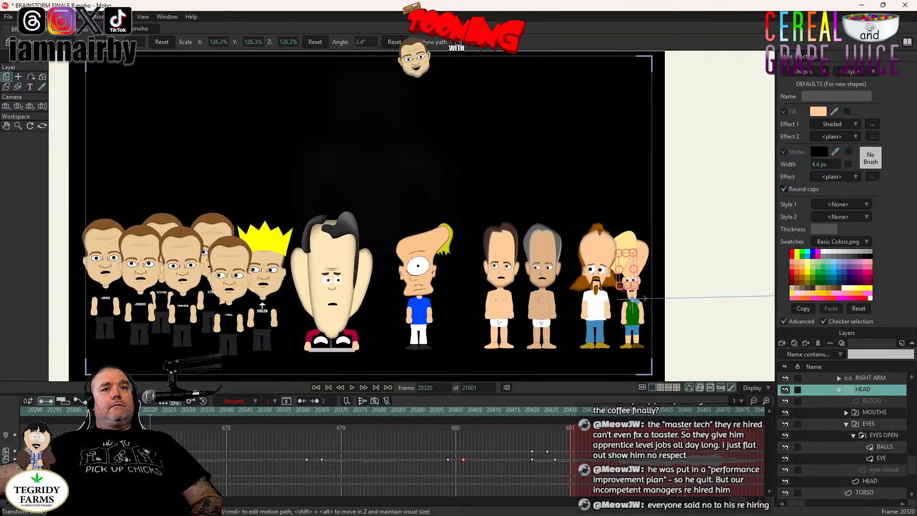
- Play back the scene from frame 19822 through the cut to black, collapse BILLY HILL's layers, and return to frame 20387
click(733, 504)
drag(733, 506, 721, 507)
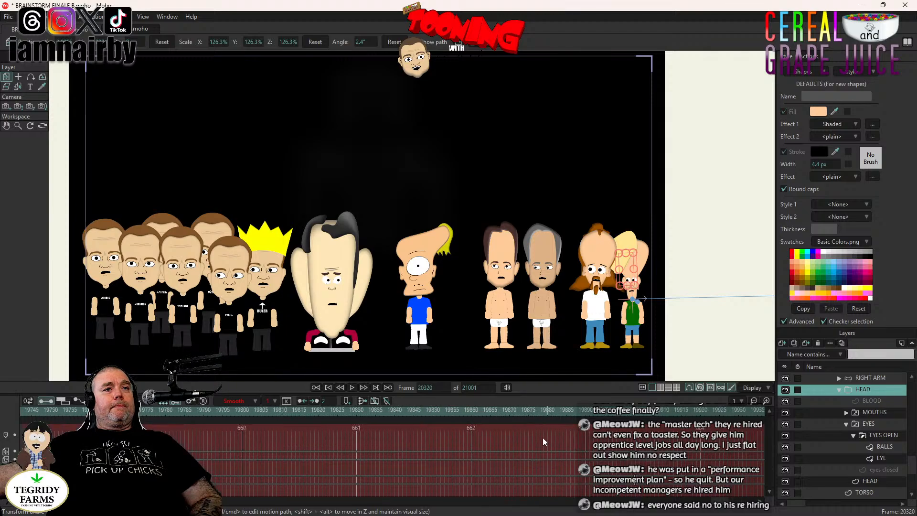
click(326, 416)
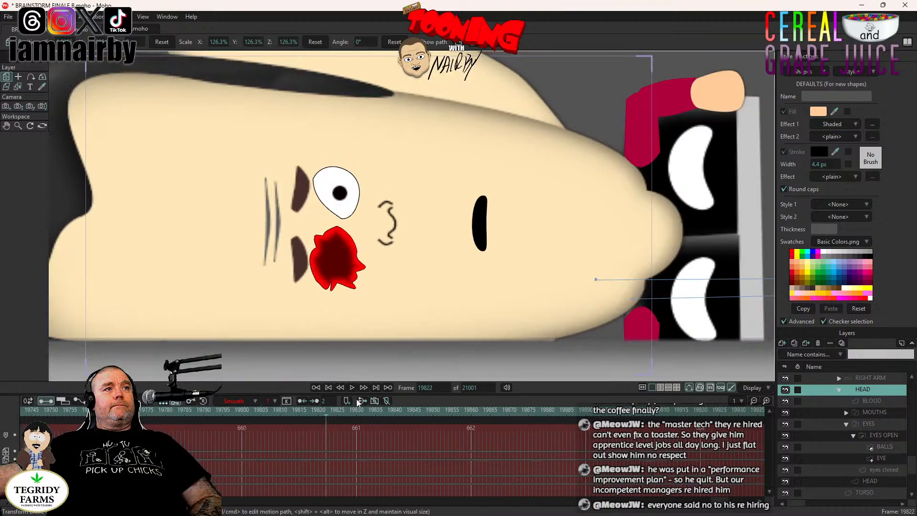
click(352, 387)
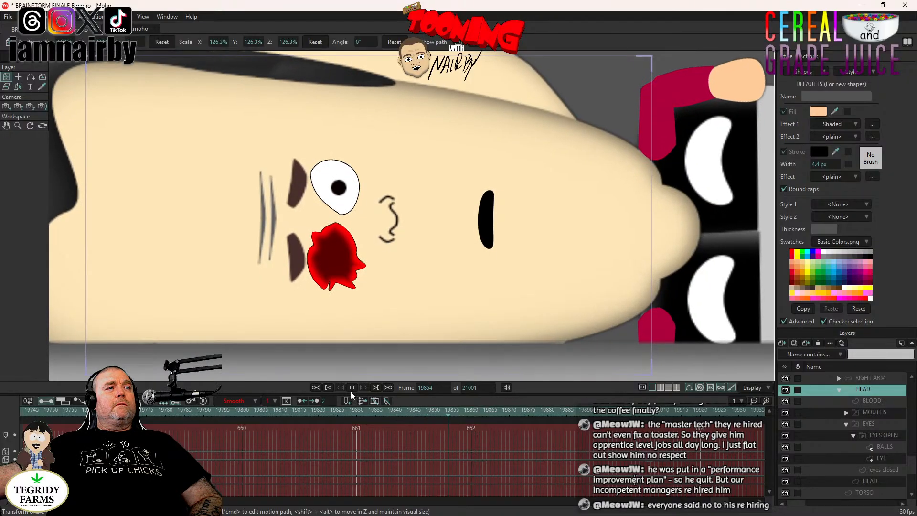
scroll(822, 413, up, 2)
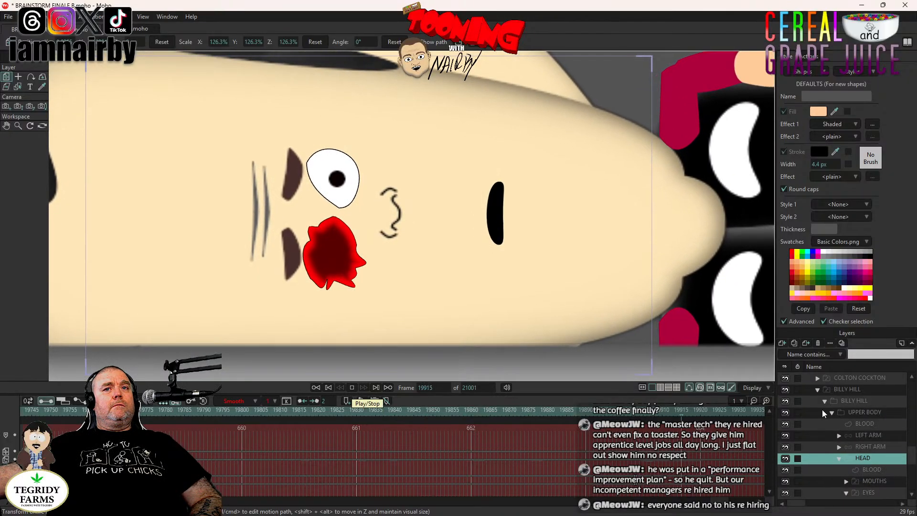
click(817, 389)
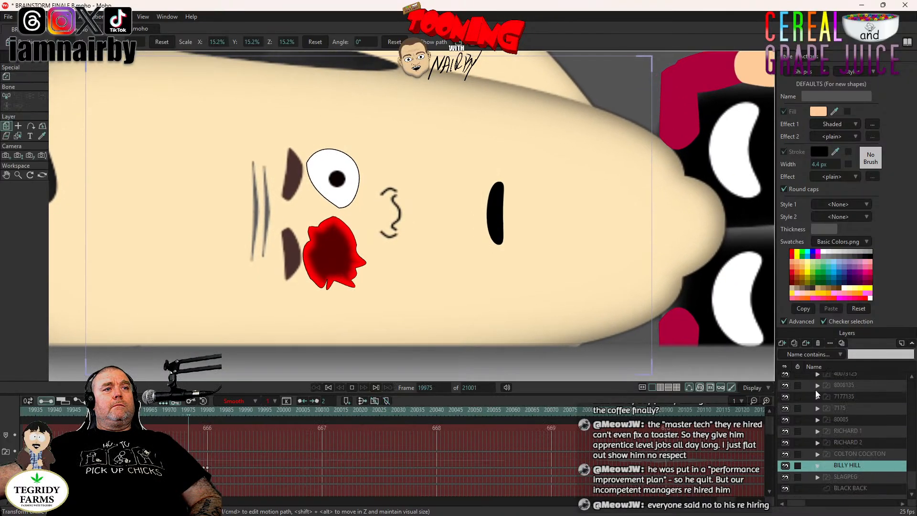
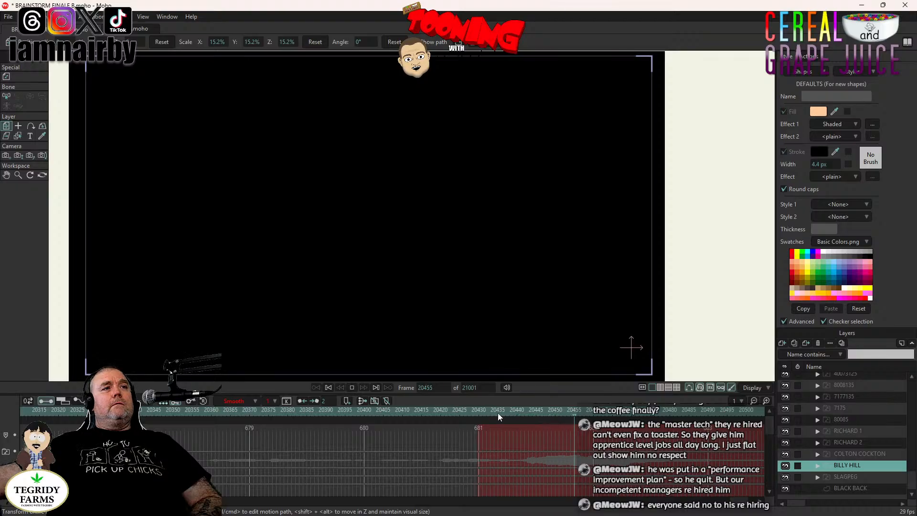
click(350, 387)
click(431, 412)
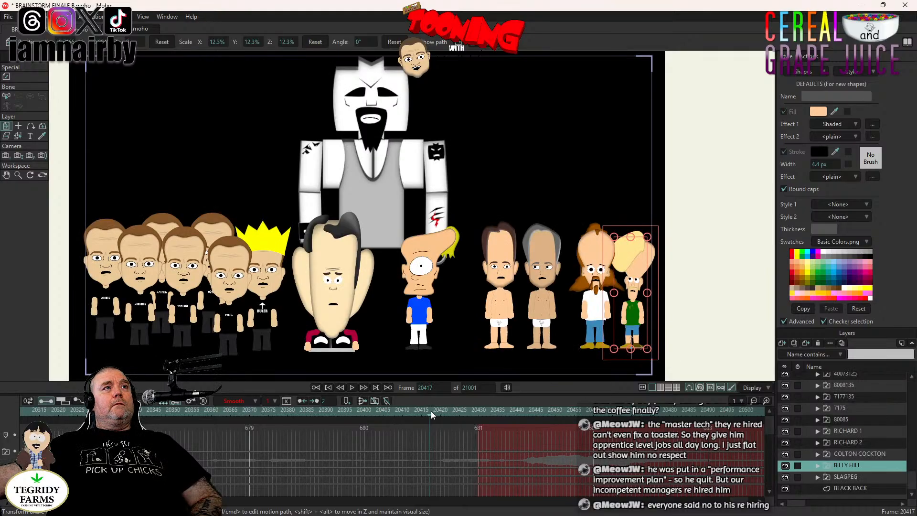
click(315, 409)
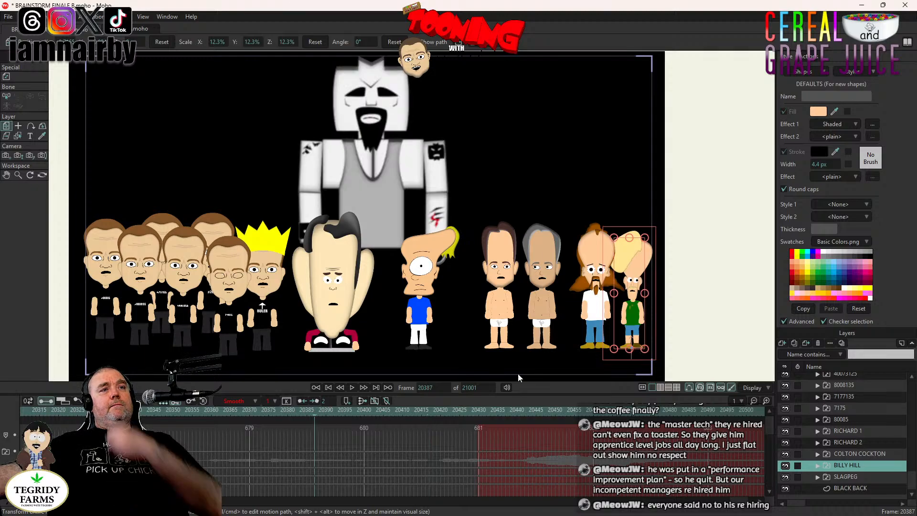
- Save the project, expand the SLAGPEG group, and select its RIGHT ARM layer with the Manipulate Bones tool
click(852, 477)
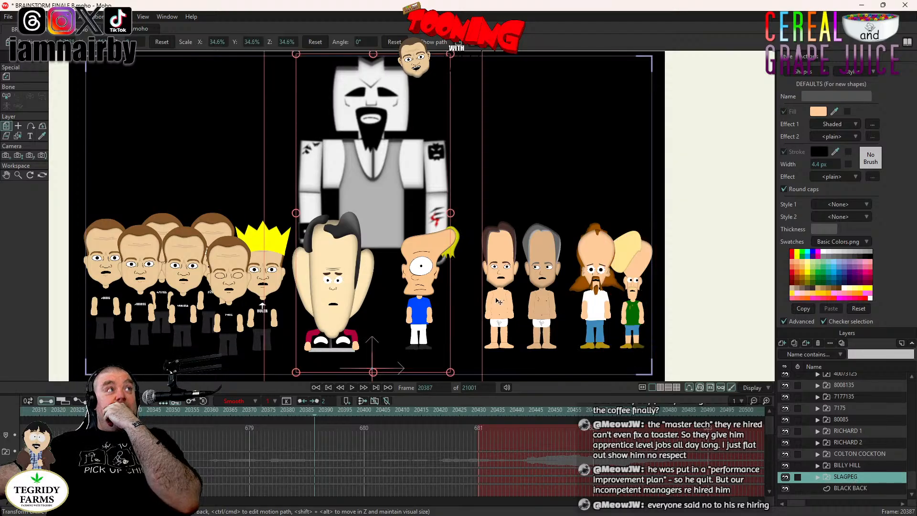
key(ctrl+s)
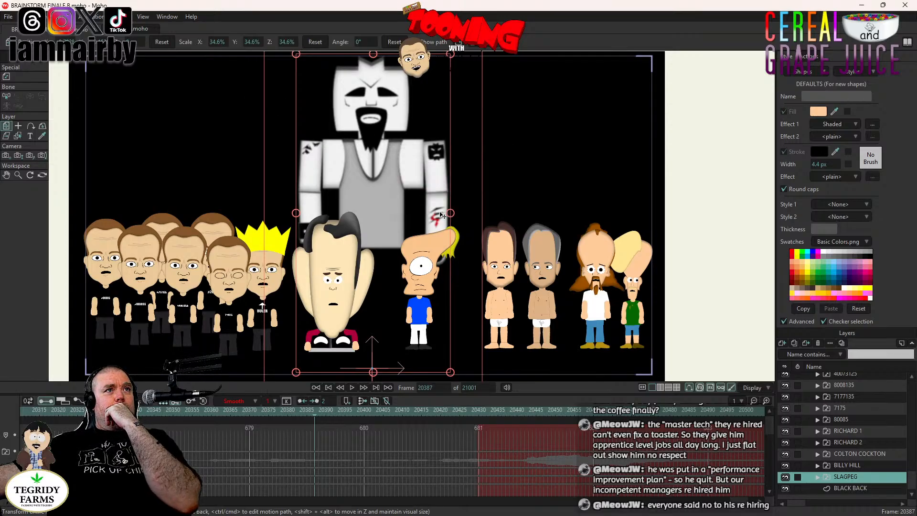
click(818, 478)
click(865, 441)
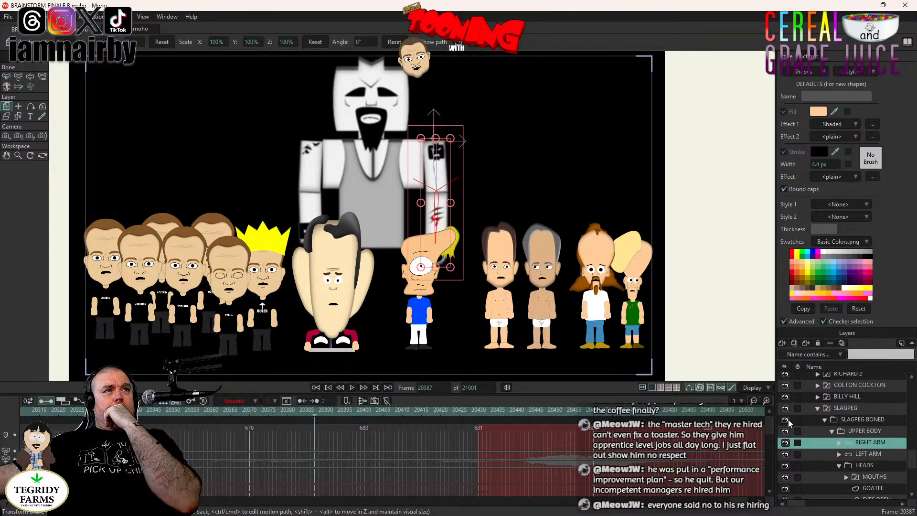
click(30, 76)
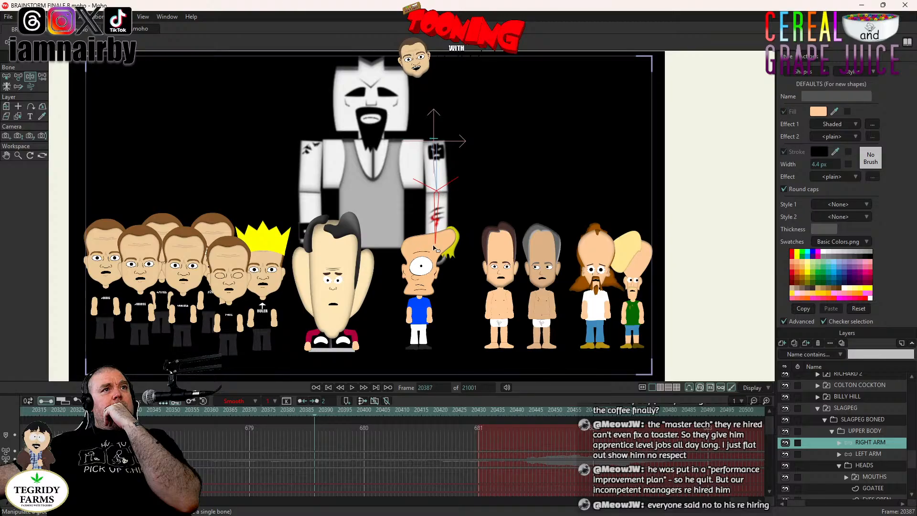
- Examine the characters and layers in THE END group at frame 20387, toggling HUXLEY's visibility off and on
scroll(434, 248, up, 2)
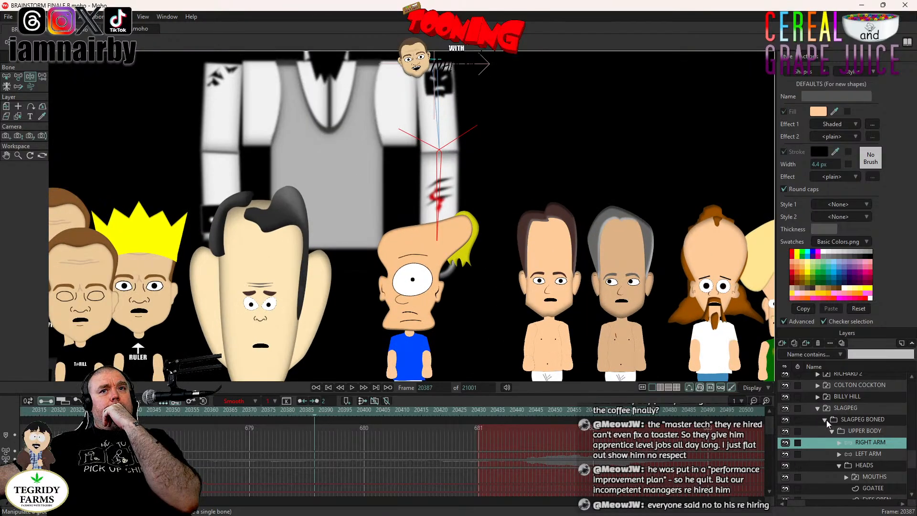
scroll(831, 423, down, 4)
scroll(826, 422, down, 4)
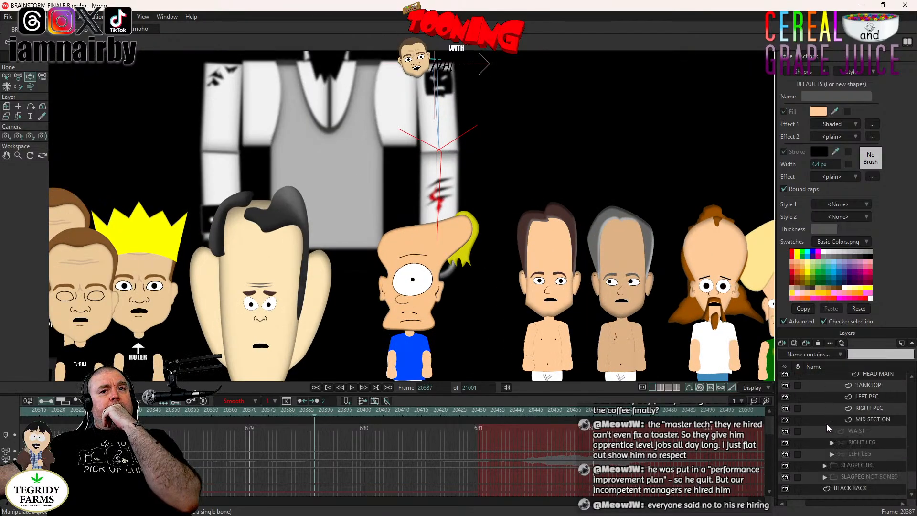
scroll(826, 414, up, 4)
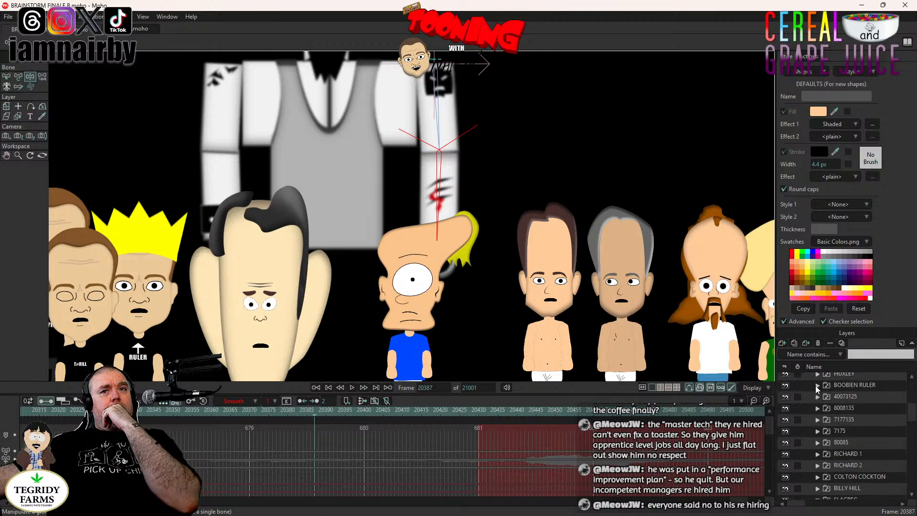
click(818, 385)
scroll(834, 412, up, 2)
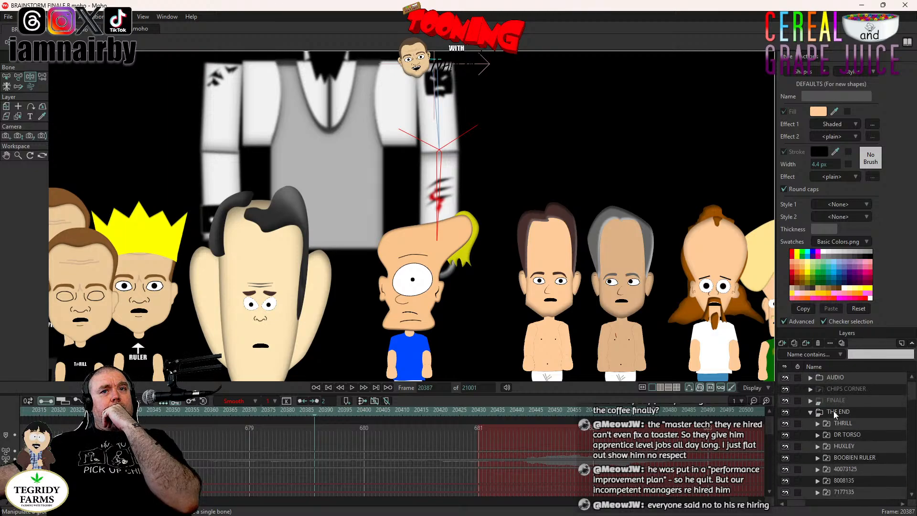
click(785, 446)
click(785, 447)
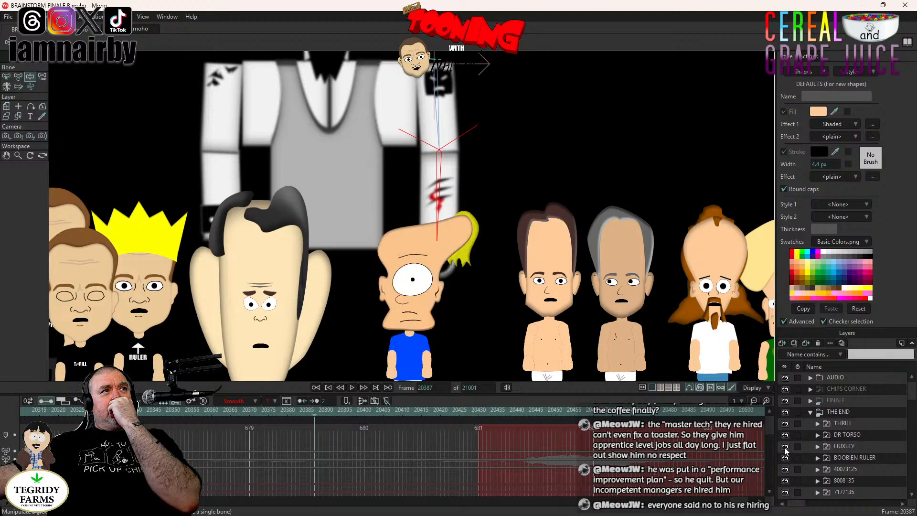
scroll(219, 193, down, 3)
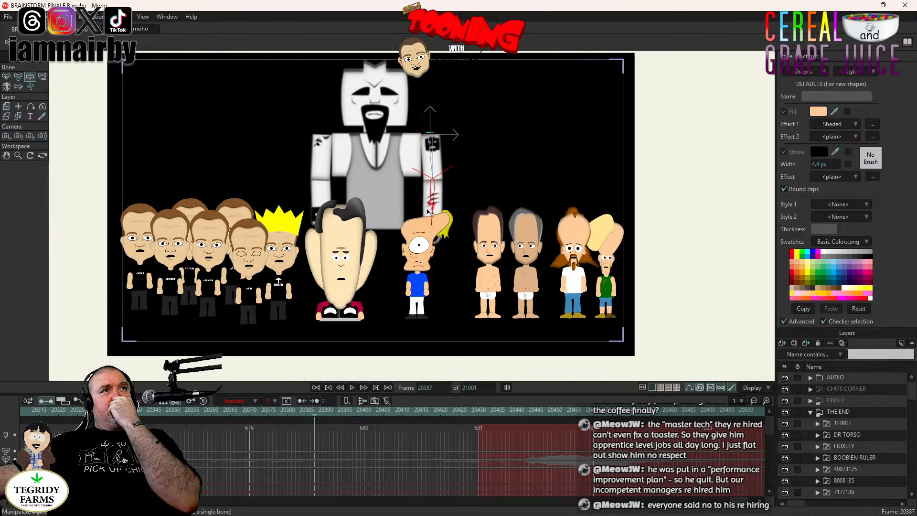
scroll(316, 217, up, 2)
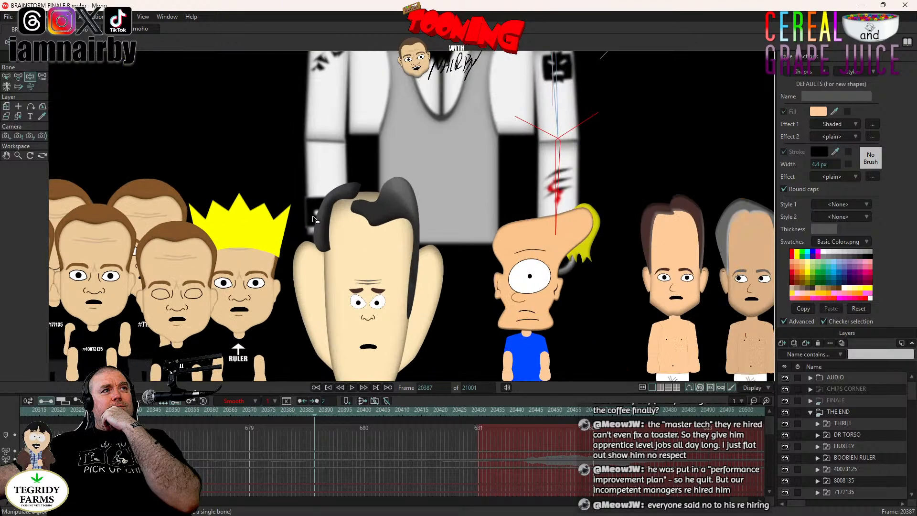
scroll(473, 186, down, 2)
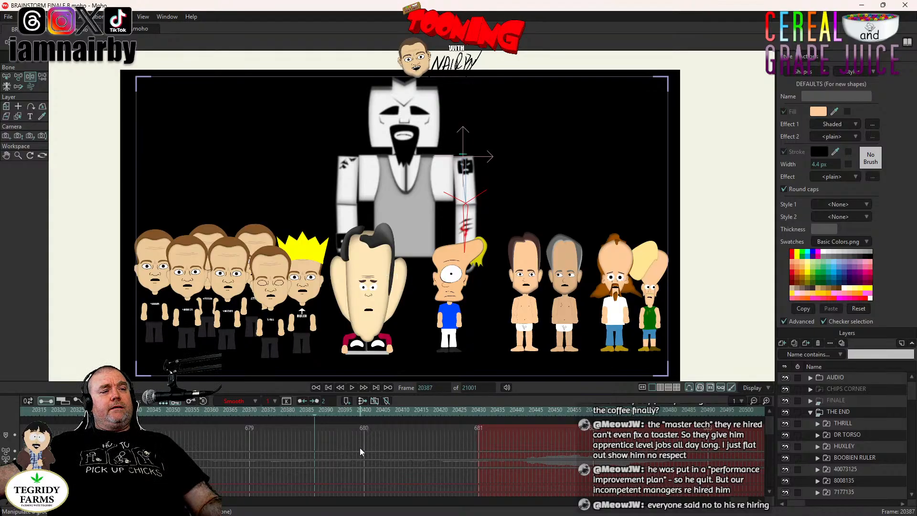
scroll(360, 448, down, 2)
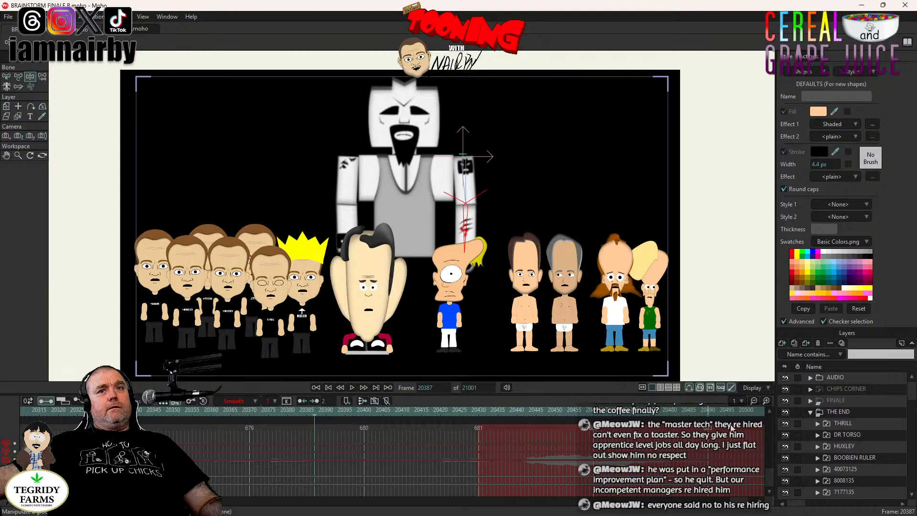
scroll(835, 440, down, 10)
scroll(834, 456, up, 3)
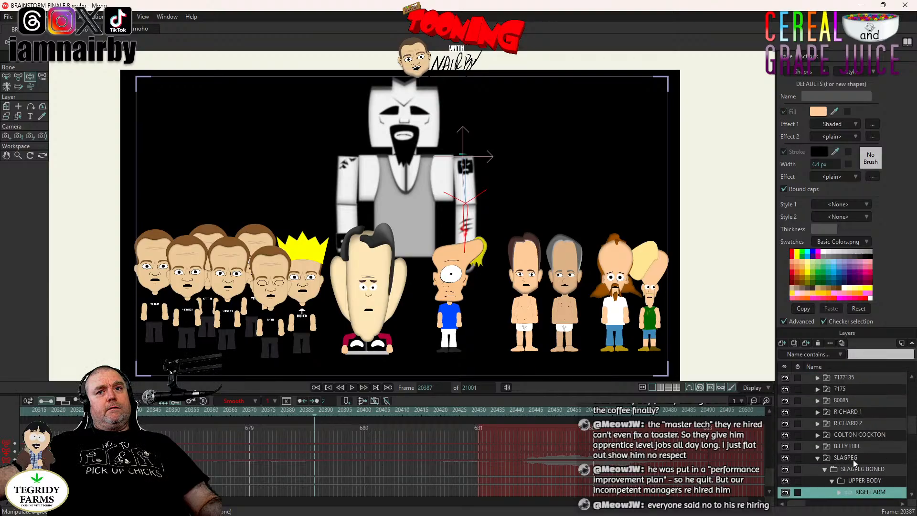
- Collapse SLAGPEG's layers, render a preview of frame 20400, inspect the characters up close, and close the render
click(819, 457)
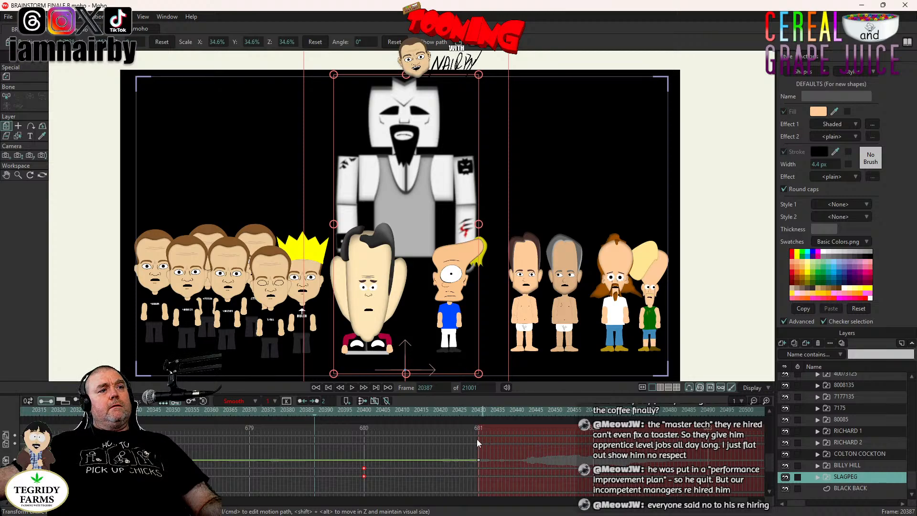
click(365, 411)
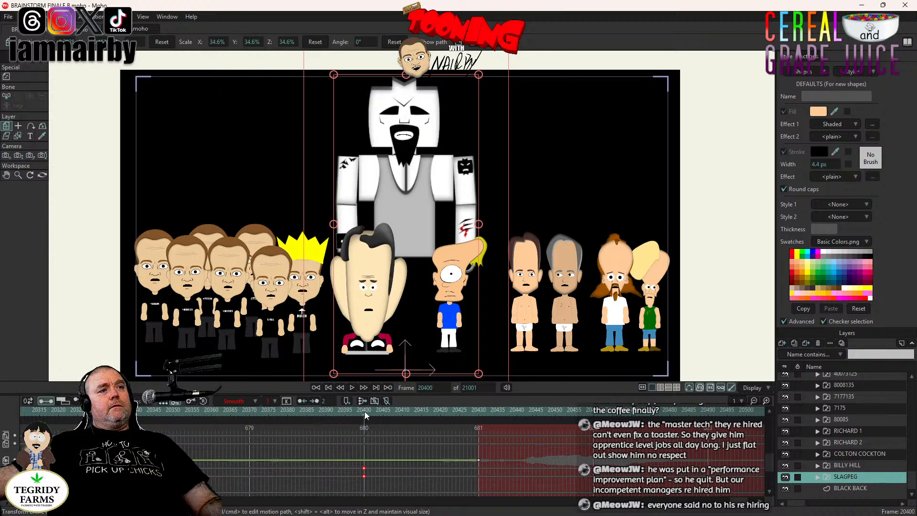
key(ctrl+r)
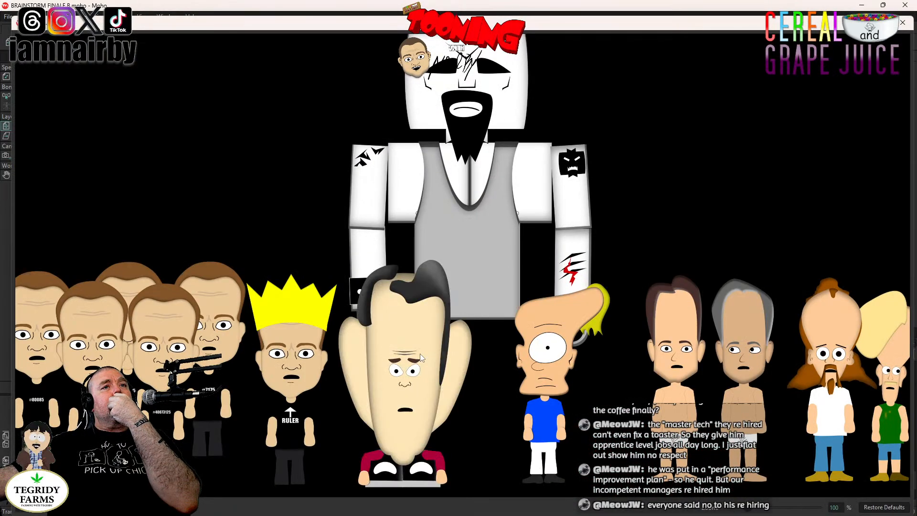
scroll(460, 250, down, 1)
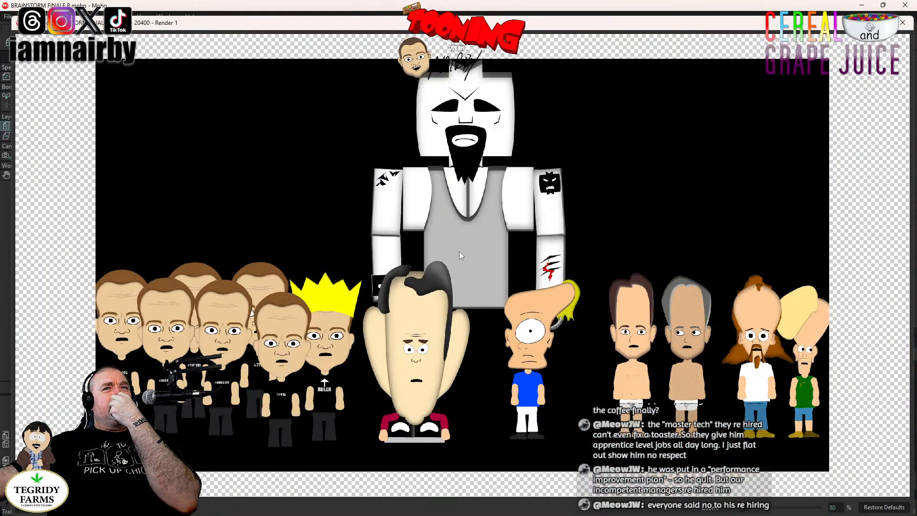
scroll(560, 390, up, 2)
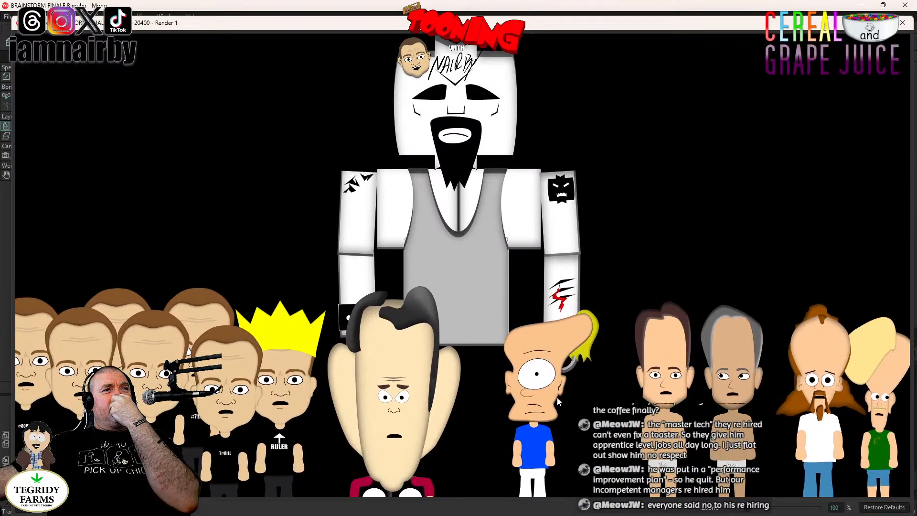
scroll(557, 397, down, 1)
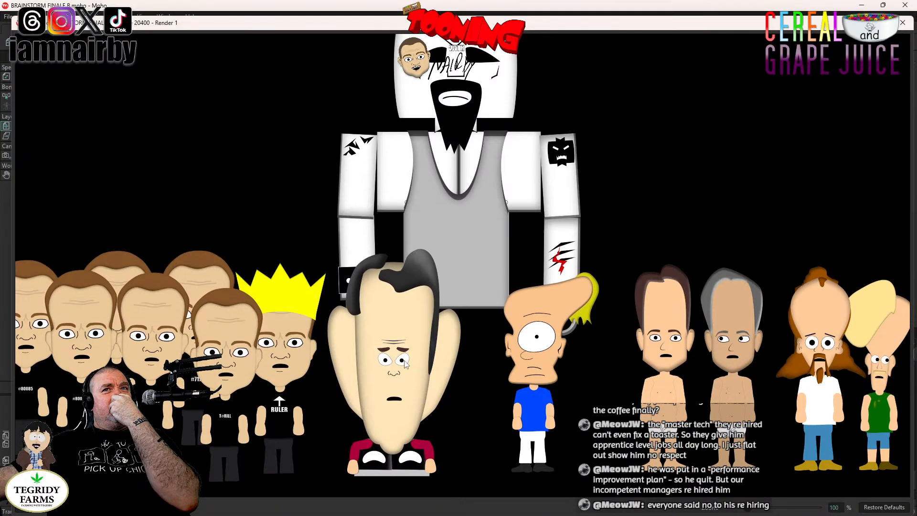
drag(405, 357, 621, 393)
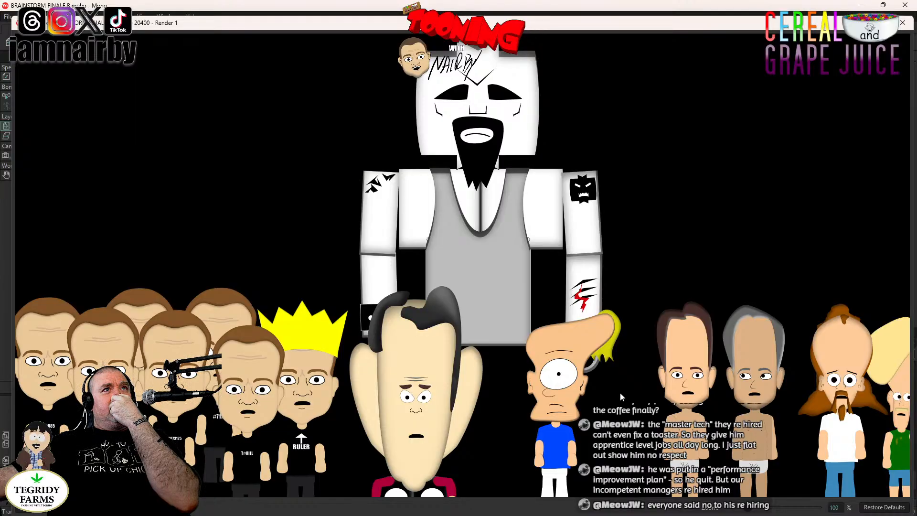
click(904, 23)
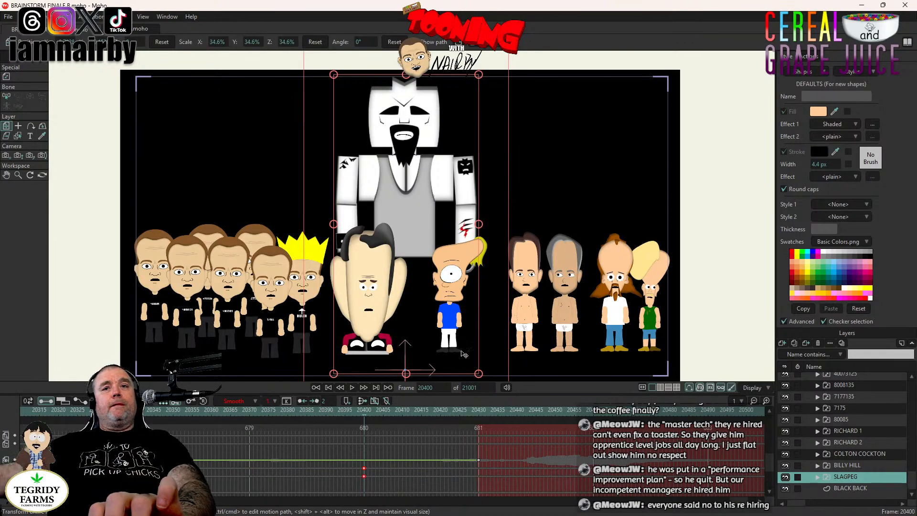
- Expand SLAGPEG down to the HEADS layer and set a keyframe holding its current pose at frame 20400
click(817, 478)
scroll(870, 455, down, 3)
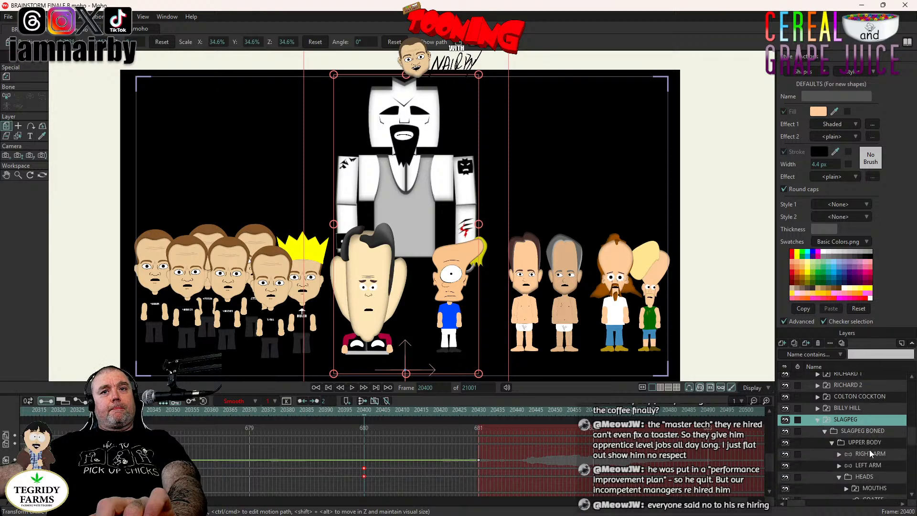
scroll(870, 451, down, 5)
click(869, 443)
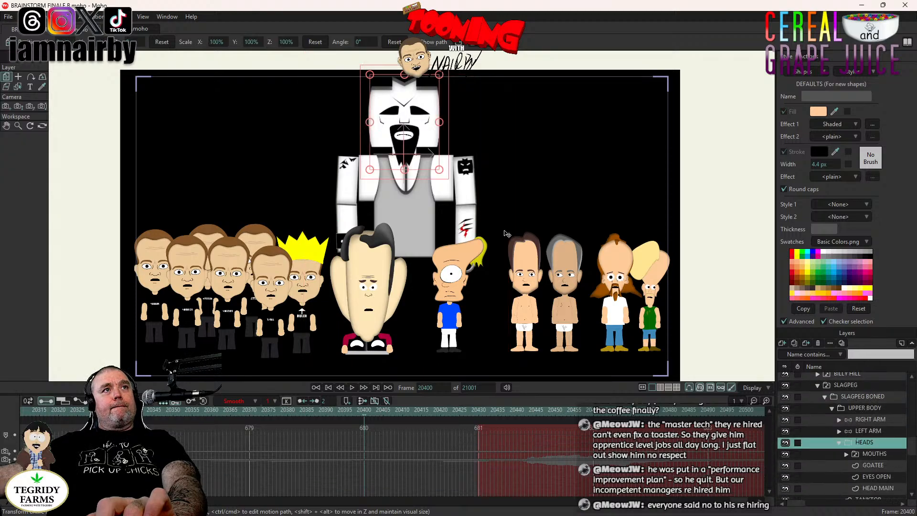
click(447, 108)
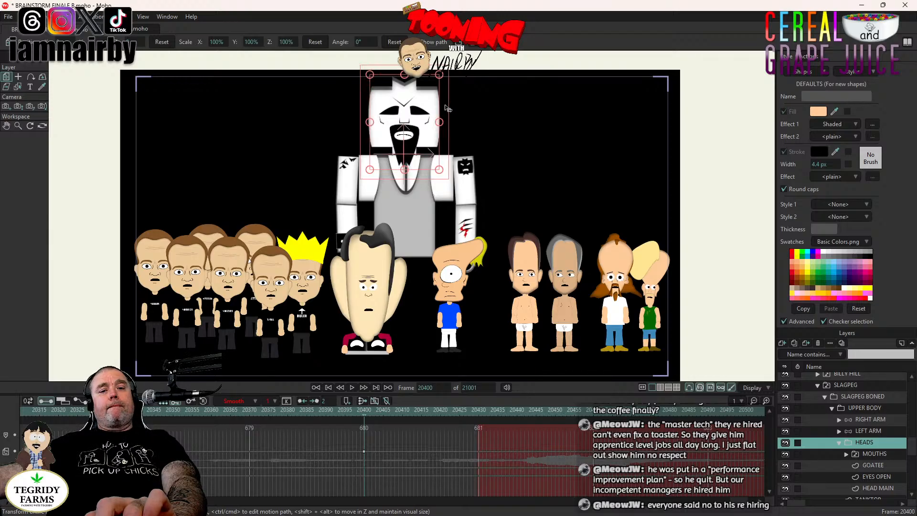
- Rotate SLAGPEG's HEADS layer to -6.5° at frame 20407, and shift both head keyframes about 21 frames earlier
key(ctrl+Right)
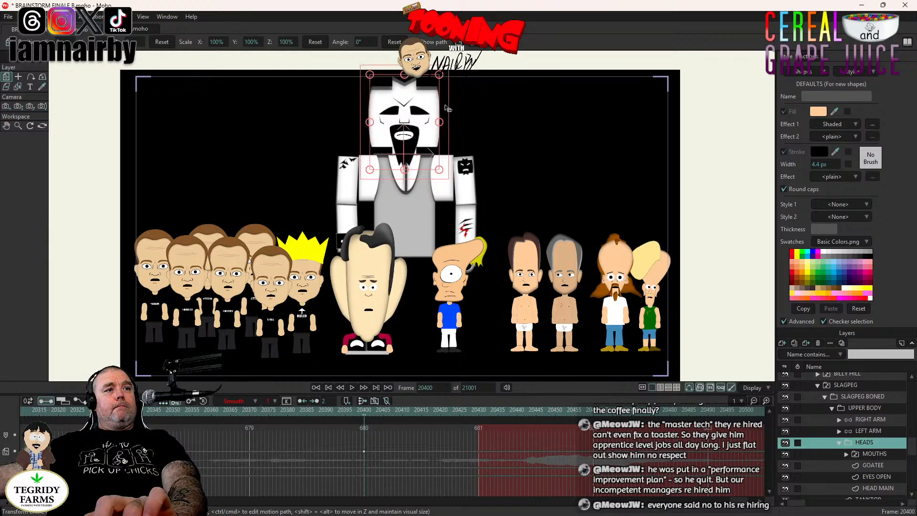
key(ctrl+Right)
key(ctrl+Right)
key(ctrl+Right)
key(ctrl+Right)
key(ctrl+Right)
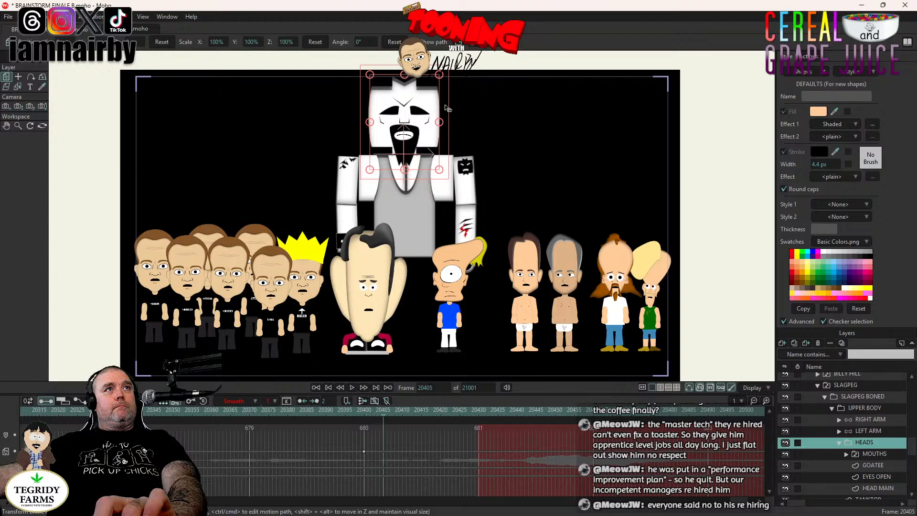
key(ctrl+Right)
drag(445, 103, 447, 117)
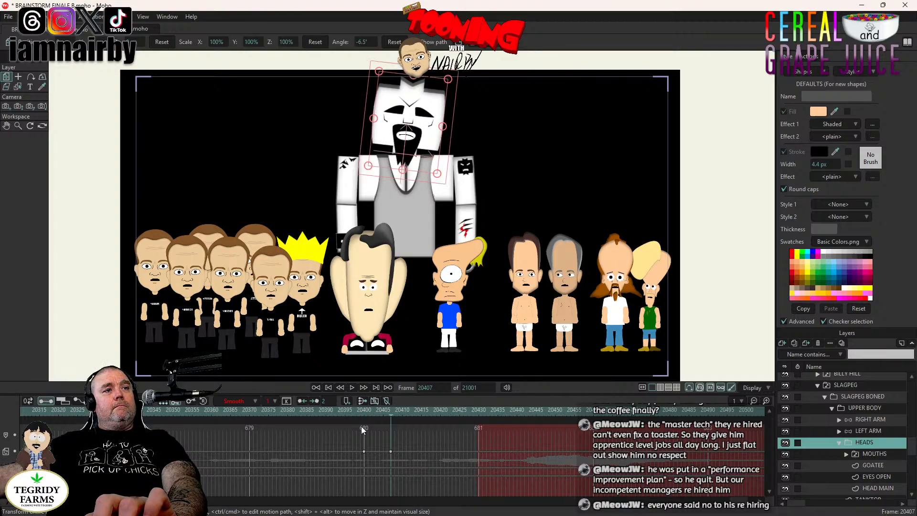
drag(354, 446, 334, 451)
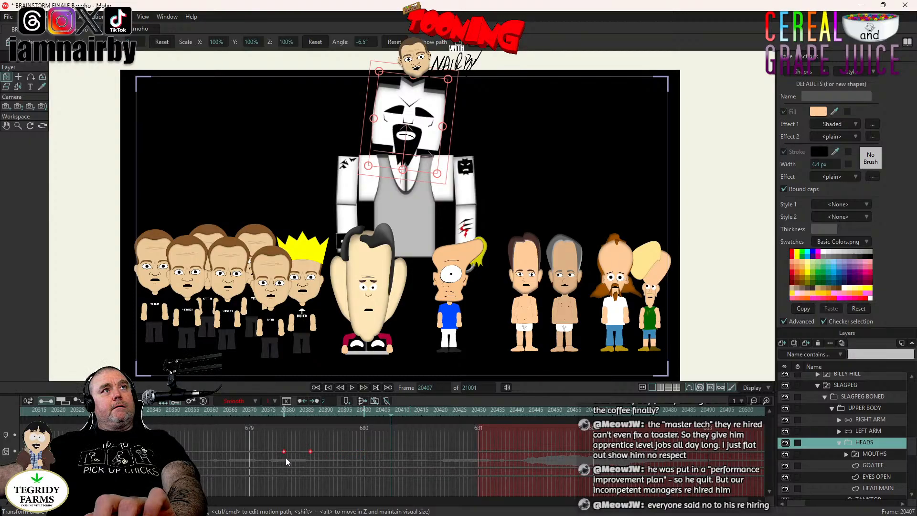
click(334, 446)
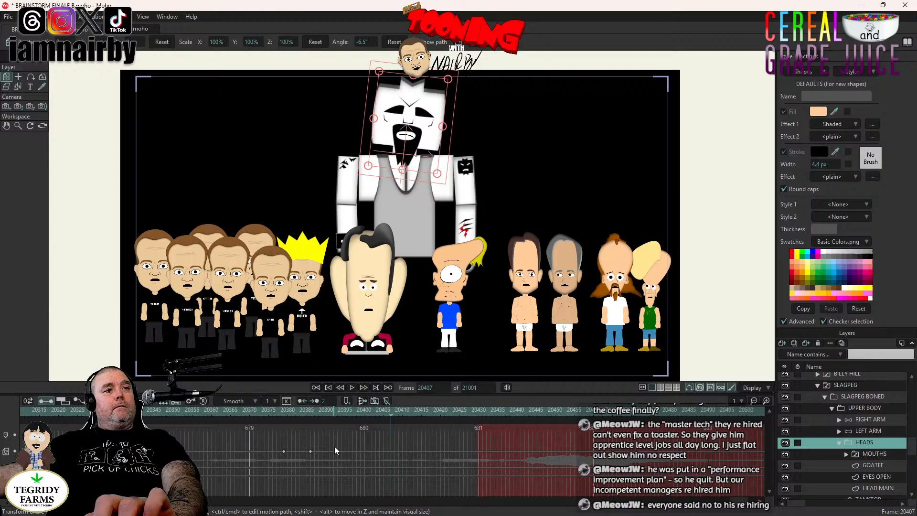
- Try holding SLAGPEG's tilted head until frame 20407 and rotating it to 4° at frame 20414, and play the scene
click(310, 452)
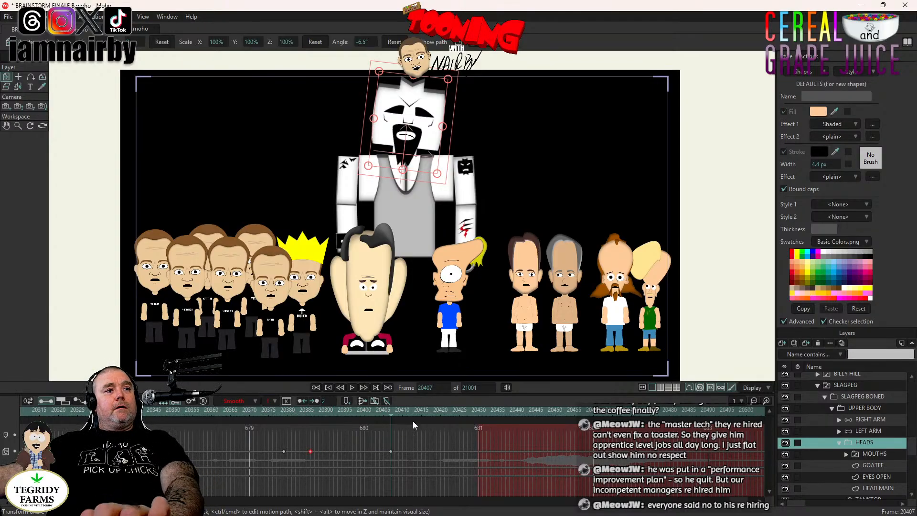
key(Right)
key(Right)
key(Right)
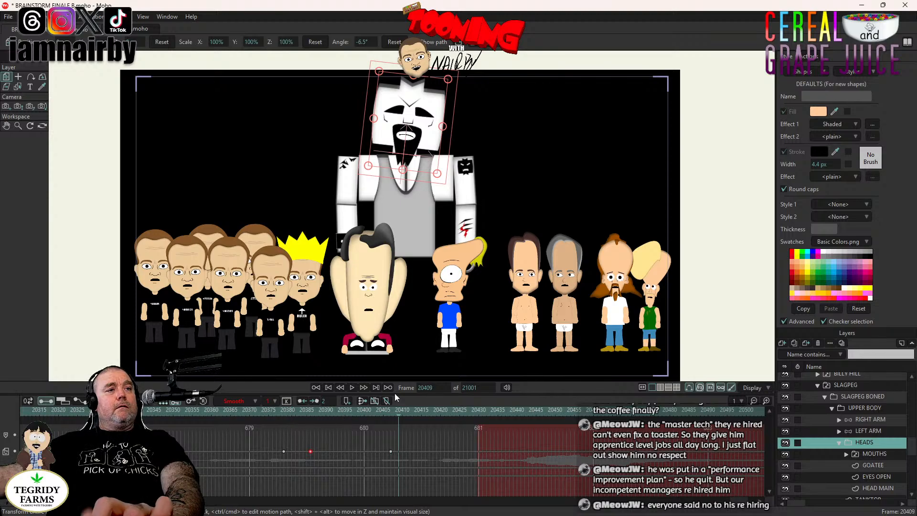
key(Right)
key(Right)
key(Right)
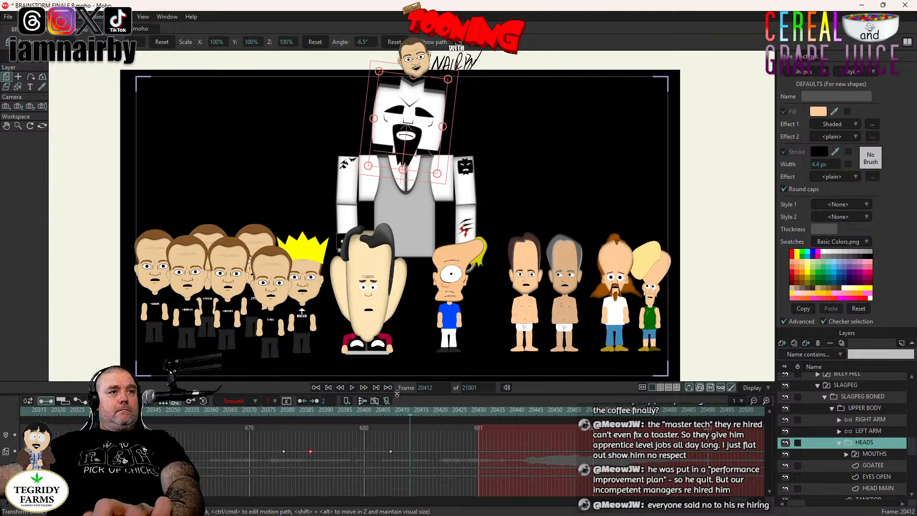
key(Right)
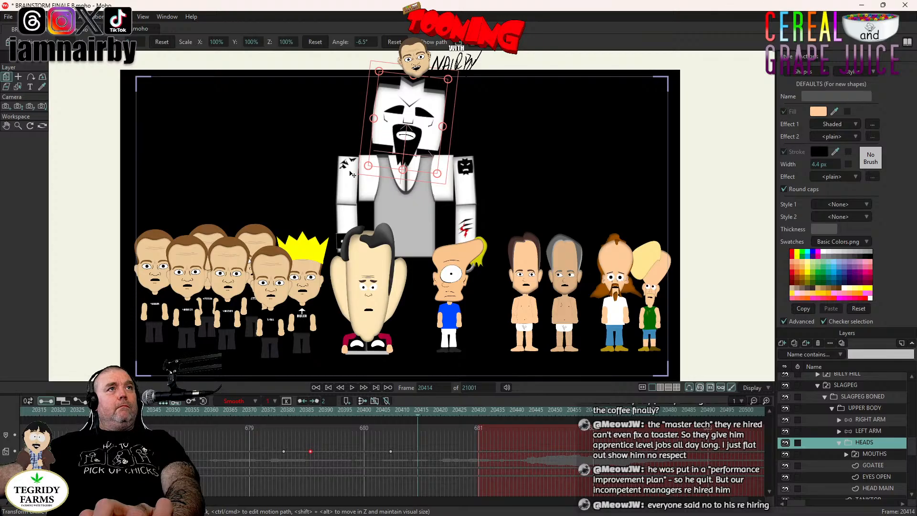
drag(447, 139, 442, 131)
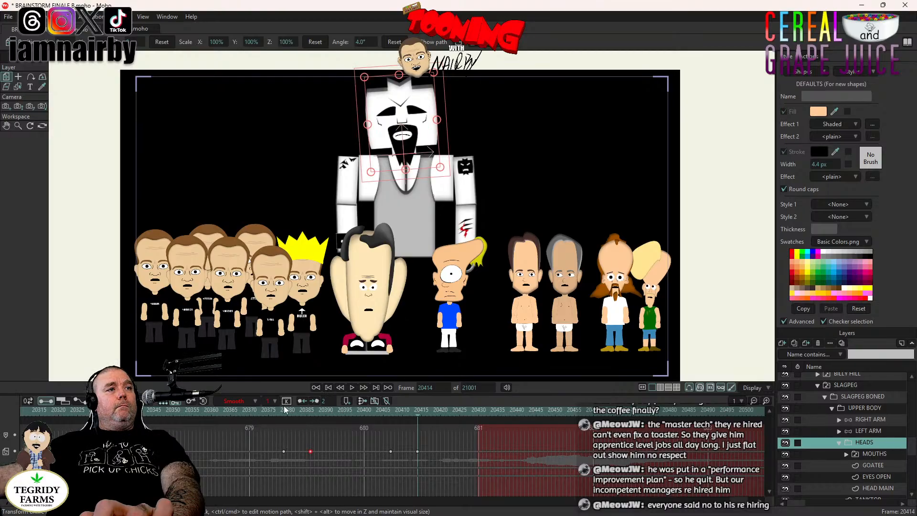
click(217, 411)
click(352, 388)
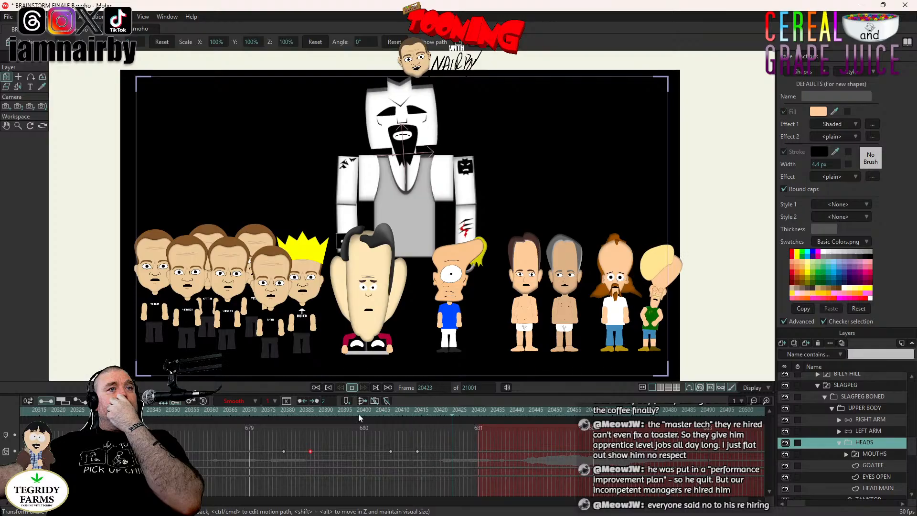
key(space)
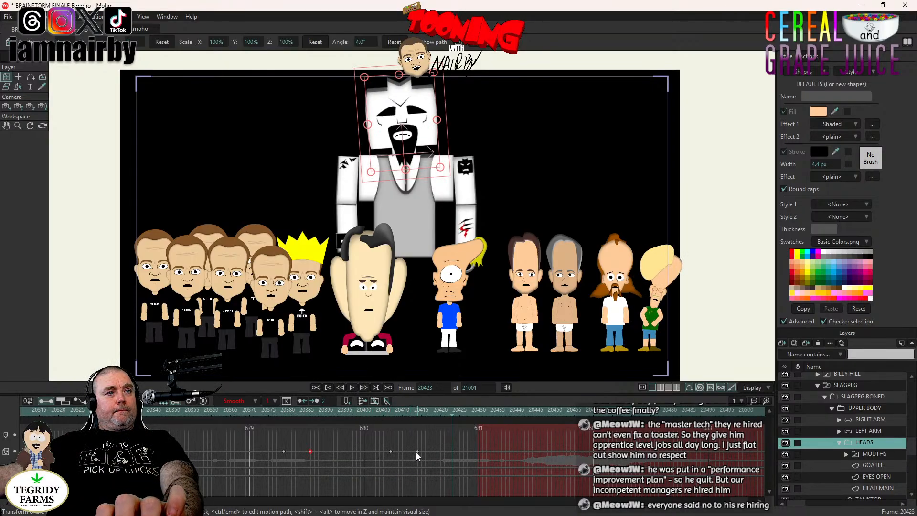
- Delete the head keyframes at frames 20407 and 20414, and move the remaining tilt keyframe to about frame 20411
drag(427, 448, 379, 466)
key(Delete)
click(311, 451)
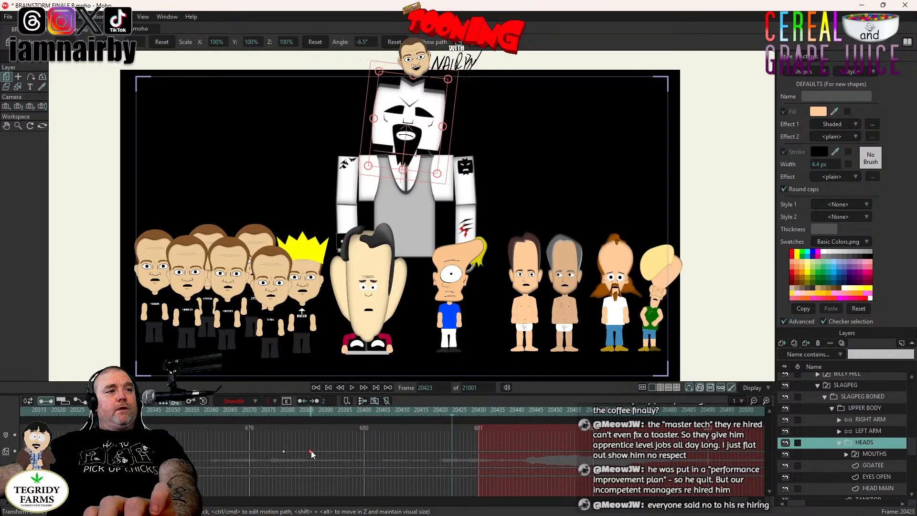
drag(311, 450, 383, 454)
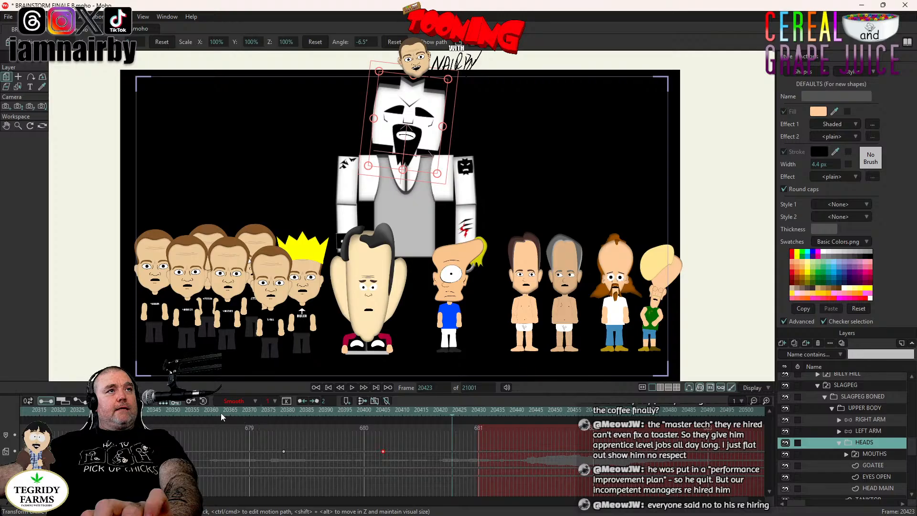
click(353, 388)
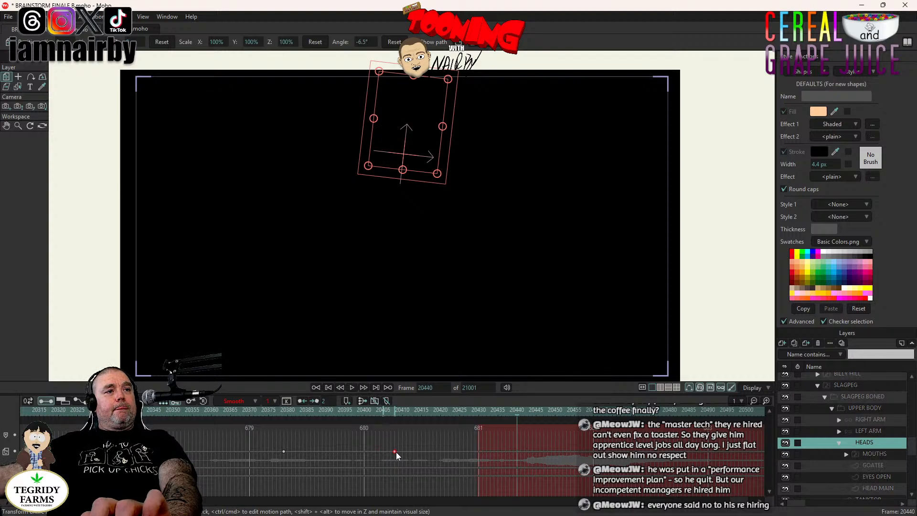
drag(396, 451, 405, 452)
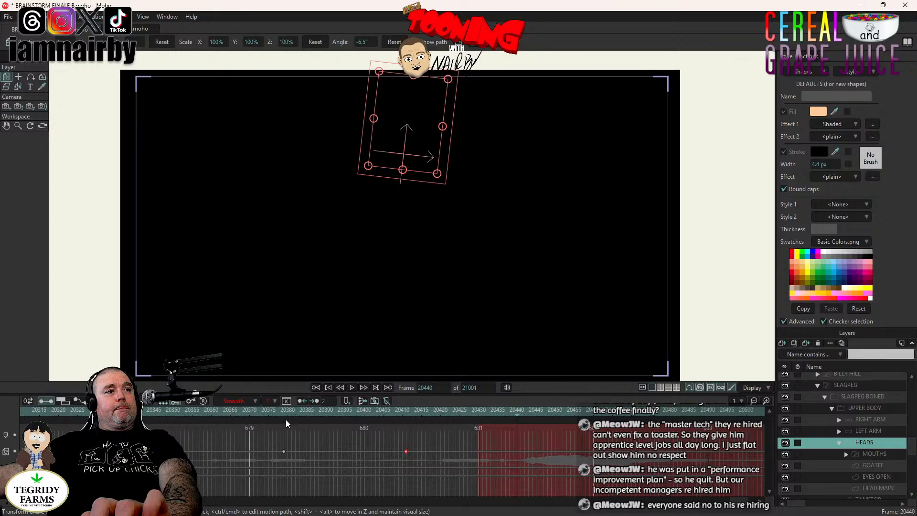
- Play the closing scene from around frame 20367 through the cut to black to review SLAGPEG's head movement
click(267, 415)
click(352, 387)
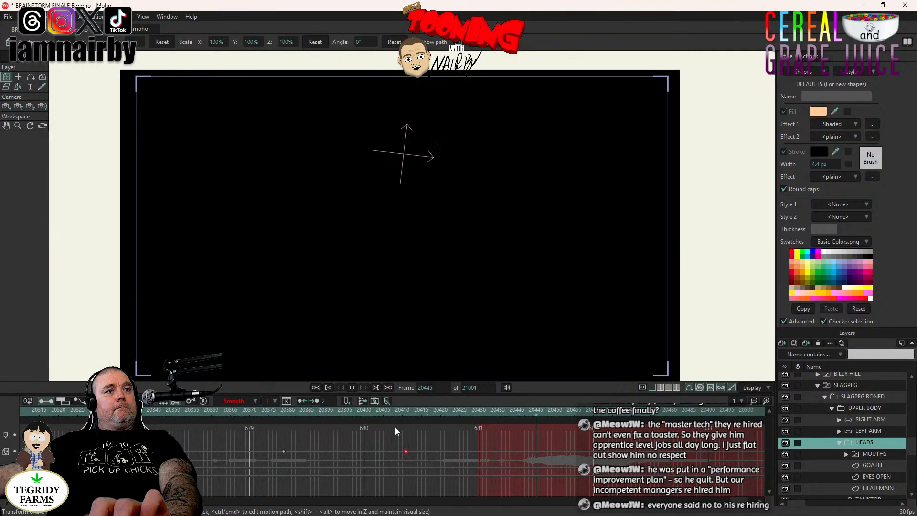
key(space)
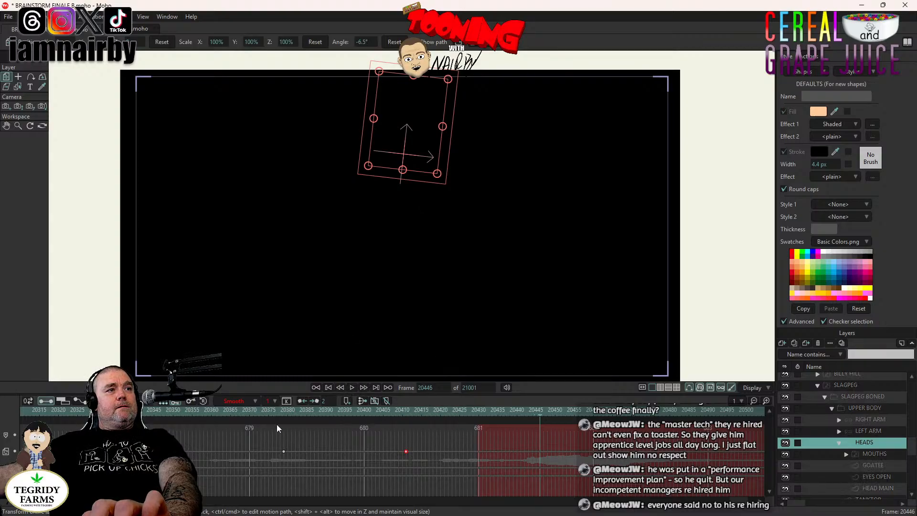
click(231, 409)
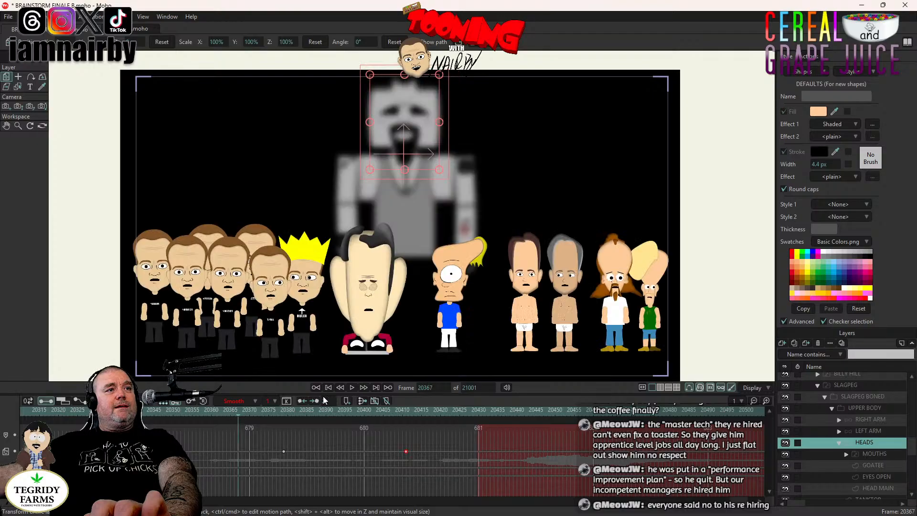
click(351, 388)
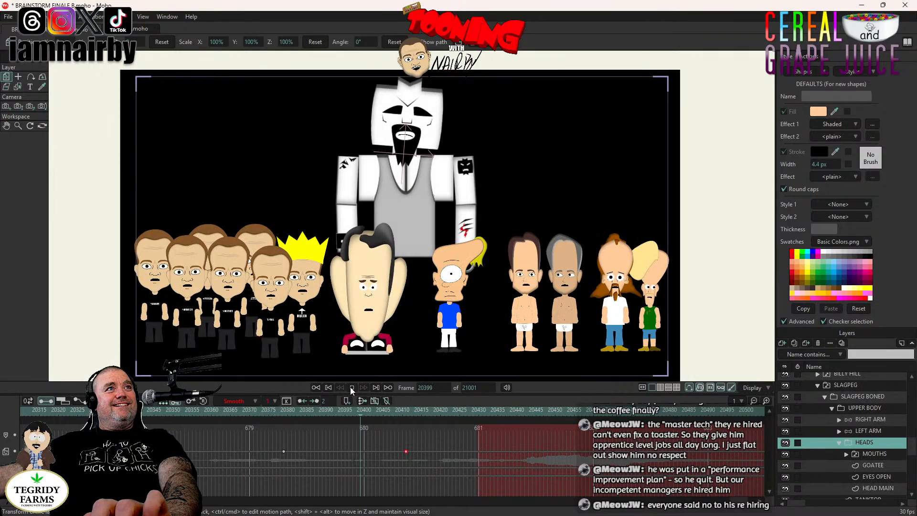
click(352, 388)
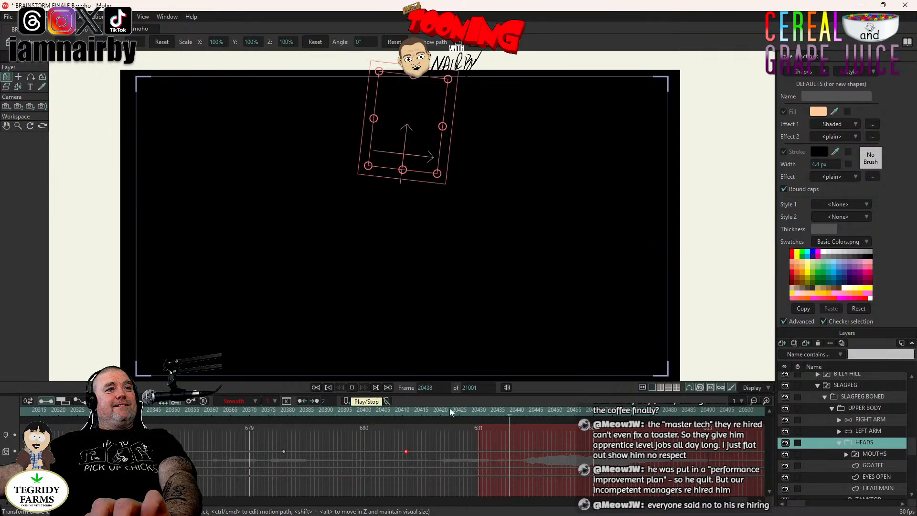
- Render a preview of frame 20429, inspect the characters in it, and close the render
drag(474, 413, 474, 410)
key(ctrl+r)
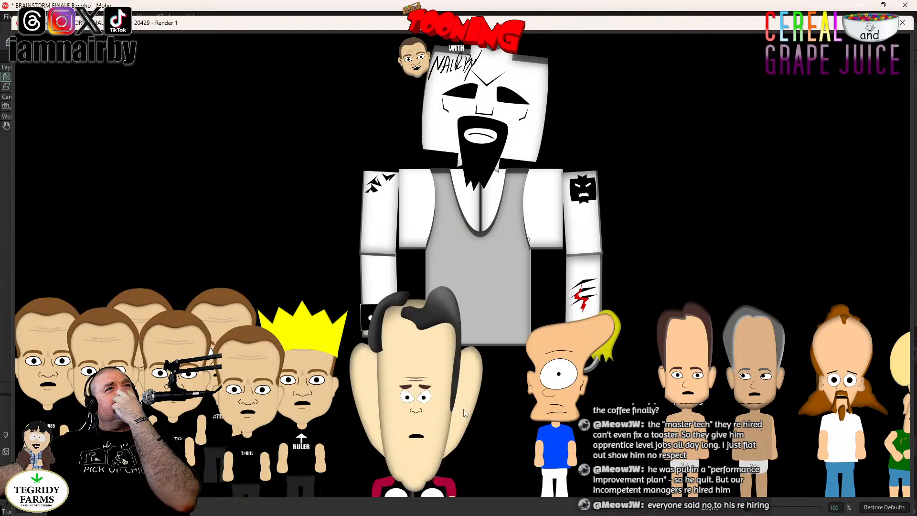
drag(464, 409, 442, 356)
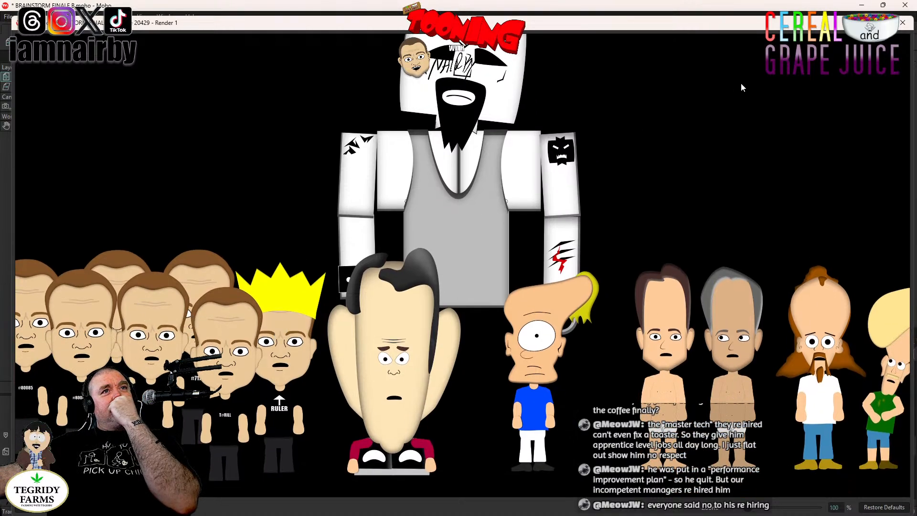
click(903, 22)
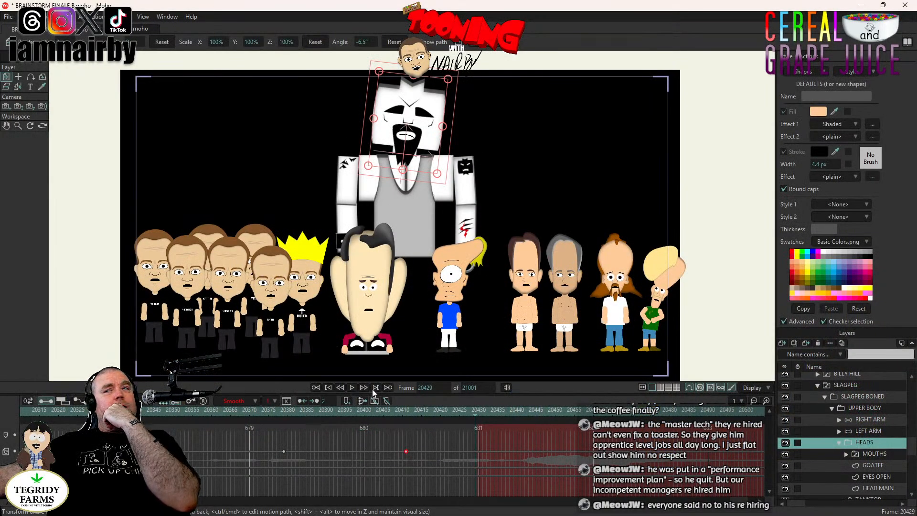
- Play the animation onward from frame 20429 into the black section, and save the project
click(351, 388)
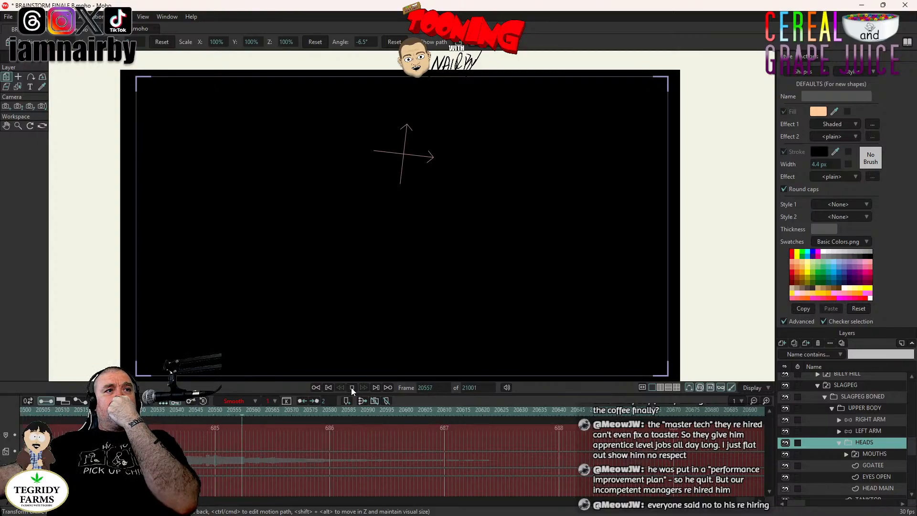
click(351, 387)
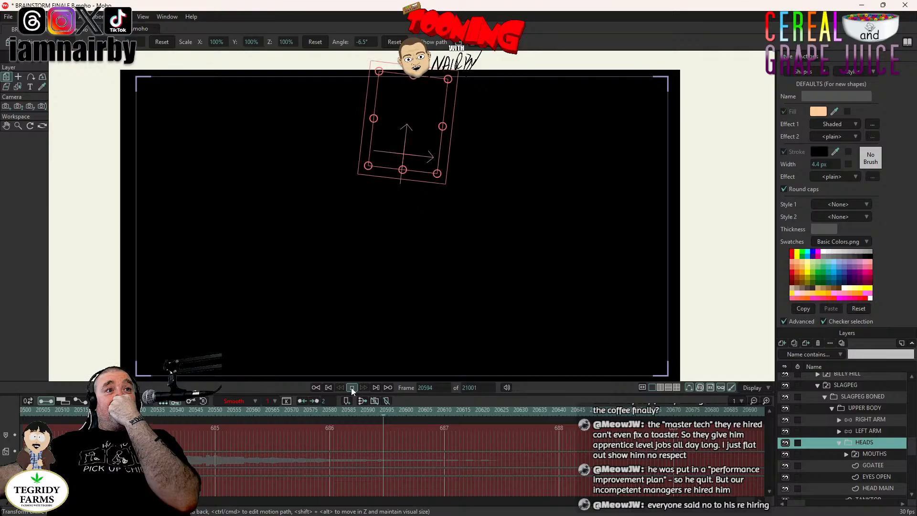
key(ctrl+s)
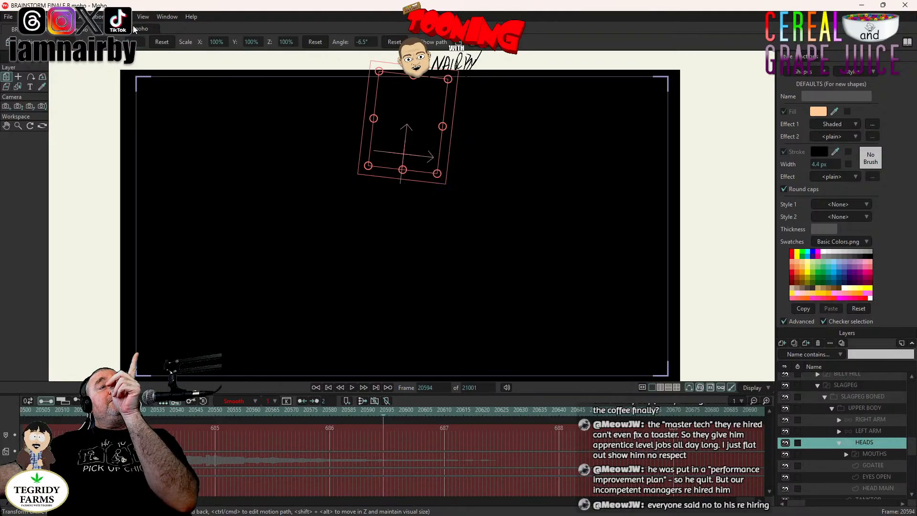
- Switch to the Untitled document and set the first fill effect to <plain> for the Draw Shape tool
click(134, 30)
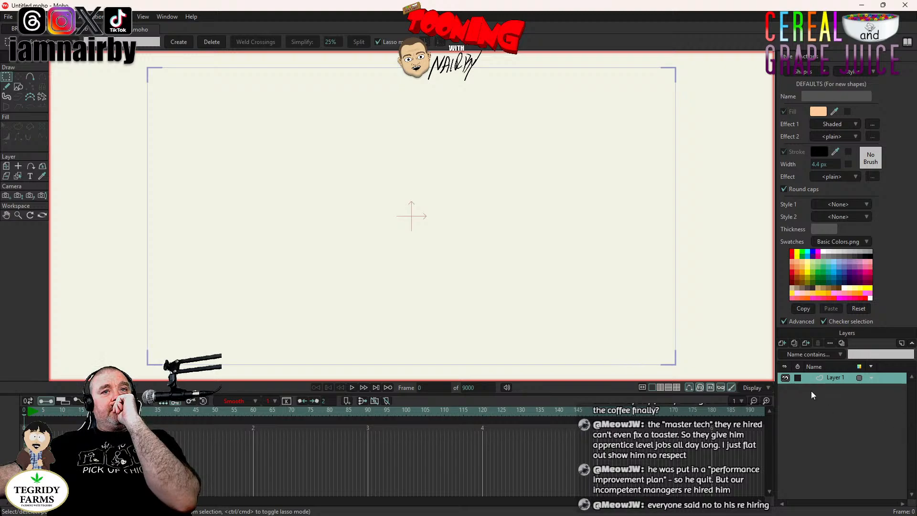
click(18, 87)
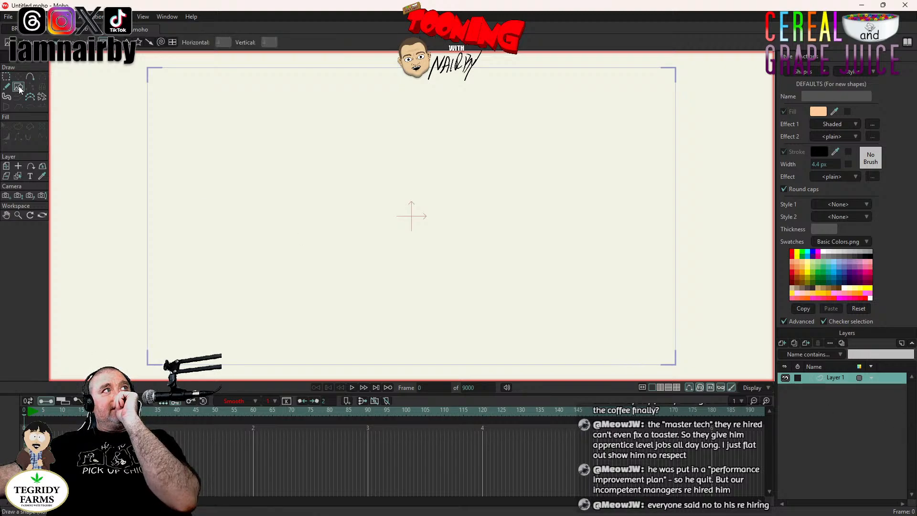
click(830, 124)
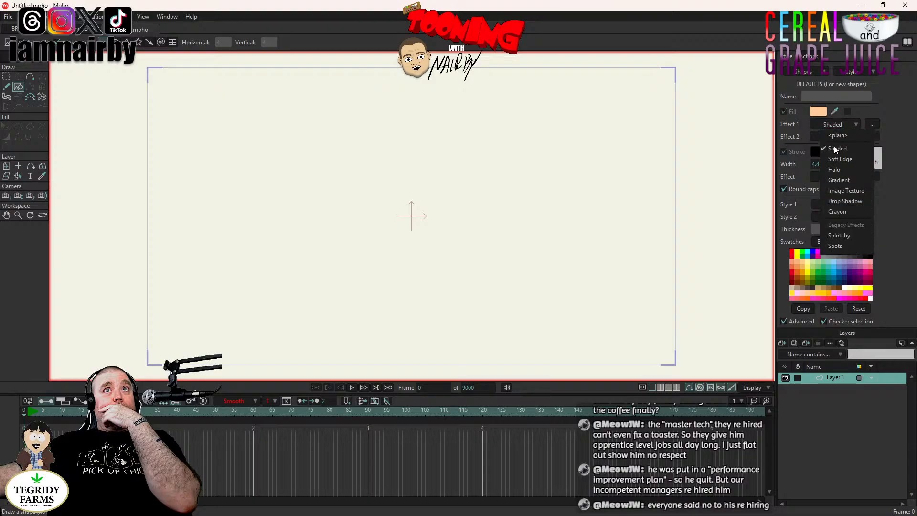
click(836, 136)
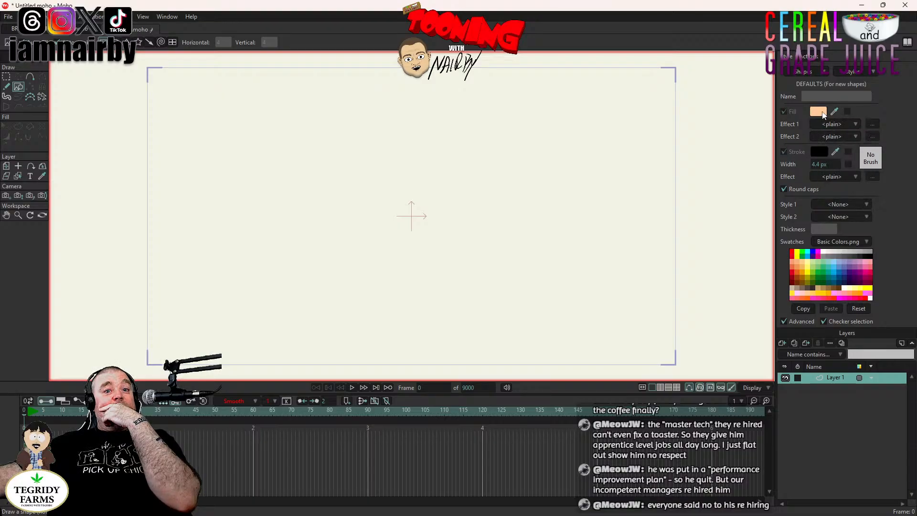
- Set the fill colour to black (000000) and draw a rectangle covering the whole frame on Layer 1
click(818, 111)
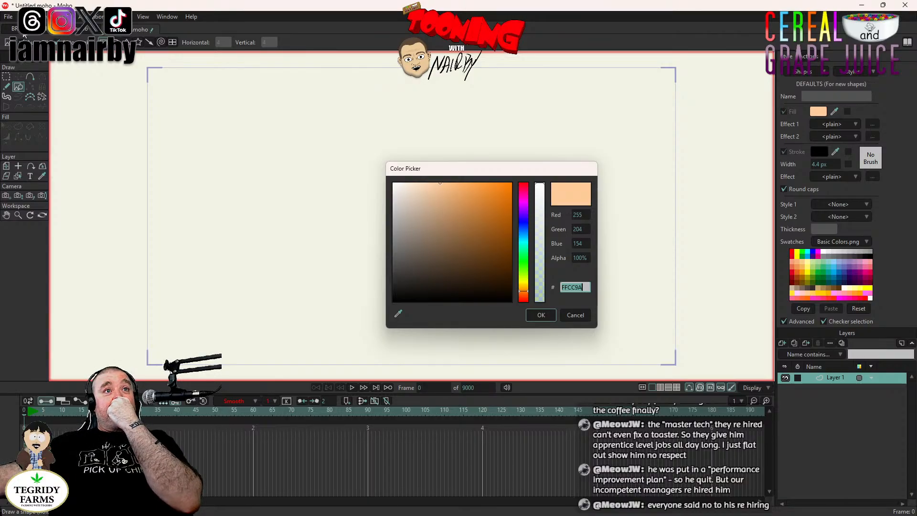
key(Tab)
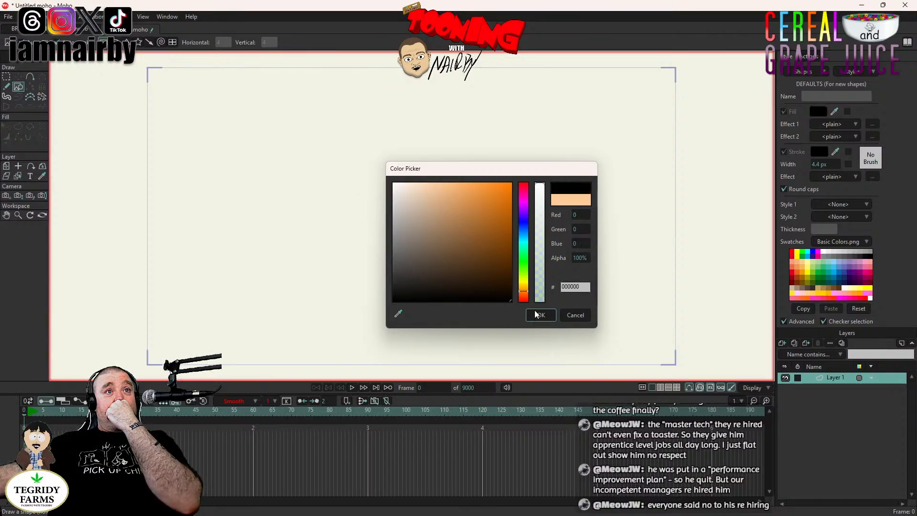
click(537, 314)
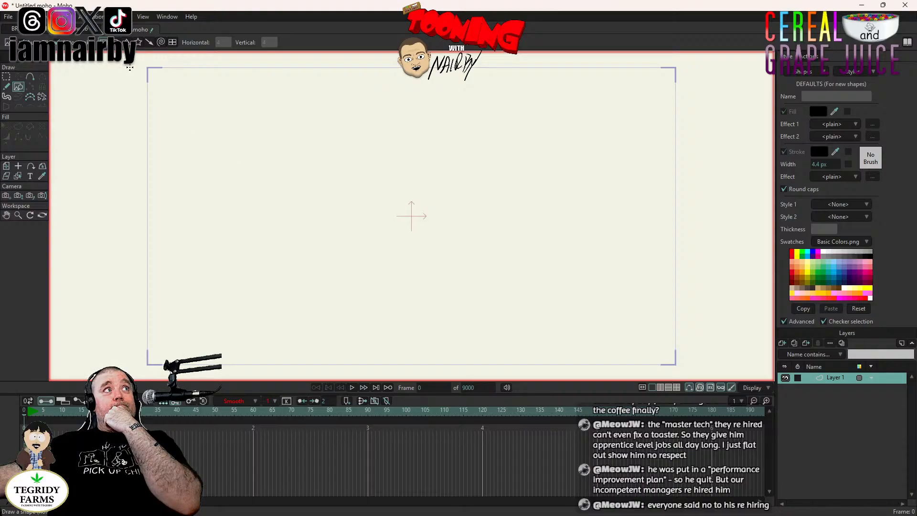
mouse_move(128, 59)
mouse_down()
mouse_move(576, 382)
mouse_move(725, 416)
mouse_move(703, 419)
mouse_move(718, 421)
mouse_up()
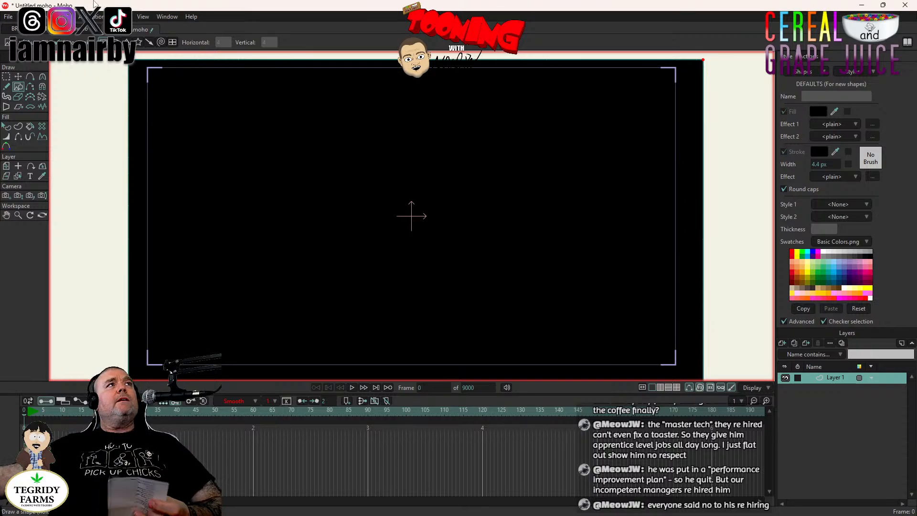
- Switch to the BRAINSTORM FINALE document, collapse THE END group, and look through the layers inside FINALE's COPYRIGHT & SOCIALS group
key(ctrl+Tab)
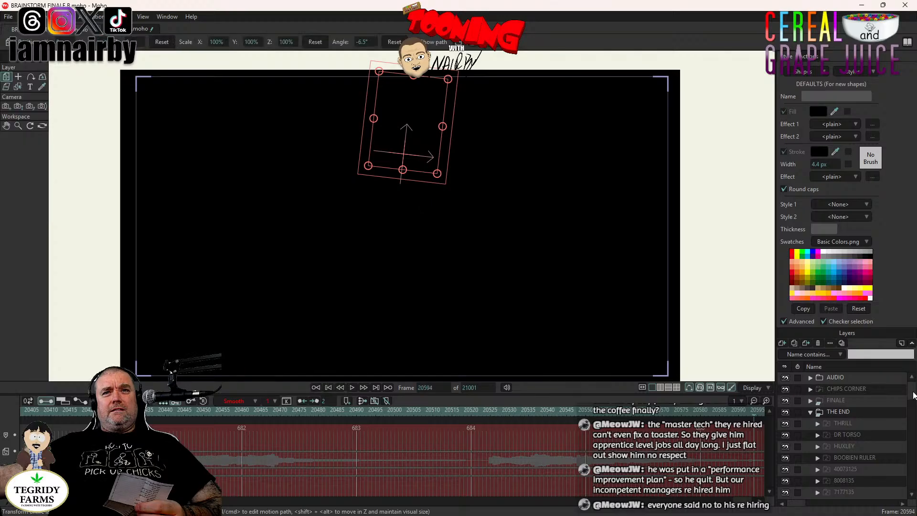
click(810, 412)
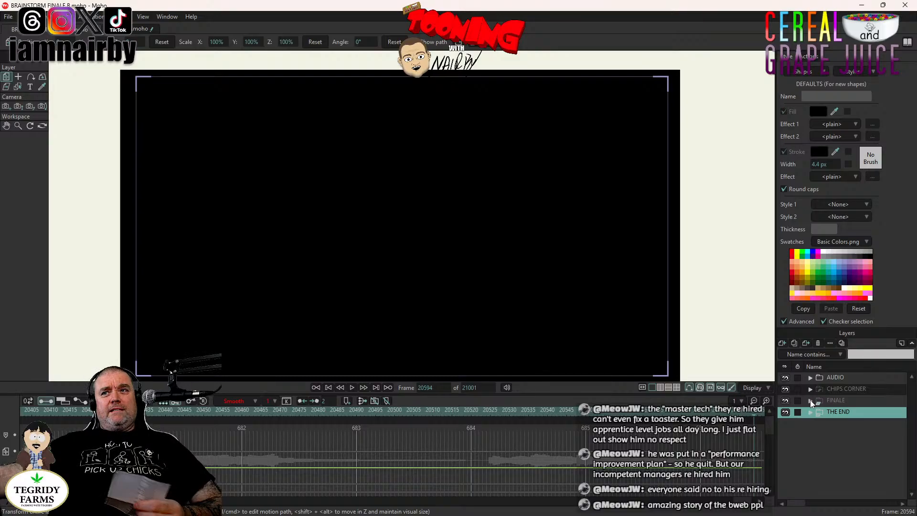
click(810, 402)
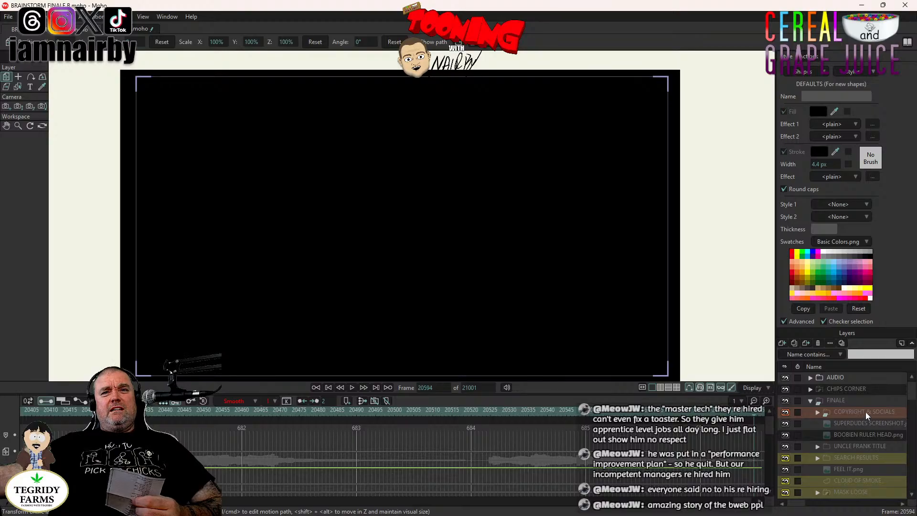
click(818, 412)
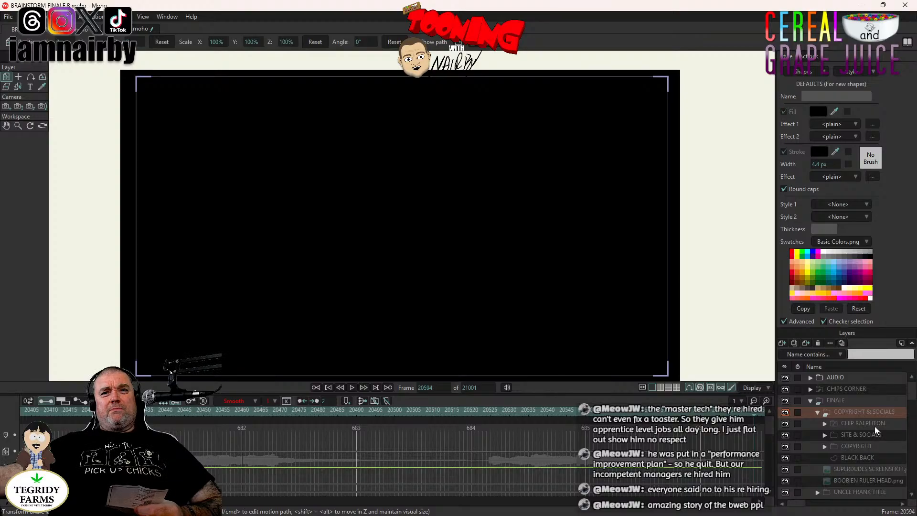
click(817, 412)
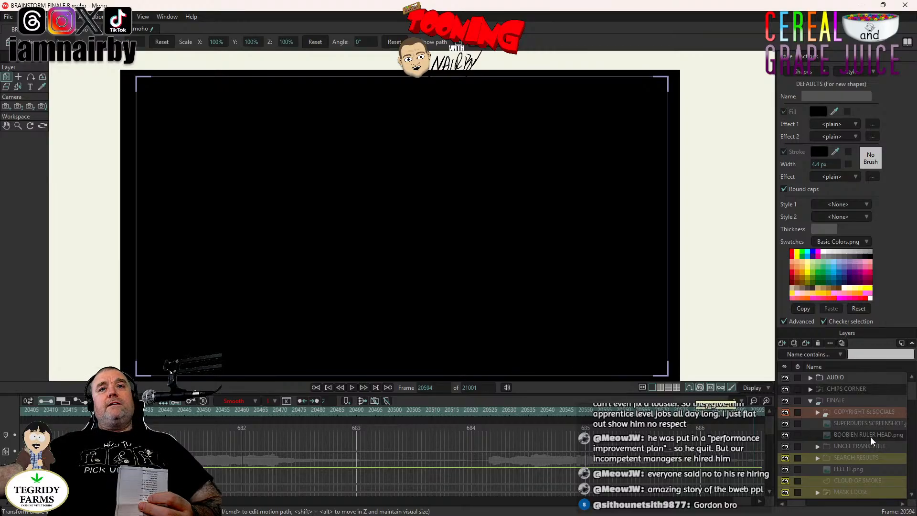
- Return to the Untitled document and add a new text layer above Layer 1
key(ctrl+n)
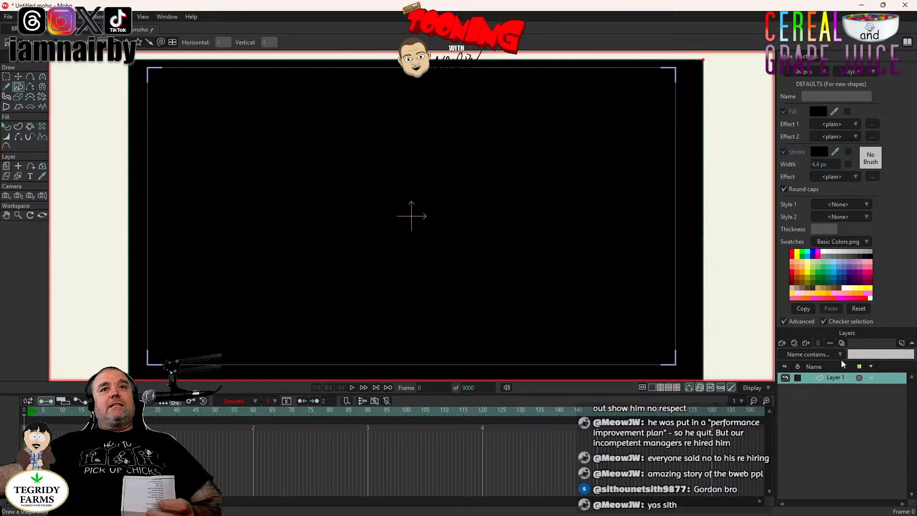
click(782, 343)
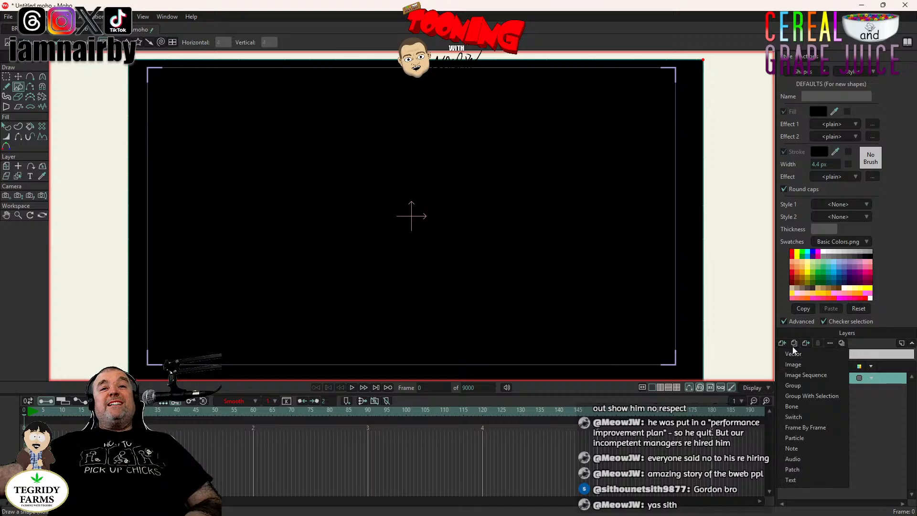
click(791, 479)
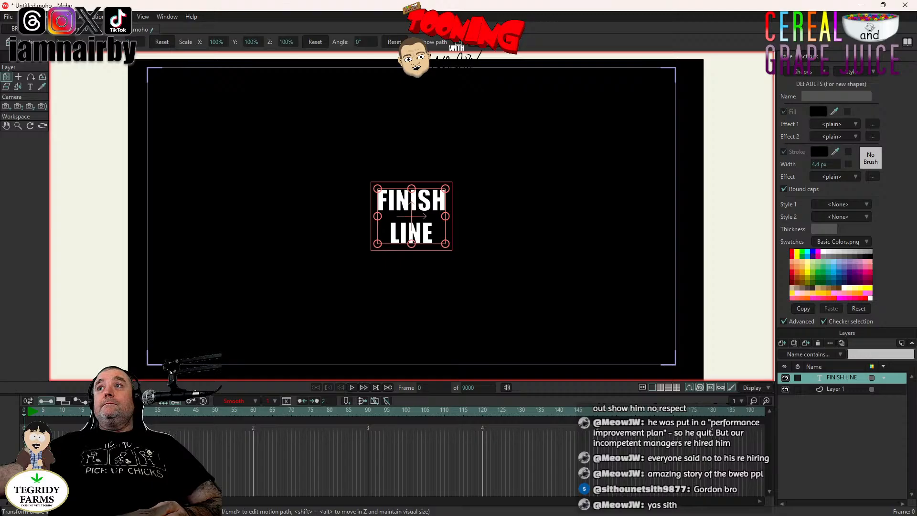
drag(916, 134, 601, 139)
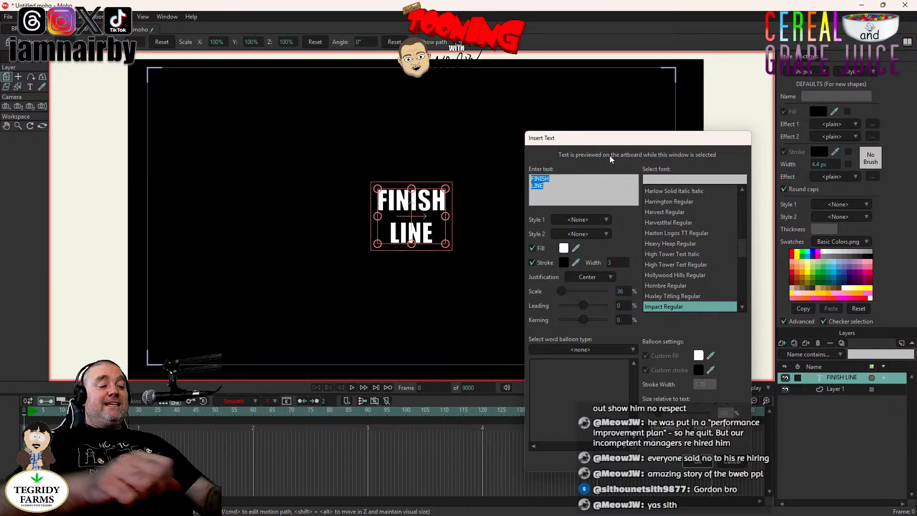
- Replace the default text with the credit line "created, written & animated"
text(wrt)
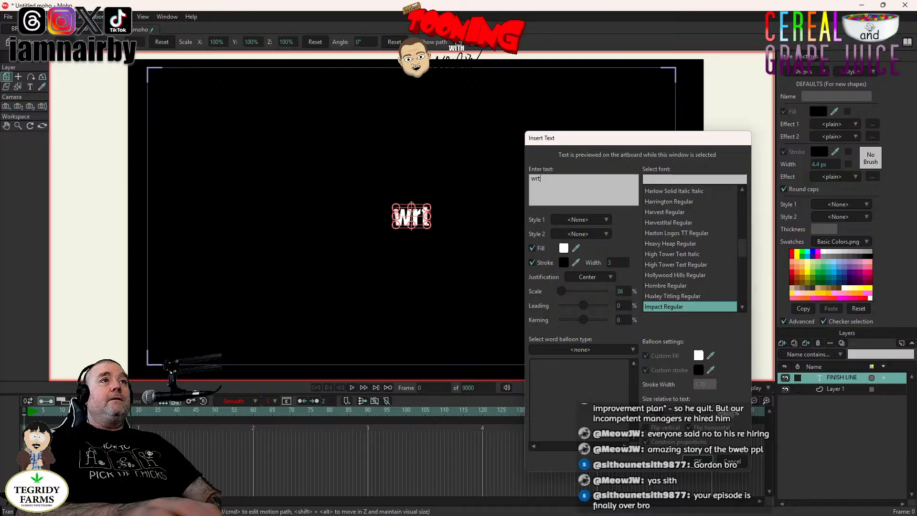
key(BackSpace)
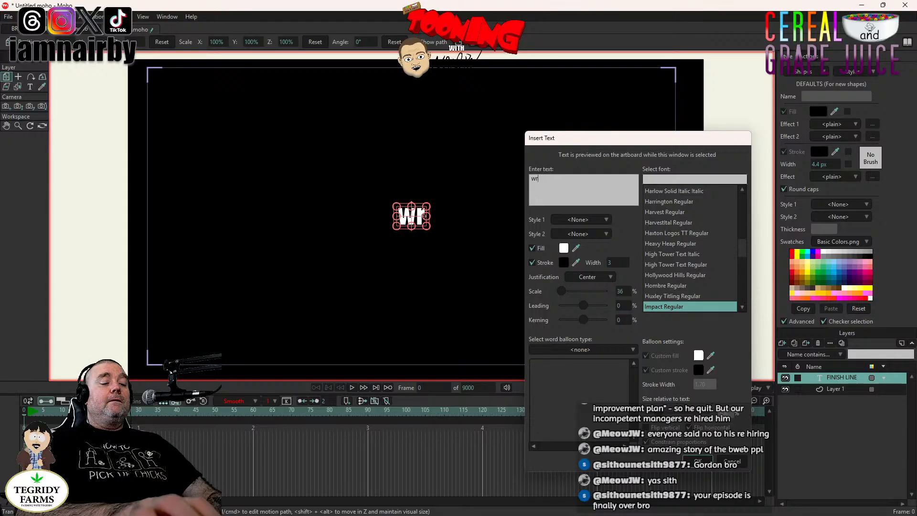
text(itten)
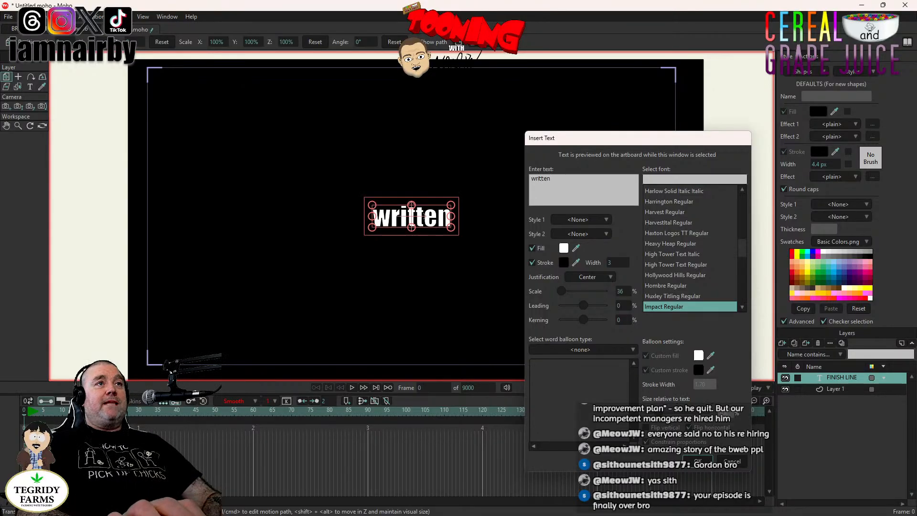
text(,)
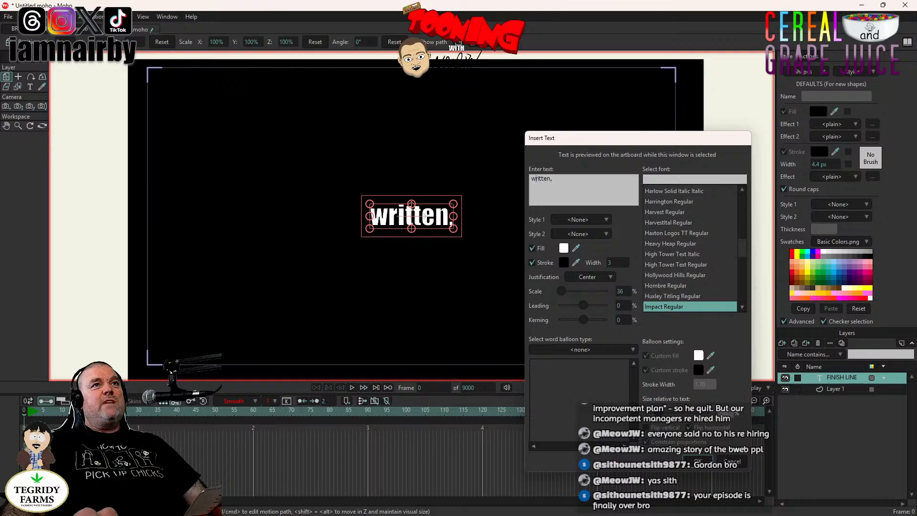
text(creatd)
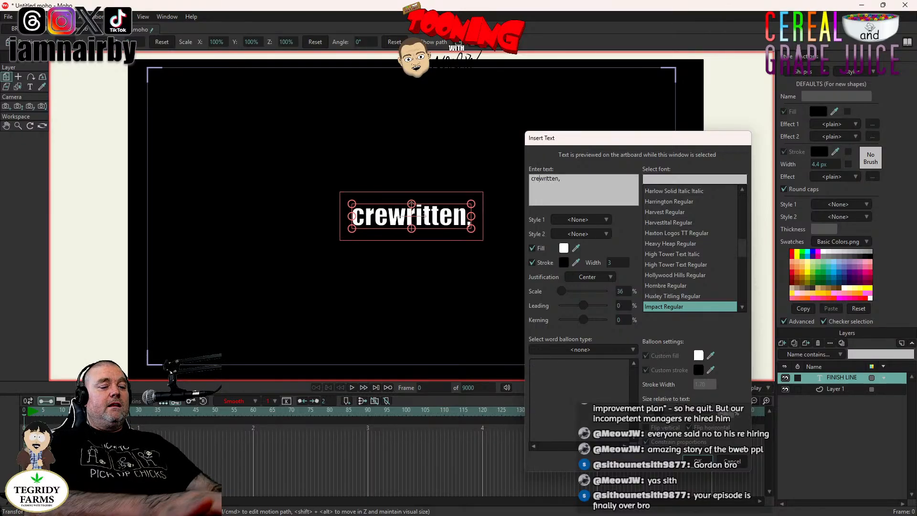
key(BackSpace)
key(BackSpace)
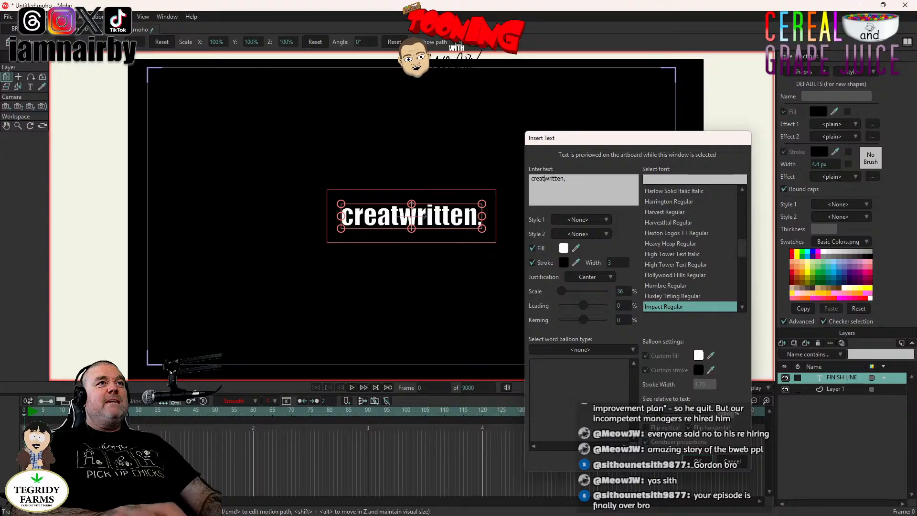
text(ted,)
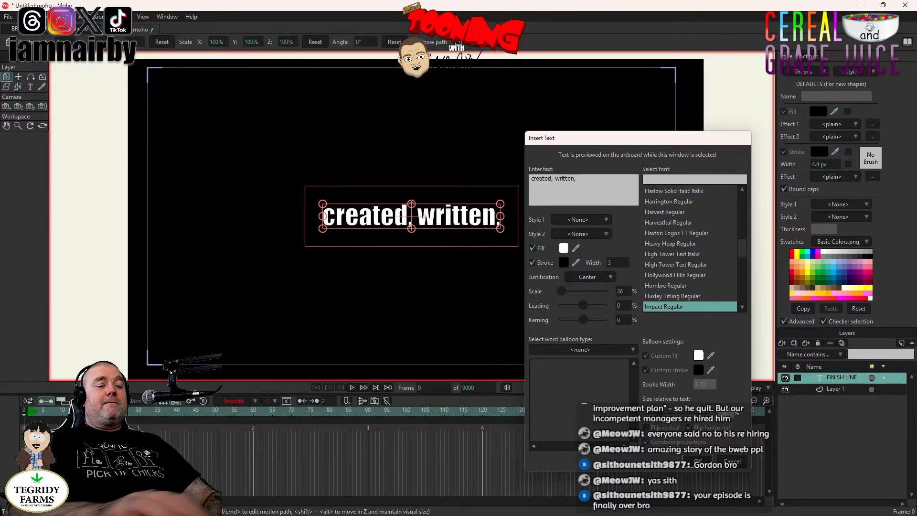
key(BackSpace)
text(& animated)
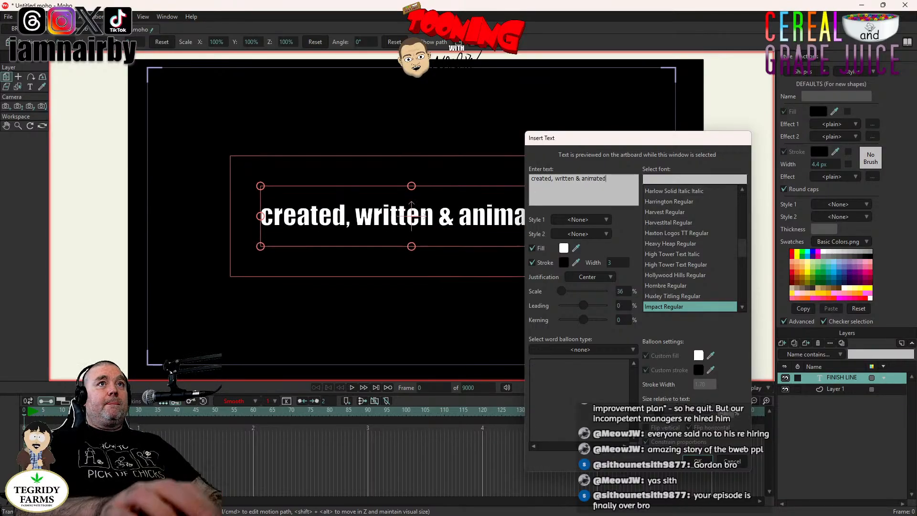
key(BackSpace)
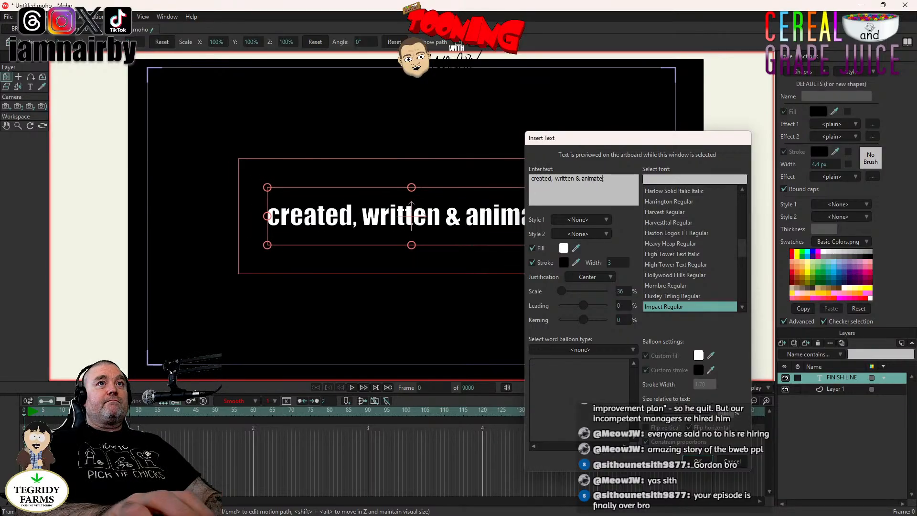
text(d)
- Add "by" on a second line of the credit and the creator's screen name on a third line
key(Return)
text(by)
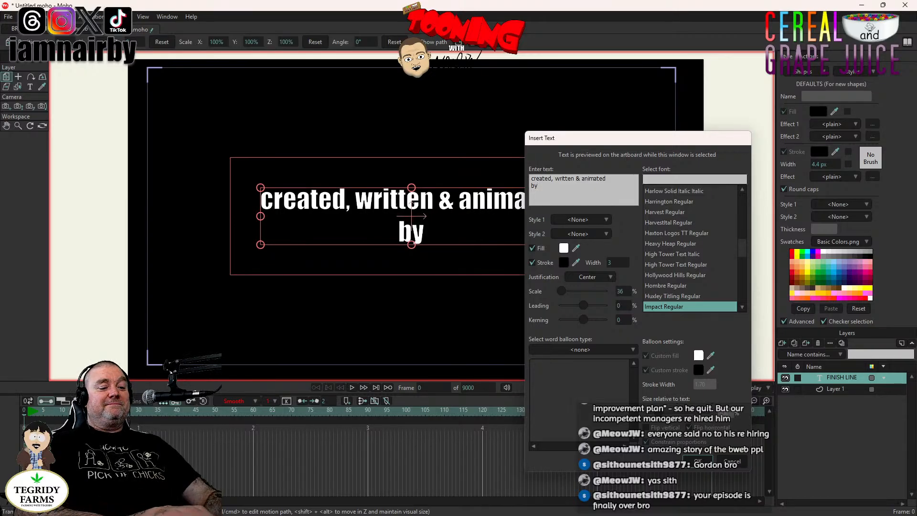
key(Return)
text(NAIRBY)
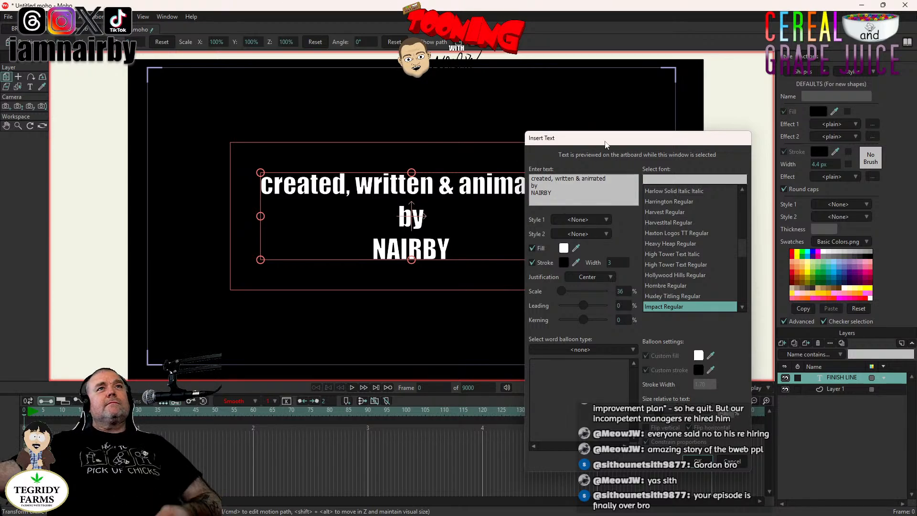
- Replace the credit's third line with the creator's first name and last initial, and accept the text layer with its default name
drag(609, 142, 675, 130)
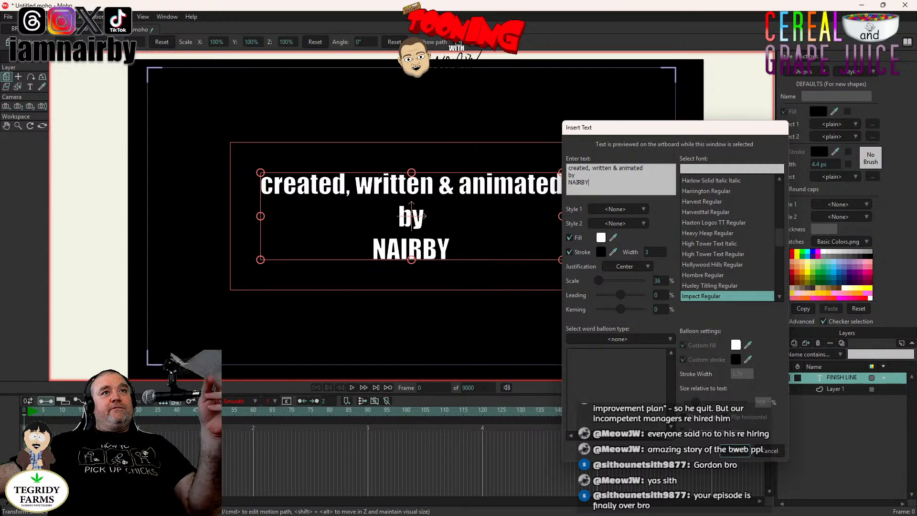
key(shift+Home)
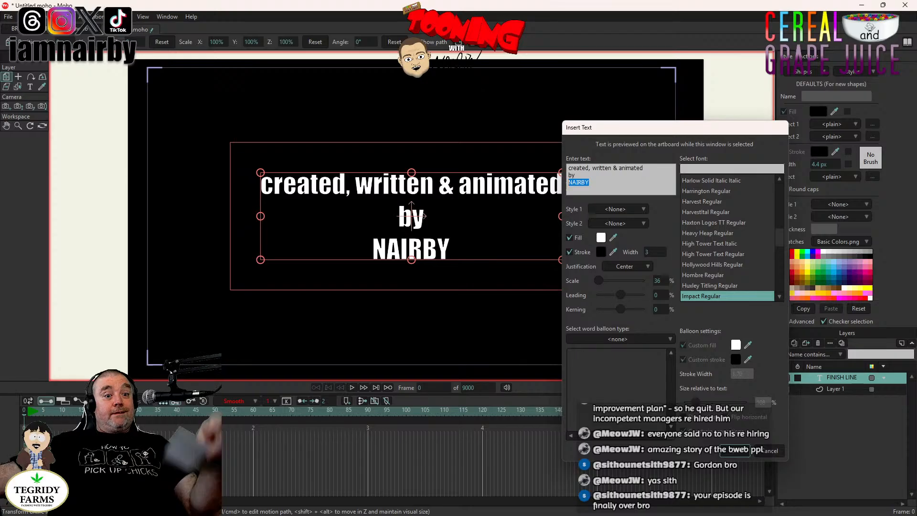
text(B)
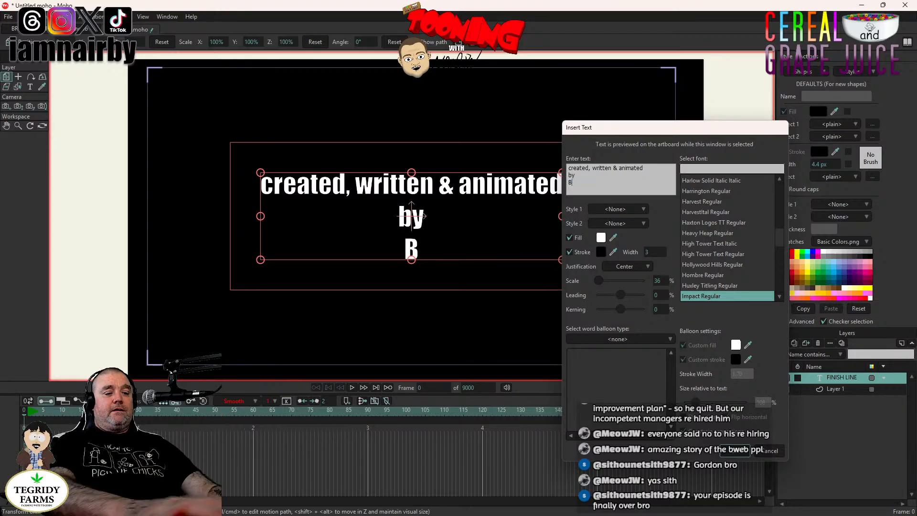
text(RISAJ)
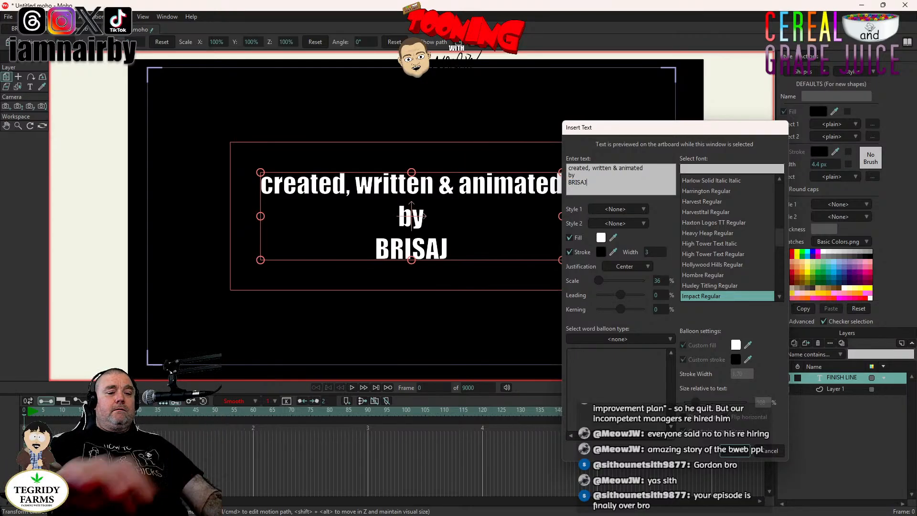
key(BackSpace)
key(BackSpace)
key(BackSpace)
text(AN)
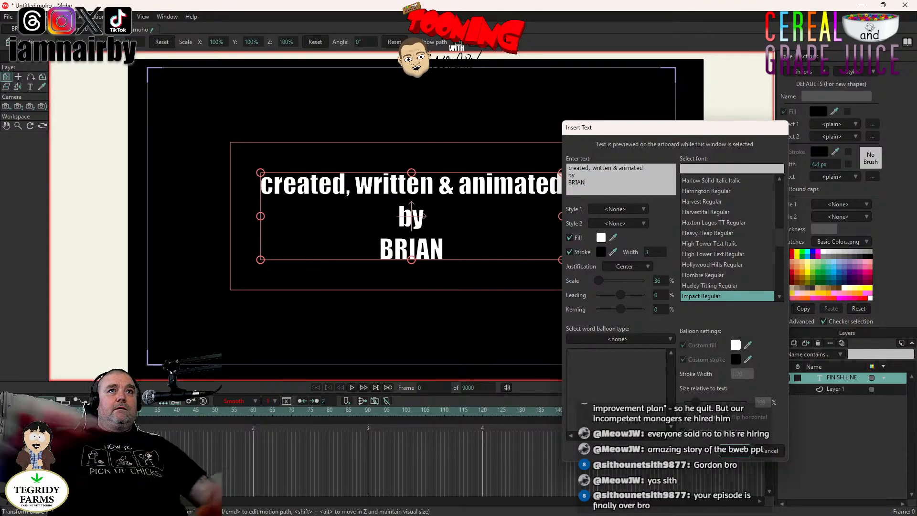
text( H)
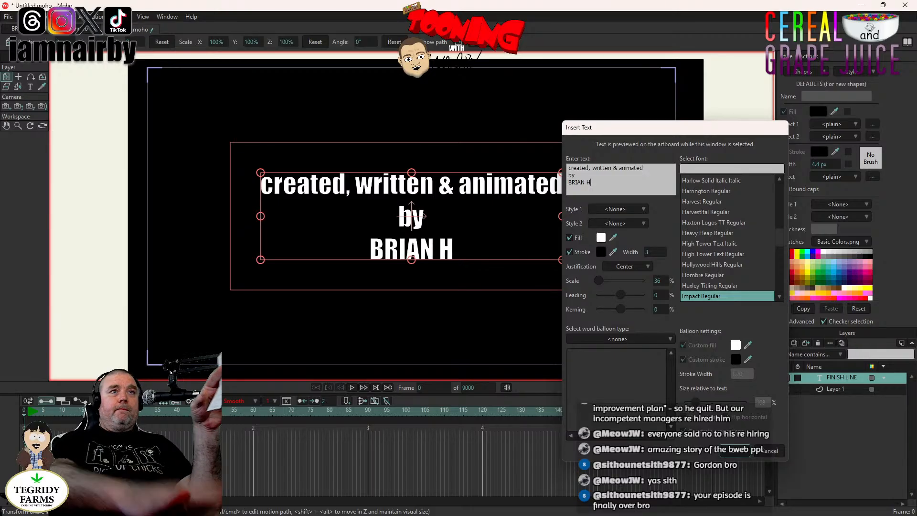
click(737, 453)
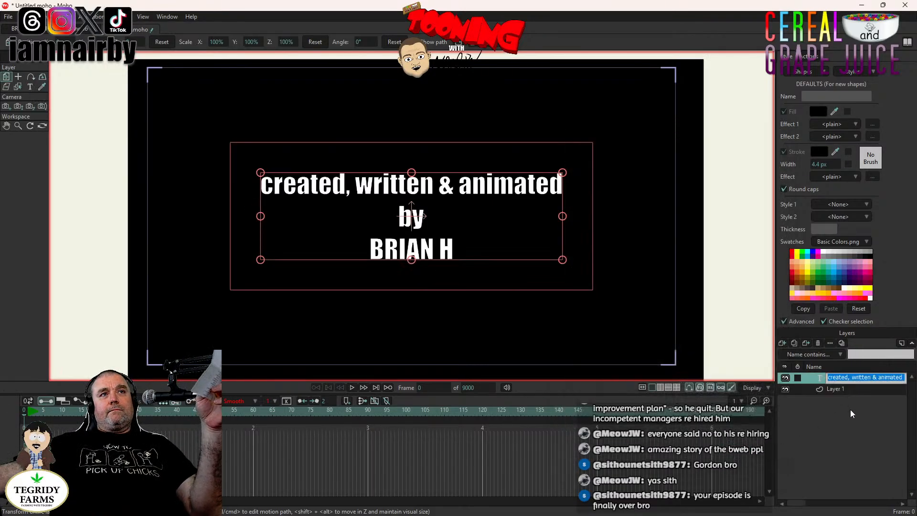
click(851, 414)
click(782, 342)
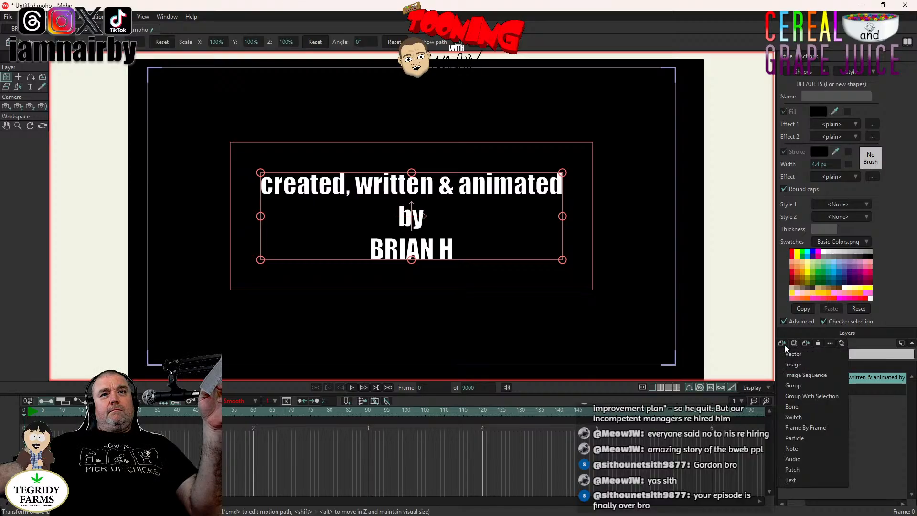
click(799, 479)
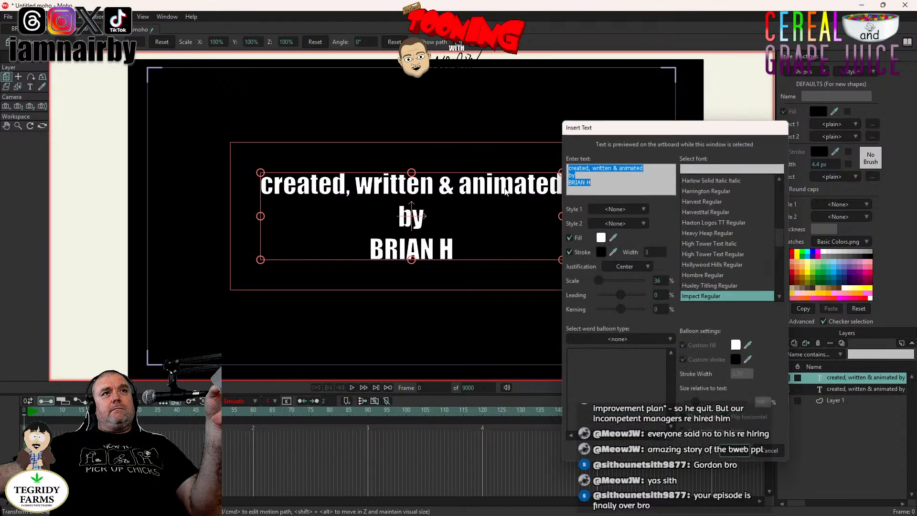
drag(628, 136, 491, 152)
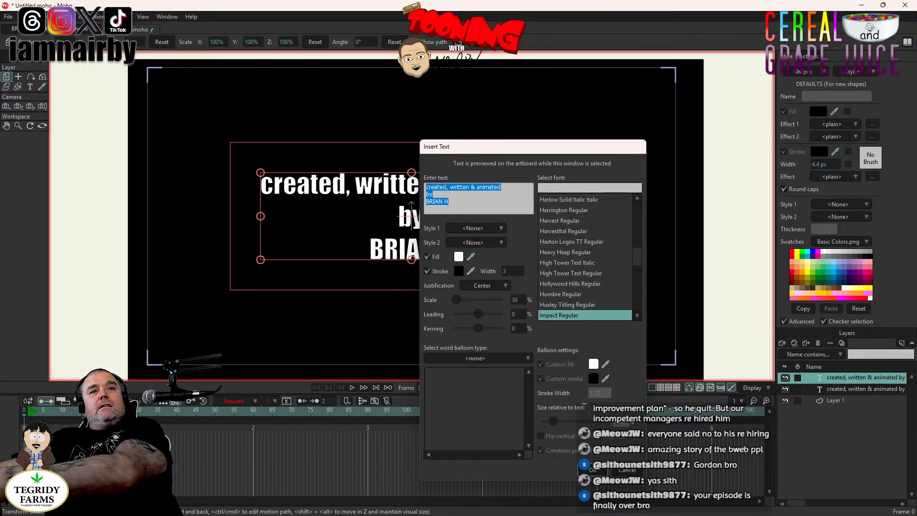
click(627, 470)
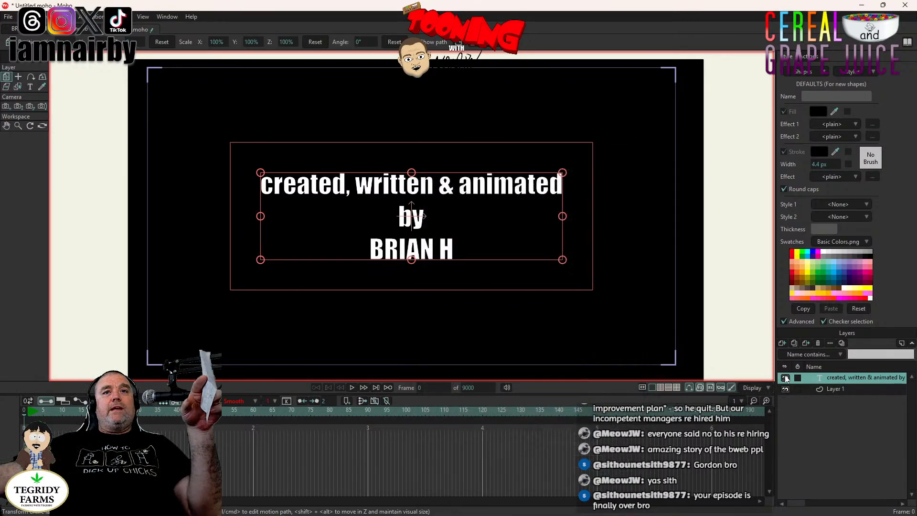
- Hide the "created, written & animated" credit layer and add a new text layer above it
click(785, 378)
click(785, 354)
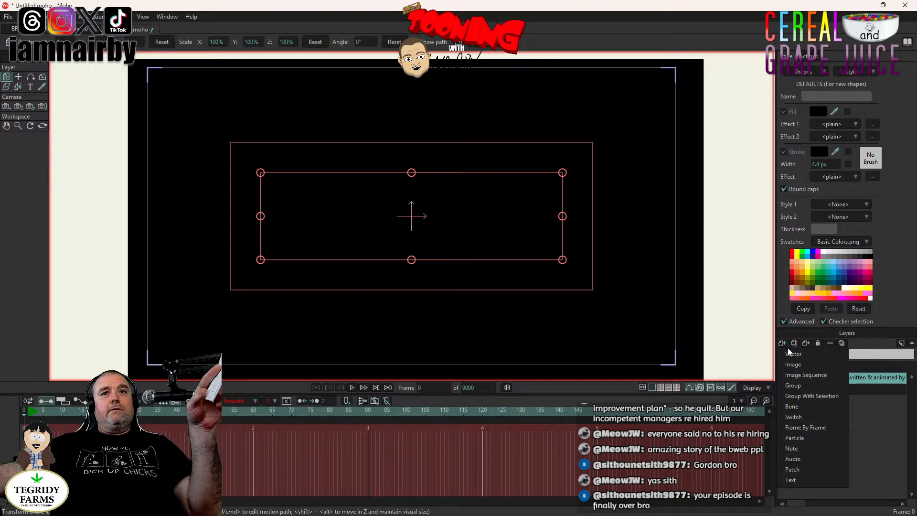
click(796, 478)
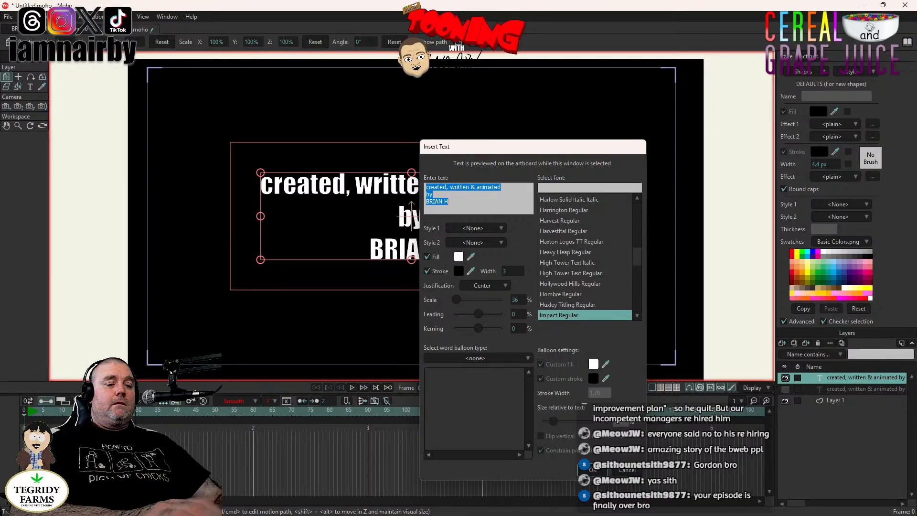
- Replace the text with "animated using" and "MOHO PRO" on a second line, and accept the layer with its default name
text(anim)
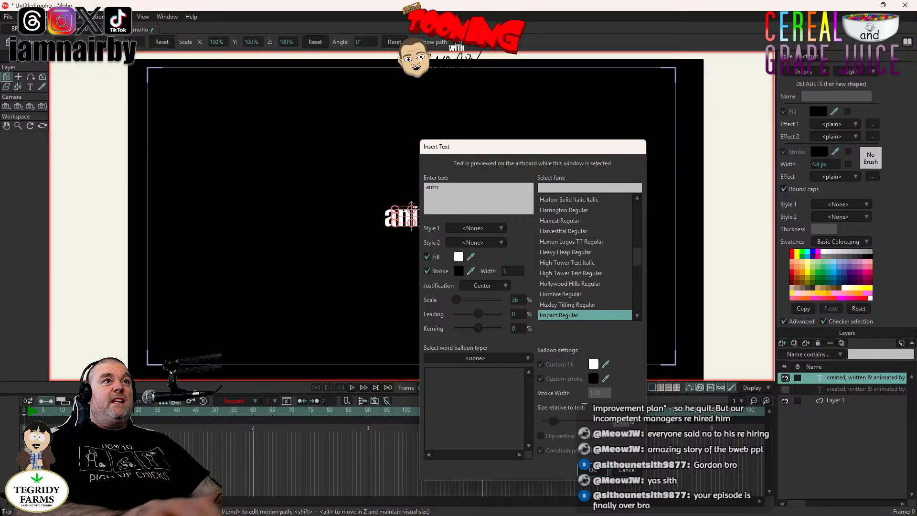
text(ated)
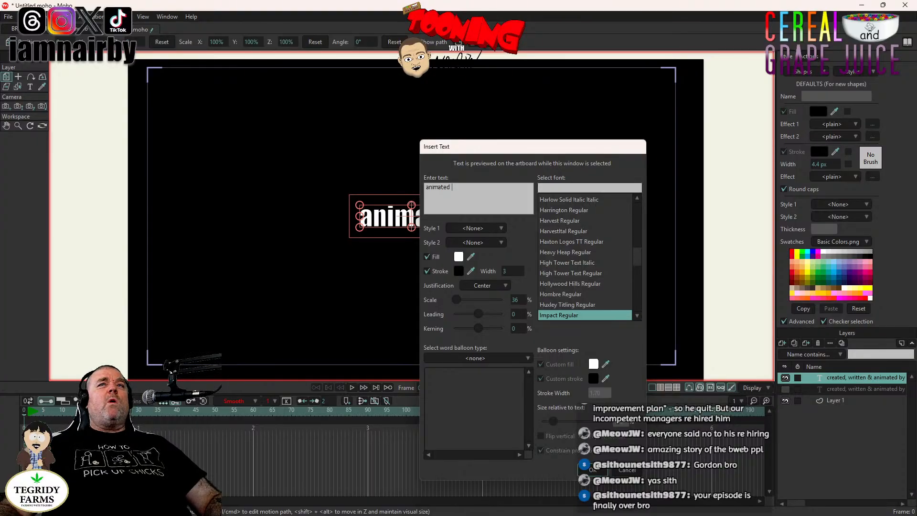
text(using)
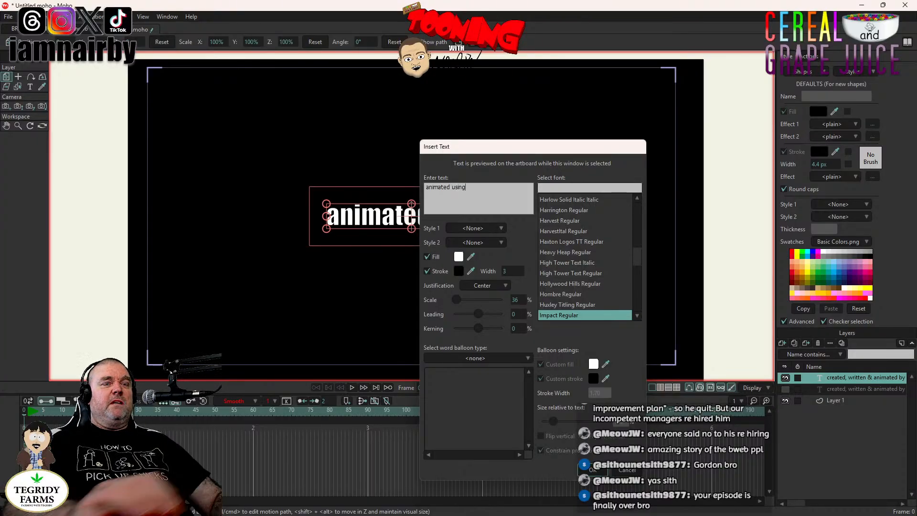
key(Return)
text(MOHO)
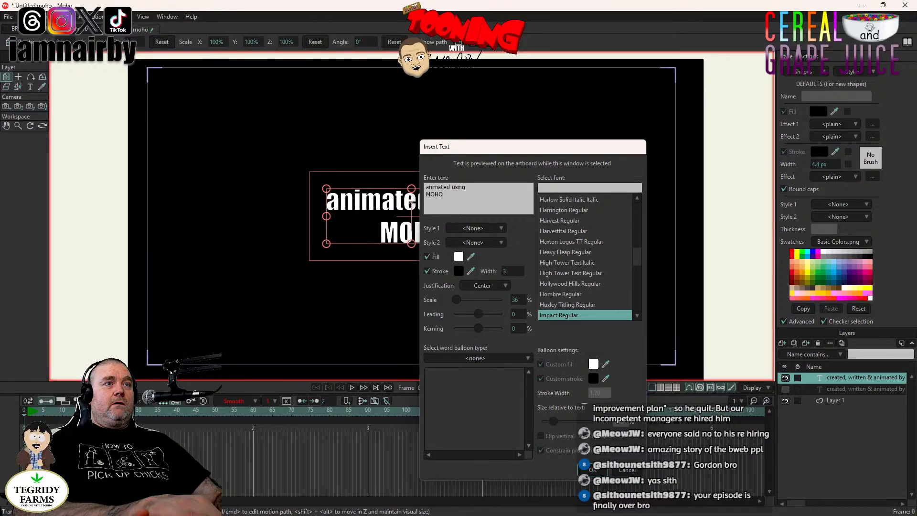
text( PRO)
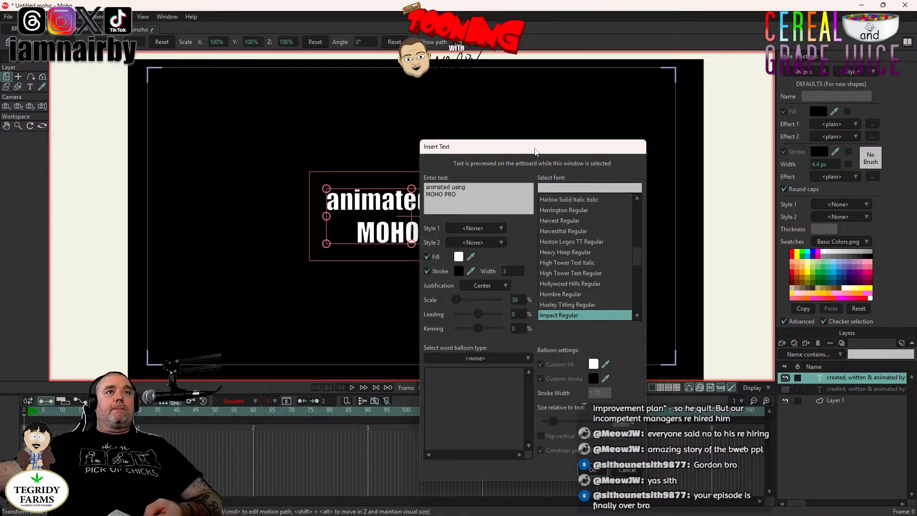
drag(535, 152, 657, 115)
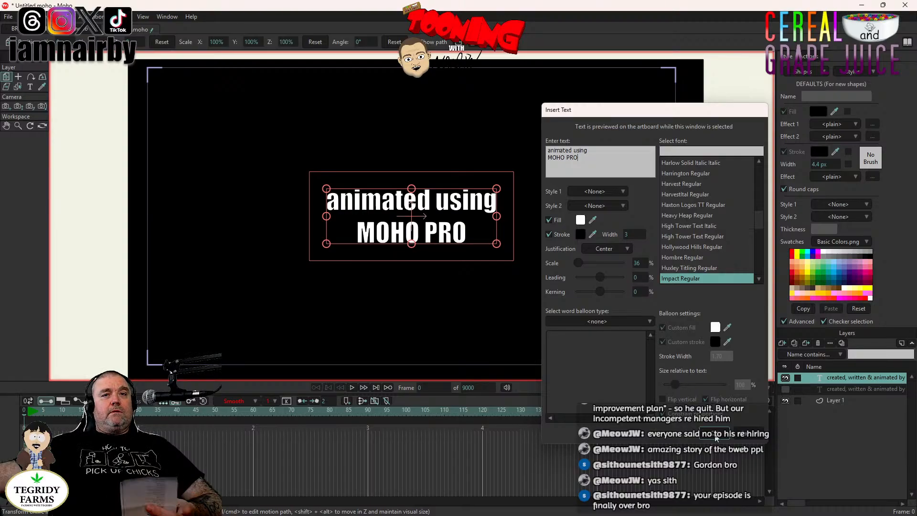
click(715, 438)
click(806, 425)
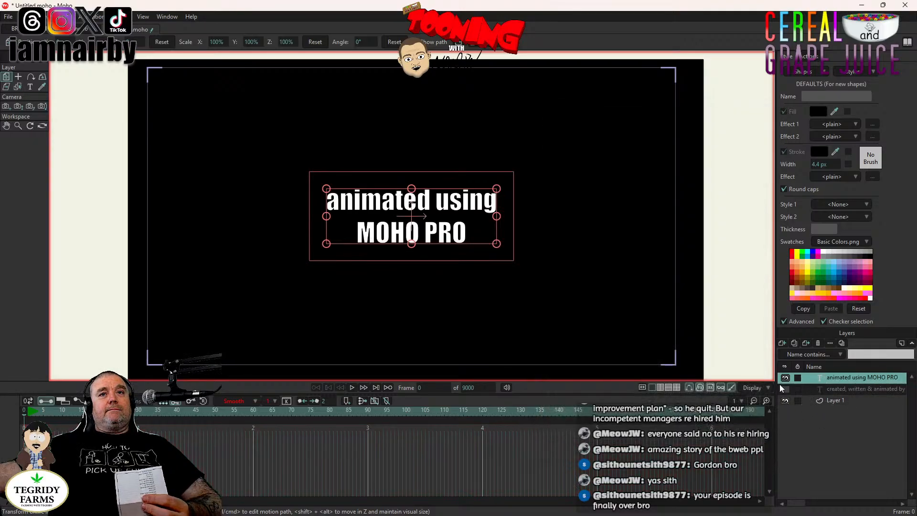
- Hide the "animated using MOHO PRO" layer and add another text layer above it
click(785, 377)
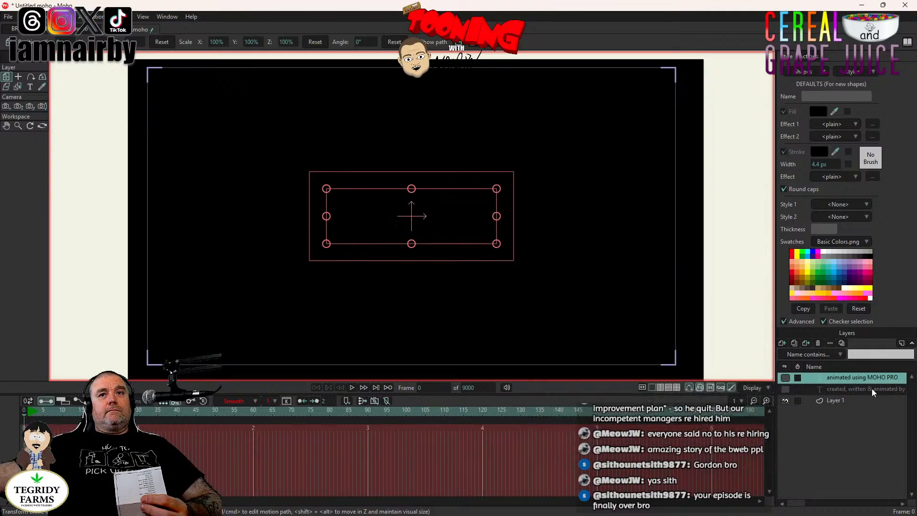
click(782, 344)
click(794, 479)
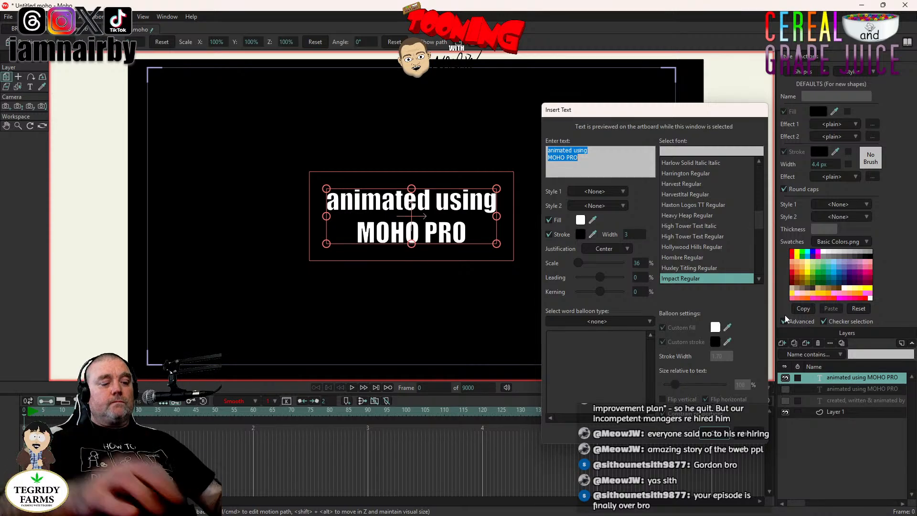
- Replace the text with "music made with" and "MAGIX MUSIC MAKER" on a second line, and accept the layer with its default name
text(MUSIC MADE WITH)
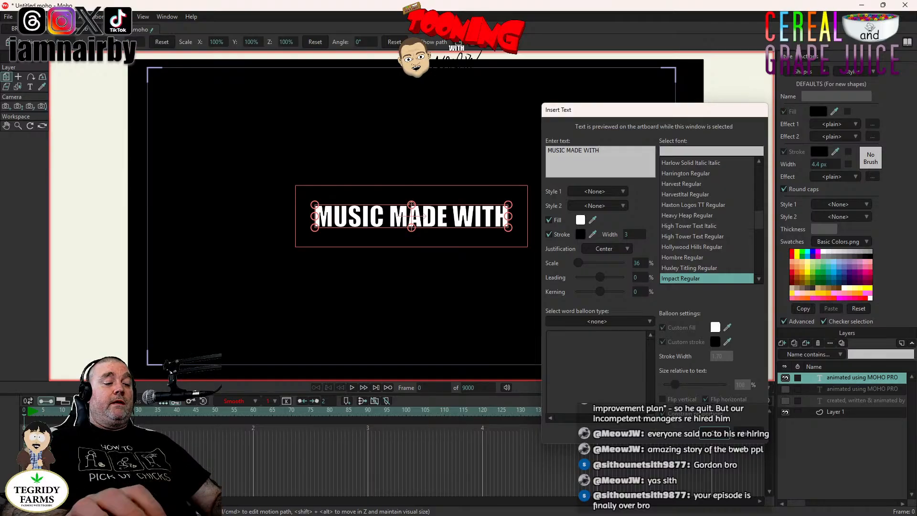
key(ctrl+a)
text(m)
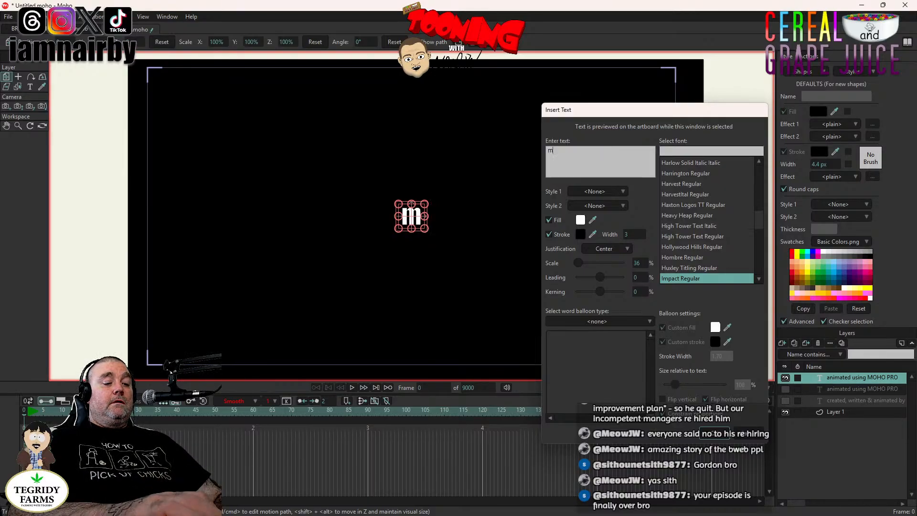
text(usic made)
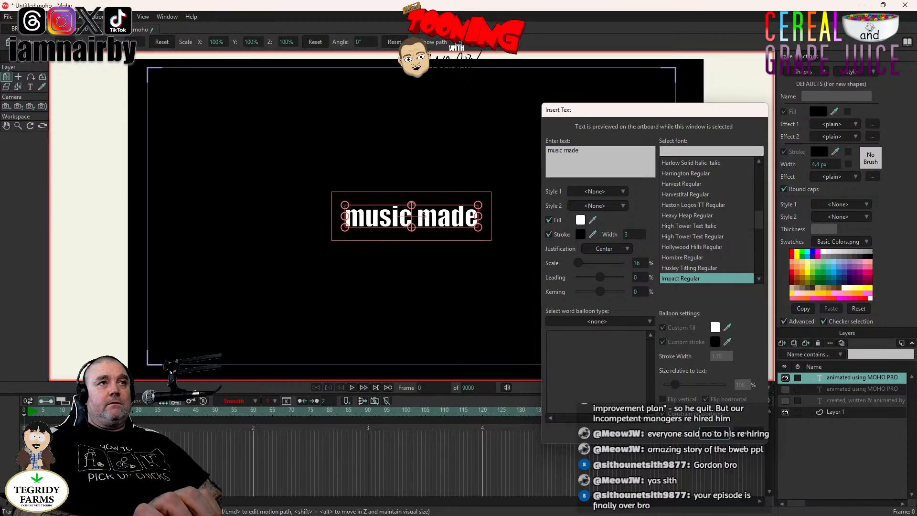
text(w)
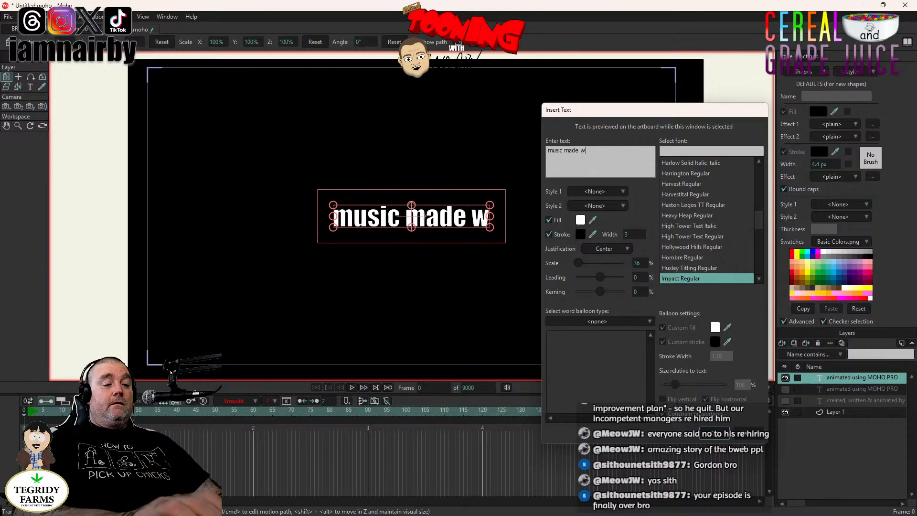
text(ith MAGI)
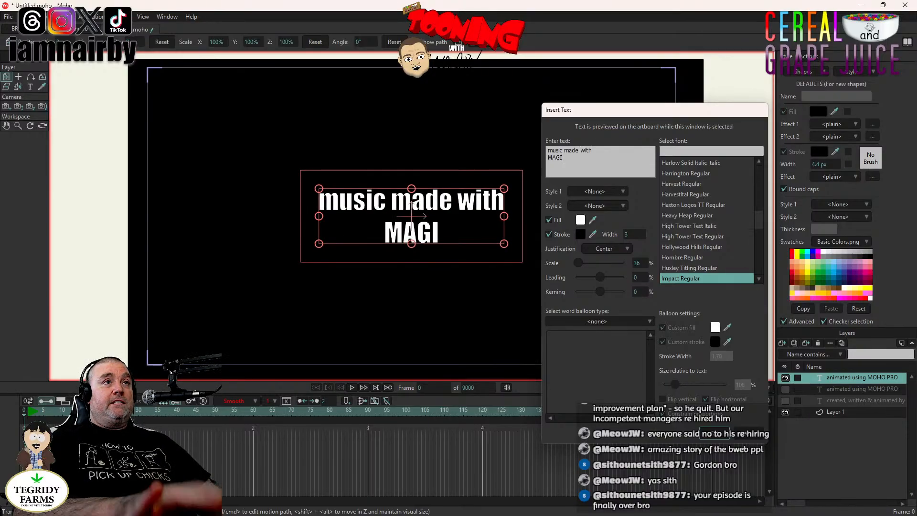
text(X MUSIC)
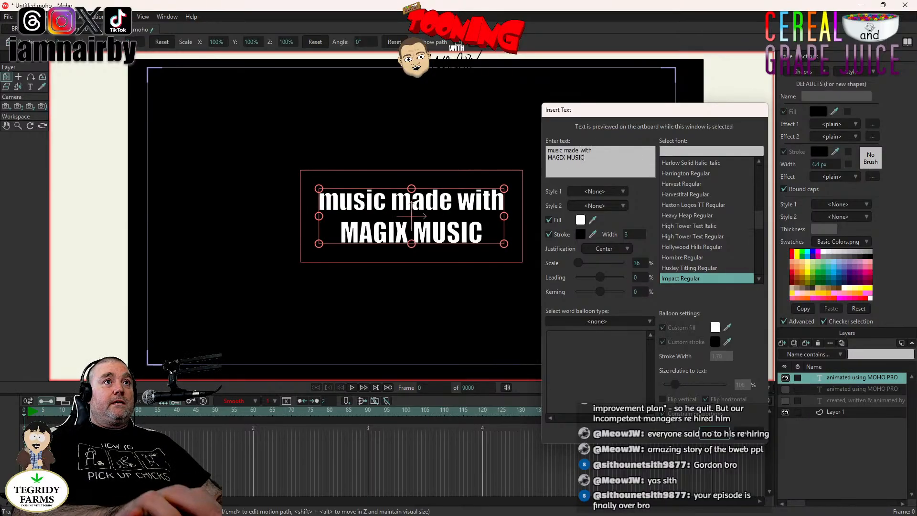
text( MAKER)
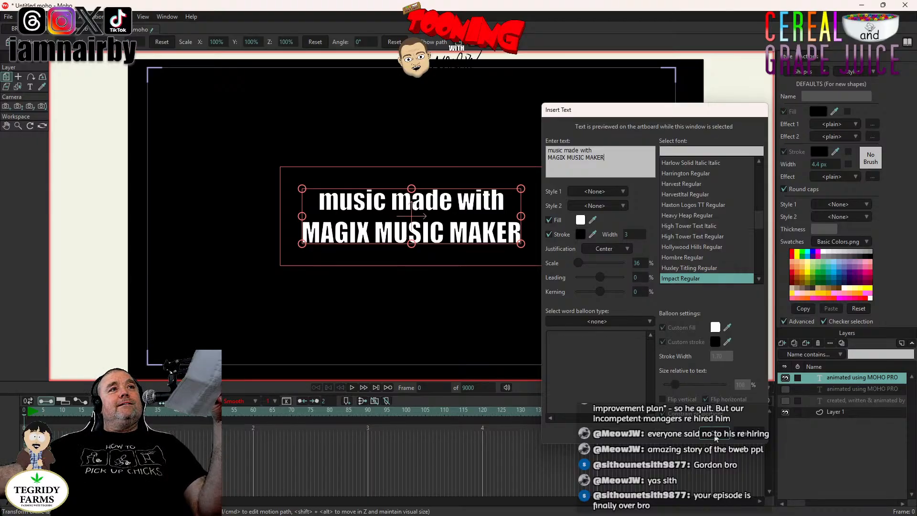
click(715, 434)
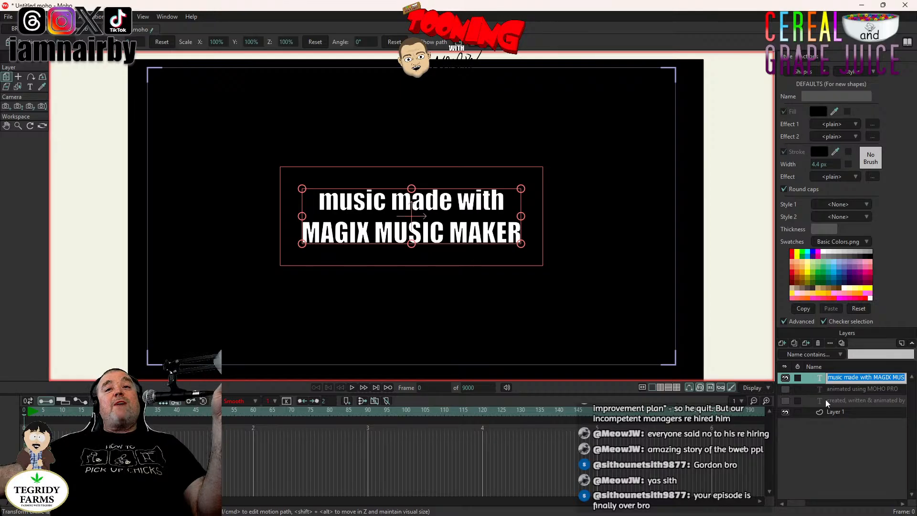
click(852, 462)
- Hide the "music made with MAGIX MUSIC MAKER" layer and add a new text layer above it
click(784, 378)
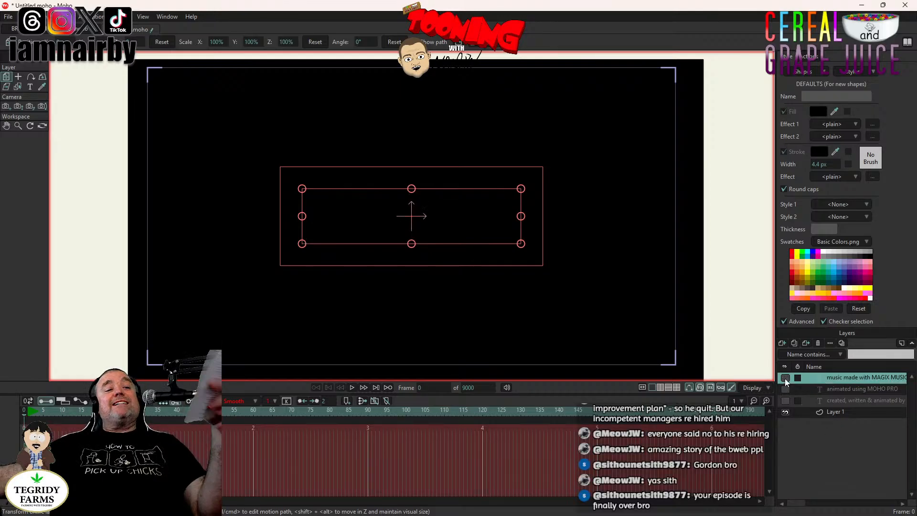
click(782, 343)
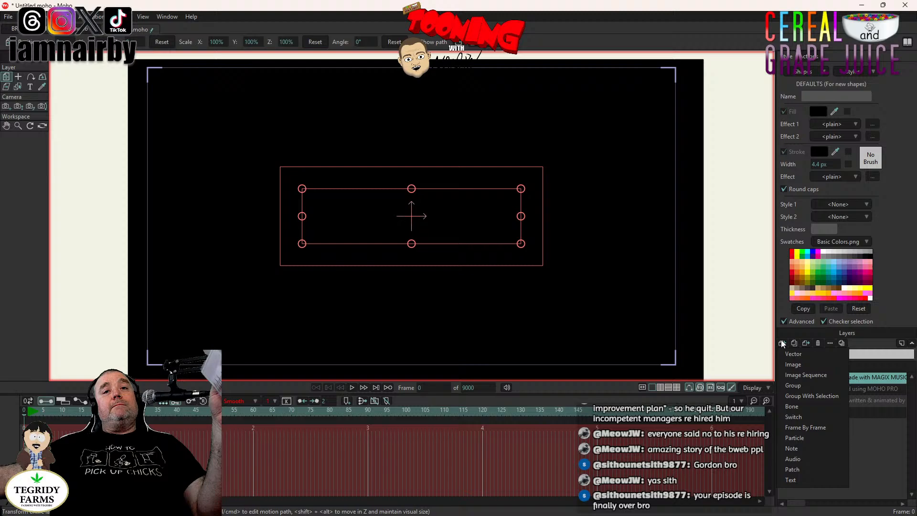
click(790, 479)
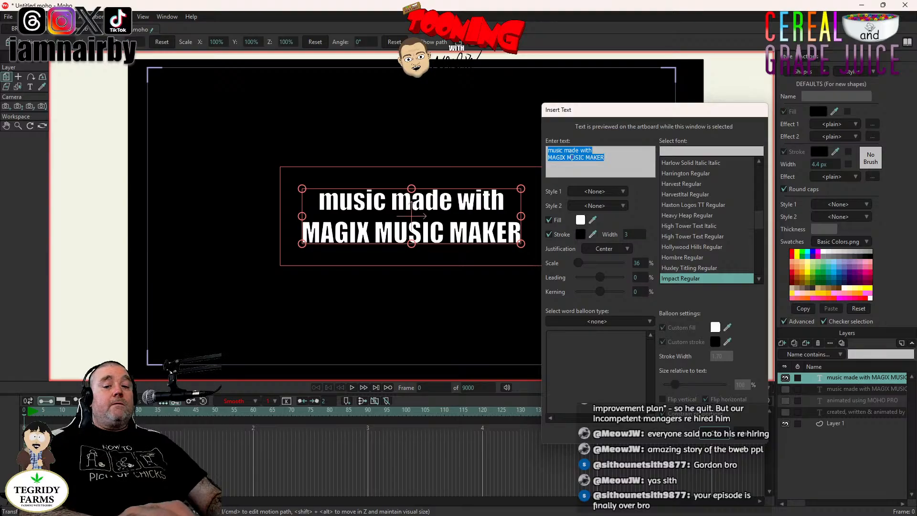
- Replace the text in the new layer with the credit line "special thanks to"
text(spe)
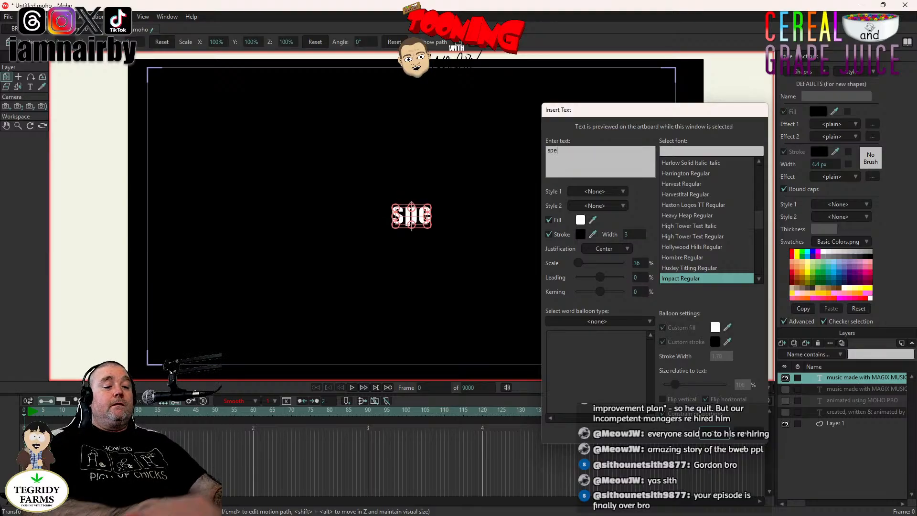
text(cial ha)
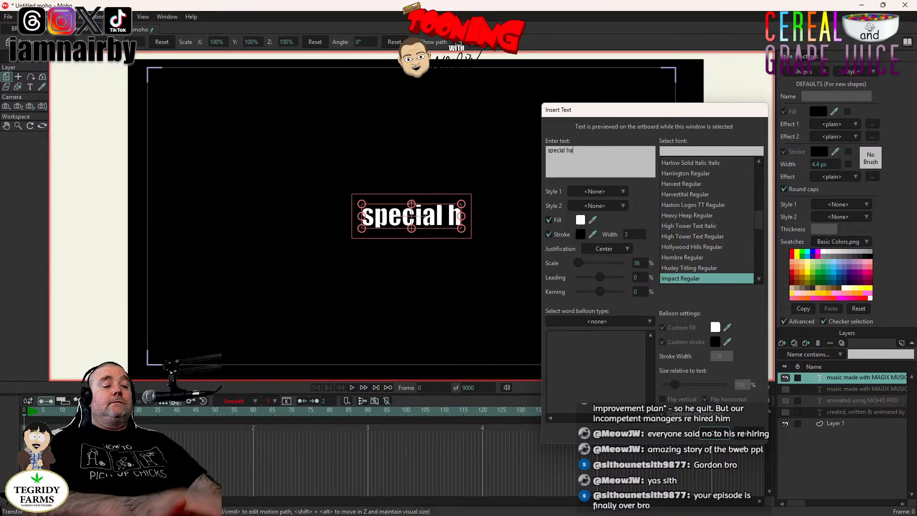
text(nk)
key(BackSpace)
key(BackSpace)
key(BackSpace)
key(BackSpace)
text(t)
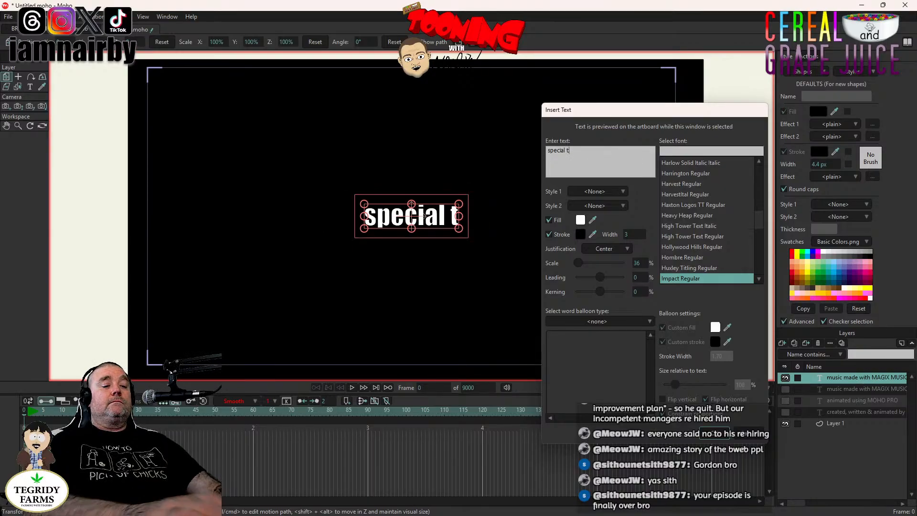
text(hanks)
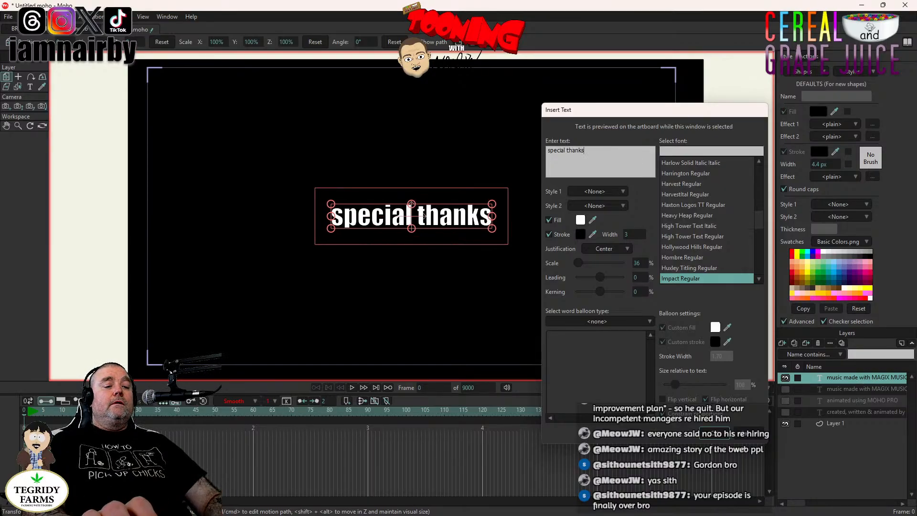
text( to)
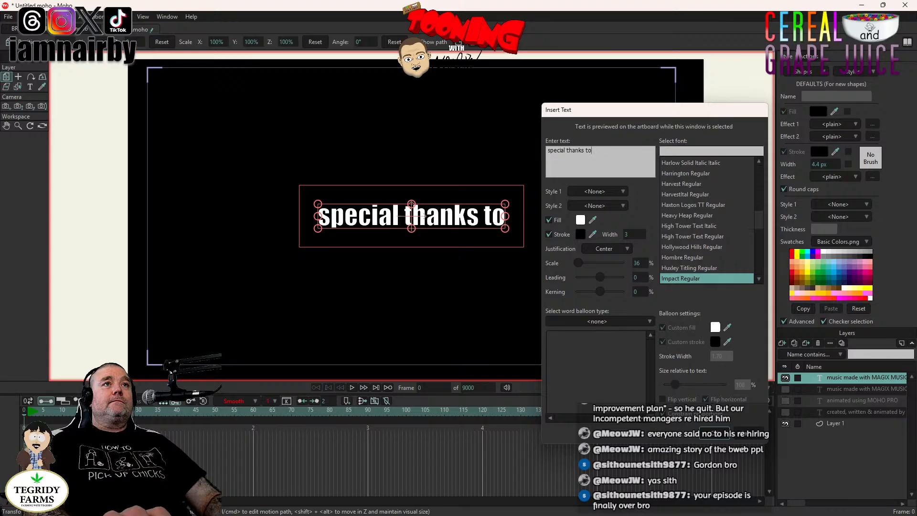
- Add the thanked person's first name in capitals on a second line, and accept the layer with its default name
key(Return)
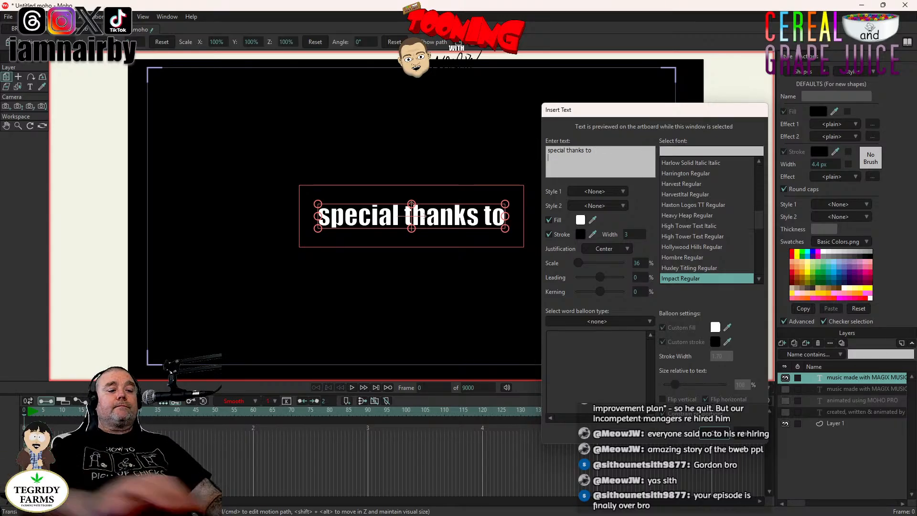
text(SALLY)
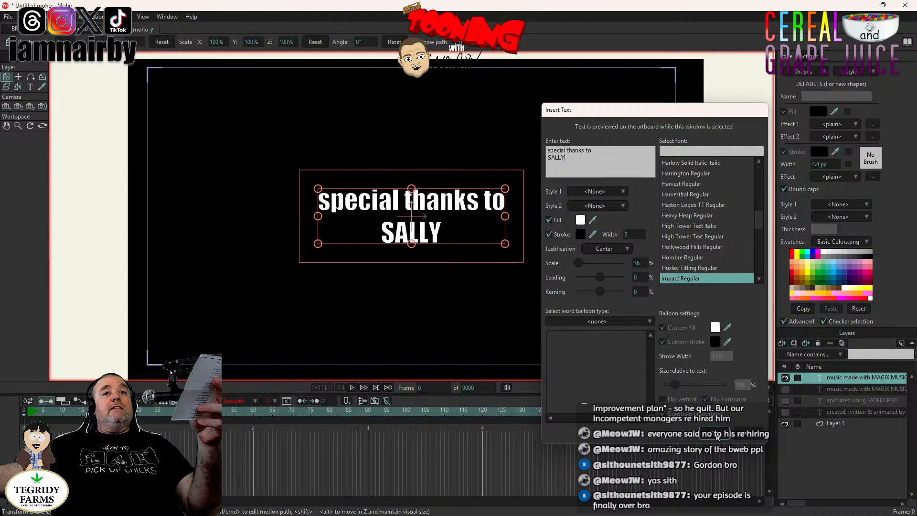
click(717, 434)
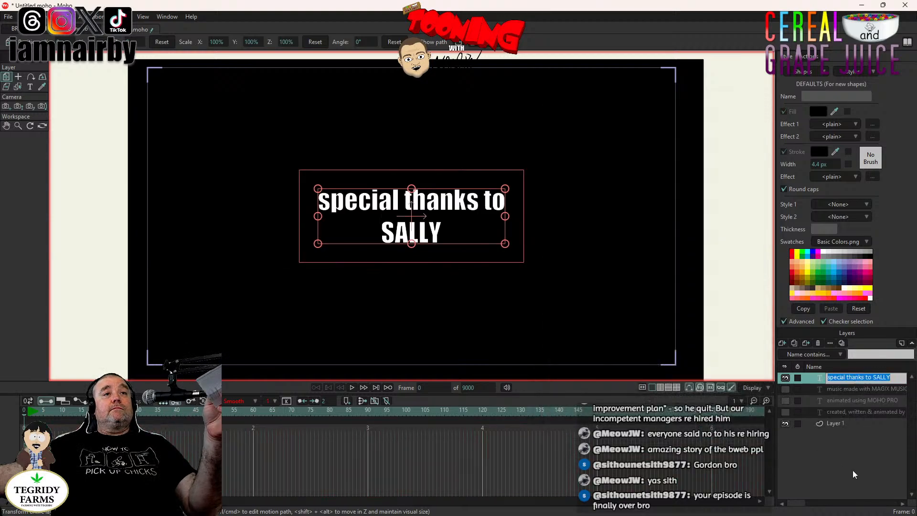
click(852, 470)
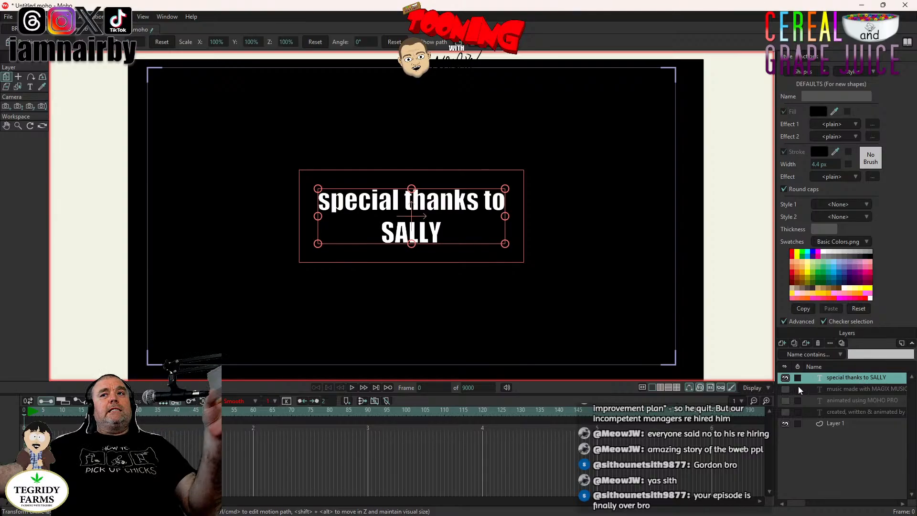
- Hide the "special thanks to" layer and add a new text layer above it
click(786, 378)
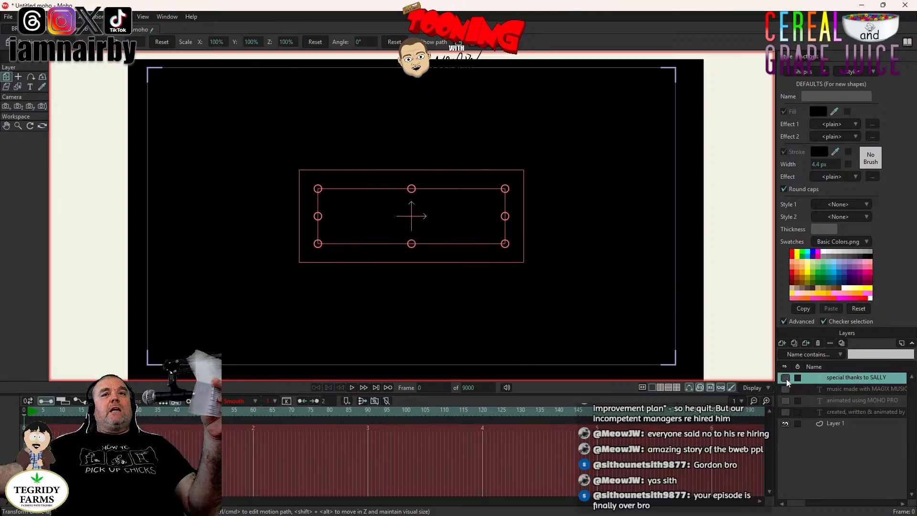
click(783, 342)
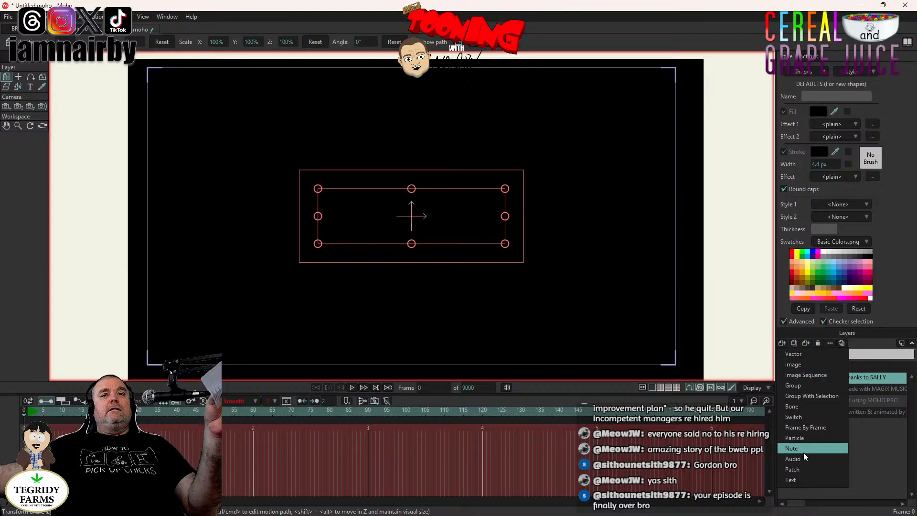
click(794, 479)
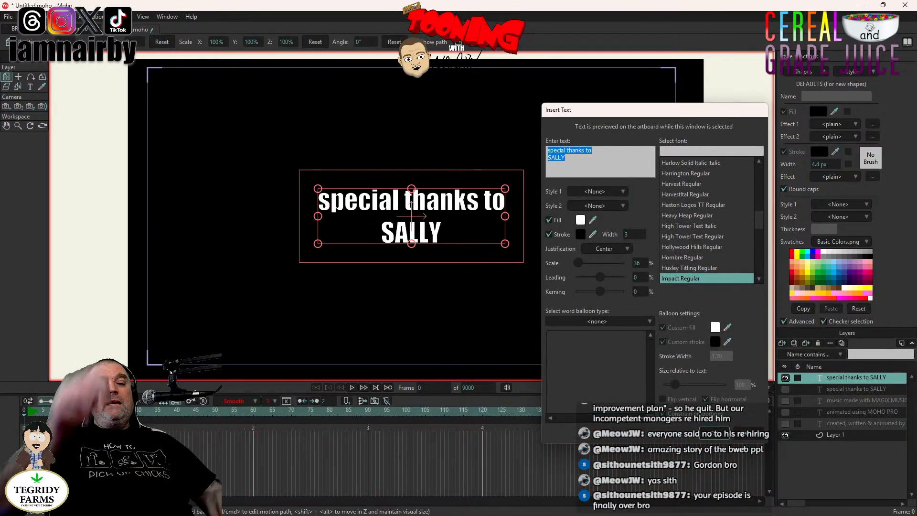
- Replace the text with "the meatheads" and, on a second line, "BROTHER" followed by the first credited person's nickname in capitals
text(the mea)
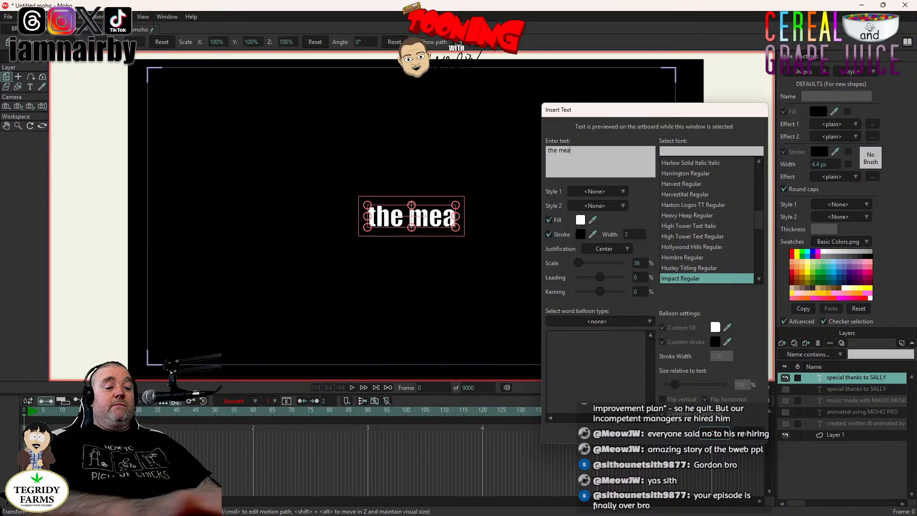
text(theads)
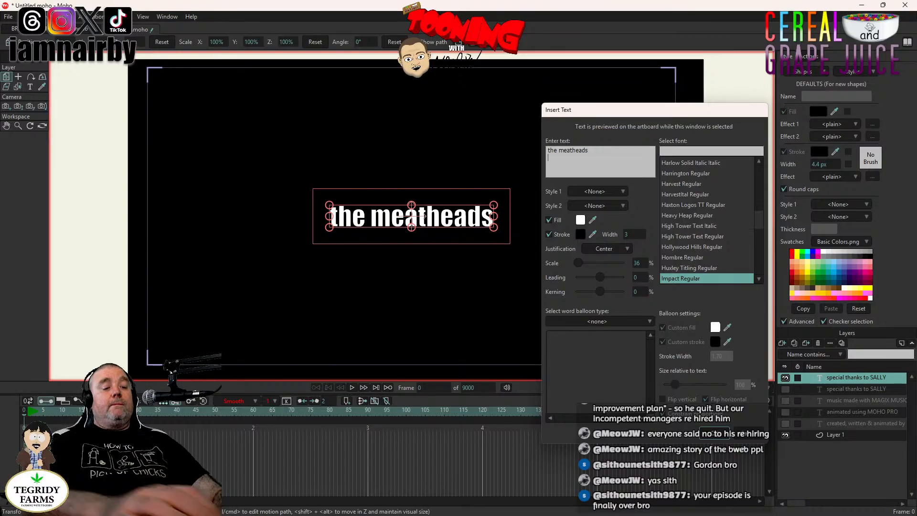
key(Return)
text(FISH)
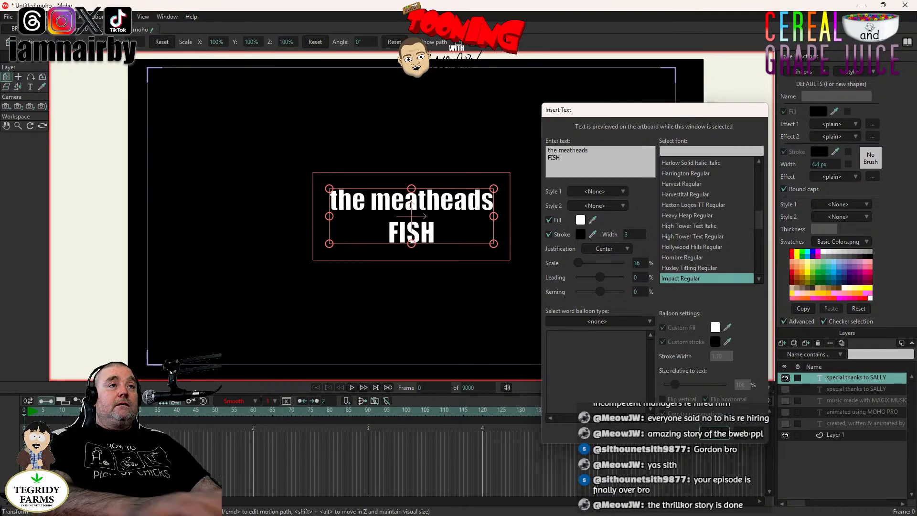
key(BackSpace)
key(BackSpace)
key(BackSpace)
key(BackSpace)
text(BROT)
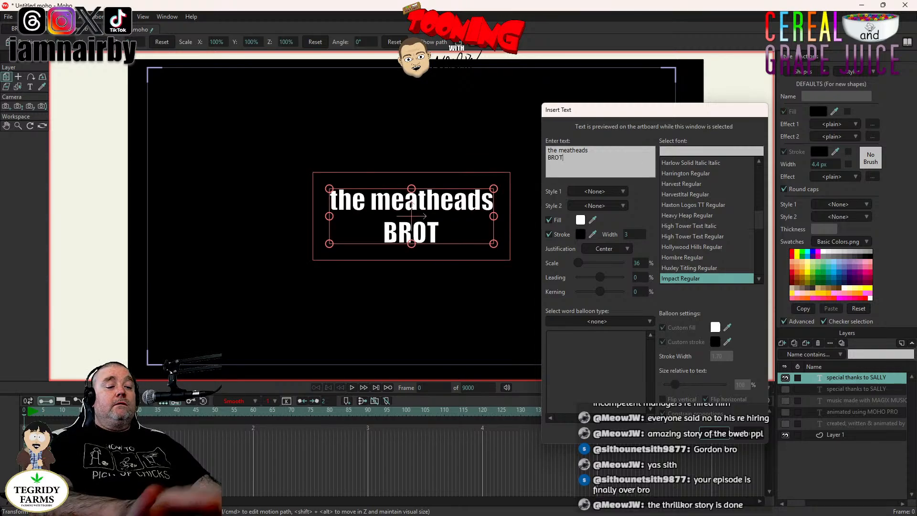
text(HER FISH)
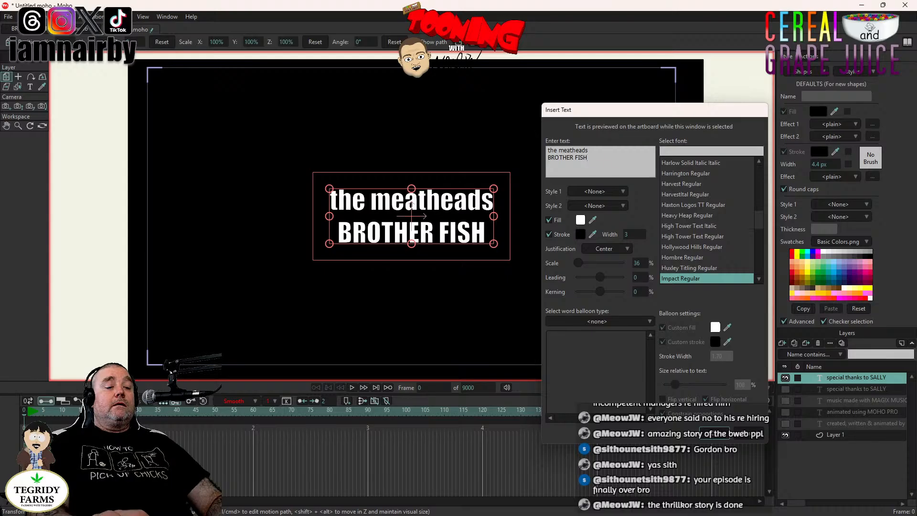
- Add the lines "and" and "BROTHER" with the second person's nickname in capitals, and accept the layer with its default name
key(Return)
text(and)
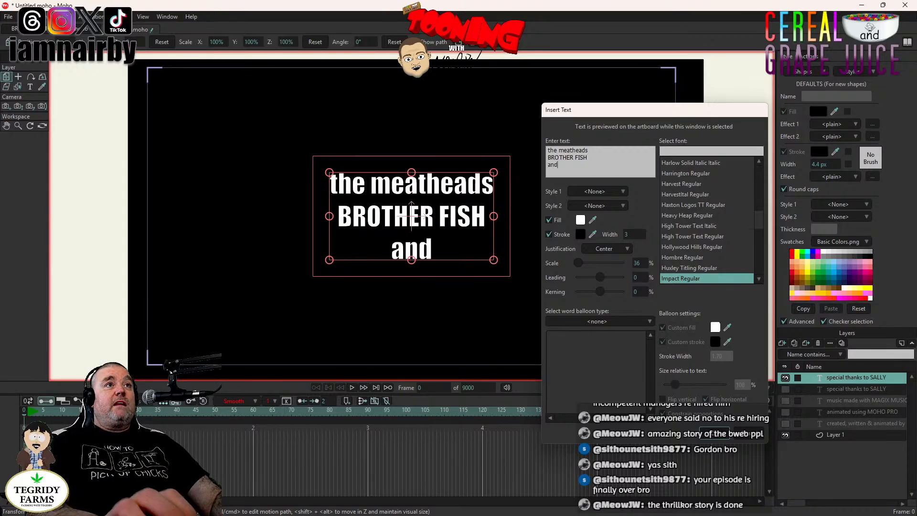
text(BRITHER)
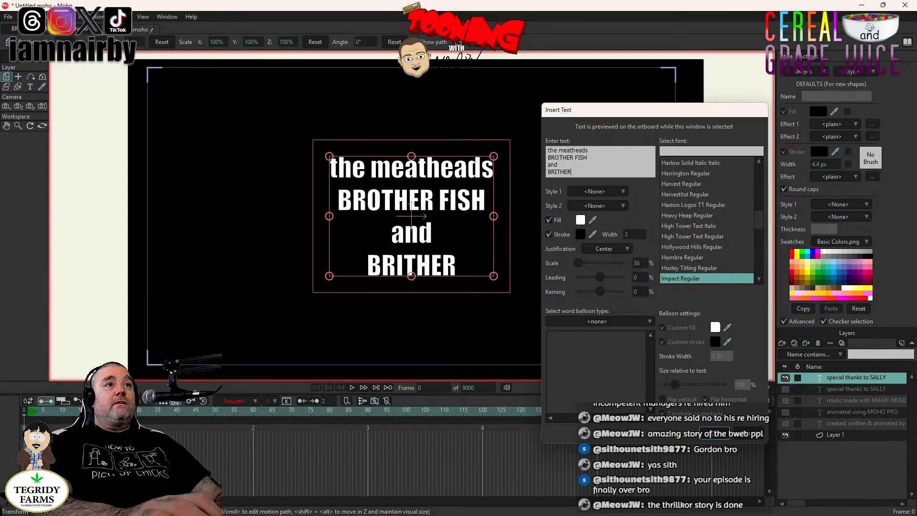
key(BackSpace)
key(BackSpace)
key(BackSpace)
key(BackSpace)
text(OTHER JIN)
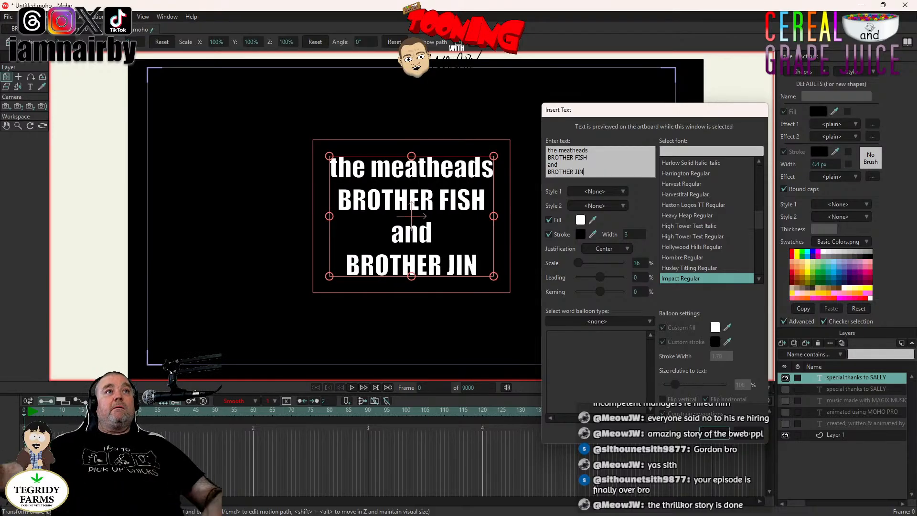
click(712, 435)
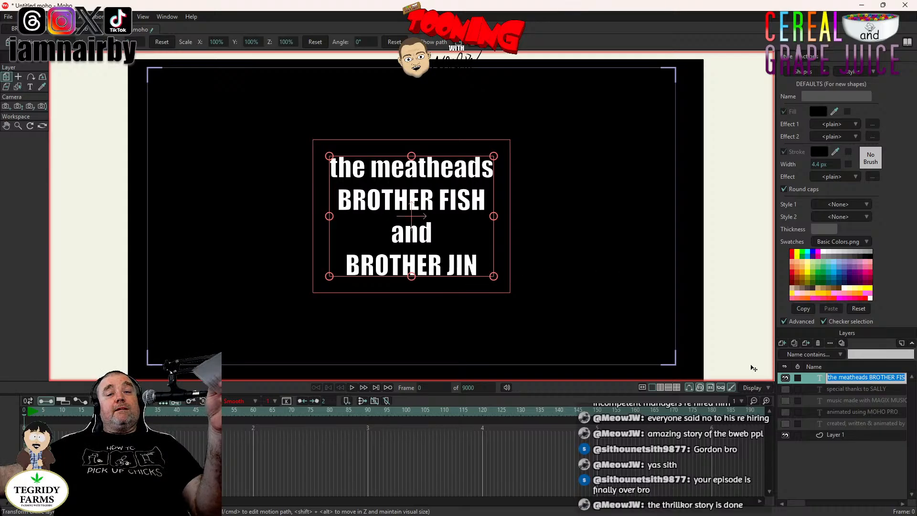
click(844, 477)
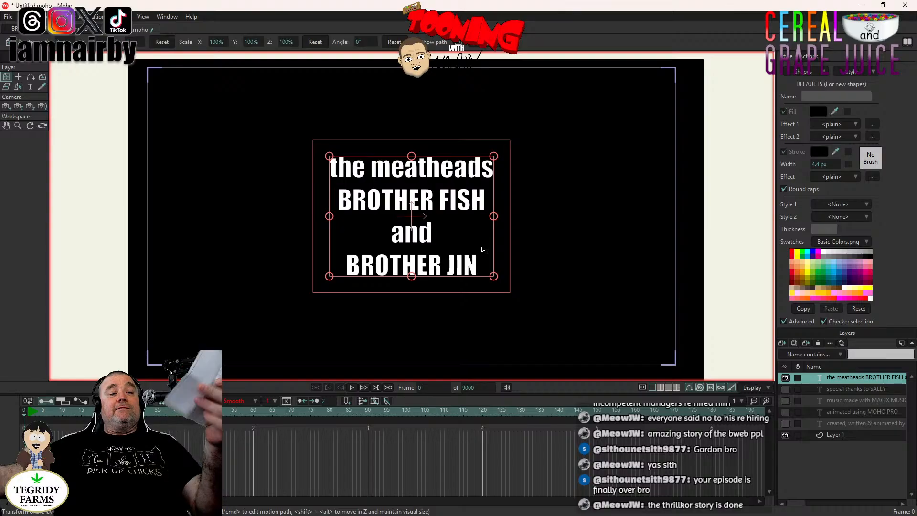
- Hide the "the meatheads" layer and add a new text layer above it
click(785, 378)
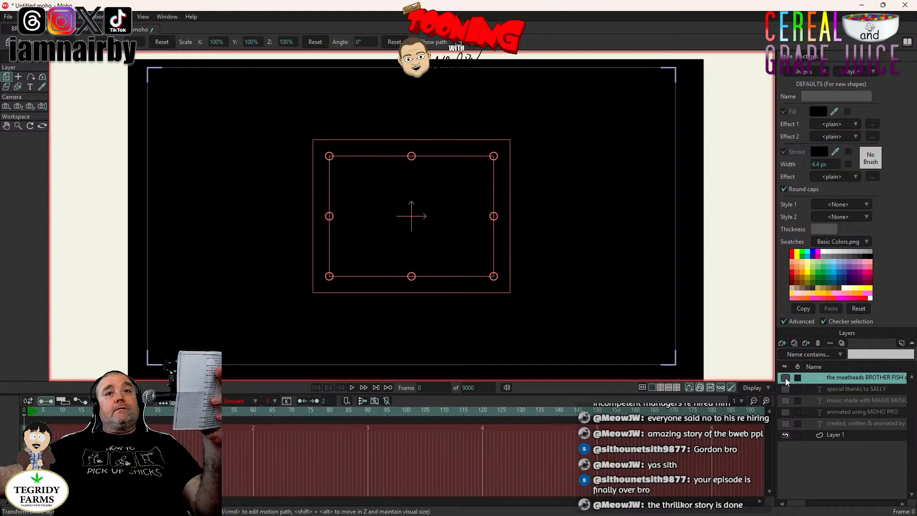
click(782, 343)
click(792, 480)
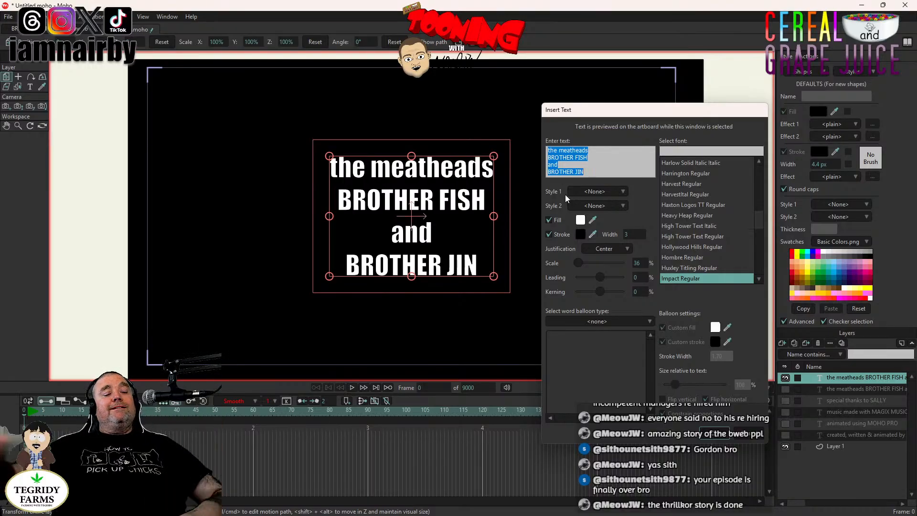
- Replace the text with "BROTHER" plus the credited person's nickname in capitals, put "hello bro" in quotation marks below, and accept the default layer name
text(BR)
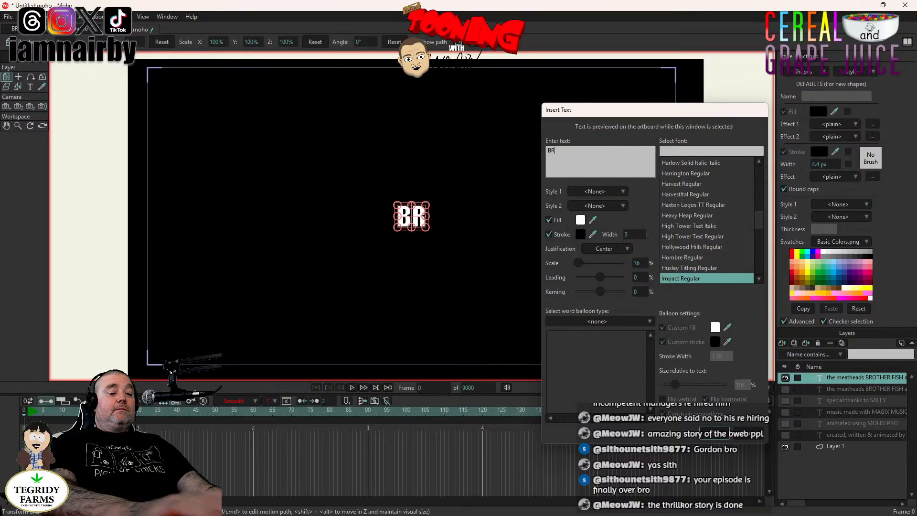
text(OTH)
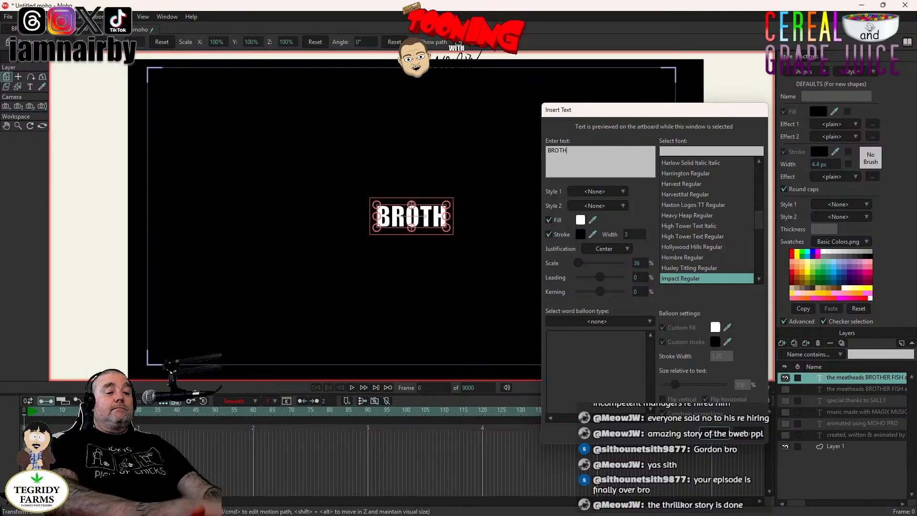
text(ER SIT)
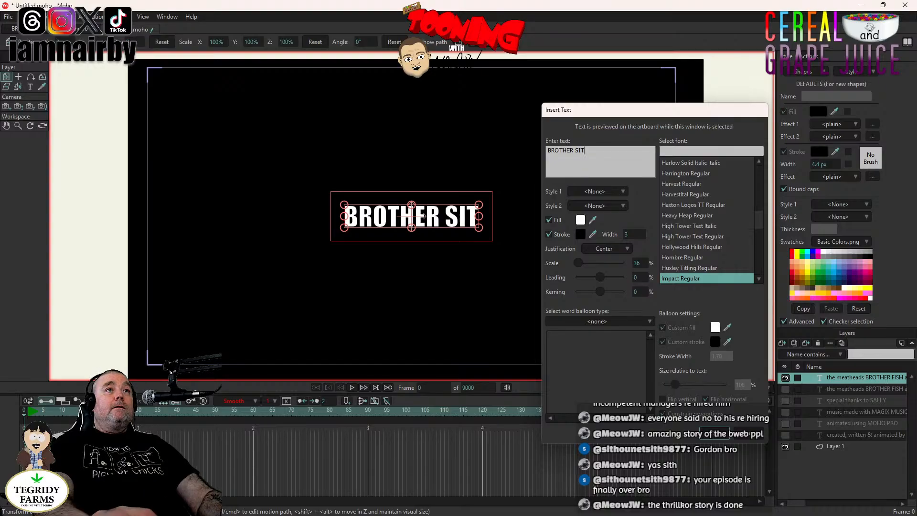
text(H )
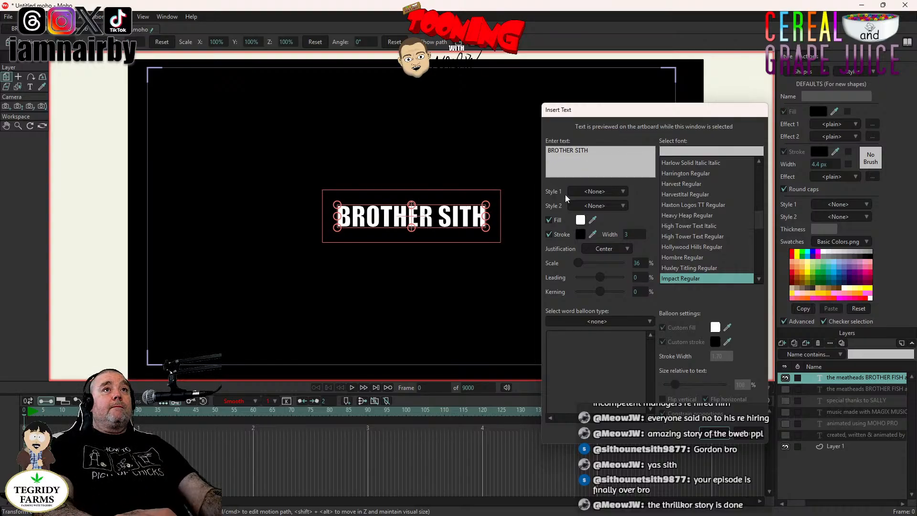
text(")
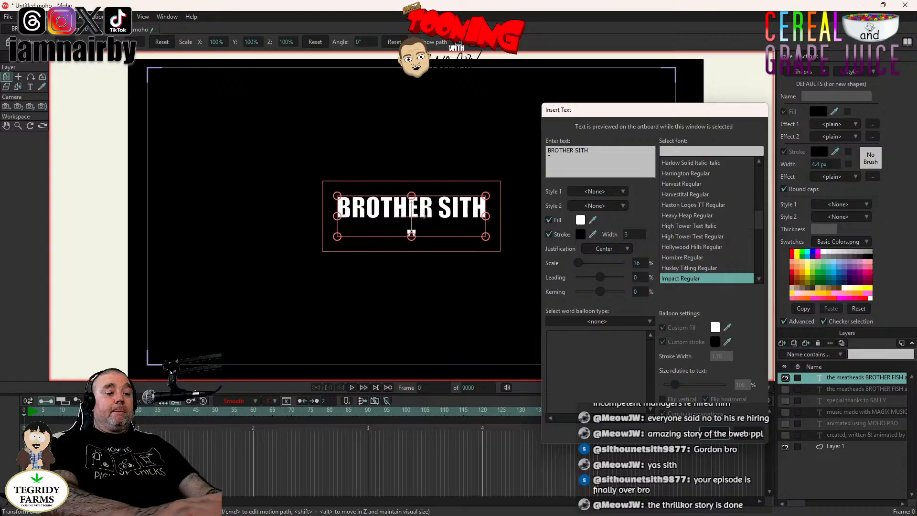
text(hello bro")
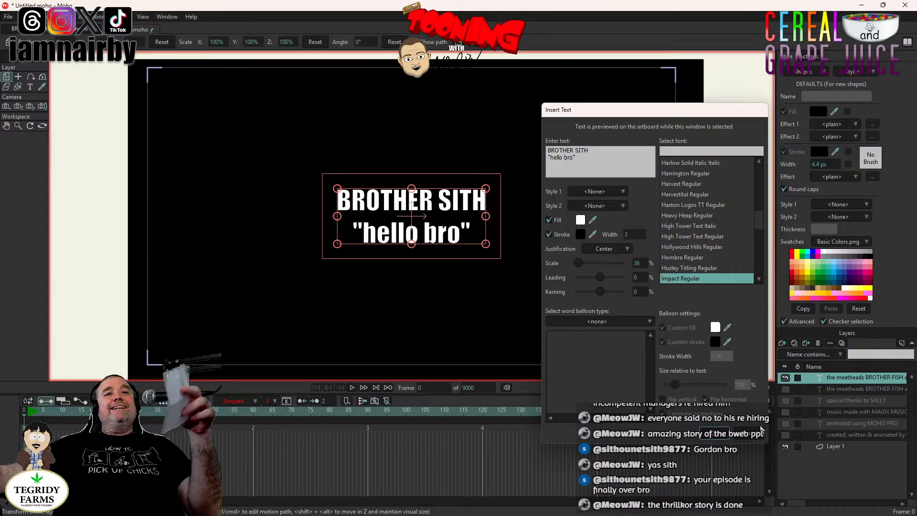
click(711, 435)
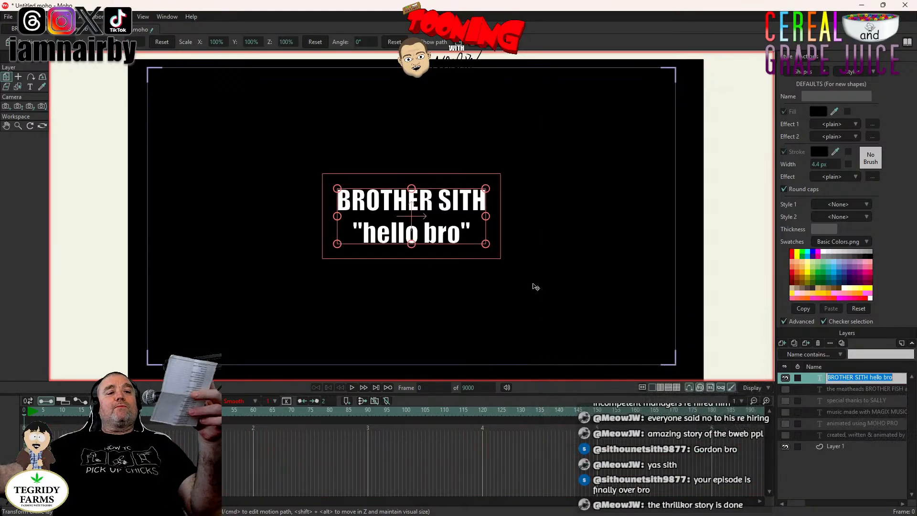
click(861, 466)
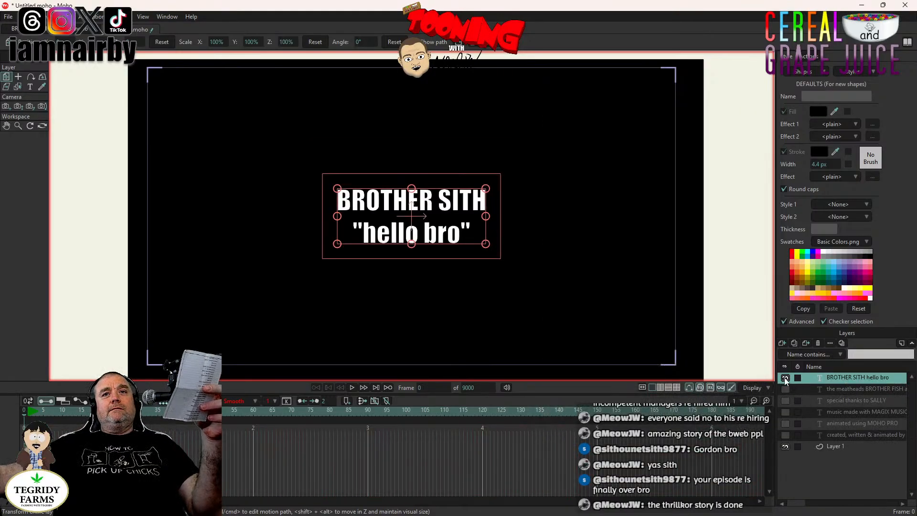
- Hide the "hello bro" layer and add a new text layer above it
click(786, 377)
click(782, 344)
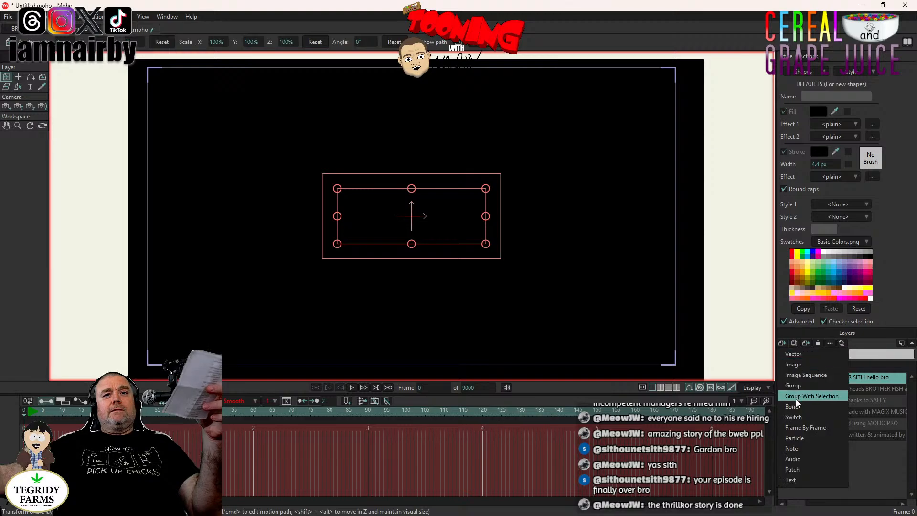
click(792, 480)
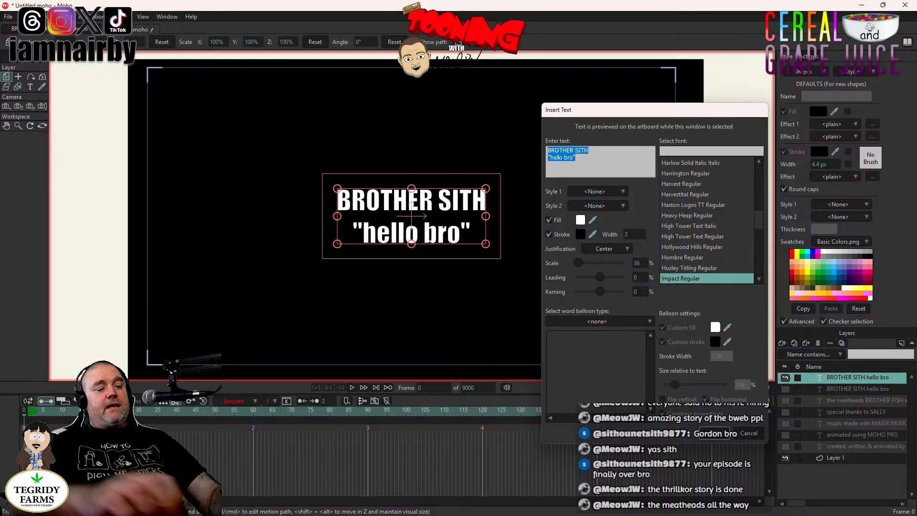
- Replace the text with the credited person's first name in capitals followed by "the MAN"
text(DANI)
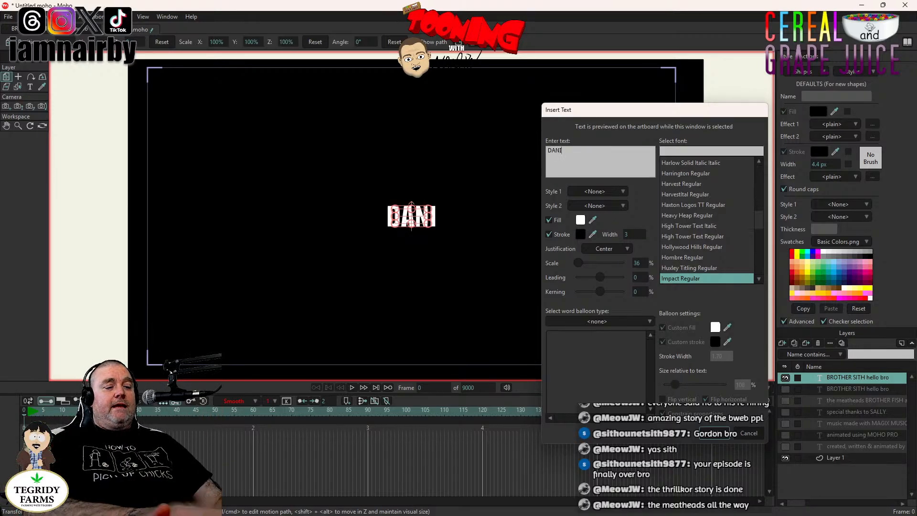
text(EL the)
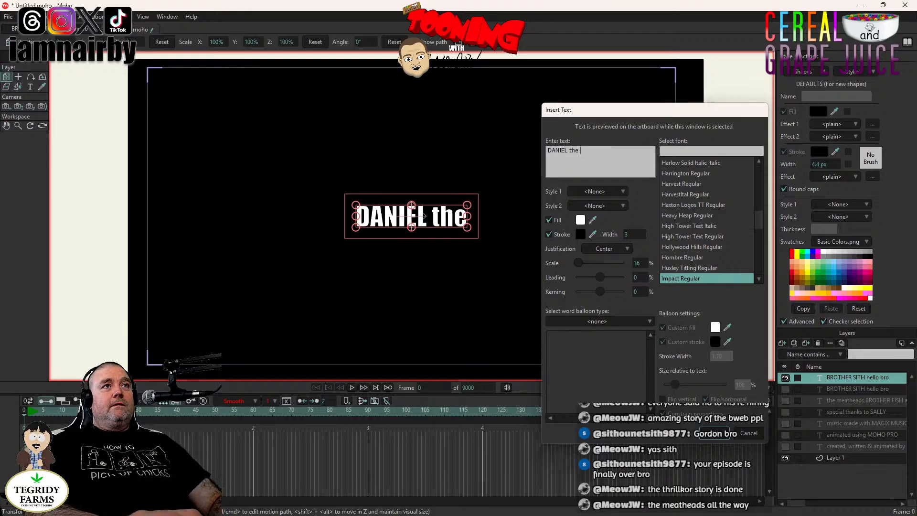
key(BackSpace)
key(BackSpace)
key(BackSpace)
key(BackSpace)
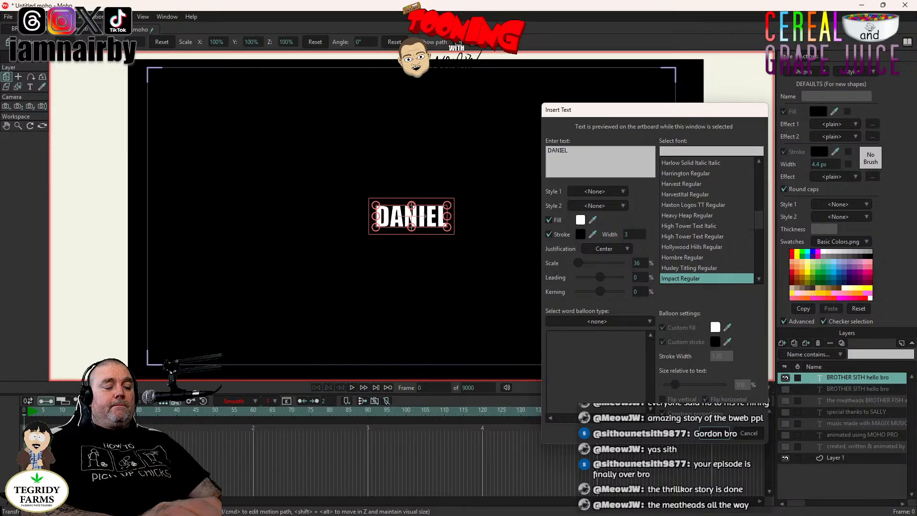
text(t)
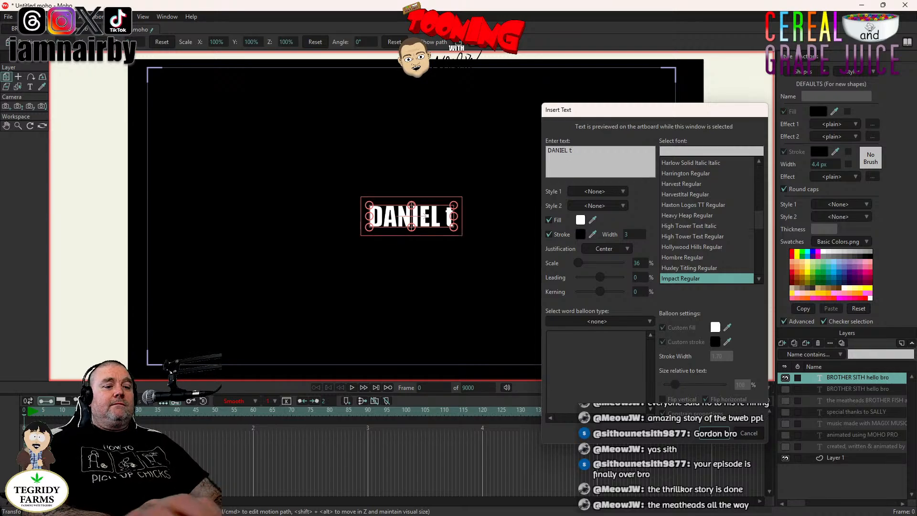
text(he MAN)
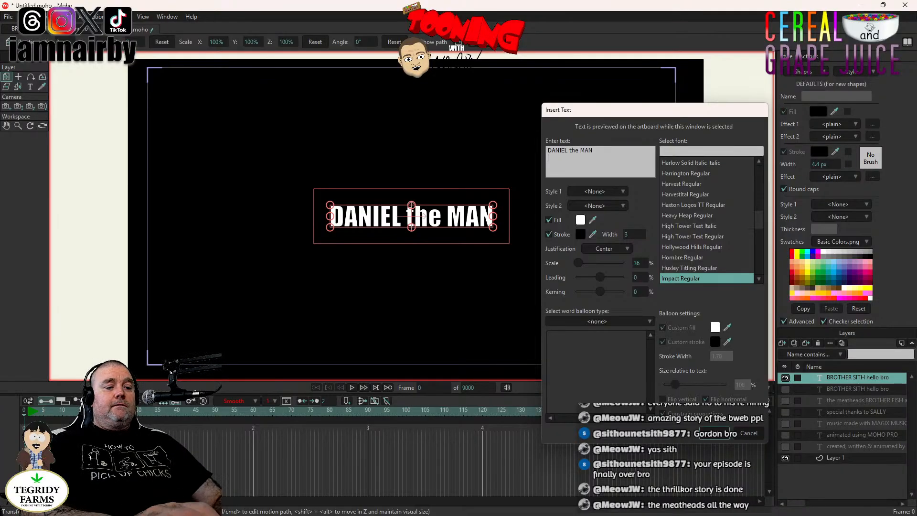
- Add "diamond dogs!" on a second line and create the text layer
text(dia)
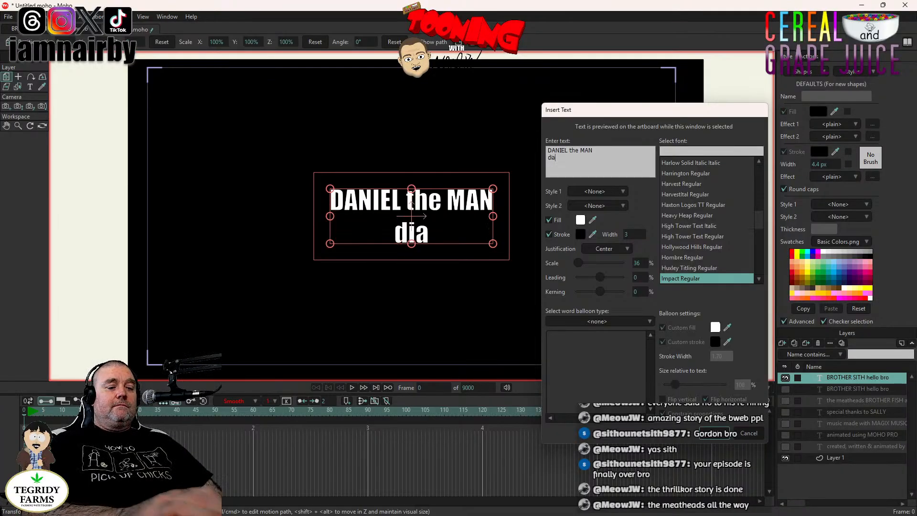
text(mond dog)
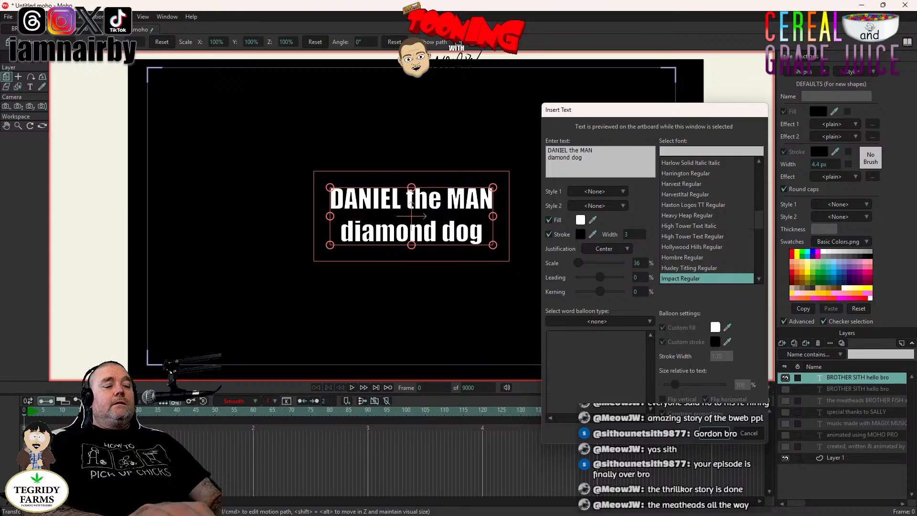
text(!)
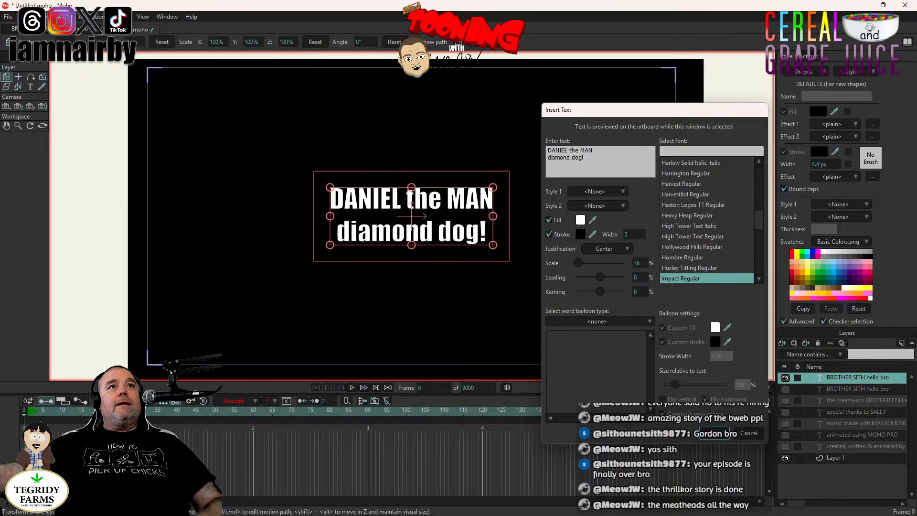
text(s)
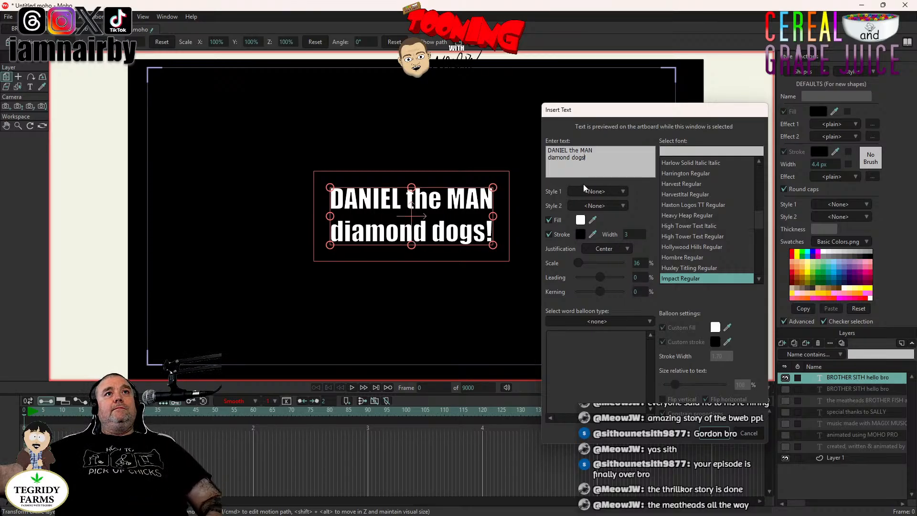
click(719, 435)
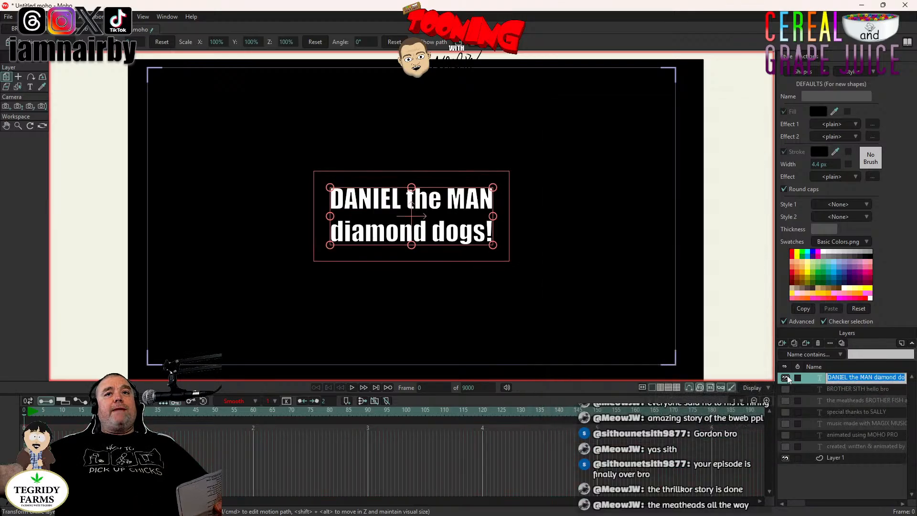
- Accept the default layer name, hide the "diamond dogs!" layer, and add a new text layer above it
click(858, 439)
click(786, 378)
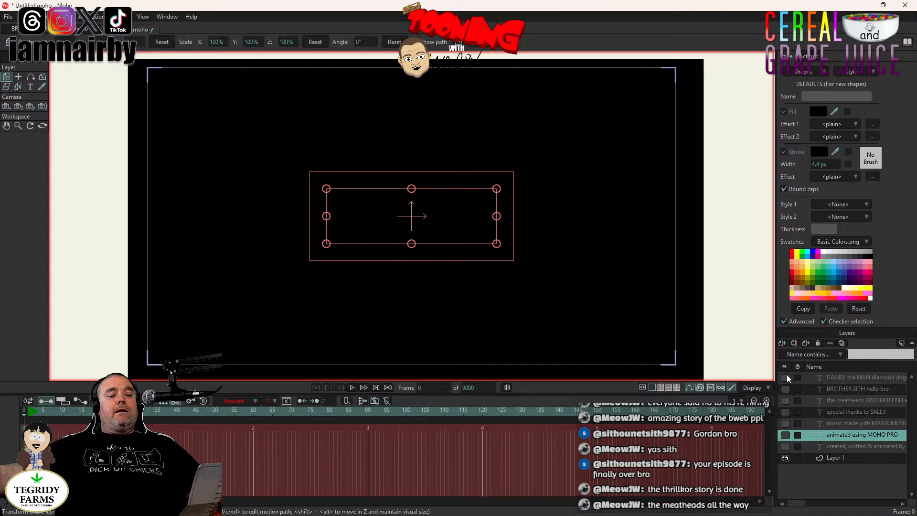
click(836, 377)
click(782, 343)
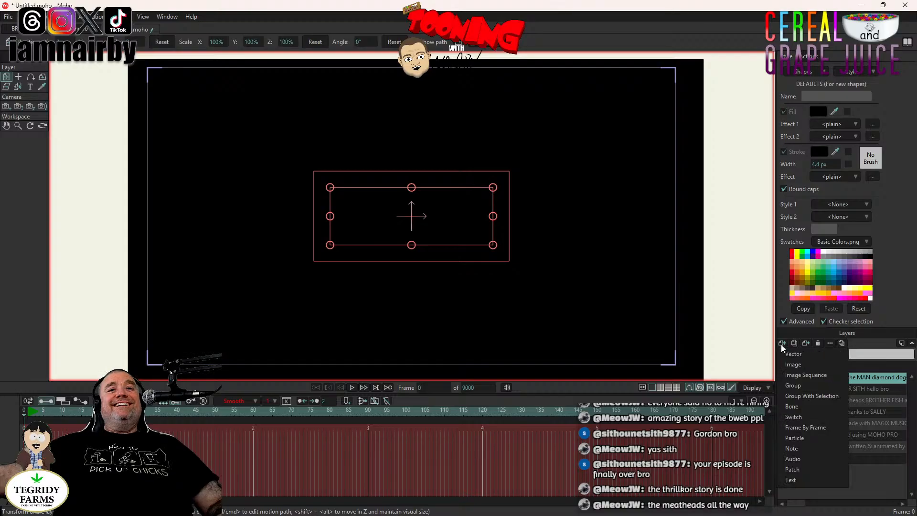
click(811, 477)
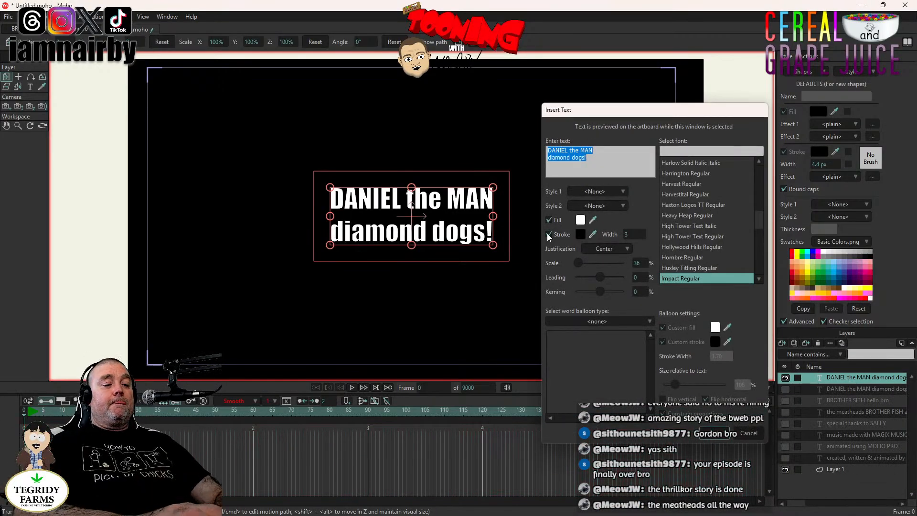
- Replace the text with "the armchair directors"
text(the armcha)
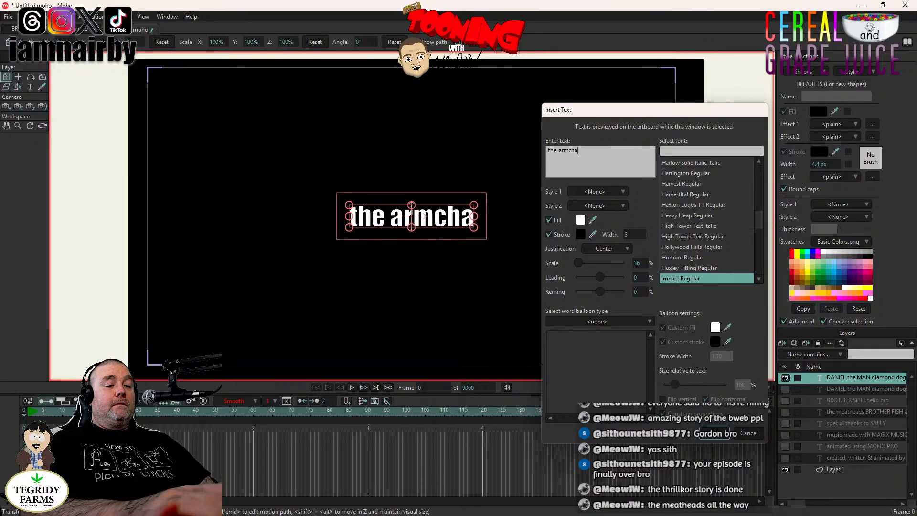
text(ir dir)
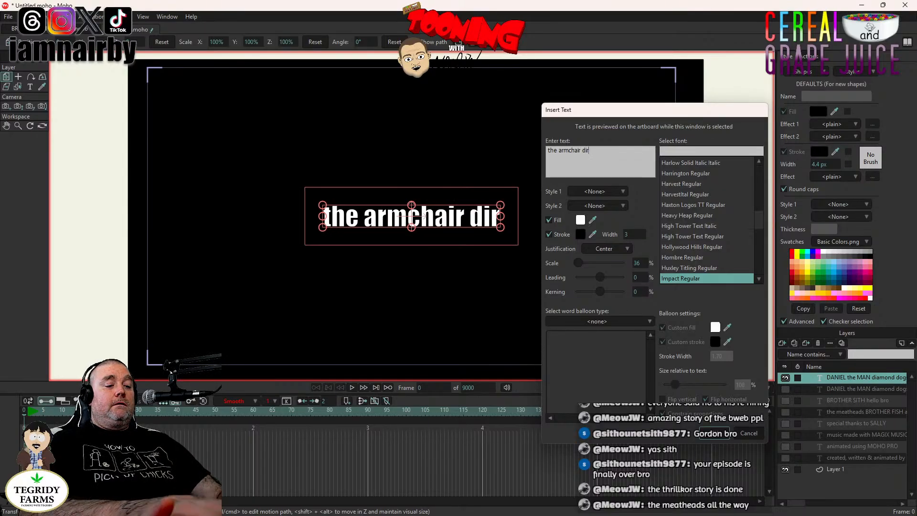
text(ec)
key(BackSpace)
key(BackSpace)
text(ec)
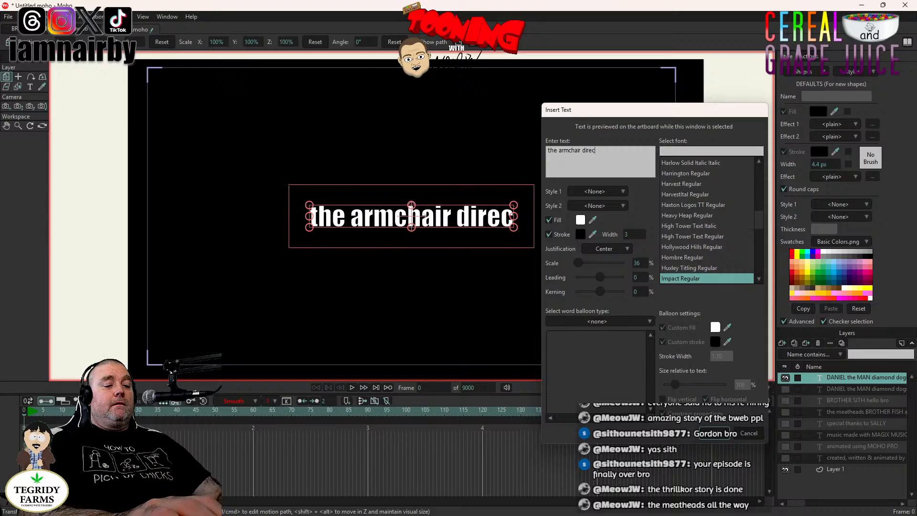
text(tors)
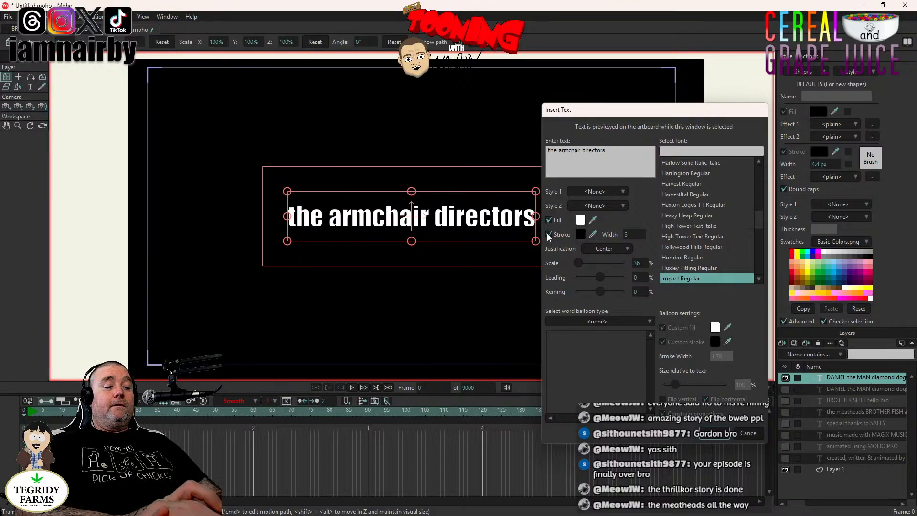
- Add a second line with the two credited people's names in capitals, joined by "&"
text(MER4CY)
key(BackSpace)
key(BackSpace)
key(BackSpace)
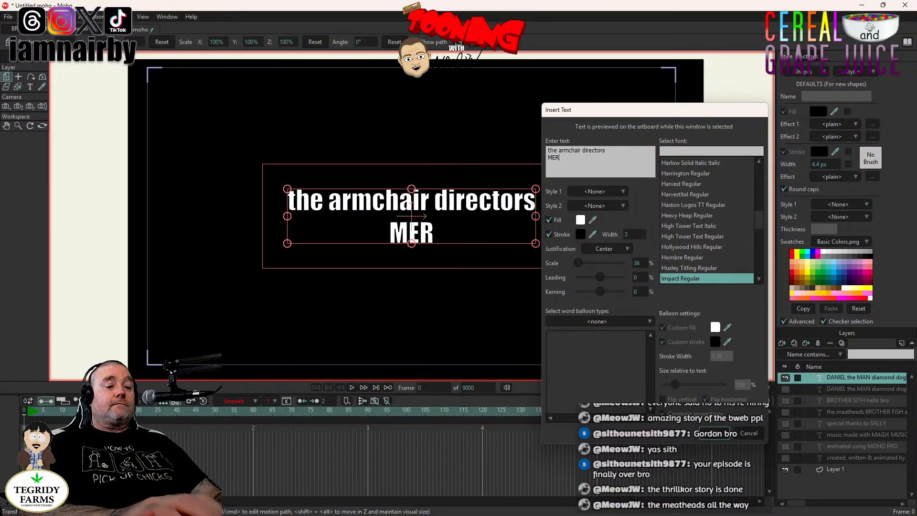
text(CY & CRAN)
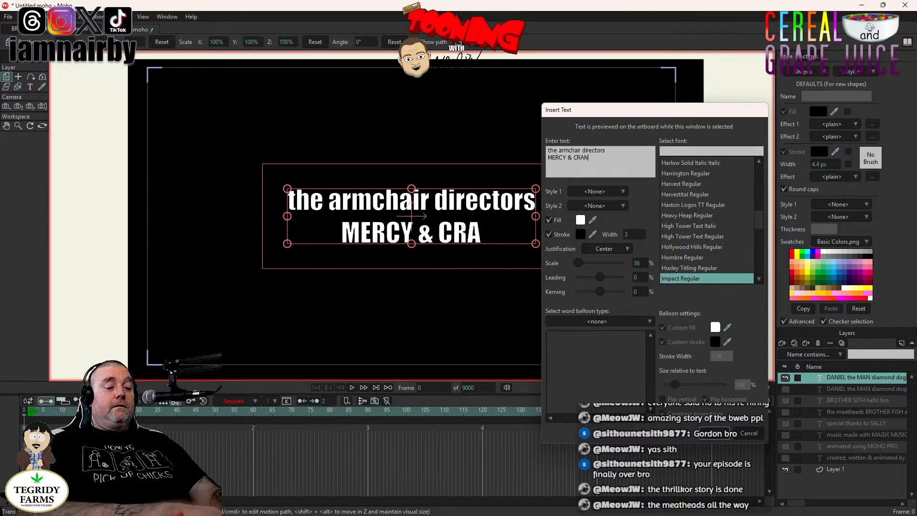
text(DA:L)
key(BackSpace)
key(BackSpace)
text(L)
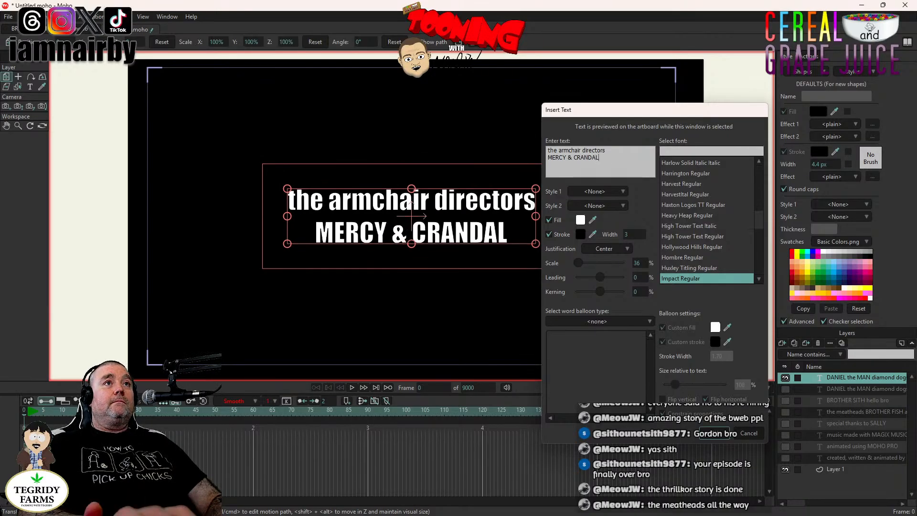
text(L)
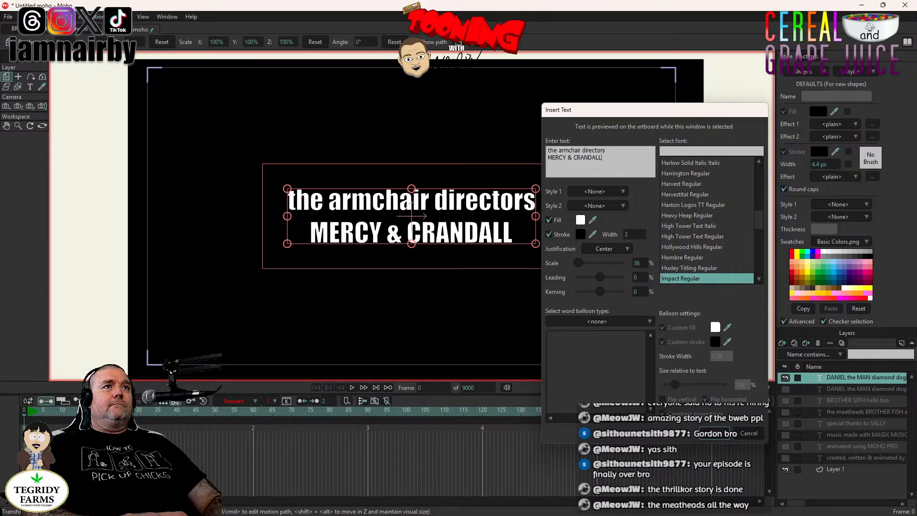
key(BackSpace)
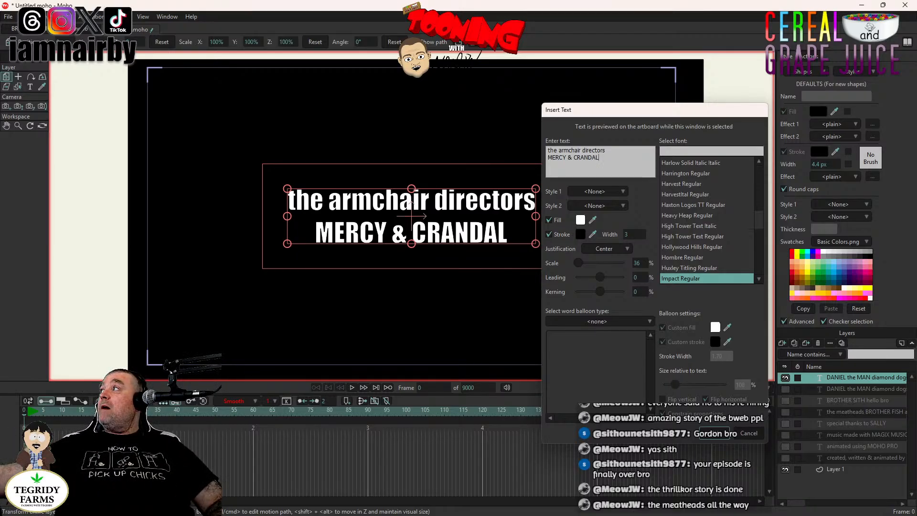
click(714, 433)
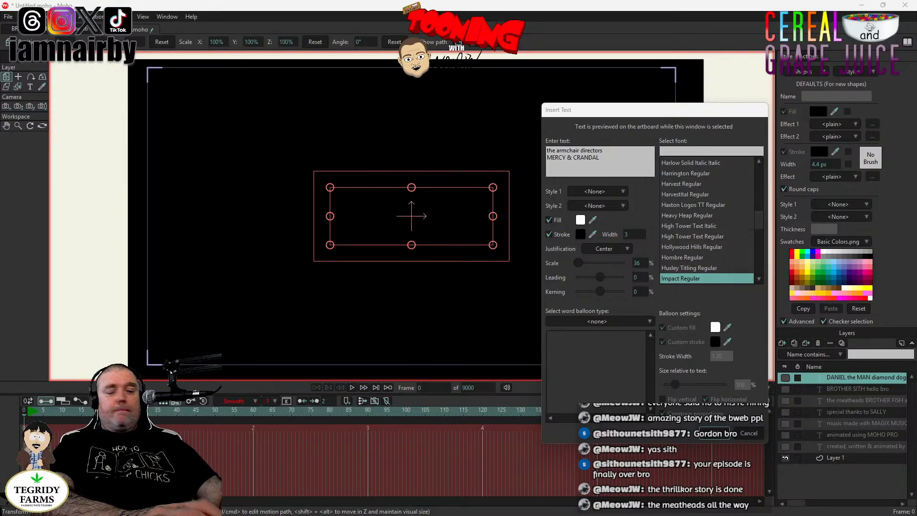
click(619, 152)
key(End)
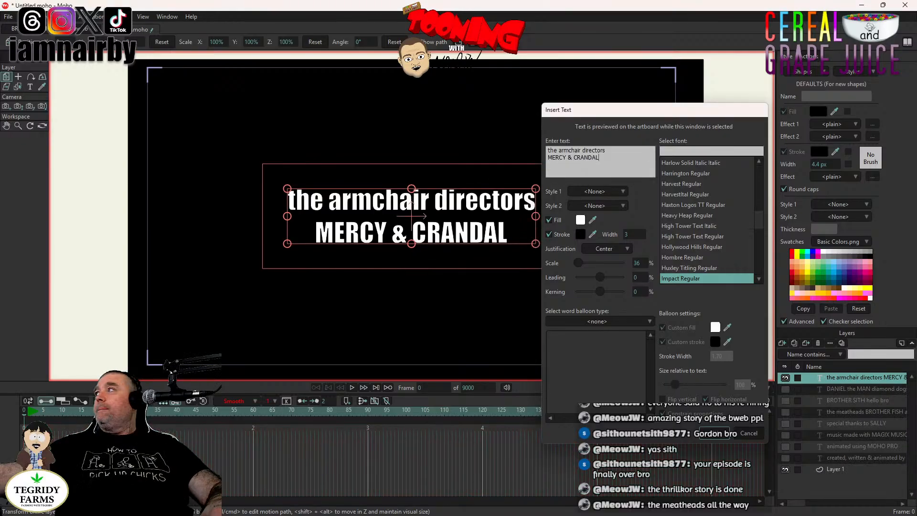
text(L)
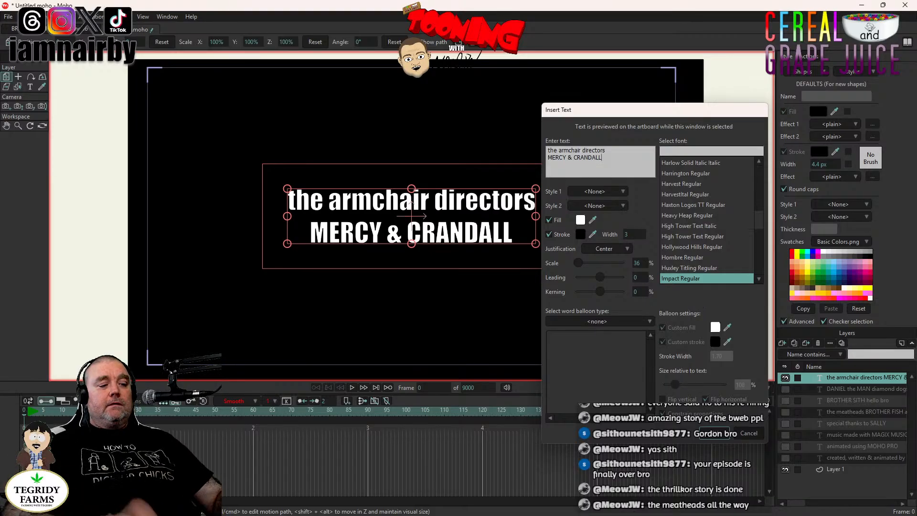
- Add "check them out on youtube" as the third line and create the text layer
key(Return)
text(check the)
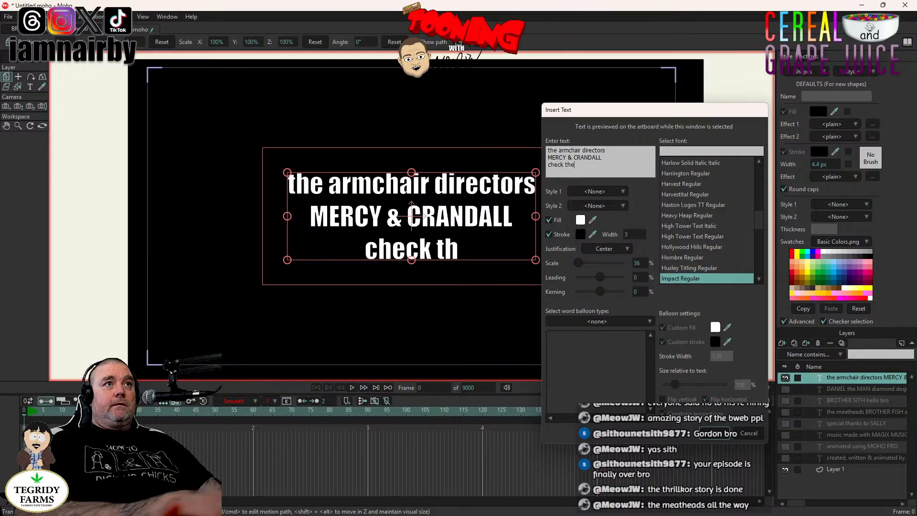
text(m out on)
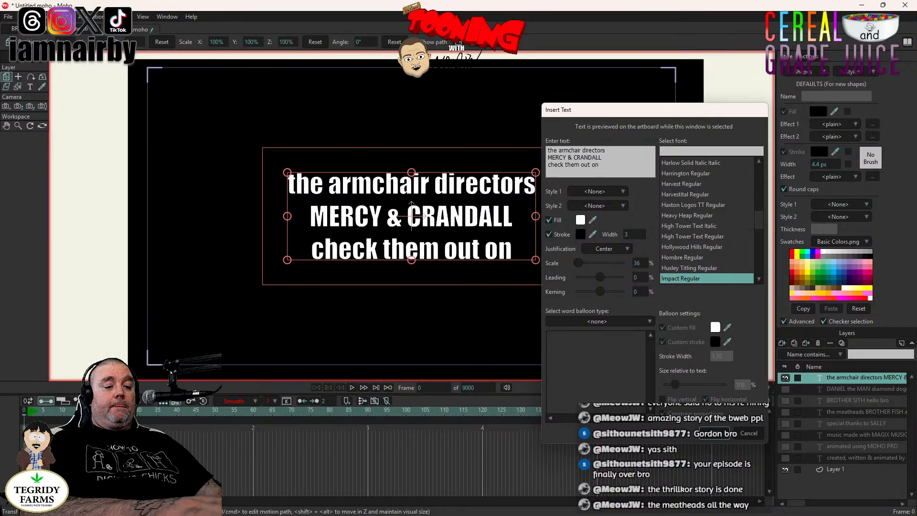
text( youtube)
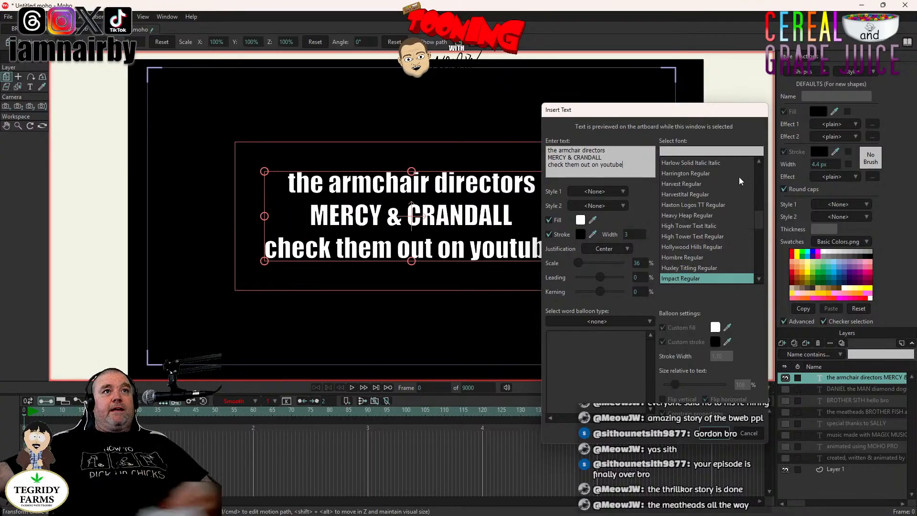
click(715, 435)
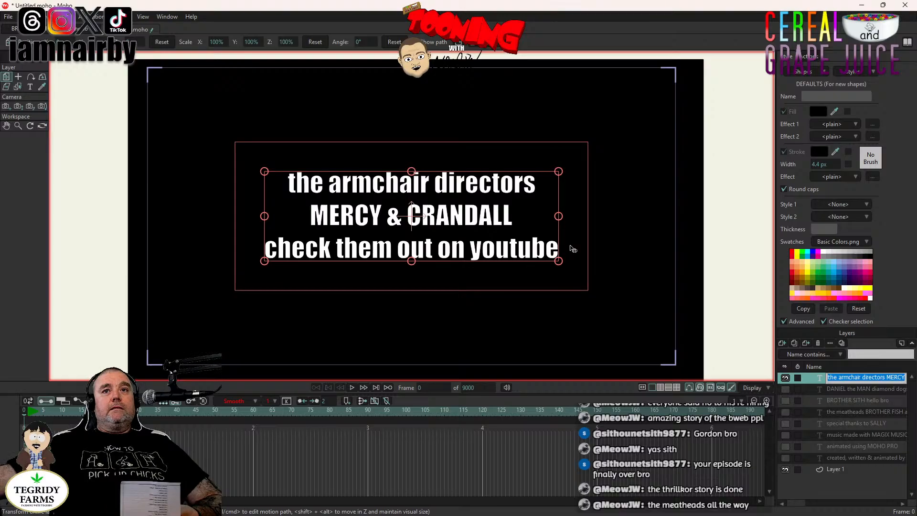
- Hide the "the armchair directors" layer and show the "the meatheads" layer
click(899, 435)
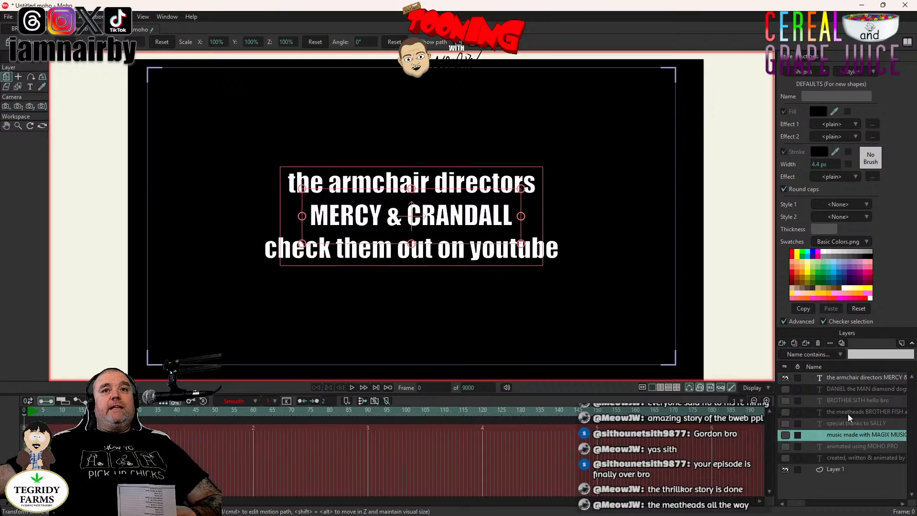
click(785, 377)
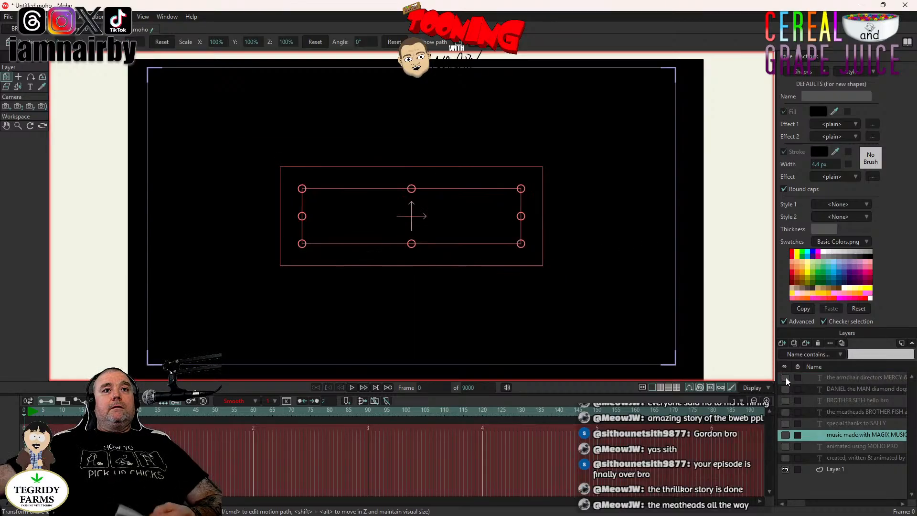
click(786, 412)
- Add "see you saturday night!" as a last line to the text of the "the meatheads" layer and apply it
double_click(835, 411)
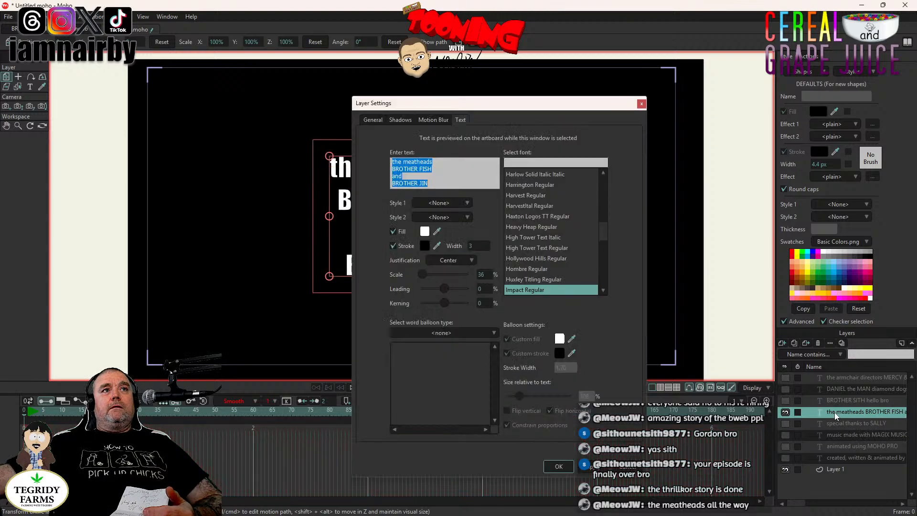
click(393, 169)
key(BackSpace)
key(BackSpace)
key(BackSpace)
key(BackSpace)
key(BackSpace)
key(BackSpace)
key(BackSpace)
key(BackSpace)
key(BackSpace)
key(BackSpace)
key(BackSpace)
key(BackSpace)
key(BackSpace)
key(BackSpace)
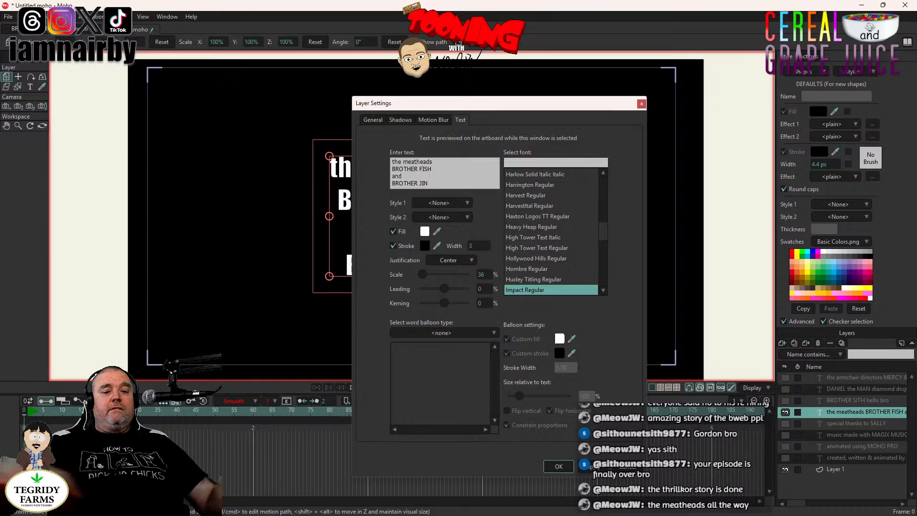
key(ctrl+End)
key(Return)
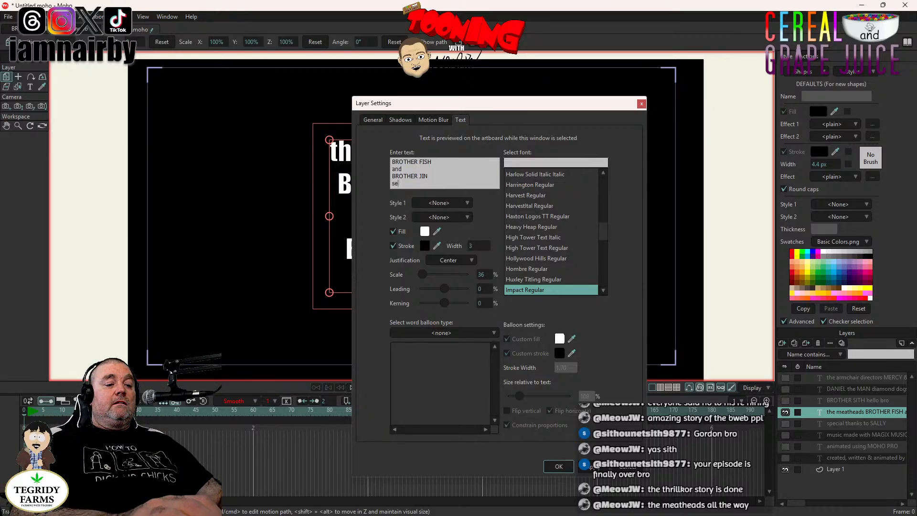
text(see you saturda)
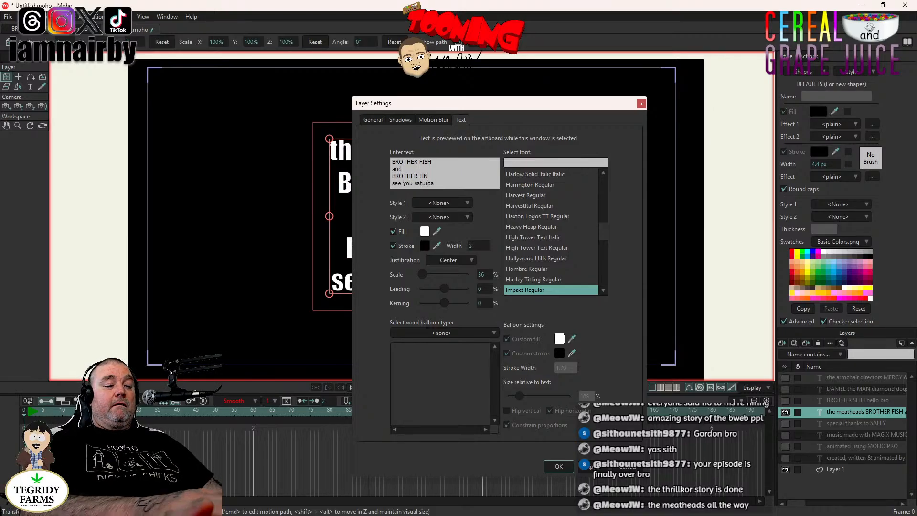
text(y night!)
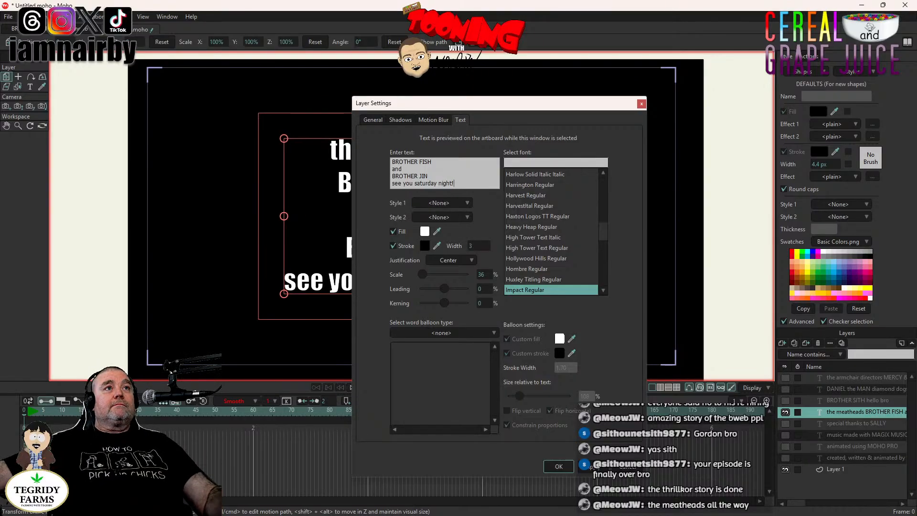
click(558, 466)
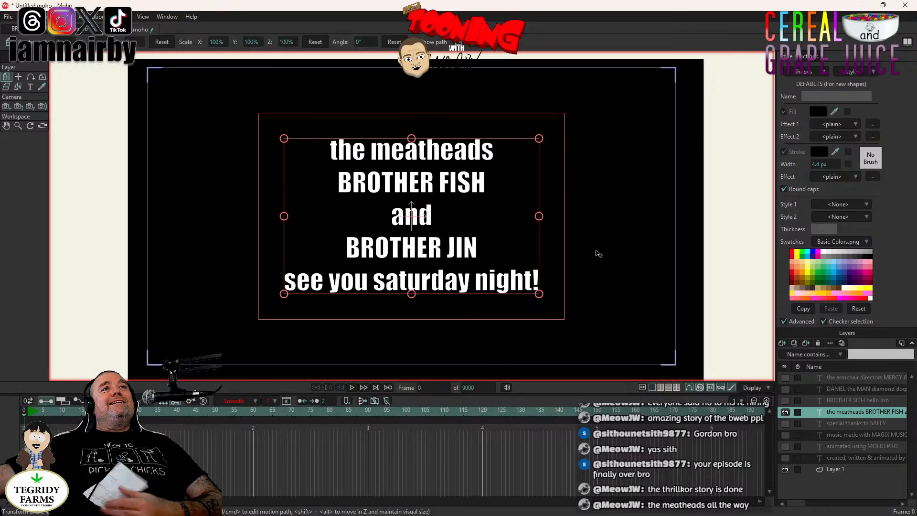
- Hide the "the meatheads" layer and add a new text layer above the "the armchair directors" layer
click(786, 413)
click(851, 377)
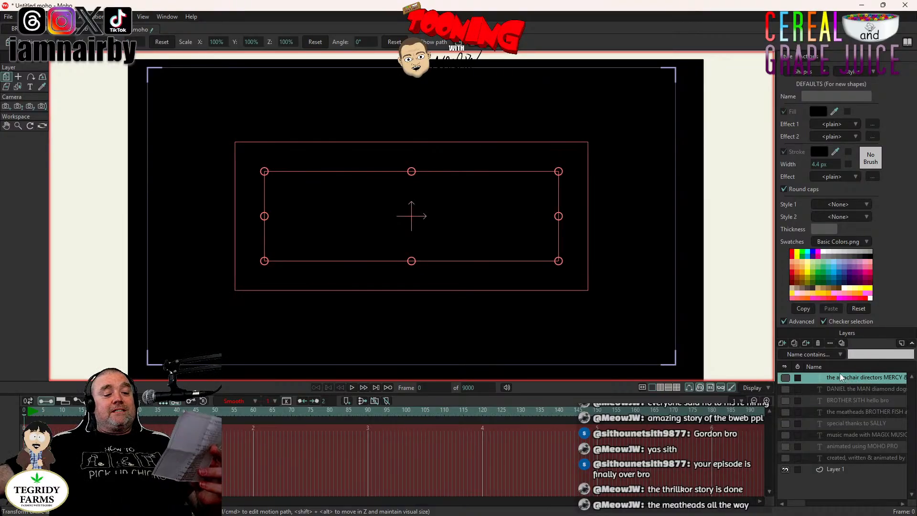
click(784, 343)
click(801, 478)
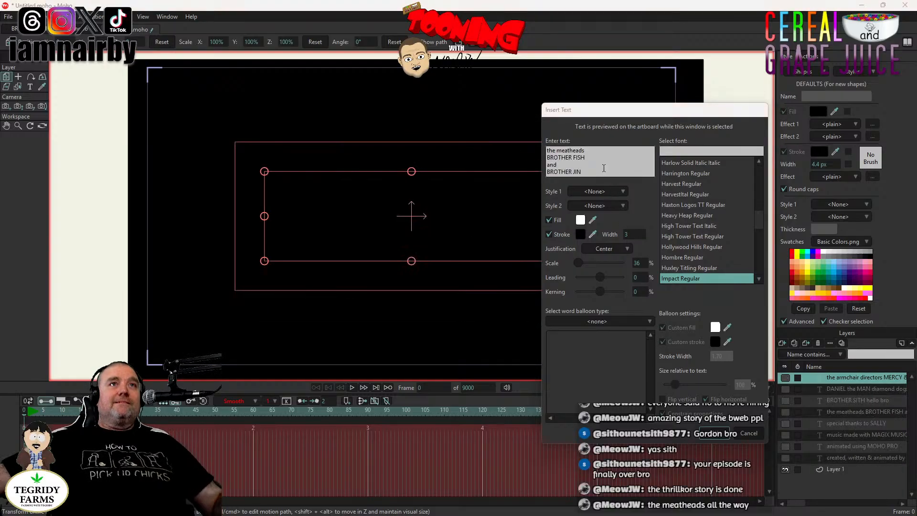
- Replace the text with "SIR" and "yay!" on two lines and create the text layer
click(603, 170)
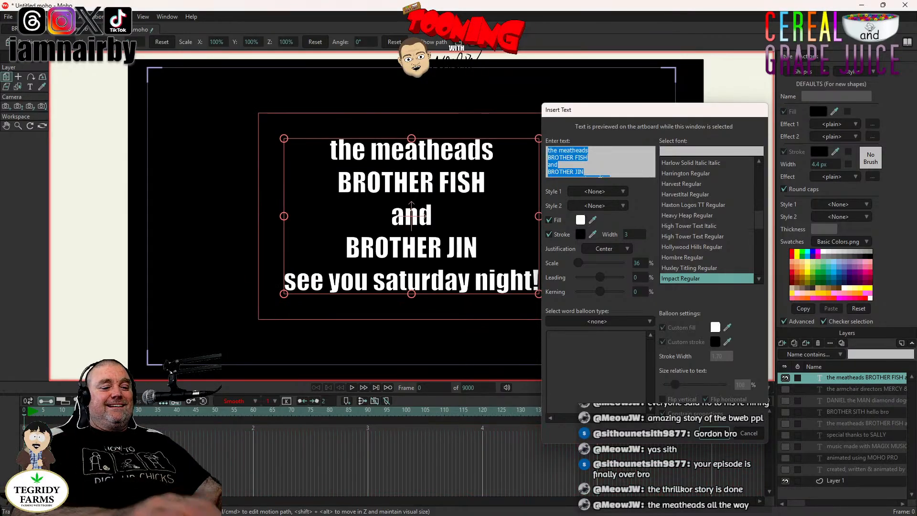
text(SIR)
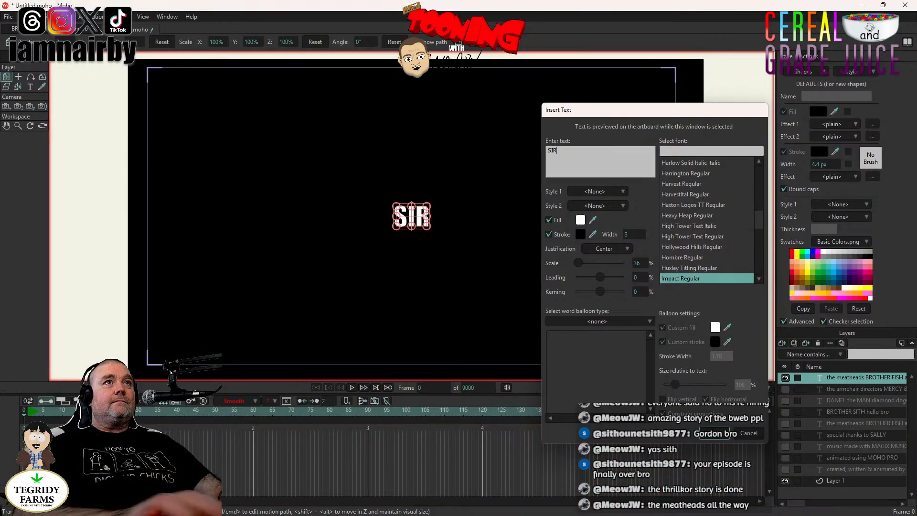
key(Return)
text(yay!)
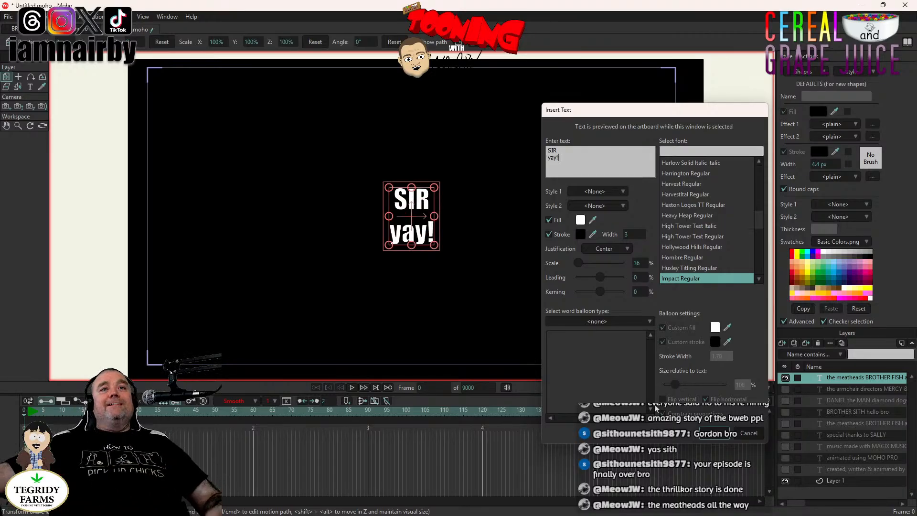
click(714, 435)
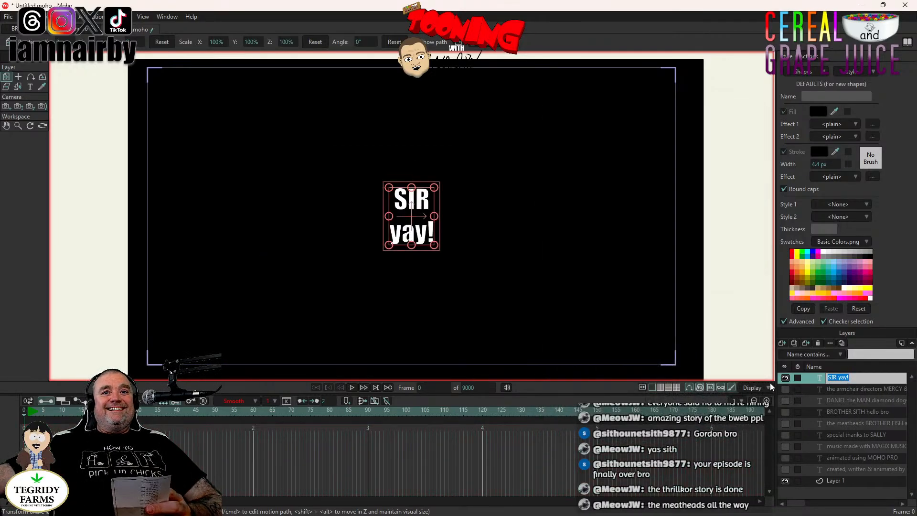
- Hide the "SIR yay!" layer and add a new text layer above it
click(786, 378)
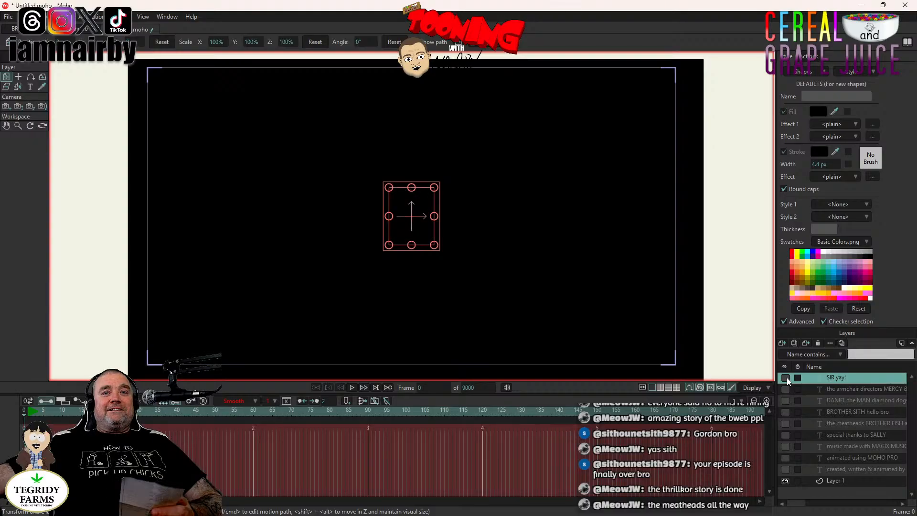
click(782, 346)
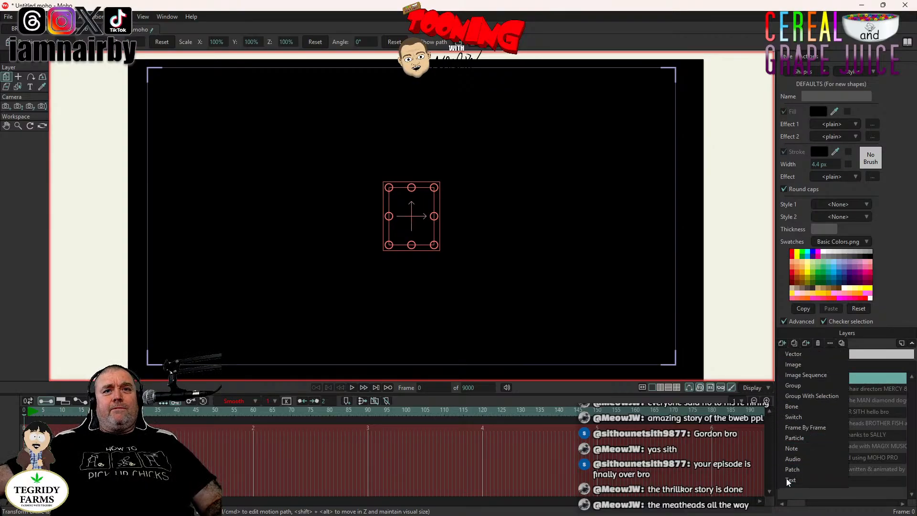
click(786, 476)
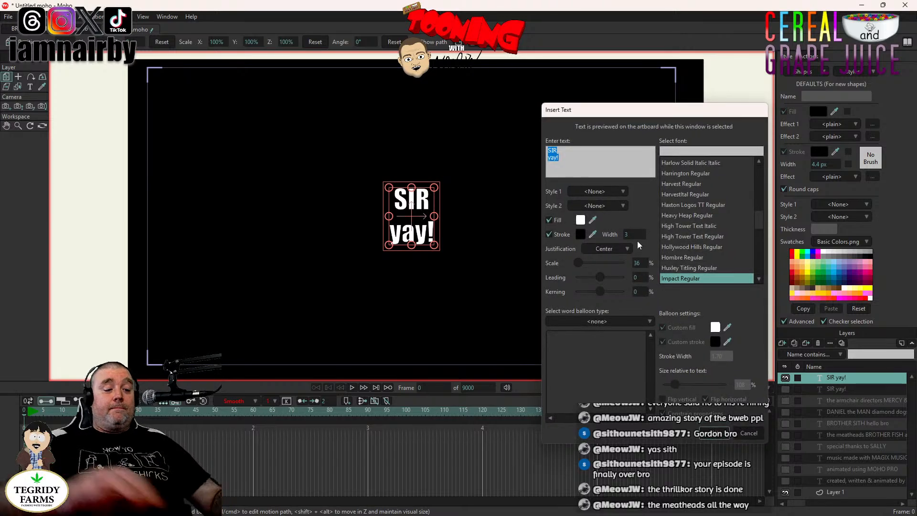
- Replace the text with "SLOTHCAT" and "thanks for your moho tips!" on two lines and create the text layer
text(SLOT)
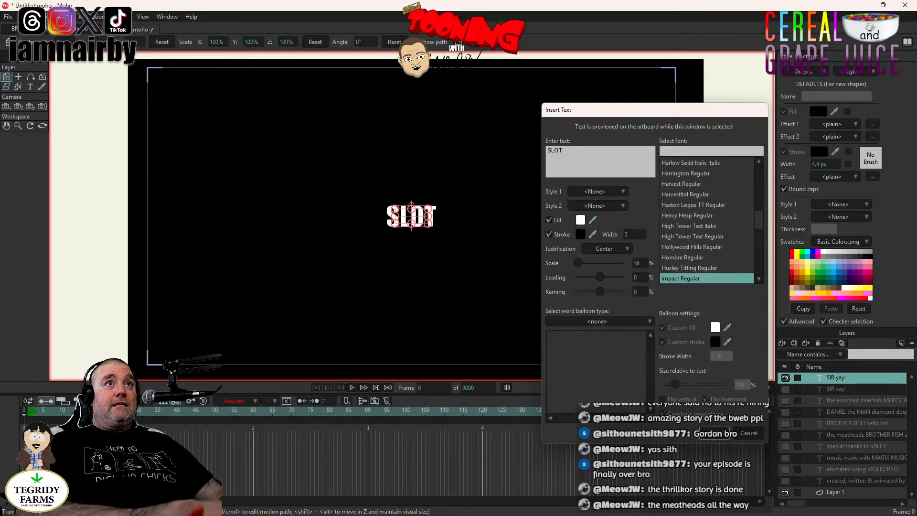
text(HCAT )
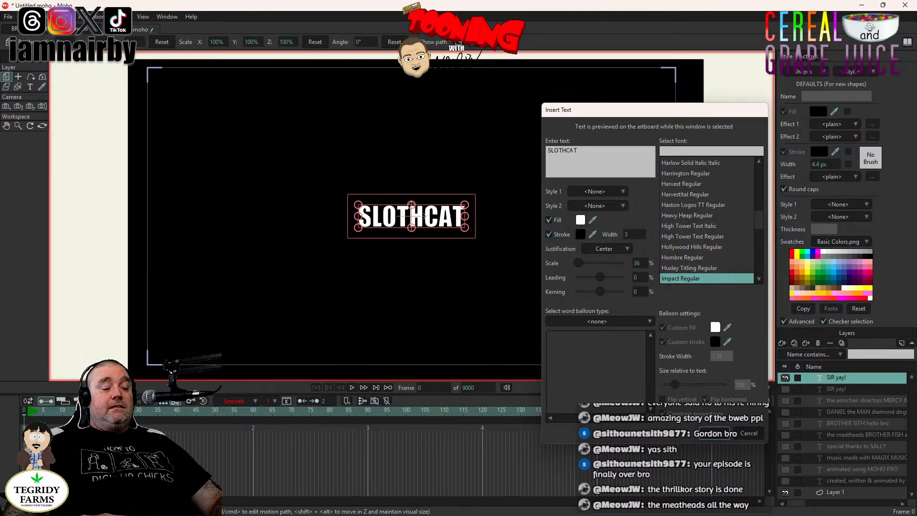
text(thabks)
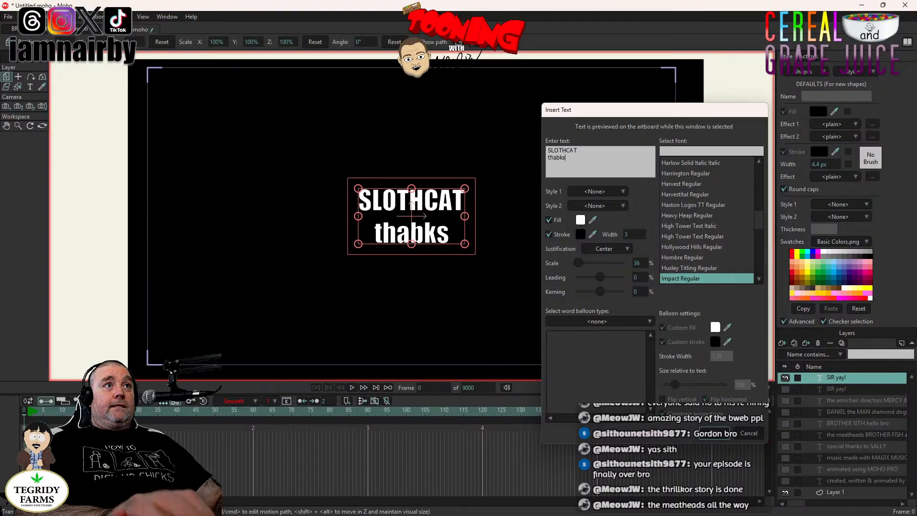
key(BackSpace)
key(BackSpace)
key(BackSpace)
text(nks )
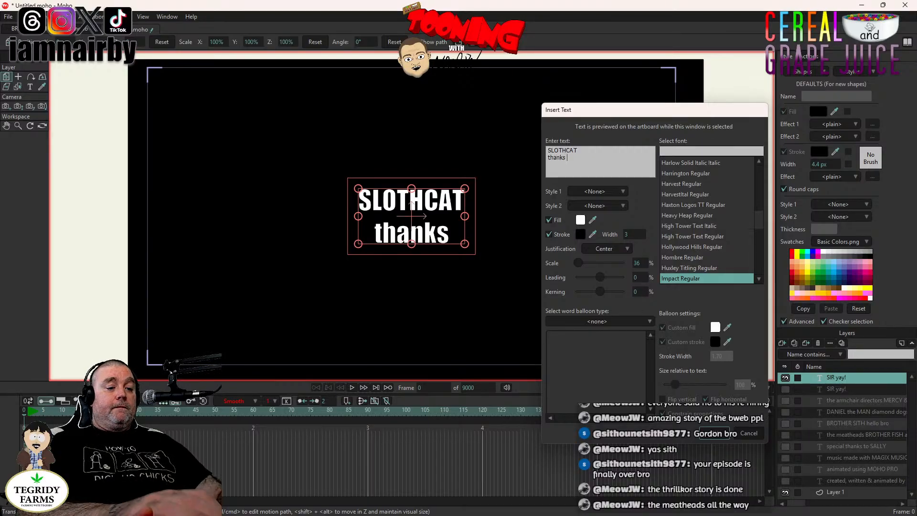
text(for)
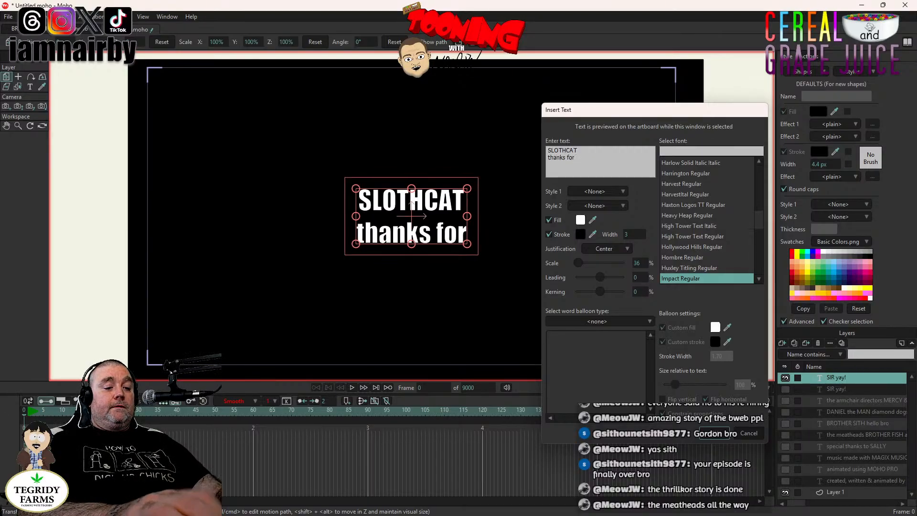
text( your )
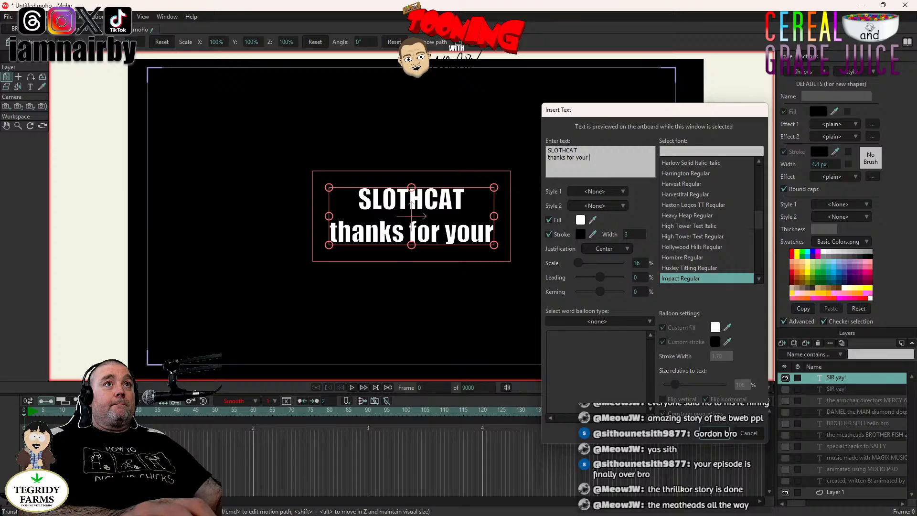
text(moho)
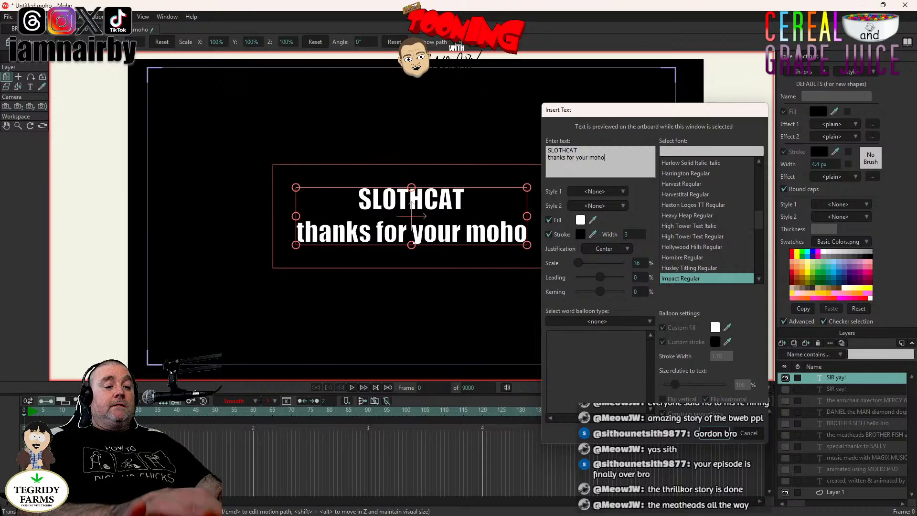
text( tips!)
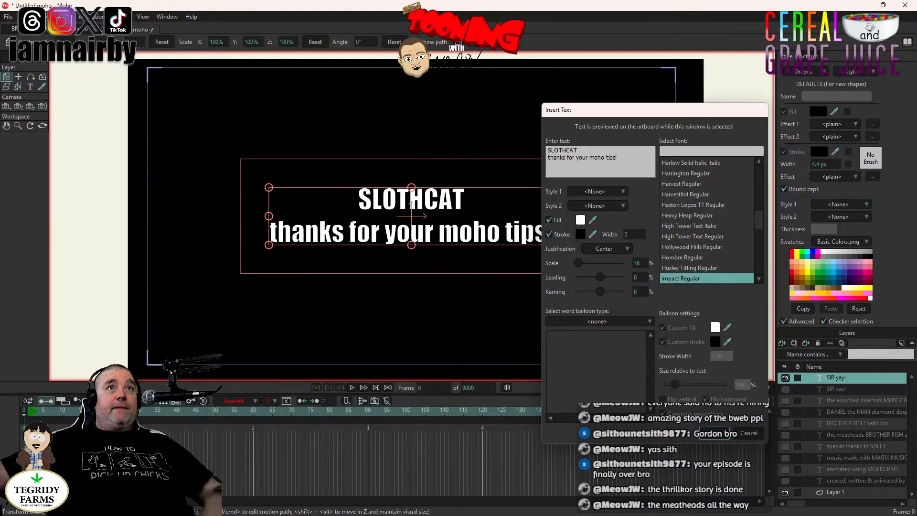
click(712, 435)
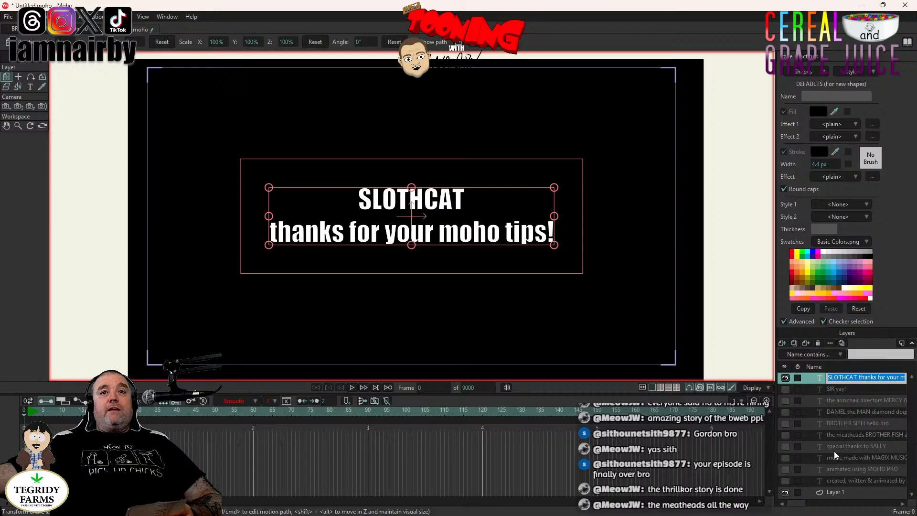
- Hide the "SLOTHCAT" layer and add another hidden text layer above it reading "MOM & DAD"
click(786, 378)
click(782, 343)
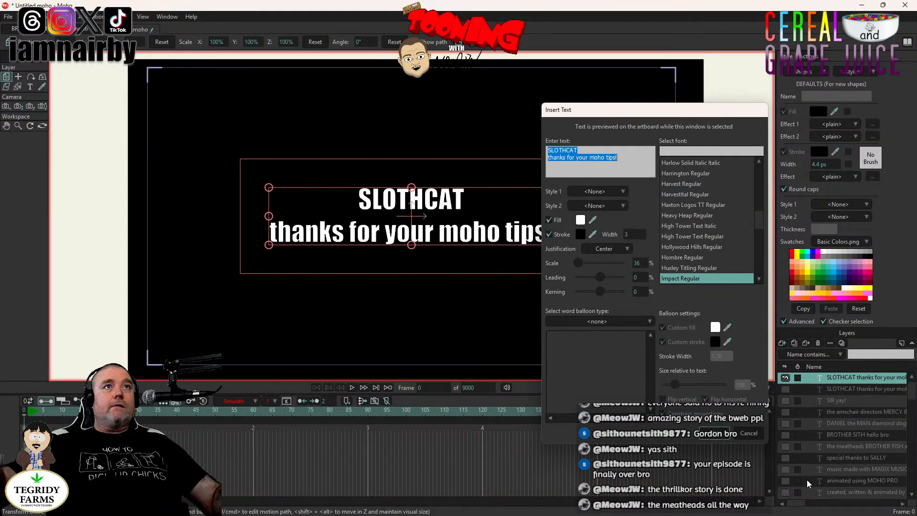
text(MOM & DAD)
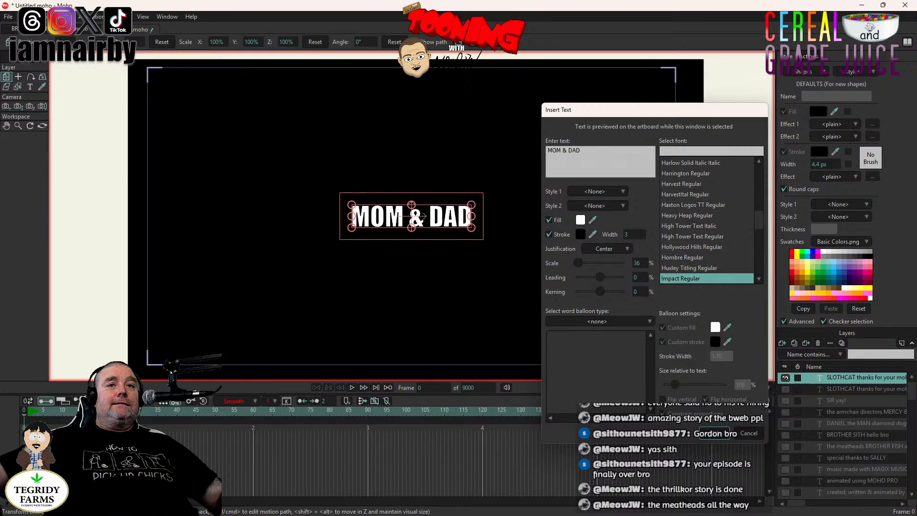
click(723, 434)
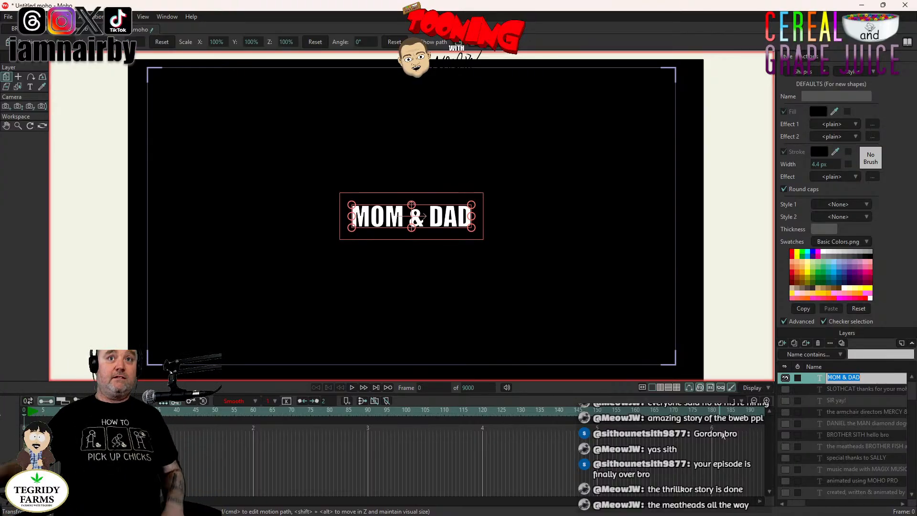
click(785, 377)
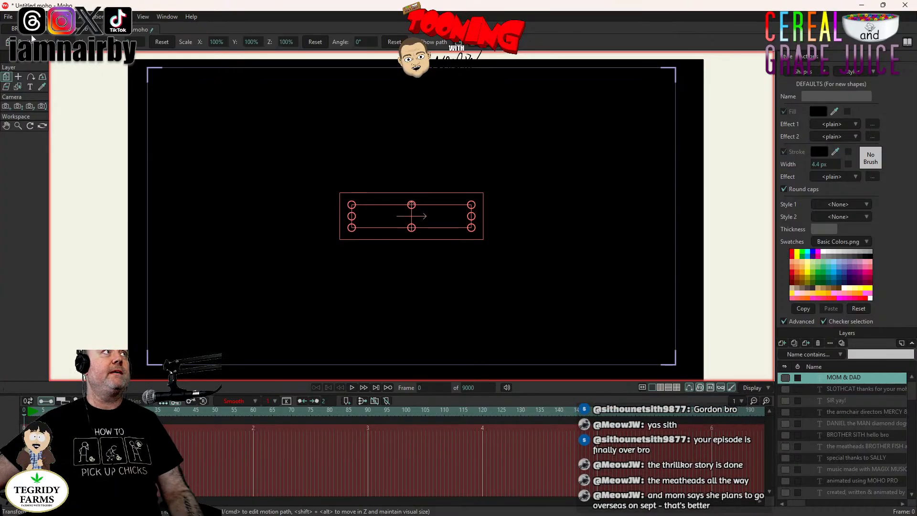
- Open the file SOCIALS PNG.moho and copy its "SOCIALS PNG.png" layer
click(8, 16)
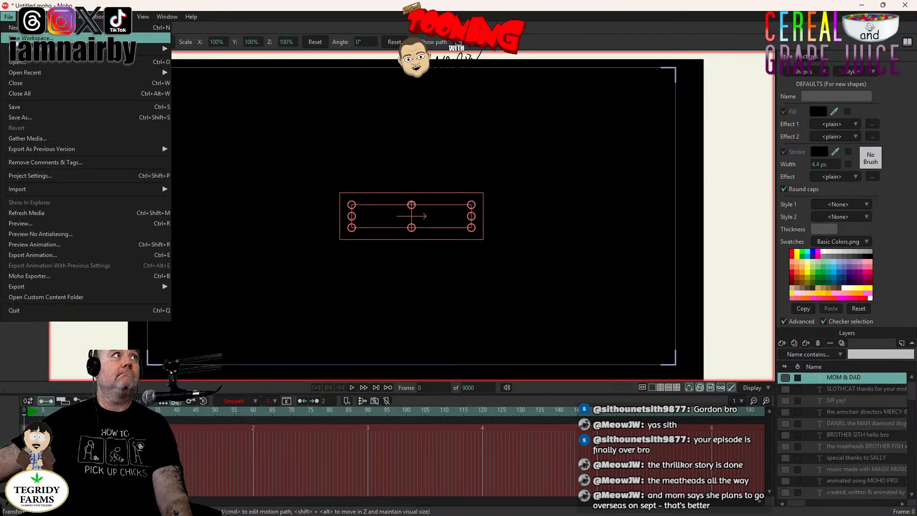
key(Escape)
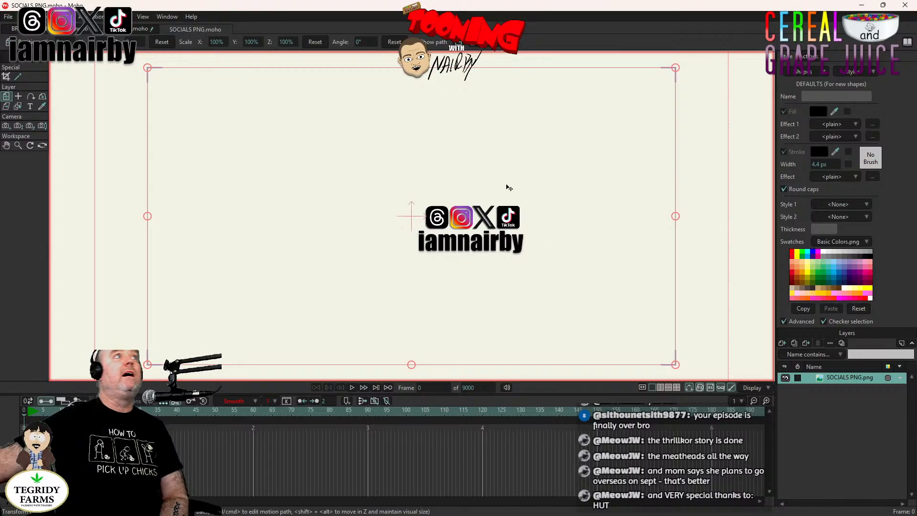
click(7, 76)
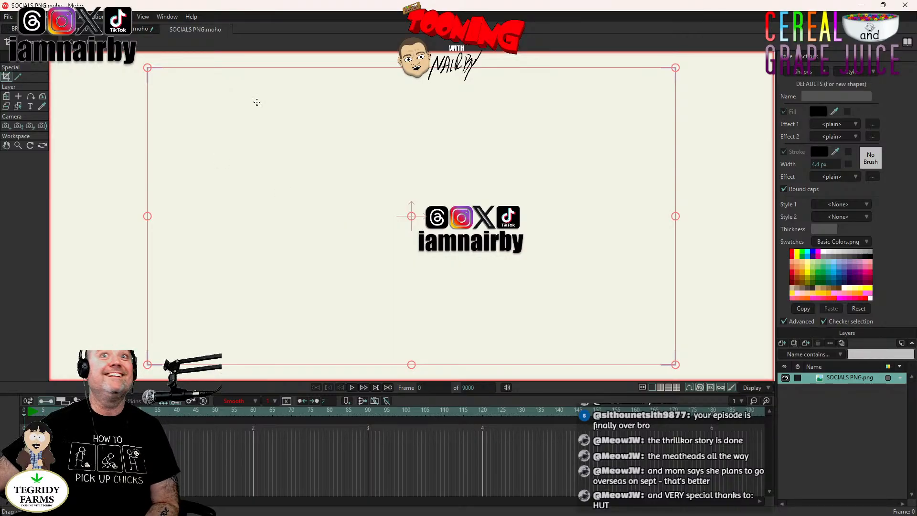
click(25, 17)
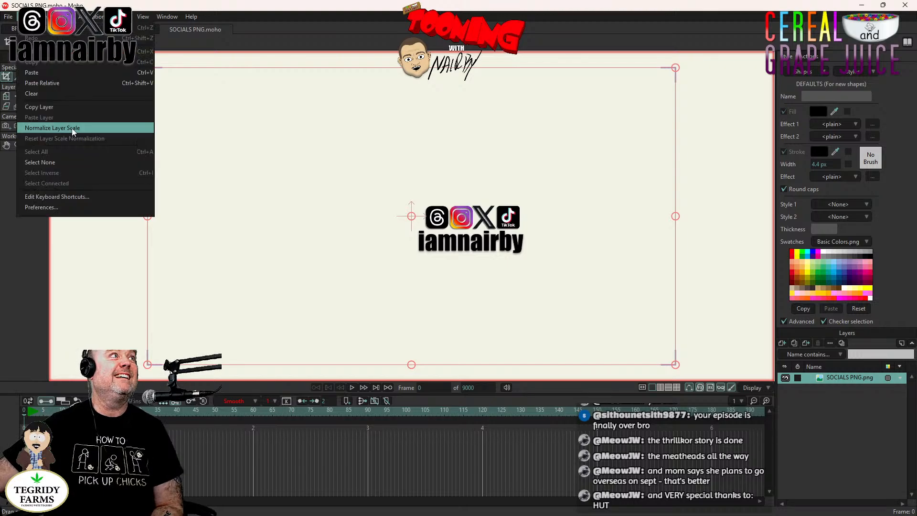
click(57, 109)
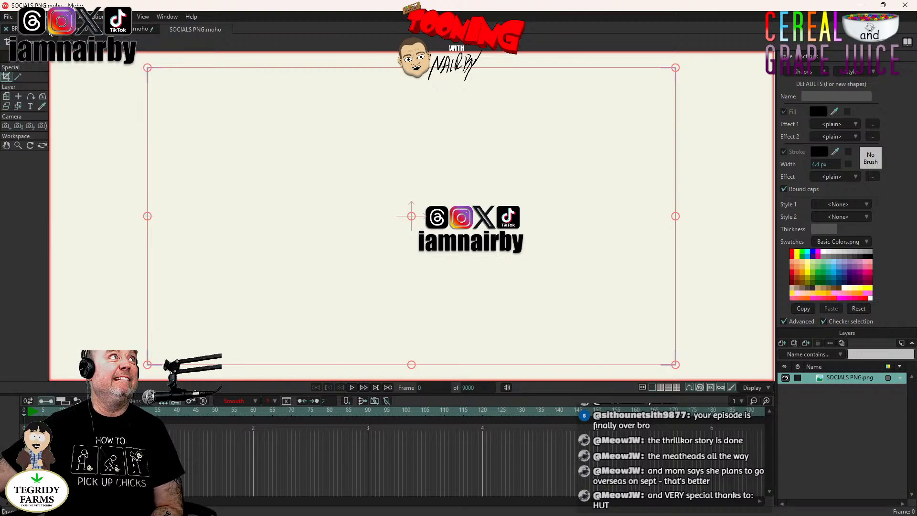
- Return to the untitled credits document and paste the copied layer above "MOM & DAD"
click(50, 30)
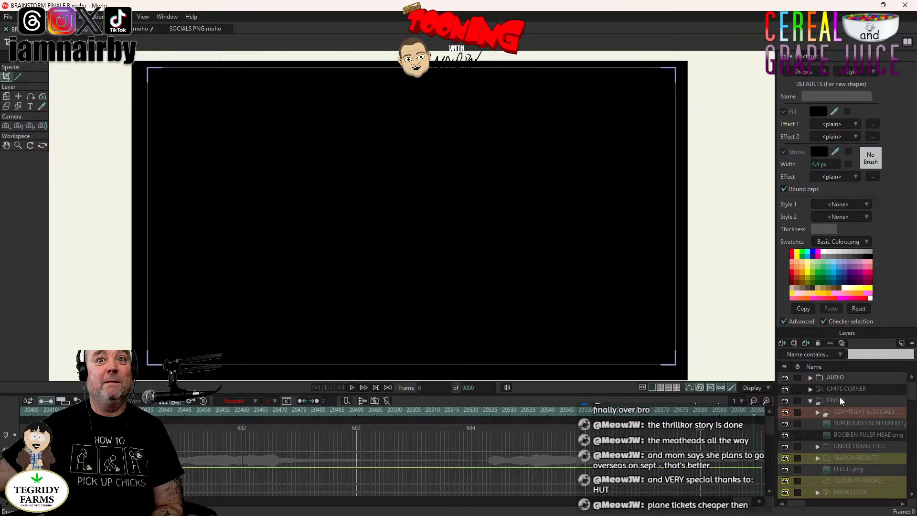
click(140, 29)
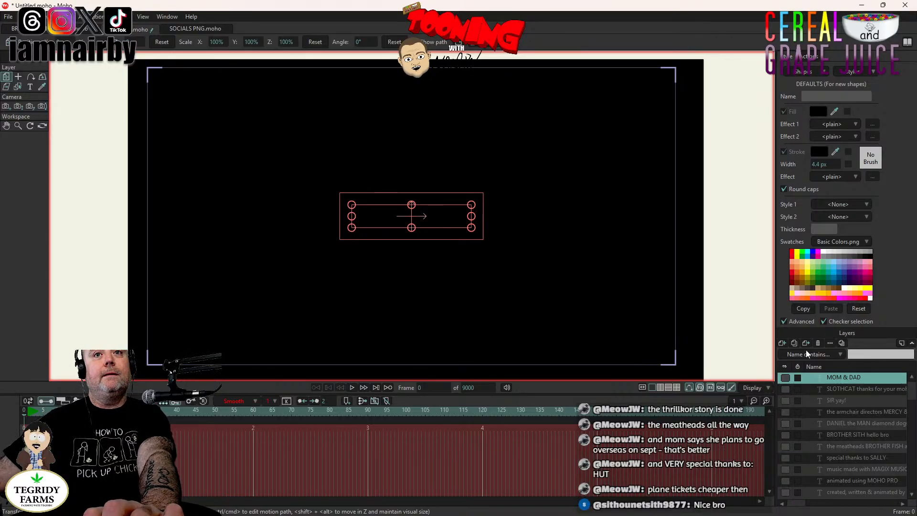
click(24, 16)
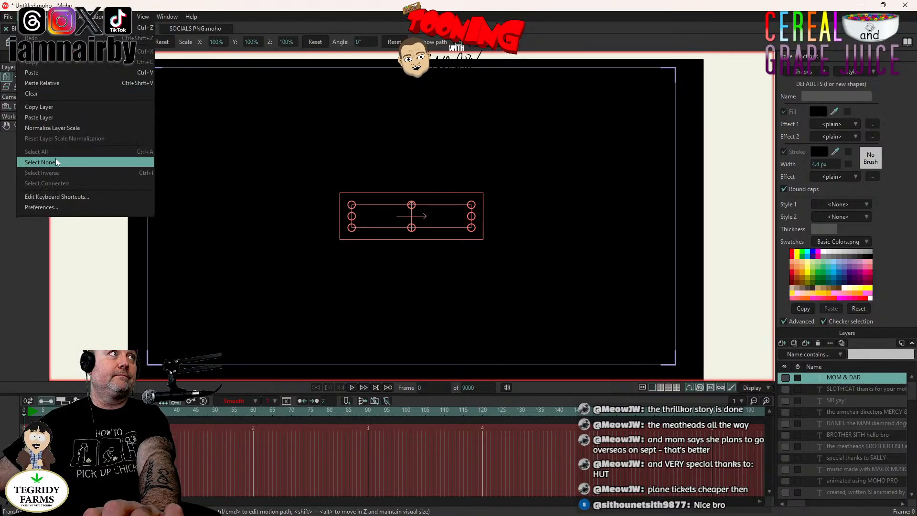
click(62, 120)
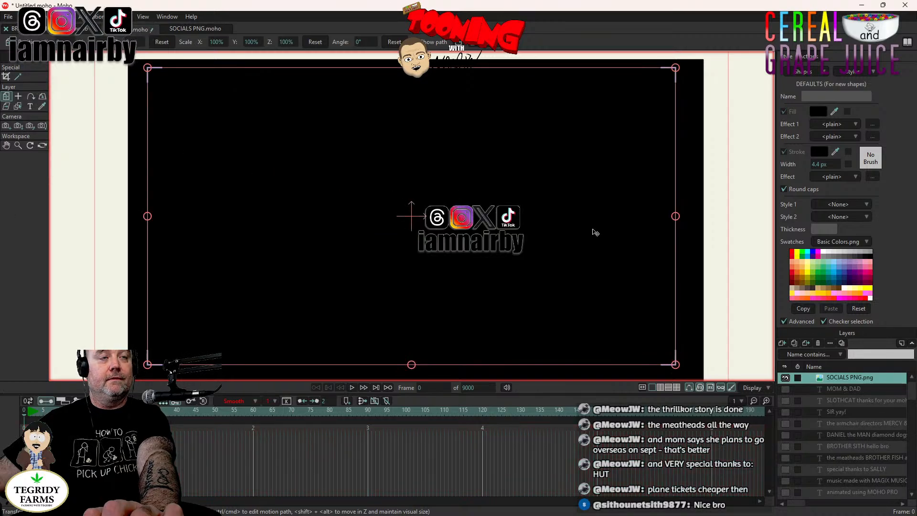
- Crop the "SOCIALS PNG.png" image closely around the icons and handle text, and move it near the centre of the frame
click(6, 76)
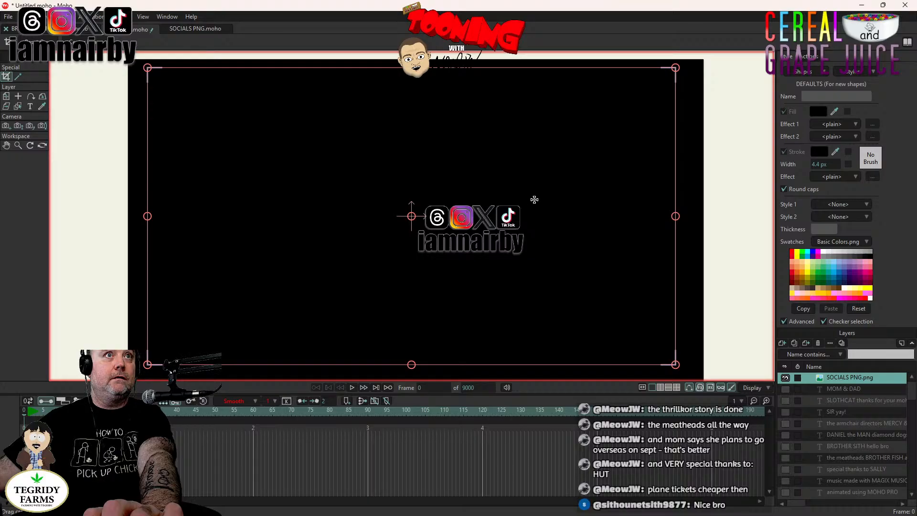
drag(534, 200, 410, 259)
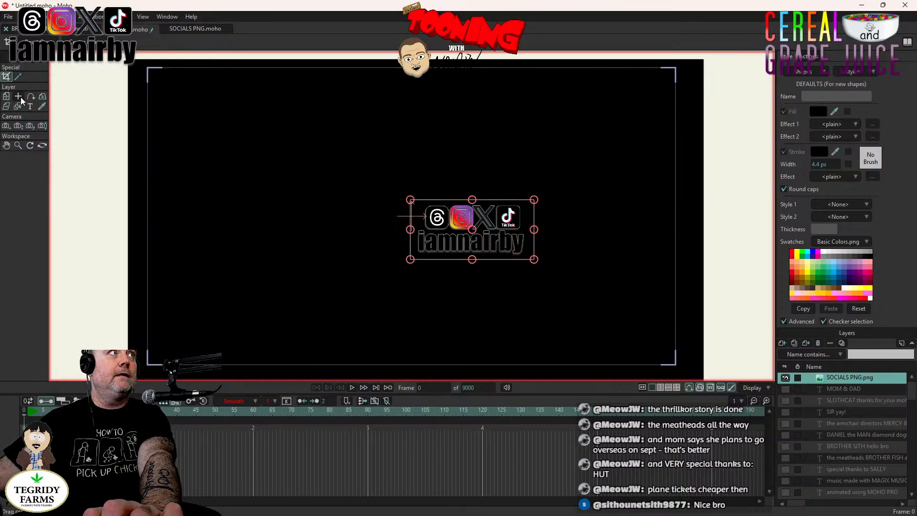
click(18, 96)
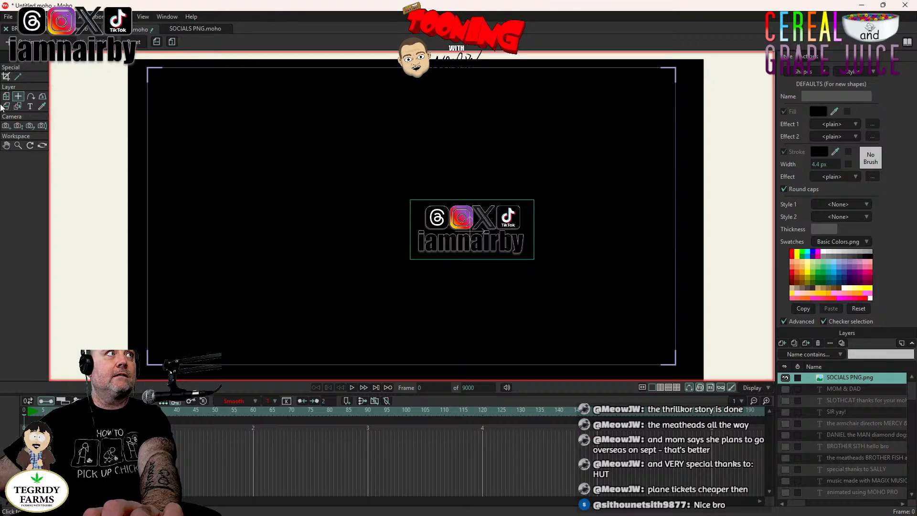
click(9, 98)
drag(324, 245, 268, 242)
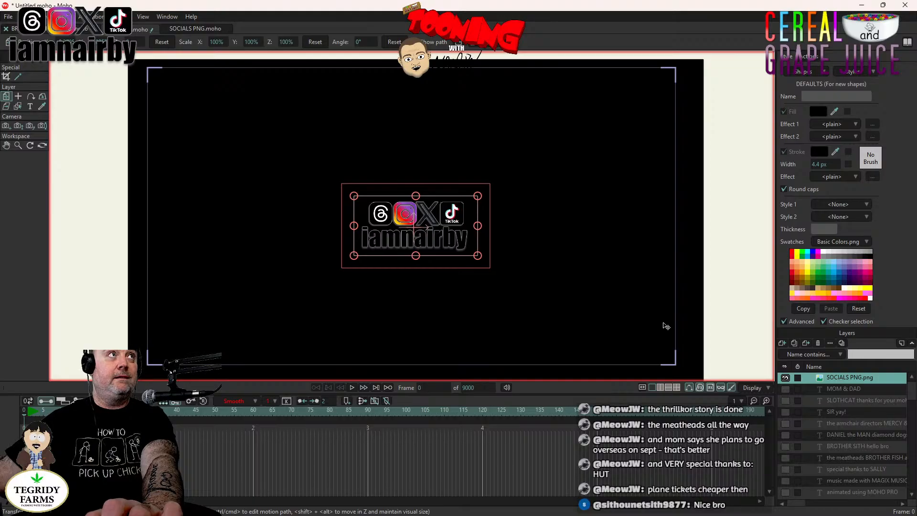
- Open CEREAL AND GRAPE JUICE DESIGNS.moho and add the YouTube-icon-full_color.png image as a layer above "All logo"
click(10, 18)
click(37, 64)
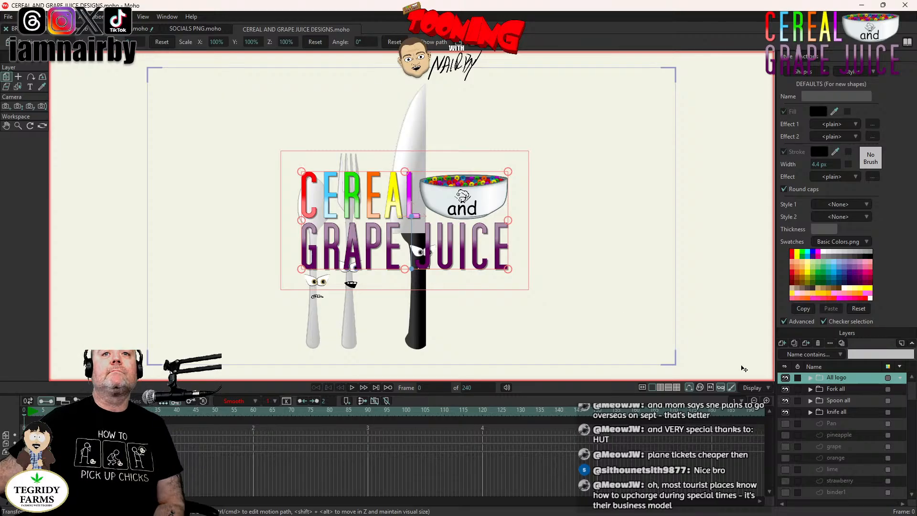
click(785, 378)
click(786, 377)
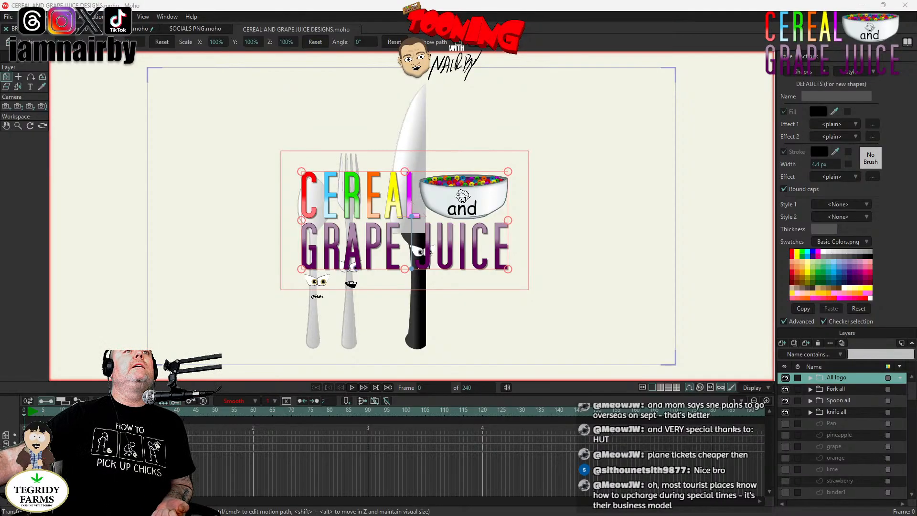
key(ctrl+v)
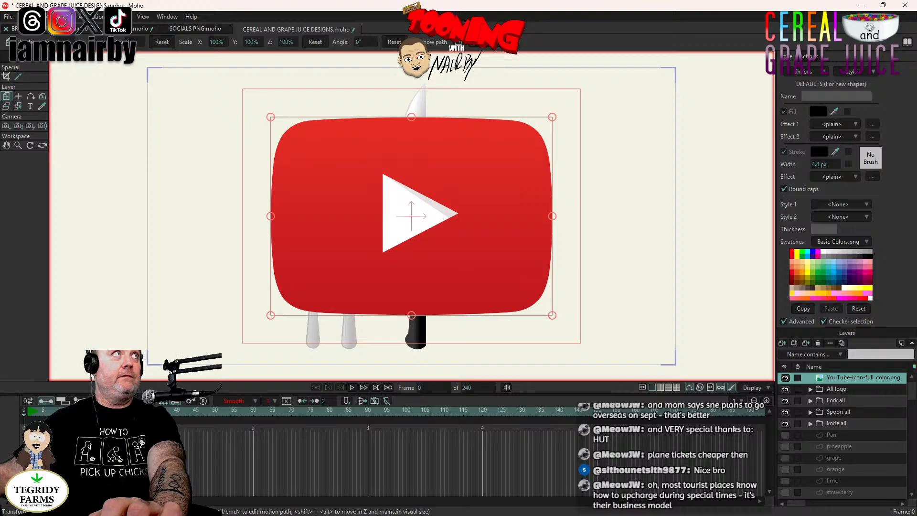
- Create a new blank document and copy the "YouTube-icon-full_color.png" layer from the designs document into it
click(13, 18)
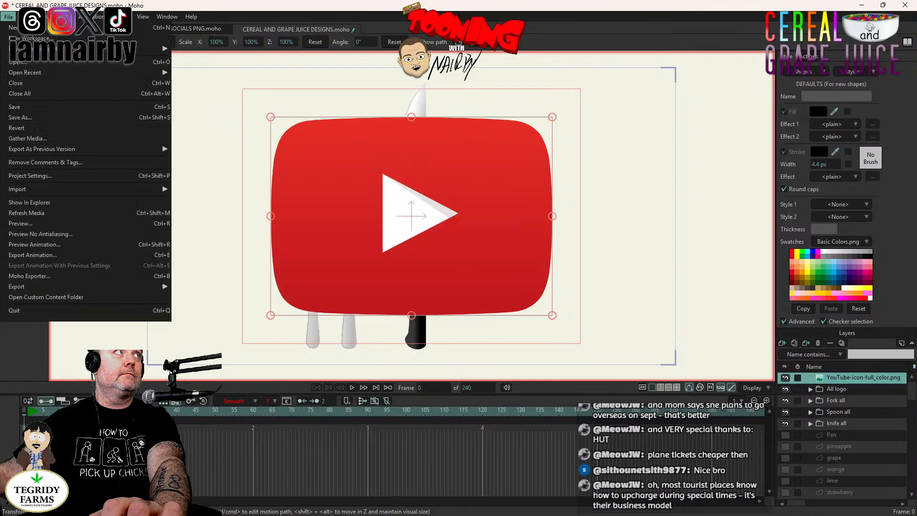
click(22, 30)
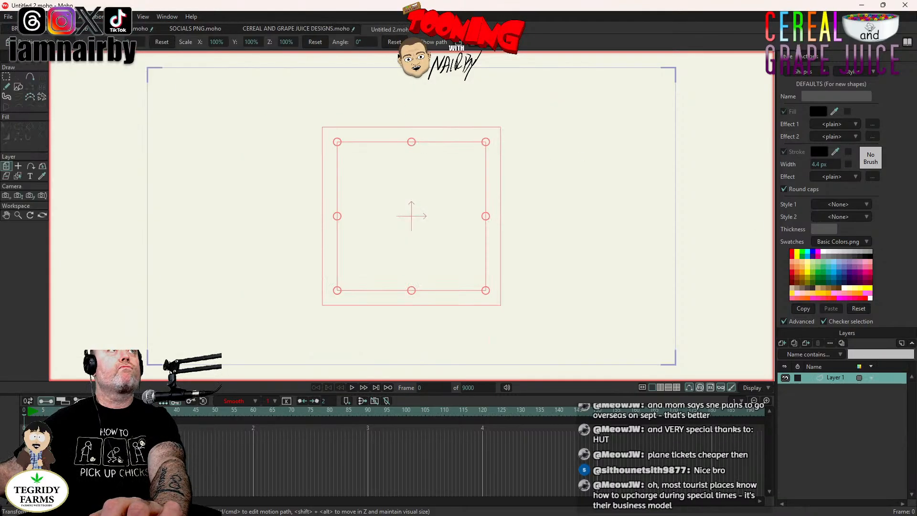
click(282, 31)
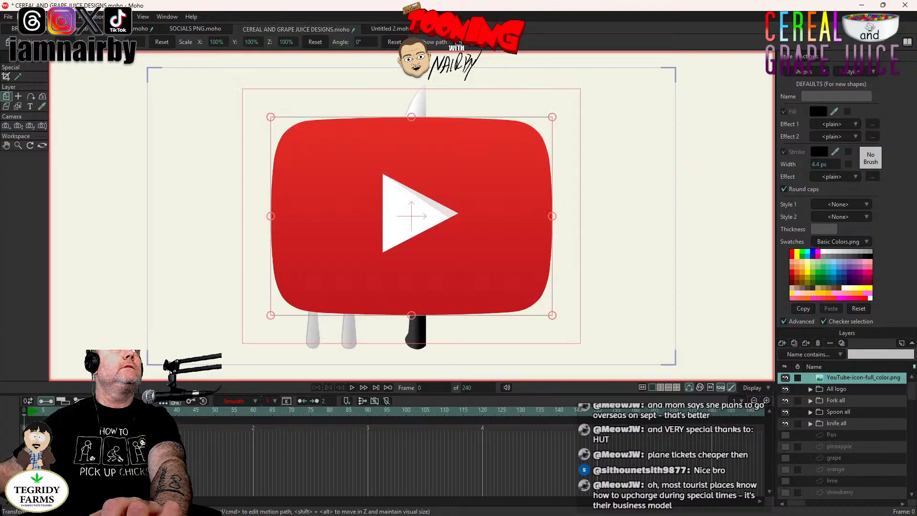
click(25, 16)
click(43, 106)
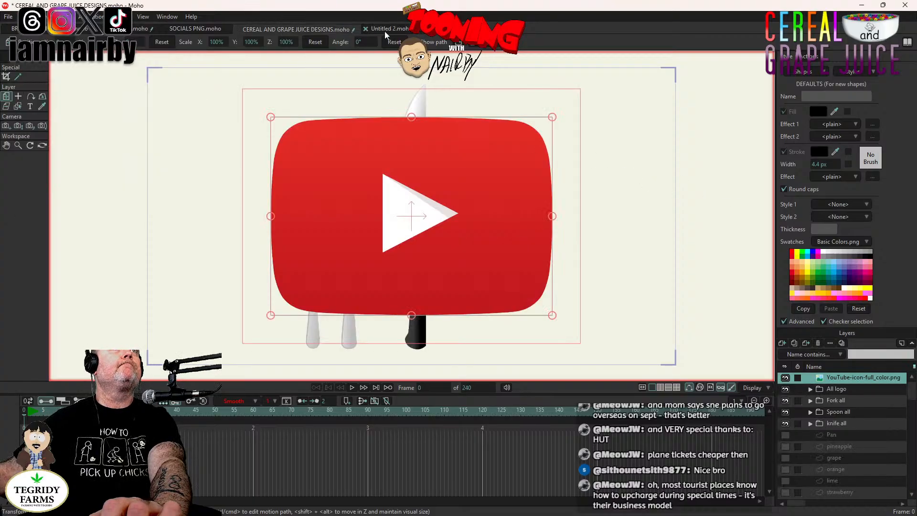
click(385, 29)
click(25, 16)
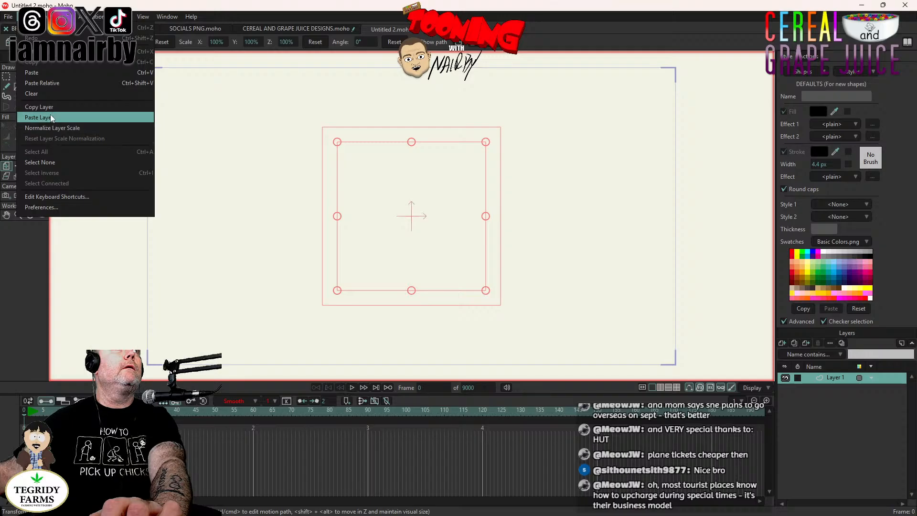
click(50, 115)
- Return to the CEREAL AND GRAPE JUICE DESIGNS.moho document and select the "All logo" layer
click(311, 30)
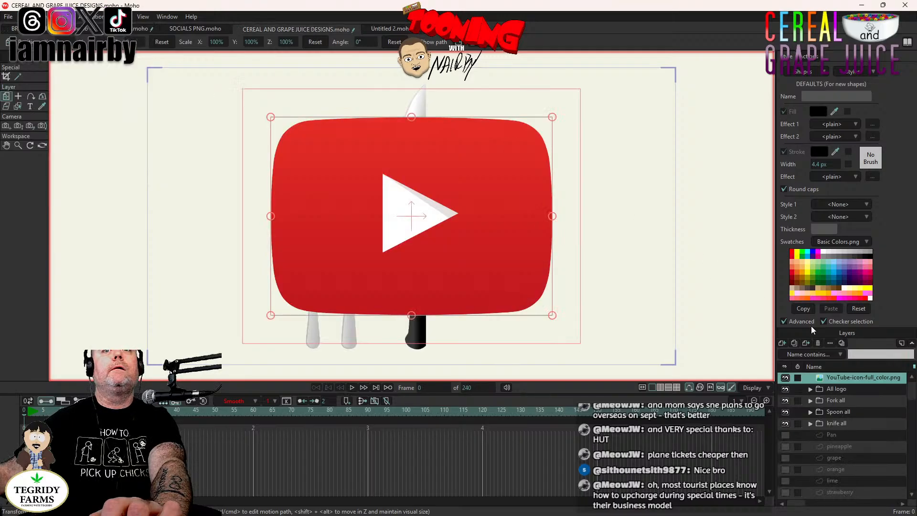
click(836, 390)
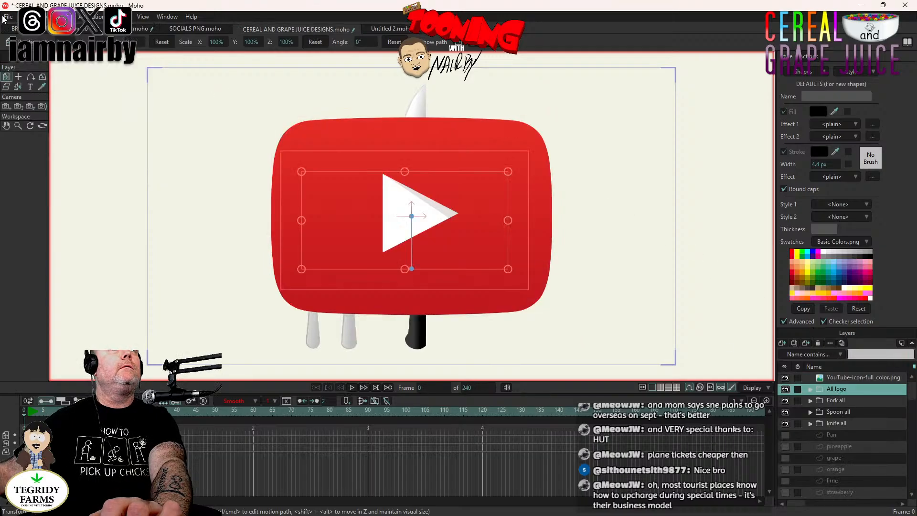
- Copy the All logo layer from the CEREAL AND GRAPE JUICE DESIGNS document and paste it into Untitled 2
click(25, 16)
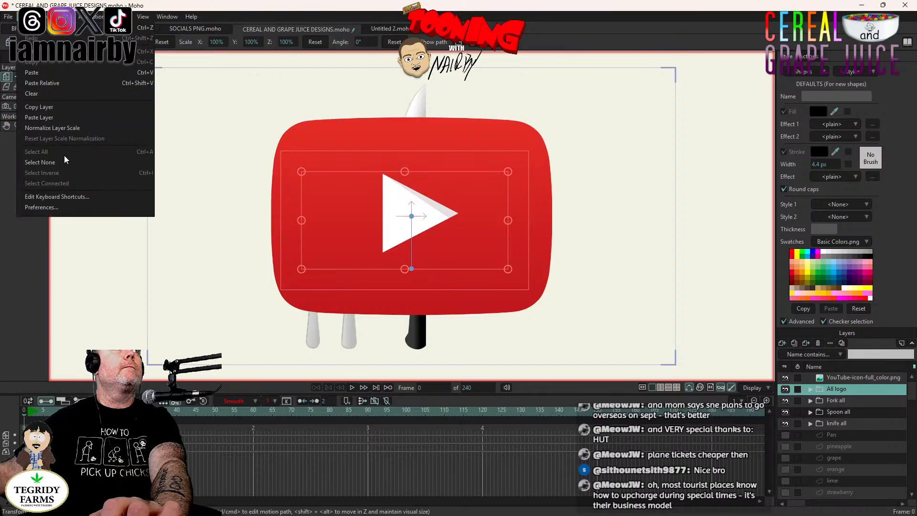
click(59, 109)
click(390, 29)
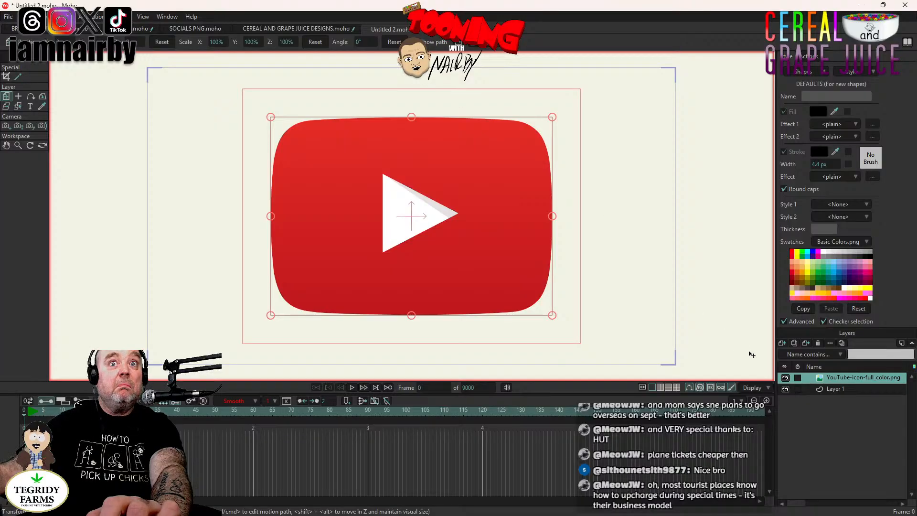
click(782, 344)
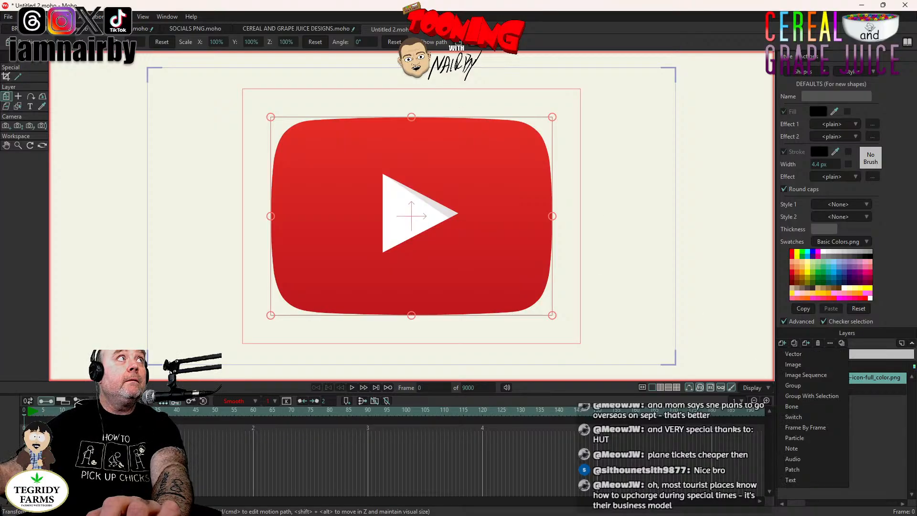
click(30, 16)
click(38, 116)
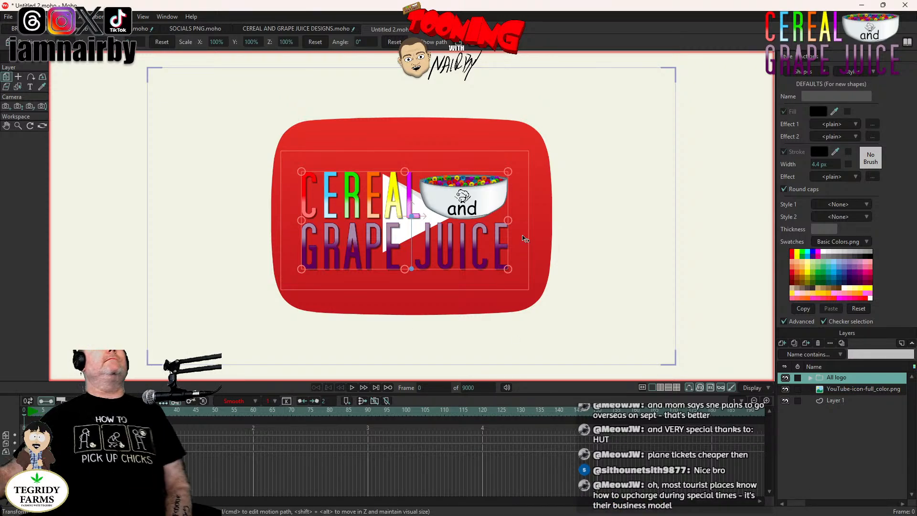
- Scale the YouTube icon image down to 51.6% and move it to the left side of the Cereal and Grape Juice logo
click(861, 389)
drag(552, 119, 511, 188)
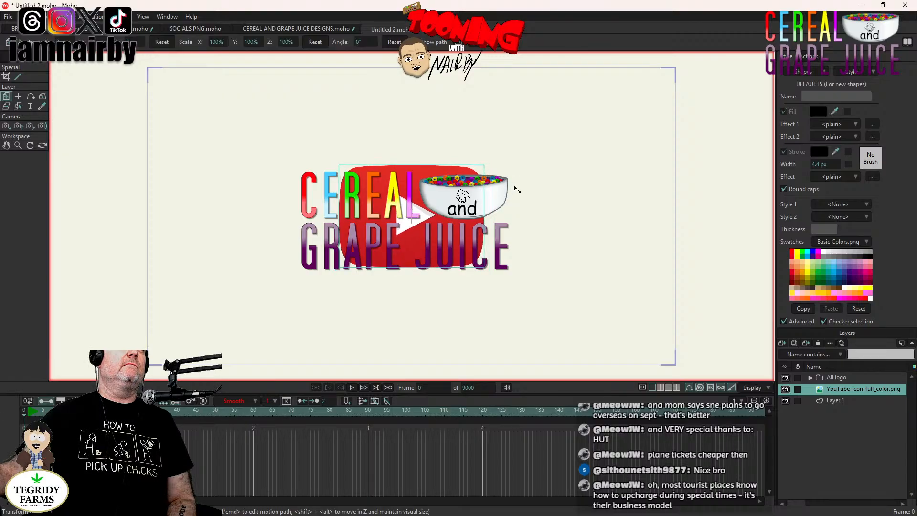
drag(604, 199, 423, 201)
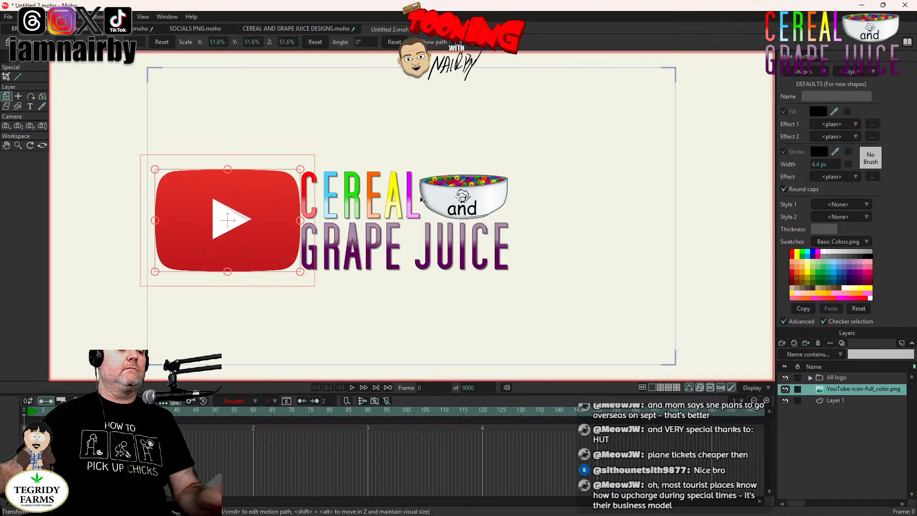
- Shift the logo and YouTube icon layers together to the right to centre them in the frame, and render a preview
click(843, 380)
drag(231, 317, 308, 321)
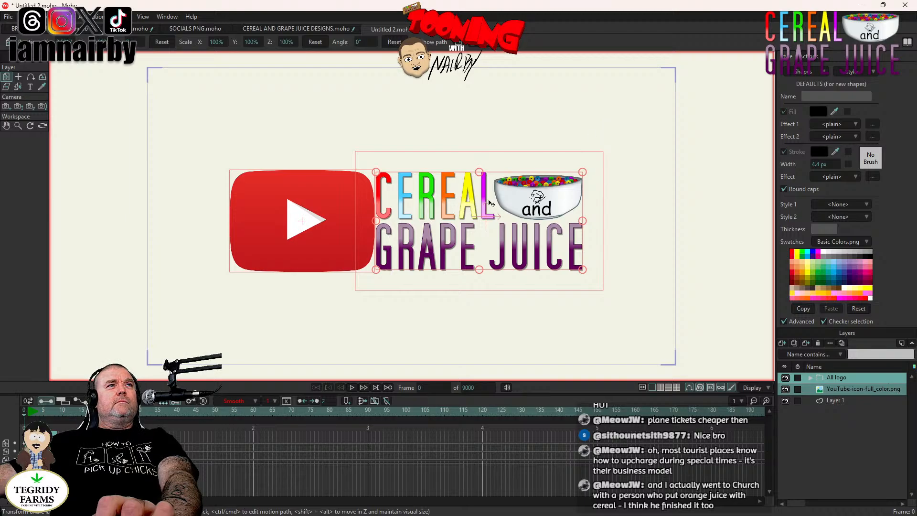
key(ctrl+r)
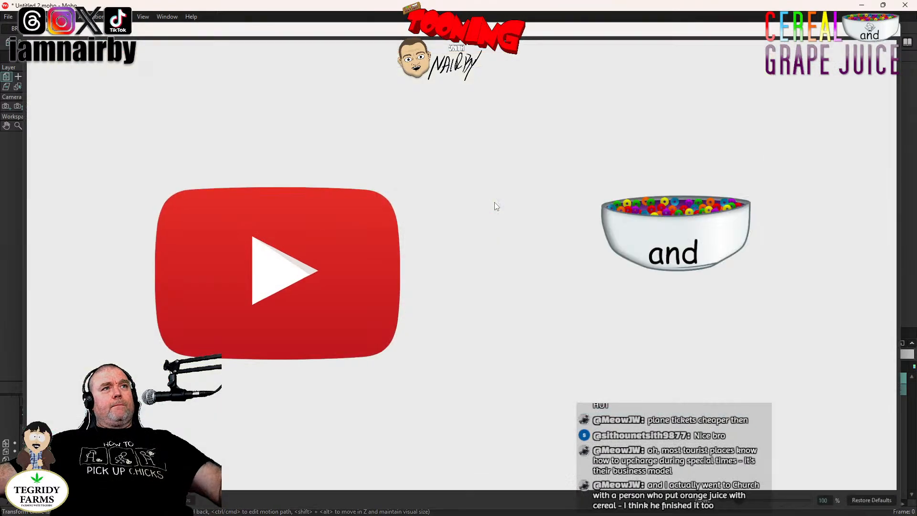
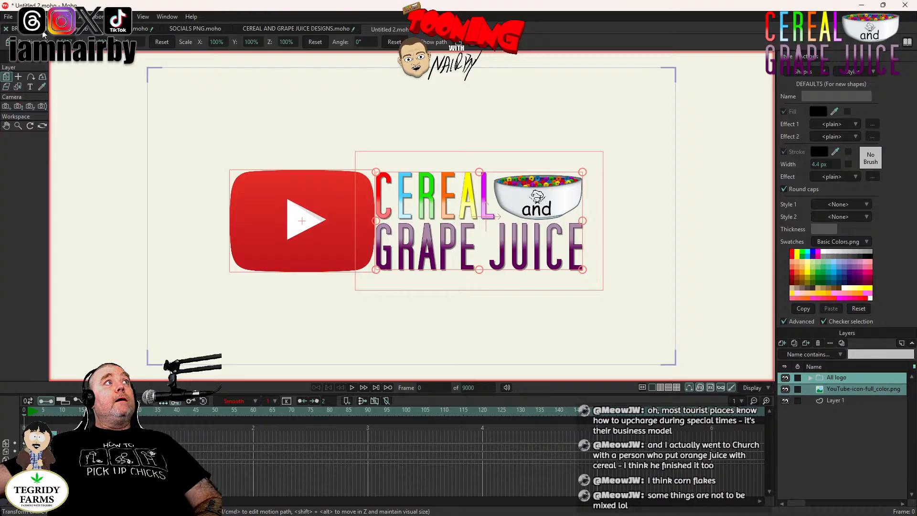
- Switch to the Untitled document containing the credits and add the CAGJ YT 1.png image above SOCIALS PNG.png
click(128, 33)
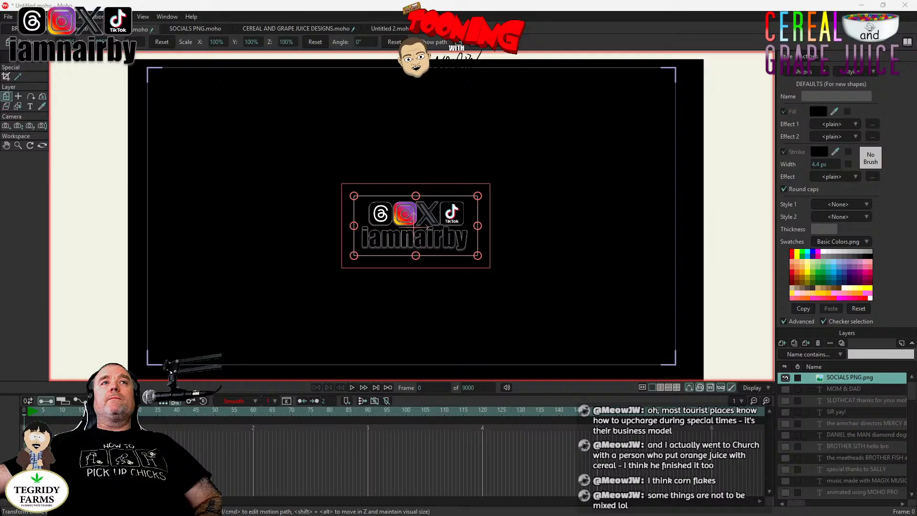
drag(476, 177, 413, 216)
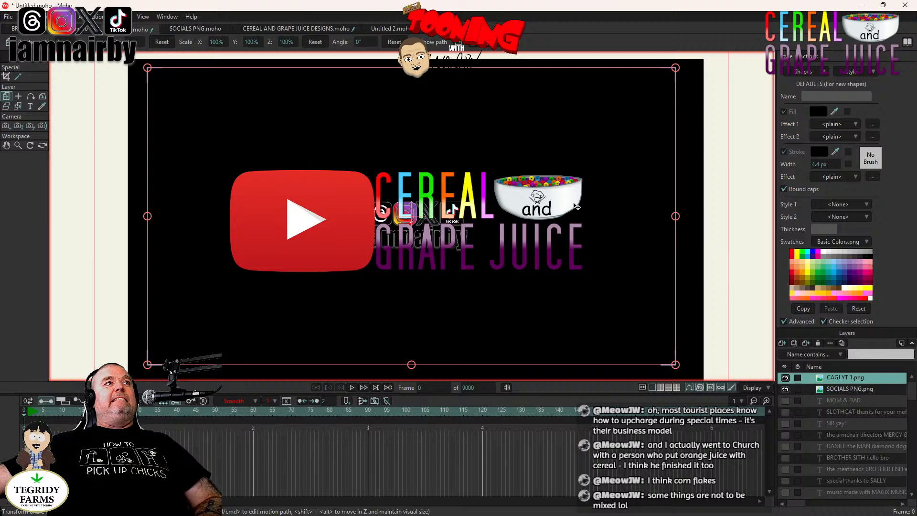
- Crop the CAGJ YT 1.png image closely around the YouTube icon and logo, and scale it to 87.5%
click(6, 76)
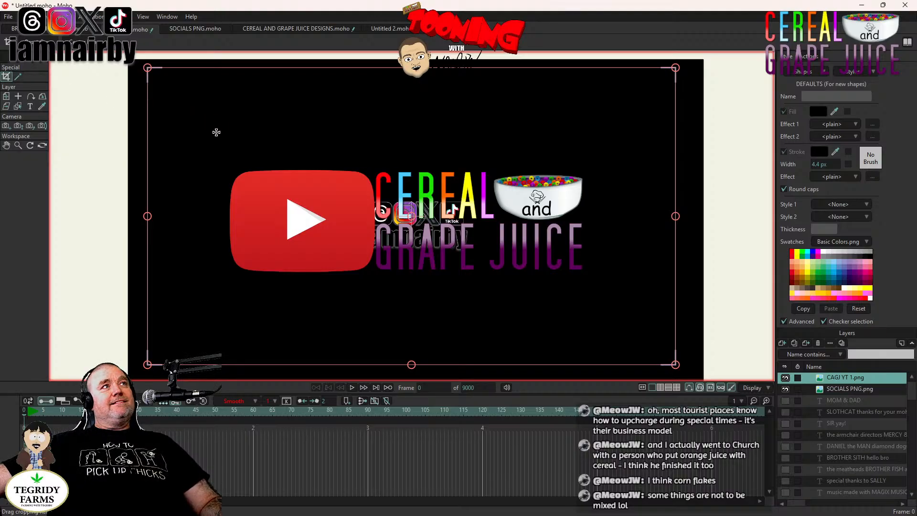
drag(215, 153, 606, 296)
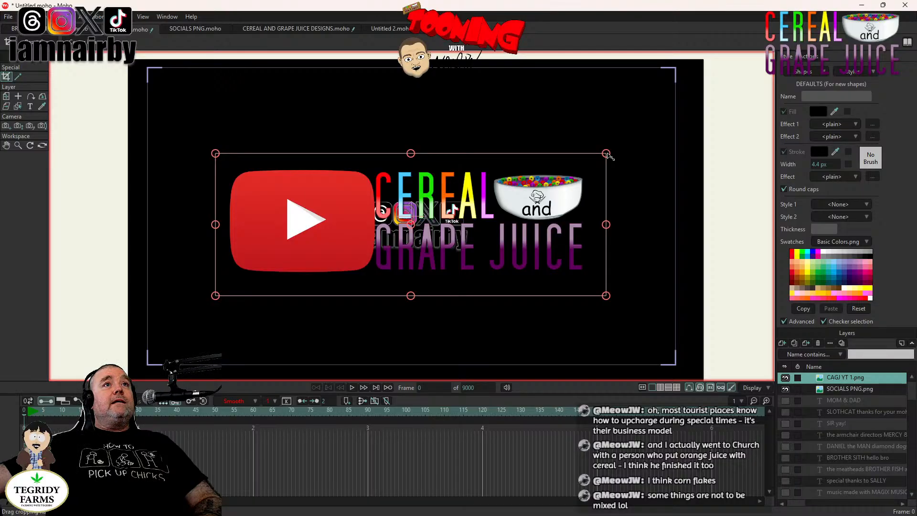
drag(607, 154, 603, 162)
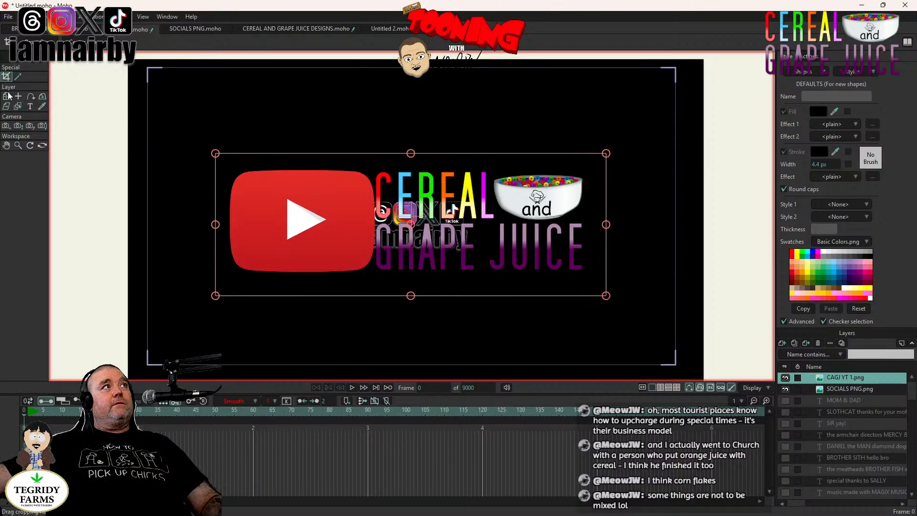
click(6, 96)
drag(606, 154, 603, 170)
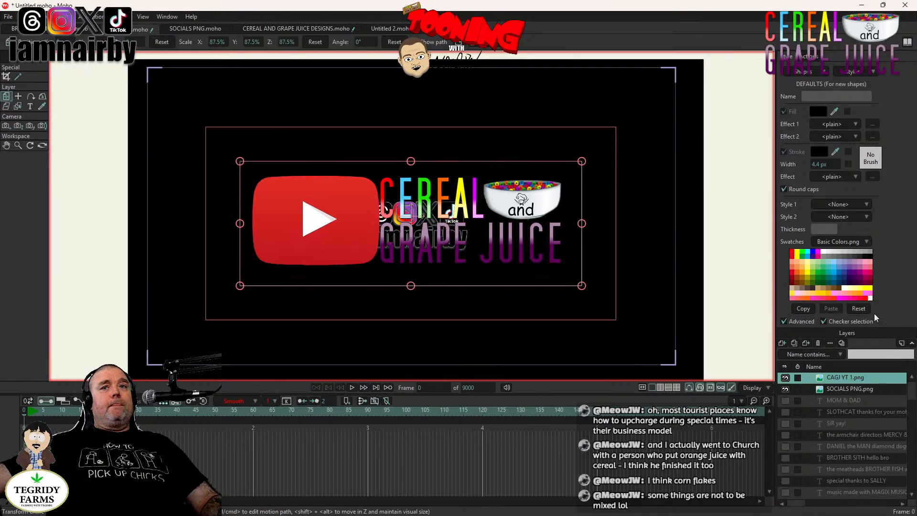
- Turn on the layer shadow for CAGJ YT 1.png and set its color to white (FFFFFF)
double_click(849, 377)
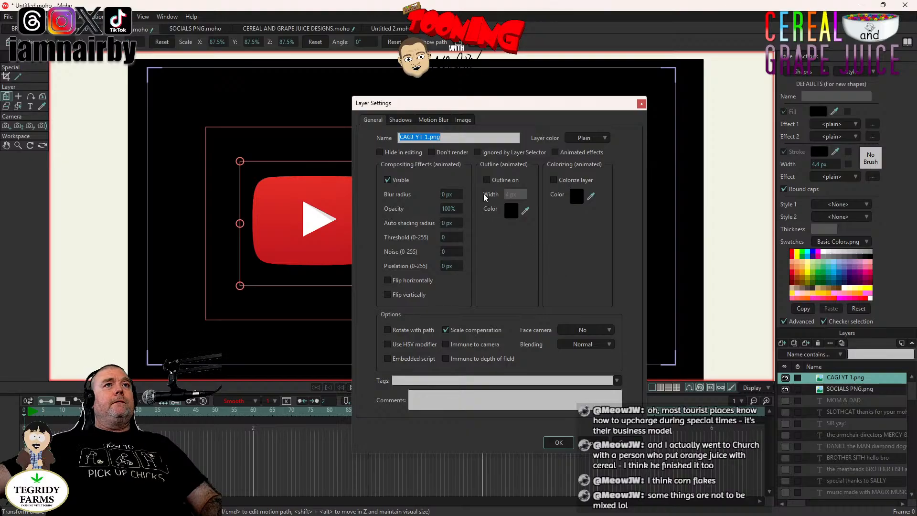
click(400, 120)
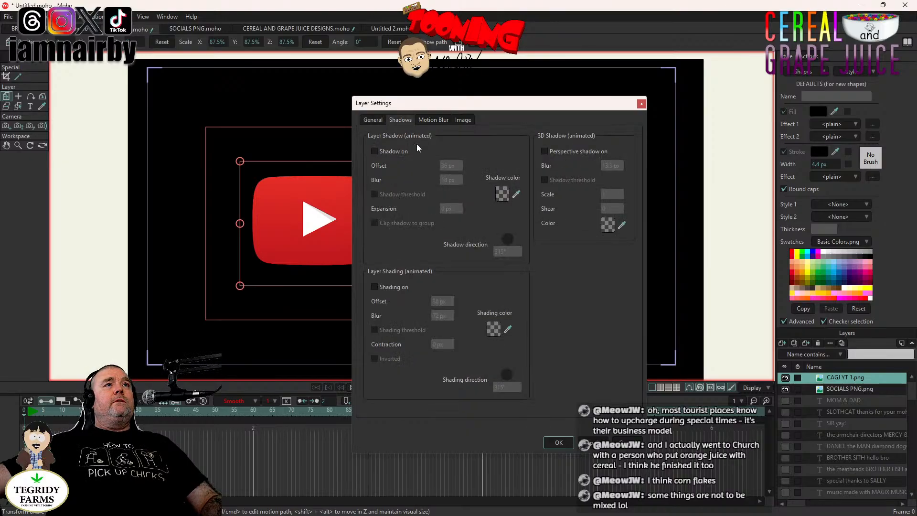
click(391, 153)
drag(468, 106, 633, 110)
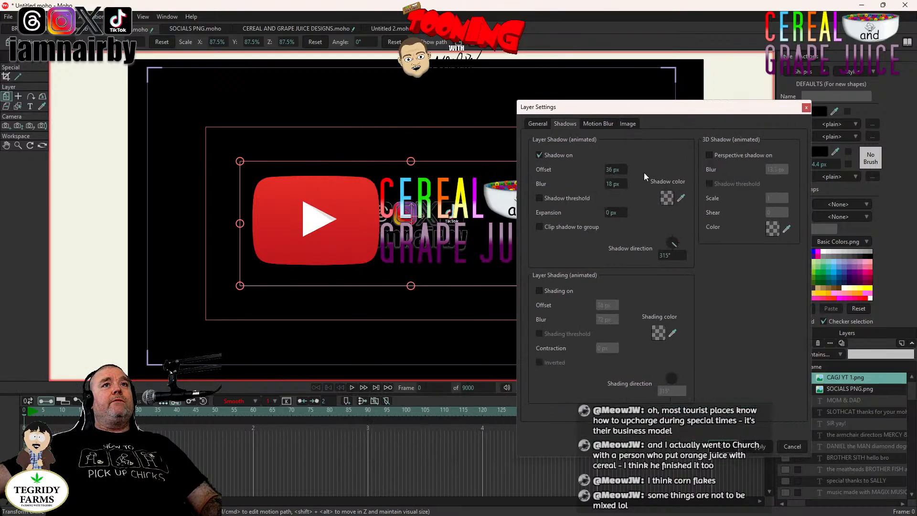
click(667, 197)
drag(468, 215, 146, 63)
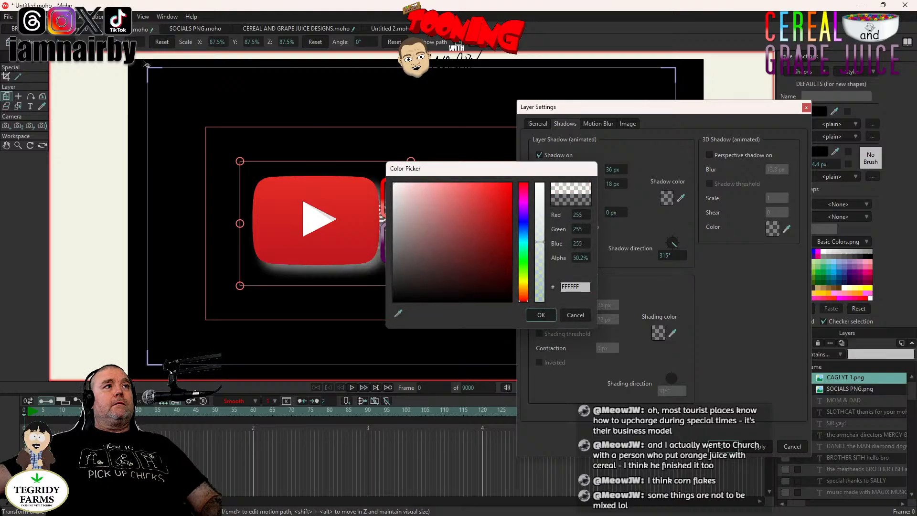
click(540, 316)
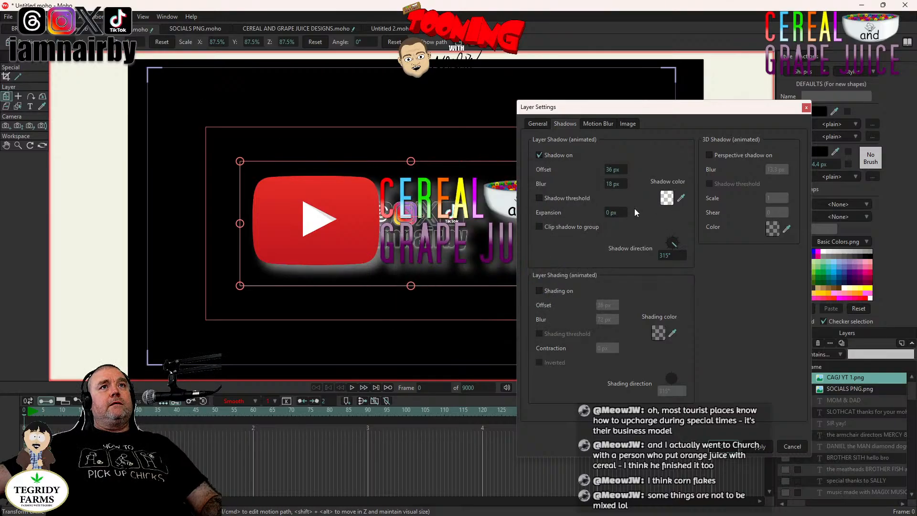
- Set the layer shadow's offset to 0 px, its direction to 0° and its blur to 45 px
click(616, 170)
text(0)
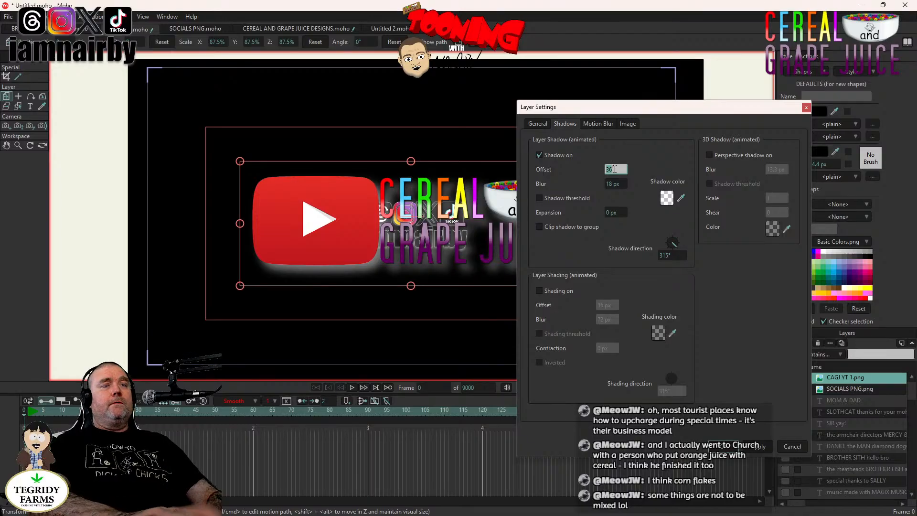
key(Tab)
text(0)
key(Tab)
key(Tab)
text(0)
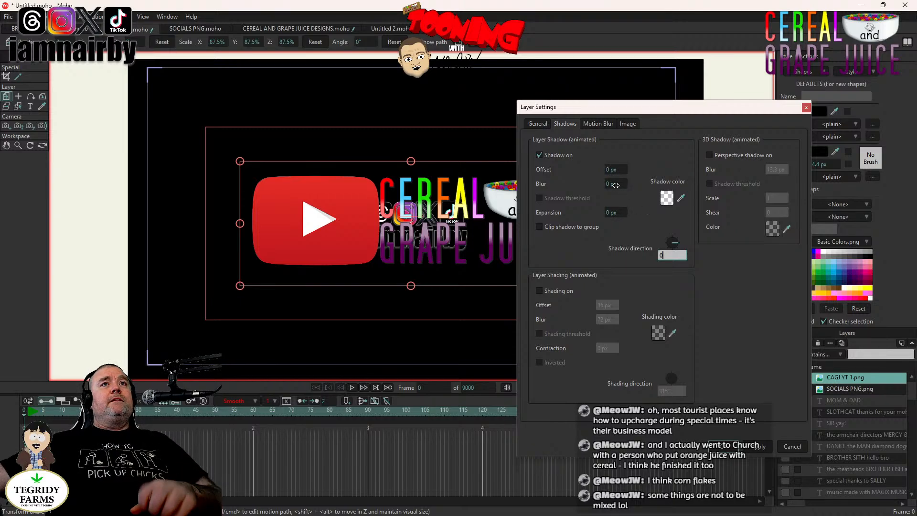
click(615, 185)
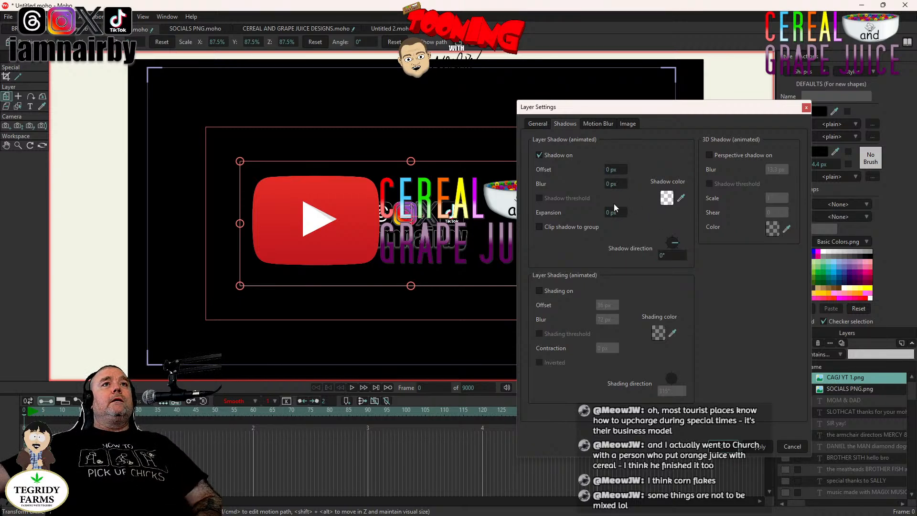
drag(612, 184, 811, 186)
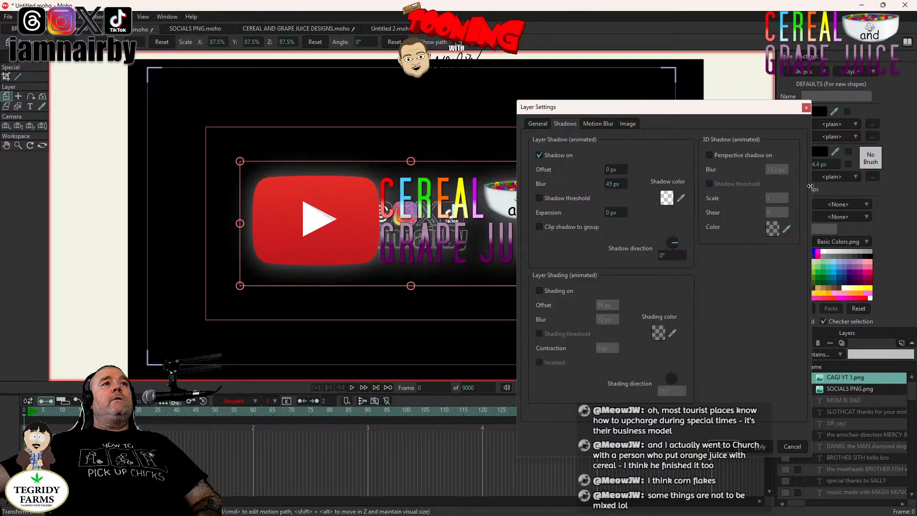
- Turn on the outline for CAGJ YT 1.png, color it white and set its width to 2 px
click(538, 123)
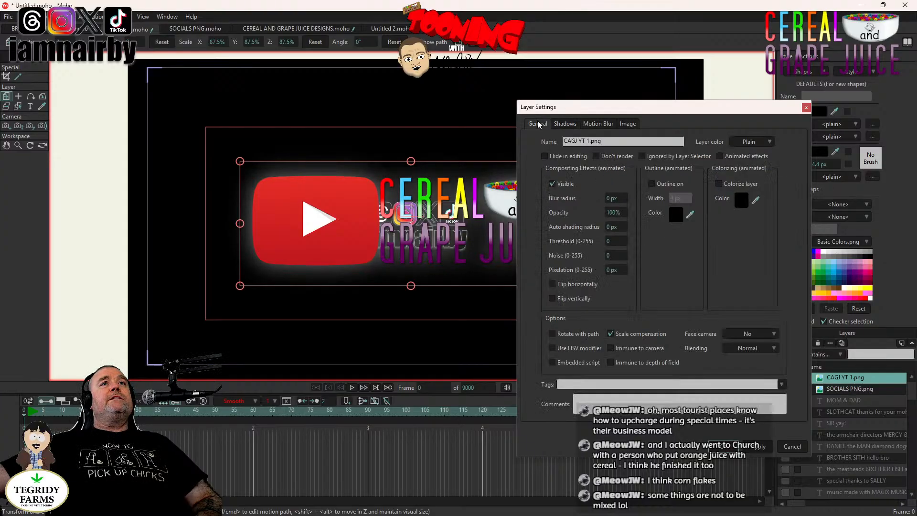
click(652, 183)
click(675, 215)
drag(472, 260, 432, 208)
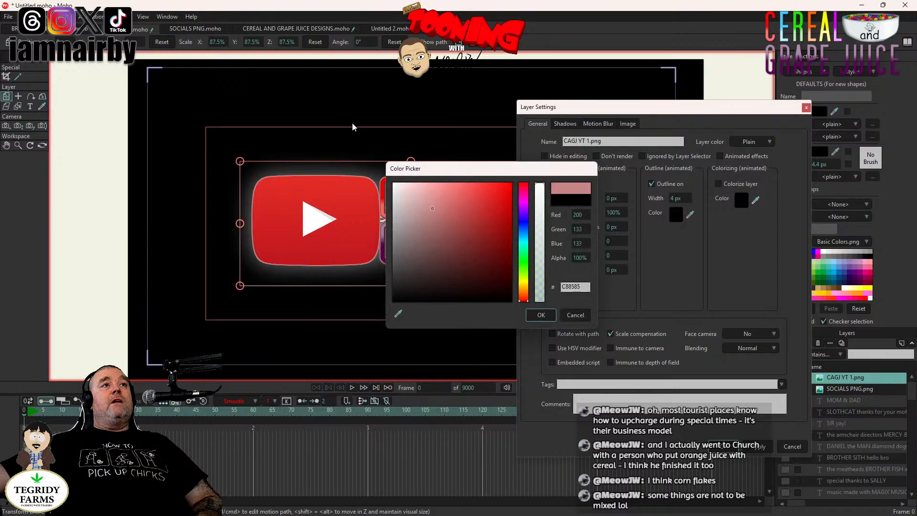
drag(353, 126, 353, 126)
click(541, 315)
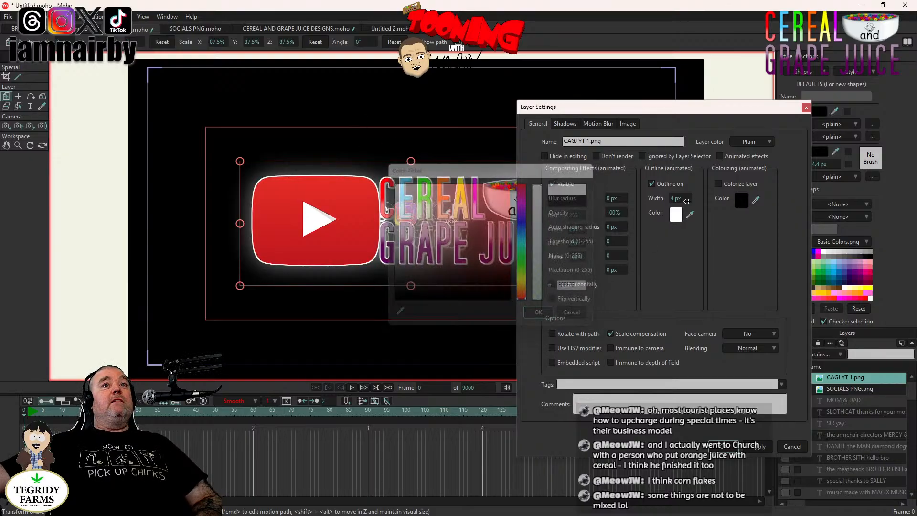
mouse_move(681, 199)
mouse_down()
mouse_move(663, 201)
mouse_move(670, 201)
mouse_up()
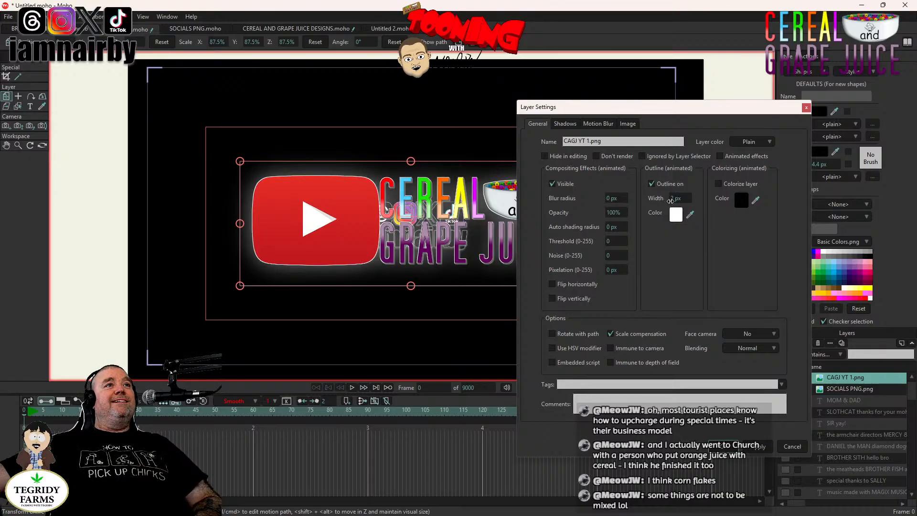
- Reduce the white outline color's alpha to 58.8% and accept the layer settings
click(675, 215)
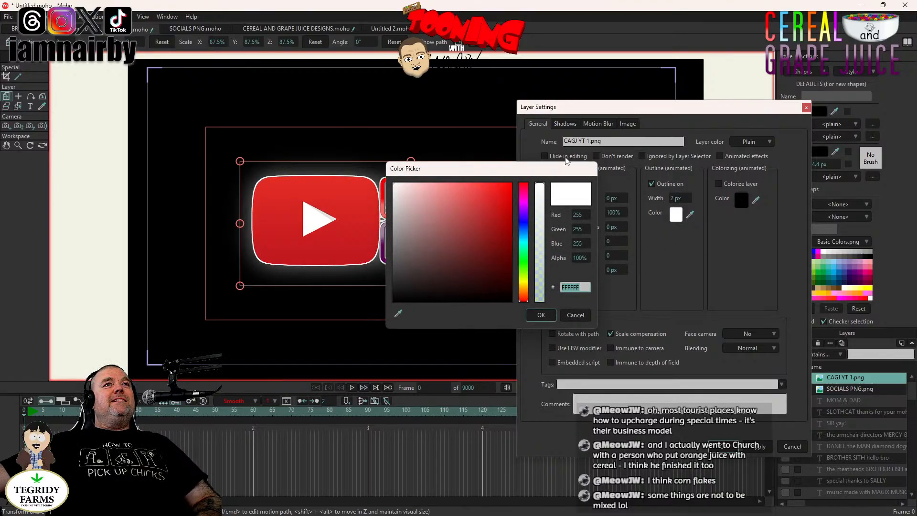
drag(564, 167, 661, 224)
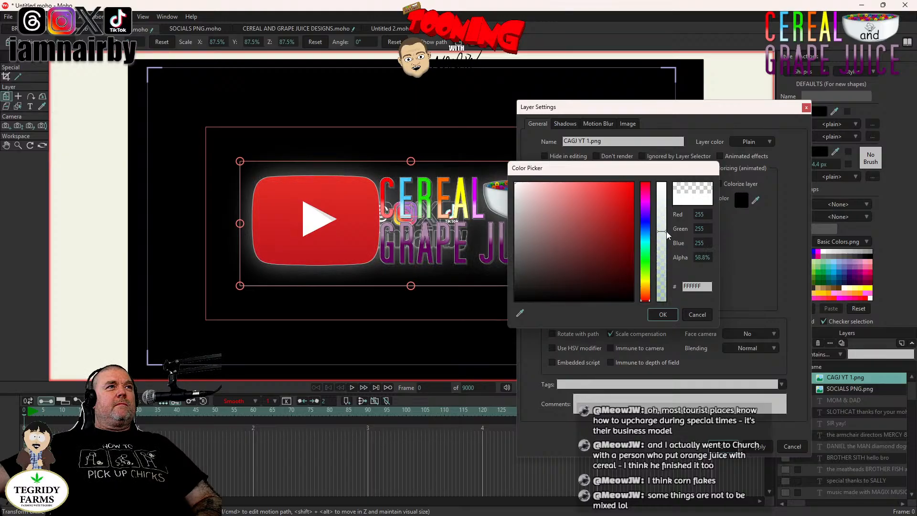
click(662, 313)
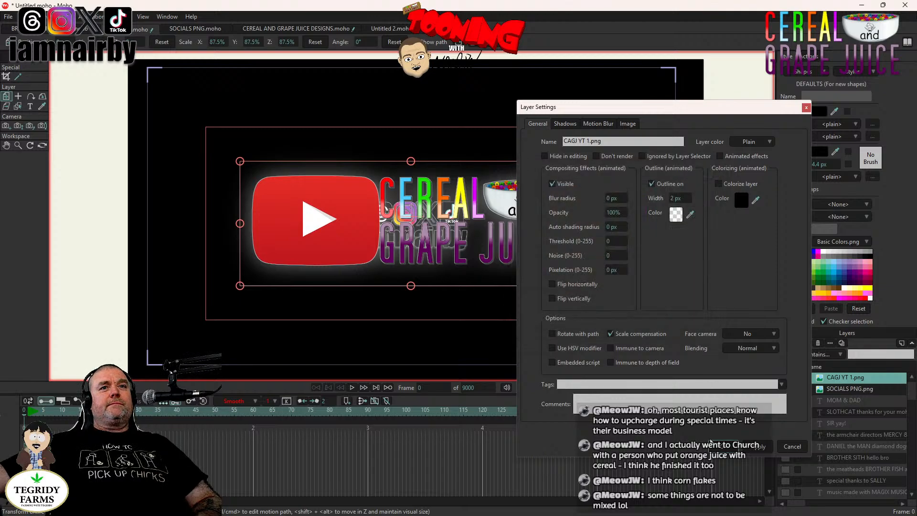
click(724, 447)
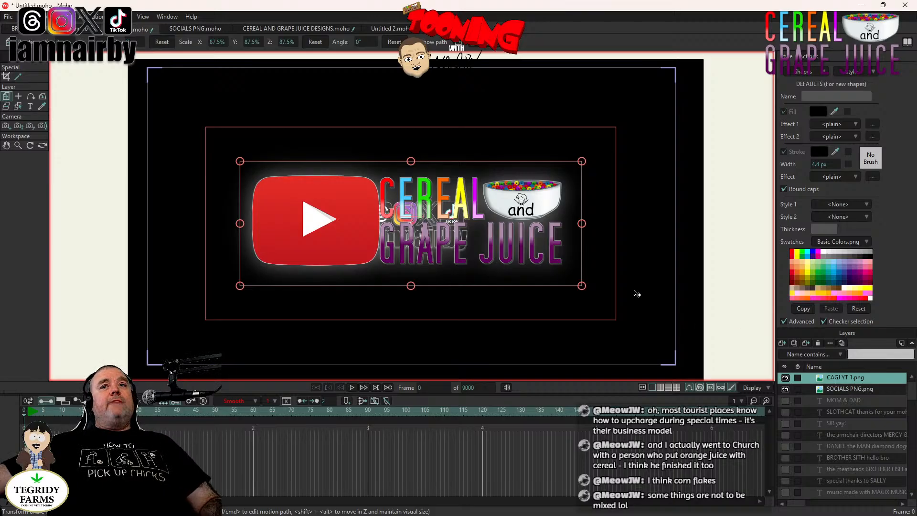
- Move the SOCIALS PNG.png image straight up so it sits just above the Cereal and Grape Juice logo
click(850, 389)
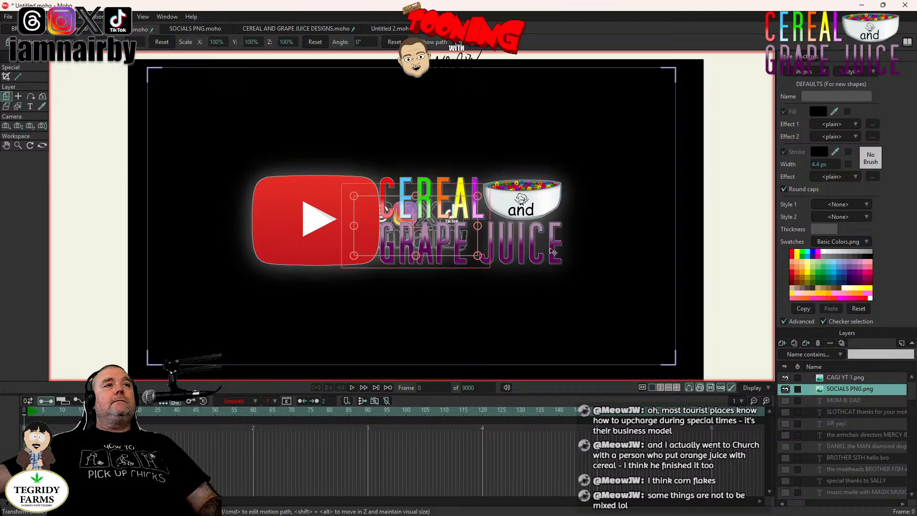
drag(553, 252, 556, 165)
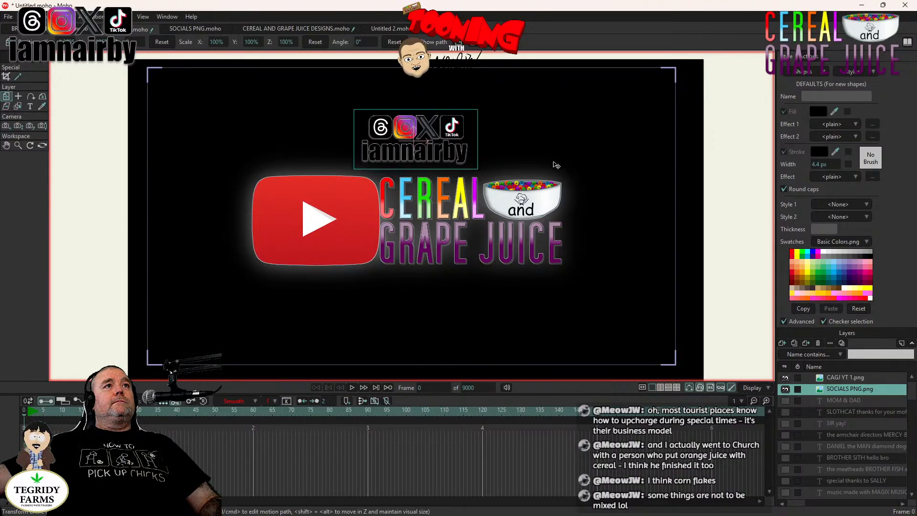
drag(557, 164, 556, 163)
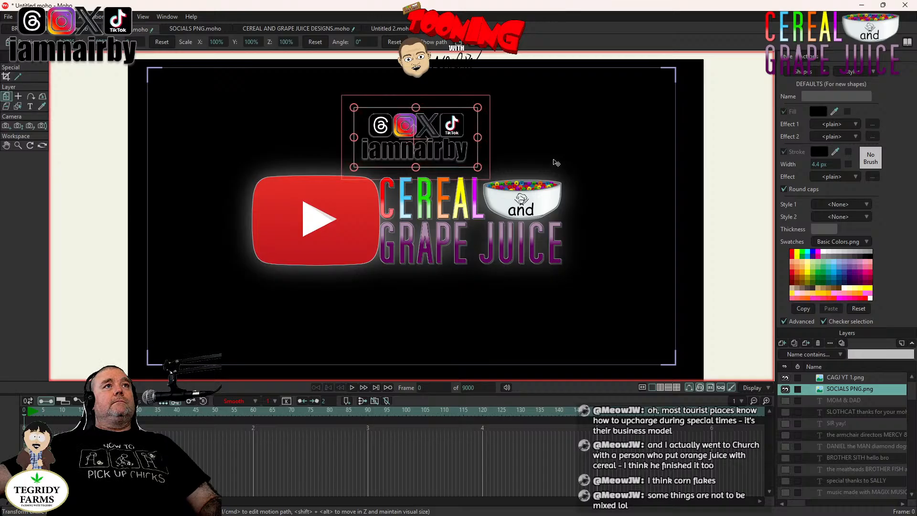
- Select the CAGJ YT 1.png and SOCIALS PNG.png layers together and move both images slightly down
ctrl+click(853, 377)
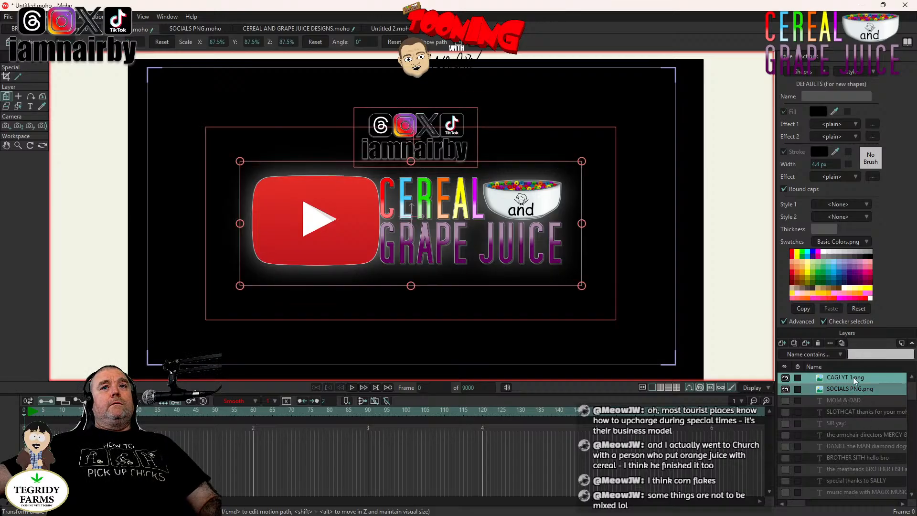
drag(634, 209, 633, 216)
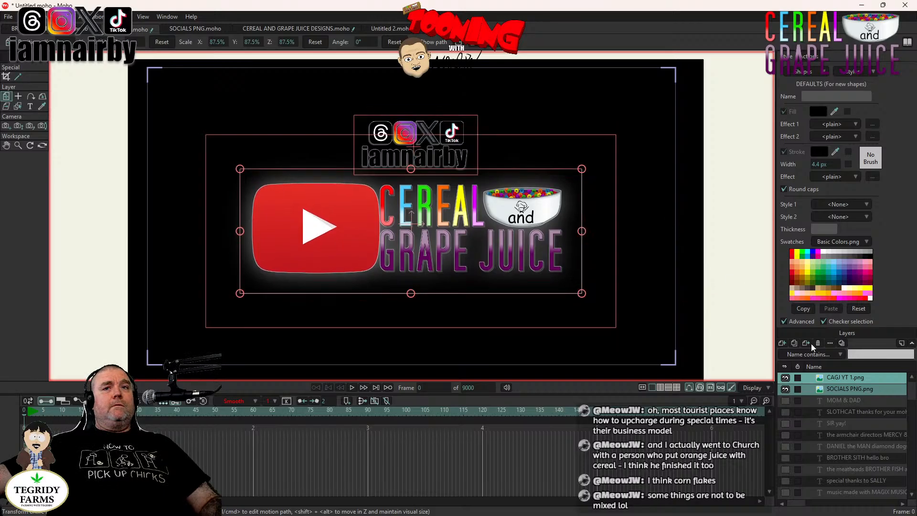
click(786, 389)
click(786, 377)
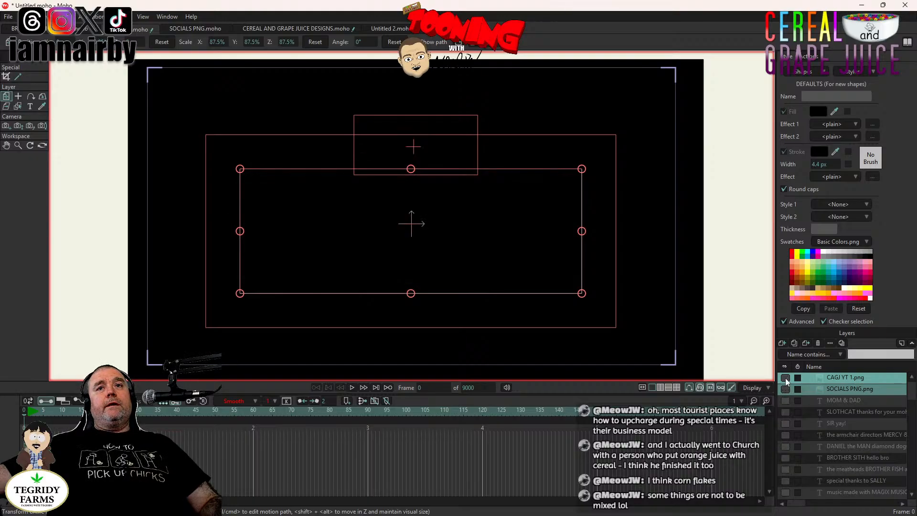
click(785, 377)
click(786, 389)
- Show all the hidden credit text layers, from MOM & DAD down to the "created, written & animated by" layer
click(785, 400)
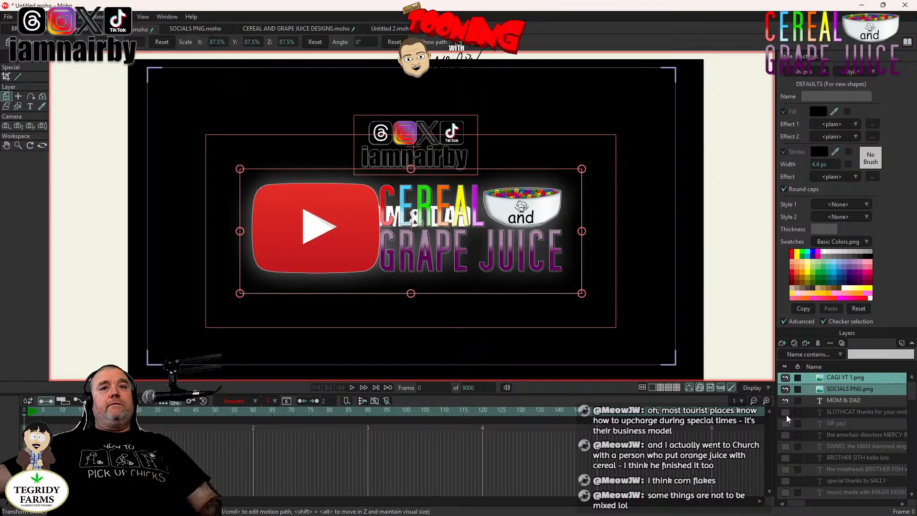
click(786, 414)
click(785, 424)
click(786, 435)
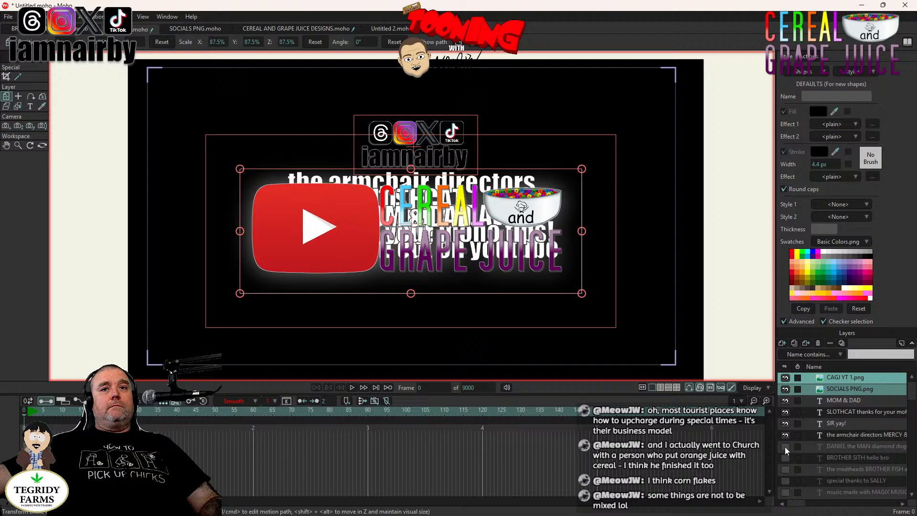
click(786, 446)
click(785, 458)
click(785, 469)
scroll(808, 468, down, 3)
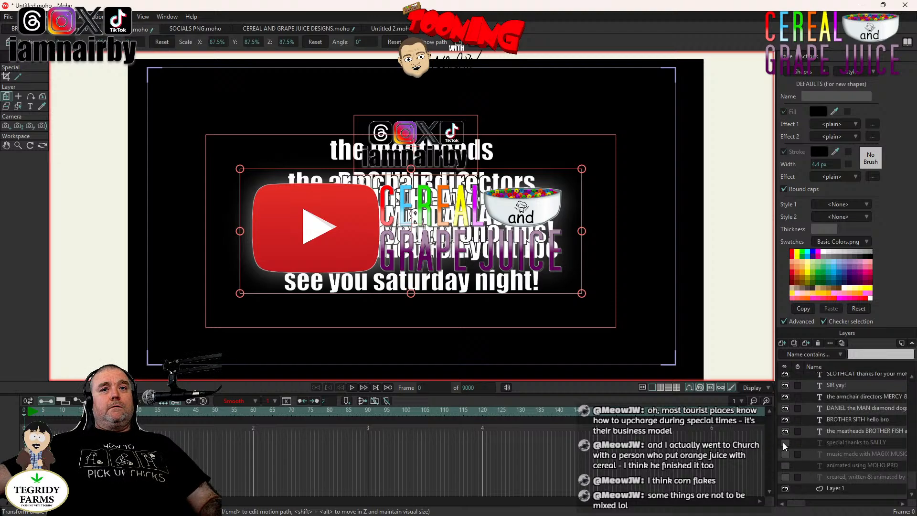
click(785, 442)
click(786, 454)
click(785, 465)
click(786, 477)
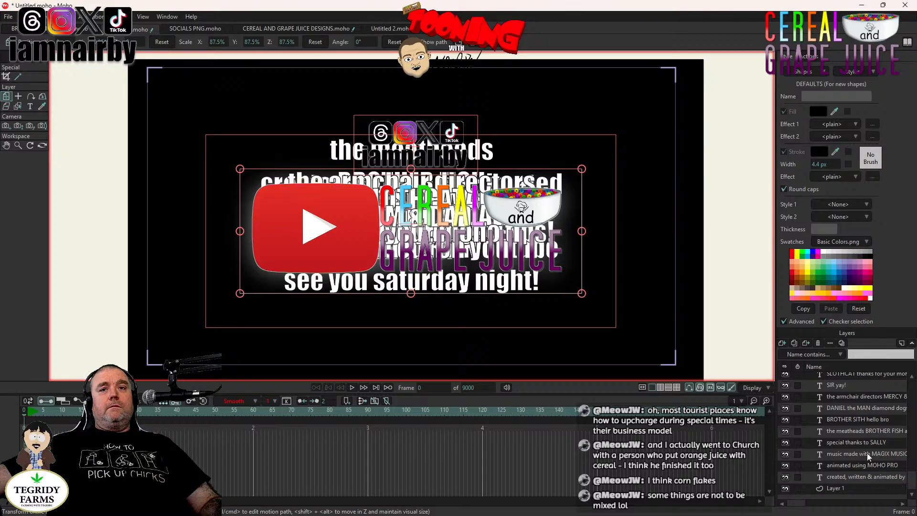
- Select every layer from CAGJ YT 1.png through the "created, written & animated by" text and put them in a new group
scroll(880, 454, up, 3)
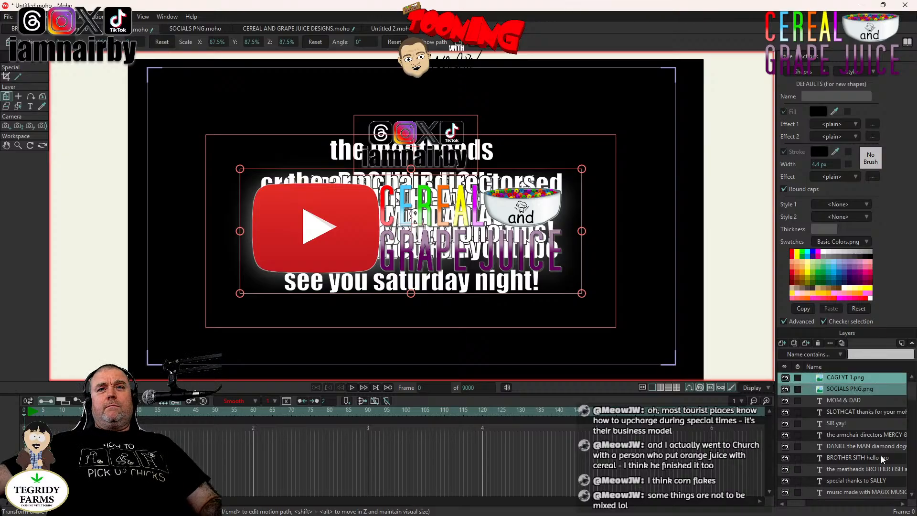
scroll(843, 392, down, 3)
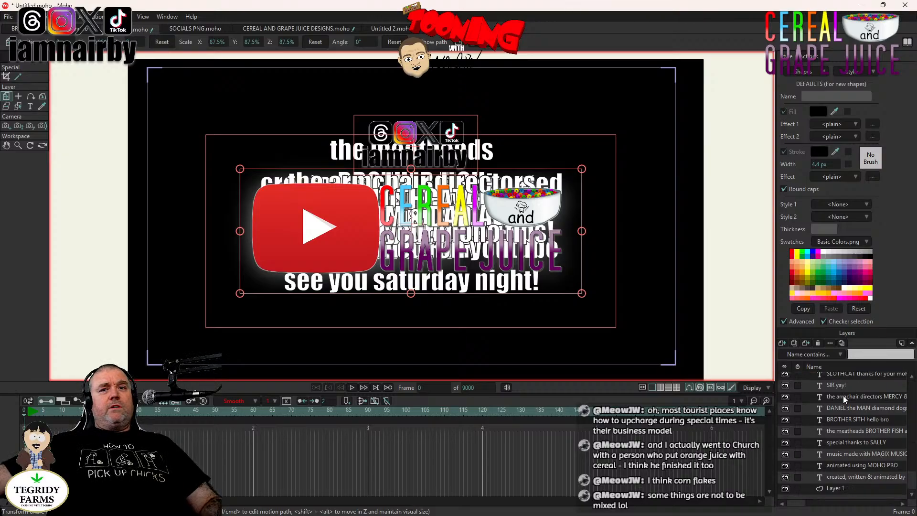
shift+click(856, 477)
scroll(806, 389, up, 3)
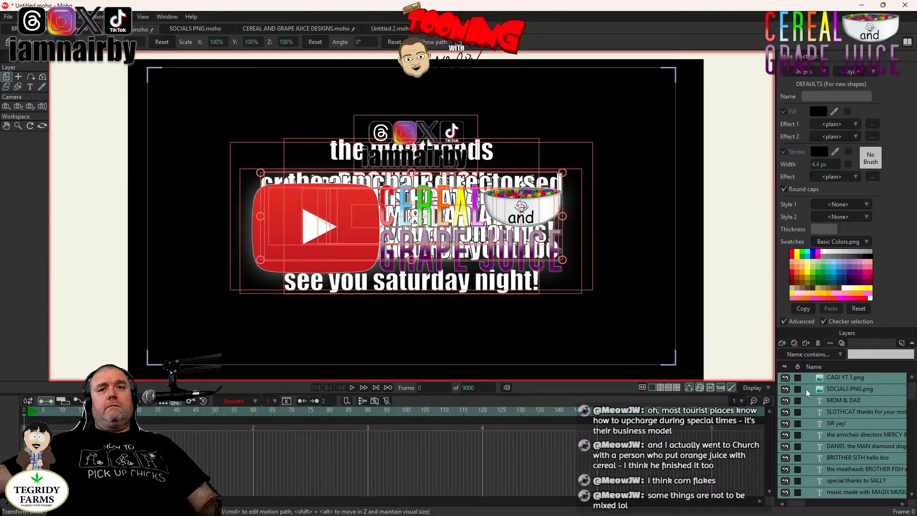
click(783, 344)
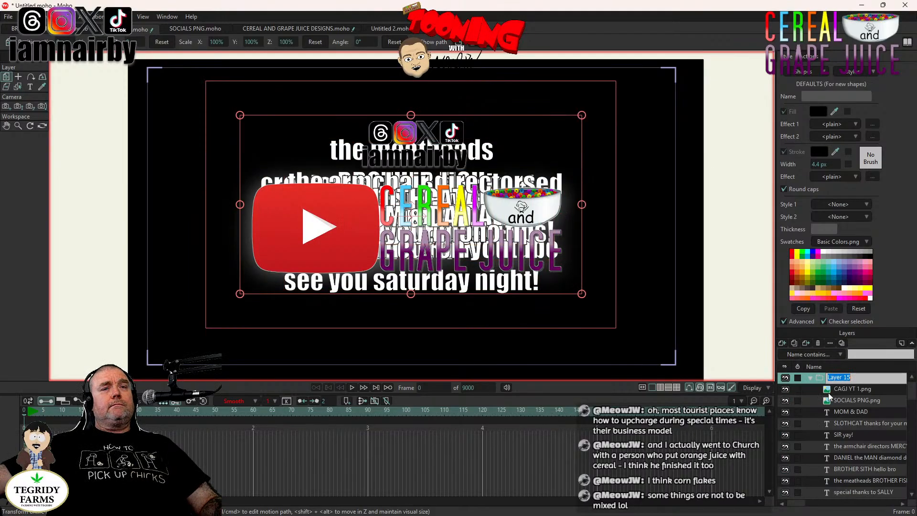
- Turn off the Visible compositing option for the CAGJ YT 1.png and SOCIALS PNG.png layers
click(856, 390)
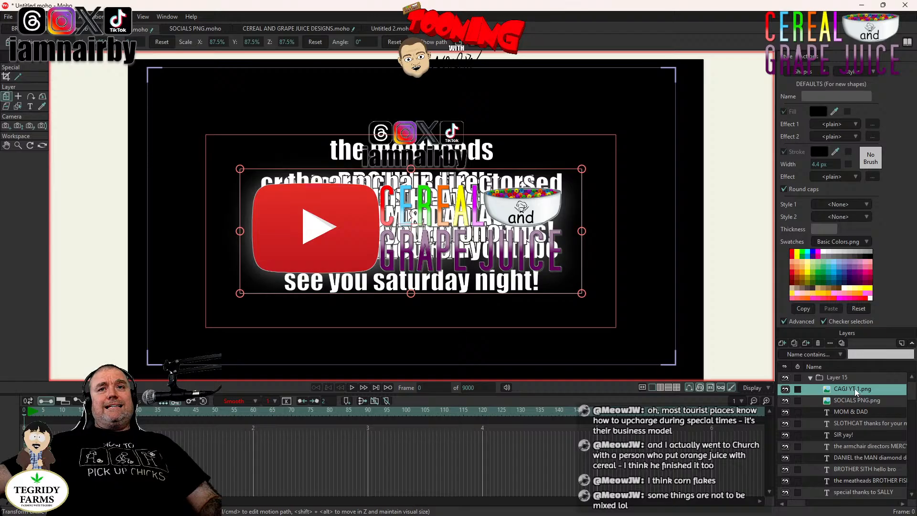
double_click(855, 389)
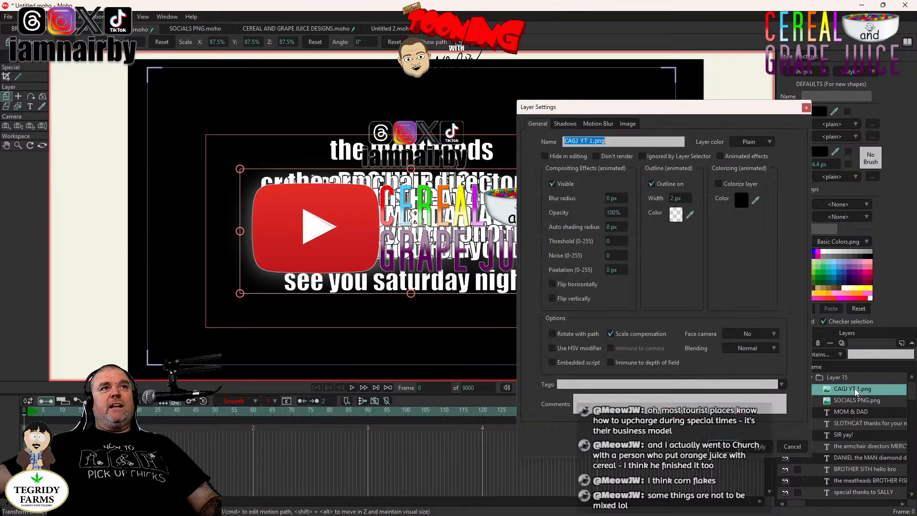
click(566, 186)
click(722, 446)
double_click(854, 400)
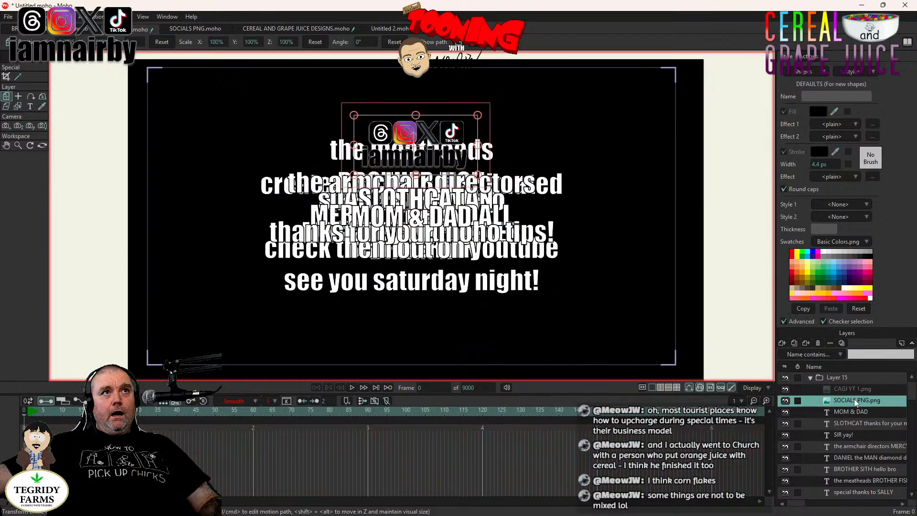
click(554, 184)
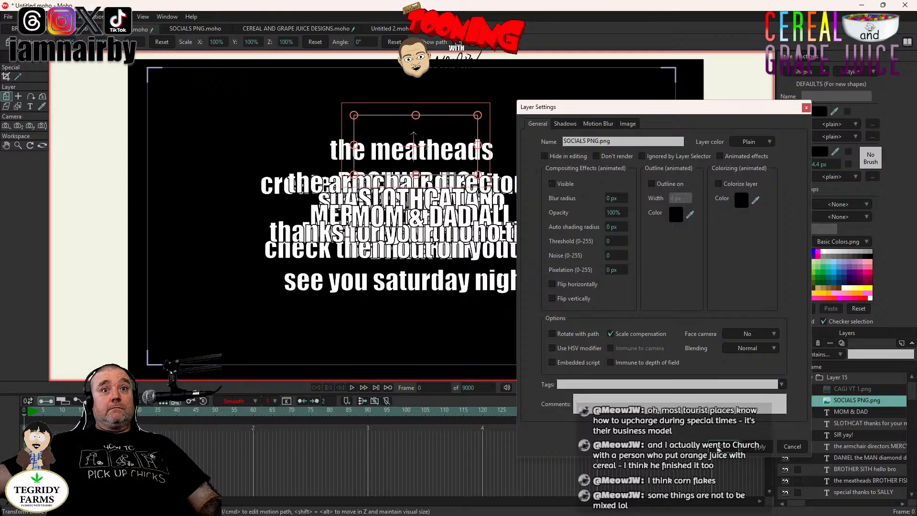
click(719, 447)
- Turn off the Visible compositing option for the MOM & DAD text layer and the "thanks for your moho tips!" text layer
double_click(854, 411)
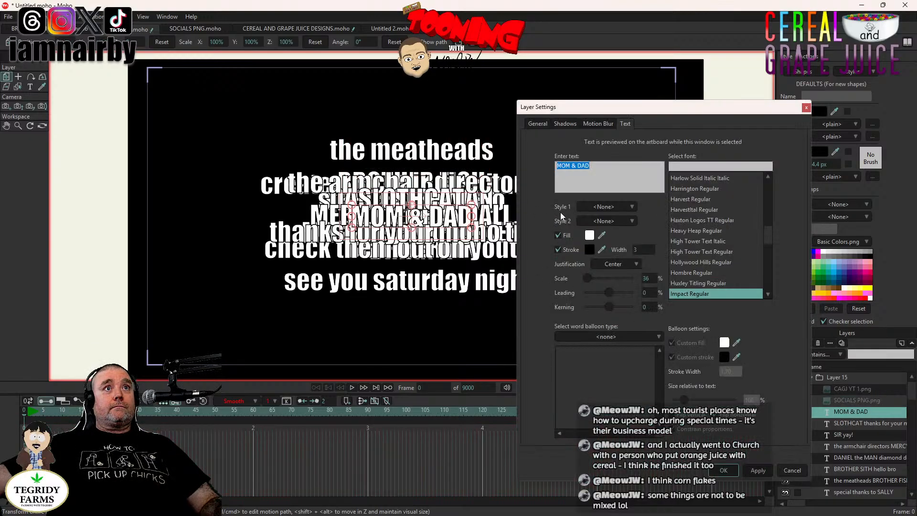
click(538, 124)
click(553, 184)
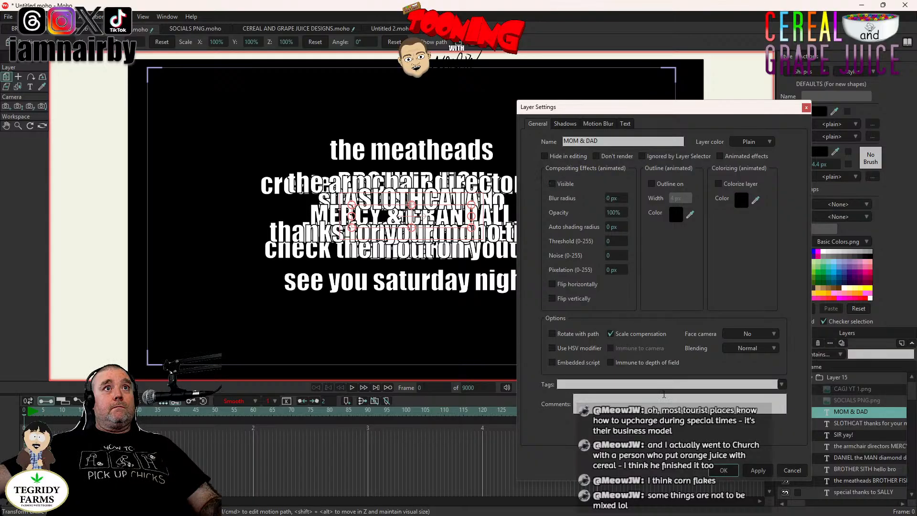
click(724, 470)
double_click(789, 424)
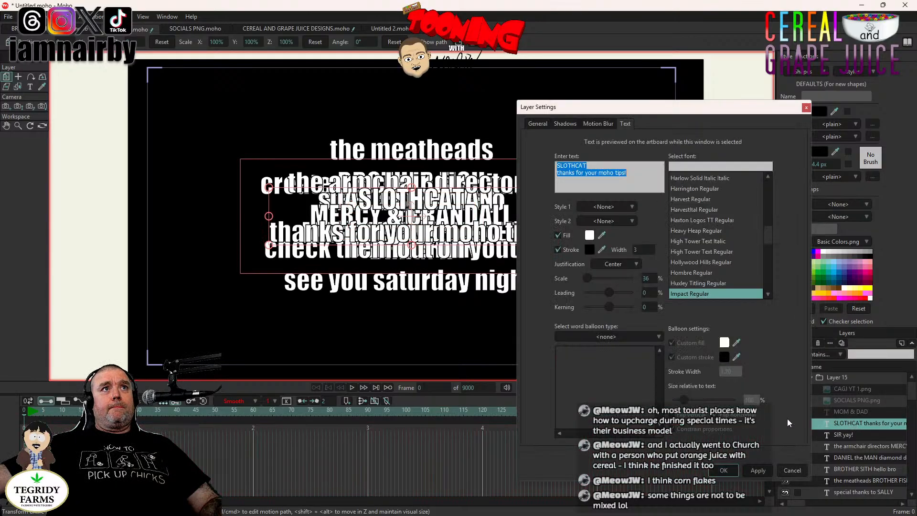
click(538, 124)
click(552, 184)
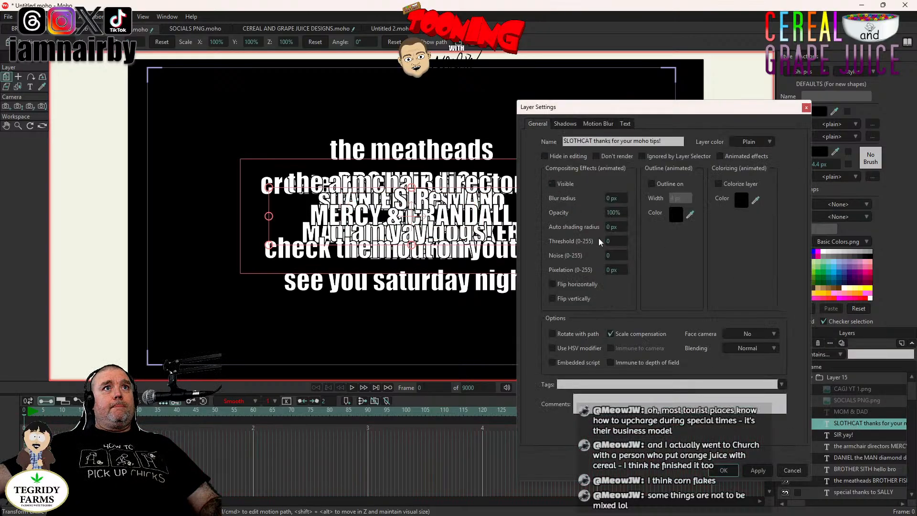
click(722, 471)
- Turn off the Visible compositing option for the "SIR yay!" and "the armchair directors" text layers
double_click(848, 434)
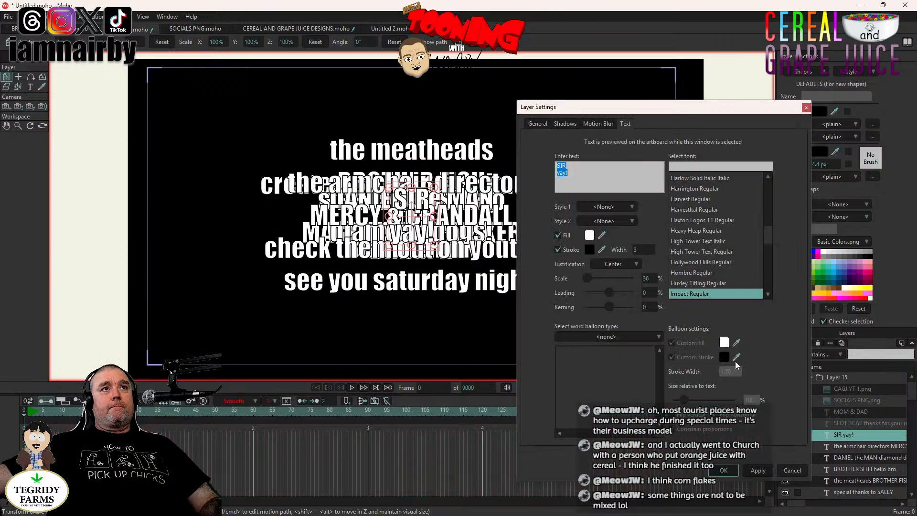
click(538, 124)
click(553, 184)
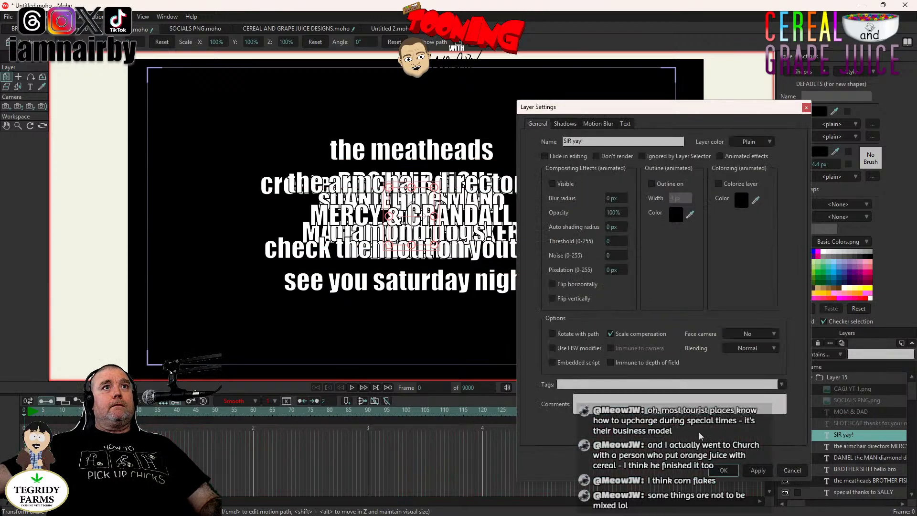
click(723, 471)
double_click(855, 446)
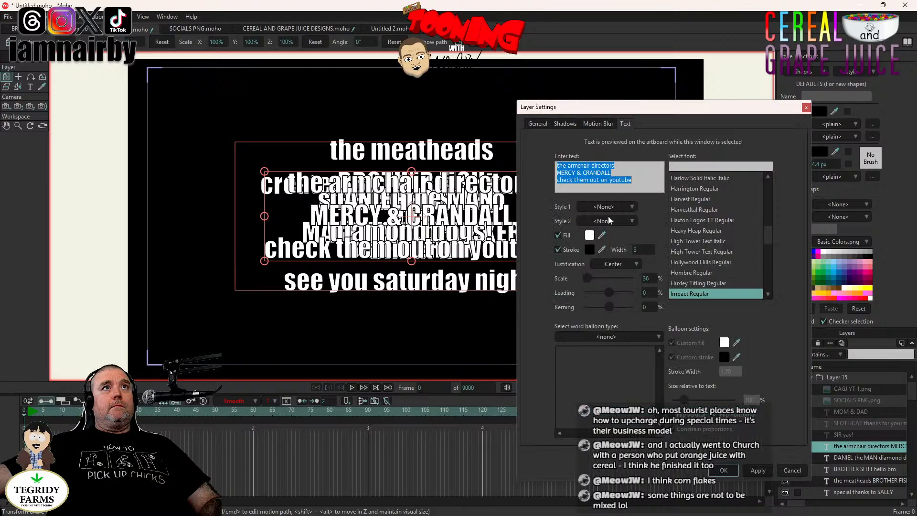
click(538, 124)
click(552, 184)
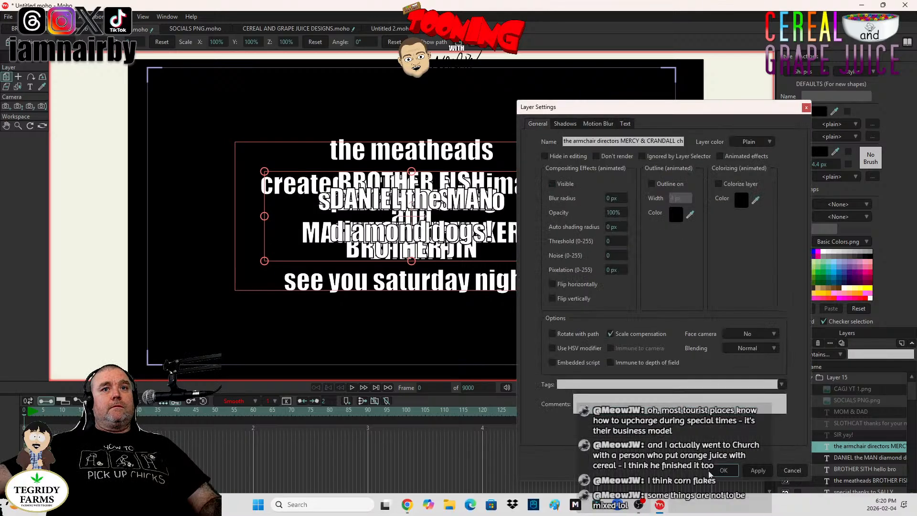
click(723, 470)
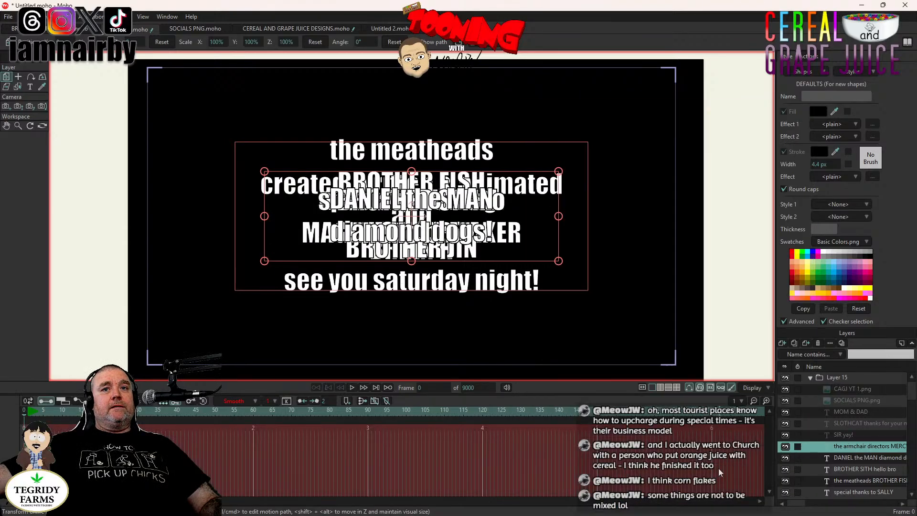
- Turn off the Visible compositing option for the "diamond dogs!" and "hello bro" text layers
double_click(858, 459)
click(538, 124)
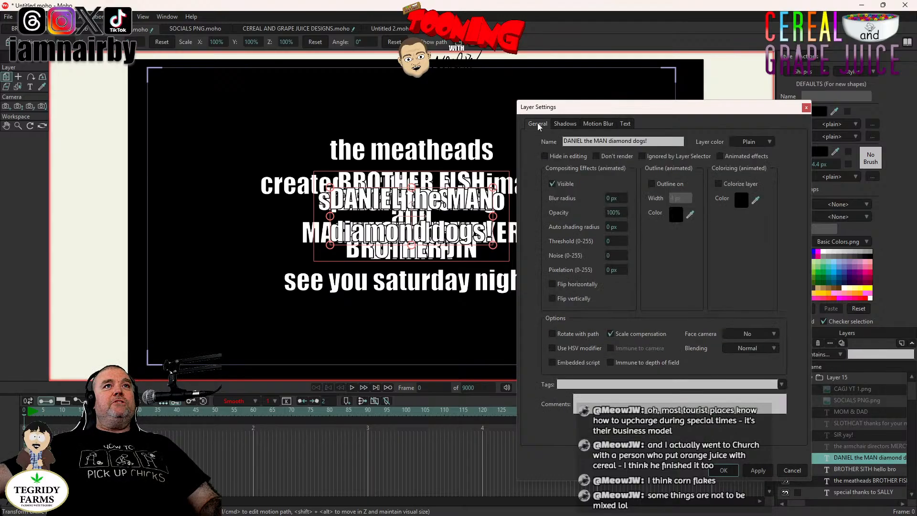
click(553, 184)
click(723, 470)
double_click(858, 468)
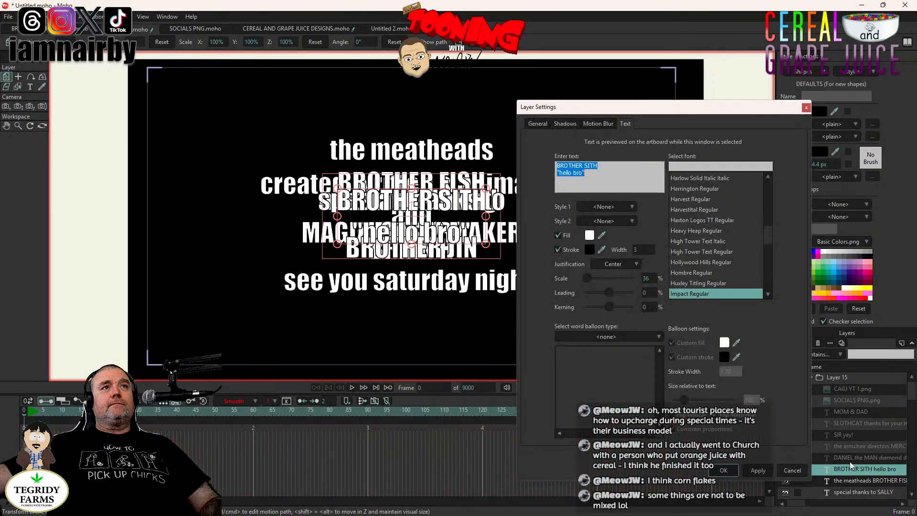
click(538, 124)
click(553, 184)
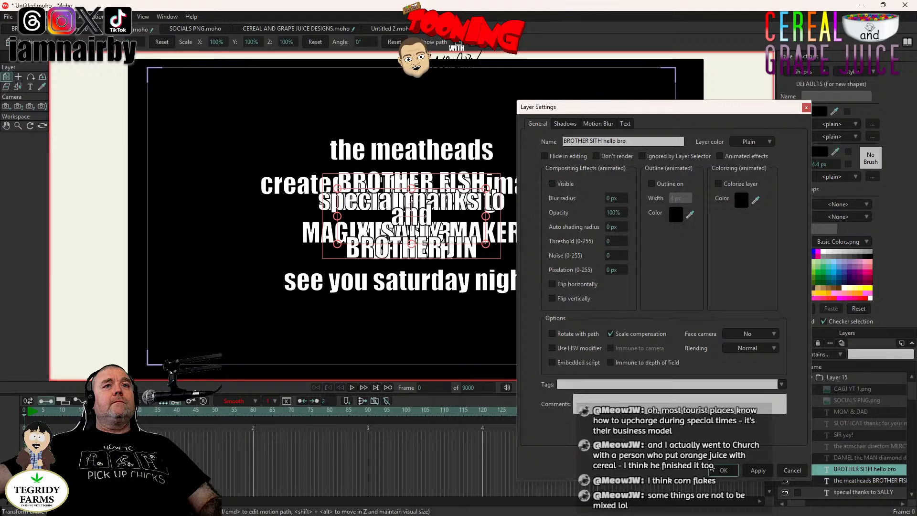
click(723, 470)
- Turn off the Visible compositing option for "the meatheads" and "special thanks to" text layers
double_click(850, 480)
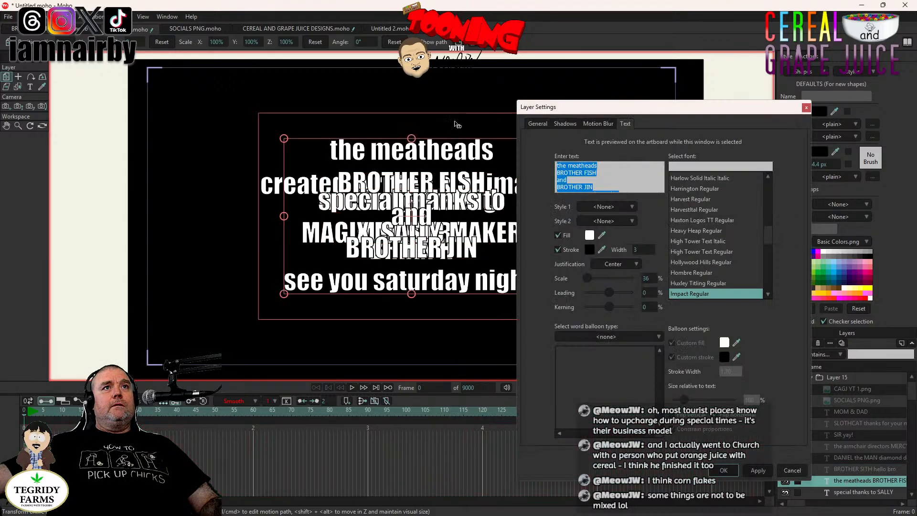
click(535, 123)
click(553, 184)
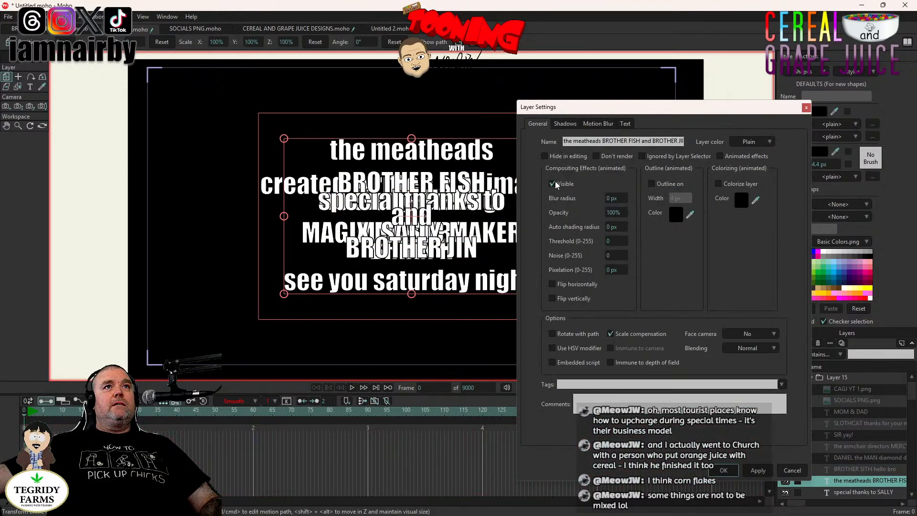
click(723, 470)
scroll(857, 446, down, 1)
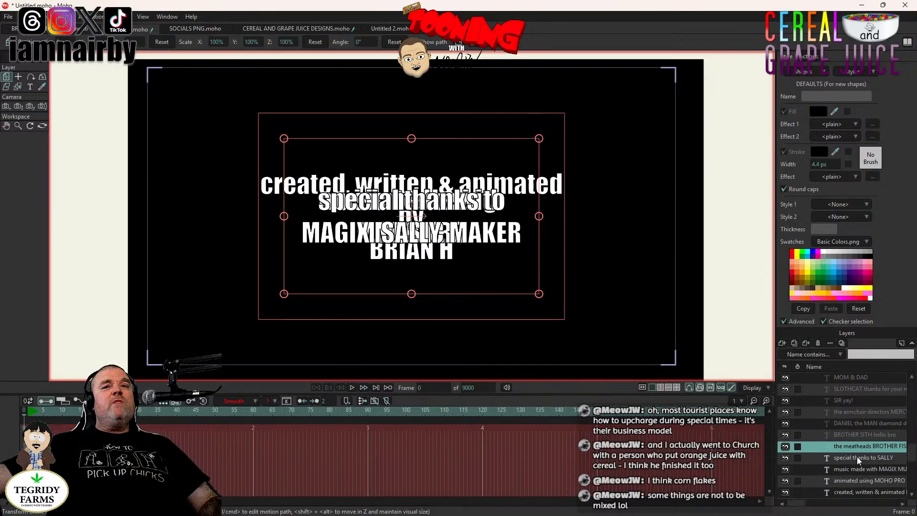
double_click(857, 456)
click(538, 125)
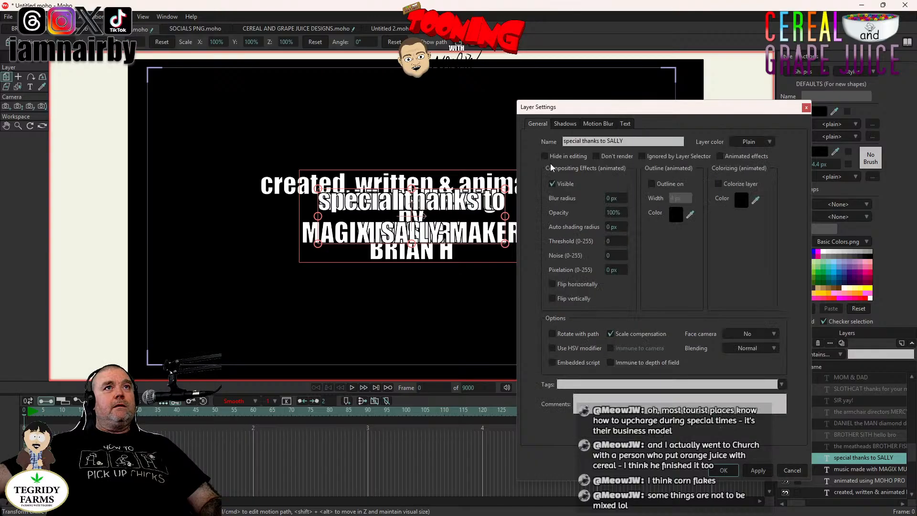
click(552, 184)
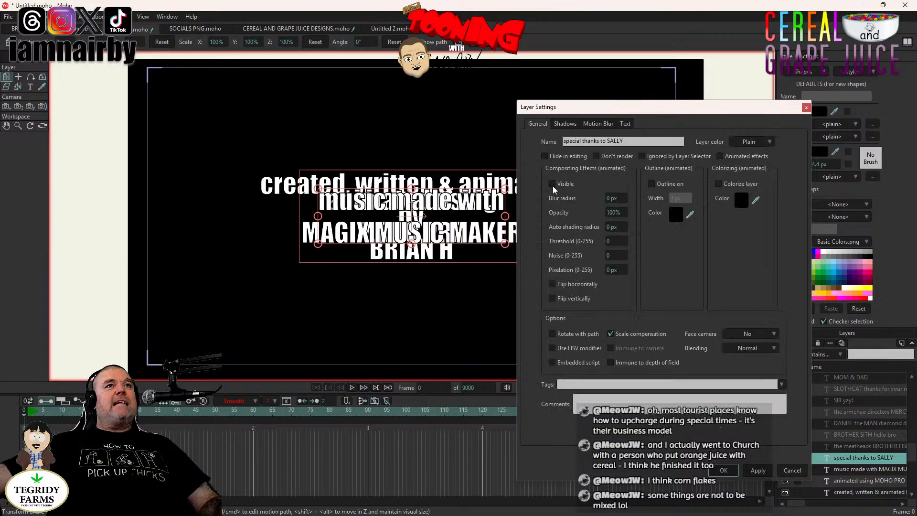
click(724, 471)
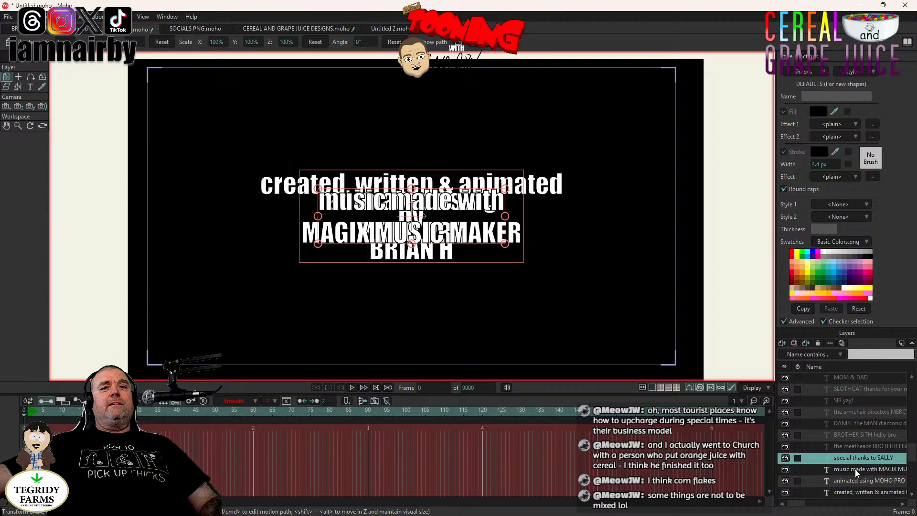
- Turn off the Visible compositing option for the "music made with MAGIX MUSIC MAKER" and "animated using MOHO PRO" text layers
scroll(855, 469, down, 1)
double_click(859, 455)
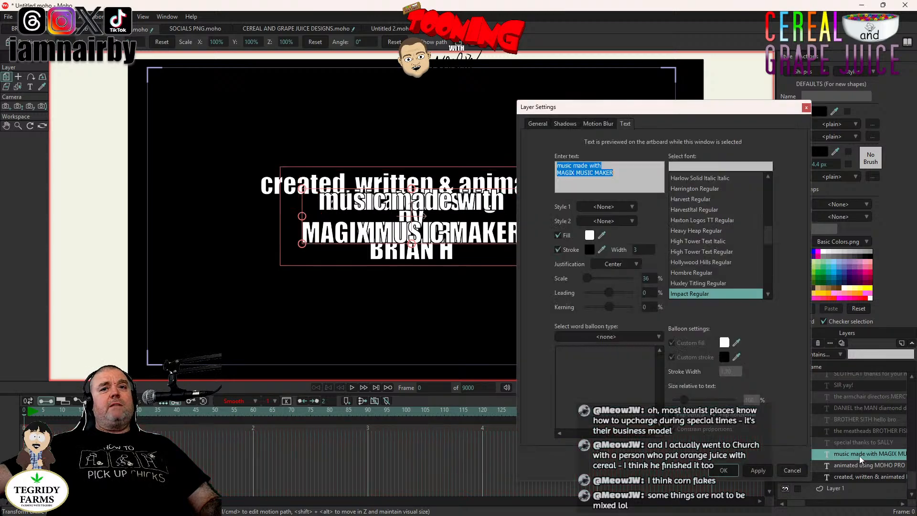
click(538, 123)
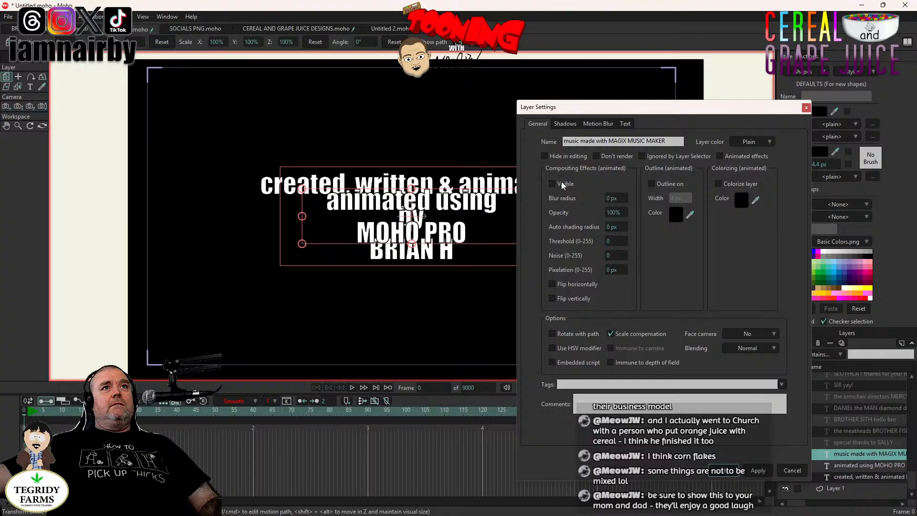
click(722, 471)
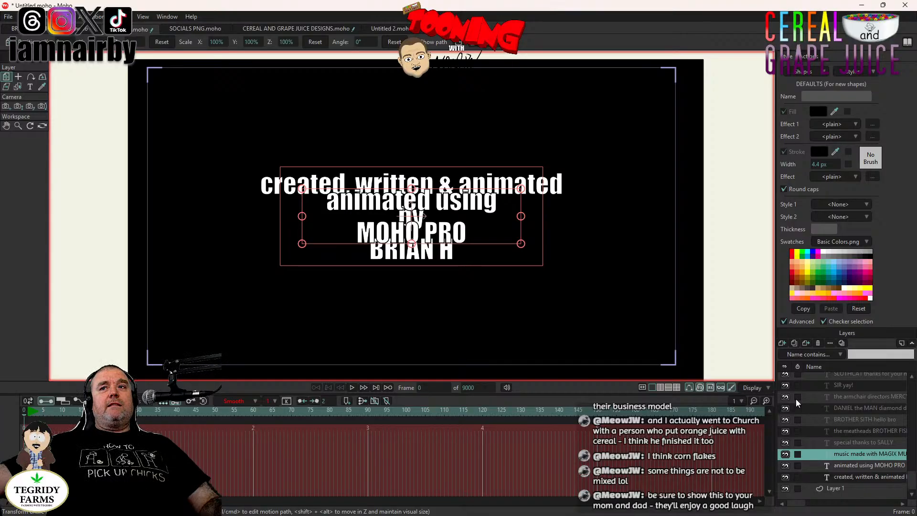
double_click(861, 466)
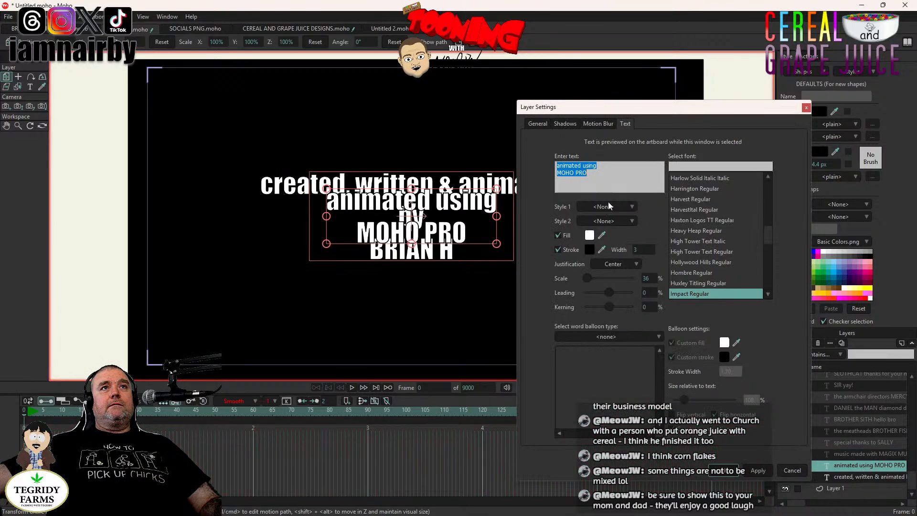
click(553, 183)
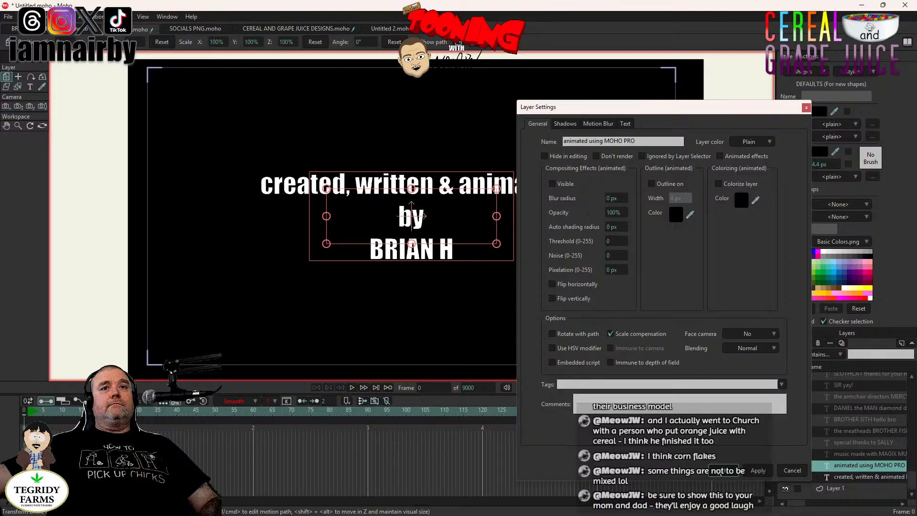
click(736, 472)
- Turn off the Visible compositing option for the "created, written & animated by" text layer
double_click(877, 477)
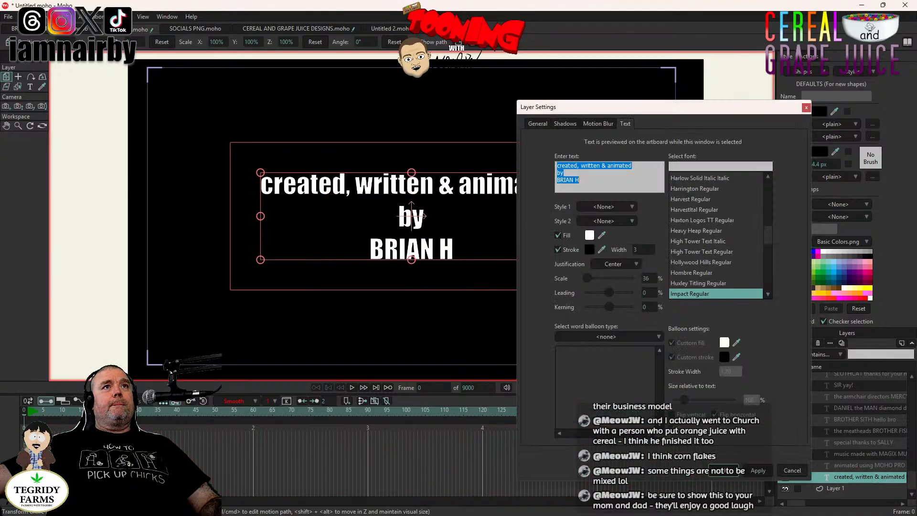
click(538, 125)
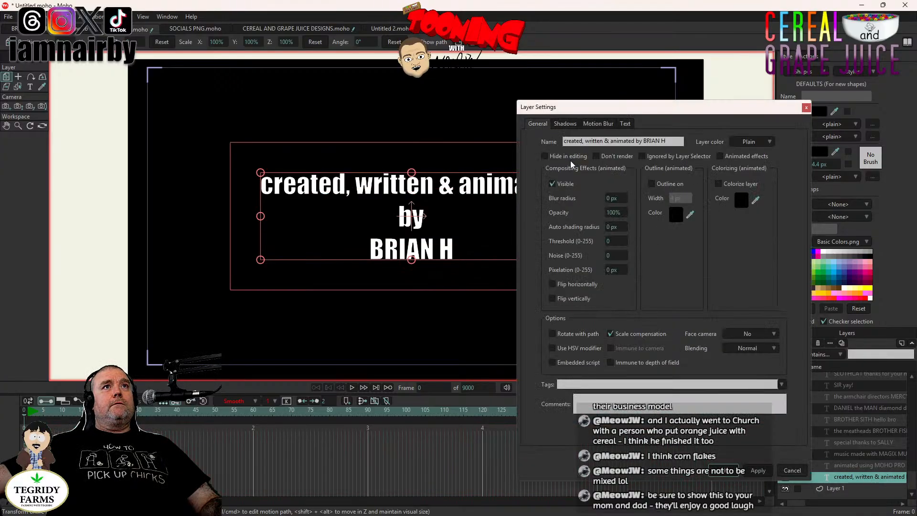
click(553, 183)
click(724, 466)
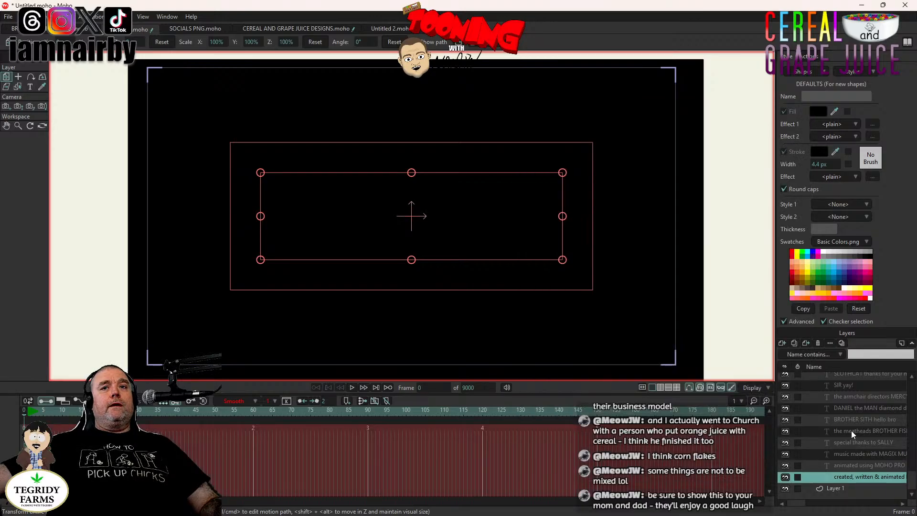
- Rename the group layer holding the logo, socials and credit texts as END CREDITS
scroll(852, 425, up, 2)
click(848, 377)
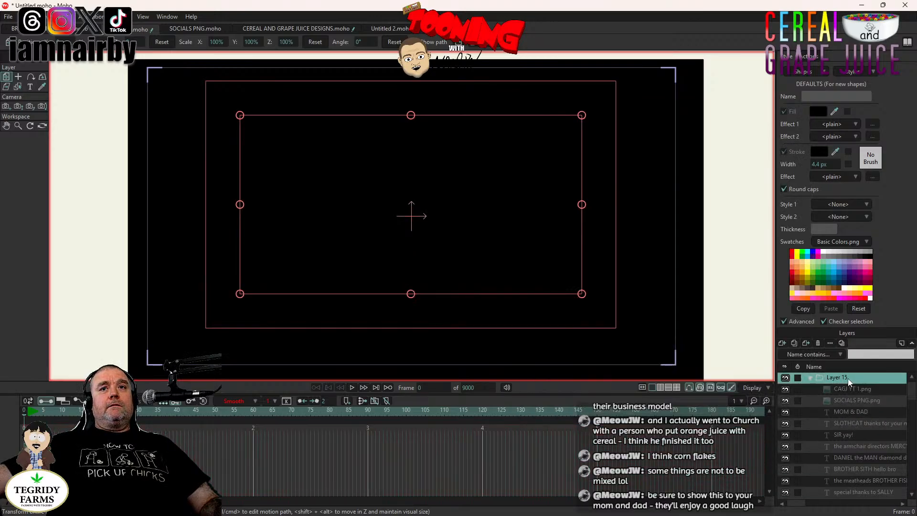
double_click(848, 378)
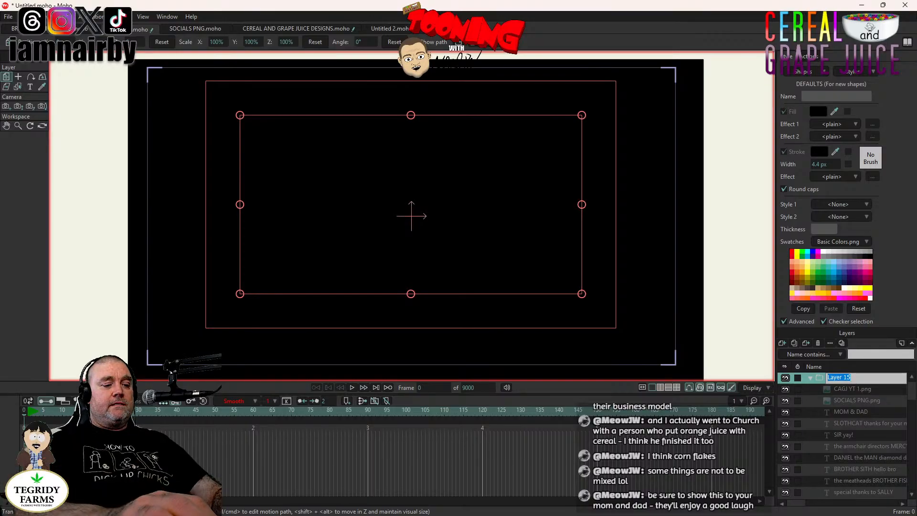
text(END CR)
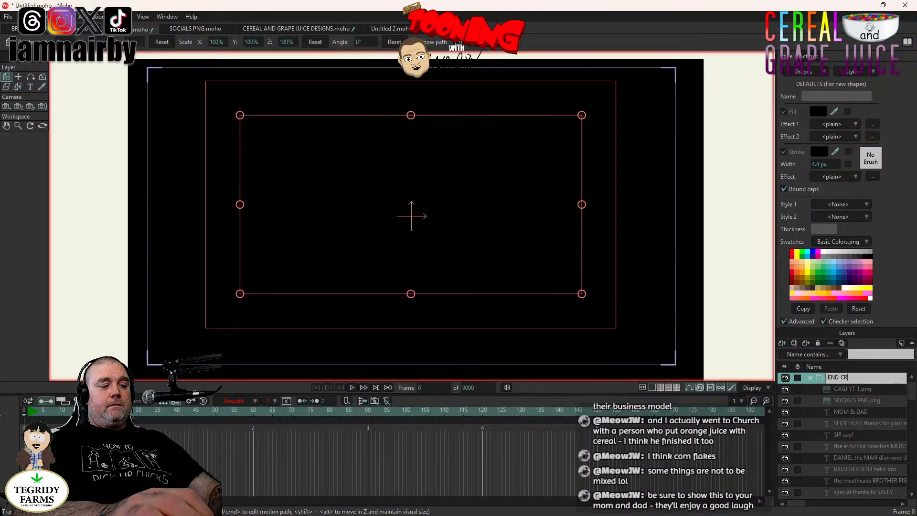
text(EDITS)
key(Return)
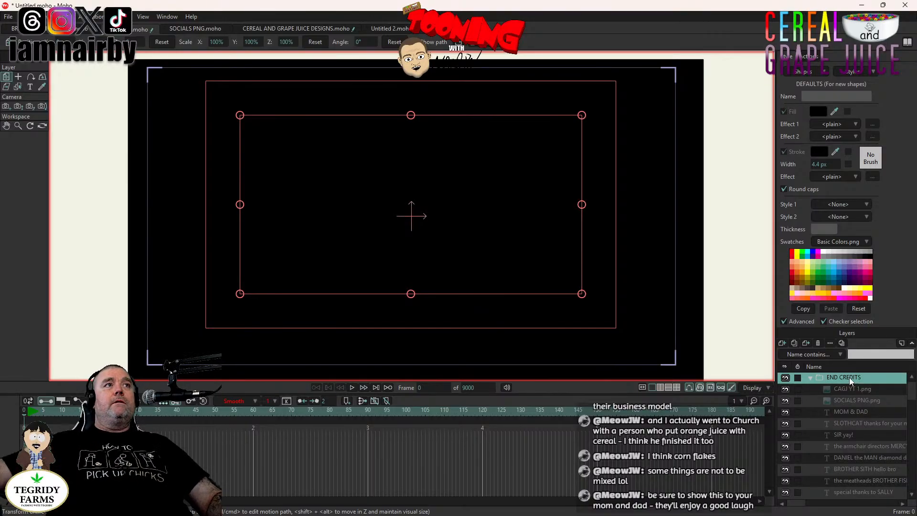
- Make the END CREDITS group immune to camera in its layer settings
double_click(855, 377)
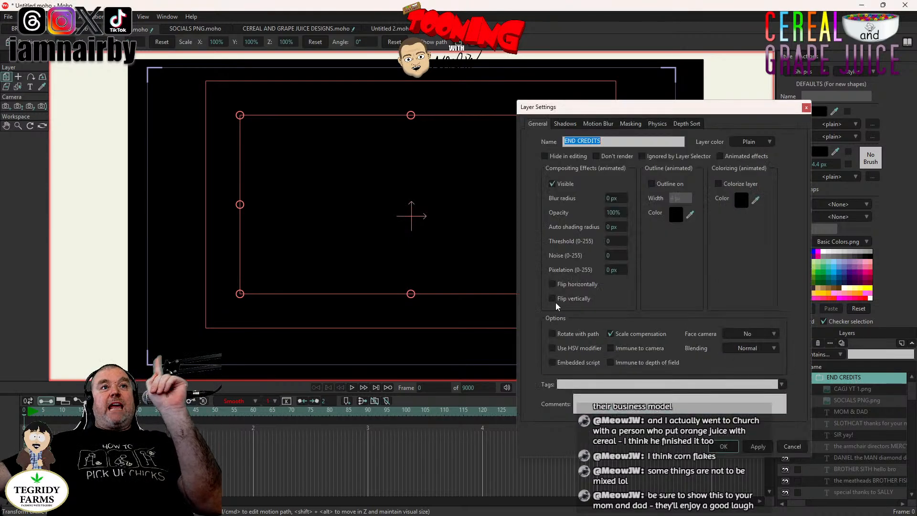
click(621, 348)
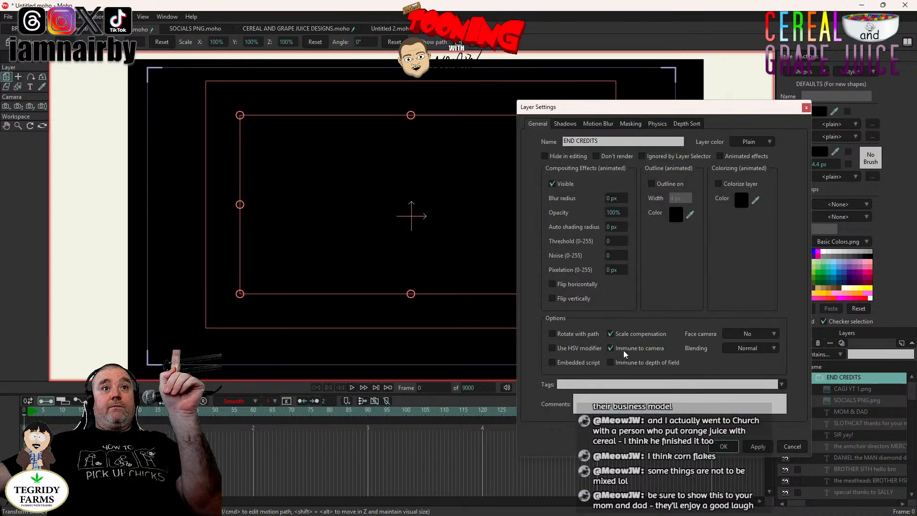
click(724, 447)
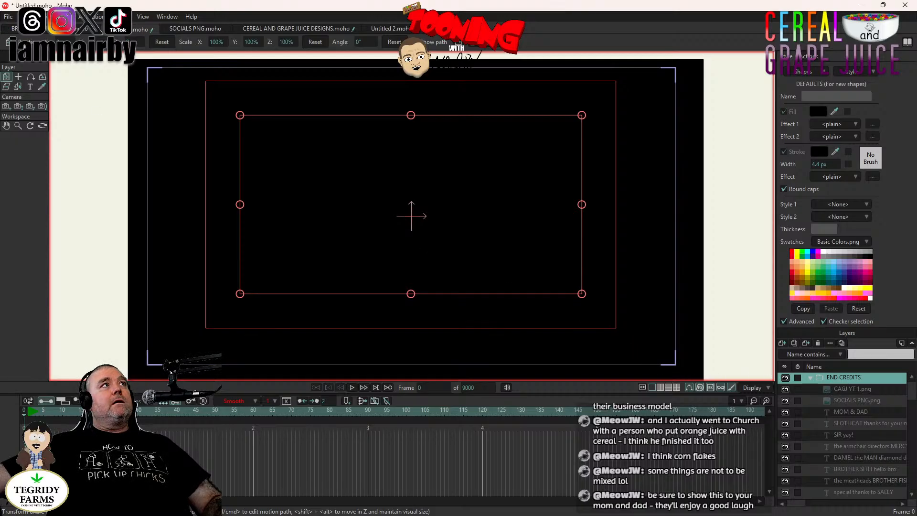
- Copy the END CREDITS group layer and paste it into the FINALE group of the BRAINSTORM FINALE project
click(24, 16)
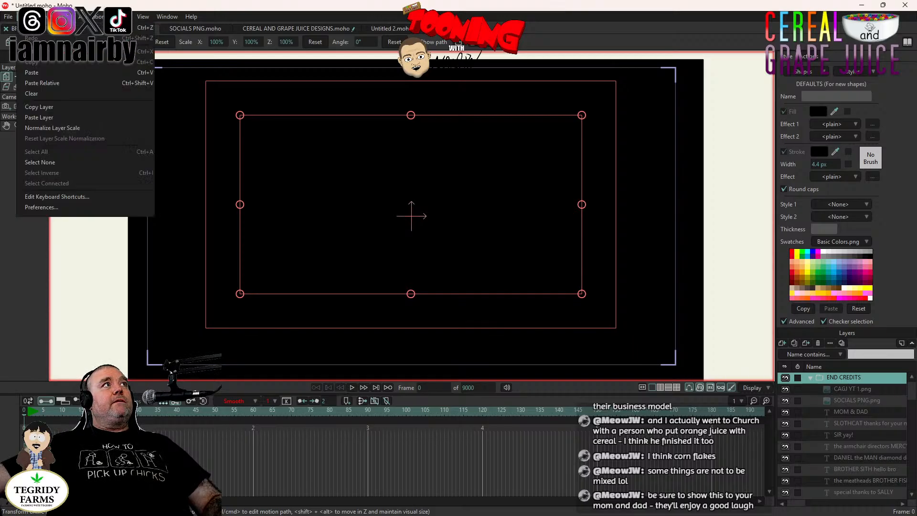
click(44, 107)
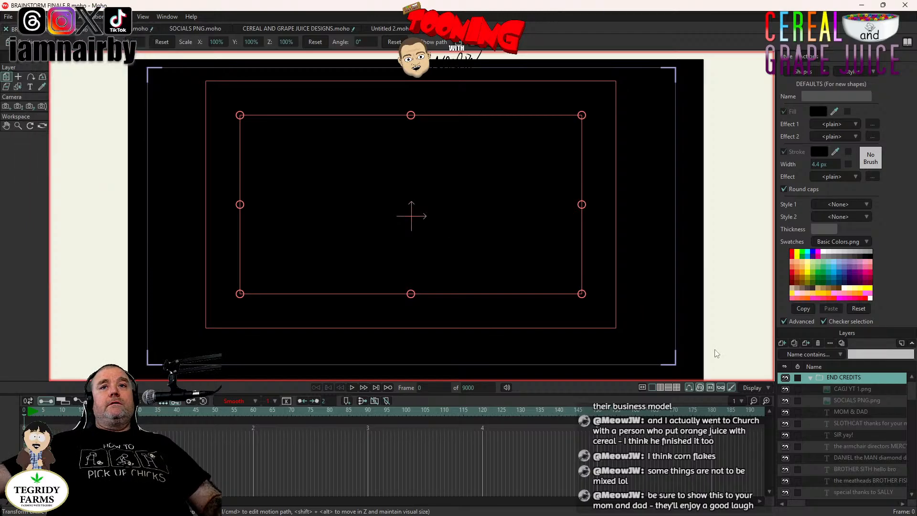
scroll(846, 421, down, 3)
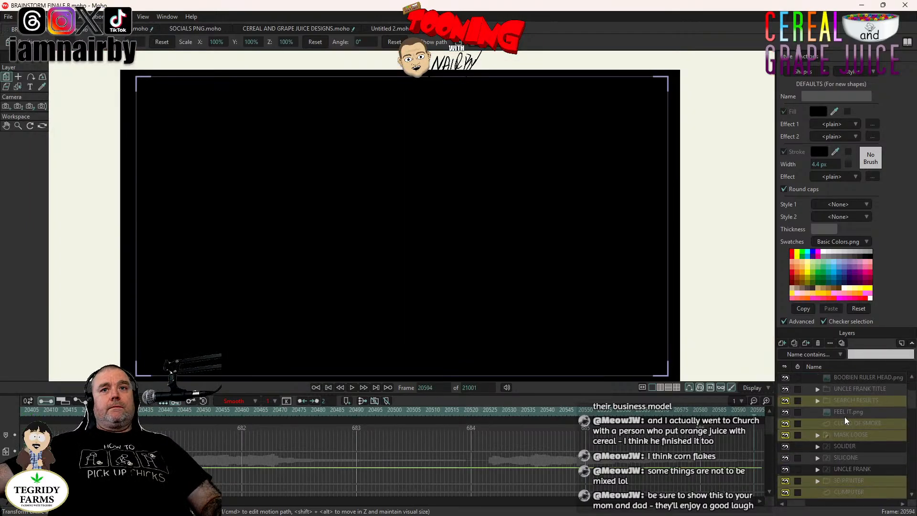
scroll(846, 420, down, 1)
scroll(912, 407, down, 10)
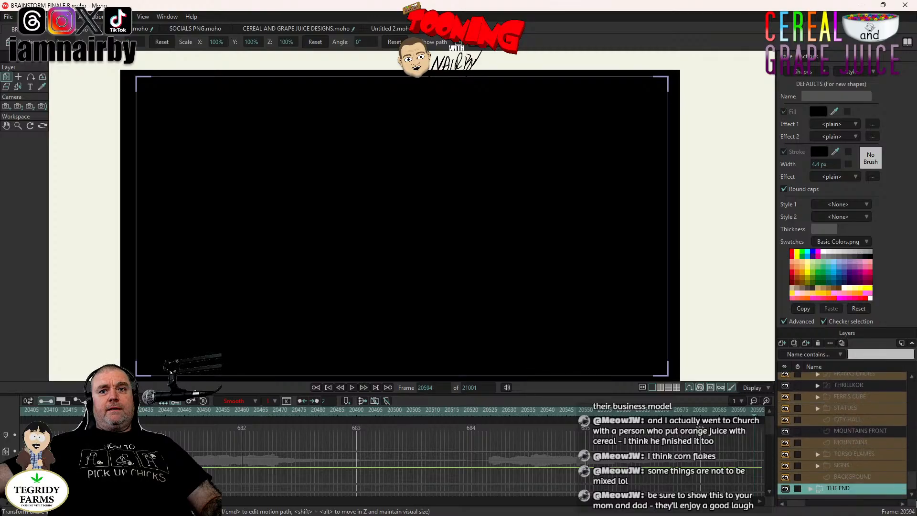
click(845, 475)
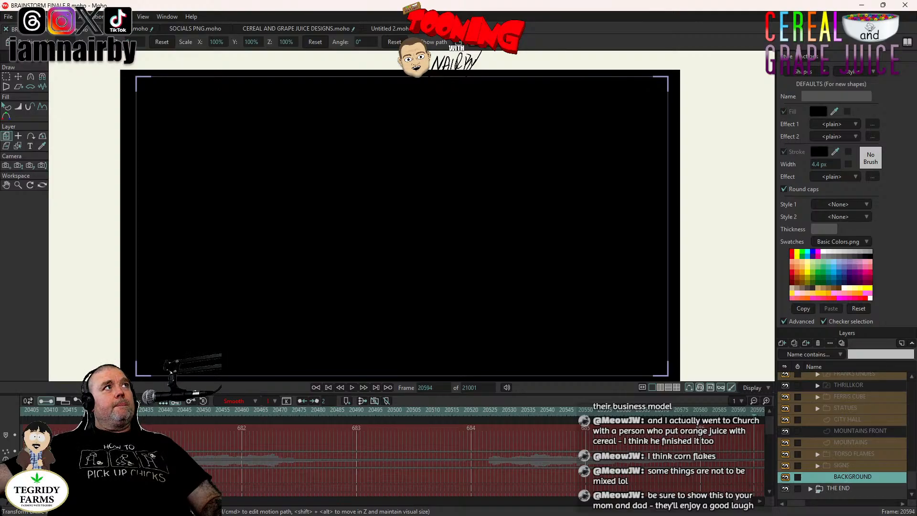
click(25, 16)
click(261, 204)
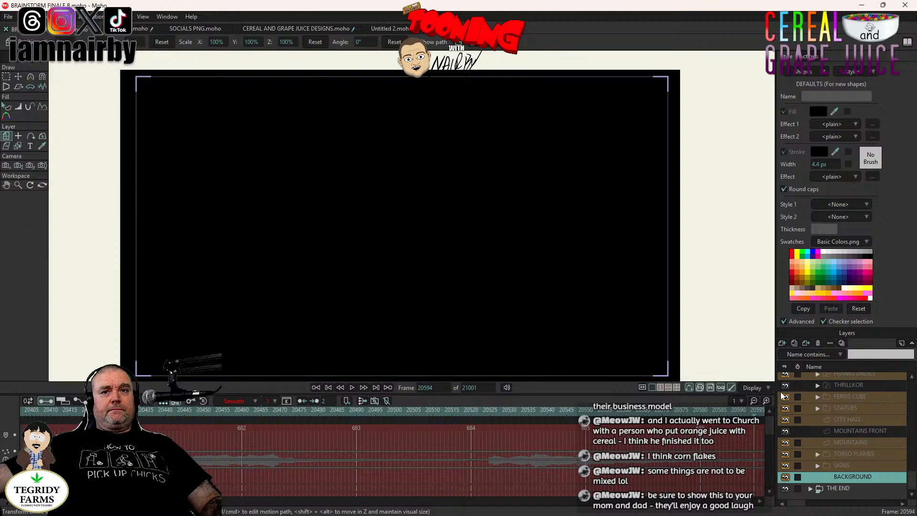
scroll(840, 420, up, 5)
scroll(855, 427, up, 10)
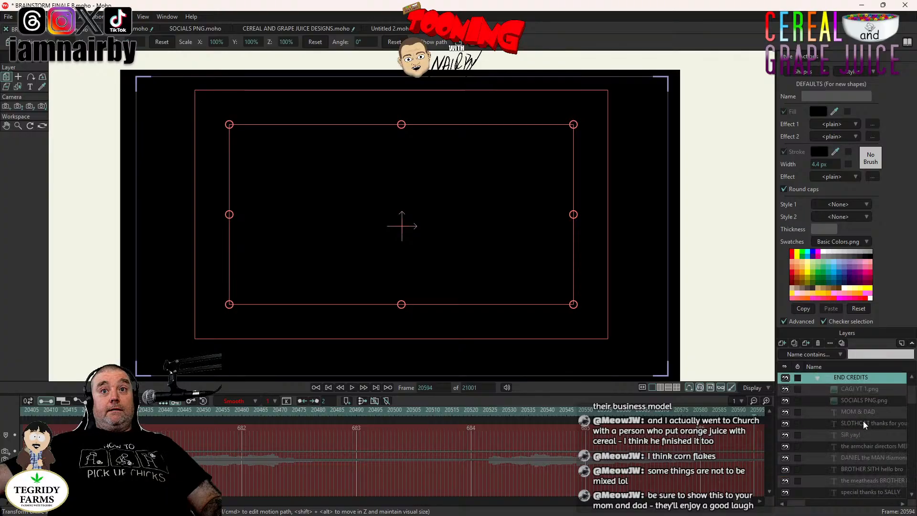
- Collapse the END CREDITS group and examine the layer order inside the FINALE group
click(817, 377)
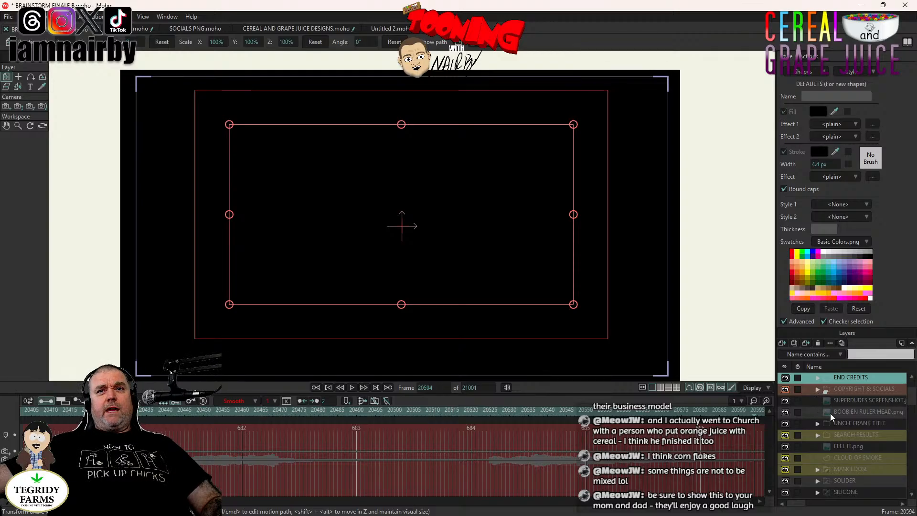
click(818, 389)
click(817, 388)
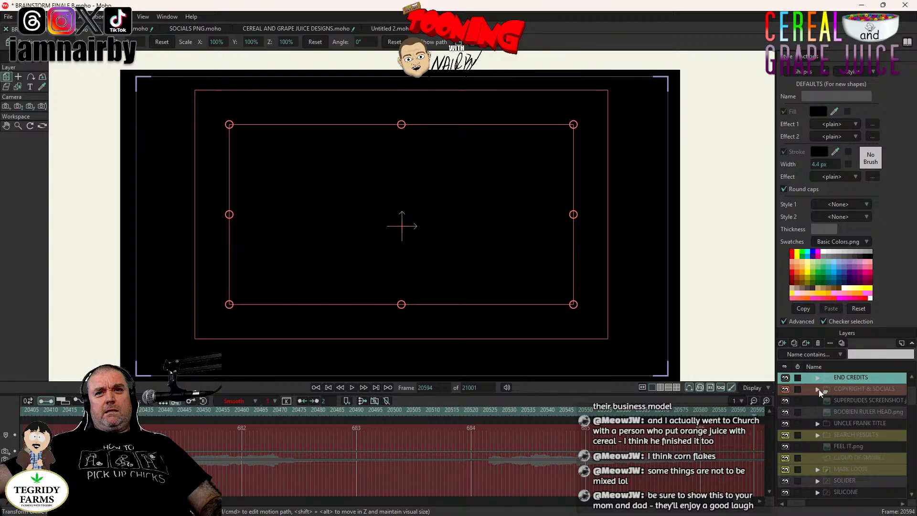
scroll(853, 407, down, 3)
scroll(853, 409, down, 5)
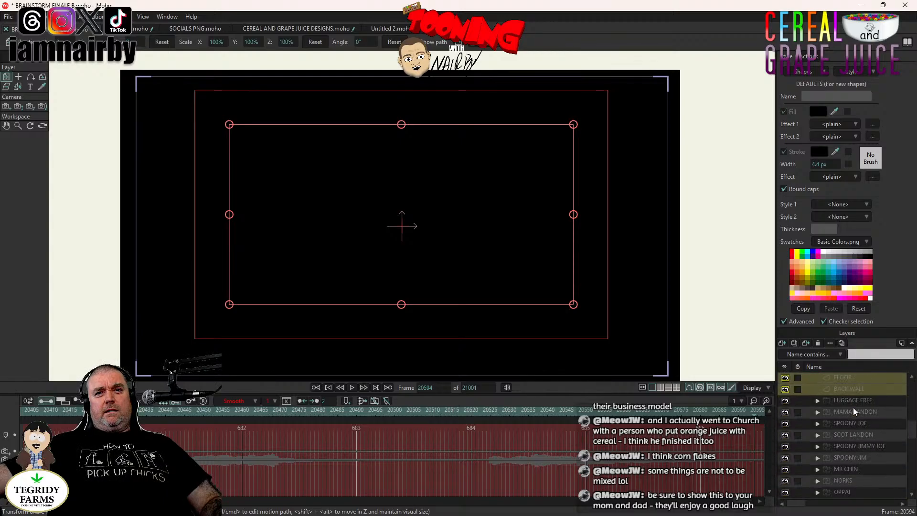
scroll(853, 409, down, 3)
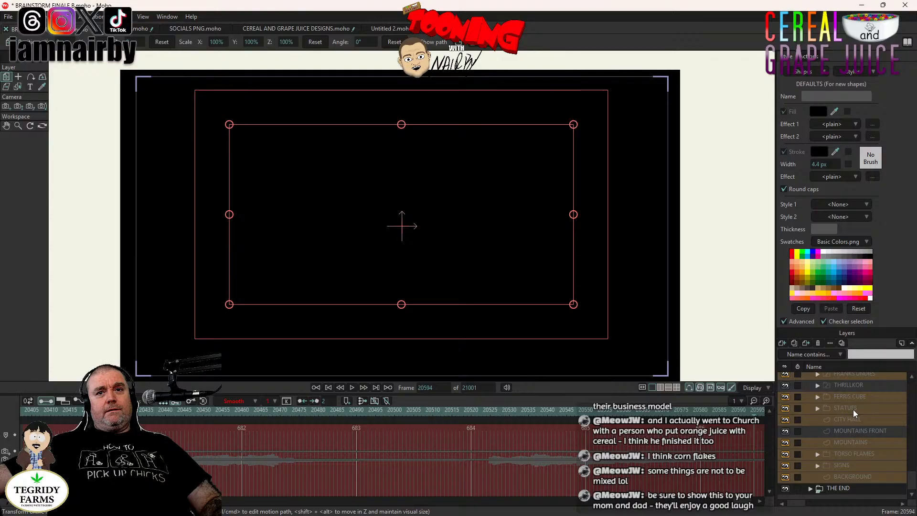
scroll(853, 409, down, 5)
scroll(850, 403, up, 10)
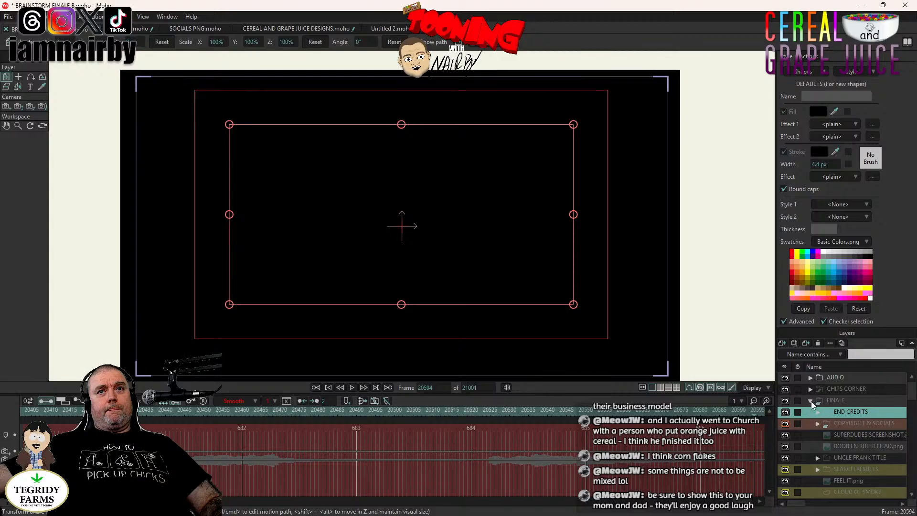
- Collapse the FINALE group and save the project with the AUDIO group selected
click(811, 401)
click(811, 401)
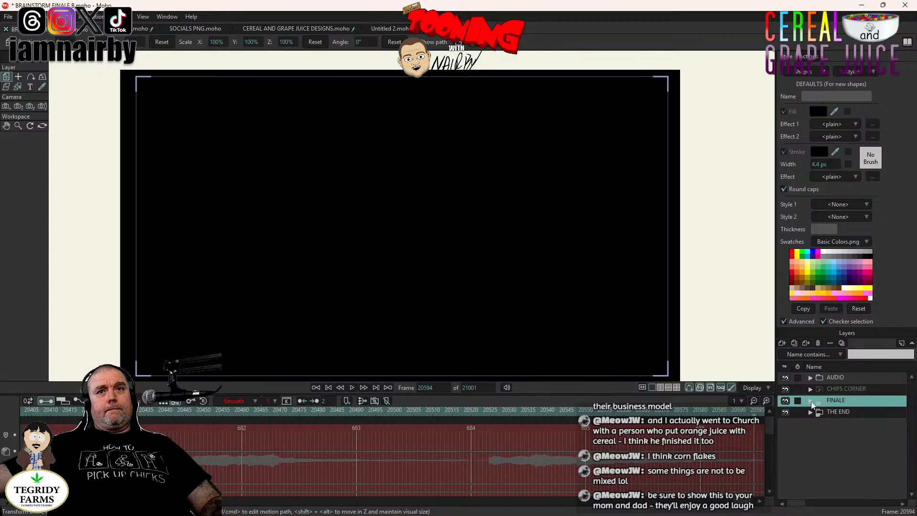
click(833, 377)
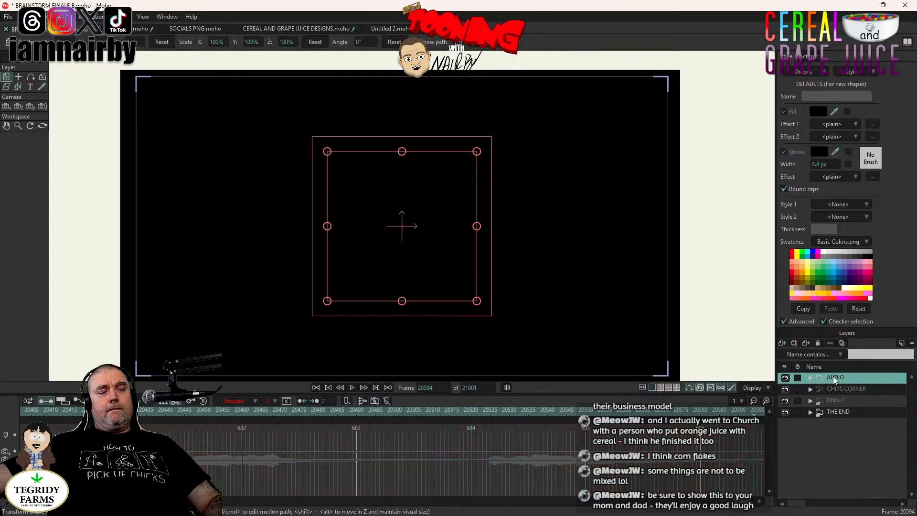
key(ctrl+s)
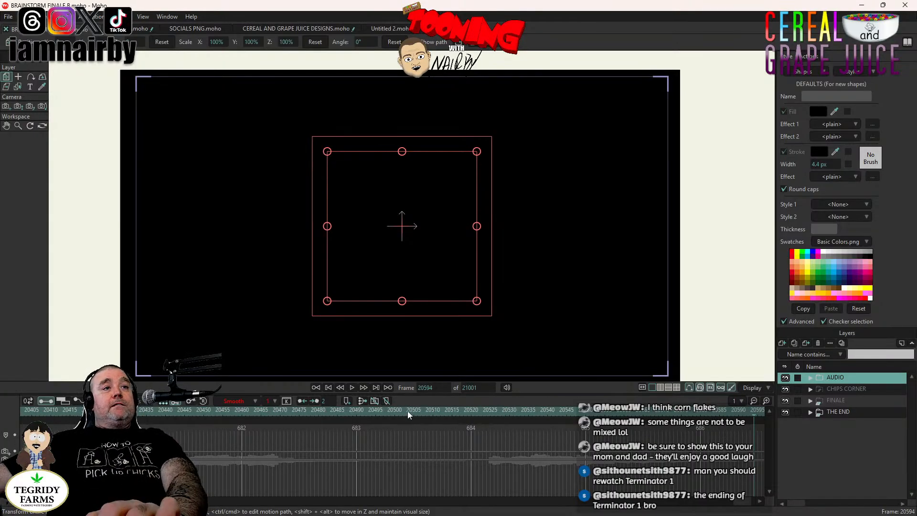
- Move the playhead back along the timeline to frame 20418, where the characters are on screen
click(293, 411)
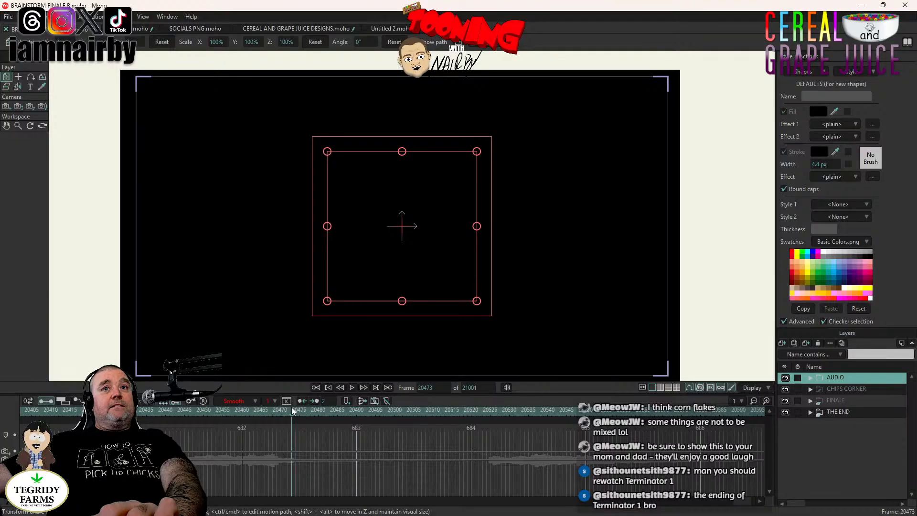
click(142, 414)
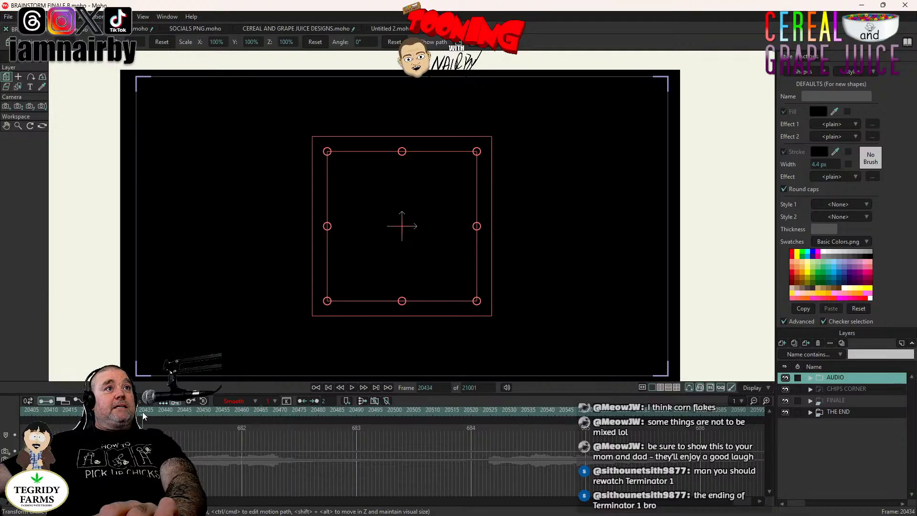
click(81, 410)
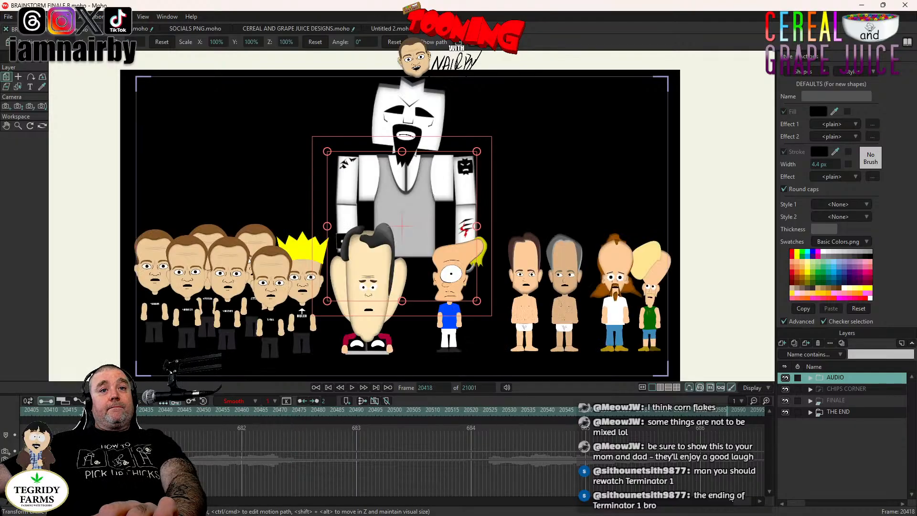
- Extend the animation's total length by setting the end frame to 25000
double_click(482, 388)
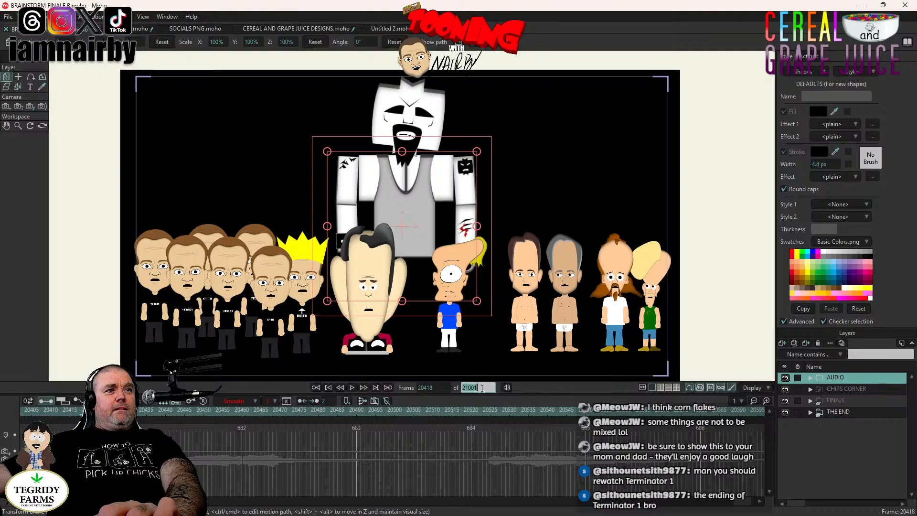
text(25)
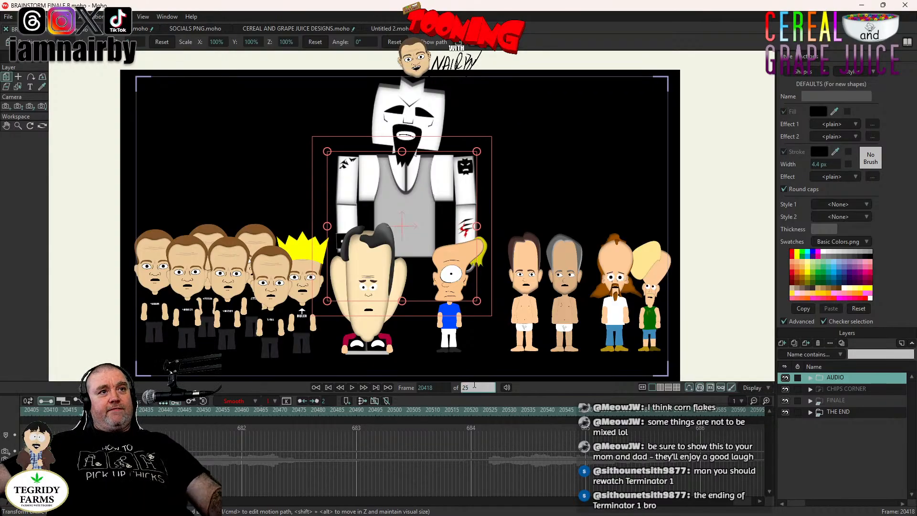
text(000)
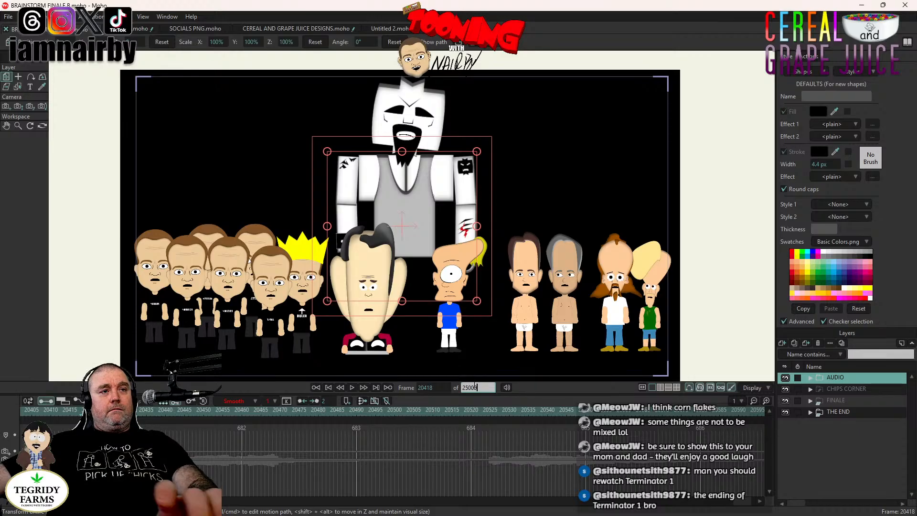
key(Return)
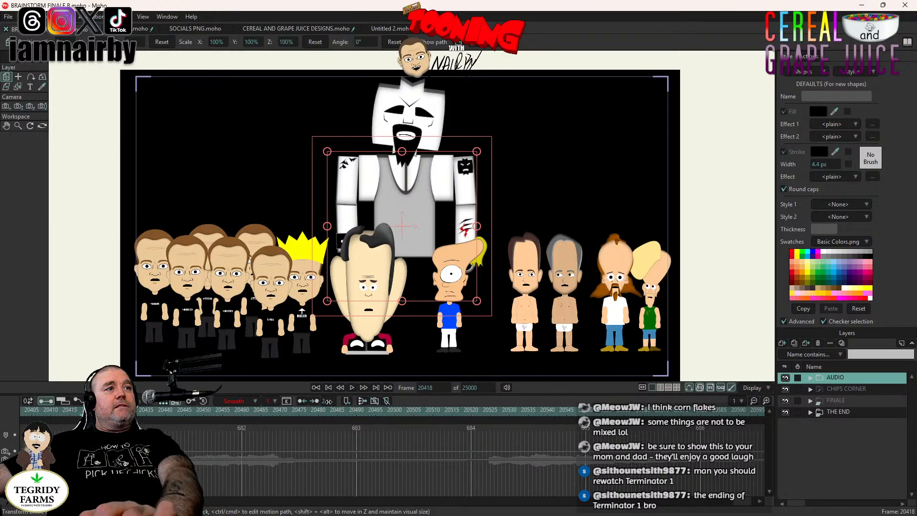
- Play back the closing section of the animation and park the playhead at frame 20520
click(352, 388)
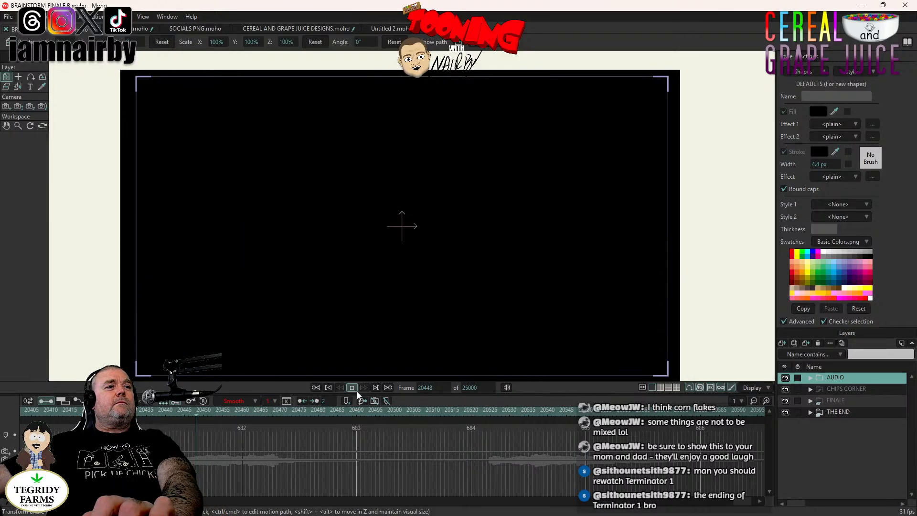
click(352, 387)
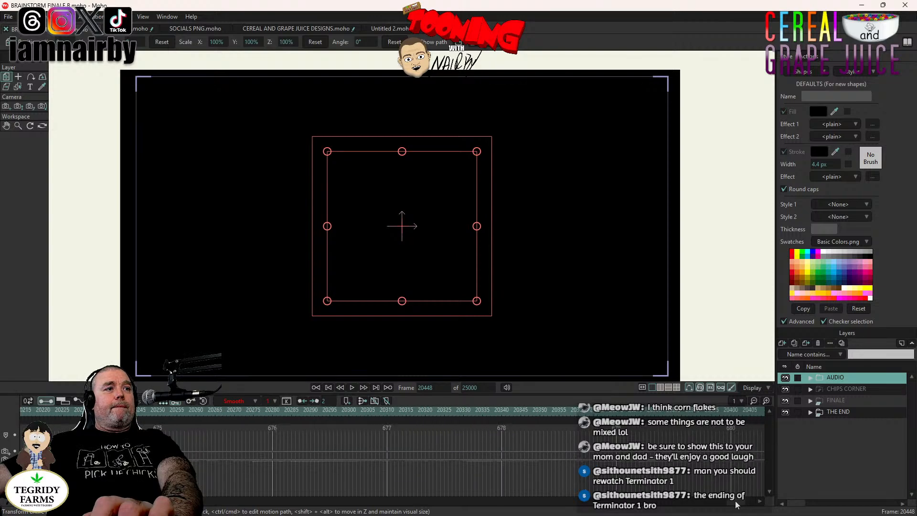
click(142, 414)
click(352, 388)
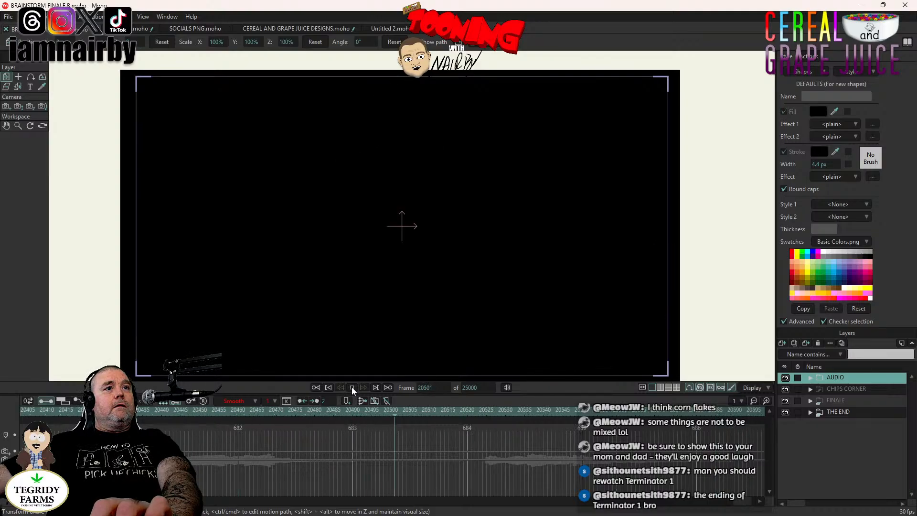
click(352, 387)
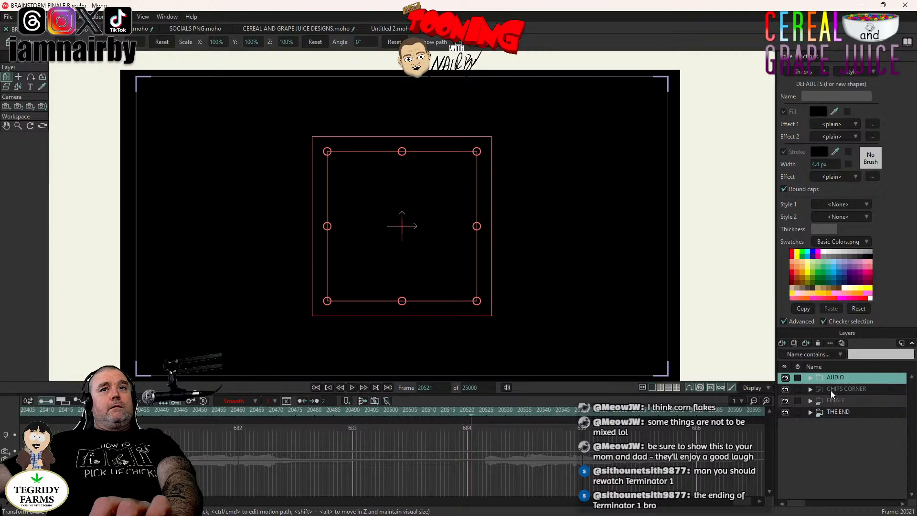
key(ctrl+Left)
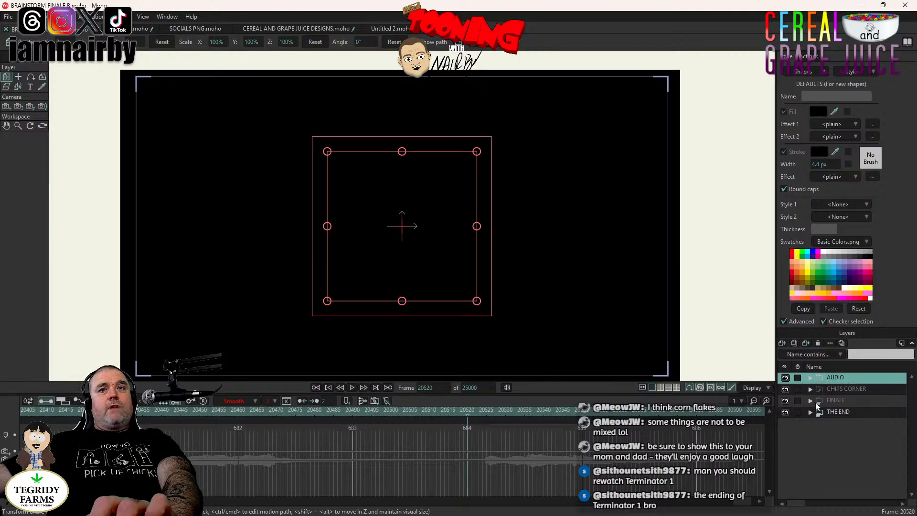
- Expand the FINALE and THE END groups, and collapse the SLAGPEG group inside THE END
click(853, 388)
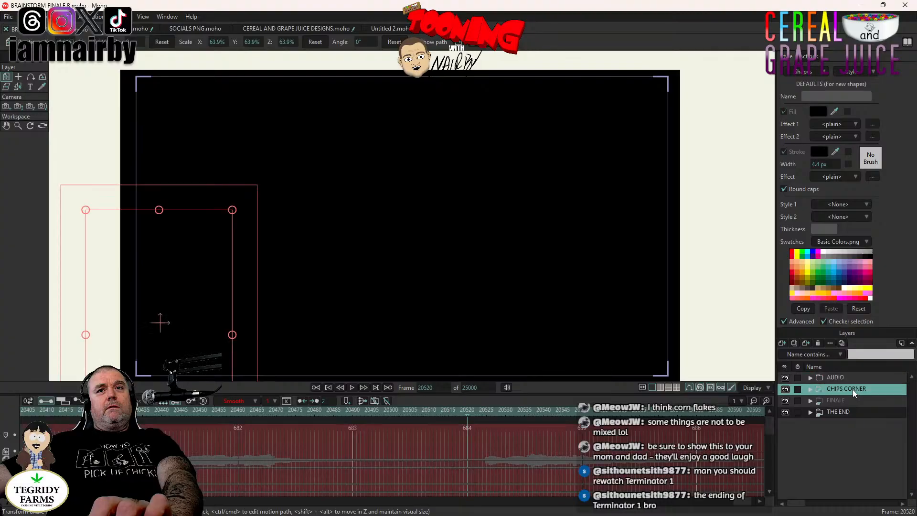
click(811, 400)
scroll(854, 411, down, 3)
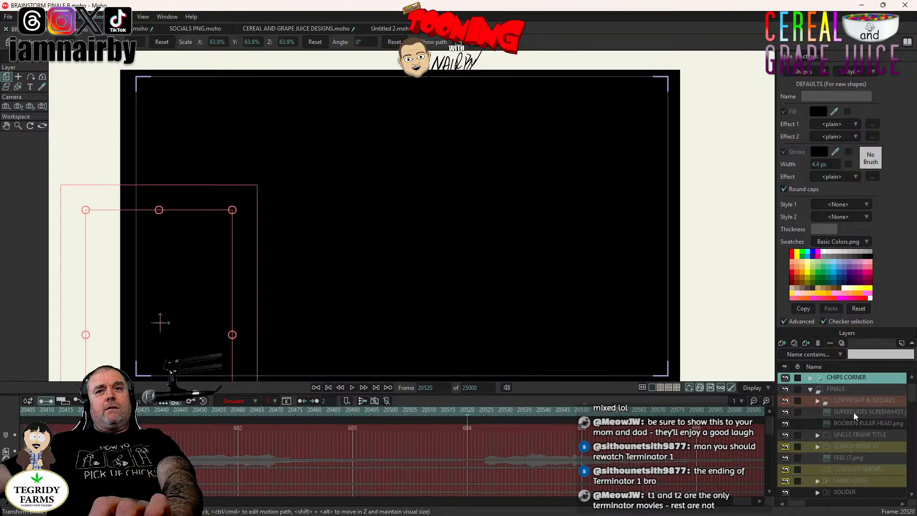
scroll(855, 414, down, 5)
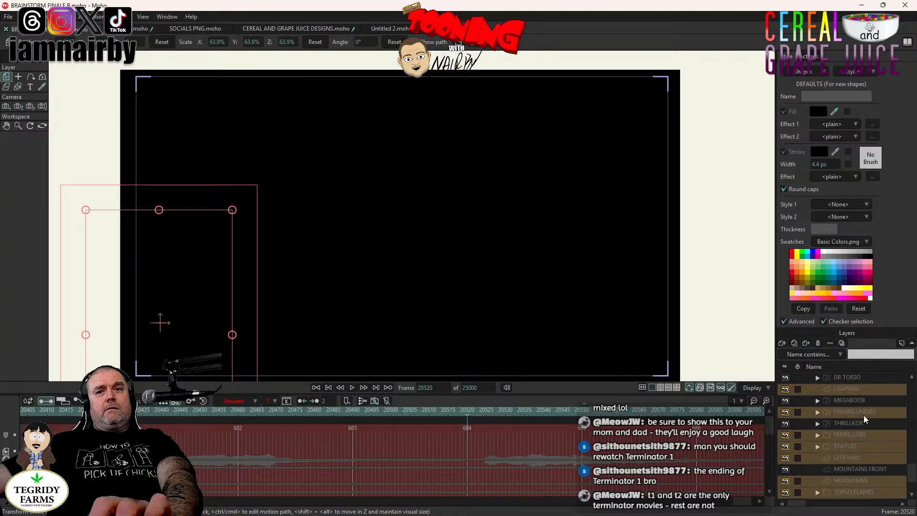
click(810, 489)
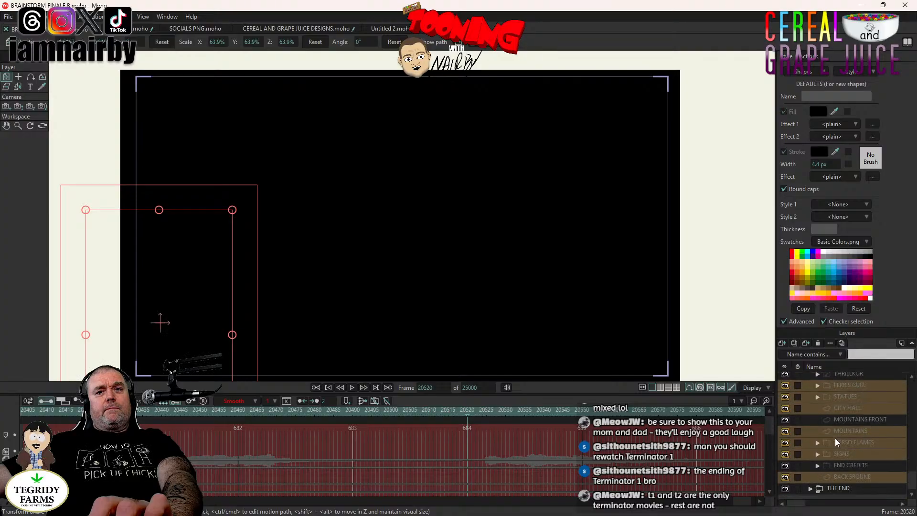
scroll(835, 438, down, 5)
scroll(841, 434, down, 3)
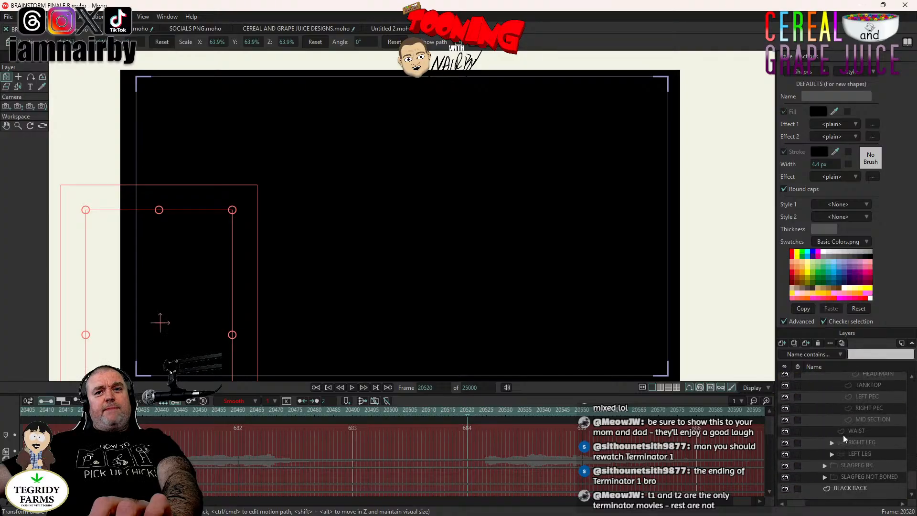
scroll(844, 435, down, 3)
scroll(843, 434, up, 3)
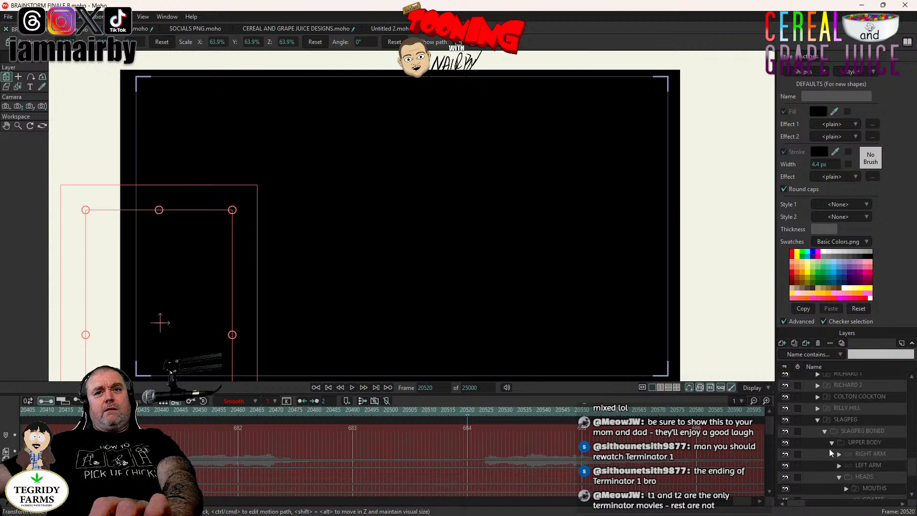
click(818, 420)
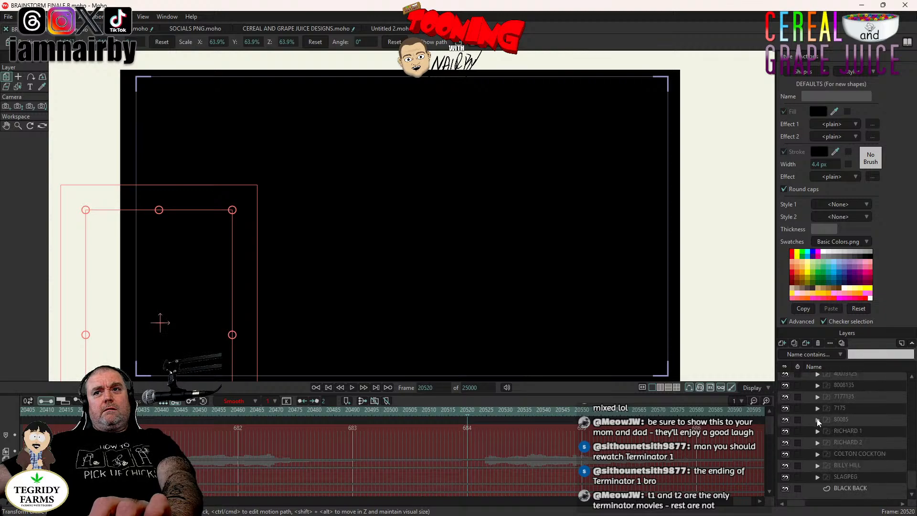
- Check the contents of the AUDIO group and examine the layers inside the FINALE group
drag(912, 486, 908, 360)
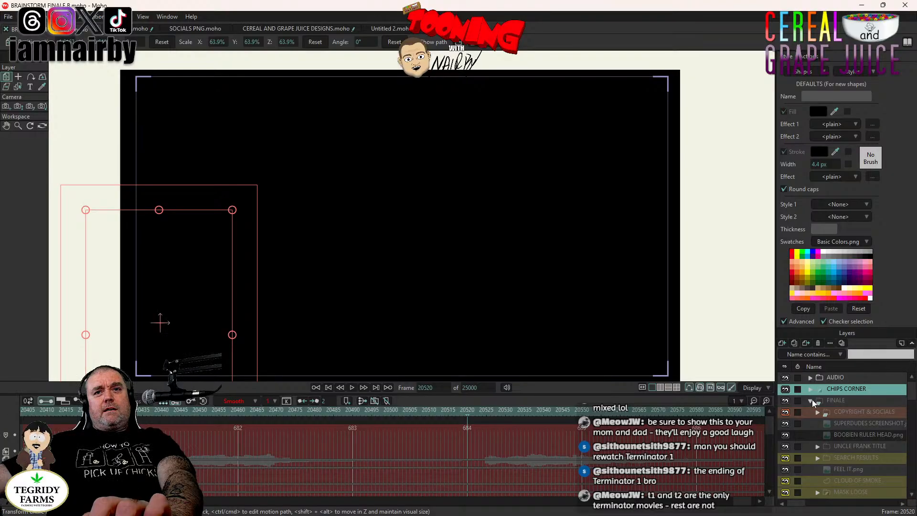
click(809, 379)
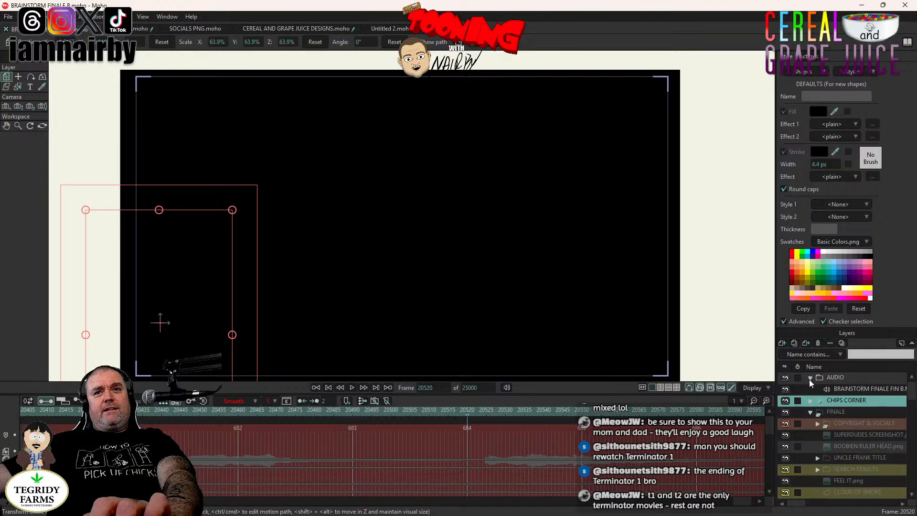
click(809, 379)
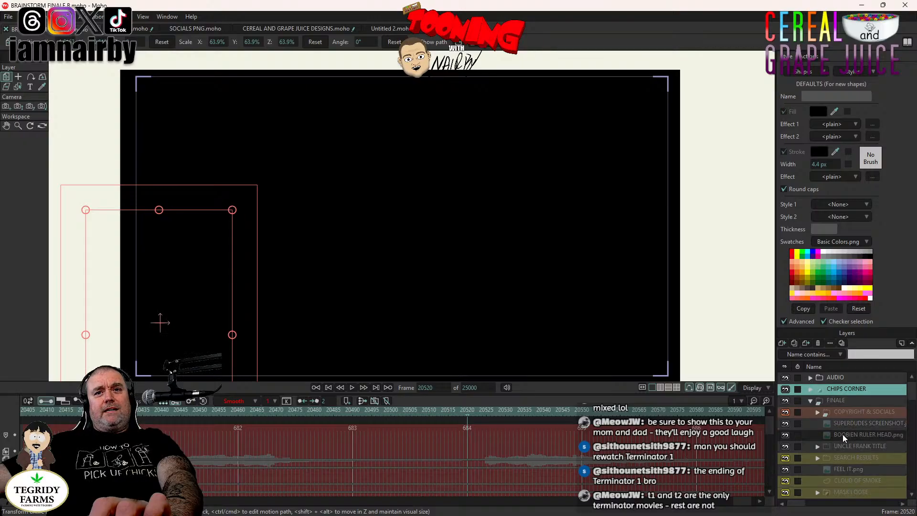
click(844, 401)
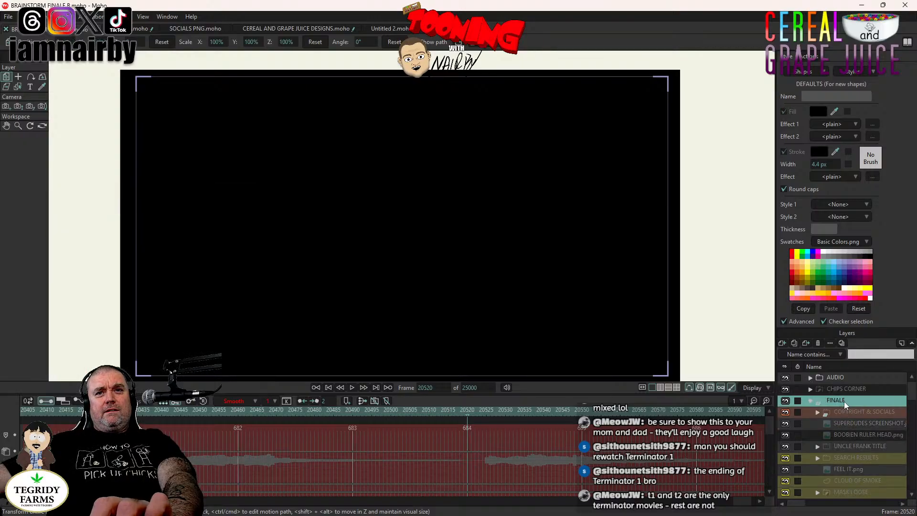
scroll(847, 411, down, 7)
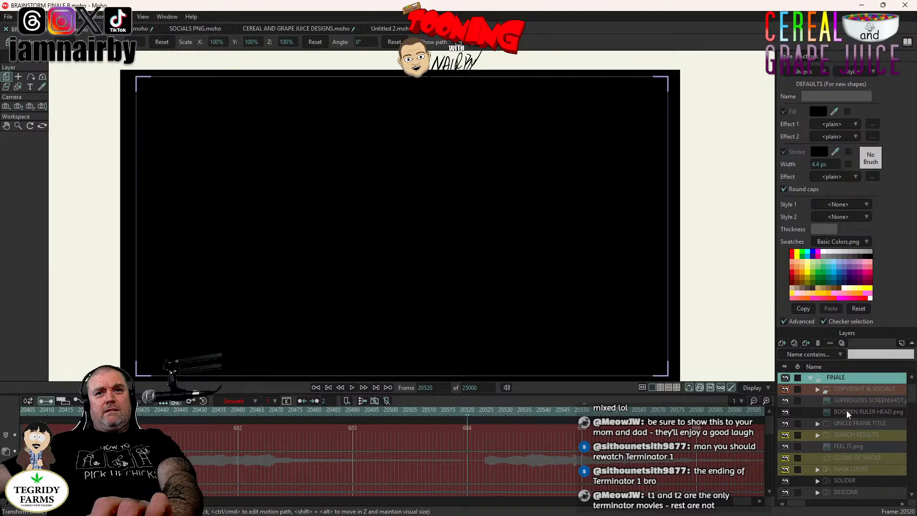
scroll(846, 411, down, 10)
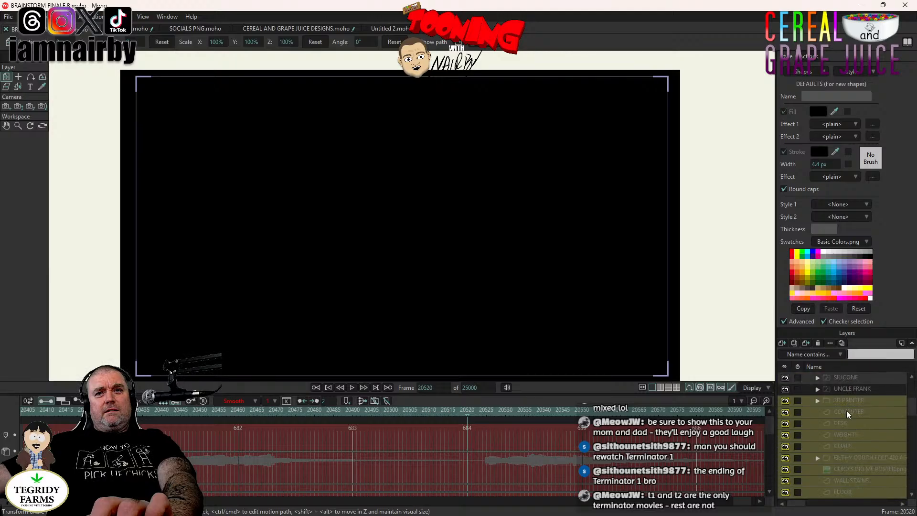
scroll(846, 411, down, 4)
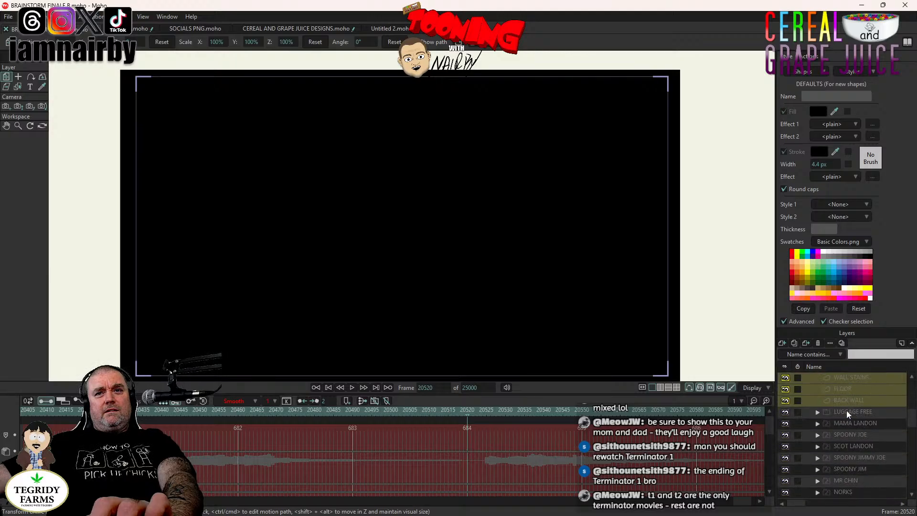
scroll(847, 411, down, 6)
scroll(847, 411, down, 6)
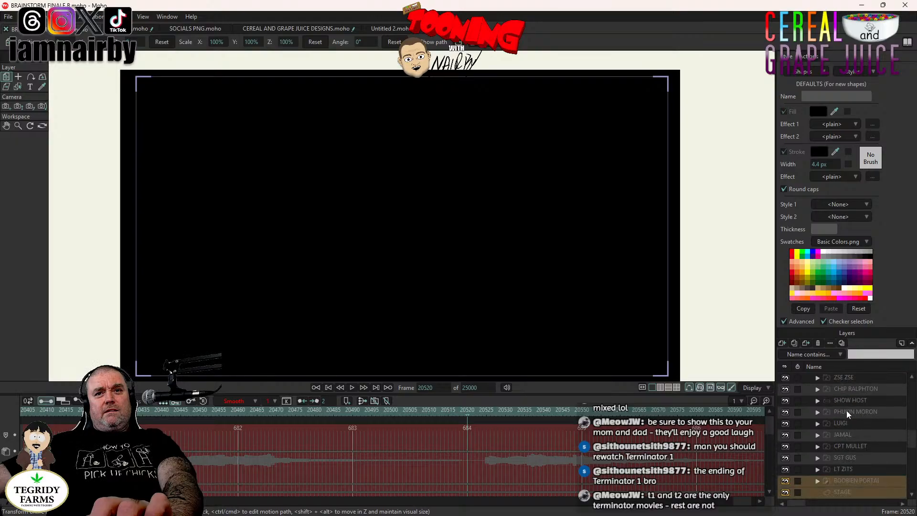
scroll(847, 411, up, 5)
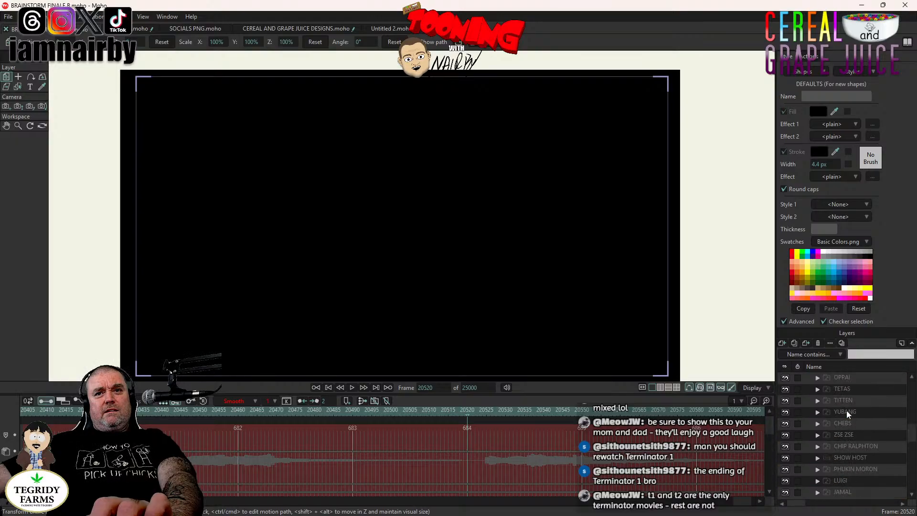
scroll(846, 410, up, 8)
drag(912, 427, 916, 393)
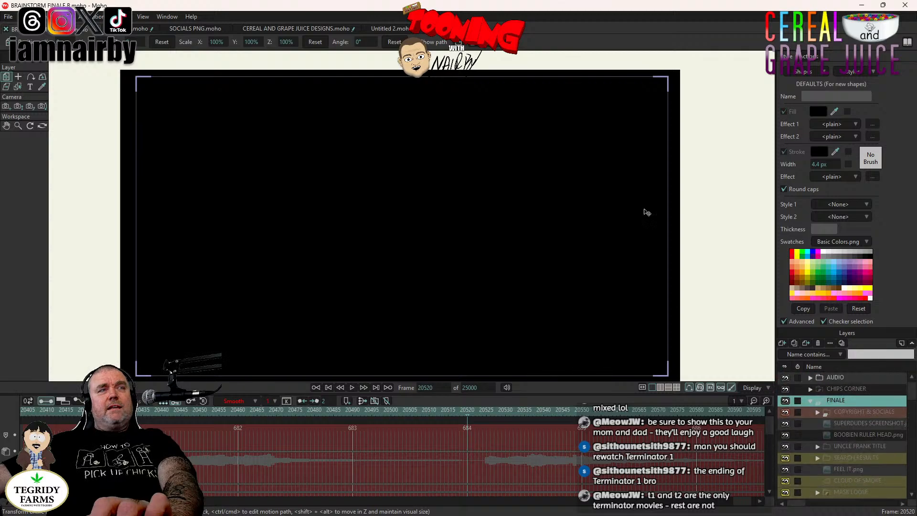
- Switch to the Untitled.moho project and collapse its END CREDITS group
click(384, 28)
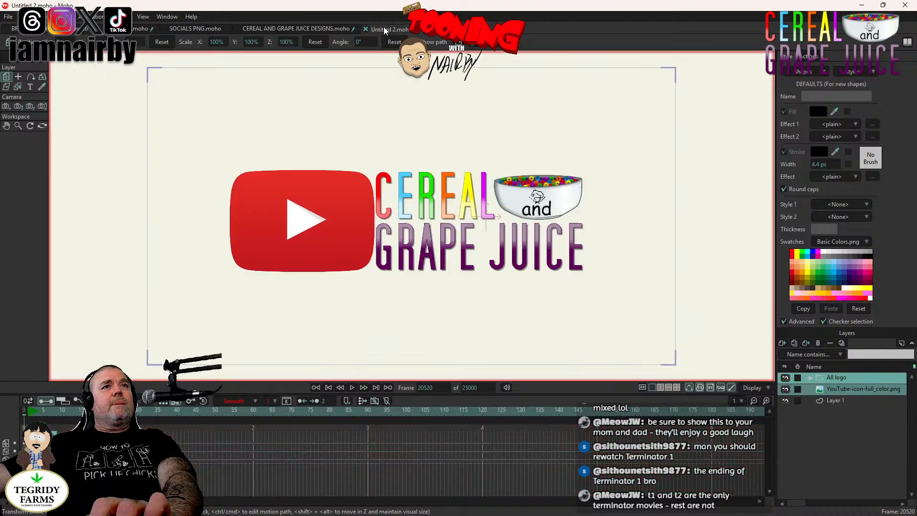
click(138, 29)
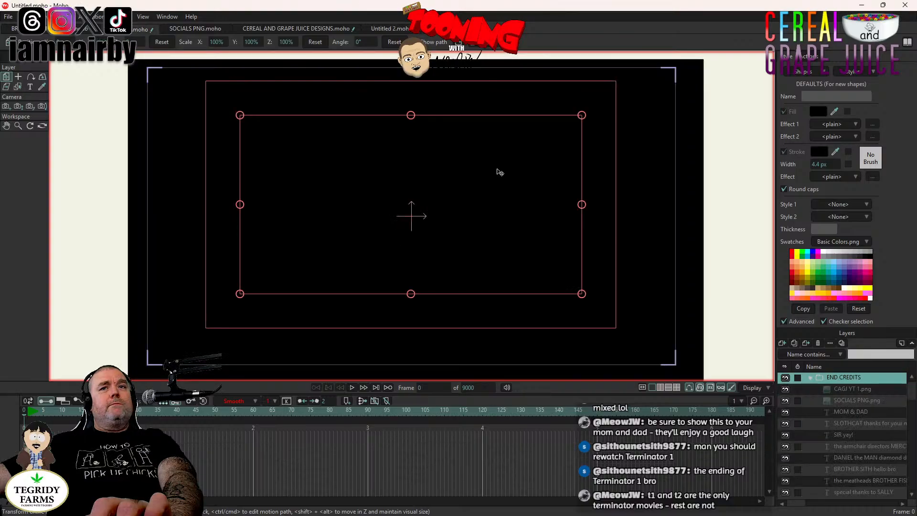
click(850, 380)
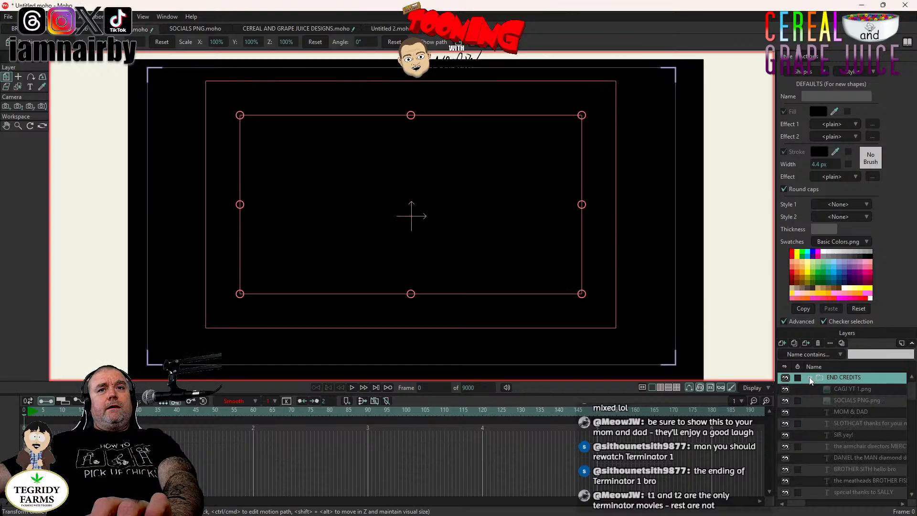
click(810, 380)
- Set the layer color of the END CREDITS group to Pink in its quick settings
right_click(847, 377)
mouse_move(843, 429)
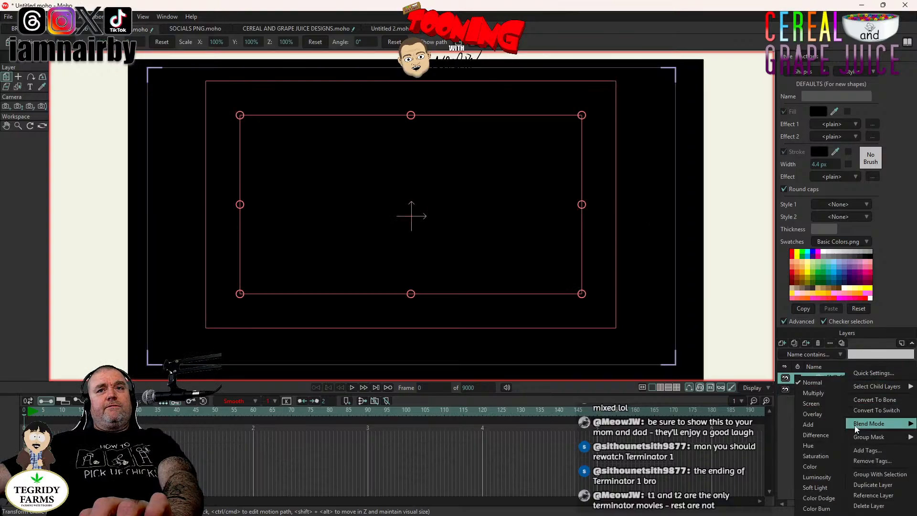
click(855, 373)
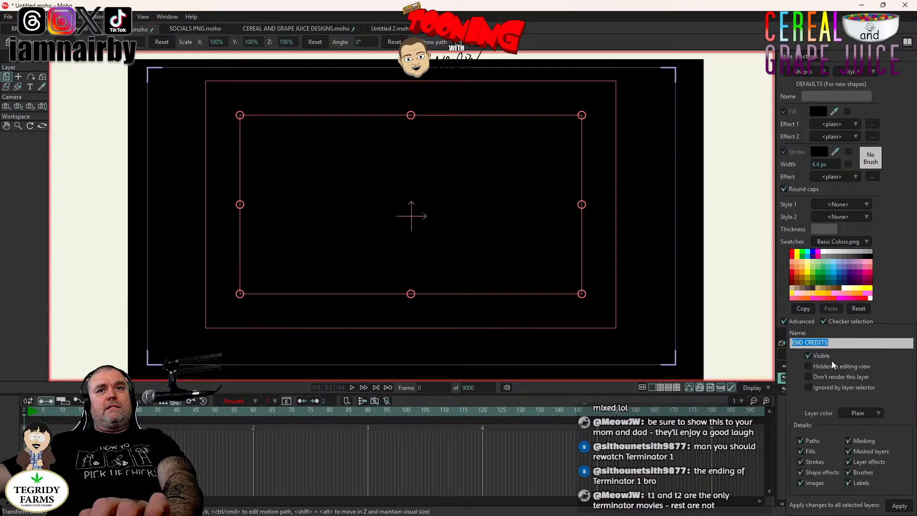
click(855, 413)
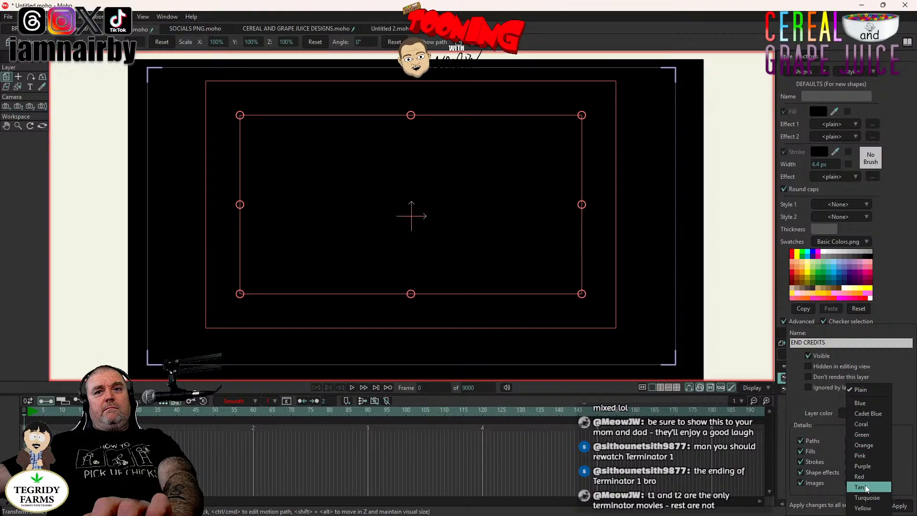
click(865, 457)
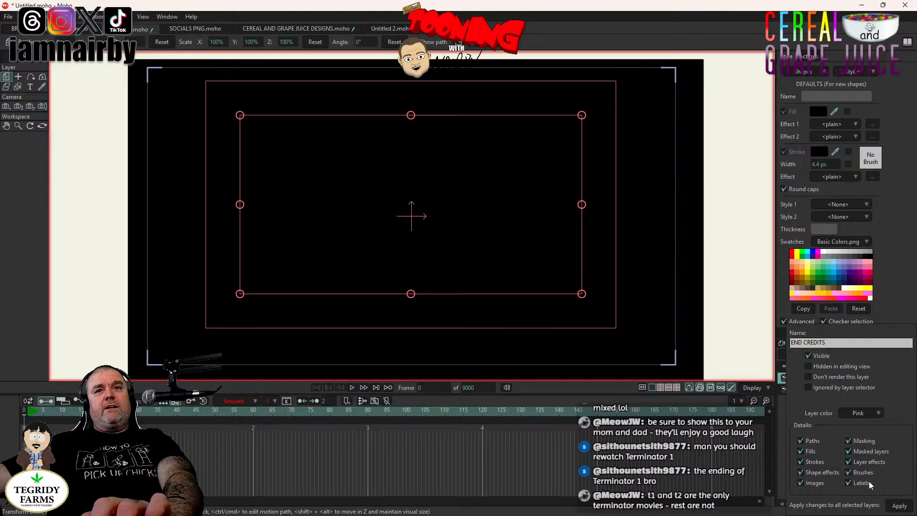
key(Return)
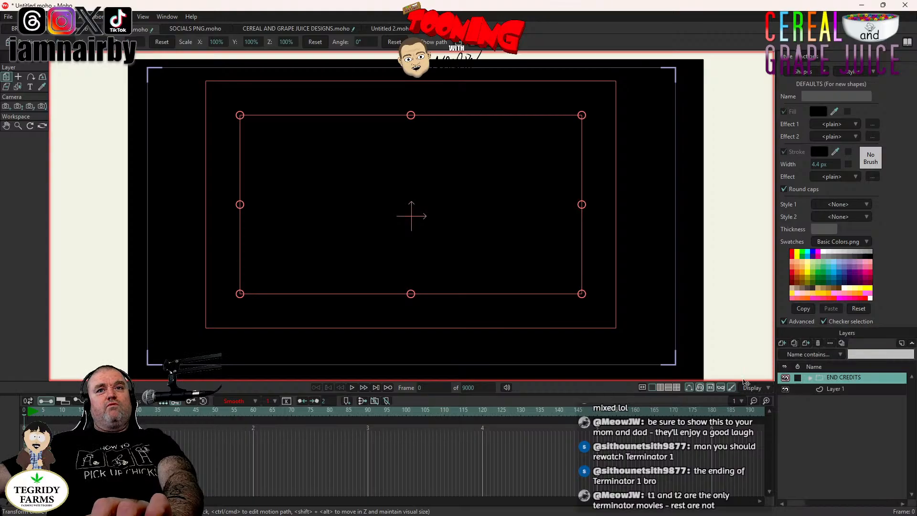
click(851, 388)
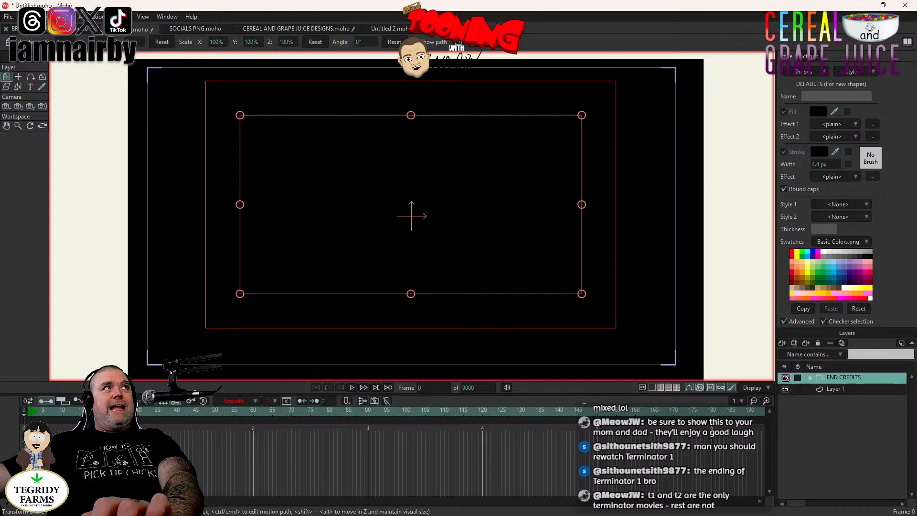
- Copy the END CREDITS group layer and switch to the BRAINSTORM FINALE project
click(25, 17)
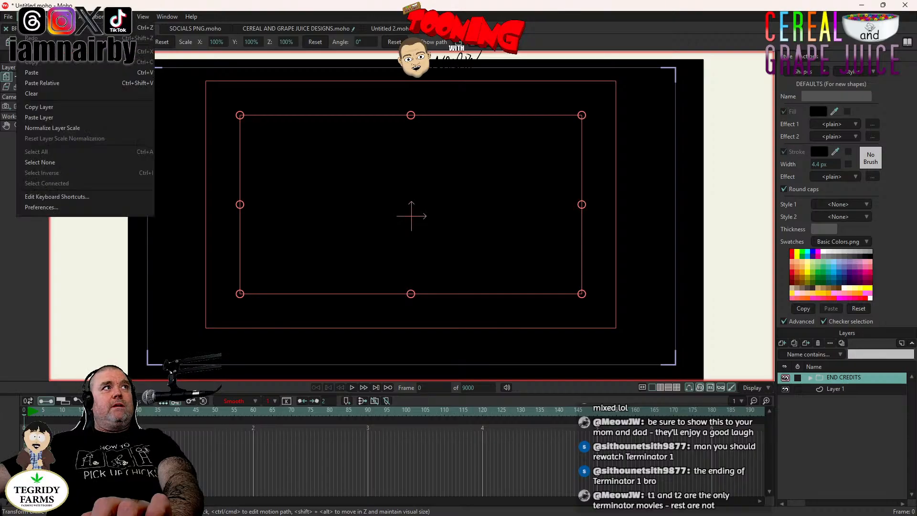
click(56, 108)
click(46, 30)
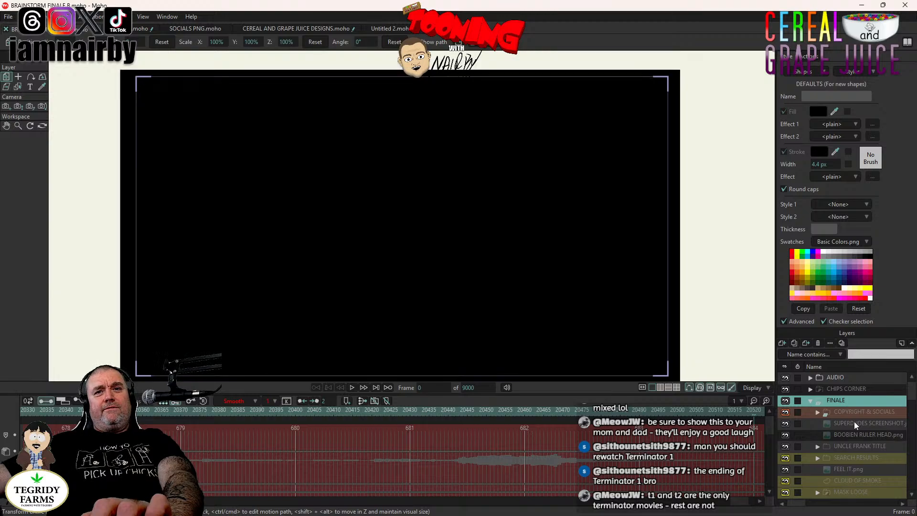
- Paste the copied END CREDITS group with the BLACK BACK layer selected, and return the timeline to frame 0
scroll(854, 422, down, 10)
scroll(910, 416, down, 5)
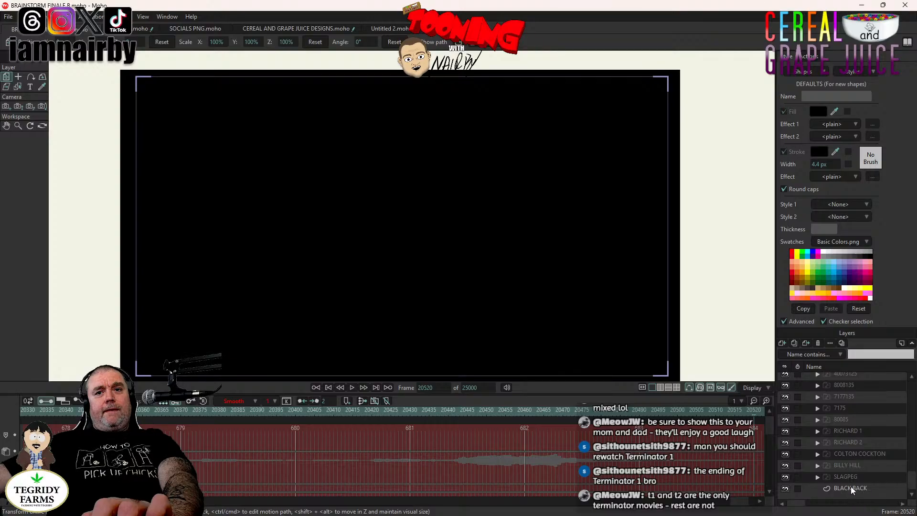
click(851, 488)
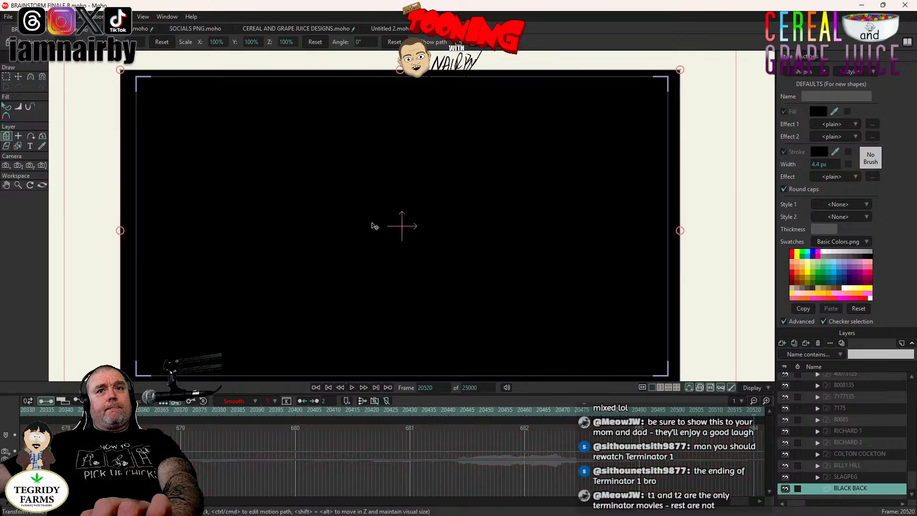
click(25, 17)
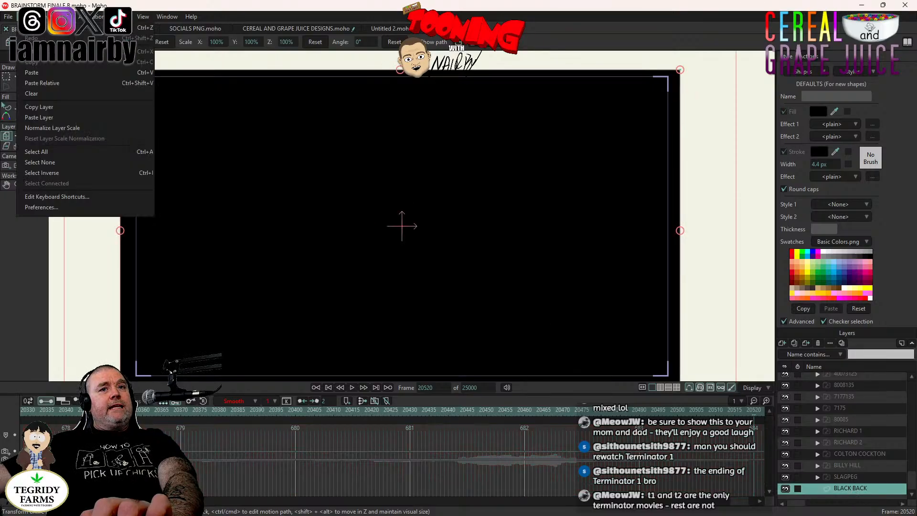
click(330, 388)
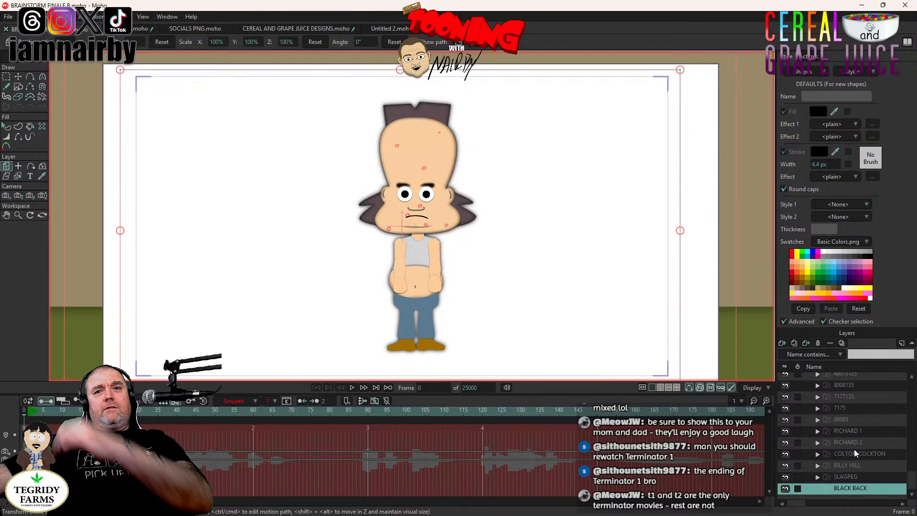
- Move the END CREDITS group out of the FINALE group to the top of the layer stack, above AUDIO
scroll(855, 449, up, 8)
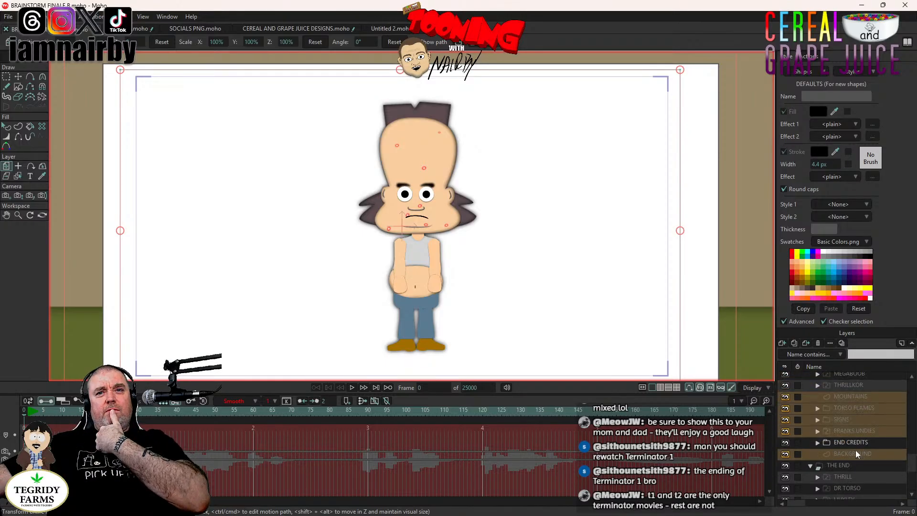
click(854, 441)
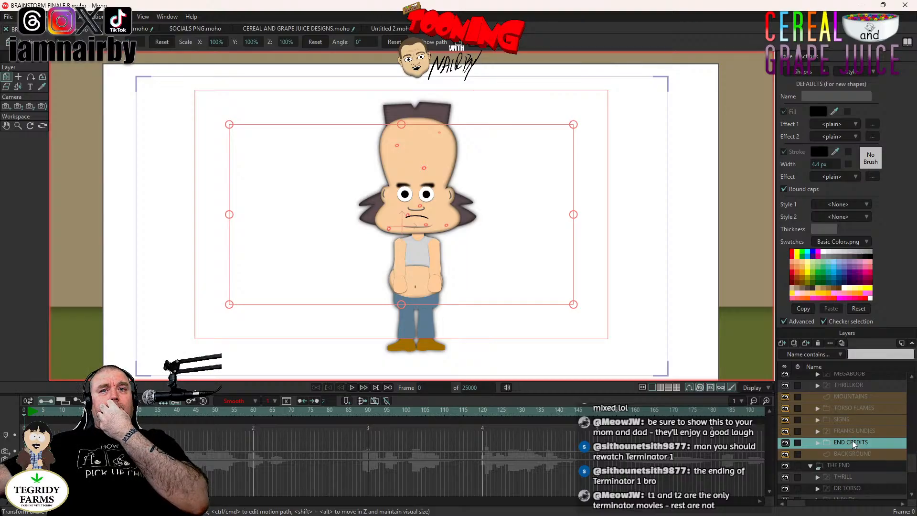
scroll(853, 440, up, 4)
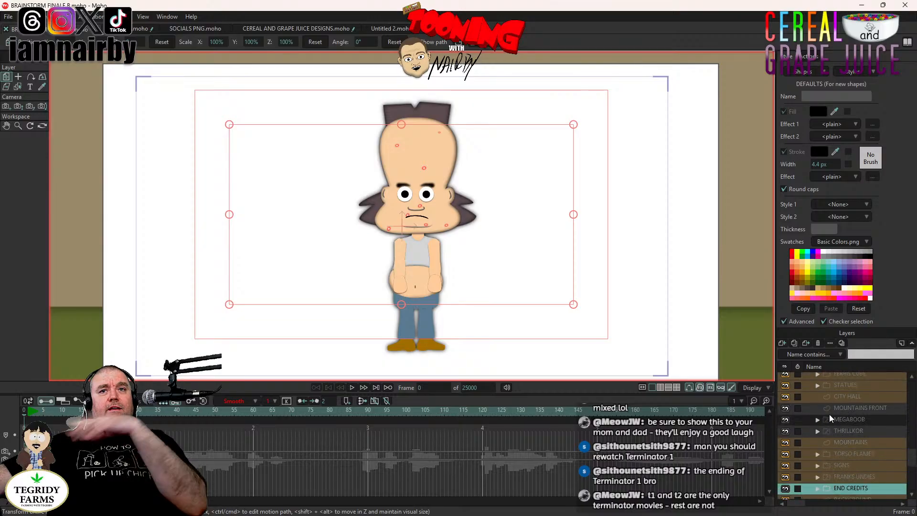
scroll(831, 414, down, 8)
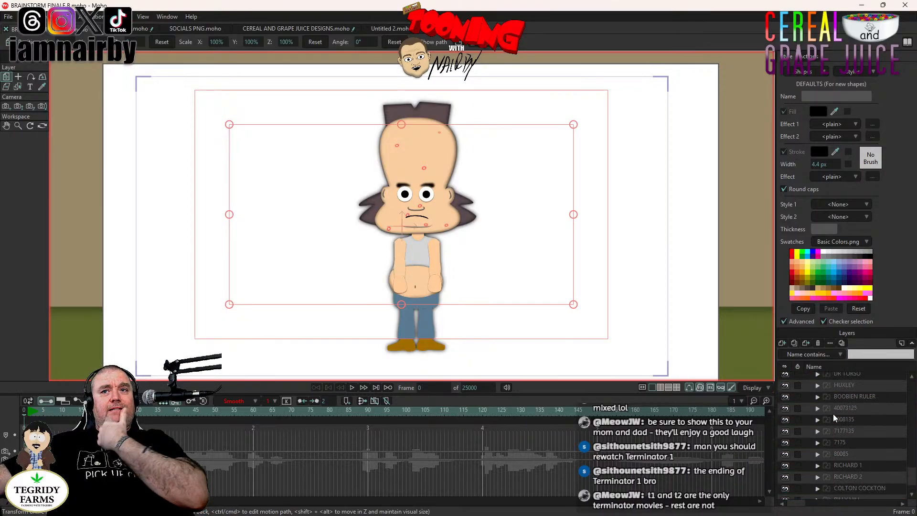
scroll(853, 455, up, 6)
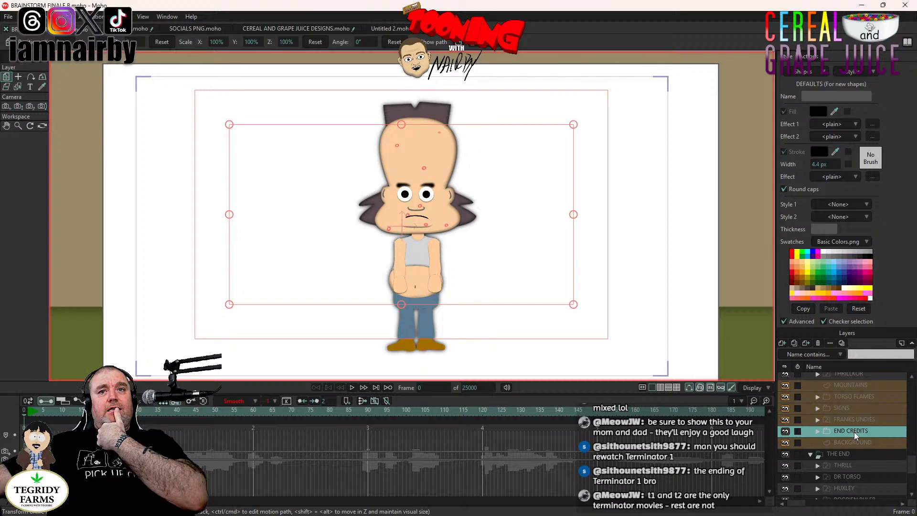
scroll(855, 397, up, 11)
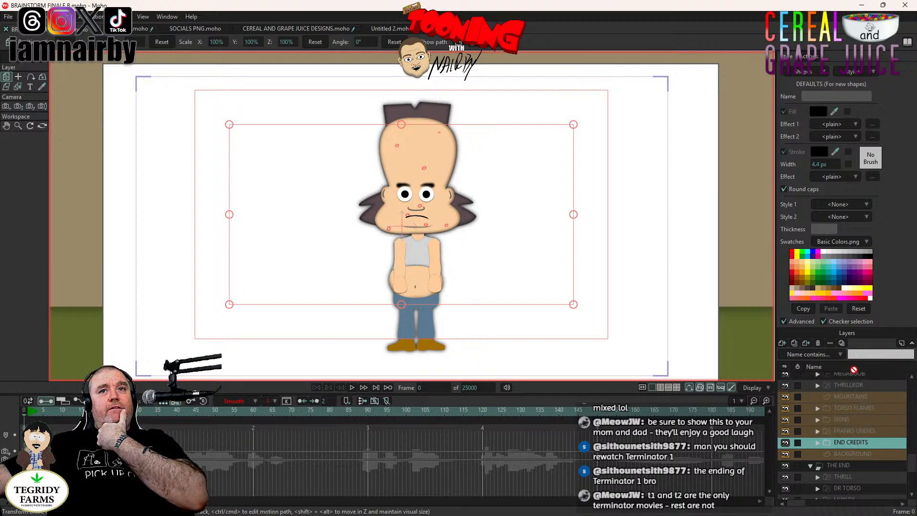
scroll(855, 374, up, 12)
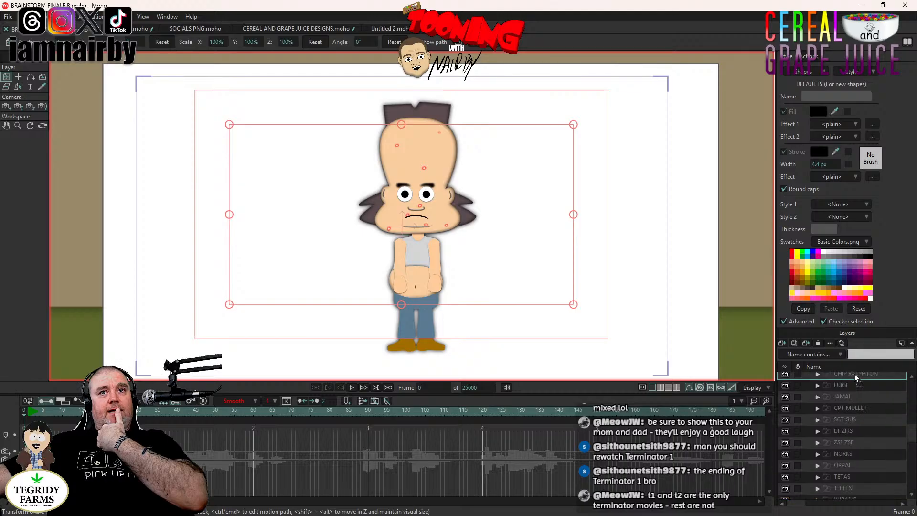
scroll(855, 375, up, 10)
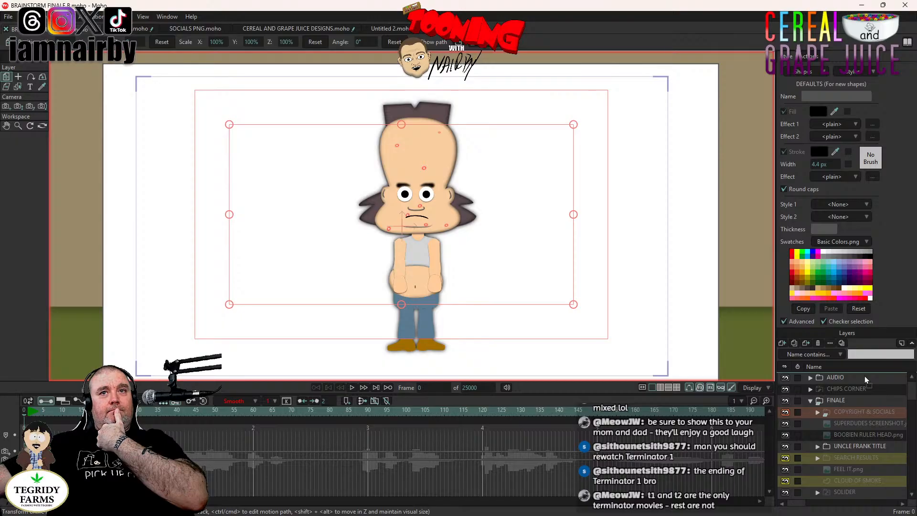
scroll(865, 376, up, 1)
click(864, 376)
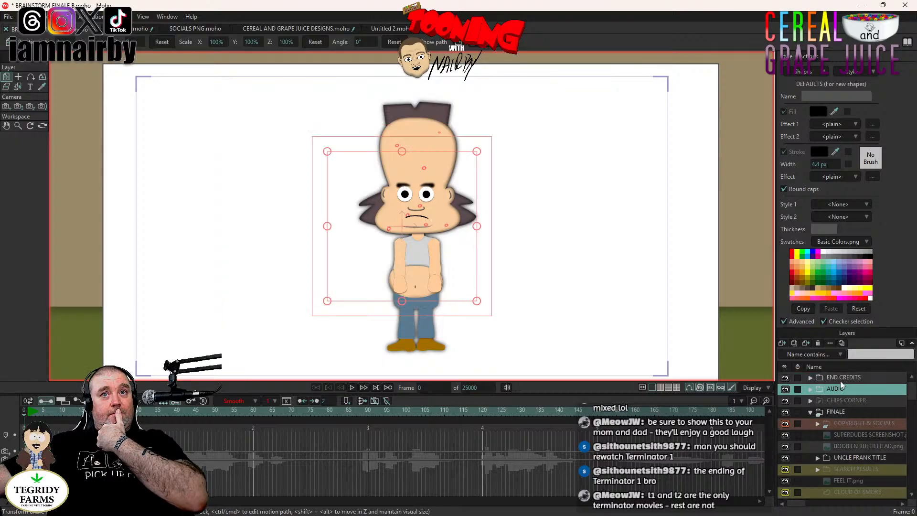
- Check the END CREDITS group's contents and turn off the group's Visible setting at frame 0
click(811, 378)
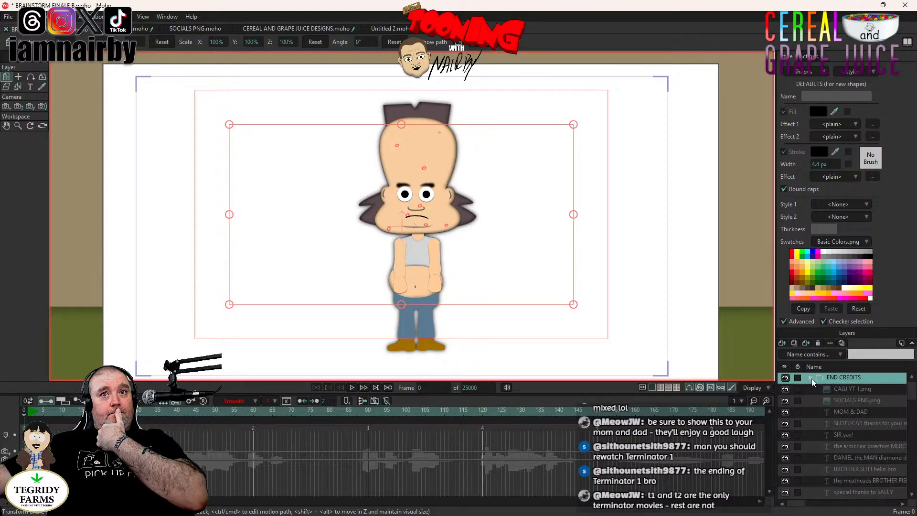
click(811, 378)
double_click(846, 377)
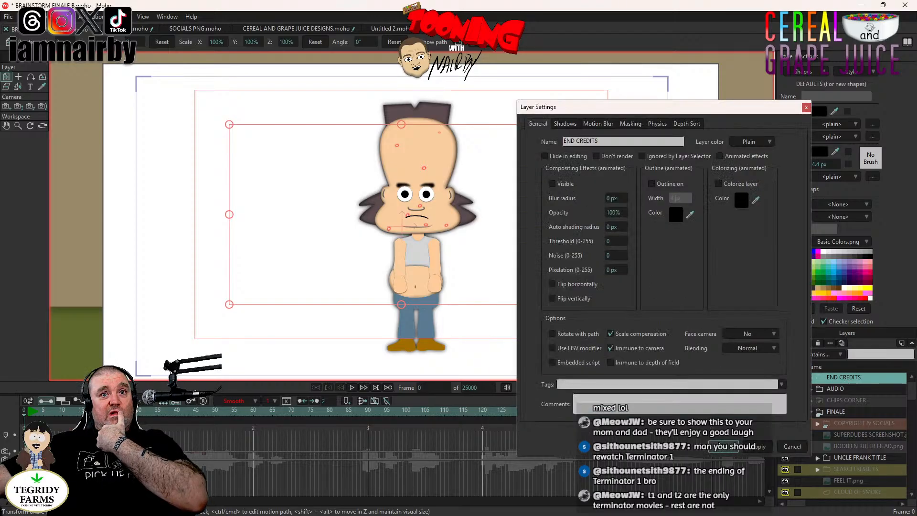
click(722, 446)
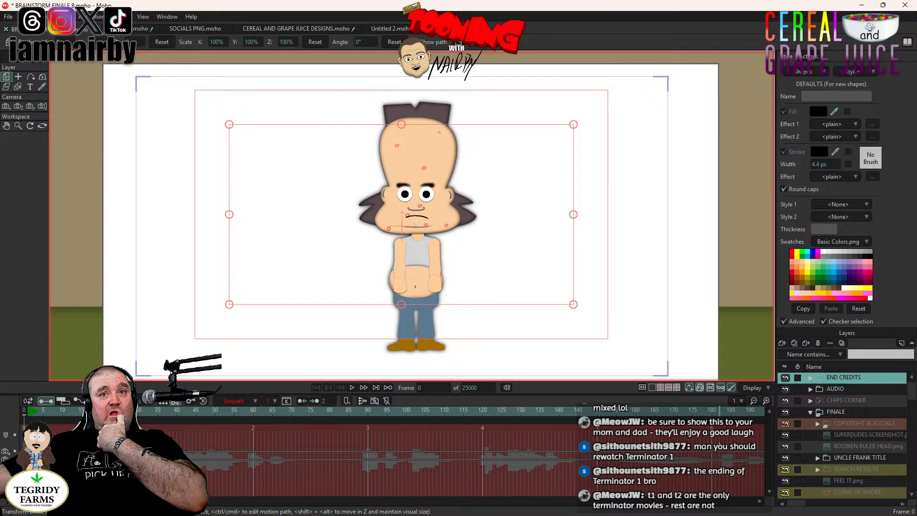
- Play the animation from frame 20000 to find where the audio ends, and set the current frame to 20520
click(435, 388)
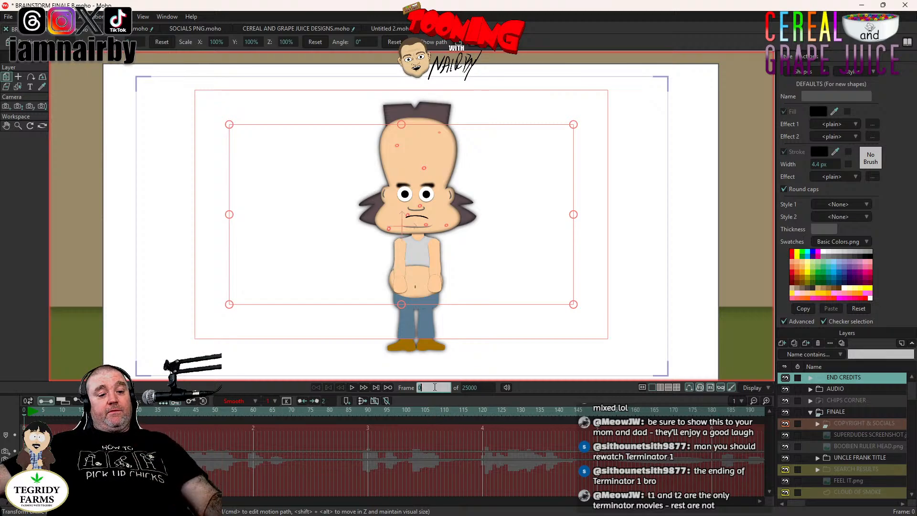
text(20000)
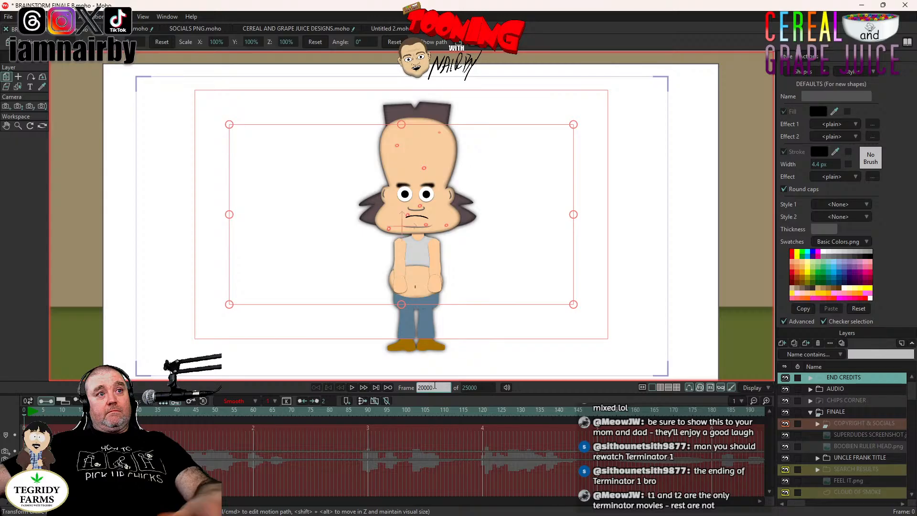
key(Return)
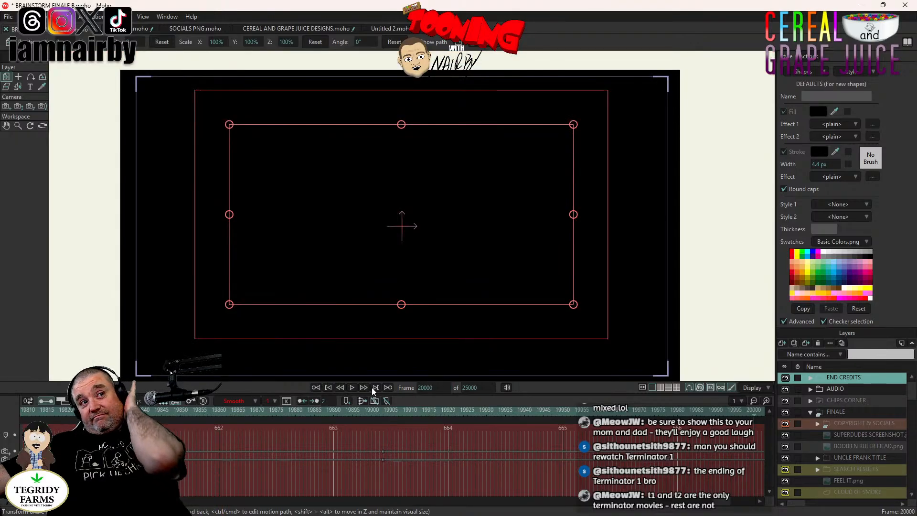
click(353, 386)
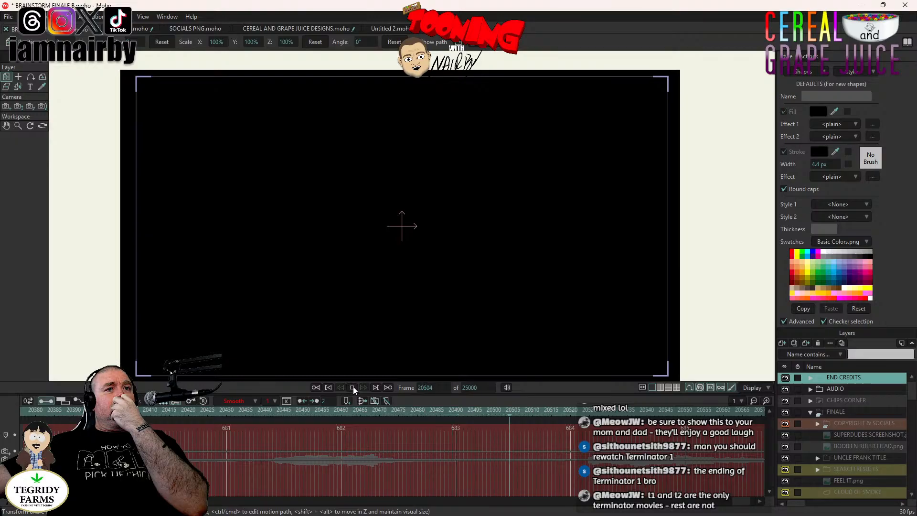
click(352, 388)
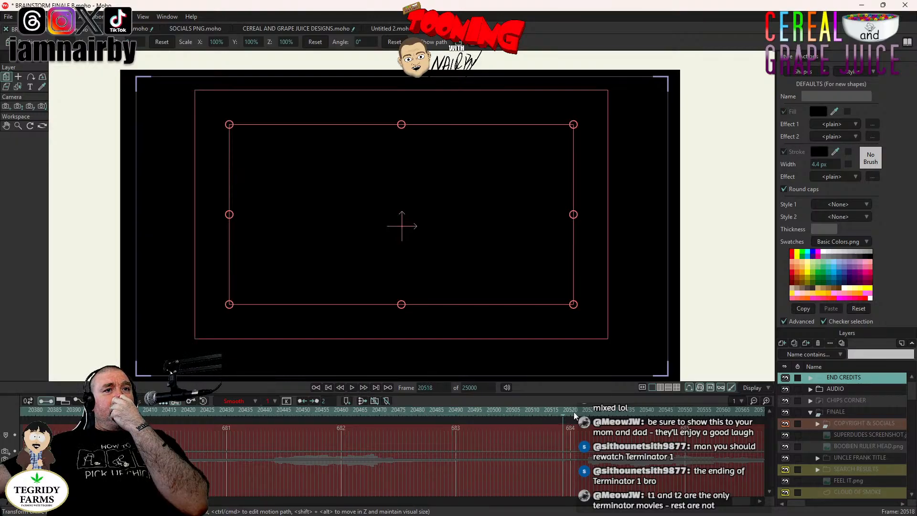
click(571, 409)
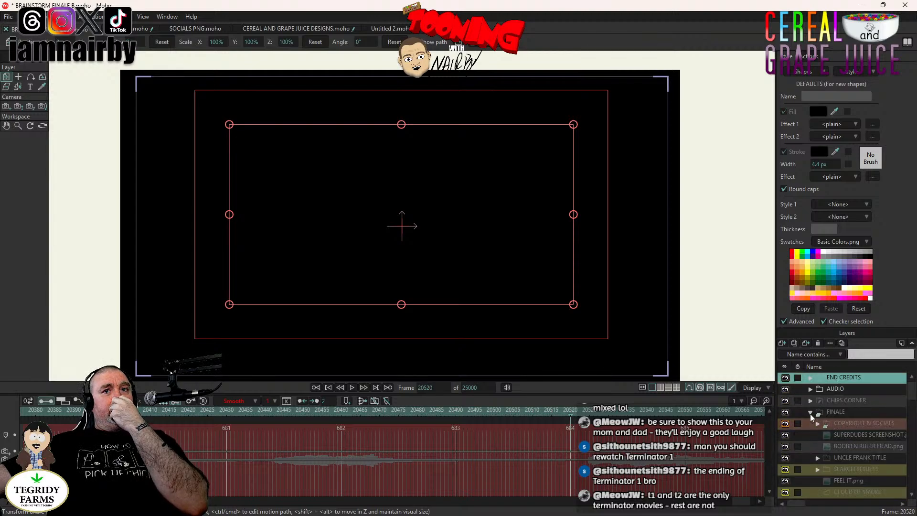
- Collapse the FINALE and THE END groups and expand the END CREDITS group
click(810, 413)
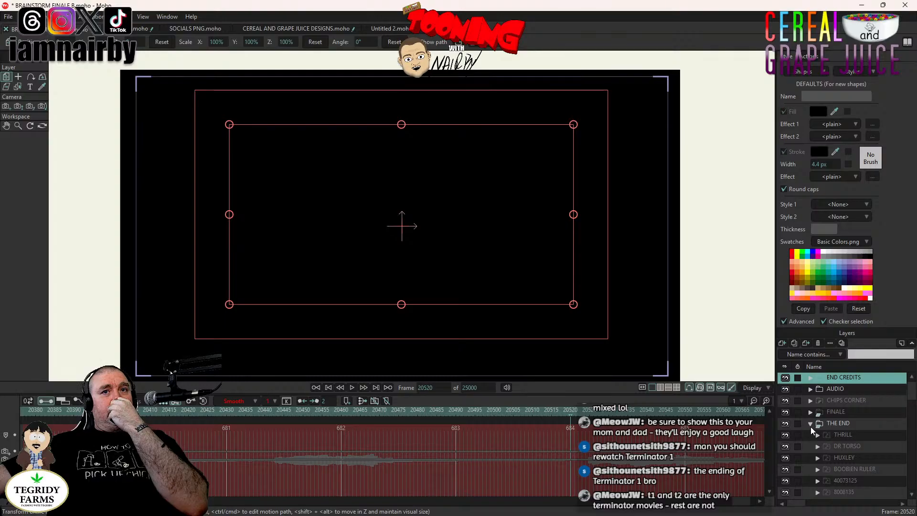
click(810, 424)
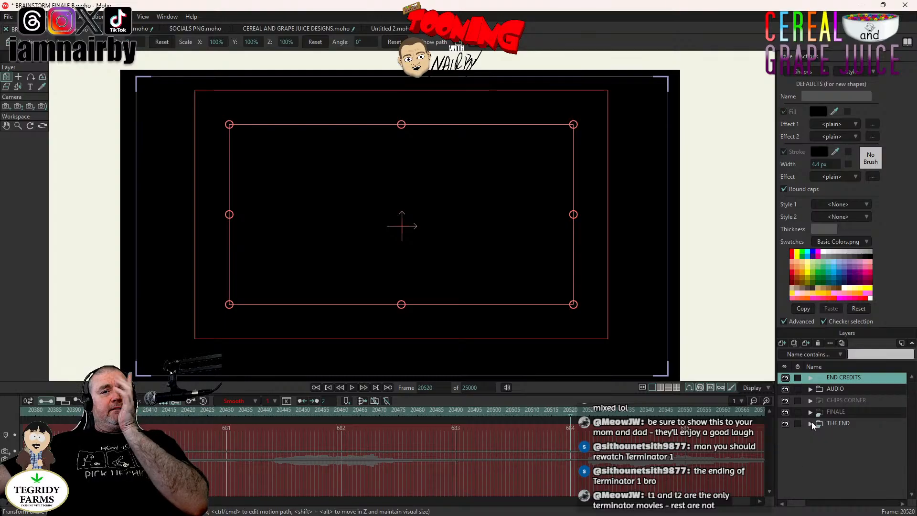
click(810, 378)
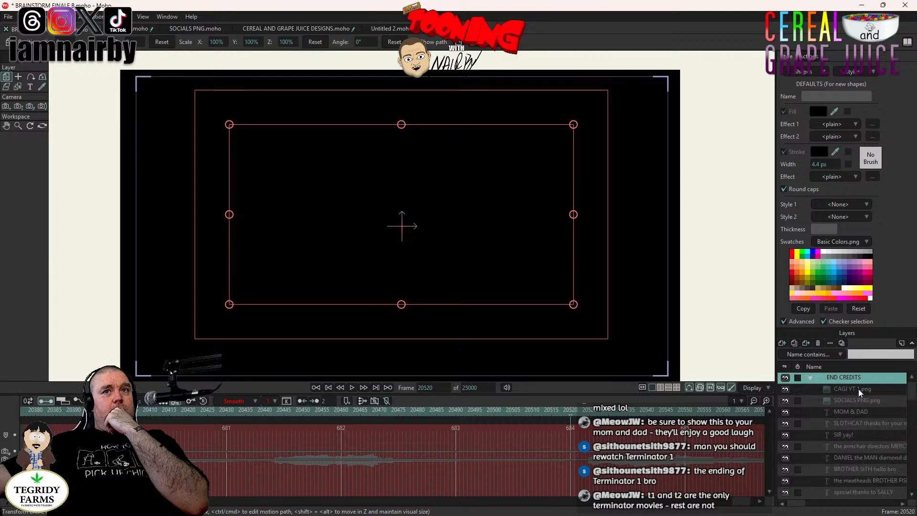
- Make the "created, written & animated" text layer visible at frame 20520 in its general layer settings
scroll(859, 389, down, 3)
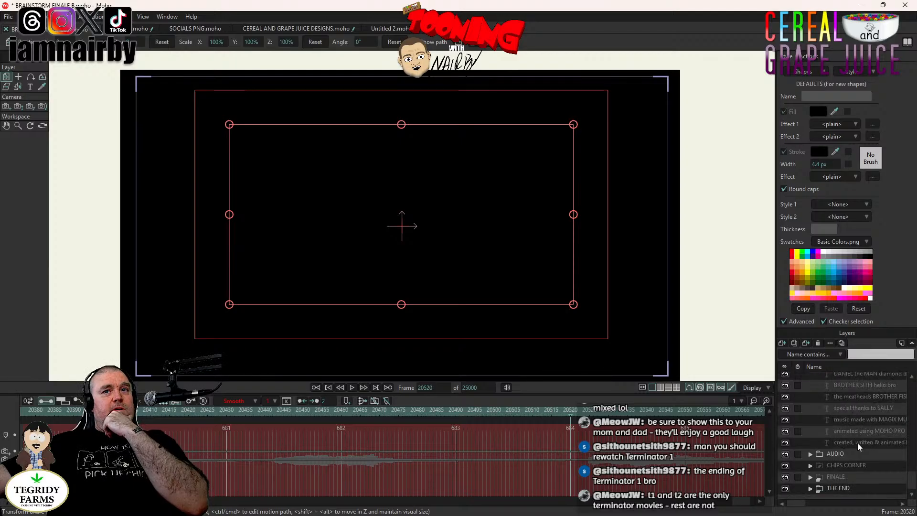
double_click(858, 442)
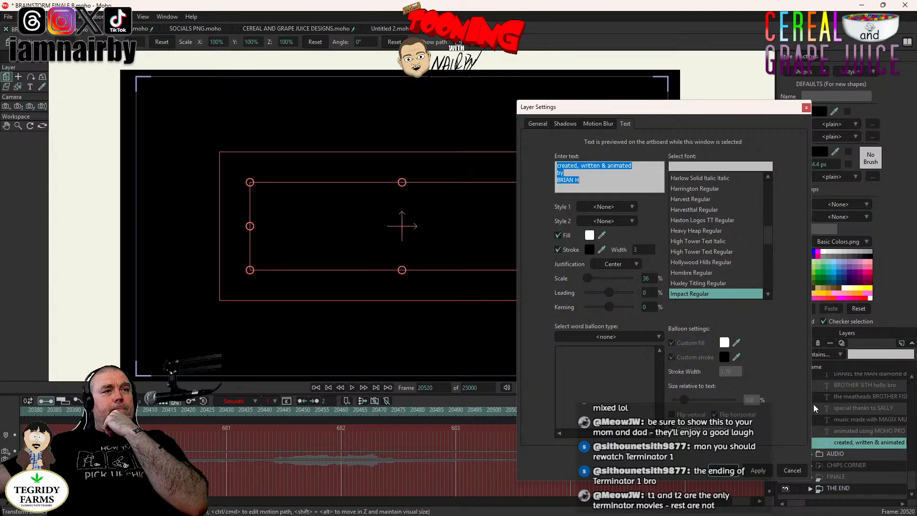
click(538, 124)
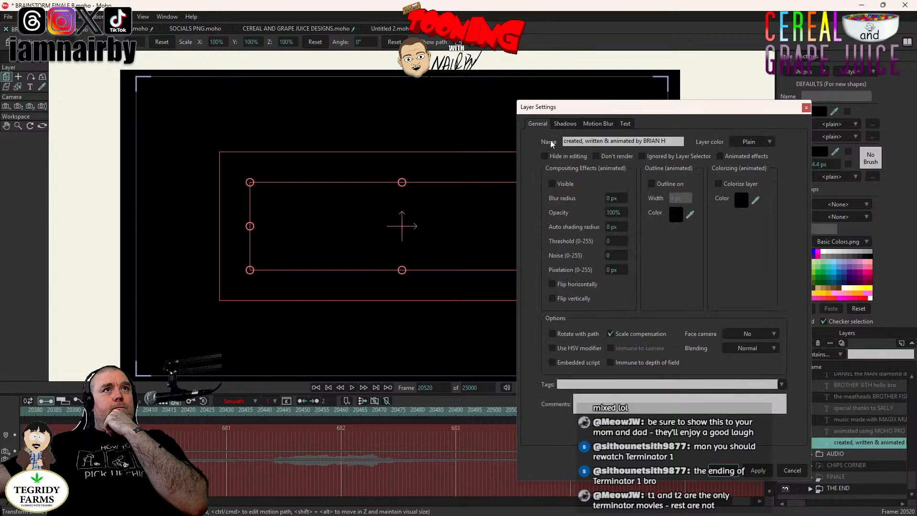
click(553, 184)
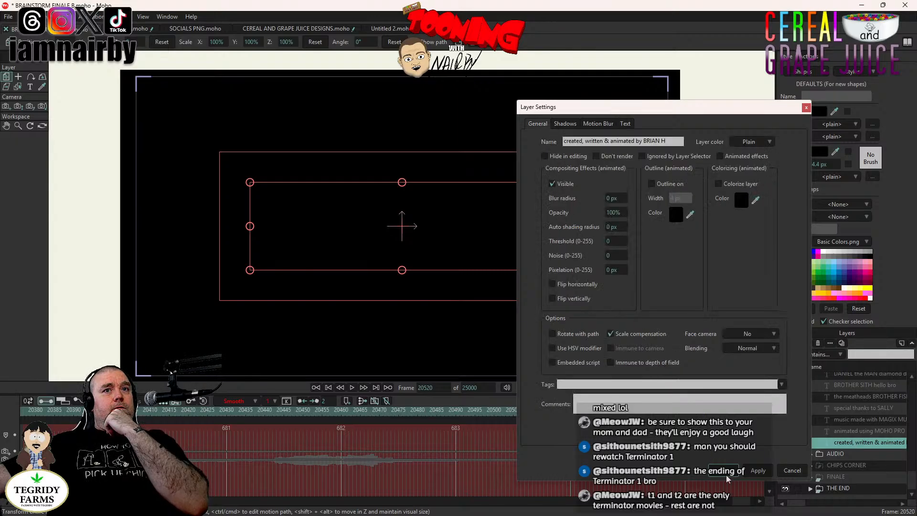
click(740, 474)
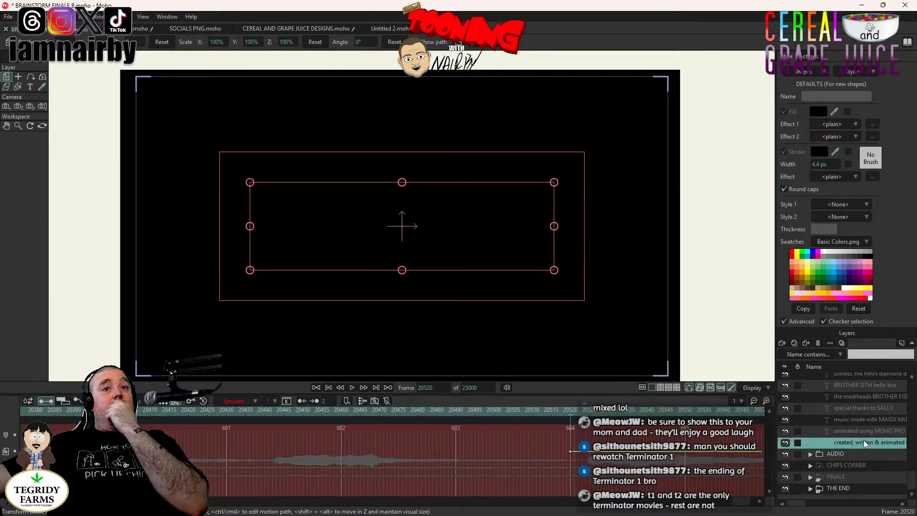
- Make the END CREDITS group visible at frame 20520 in its layer settings
scroll(864, 440, up, 3)
double_click(852, 380)
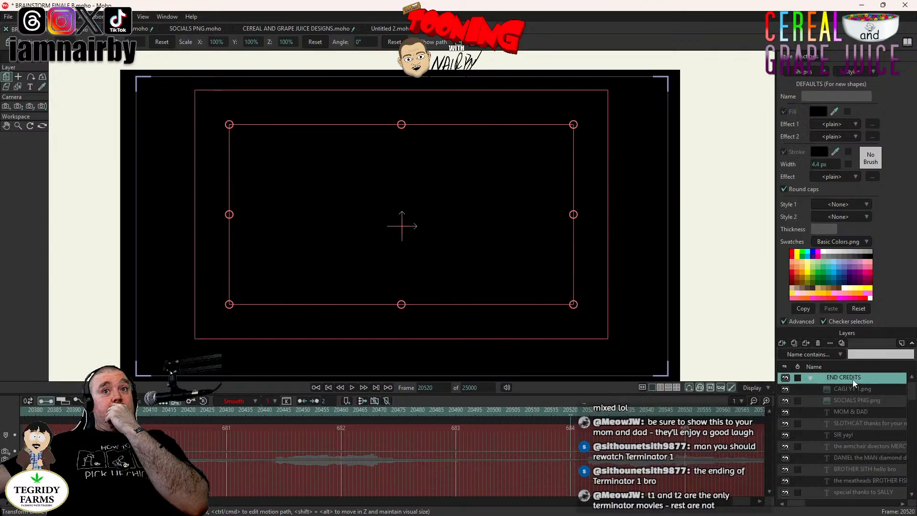
click(553, 184)
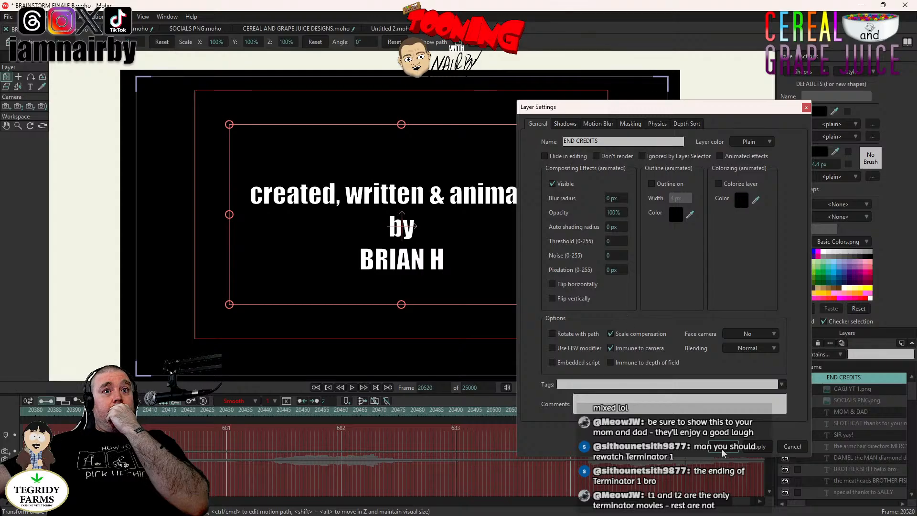
key(Return)
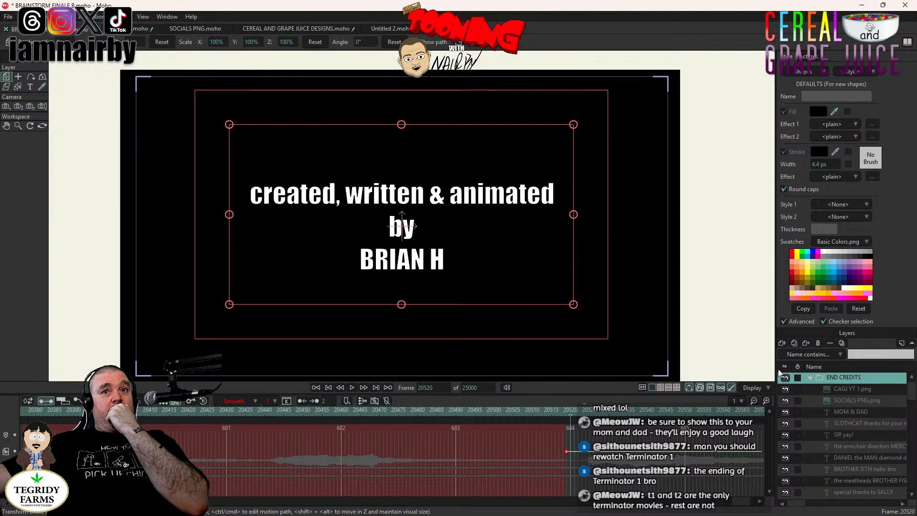
- Insert the creator's nickname between the first name and the initial in the "created, written & animated" text layer
scroll(882, 430, down, 1)
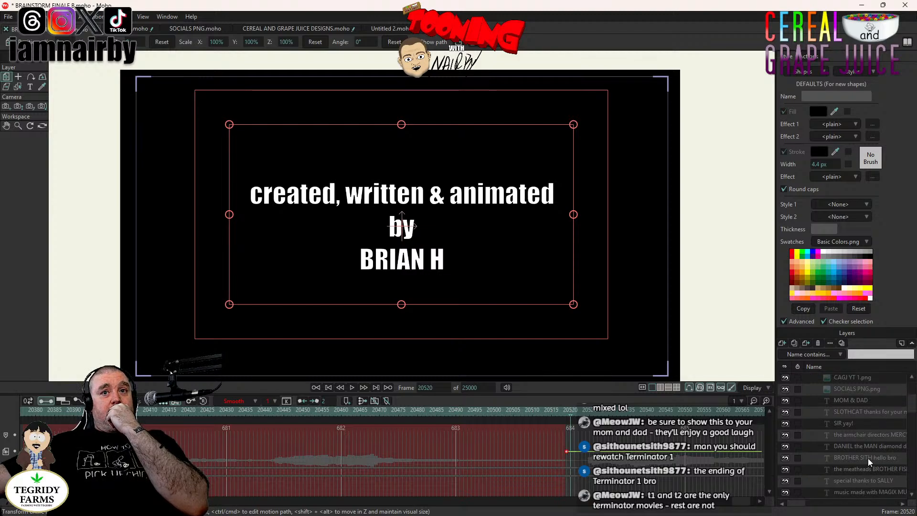
scroll(867, 457, down, 4)
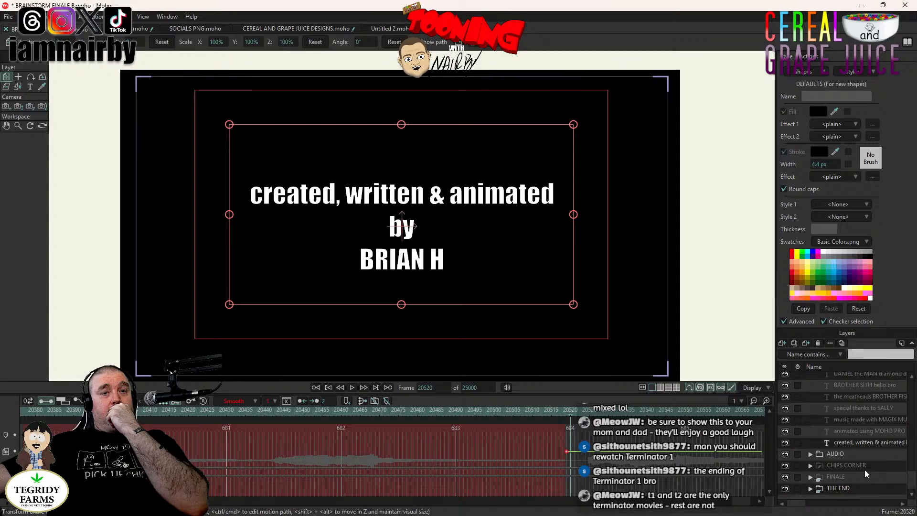
double_click(866, 442)
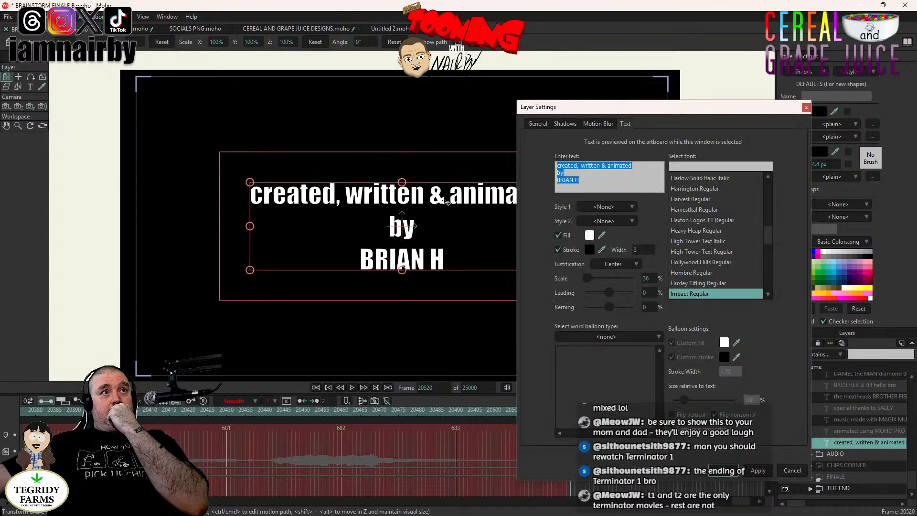
click(573, 181)
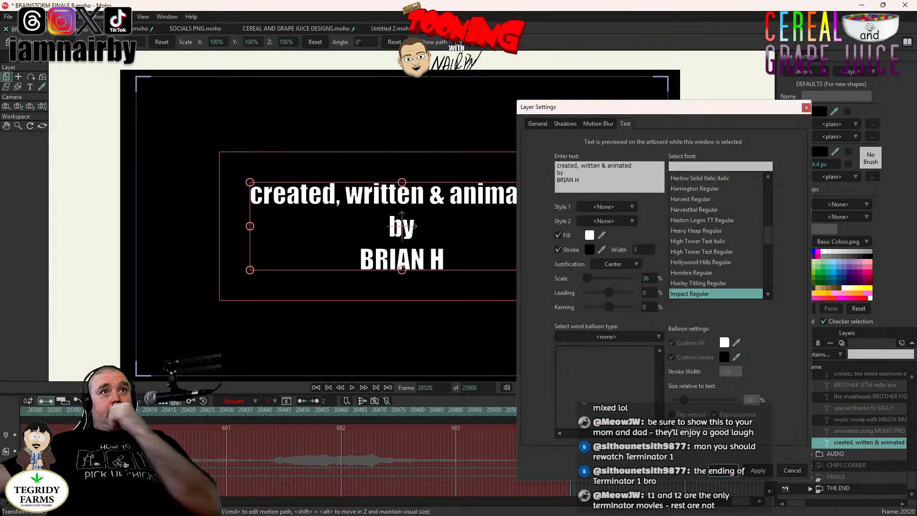
text(nairby)
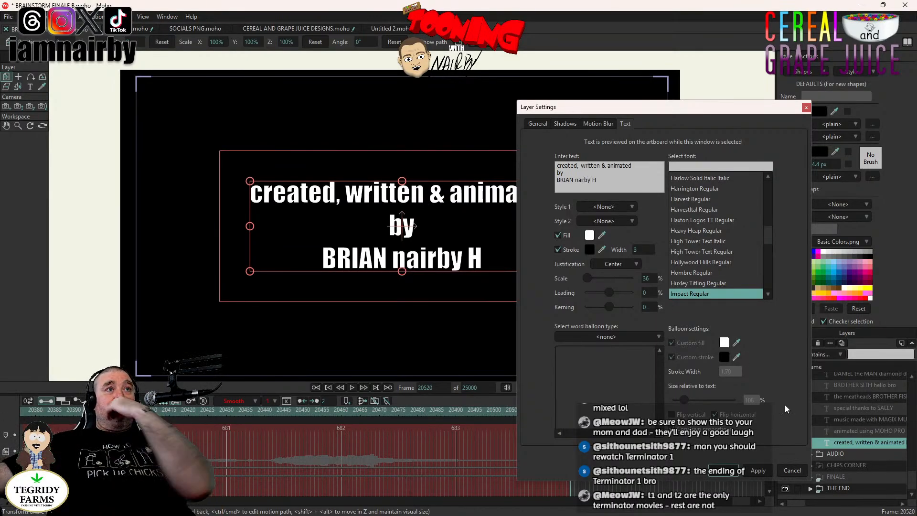
click(723, 475)
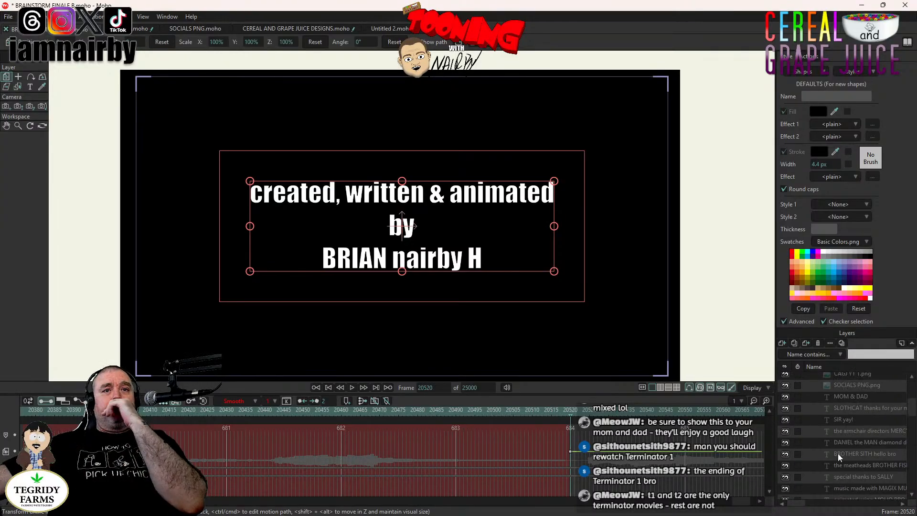
- Play the animation from frame 20520 to time the first credit, and set the current frame to 20640
scroll(838, 454, up, 3)
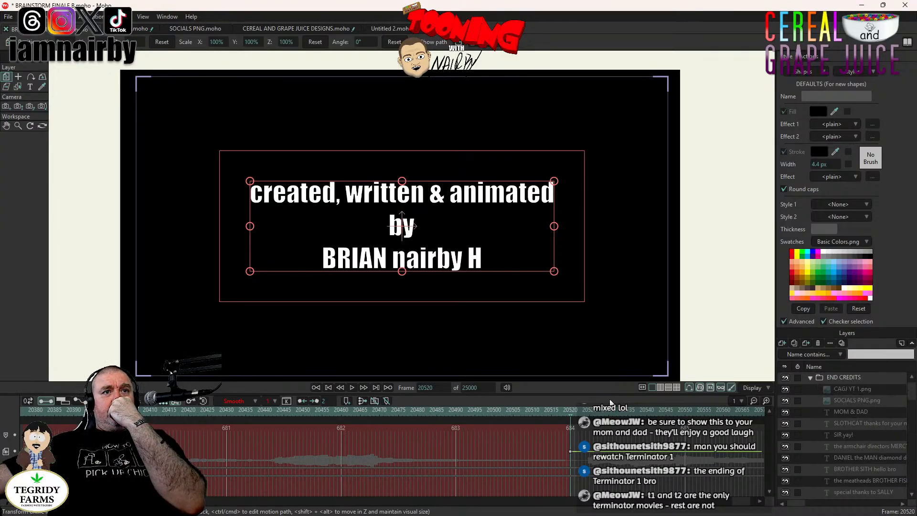
click(352, 386)
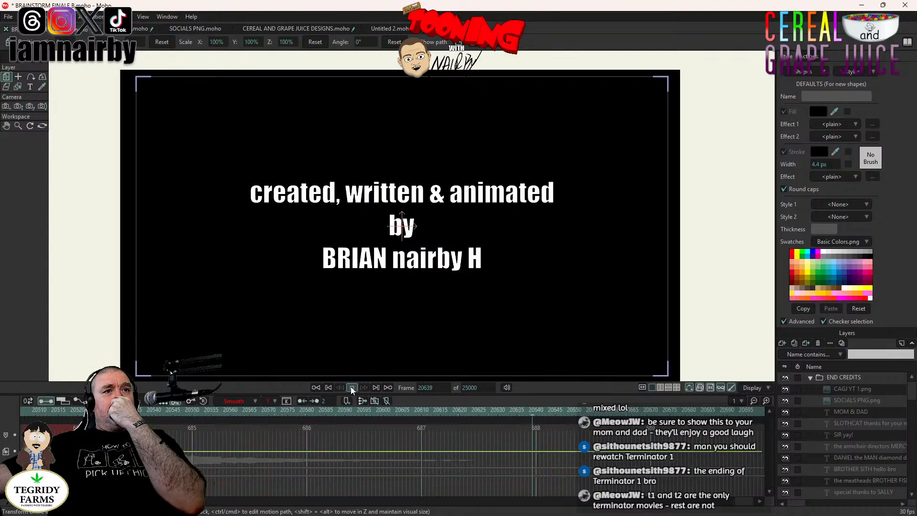
click(352, 387)
click(535, 410)
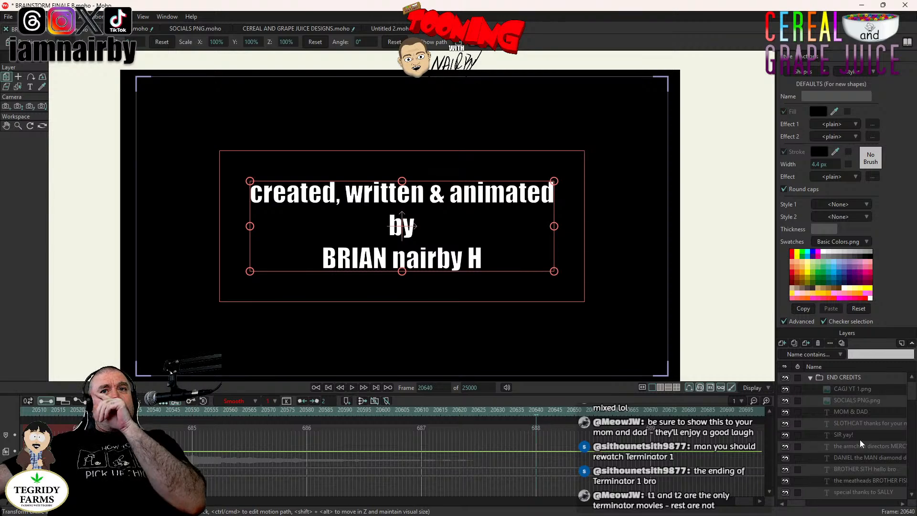
- Collapse the END CREDITS group and check where the audio layer inside the AUDIO group ends
click(811, 377)
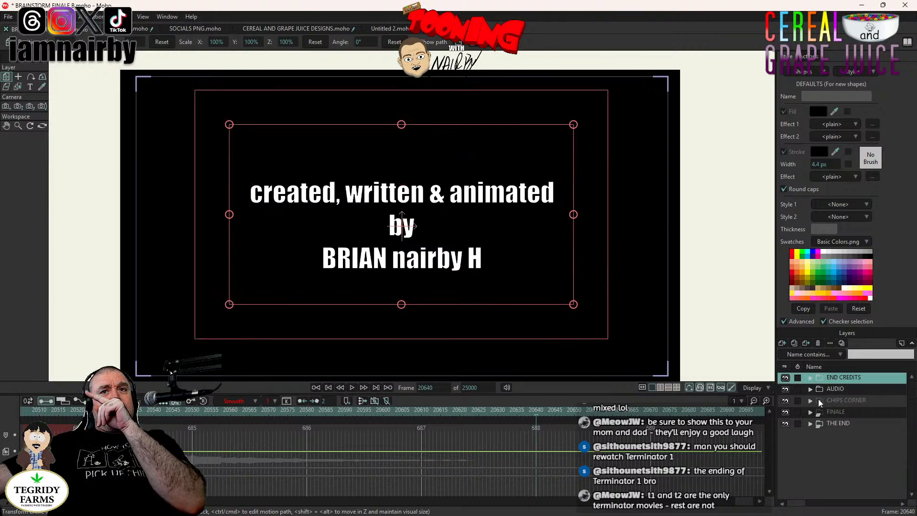
click(811, 389)
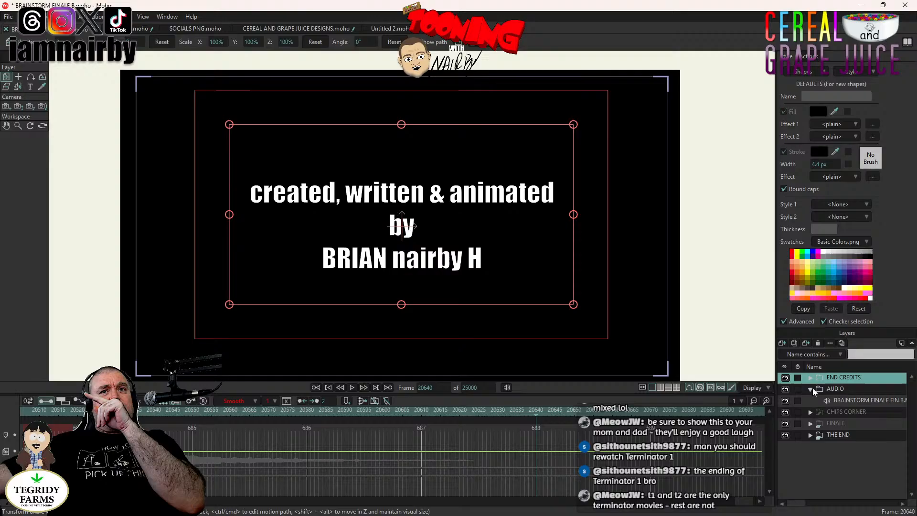
click(847, 400)
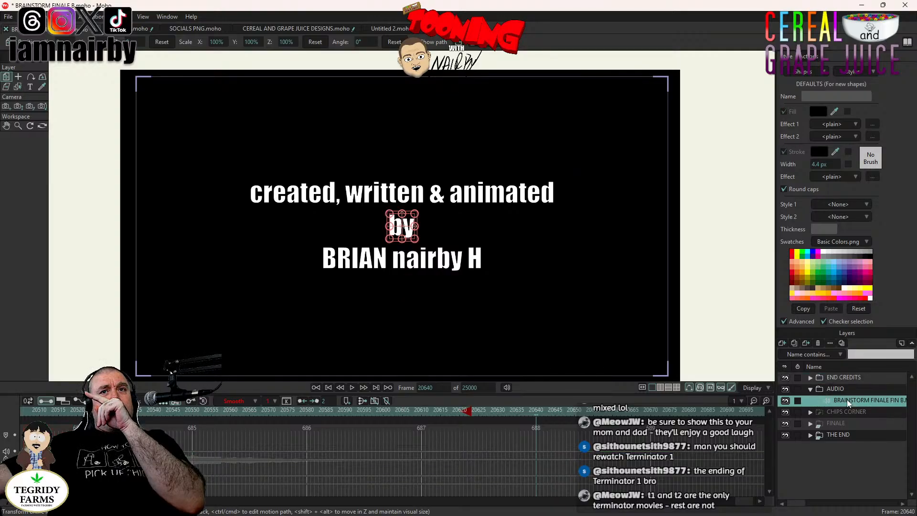
click(811, 389)
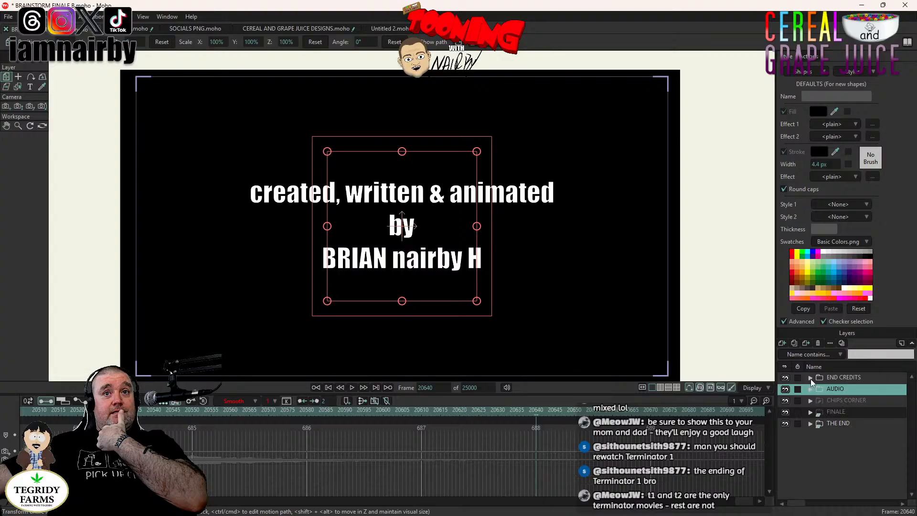
- Expand the END CREDITS group and turn off visibility of the "created, written & animated" text layer at frame 20640
click(810, 378)
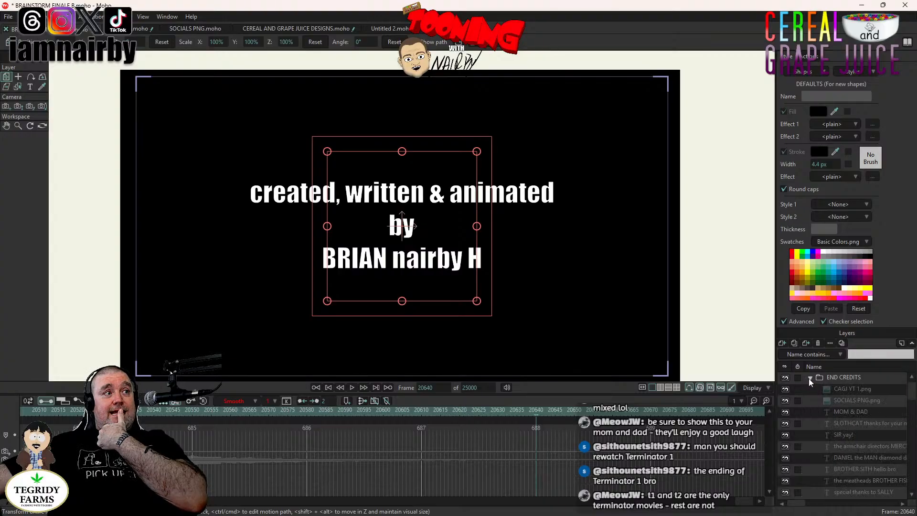
scroll(859, 434, down, 3)
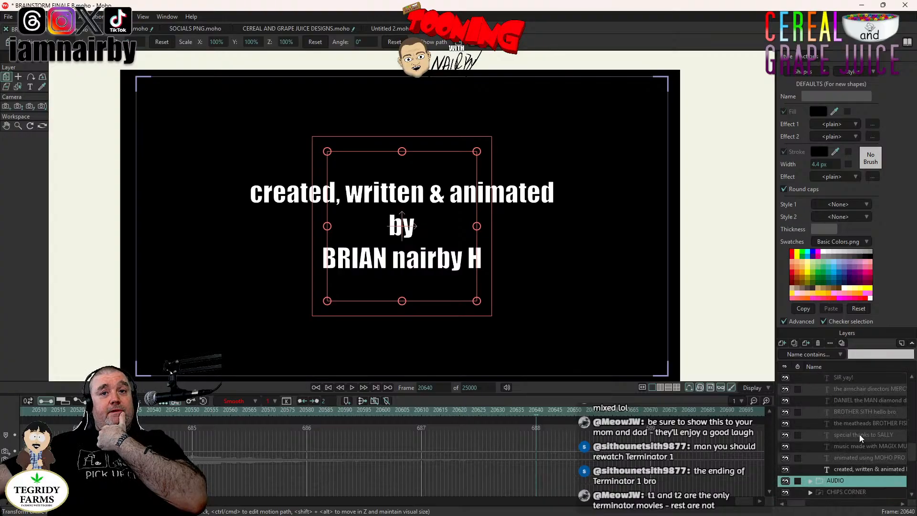
double_click(853, 440)
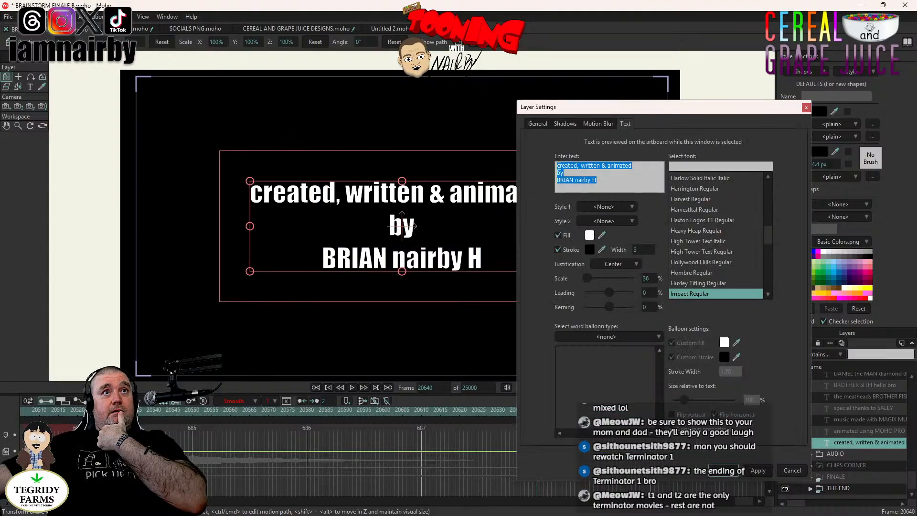
click(538, 124)
click(553, 184)
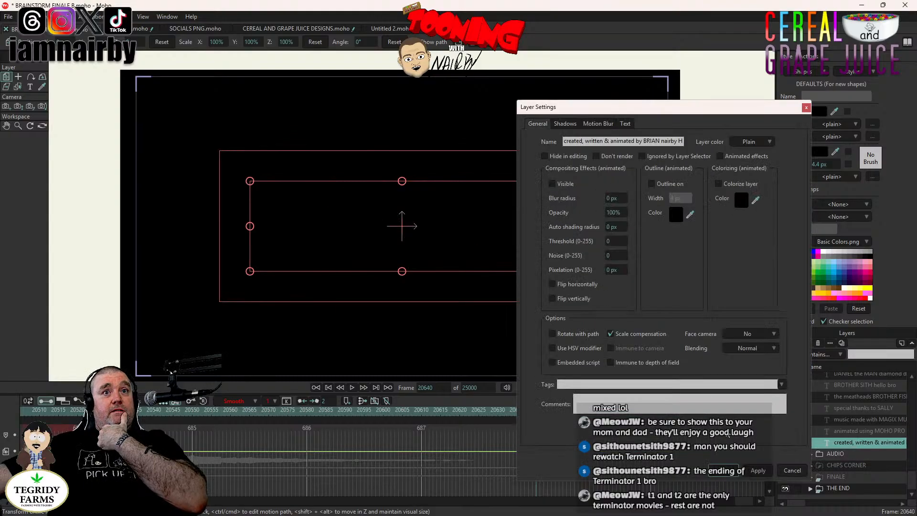
click(716, 475)
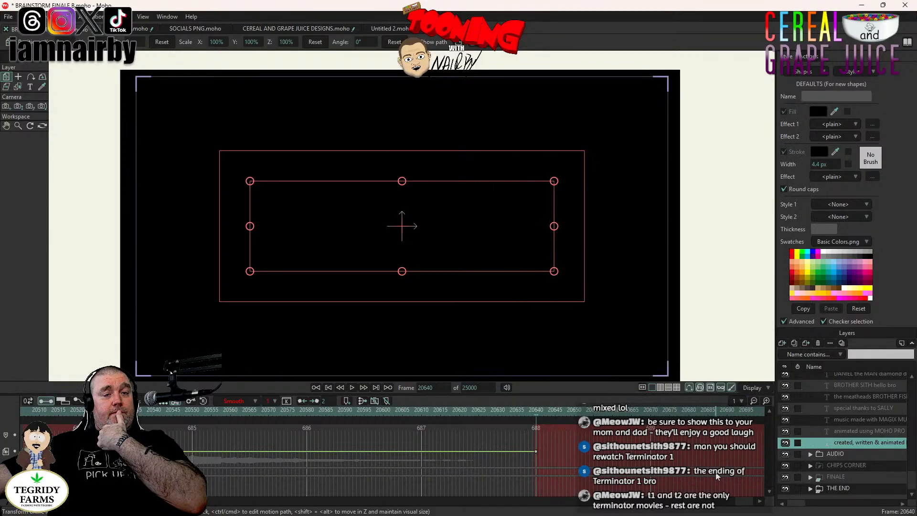
- Make the "animated using MOHO PRO" text layer visible at frame 20656 in its general layer settings
click(594, 411)
drag(595, 414, 600, 414)
double_click(859, 430)
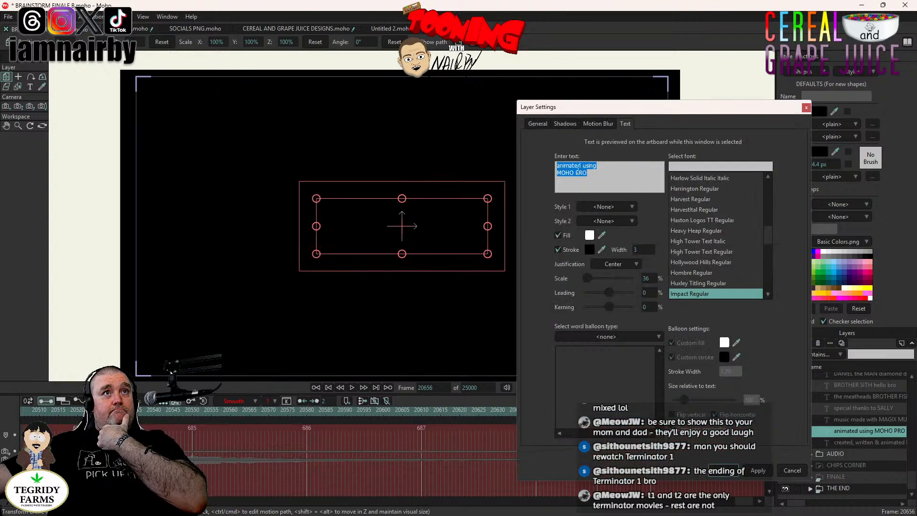
click(538, 124)
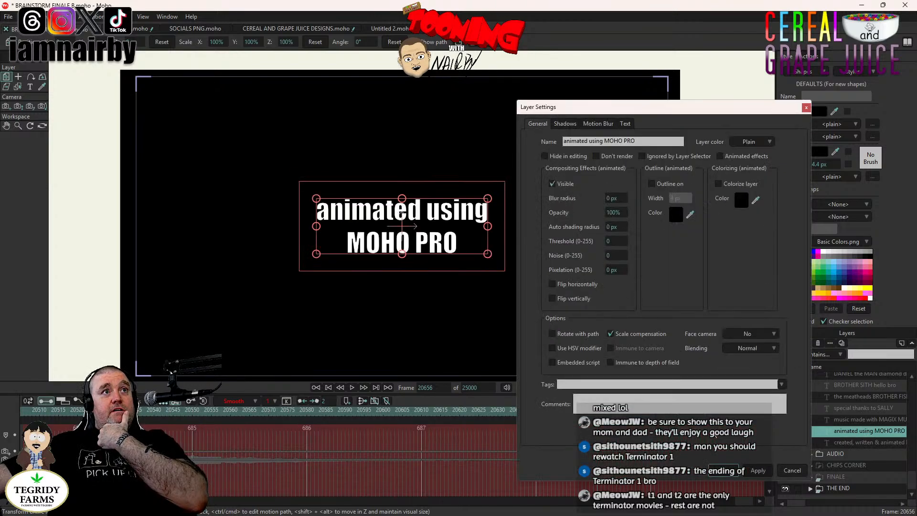
click(724, 473)
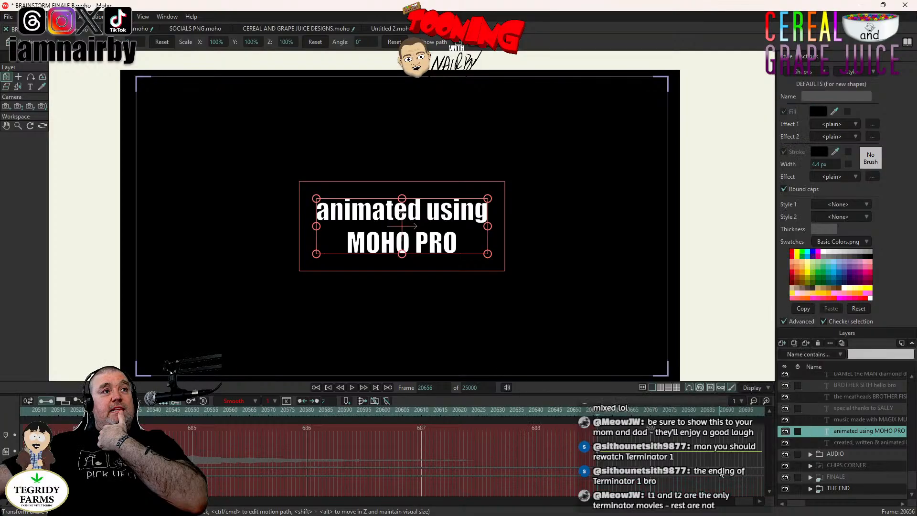
- Play the animation from frame 20656 to check the timing of the "animated using MOHO PRO" credit
click(352, 388)
click(352, 388)
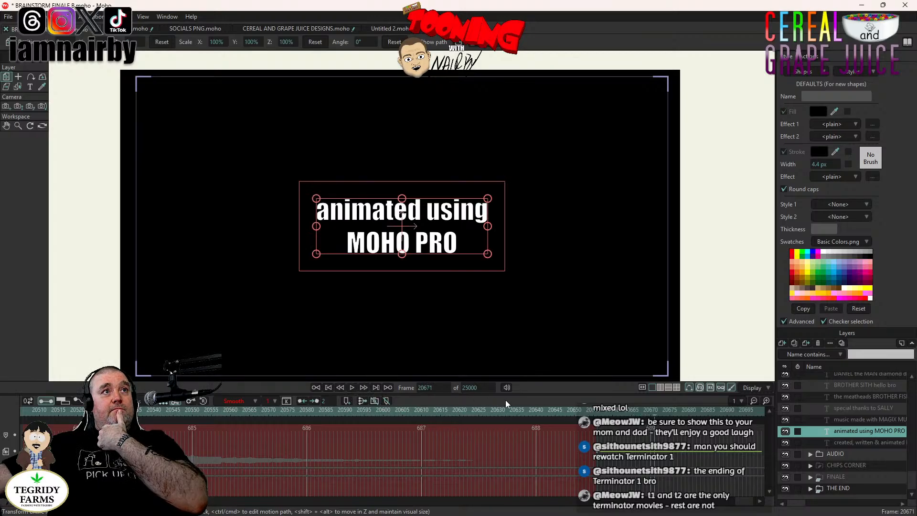
click(352, 387)
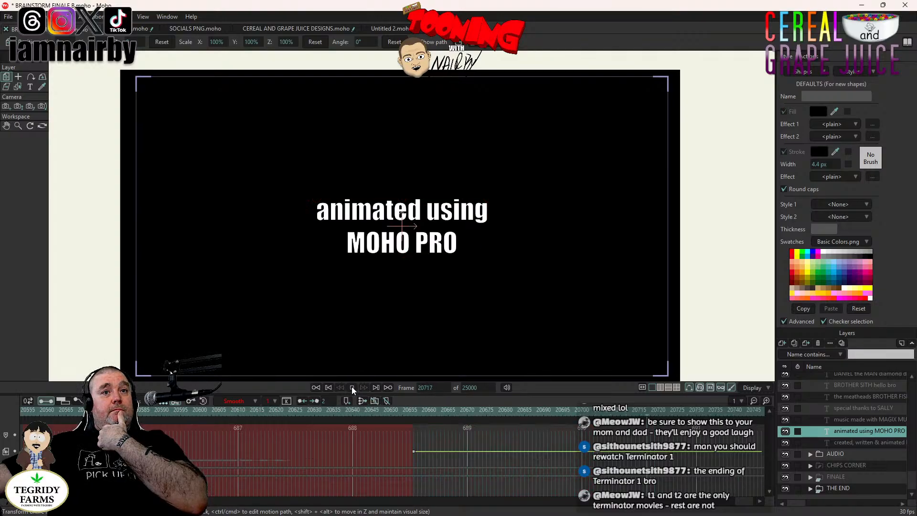
click(352, 387)
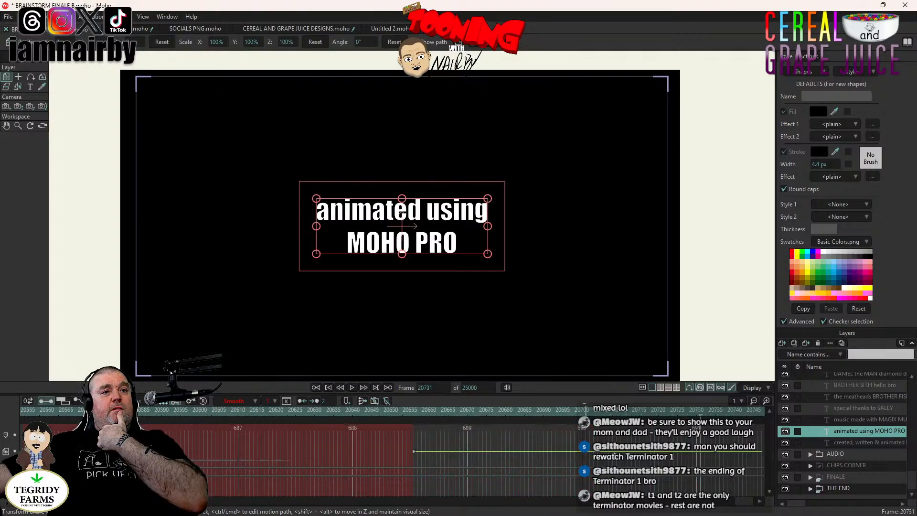
- Change the wording of the "animated using MOHO PRO" text layer to "animated with MOHO PRO"
double_click(852, 431)
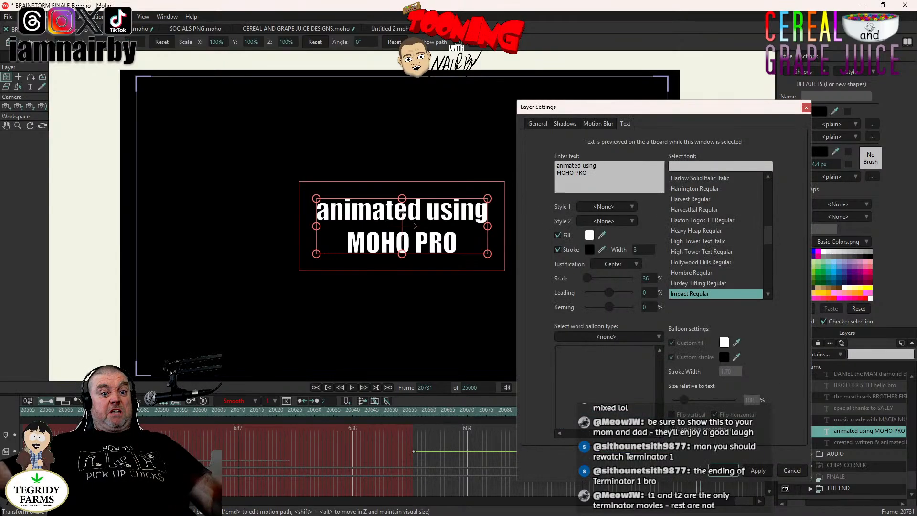
key(BackSpace)
key(BackSpace)
key(BackSpace)
key(BackSpace)
key(BackSpace)
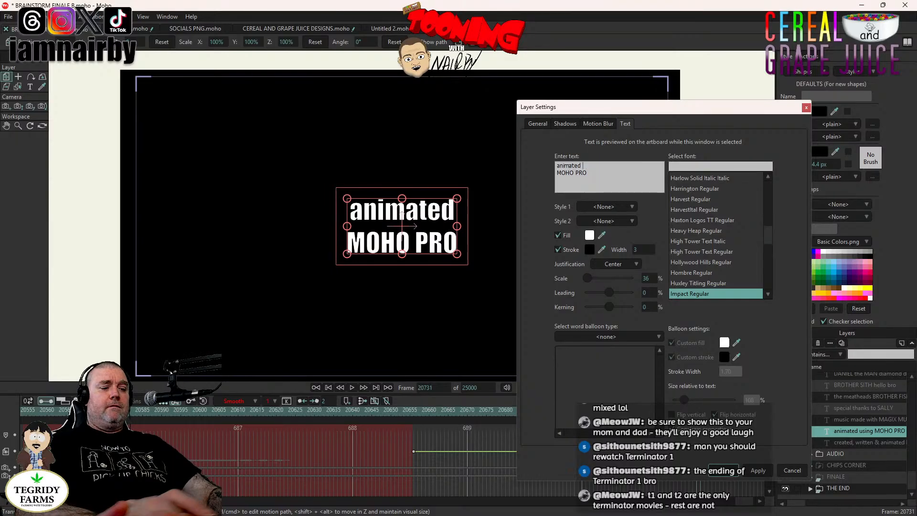
text(with)
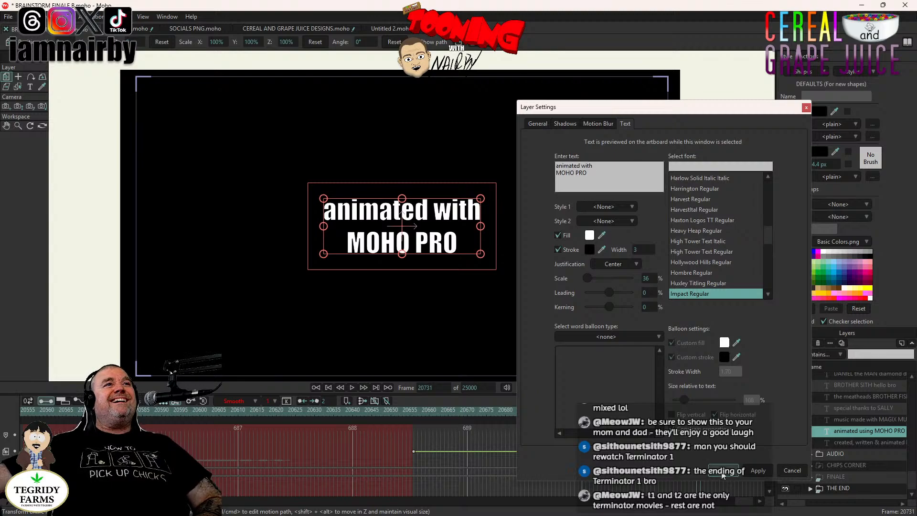
click(722, 472)
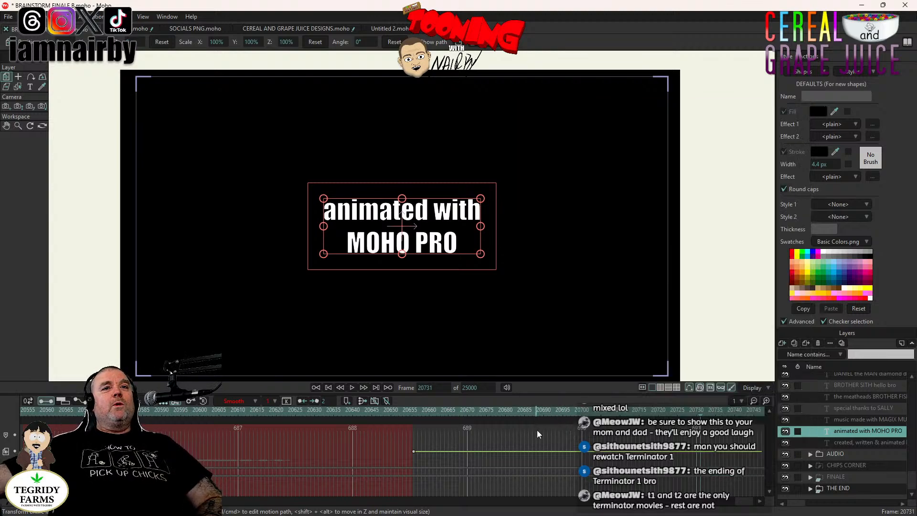
- Replay the animation from just before the "animated with MOHO PRO" credit appears, and set the current frame to 20760
click(418, 411)
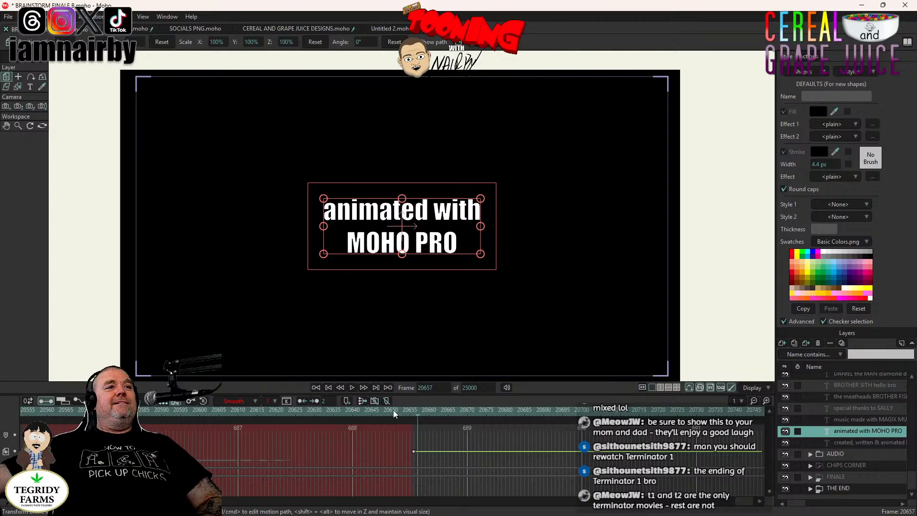
click(395, 410)
click(353, 388)
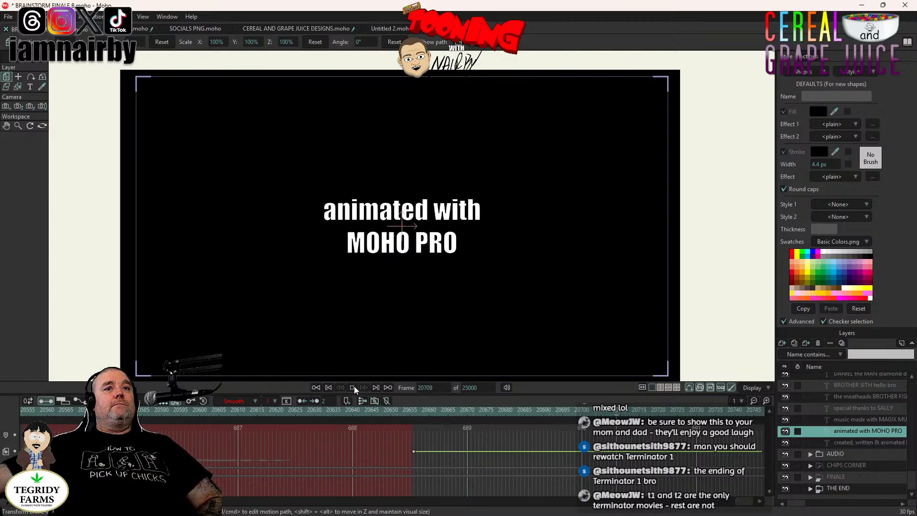
click(353, 387)
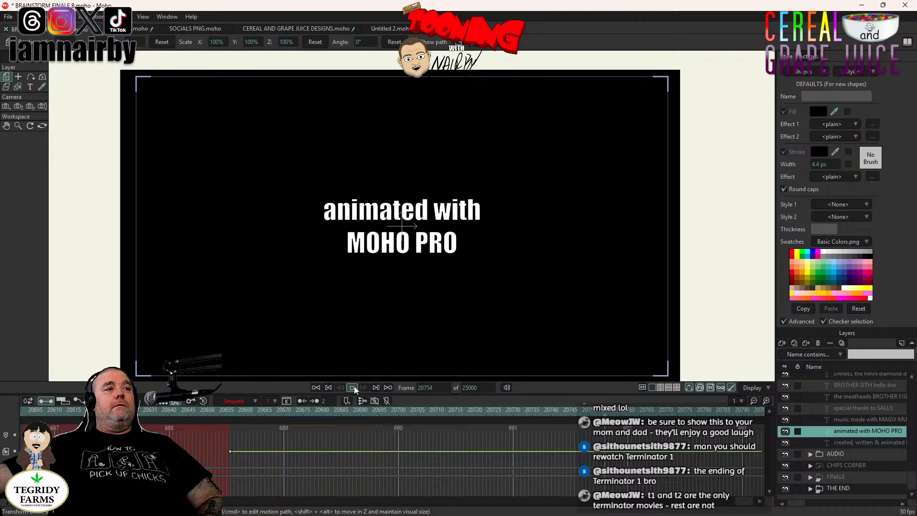
click(629, 414)
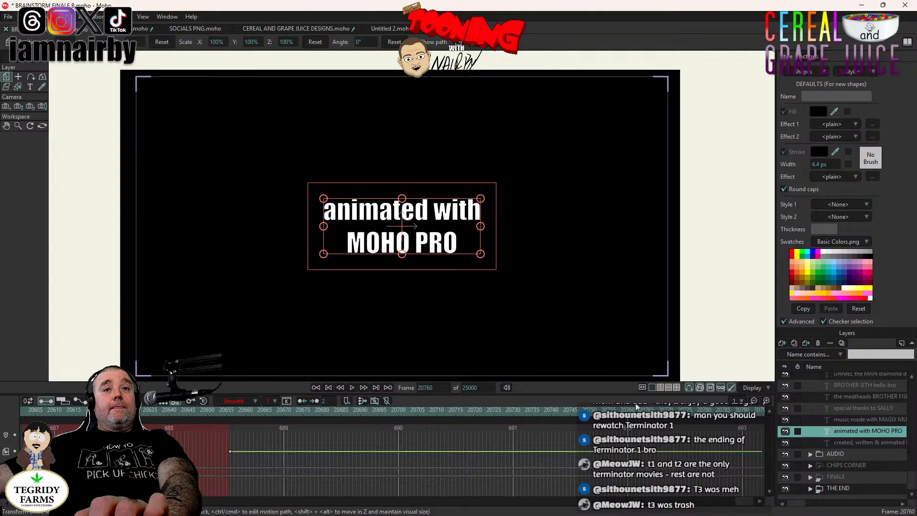
- Turn off visibility of the "animated with MOHO PRO" text layer at frame 20760 in its general layer settings
double_click(877, 435)
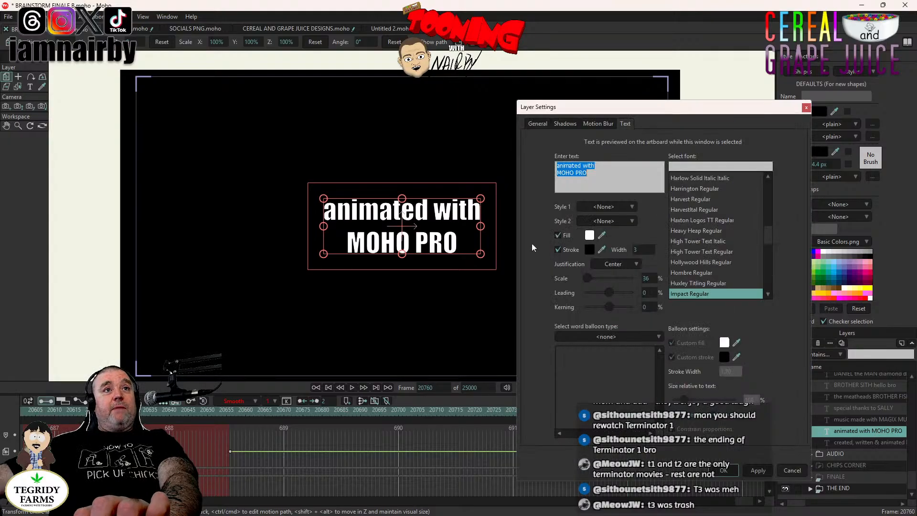
click(538, 124)
click(553, 184)
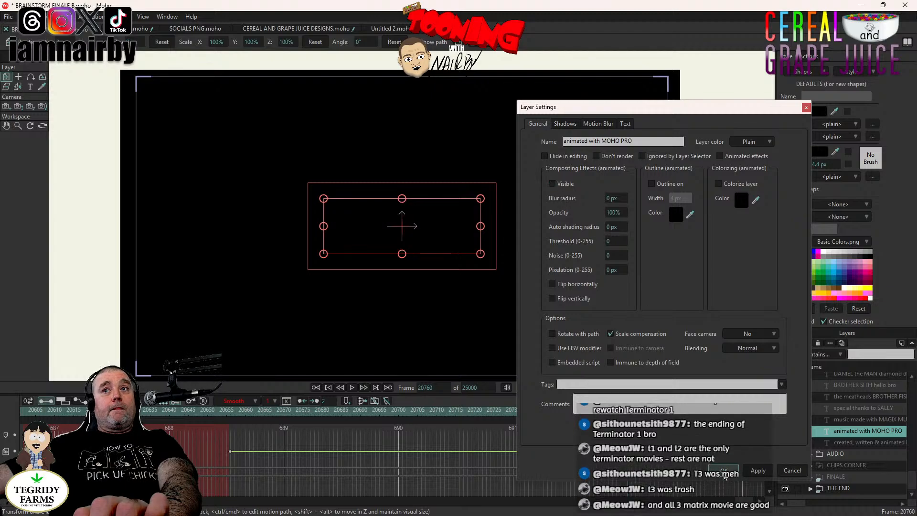
click(724, 471)
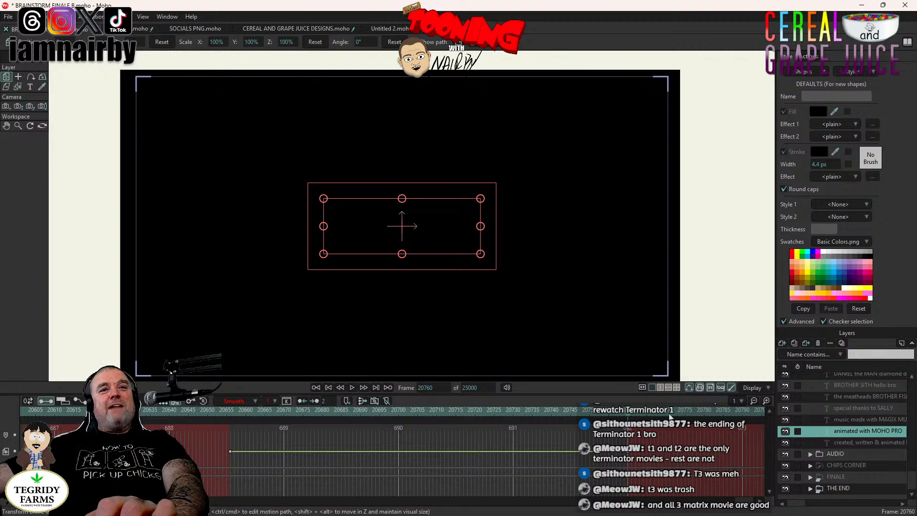
- Turn on visibility of the "music made with MAGIX MUSIC MAKER" text layer at frame 20775
double_click(859, 421)
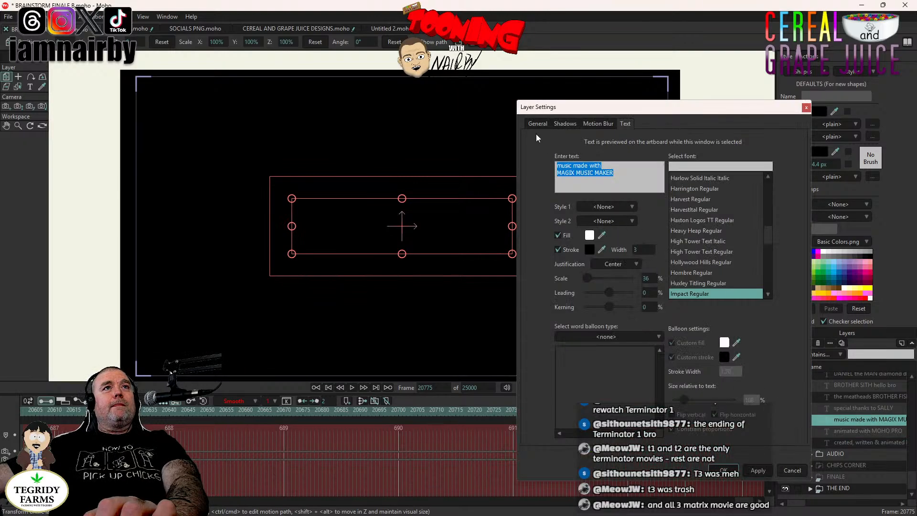
click(542, 125)
click(553, 184)
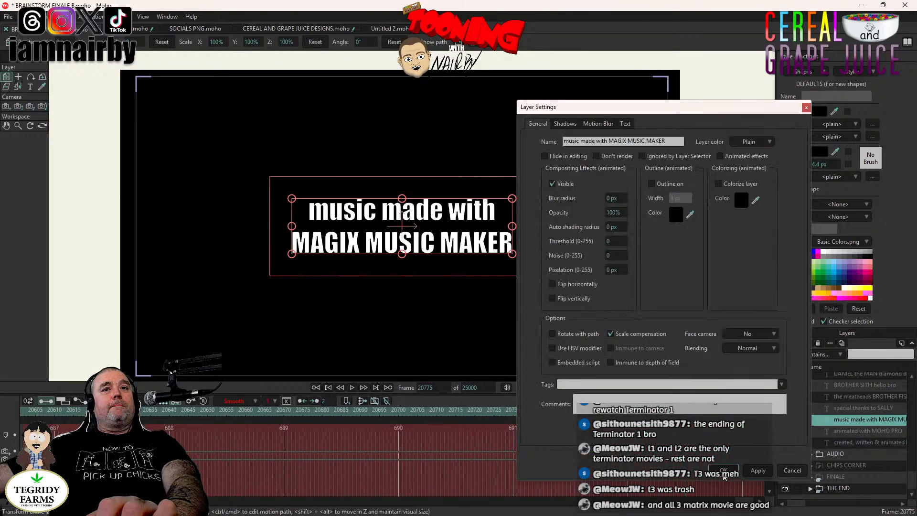
click(724, 471)
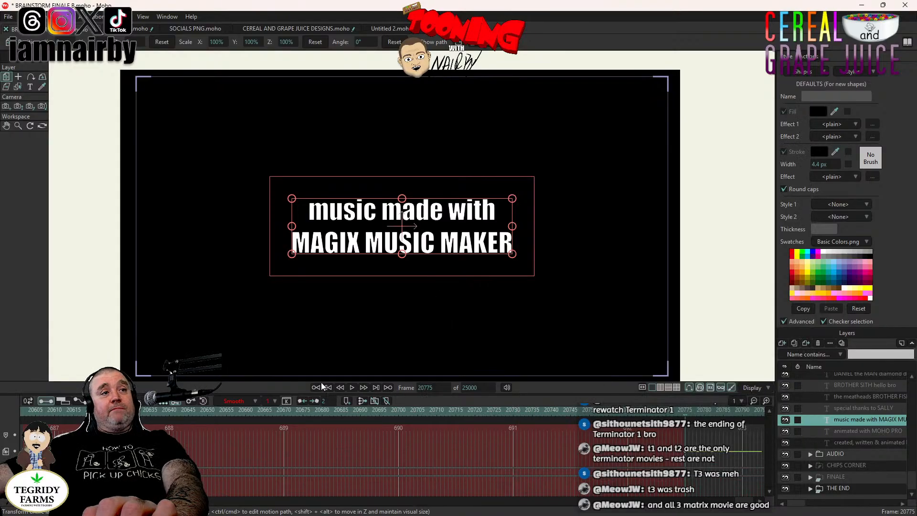
- Play the "music made with MAGIX MUSIC MAKER" credit to judge its duration, and turn off that layer's visibility at frame 20880
click(352, 388)
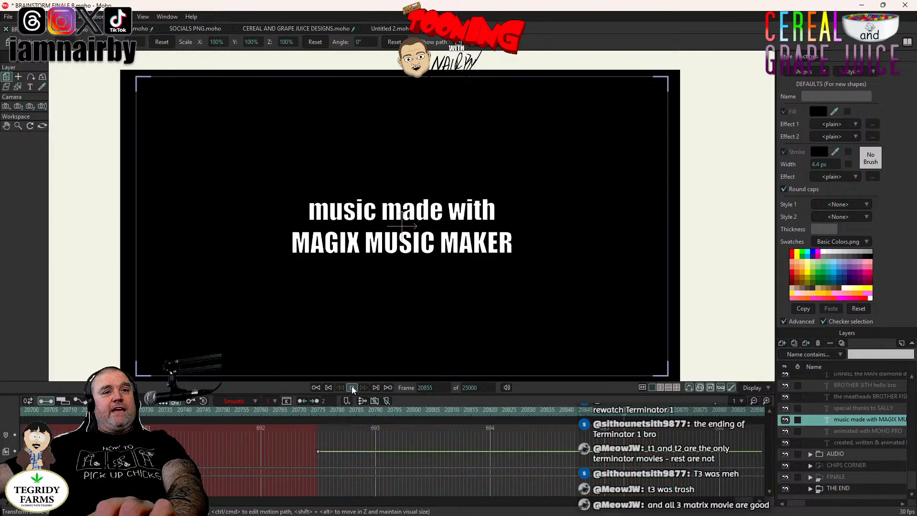
click(352, 387)
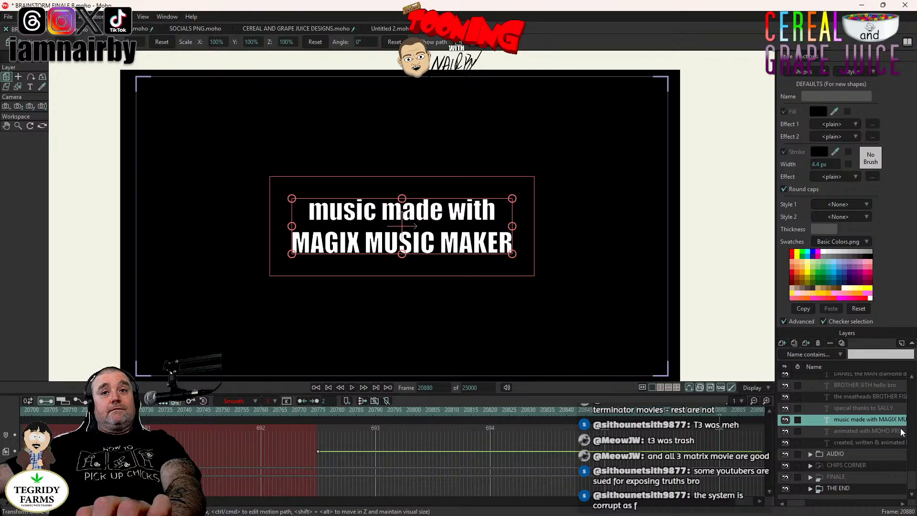
double_click(870, 420)
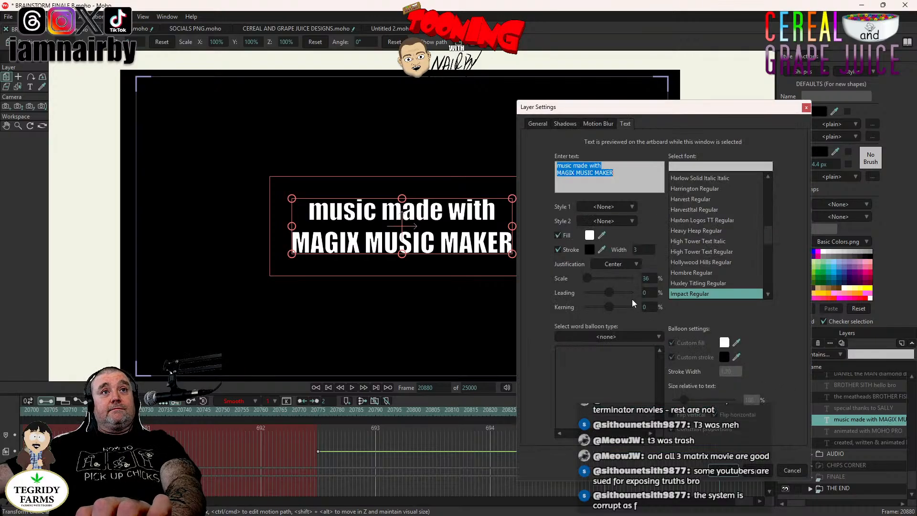
click(540, 125)
click(566, 184)
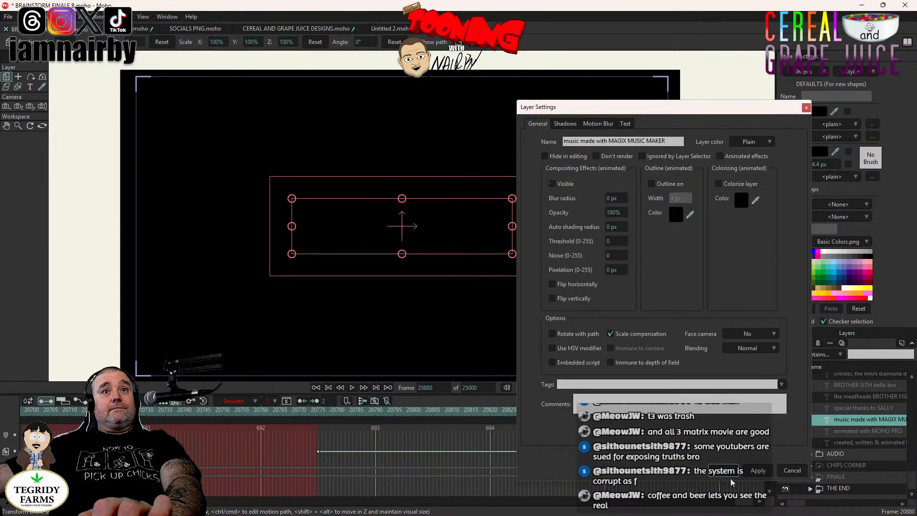
click(721, 471)
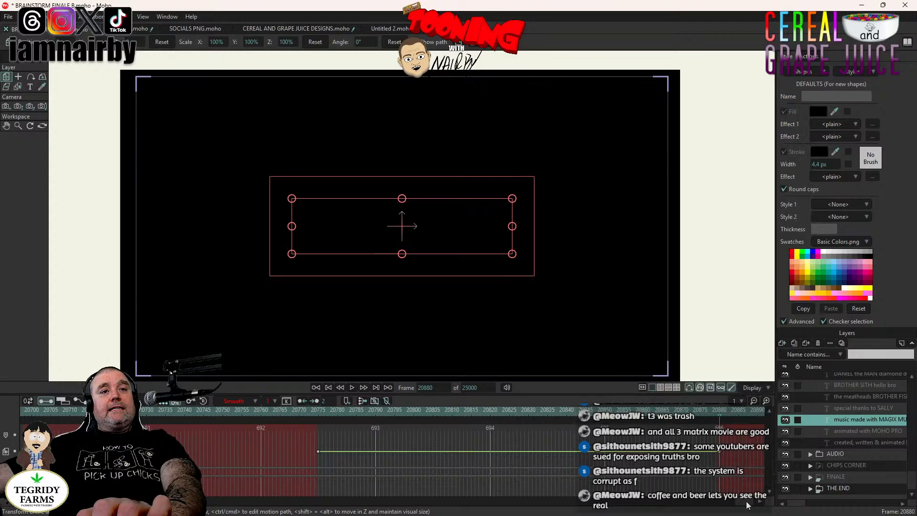
- Turn on visibility of the "special thanks to" text layer at frame 20896
scroll(373, 409, down, 3)
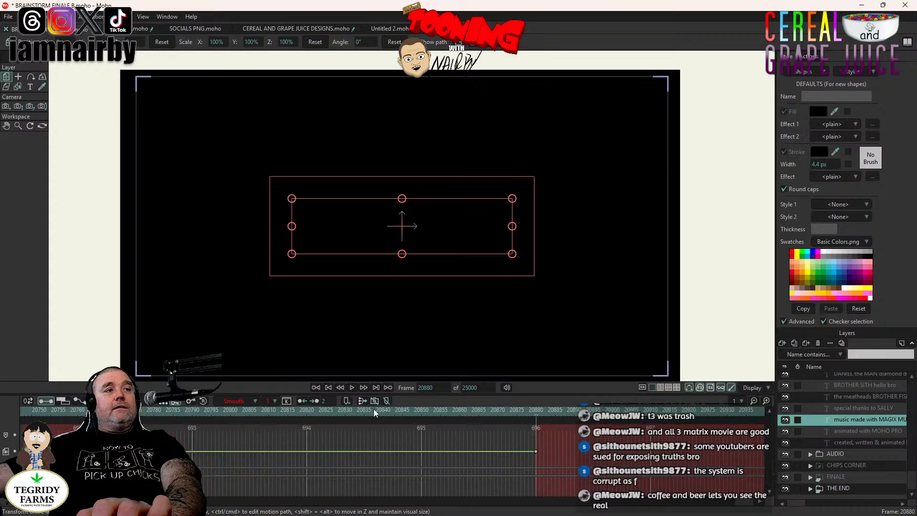
click(594, 410)
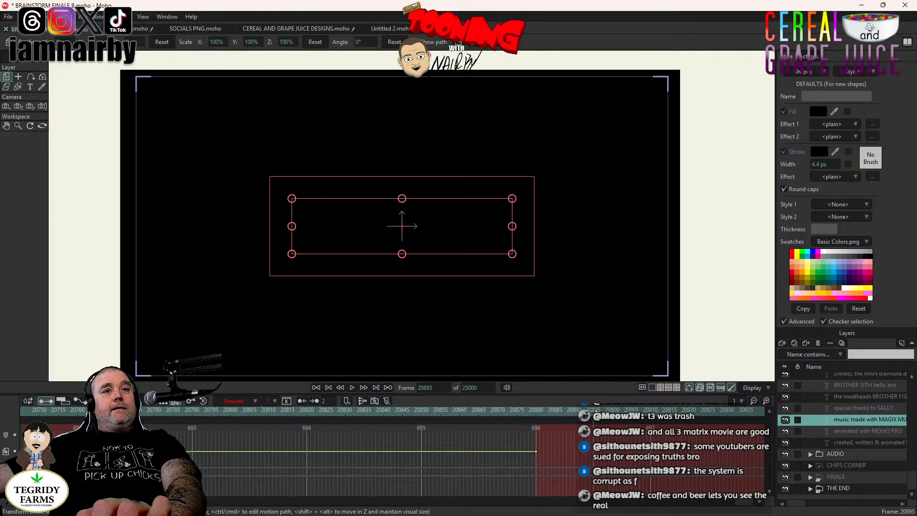
click(596, 410)
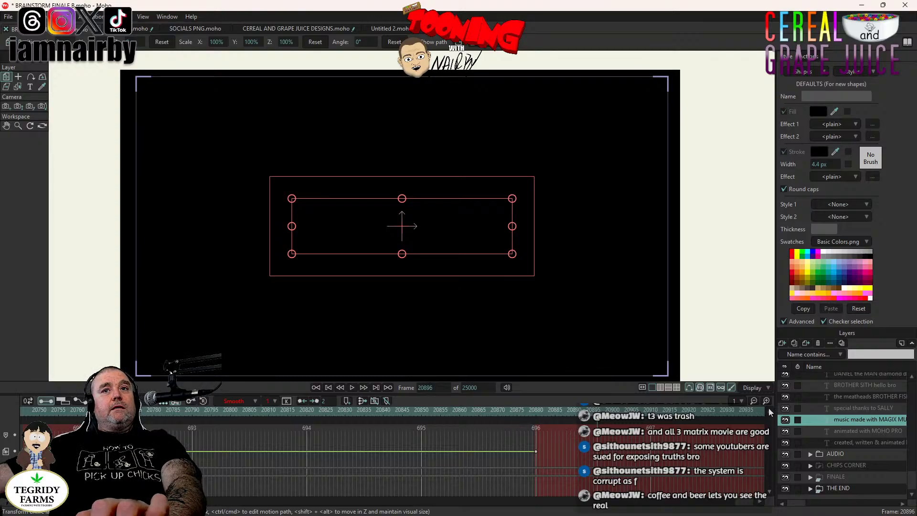
double_click(869, 408)
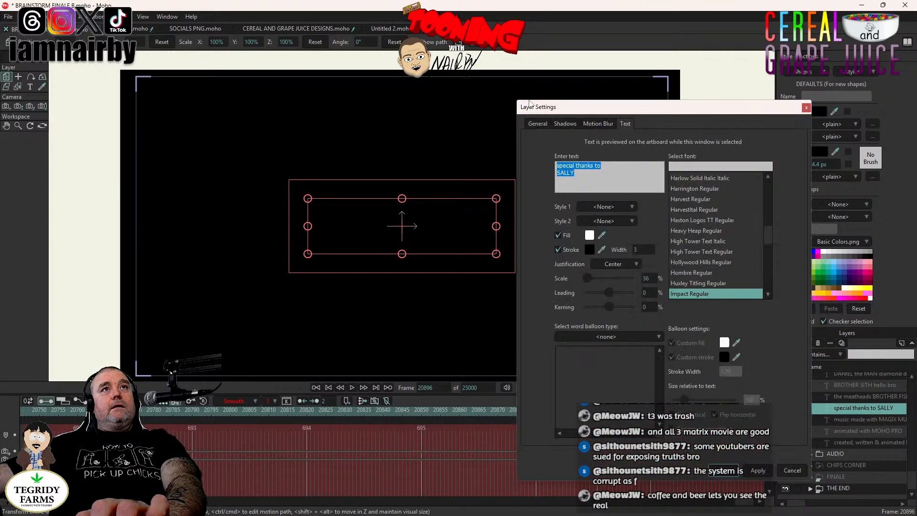
click(539, 123)
click(553, 183)
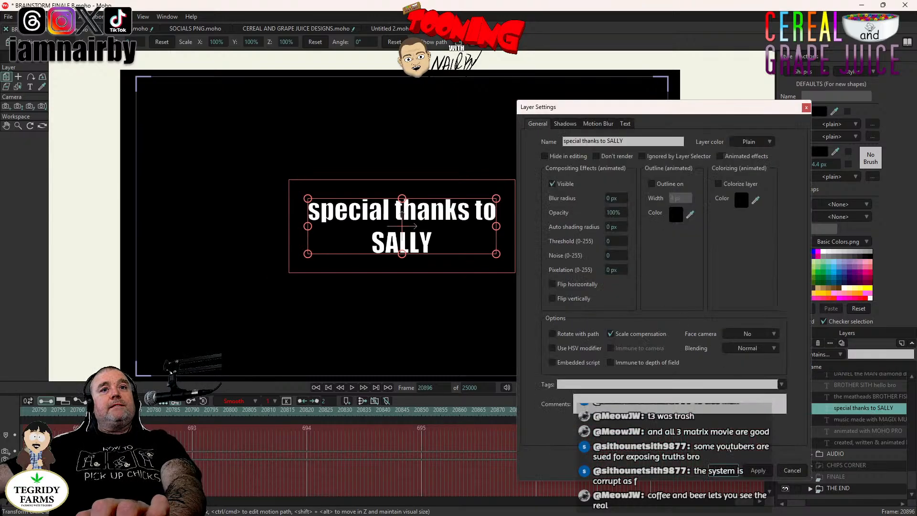
click(725, 471)
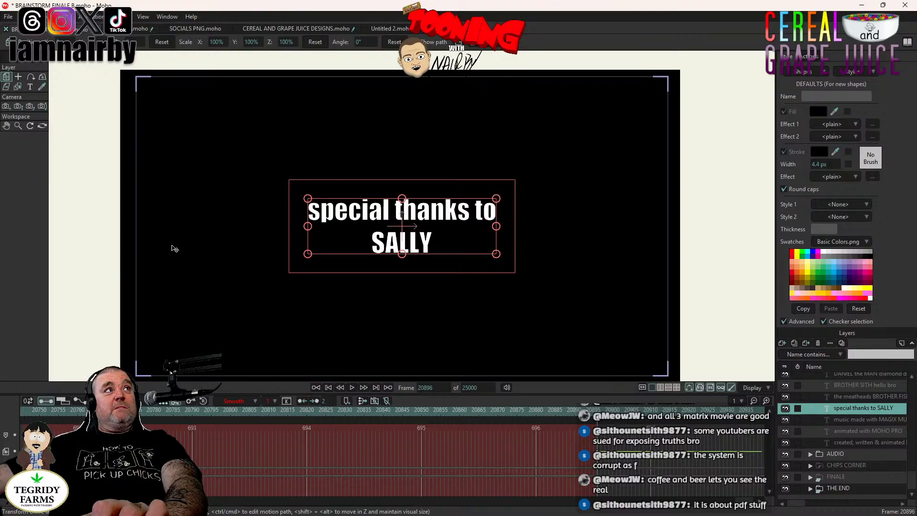
- Play the "special thanks to" credit to judge its duration, and turn off that layer's visibility at frame 21000
drag(172, 246, 173, 237)
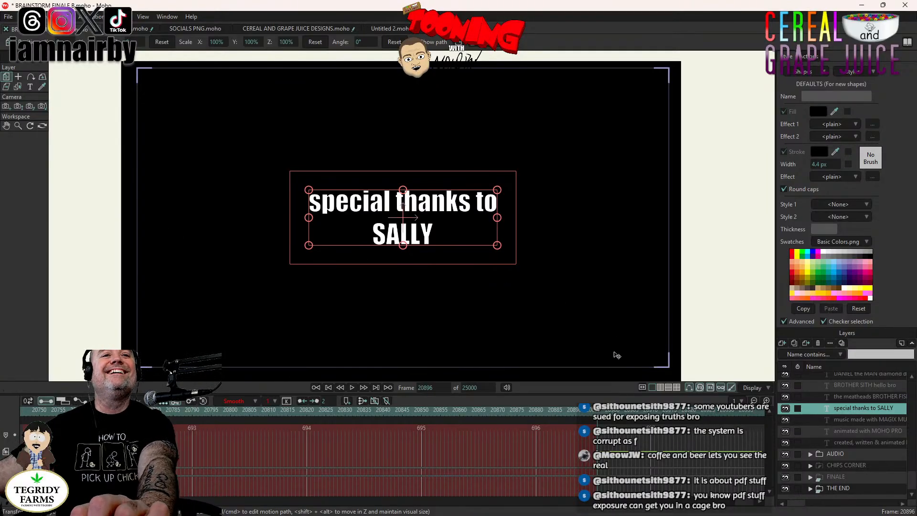
click(352, 389)
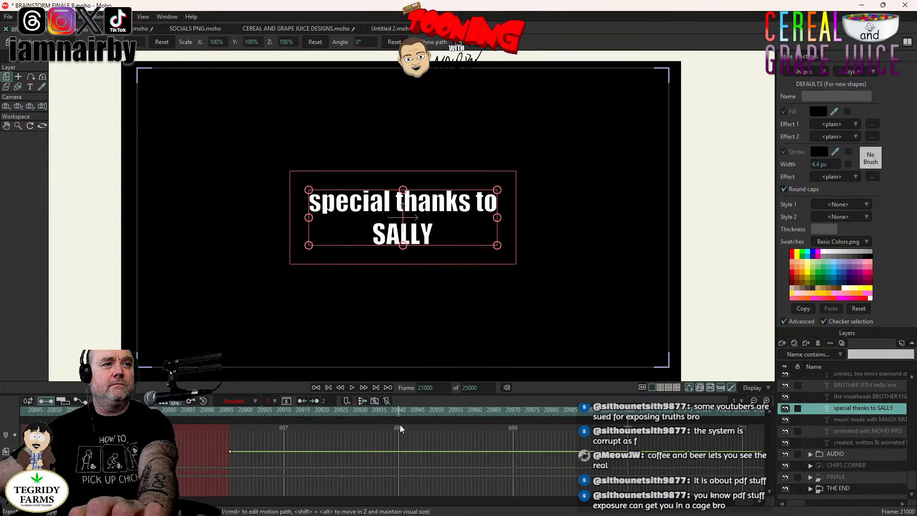
double_click(861, 409)
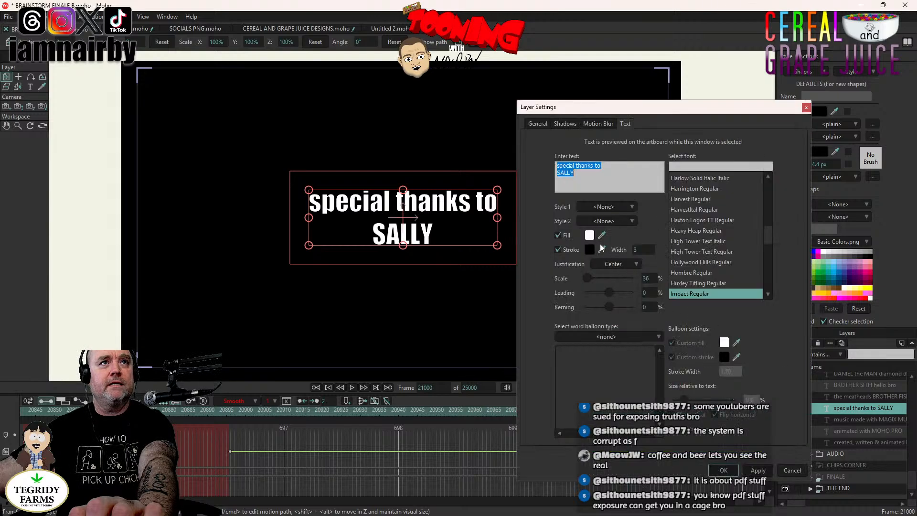
click(539, 125)
click(553, 184)
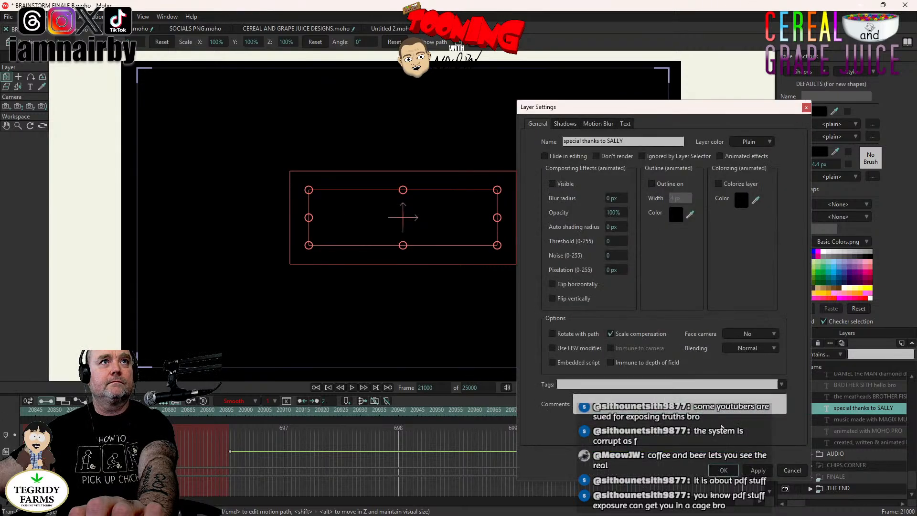
click(712, 475)
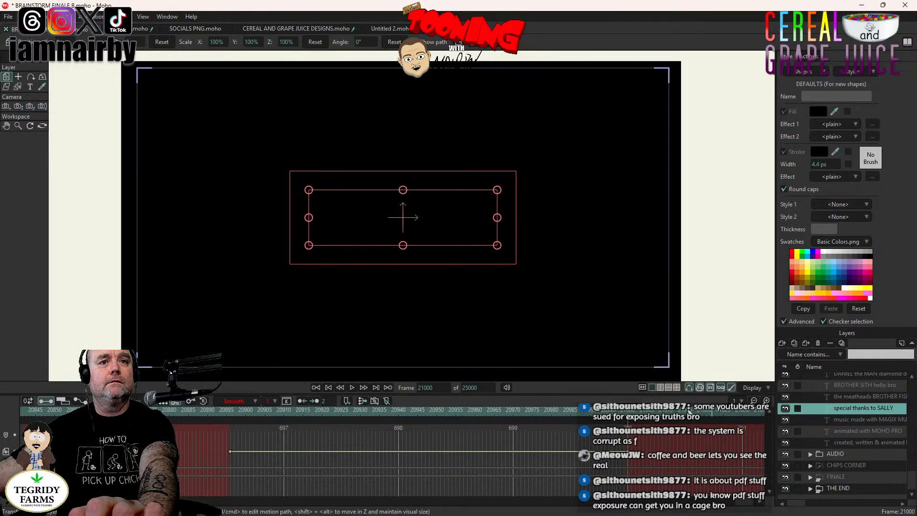
- Turn on visibility of "the meatheads" text layer at frame 21016
click(688, 410)
double_click(860, 399)
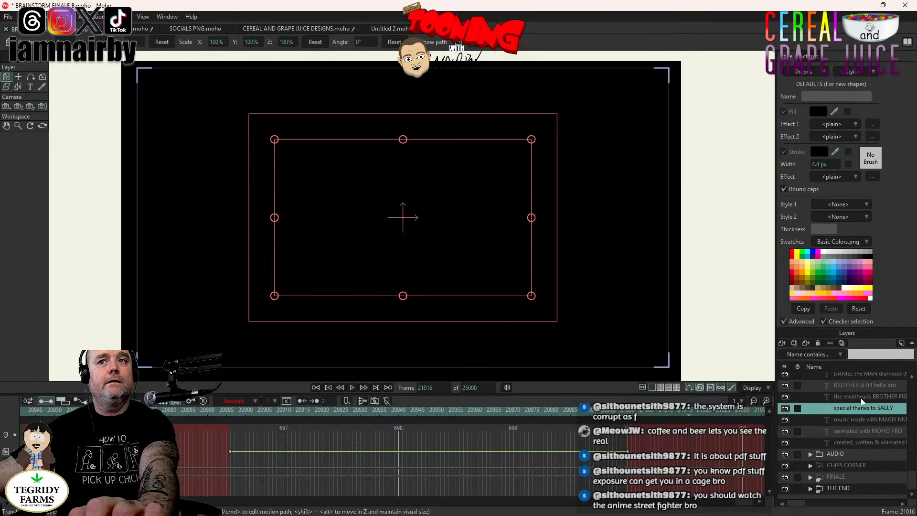
click(538, 124)
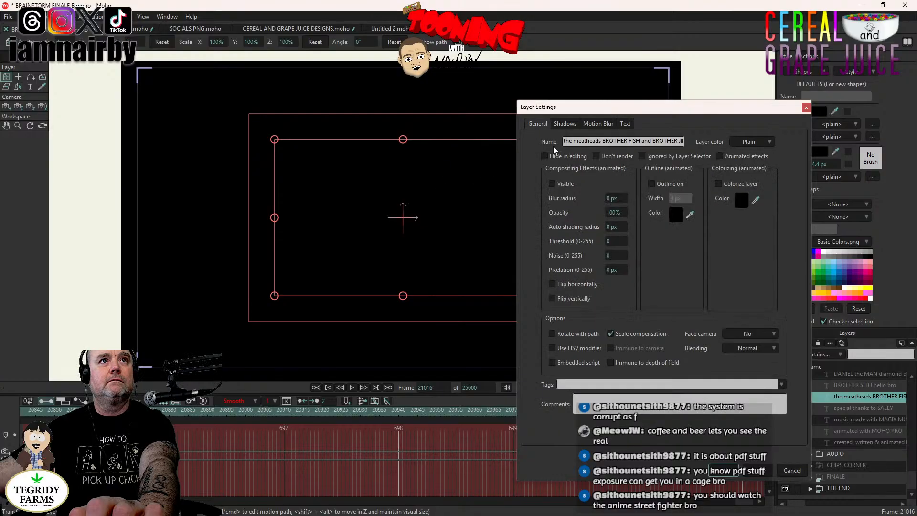
click(553, 185)
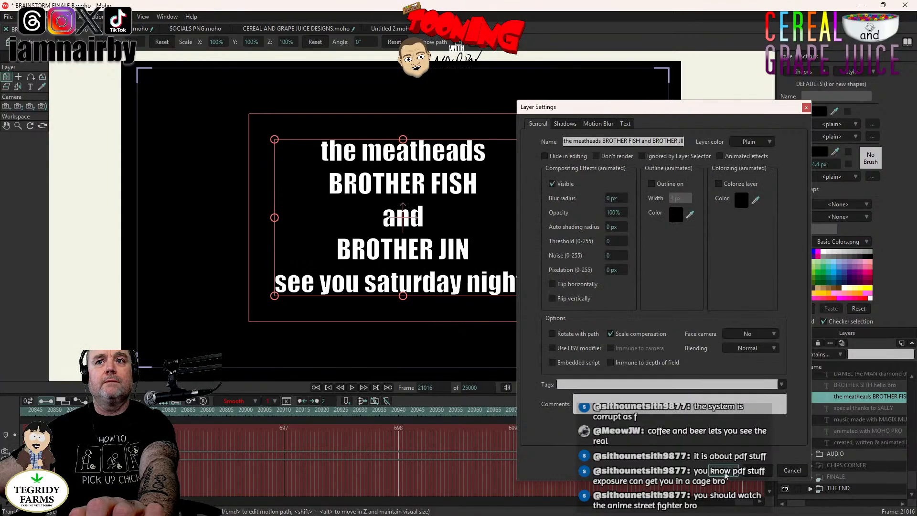
click(725, 473)
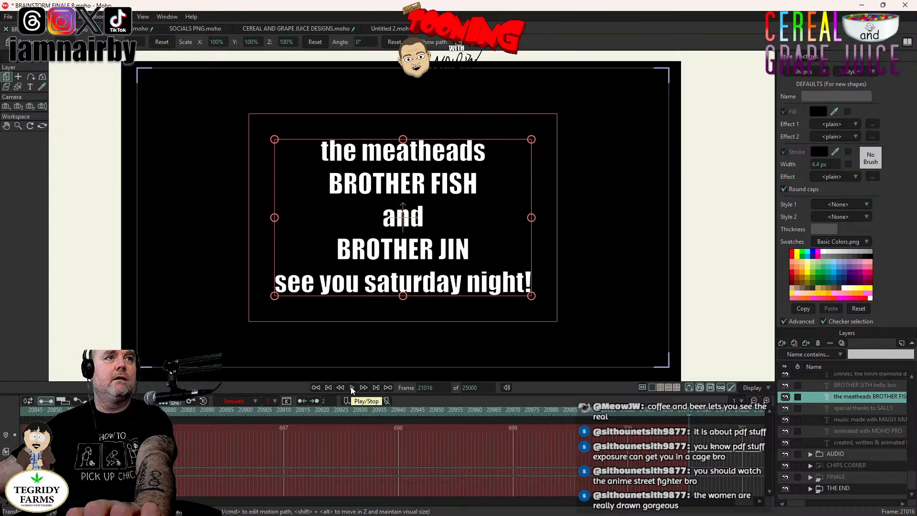
- Play "the meatheads" credit to judge its duration, and turn off that layer's visibility at frame 21120
click(351, 388)
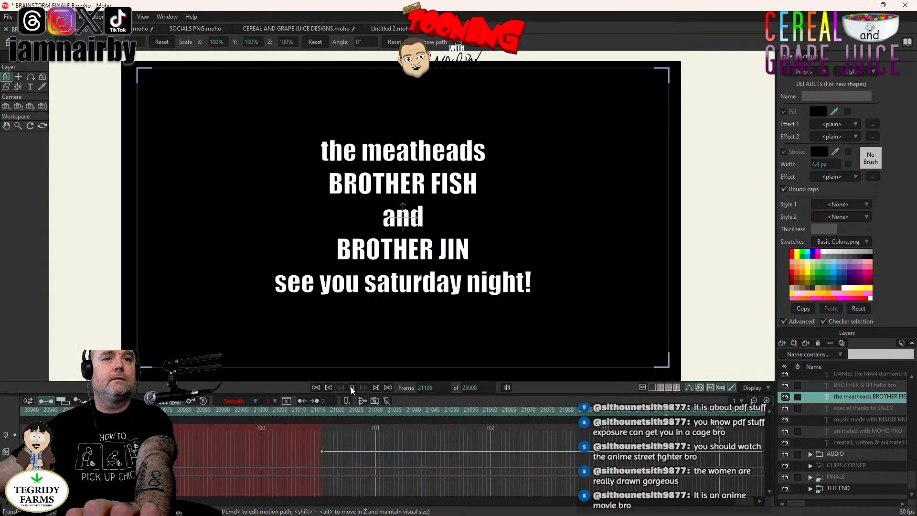
click(352, 388)
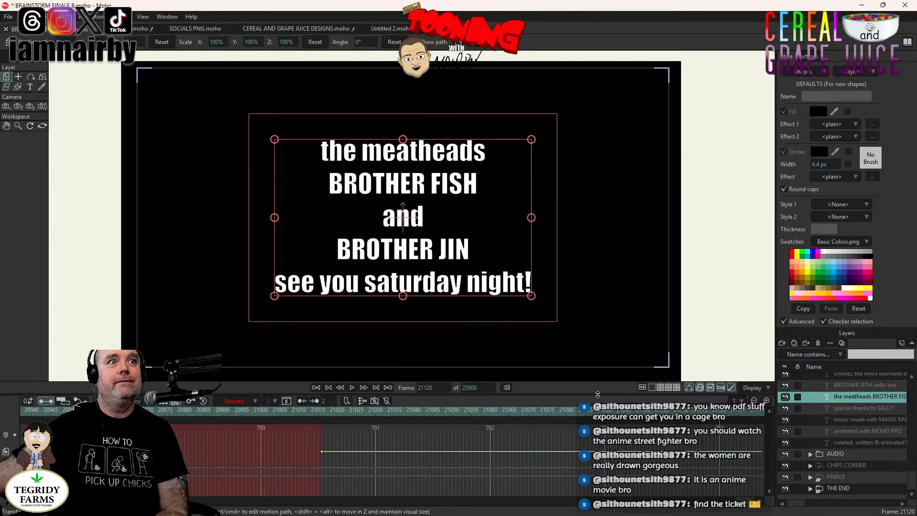
double_click(861, 397)
click(538, 123)
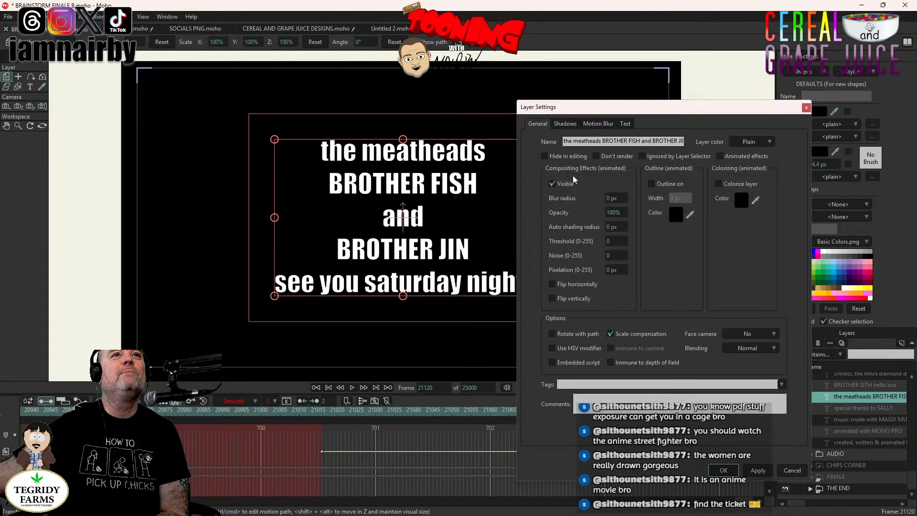
click(553, 184)
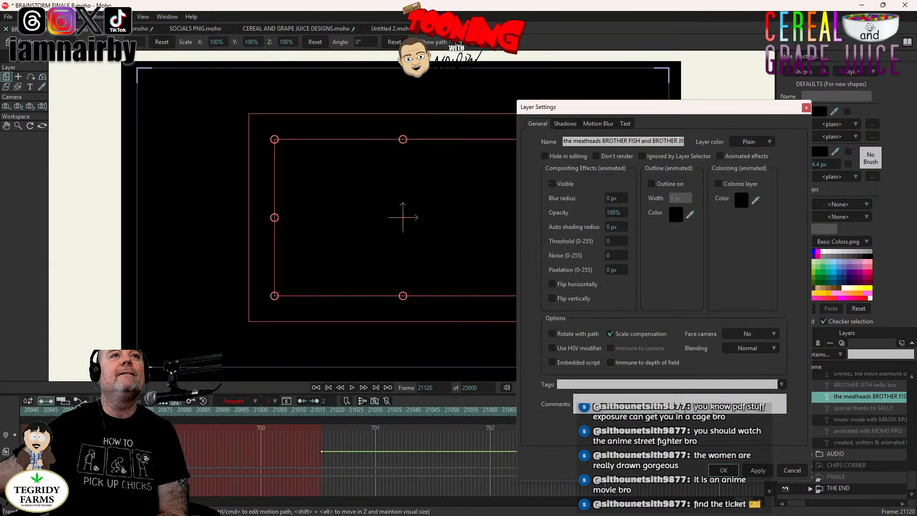
click(724, 471)
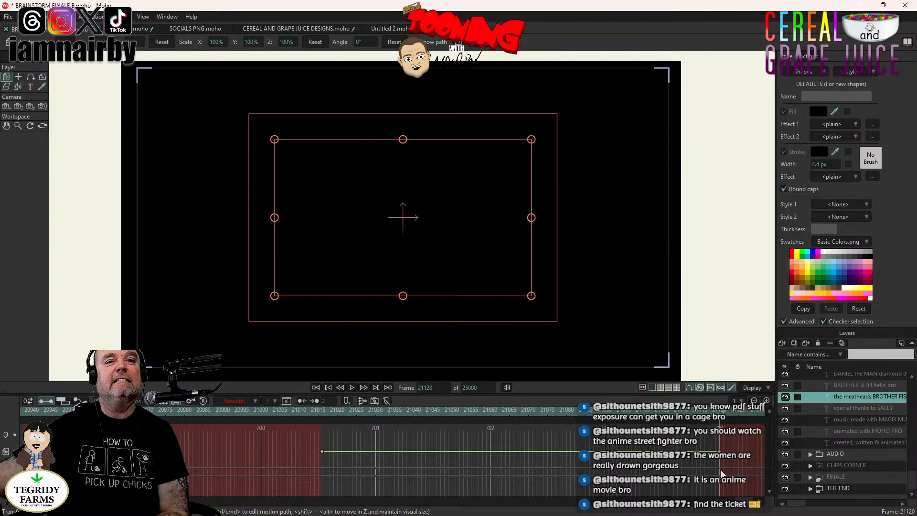
- Play on from frame 21120 to check the gap, and turn on visibility of the "hello bro" text layer at frame 21135
click(351, 388)
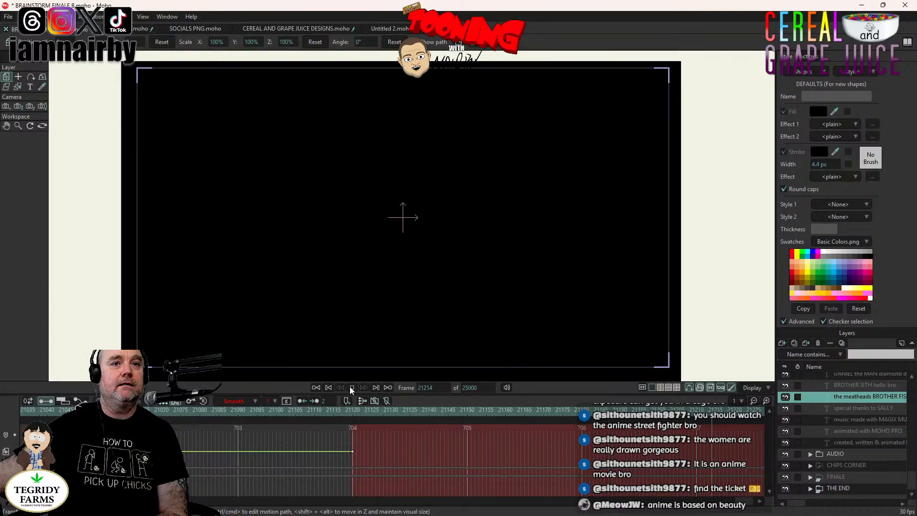
click(351, 388)
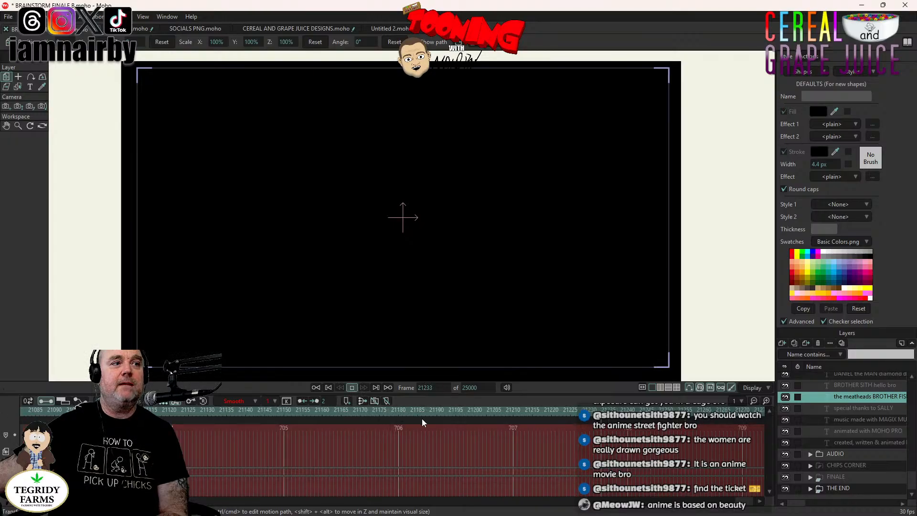
click(225, 412)
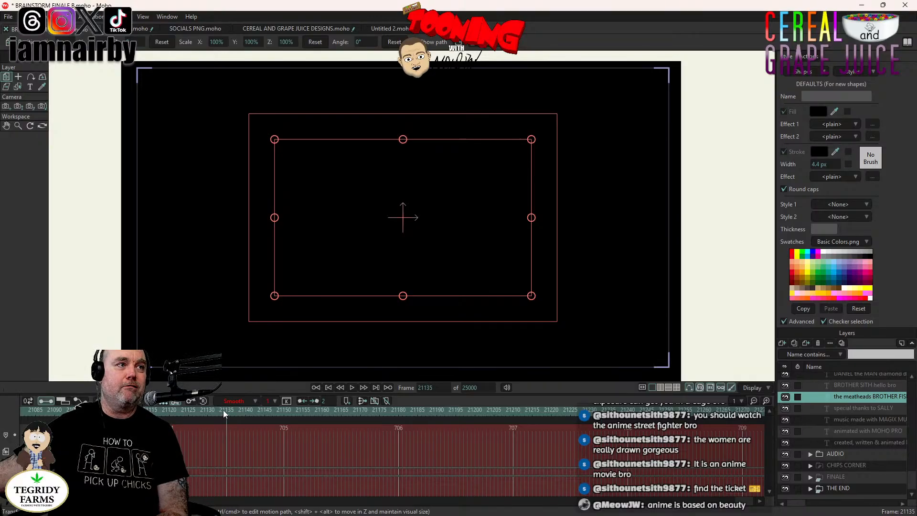
click(223, 410)
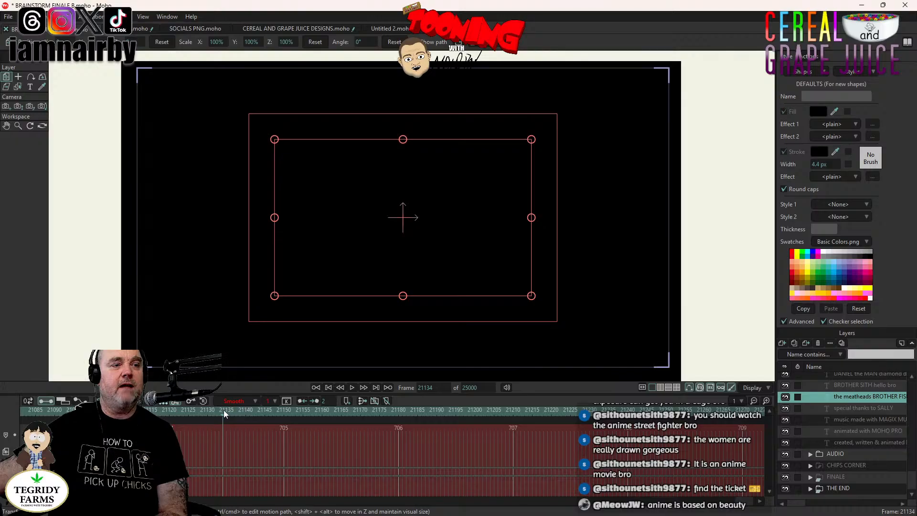
click(226, 409)
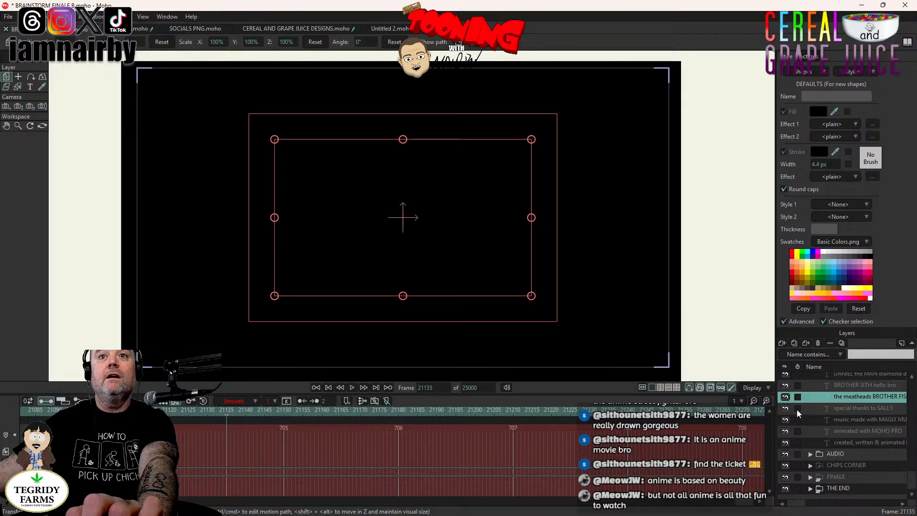
double_click(870, 386)
click(531, 127)
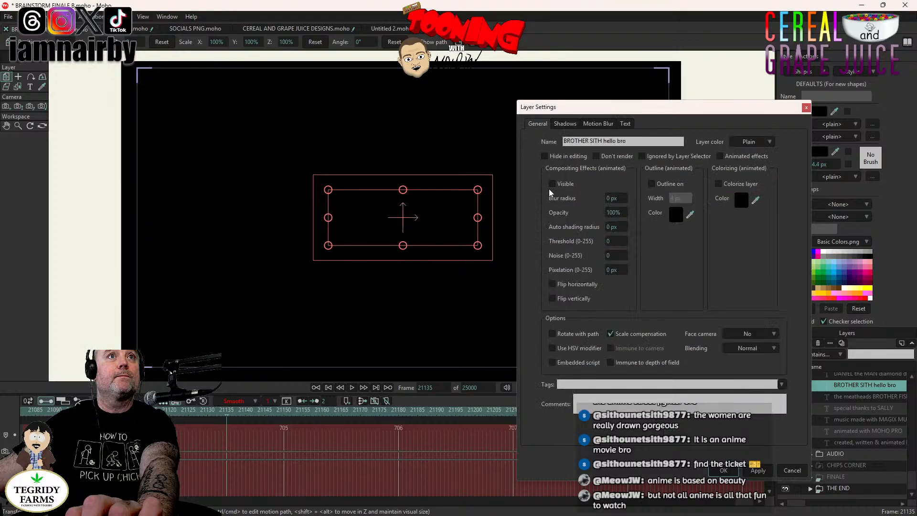
click(715, 471)
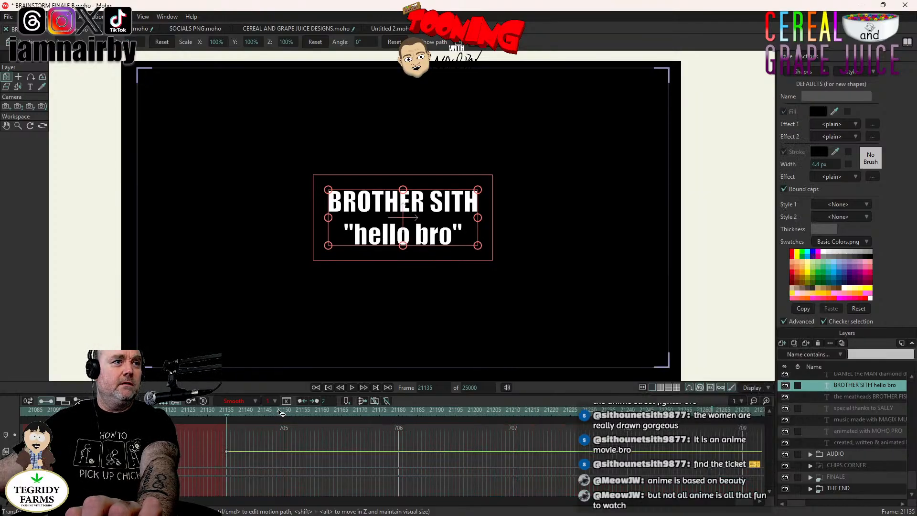
- Turn off visibility of the "hello bro" text layer at frame 21240
click(629, 415)
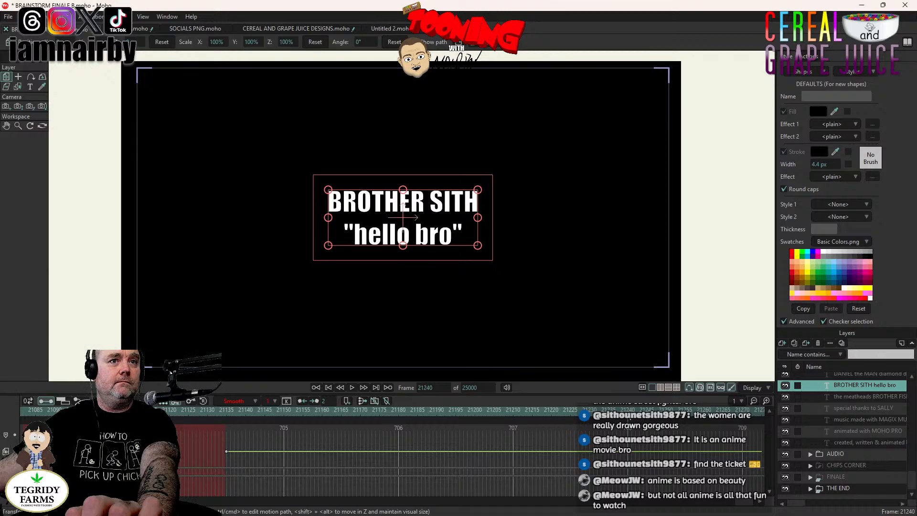
double_click(857, 385)
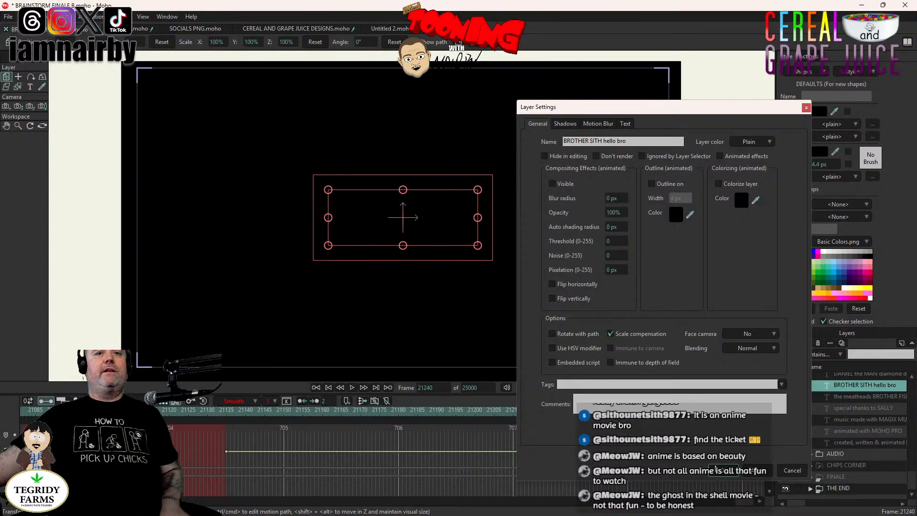
click(724, 471)
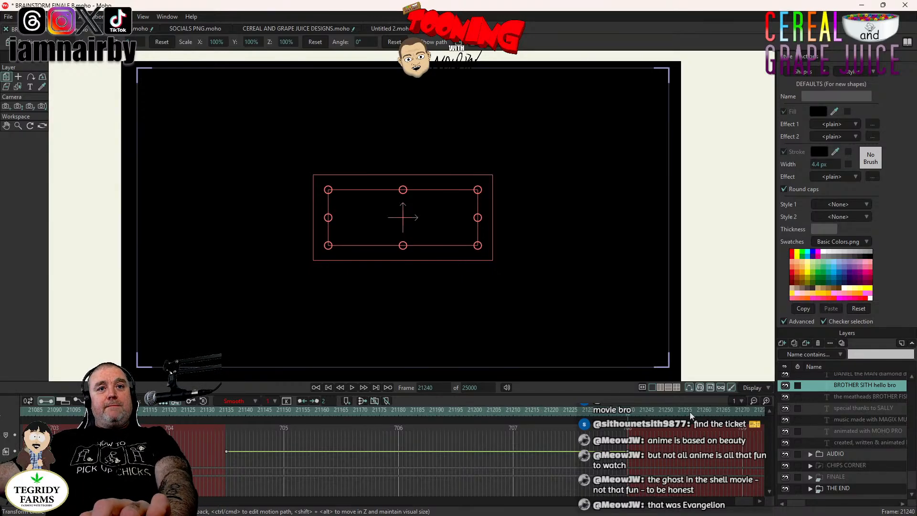
- Turn on visibility of the "diamond dogs!" text layer at frame 21256
double_click(884, 374)
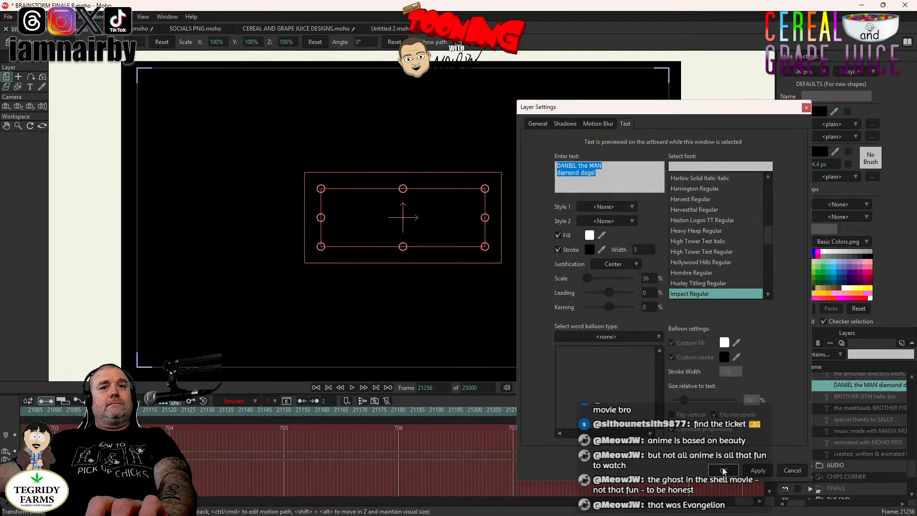
click(544, 127)
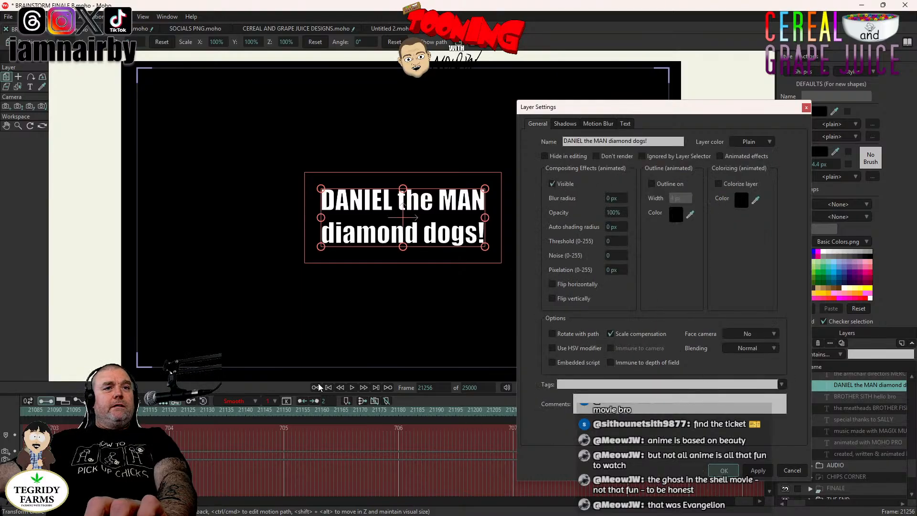
key(Return)
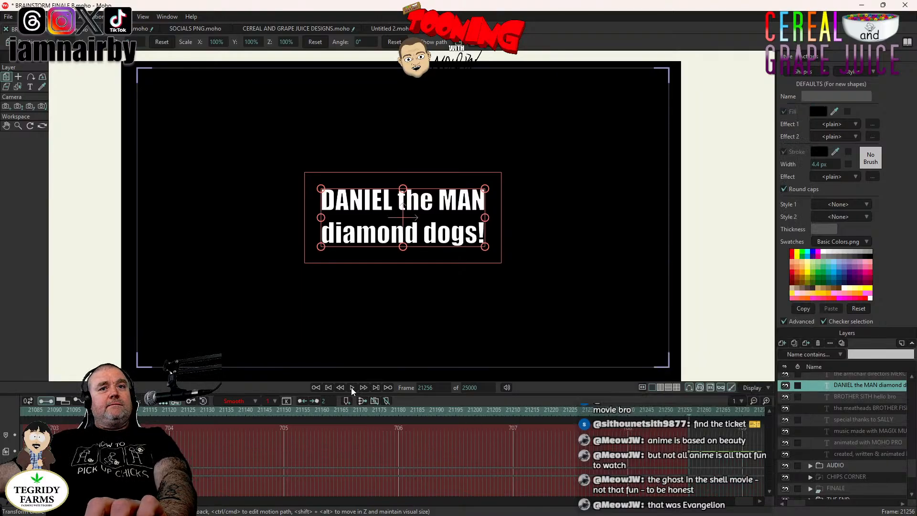
- Play the "diamond dogs!" credit to judge its duration, and turn off that layer's visibility at frame 21360
click(352, 387)
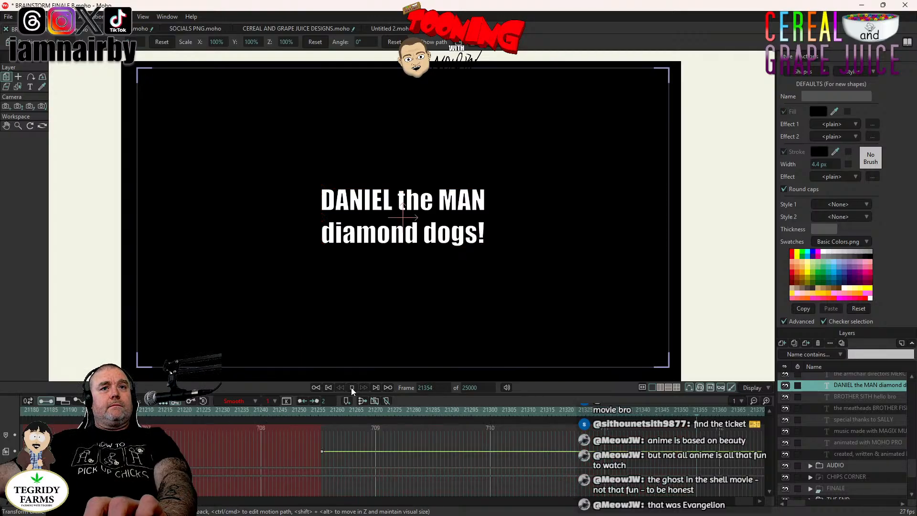
click(351, 387)
click(719, 411)
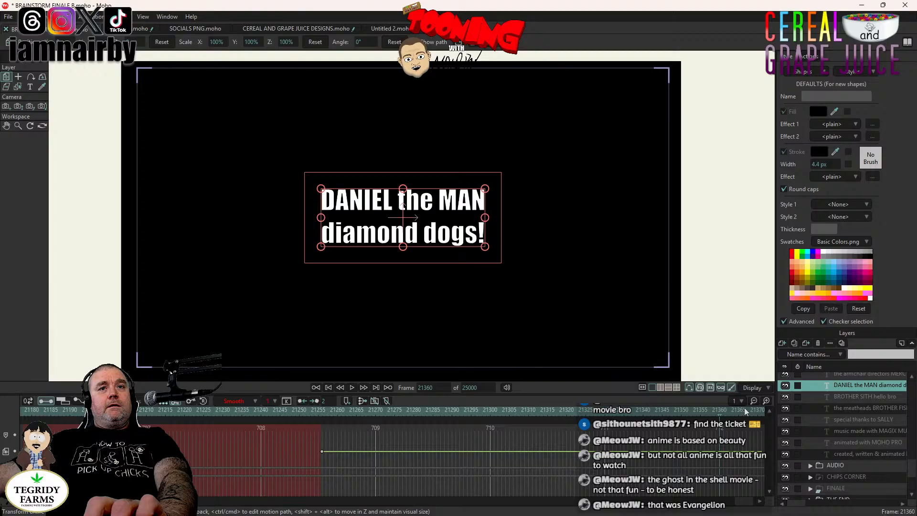
double_click(870, 384)
click(538, 123)
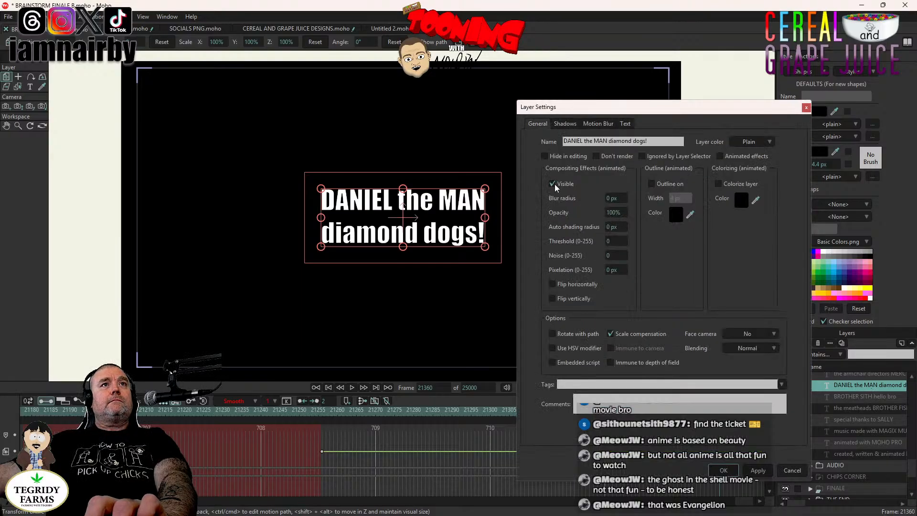
click(722, 471)
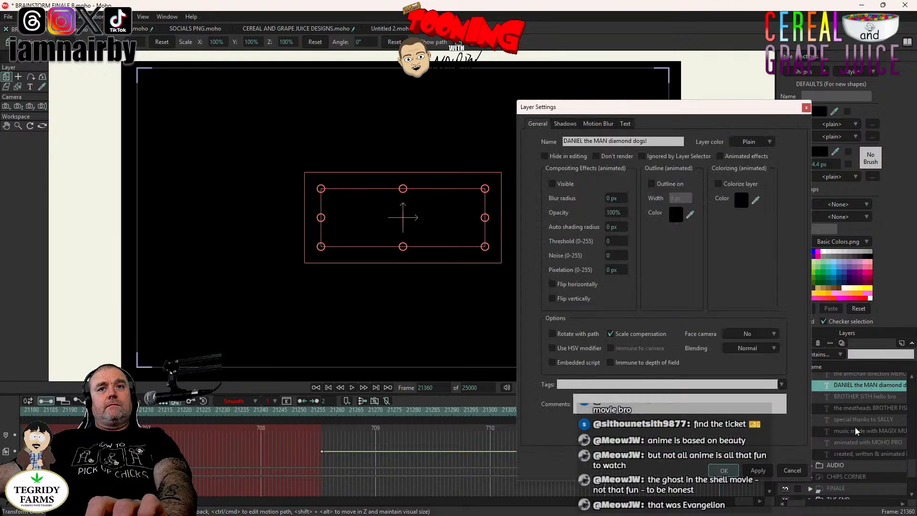
- Play on from frame 21360 to check the gap, and turn on visibility of "the armchair directors" text layer at frame 21375
scroll(854, 427, up, 1)
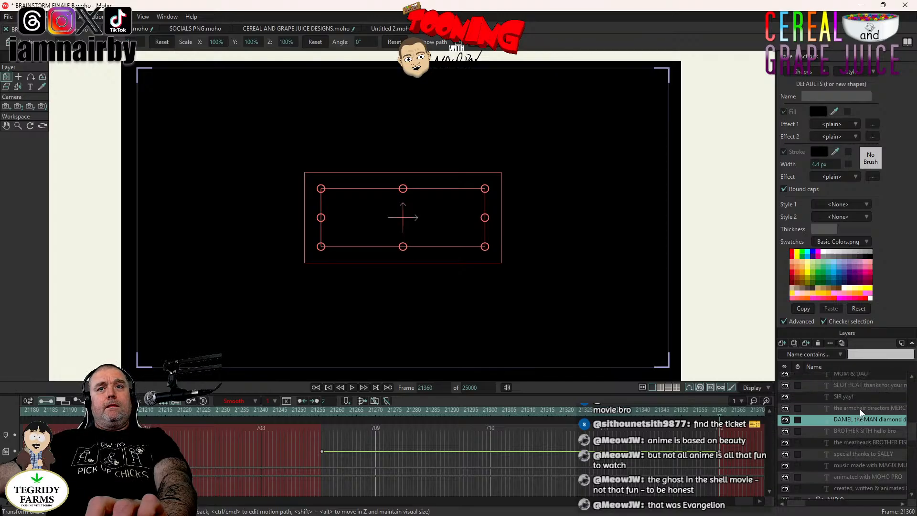
click(351, 387)
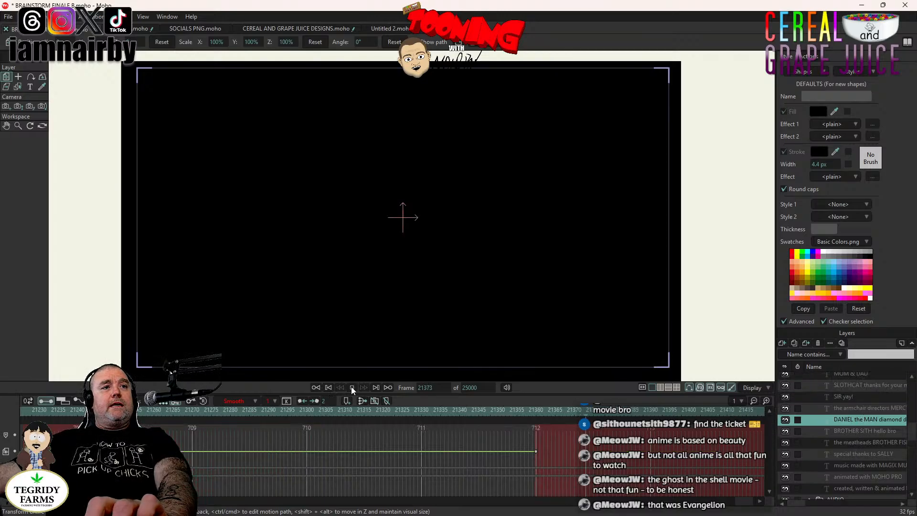
click(590, 413)
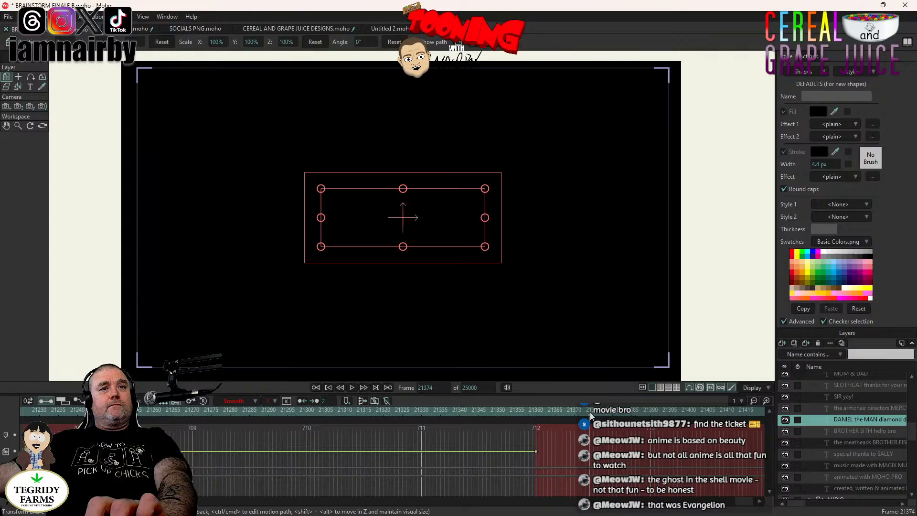
double_click(867, 408)
click(538, 123)
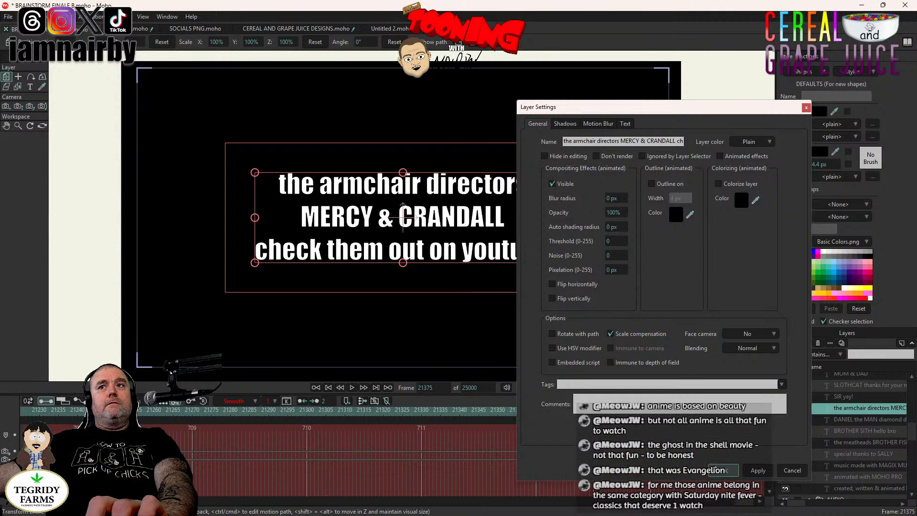
click(721, 471)
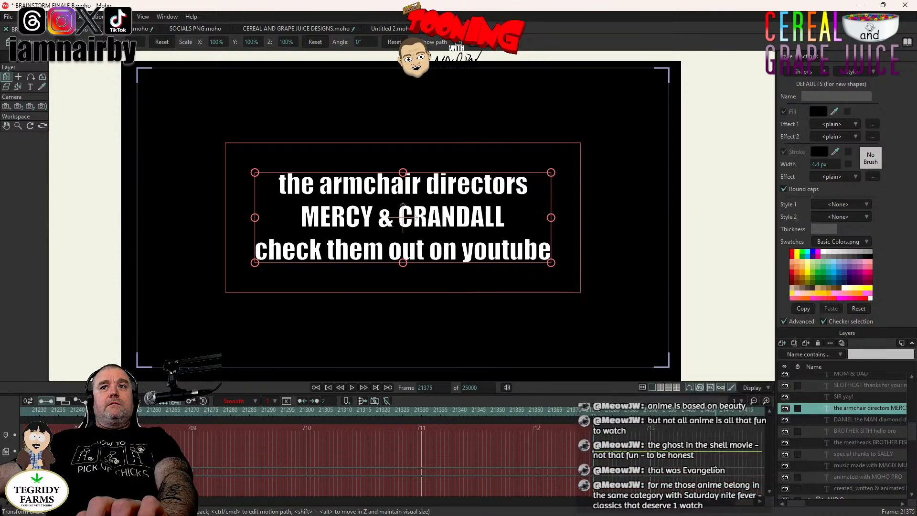
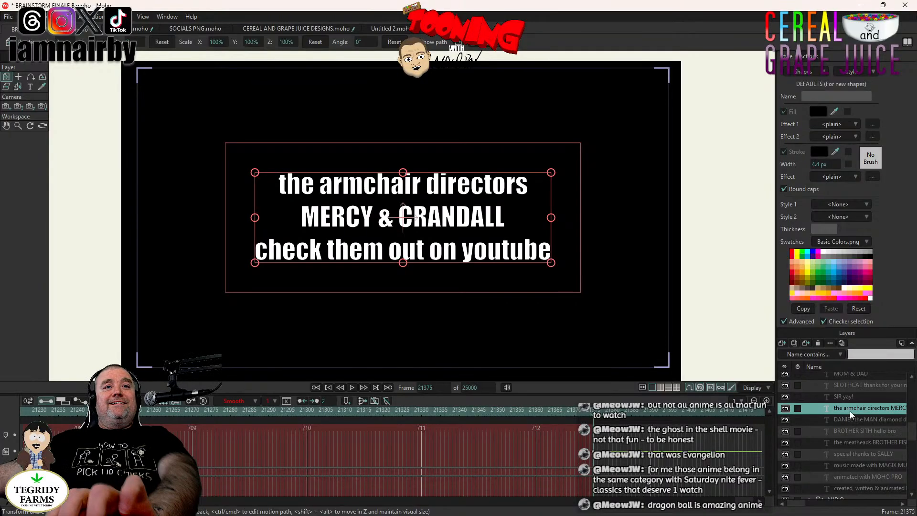
- Play "the armchair directors" credit to judge its duration, and turn off that layer's visibility at frame 21480
click(352, 387)
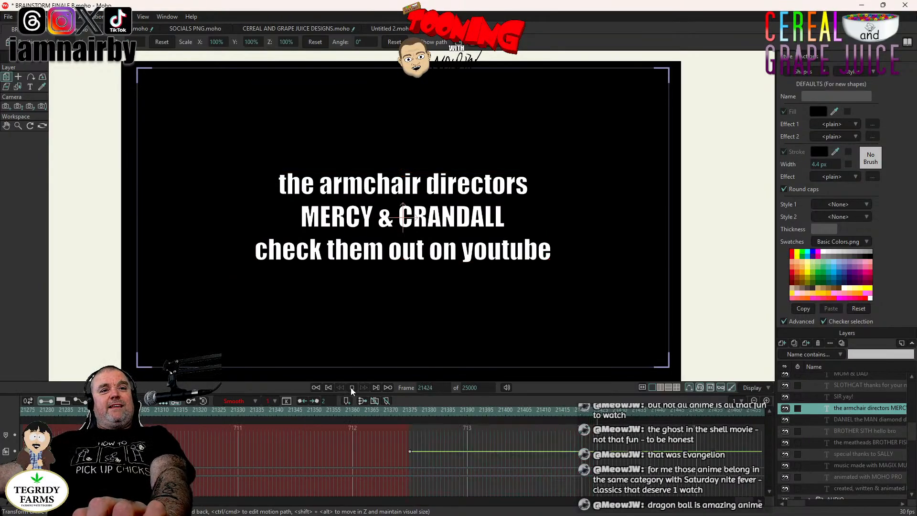
click(352, 387)
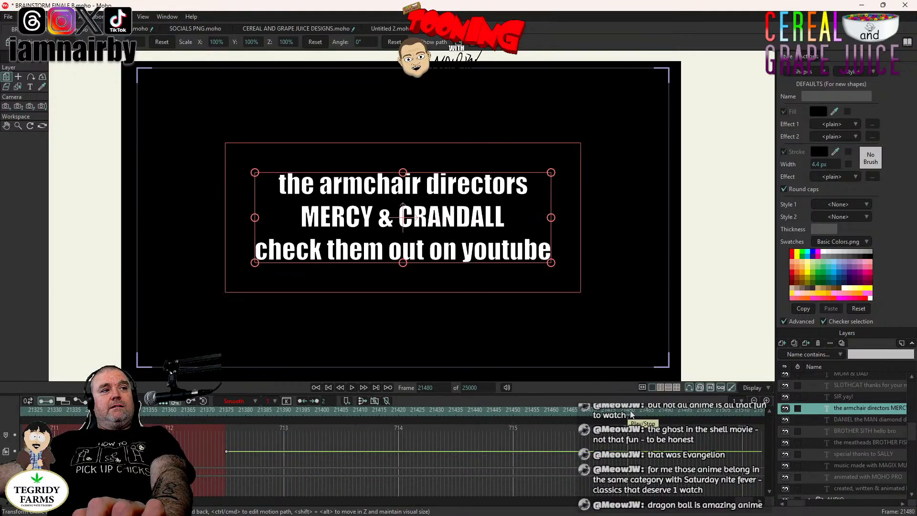
double_click(851, 408)
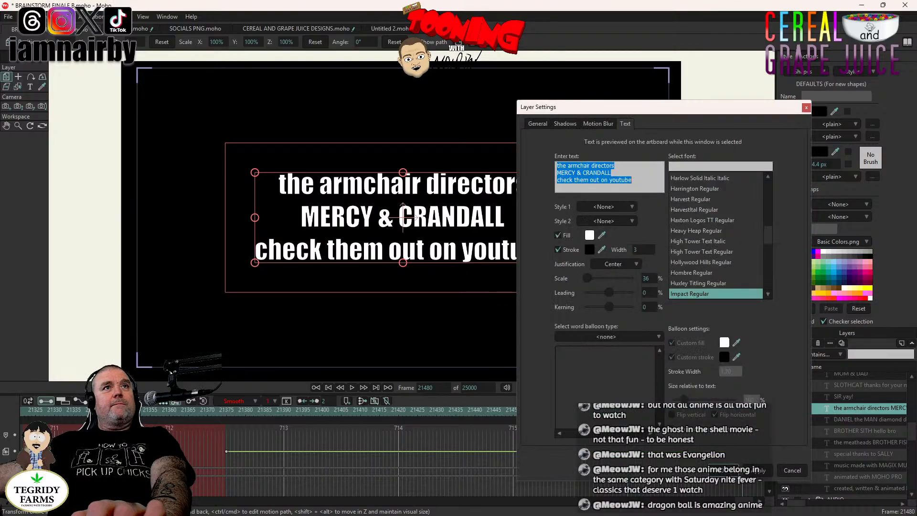
click(538, 124)
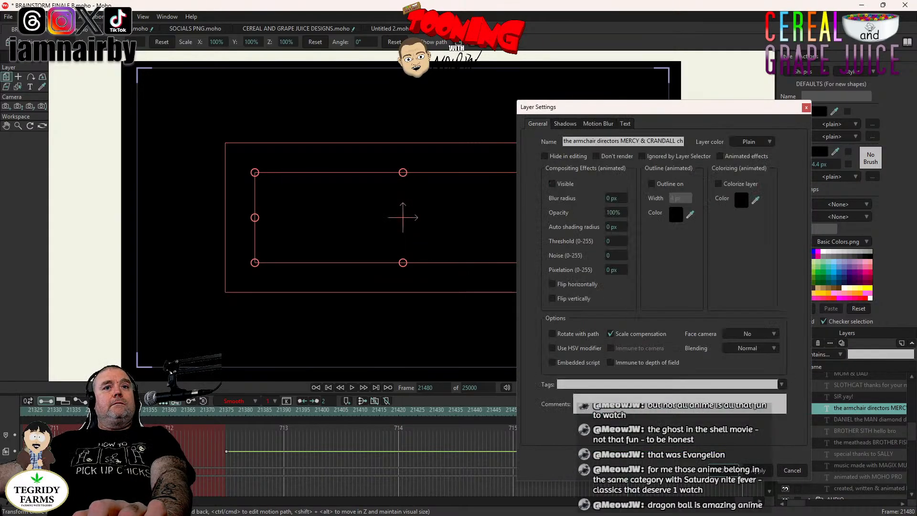
click(723, 471)
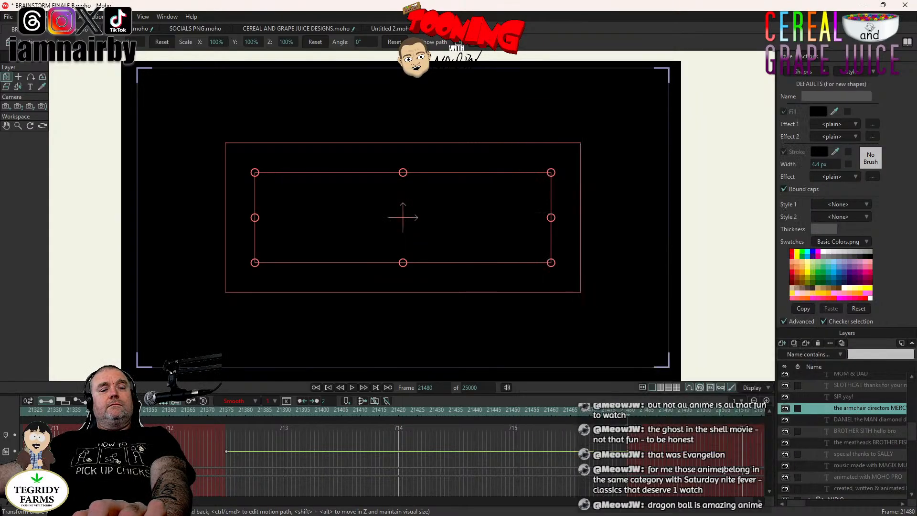
- Turn on visibility of the "yay!" text layer at frame 21495
click(683, 410)
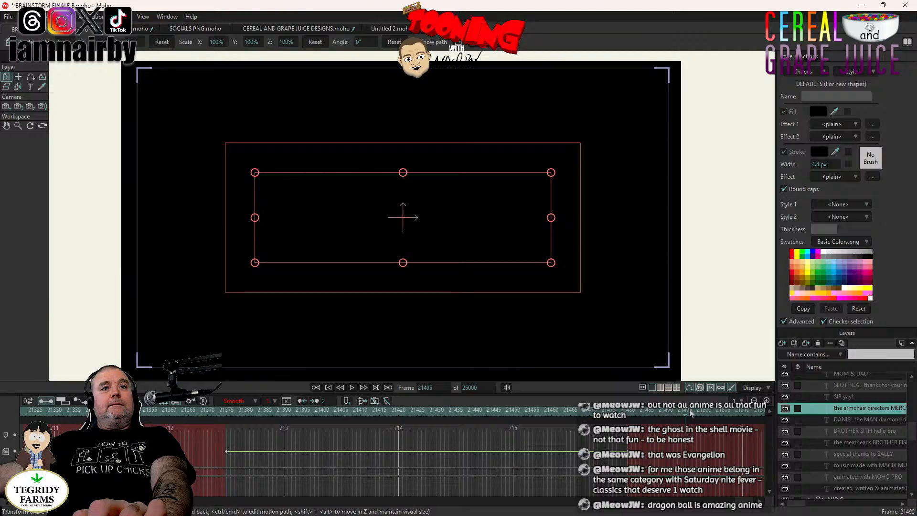
double_click(858, 398)
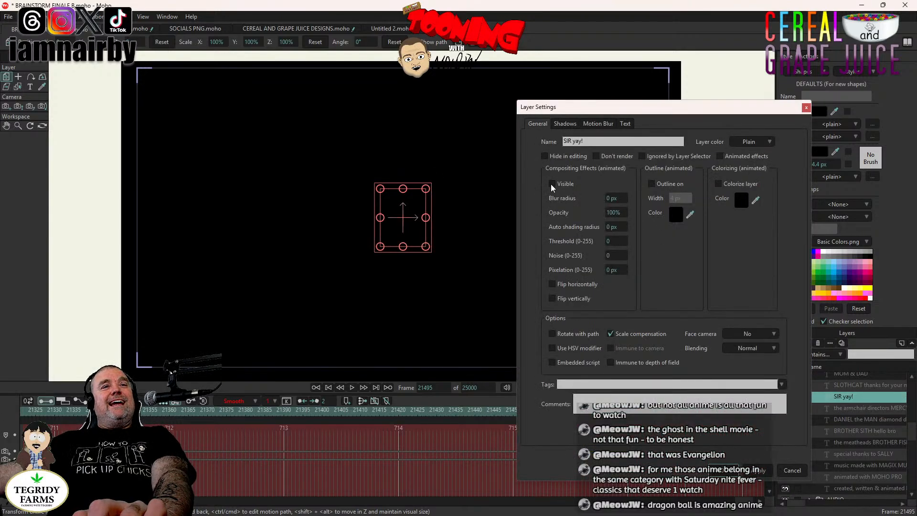
click(553, 184)
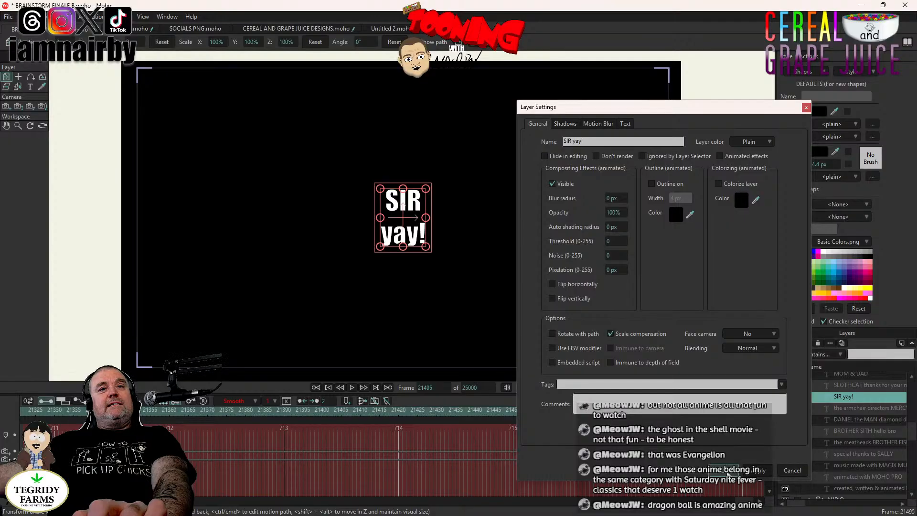
click(728, 473)
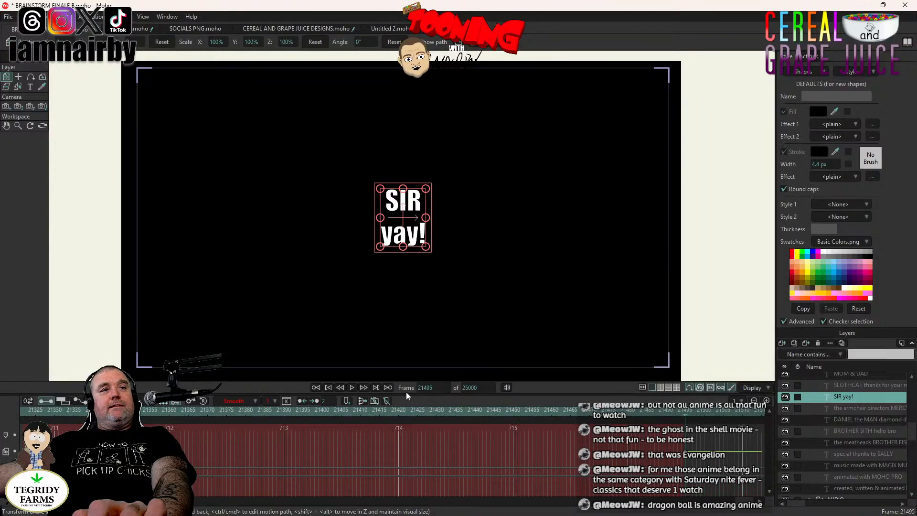
- Play the "yay!" credit to judge its duration, and turn off that layer's visibility at frame 21600
click(353, 387)
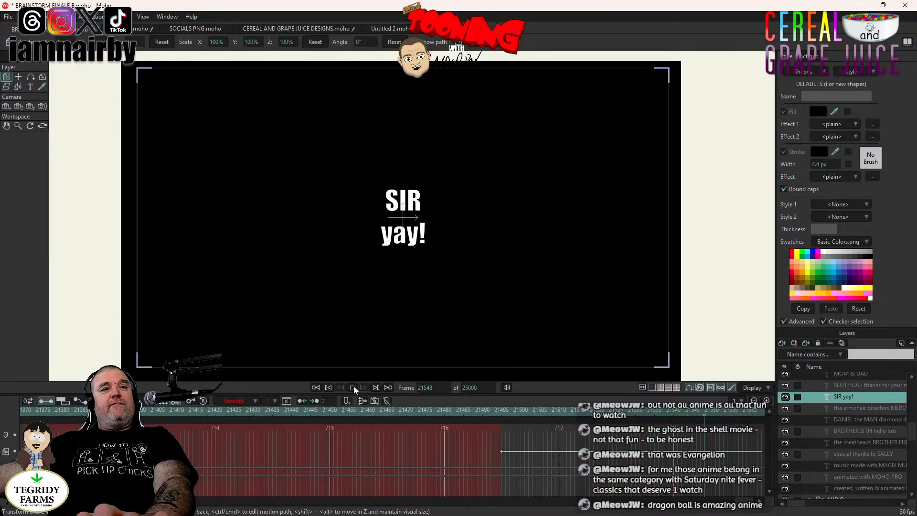
click(353, 387)
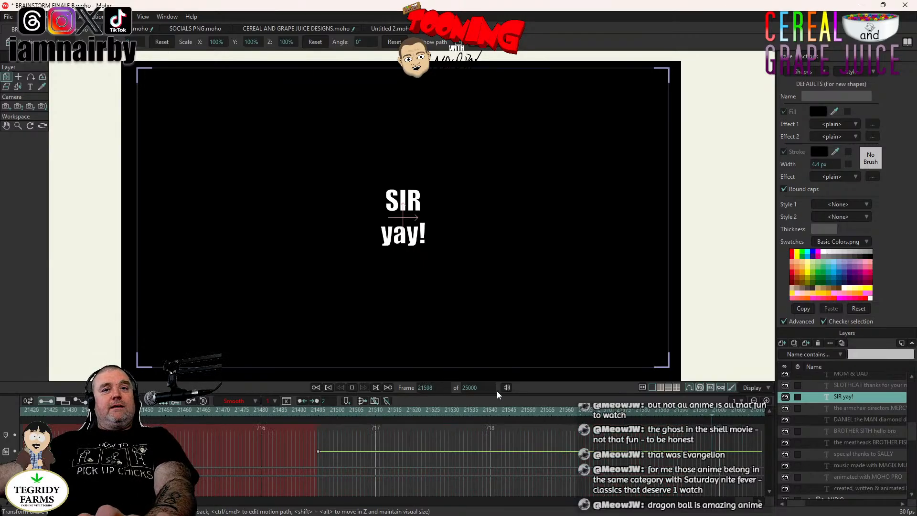
click(721, 415)
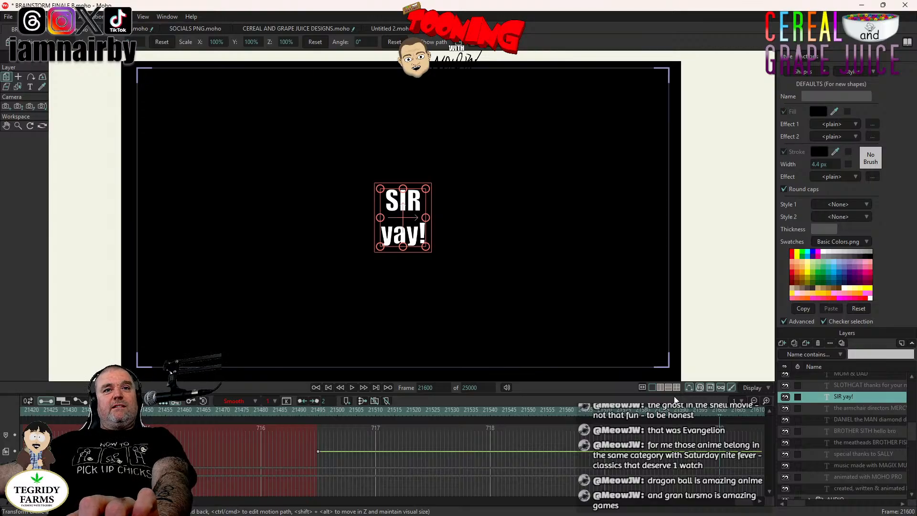
double_click(839, 397)
click(538, 124)
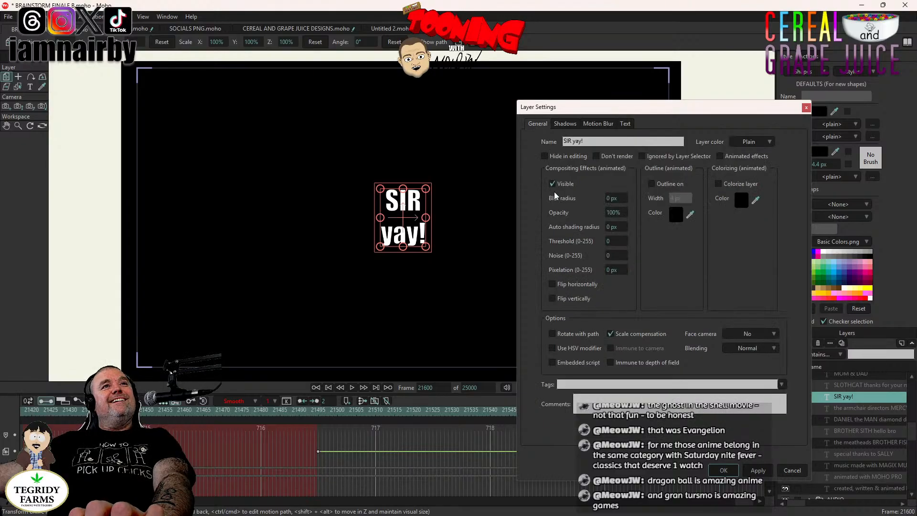
click(723, 470)
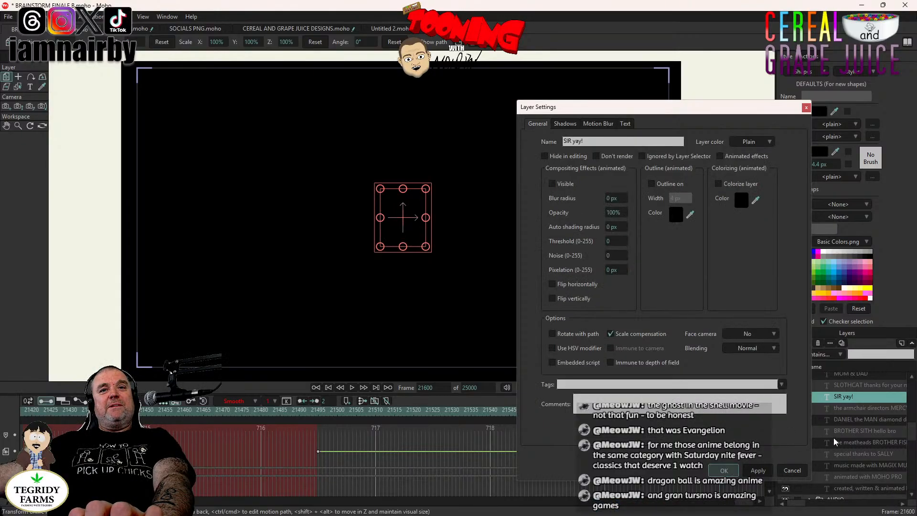
- Play on from frame 21600 to check the gap, and turn on visibility of the "SLOTHCAT" text layer at frame 21615
scroll(847, 460, up, 1)
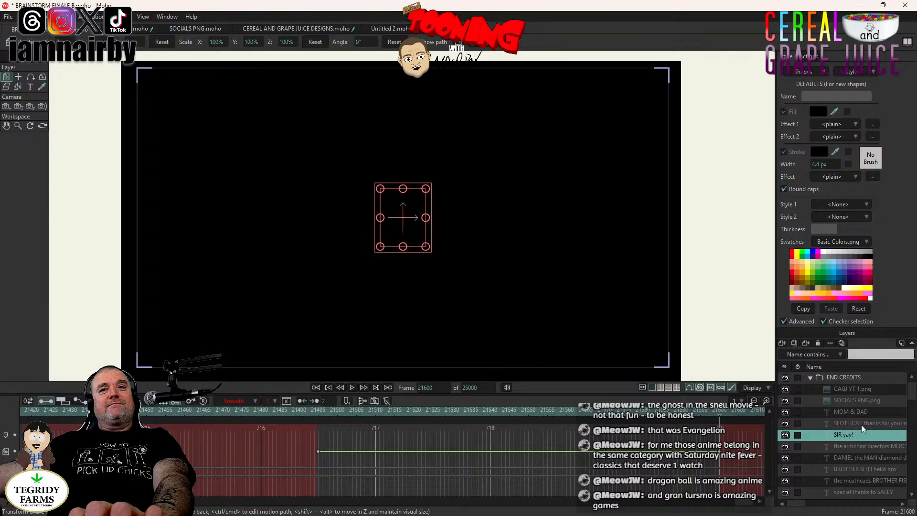
click(352, 388)
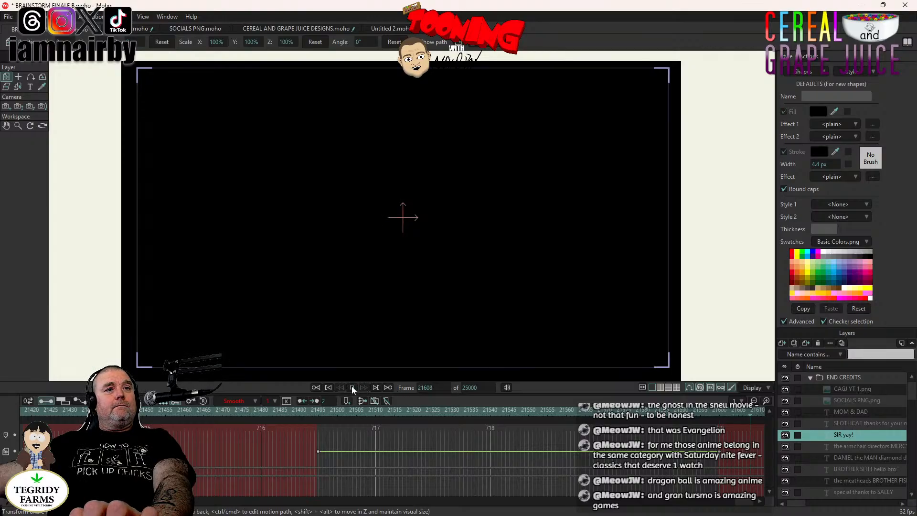
click(591, 411)
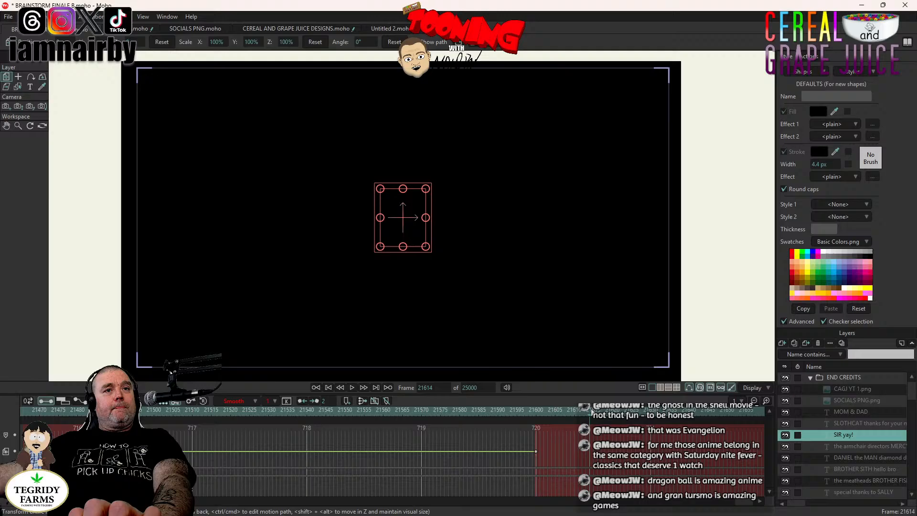
double_click(867, 423)
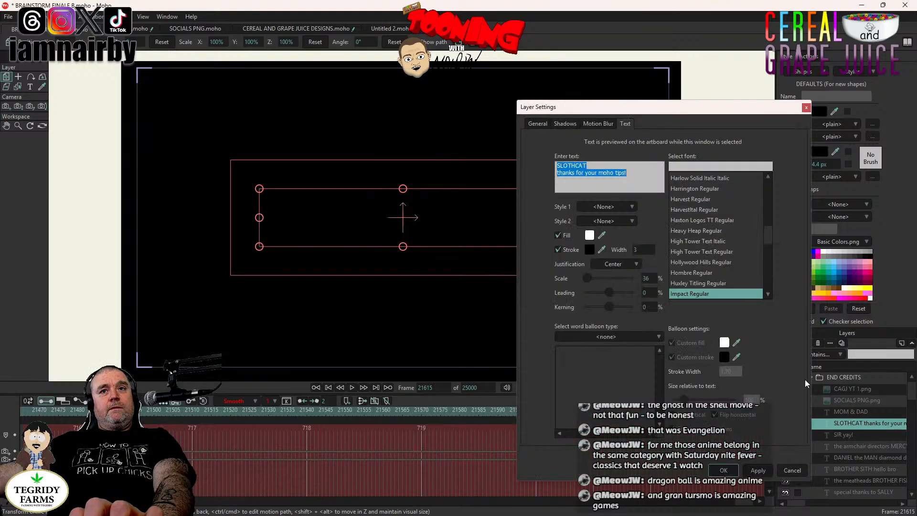
click(537, 124)
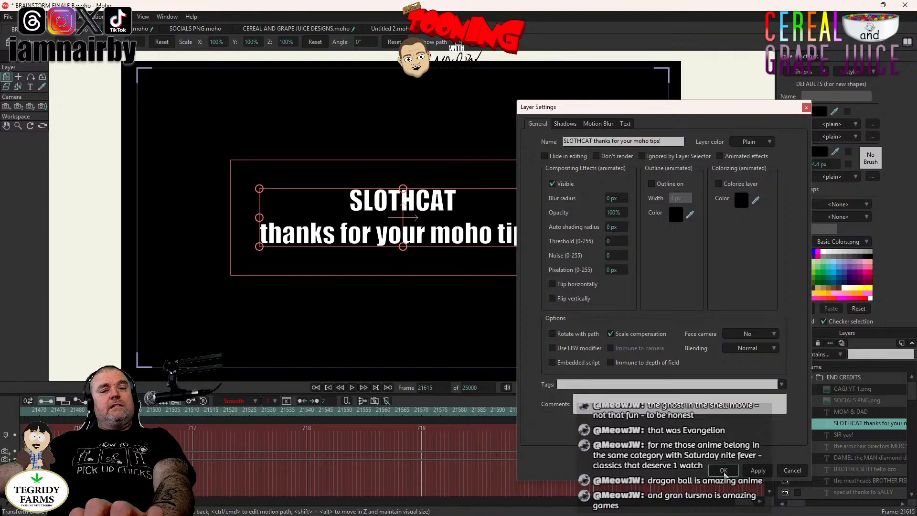
click(724, 472)
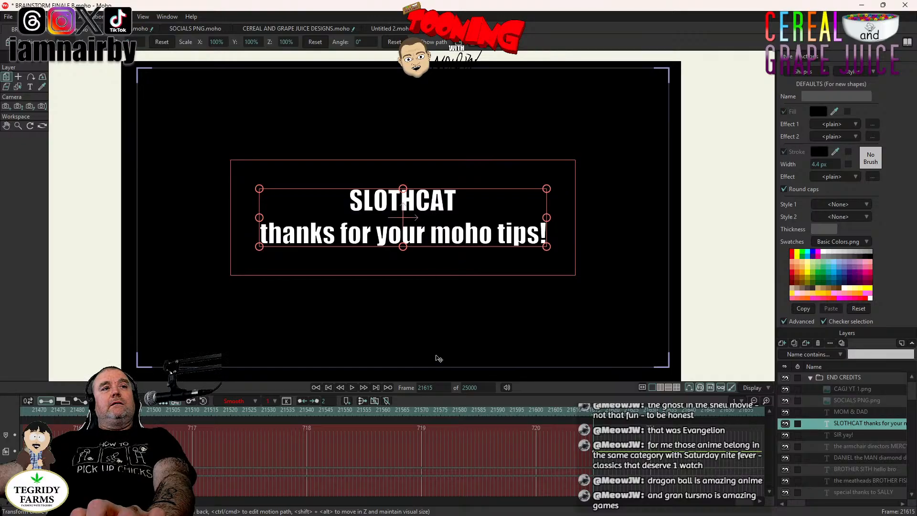
- Play the "SLOTHCAT" credit to judge its duration, and turn off that layer's visibility at frame 21720
click(351, 388)
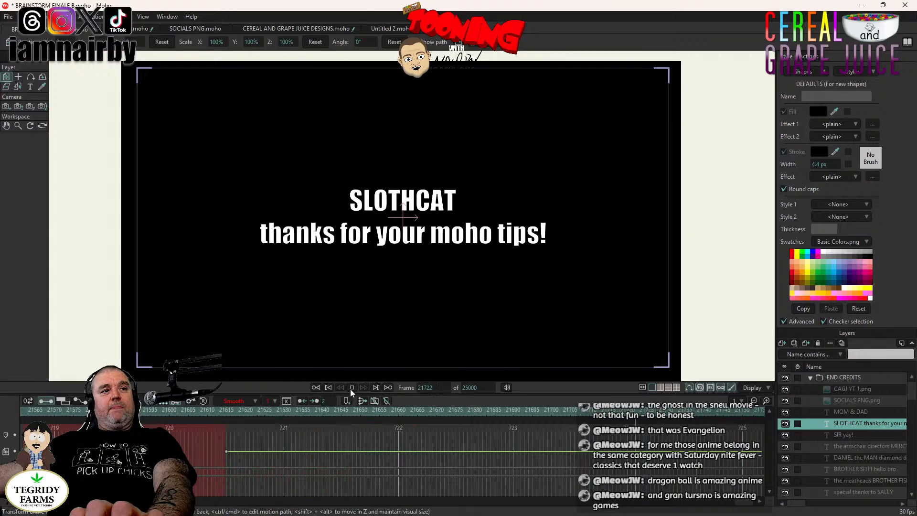
click(351, 387)
click(630, 416)
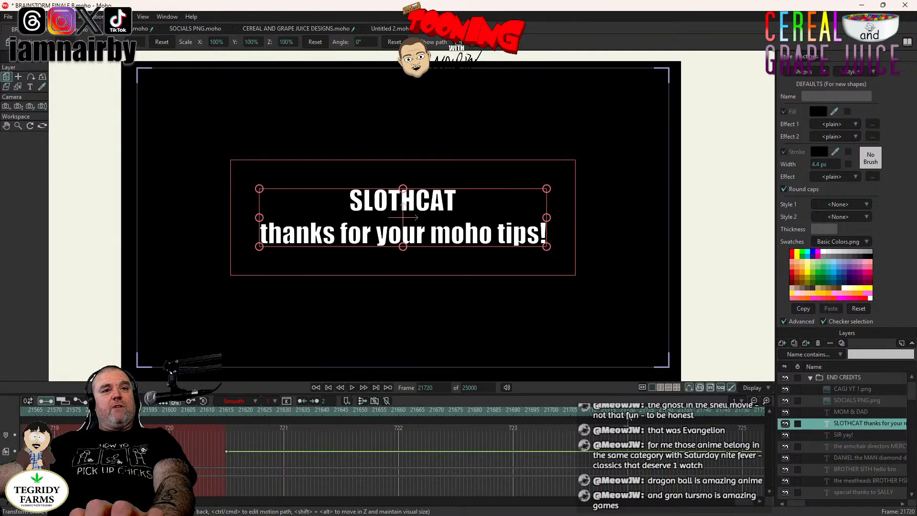
double_click(866, 422)
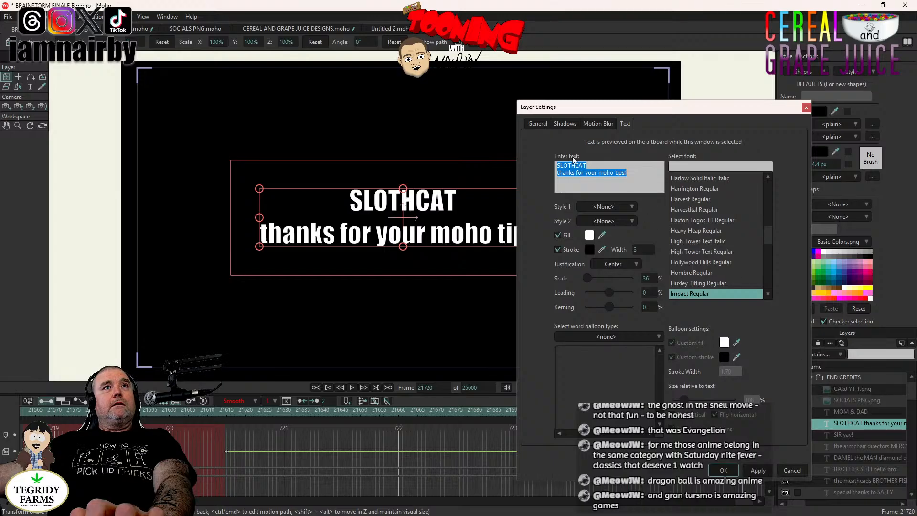
click(544, 124)
click(555, 184)
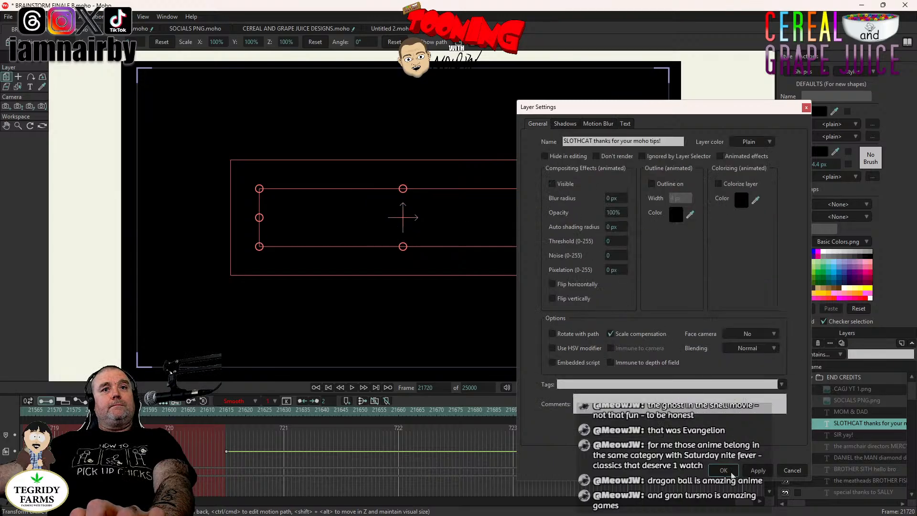
key(Return)
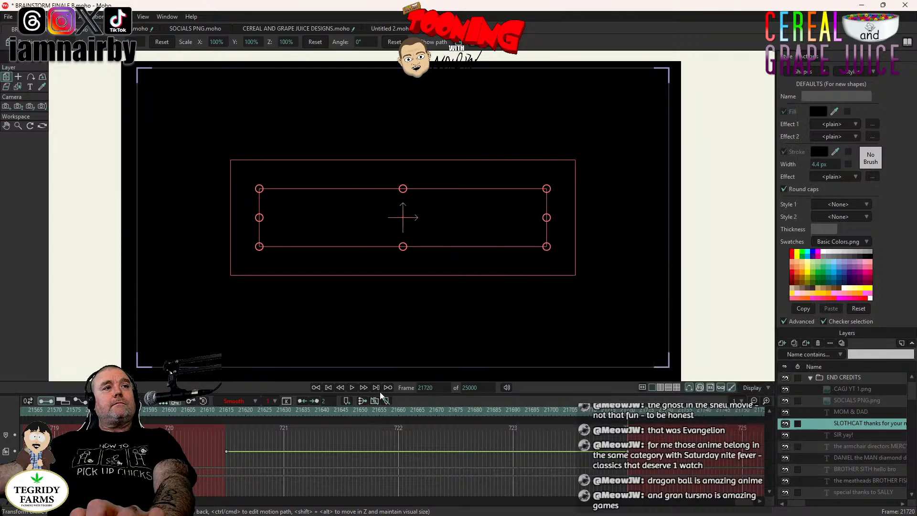
- Play on from frame 21720 to check the gap, and turn on visibility of the "MOM & DAD" text layer at frame 21736
click(354, 388)
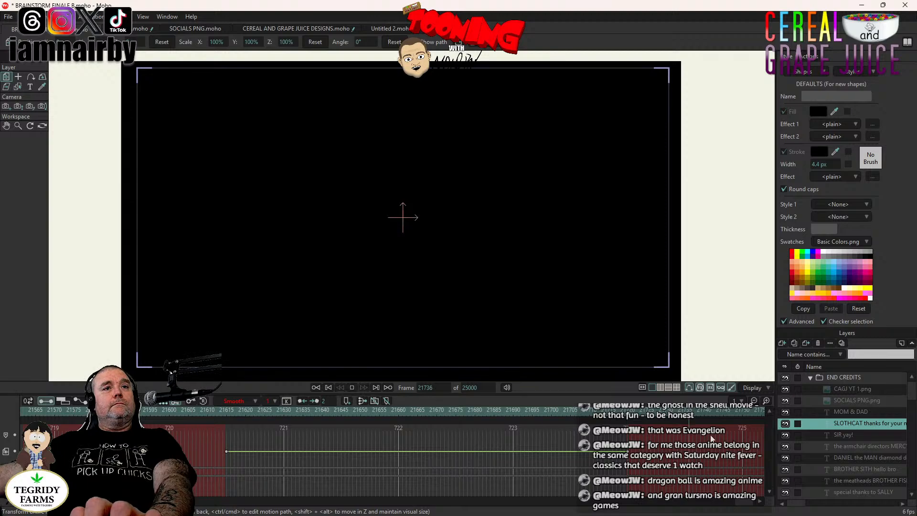
key(space)
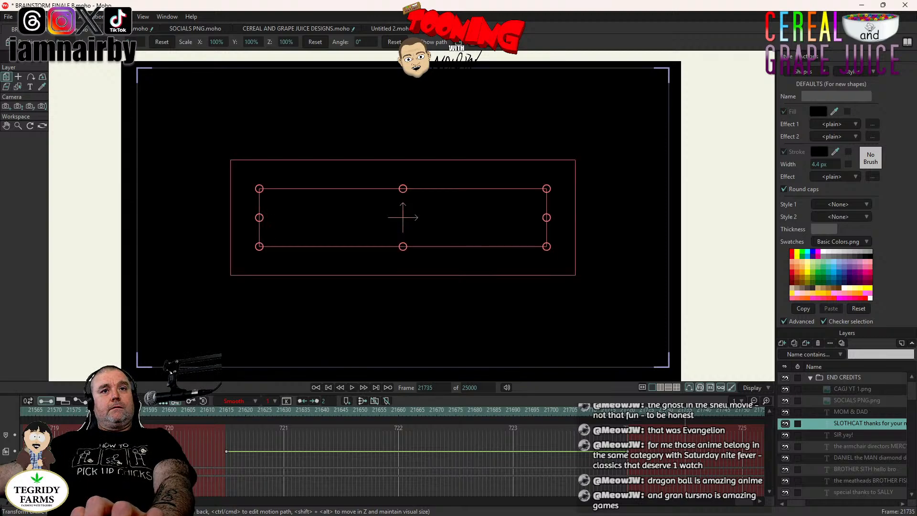
double_click(862, 411)
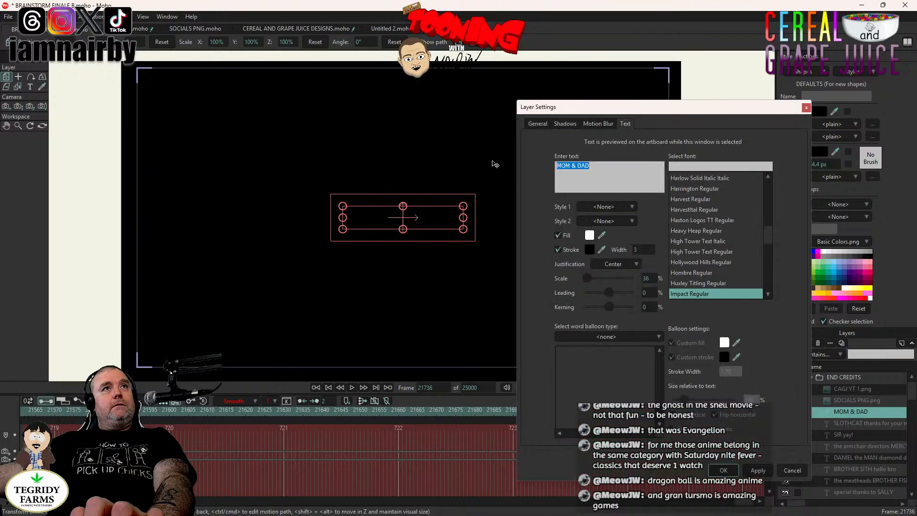
click(538, 124)
click(552, 184)
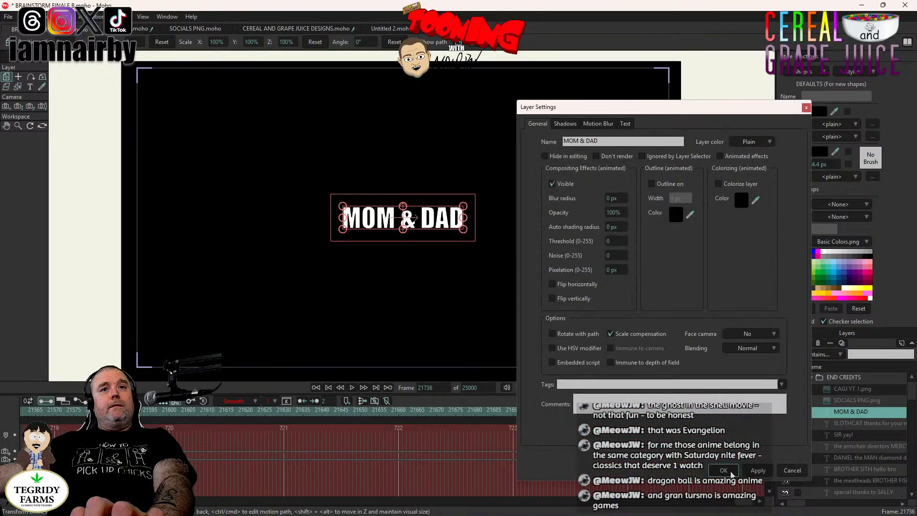
click(726, 471)
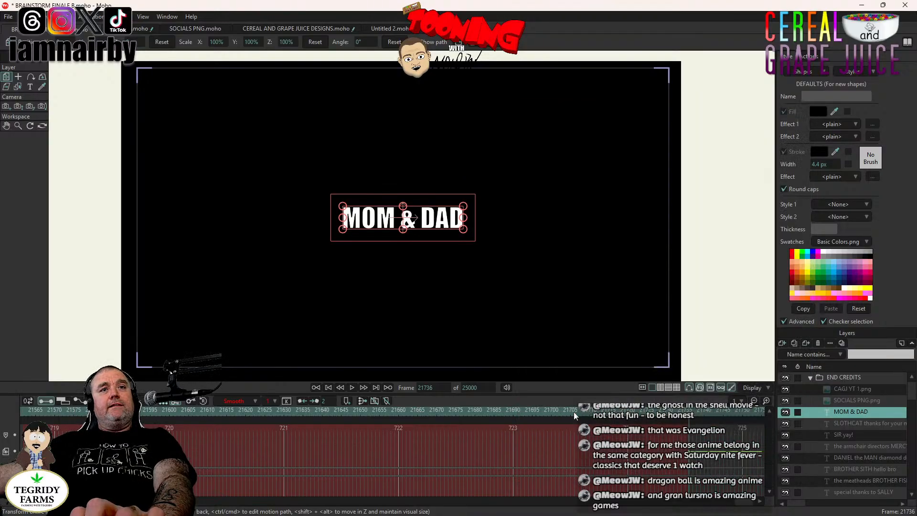
- Play the "MOM & DAD" credit to judge its duration, and turn off that layer's visibility at frame 21840
click(350, 388)
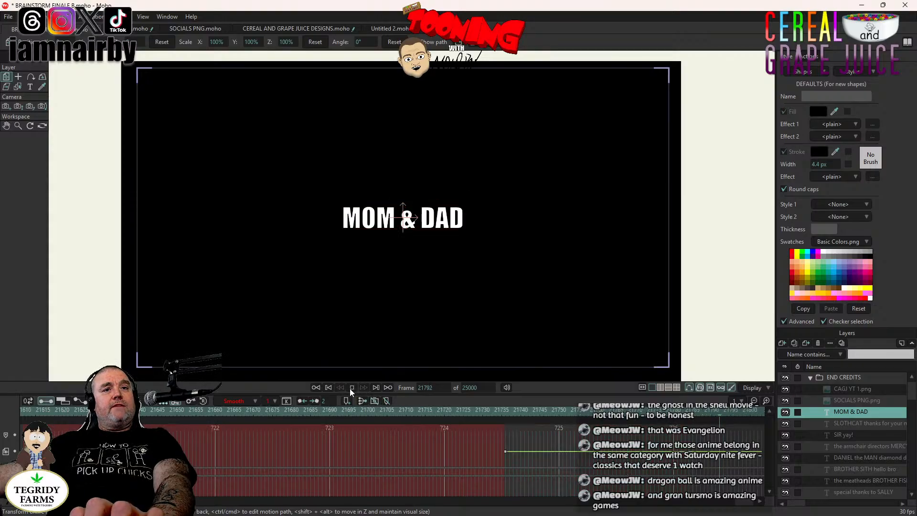
click(352, 387)
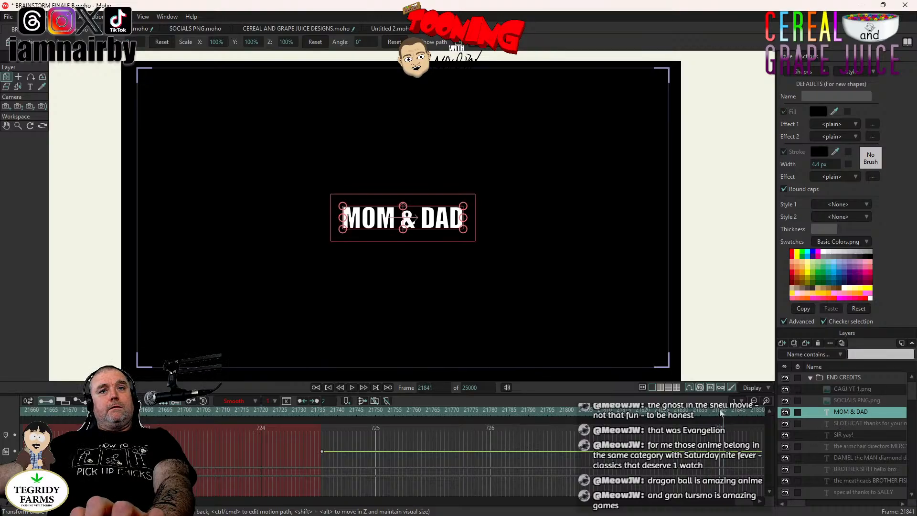
double_click(870, 409)
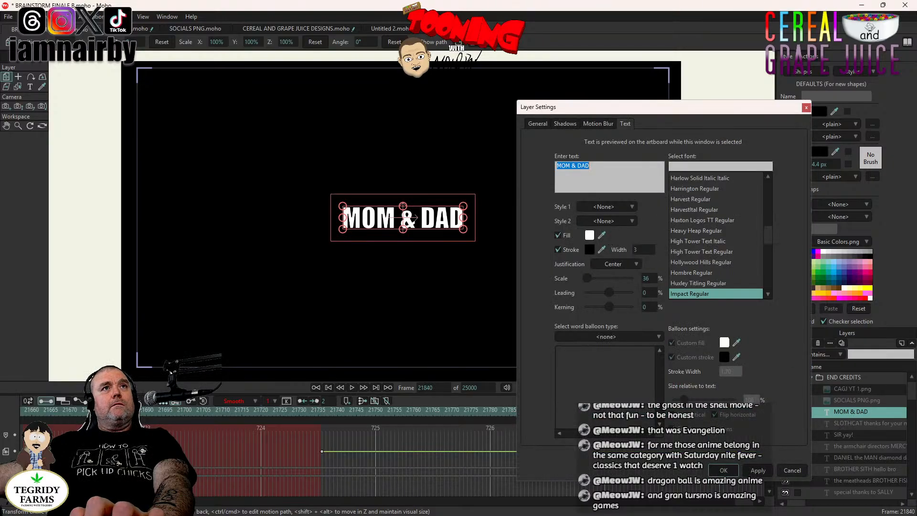
click(538, 124)
click(554, 185)
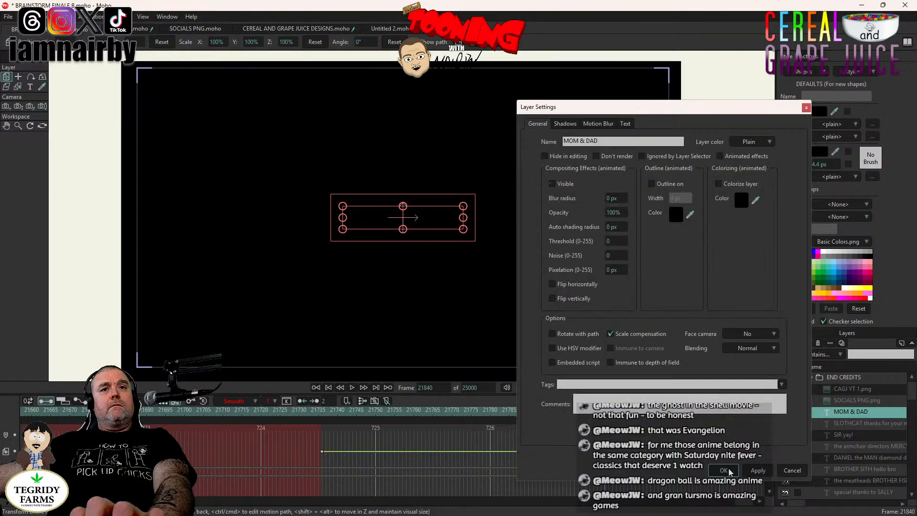
key(Return)
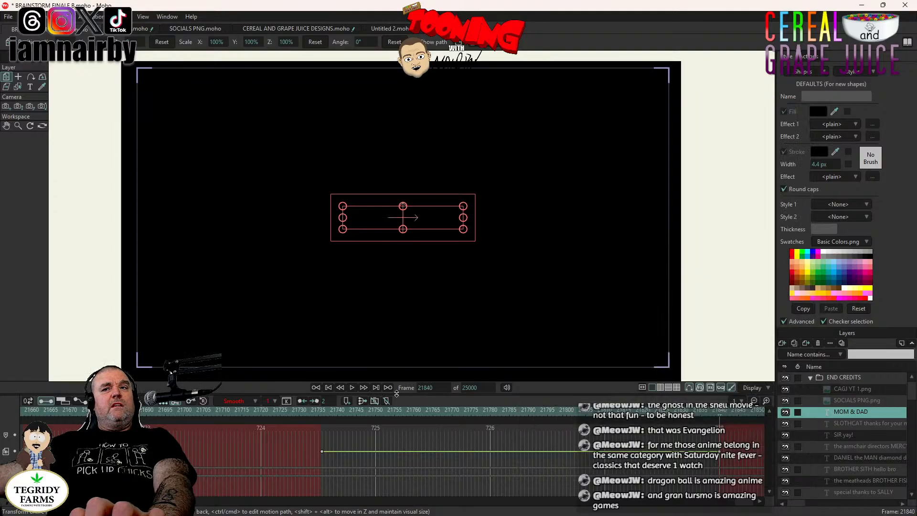
- Play on from frame 21840 to check the gap, and turn on visibility of the SOCIALS PNG.png layer at frame 21855
click(351, 387)
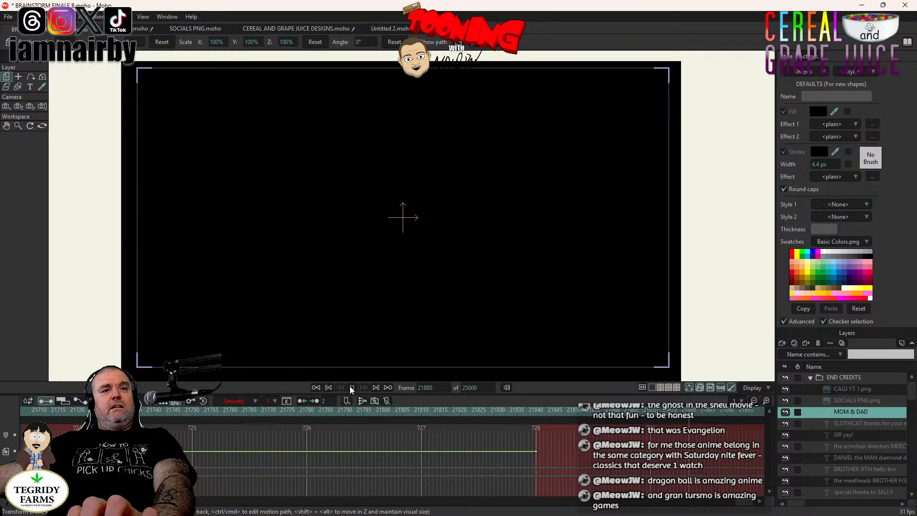
key(space)
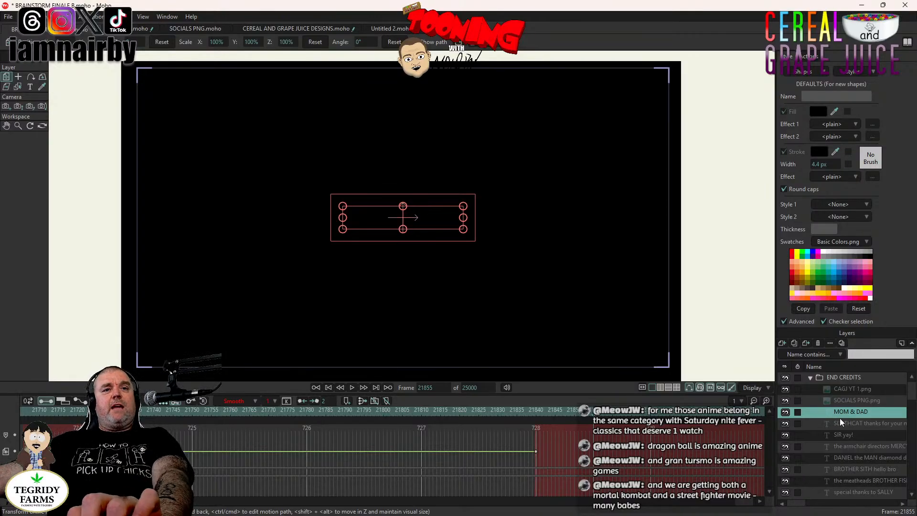
double_click(861, 400)
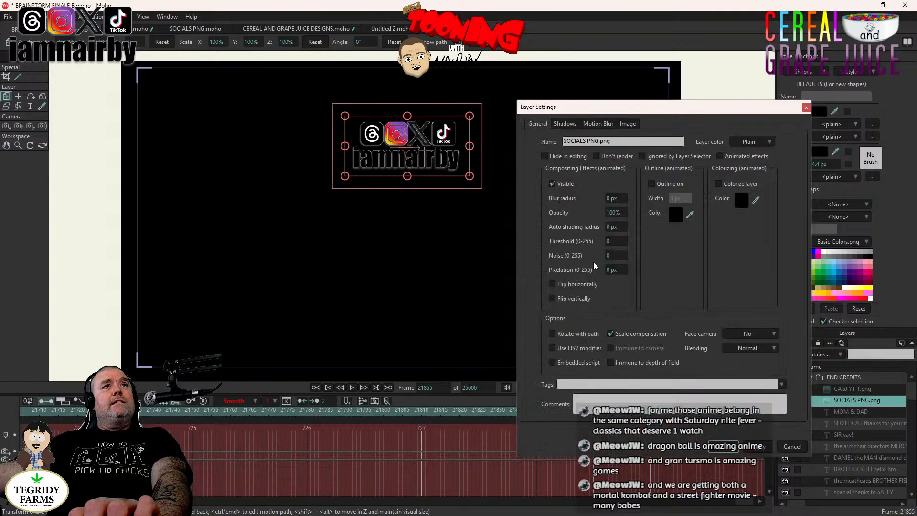
key(Escape)
- Turn on visibility of the CAGJ YT 1.png layer at frame 21855 and look over the END CREDITS layers
double_click(852, 388)
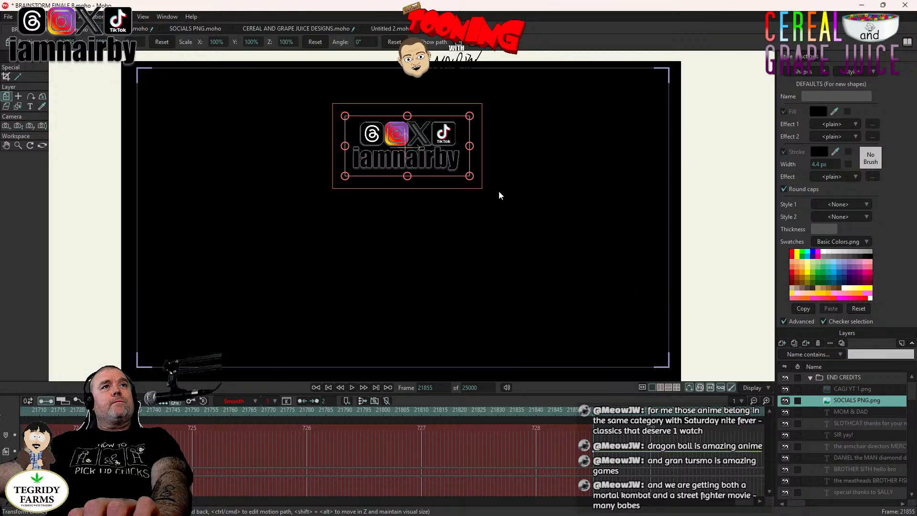
click(552, 184)
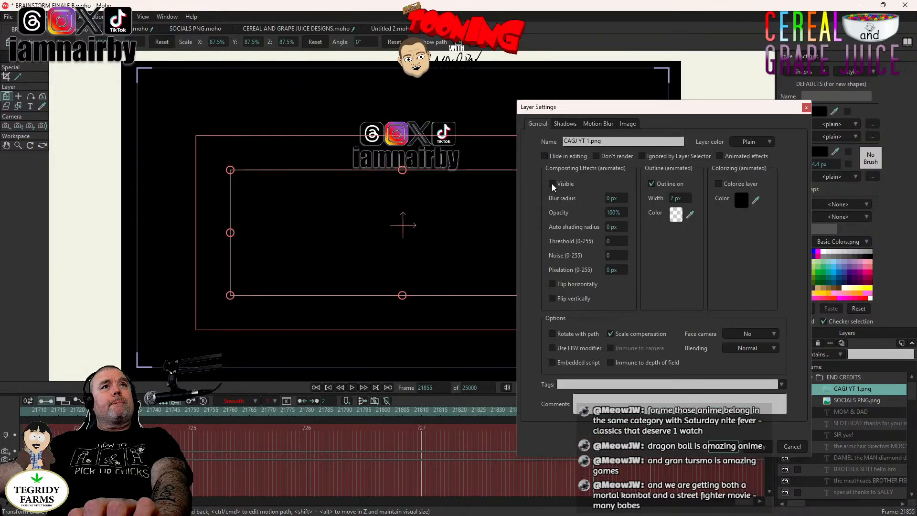
click(720, 446)
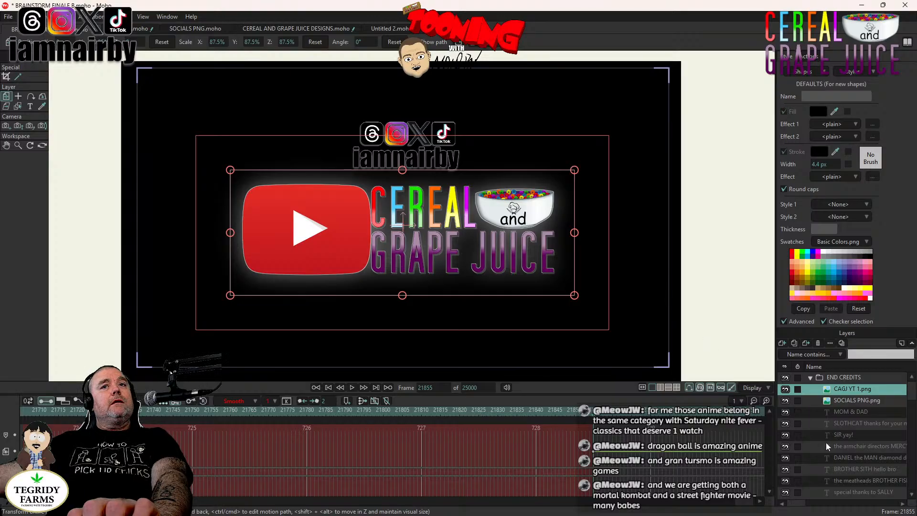
scroll(826, 442, down, 3)
scroll(828, 450, up, 3)
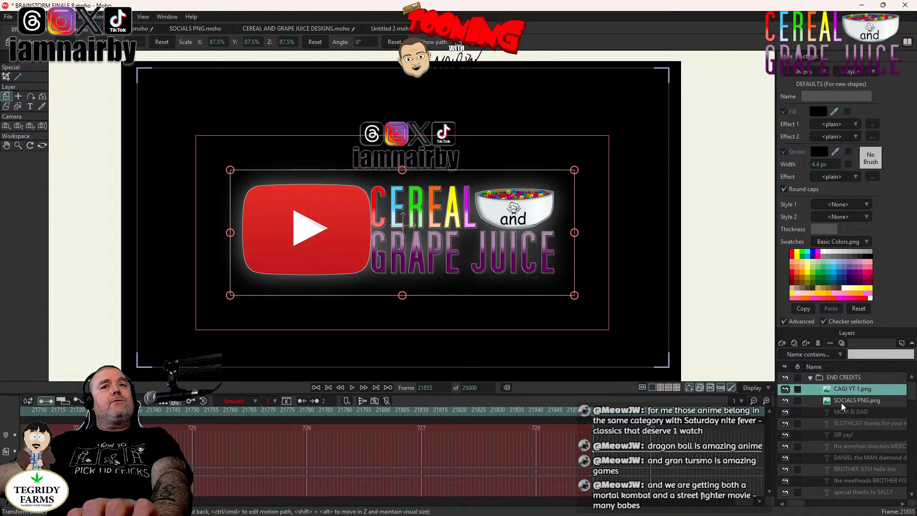
scroll(851, 416, down, 3)
scroll(848, 470, up, 3)
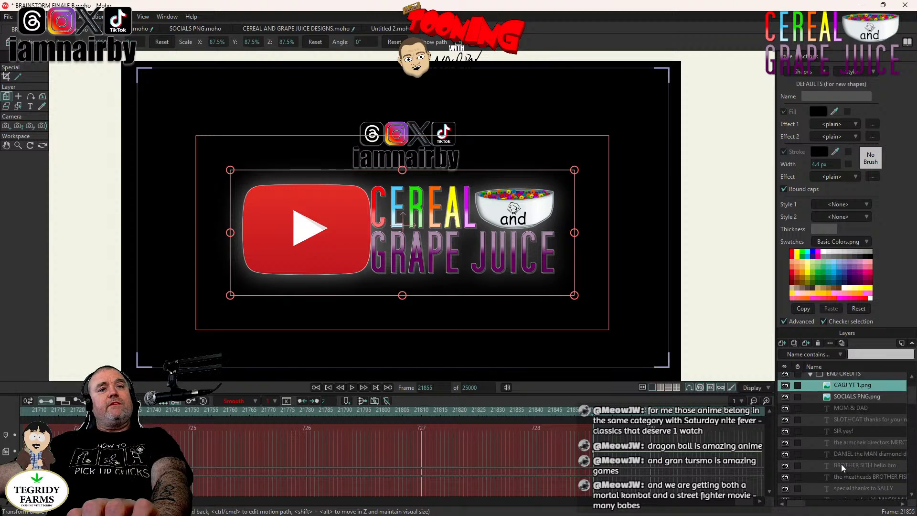
- Play on from frame 21855 to about frame 22017 to judge how long the closing logos stay up
click(352, 388)
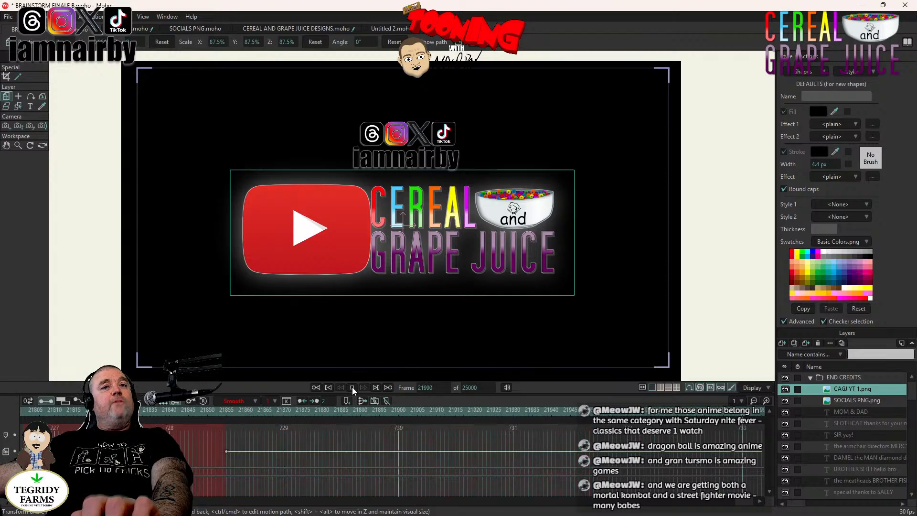
click(352, 387)
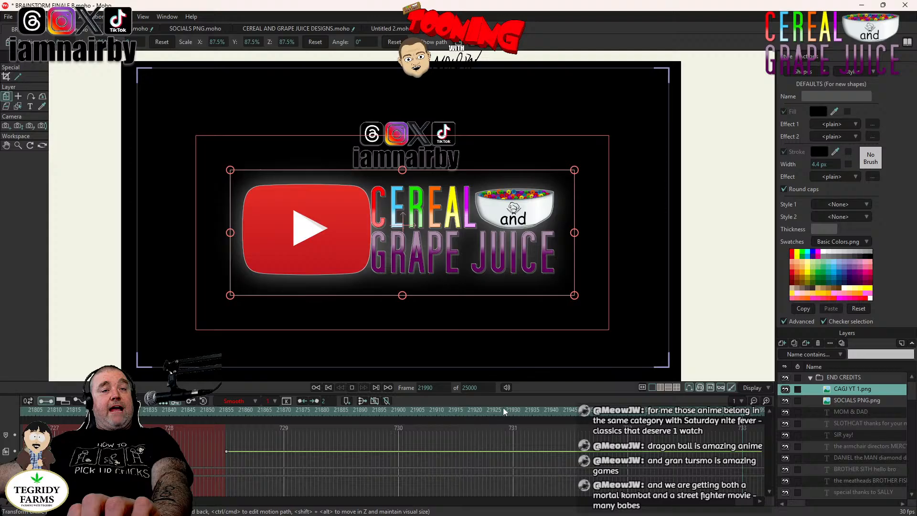
click(350, 388)
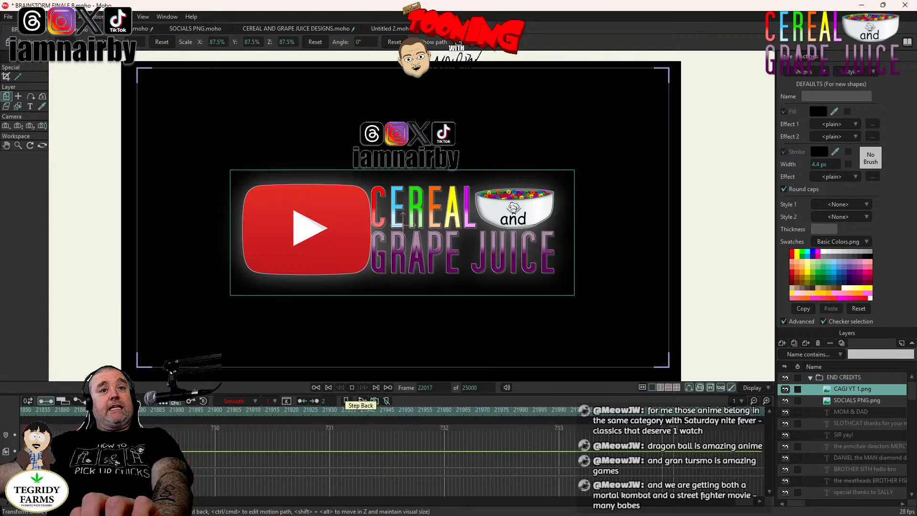
click(350, 388)
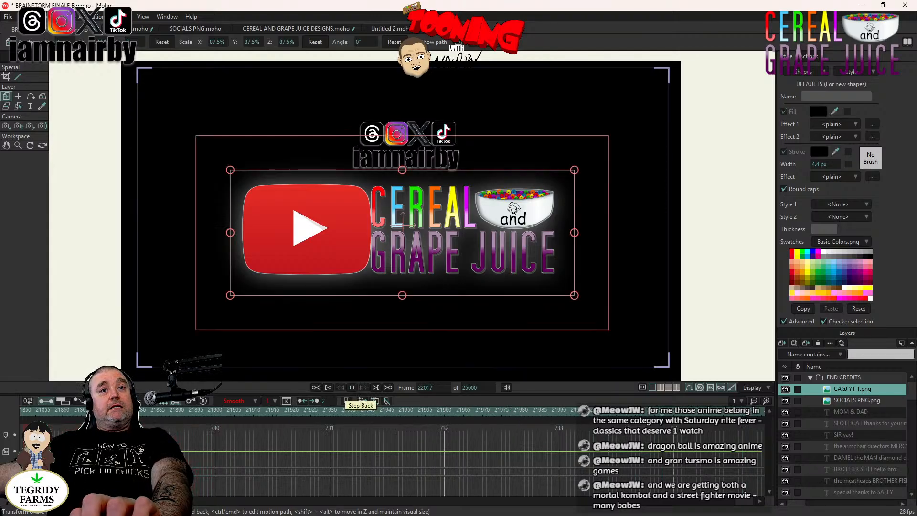
- Check the visibility setting of the CAGJ YT 1.png layer at frame 22020 and return to frame 21855
double_click(849, 388)
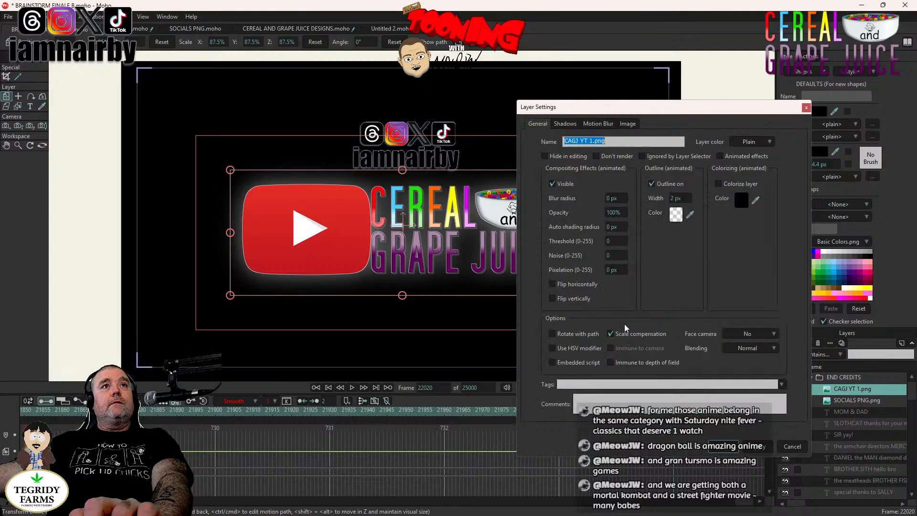
click(562, 184)
click(555, 184)
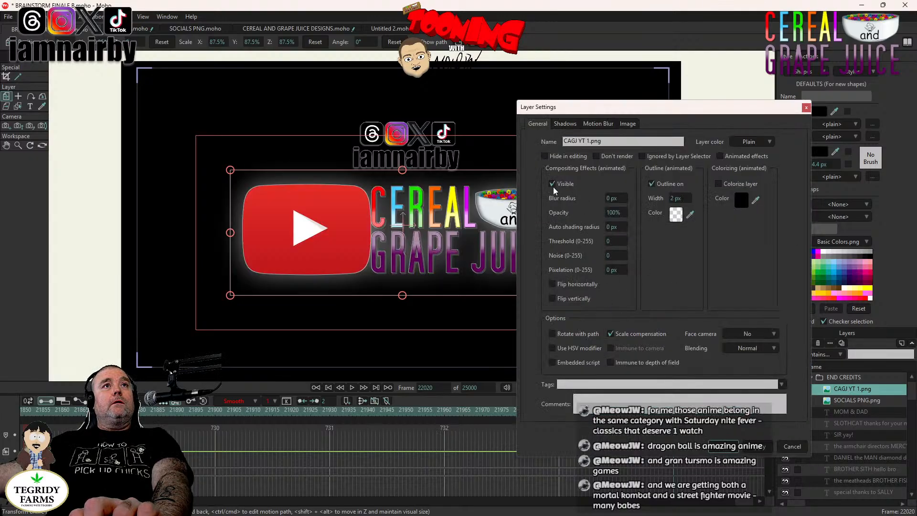
click(727, 449)
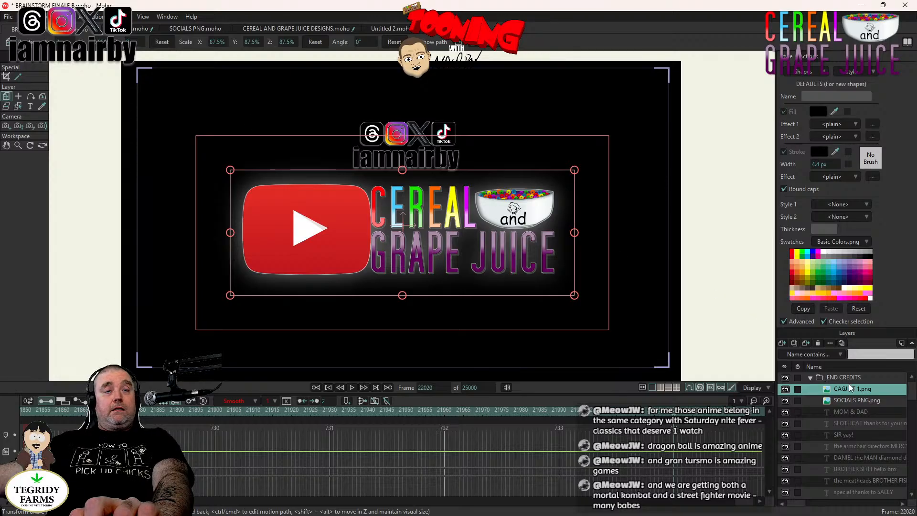
click(45, 413)
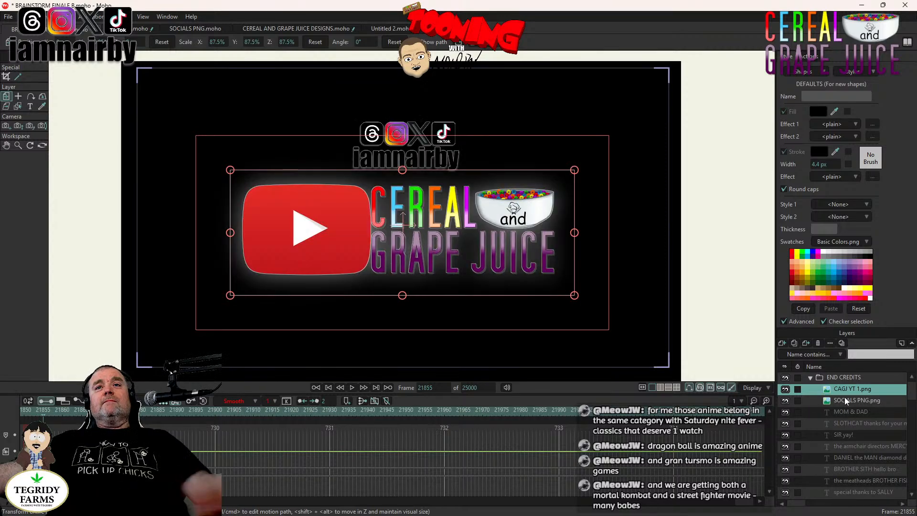
click(782, 343)
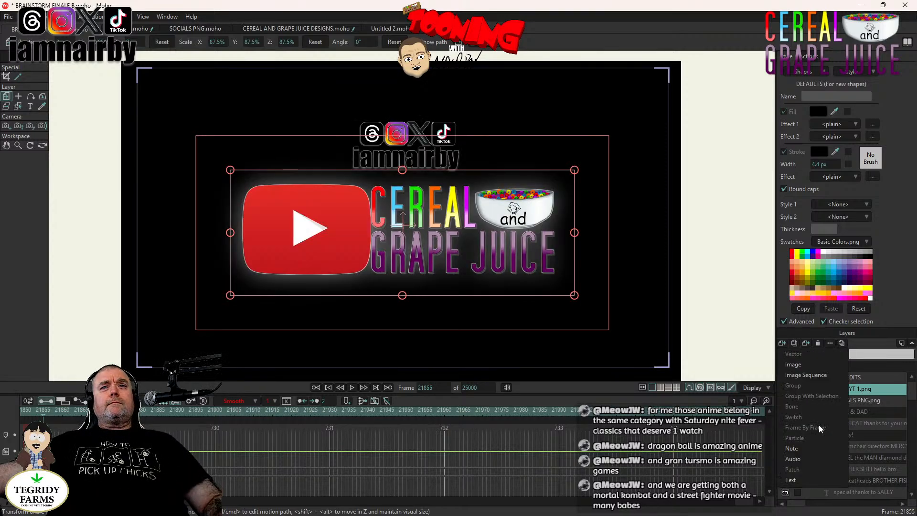
click(796, 479)
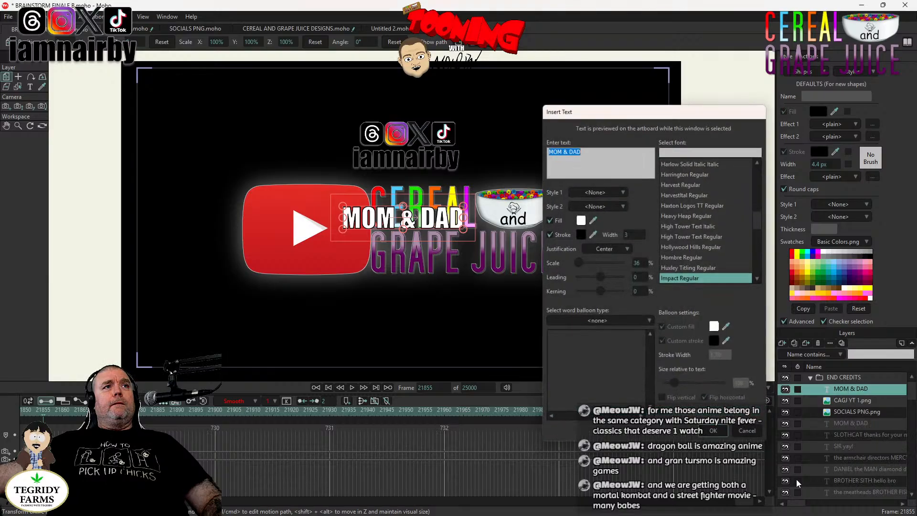
click(754, 436)
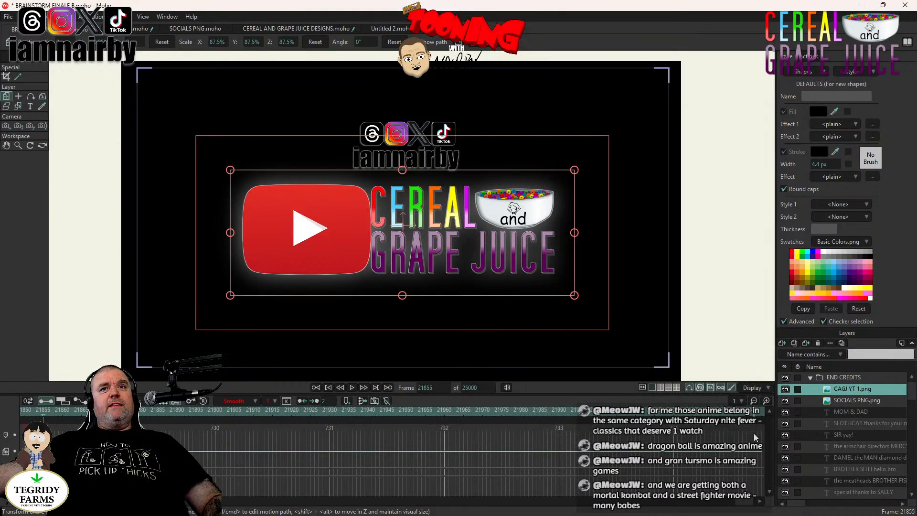
click(8, 16)
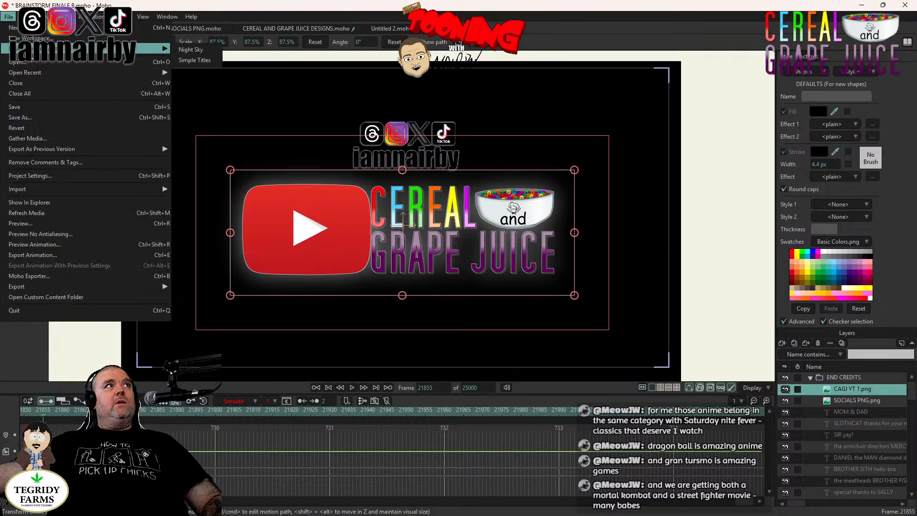
click(19, 62)
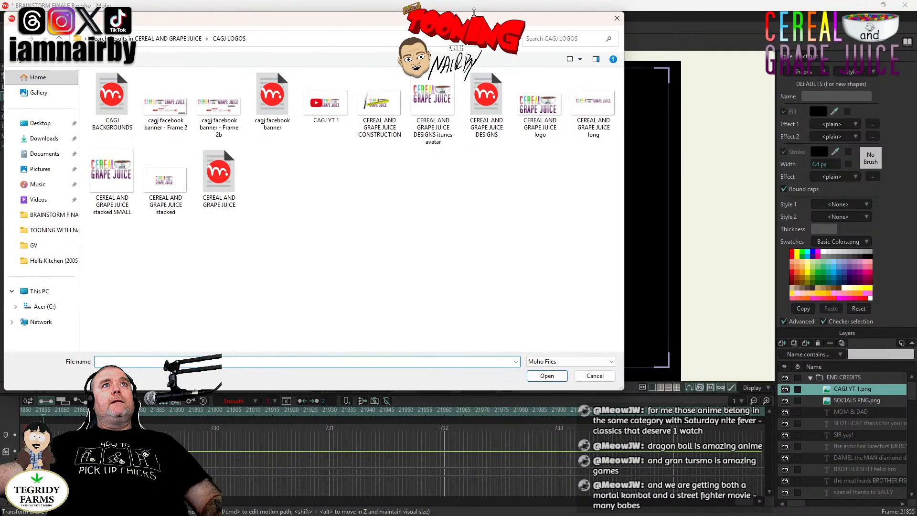
key(Escape)
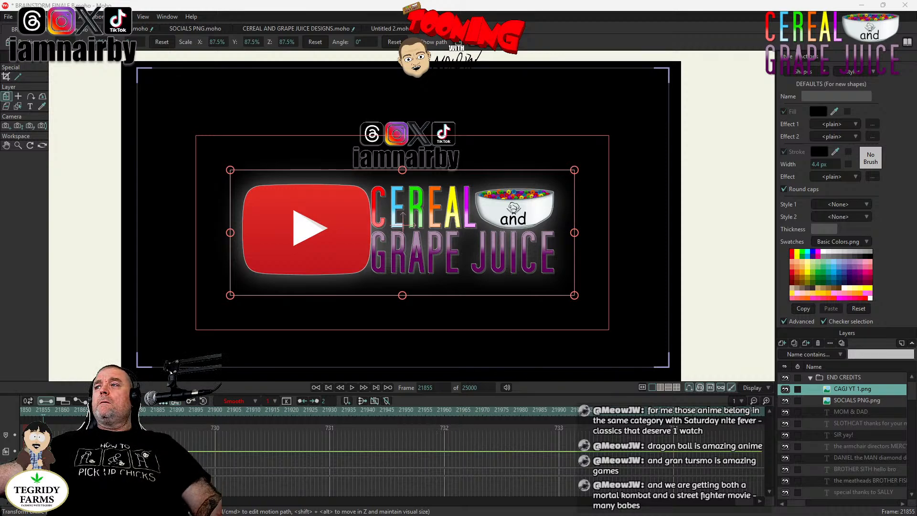
- Examine the copyright text layers in the COPYRIGHT & SOCIALS group of the FINALE group as a wording reference
click(810, 378)
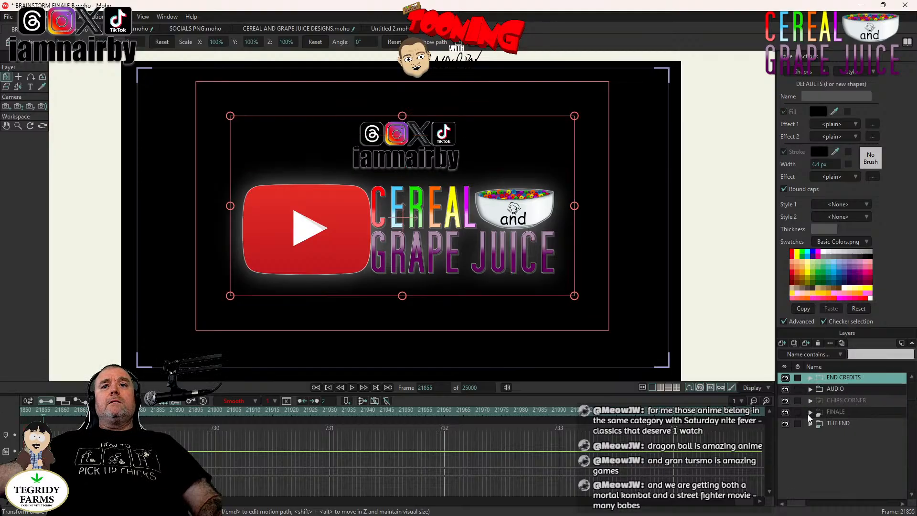
click(808, 413)
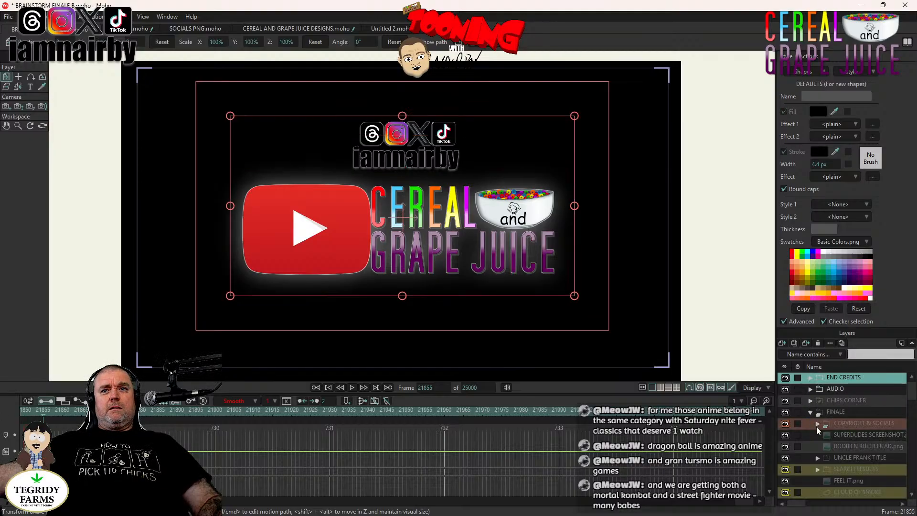
click(816, 424)
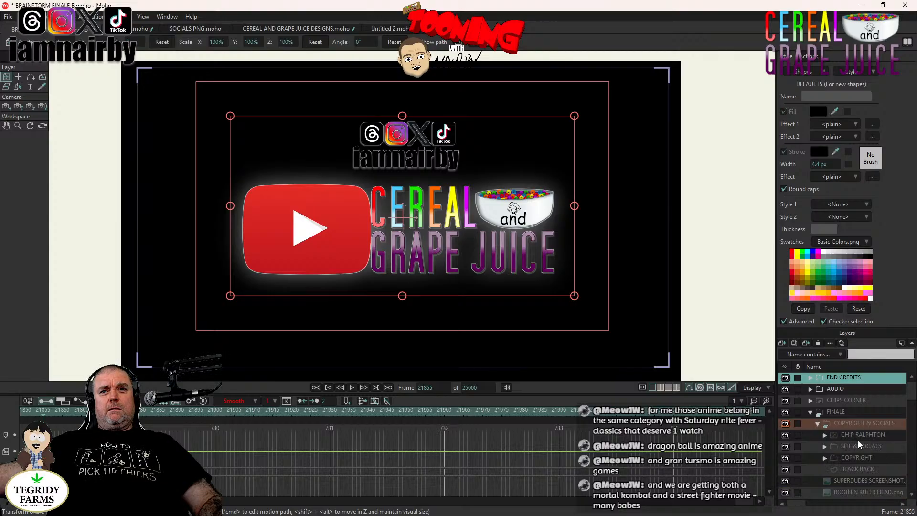
click(824, 458)
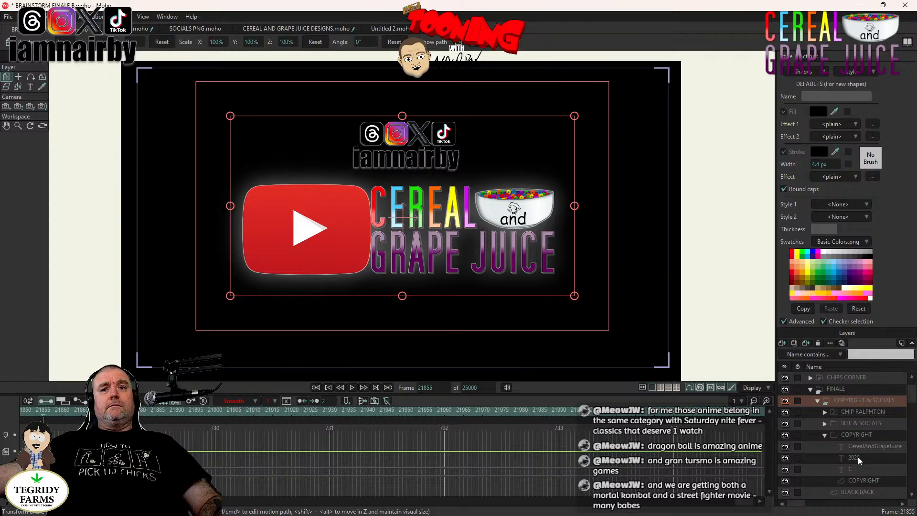
click(861, 459)
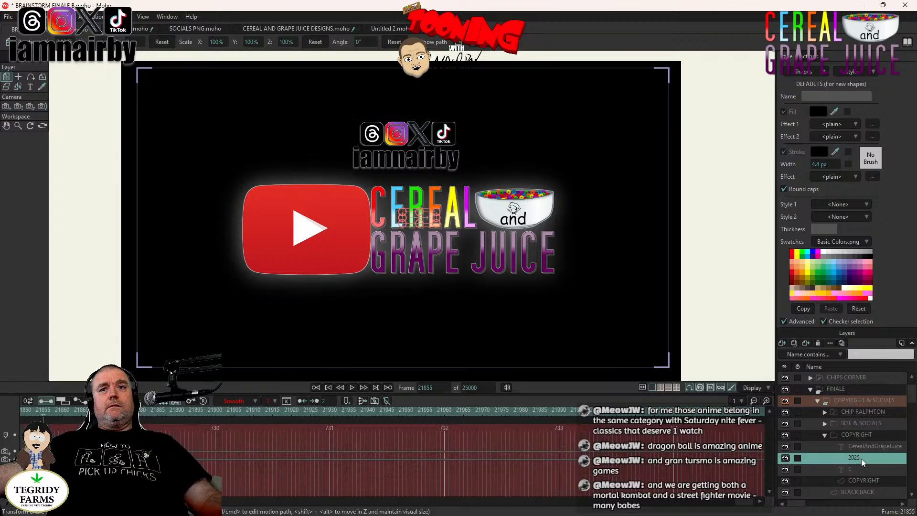
click(824, 434)
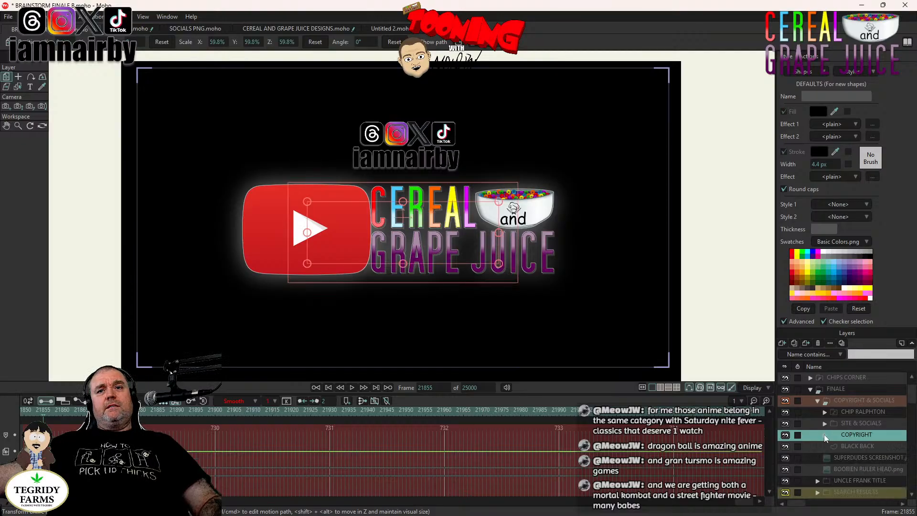
scroll(843, 434, up, 1)
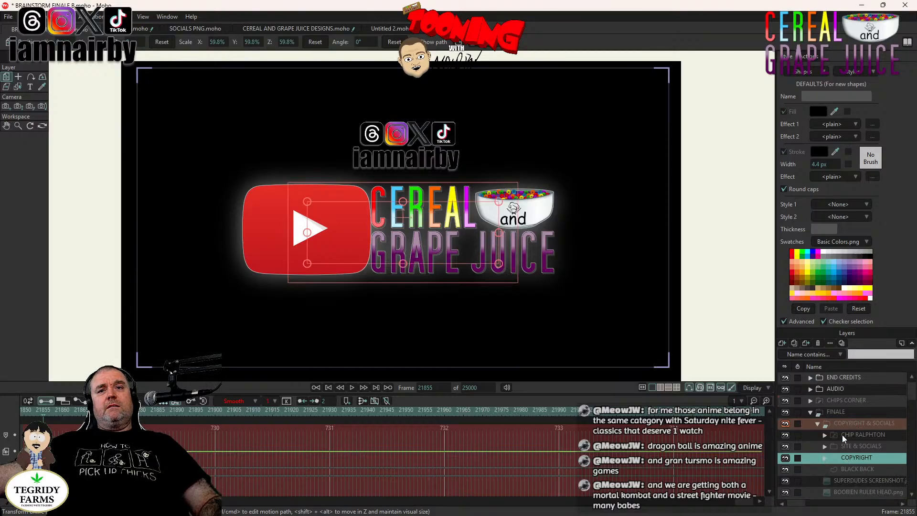
- Start a new text layer above CAGJ YT 1.png in the END CREDITS group at frame 21855
click(811, 378)
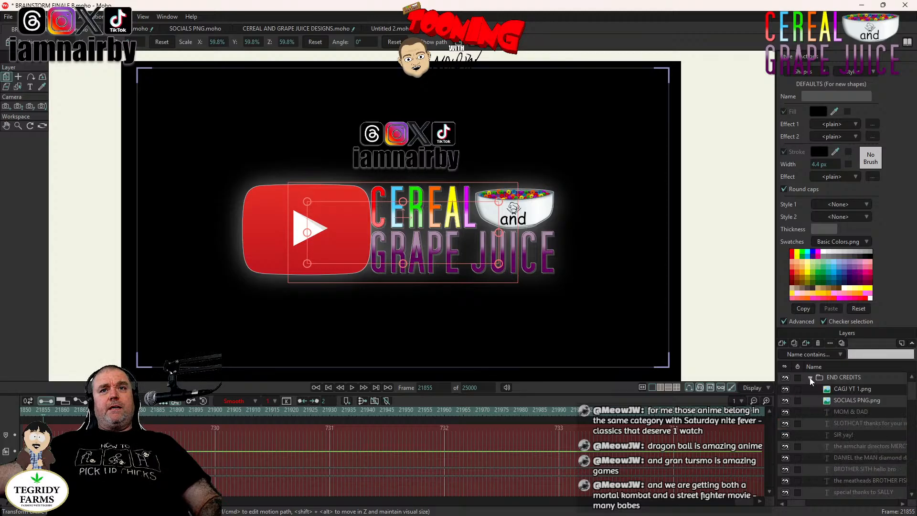
click(838, 391)
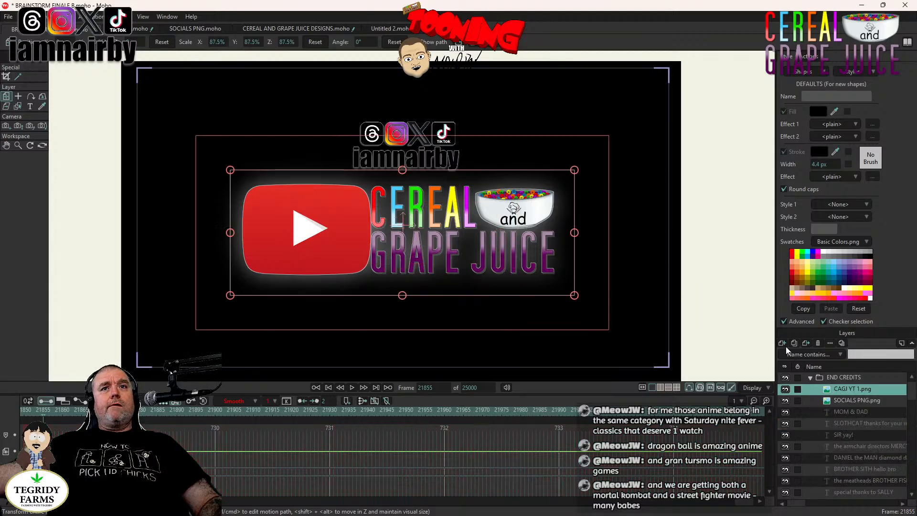
click(845, 411)
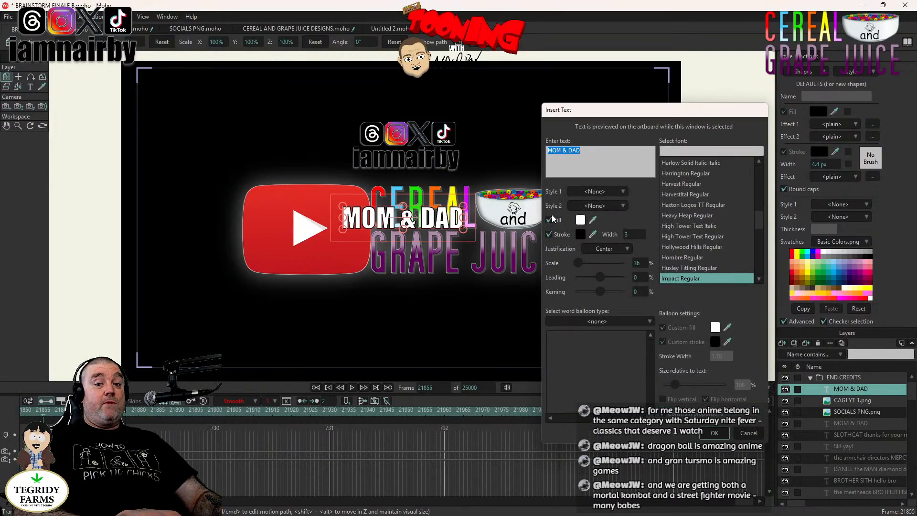
text(Cop)
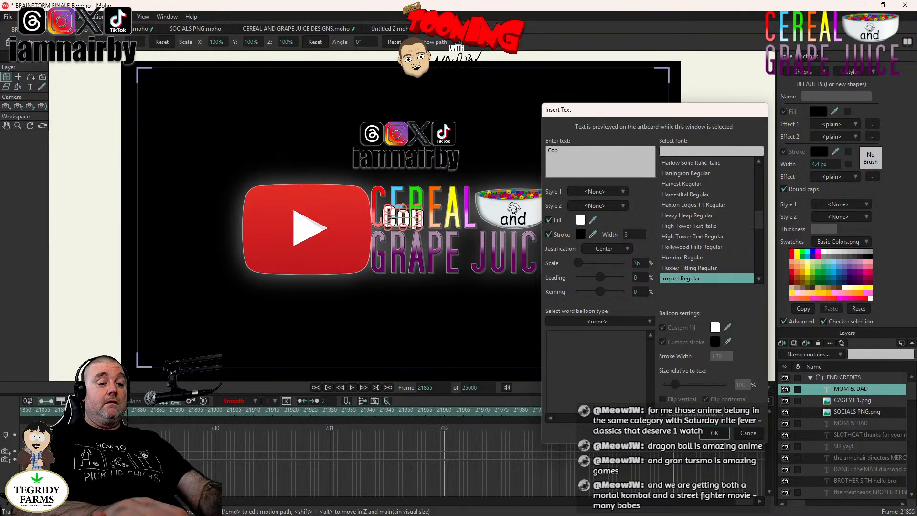
text(yright)
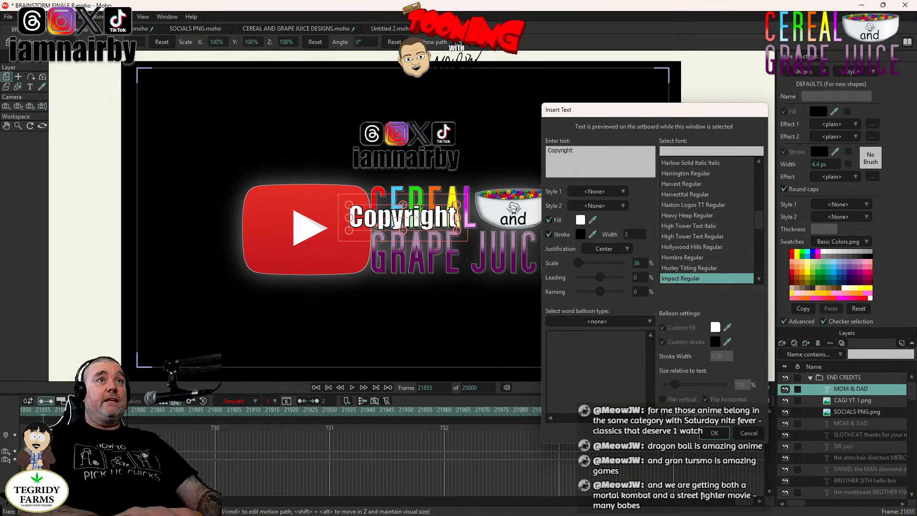
key(BackSpace)
key(BackSpace)
key(BackSpace)
key(BackSpace)
key(BackSpace)
key(BackSpace)
key(BackSpace)
key(BackSpace)
key(BackSpace)
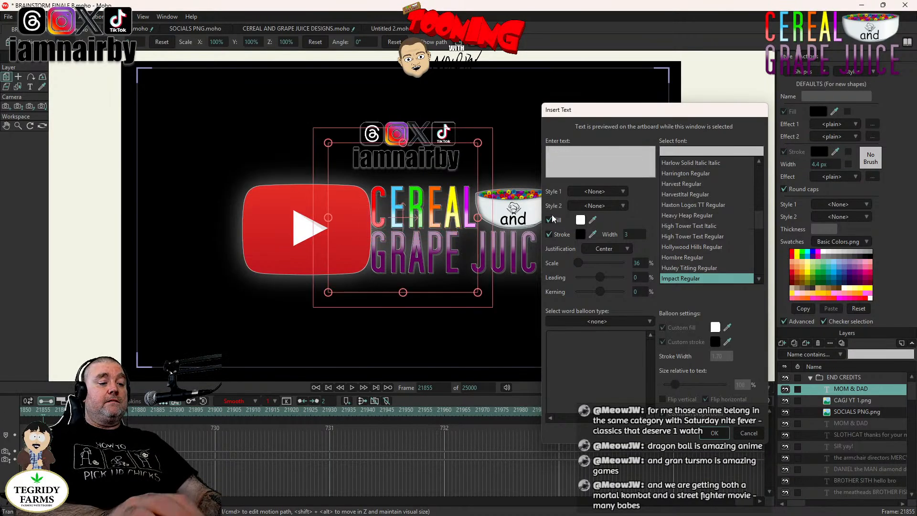
text(COP)
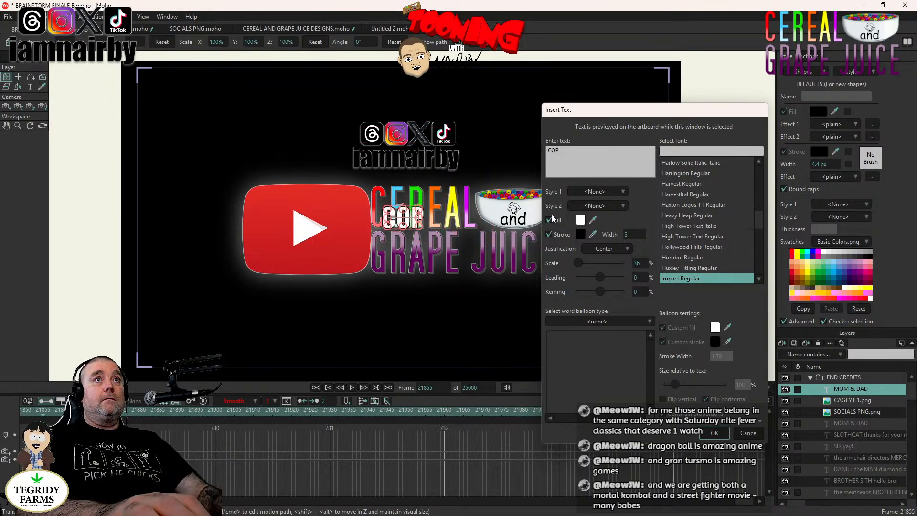
key(BackSpace)
key(BackSpace)
key(BackSpace)
- Enter "copyright" and "2026" on two lines, with the text scale at 20% and the stroke width at 1
text(copyright )
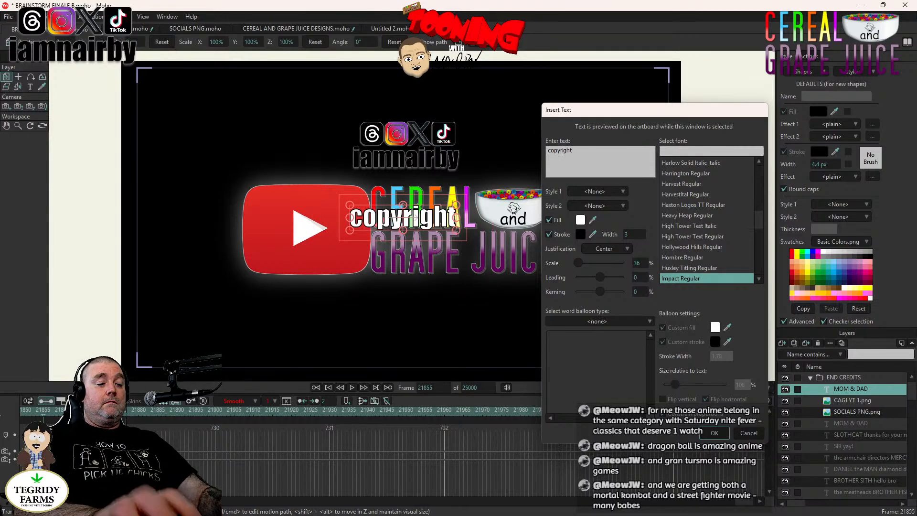
text(2026)
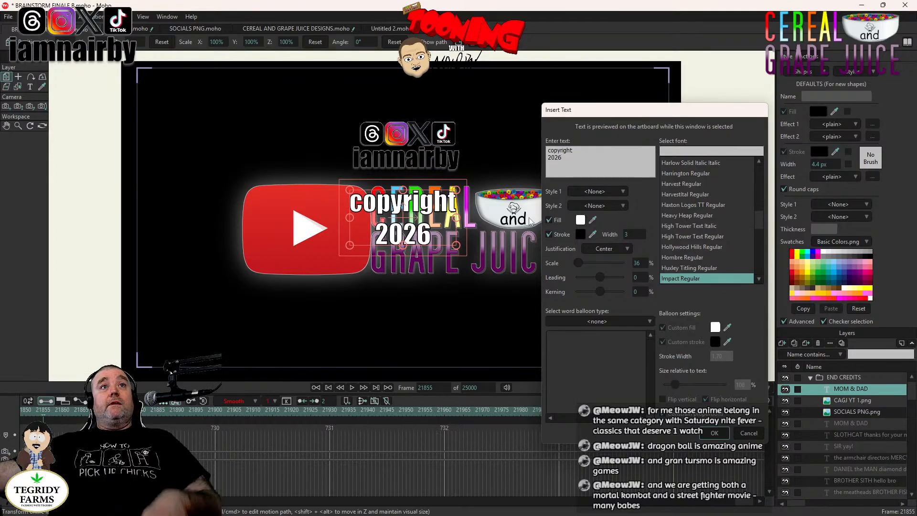
drag(579, 264, 577, 270)
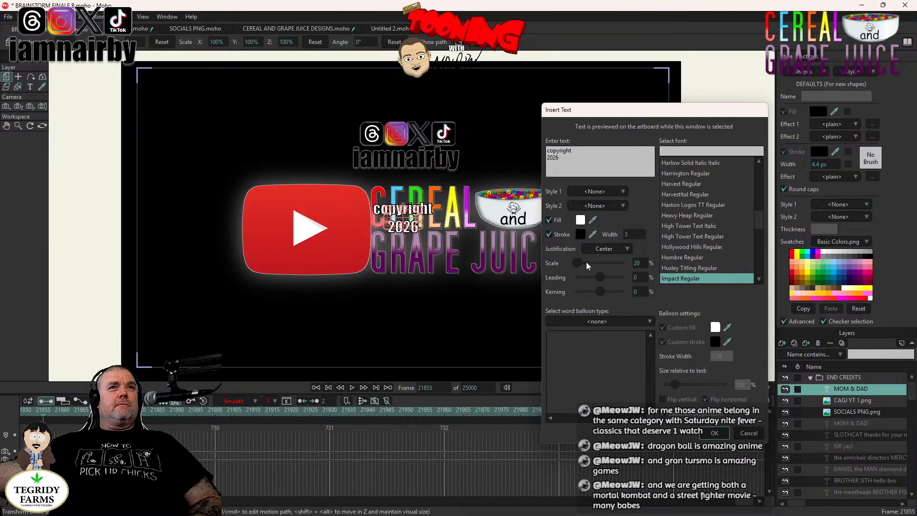
drag(625, 235, 619, 239)
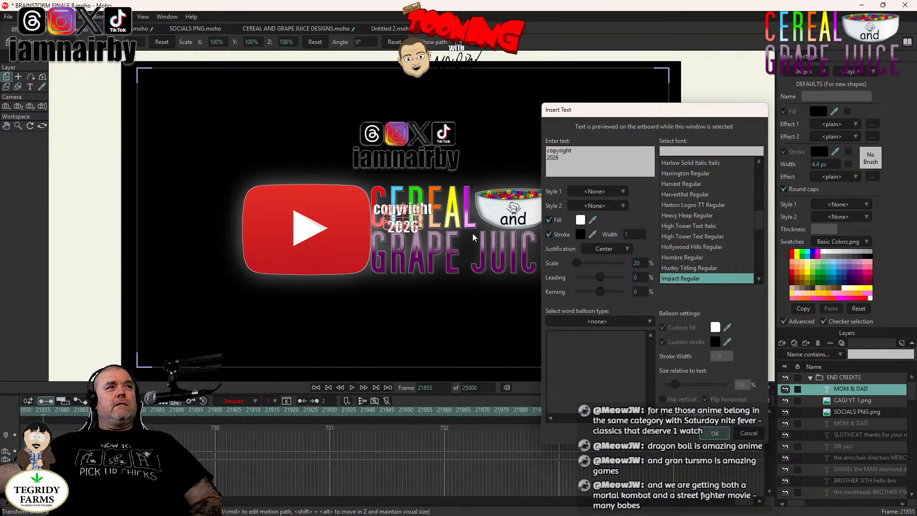
- Create the "copyright 2026" text layer, place it just below the YouTube play button's left part, and leave it selected
click(715, 433)
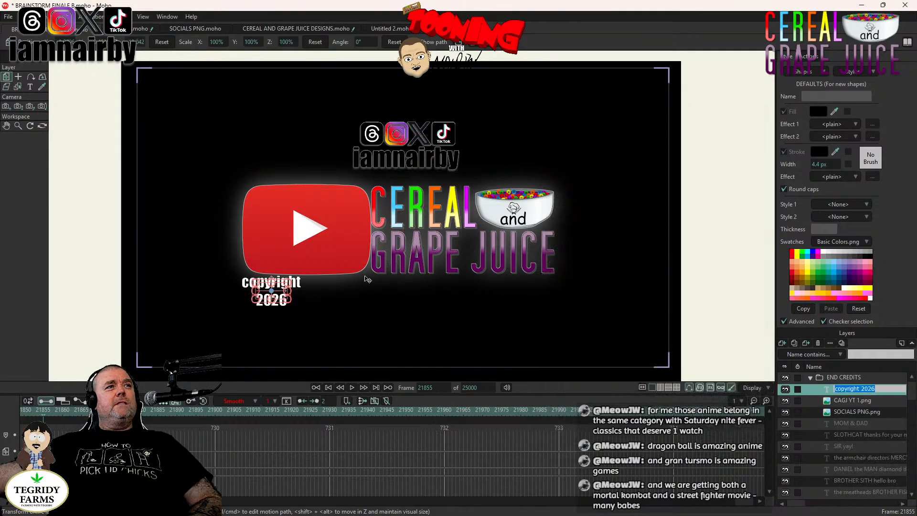
click(872, 406)
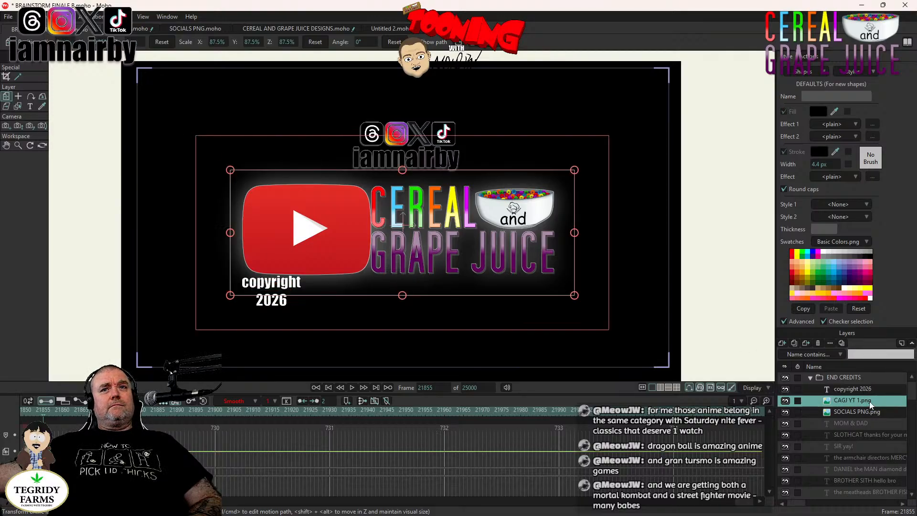
click(867, 390)
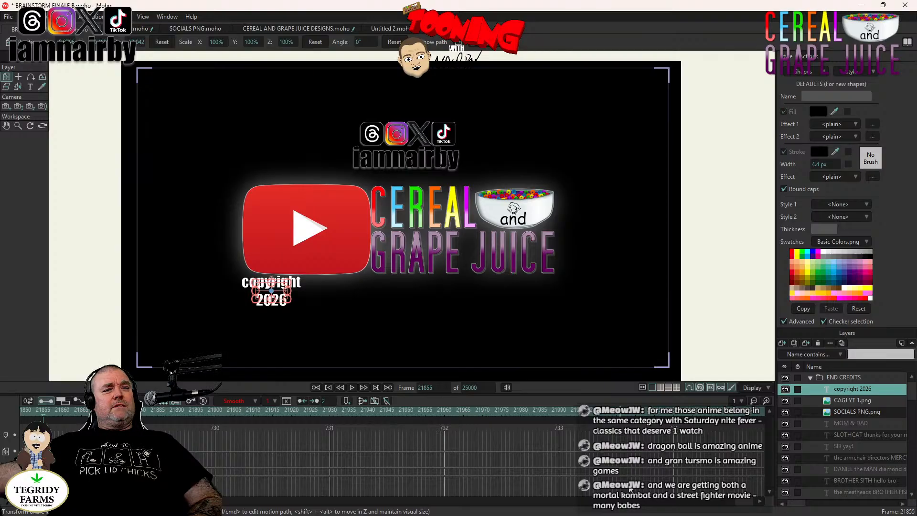
- Reset the copyright 2026 text layer's position at frame 21855 and move it to the horizontal centre, just beneath the channel logo
scroll(749, 500, left, 5)
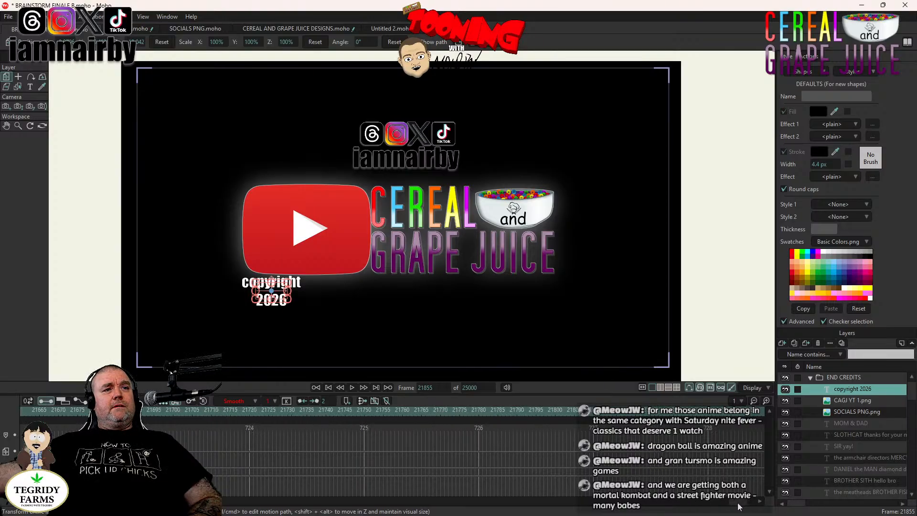
scroll(738, 506, right, 1)
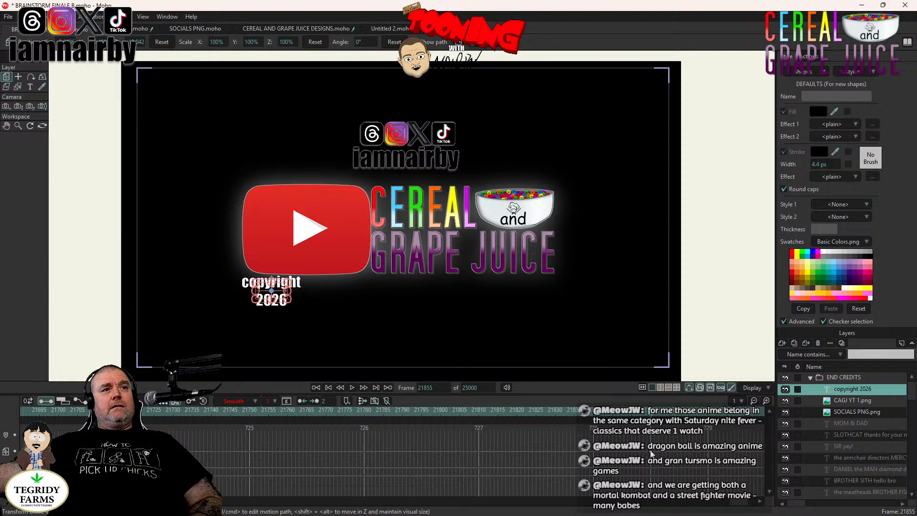
click(855, 402)
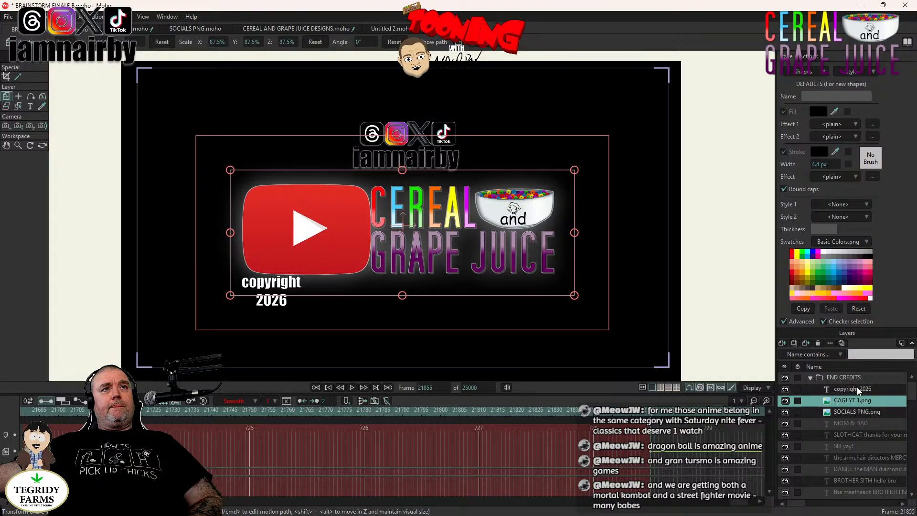
click(861, 390)
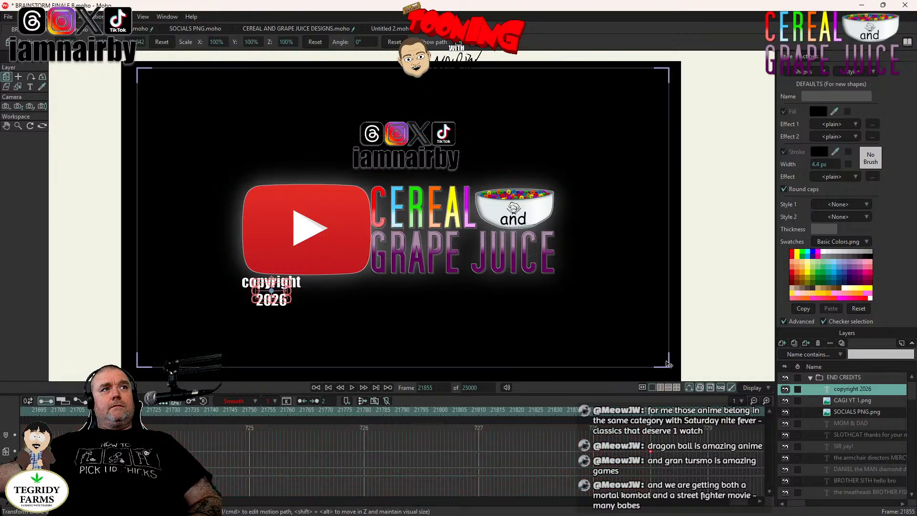
scroll(218, 300, up, 5)
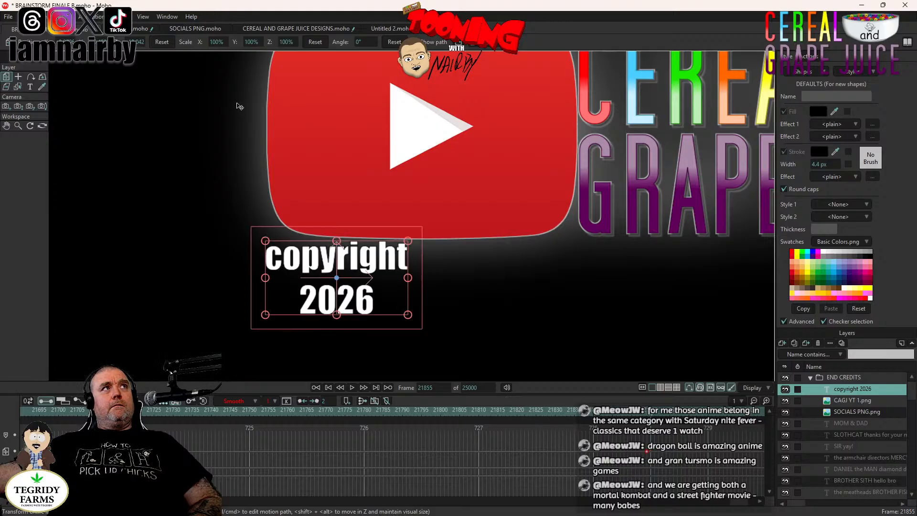
click(168, 42)
scroll(520, 209, down, 3)
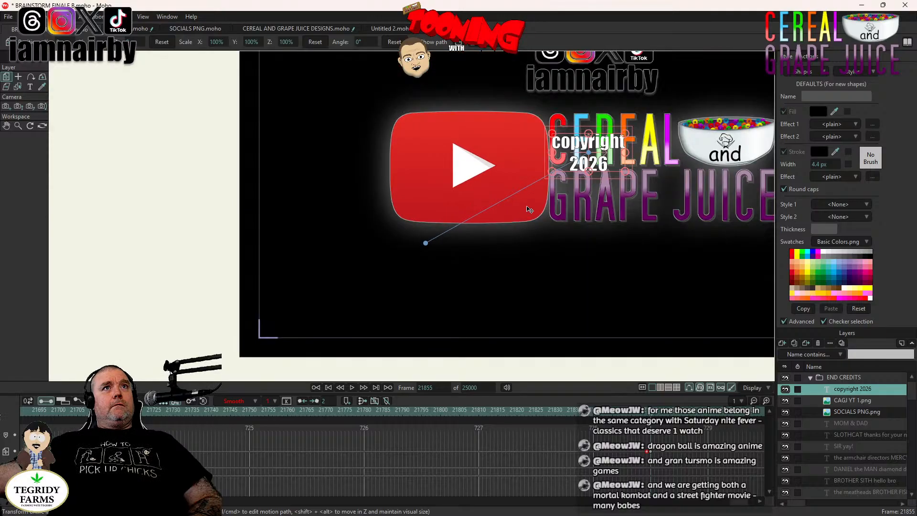
drag(532, 206, 293, 238)
drag(475, 231, 480, 332)
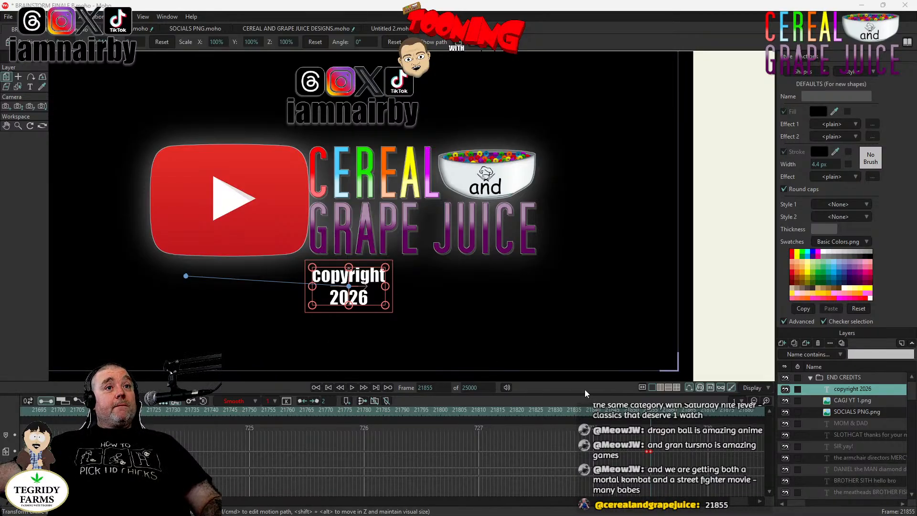
- Turn off the visibility of the copyright 2026 layer at frame 0
click(328, 389)
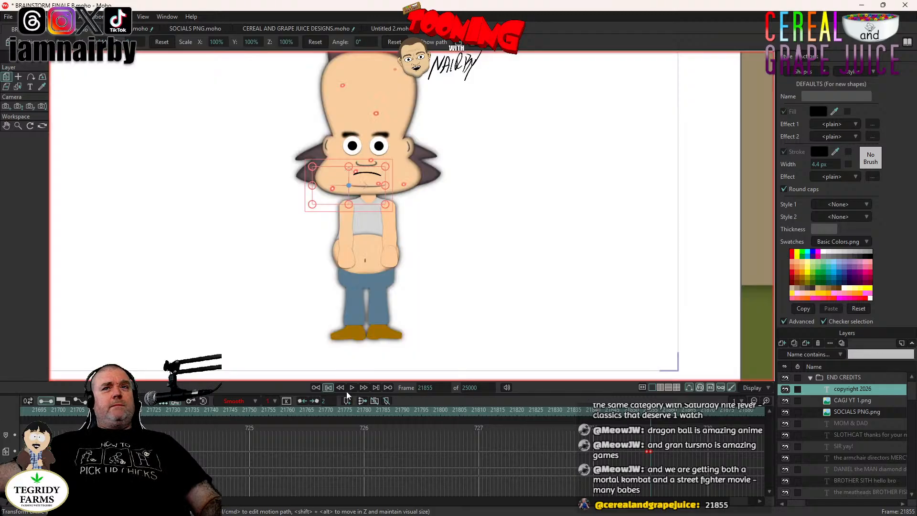
double_click(851, 388)
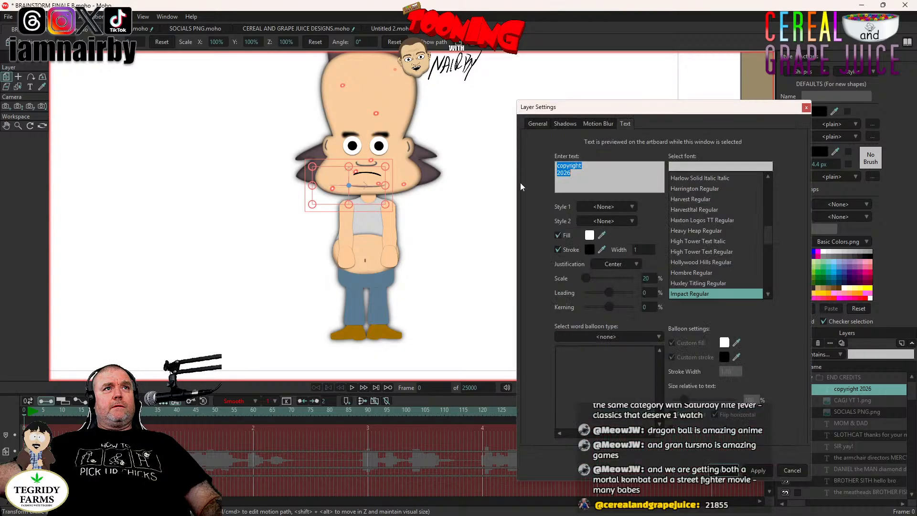
click(552, 184)
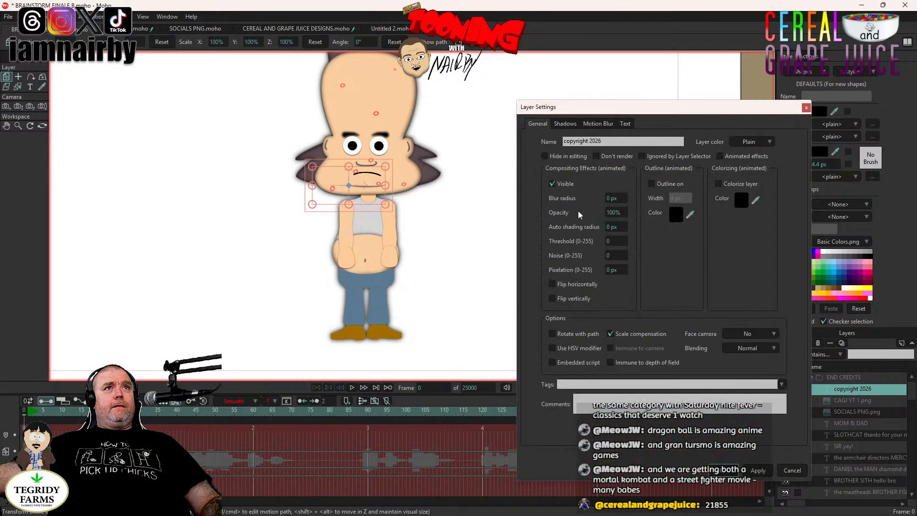
key(Return)
- Turn the visibility of the copyright 2026 layer on at frame 21855
click(433, 387)
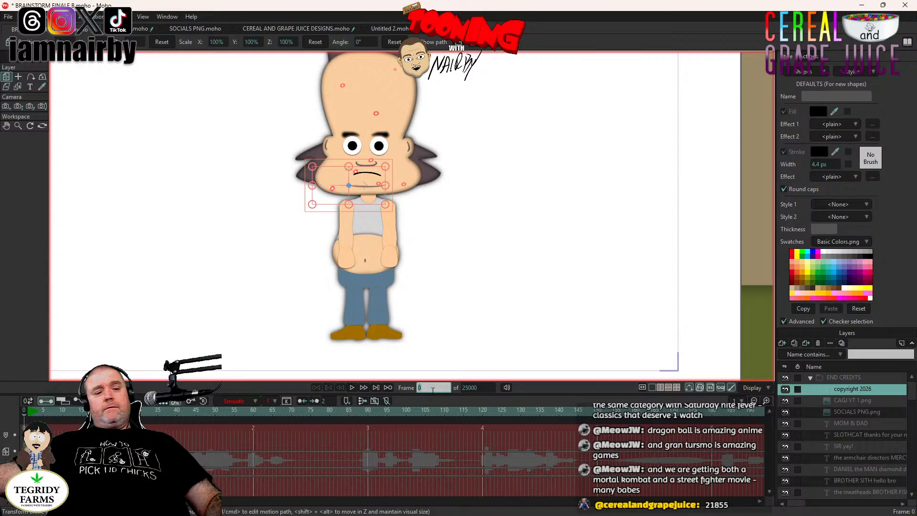
text(21)
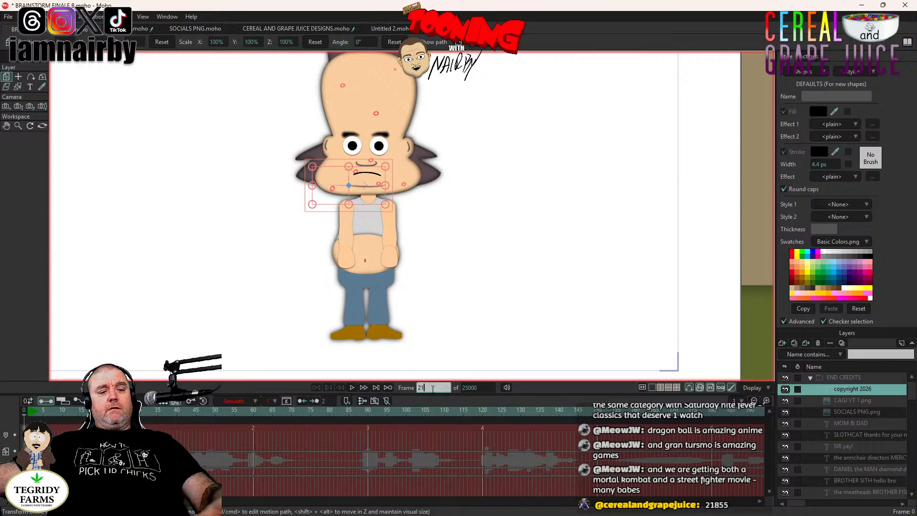
text(855)
key(Return)
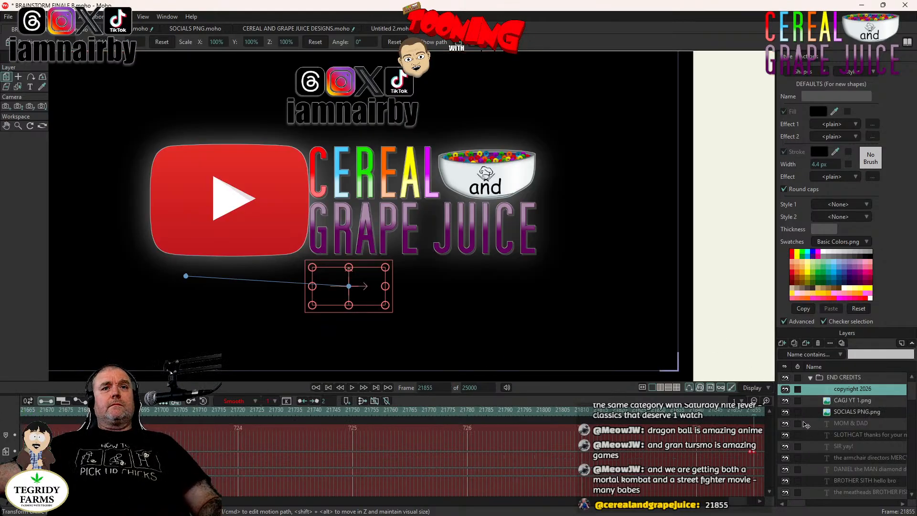
click(847, 401)
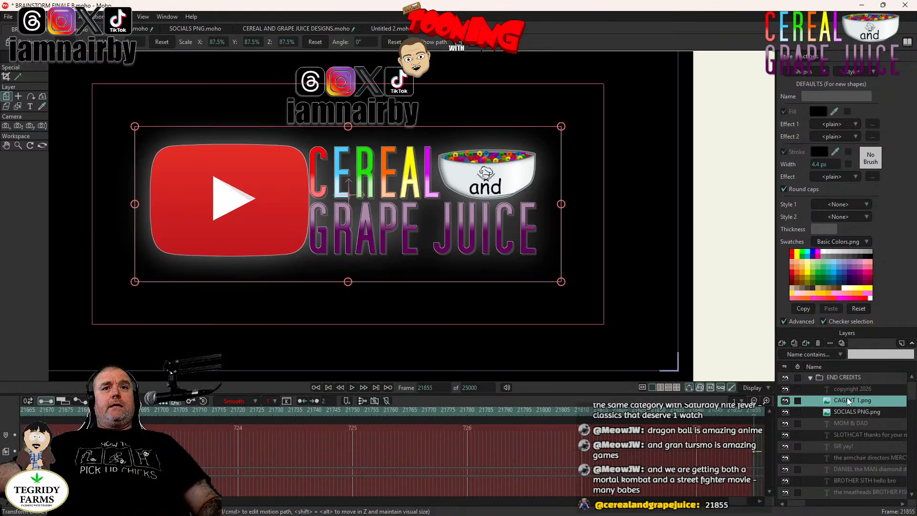
click(849, 389)
double_click(849, 390)
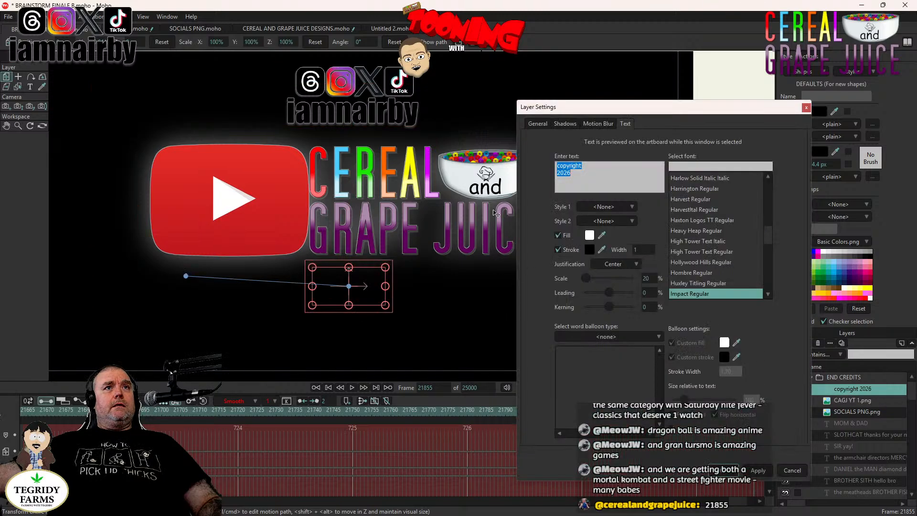
click(537, 124)
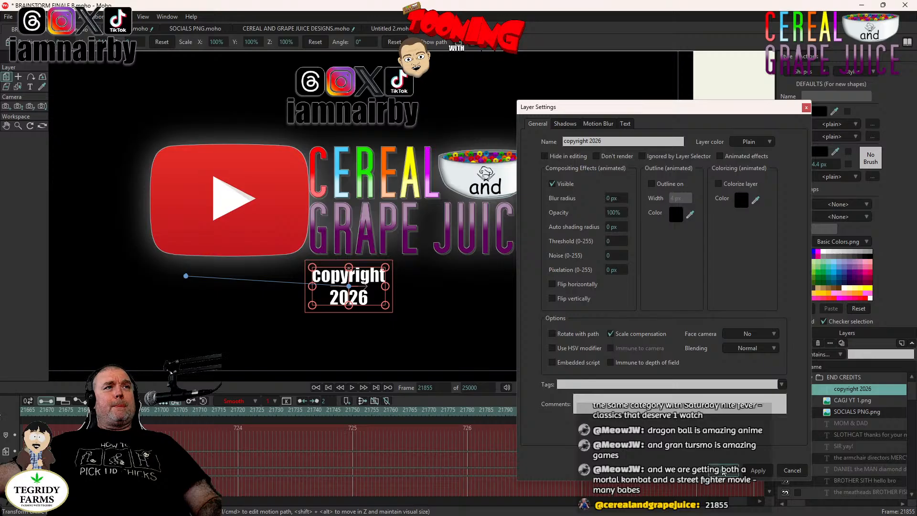
click(724, 472)
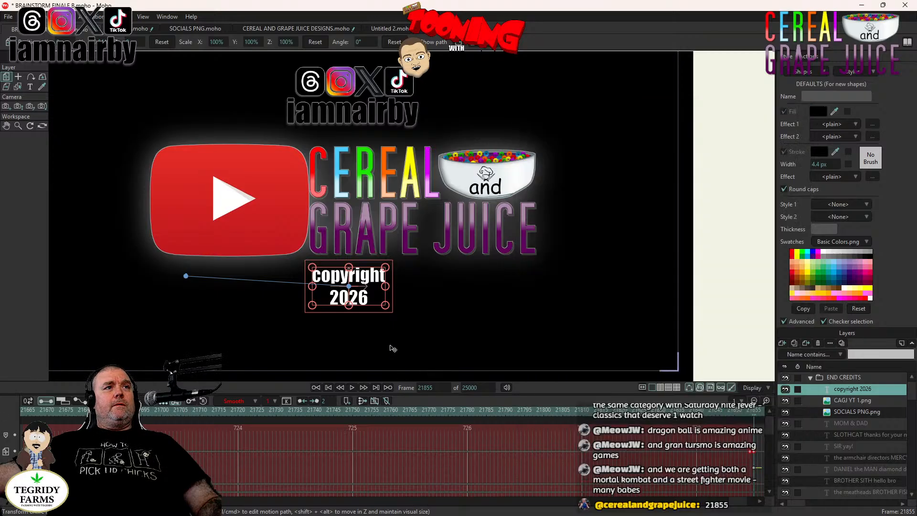
- Preview the closing logos from frame 21855 and turn off the copyright 2026 layer's visibility at frame 21960
scroll(401, 311, down, 2)
drag(401, 311, 459, 330)
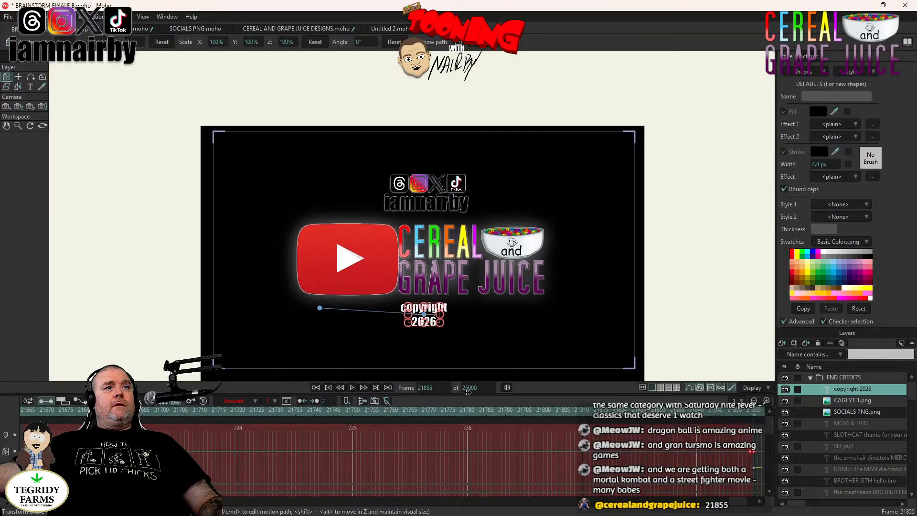
click(351, 387)
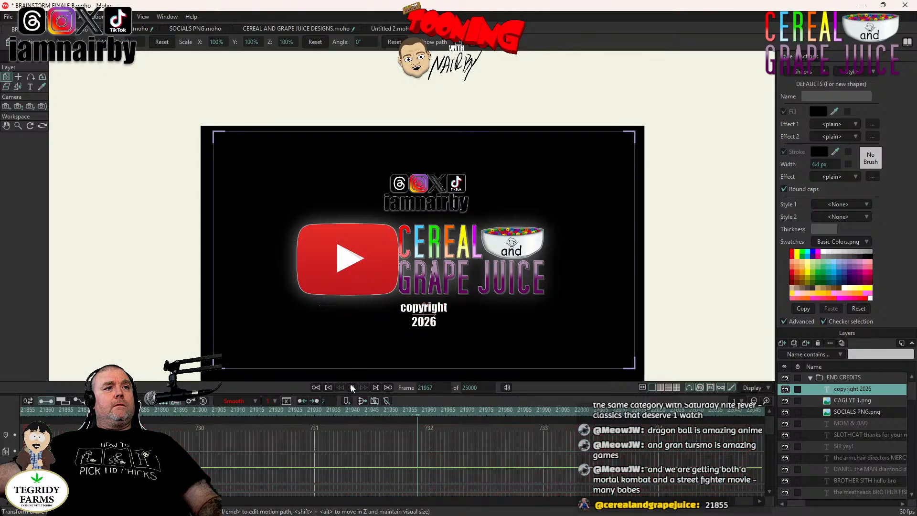
click(430, 417)
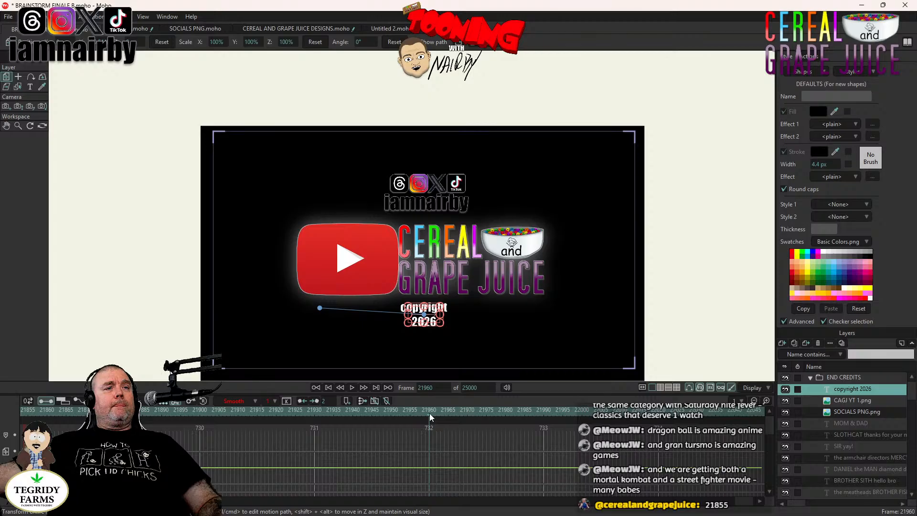
double_click(847, 390)
click(531, 125)
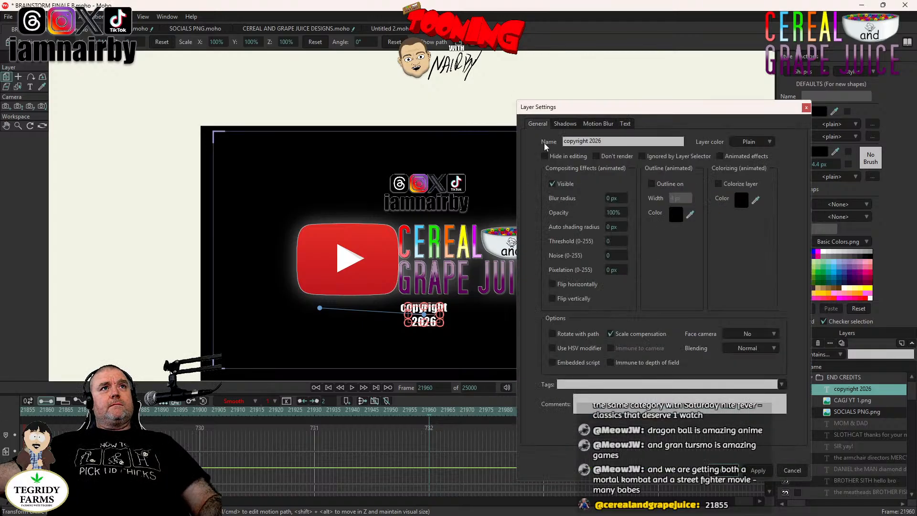
click(552, 184)
click(723, 471)
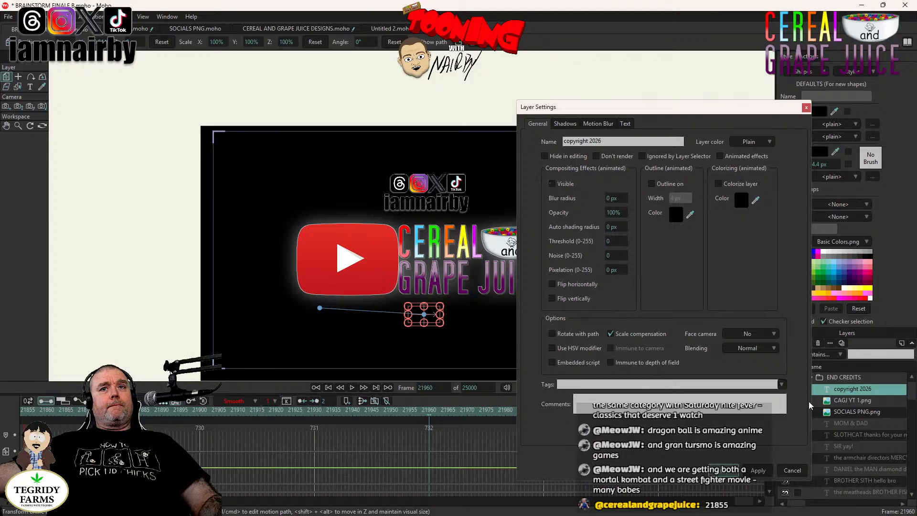
- Turn off the visibility of the CAGJ YT 1.png and SOCIALS PNG.png layers at frame 21960
click(848, 400)
double_click(460, 190)
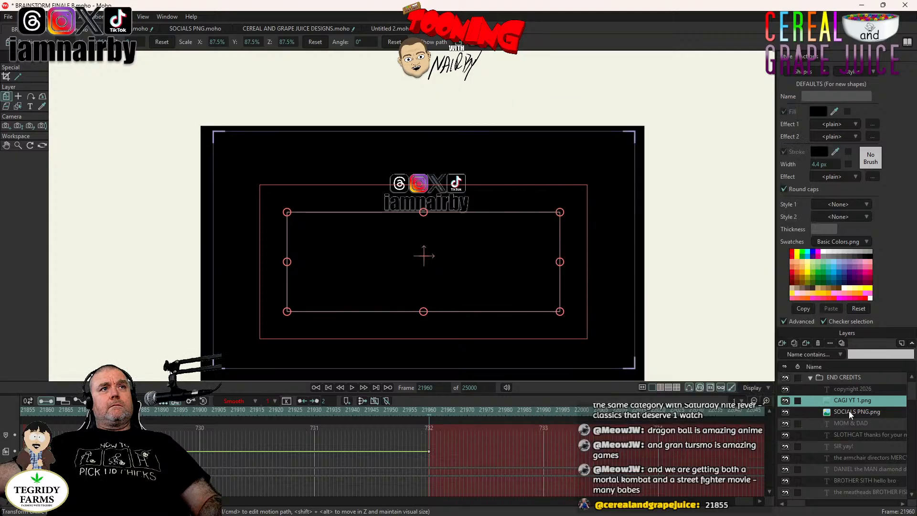
double_click(849, 412)
click(552, 184)
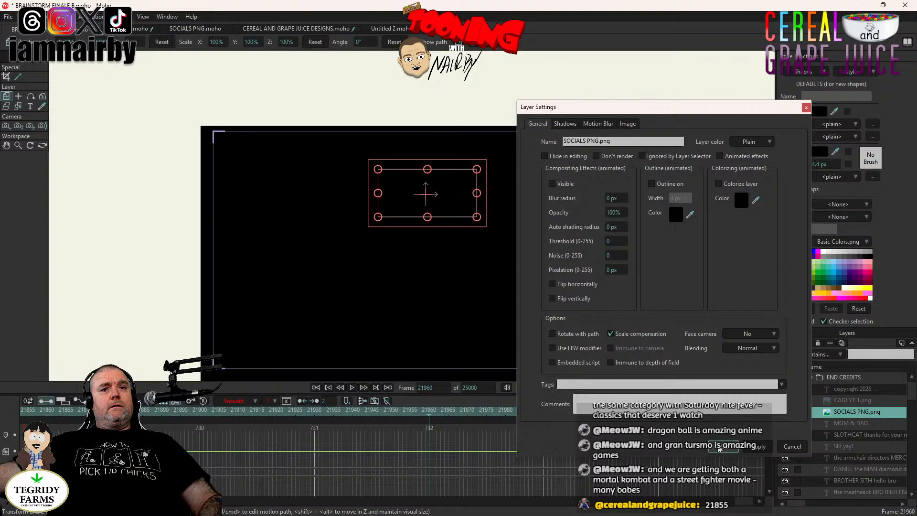
click(720, 447)
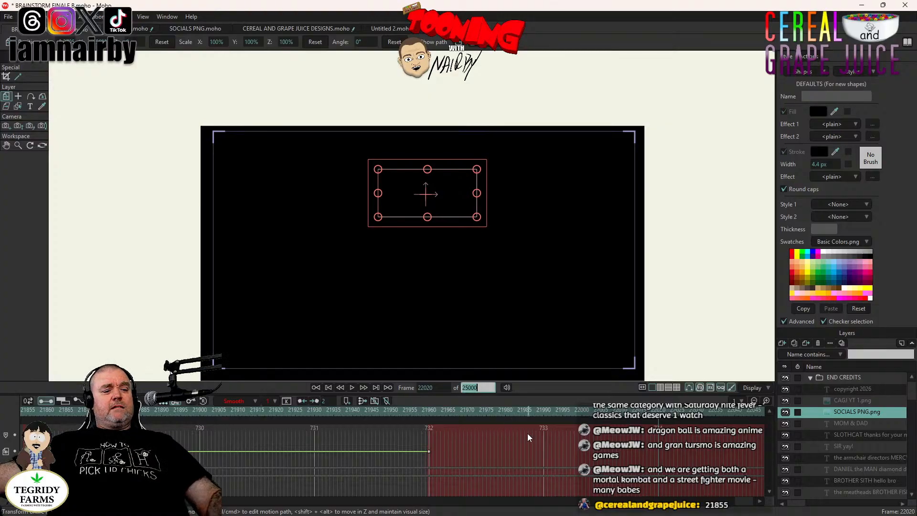
- Set the project's last frame to 22020 and save the project
text(22020)
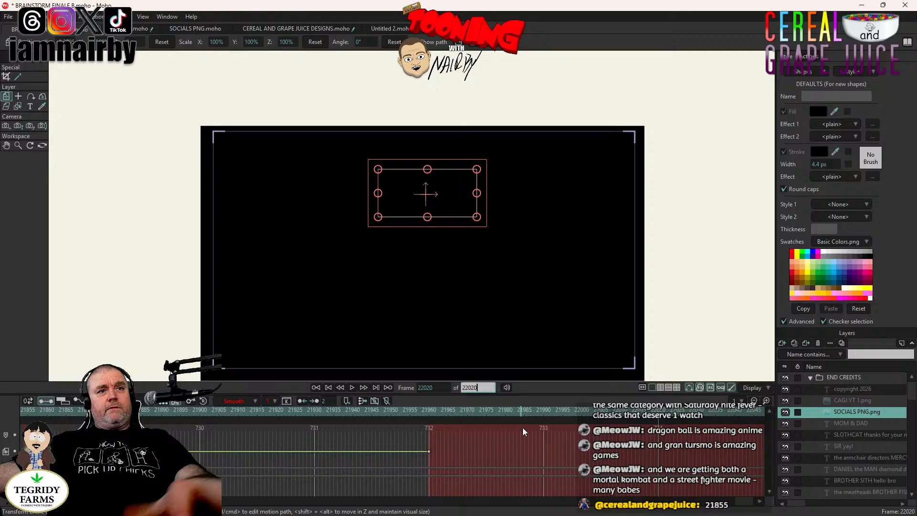
key(Return)
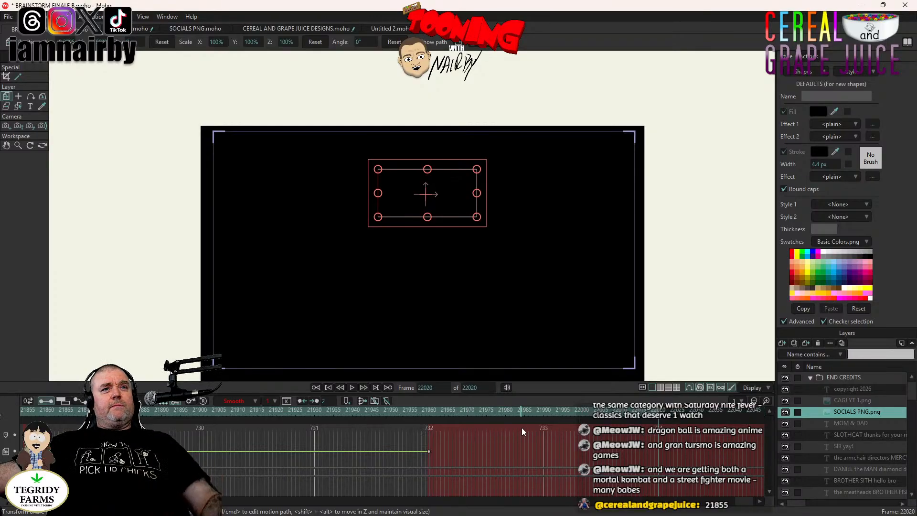
key(ctrl+s)
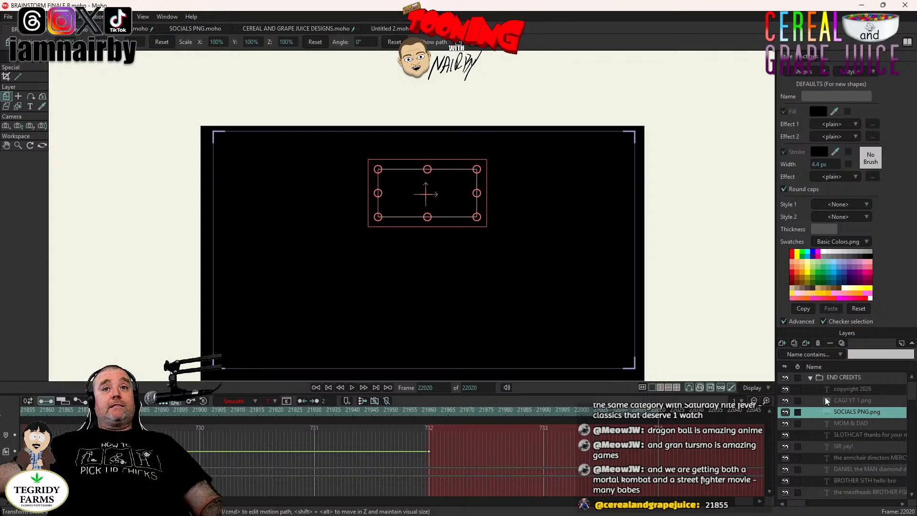
- Collapse the END CREDITS group, review playback from frame 20420 and on through the opening scenes, and stop at frame 3674 to inspect the living room
click(812, 377)
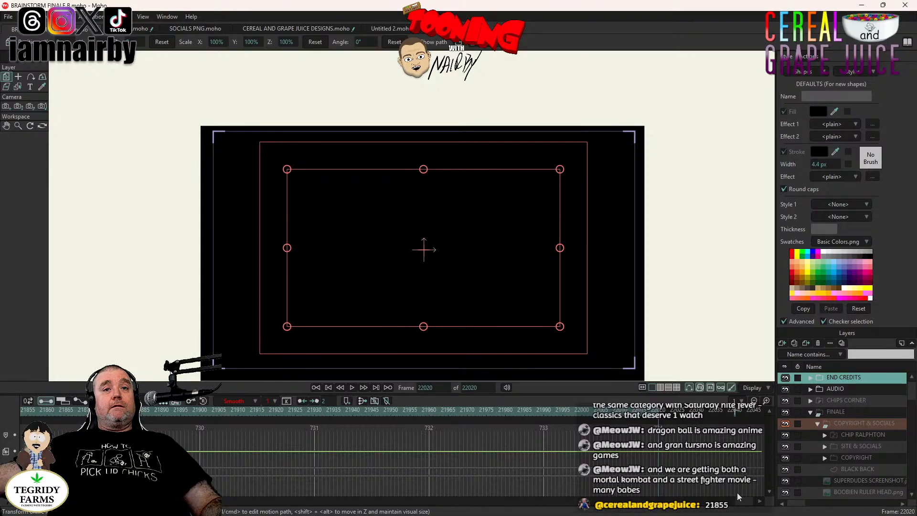
drag(743, 502, 699, 506)
click(189, 410)
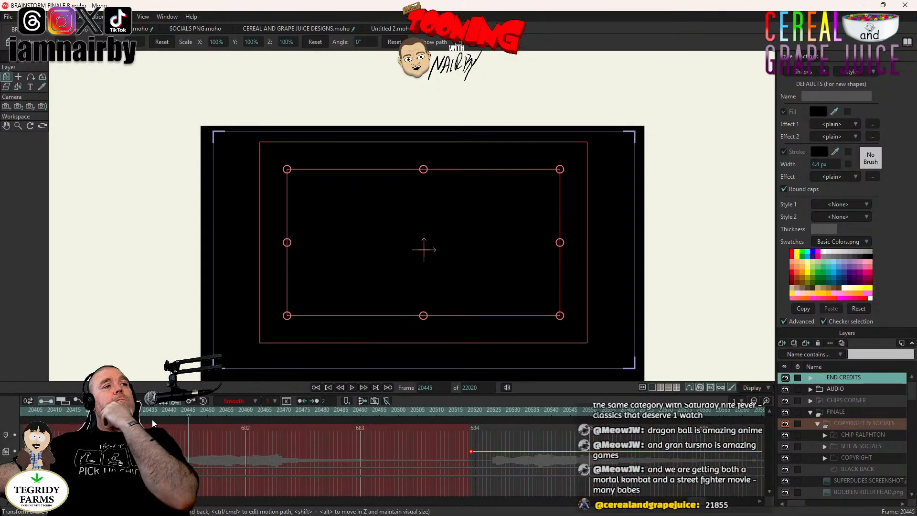
click(93, 410)
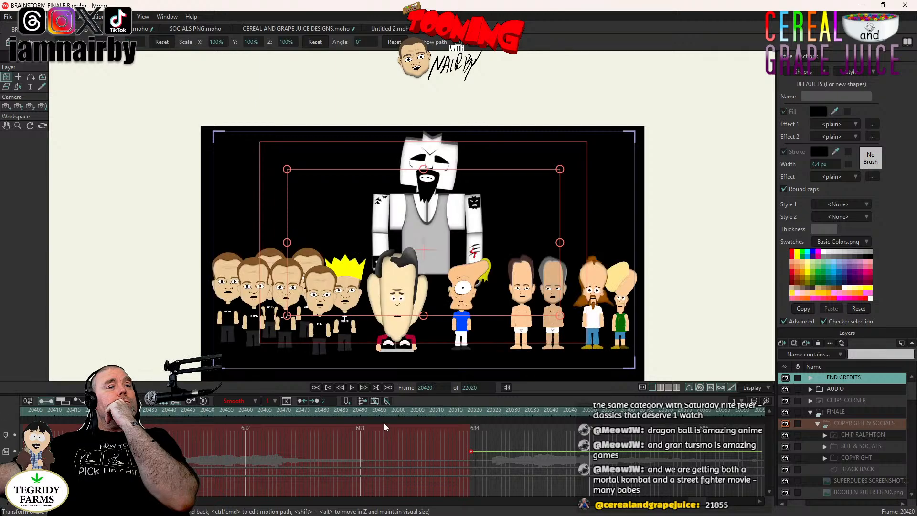
click(351, 387)
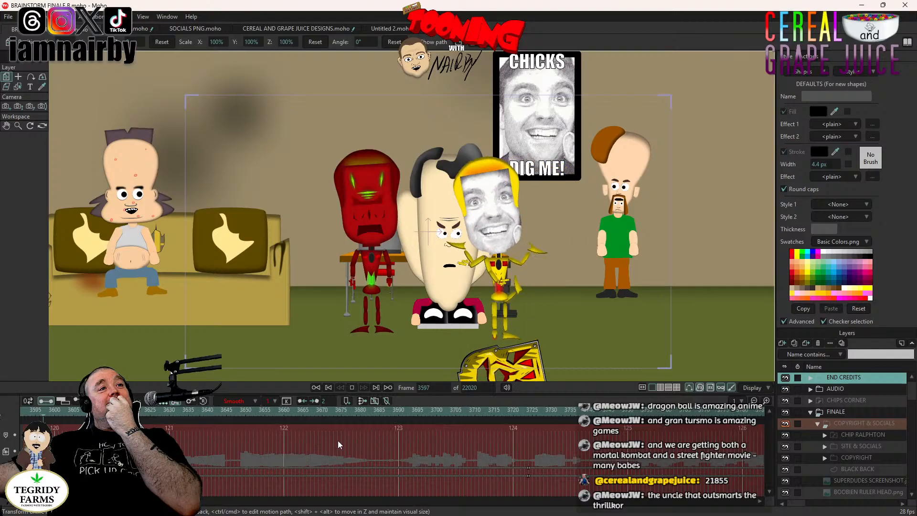
click(352, 387)
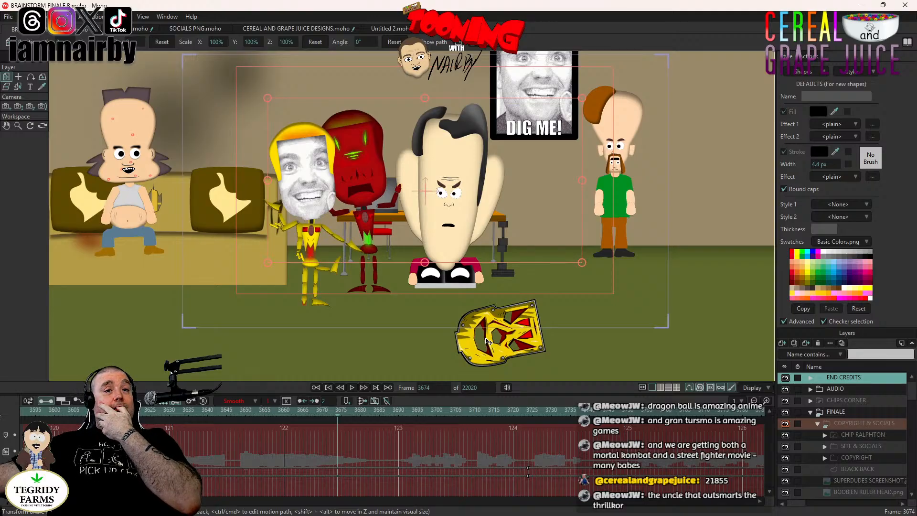
drag(412, 212, 439, 244)
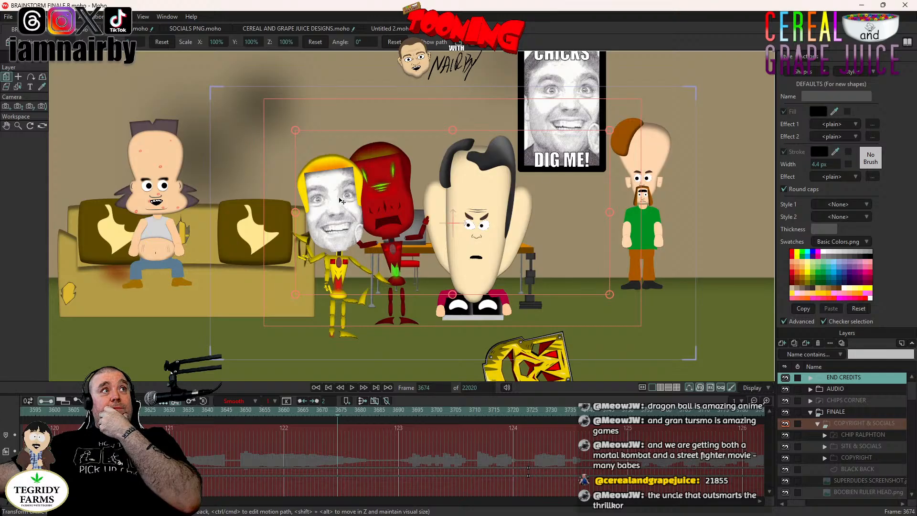
scroll(545, 343, down, 1)
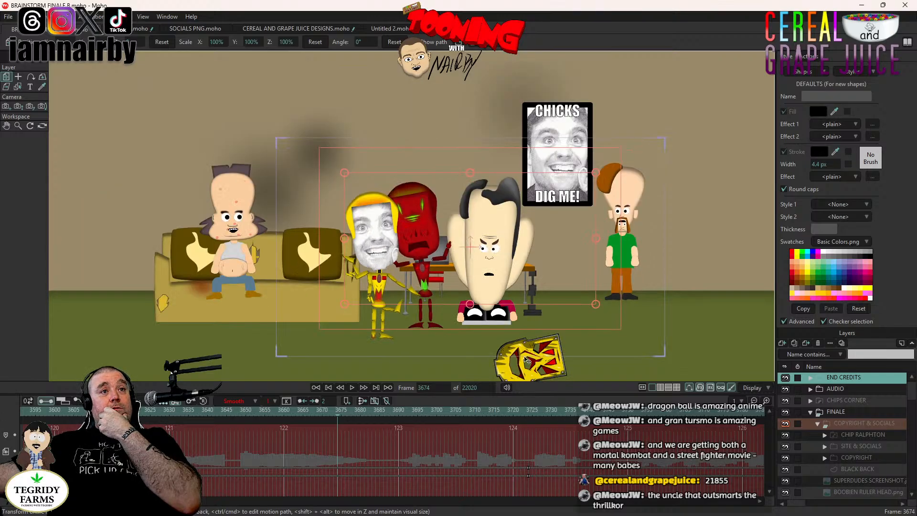
drag(526, 362, 518, 323)
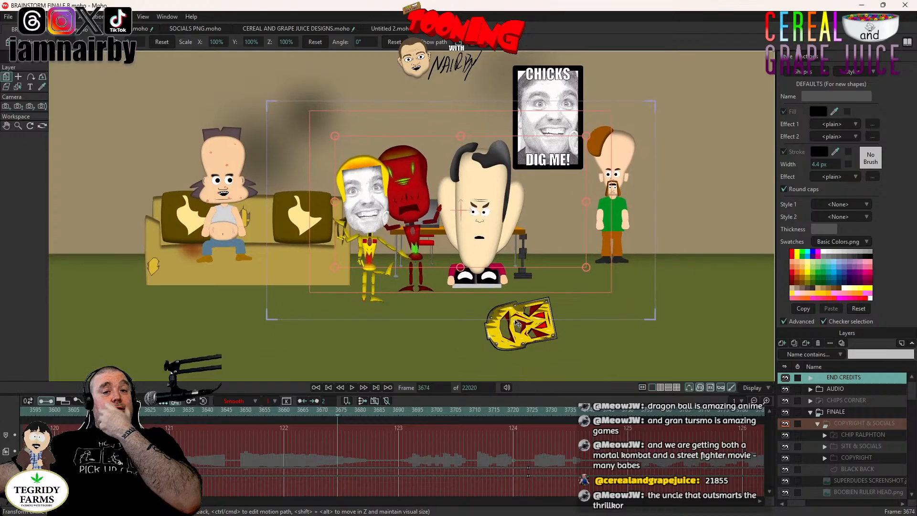